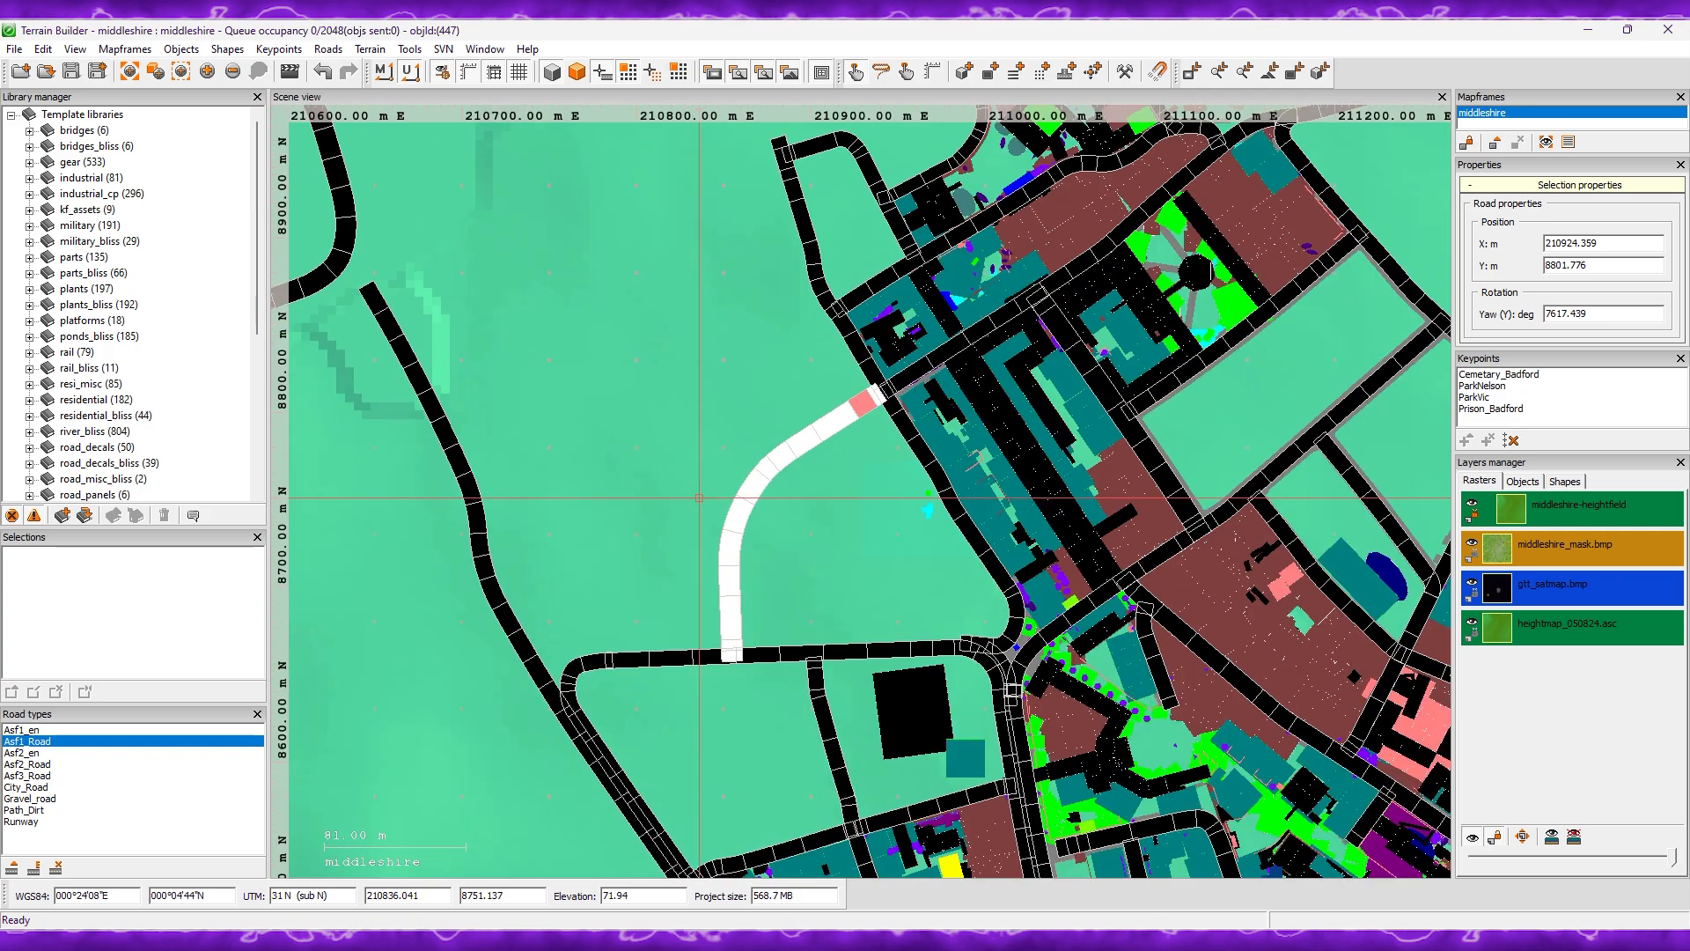
Step: Export the network of the curved white road's keypart as oldroad.net into middleshire\source\road replacements, and close the road settings
double_click(786, 455)
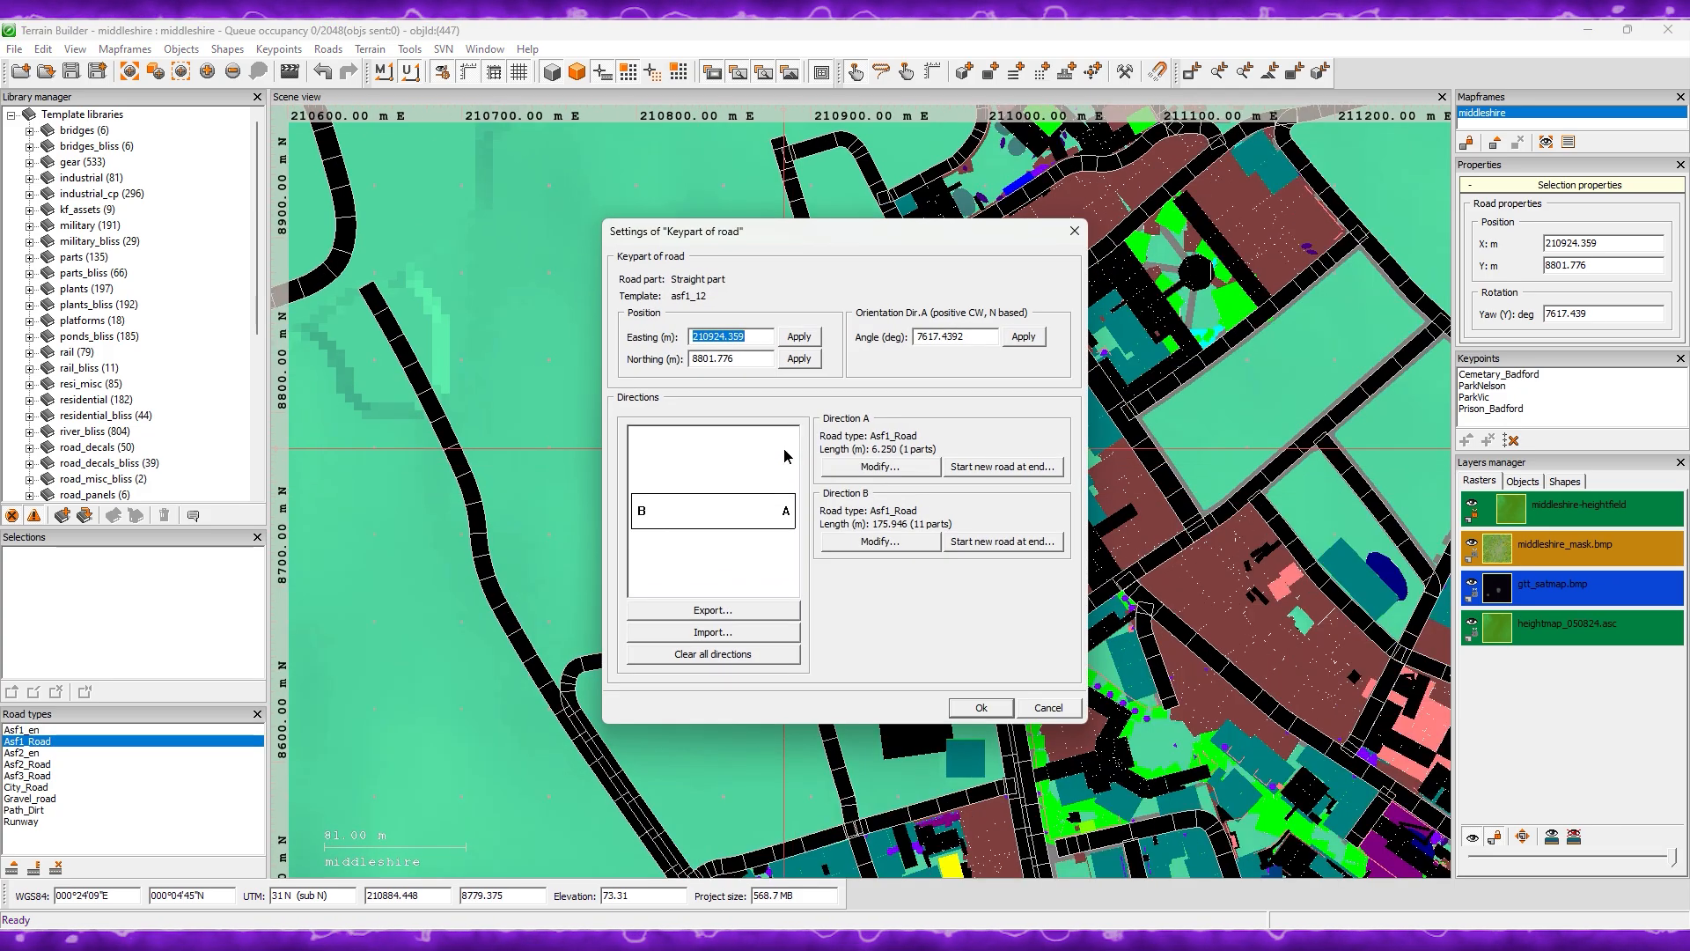
click(713, 611)
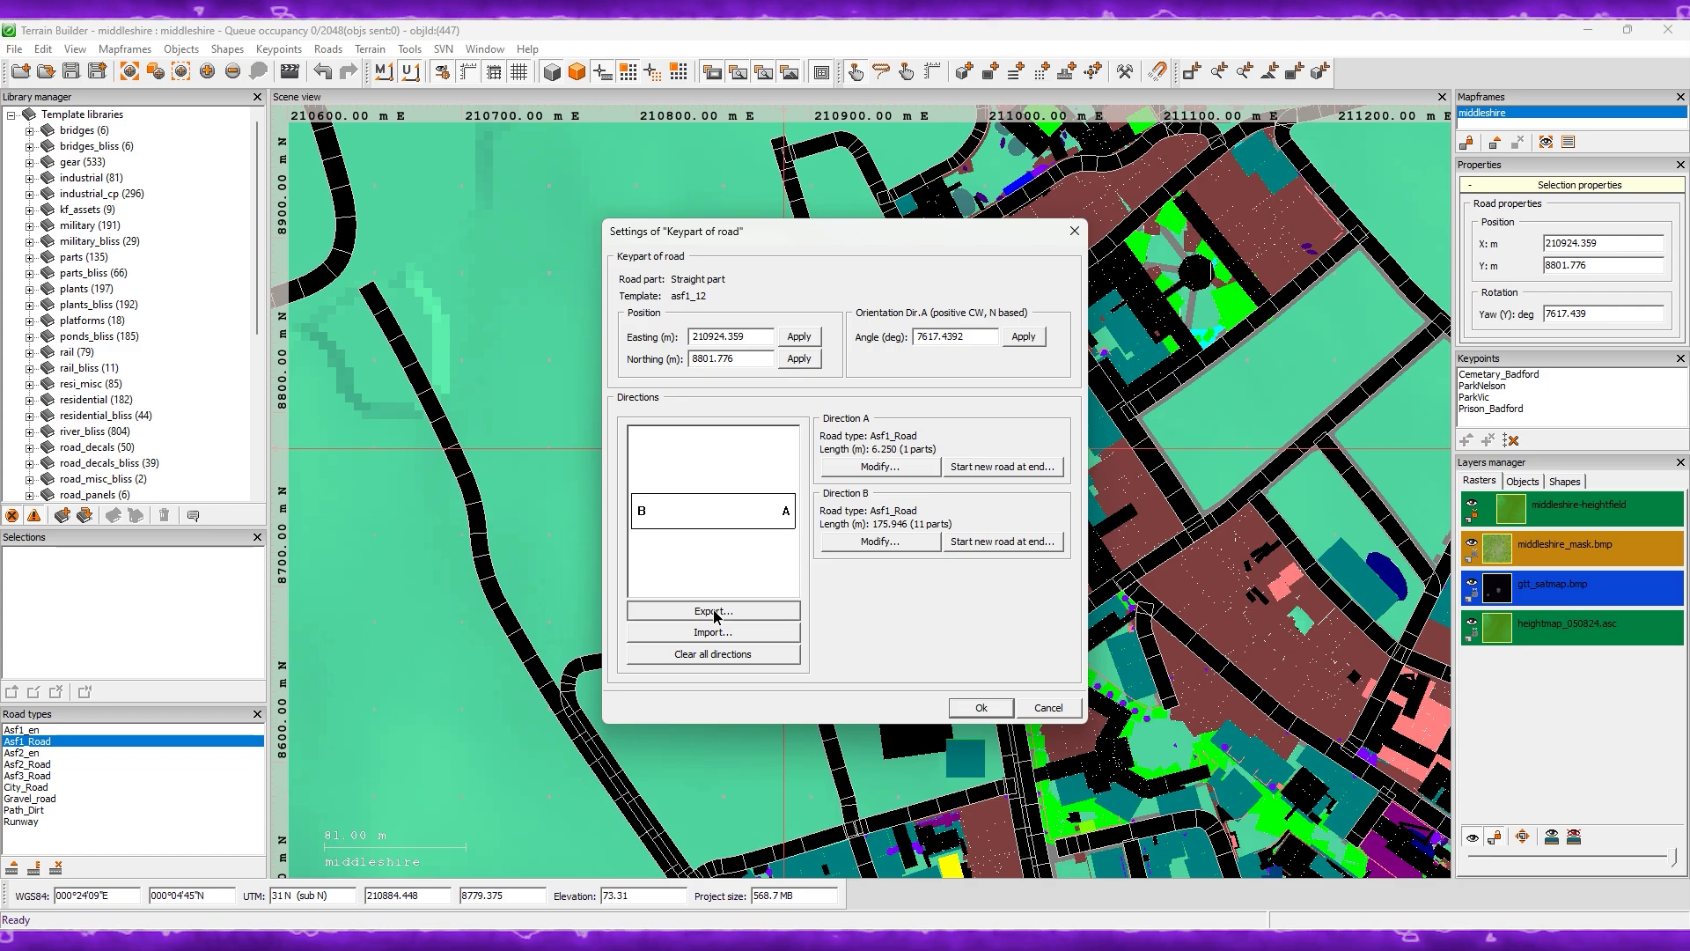
scroll(685, 413, up, 1)
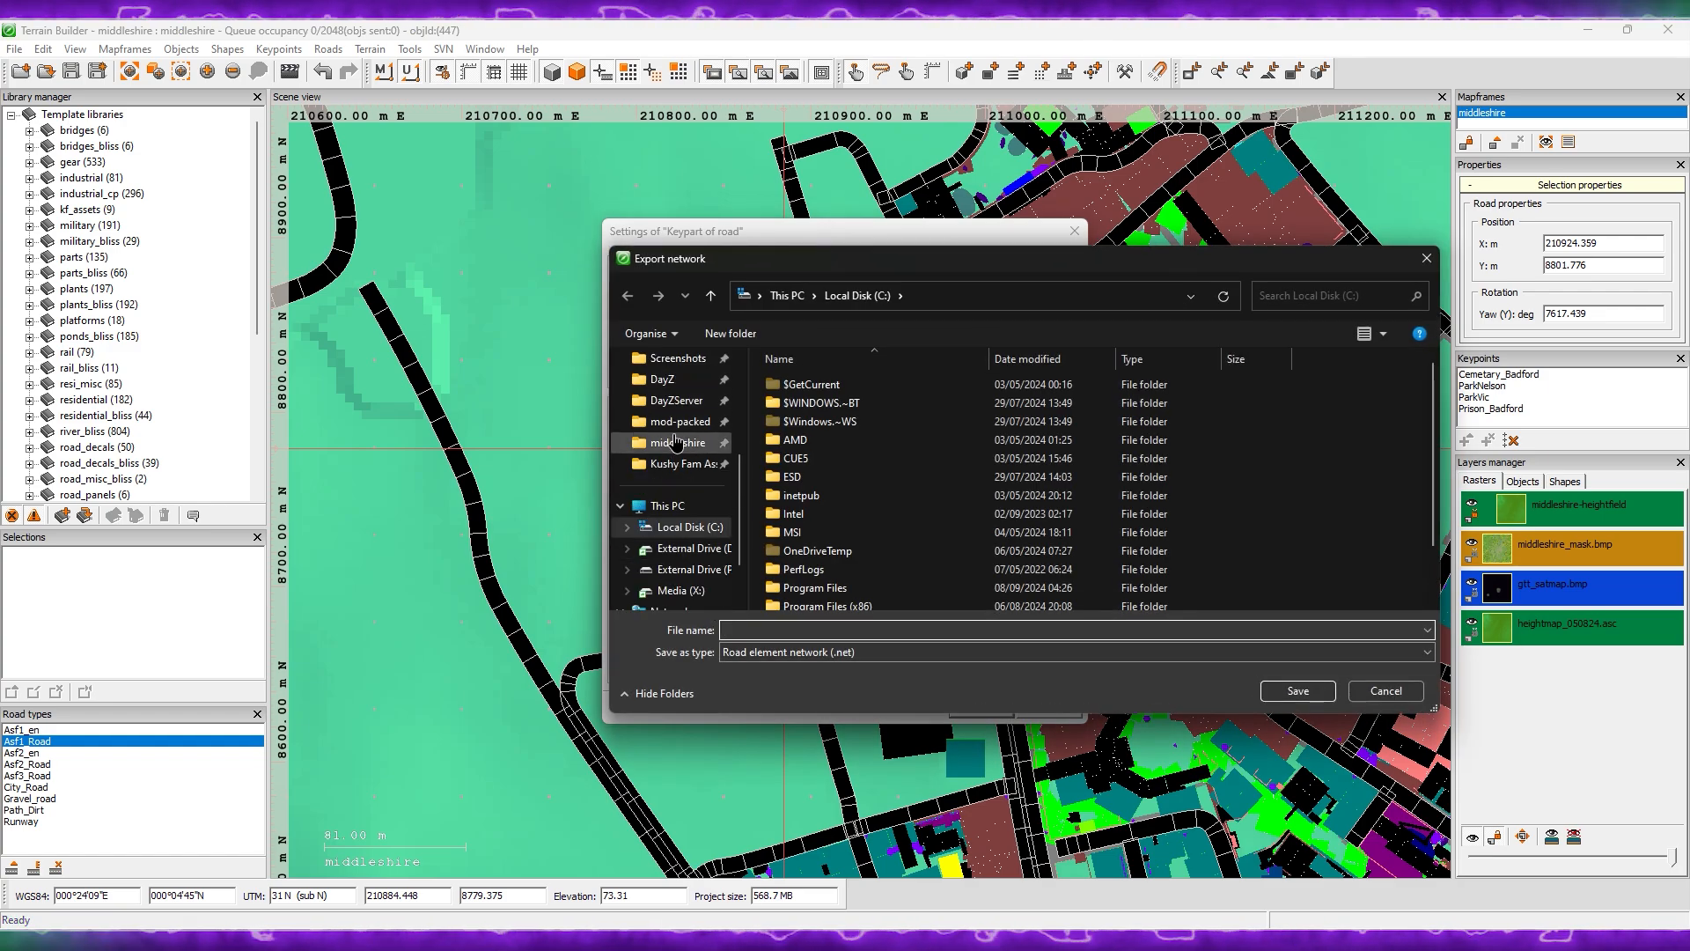
click(677, 442)
double_click(805, 458)
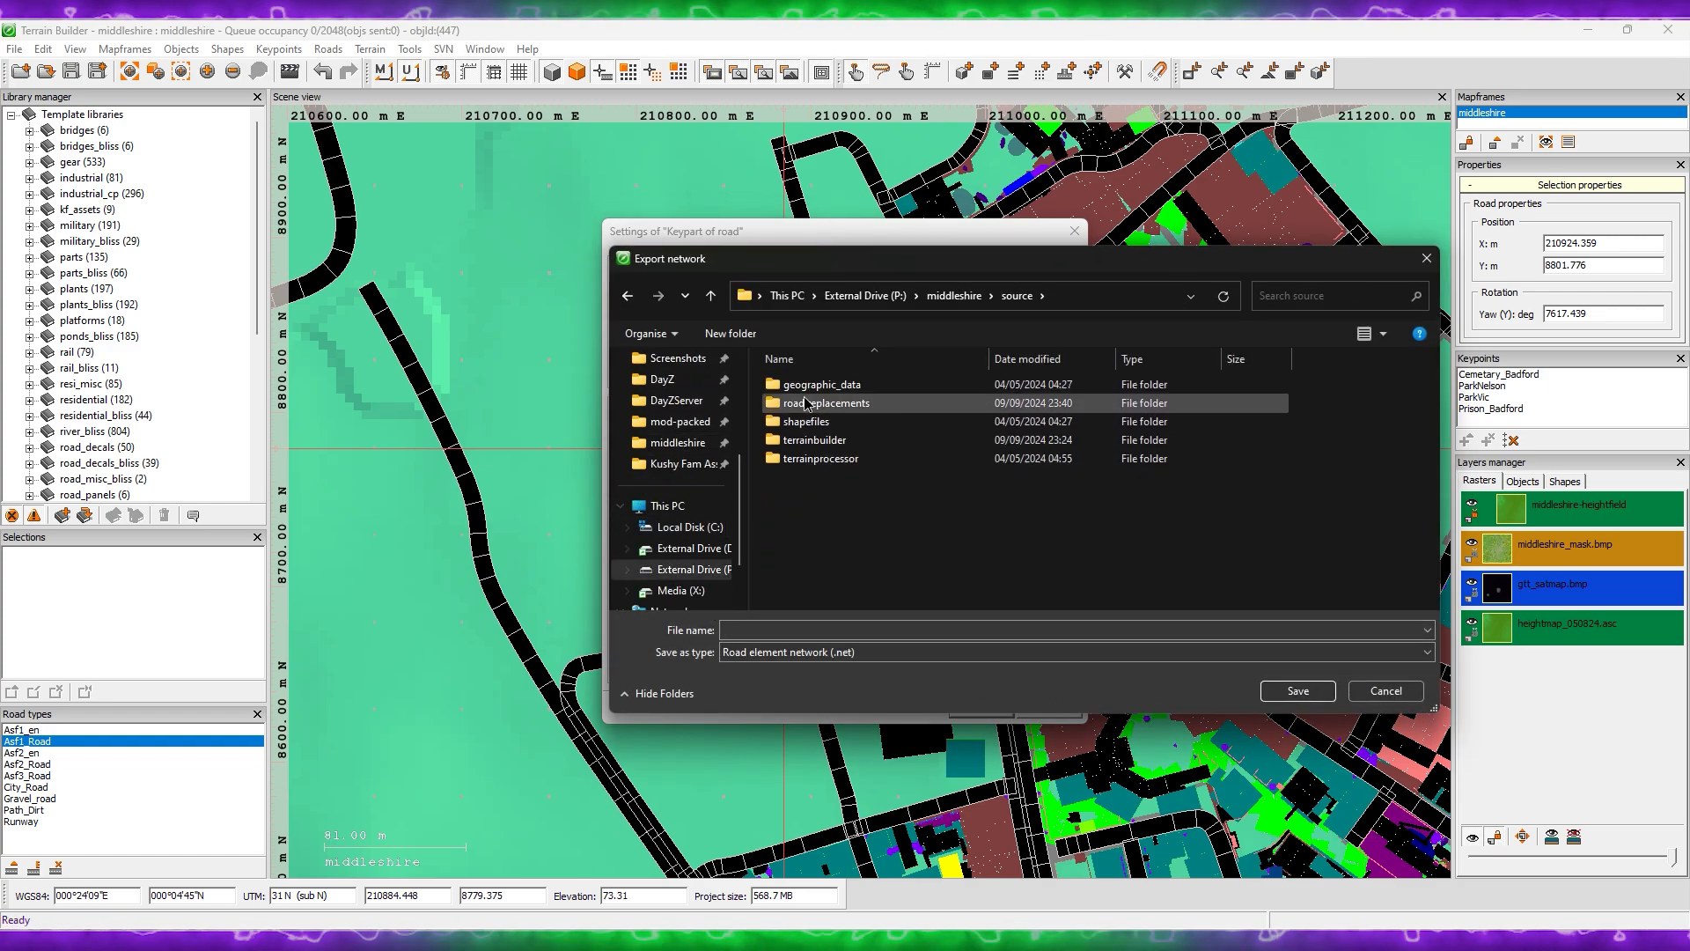
double_click(808, 404)
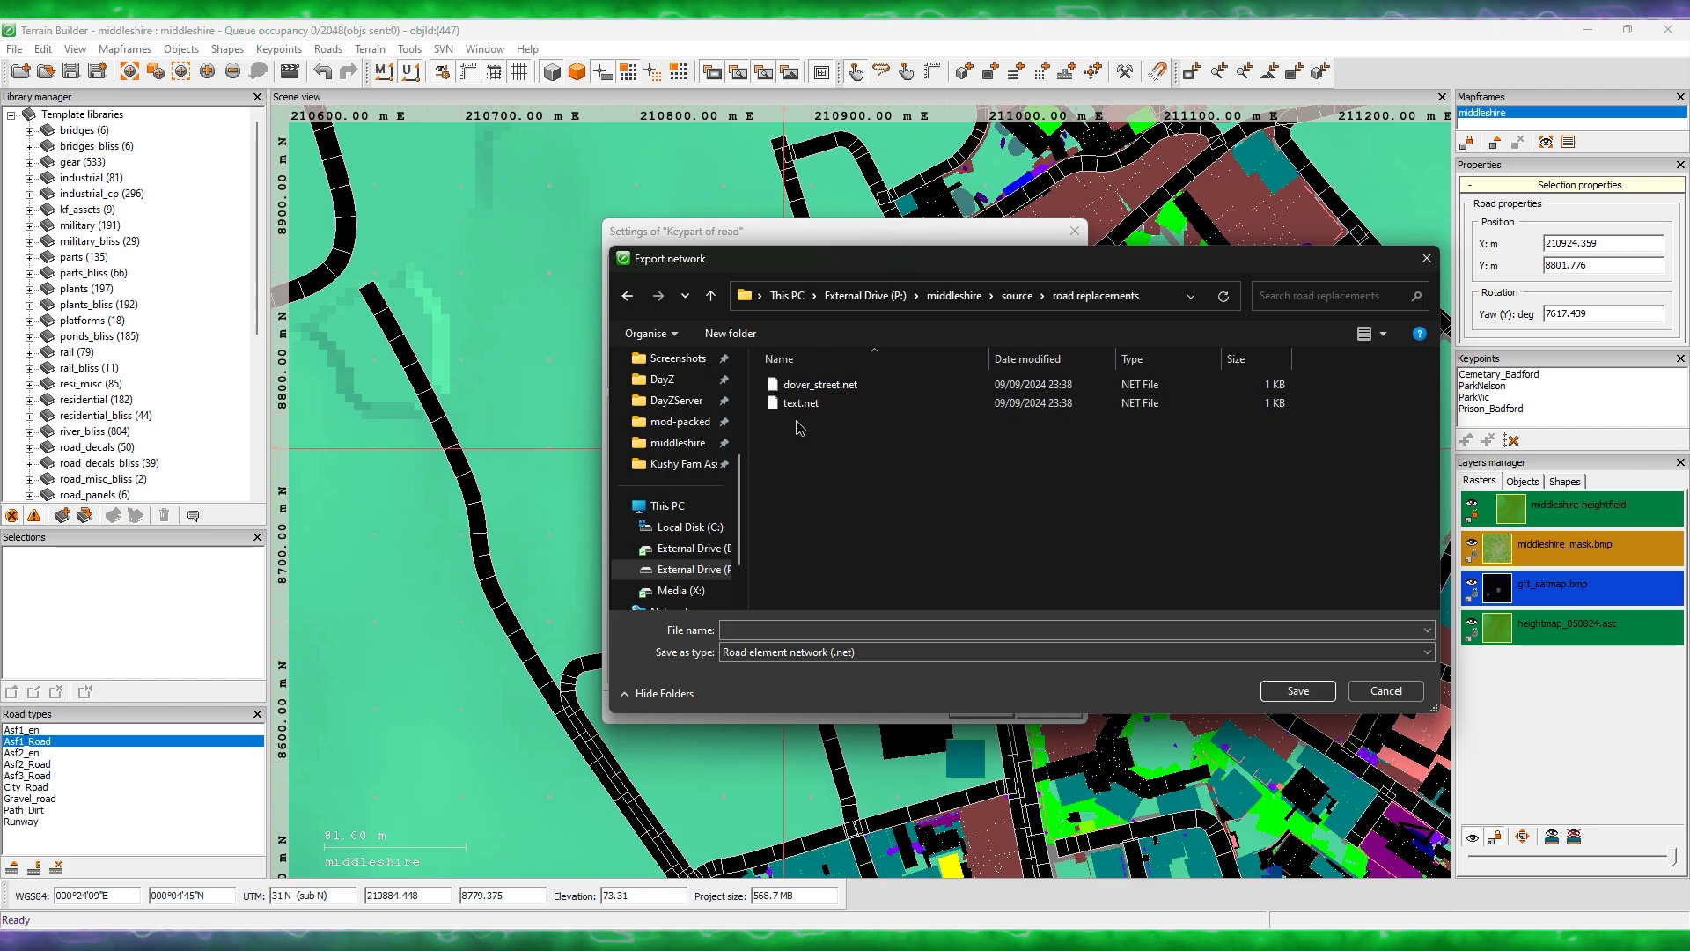
click(764, 627)
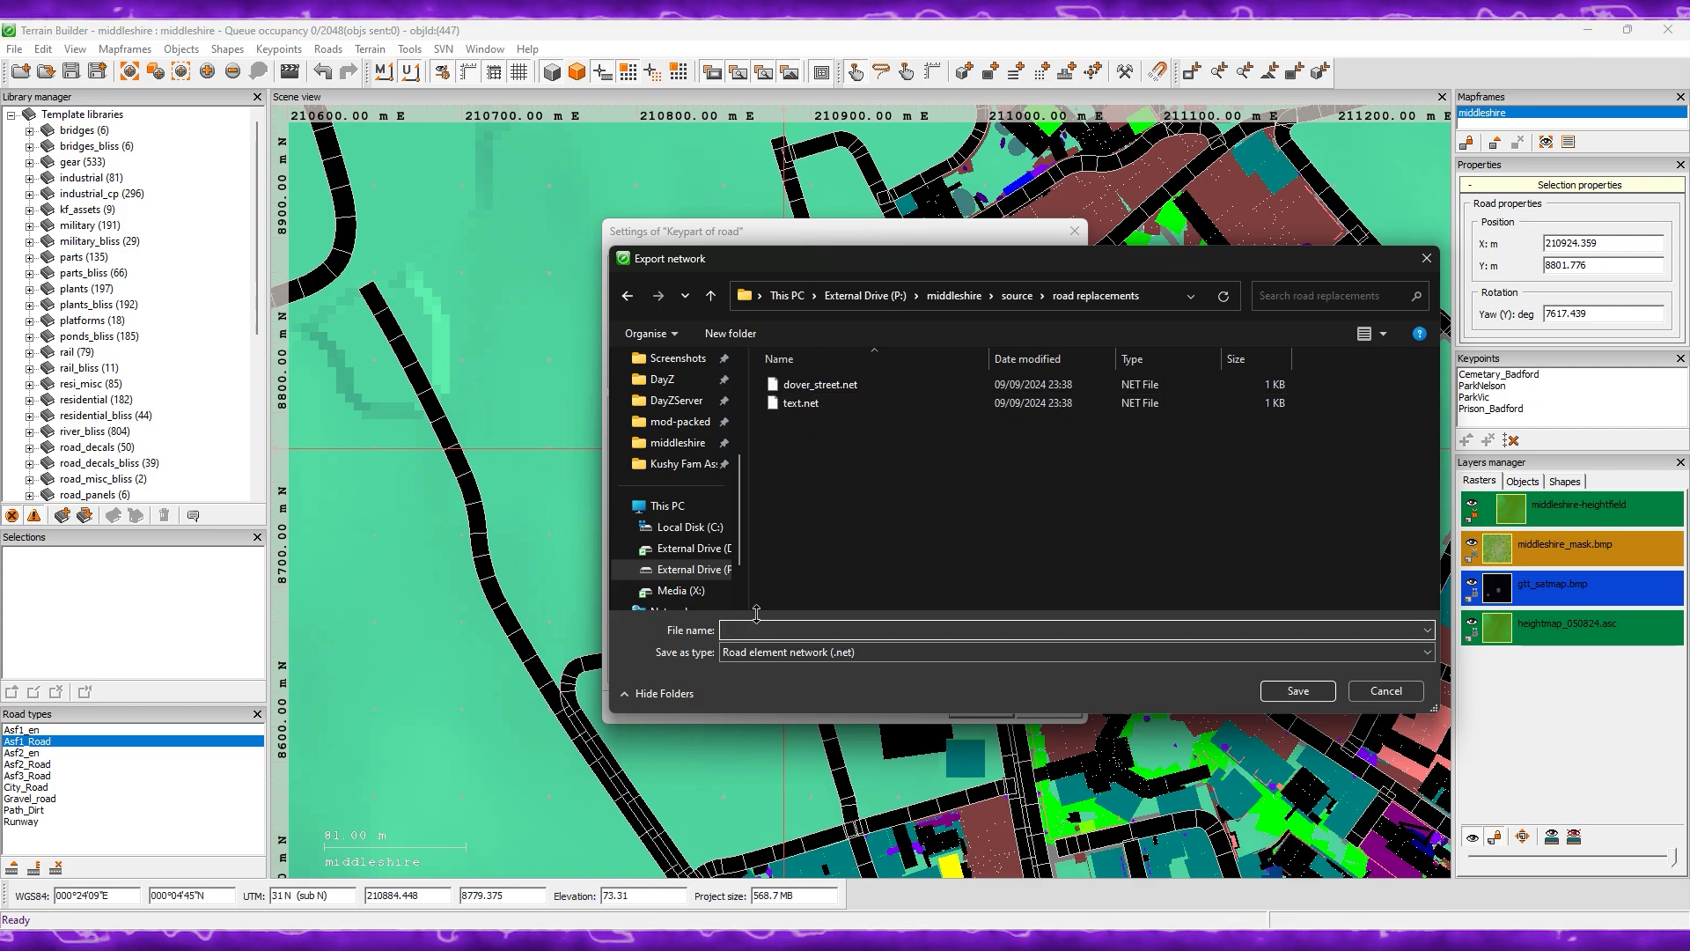
key(Return)
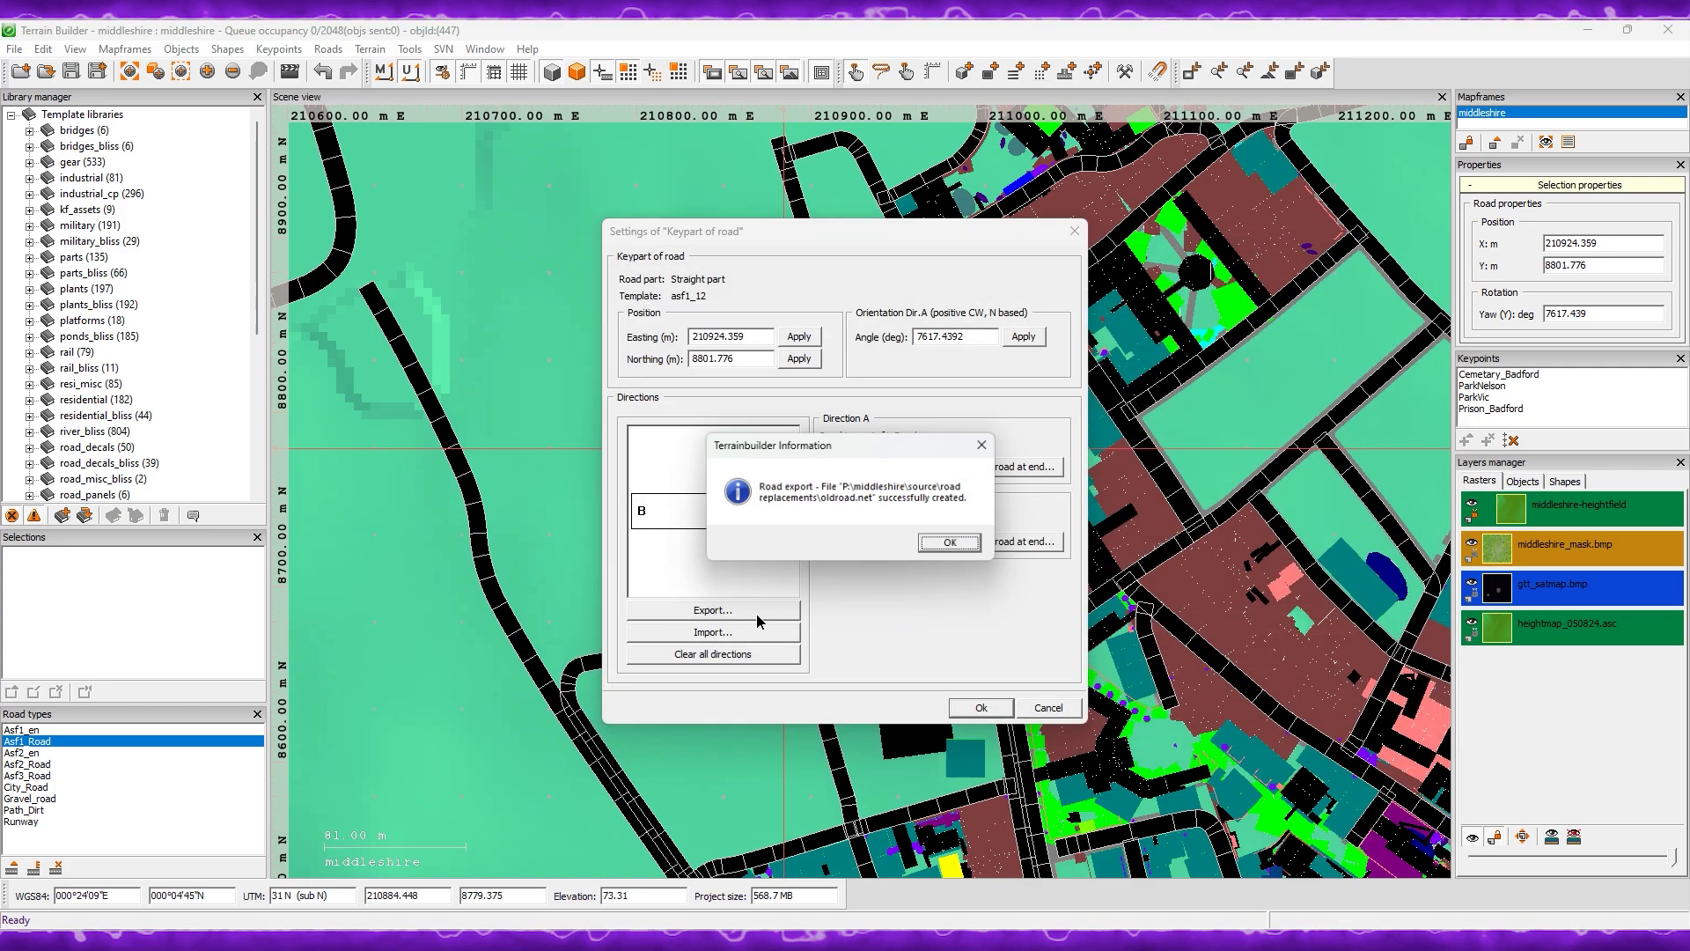
click(757, 614)
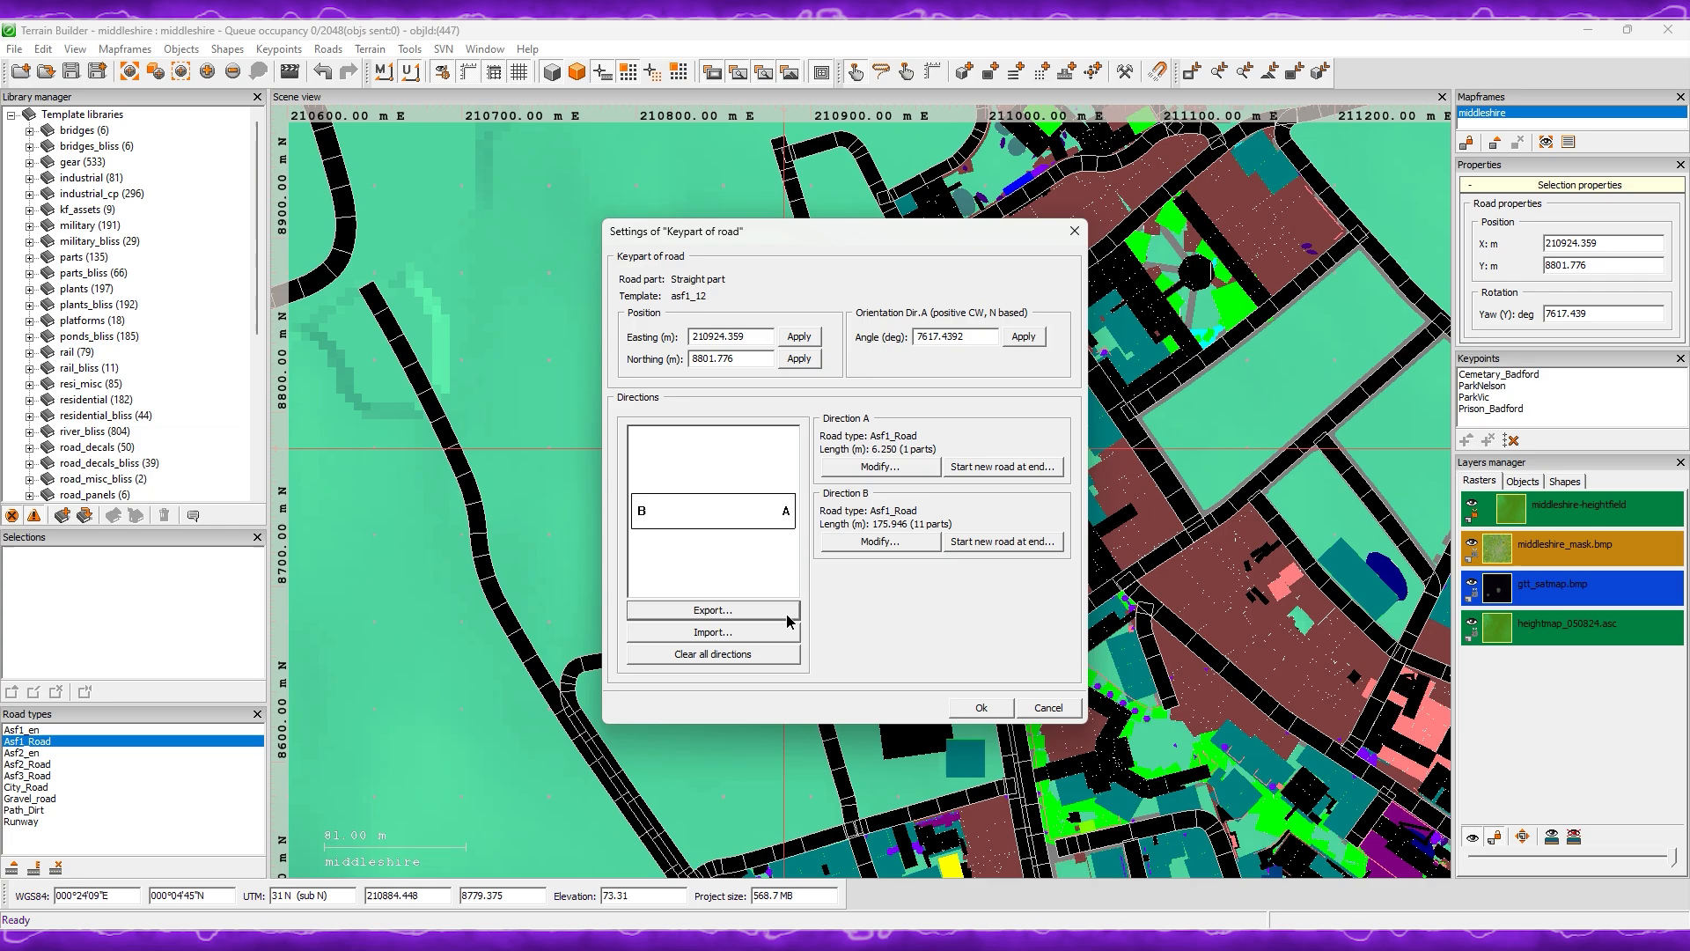
click(979, 707)
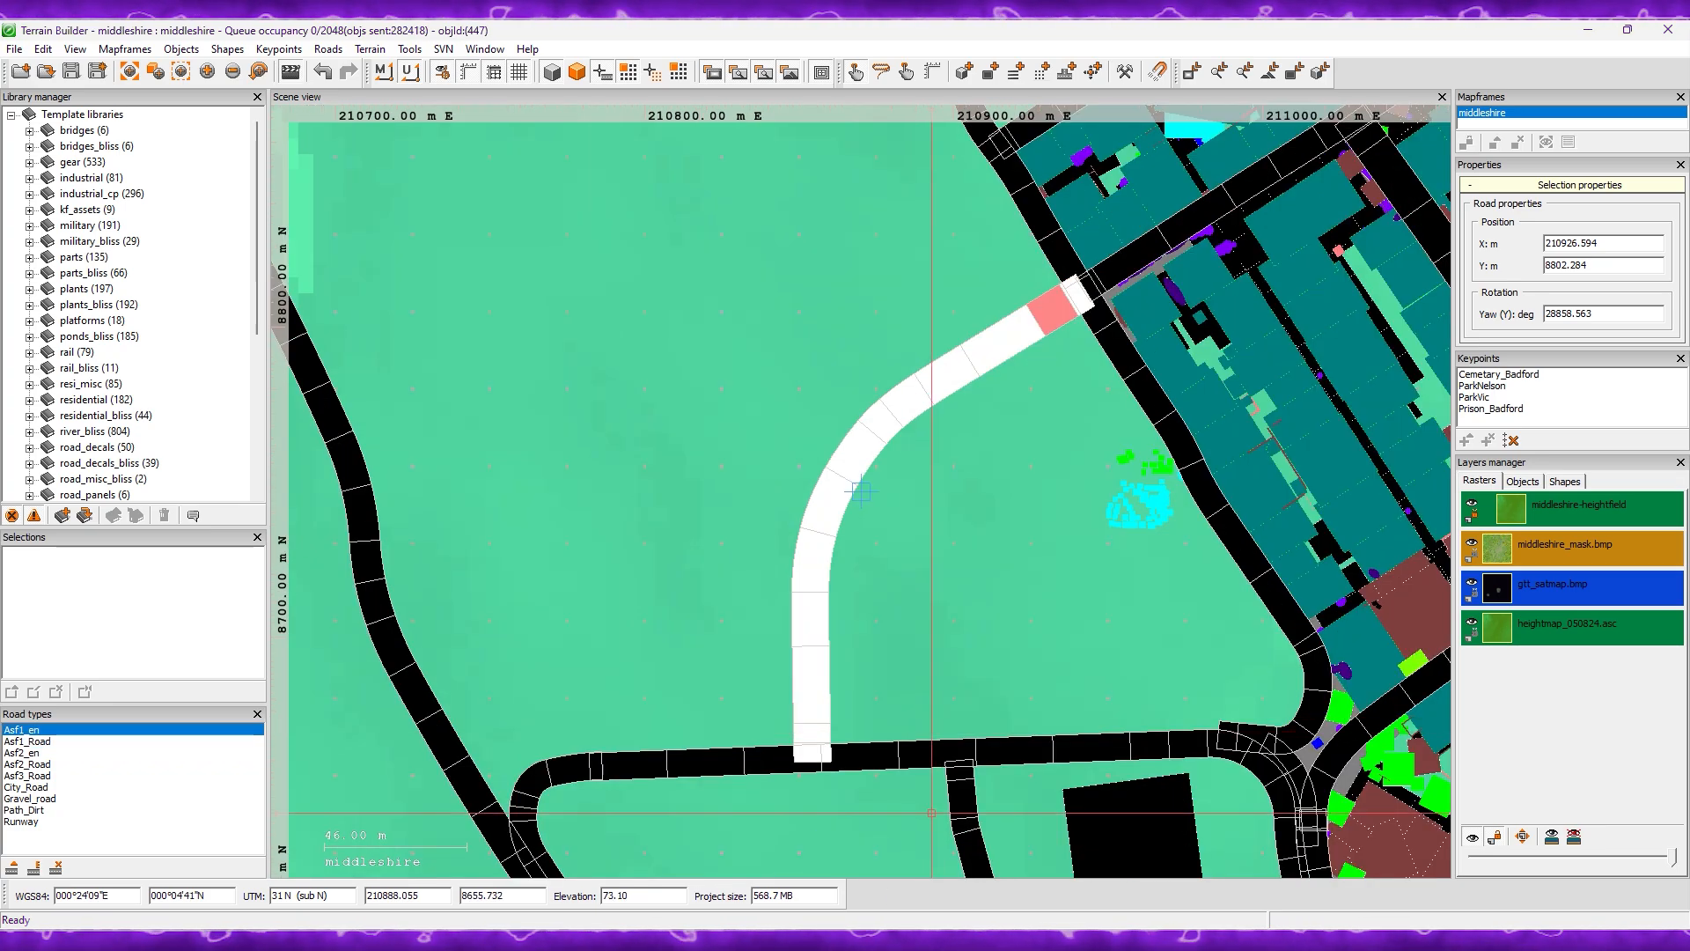
Step: Switch to File Explorer and open the road replacements folder inside middleshire\source
key(super+e)
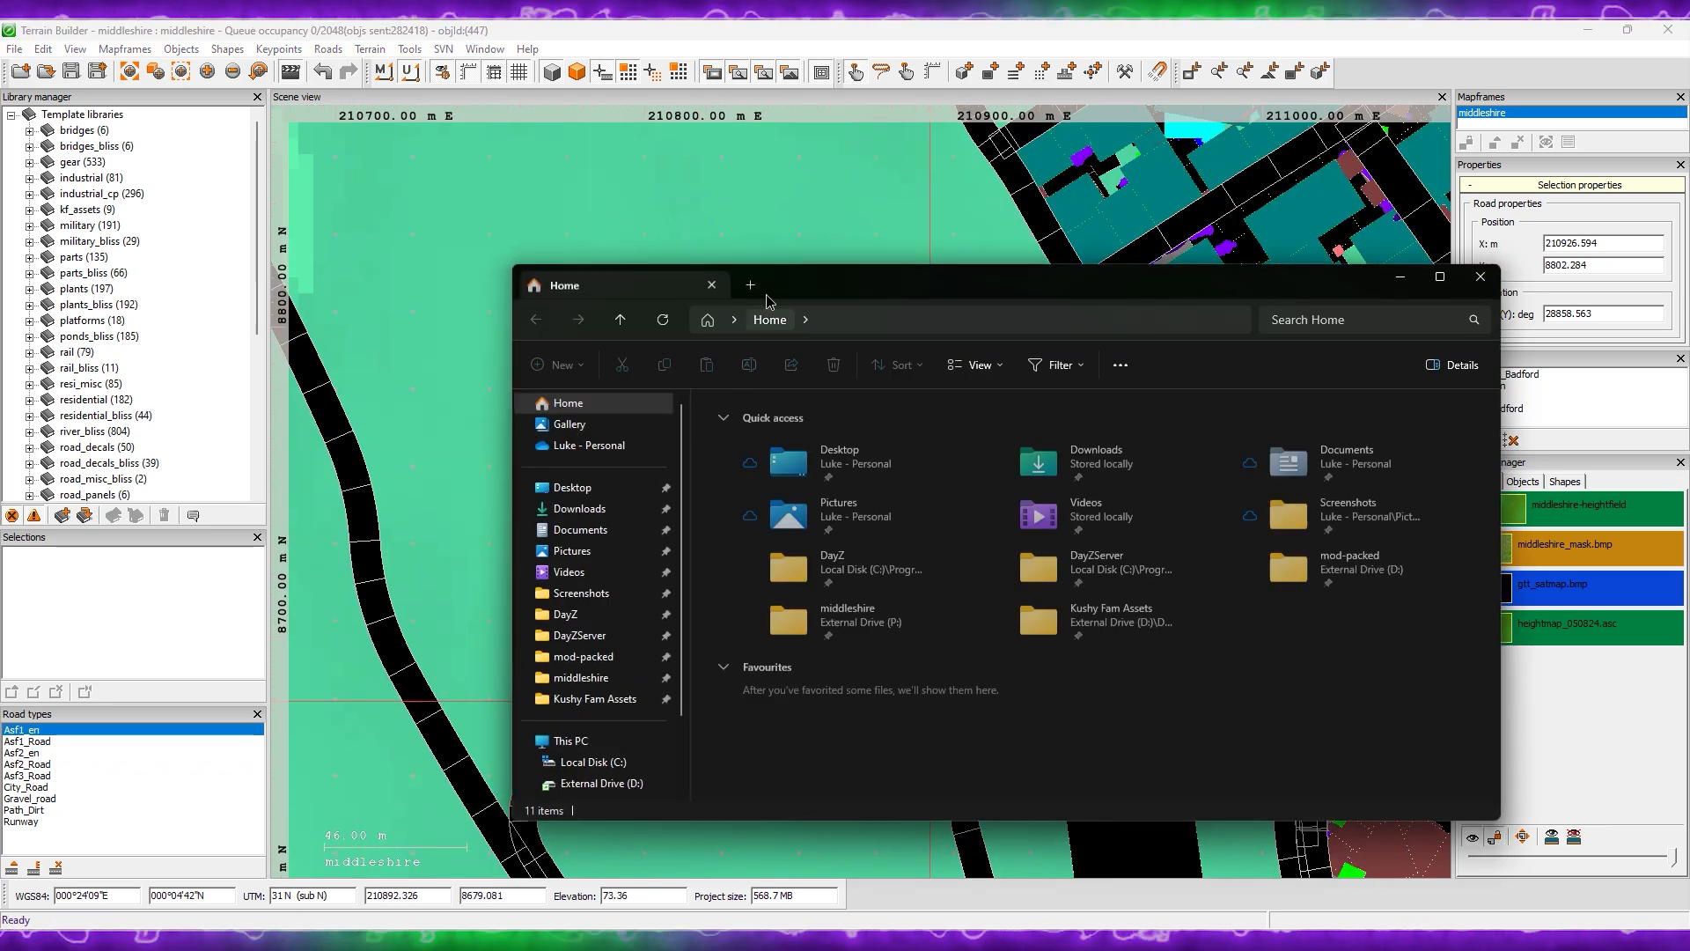
click(598, 627)
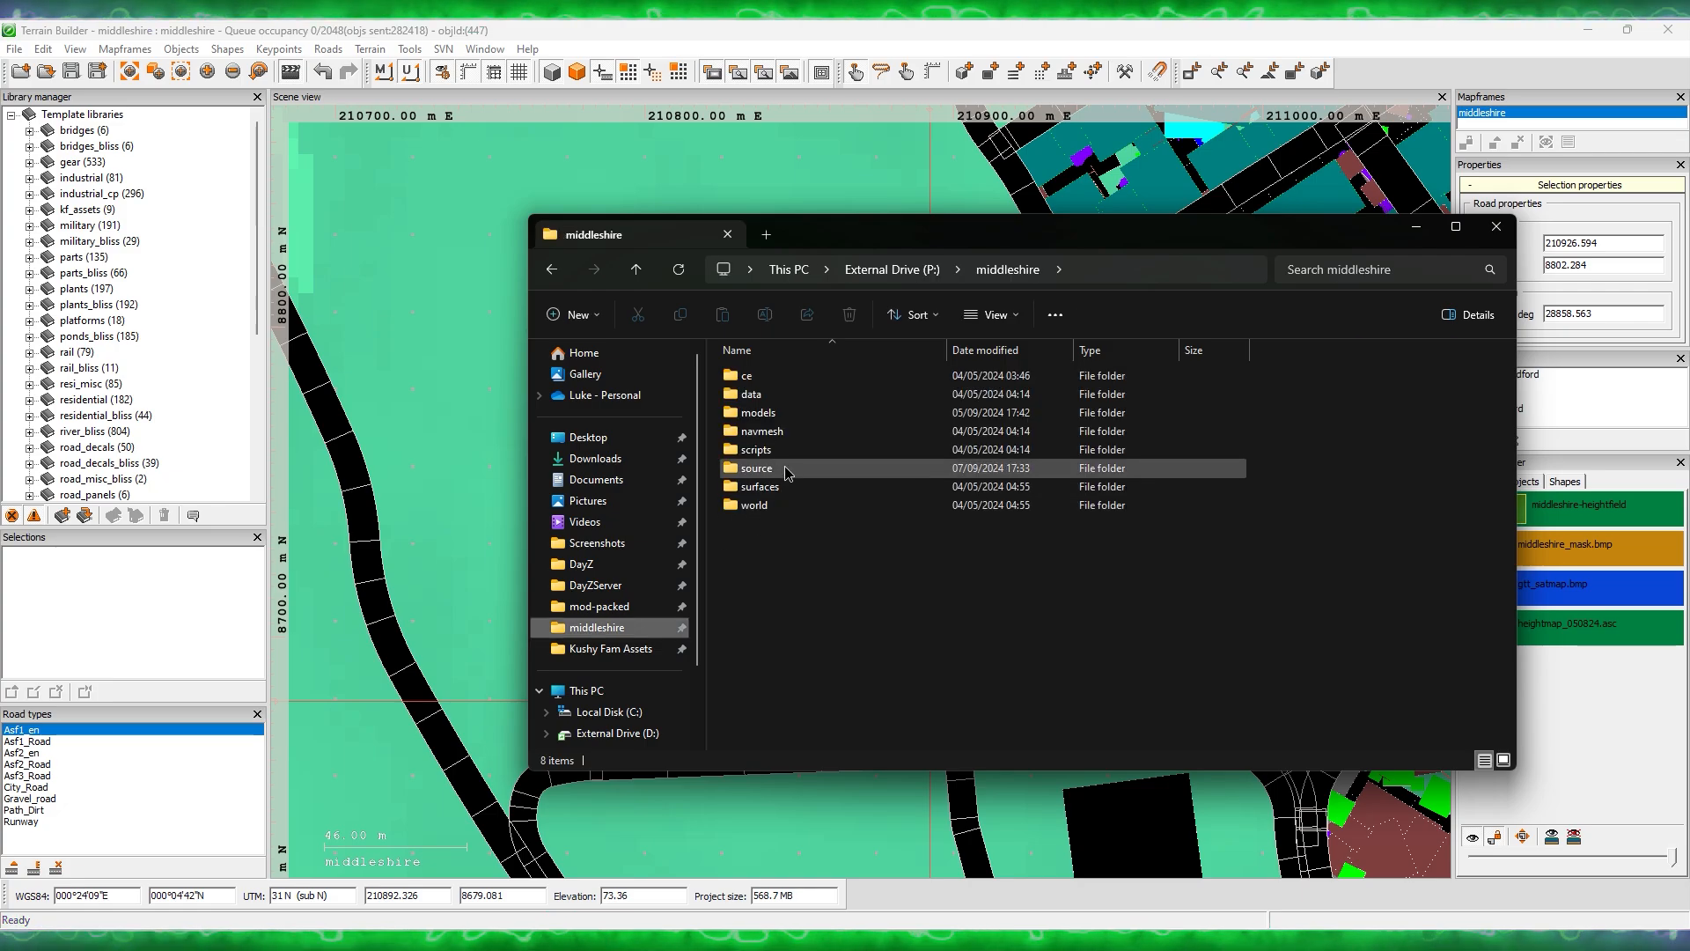
double_click(775, 469)
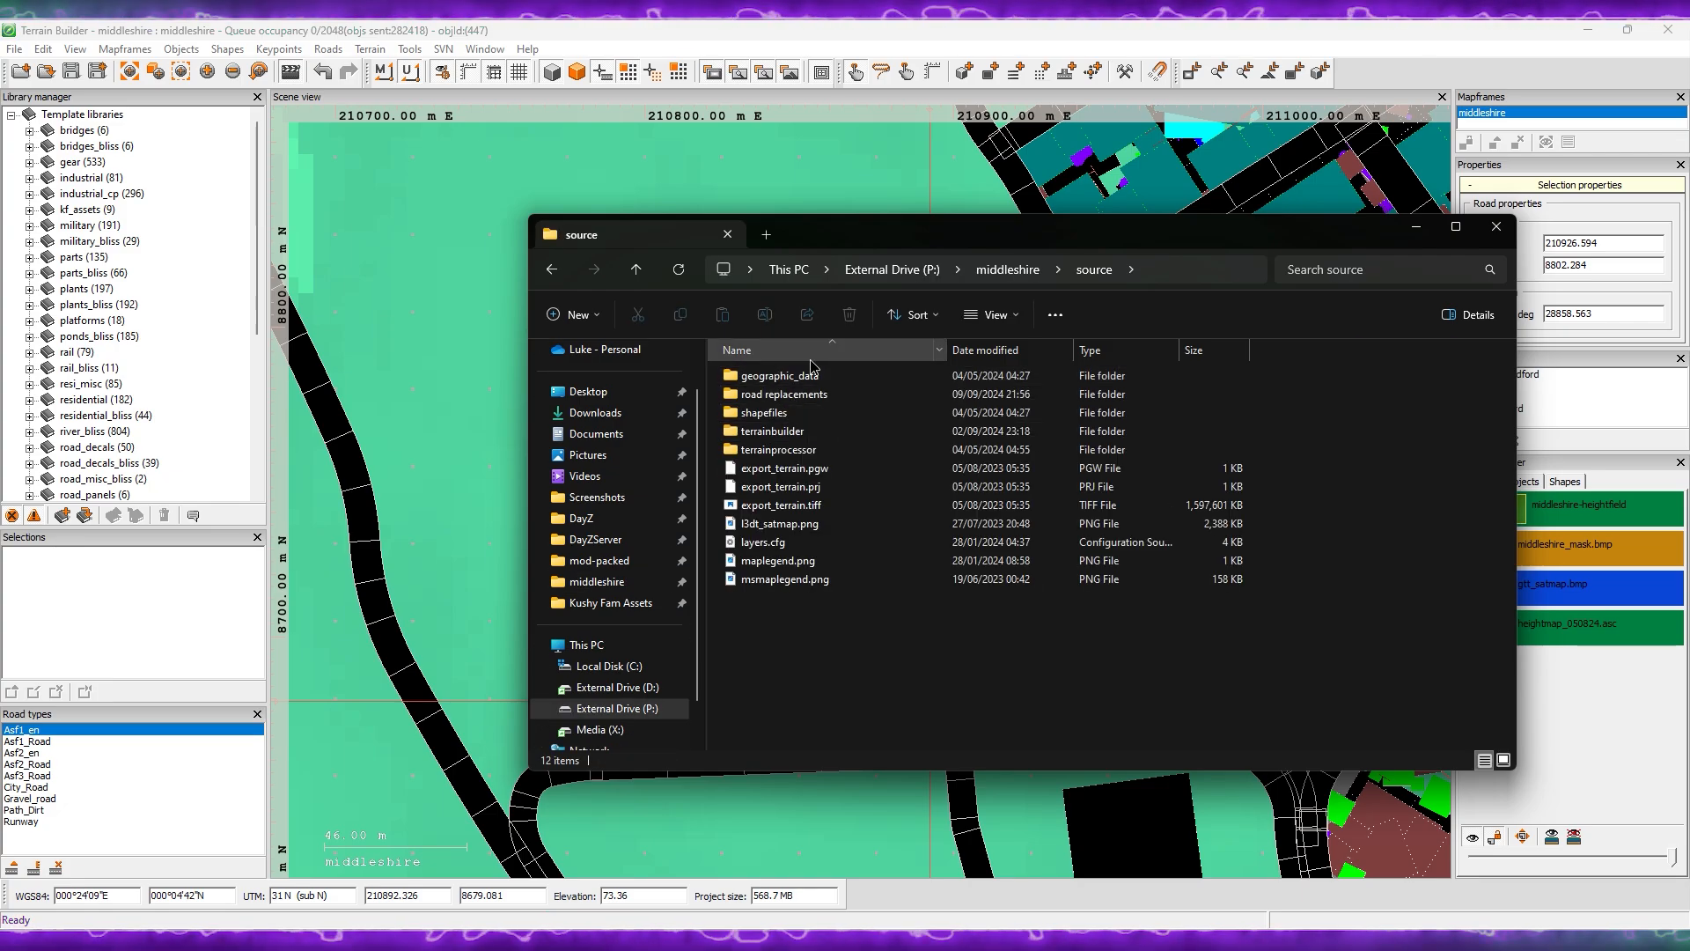
key(alt+Left)
double_click(778, 468)
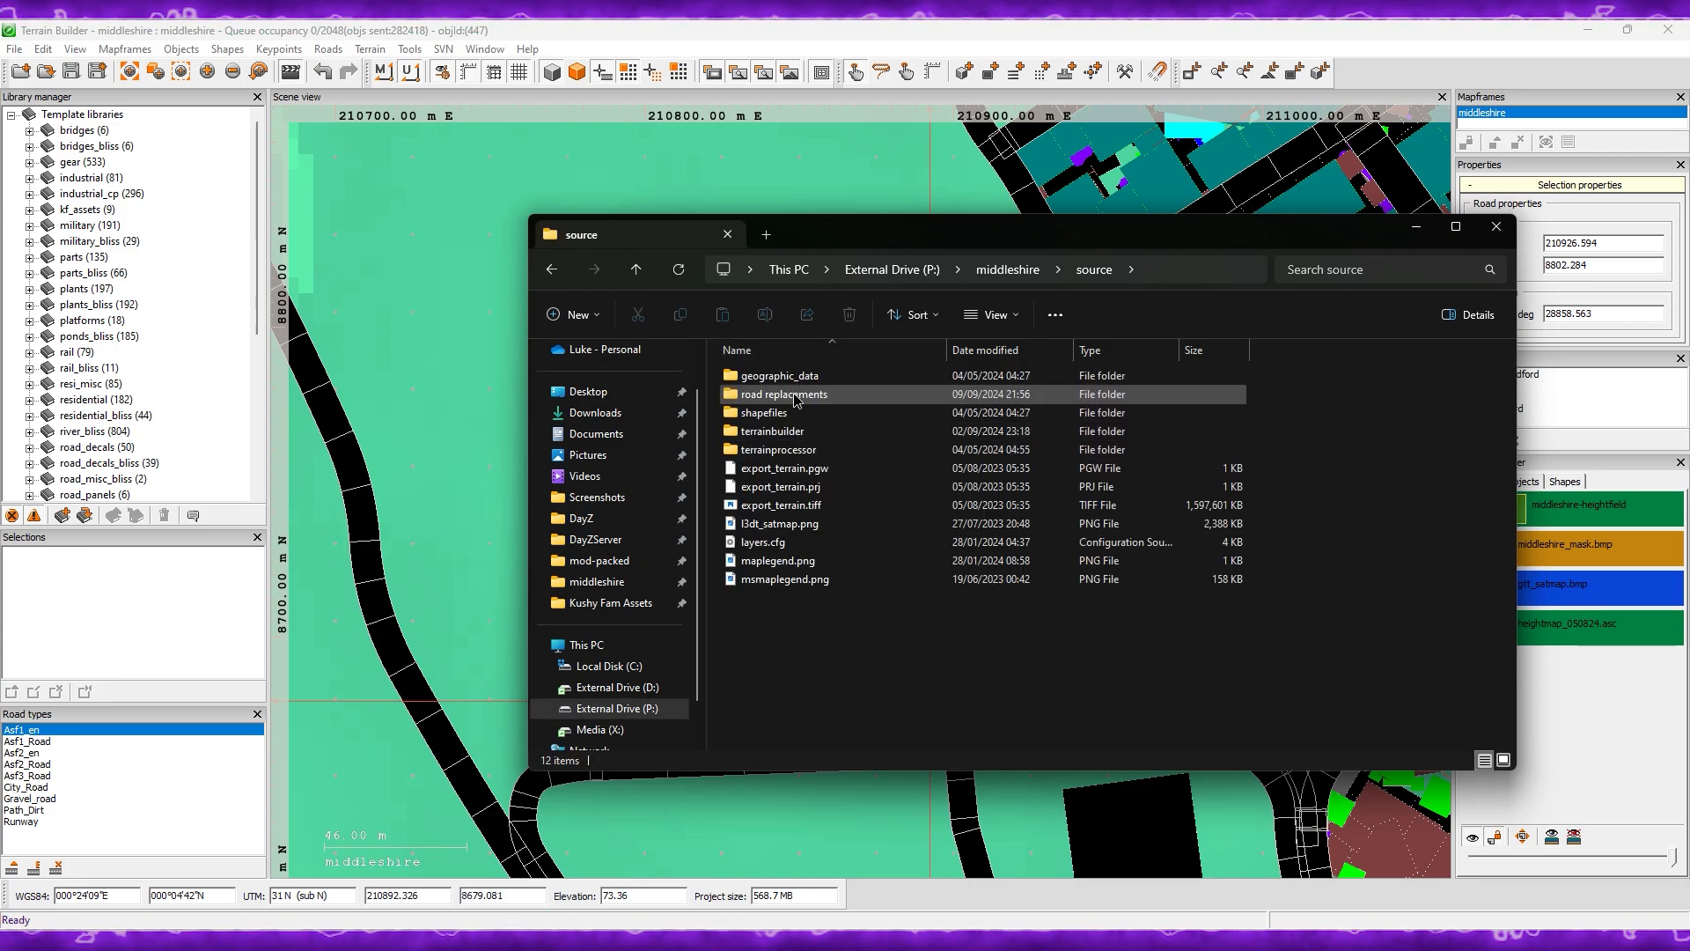
double_click(780, 395)
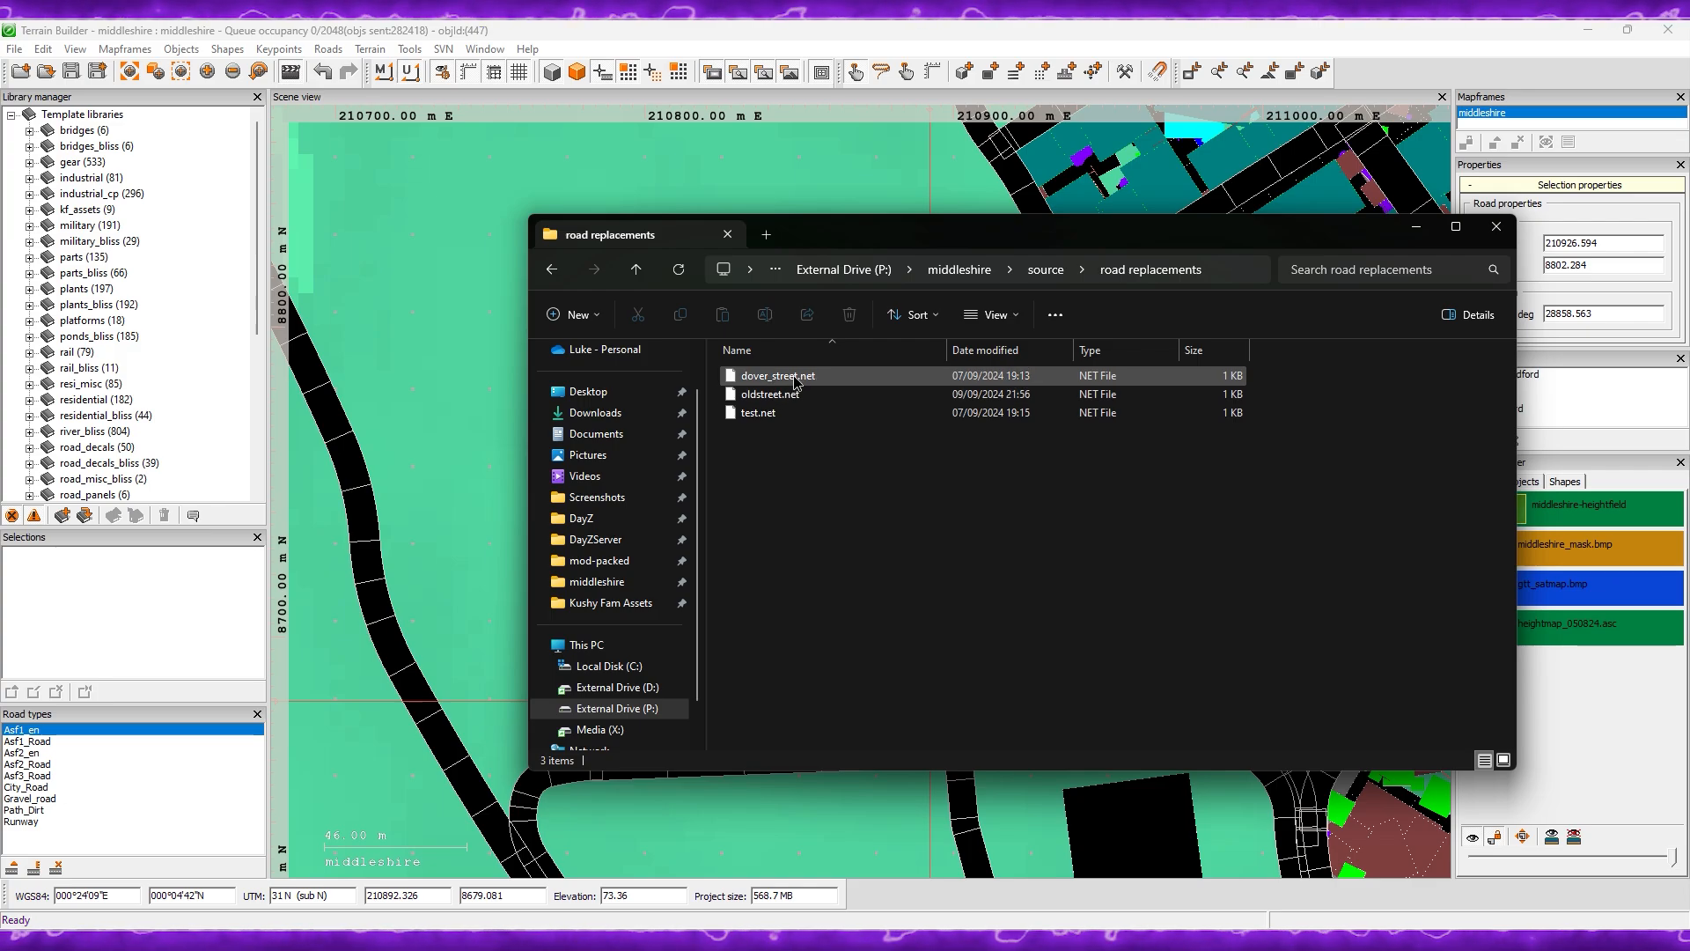
Step: Delete dover_street.net and test.net from the road replacements folder
click(795, 378)
ctrl+click(790, 414)
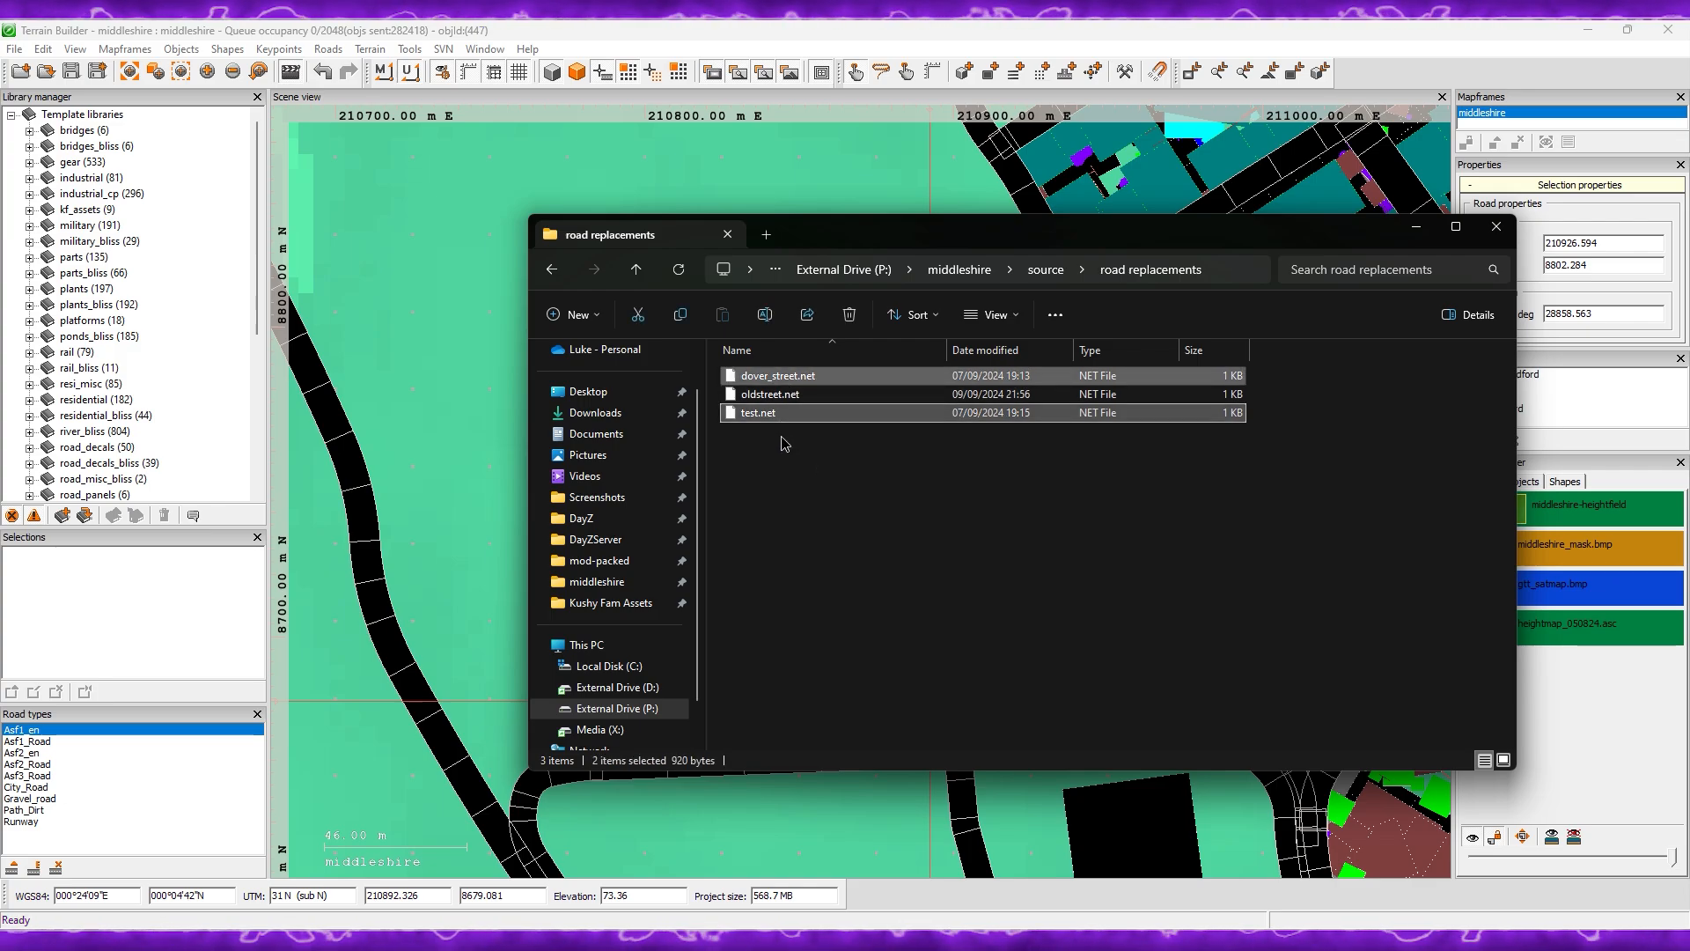
key(Delete)
key(Return)
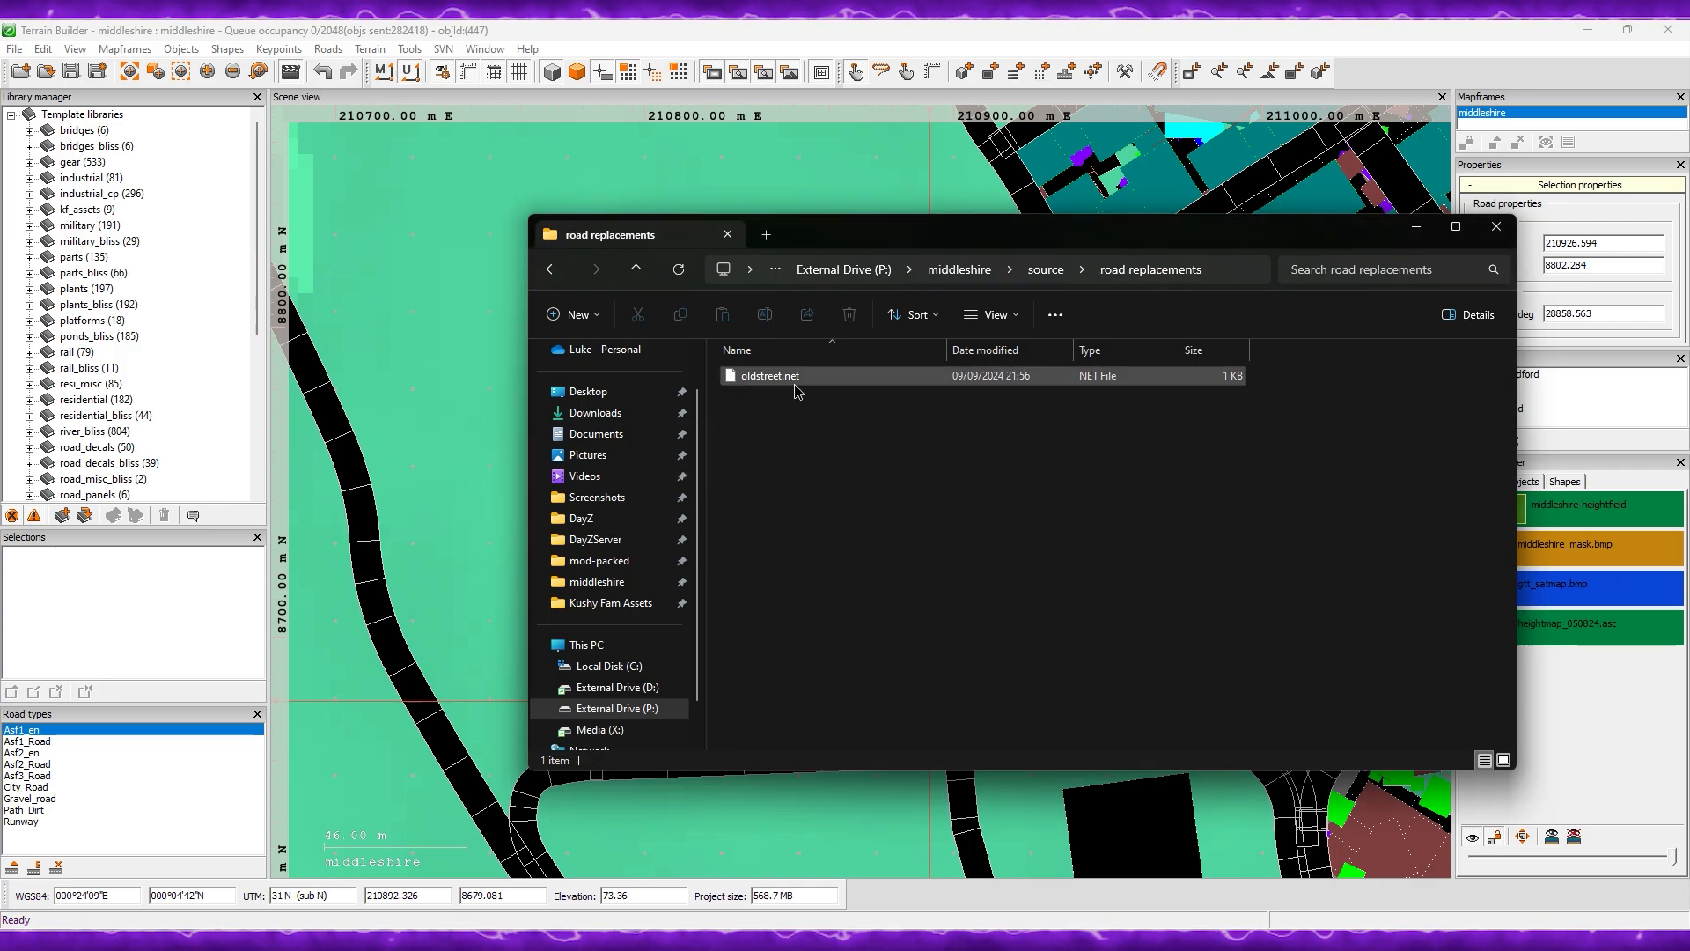
Step: Open oldstreet.net in Notepad, and narrow and reposition its window so the road part list sits beside the folder listing
double_click(799, 378)
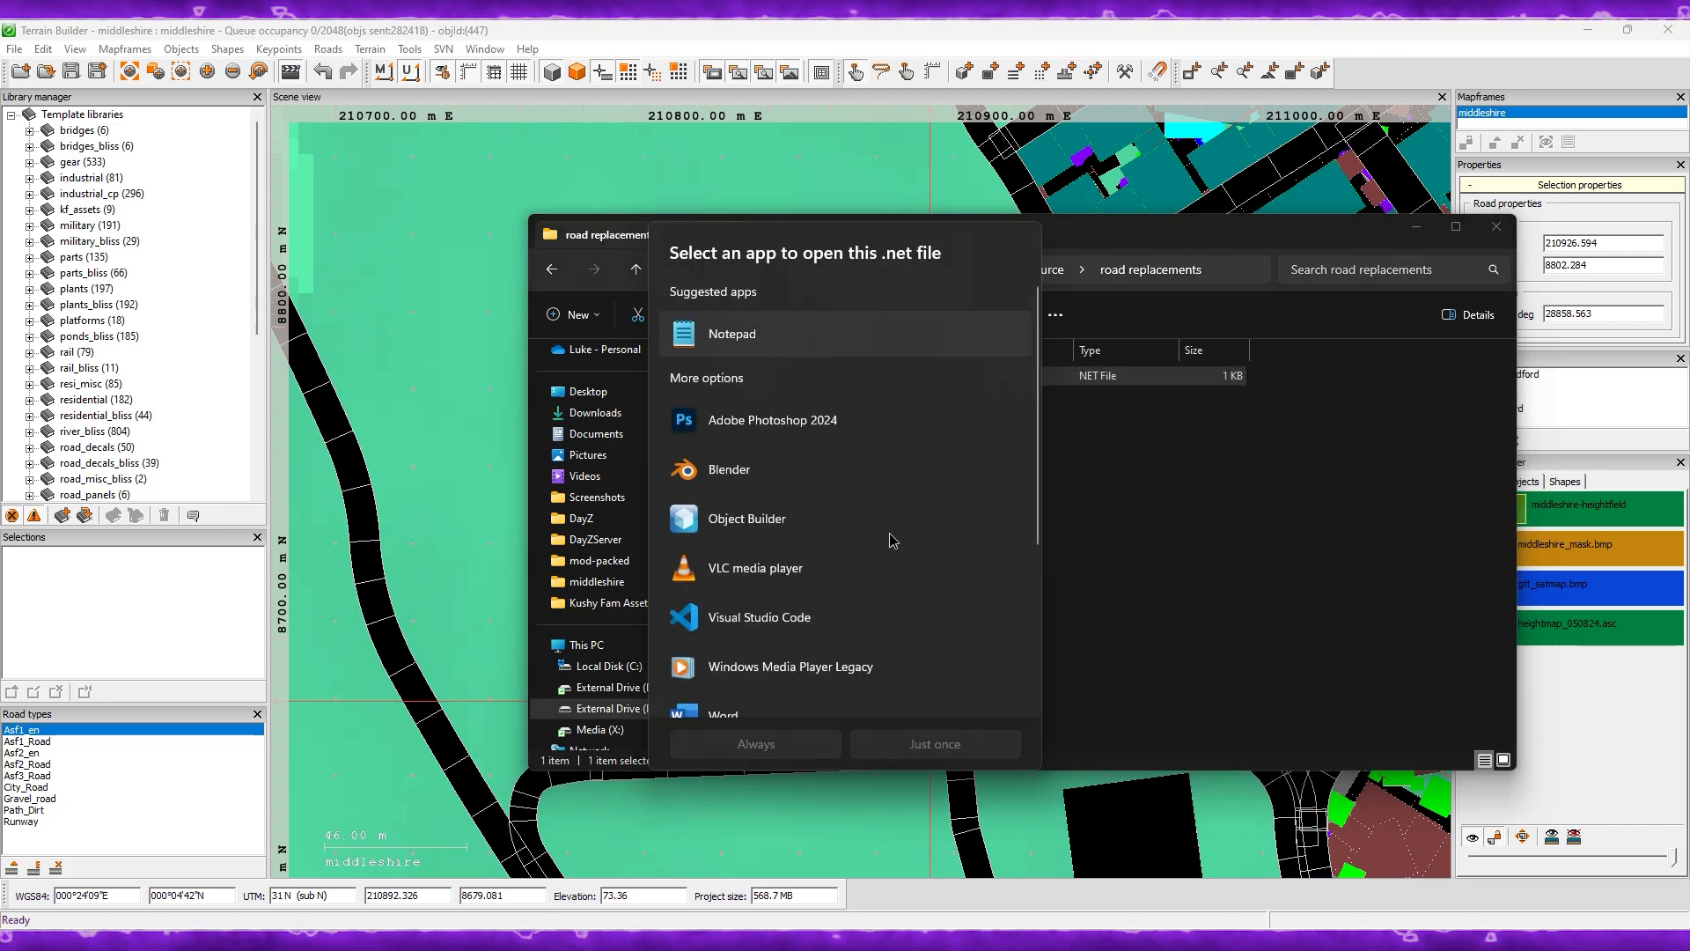
key(Escape)
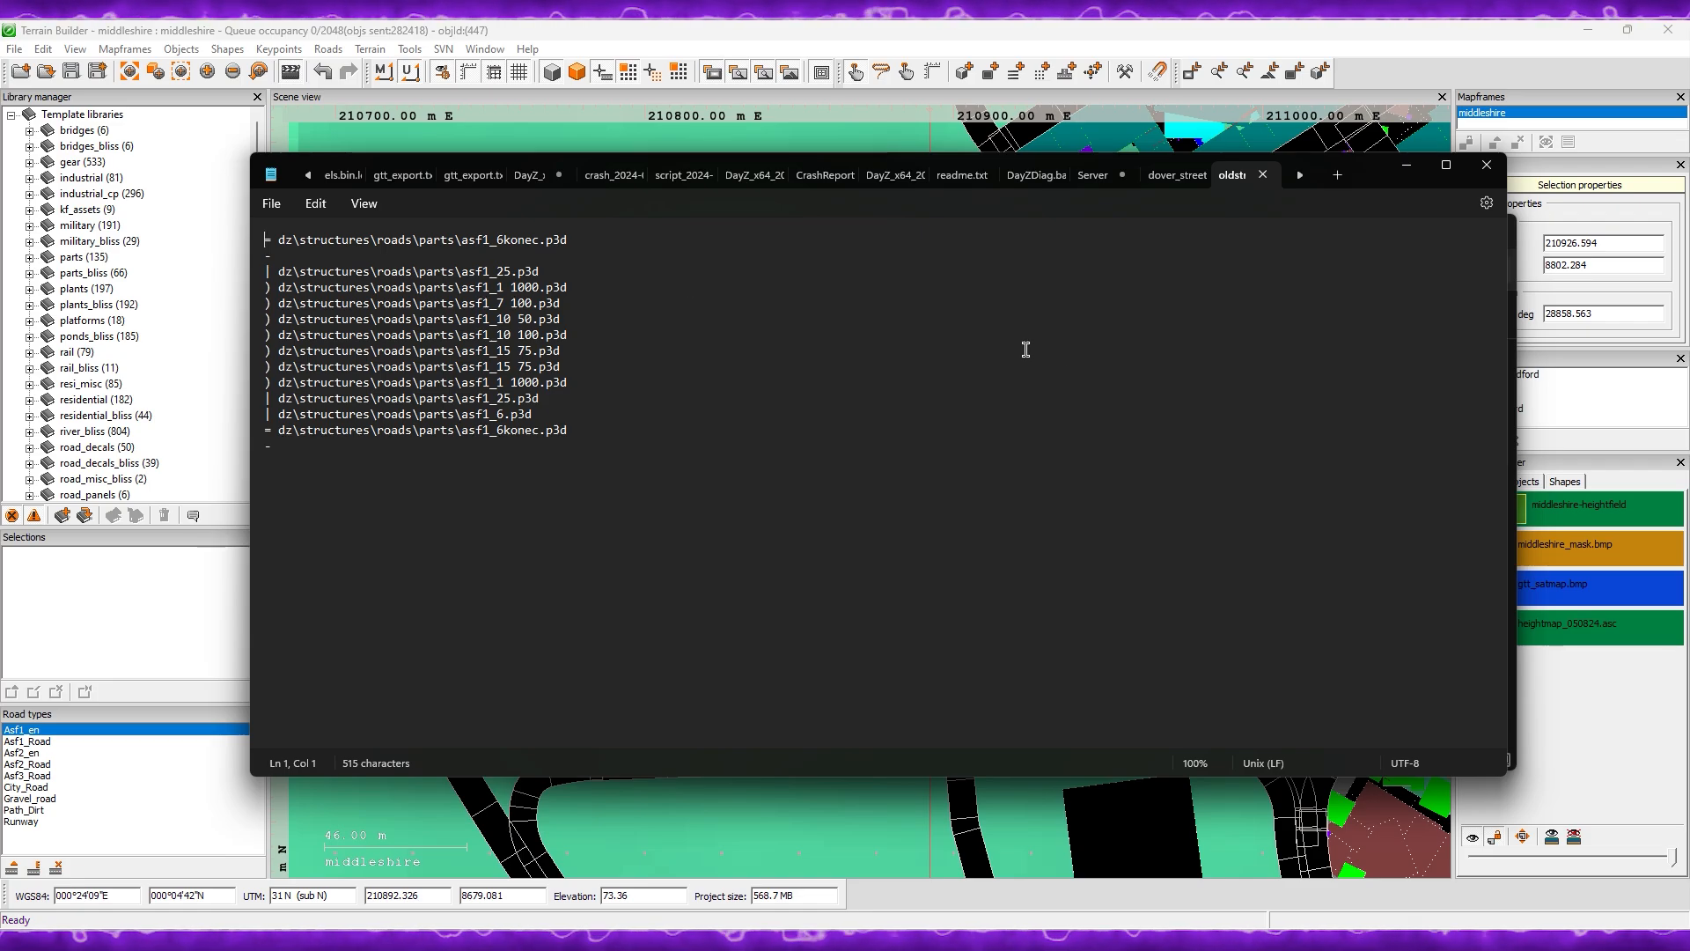
drag(1505, 371, 677, 361)
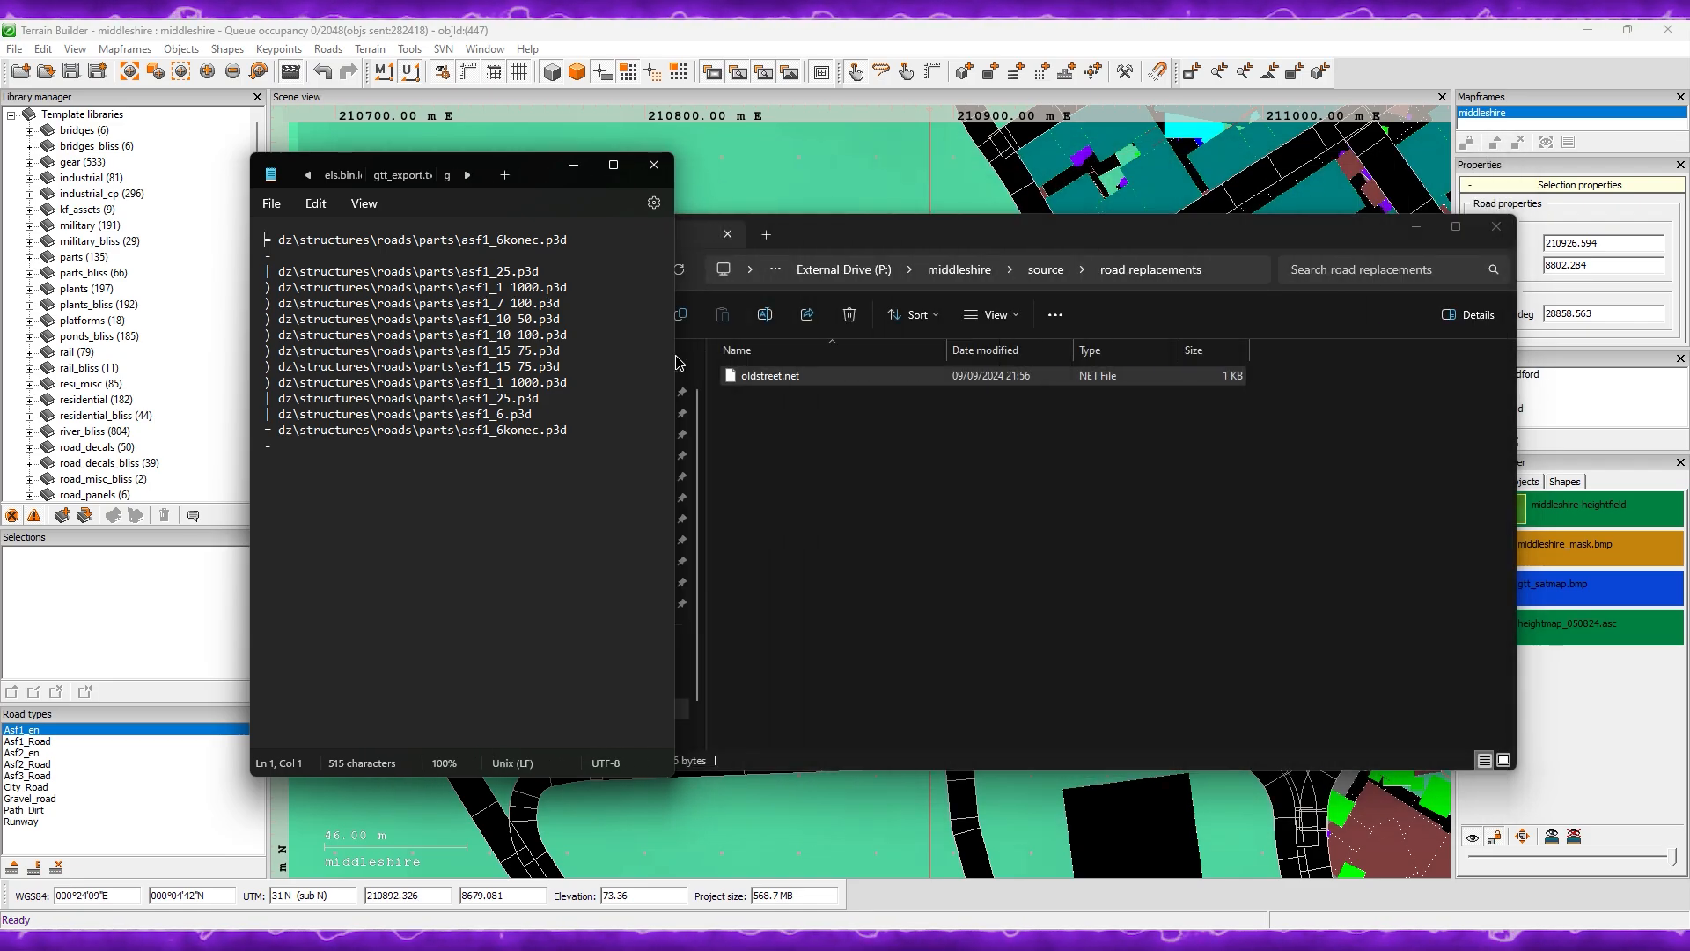
drag(553, 181, 582, 156)
click(498, 151)
click(498, 150)
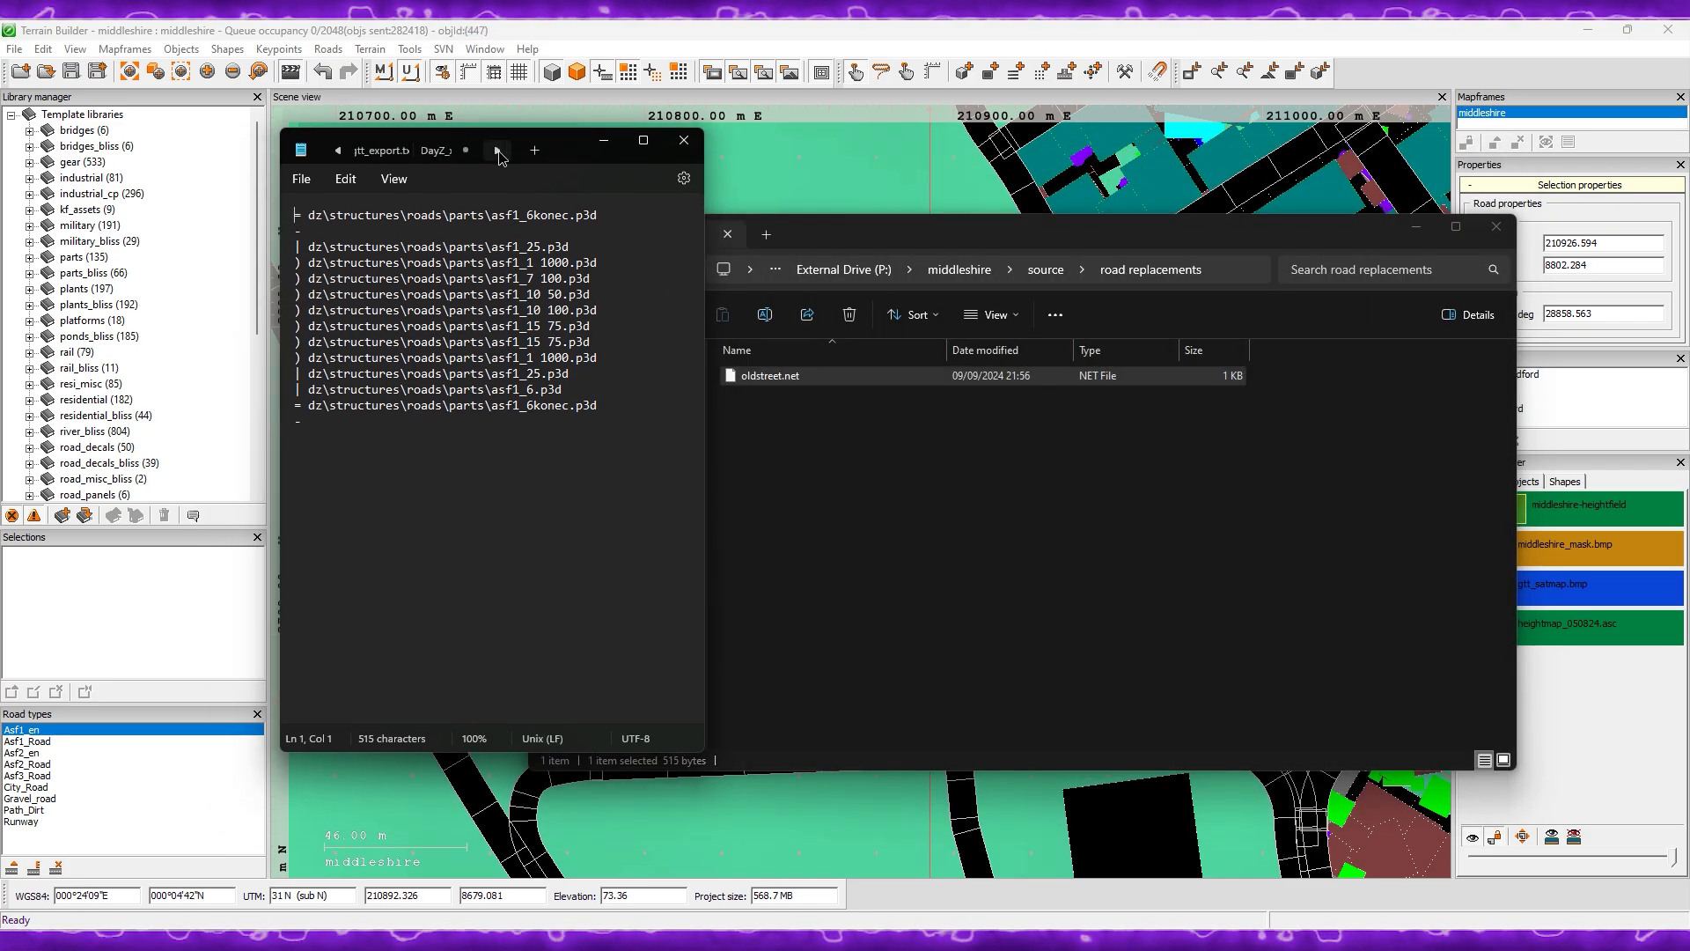
click(498, 150)
click(498, 151)
click(498, 150)
click(498, 151)
click(498, 151)
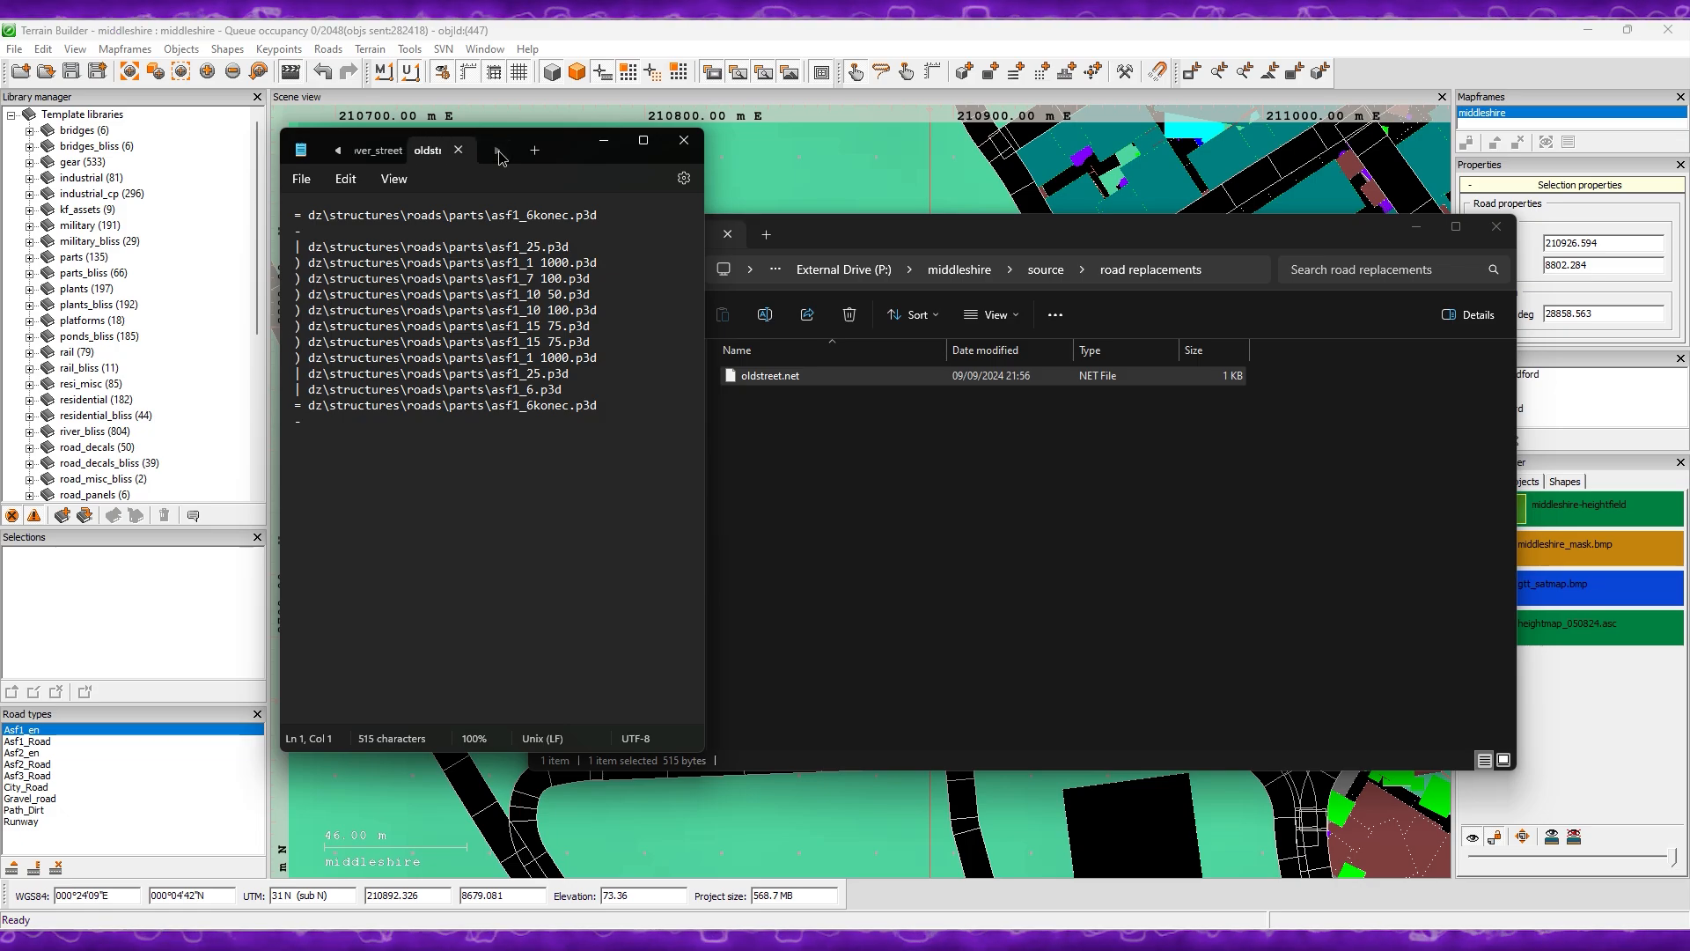
drag(565, 146, 527, 120)
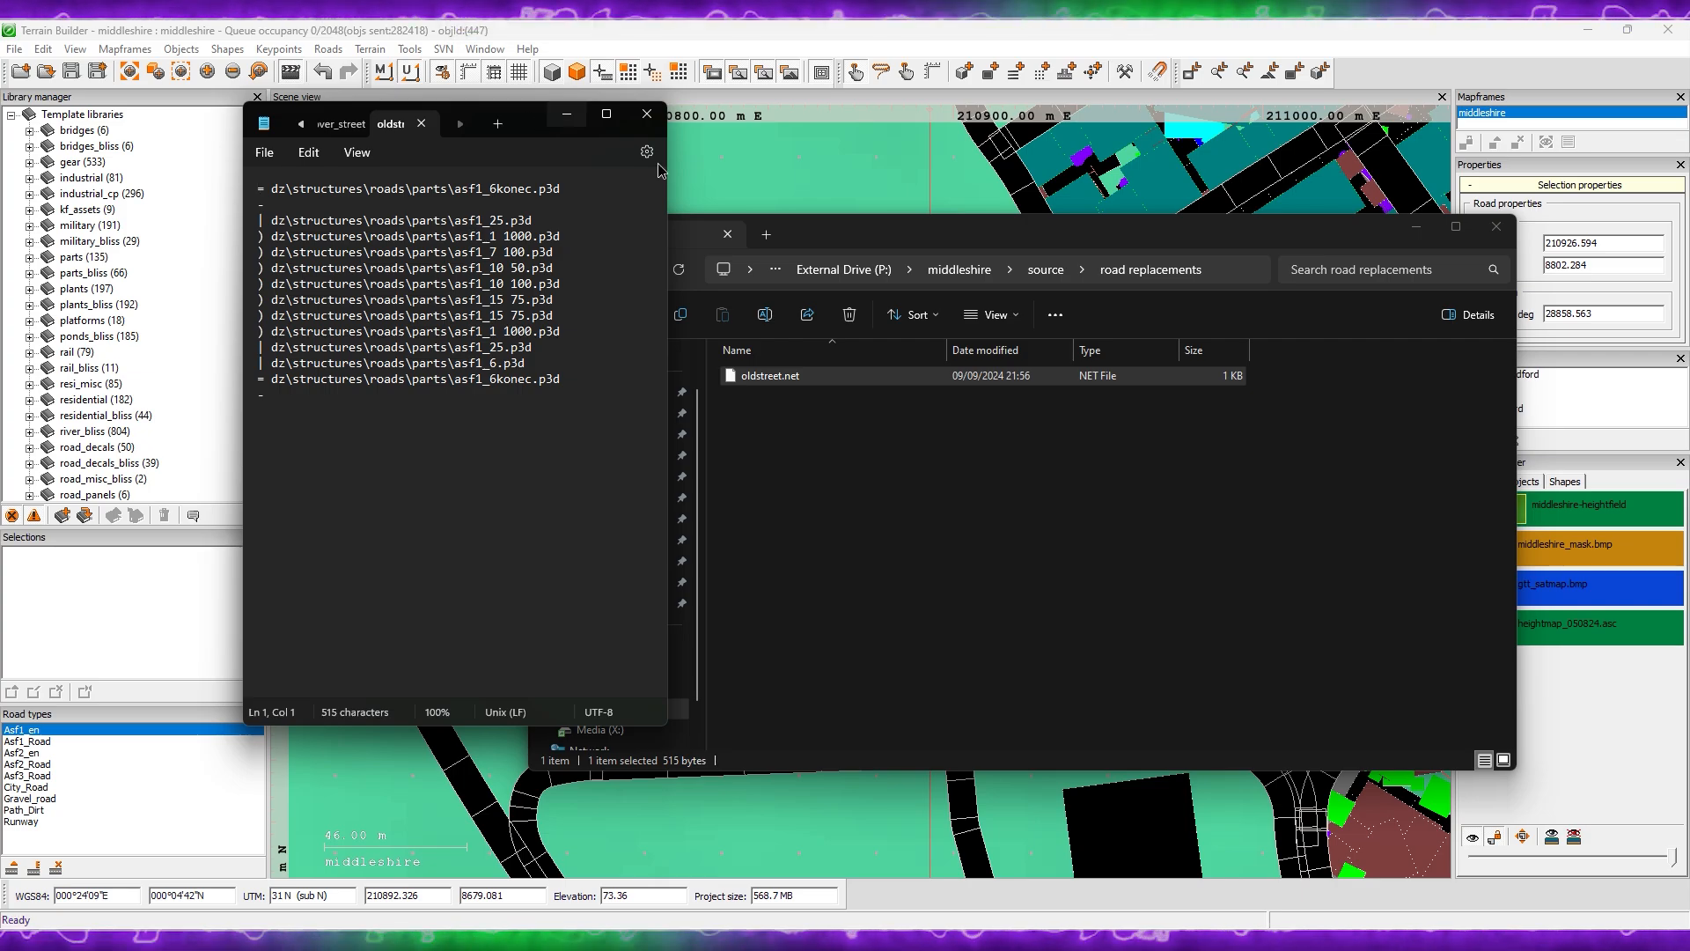
Step: Open P:\DZ\structures\roads\parts in a new File Explorer tab, and move the window clear of the Notepad text
click(766, 236)
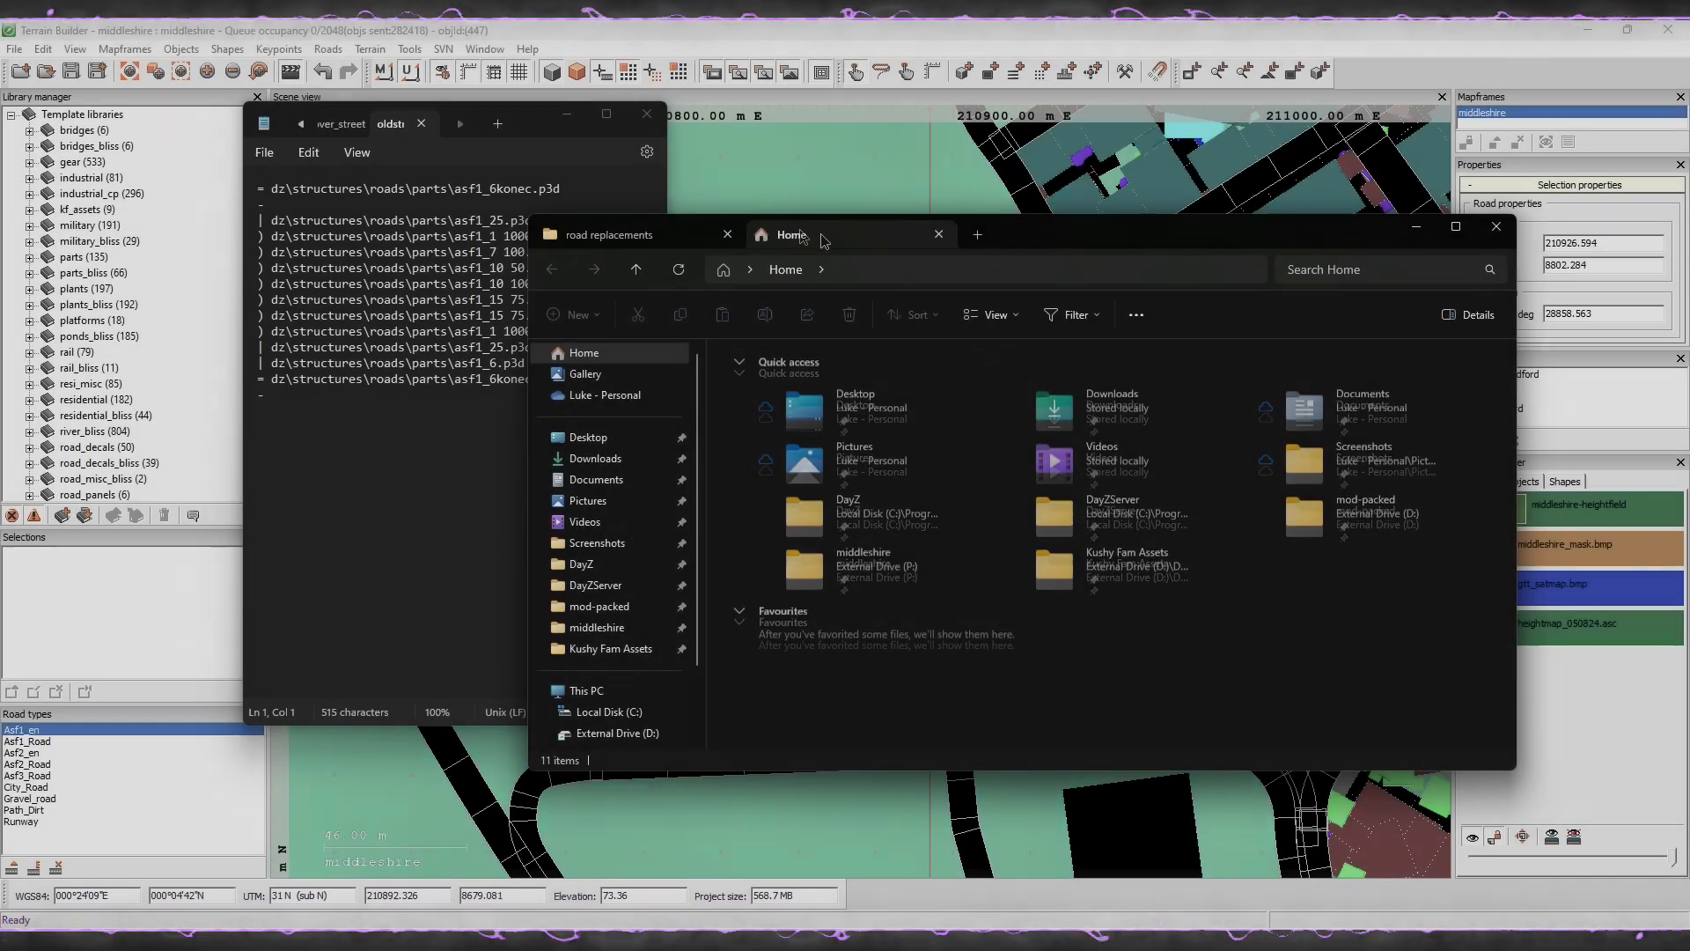
scroll(631, 715, down, 2)
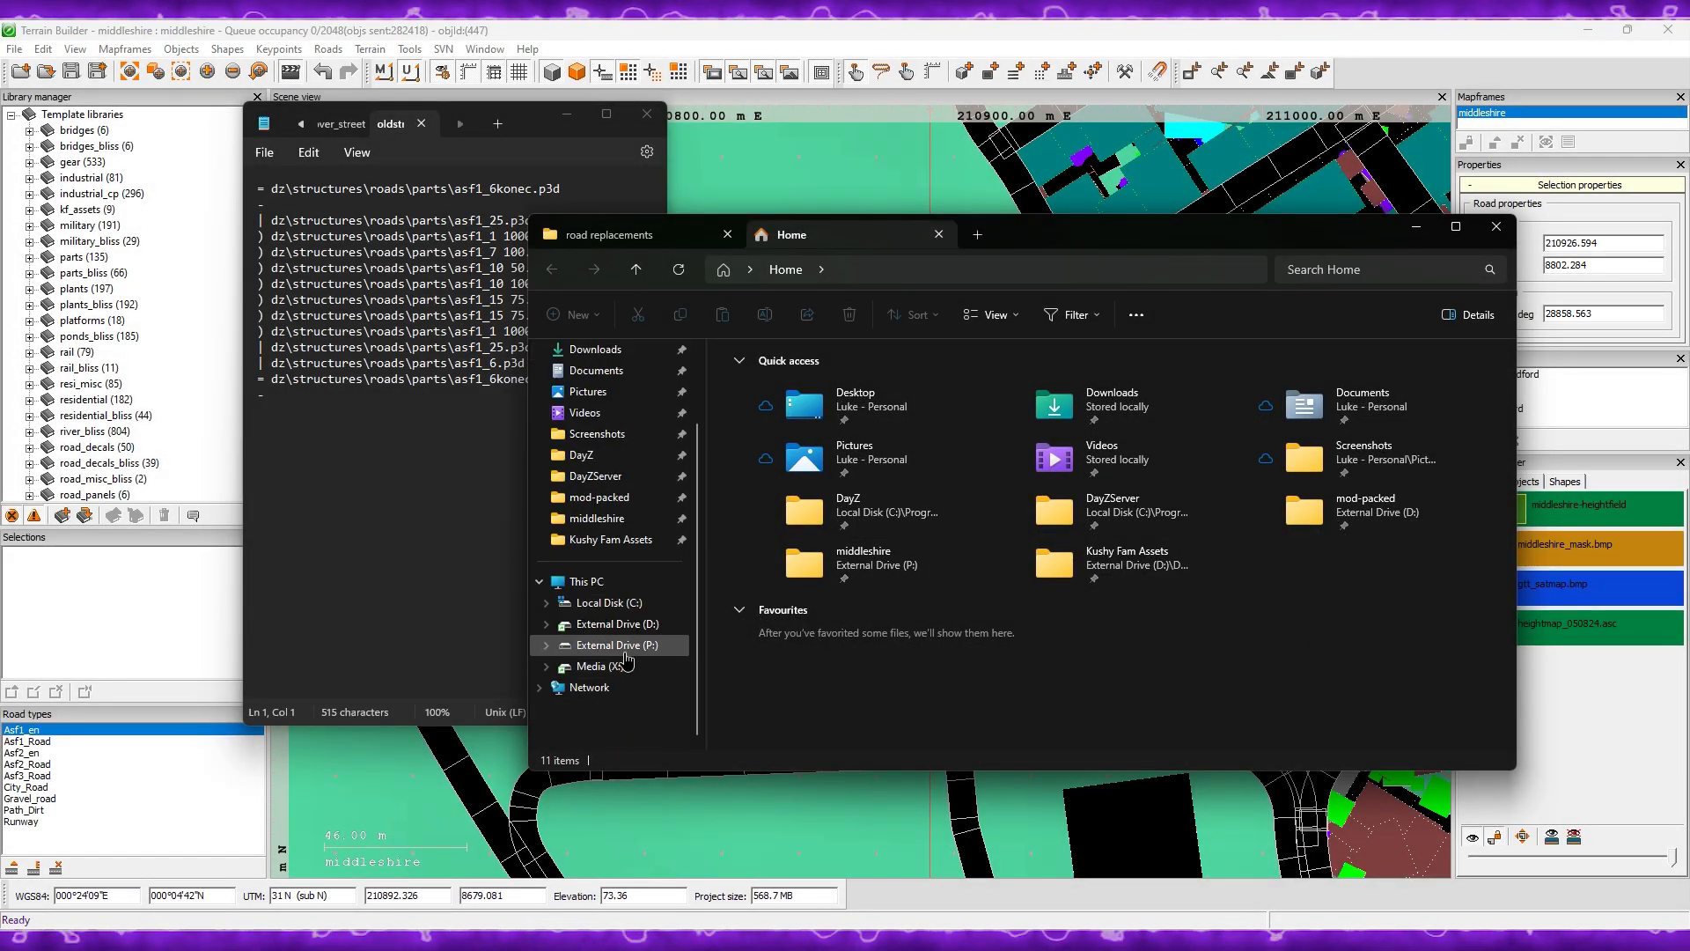
click(626, 647)
double_click(768, 579)
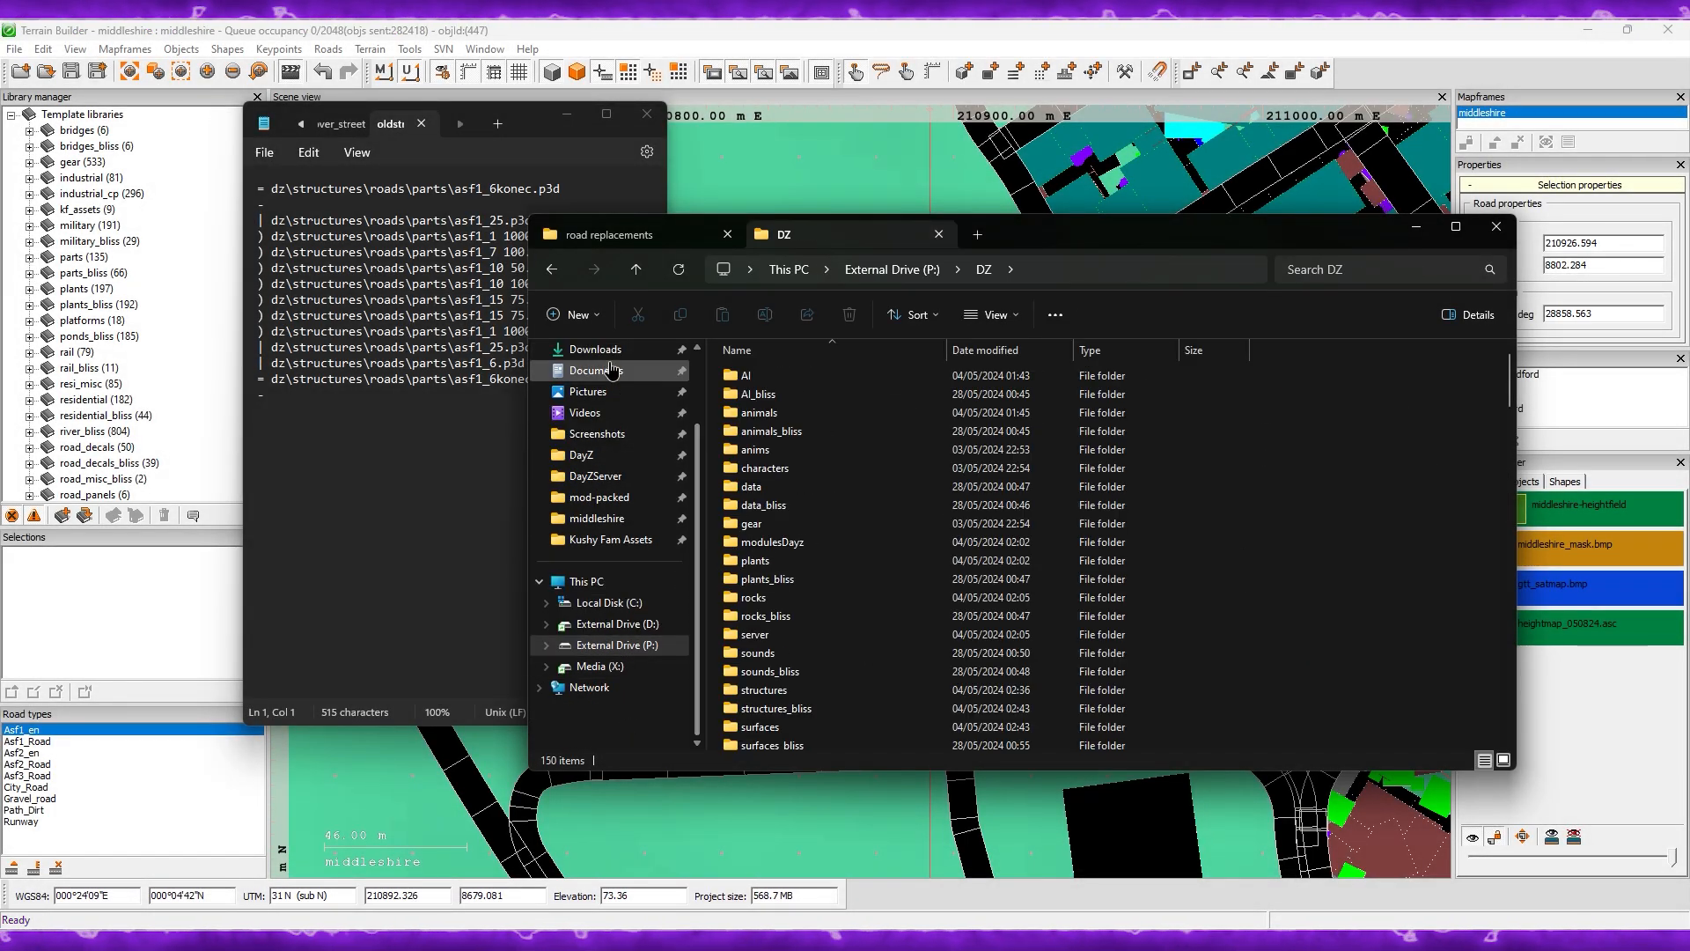
scroll(780, 541, down, 5)
double_click(779, 539)
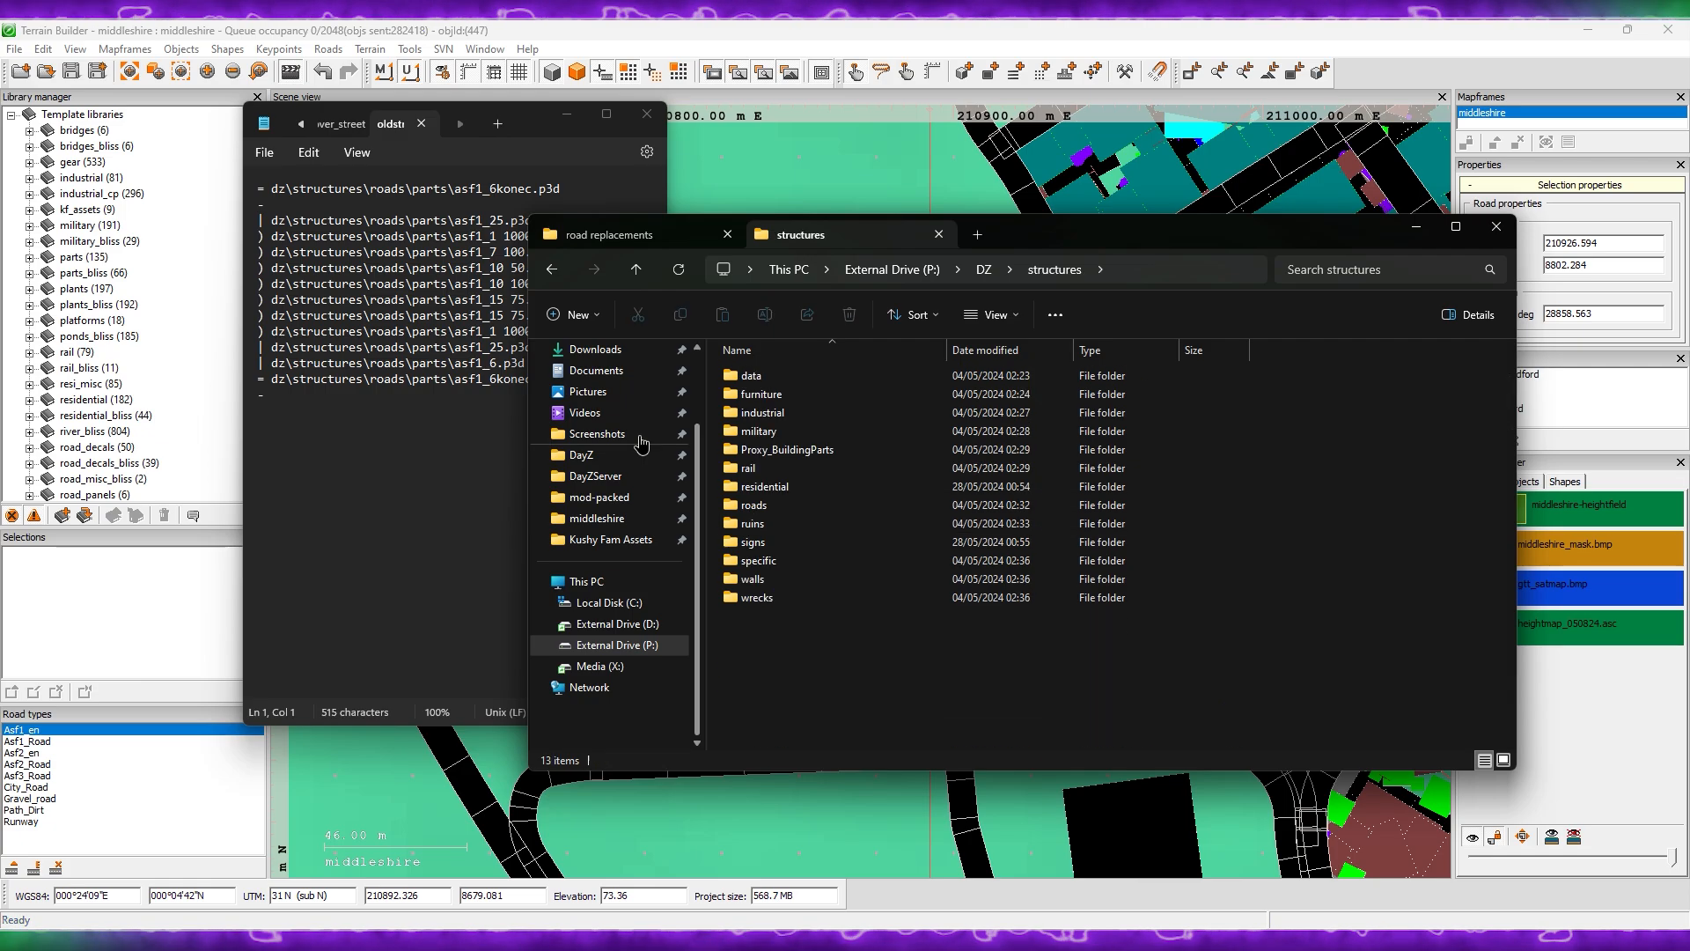
double_click(769, 506)
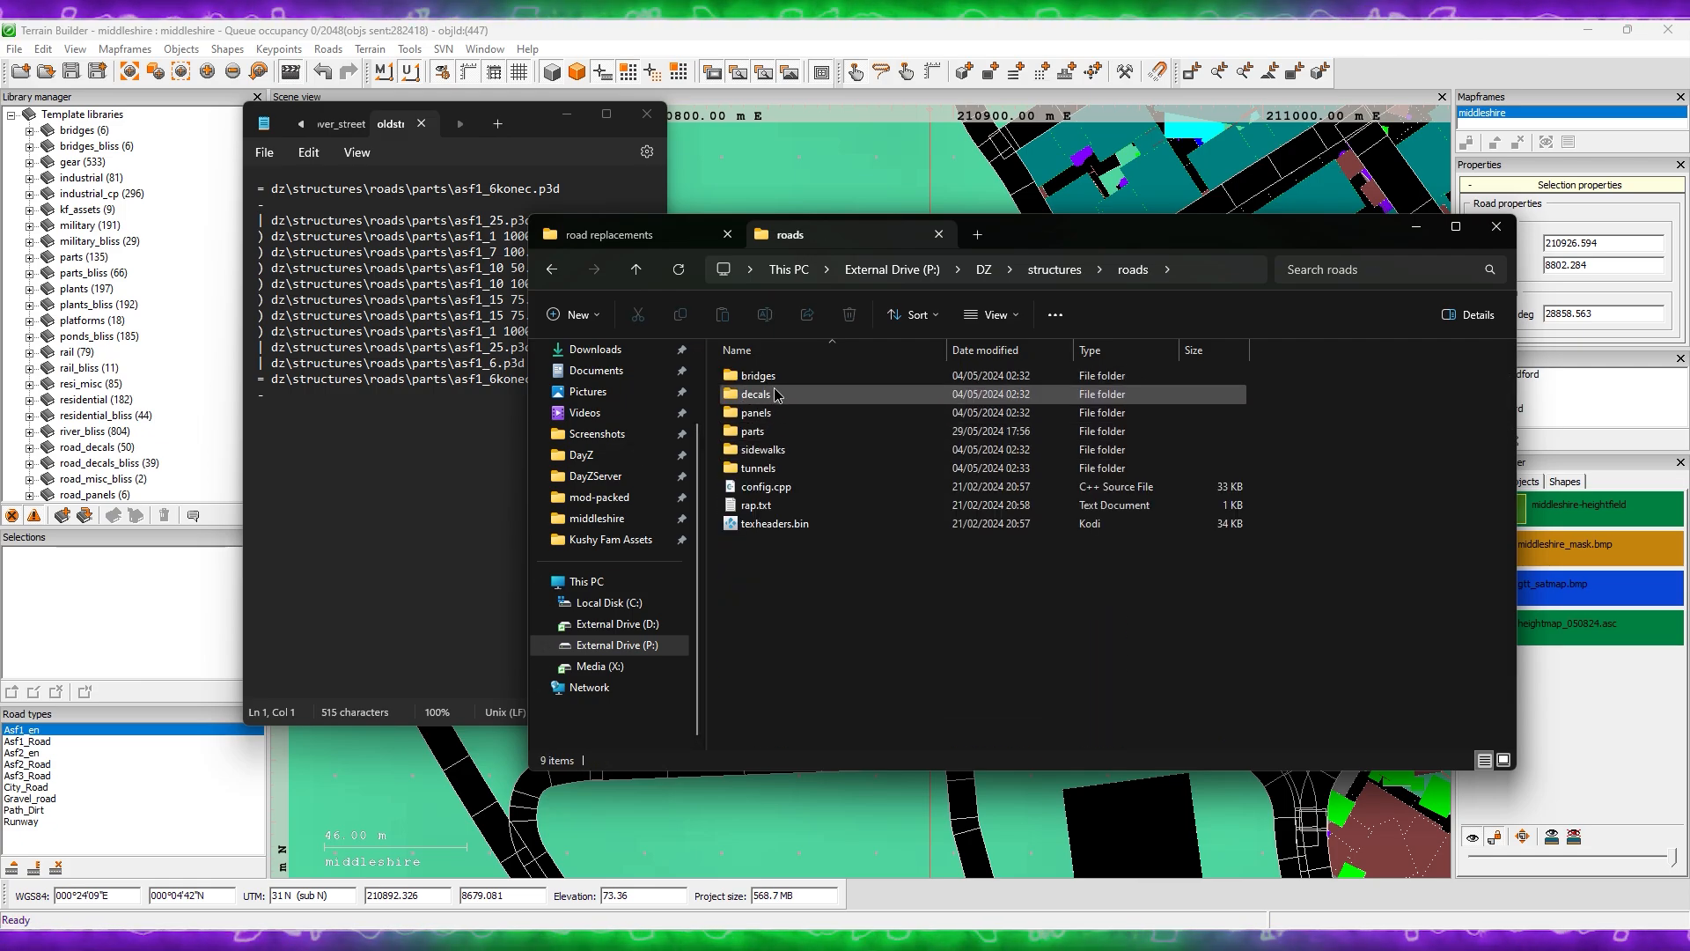
double_click(775, 431)
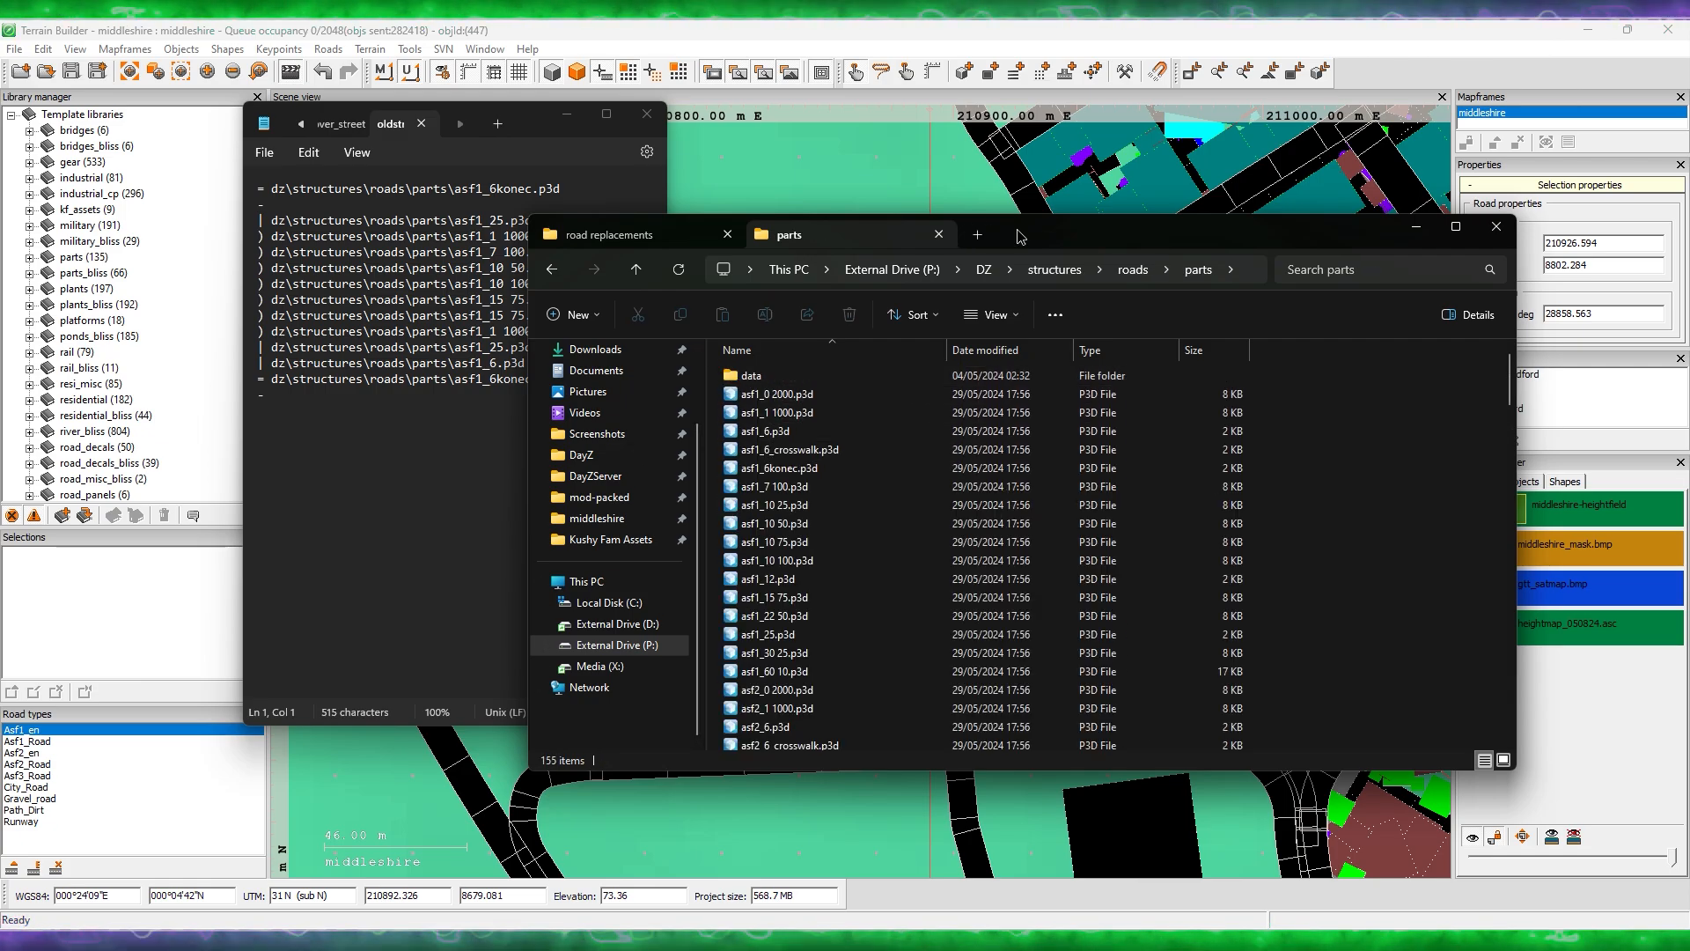
drag(1144, 234, 1250, 206)
Step: Copy all the asf1 road part models, from asf1_0 2000.p3d through asf1_60 10.p3d, from the parts folder
click(482, 225)
drag(476, 221, 483, 269)
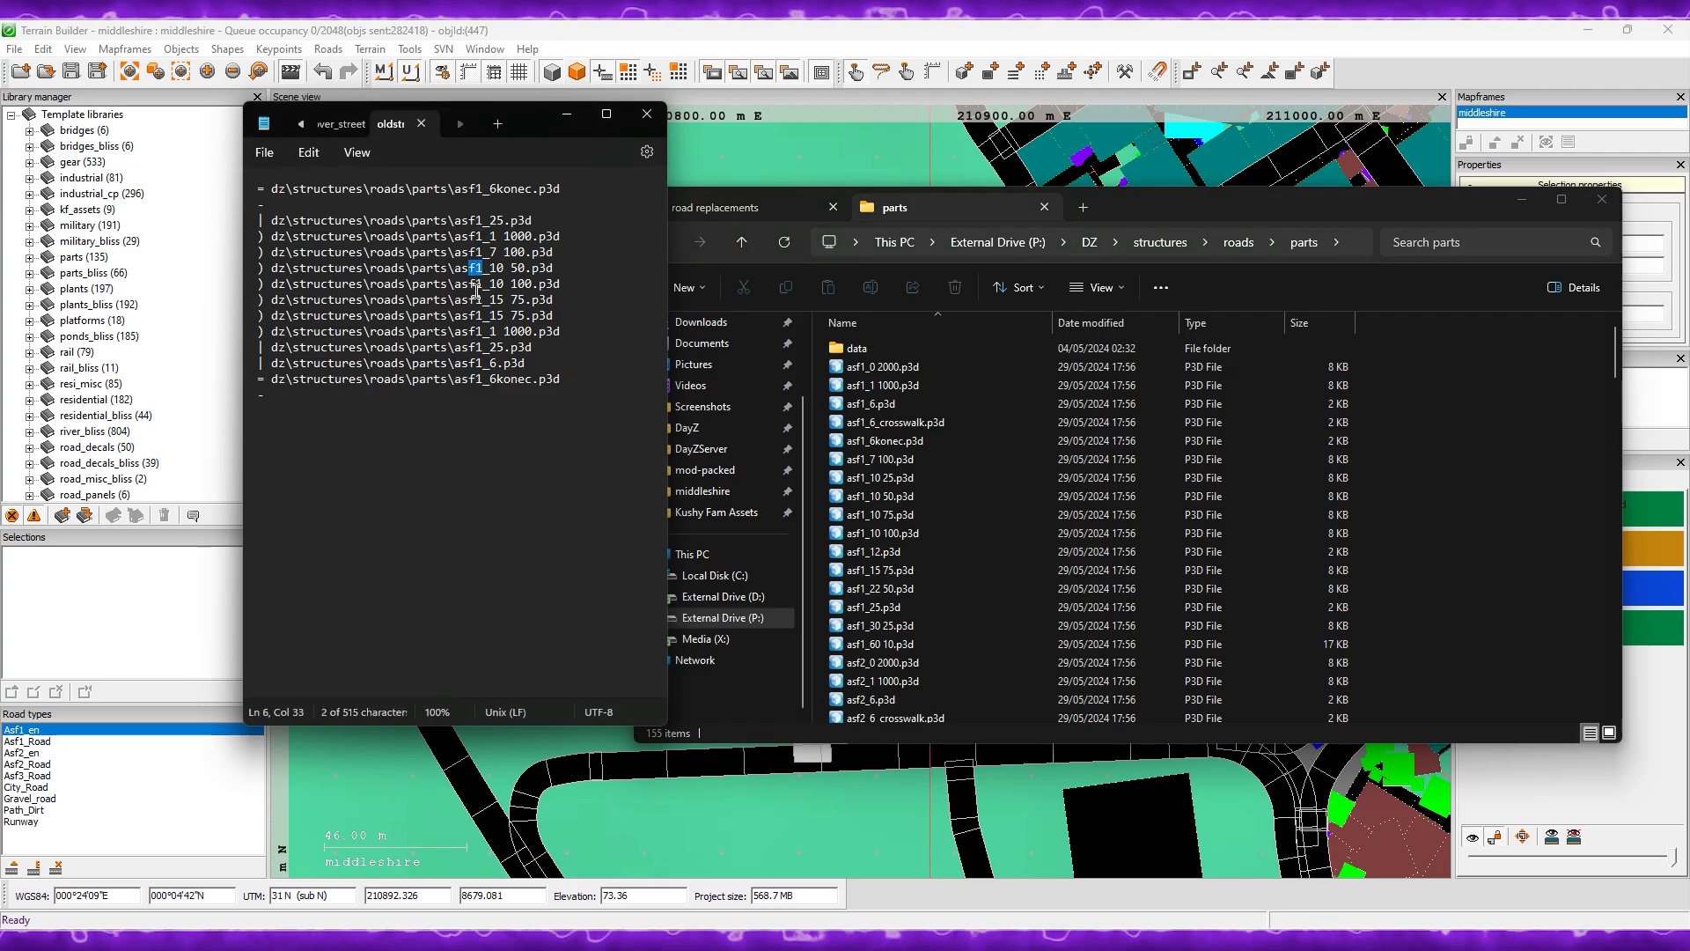
click(890, 367)
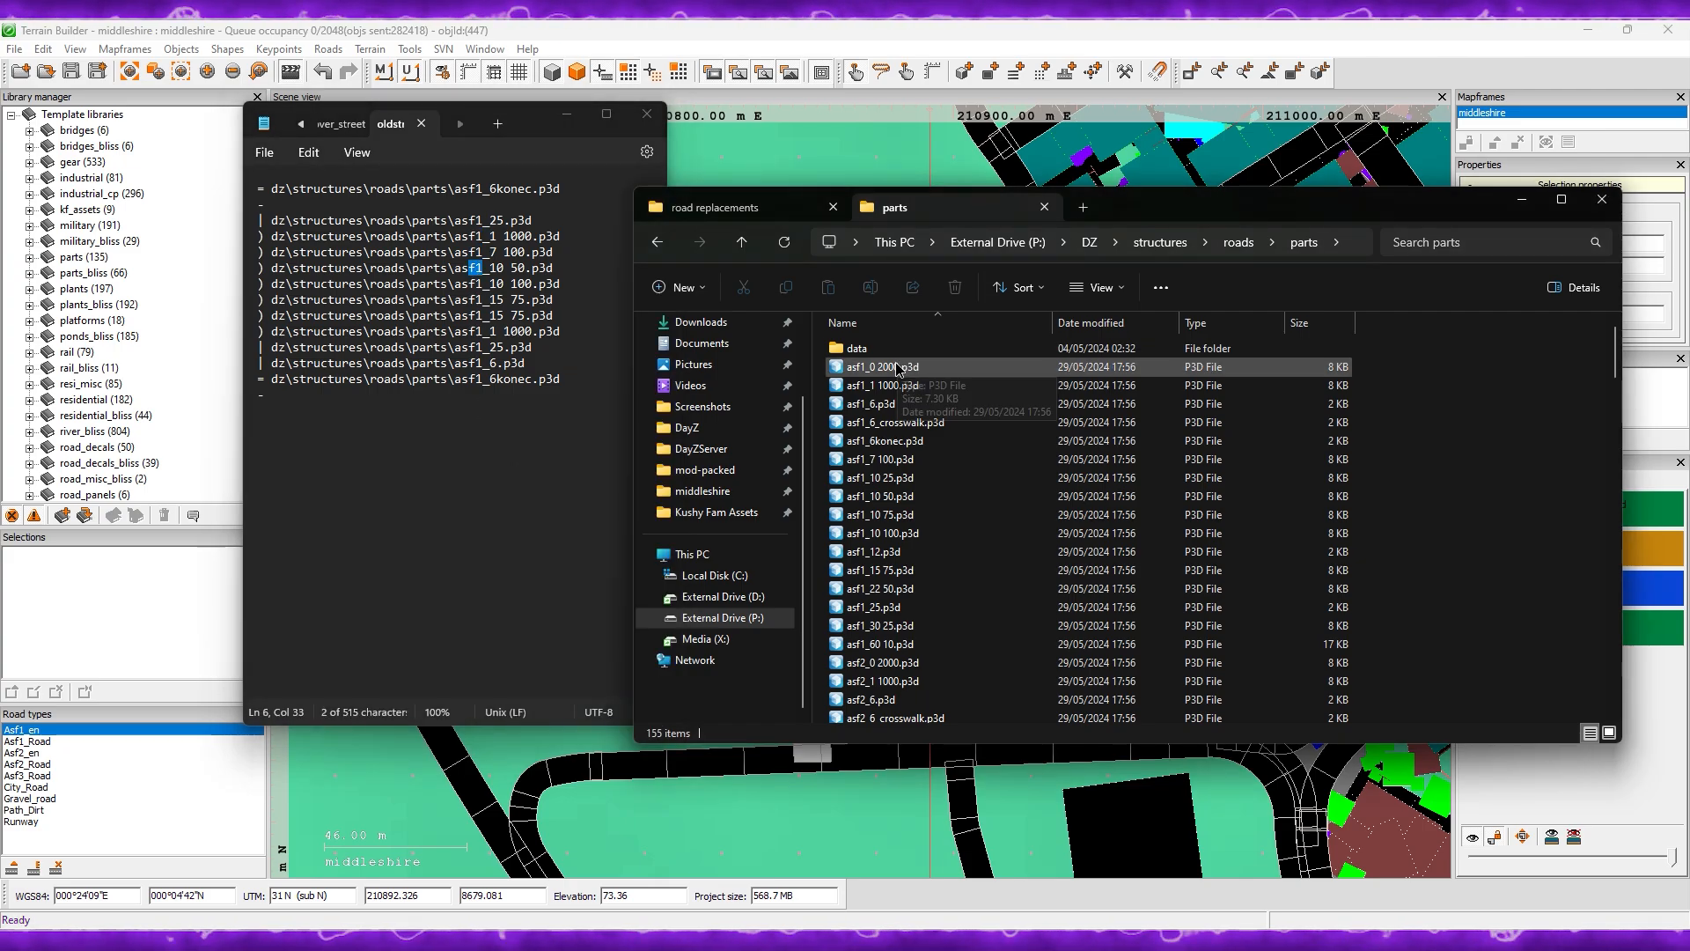
scroll(968, 401, down, 1)
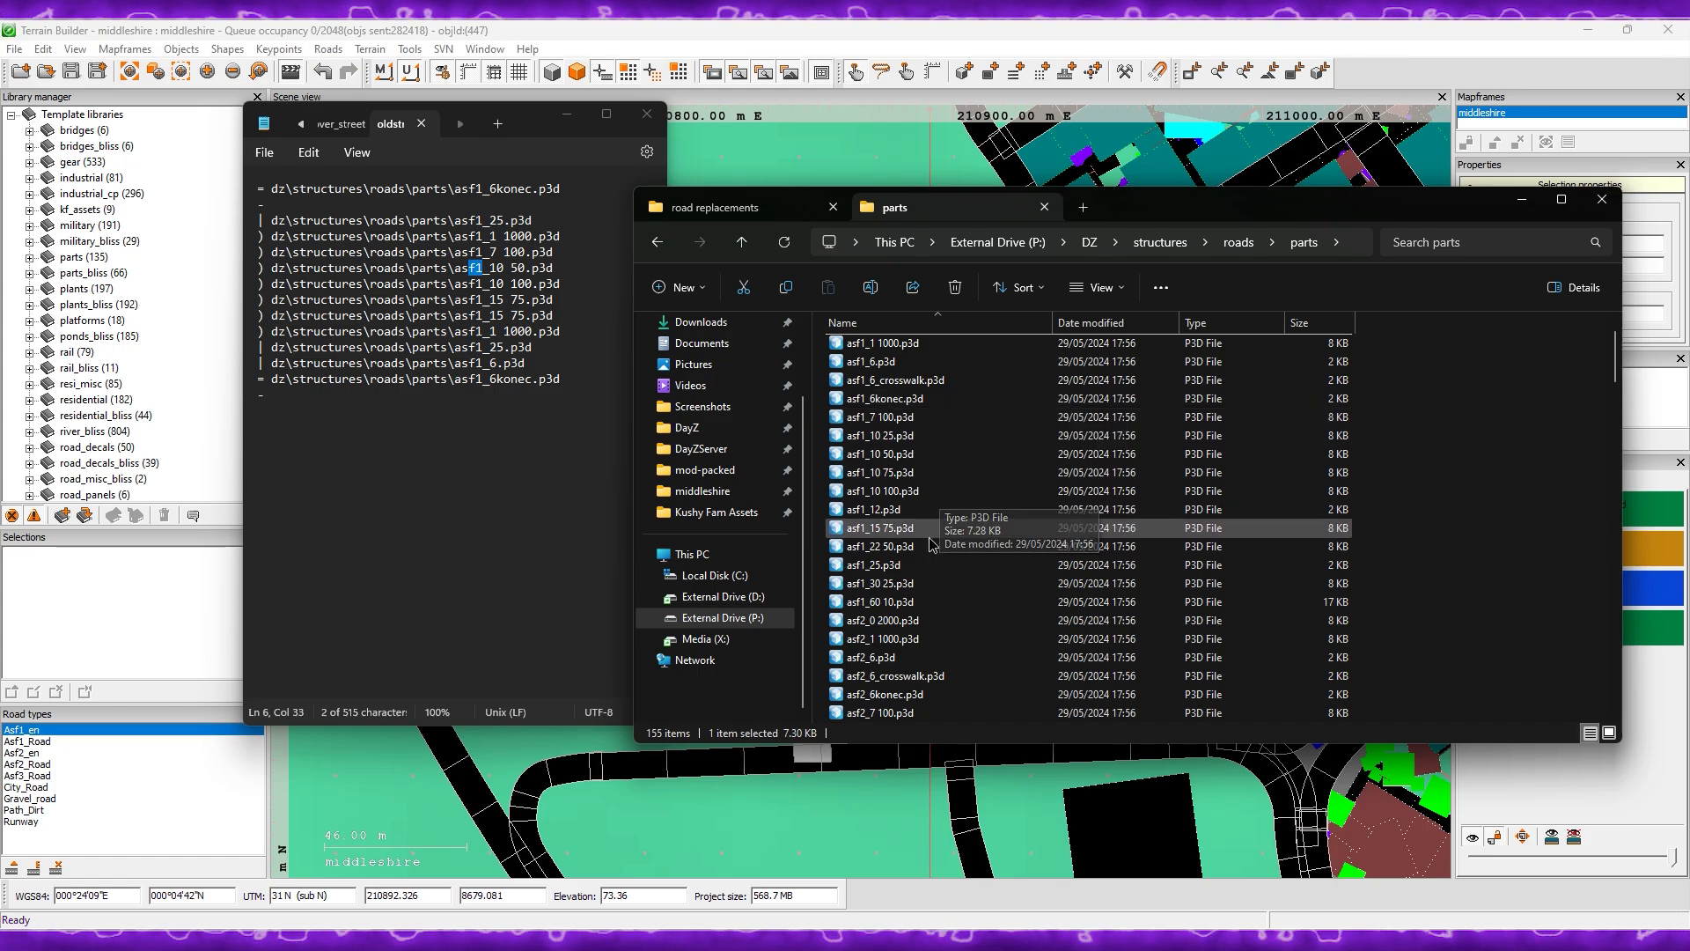
shift+click(908, 605)
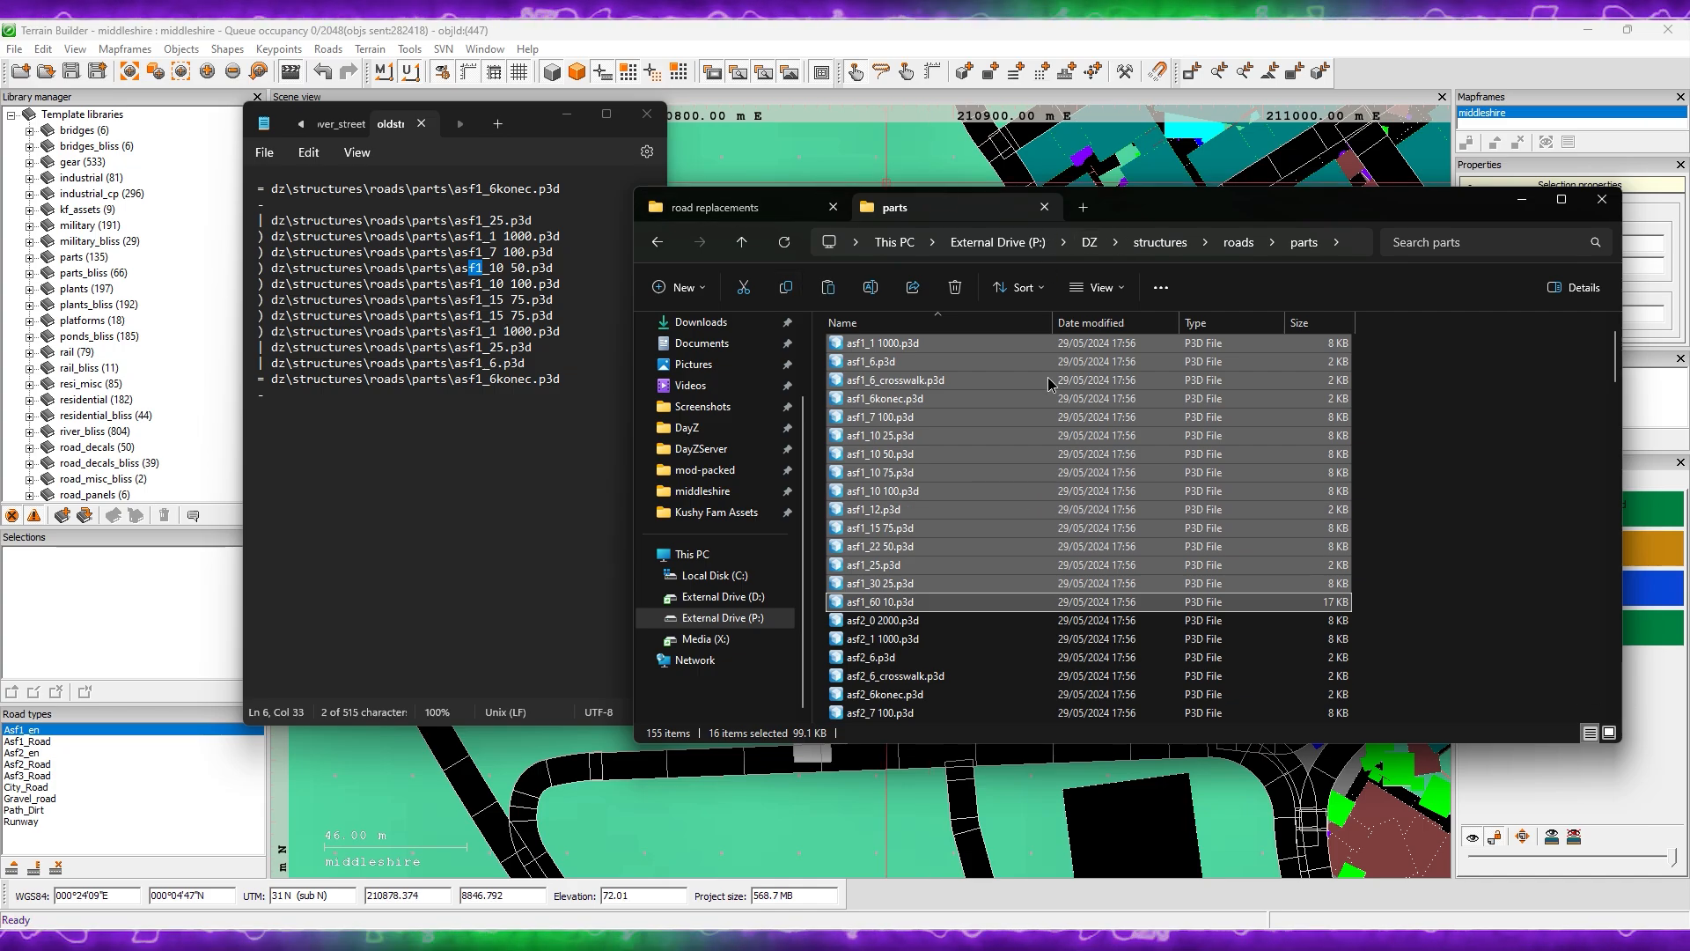
right_click(992, 357)
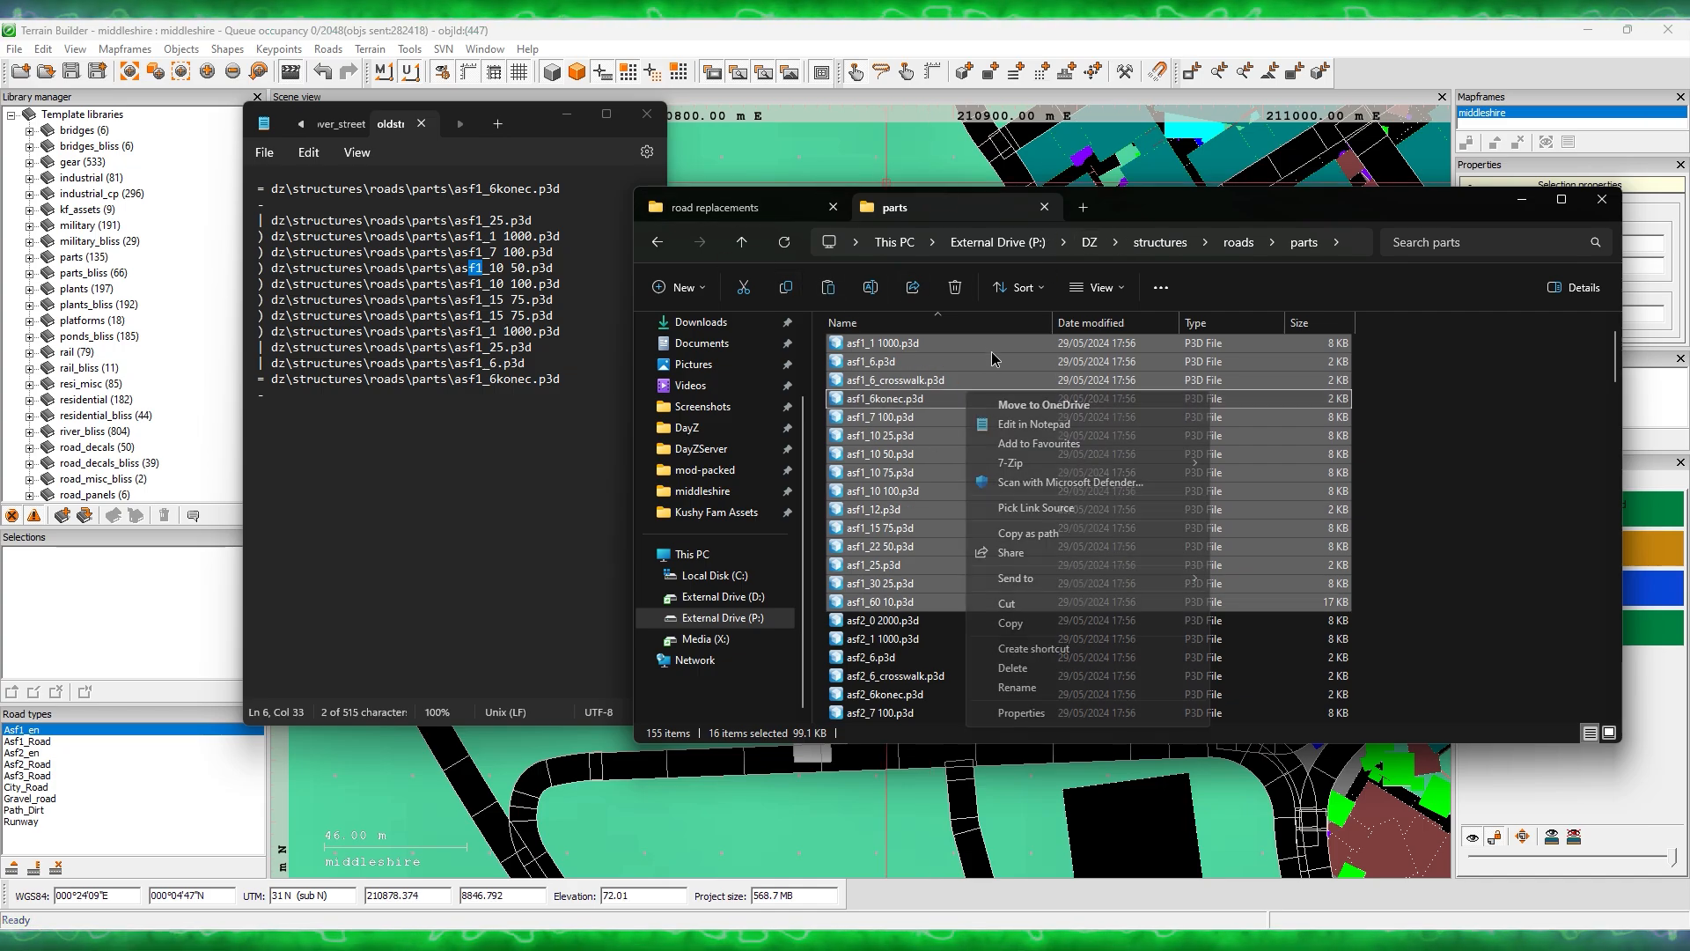
click(1013, 623)
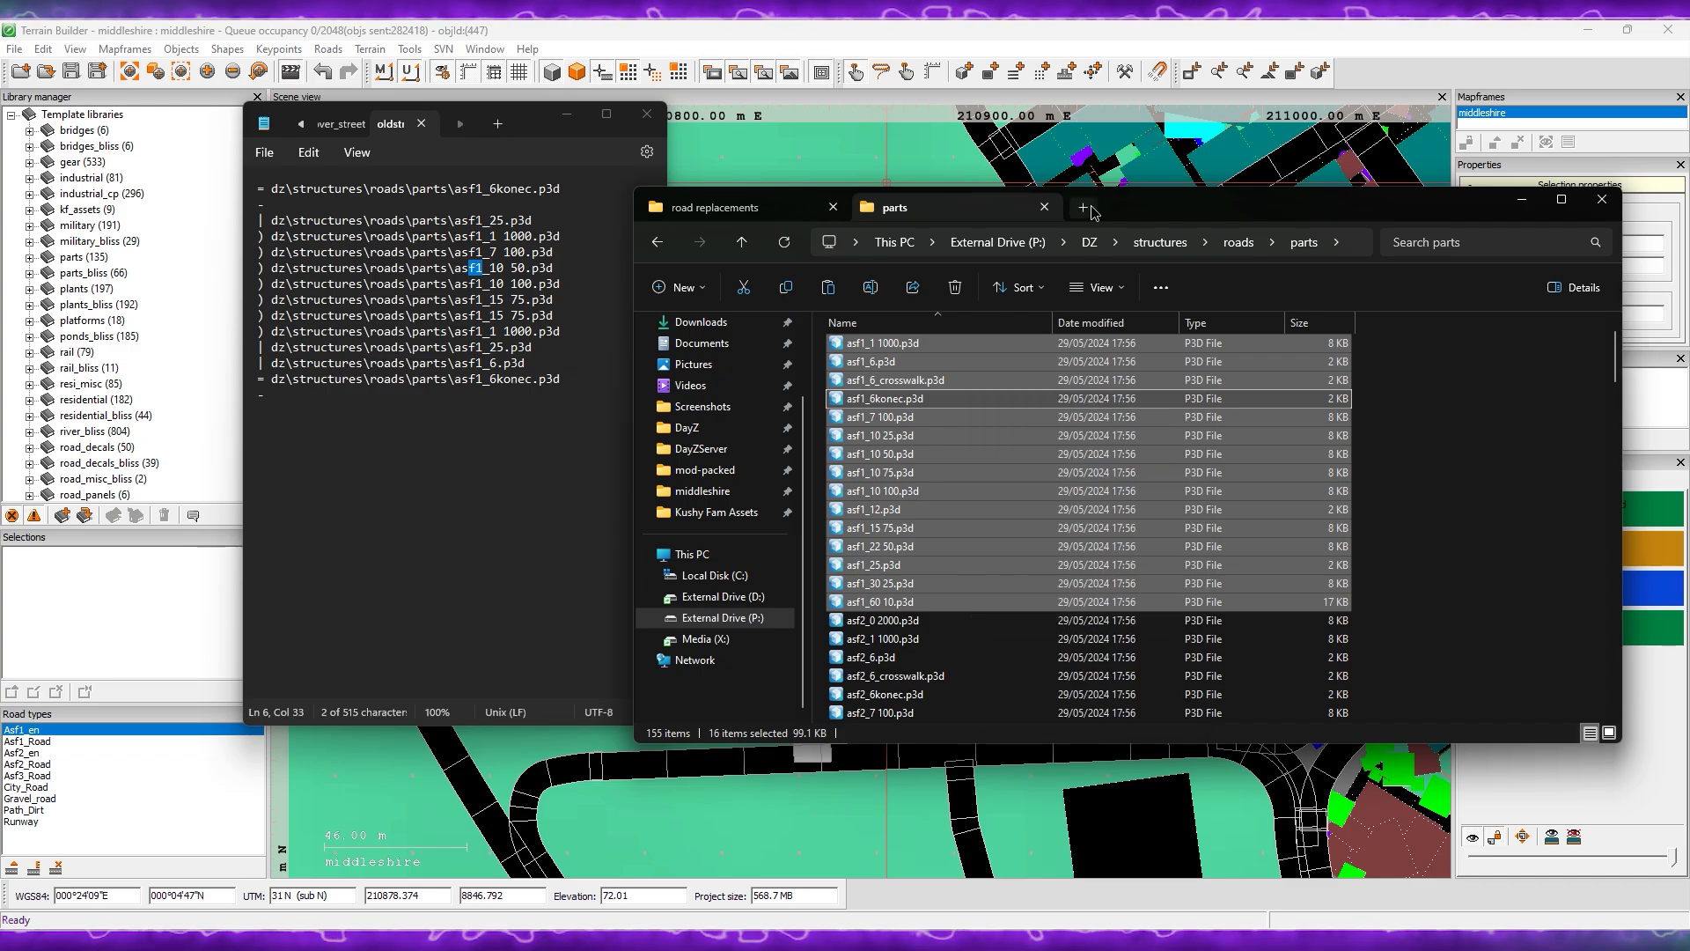
Step: Open P:\middleshire\models\roads in a new File Explorer tab
click(1085, 209)
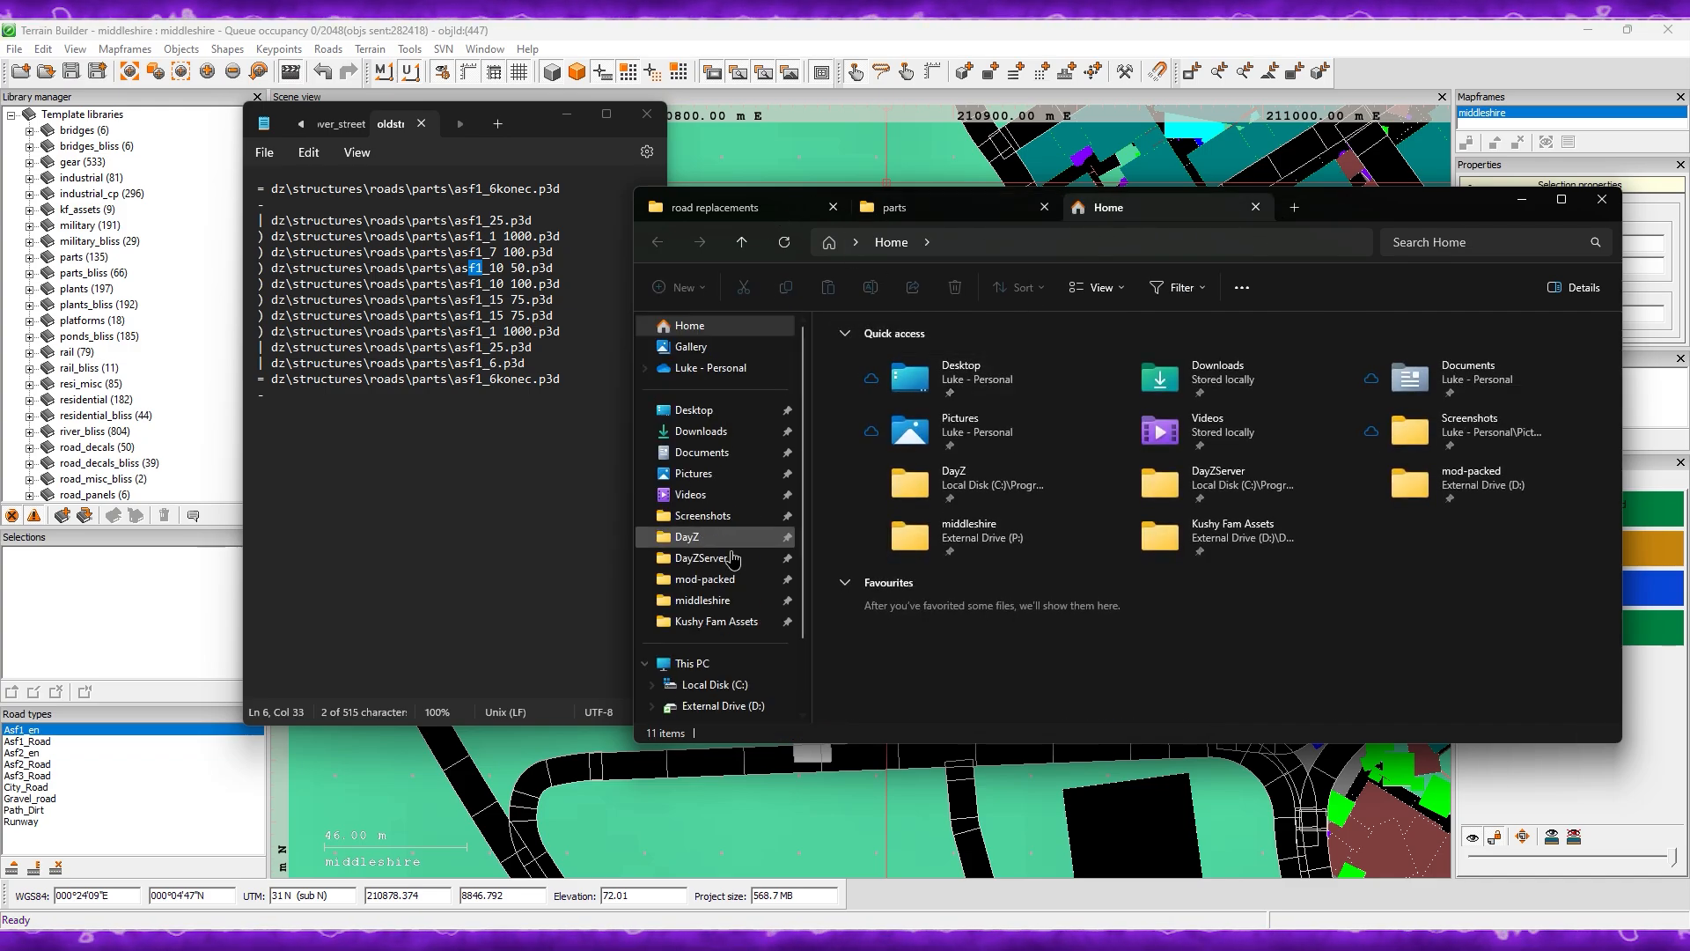
click(727, 601)
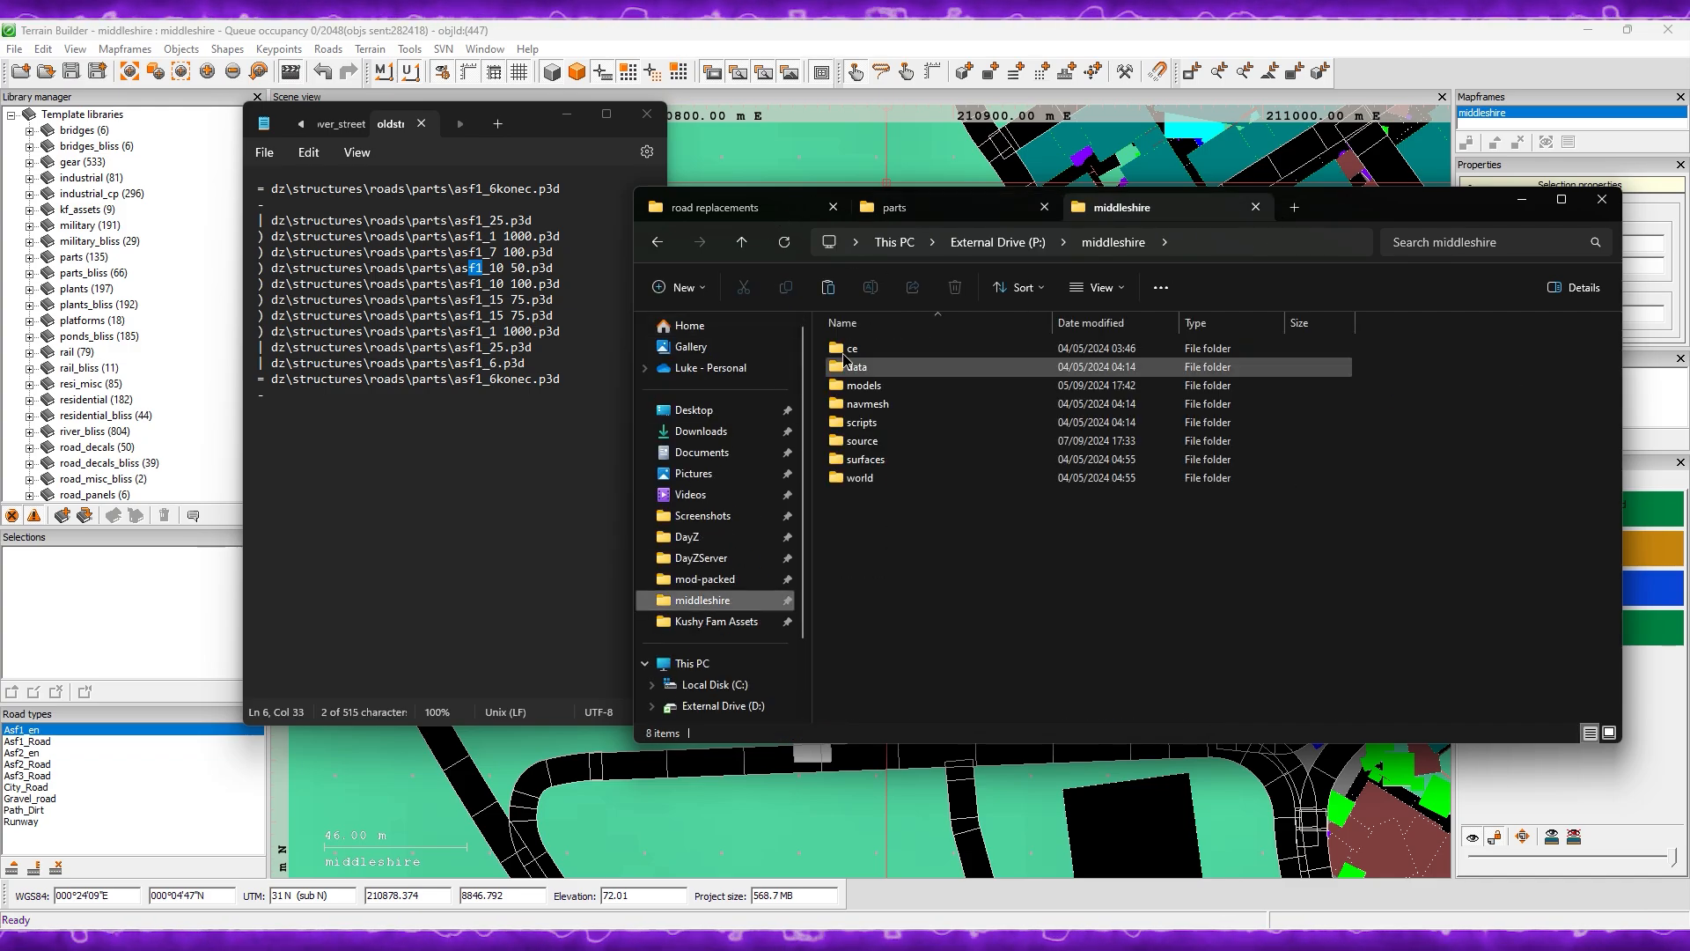
double_click(880, 384)
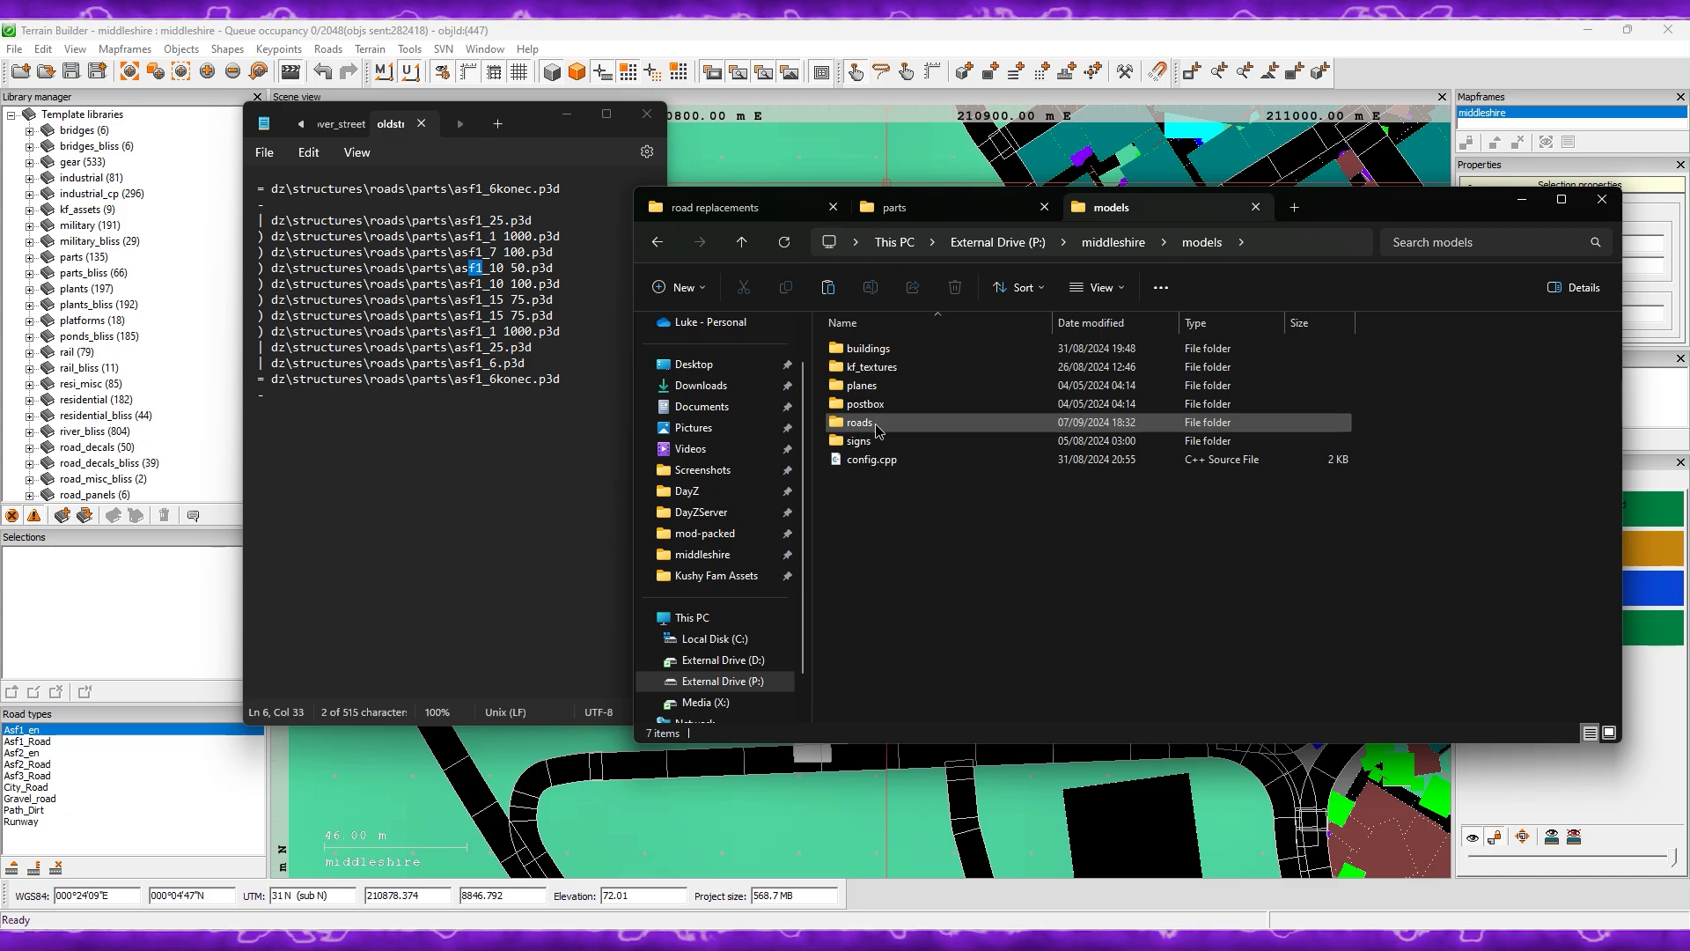
double_click(871, 423)
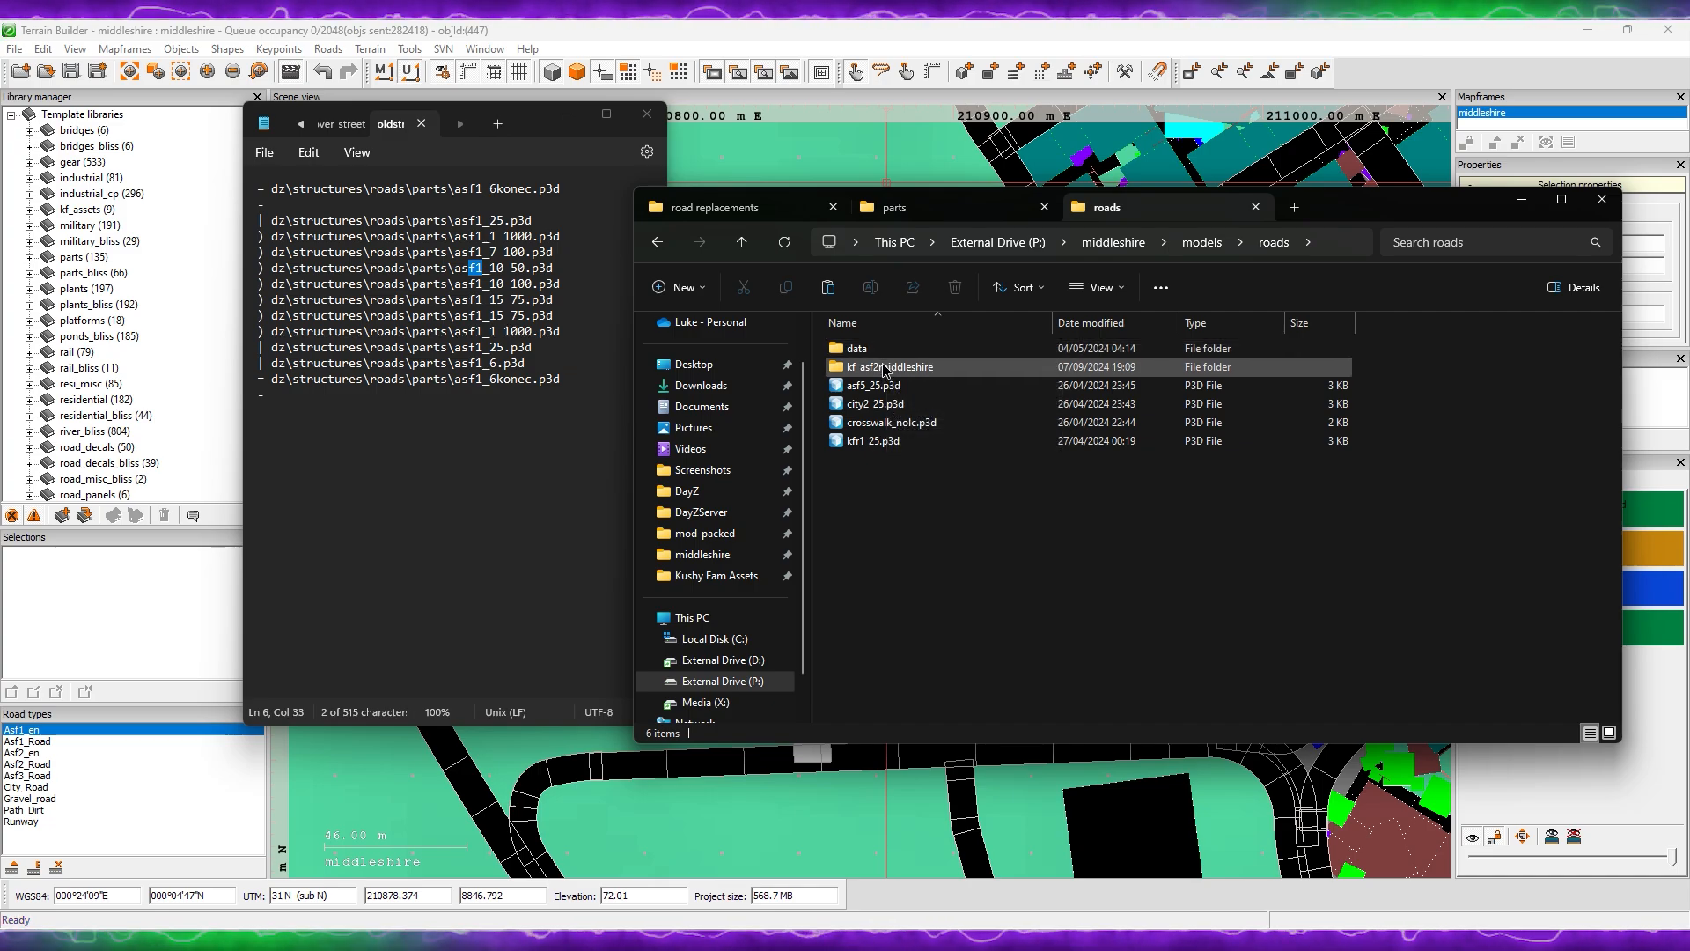
Step: Create a folder named kf_asf1middleshire inside the middleshire roads folder
click(684, 288)
click(695, 328)
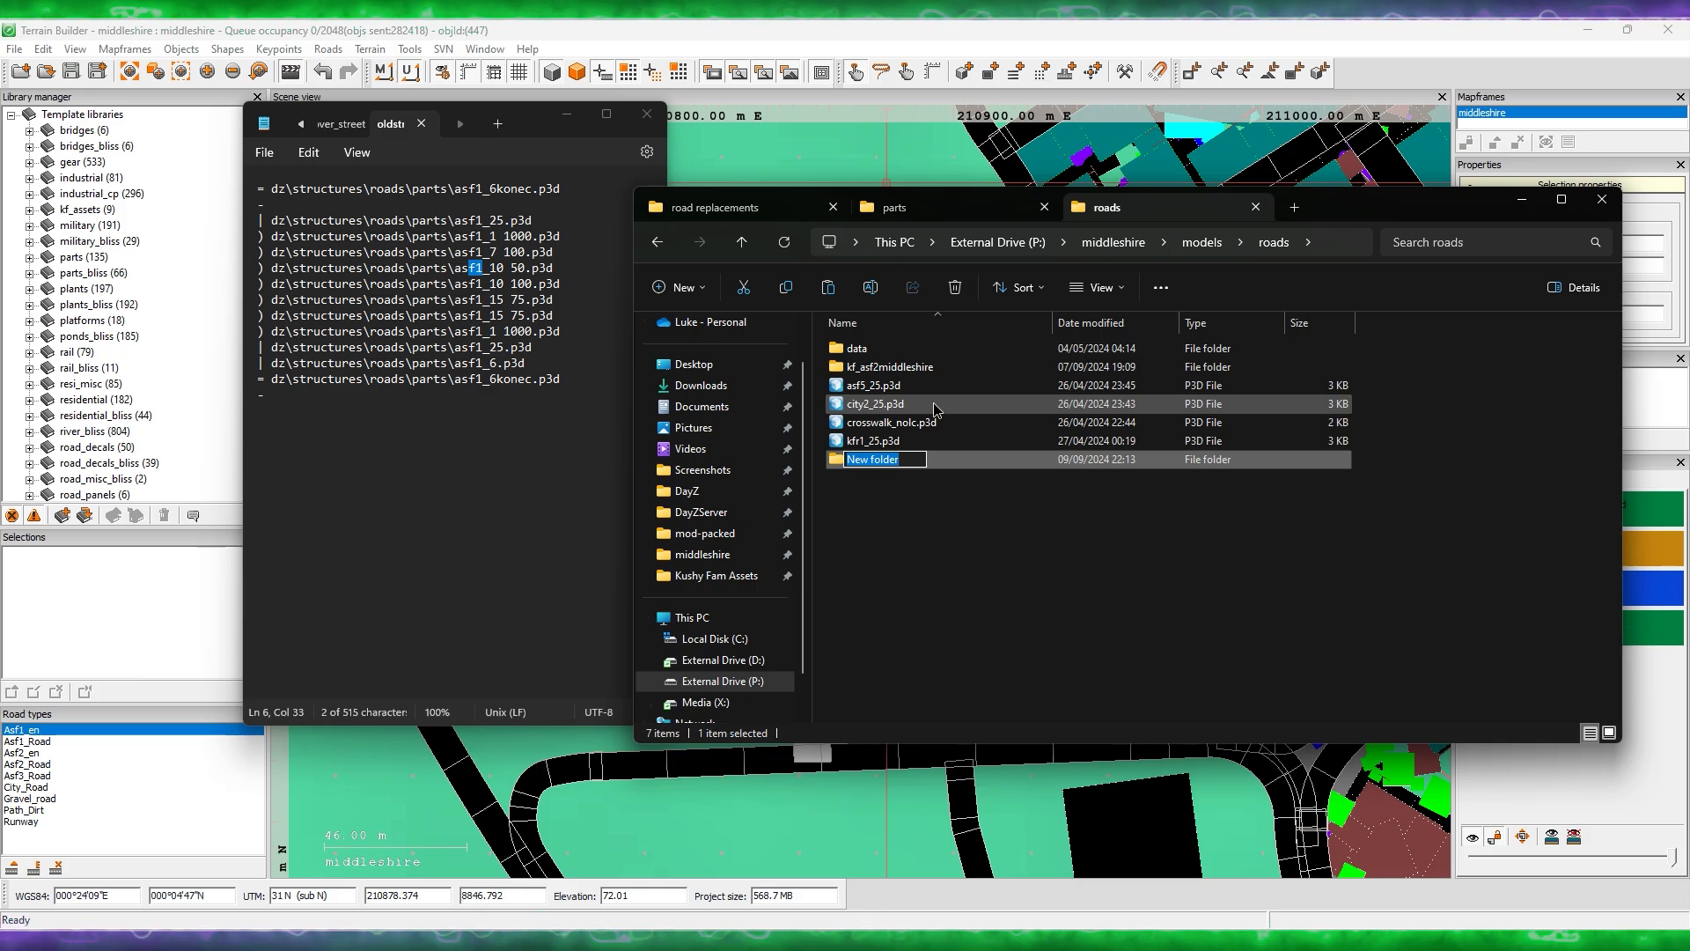
text(kf_asf1middl)
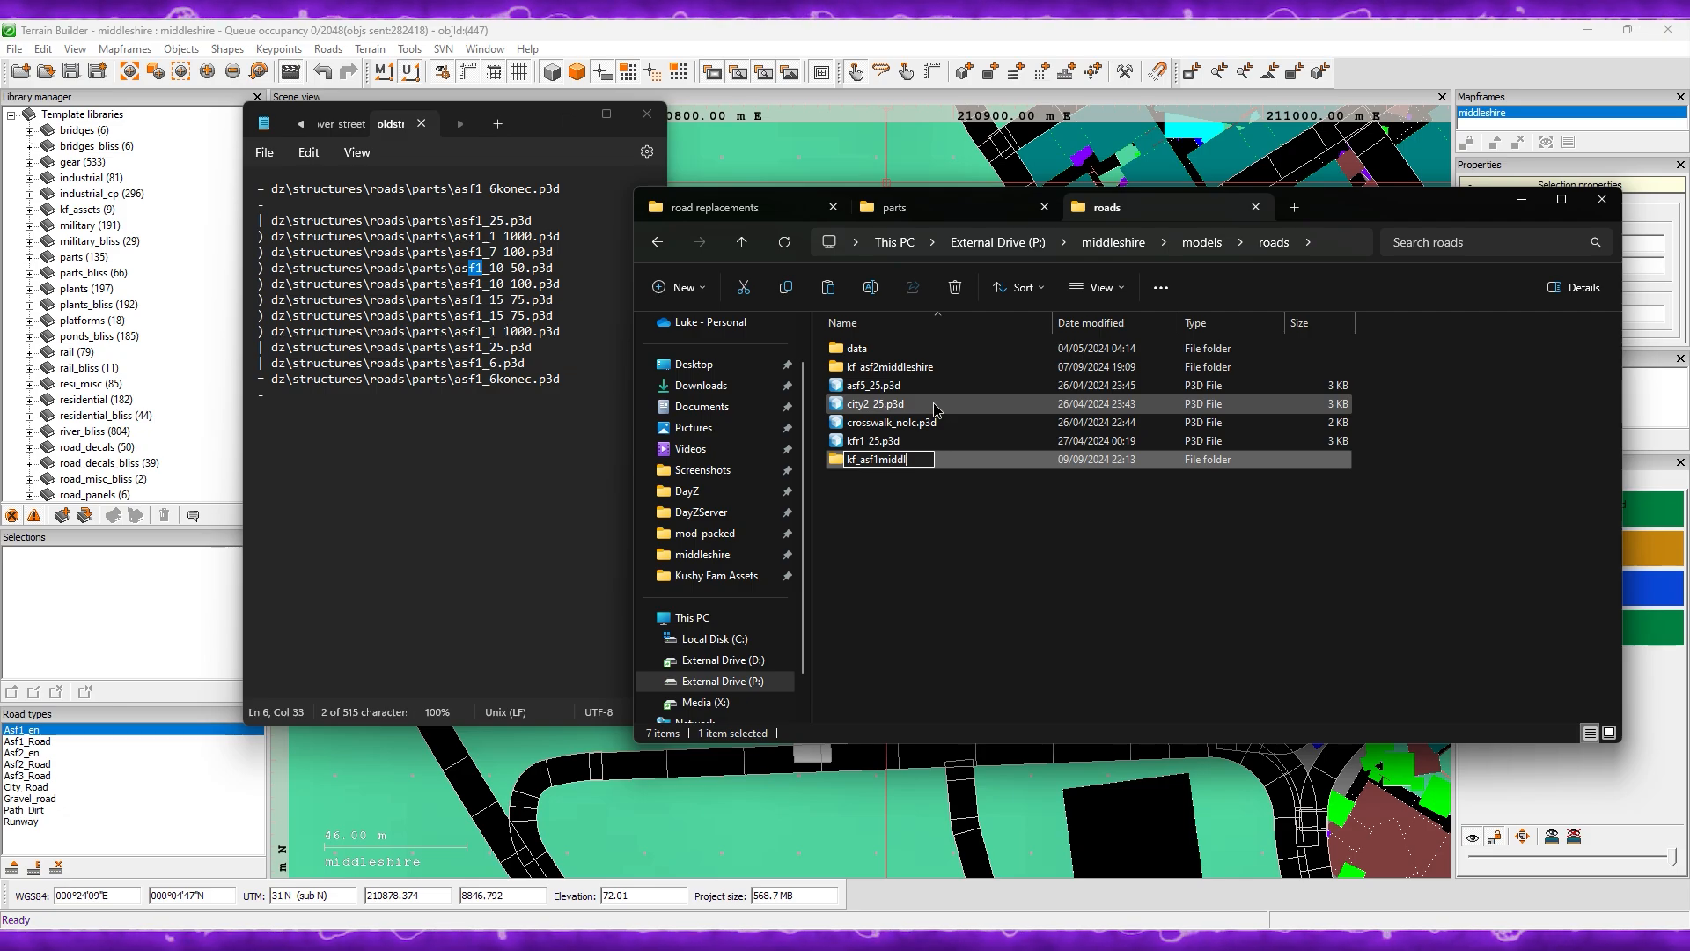
text(eshire)
key(Return)
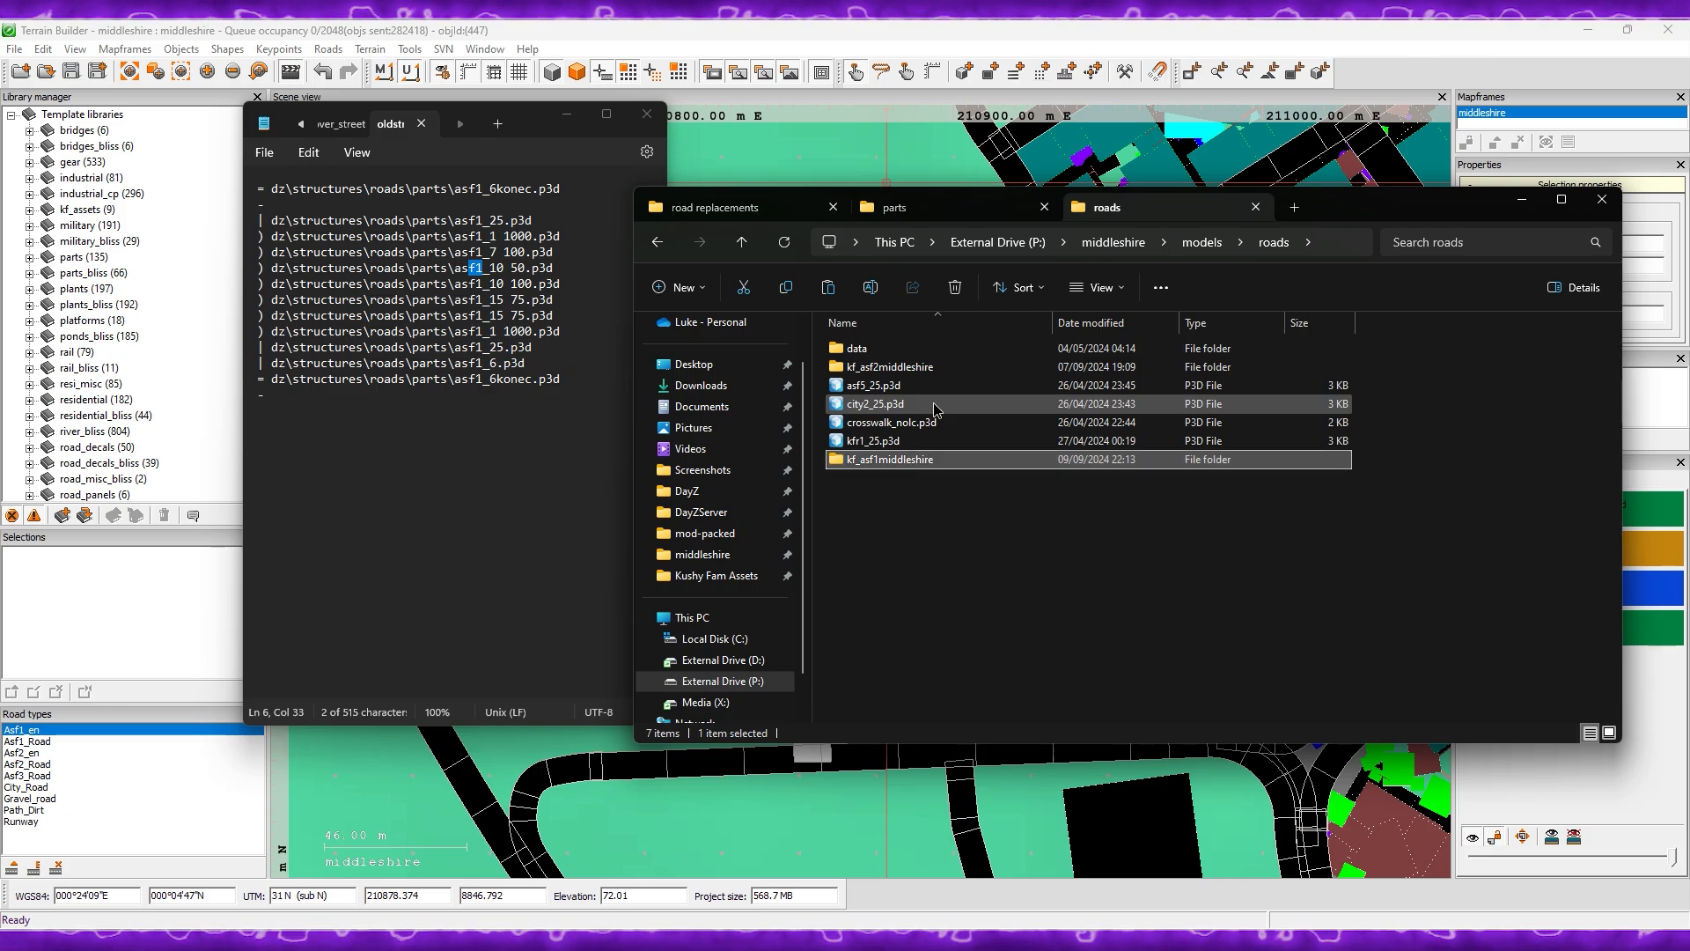
Step: Paste the copied asf1 road part models into the kf_asf1middleshire folder
double_click(931, 458)
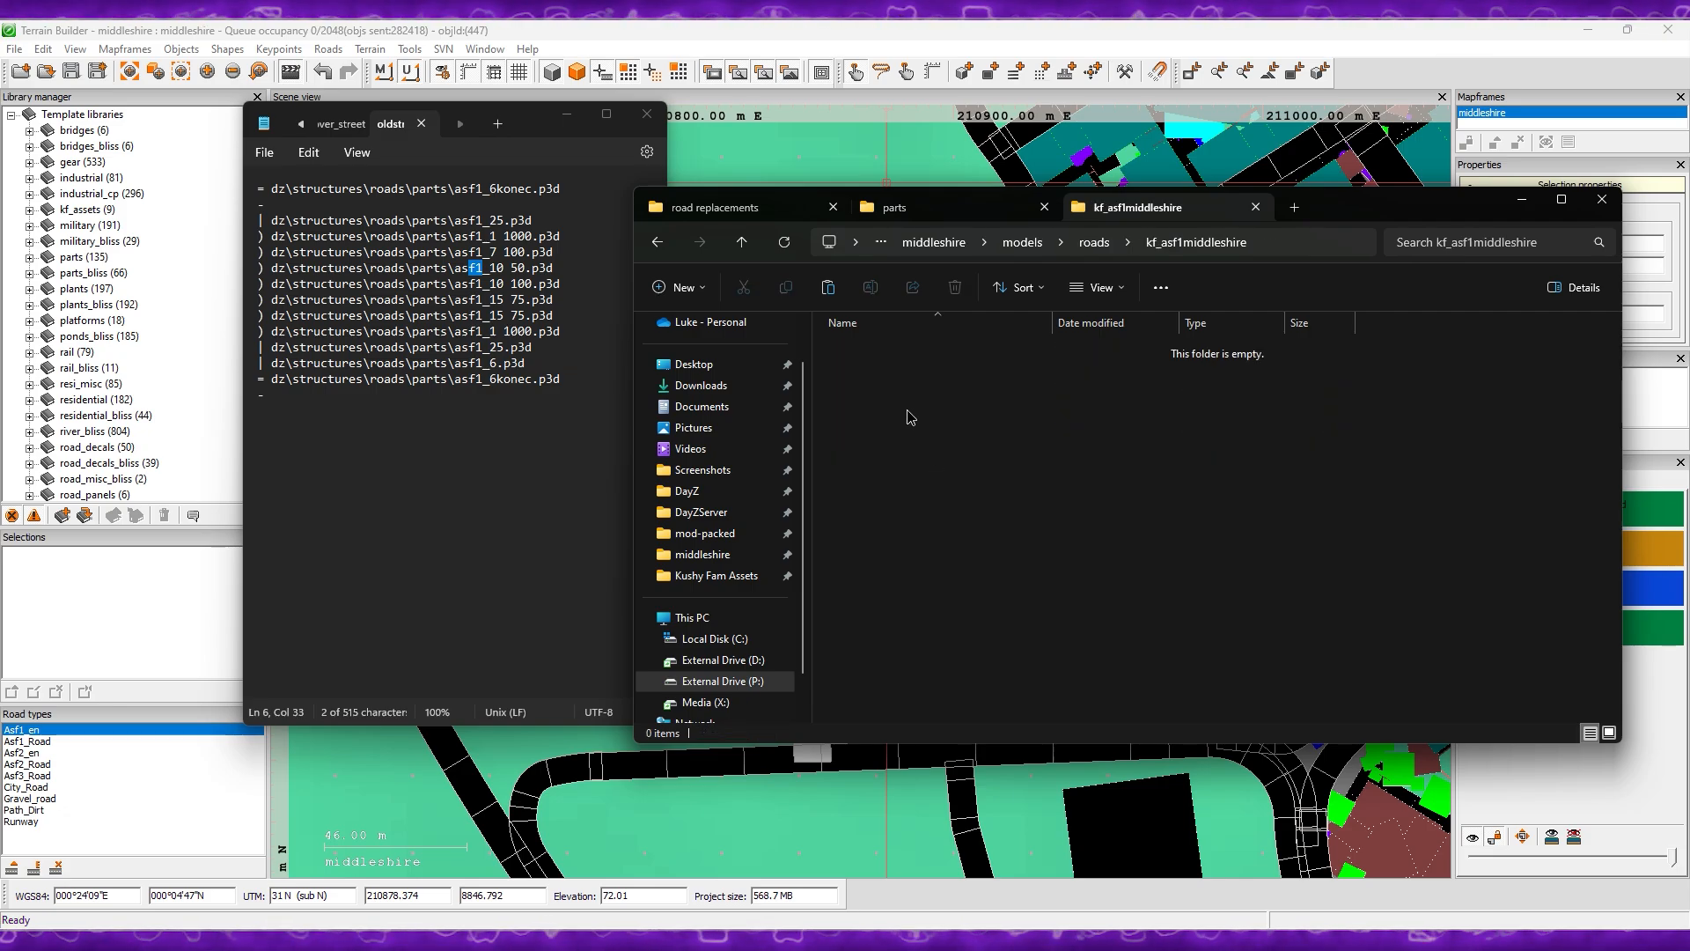
key(ctrl+v)
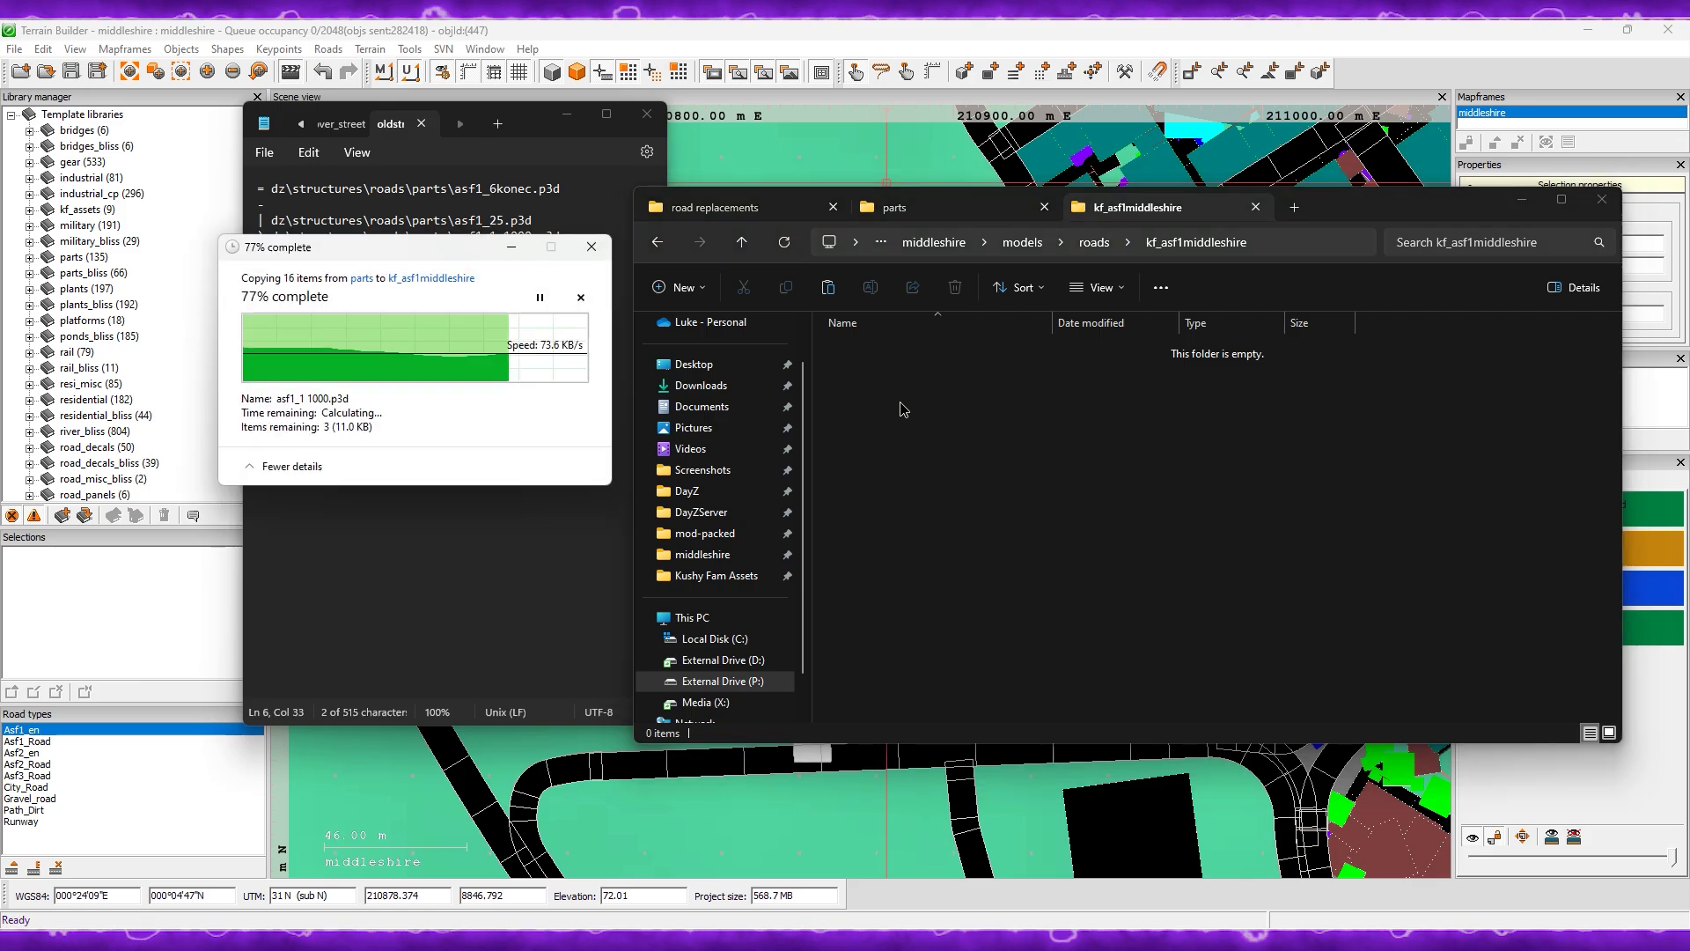
click(972, 676)
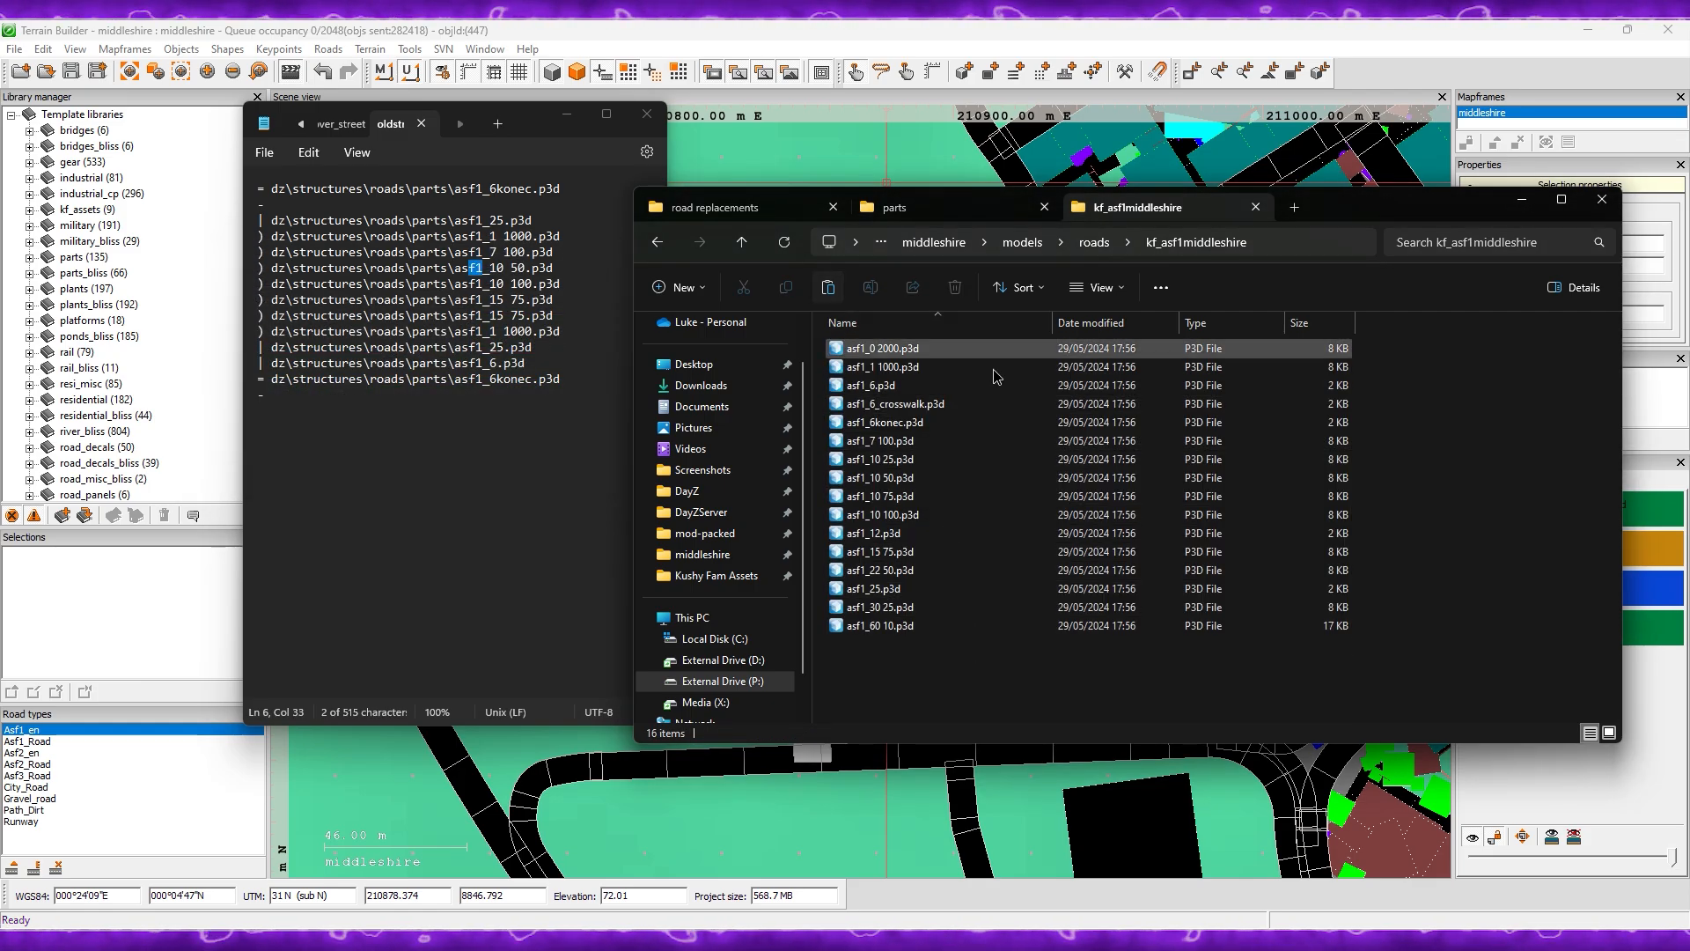
Step: Create a subfolder named data alongside the models in kf_asf1middleshire
click(679, 287)
click(693, 325)
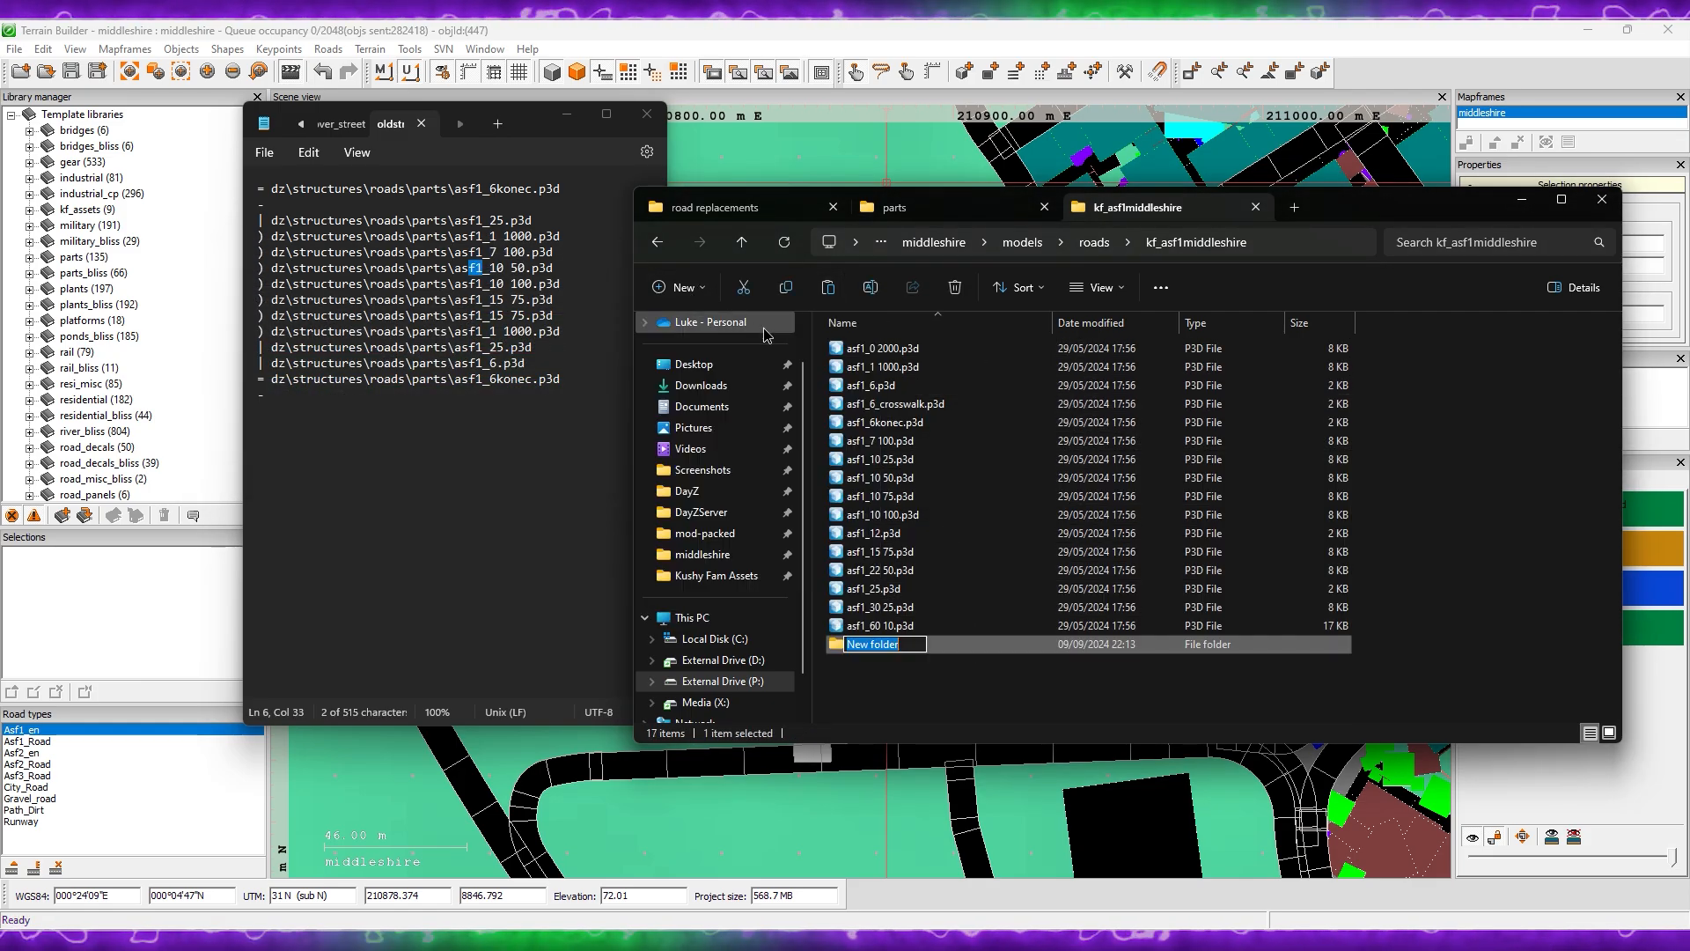
text(data)
key(Return)
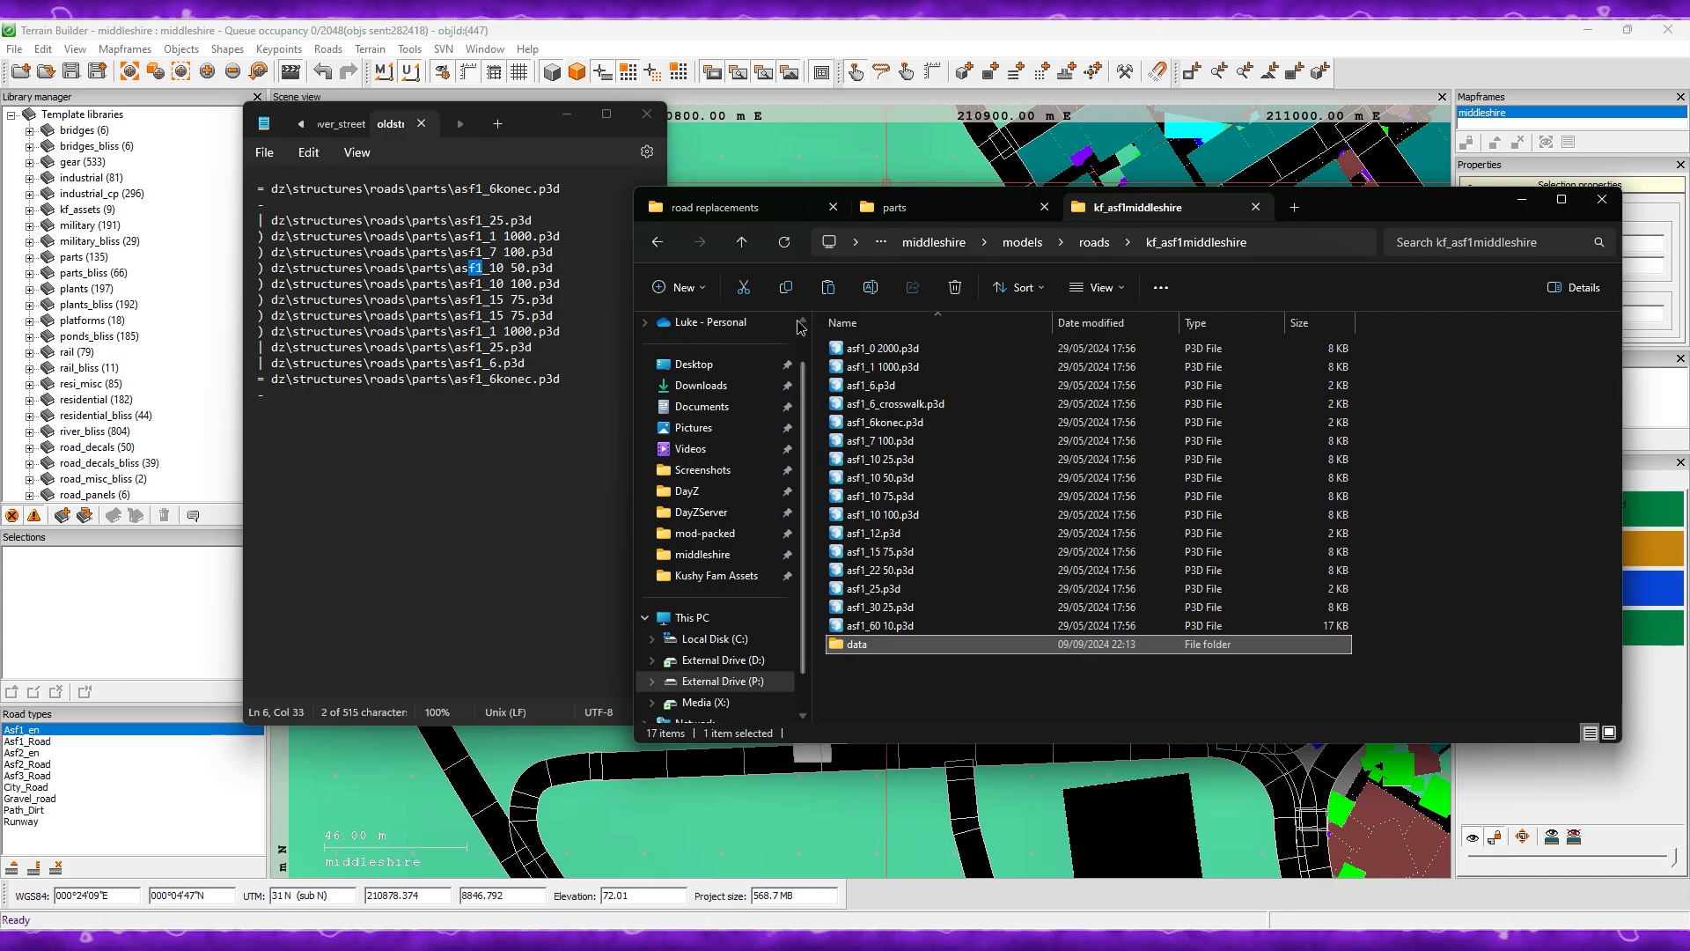
Step: Open asf1_6.p3d from the original parts folder in Object Builder and inspect the texture and material paths of all its faces
click(927, 204)
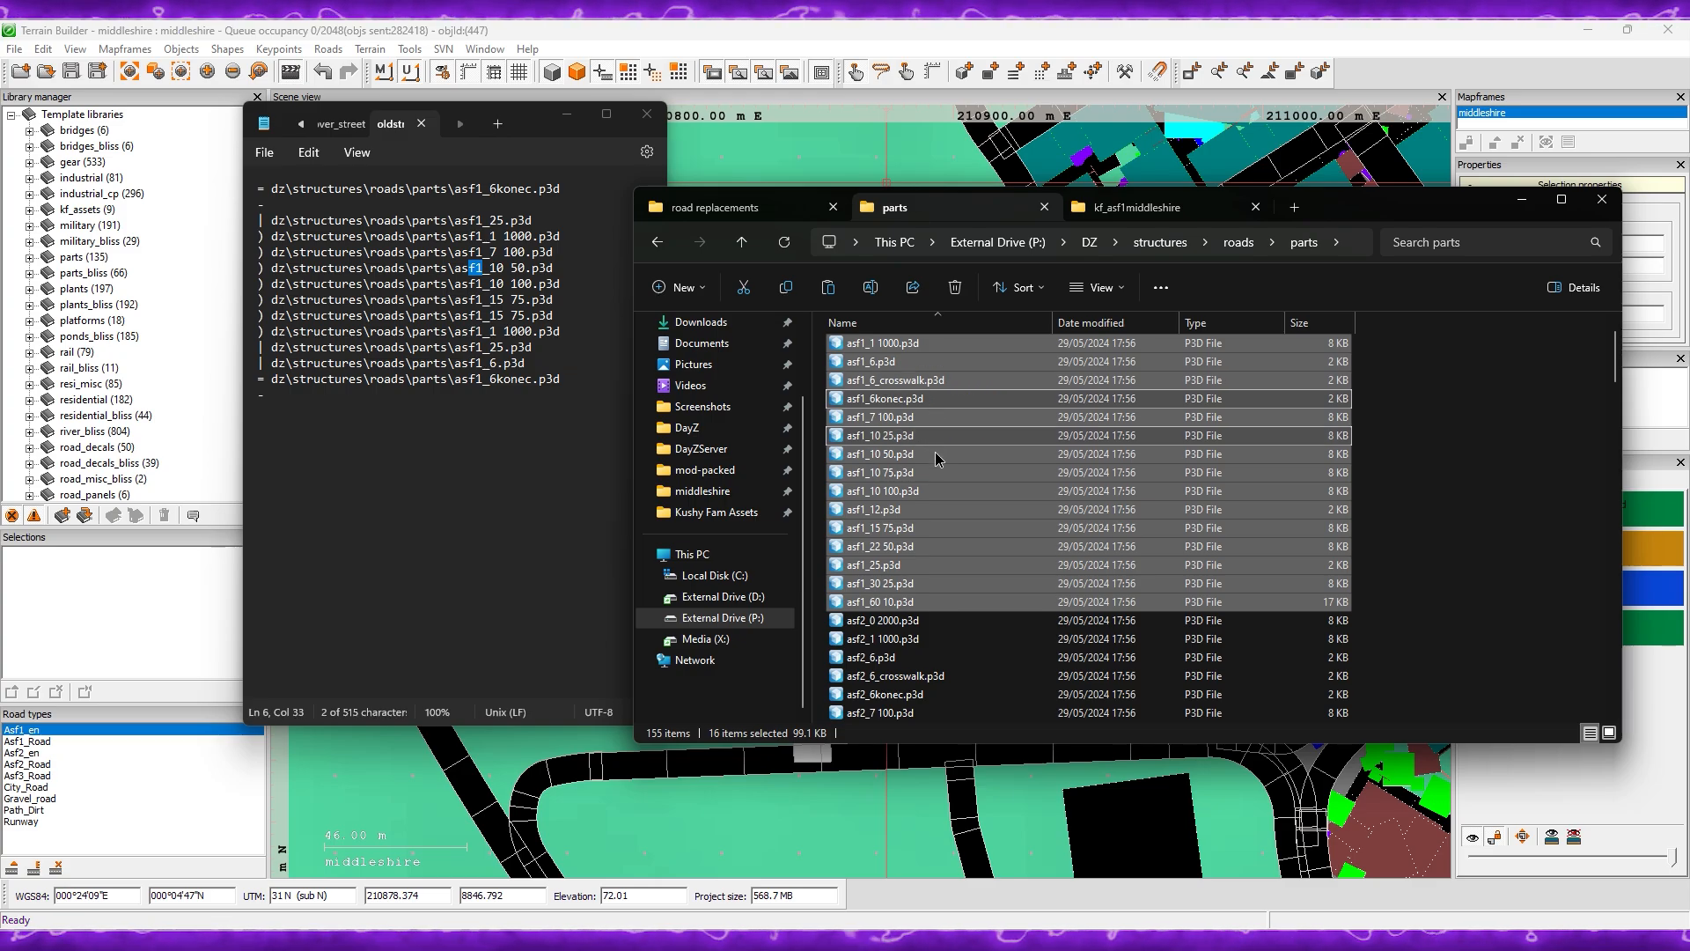
scroll(931, 457, up, 1)
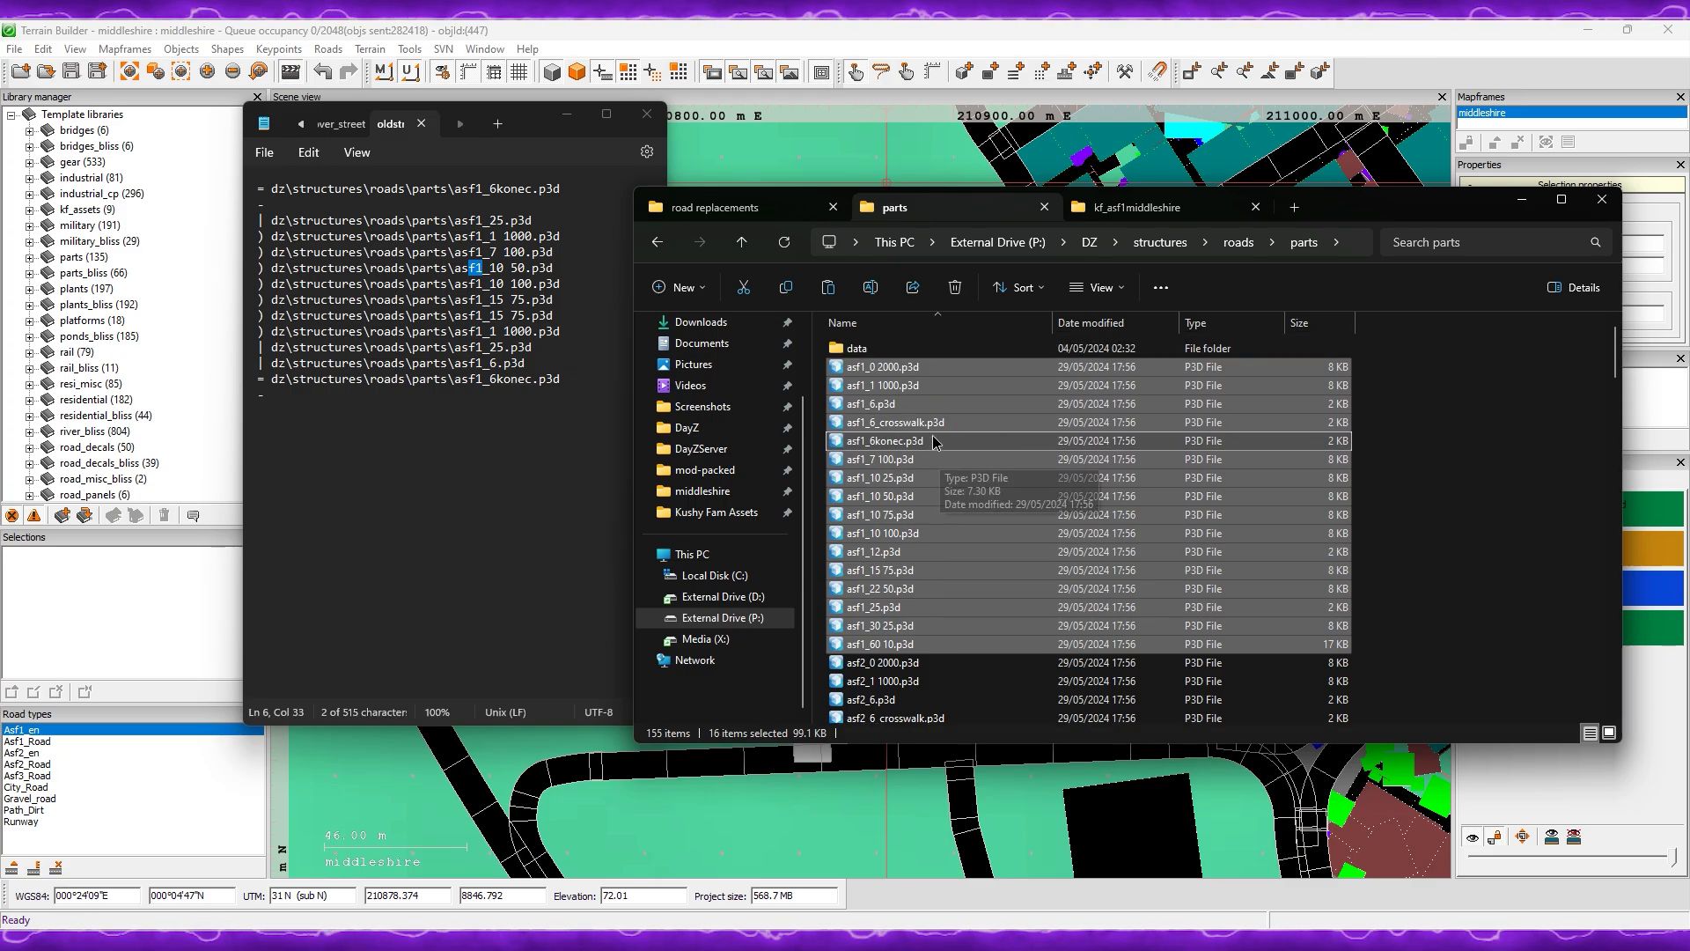
click(942, 366)
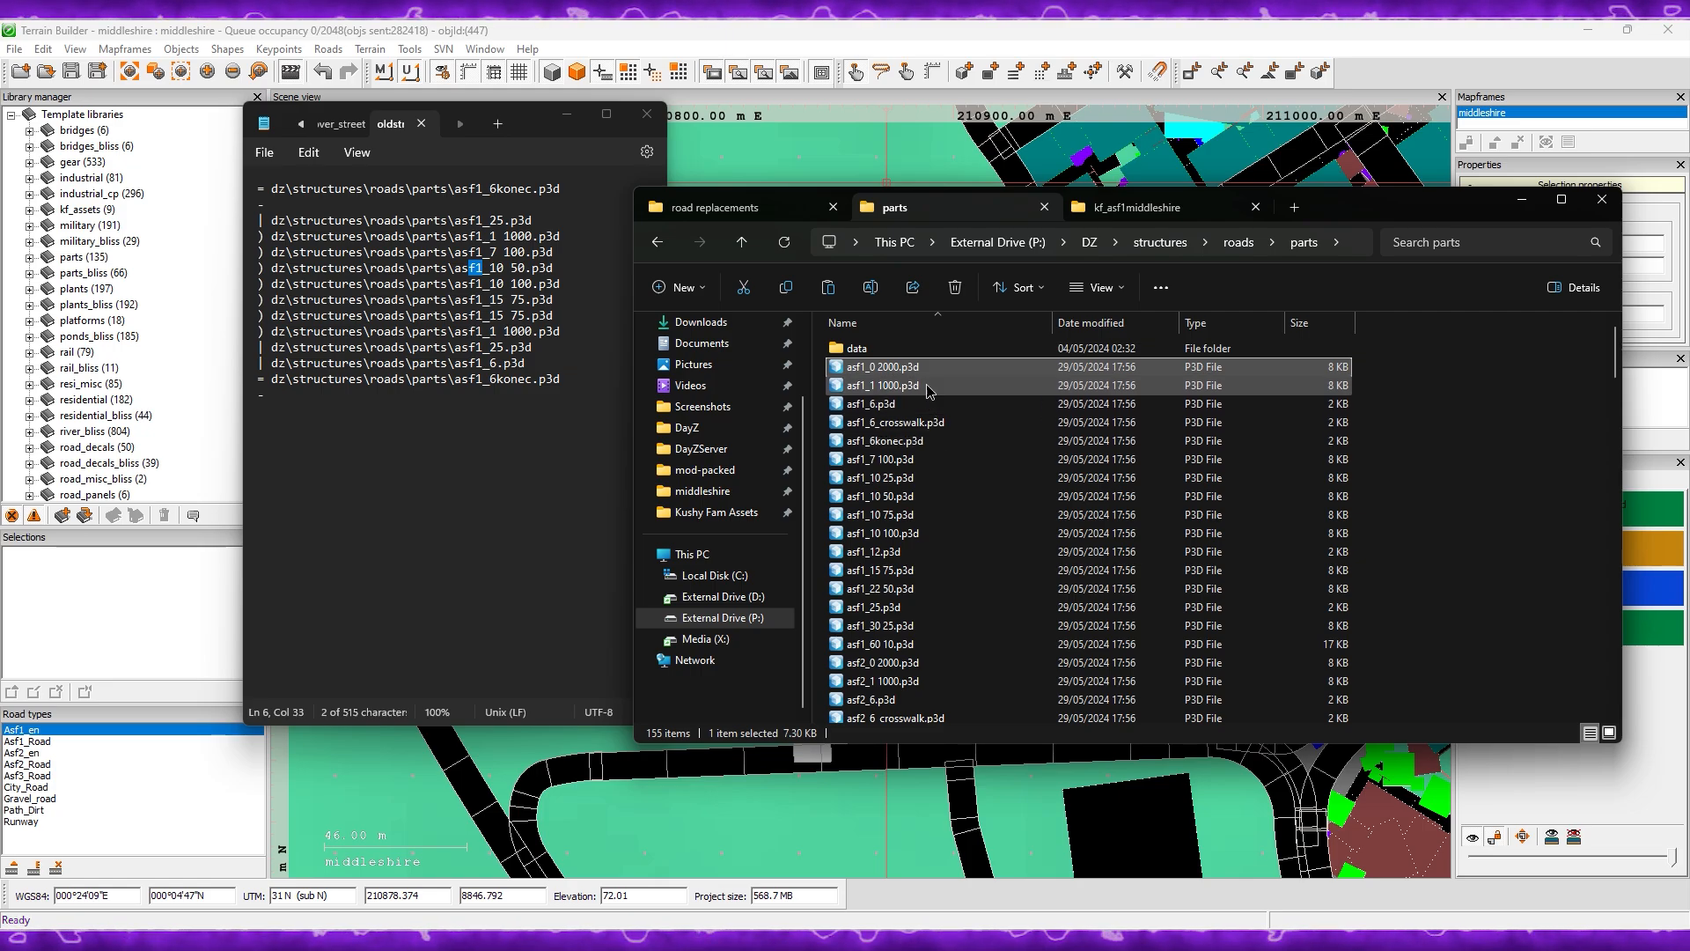
double_click(918, 403)
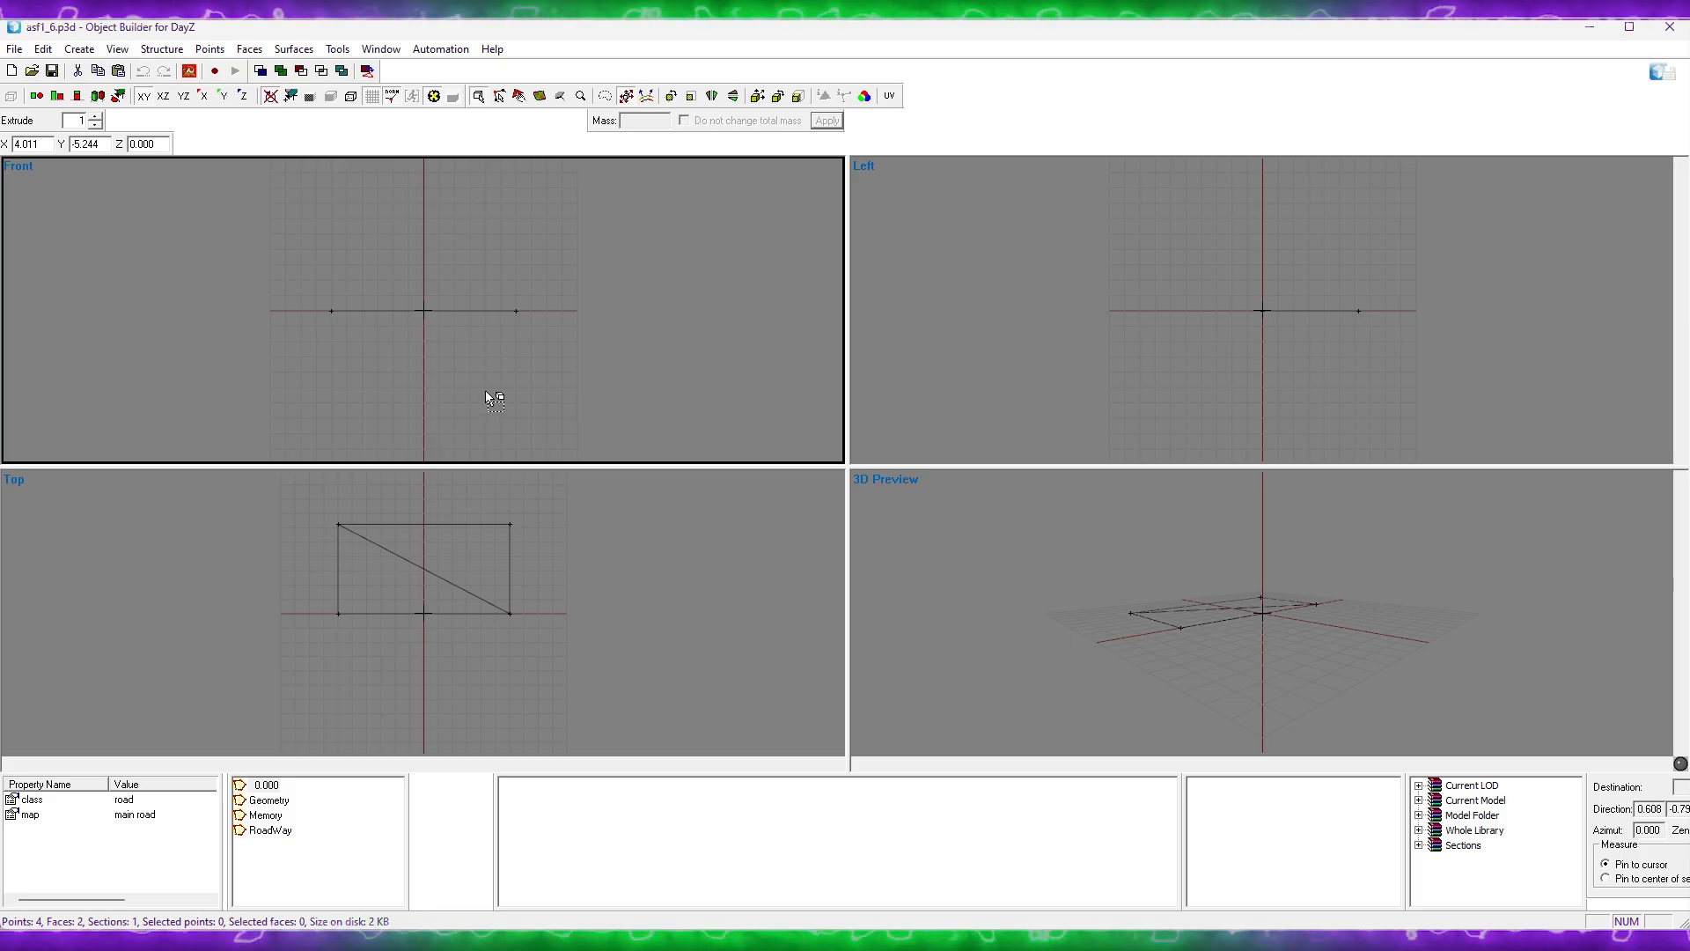
key(ctrl+a)
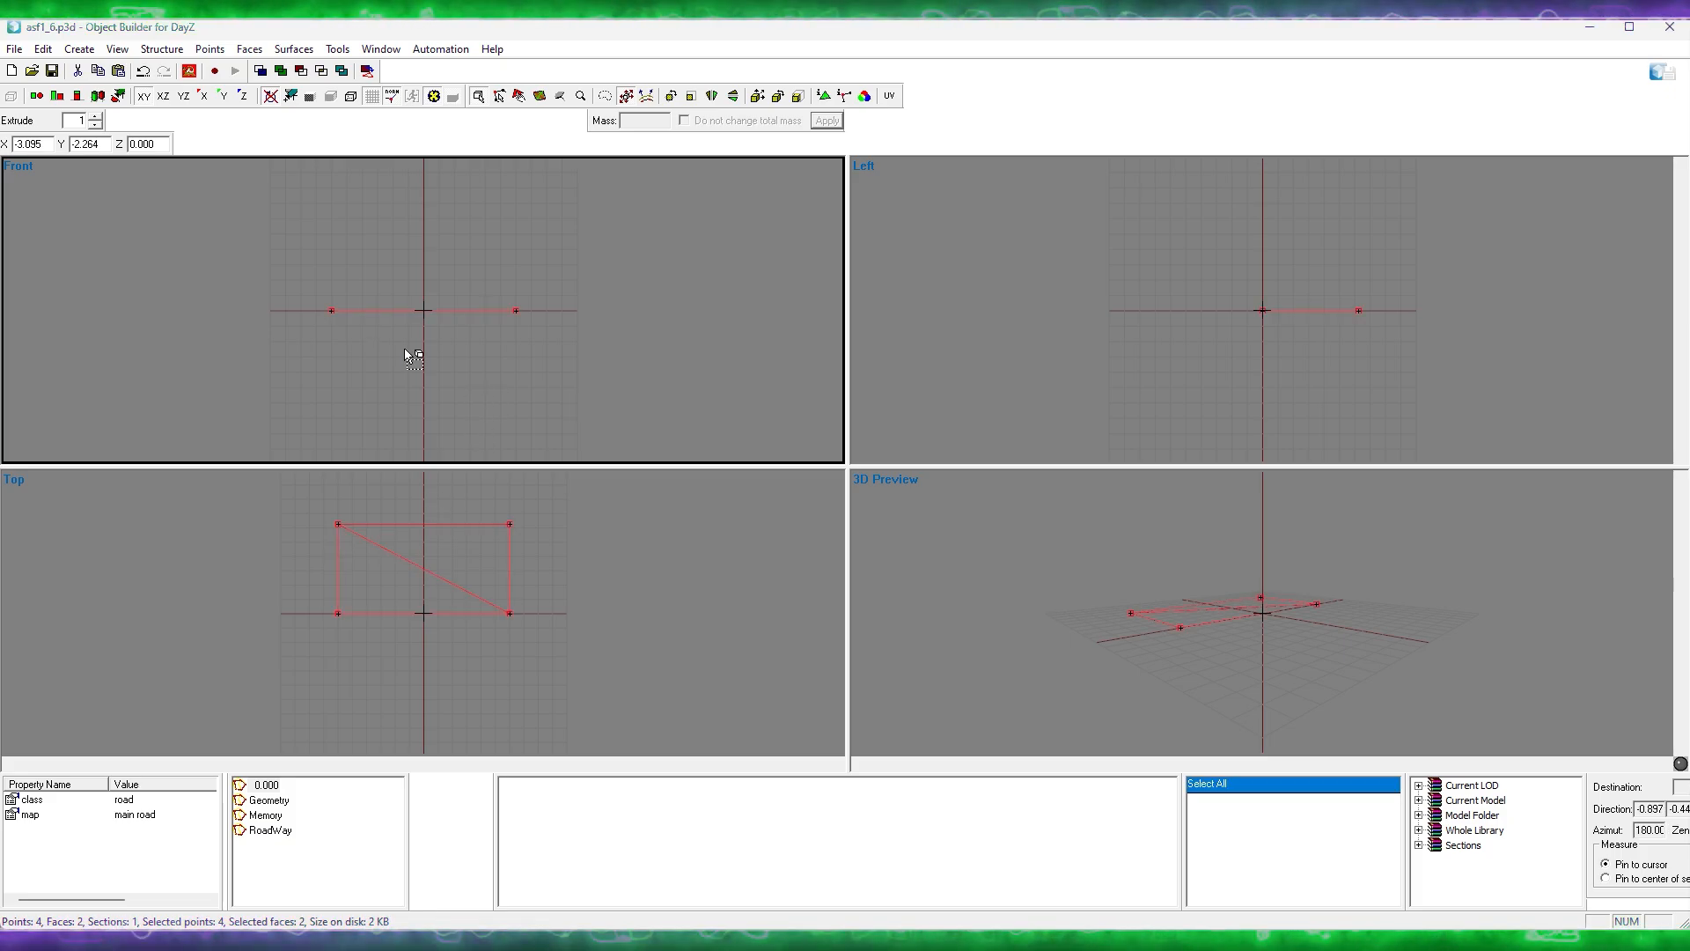
key(e)
drag(871, 416, 909, 380)
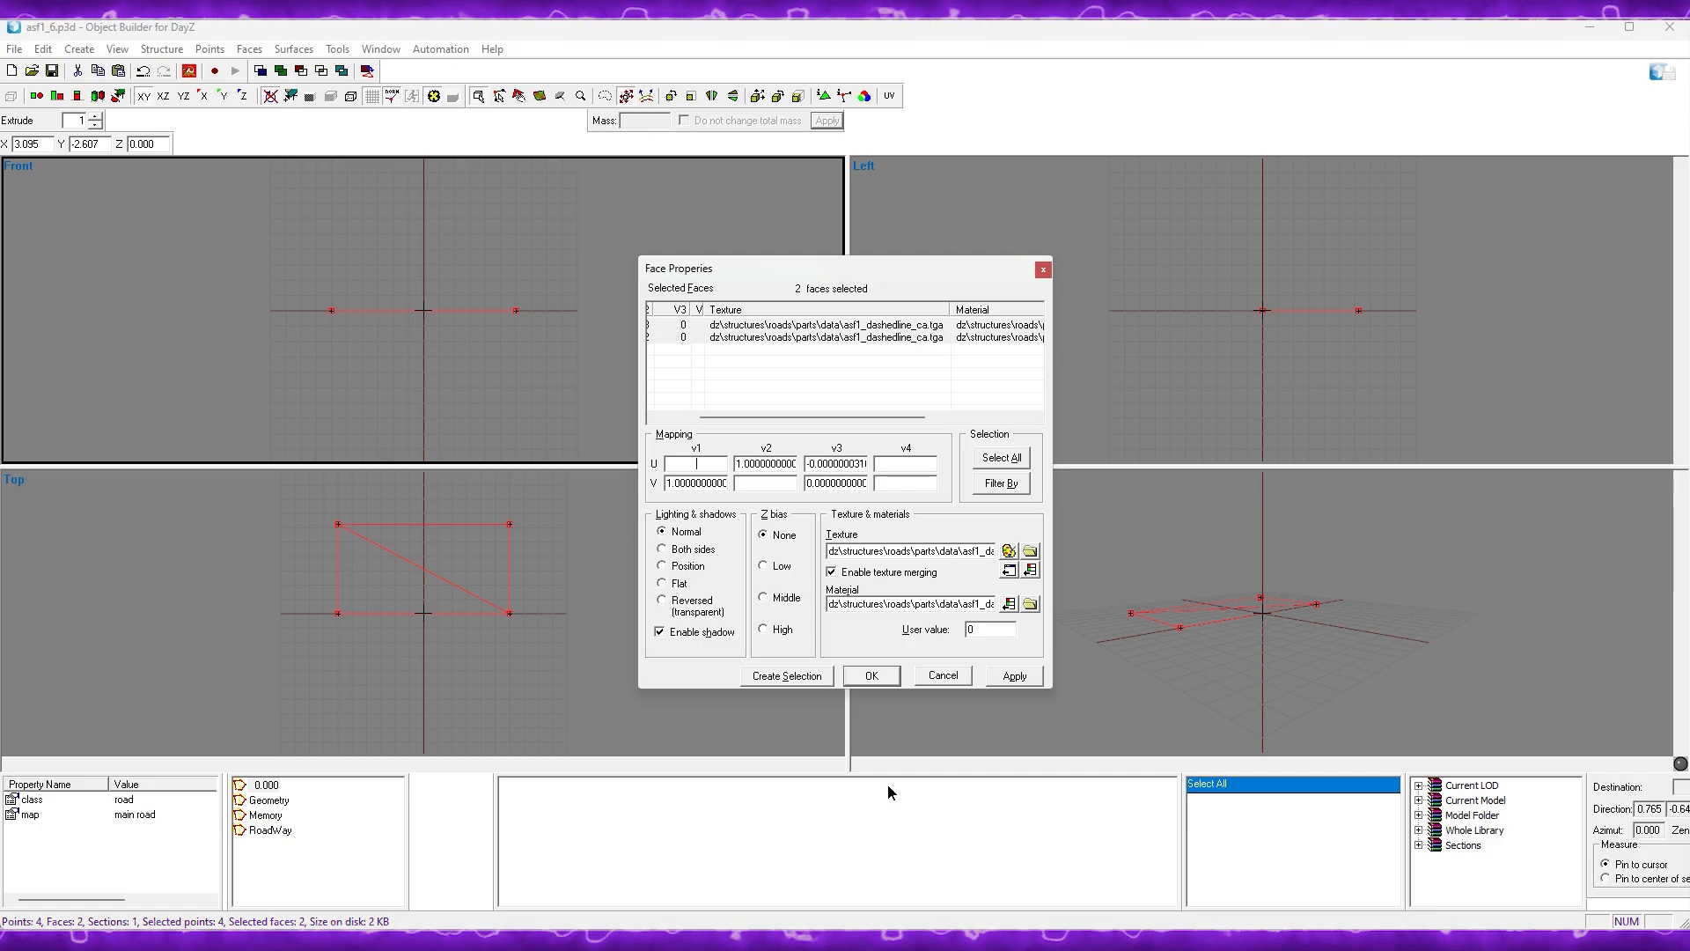
Step: Switch to File Explorer, open the data folder inside the original road parts folder, and move the window below the face texture paths
click(882, 943)
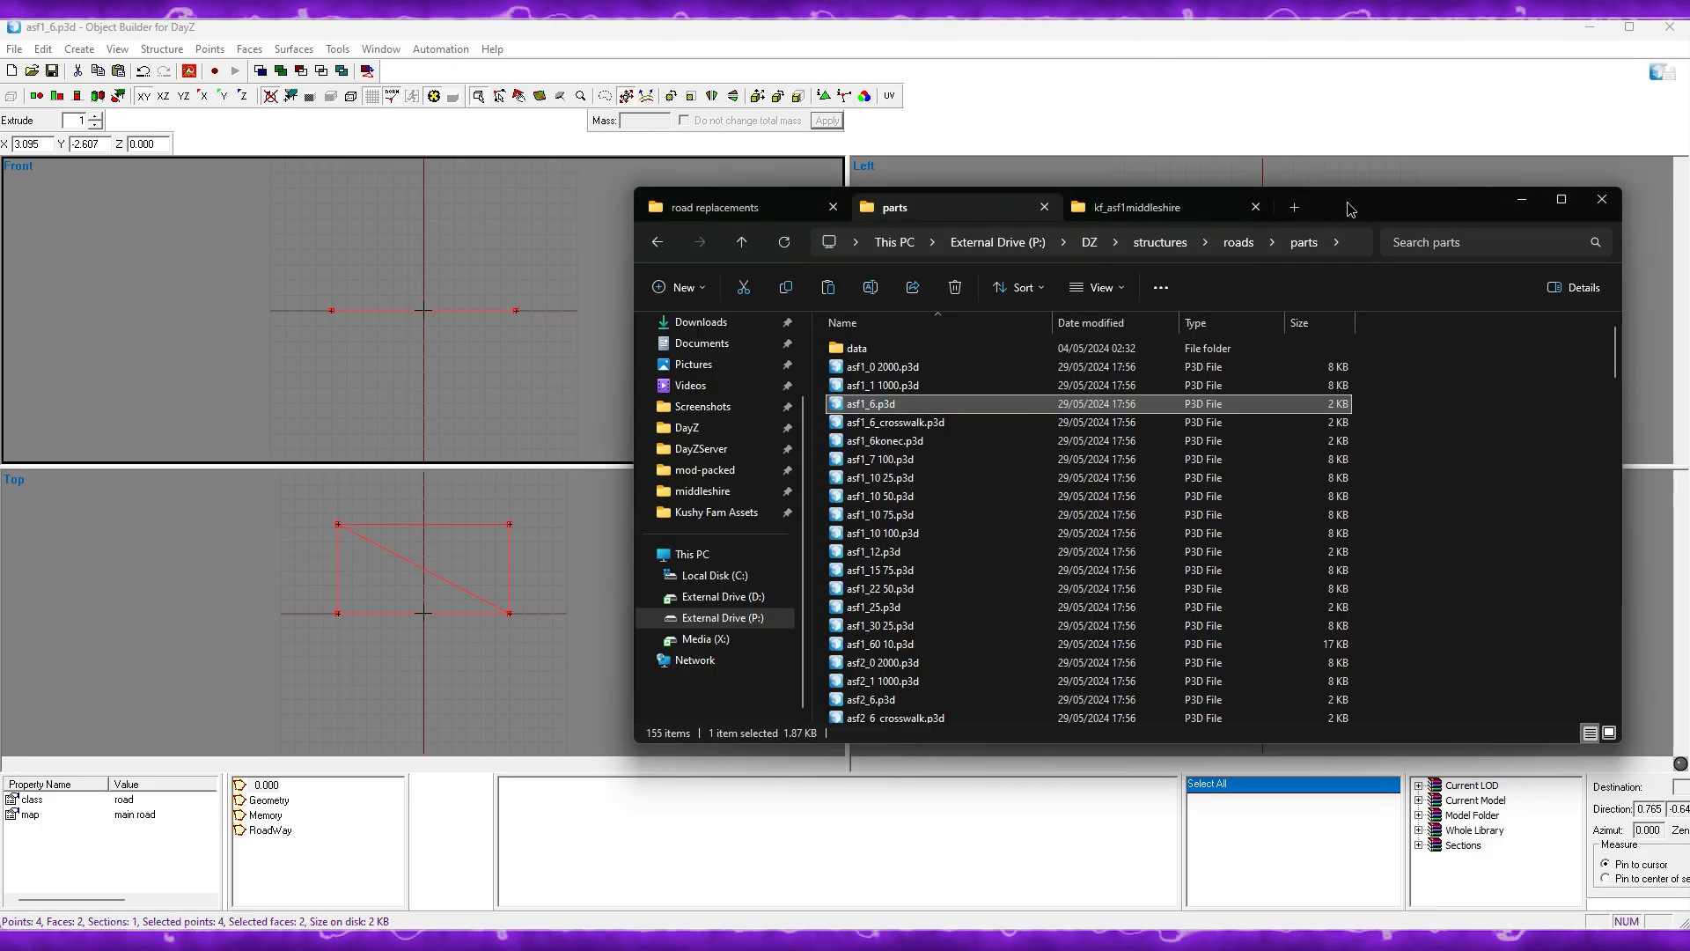
key(Home)
key(Return)
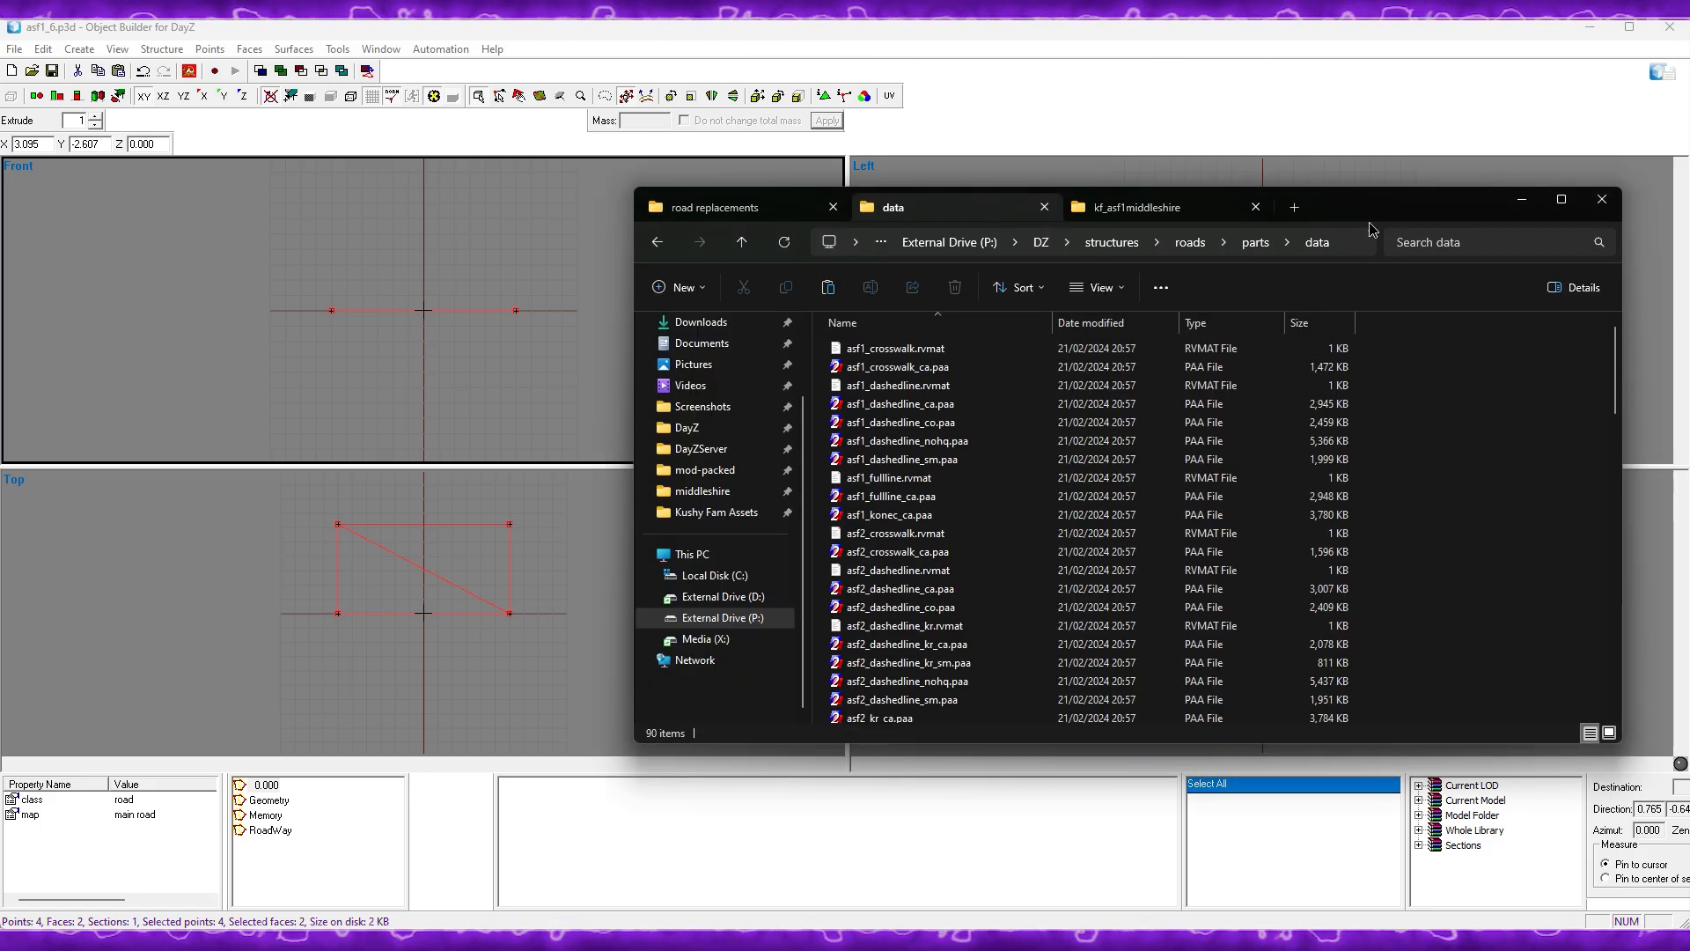
drag(1369, 229, 1301, 407)
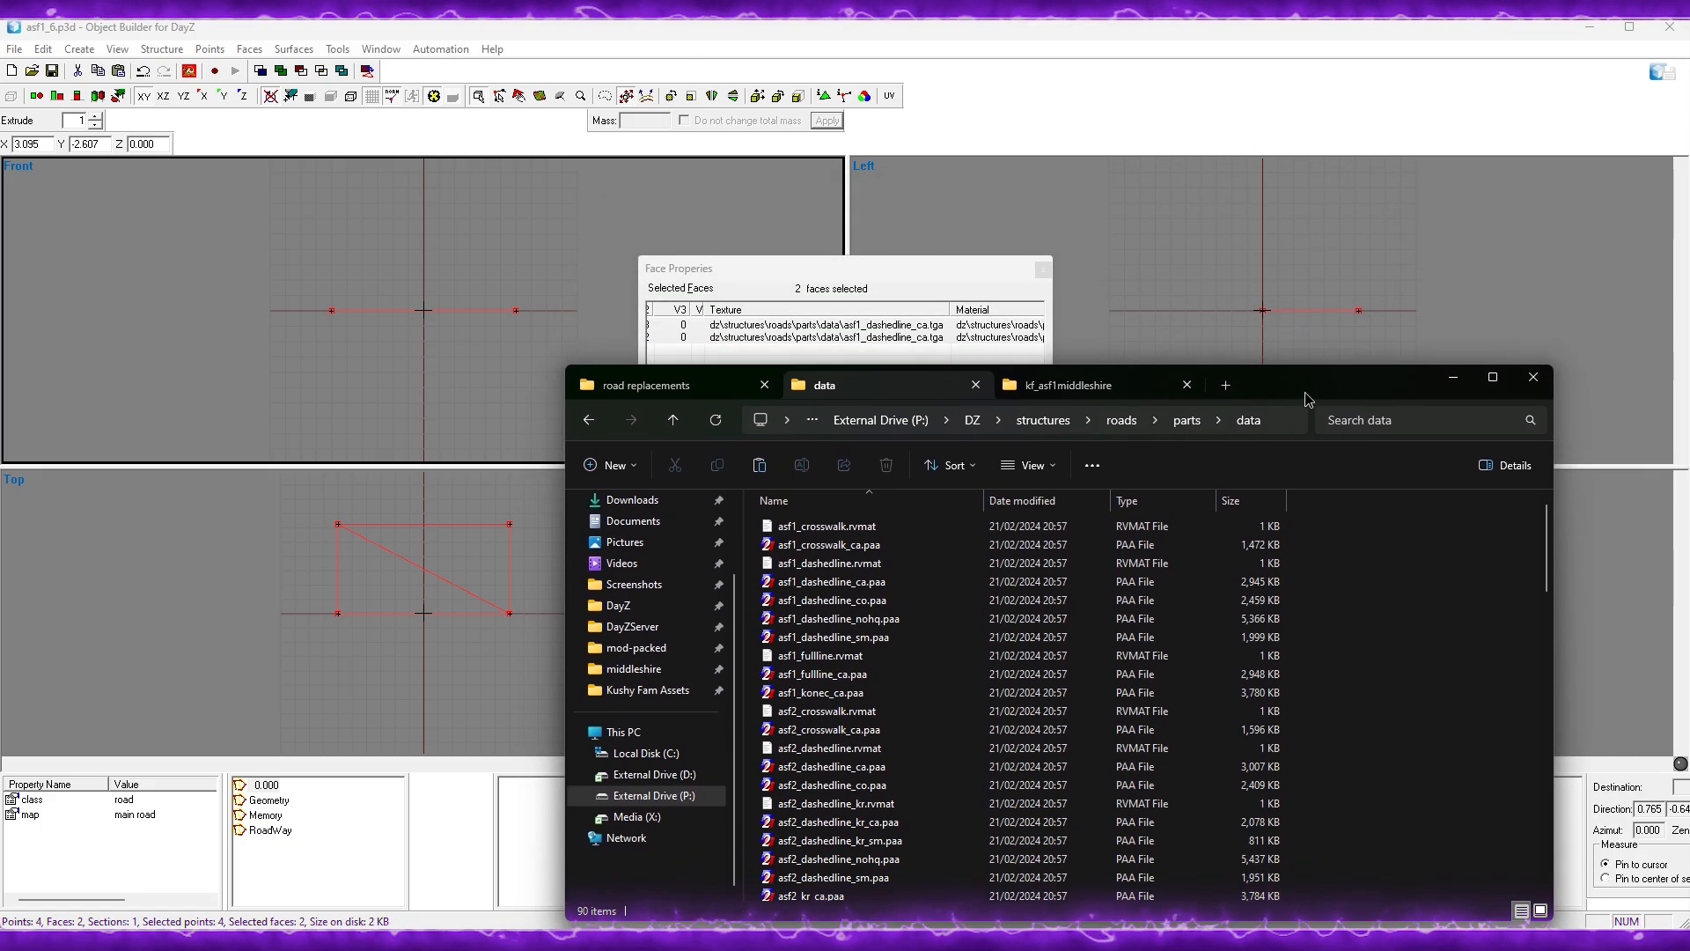
Step: Copy all the asf1 texture and material files, from asf1_crosswalk.rvmat through asf1_konec_ca.paa, from the original parts data folder
click(818, 584)
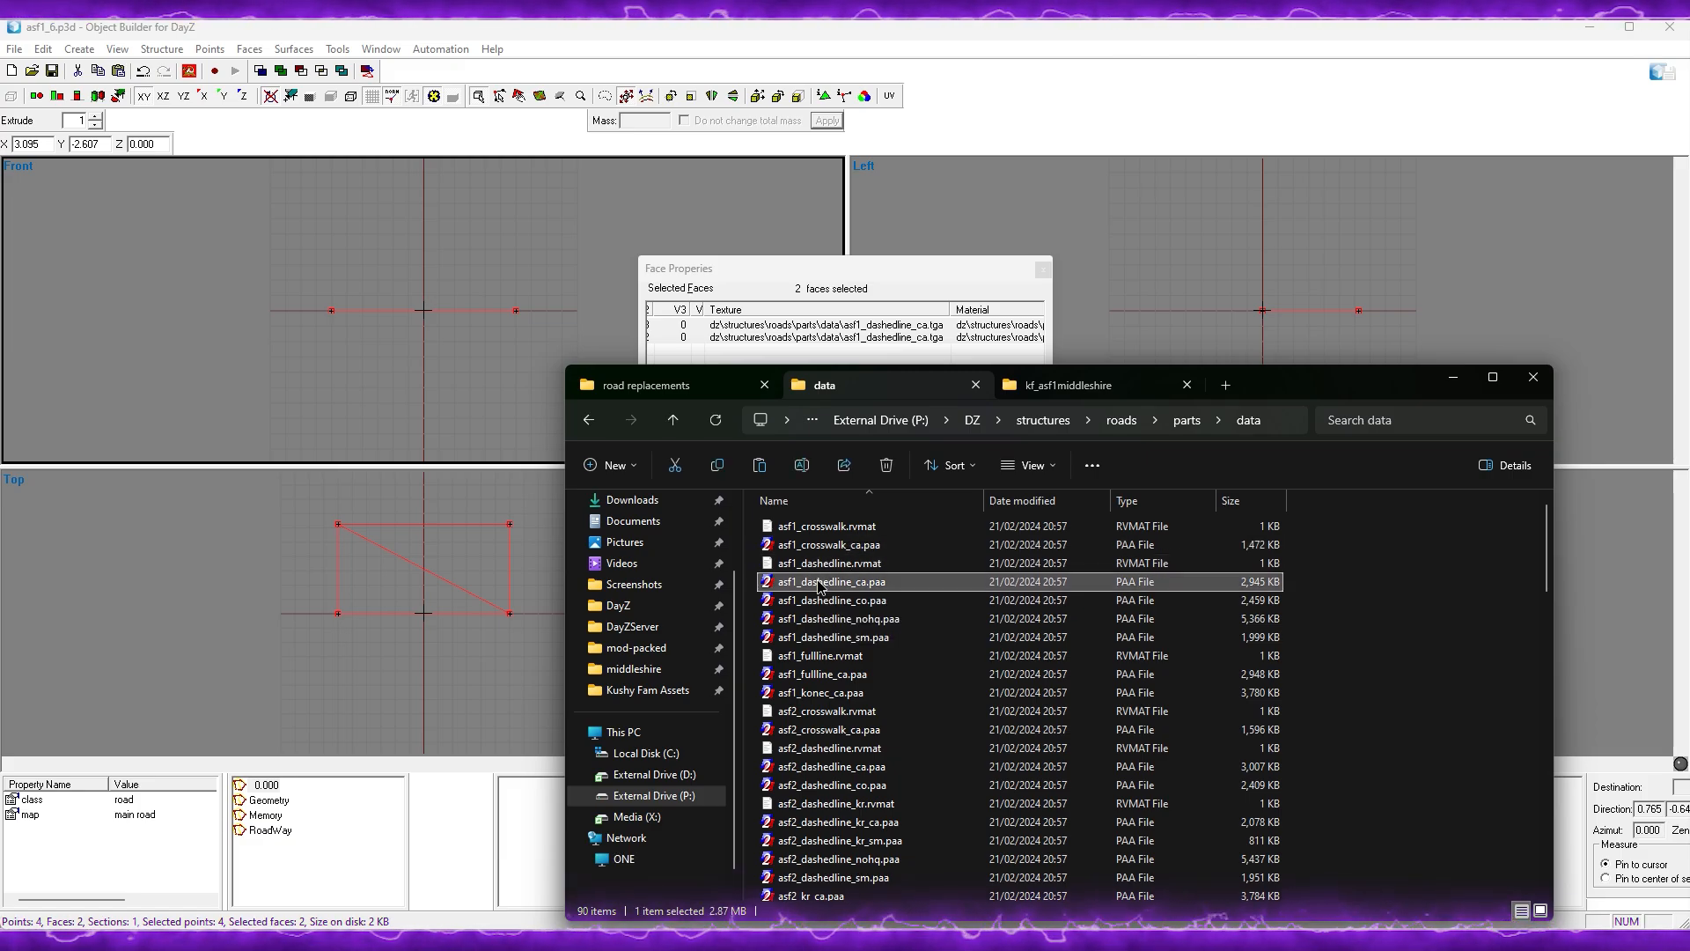
ctrl+click(889, 602)
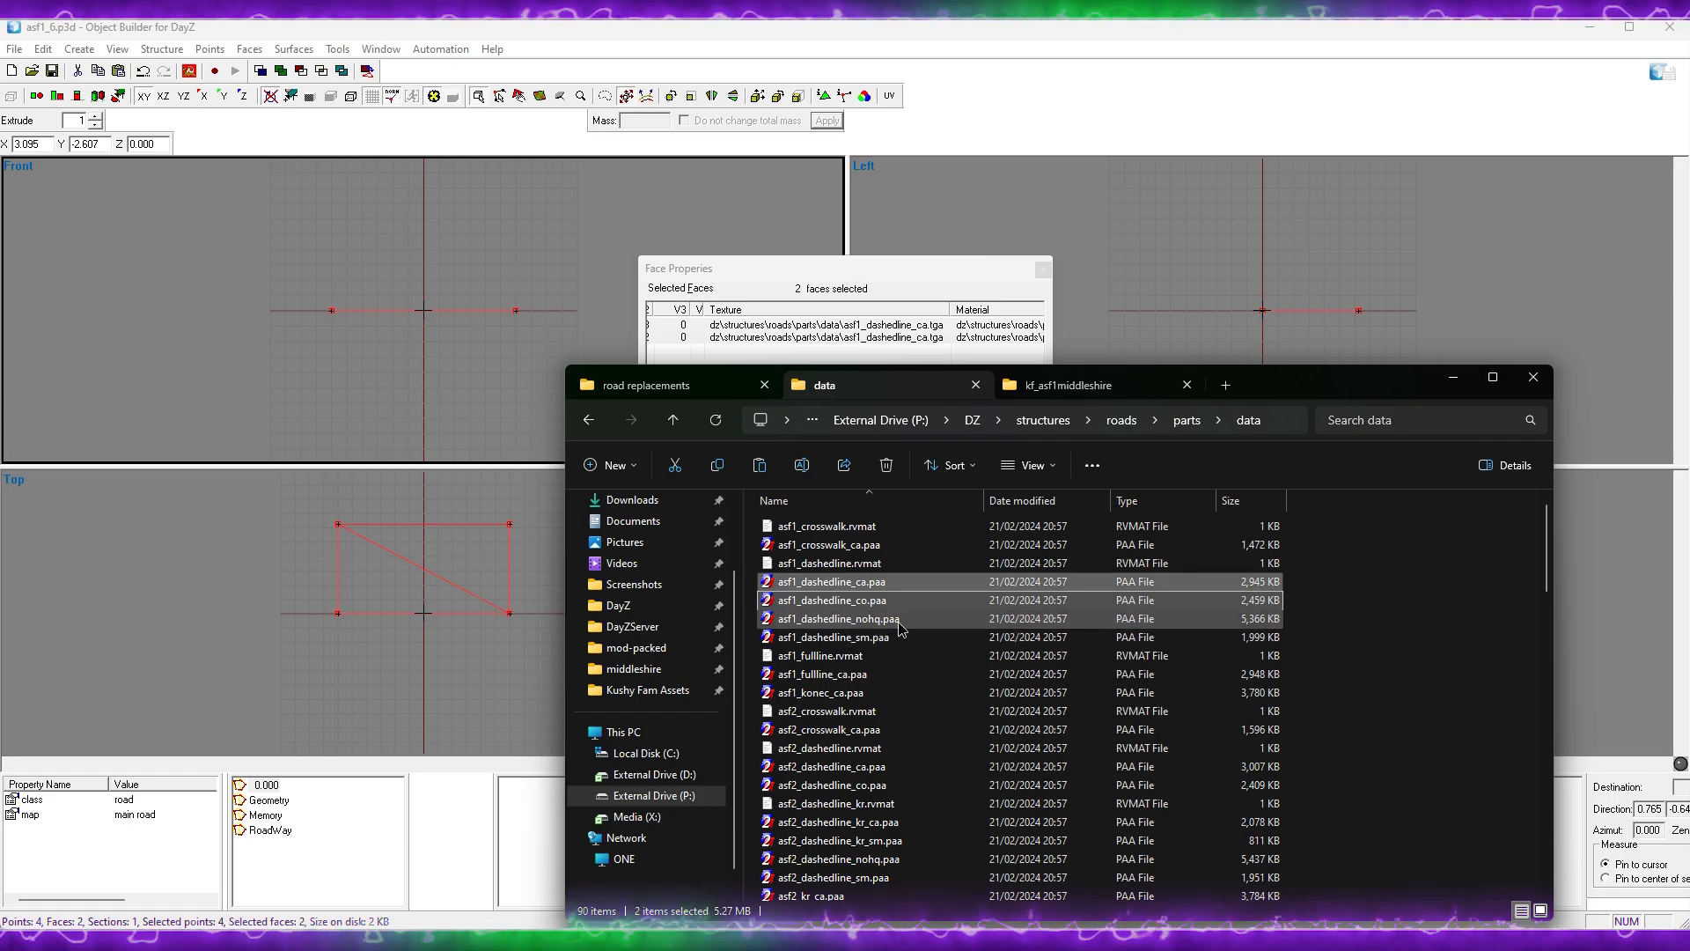
ctrl+click(898, 620)
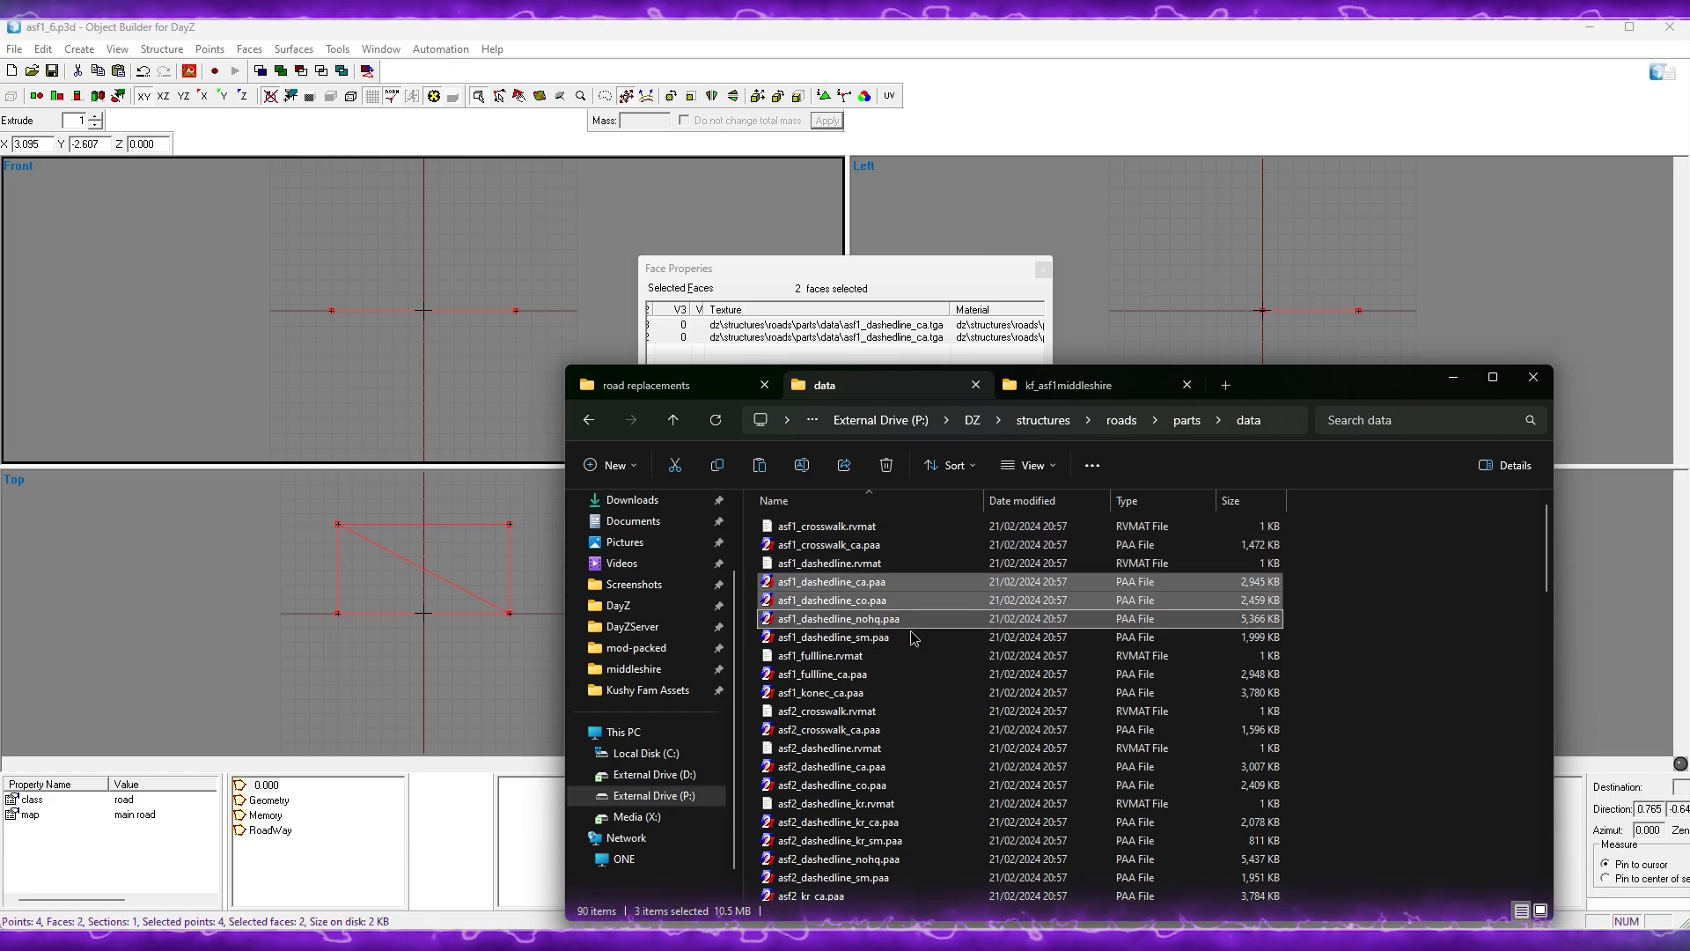
ctrl+click(910, 623)
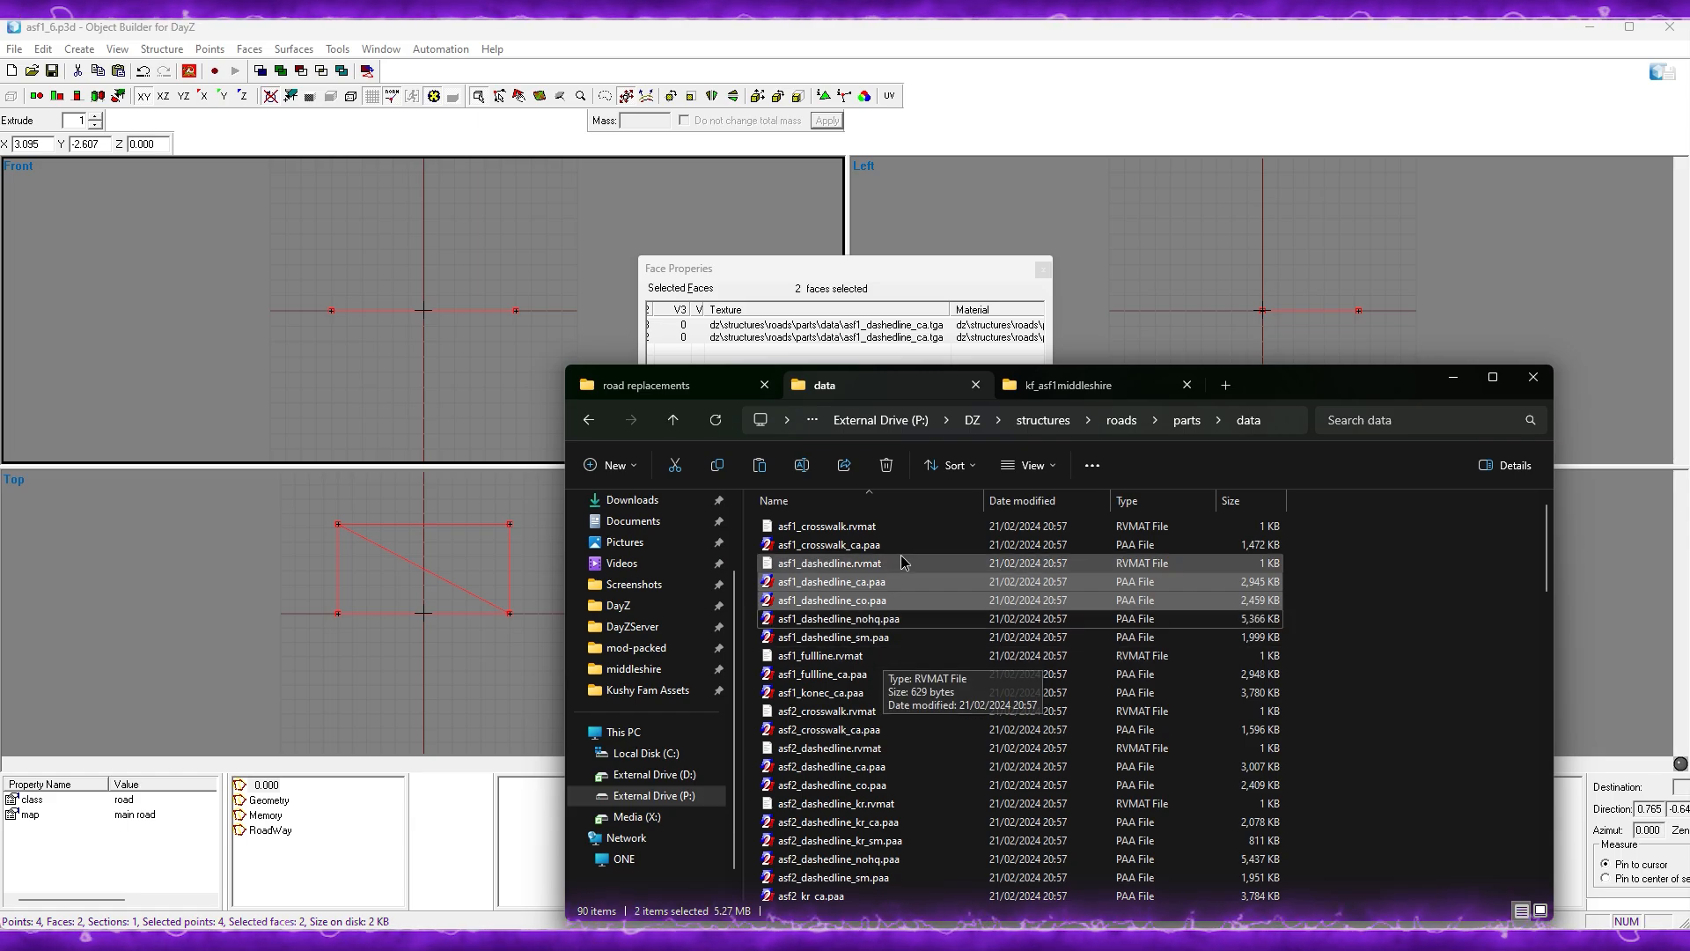
ctrl+click(898, 567)
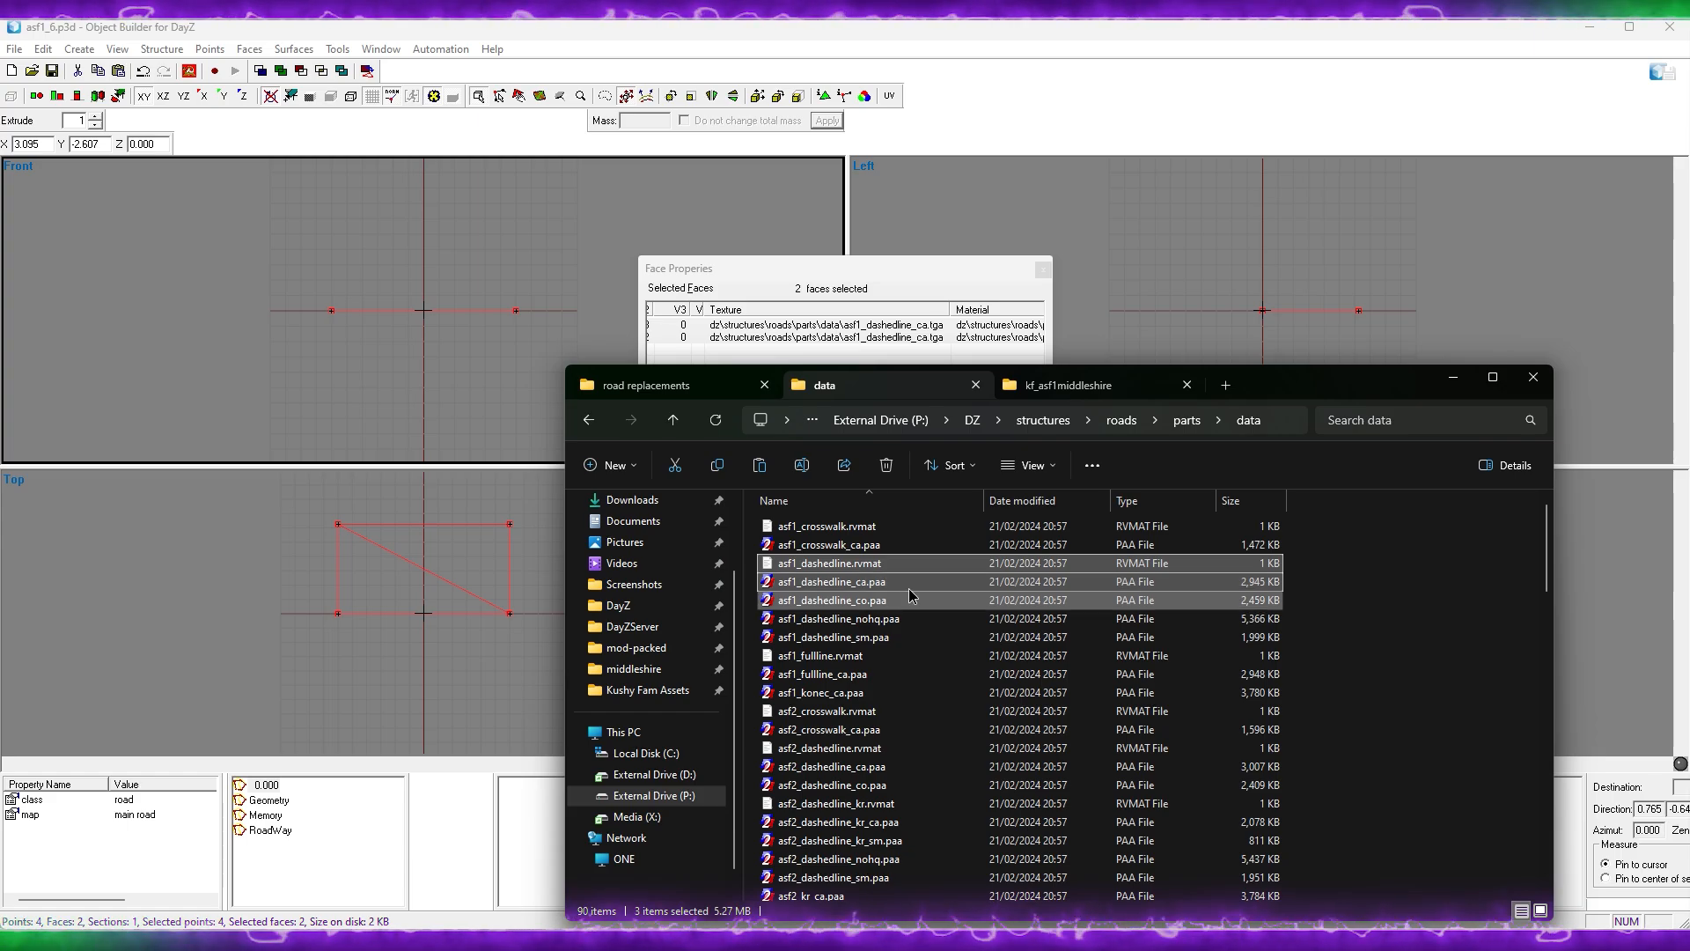
ctrl+click(896, 674)
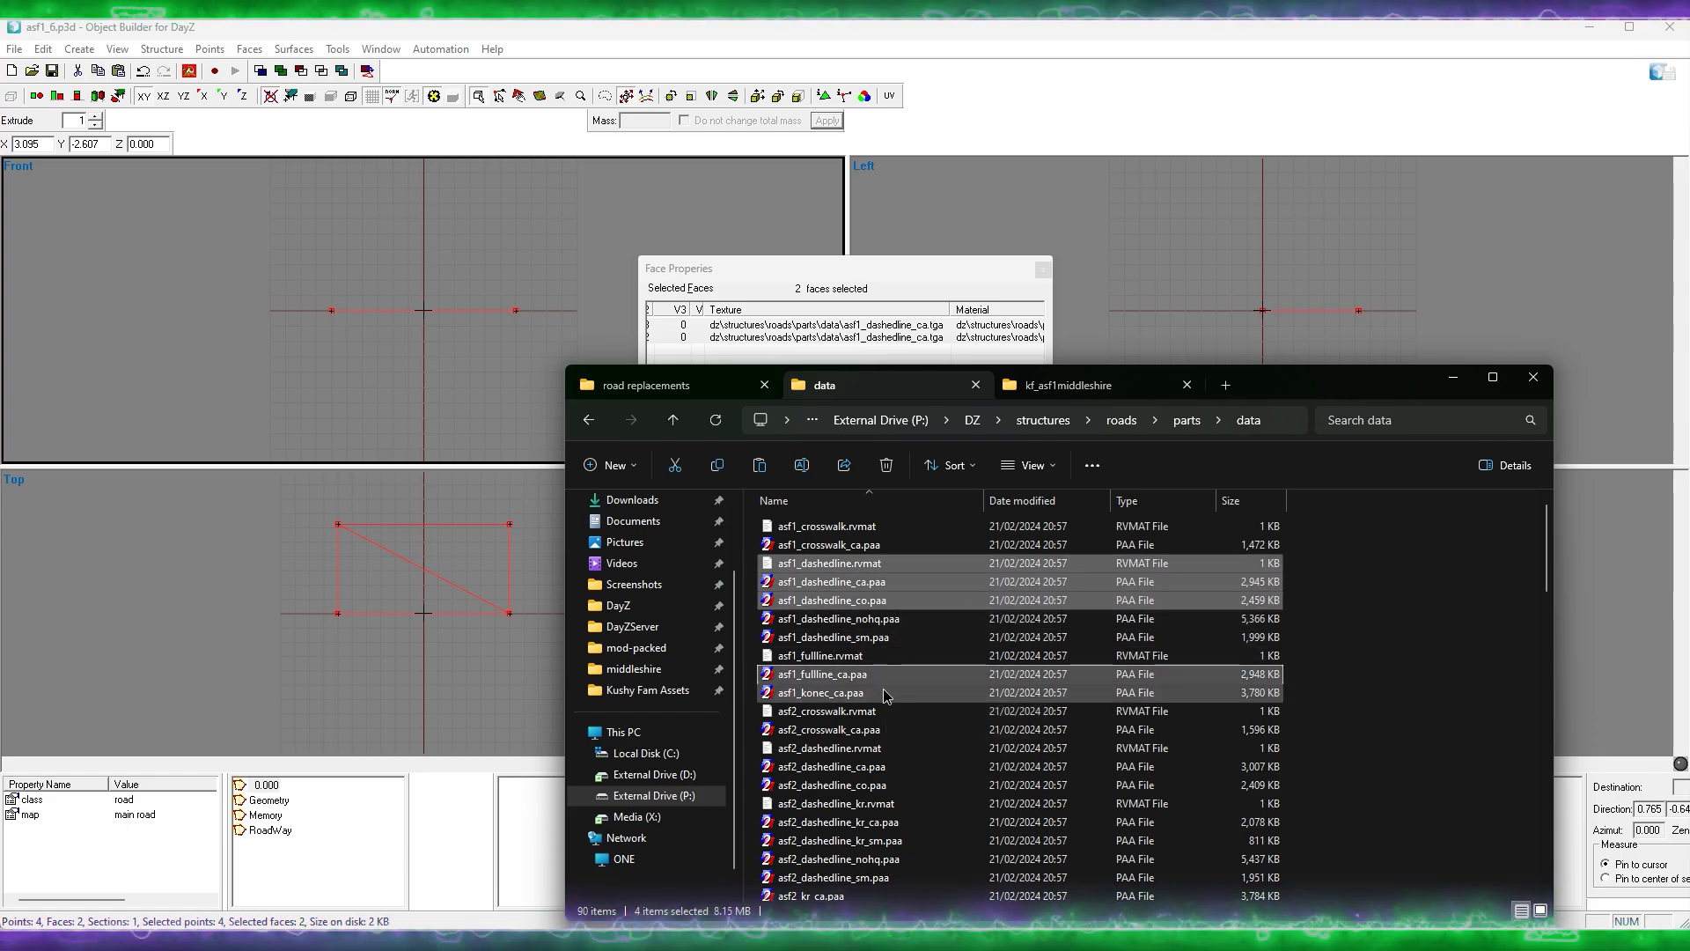
ctrl+click(884, 694)
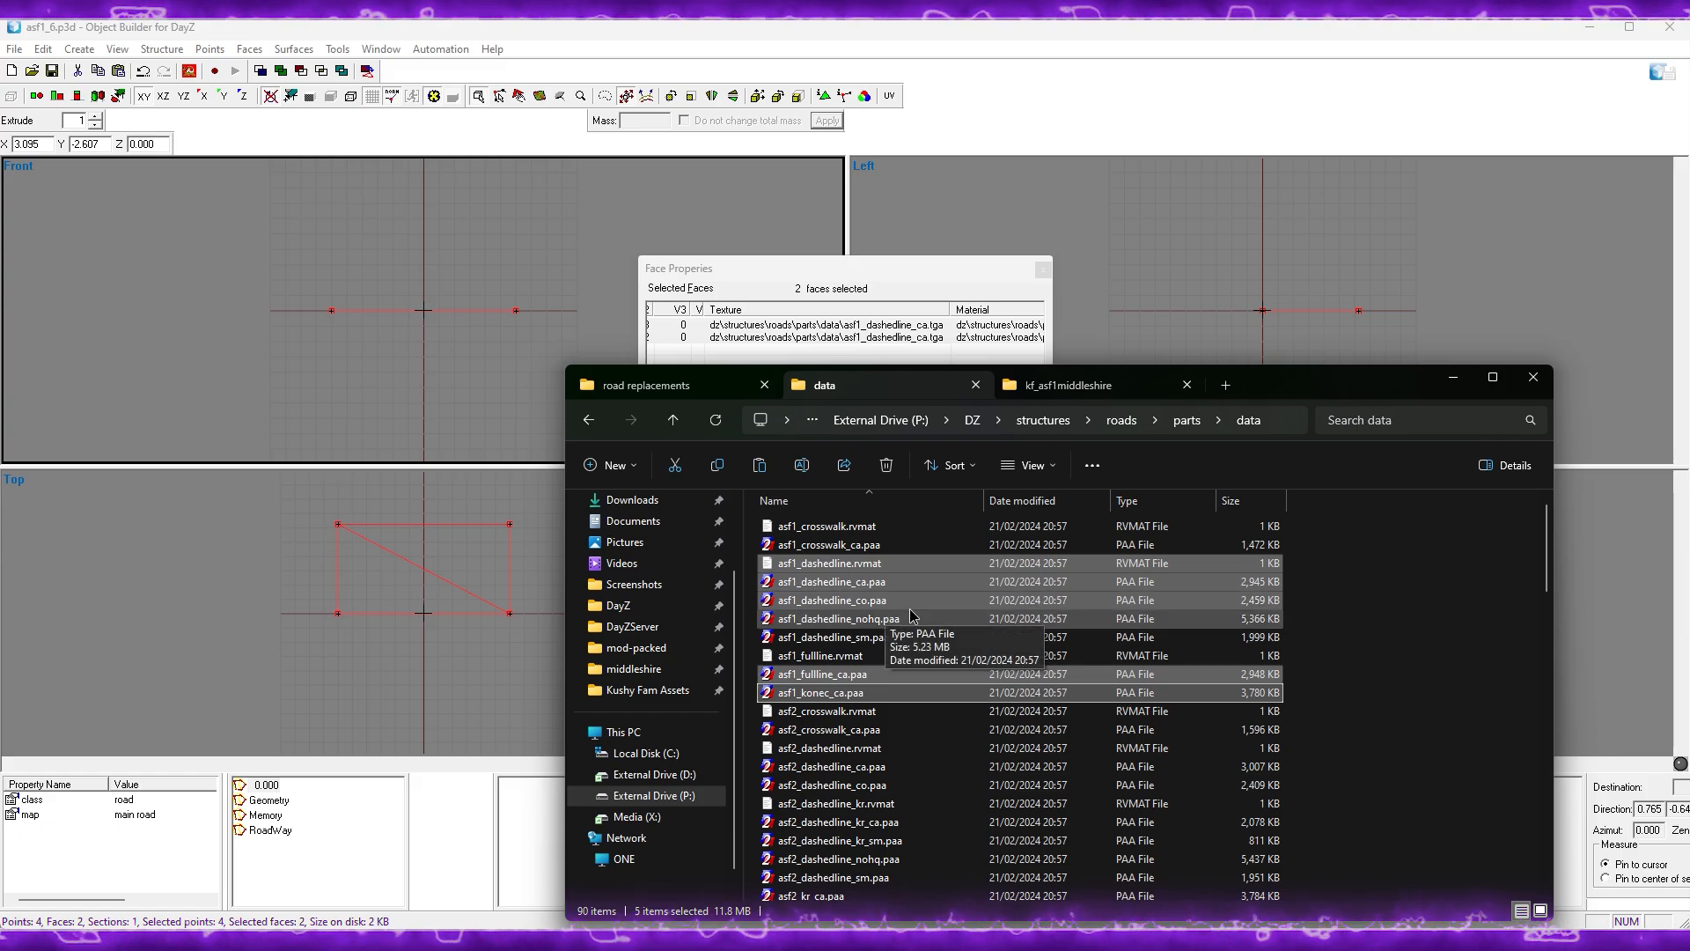
ctrl+click(942, 542)
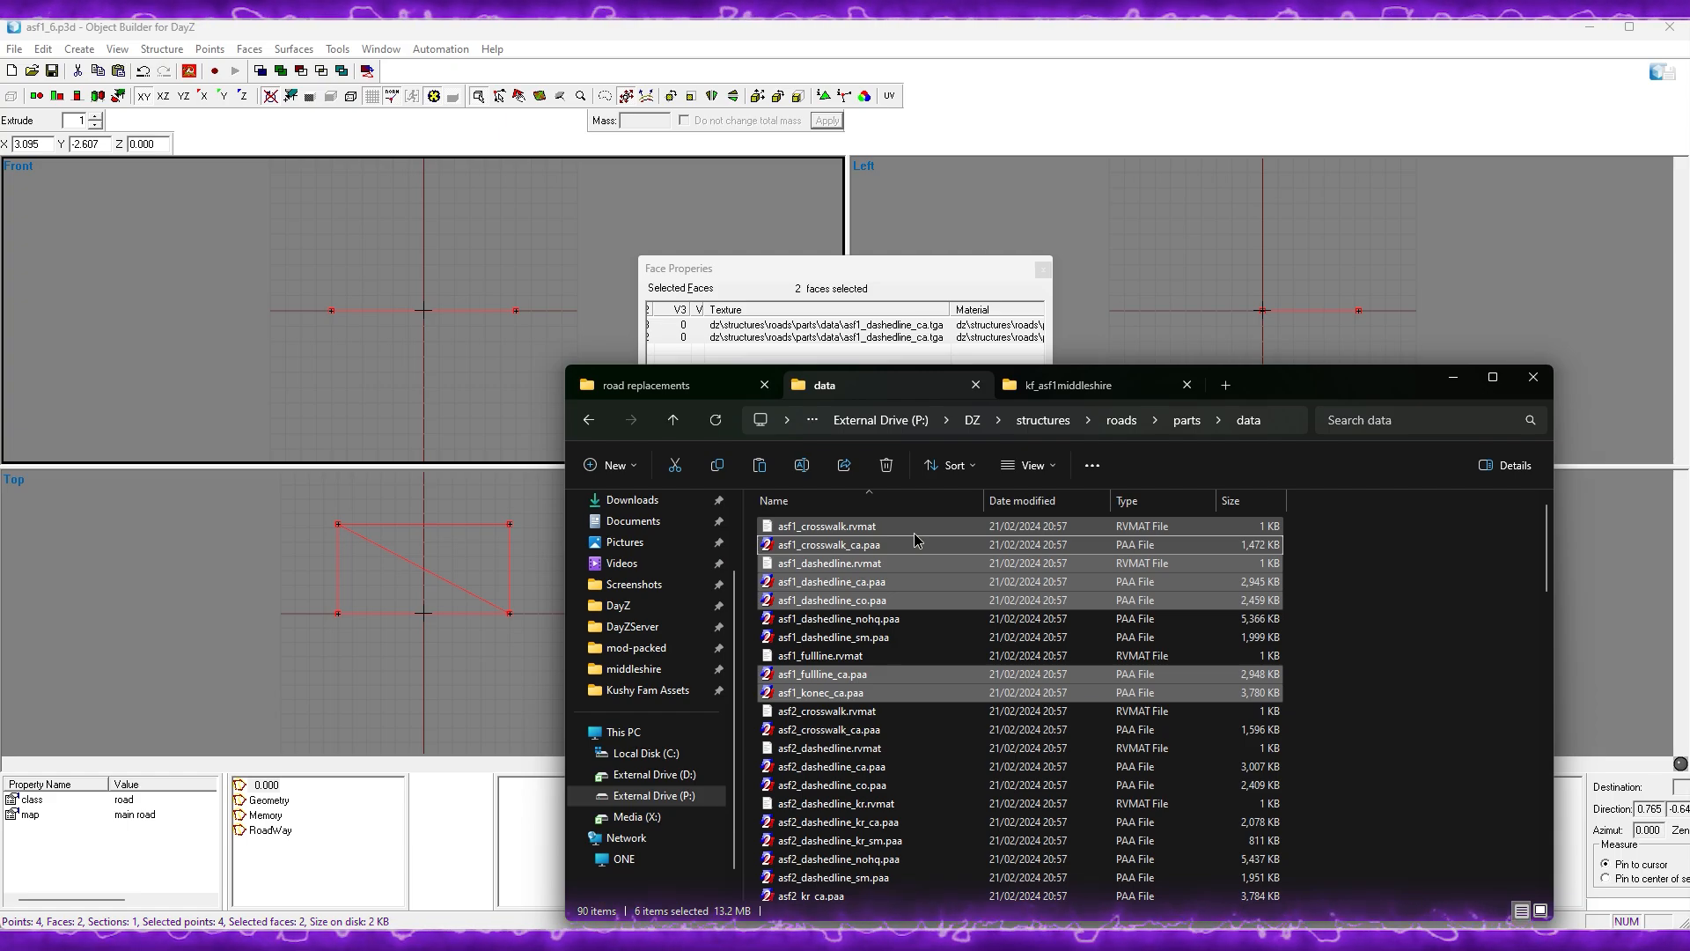
ctrl+click(914, 528)
ctrl+click(895, 657)
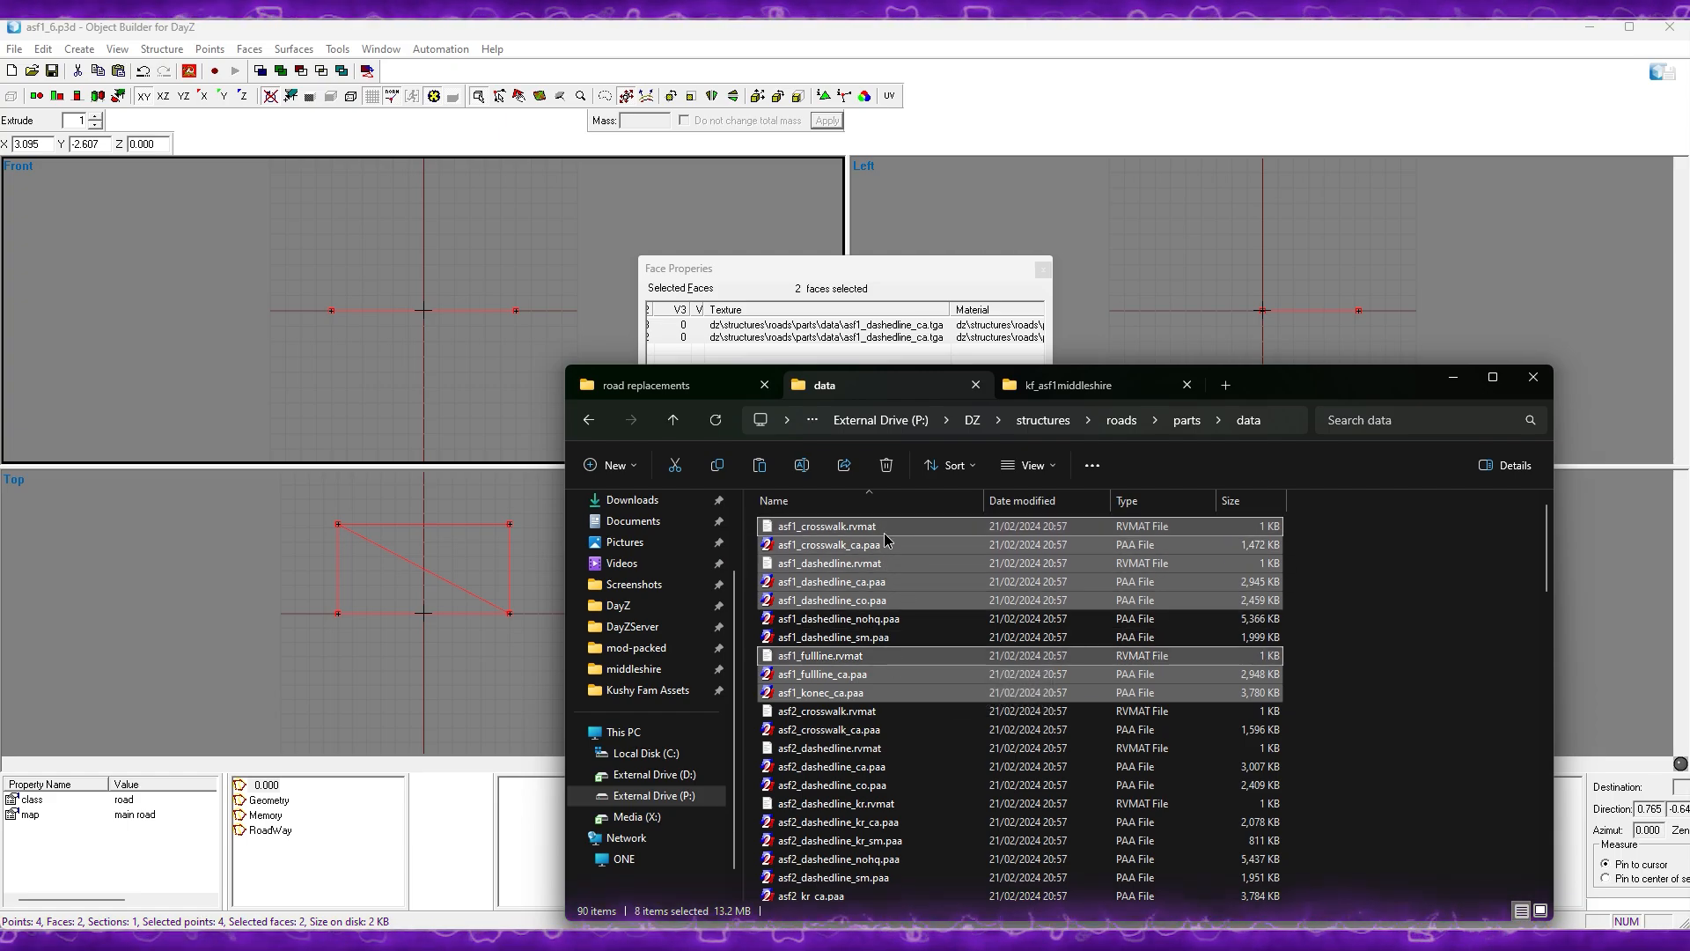
ctrl+click(896, 619)
ctrl+click(896, 638)
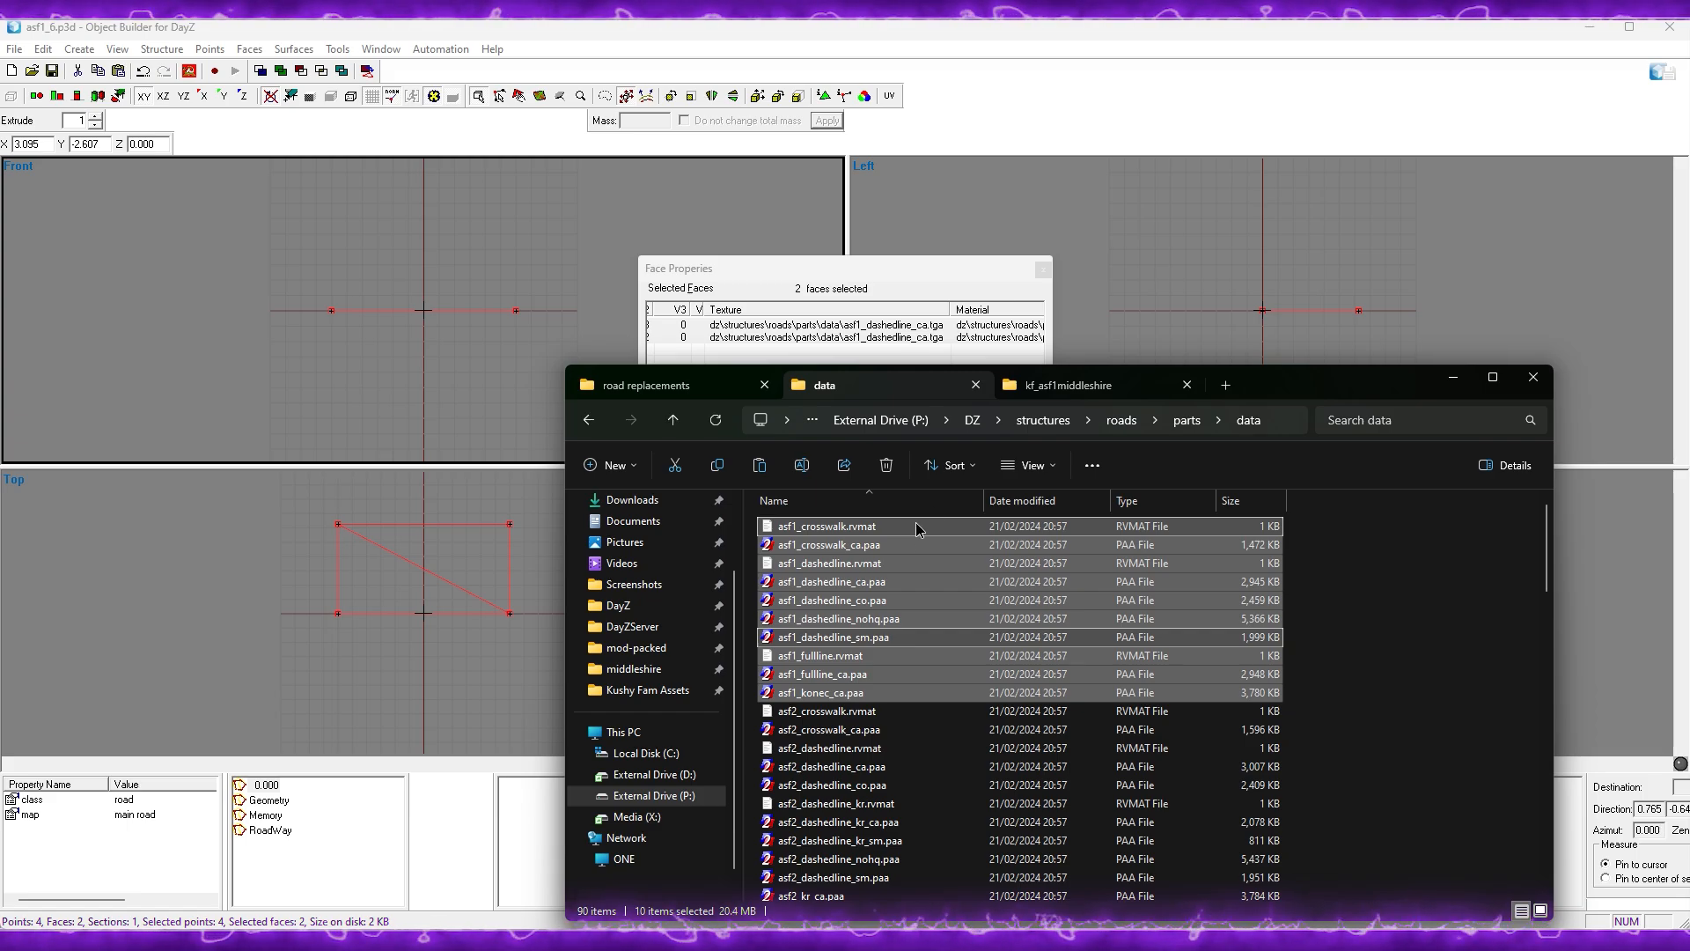
Step: Paste the copied asf1 texture and material files into the data folder of kf_asf1middleshire
click(1068, 385)
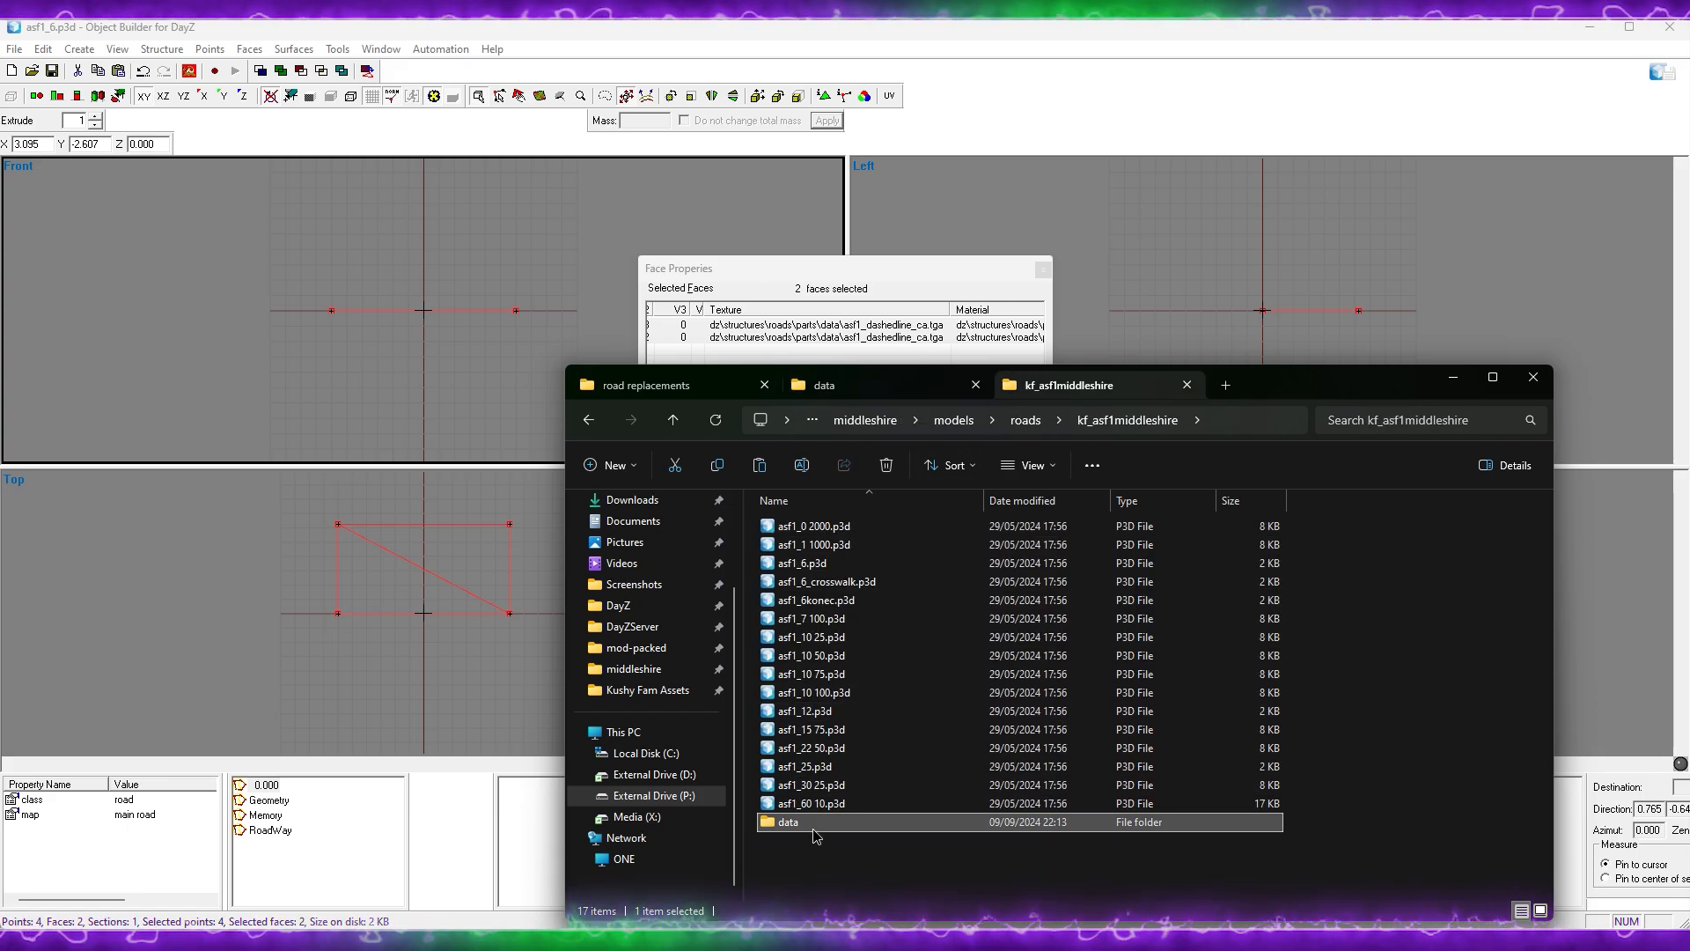
double_click(788, 822)
key(ctrl+v)
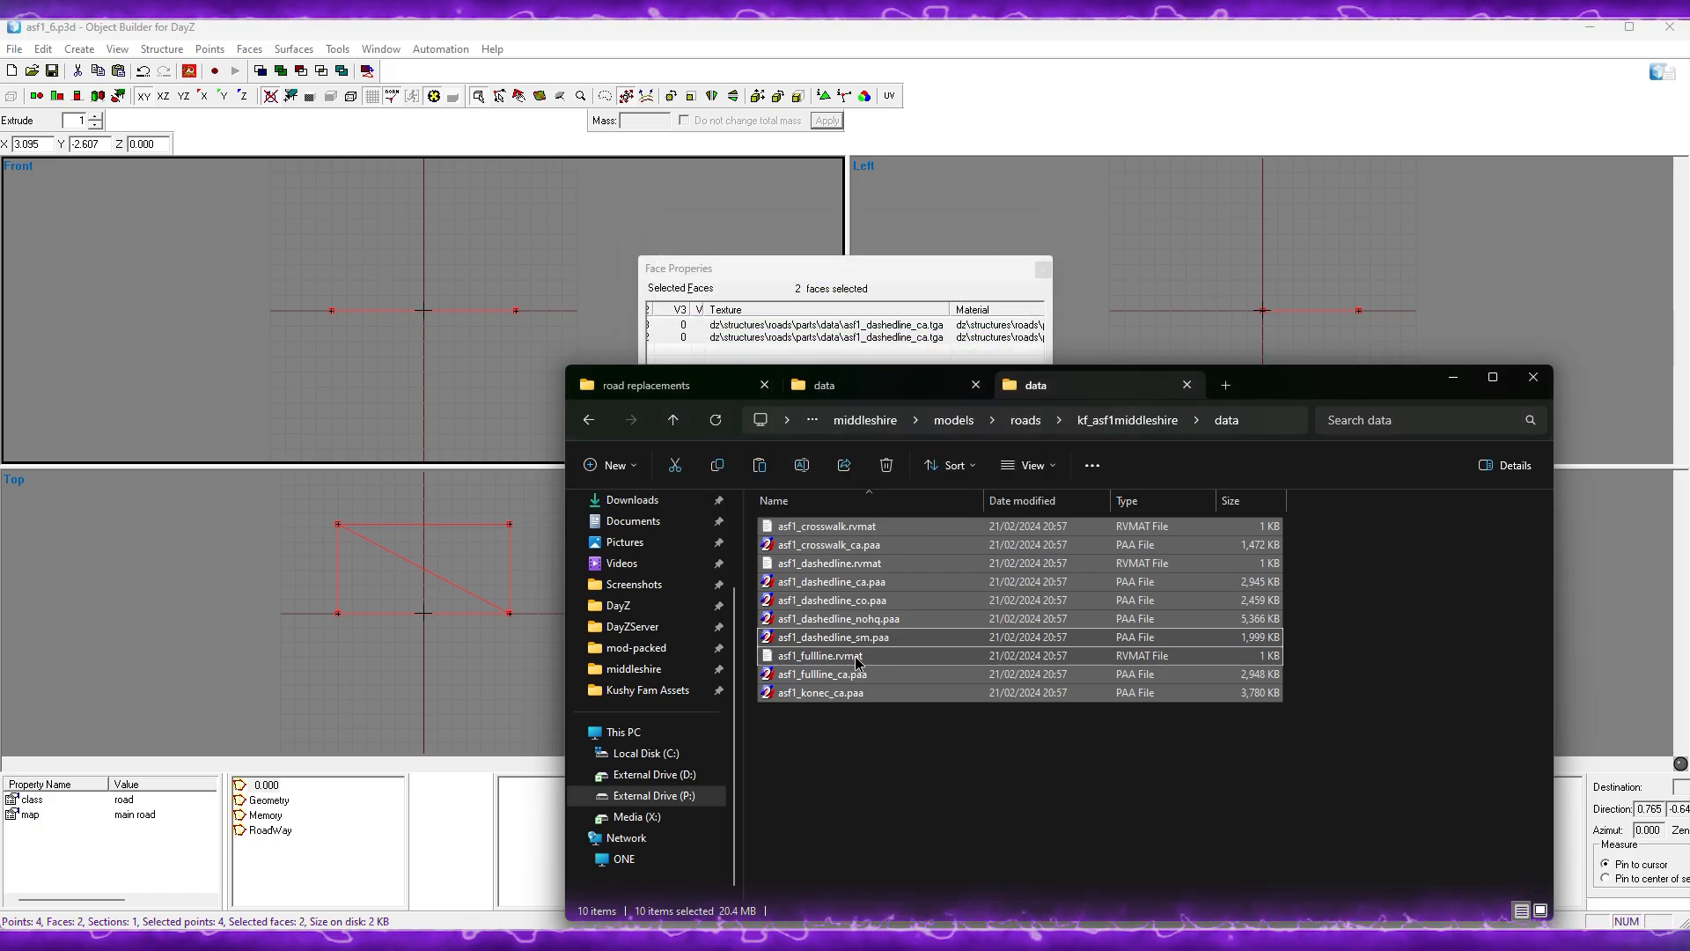
click(896, 755)
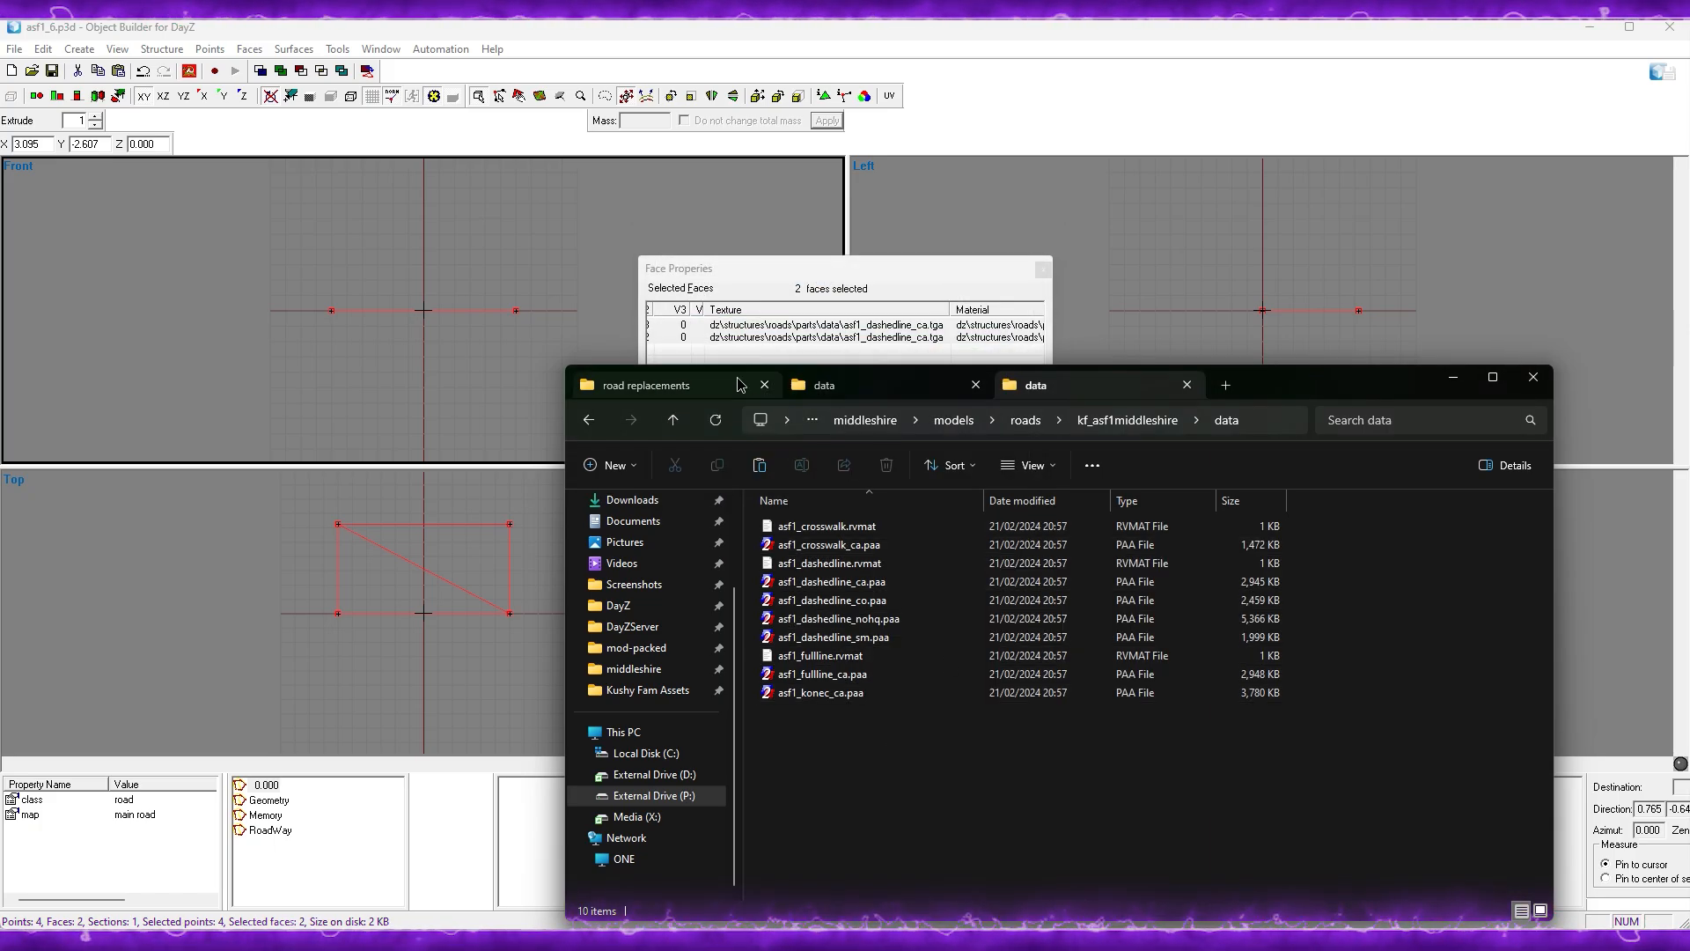
Step: Return to the kf_asf1middleshire folder and place its model list beside the text file listing the exported road's parts for comparison
click(683, 386)
click(847, 385)
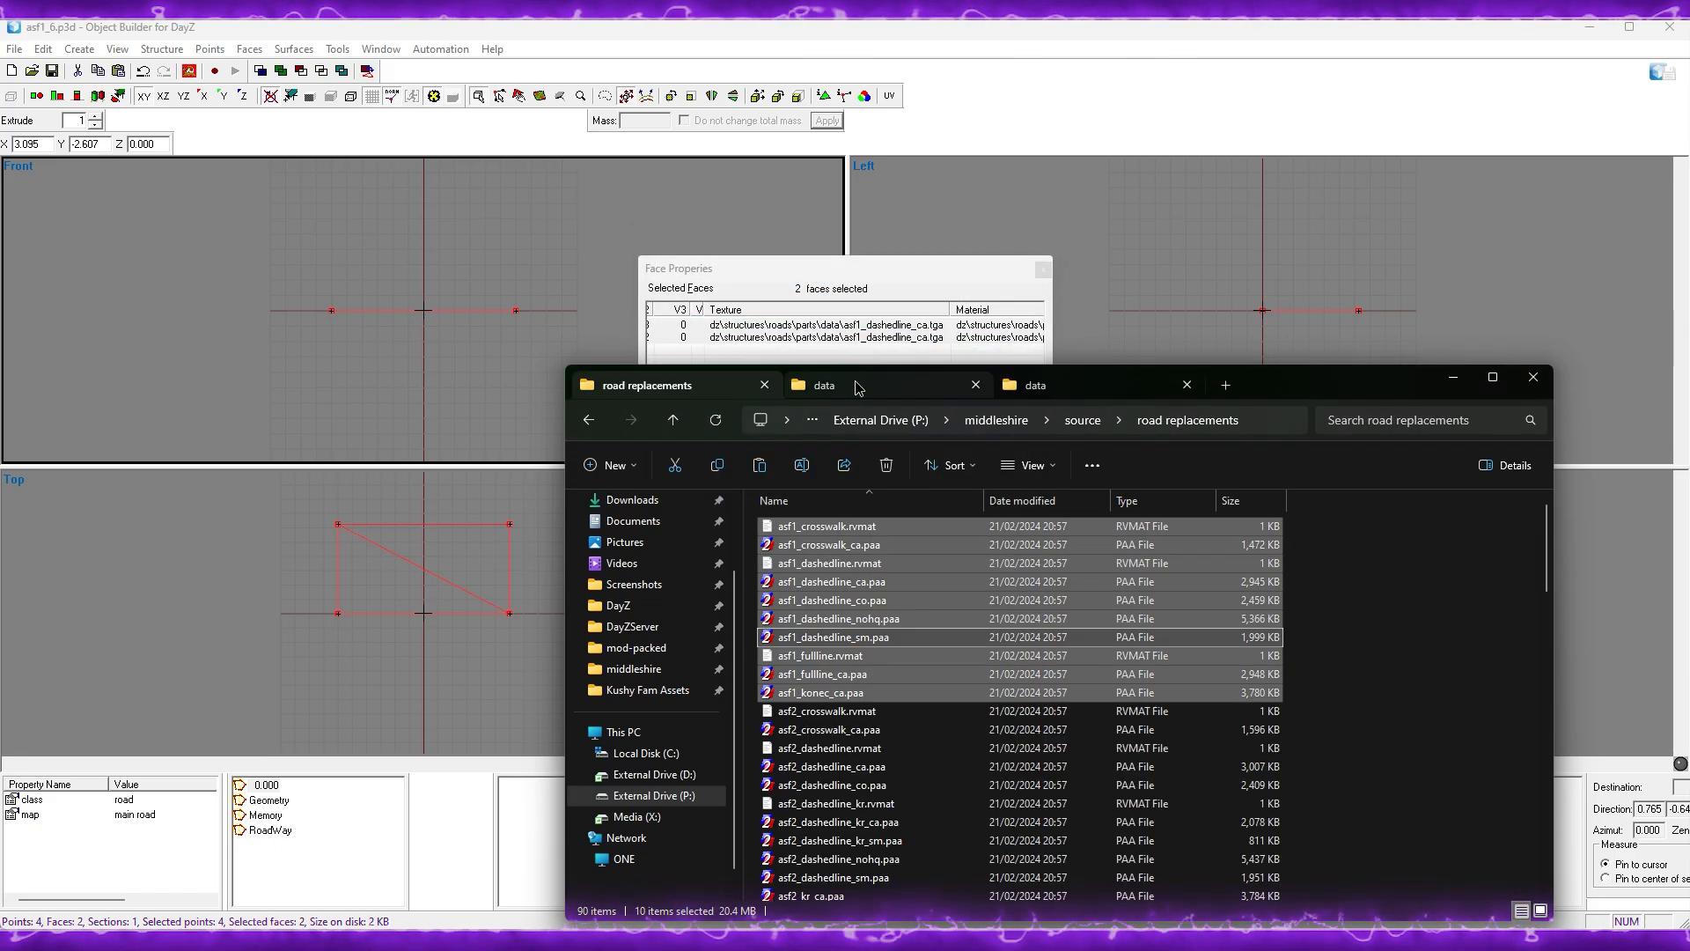
click(1048, 386)
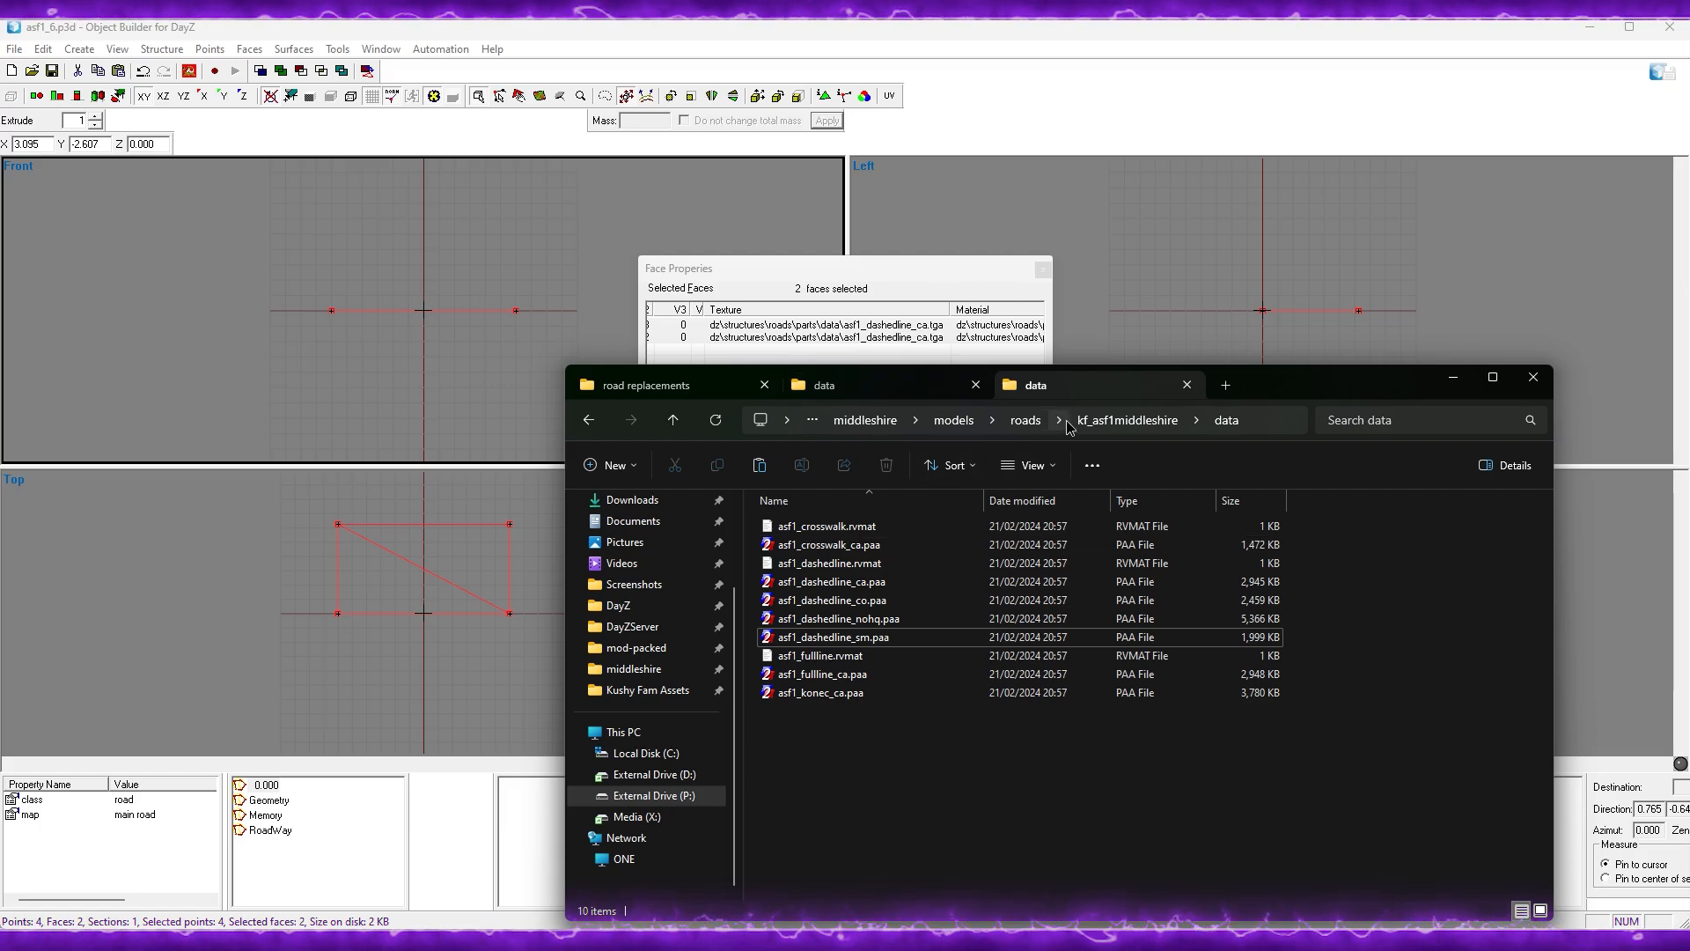
click(1102, 421)
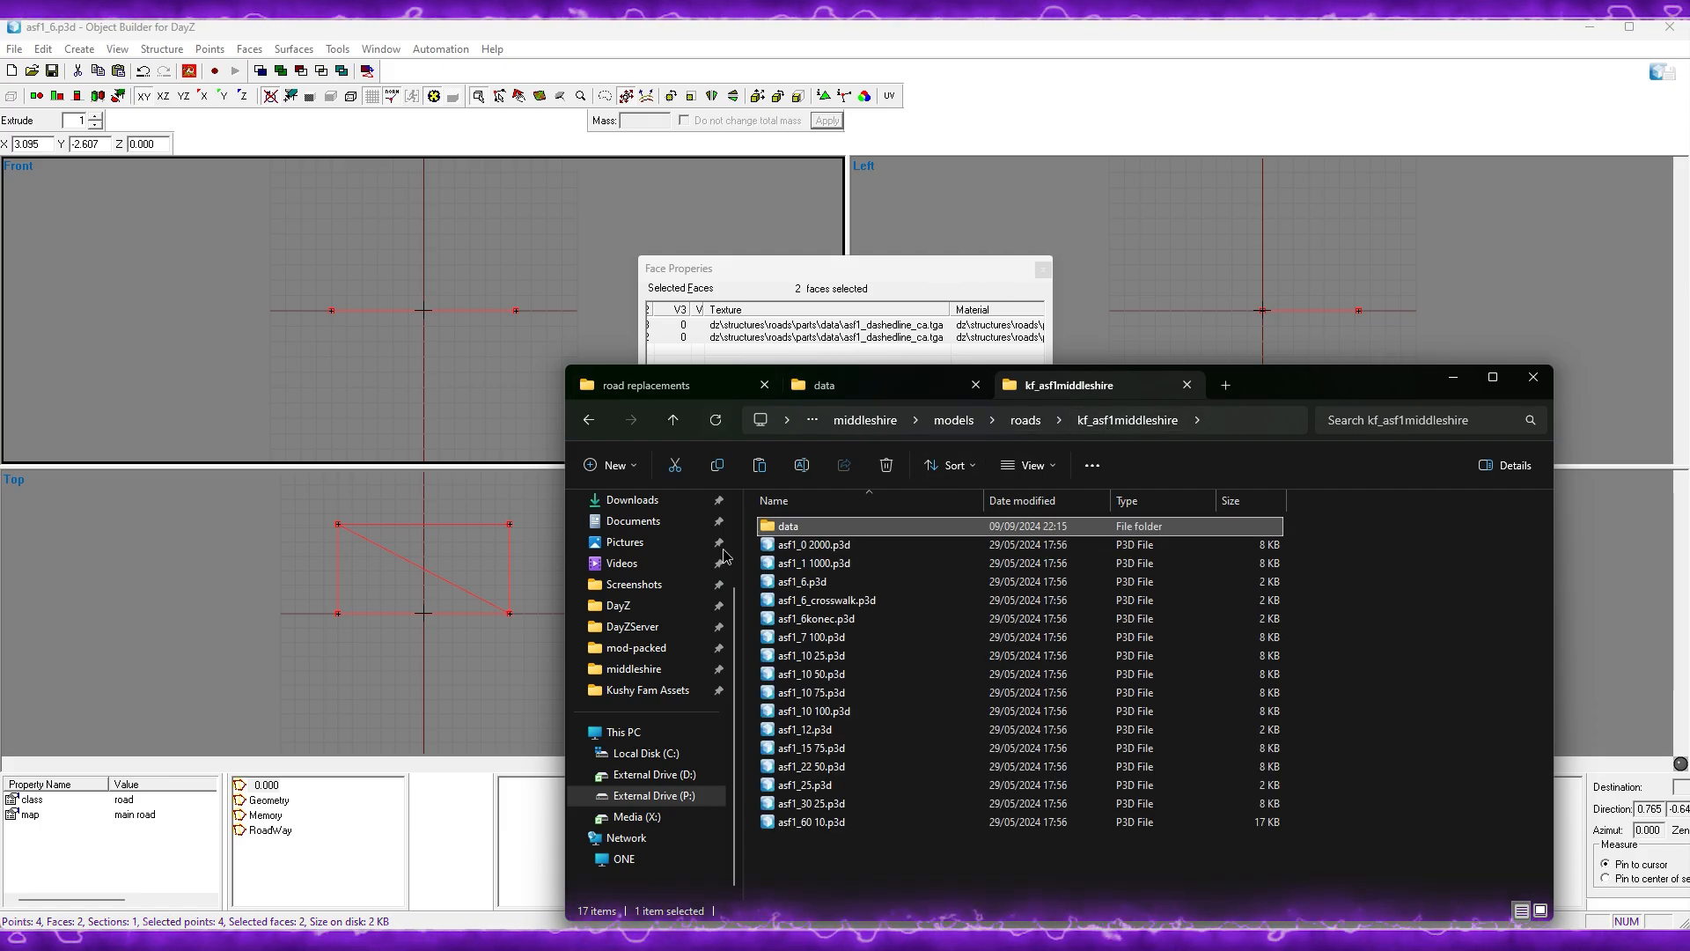
mouse_move(1116, 938)
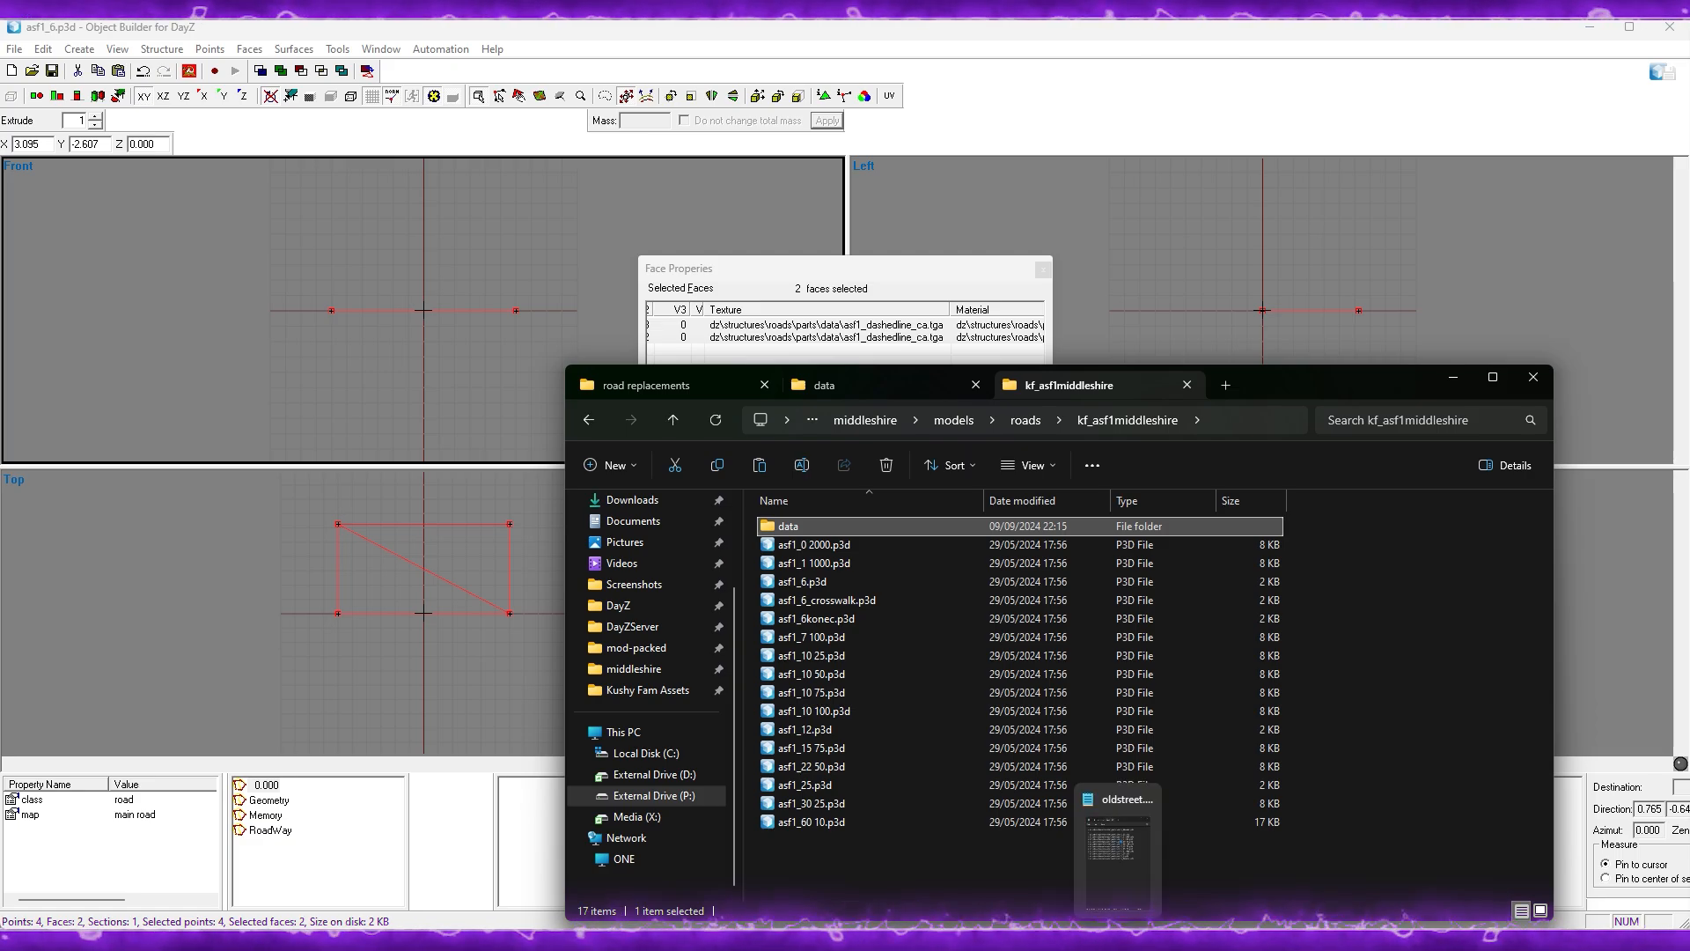
click(1106, 847)
drag(1231, 403, 1323, 340)
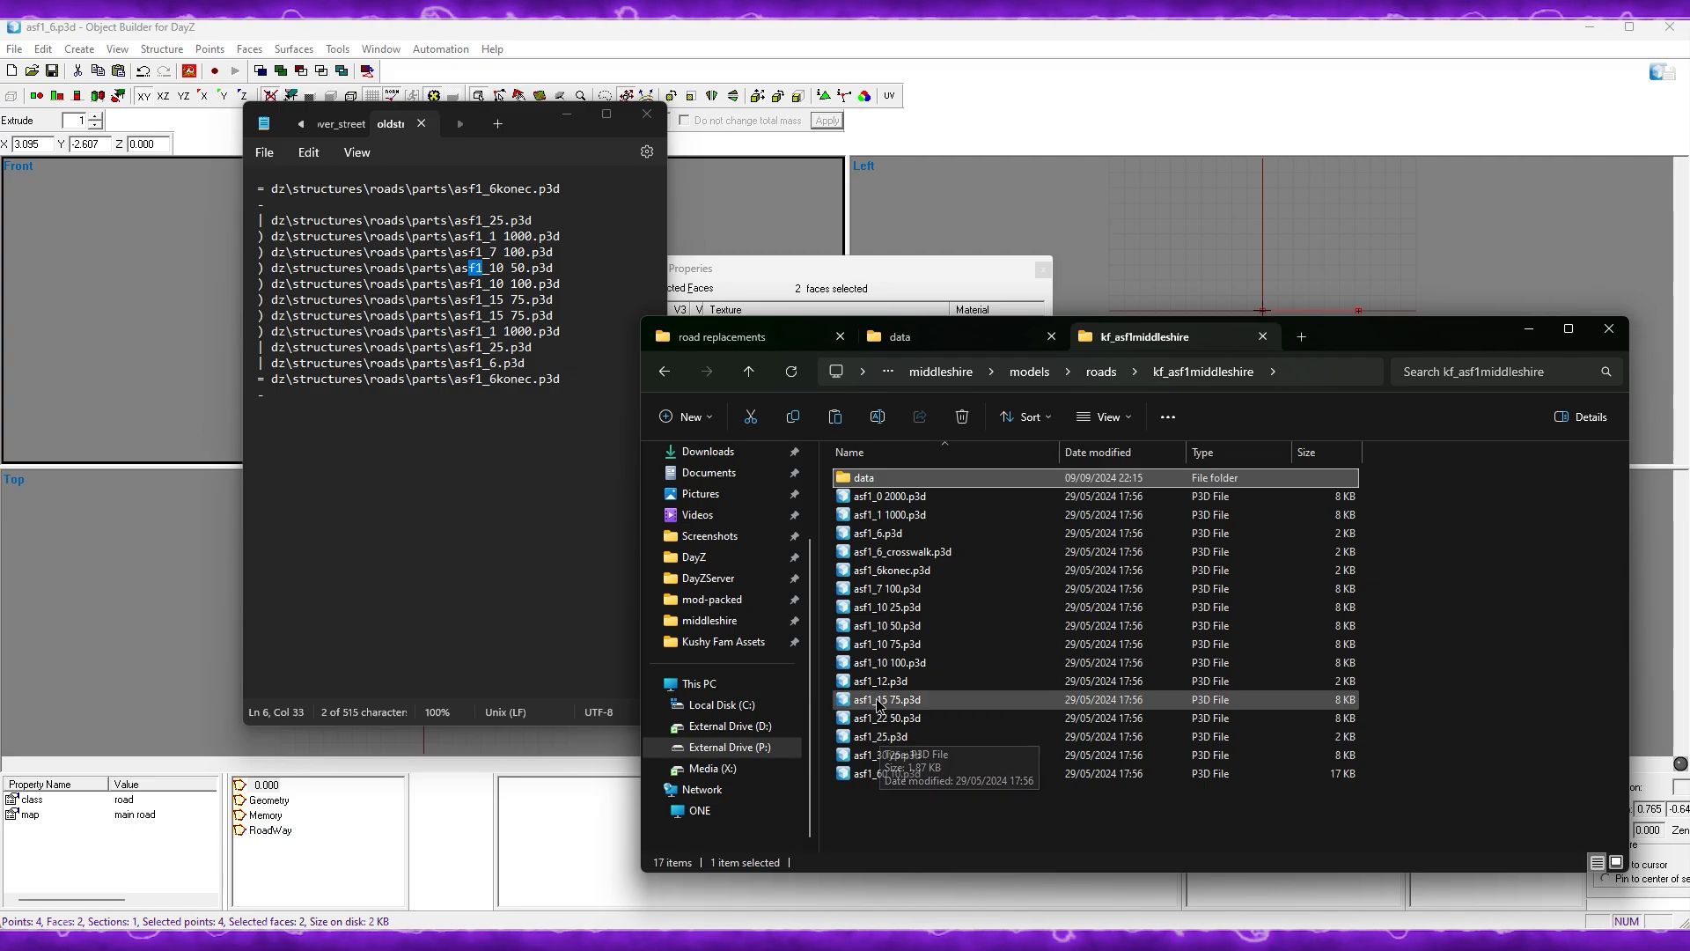
Step: Close asf1_6.p3d, open asf1_25.p3d from kf_asf1middleshire in Object Builder and inspect the texture and material paths of all its faces
click(811, 251)
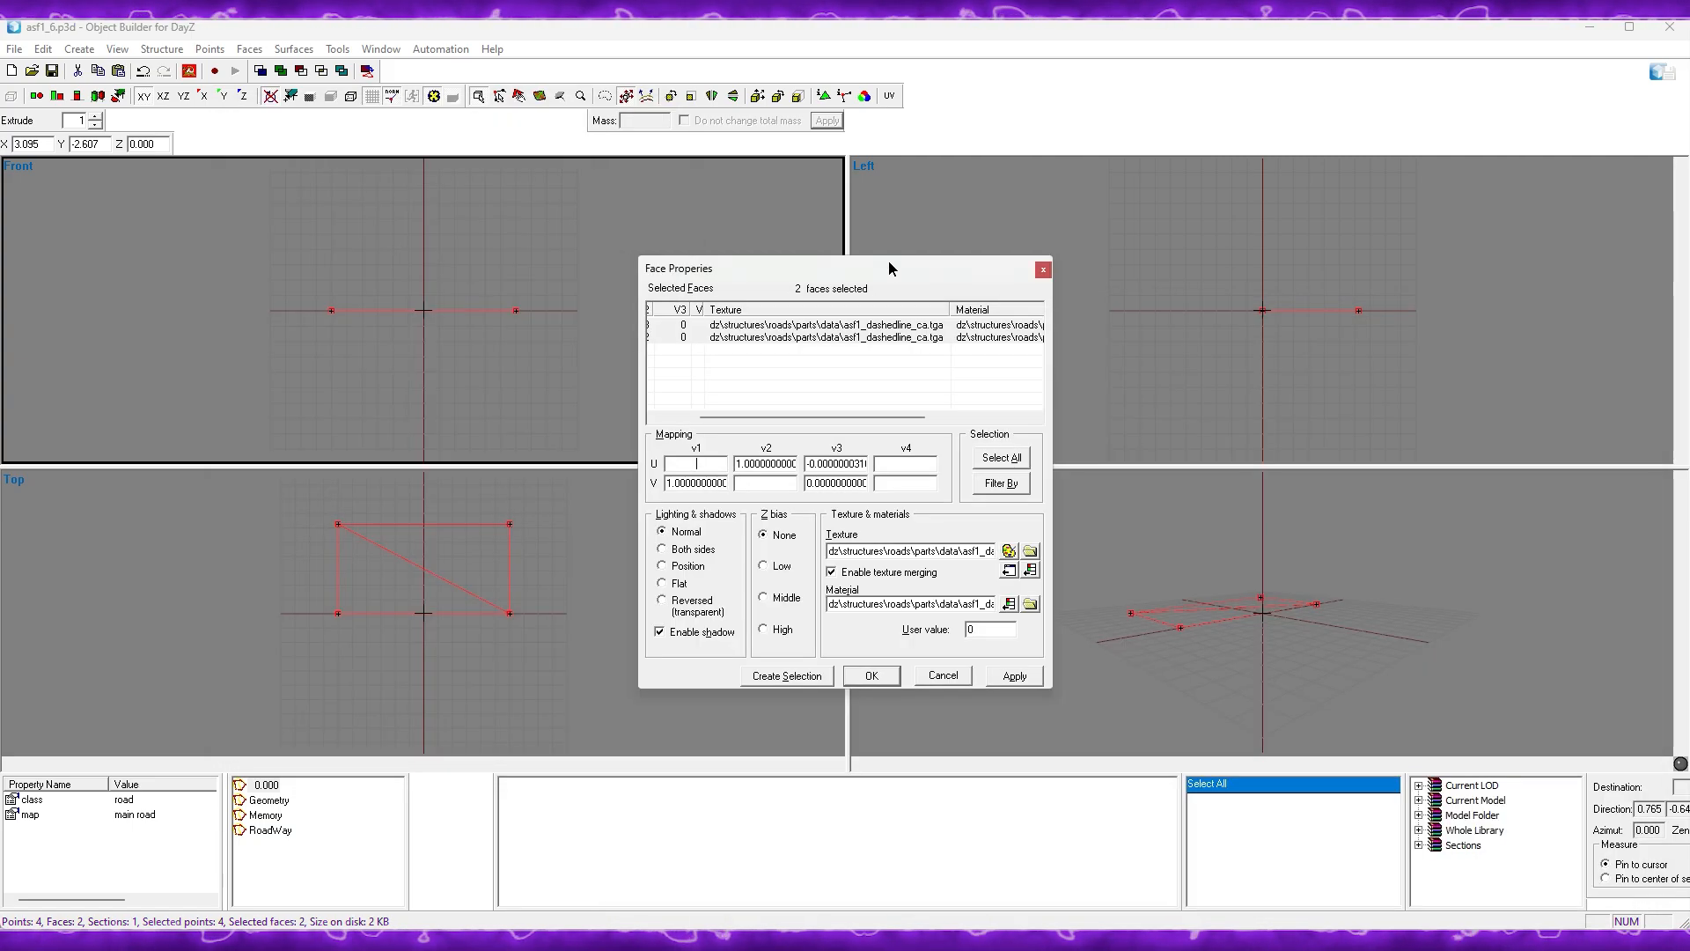
click(1043, 269)
click(1672, 27)
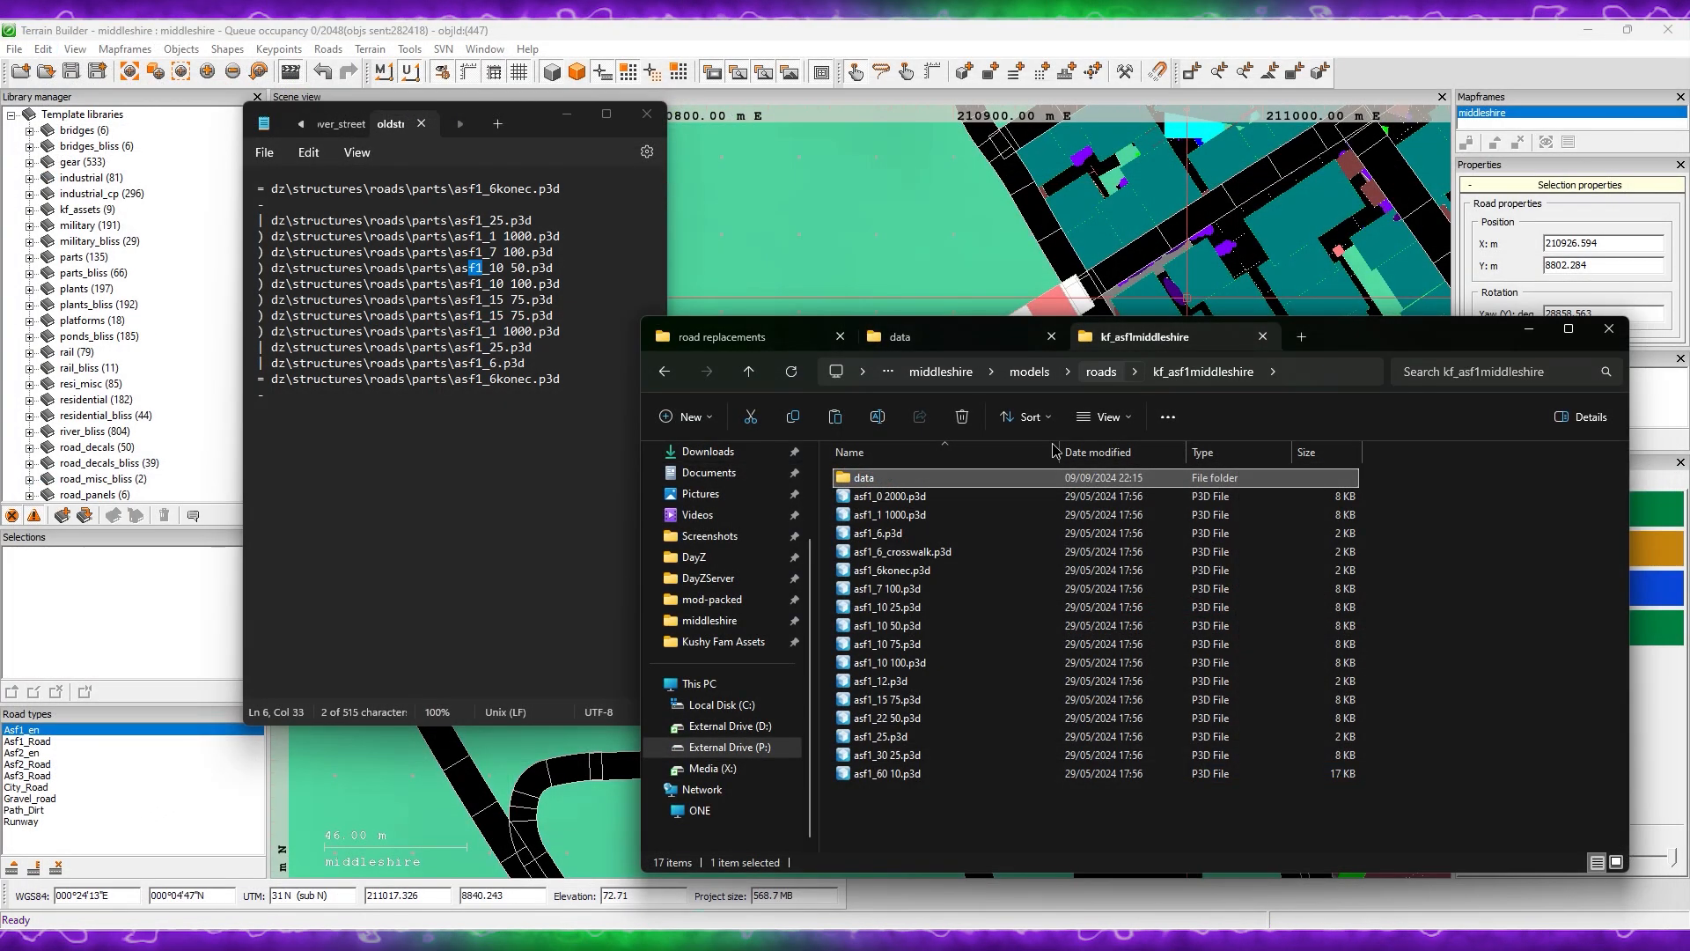
double_click(885, 736)
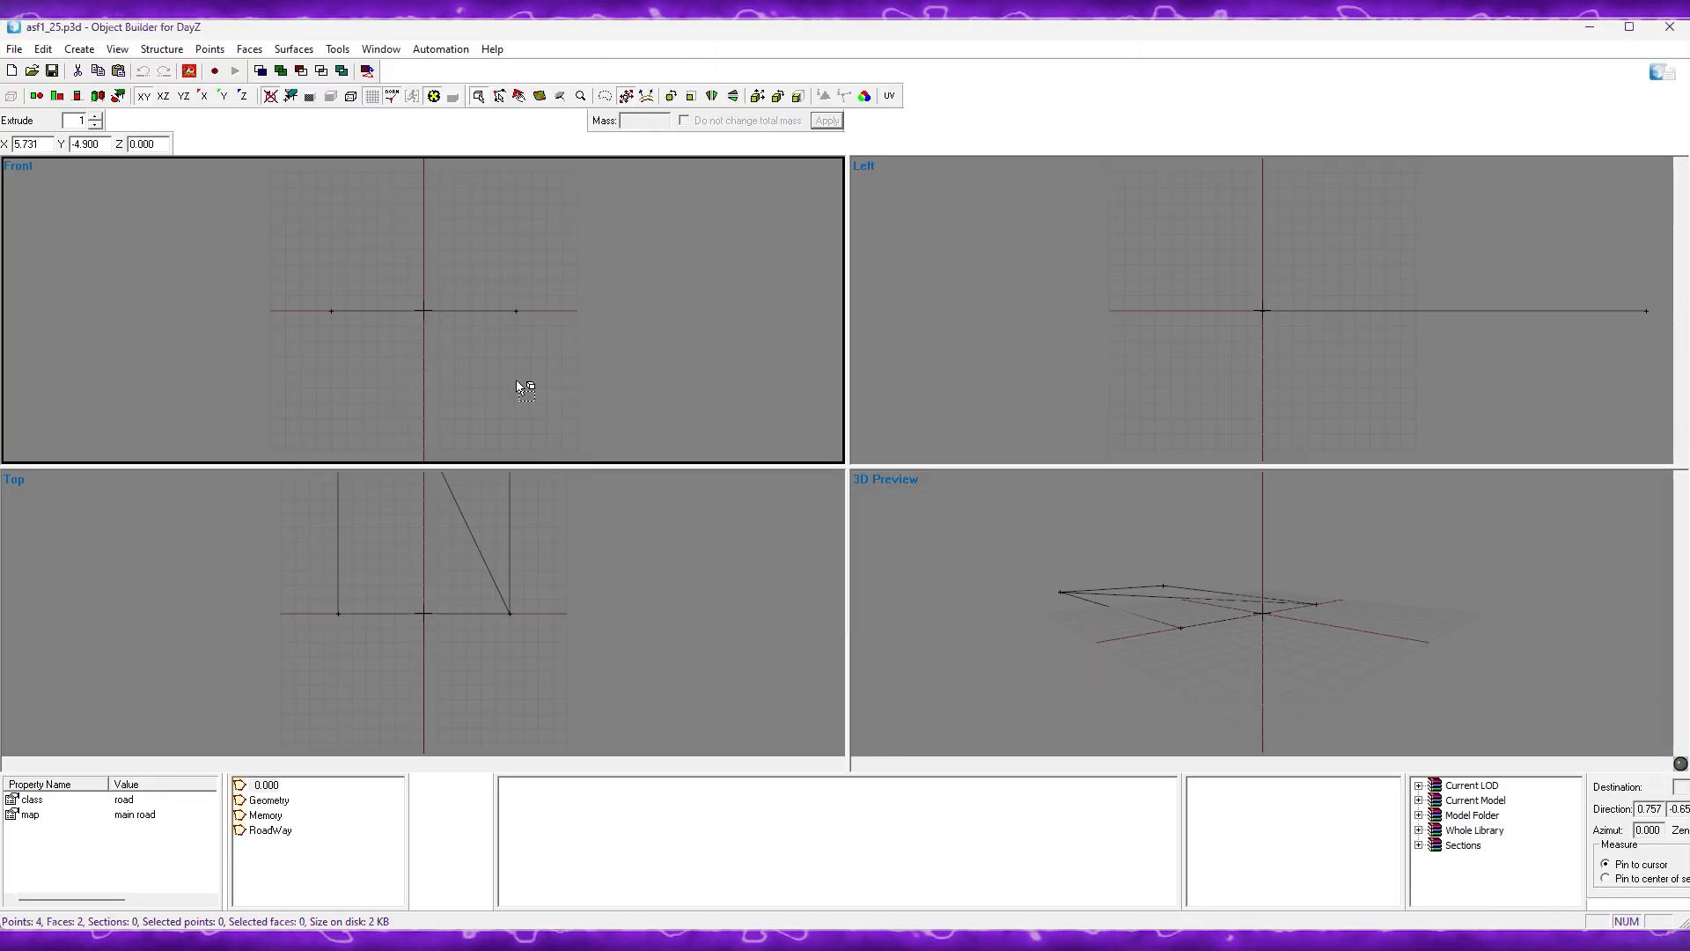
key(ctrl+a)
key(e)
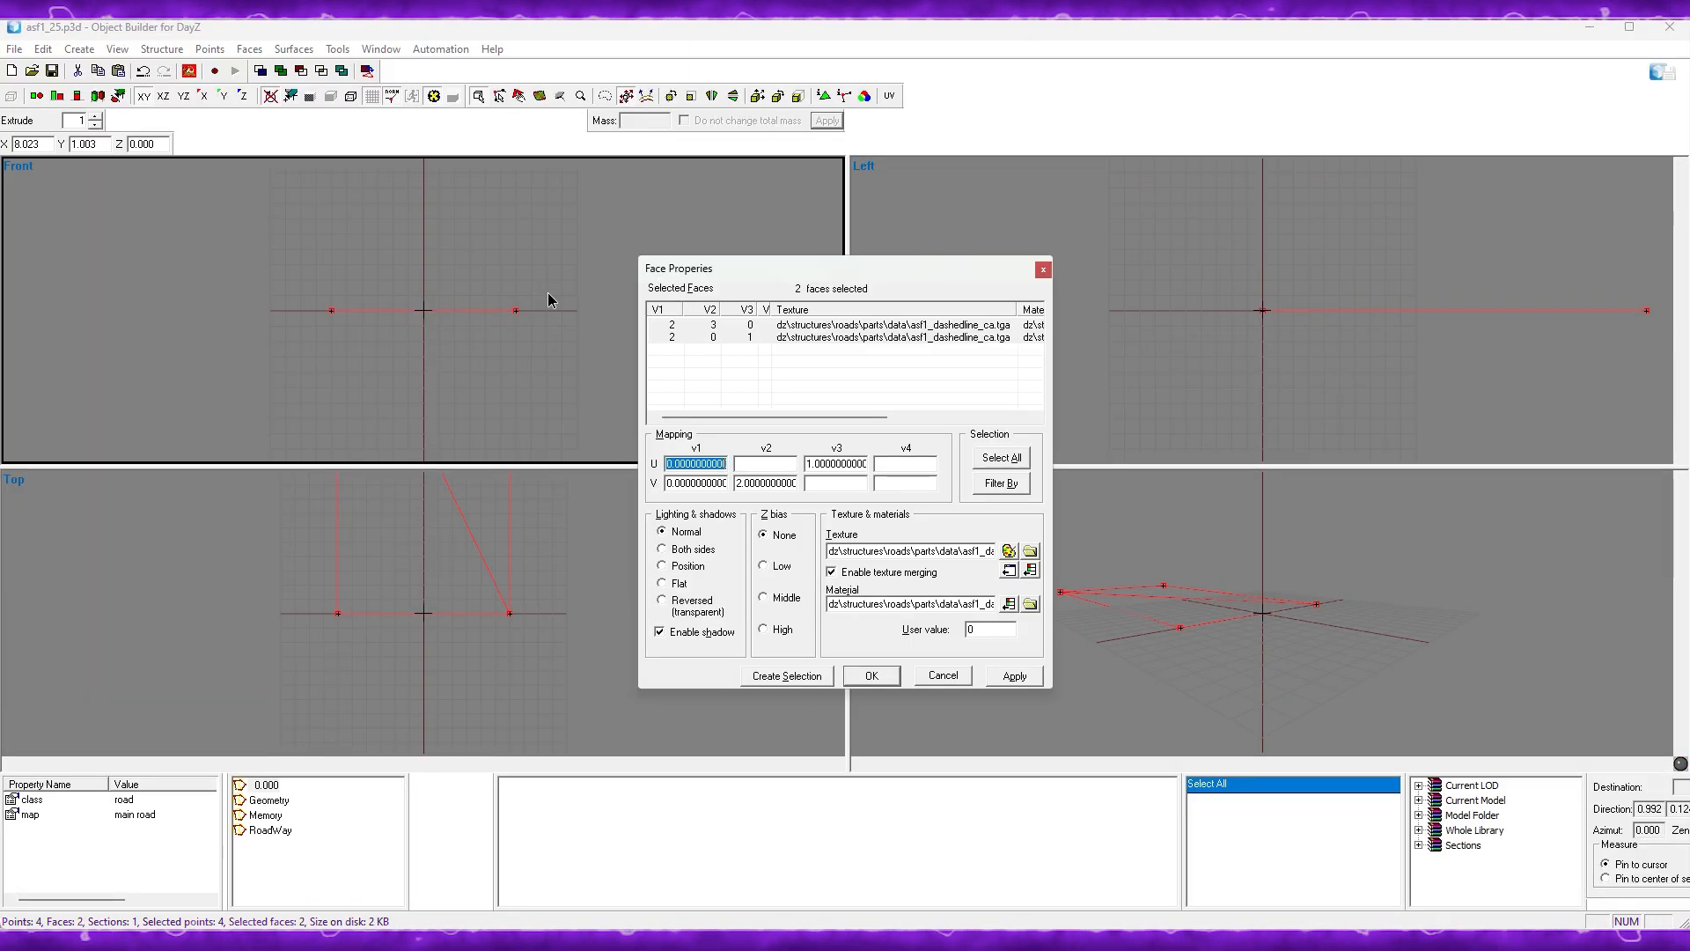
drag(862, 415, 962, 416)
Step: Switch to File Explorer, keep only the kf_asf1middleshire data folder open beside road replacements, and position it below the face material paths
key(alt+Tab)
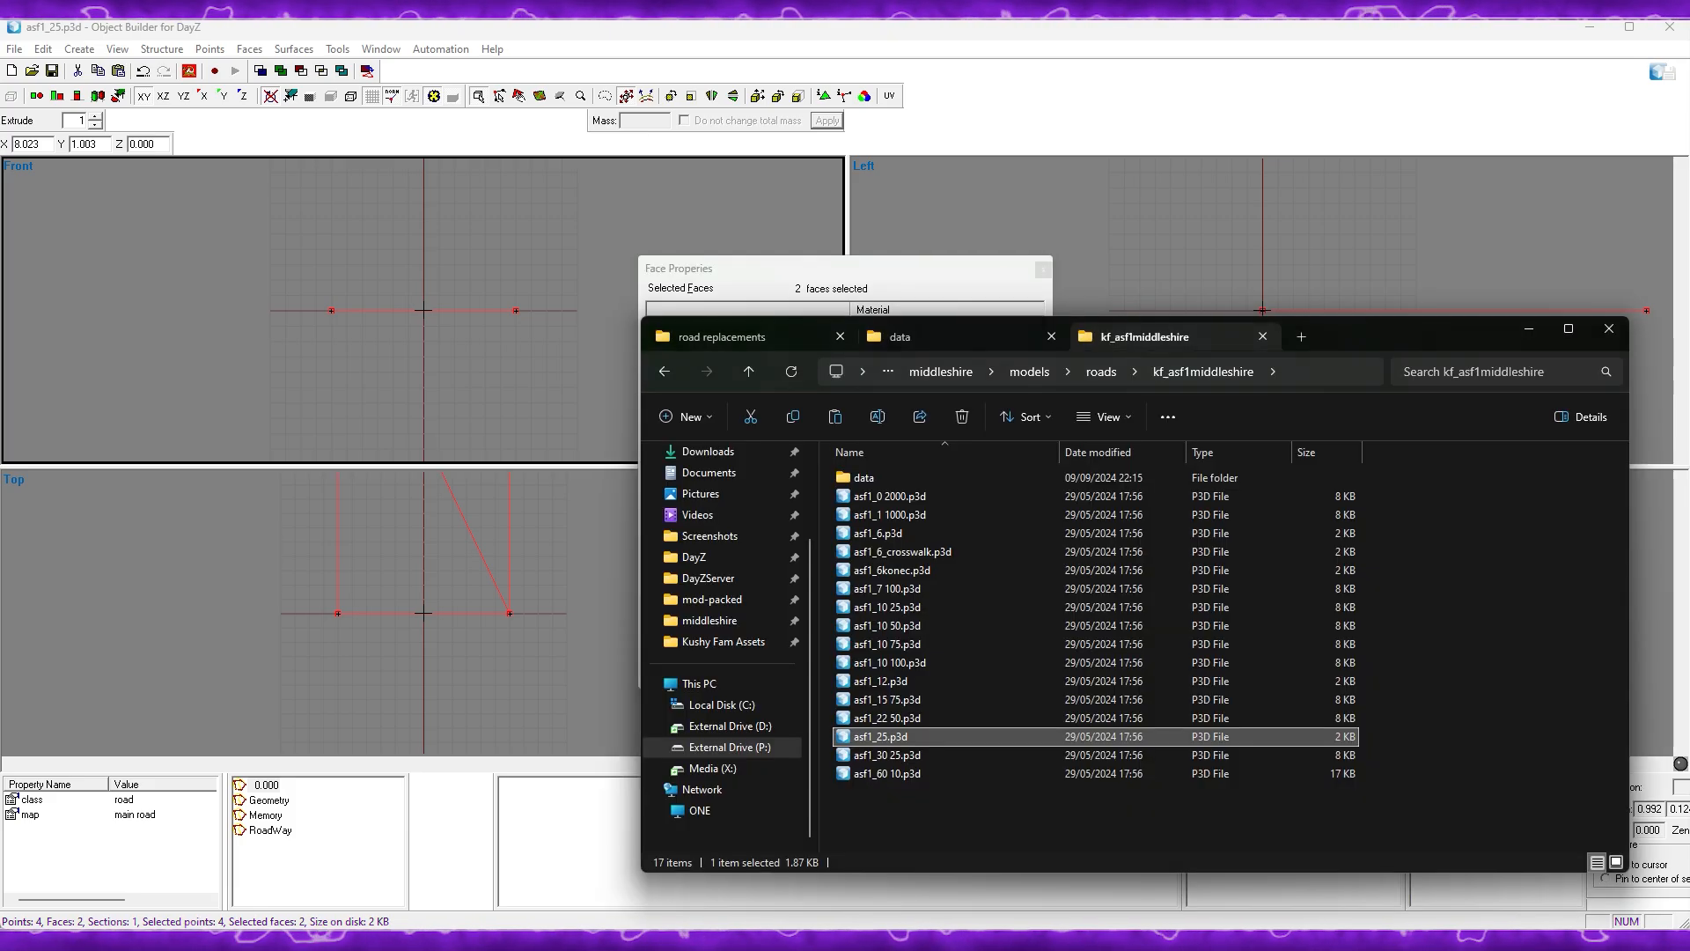
double_click(880, 479)
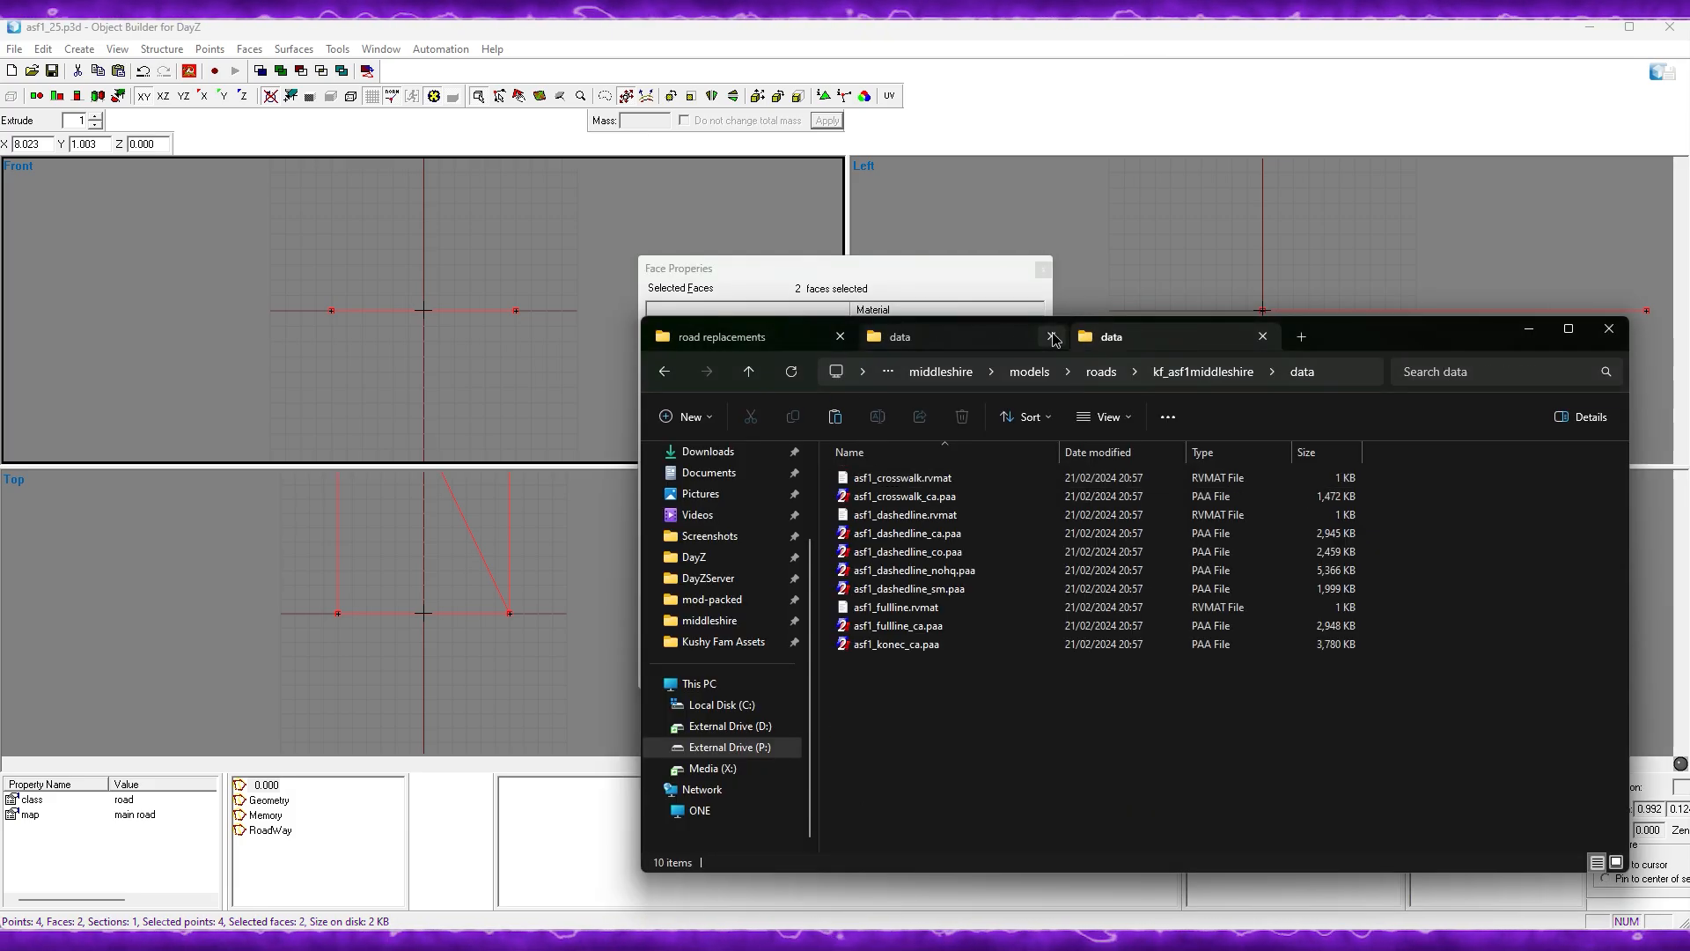
click(1053, 336)
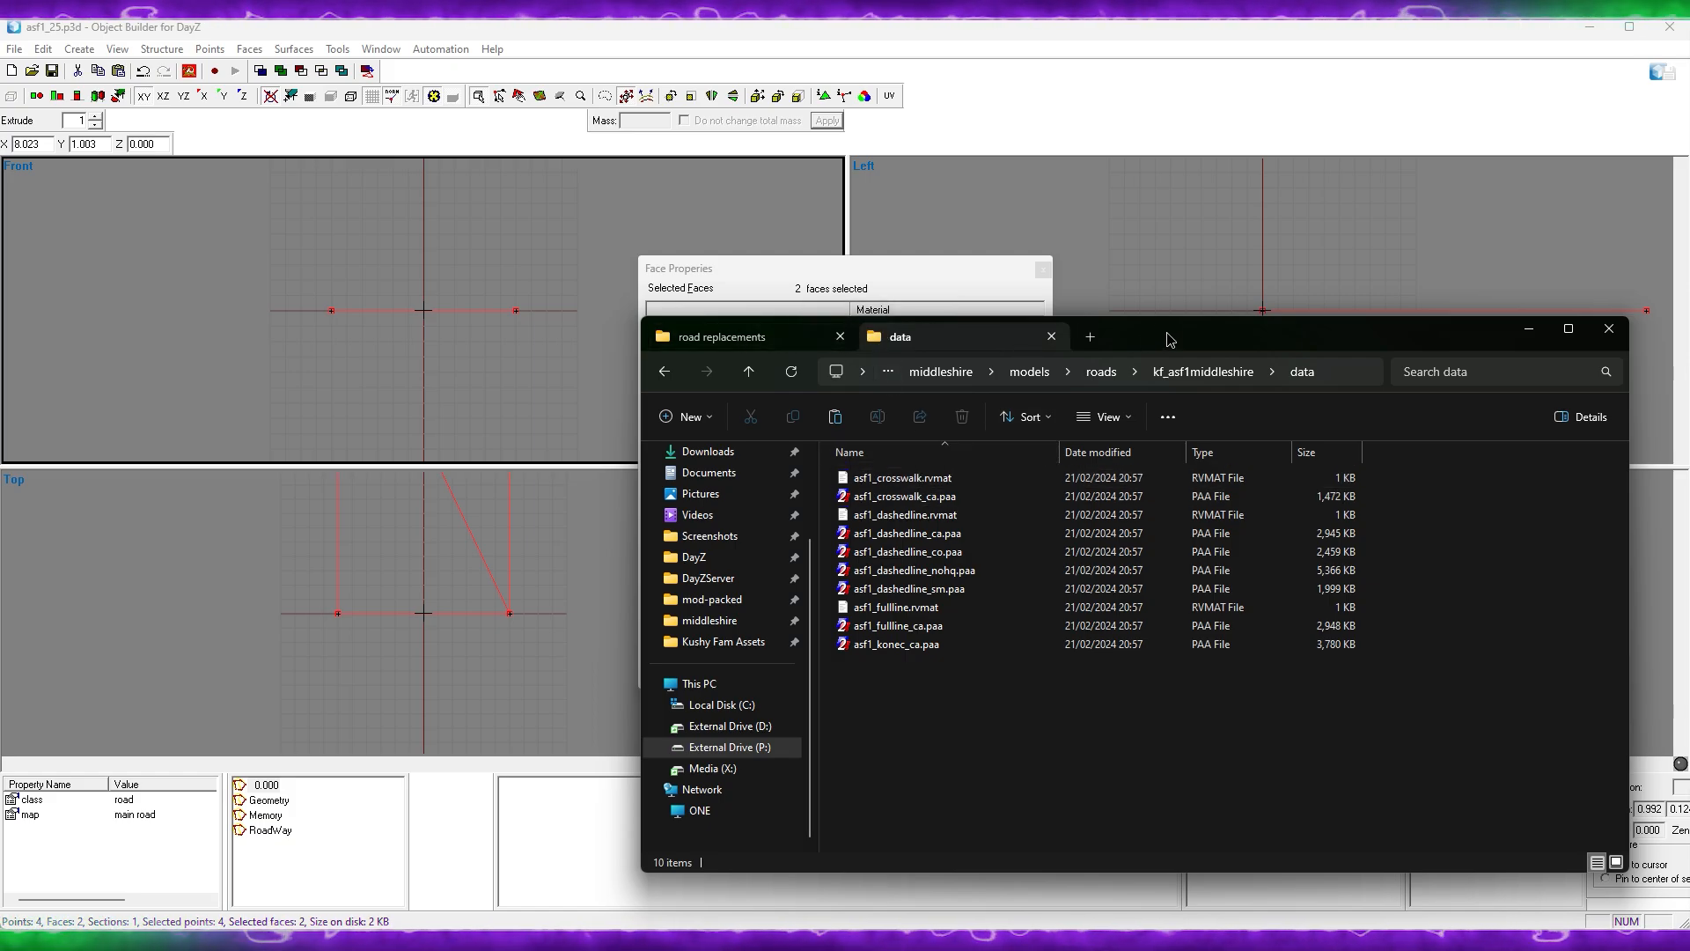
drag(1169, 340, 1154, 384)
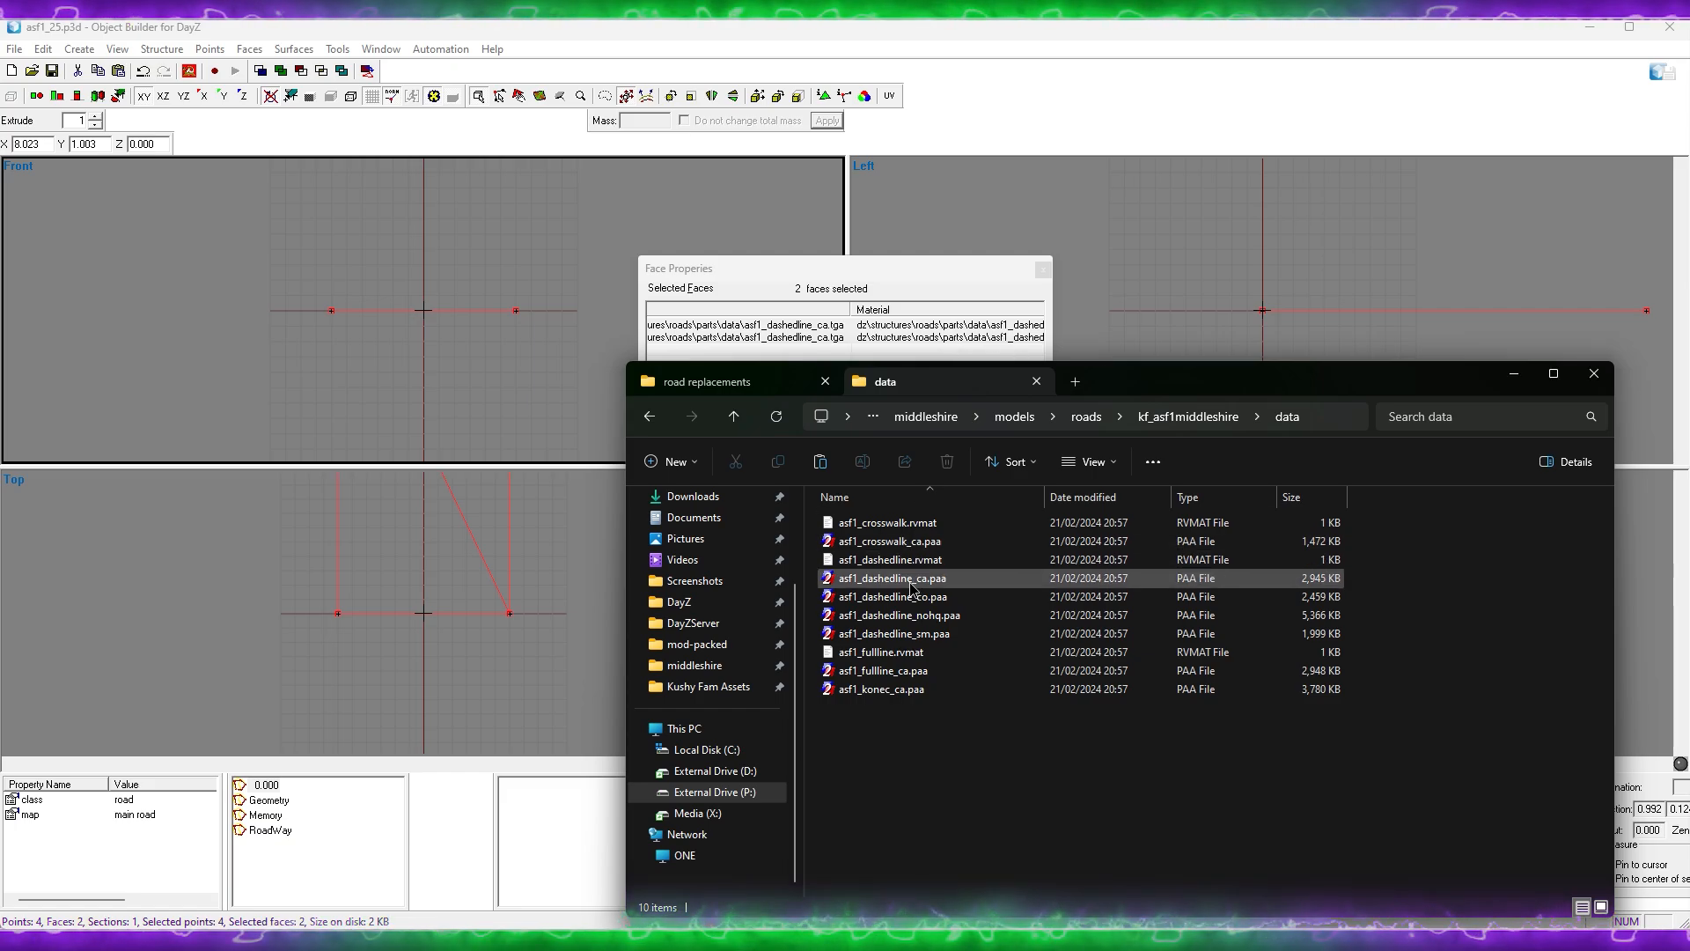
drag(918, 276, 904, 272)
drag(864, 413, 894, 414)
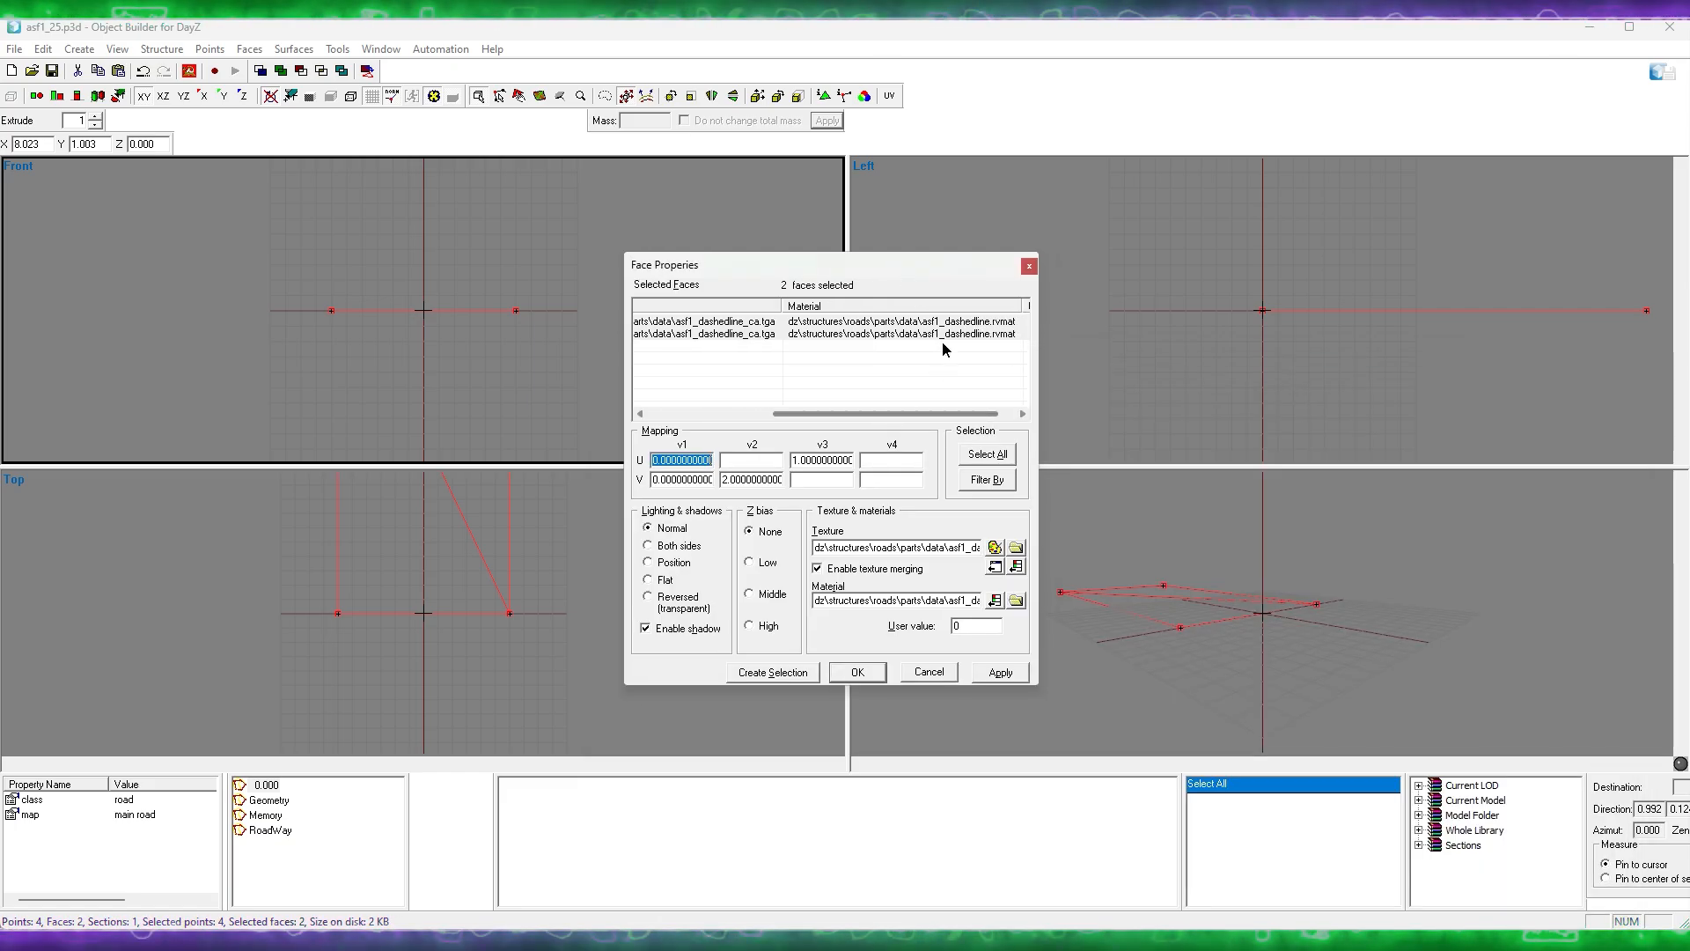
key(alt+Tab)
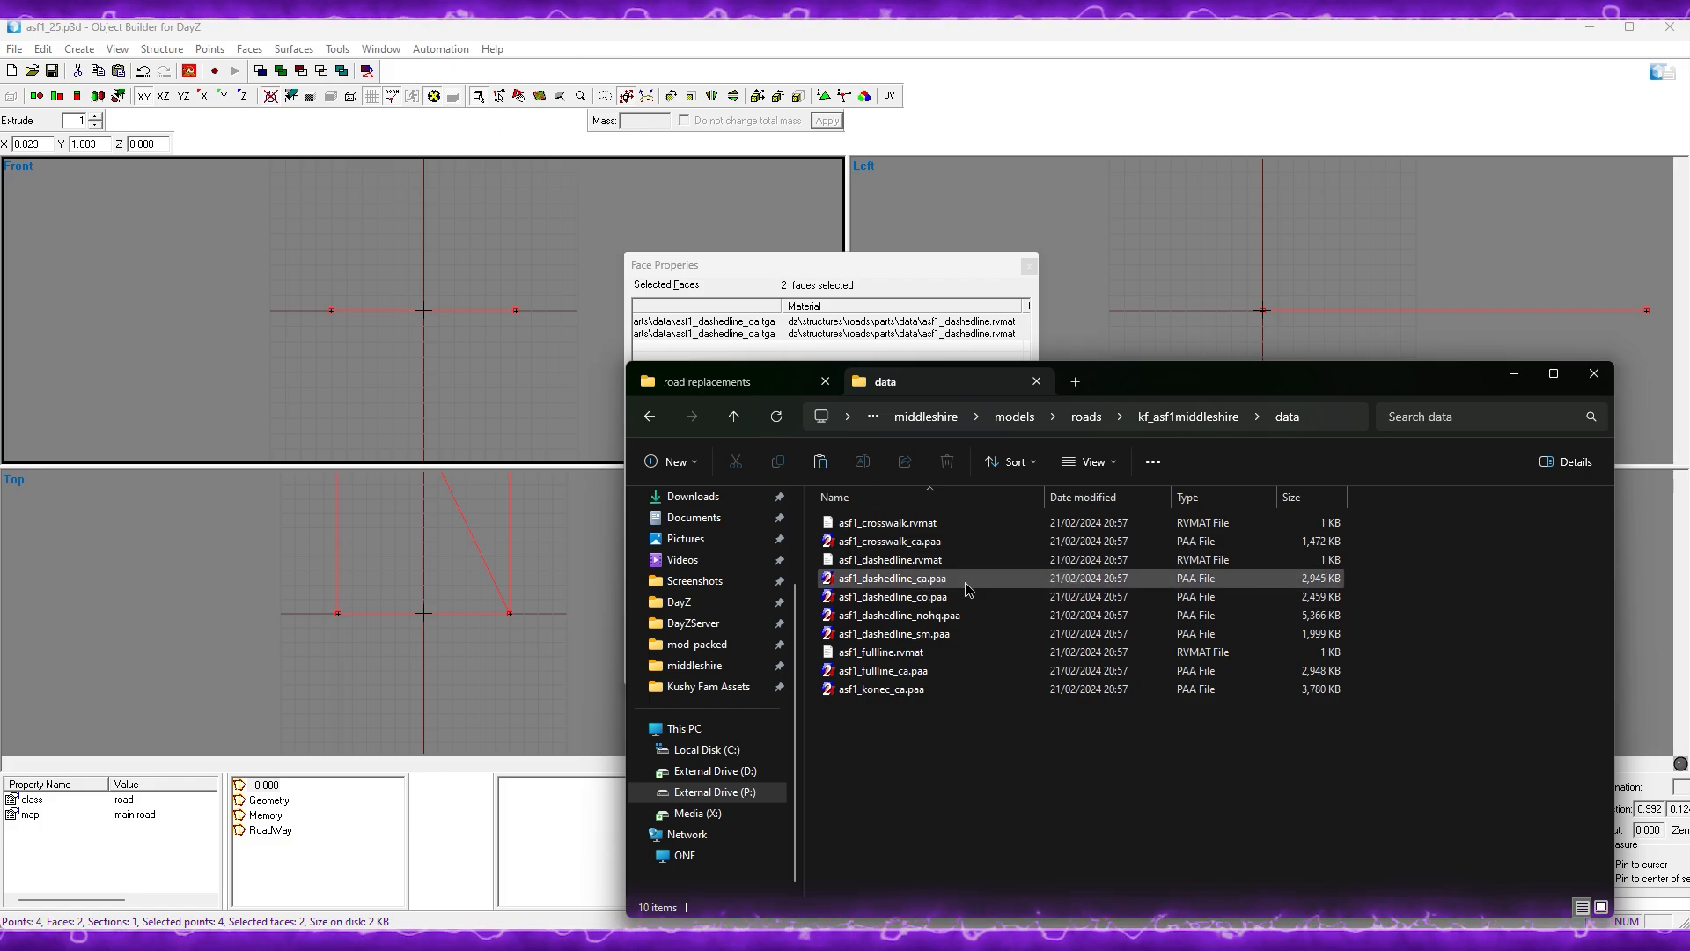
Step: Open asf1_dashedline_ca.paa in Texture Viewer and save it as asf1_dashedline_ca.png in the same data folder
double_click(893, 578)
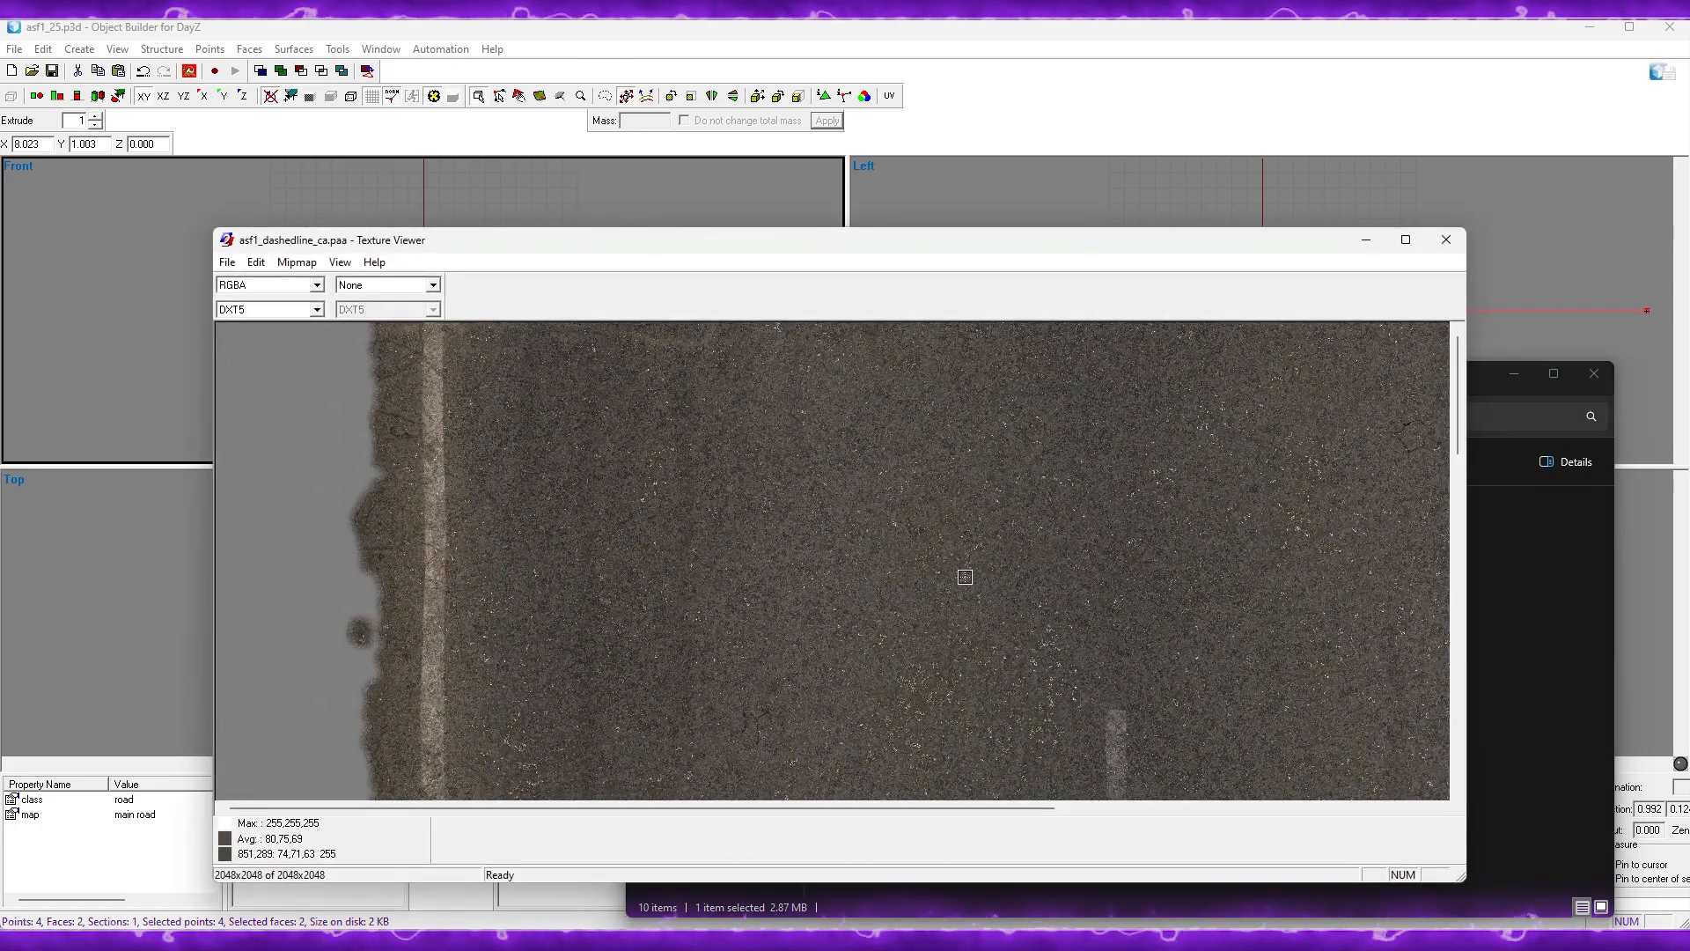
scroll(536, 574, down, 1)
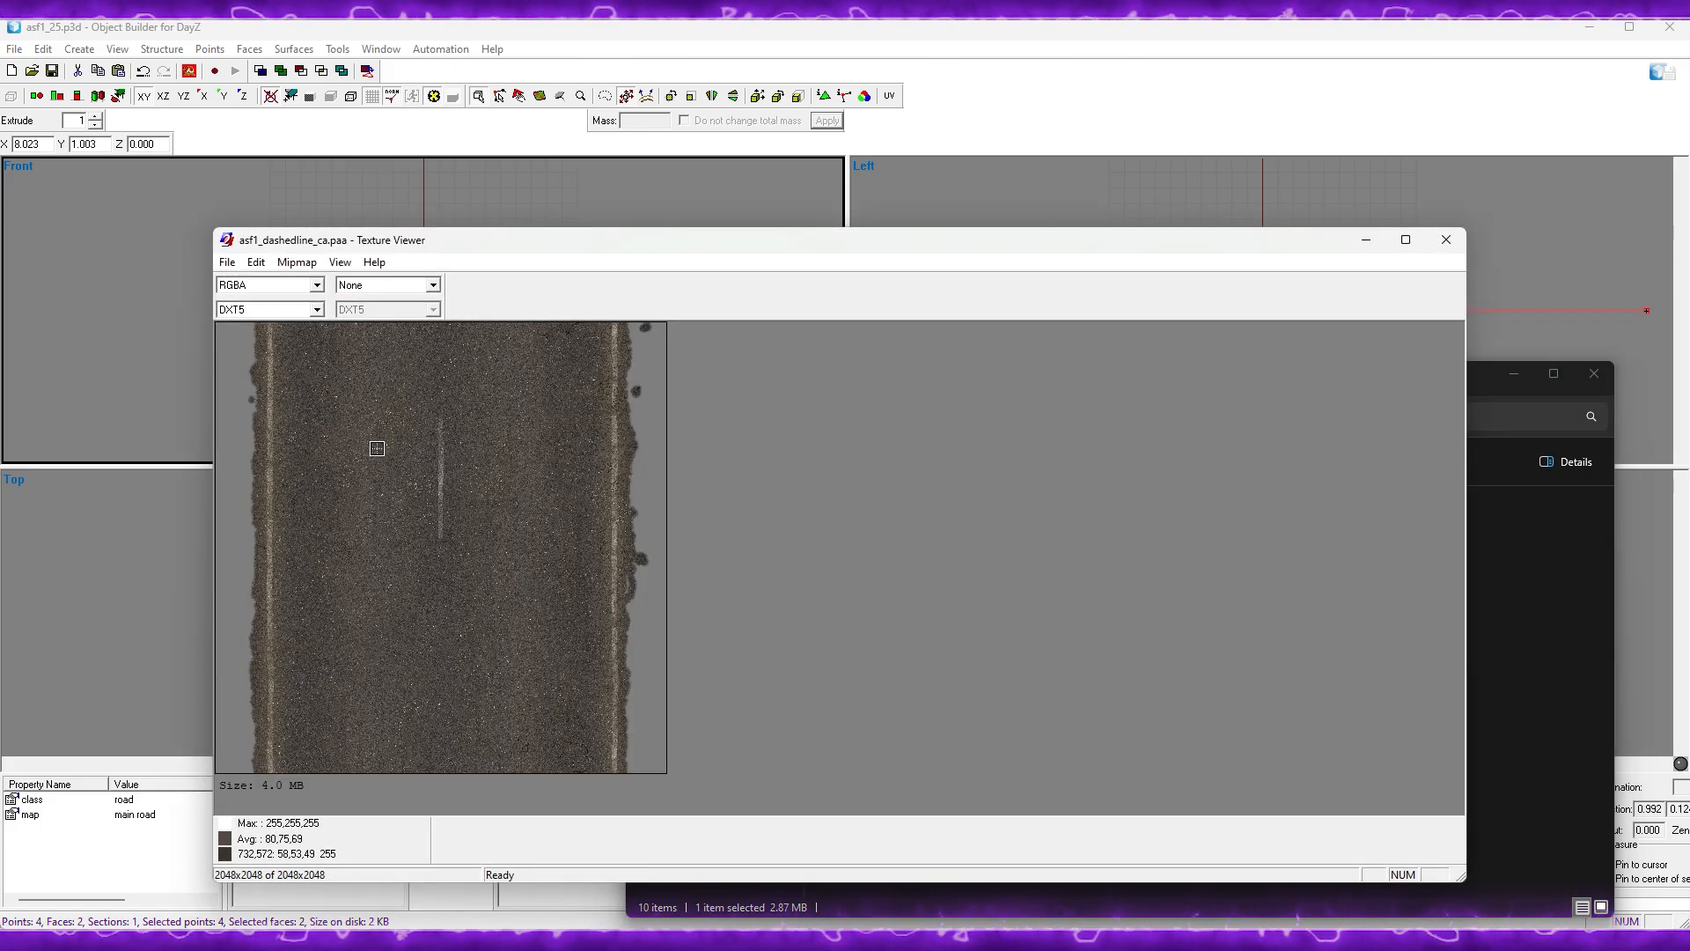
click(228, 264)
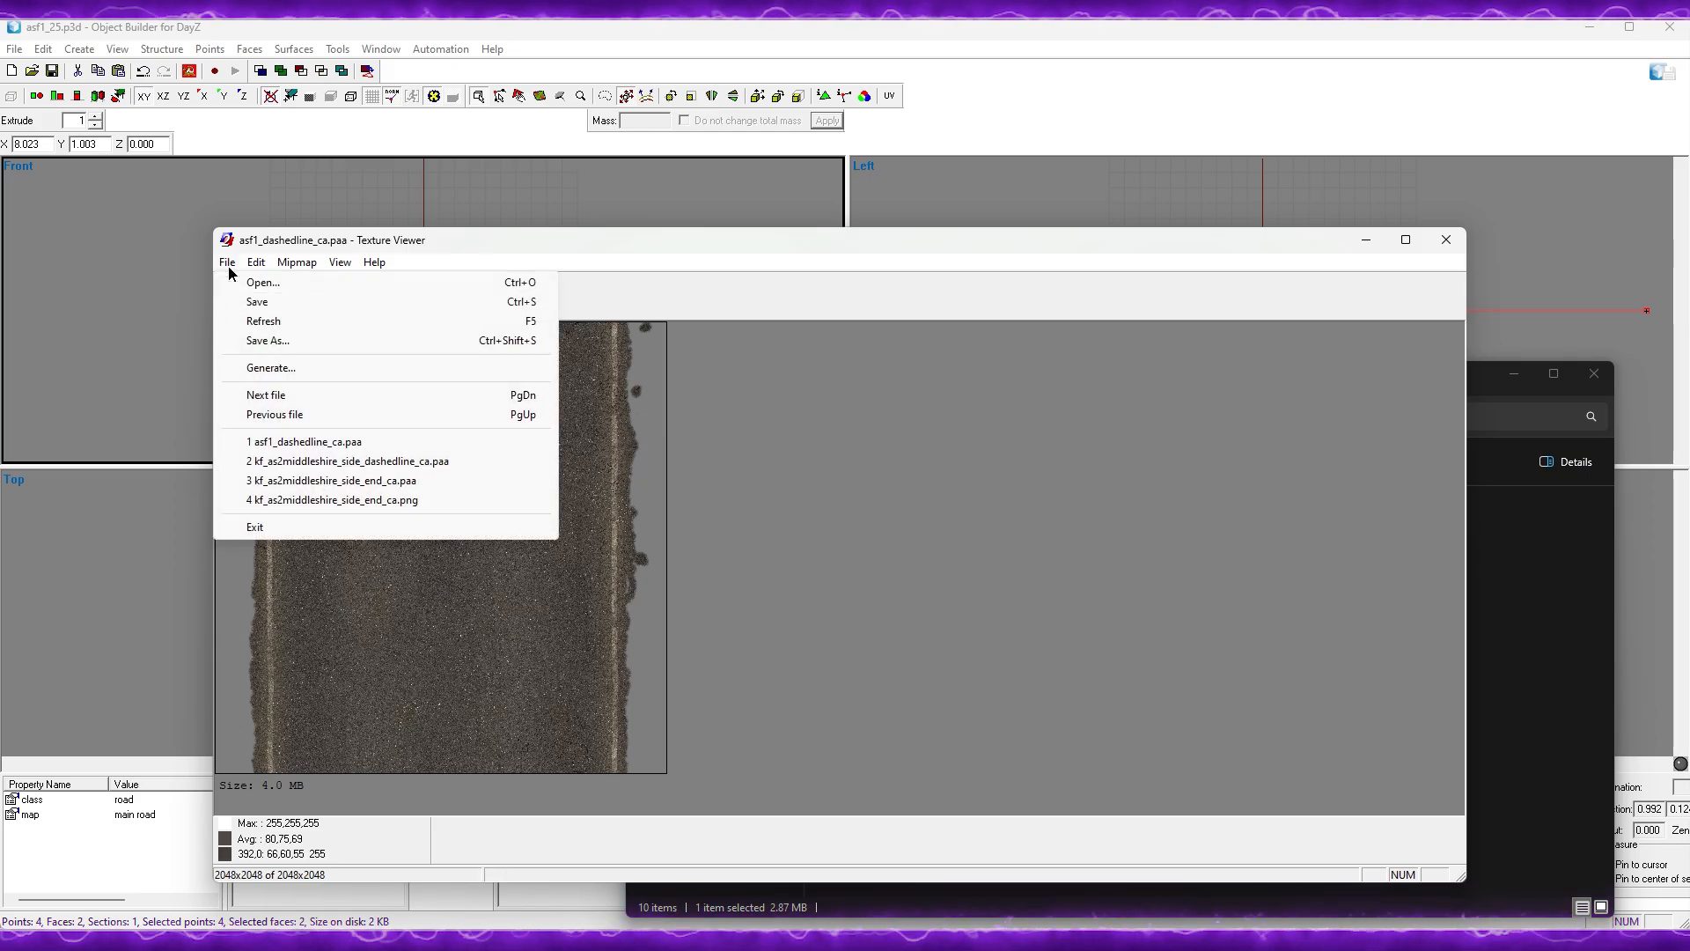
click(269, 342)
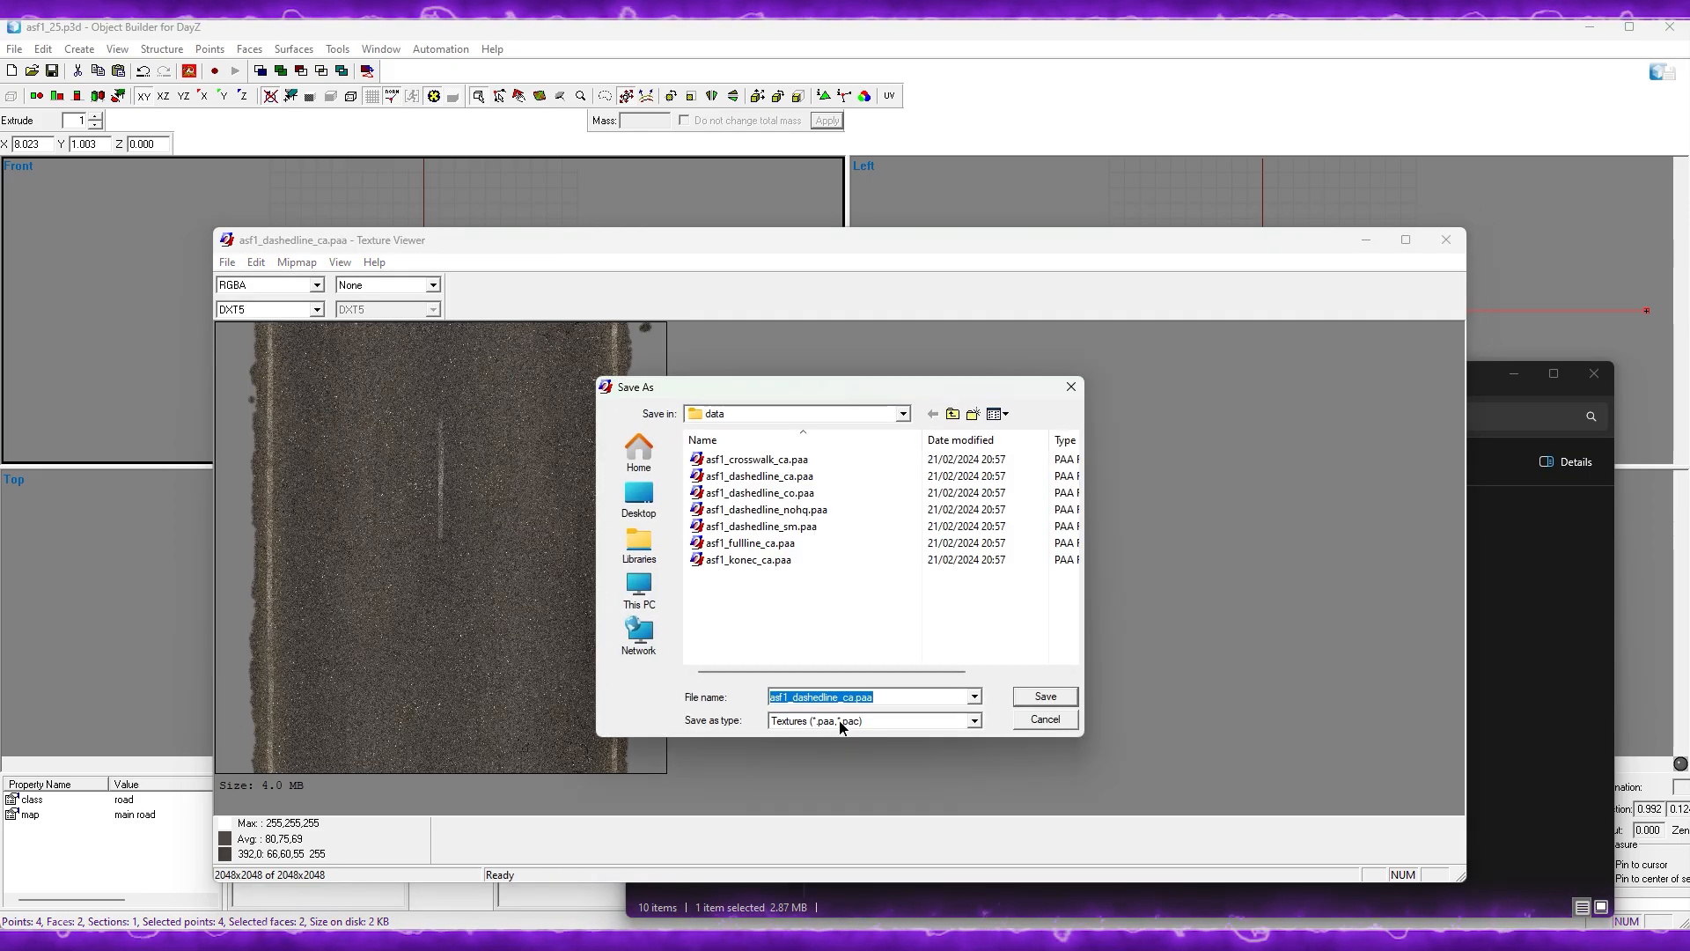
click(841, 723)
click(836, 748)
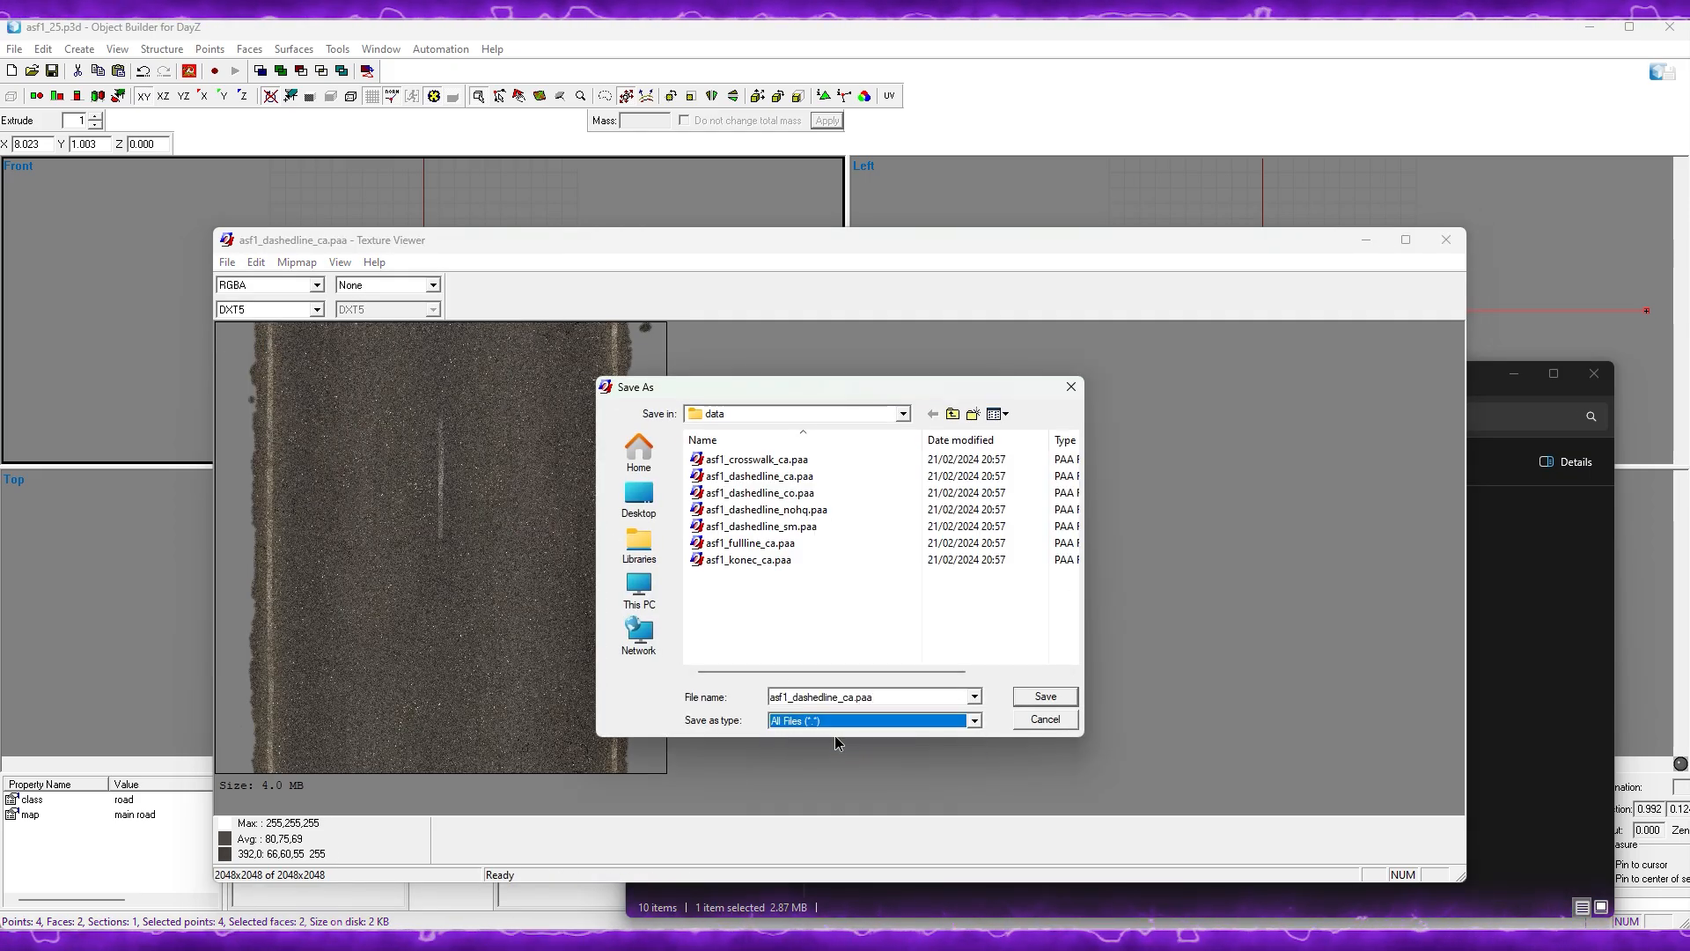
double_click(858, 696)
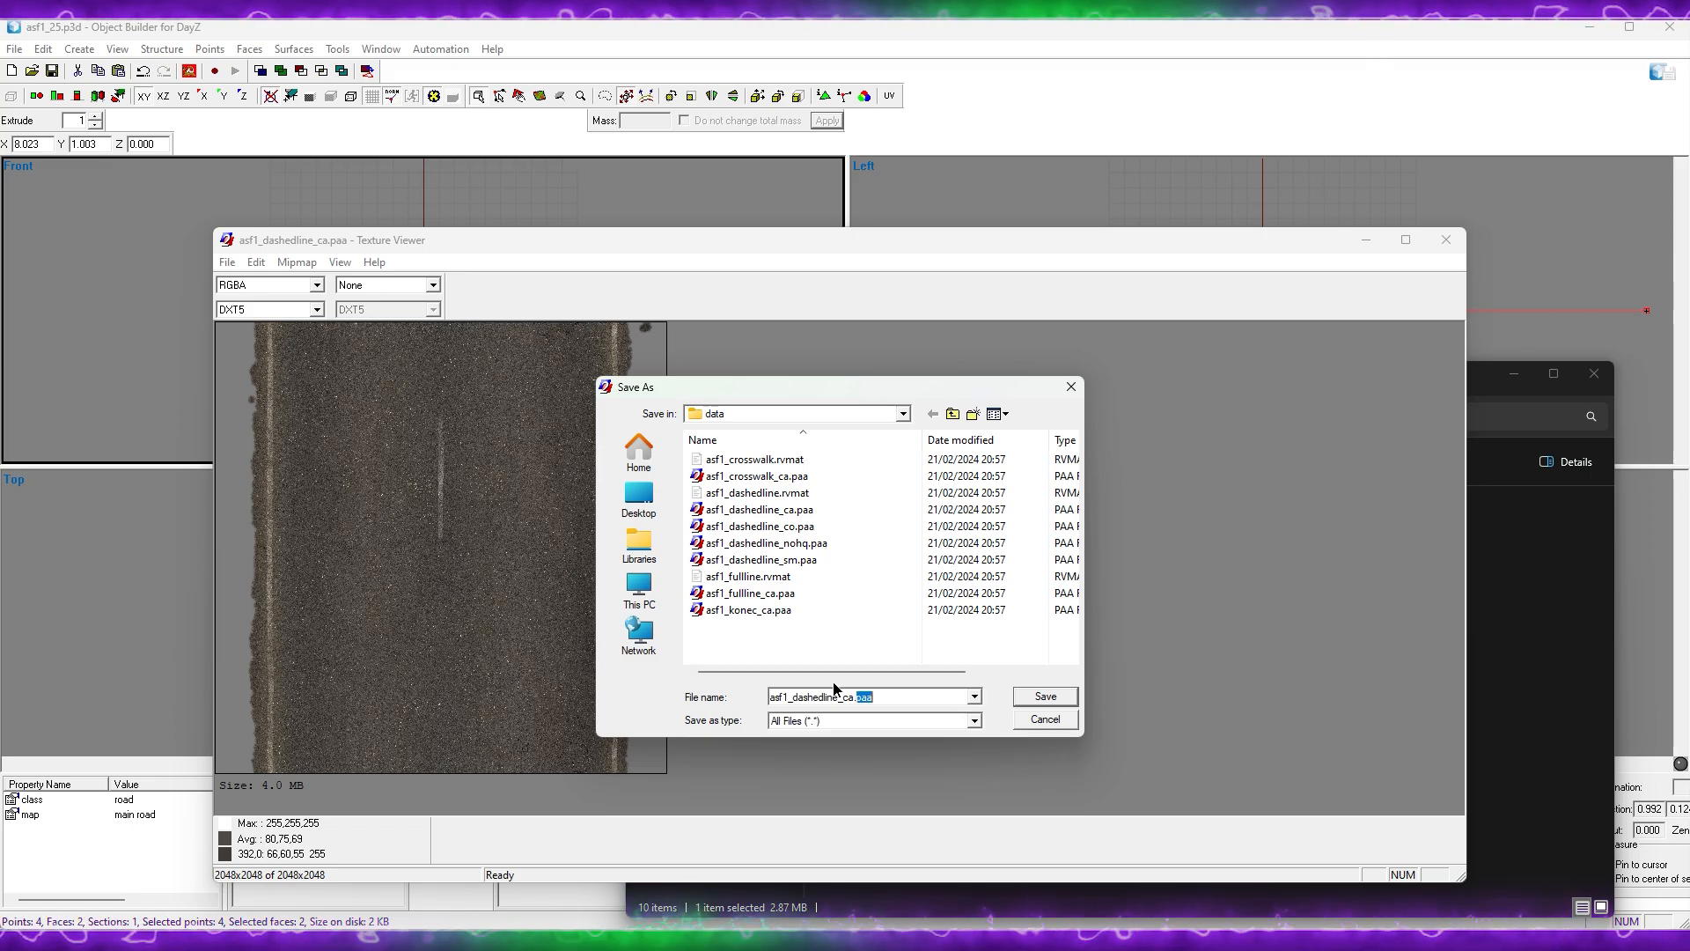
text(png)
key(Return)
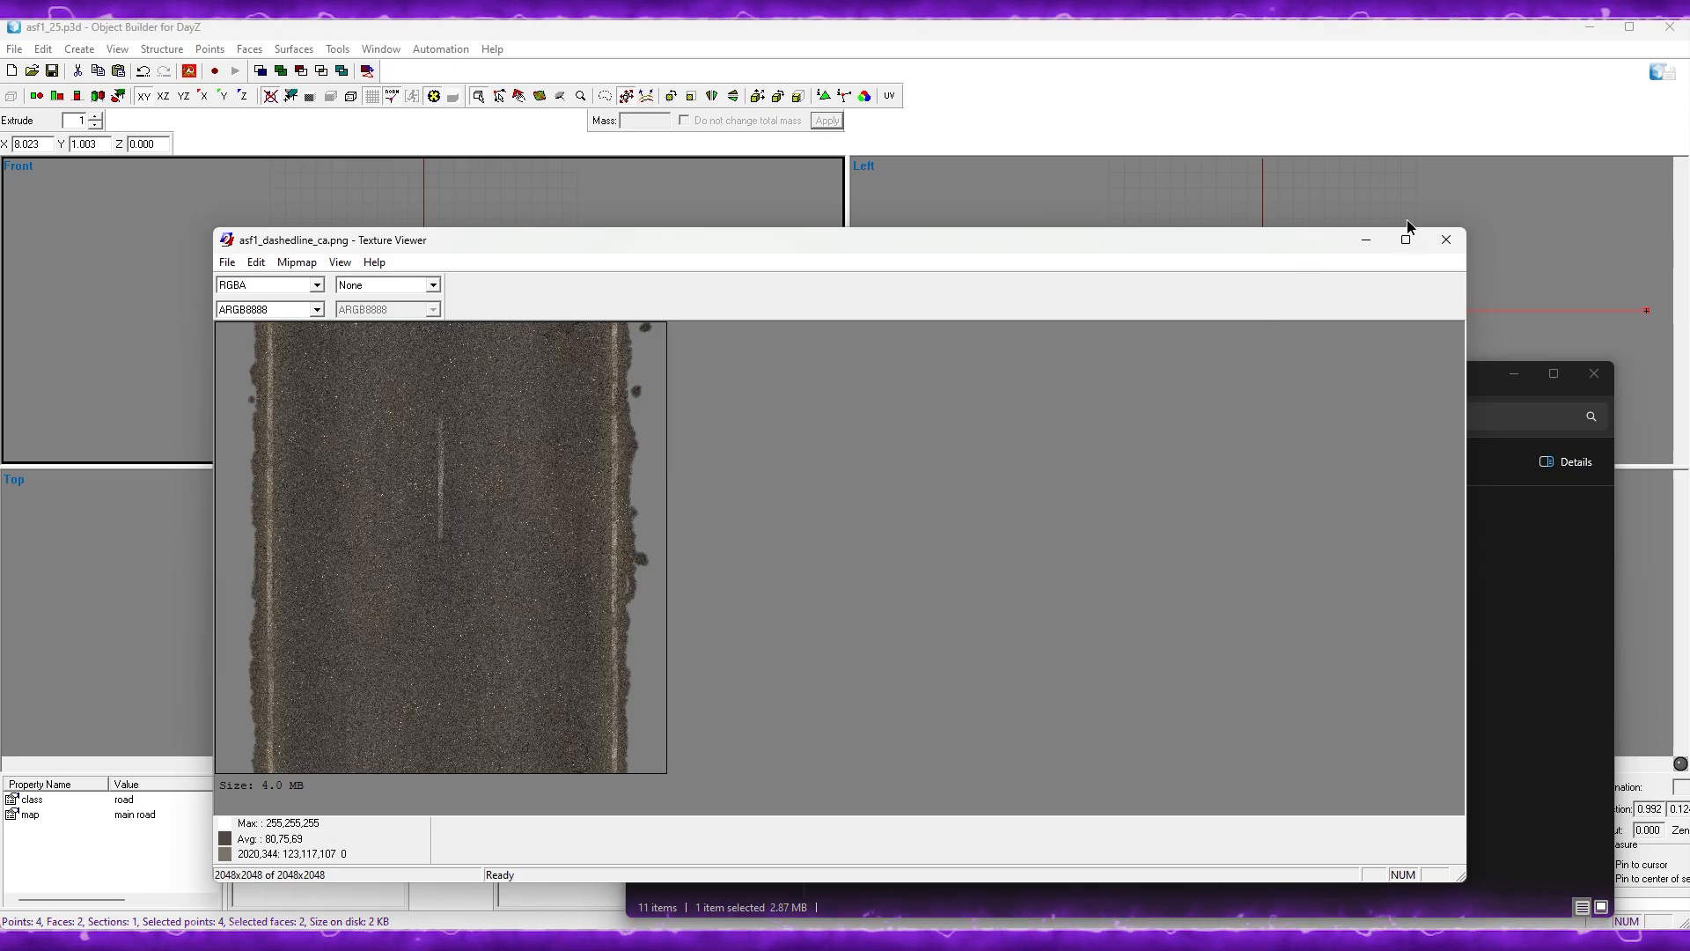
click(1443, 240)
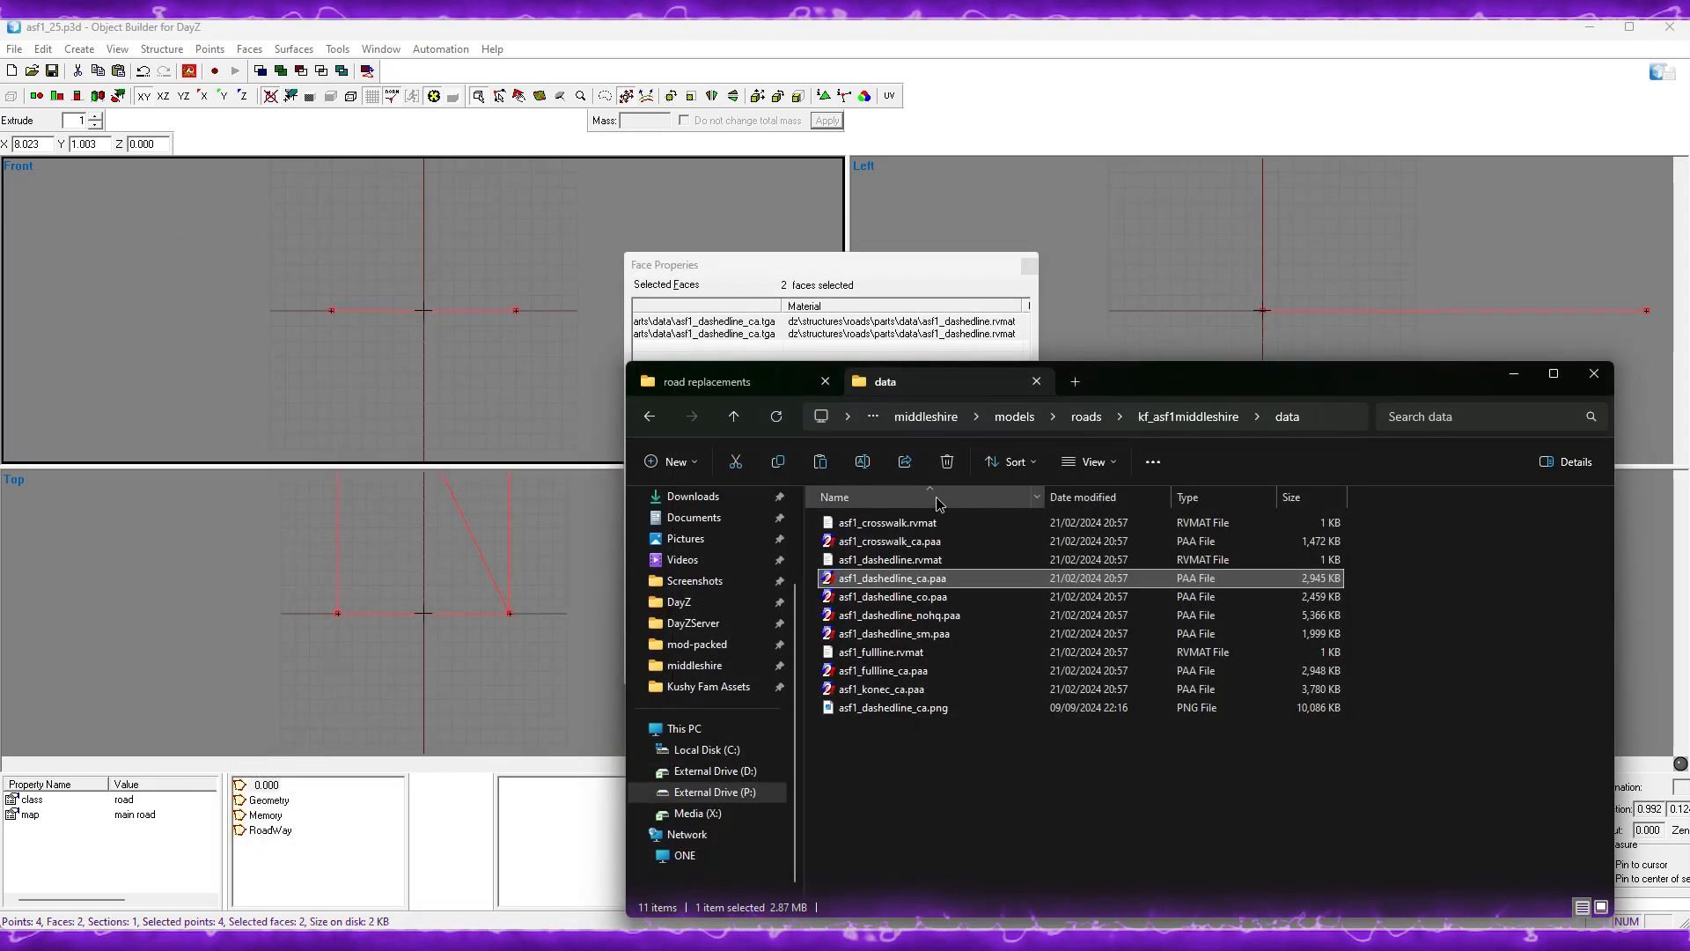
click(936, 709)
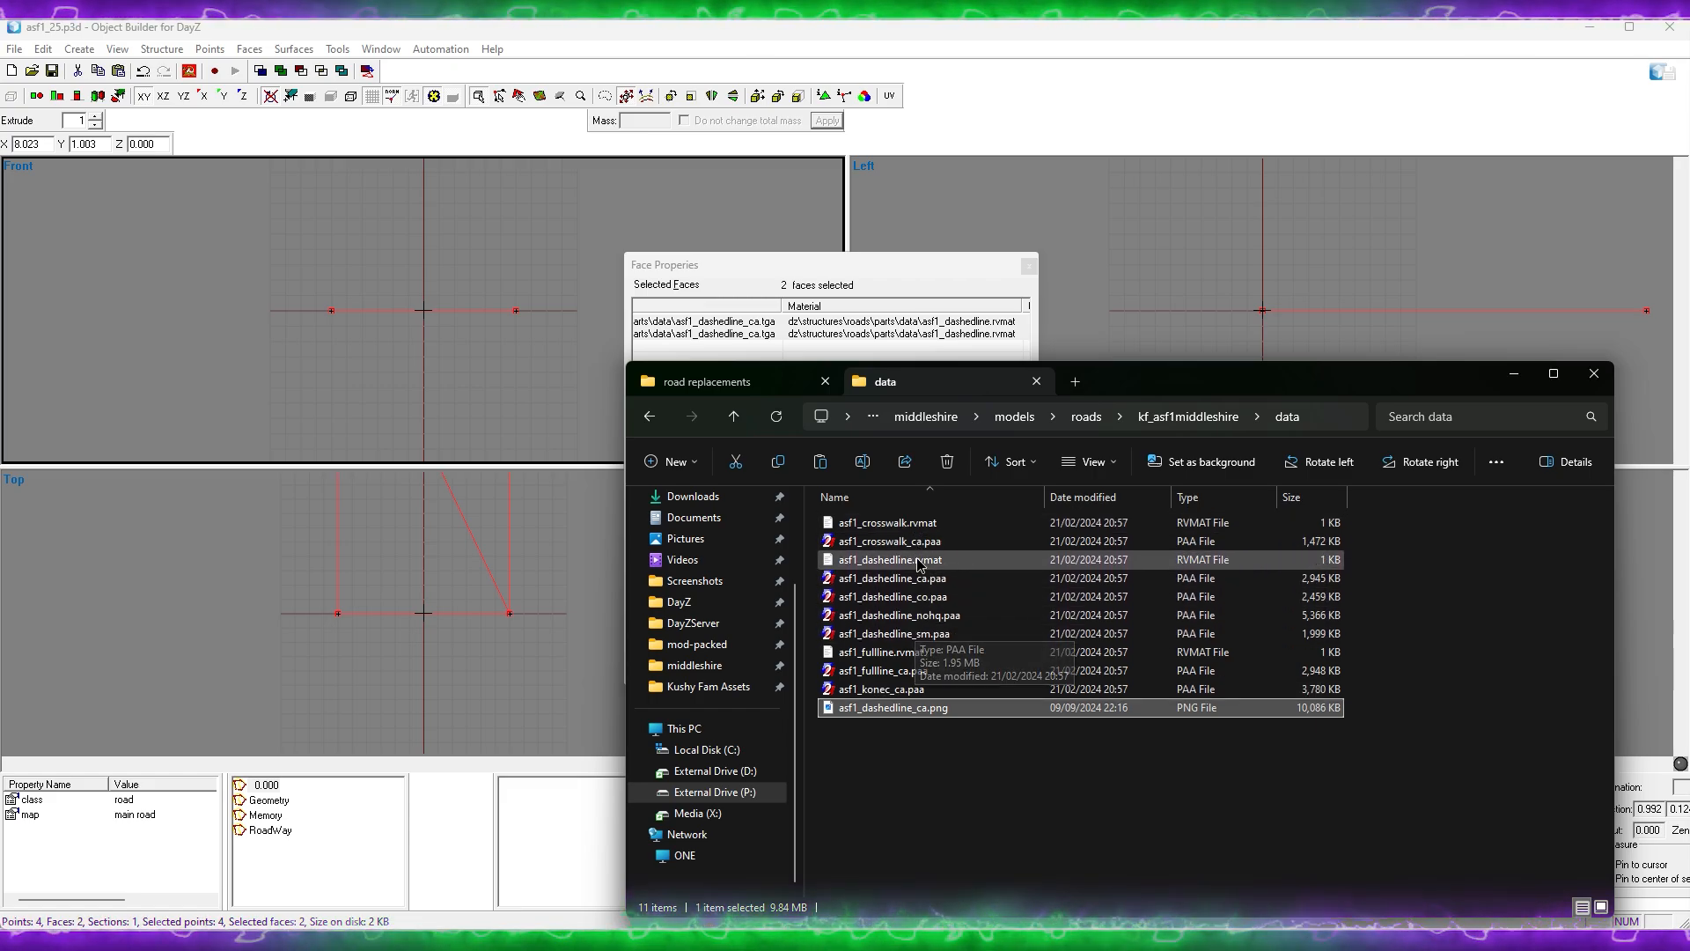
Step: View the asf1_fullline_ca.paa and asf1_konec_ca.paa textures one after the other to compare their road markings and ends
click(883, 672)
scroll(747, 440, down, 2)
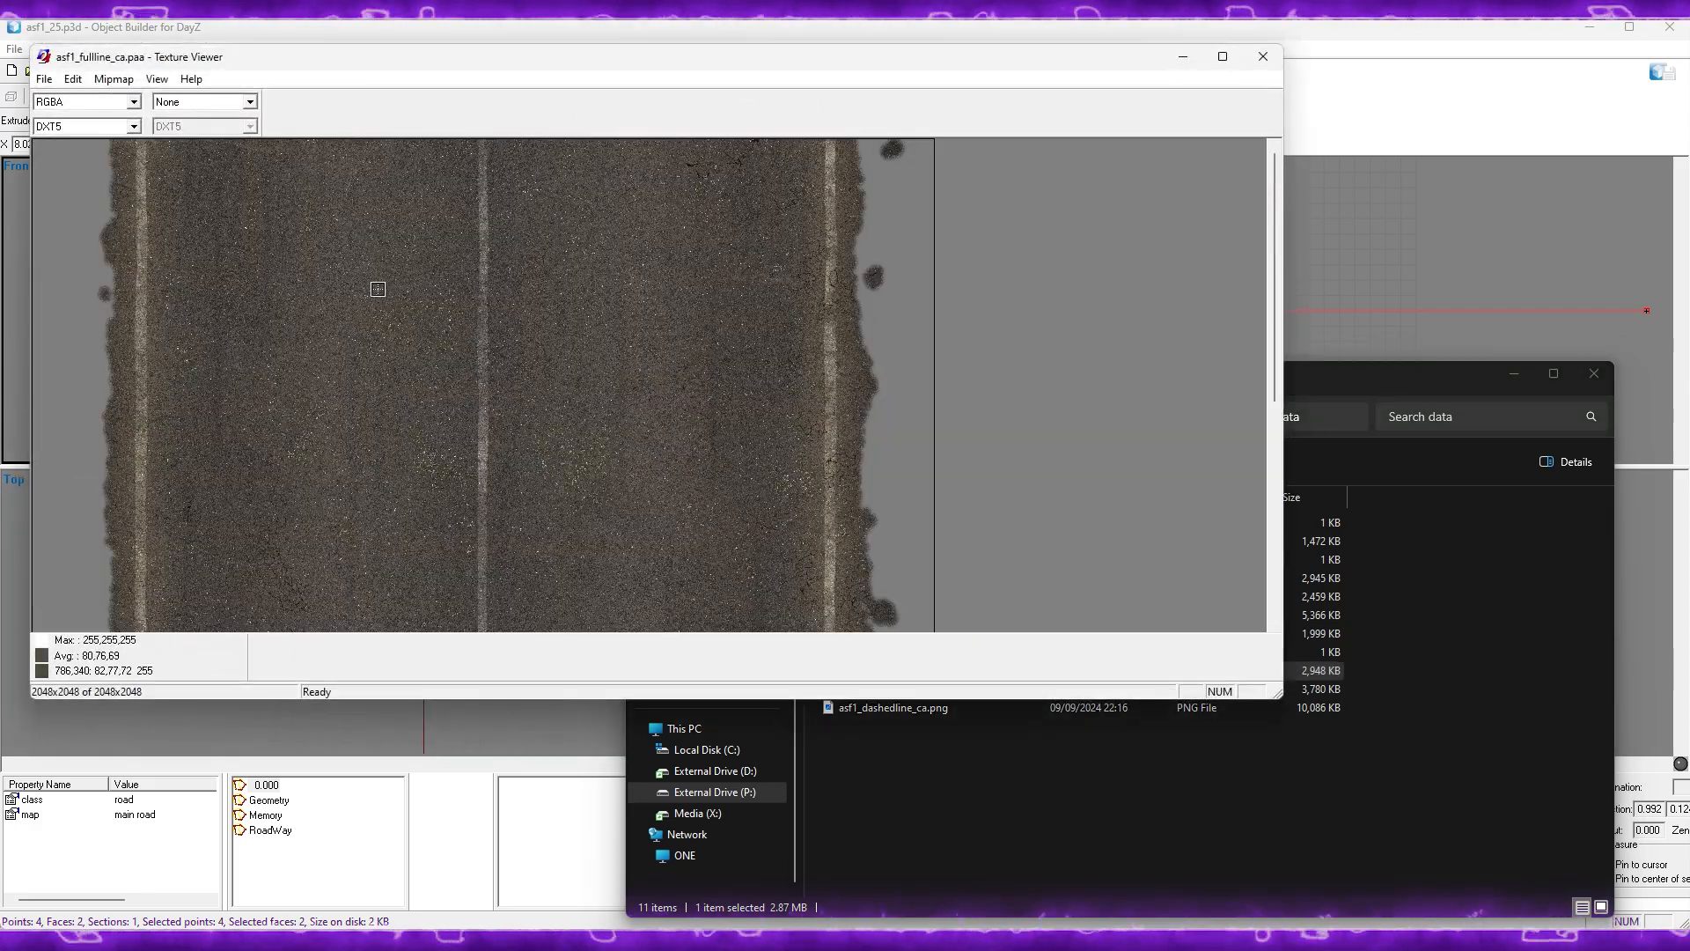
click(1263, 56)
double_click(926, 690)
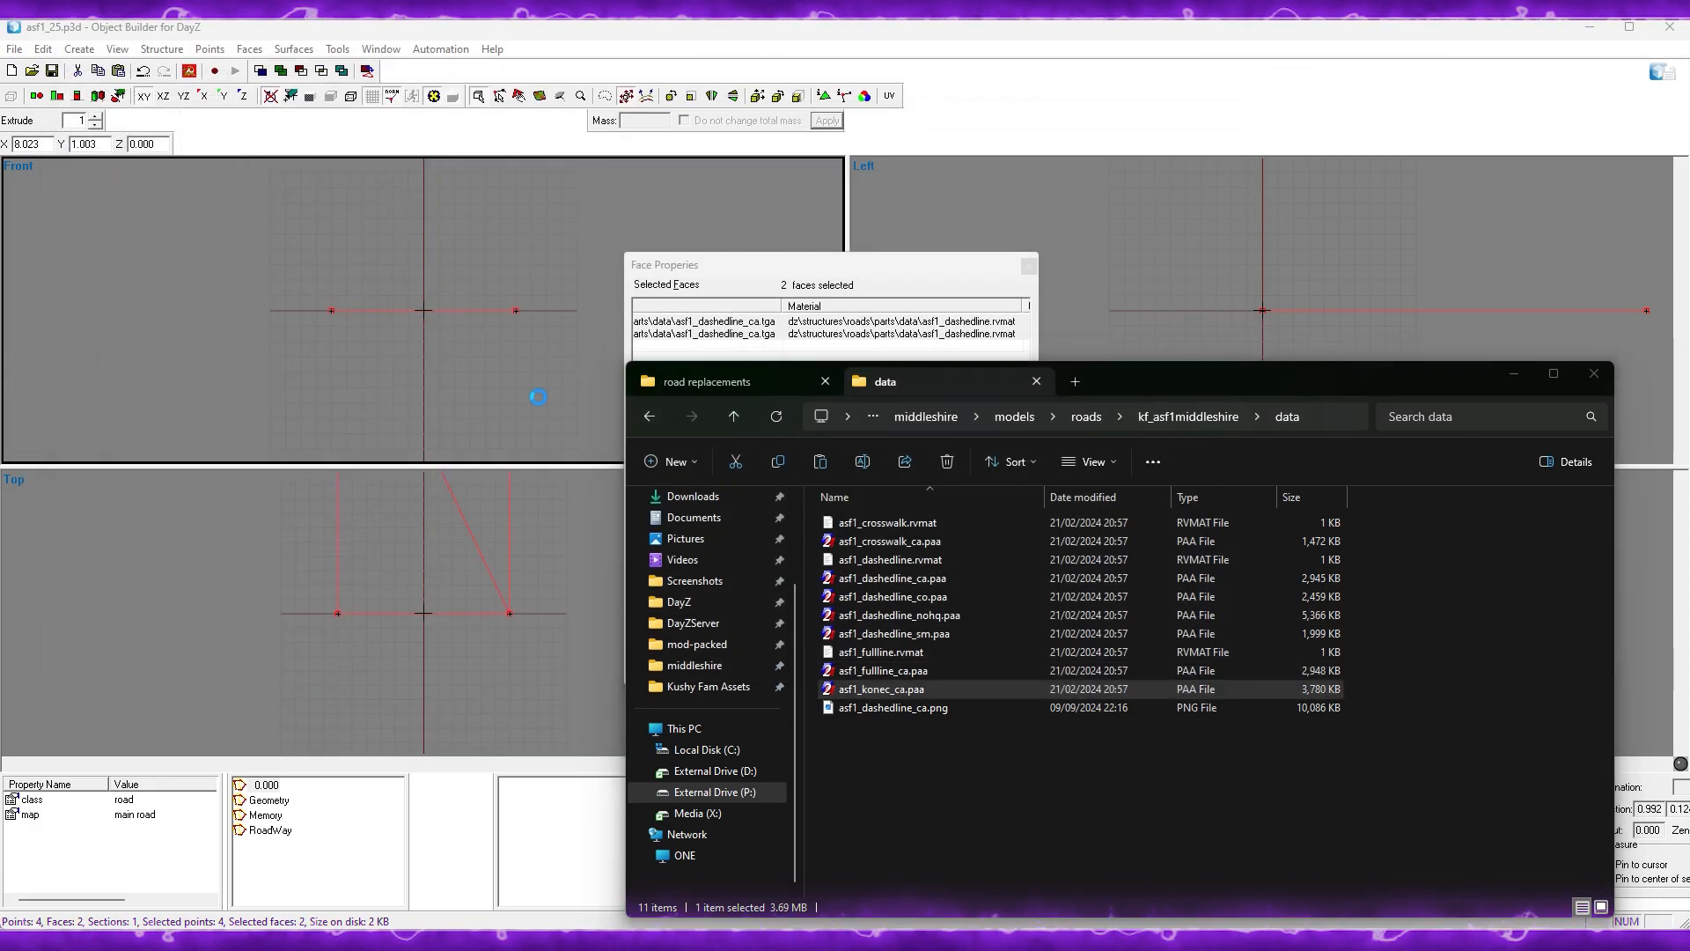
scroll(257, 285, down, 2)
scroll(202, 255, up, 1)
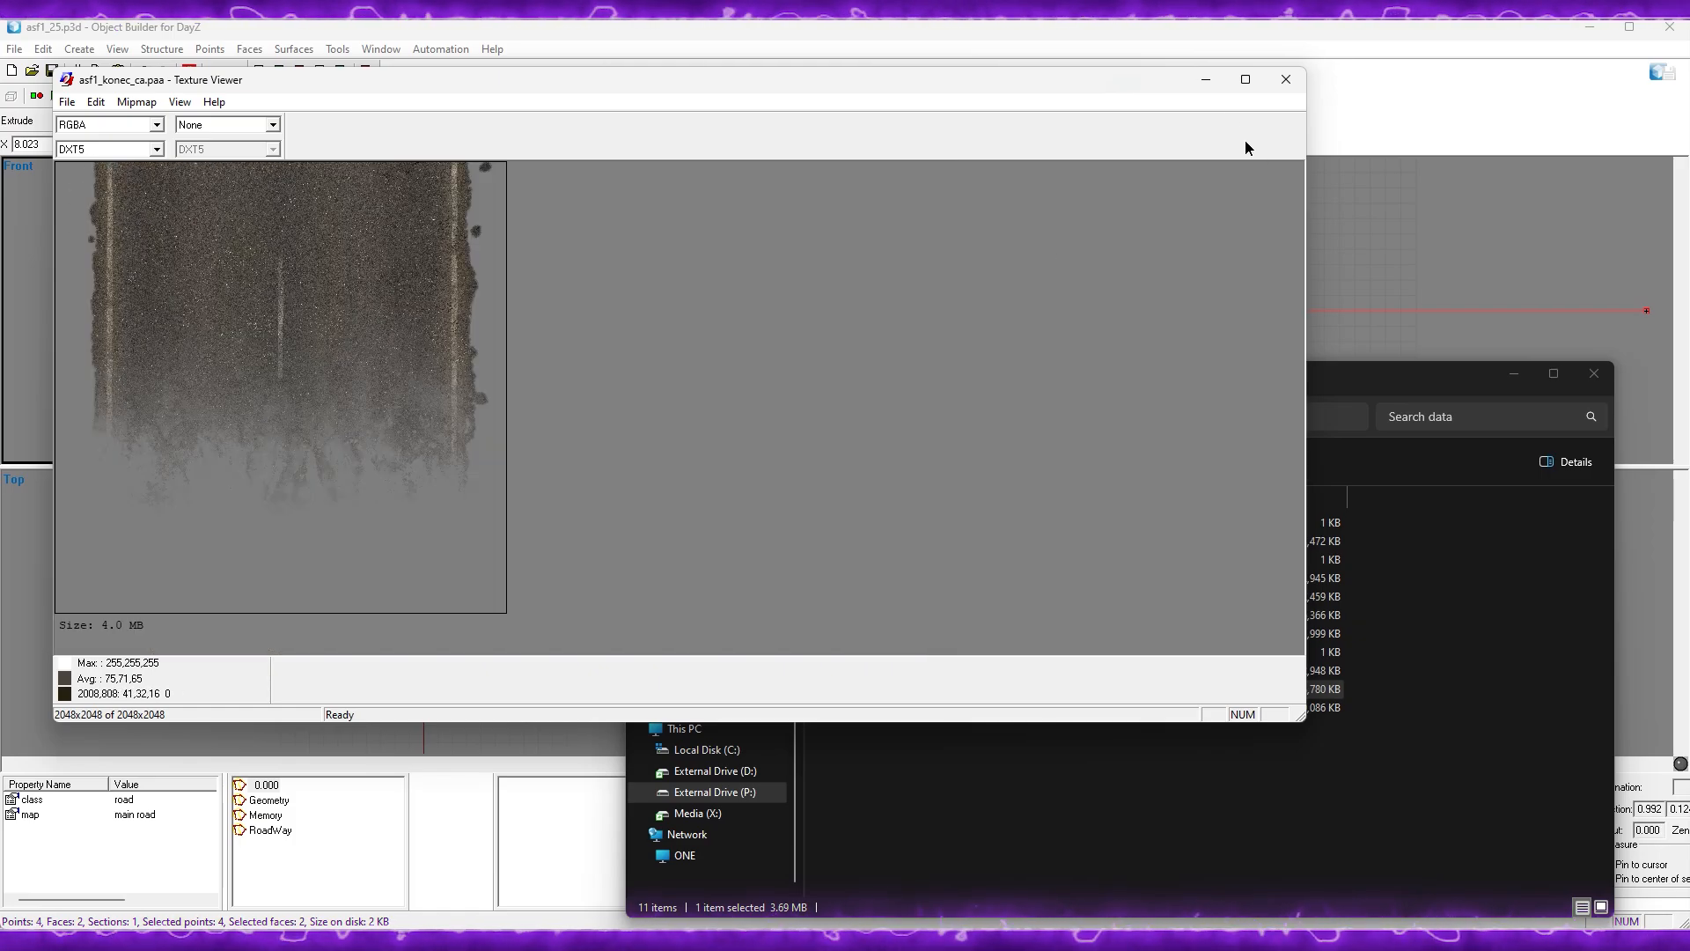
click(1286, 79)
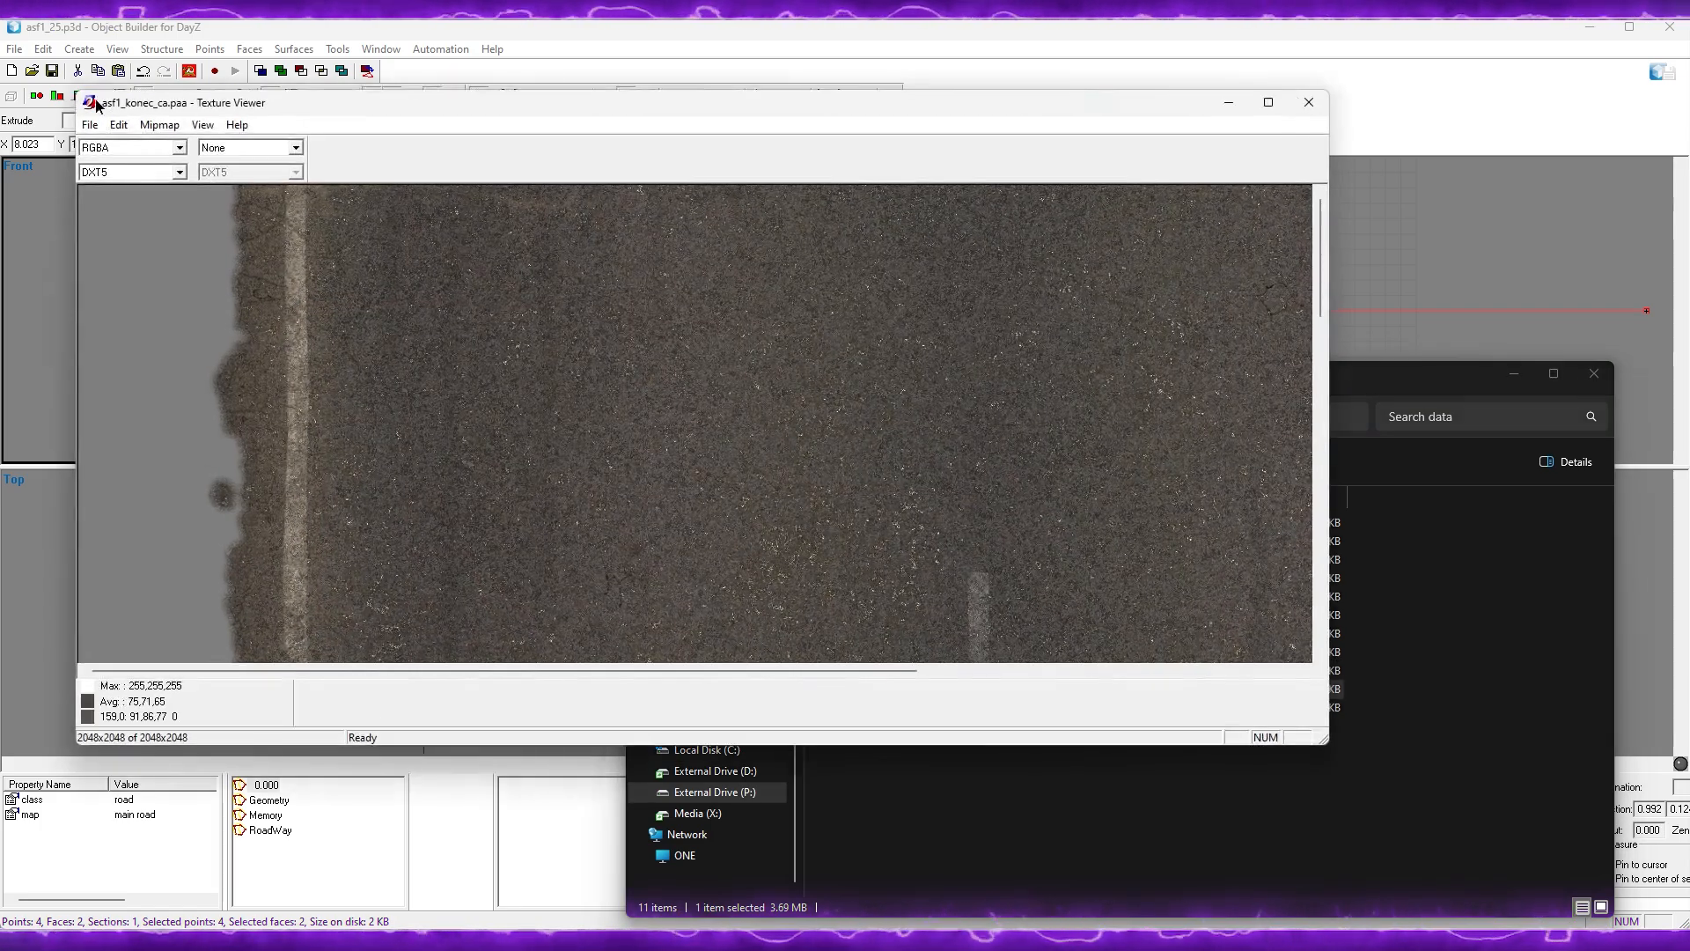
Step: Save the asf1_konec_ca.paa texture as asf1_konec_ca.png in the same data folder and close the viewer
click(90, 124)
click(132, 204)
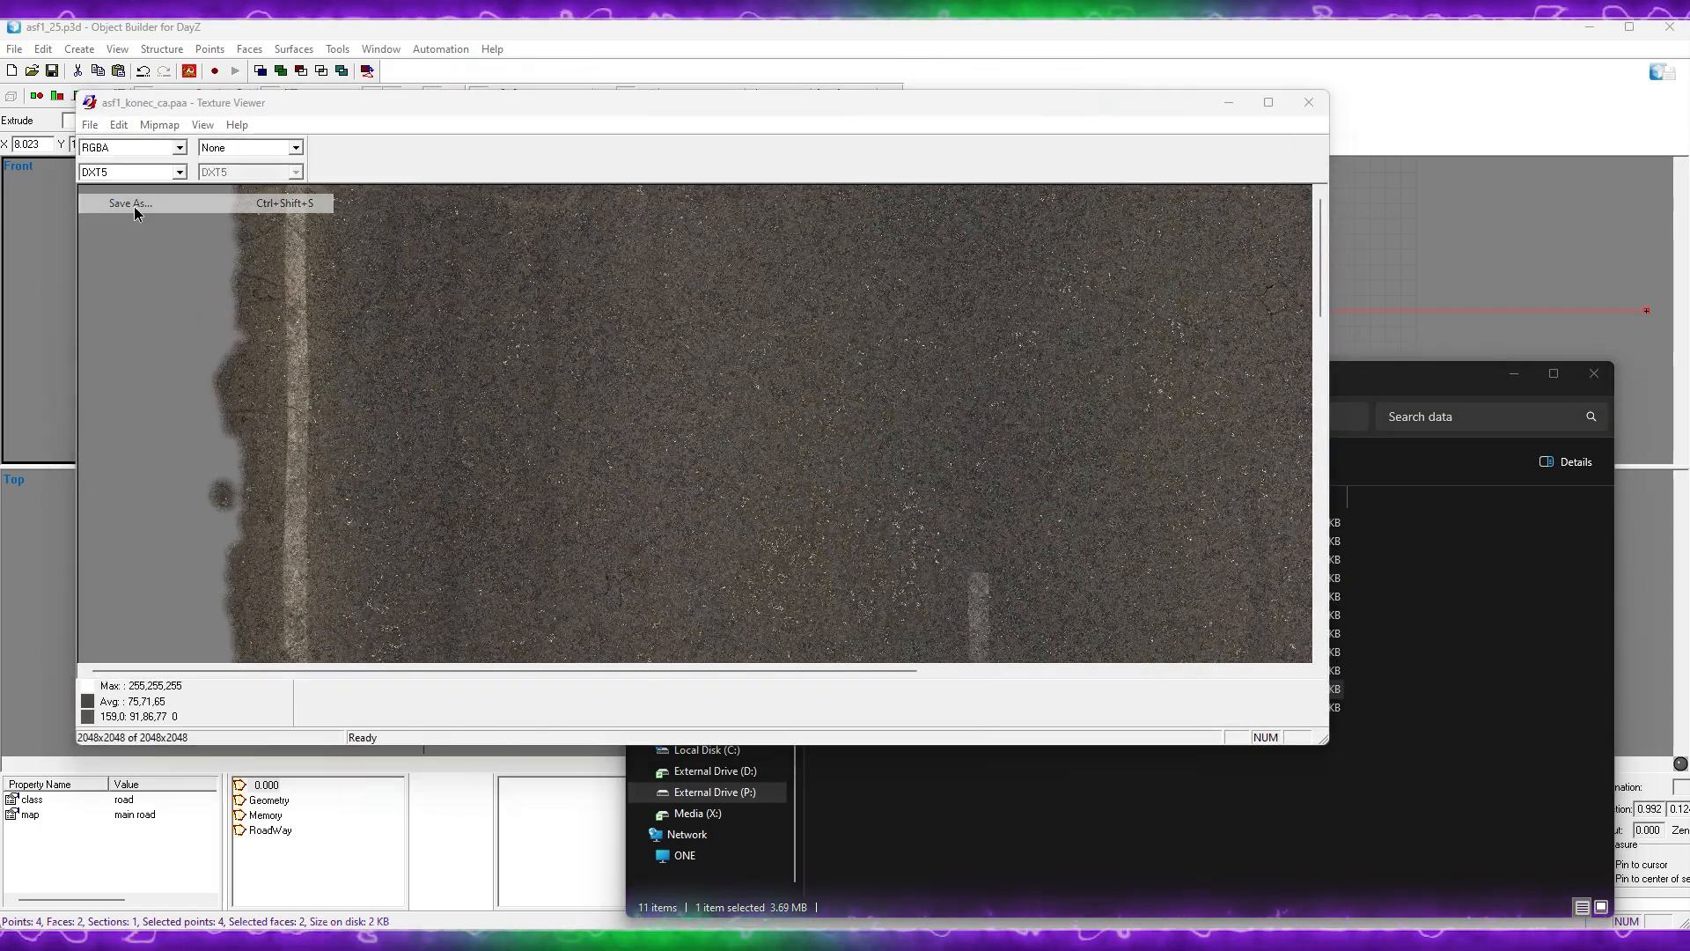
click(695, 590)
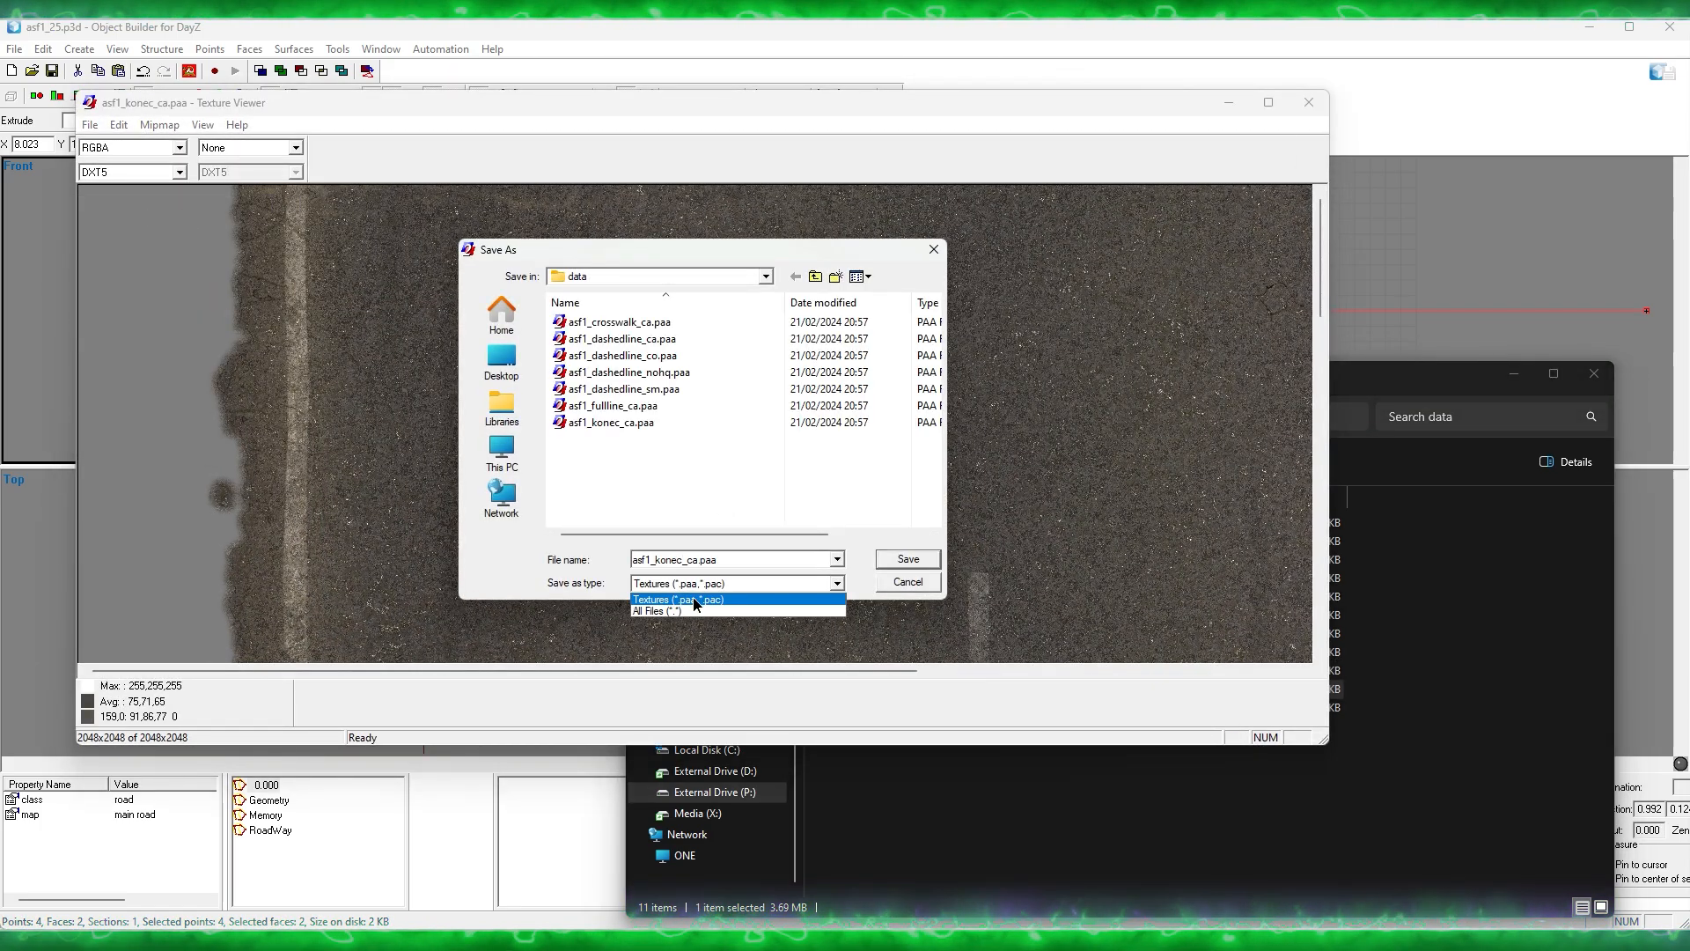
click(695, 613)
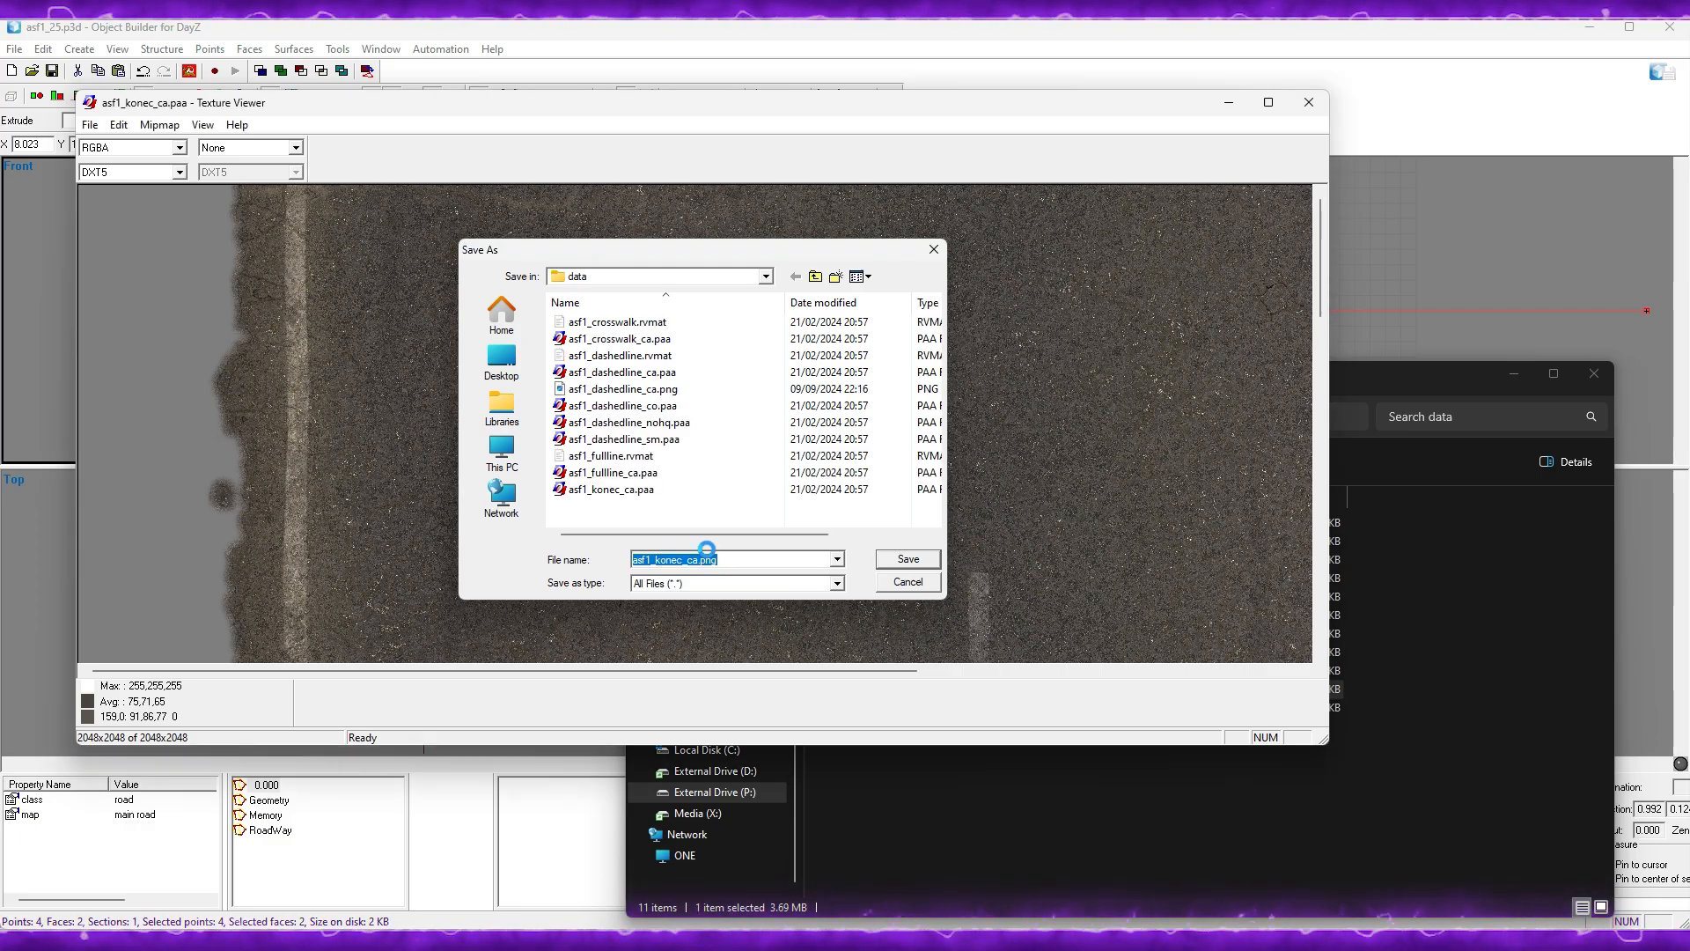
key(Return)
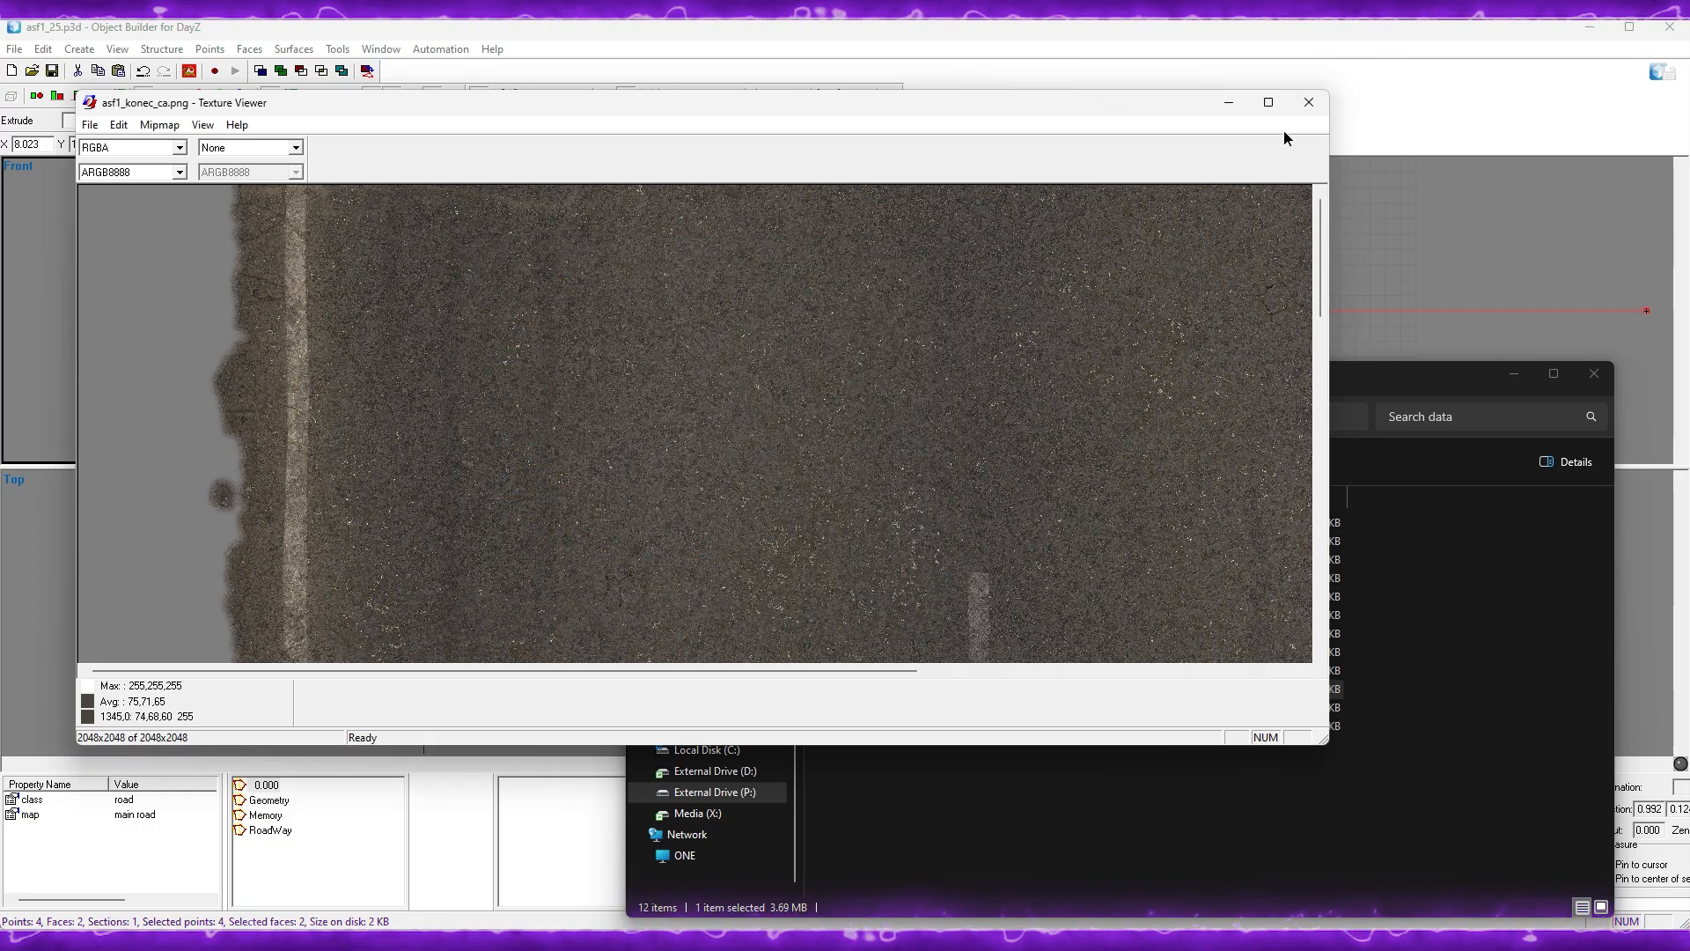
click(1306, 100)
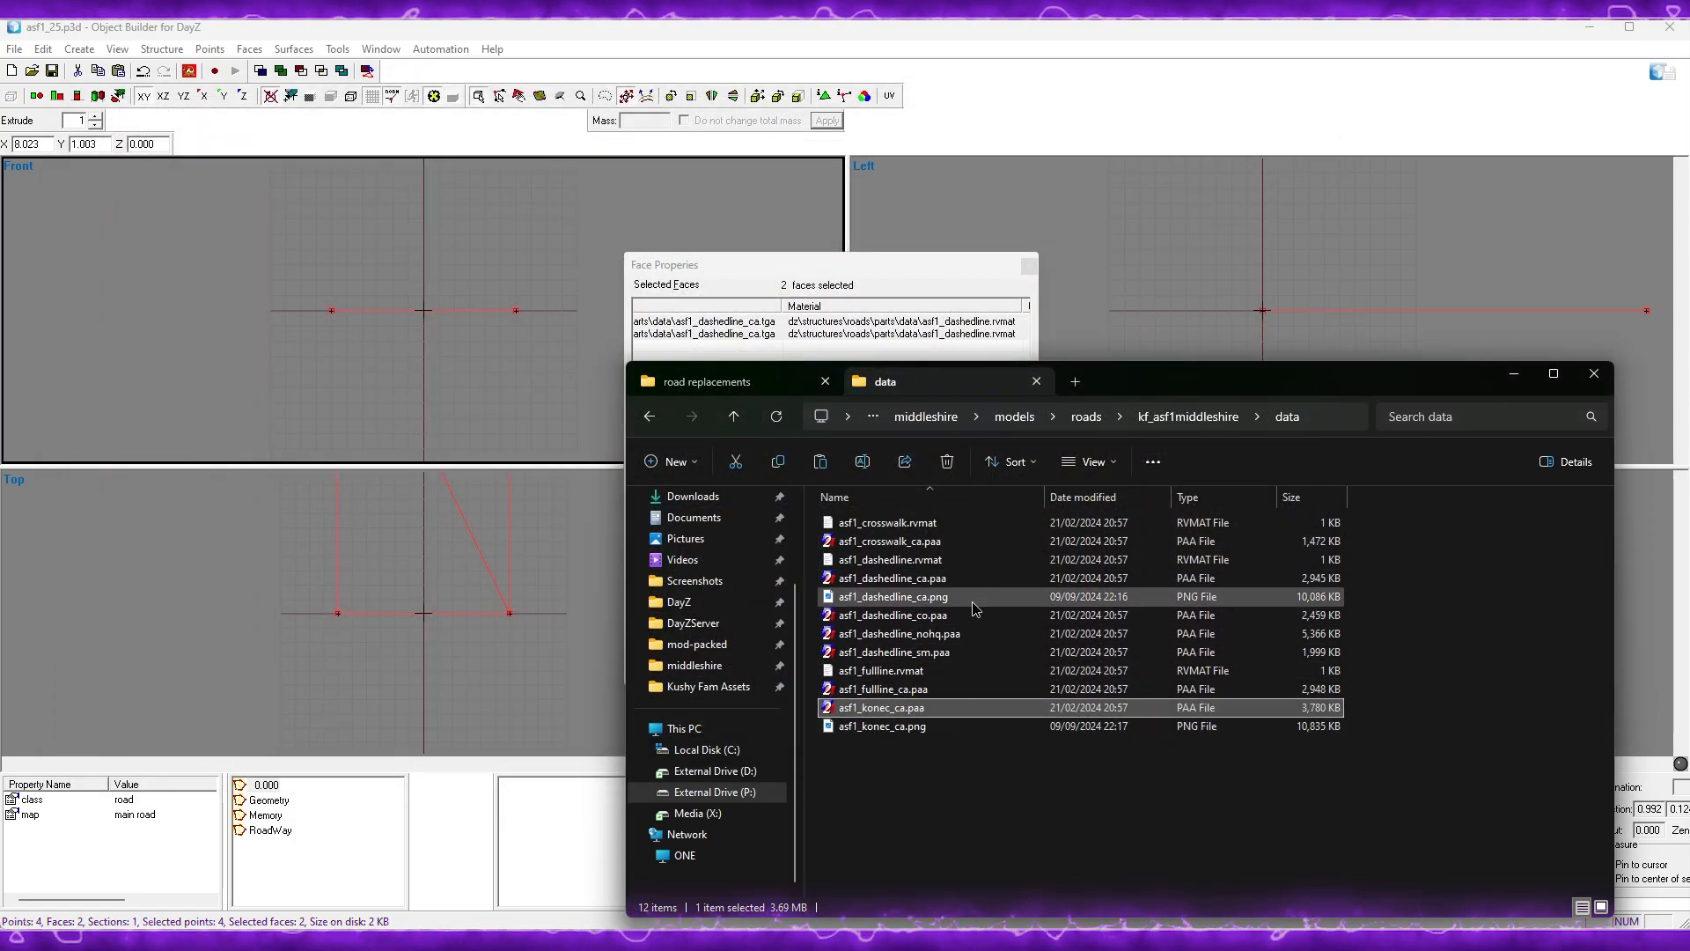
Step: Open asf1_fullline_ca.paa in Texture Viewer, save it as asf1_fullline_ca.png in the same data folder, and close the viewer
double_click(934, 695)
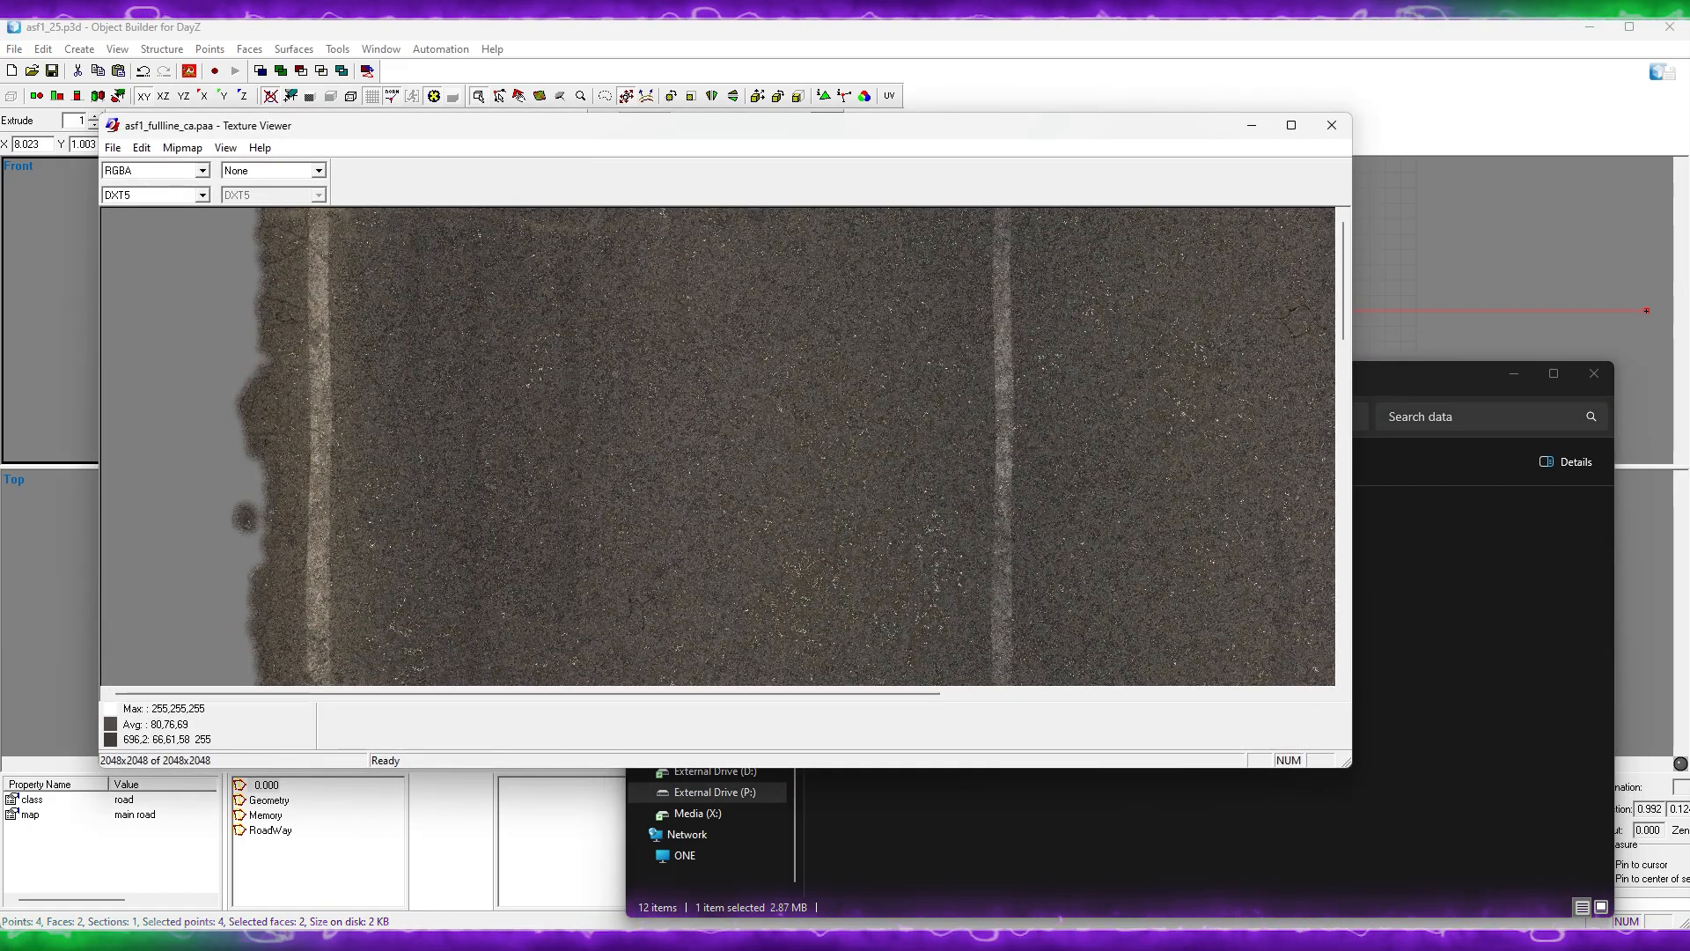
scroll(848, 388, down, 3)
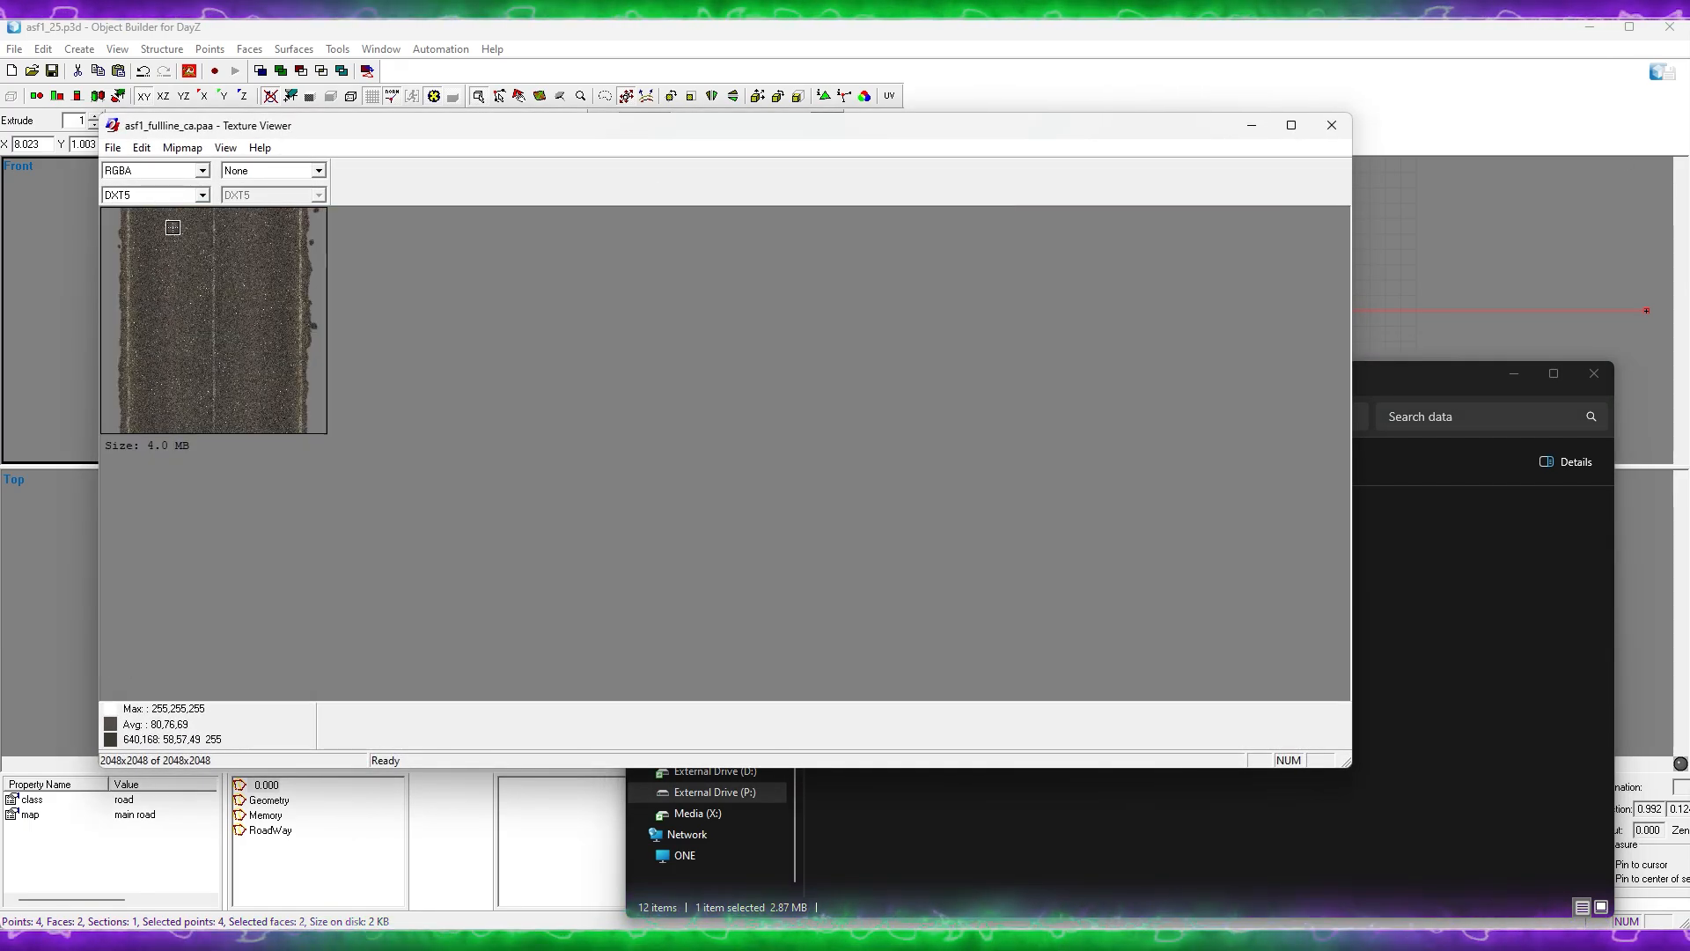
scroll(173, 227, up, 3)
click(113, 147)
click(154, 227)
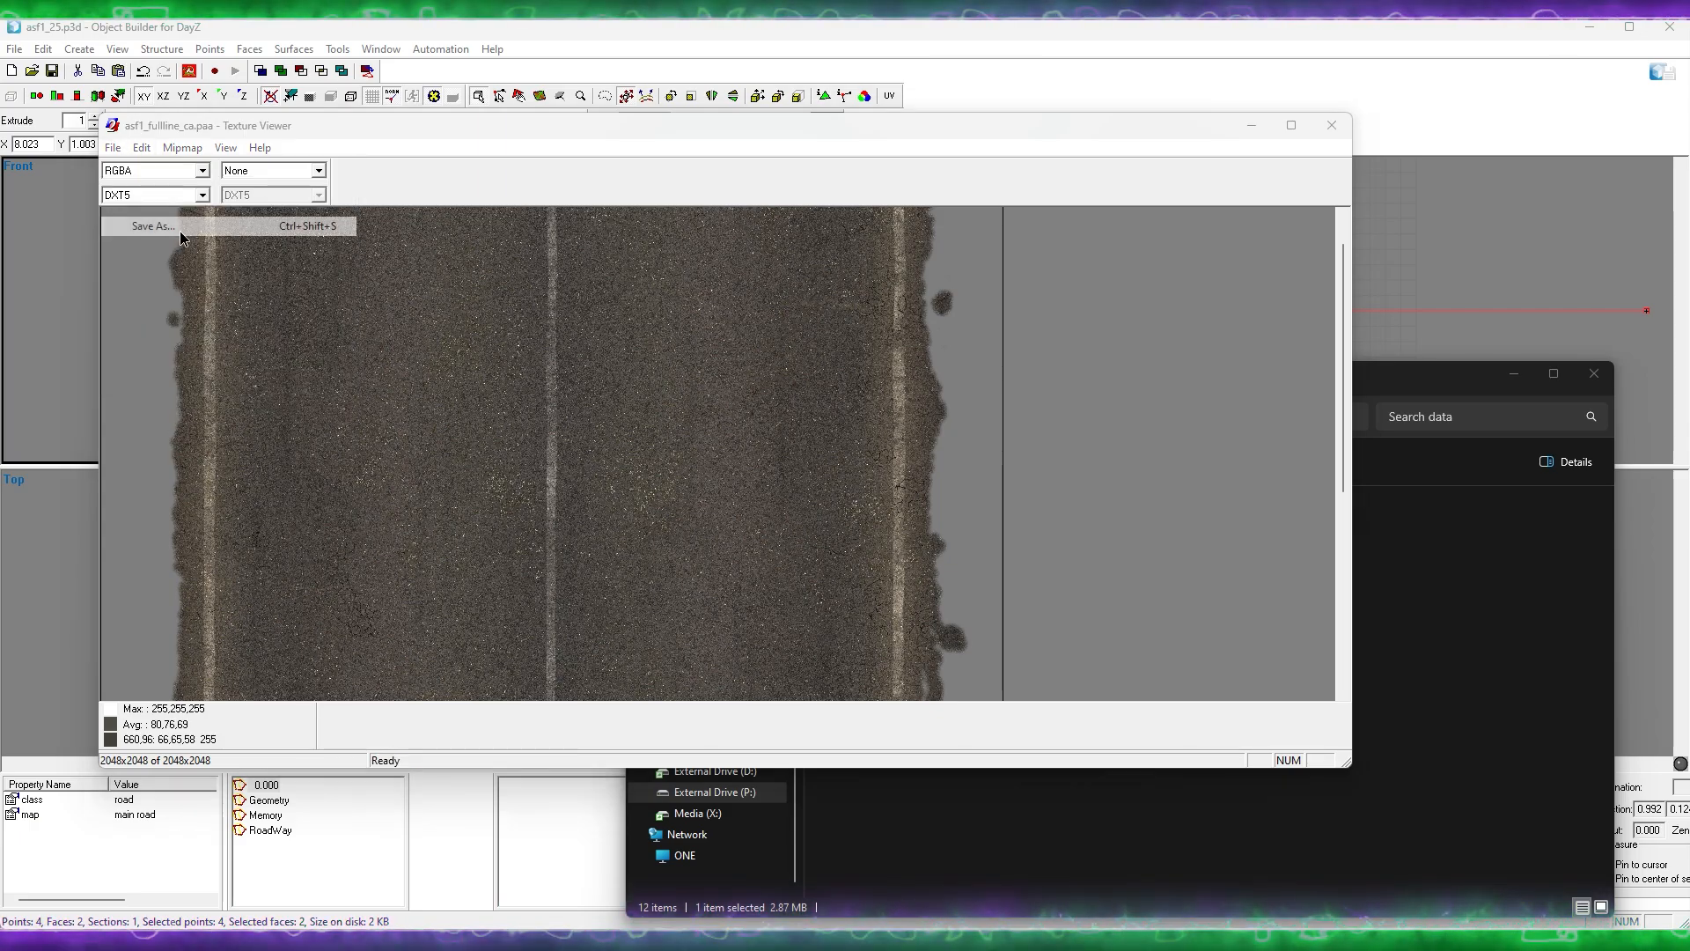
click(819, 580)
key(BackSpace)
key(BackSpace)
key(BackSpace)
text(png)
key(Return)
click(1331, 125)
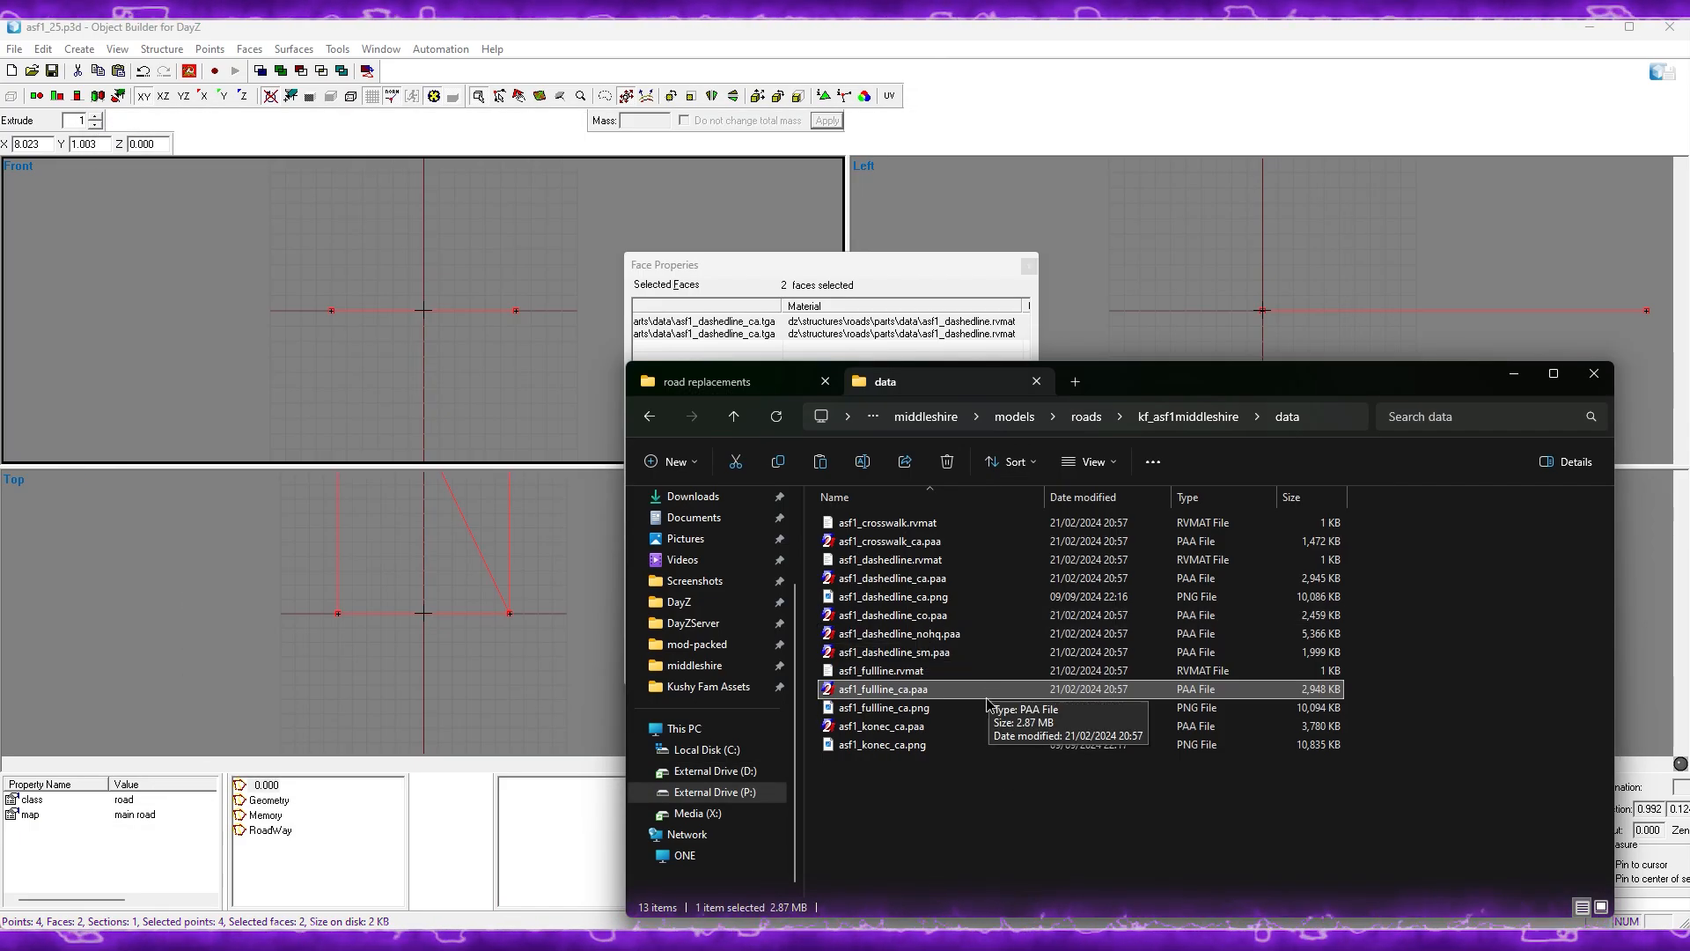
Step: Export the asf1_crosswalk_ca.paa texture as asf1_crosswalk_ca.png in the data folder and close the viewer
double_click(968, 541)
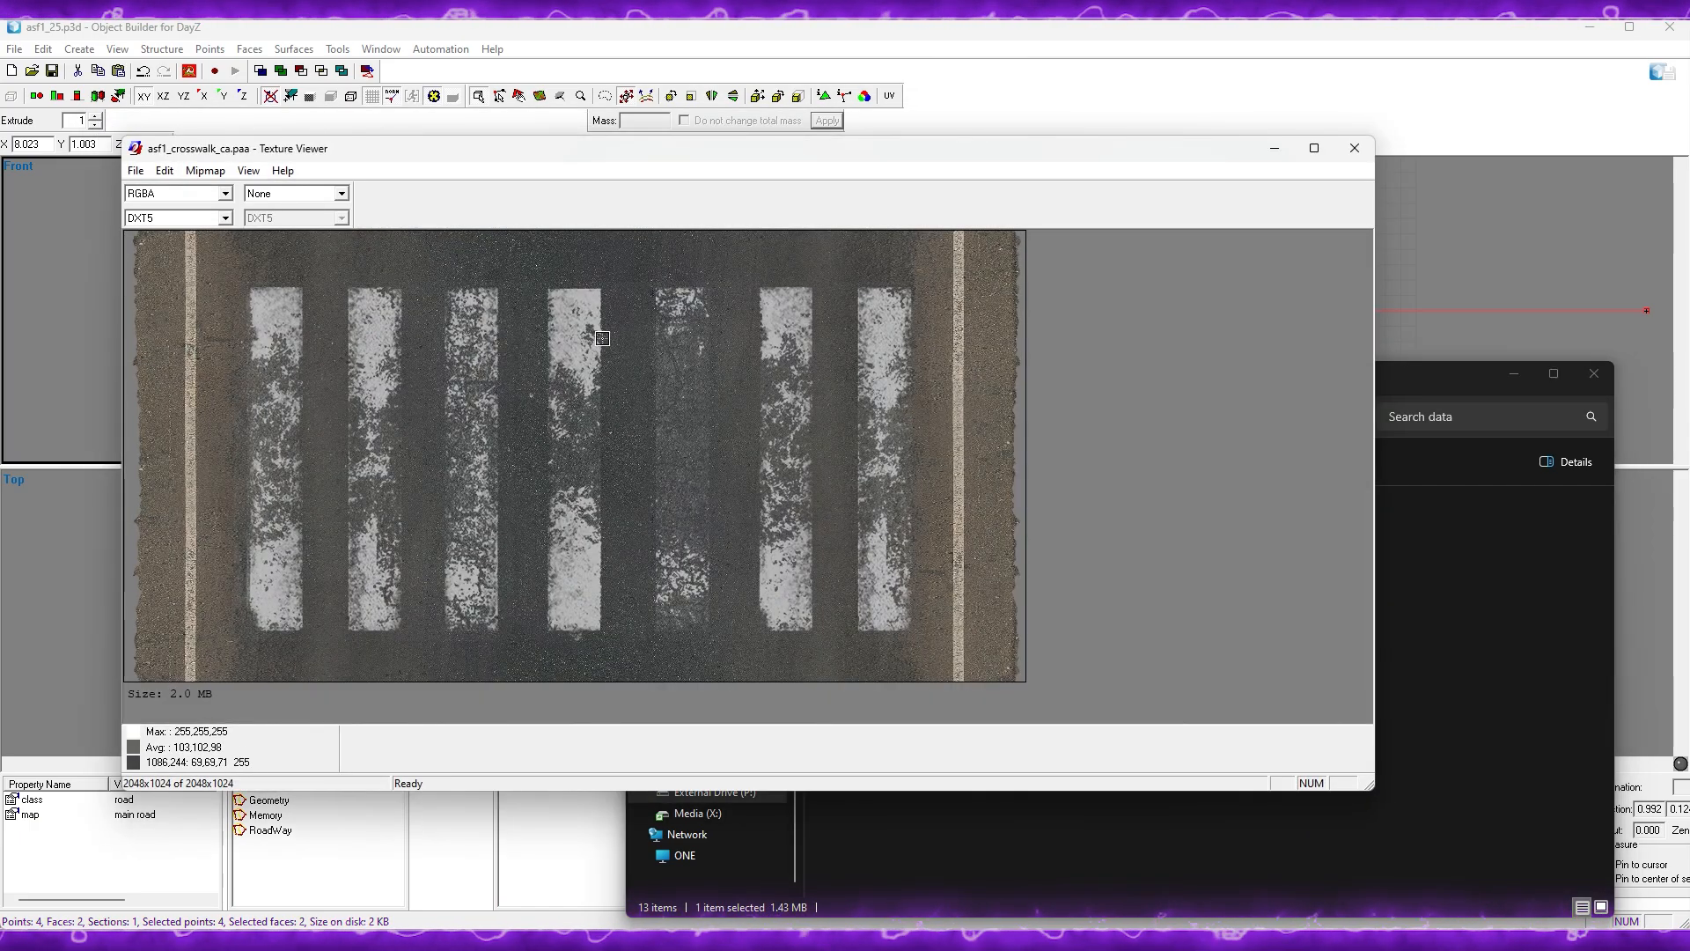
click(135, 171)
click(176, 250)
click(792, 629)
click(775, 654)
double_click(815, 603)
text(png)
key(Return)
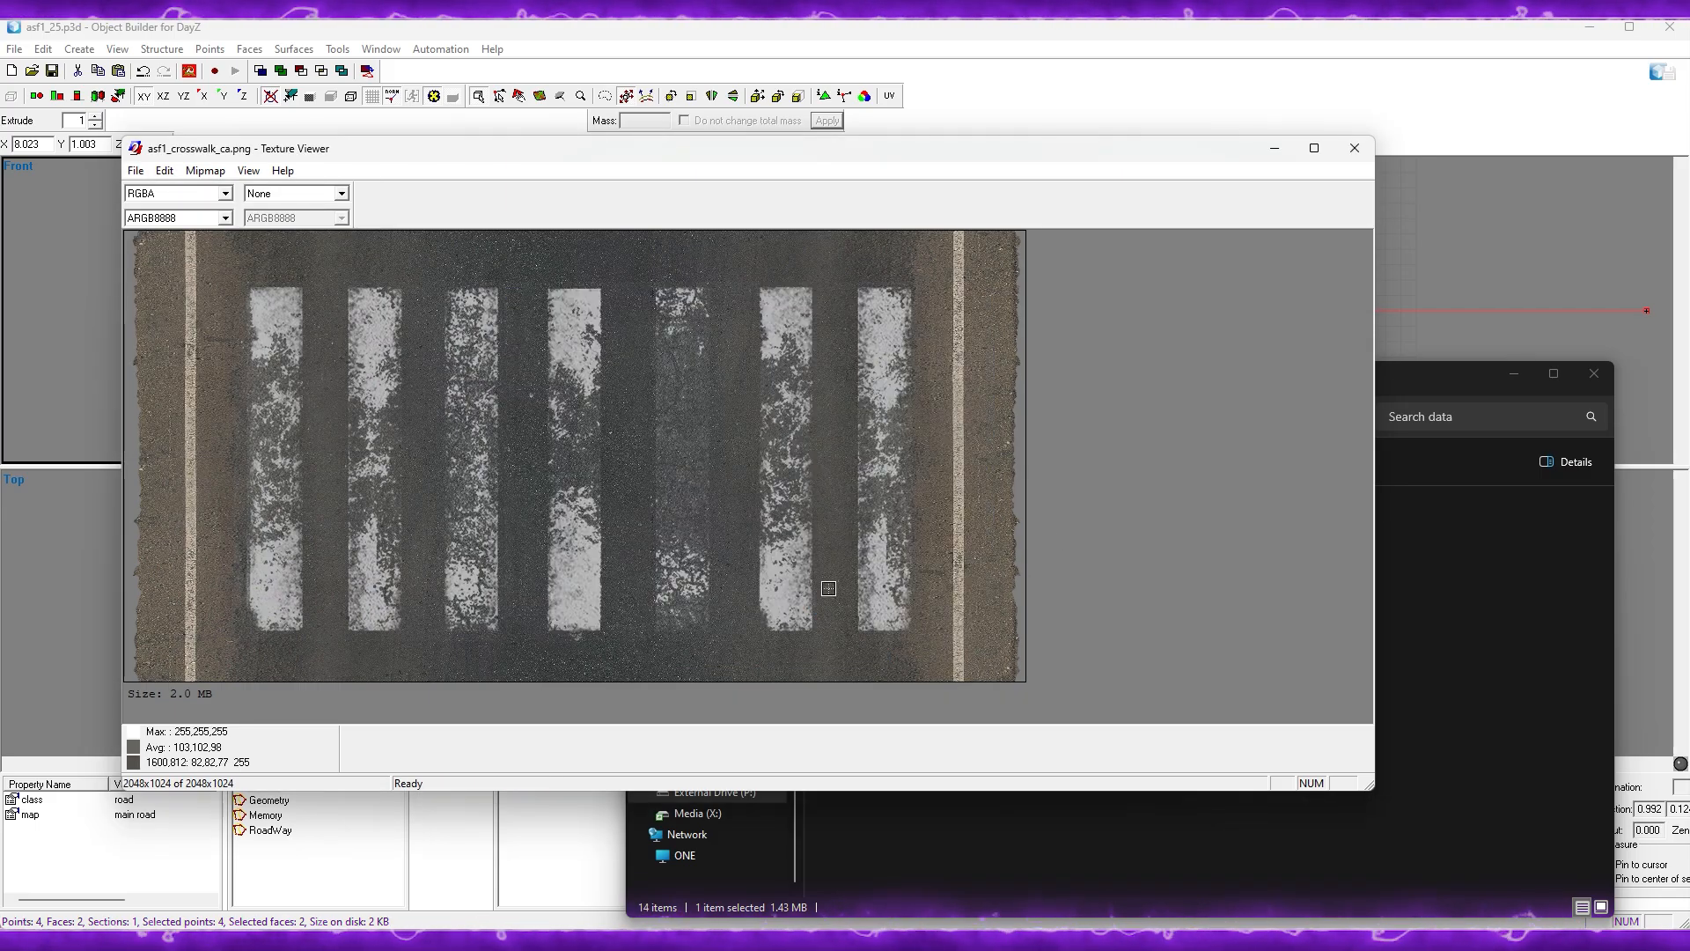
click(1354, 148)
Step: Export the asf1_dashedline_co.paa texture as asf1_dashedline_co.png in the data folder and close the viewer
double_click(890, 633)
click(158, 193)
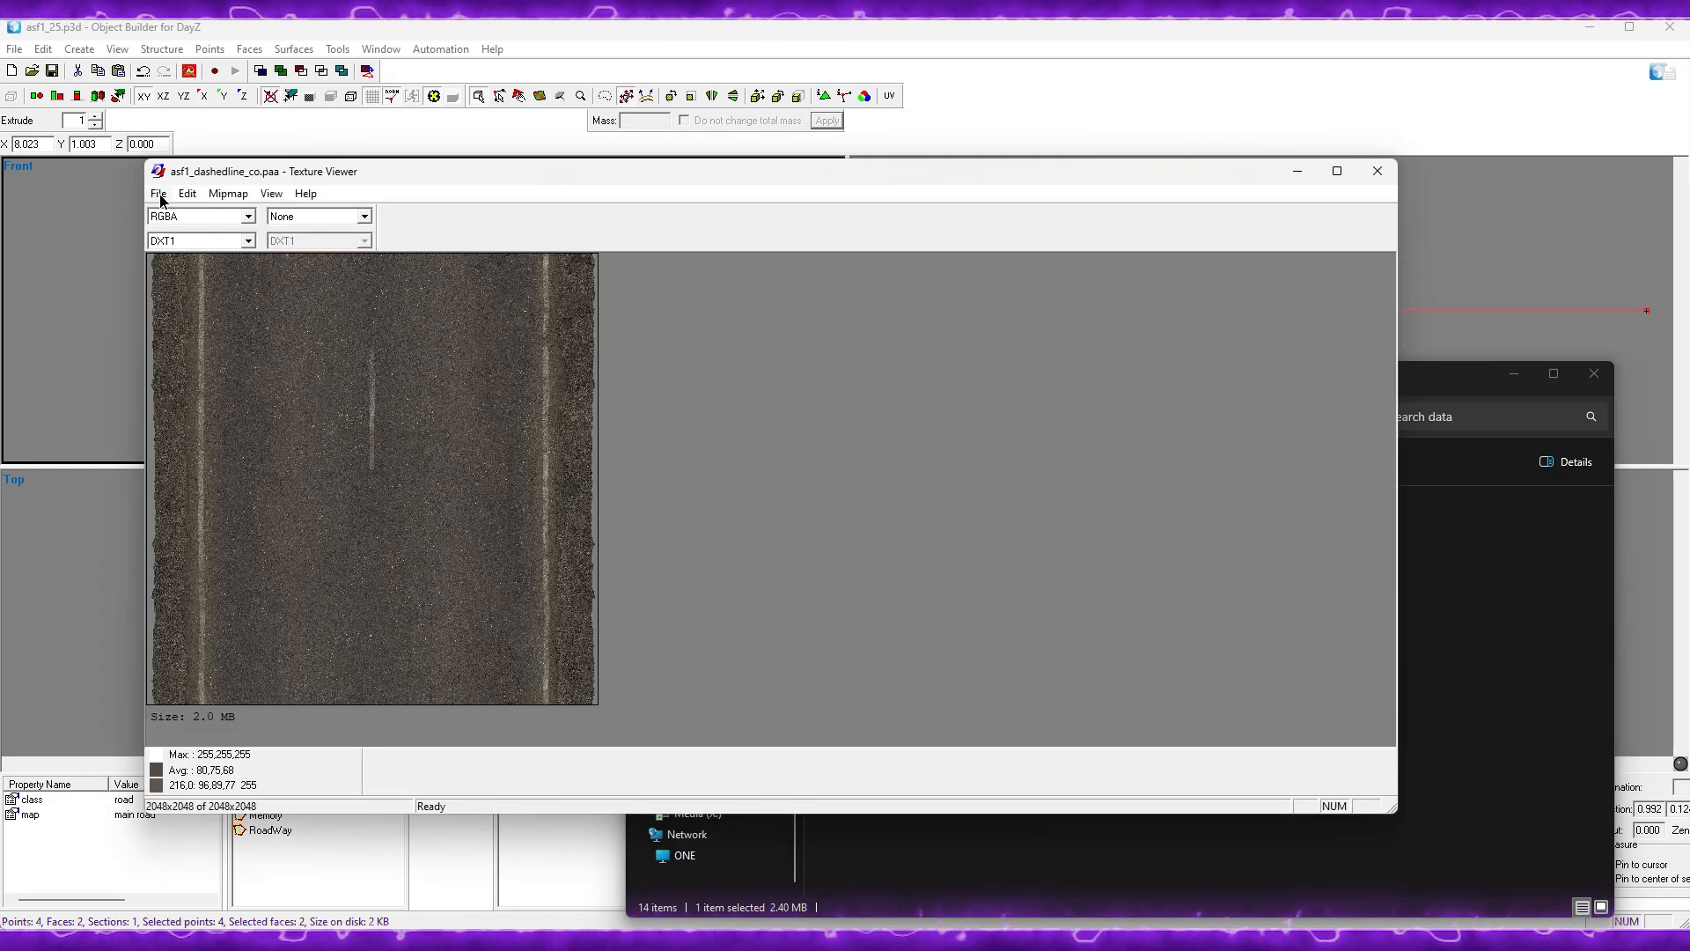
click(199, 272)
click(905, 651)
click(730, 680)
double_click(795, 628)
text(png)
key(Return)
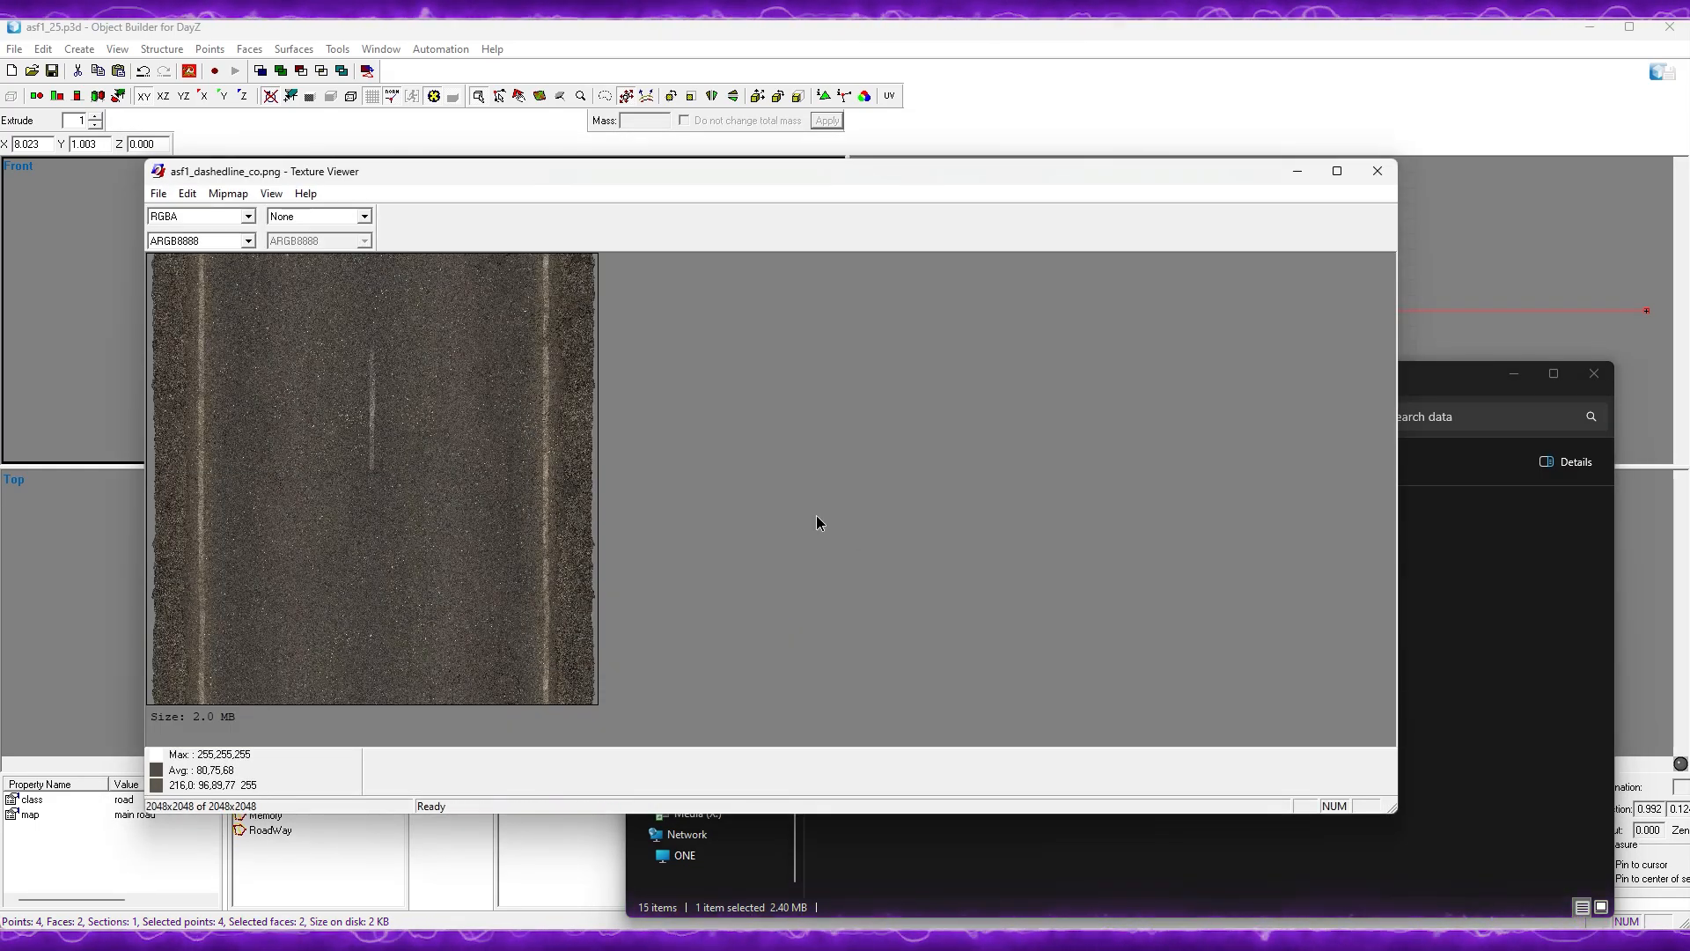
click(1376, 172)
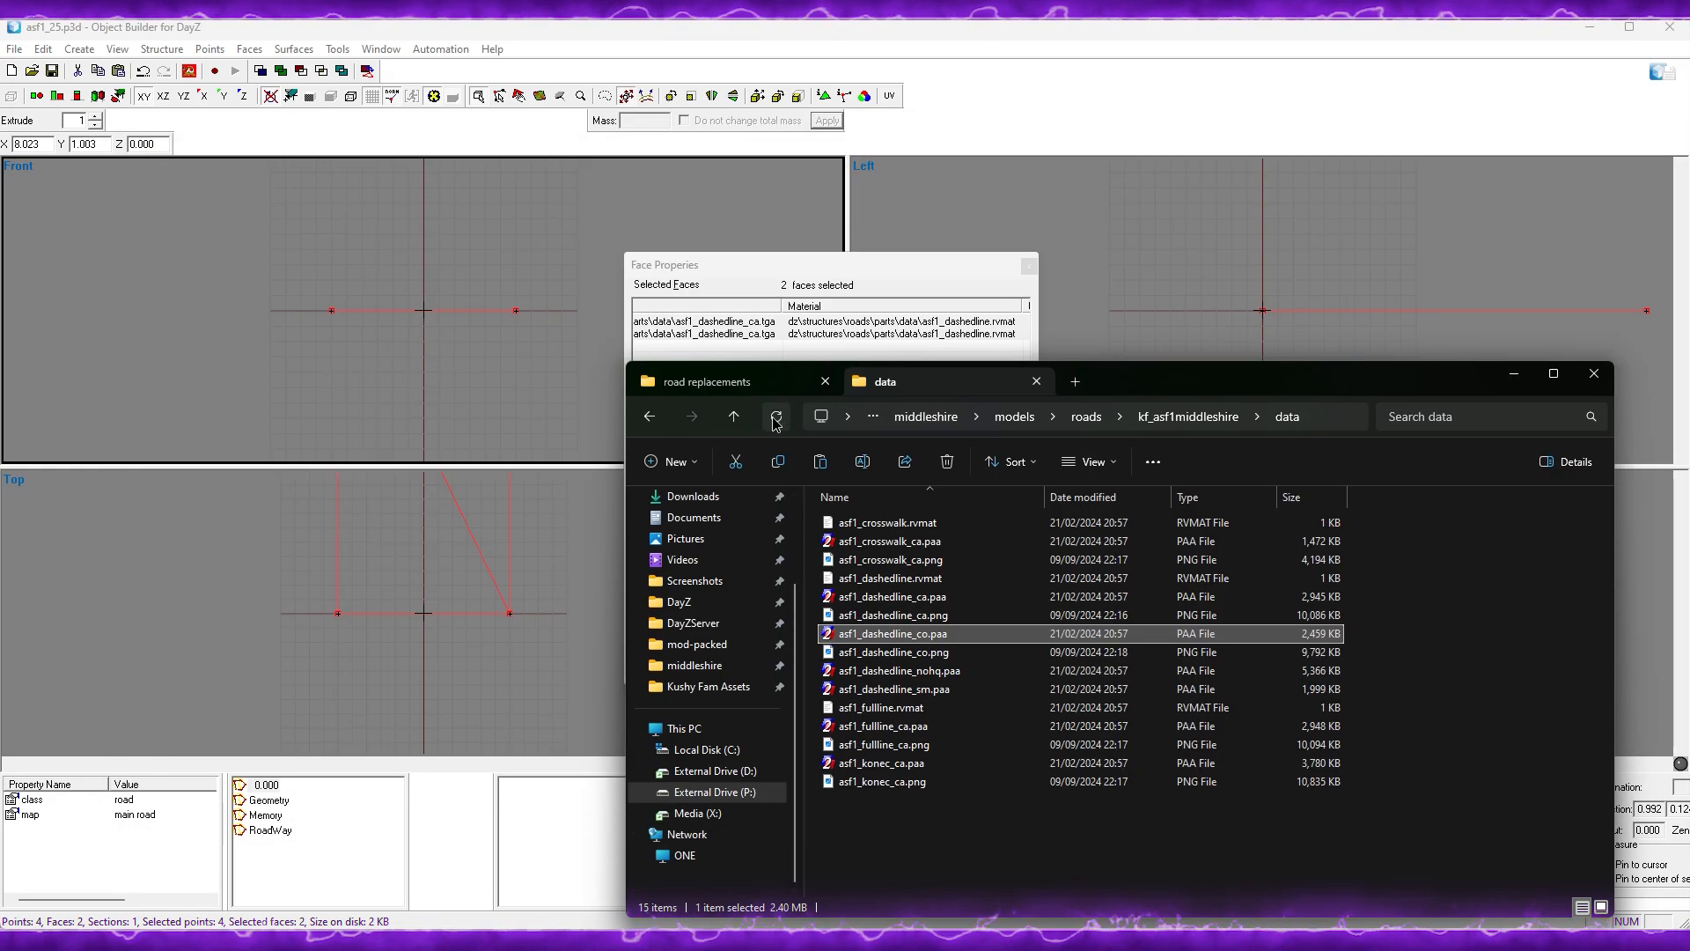
Step: Sort the data folder by file type and open asf1_crosswalk_ca.png in Photoshop
click(1232, 503)
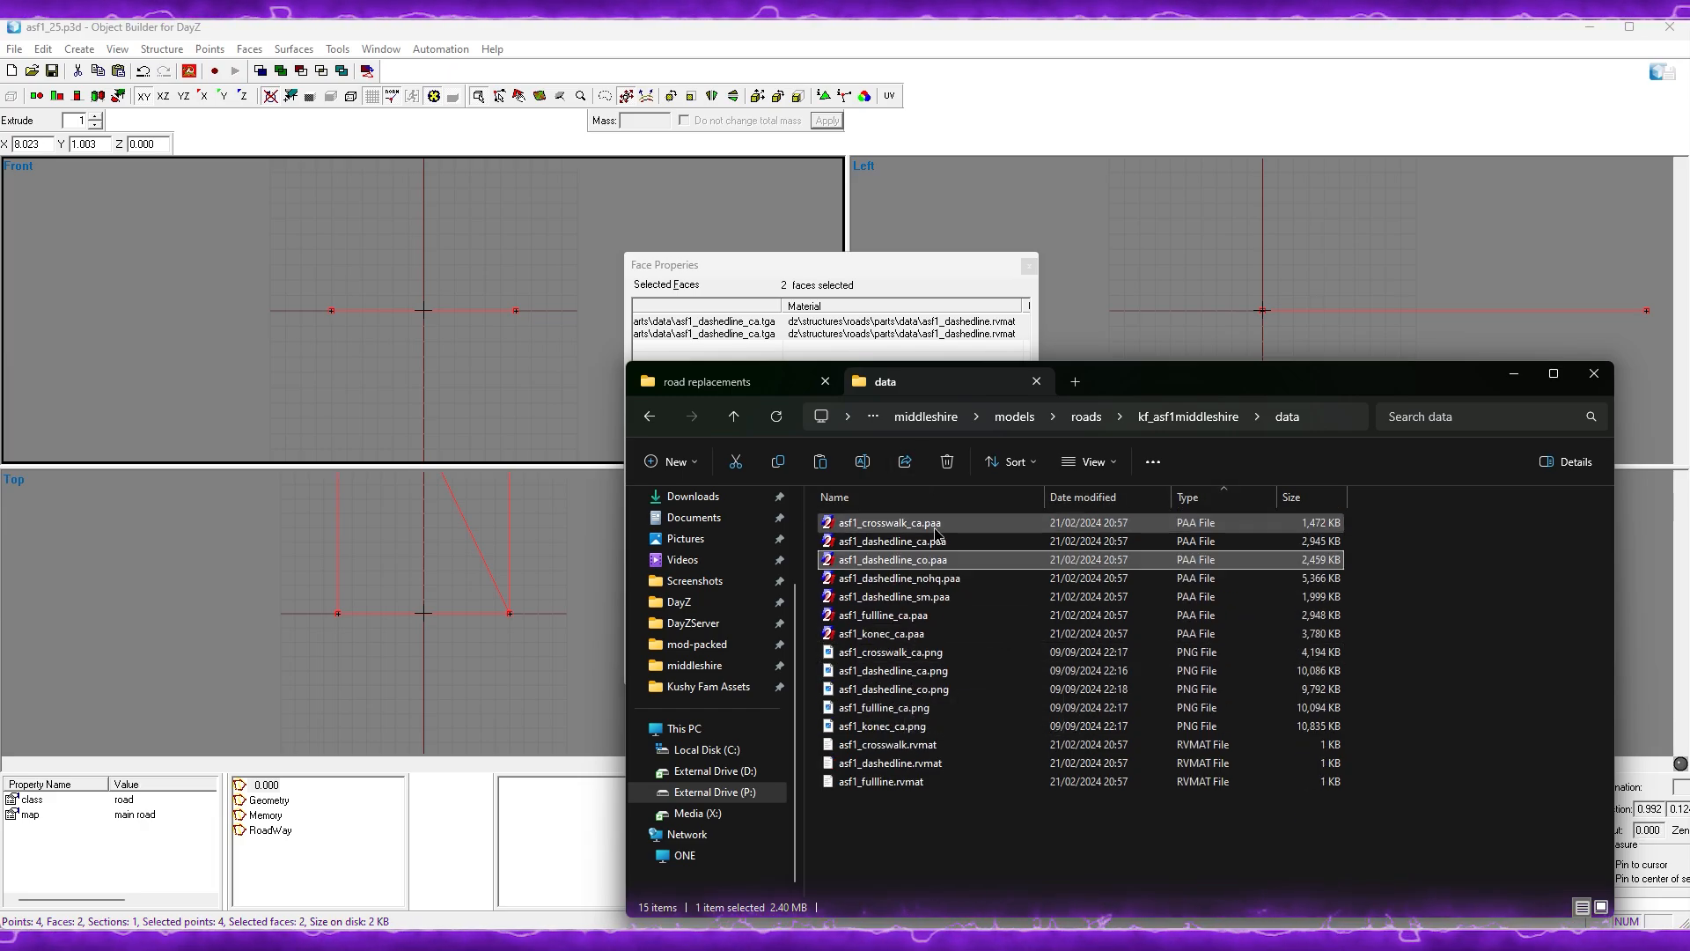
click(889, 651)
click(876, 671)
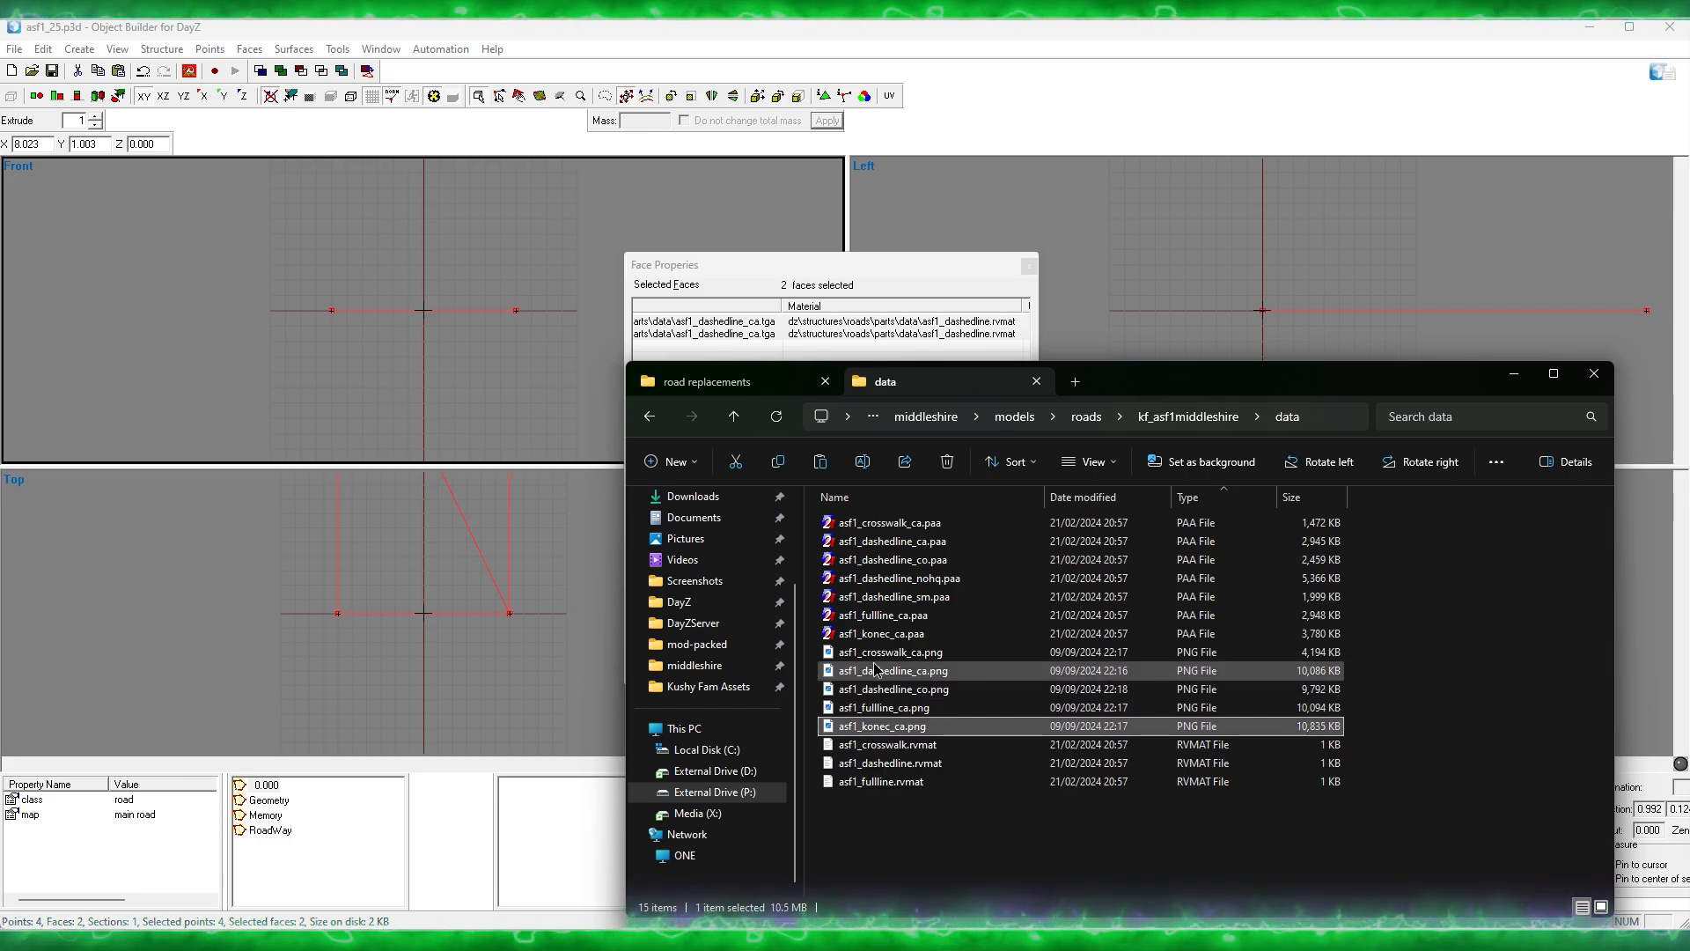
click(885, 651)
right_click(885, 651)
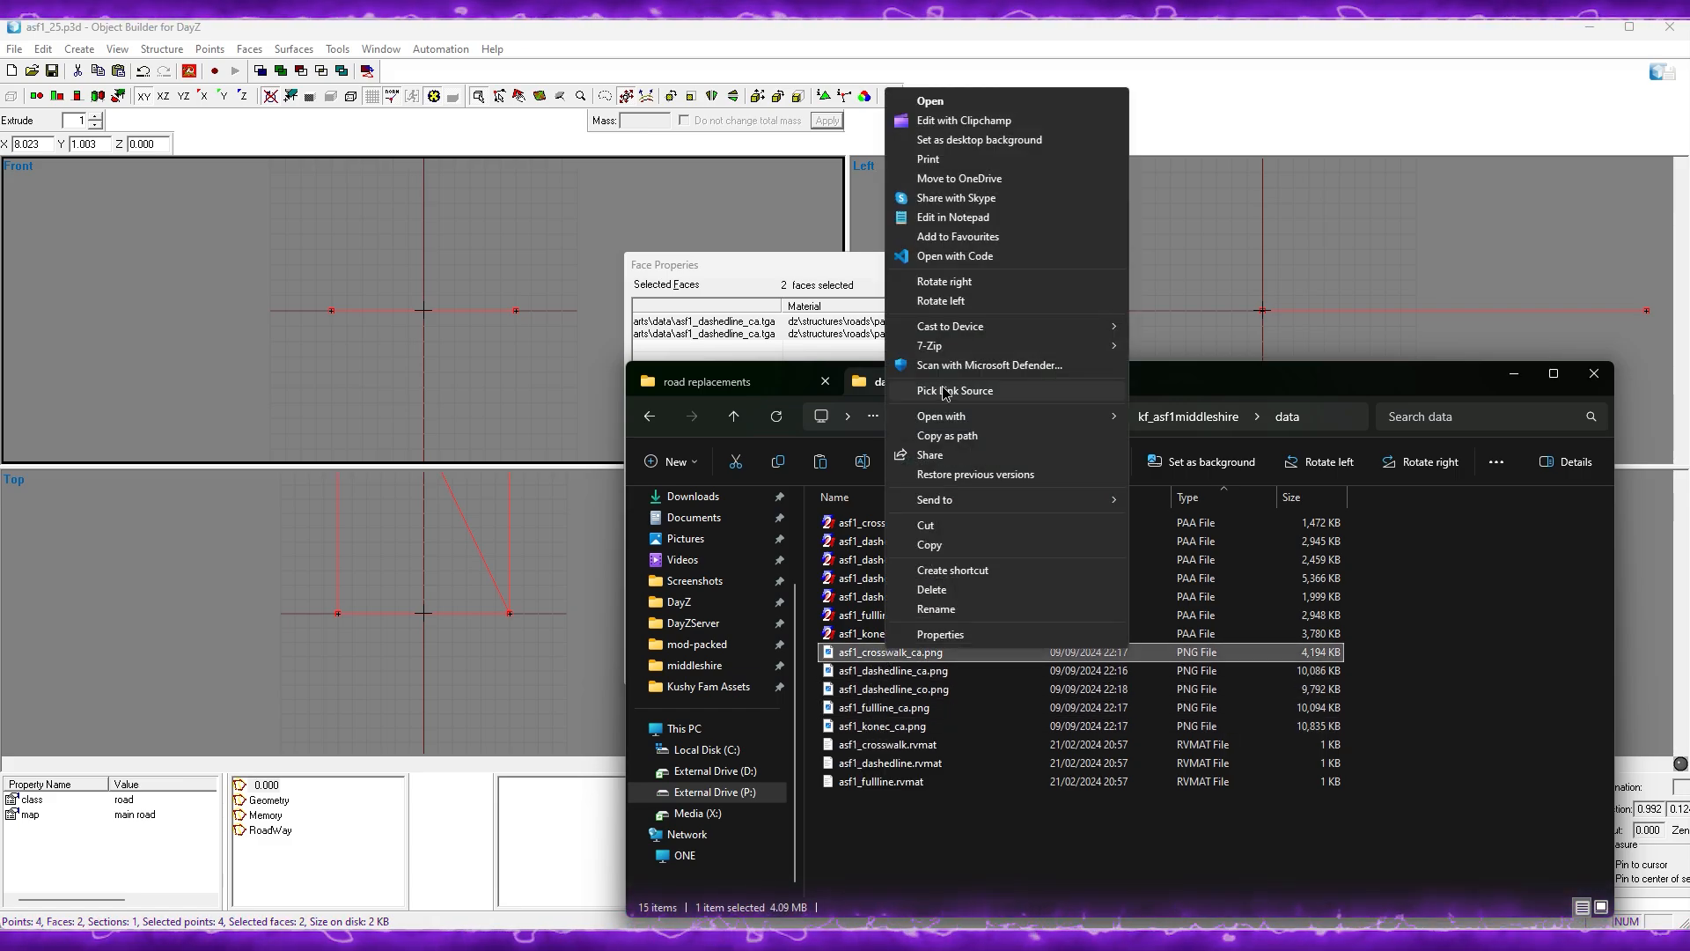
mouse_move(1056, 415)
click(1190, 420)
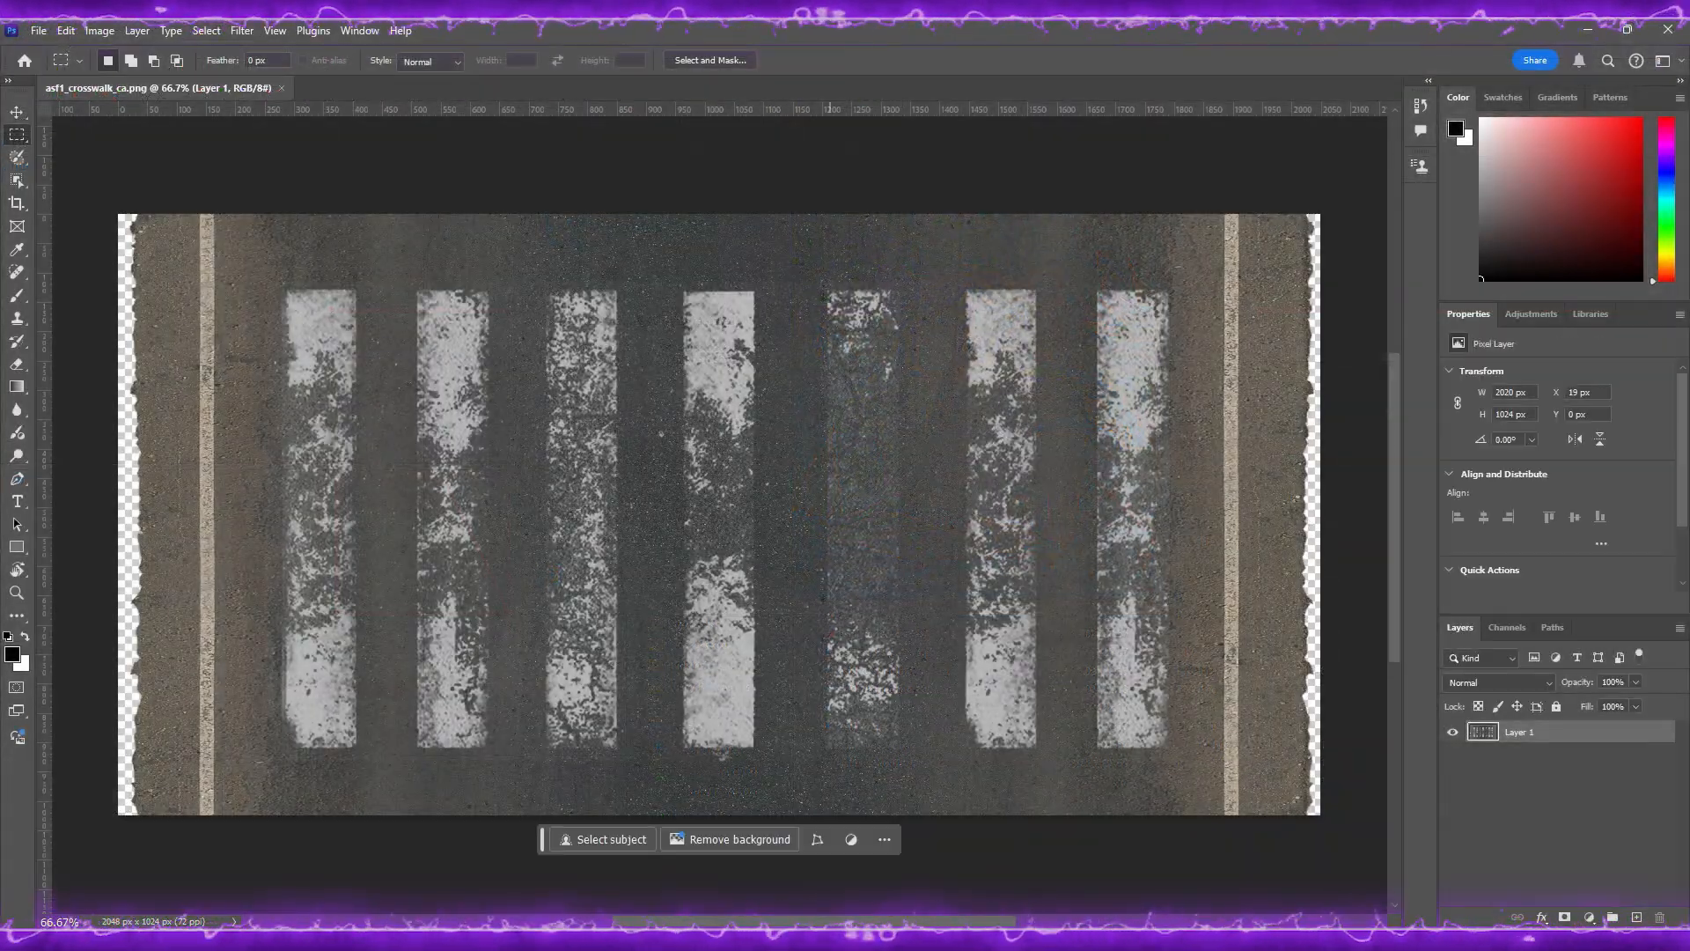
Step: Open the PNGs asf1_dashedline_ca, asf1_dashedline_co, asf1_fullline_ca and asf1_konec_ca in Photoshop as separate documents beside the crosswalk texture
click(834, 871)
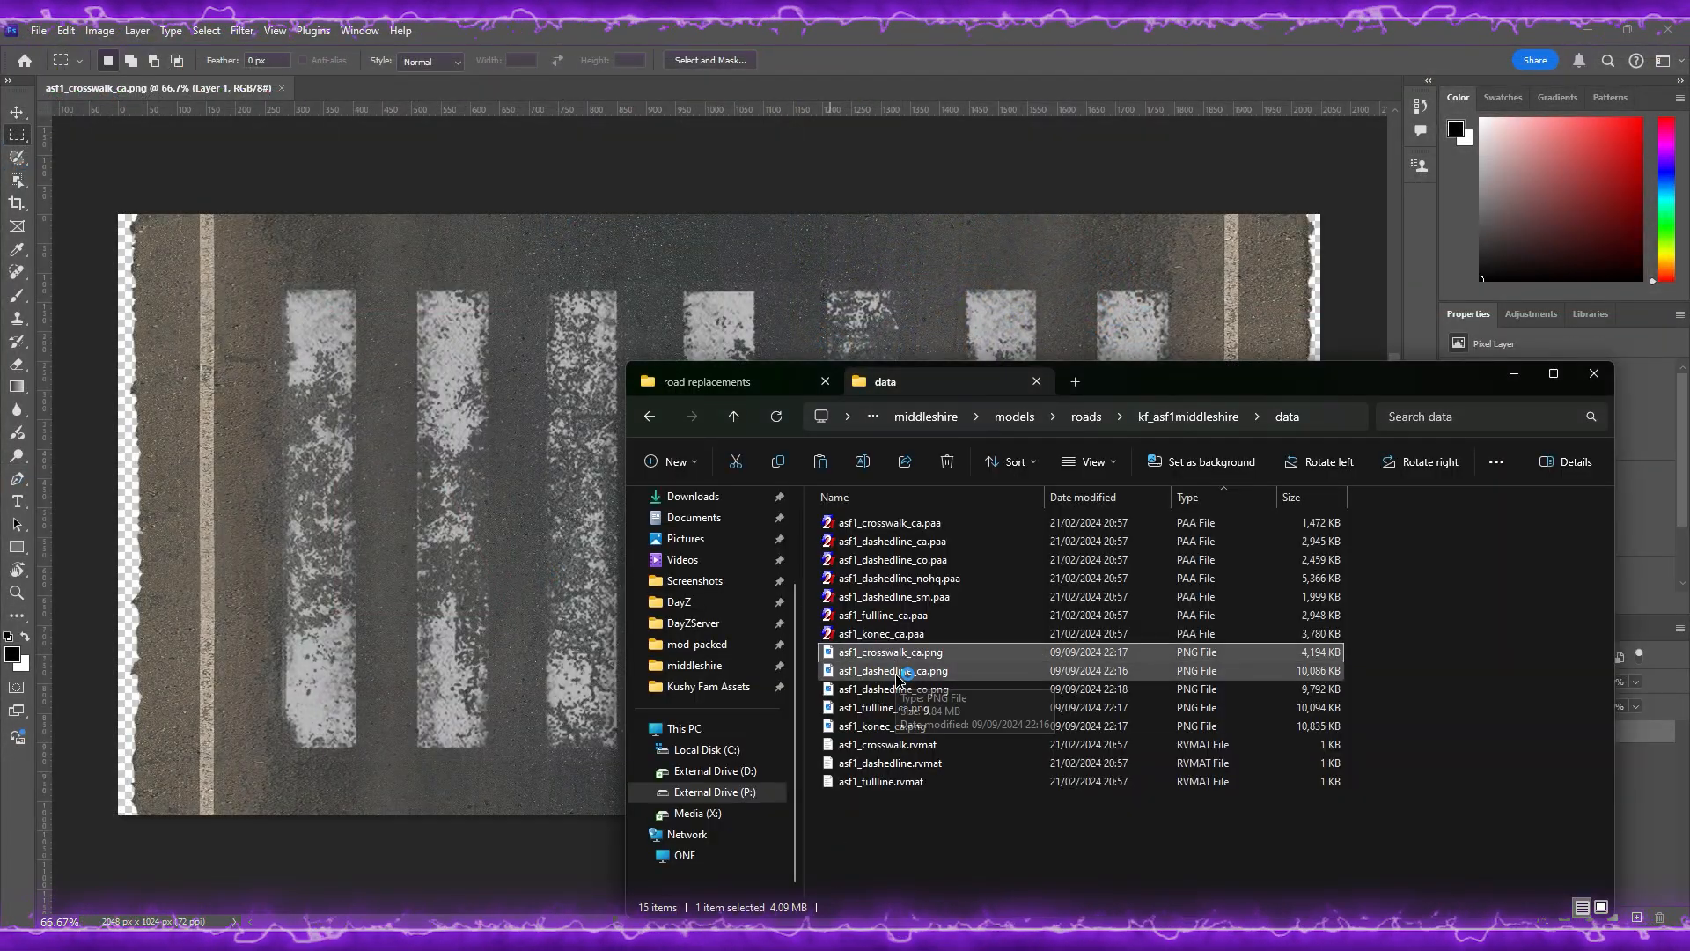
click(885, 727)
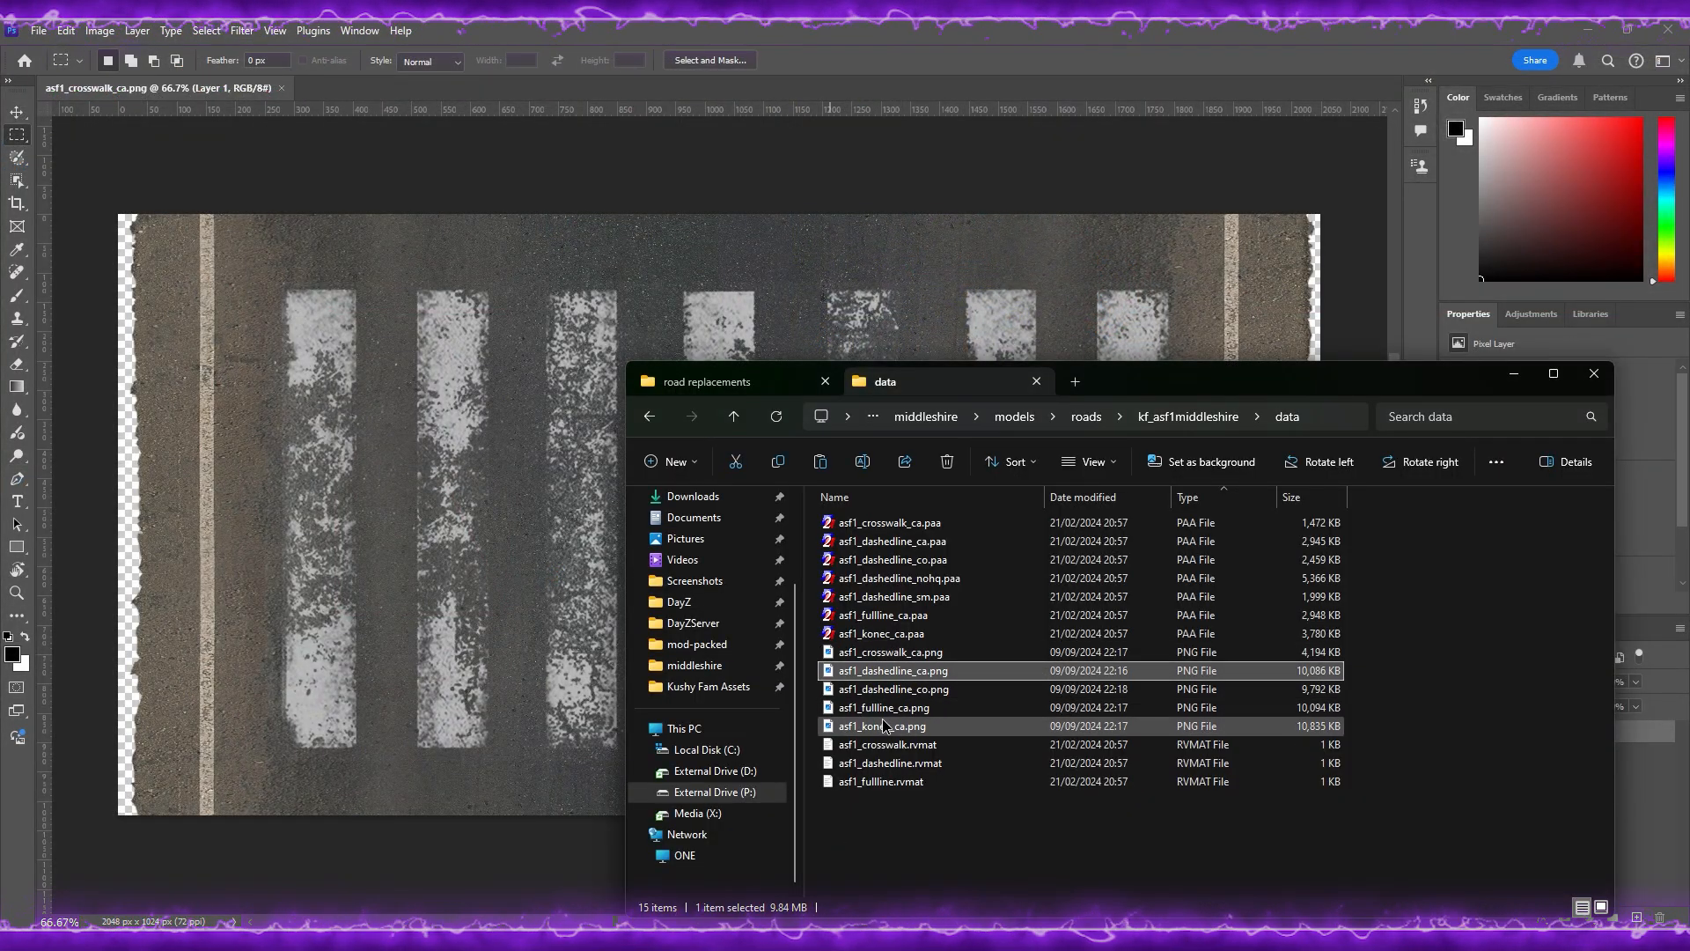
shift+click(864, 674)
drag(864, 676, 558, 99)
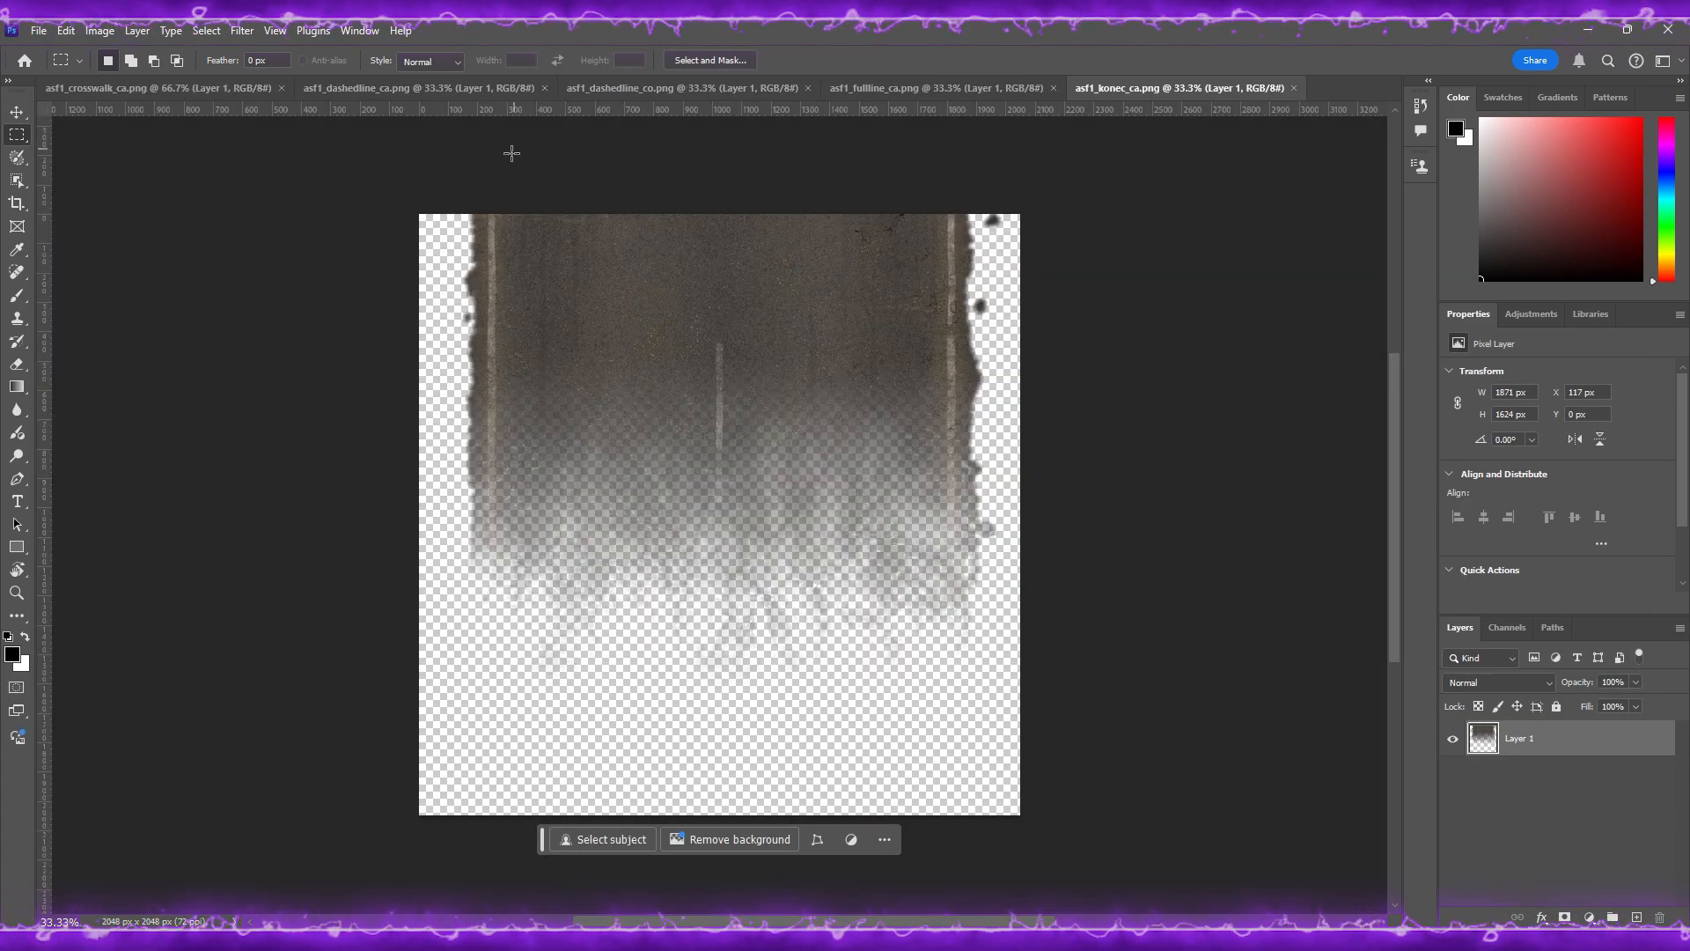
Step: Look through the five open road textures in turn and return to asf1_crosswalk_ca.png
click(152, 89)
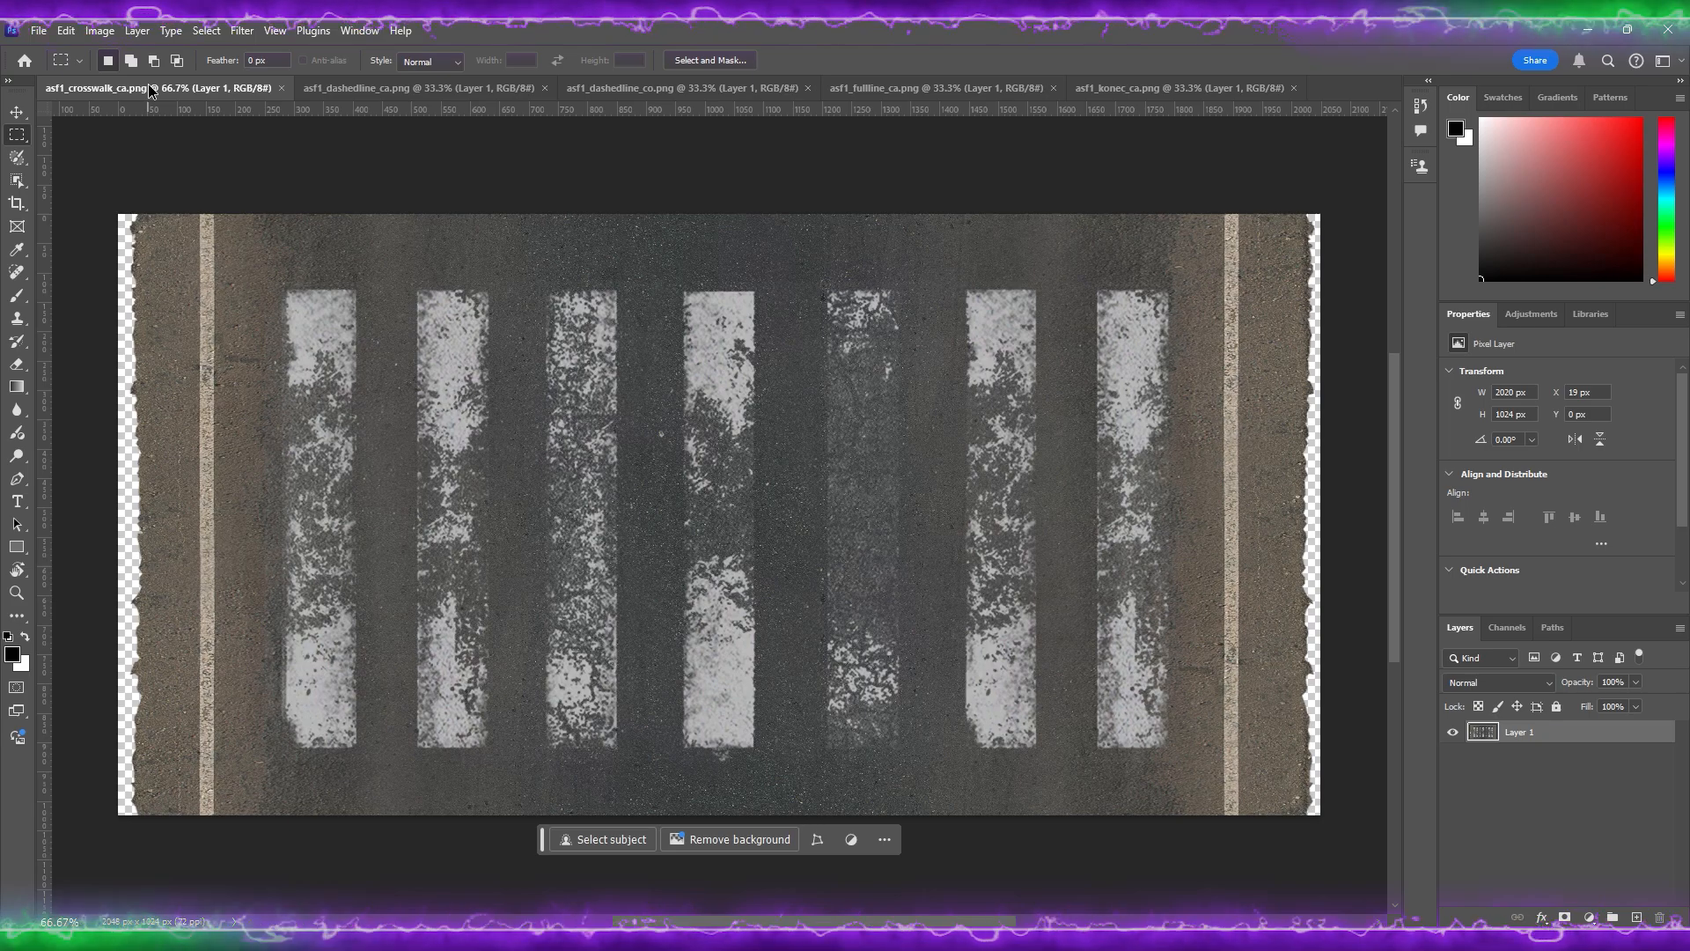
click(343, 90)
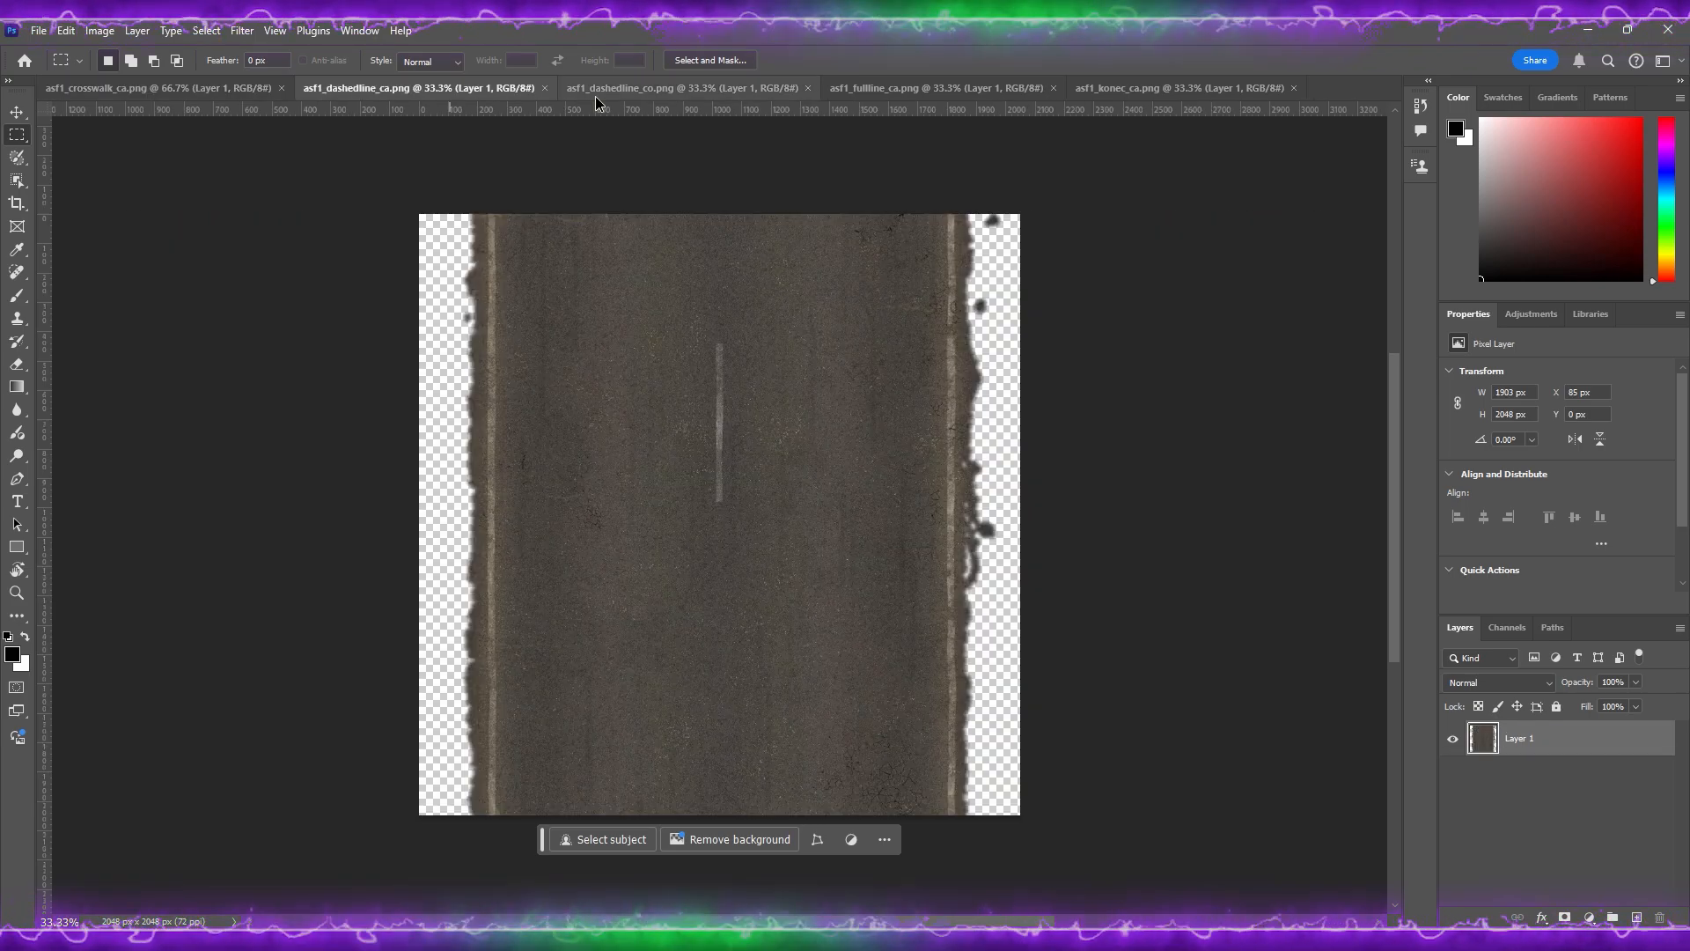
click(718, 89)
click(892, 89)
click(1102, 89)
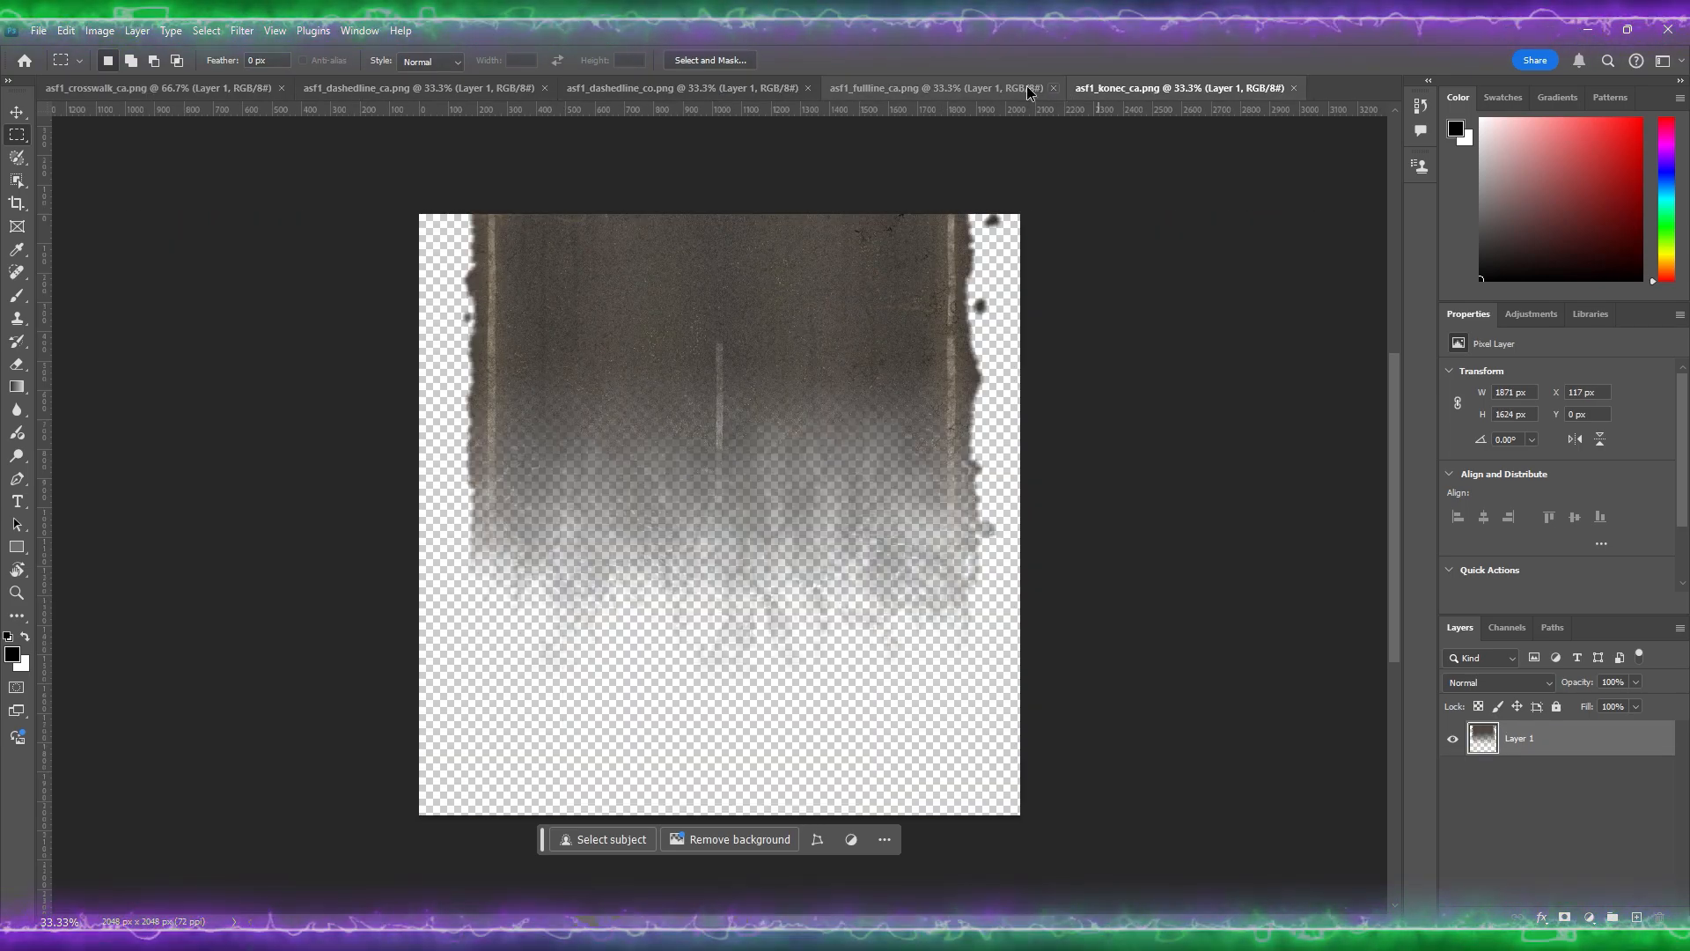
click(161, 97)
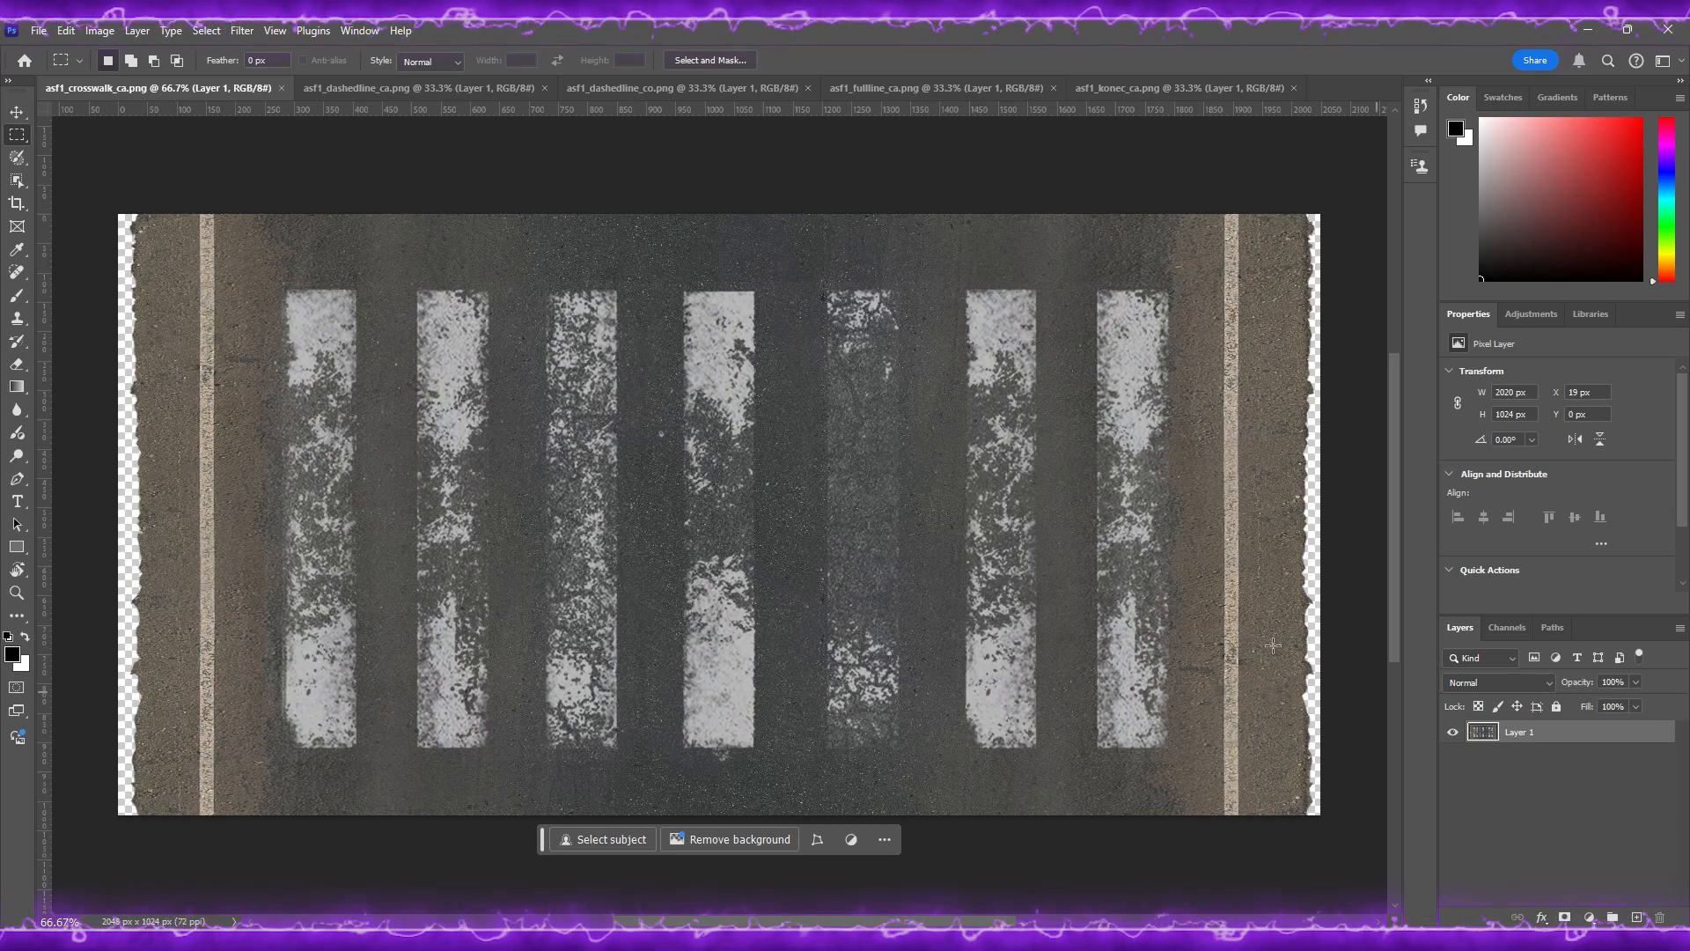
Step: Add a new layer and draw a bright yellow pixel rectangle, about 29 by 1024 px, over the crosswalk texture's left white edge line
click(1636, 918)
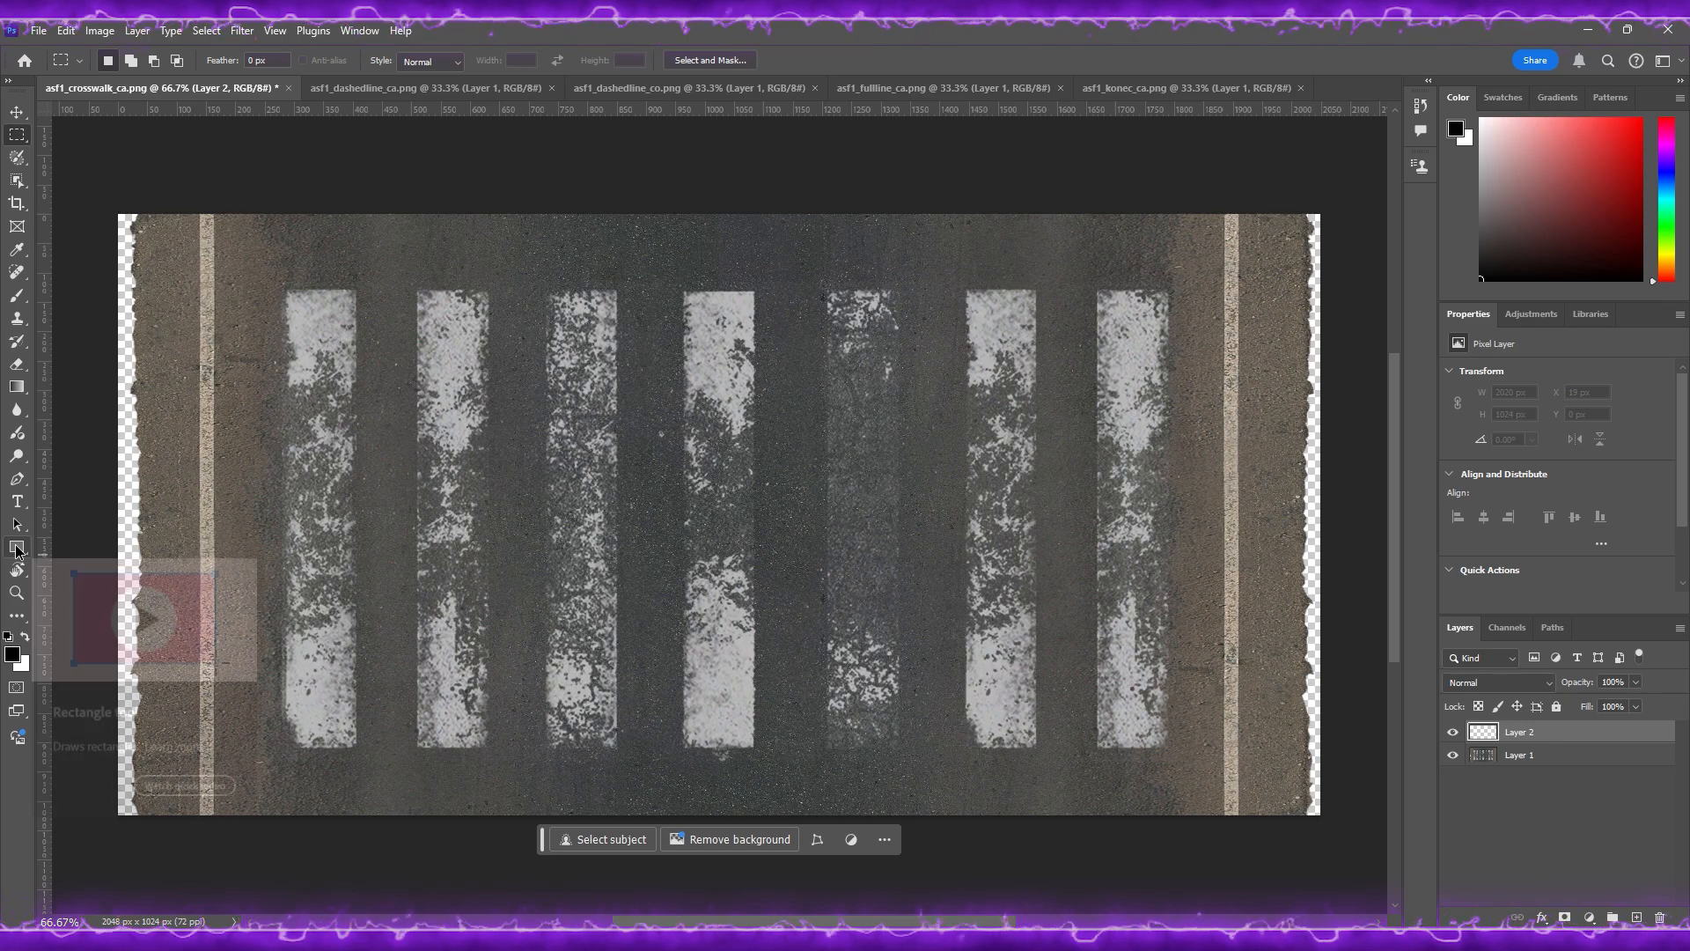
click(16, 550)
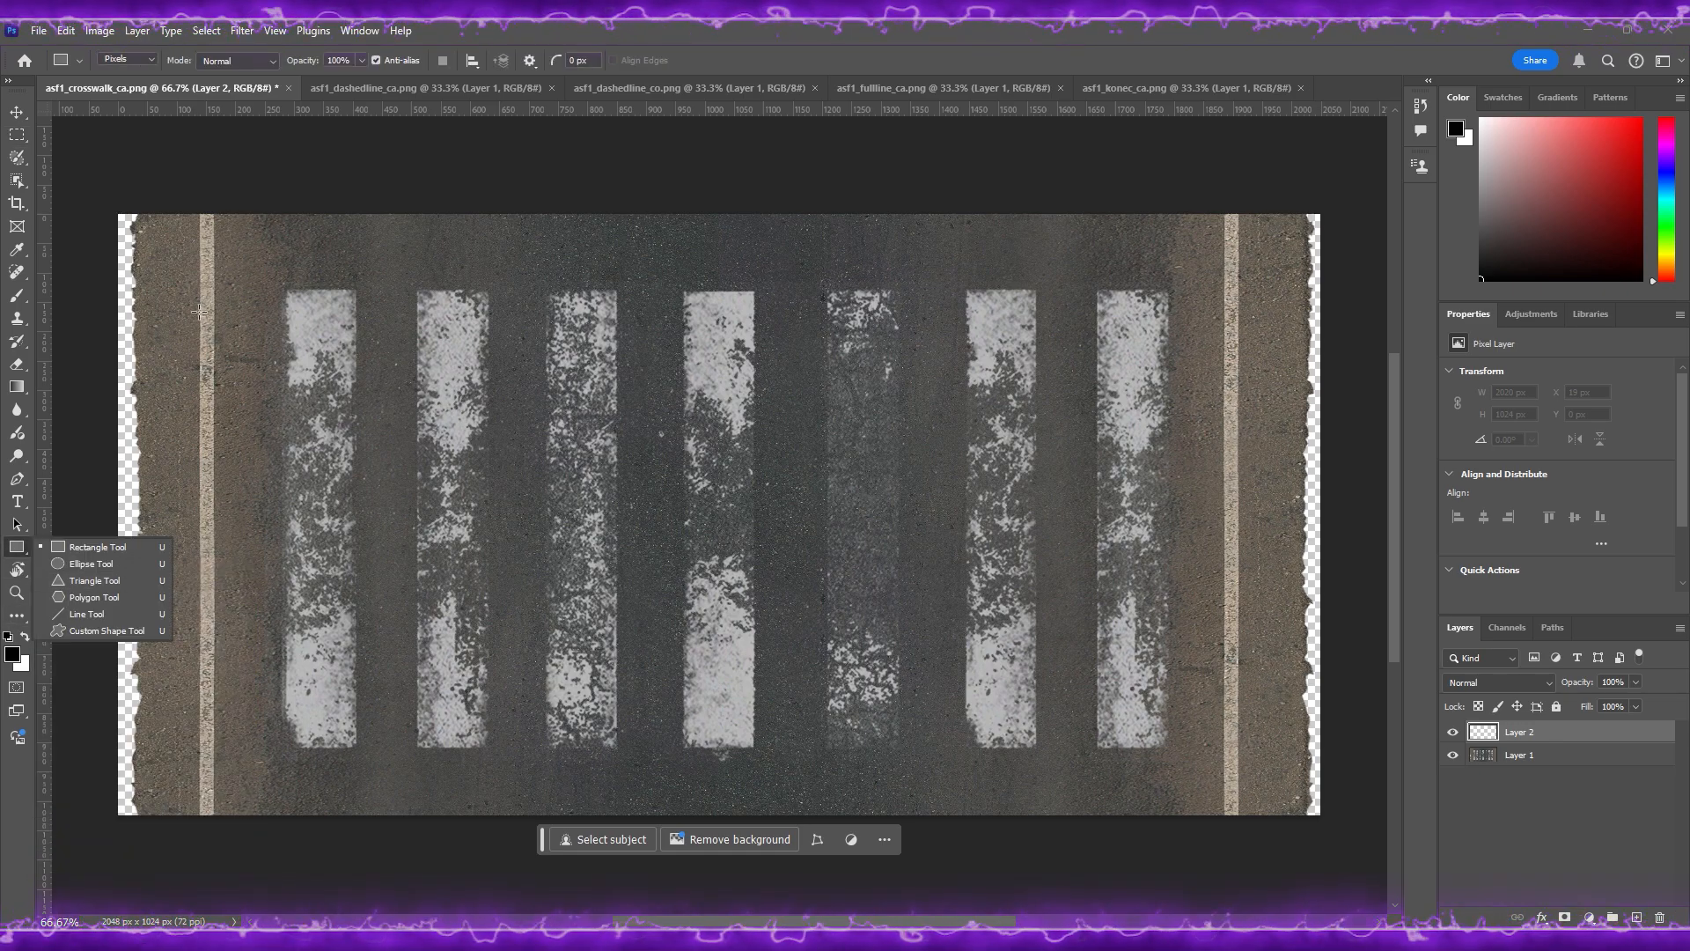
click(26, 638)
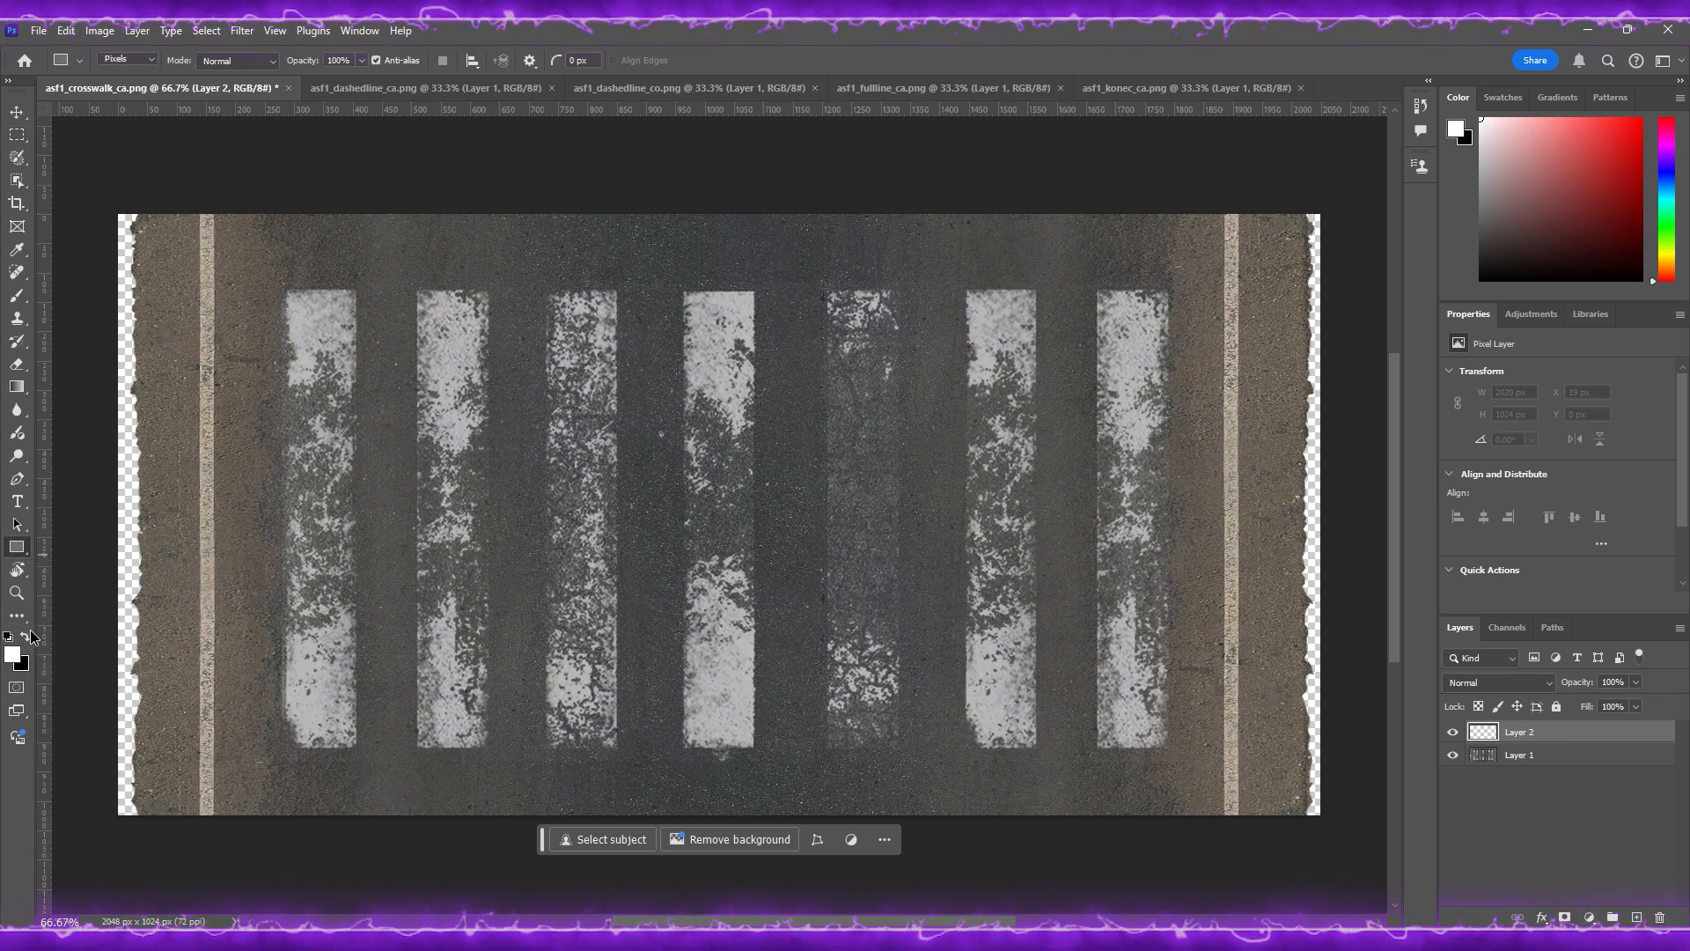
click(12, 654)
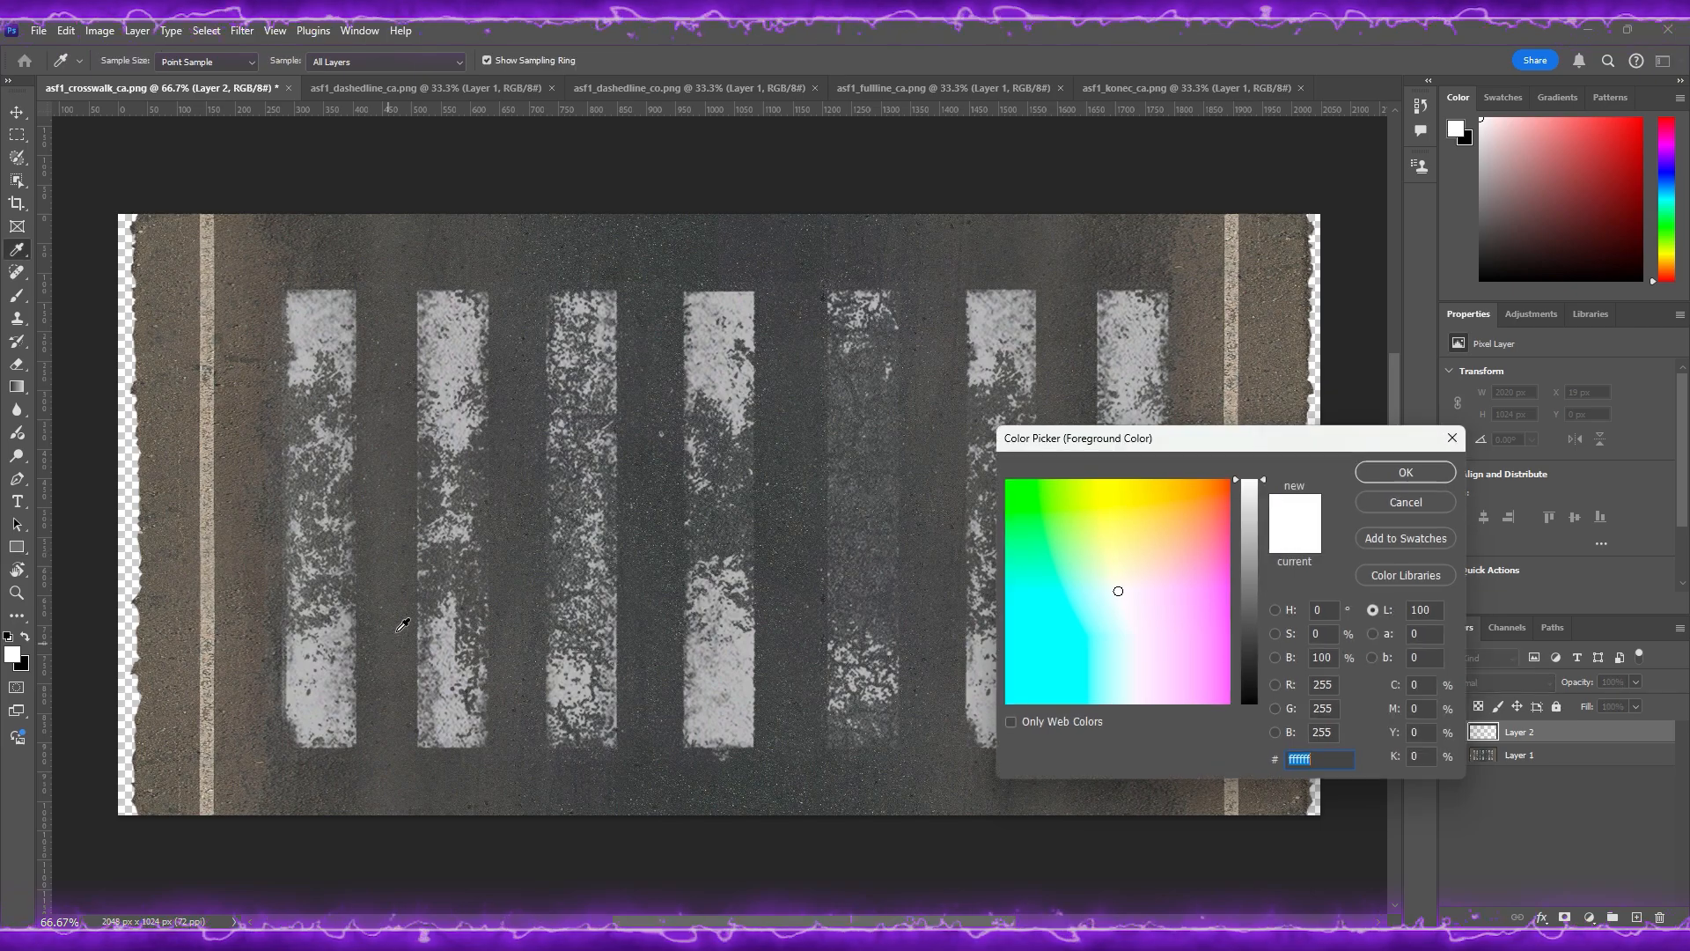
click(1138, 495)
click(1249, 503)
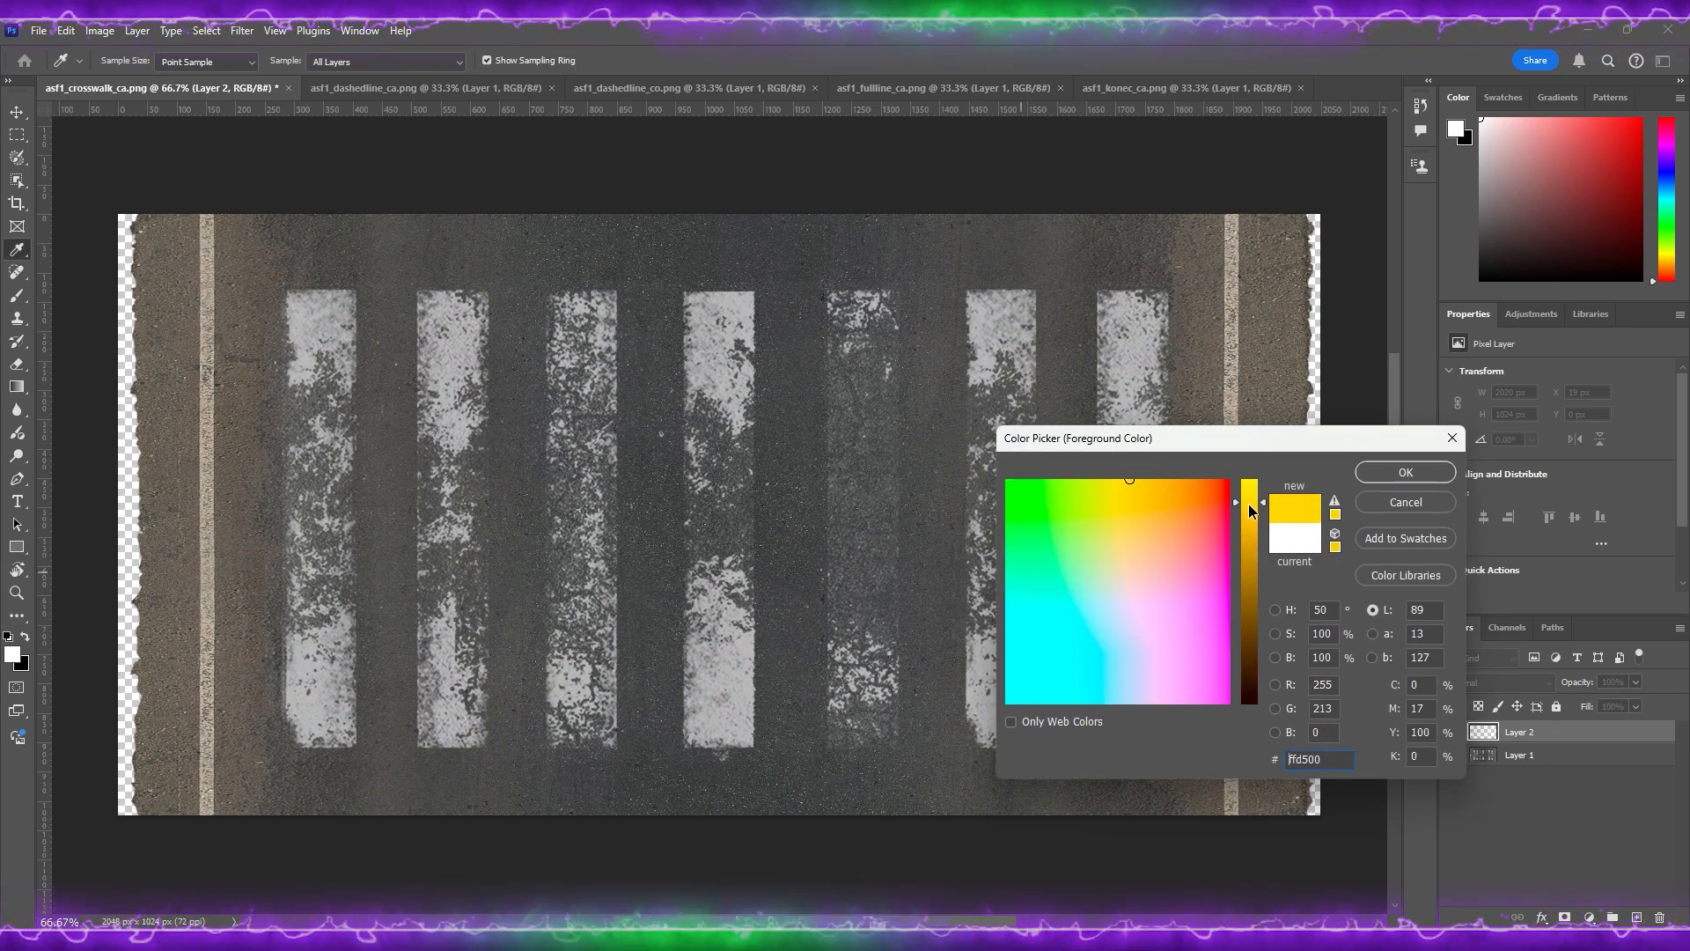
click(1382, 475)
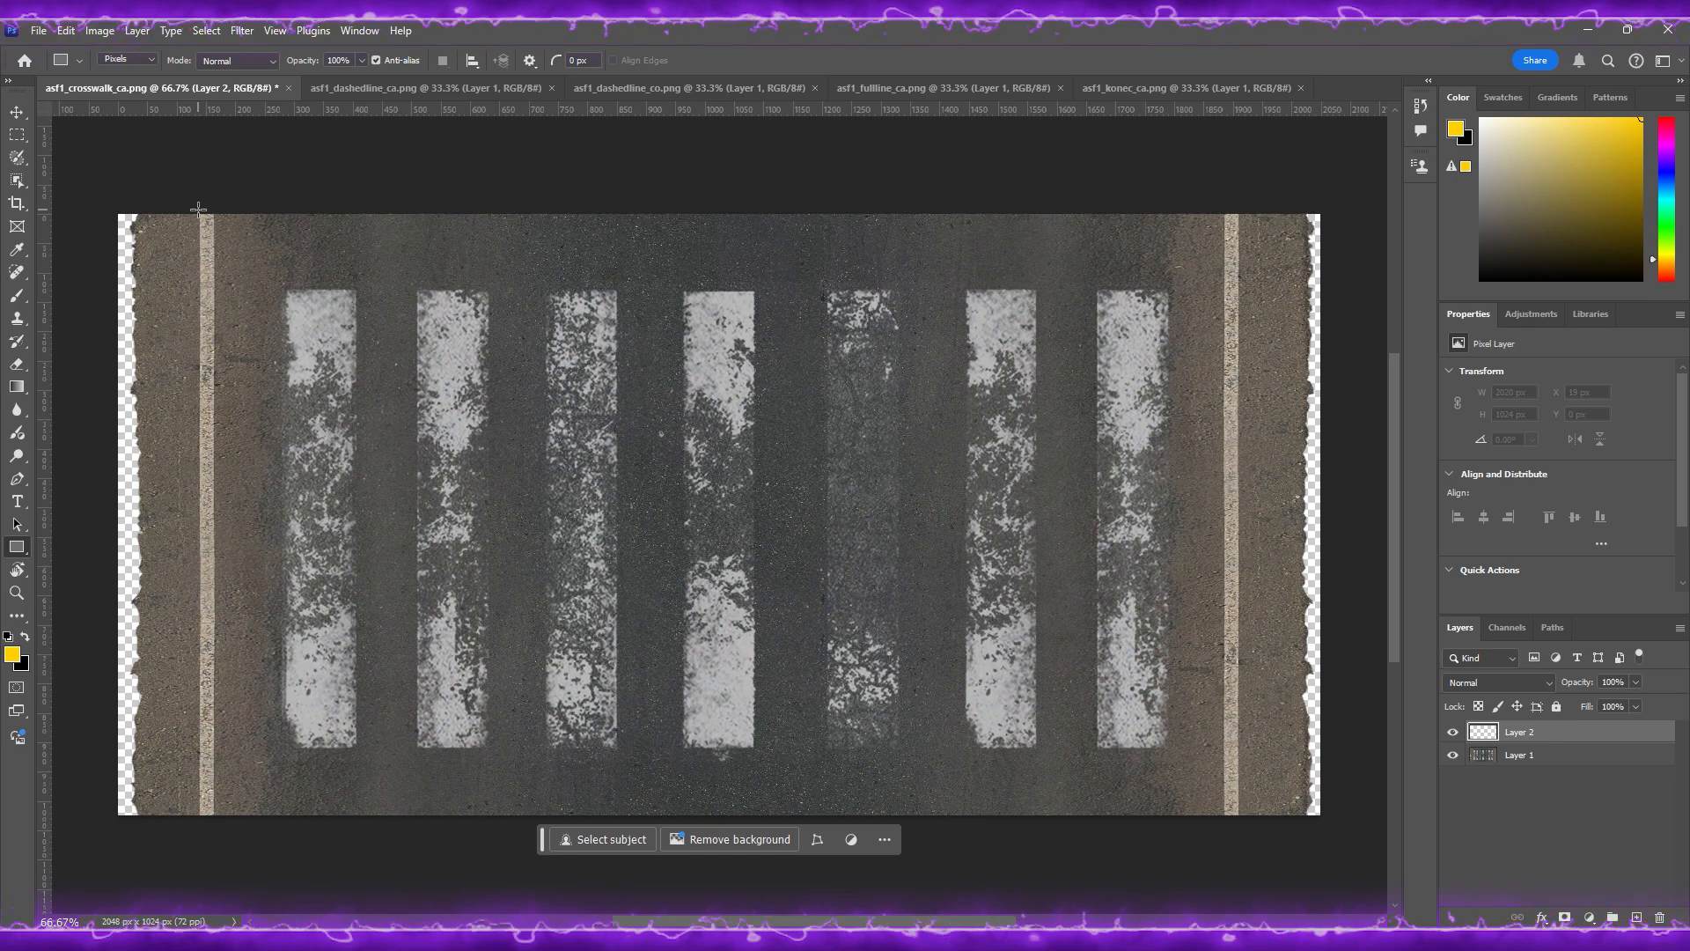
drag(198, 208, 214, 825)
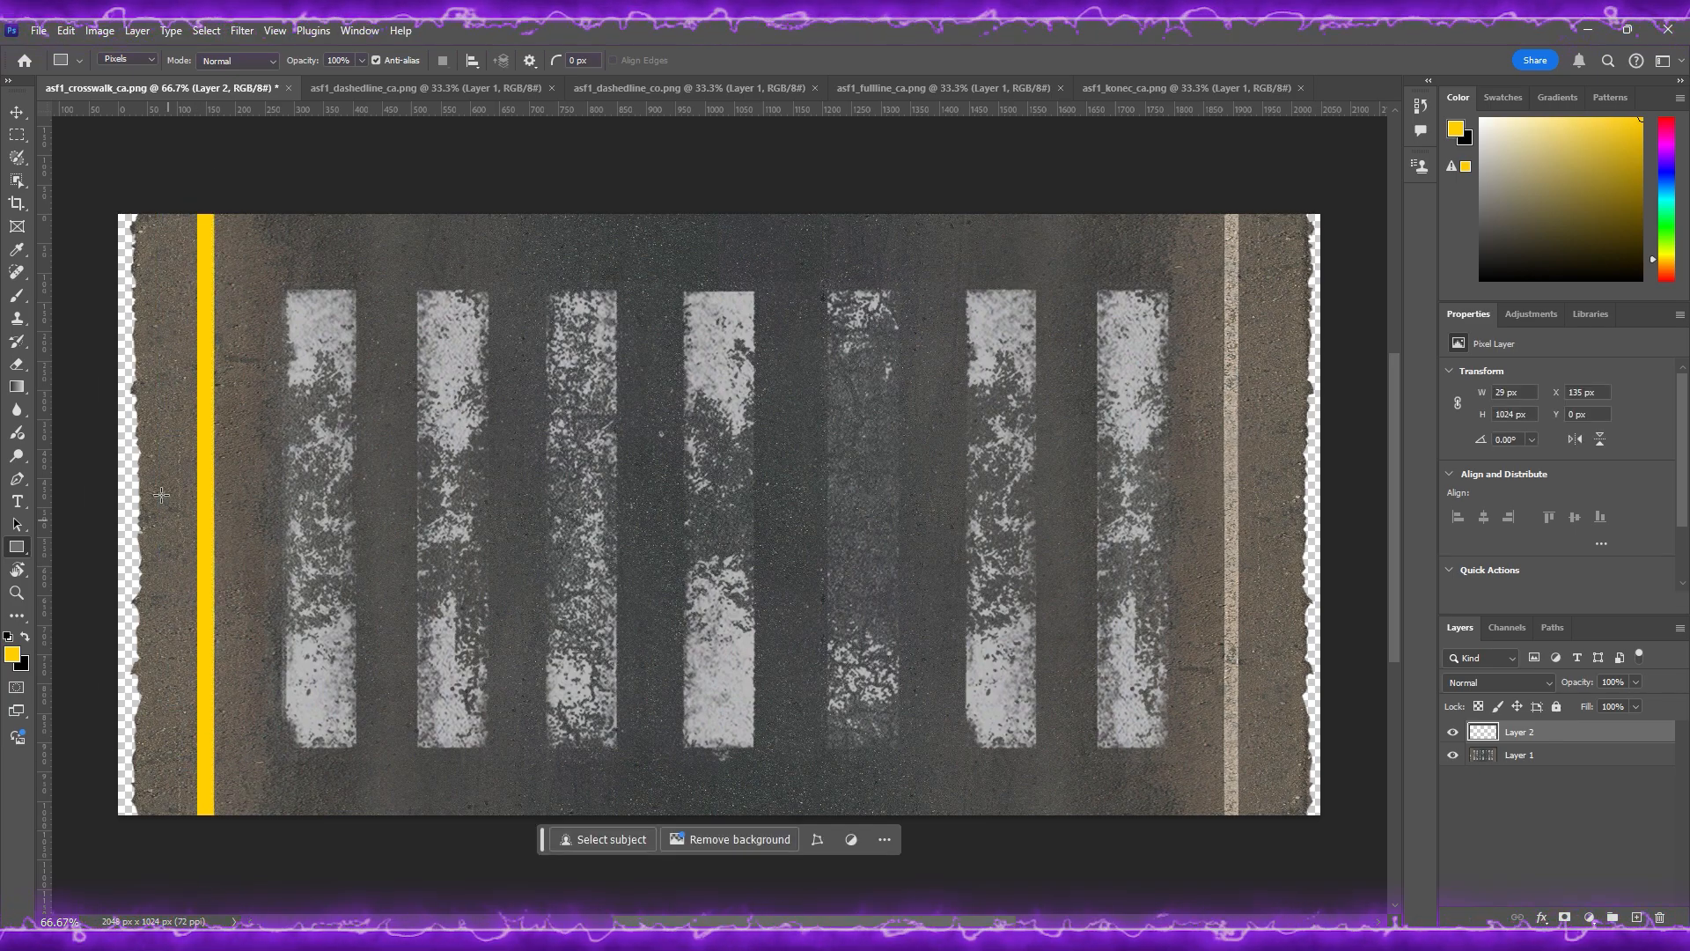
Step: Narrow the yellow strip from its left side to 25 px wide to match the edge line, and apply the transform
click(16, 110)
alt+scroll(201, 435, up, 10)
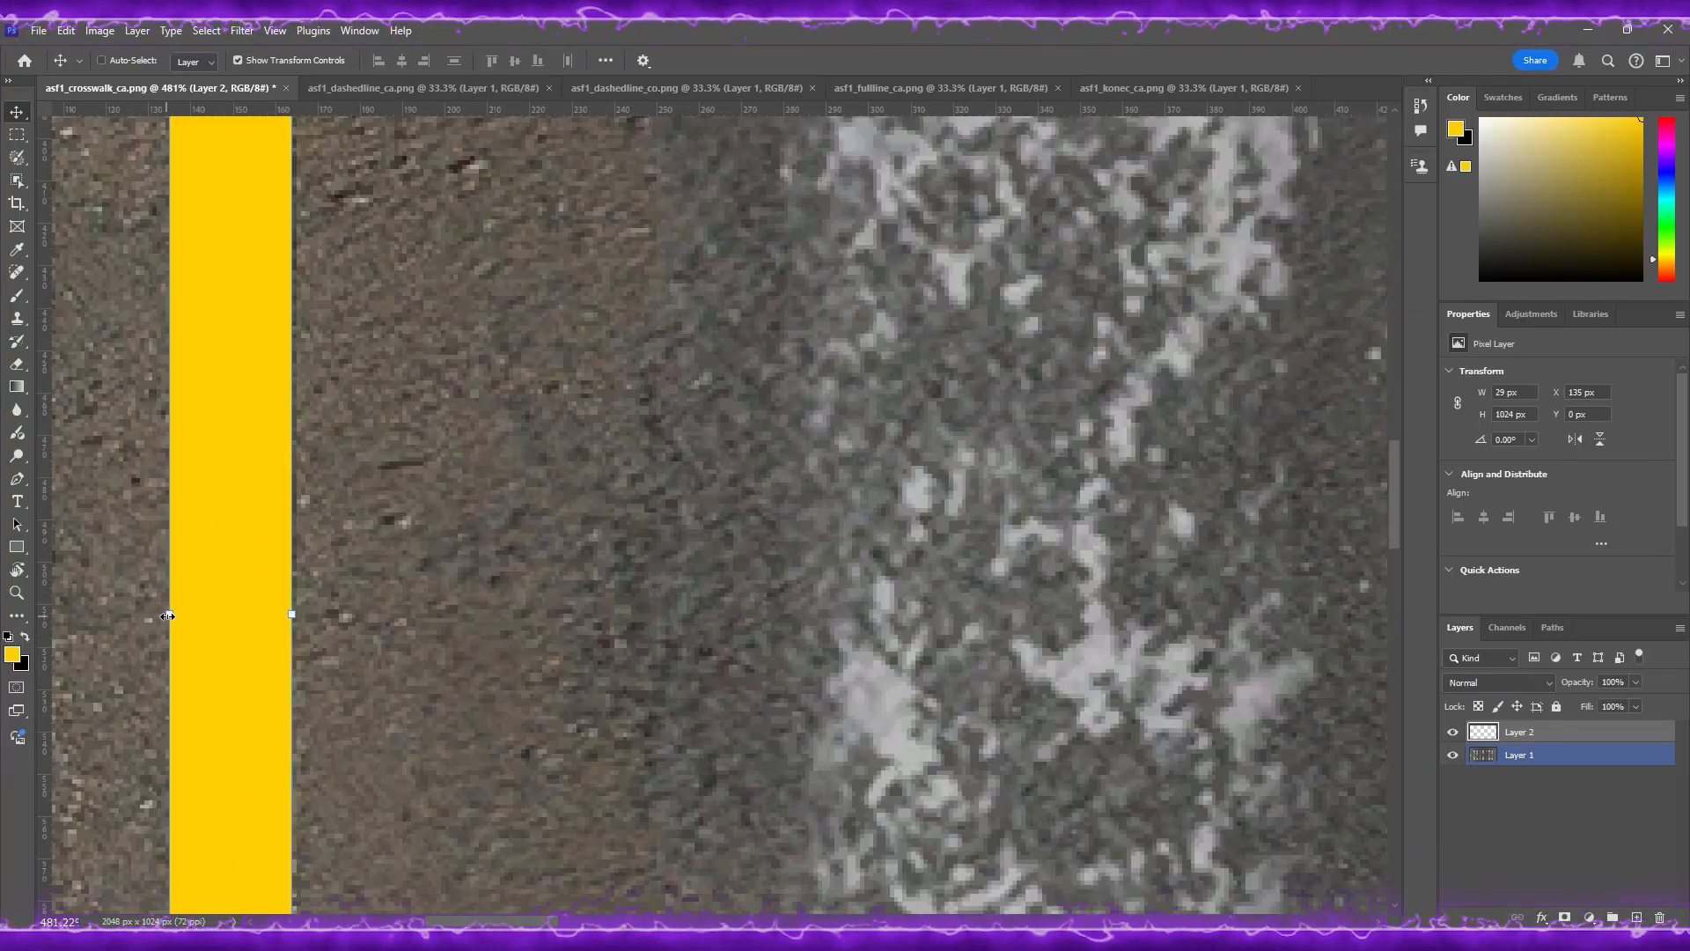
drag(169, 614, 185, 616)
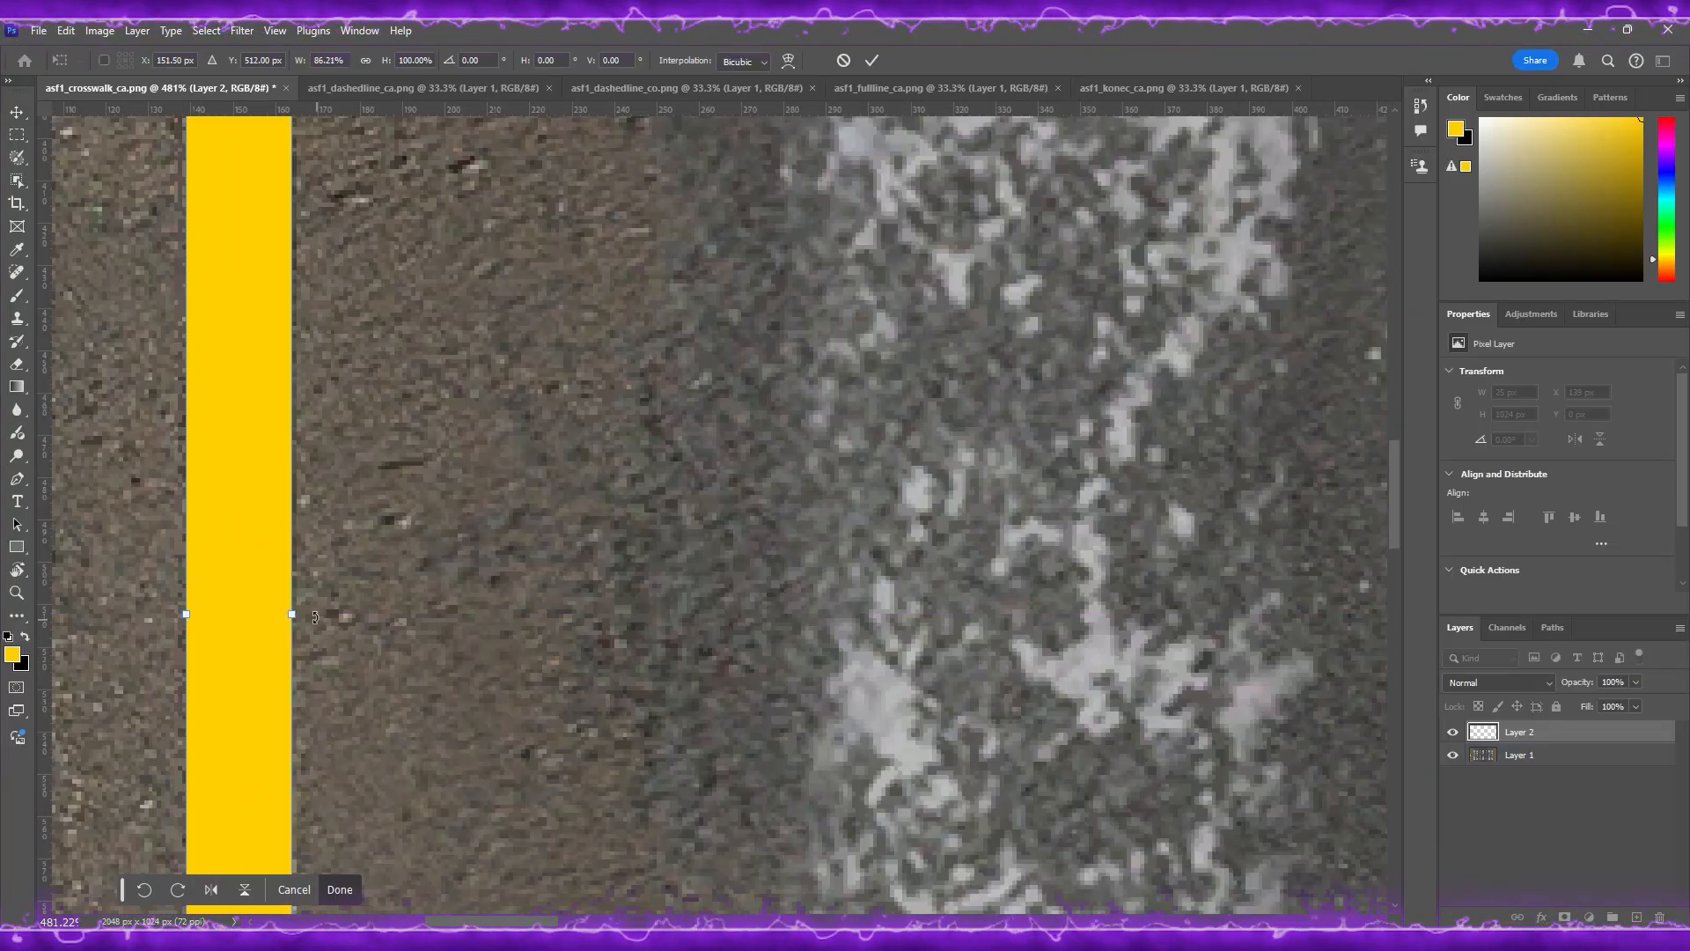
drag(291, 617, 291, 617)
alt+scroll(545, 563, down, 5)
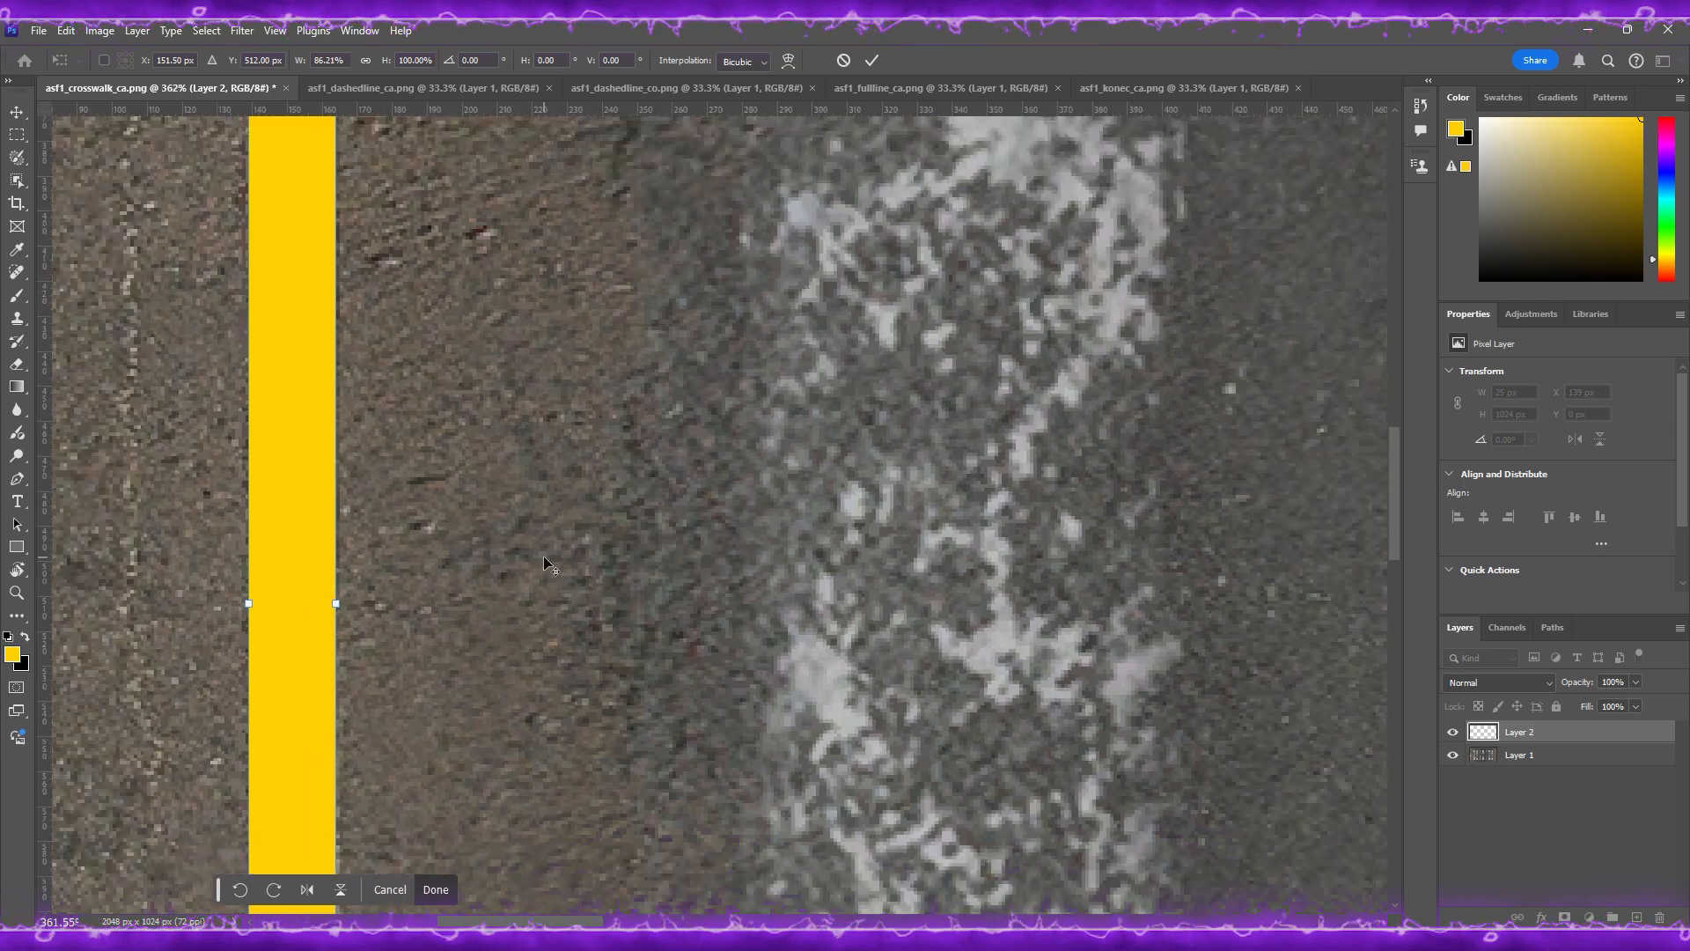
alt+scroll(545, 563, down, 5)
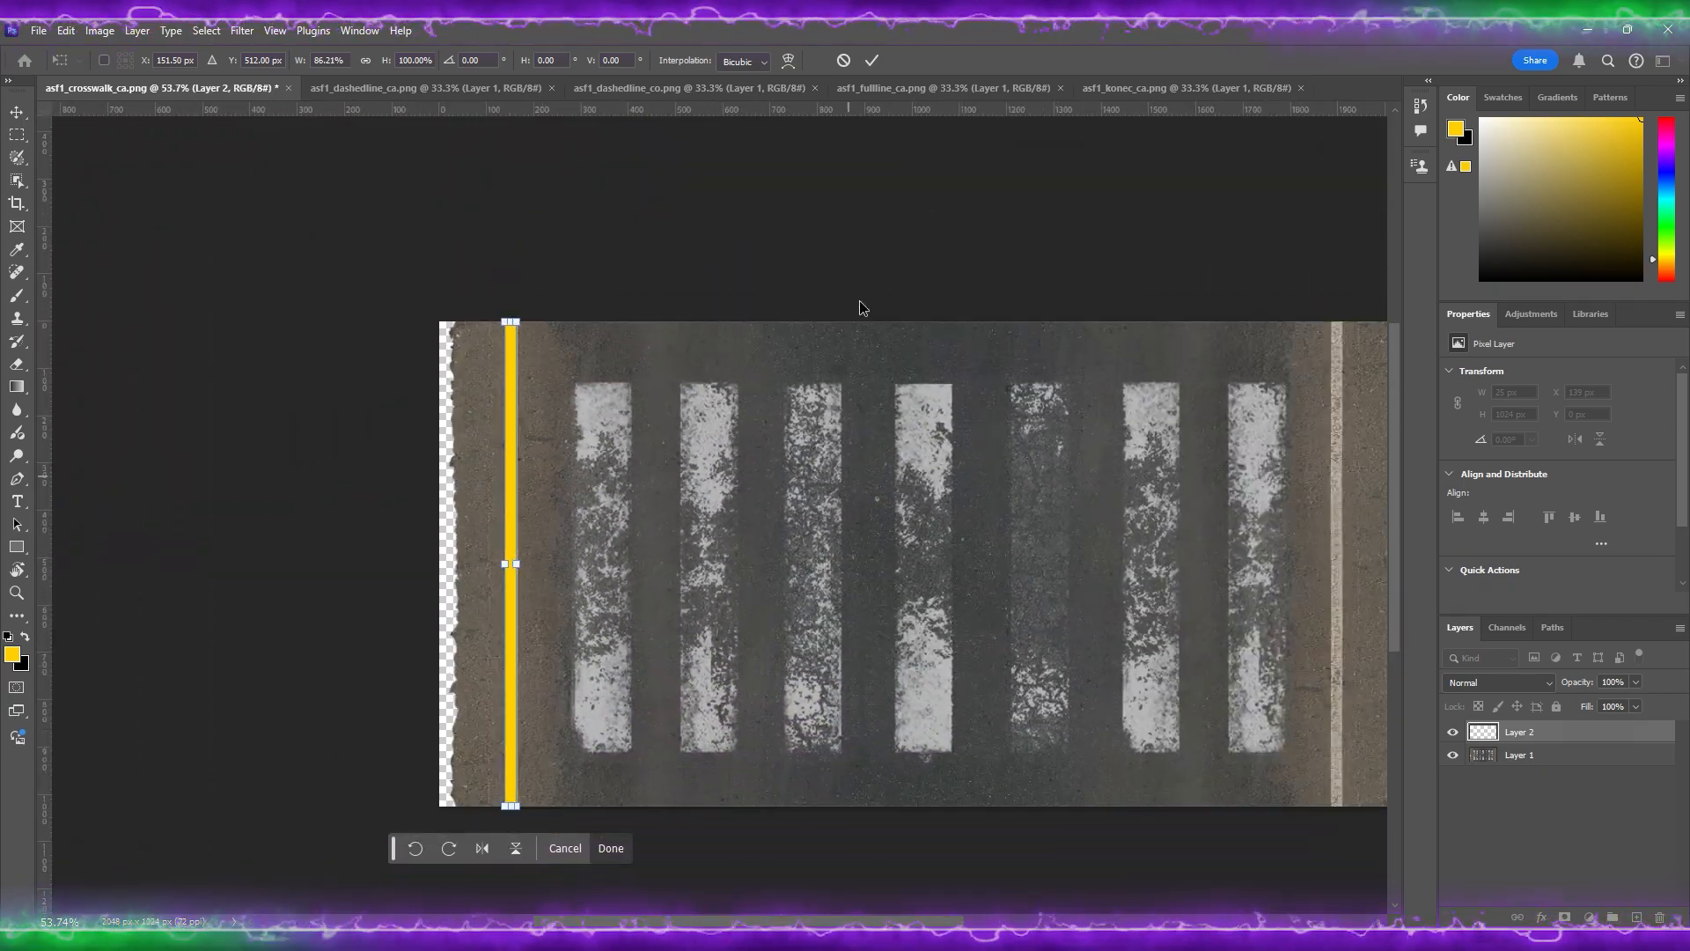
drag(859, 921, 922, 920)
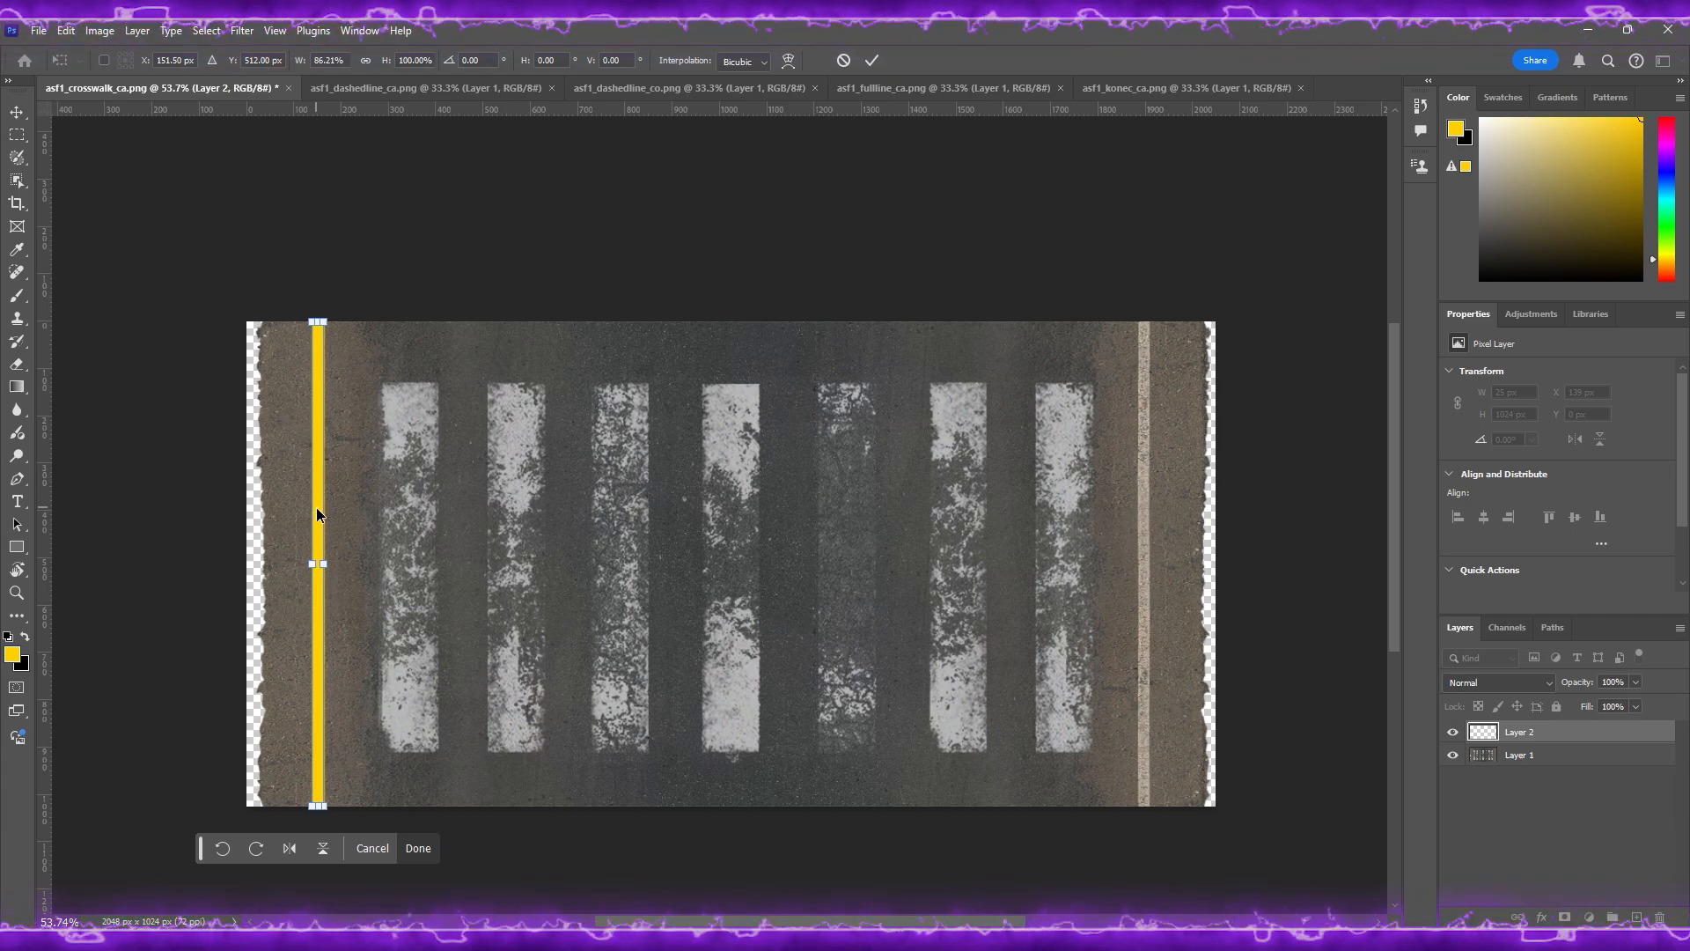
alt+drag(316, 508, 373, 503)
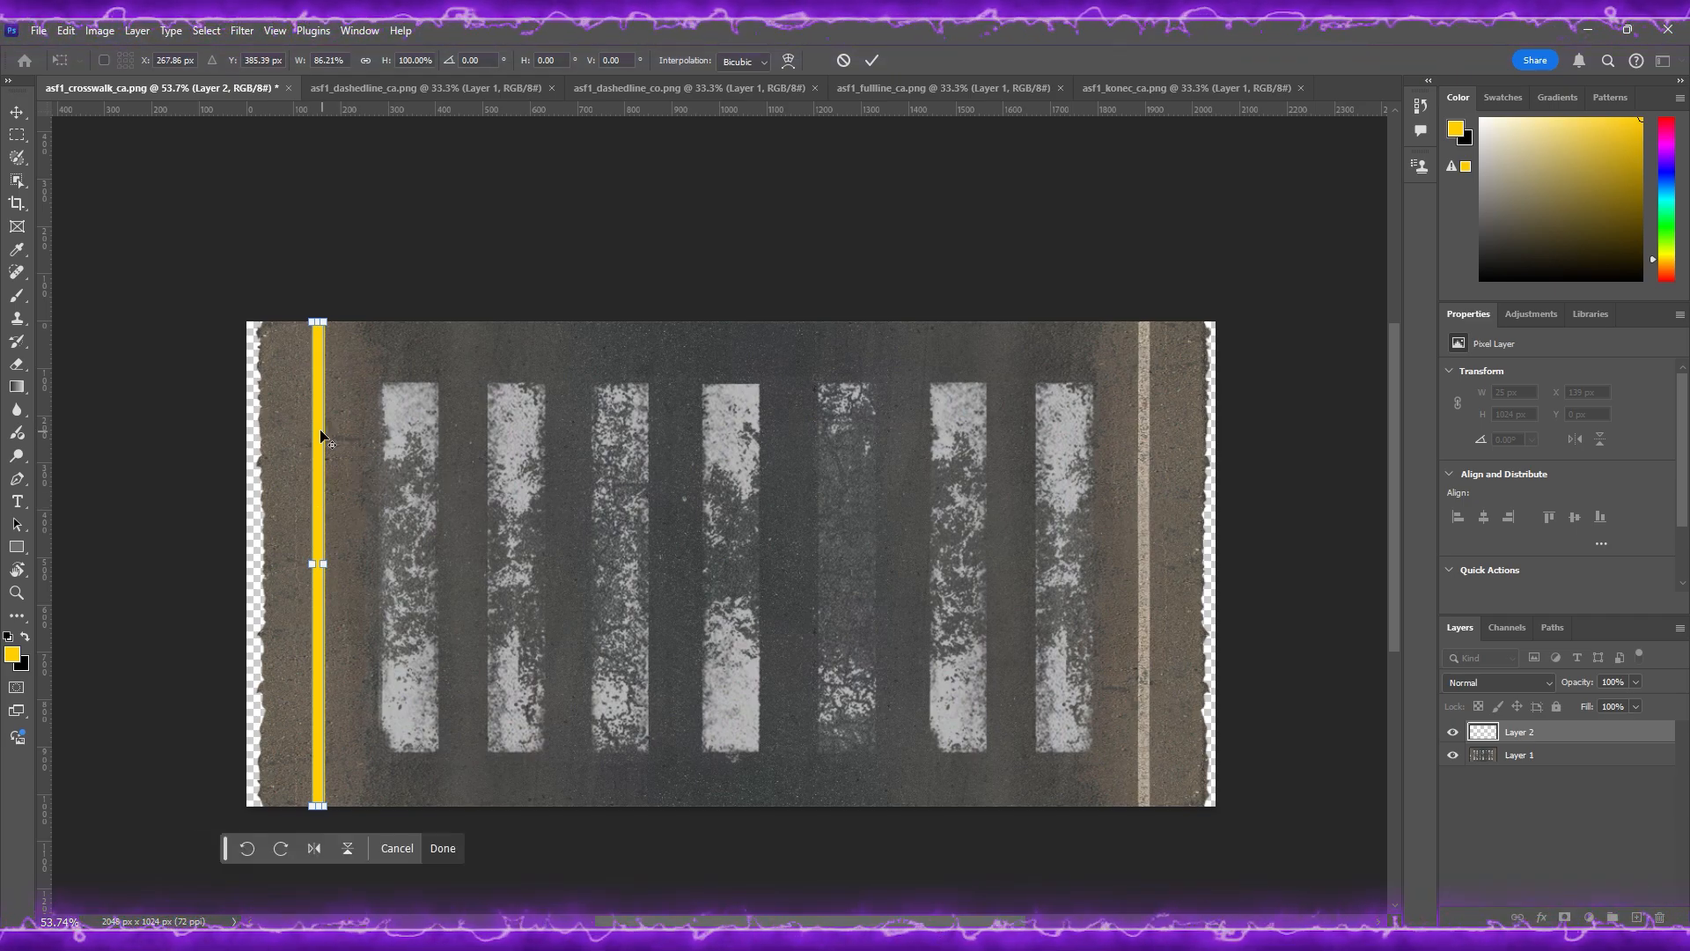
click(871, 59)
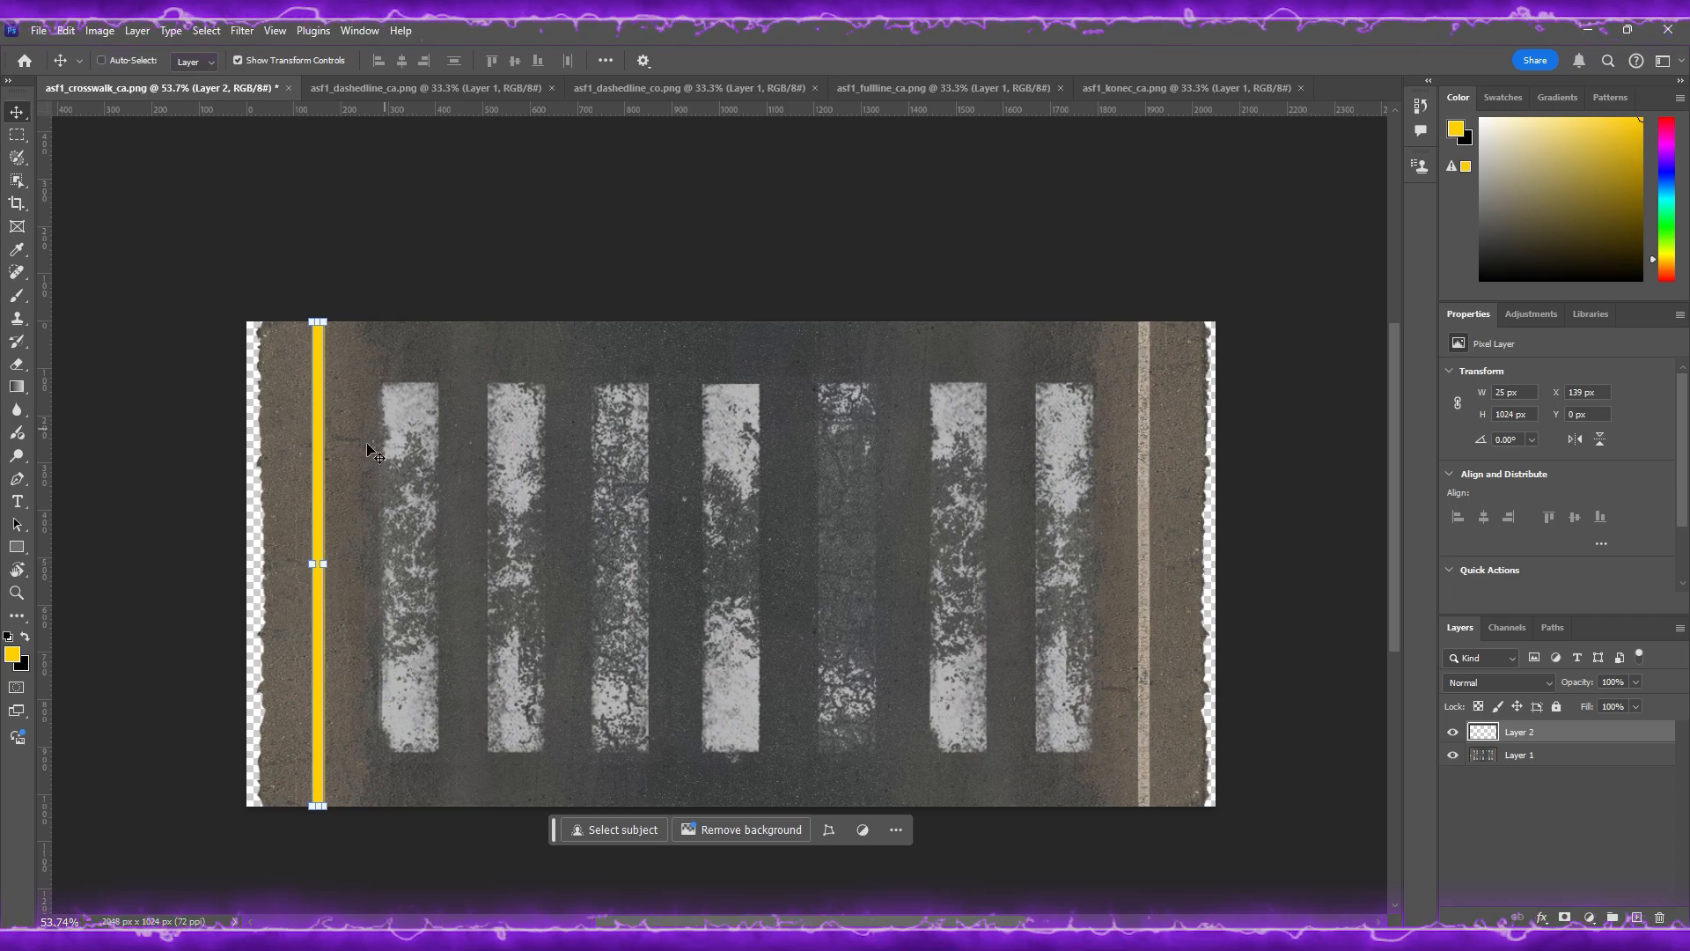
Step: Duplicate the yellow strip over the crosswalk texture's right white edge line and nudge the copy to X 1883 px
alt+drag(316, 494, 1145, 495)
alt+scroll(1162, 493, up, 6)
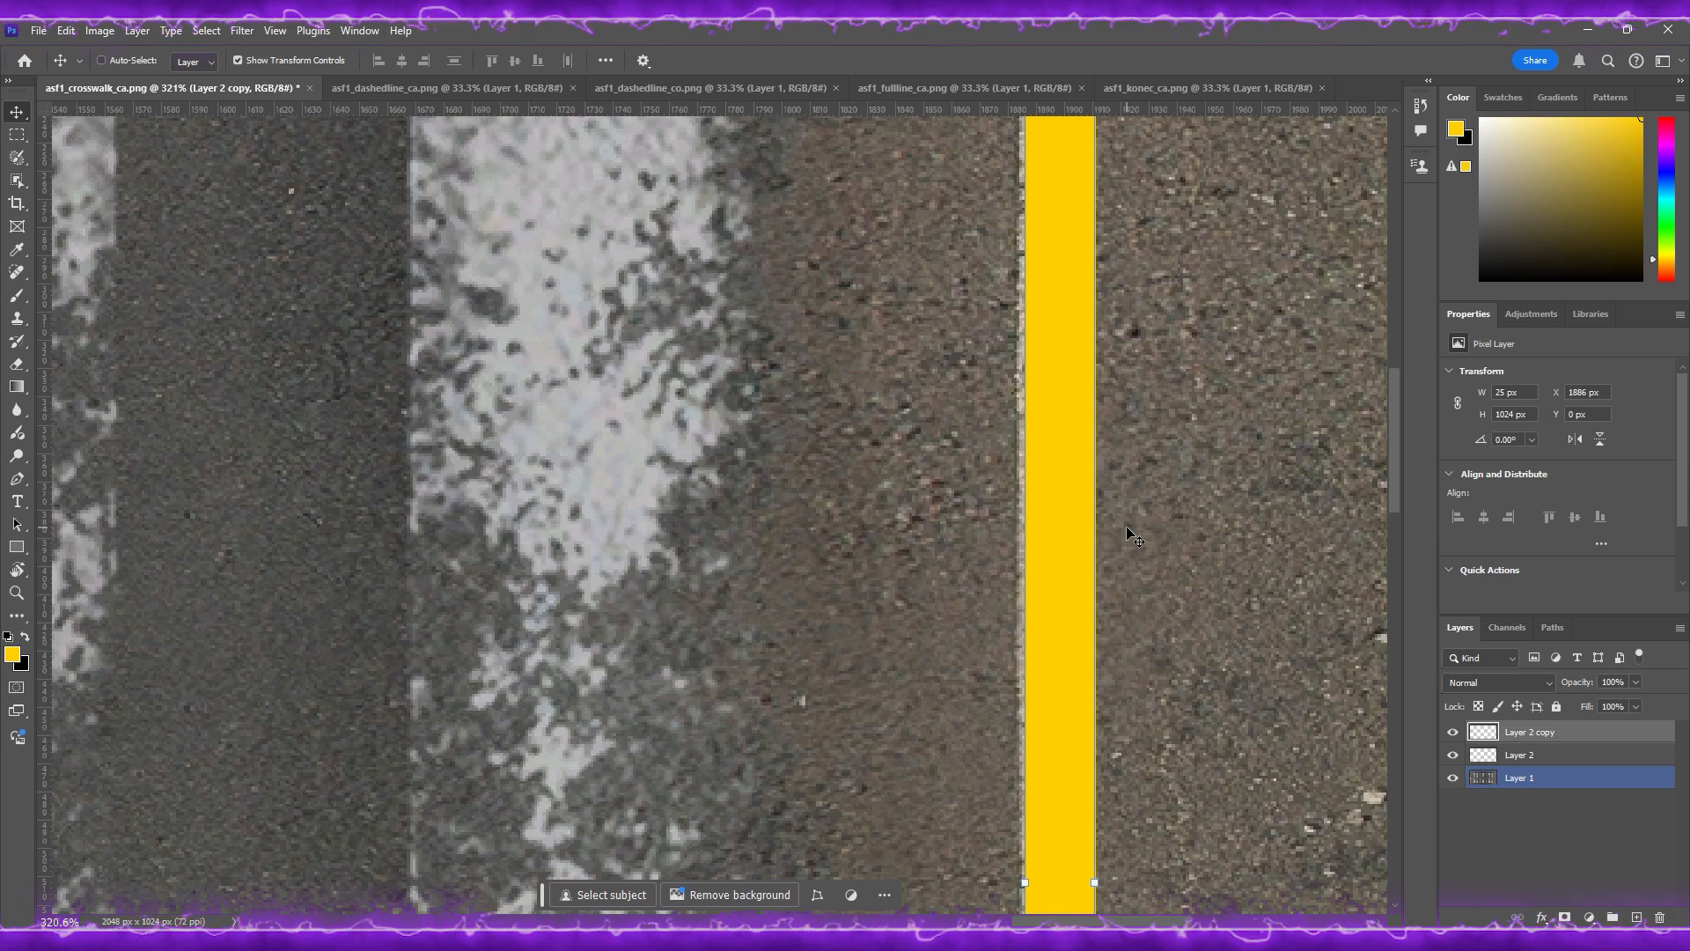
key(Left)
key(Left)
key(Left)
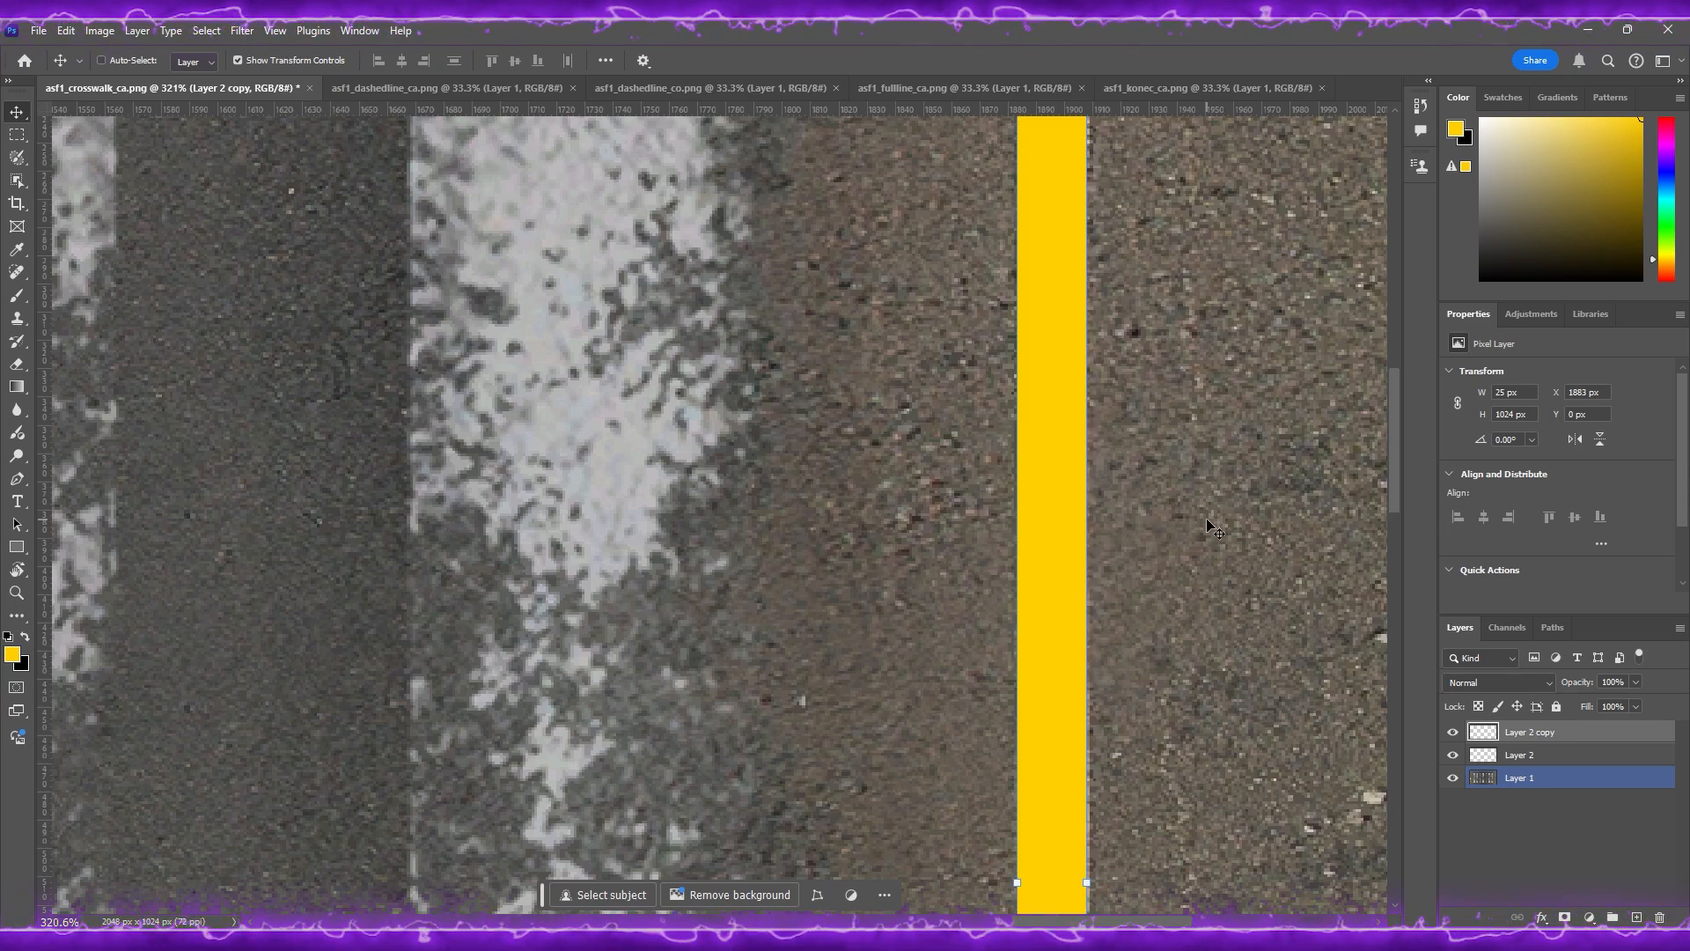
key(Left)
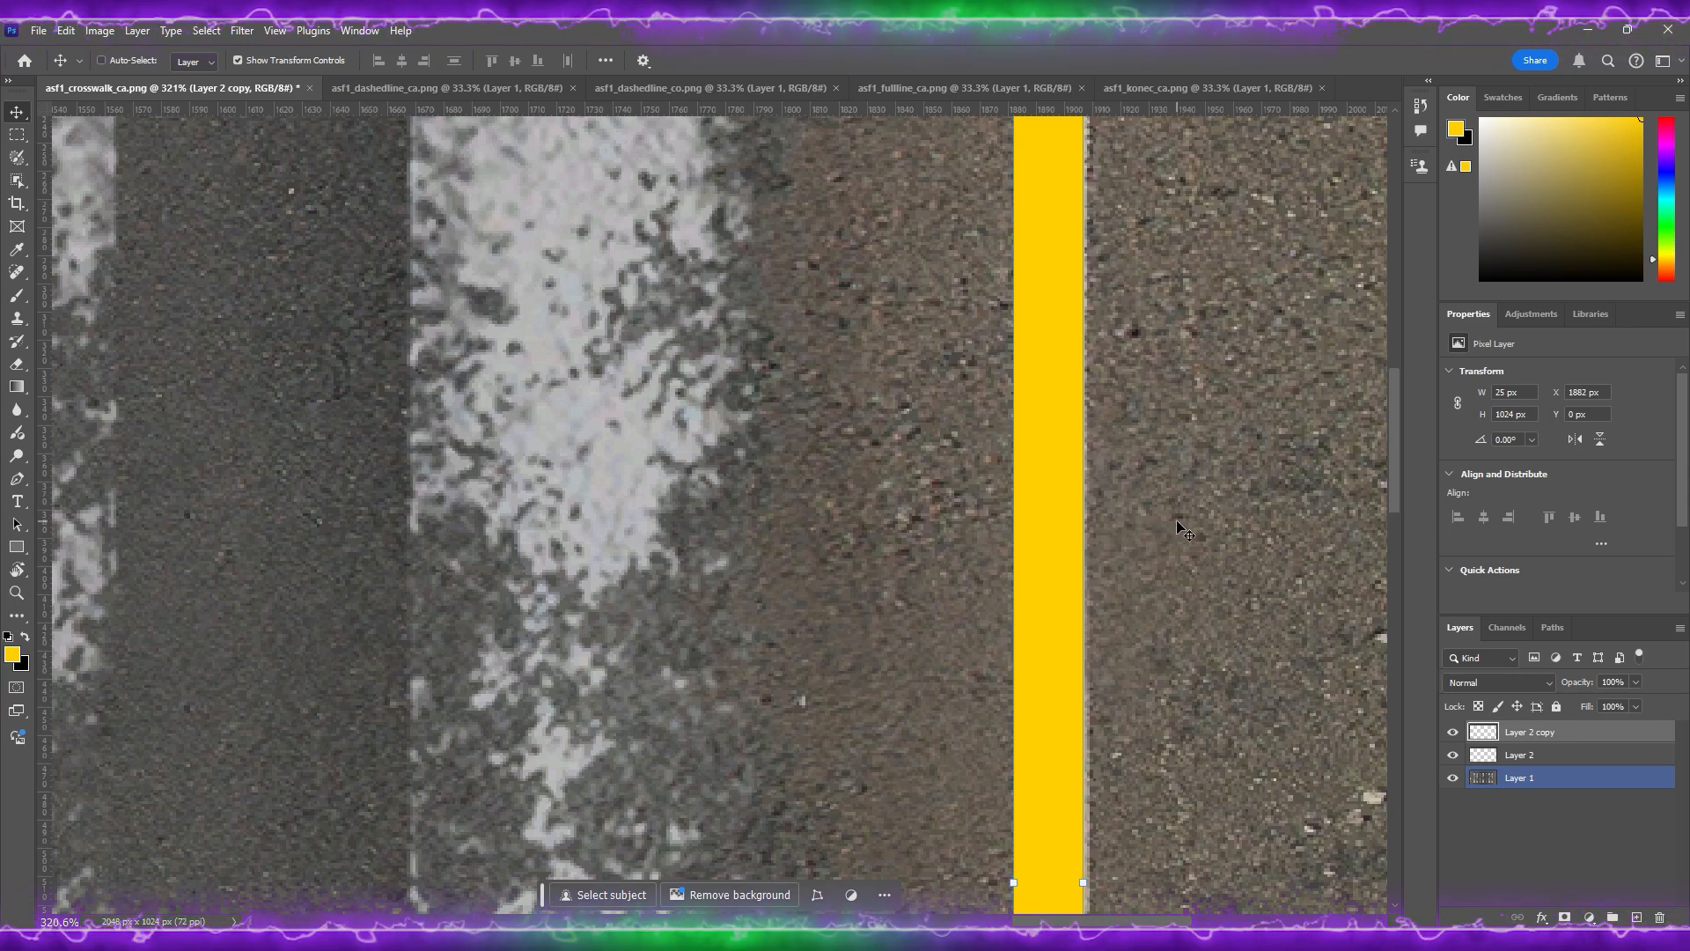
key(Right)
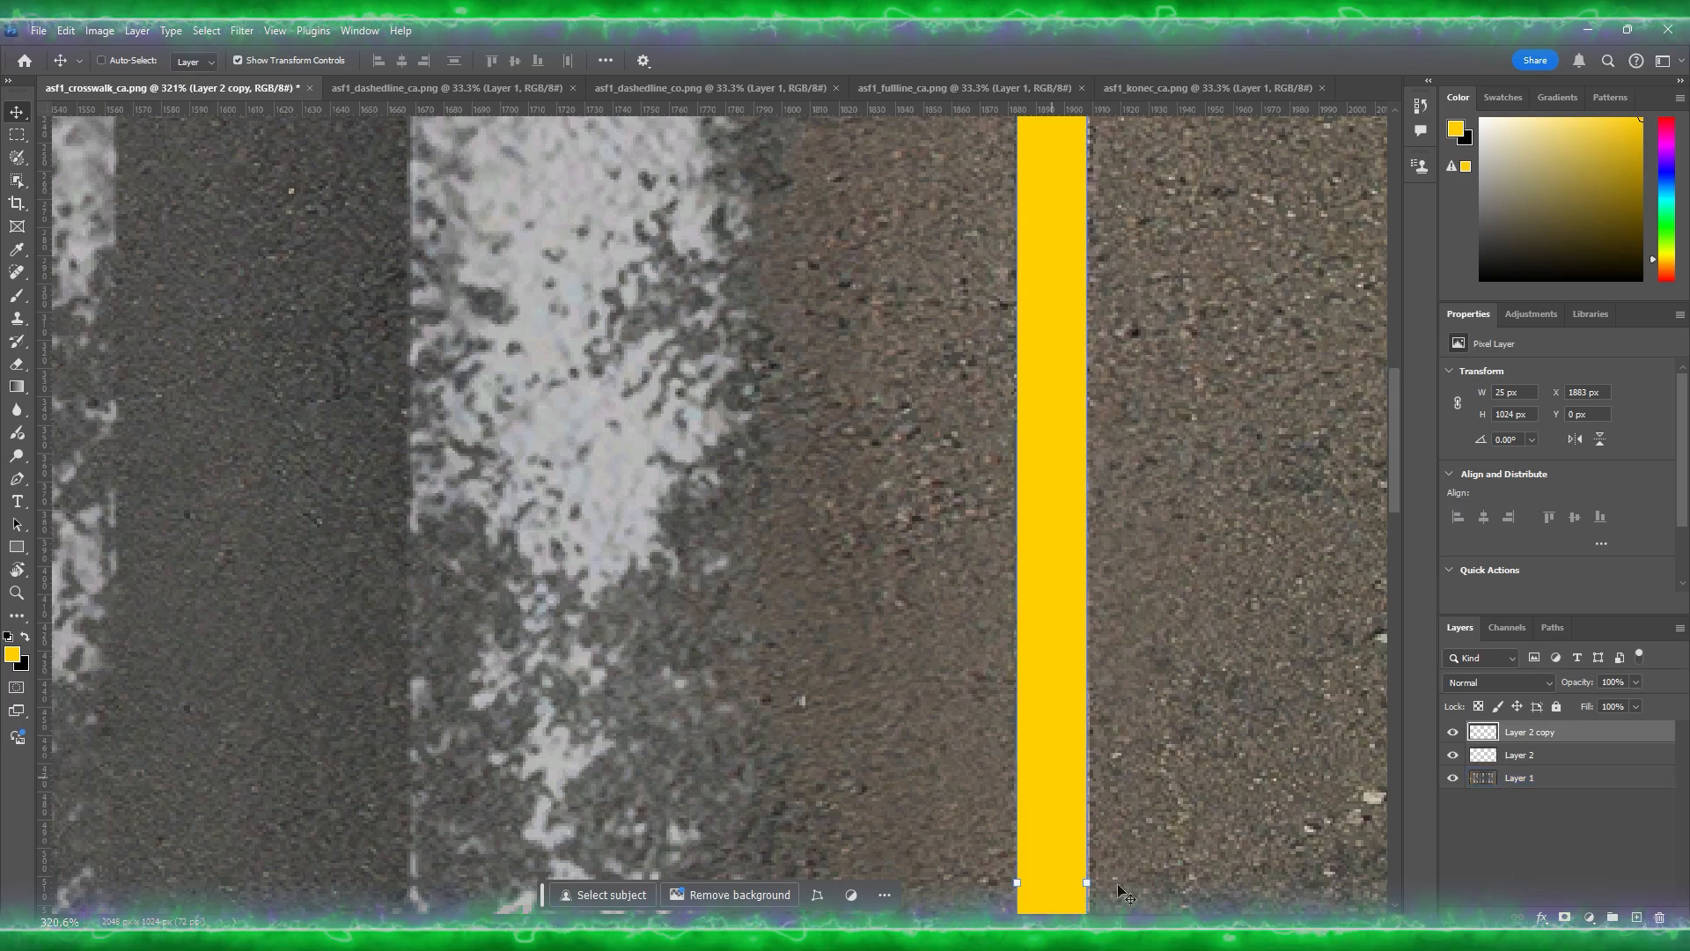
Step: Widen the right yellow strip to 26 px on its outer side and apply the transform
key(ctrl+t)
drag(1089, 881, 1092, 881)
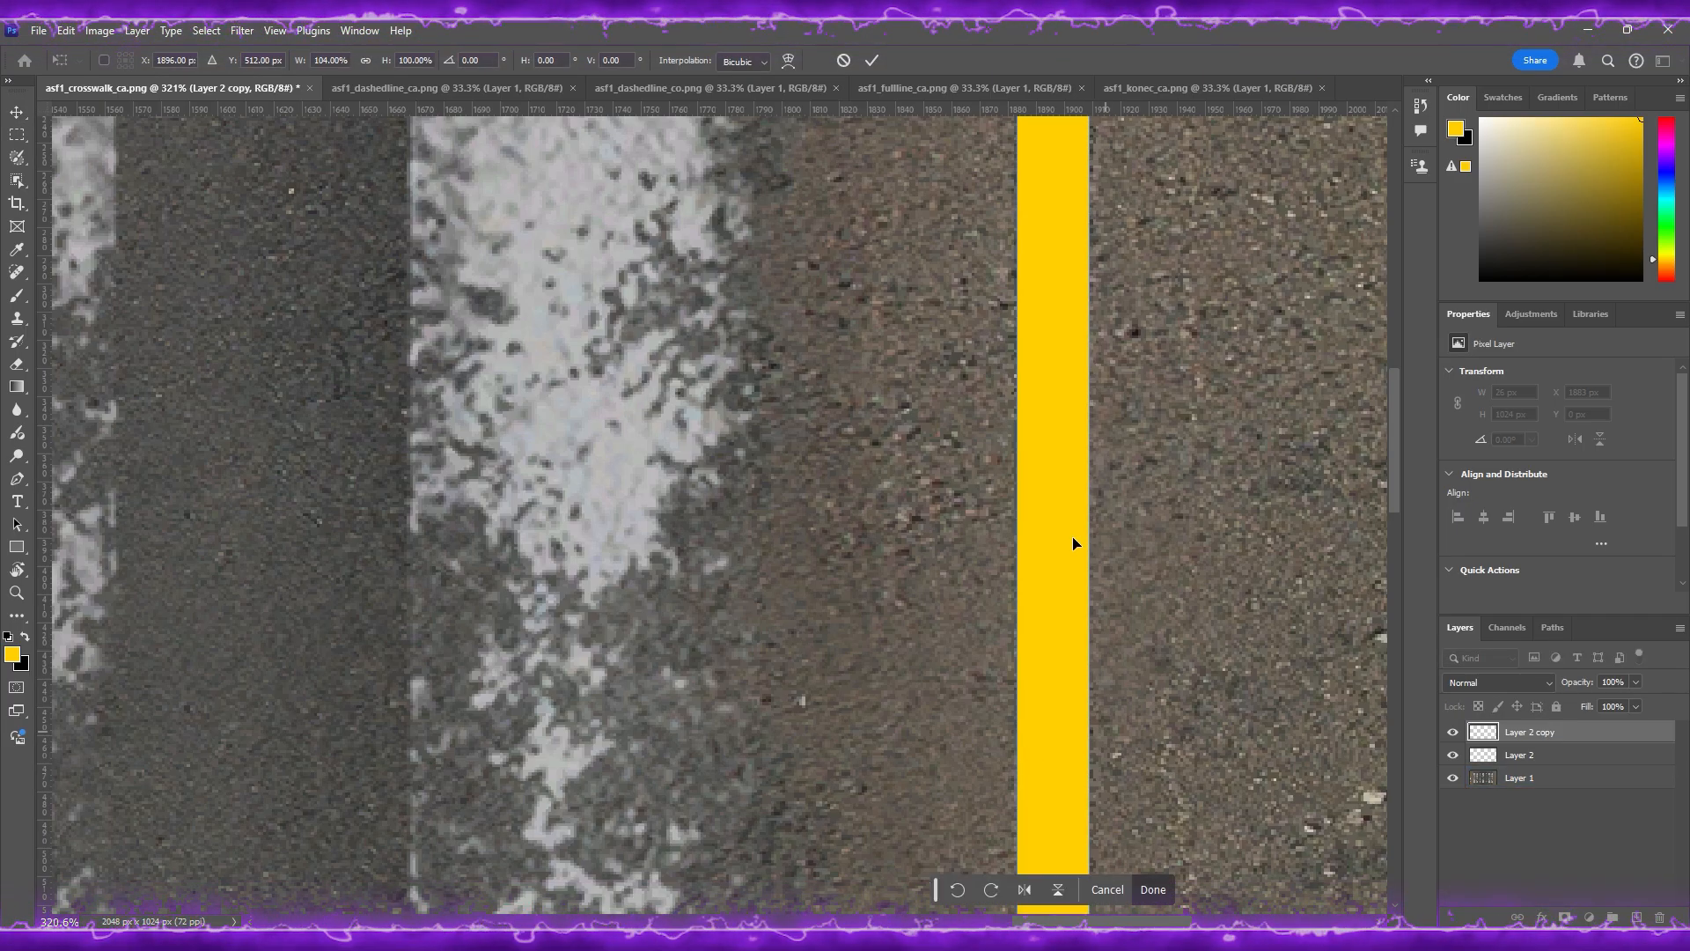
click(872, 60)
Step: Merge the two yellow strip layers and set the merged layer's blend mode to Multiply
alt+scroll(699, 410, down, 10)
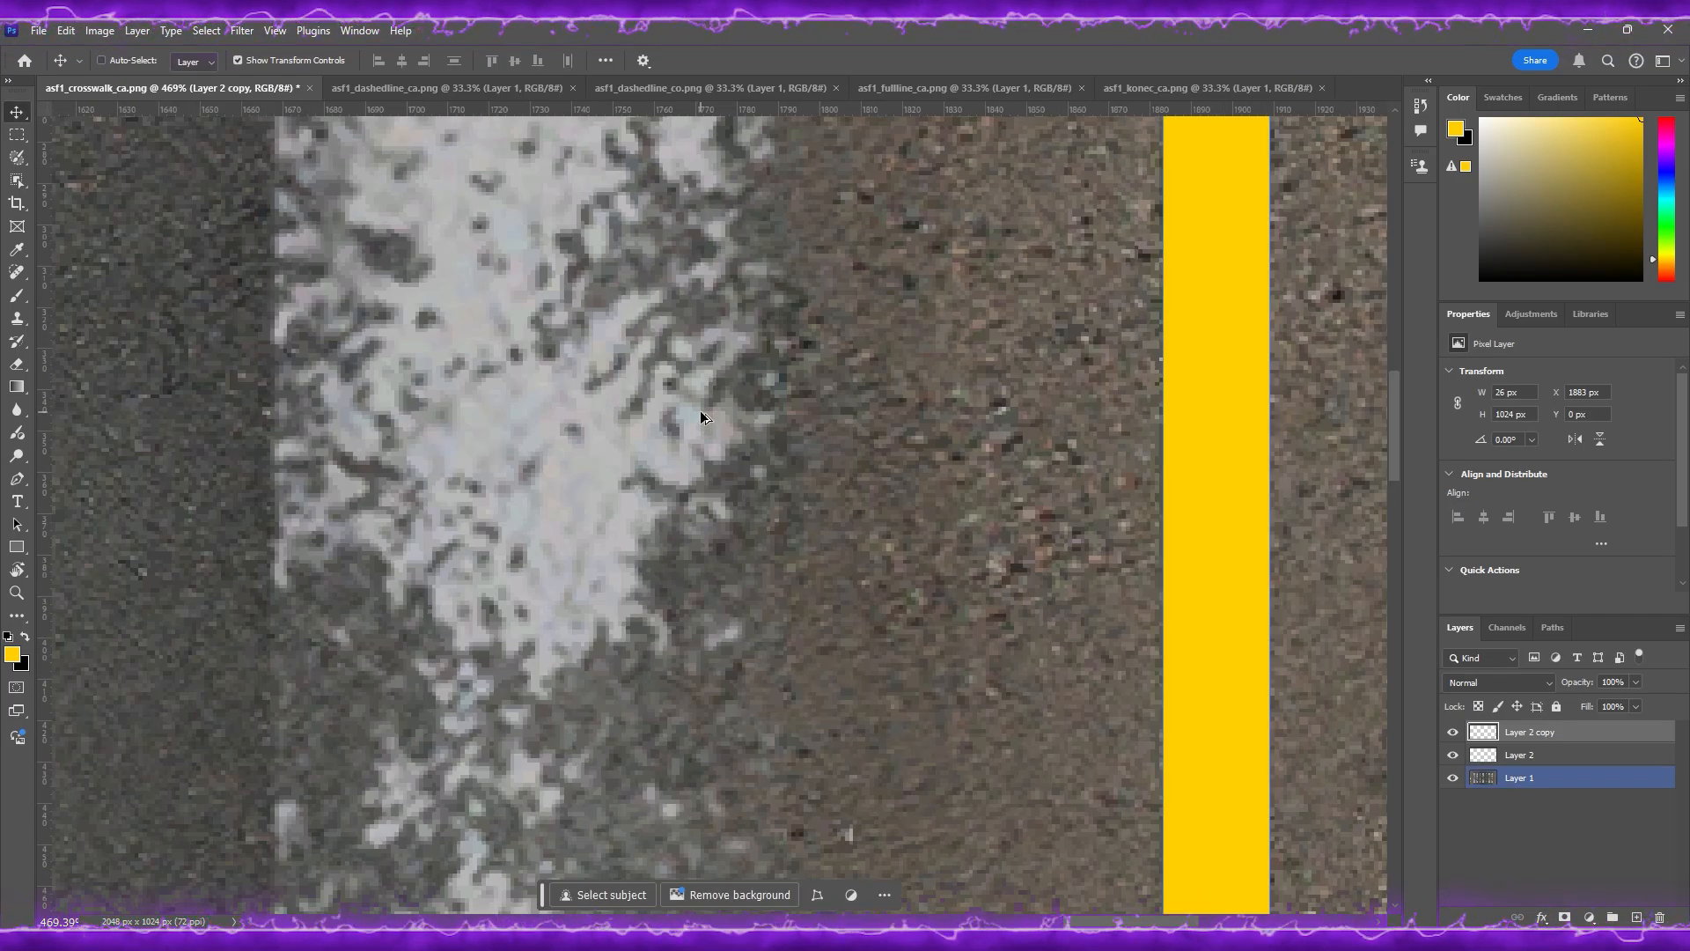
alt+scroll(703, 418, down, 4)
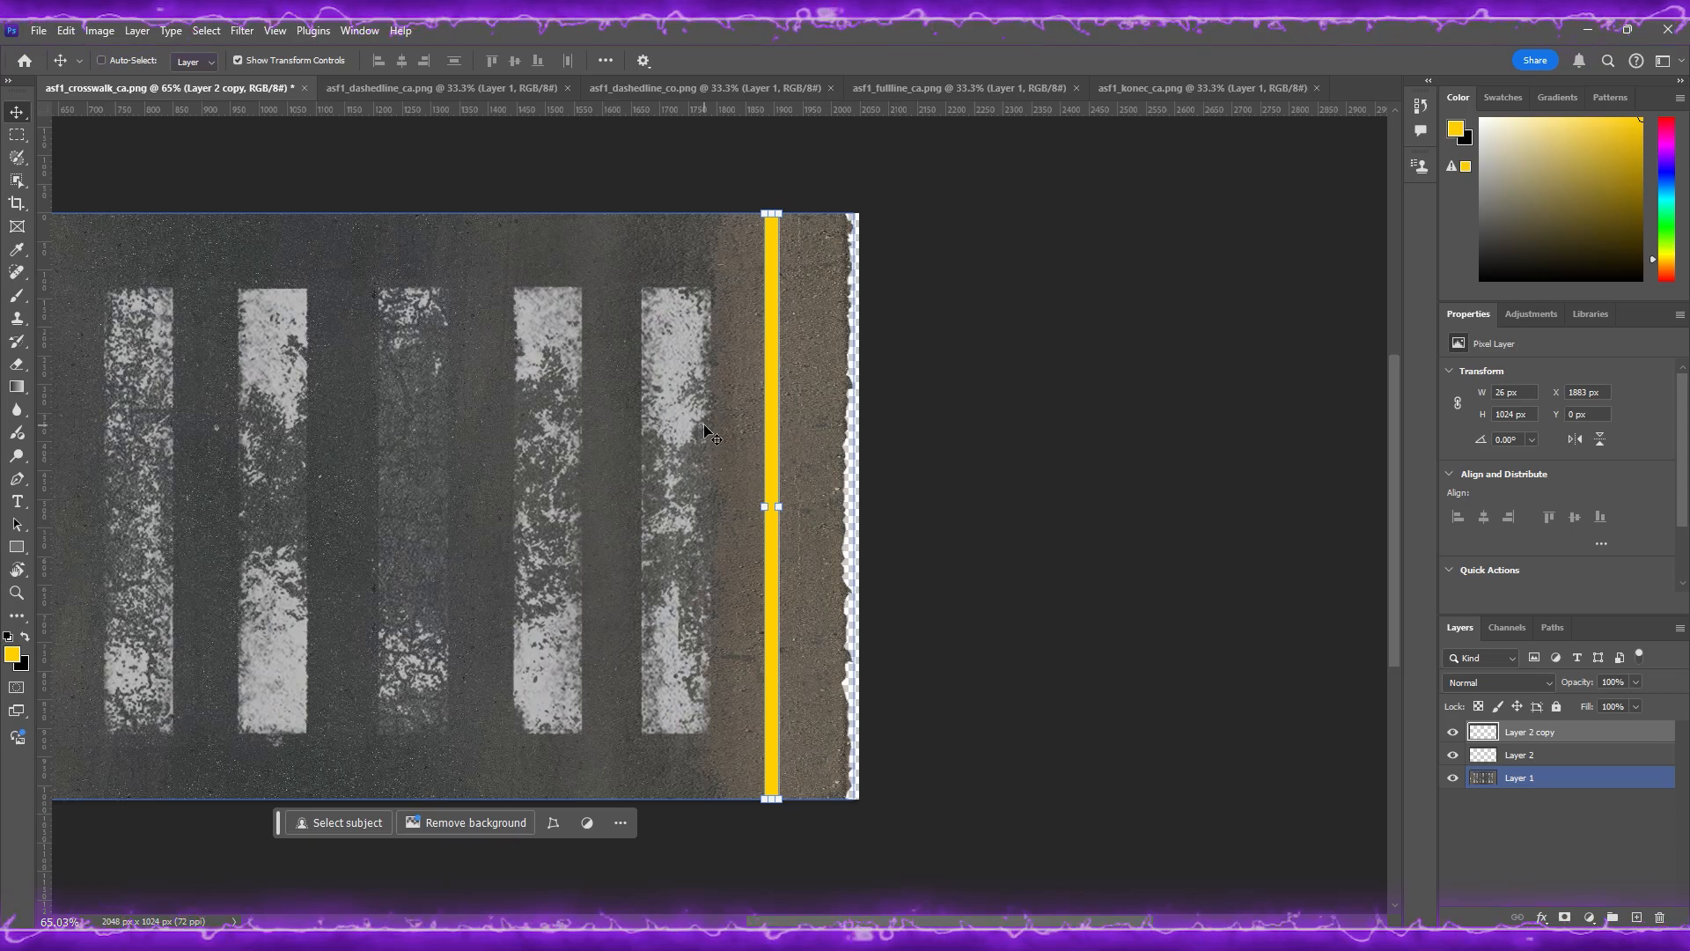
ctrl+scroll(713, 432, left, 10)
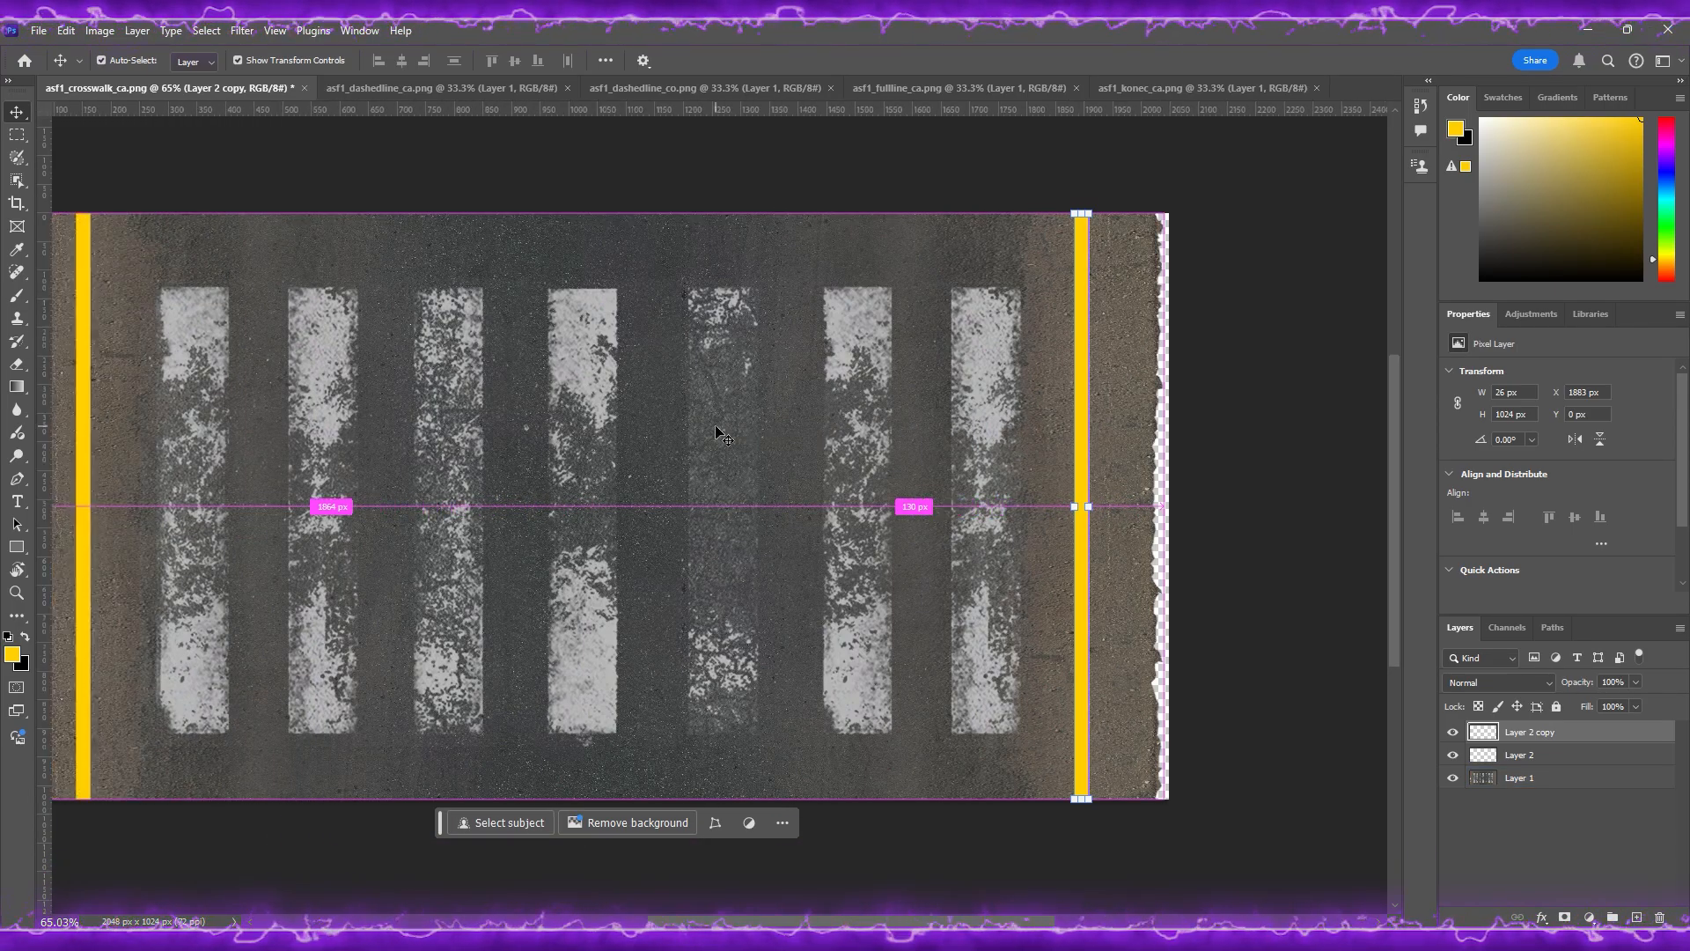
alt+scroll(719, 431, down, 1)
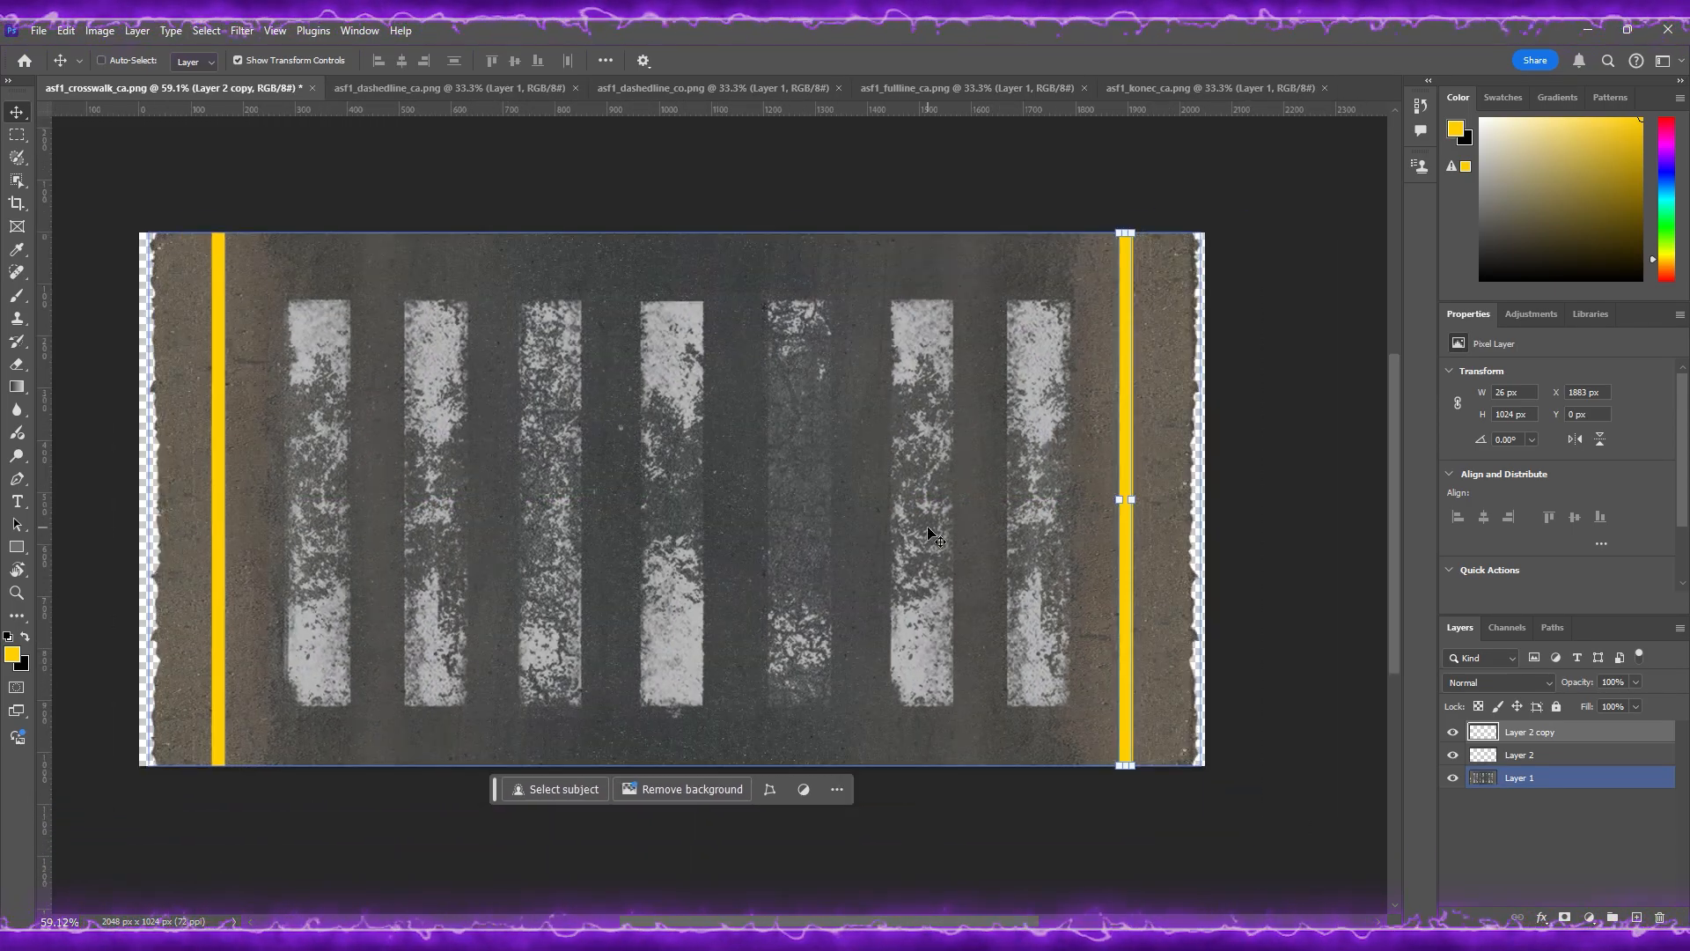
ctrl+scroll(934, 532, left, 1)
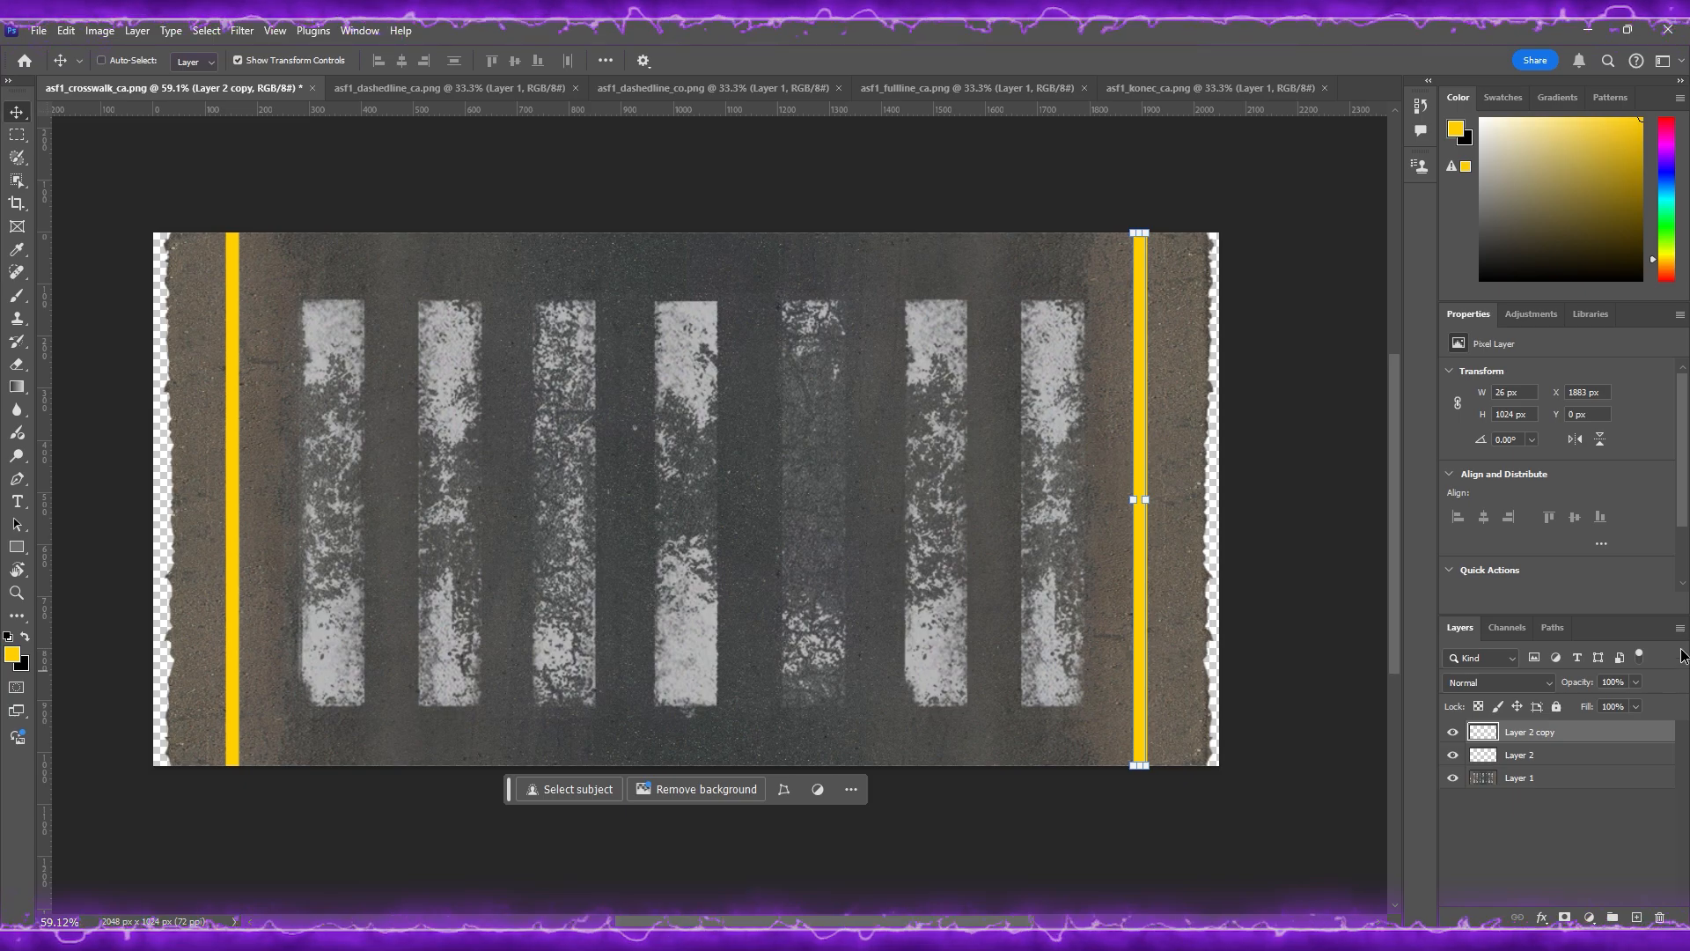
click(18, 135)
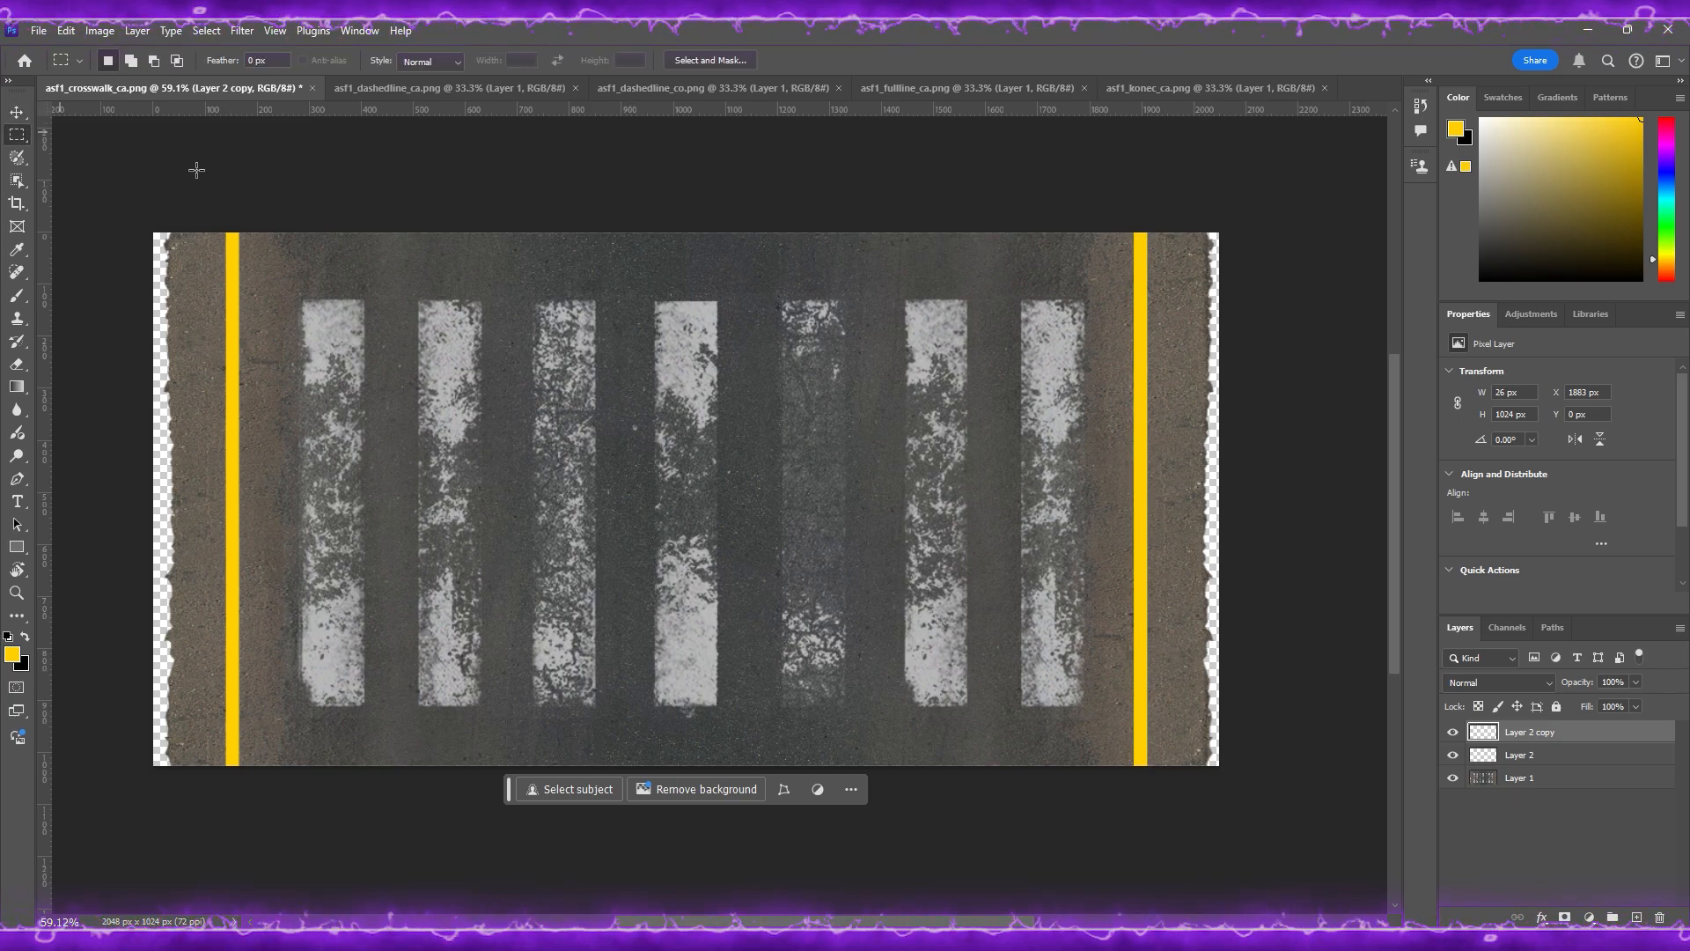
shift+click(1557, 753)
right_click(1557, 754)
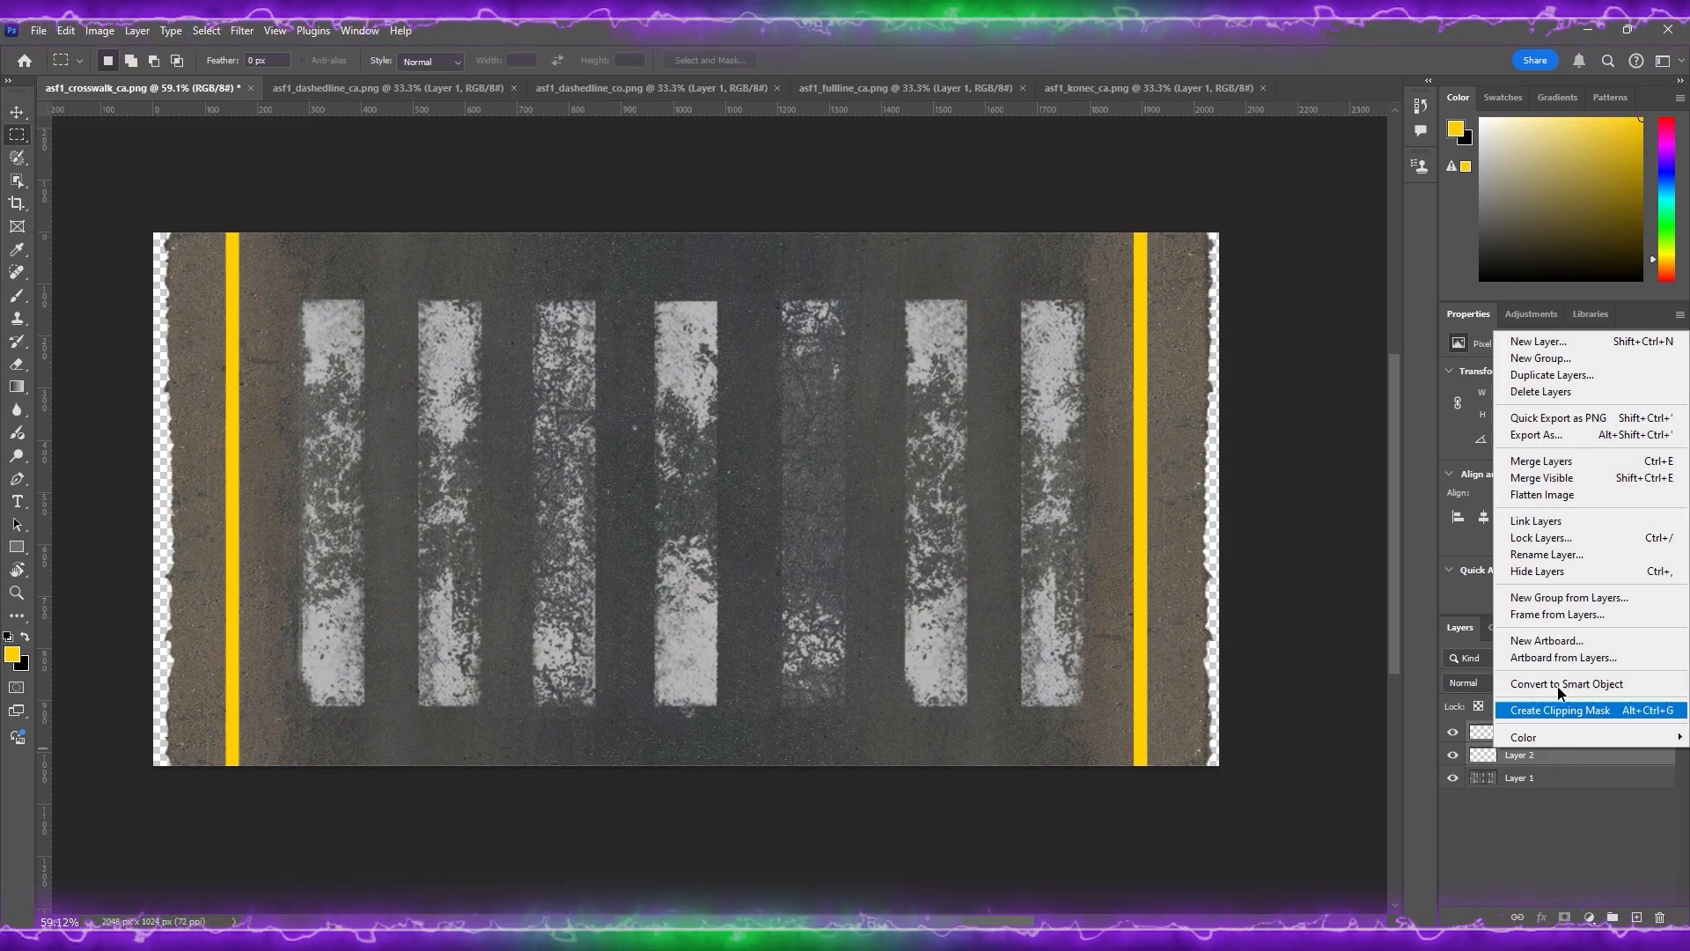
click(1559, 465)
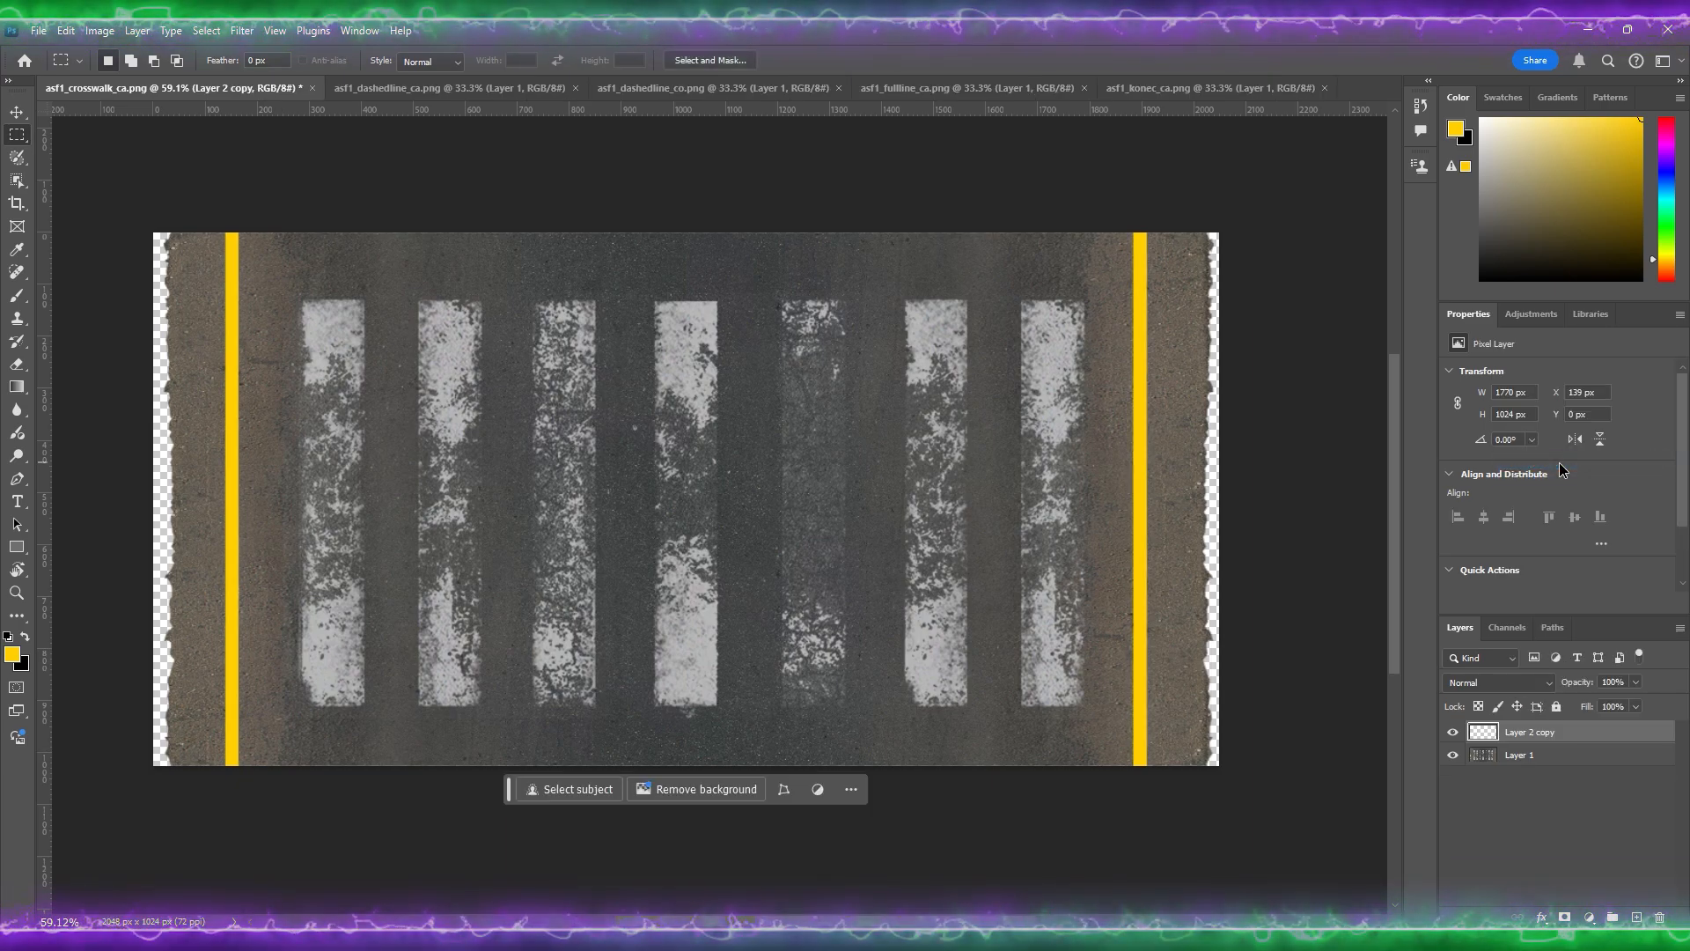
click(1494, 690)
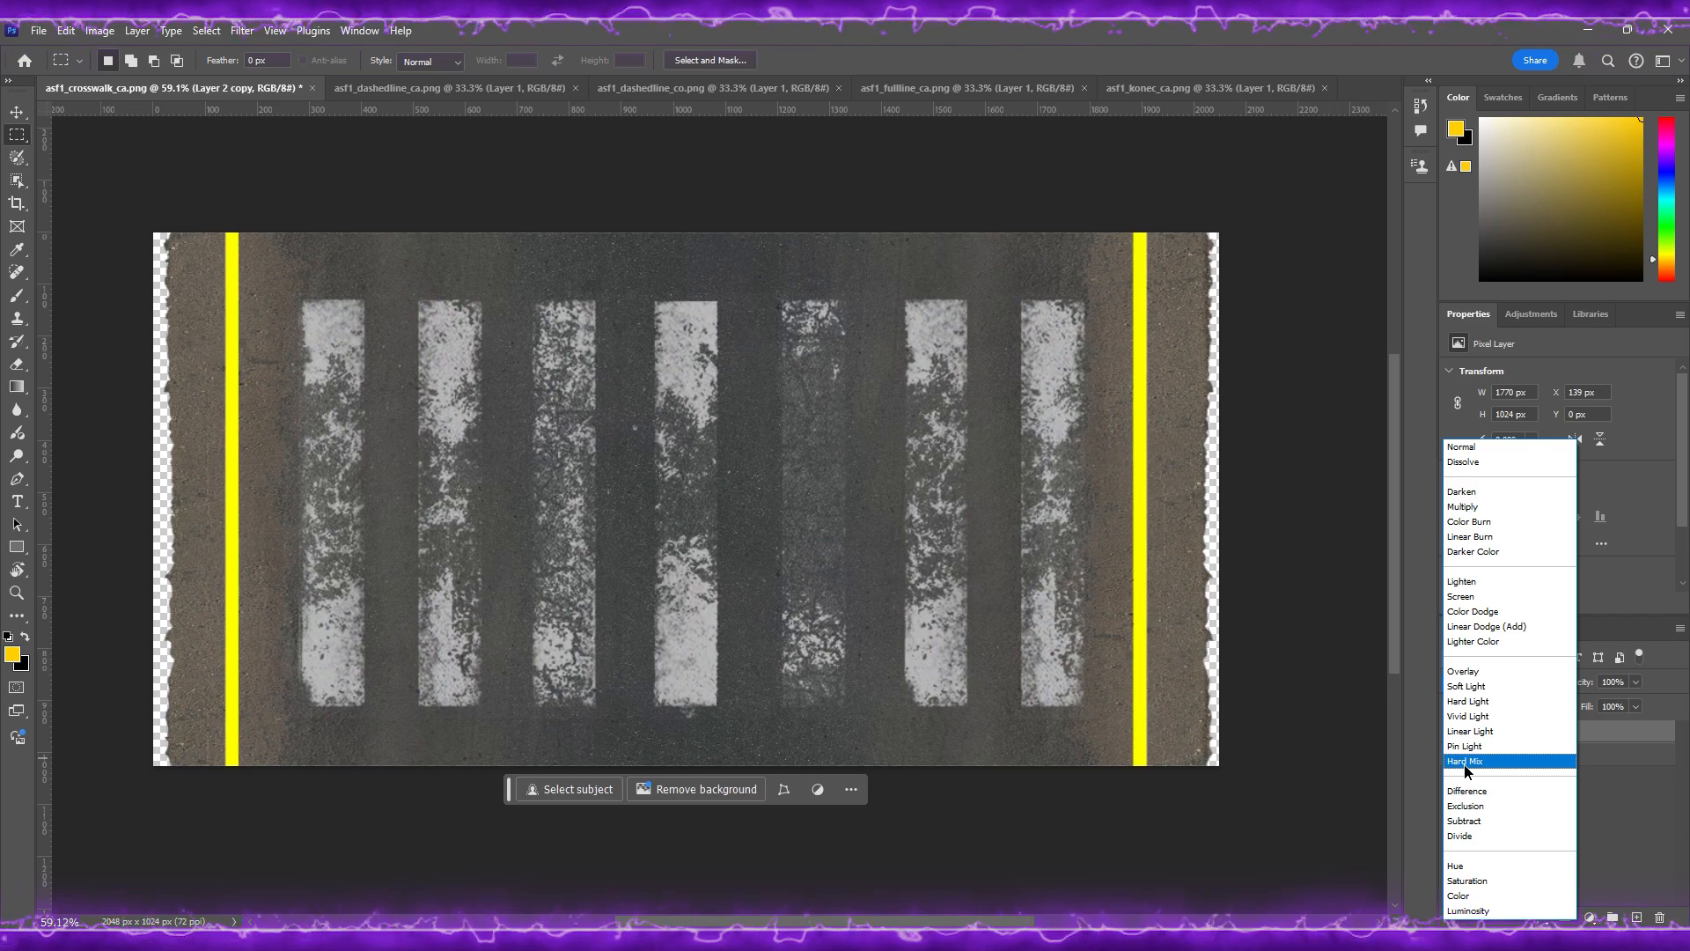
click(1483, 508)
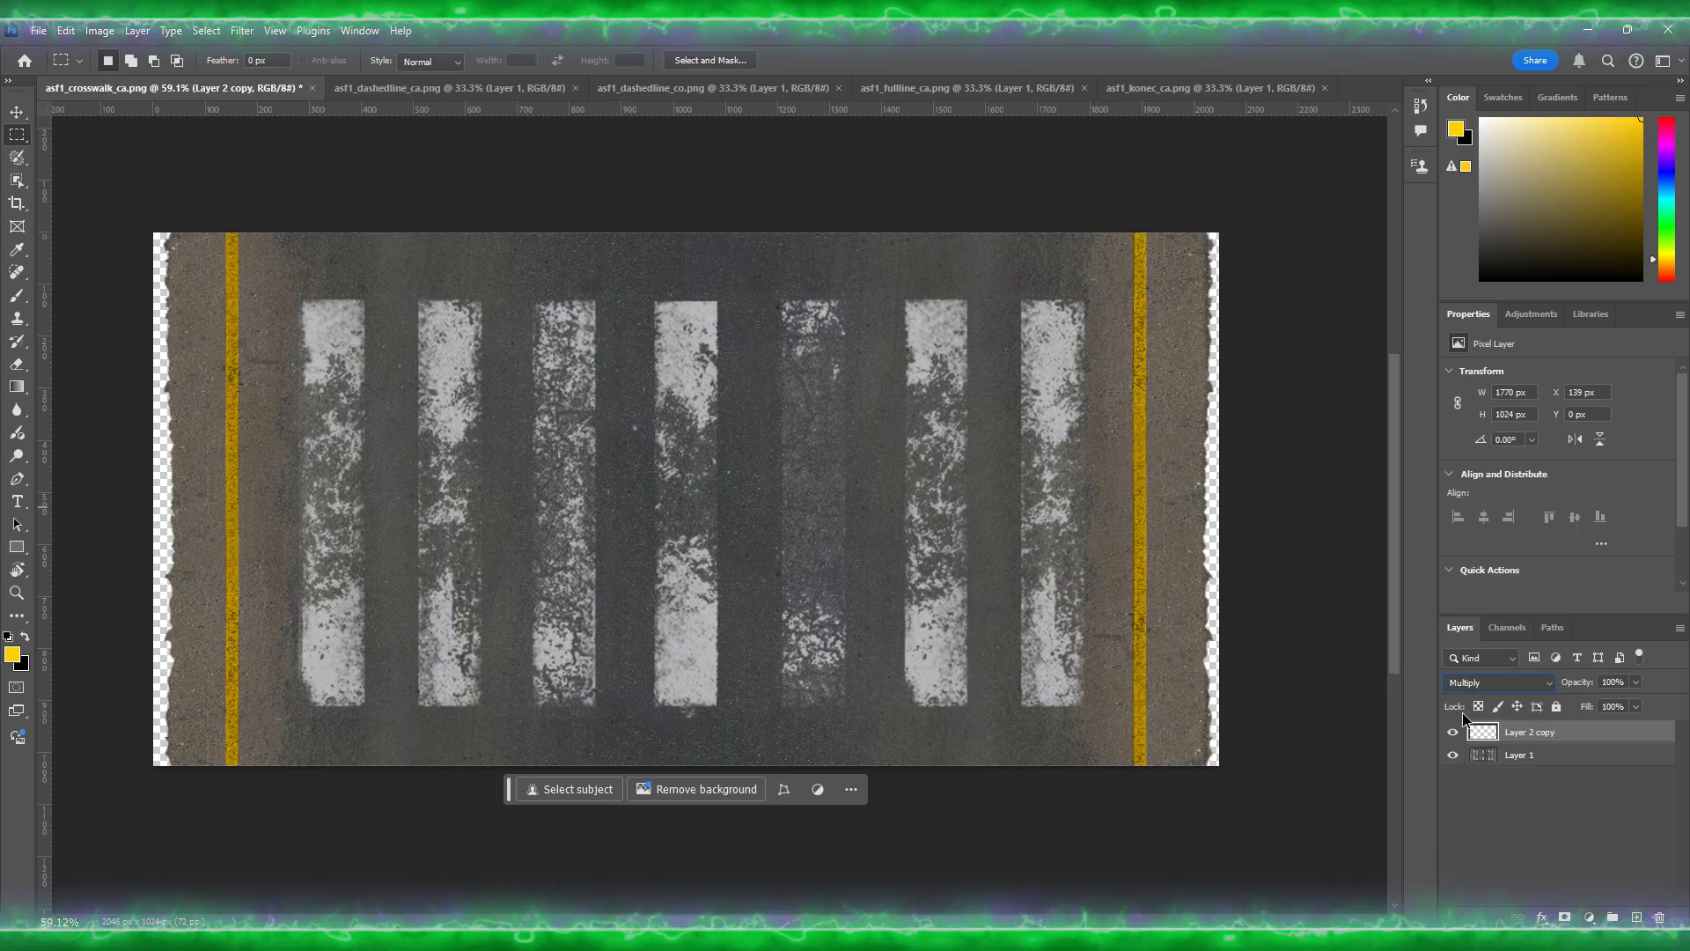
Step: Hide the yellow strips and try selecting the white edge line with a Selection Brush spot extended by Similar
click(1453, 732)
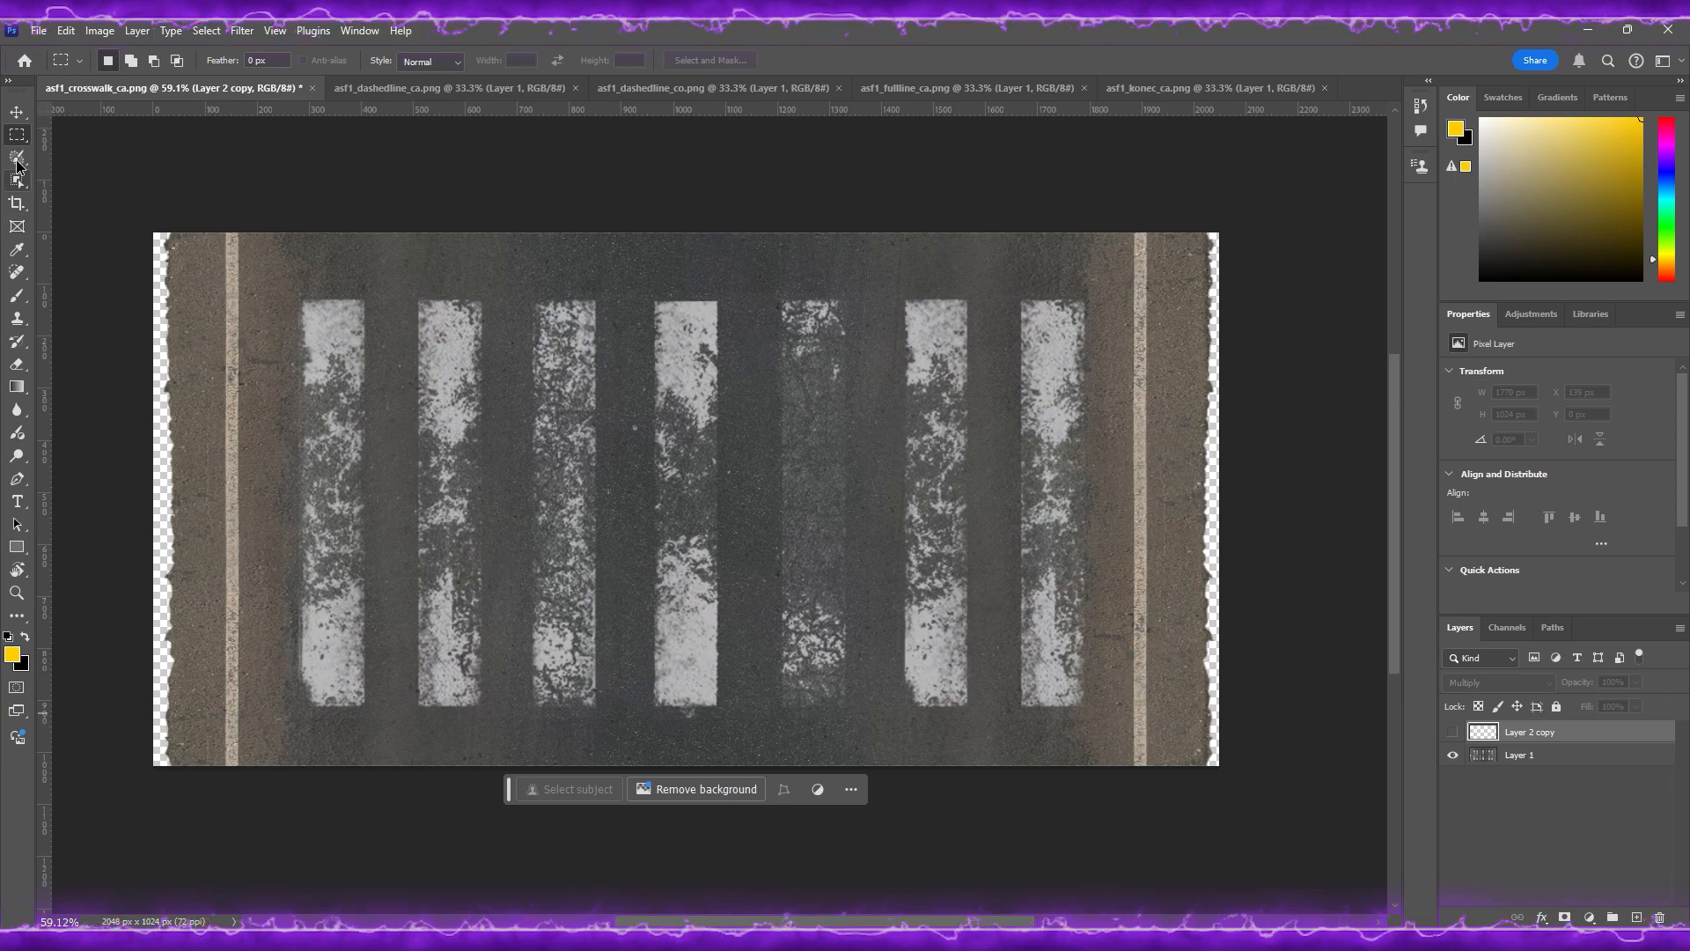
click(16, 158)
alt+scroll(1077, 335, up, 8)
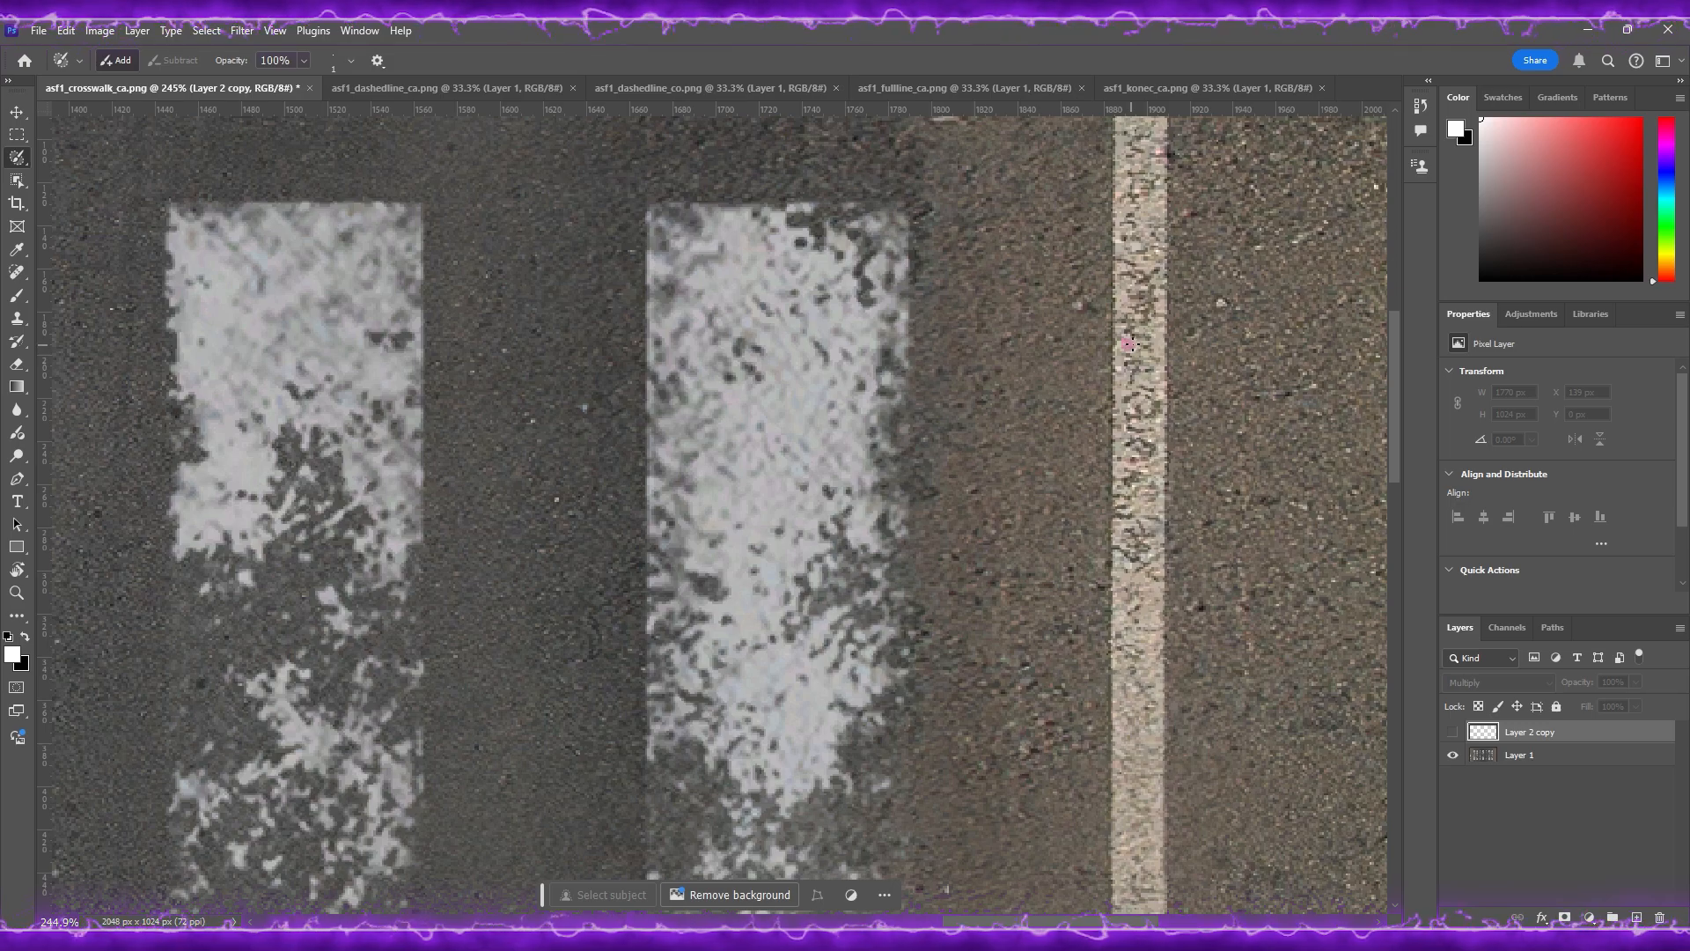
click(1126, 342)
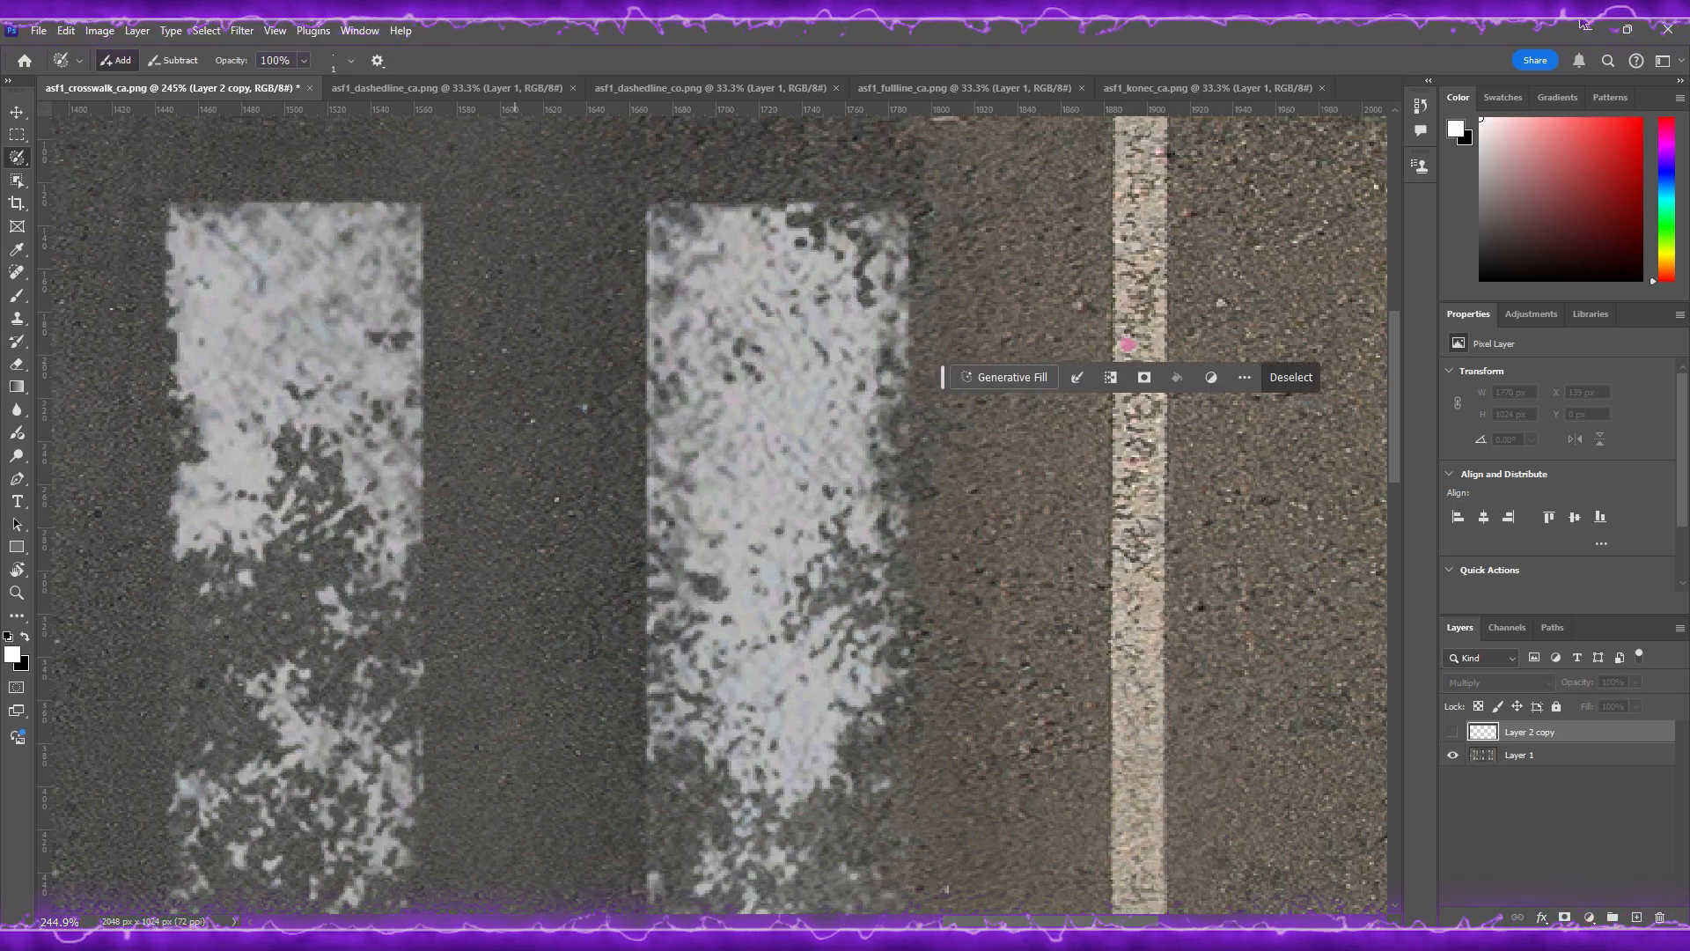
click(216, 32)
click(233, 333)
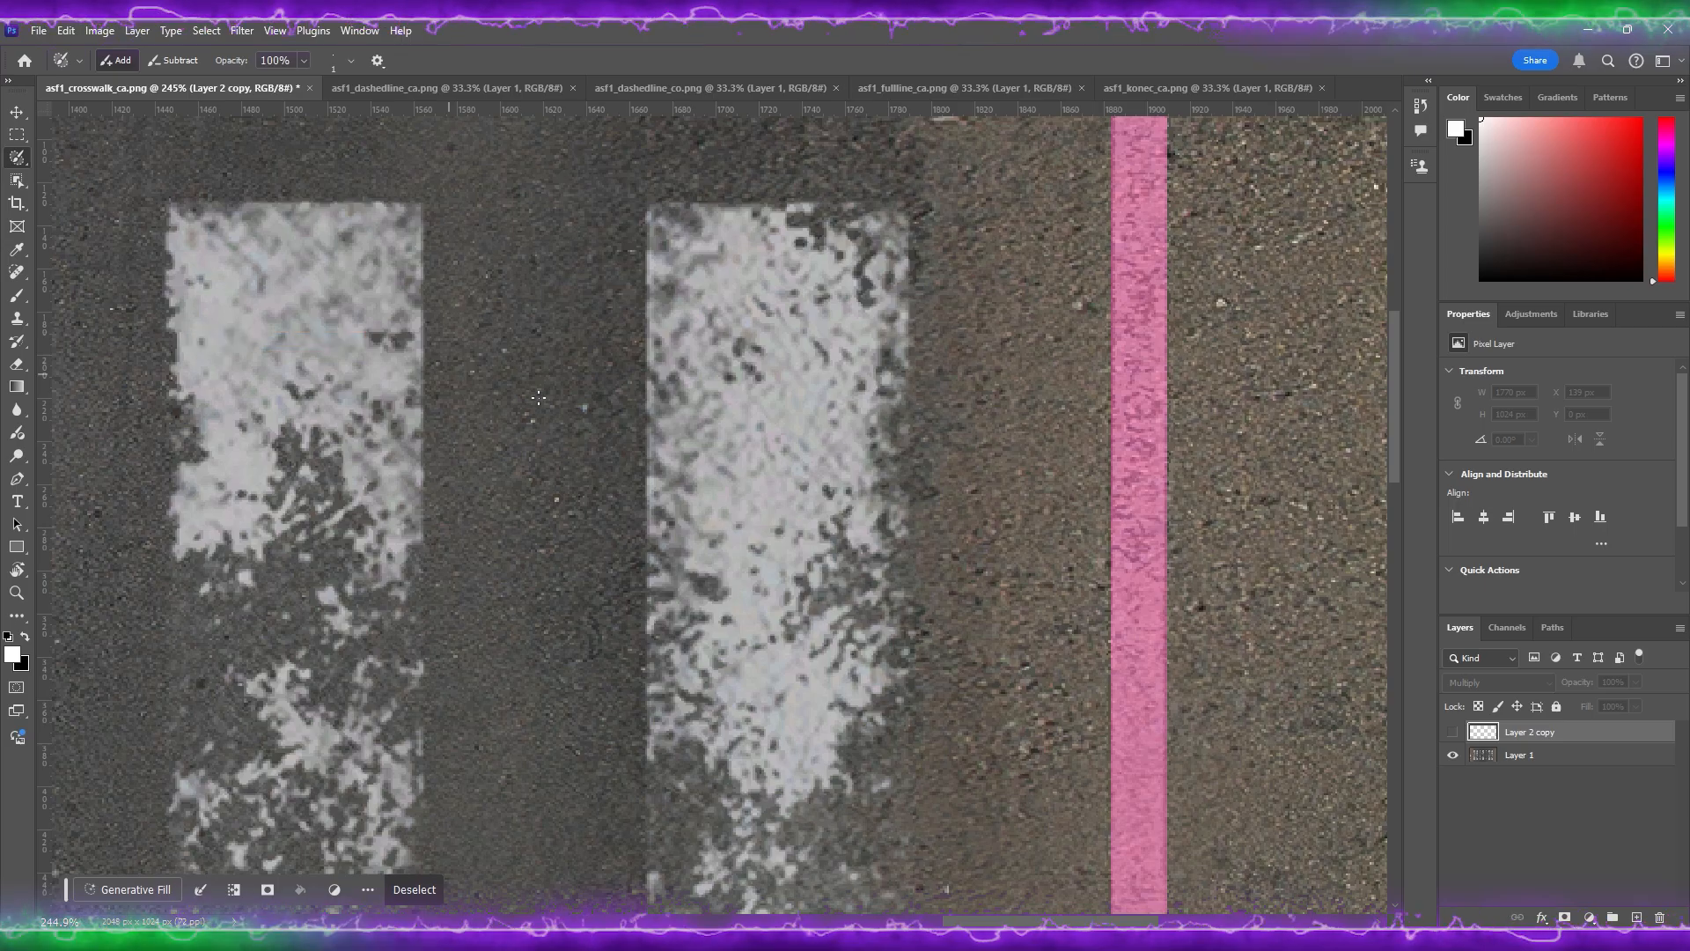
alt+scroll(539, 398, down, 5)
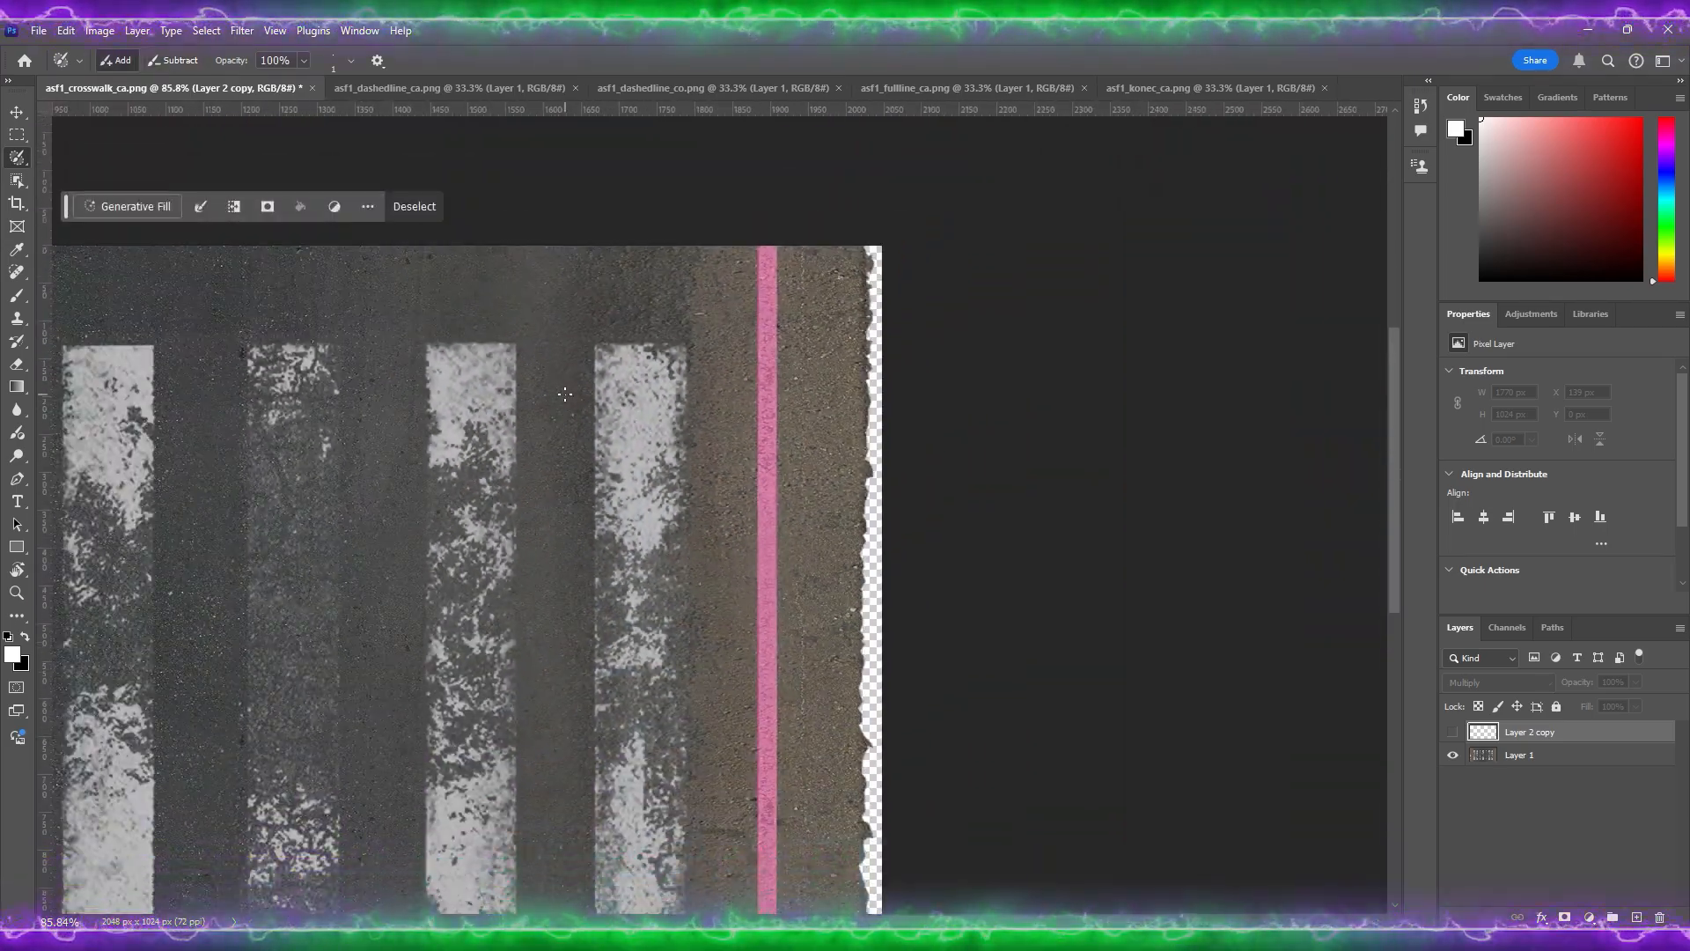
alt+scroll(564, 395, down, 2)
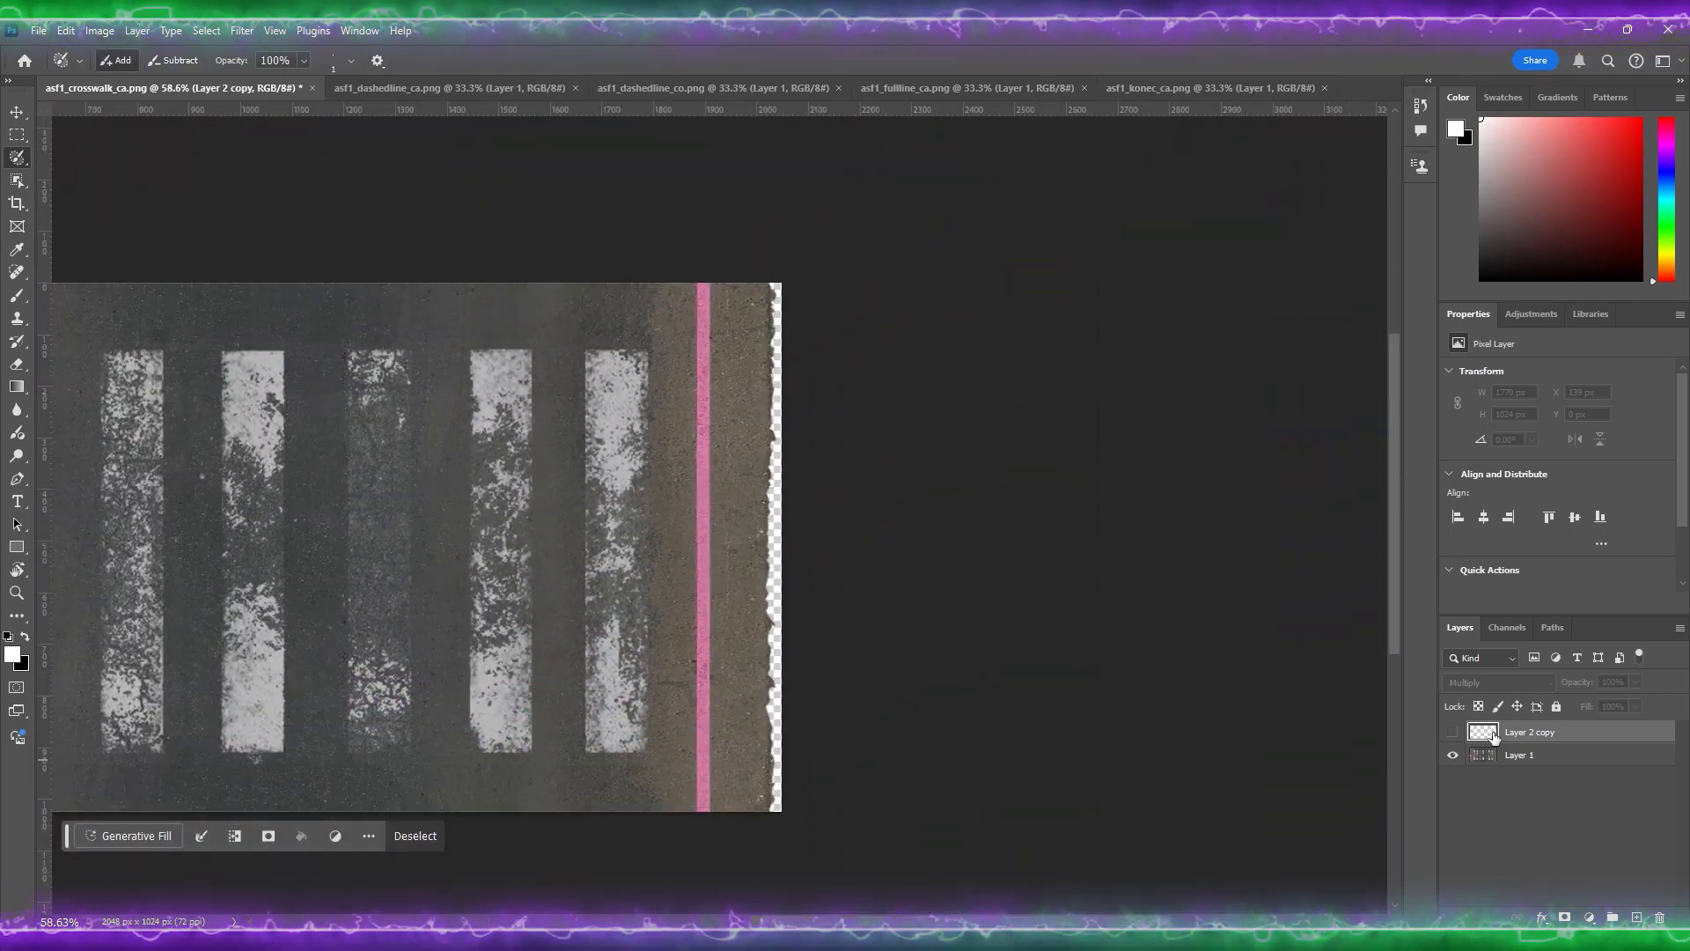
Step: Try to select the worn white paint on Layer 1 by extending the brushed spot on the right edge line with Similar
alt+scroll(489, 425, up, 10)
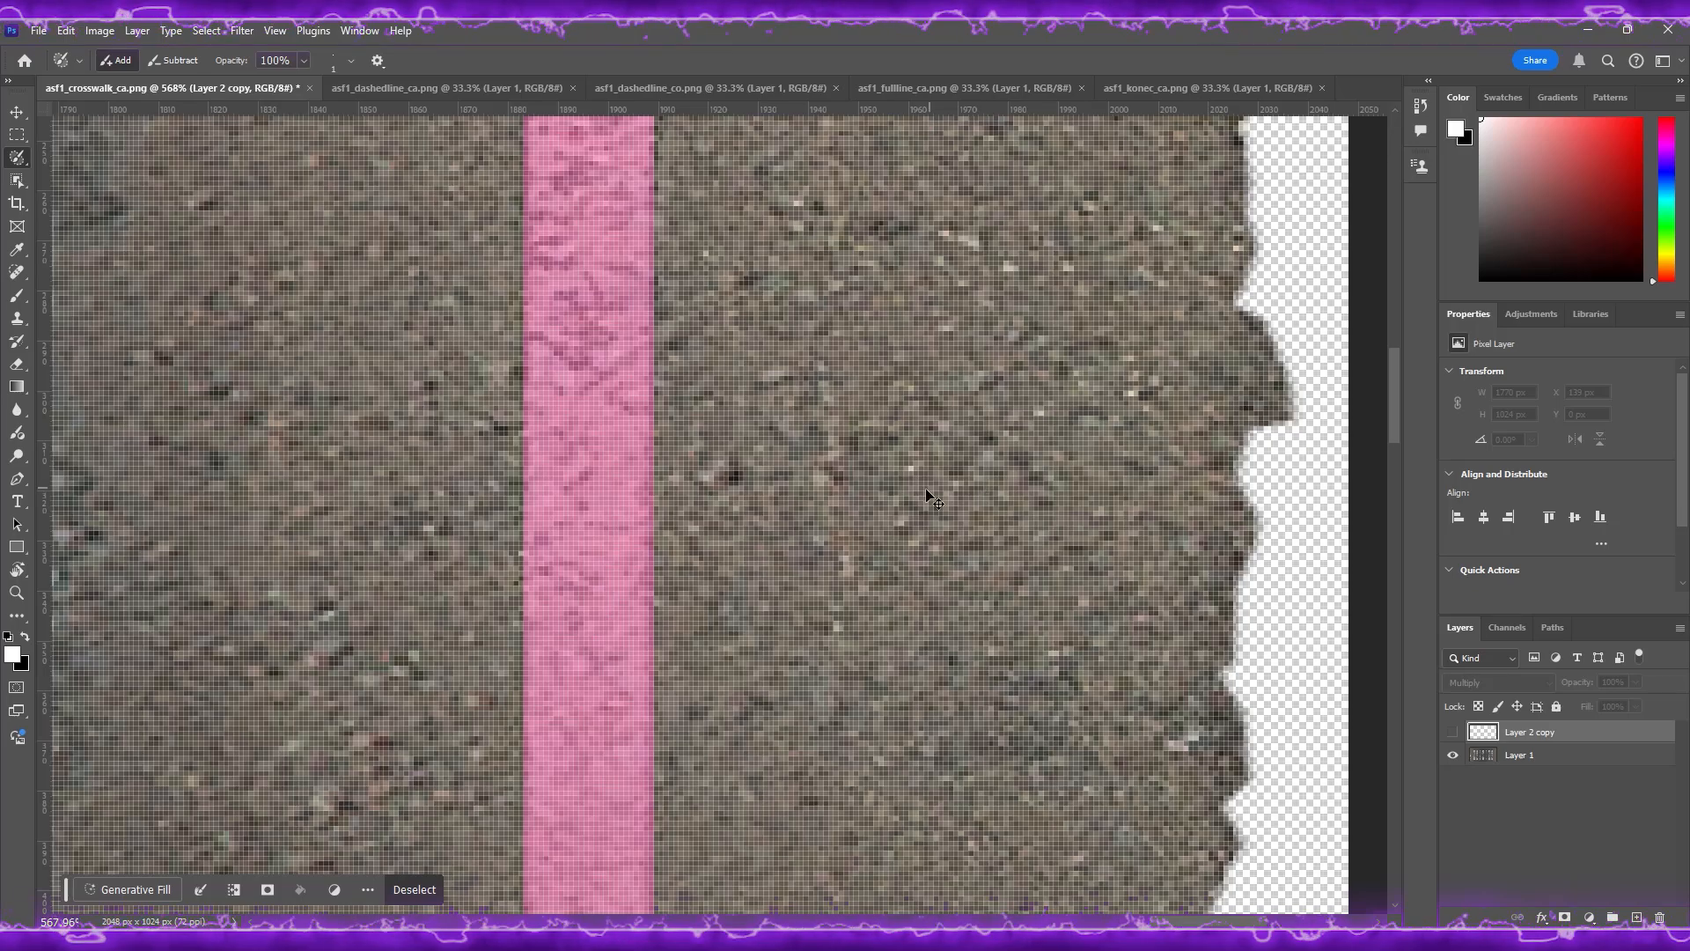
click(1540, 756)
alt+scroll(759, 378, down, 2)
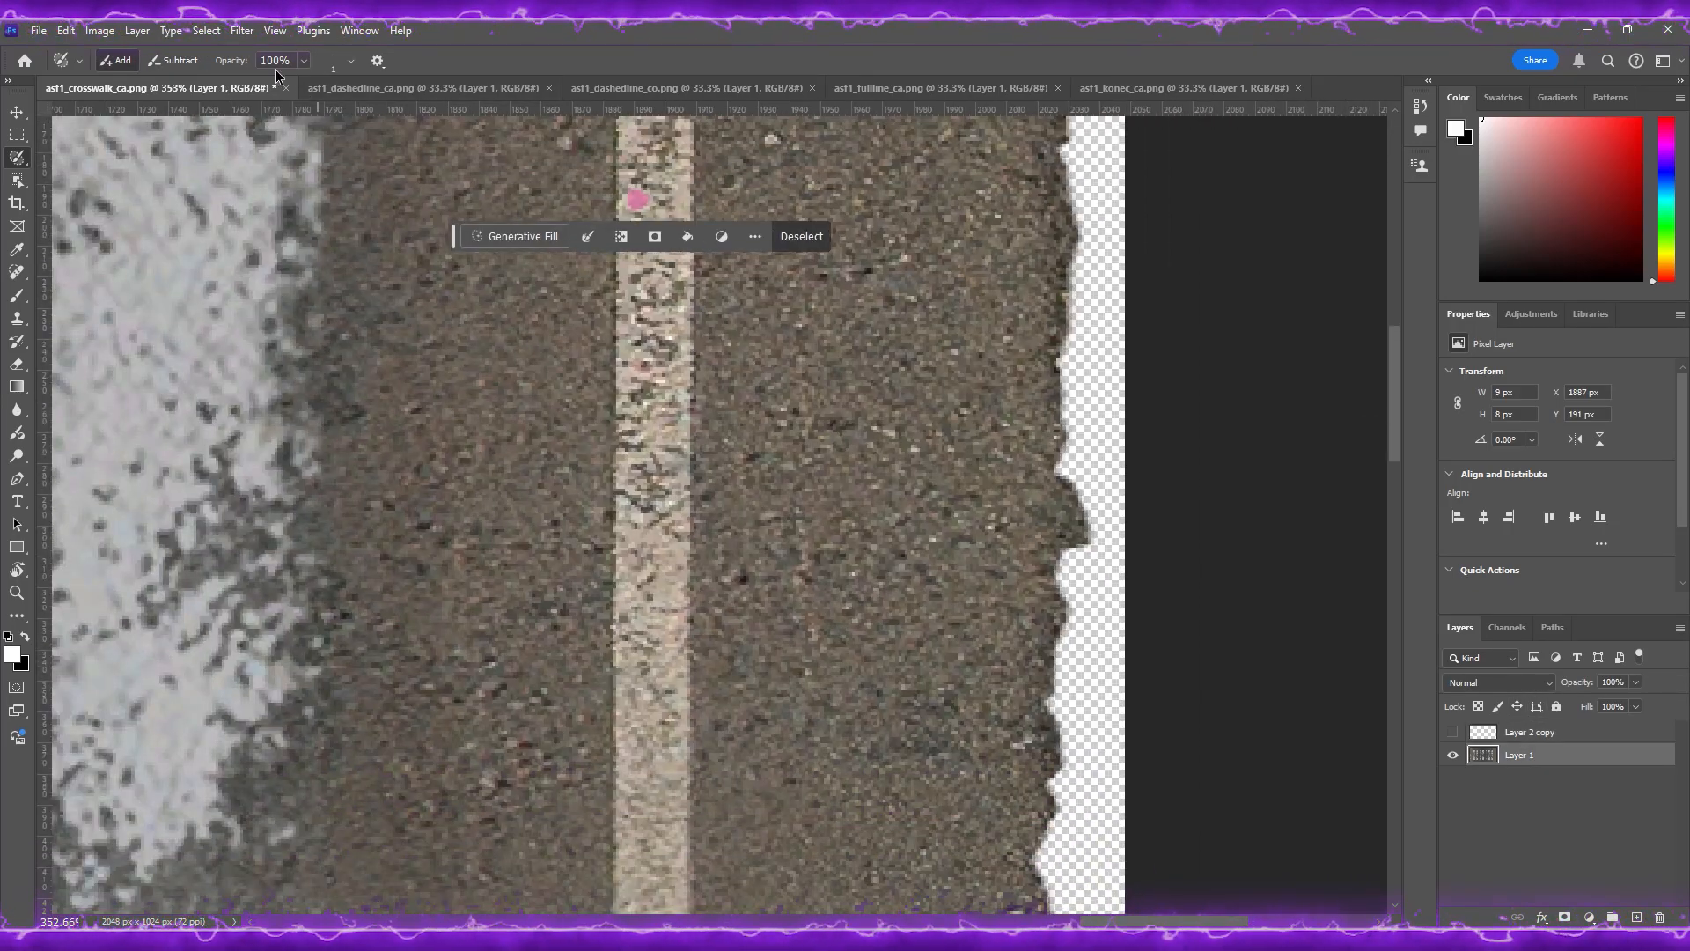
click(205, 30)
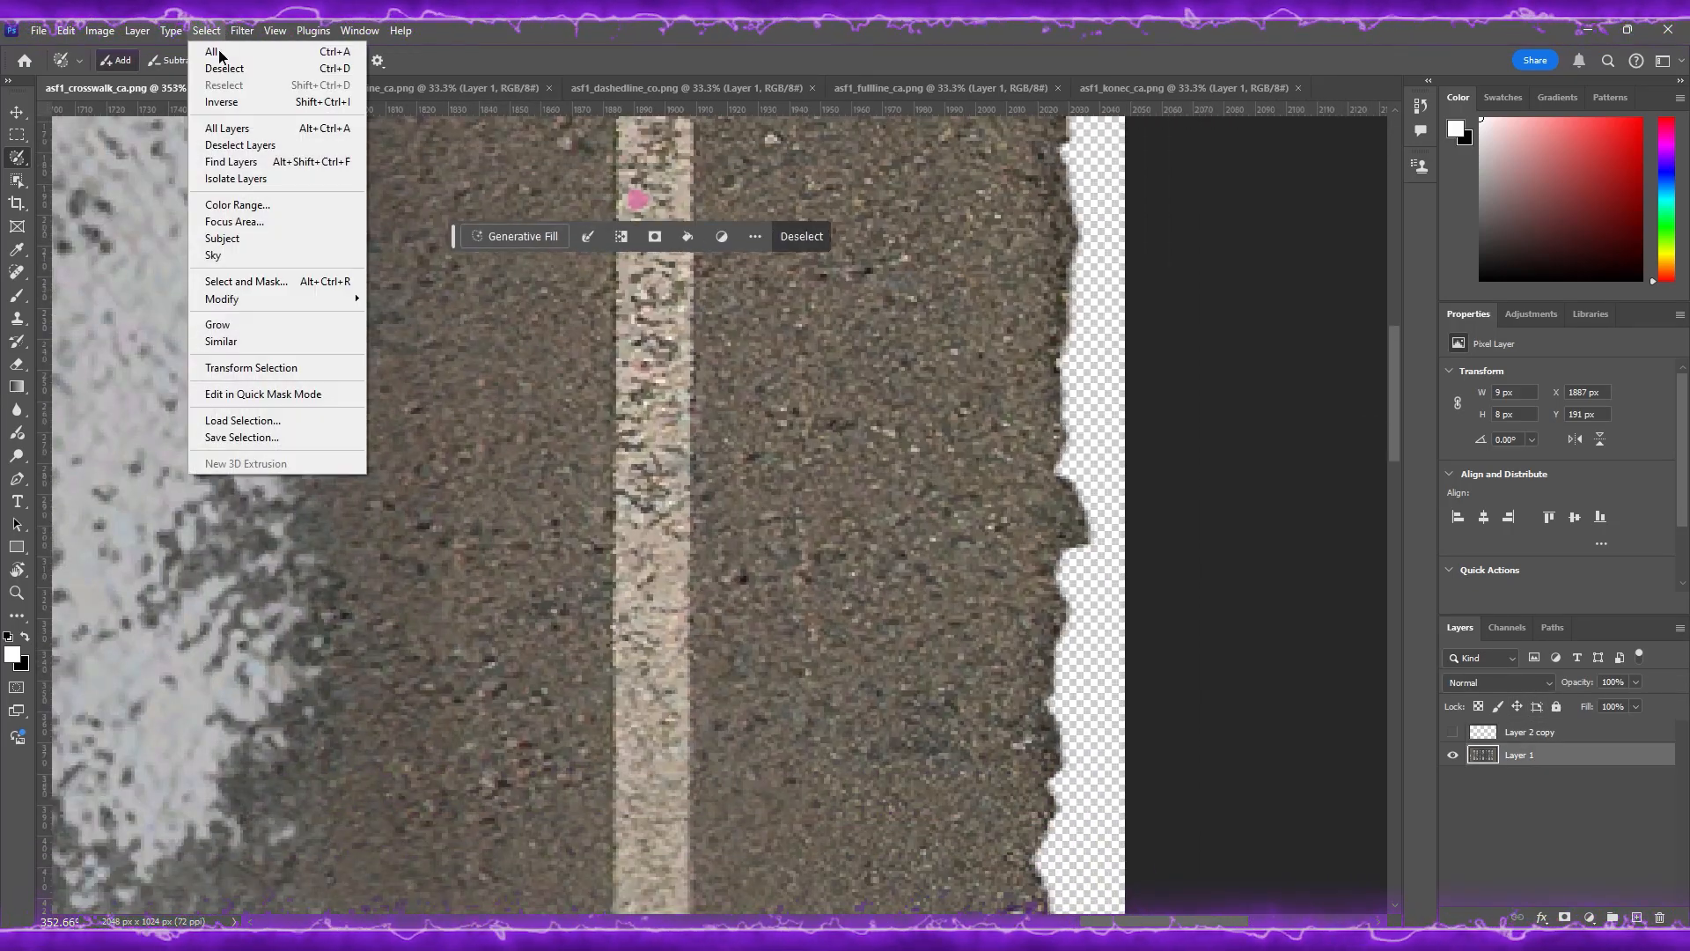
click(236, 332)
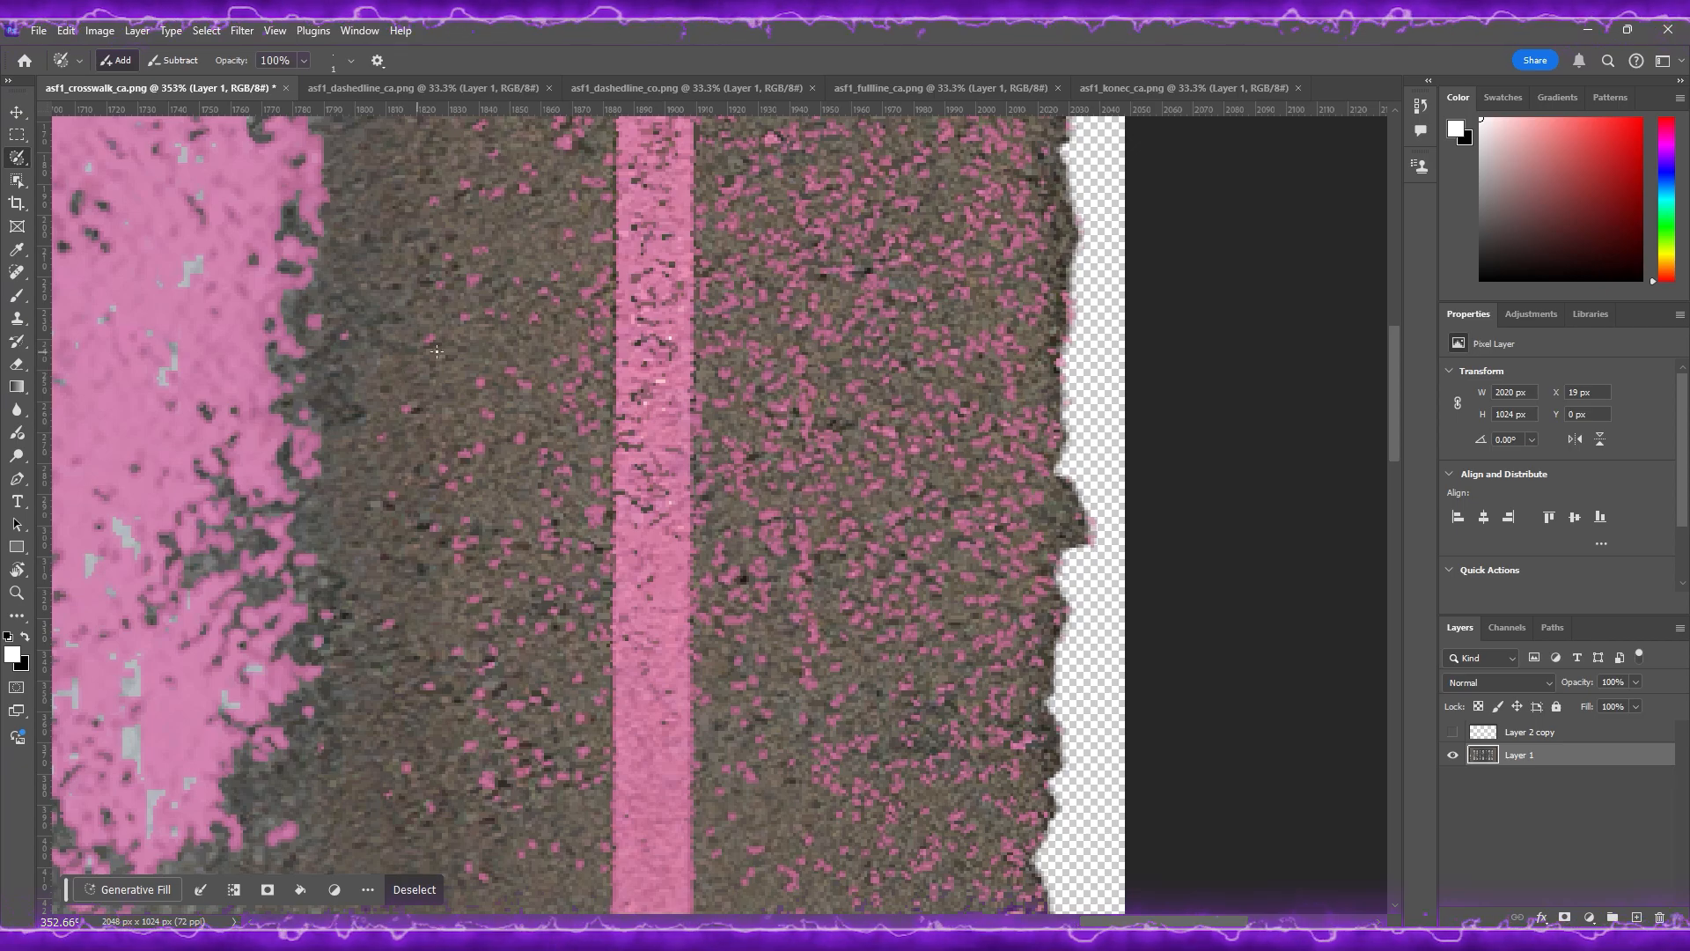
alt+scroll(552, 376, down, 5)
alt+scroll(552, 376, down, 2)
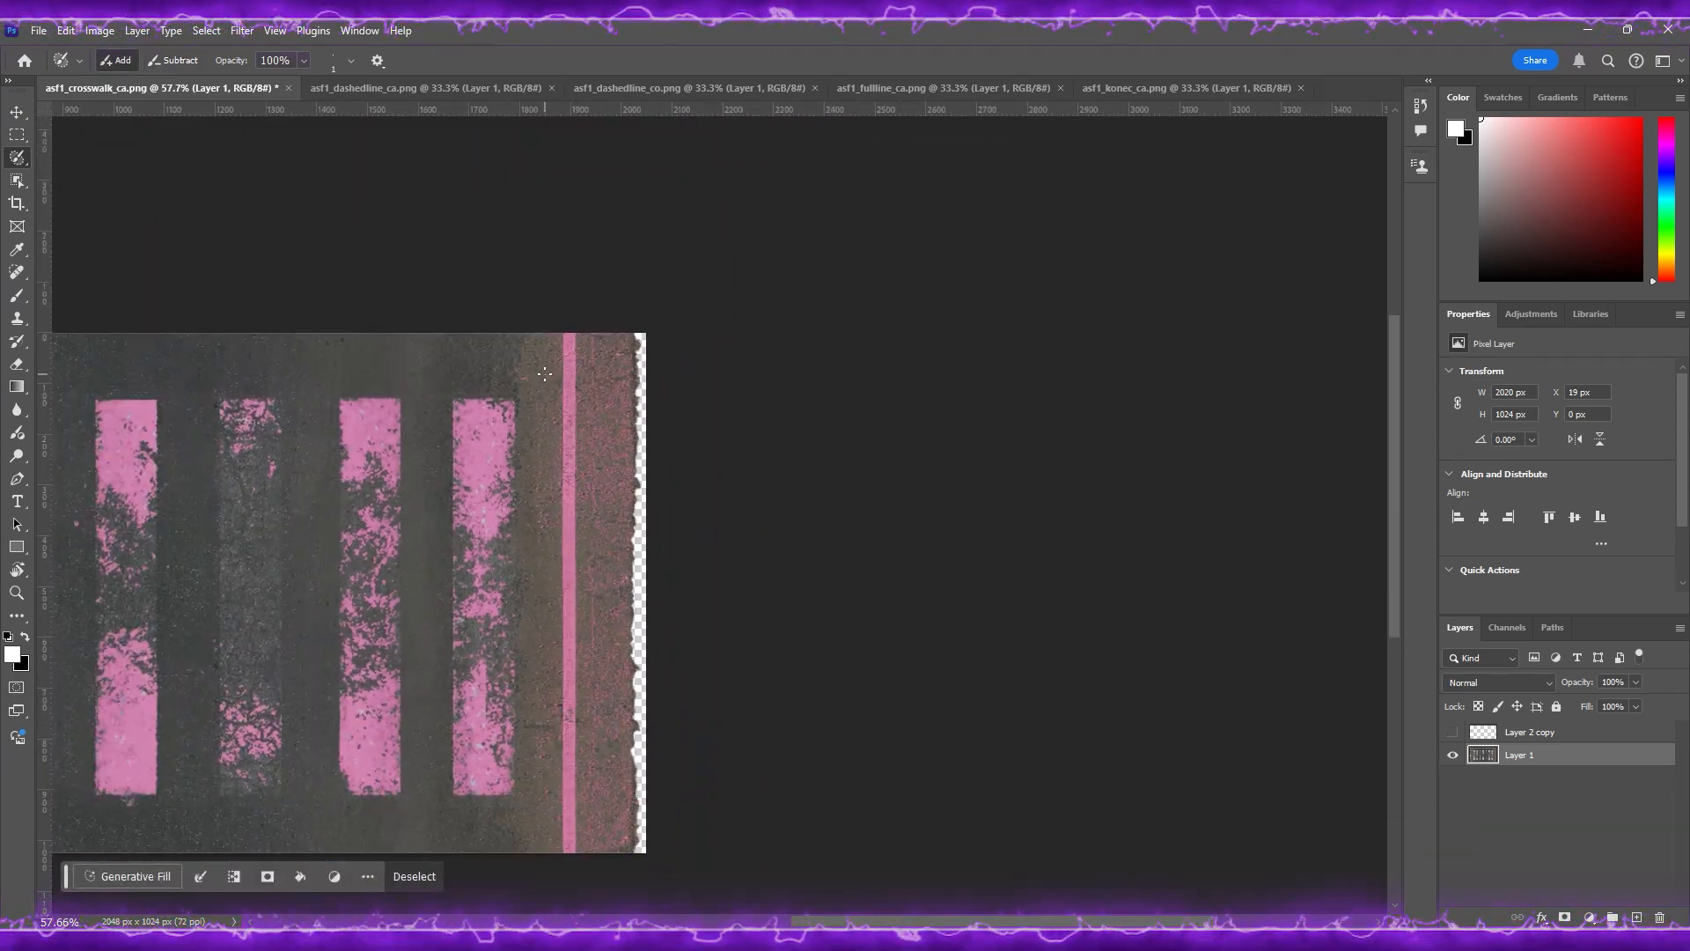
scroll(559, 388, left, 5)
scroll(564, 398, left, 5)
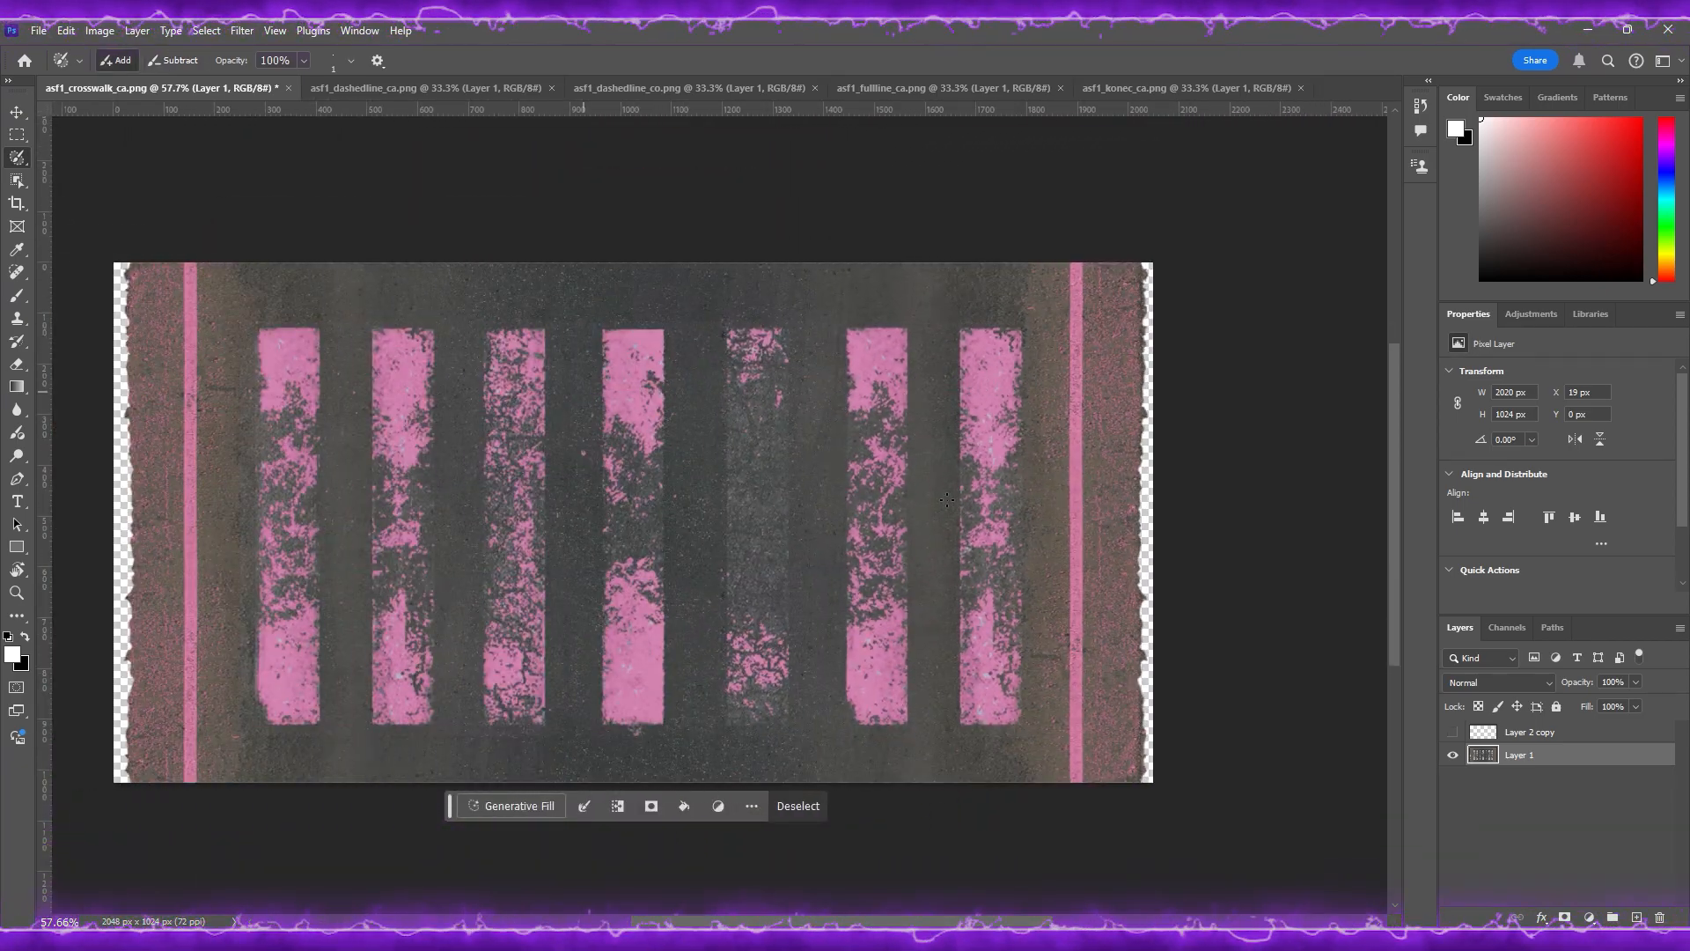
Step: Show the yellow strips layer again, try inverting the paint selection with that layer active, and discard the selection
click(1454, 731)
click(1483, 731)
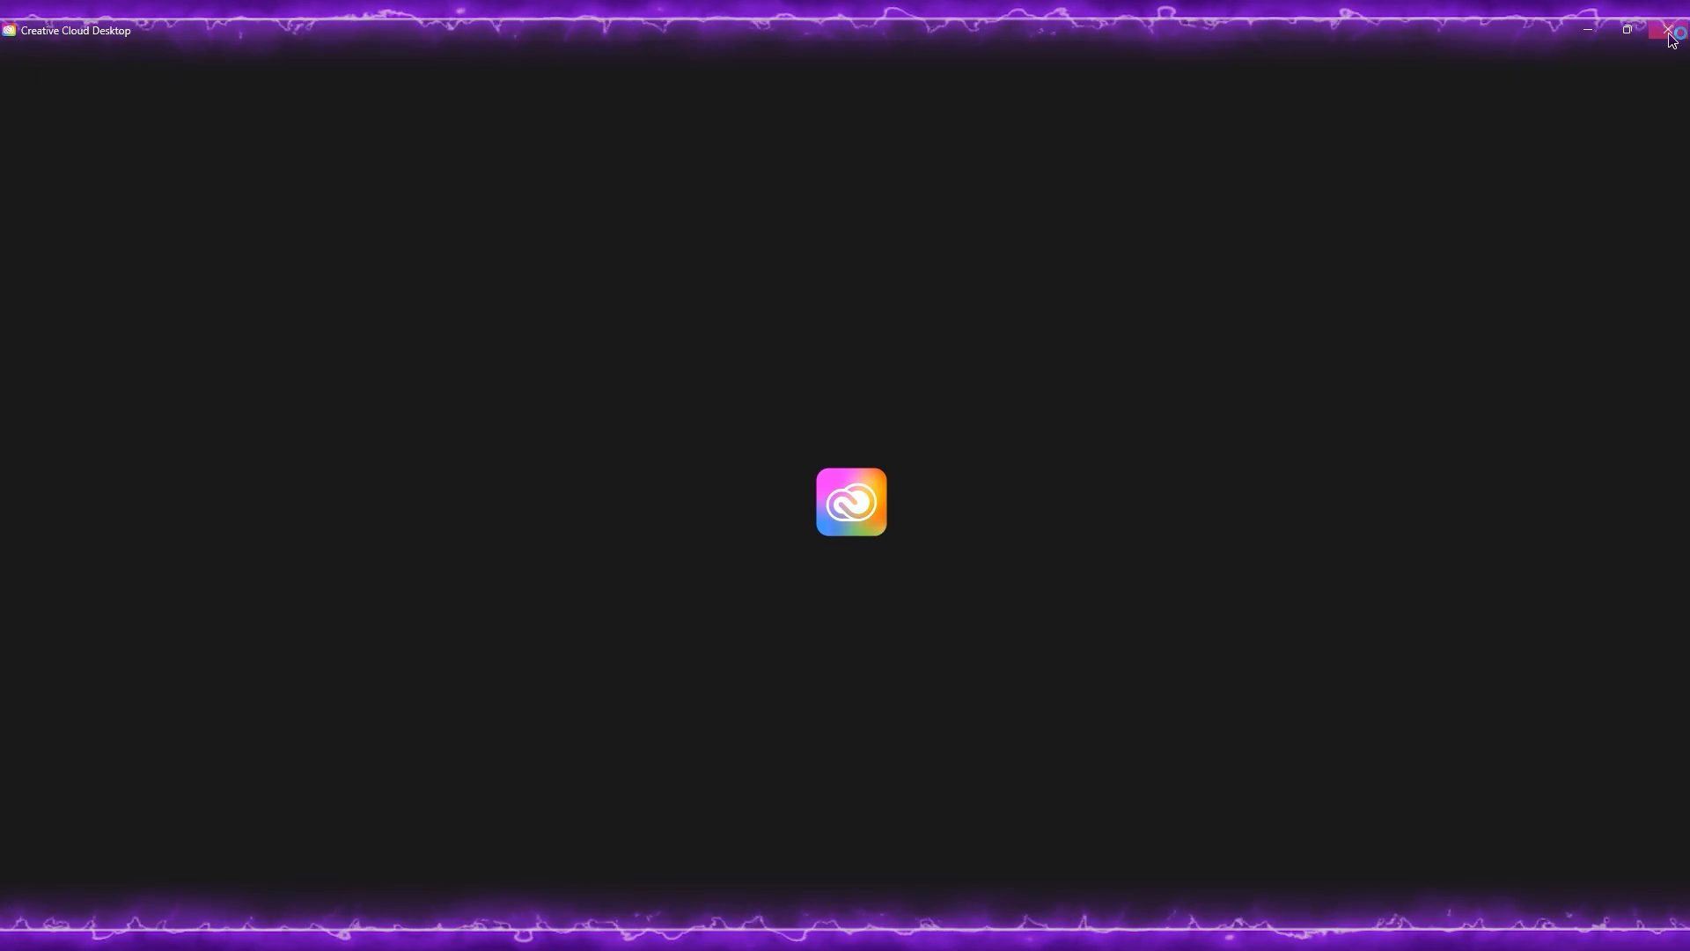
click(1153, 944)
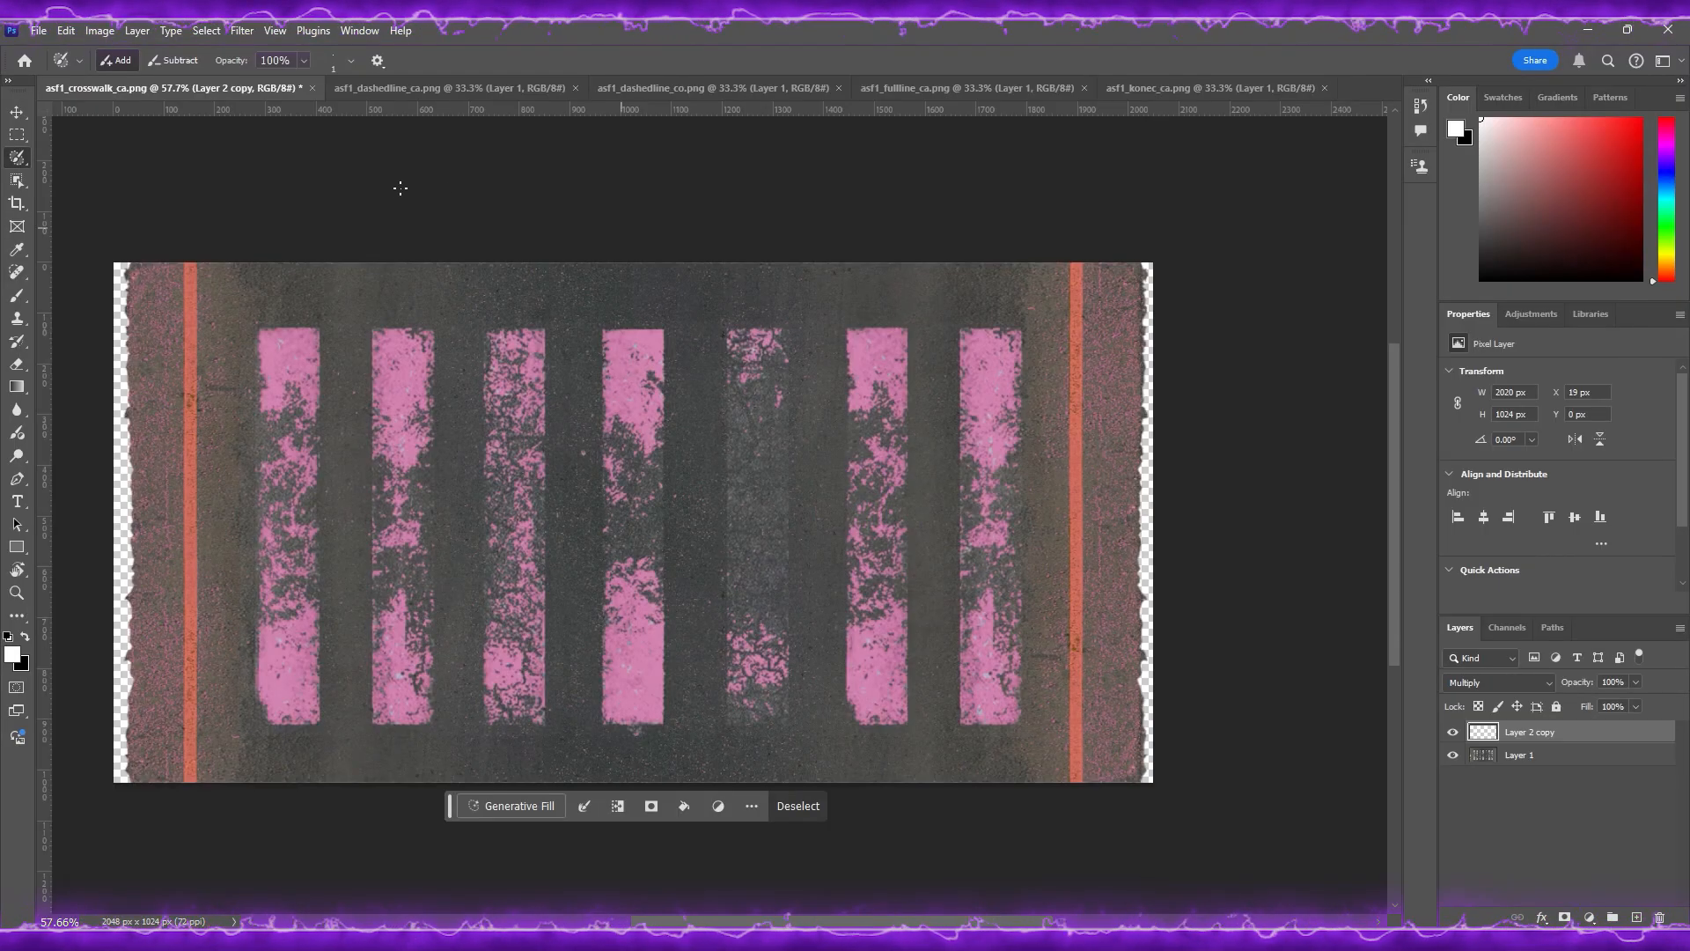
click(206, 30)
click(240, 99)
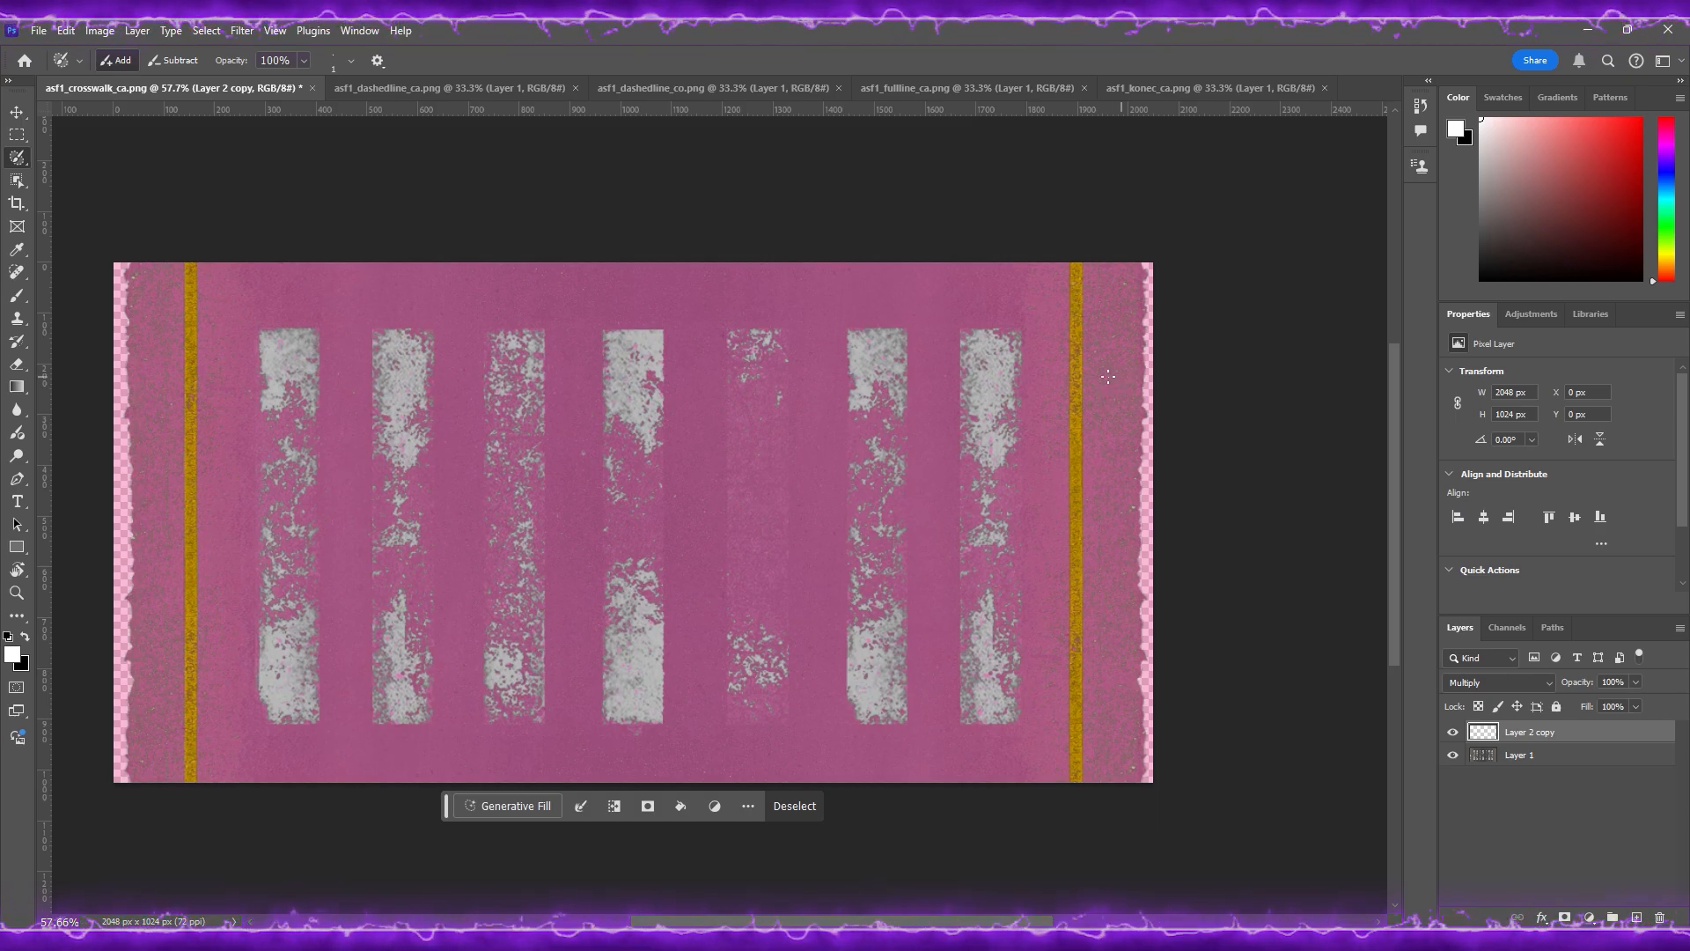
click(17, 133)
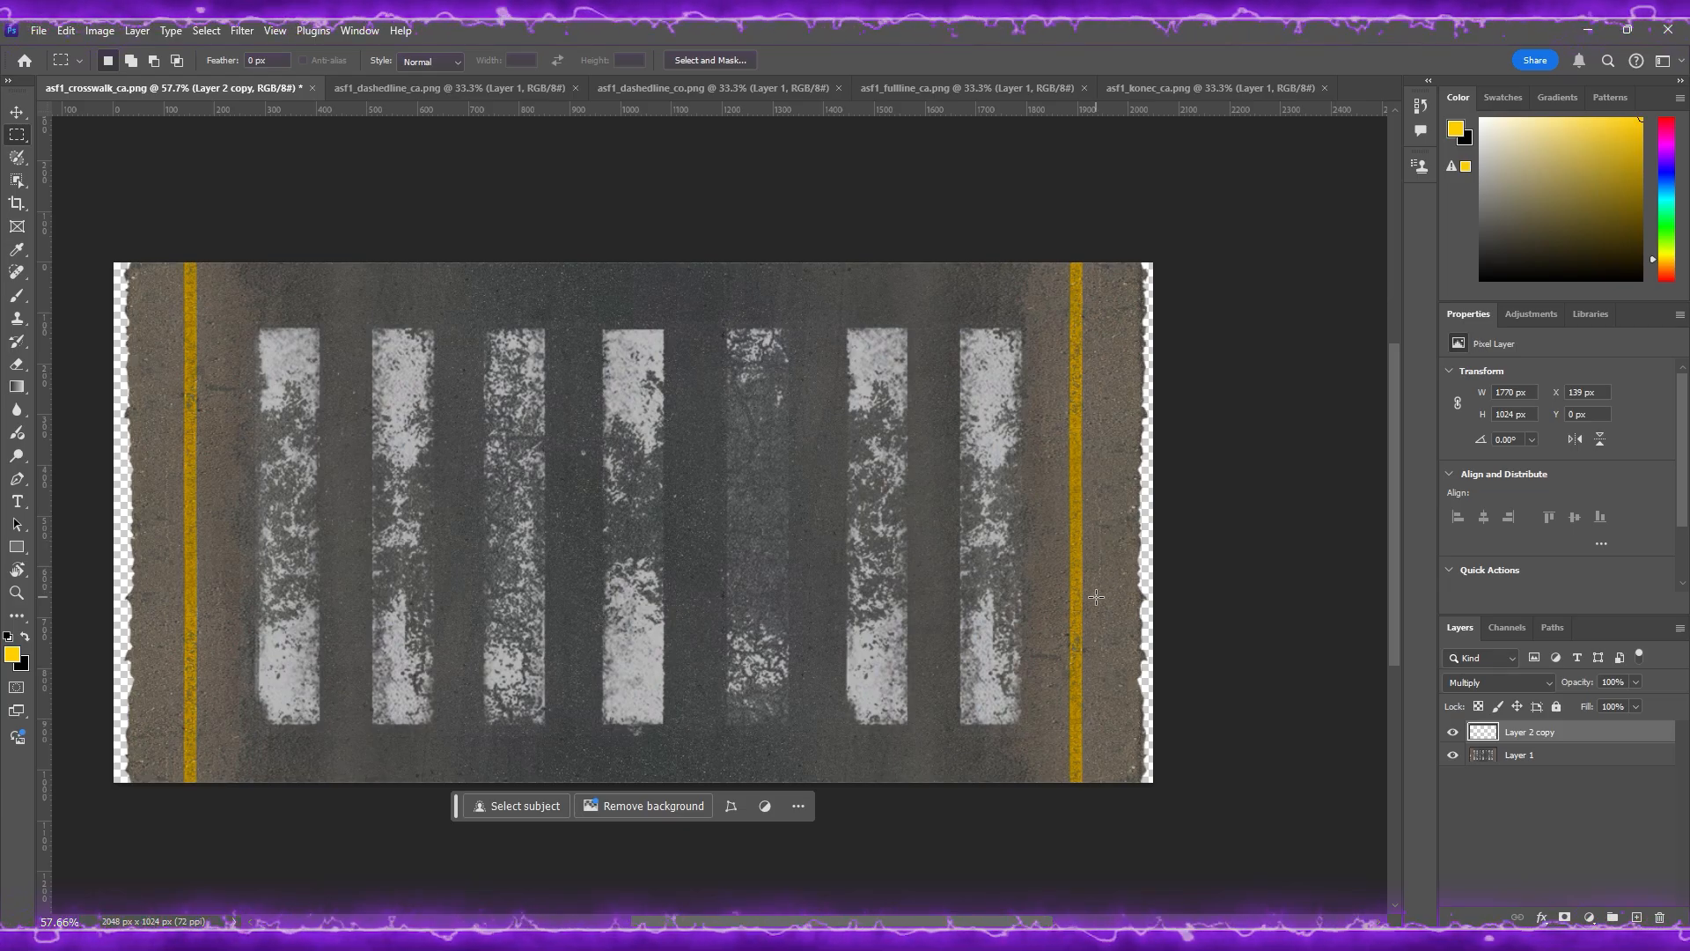
Step: Lower the opacity of the merged yellow strips layer to 60%
alt+scroll(1089, 578, up, 5)
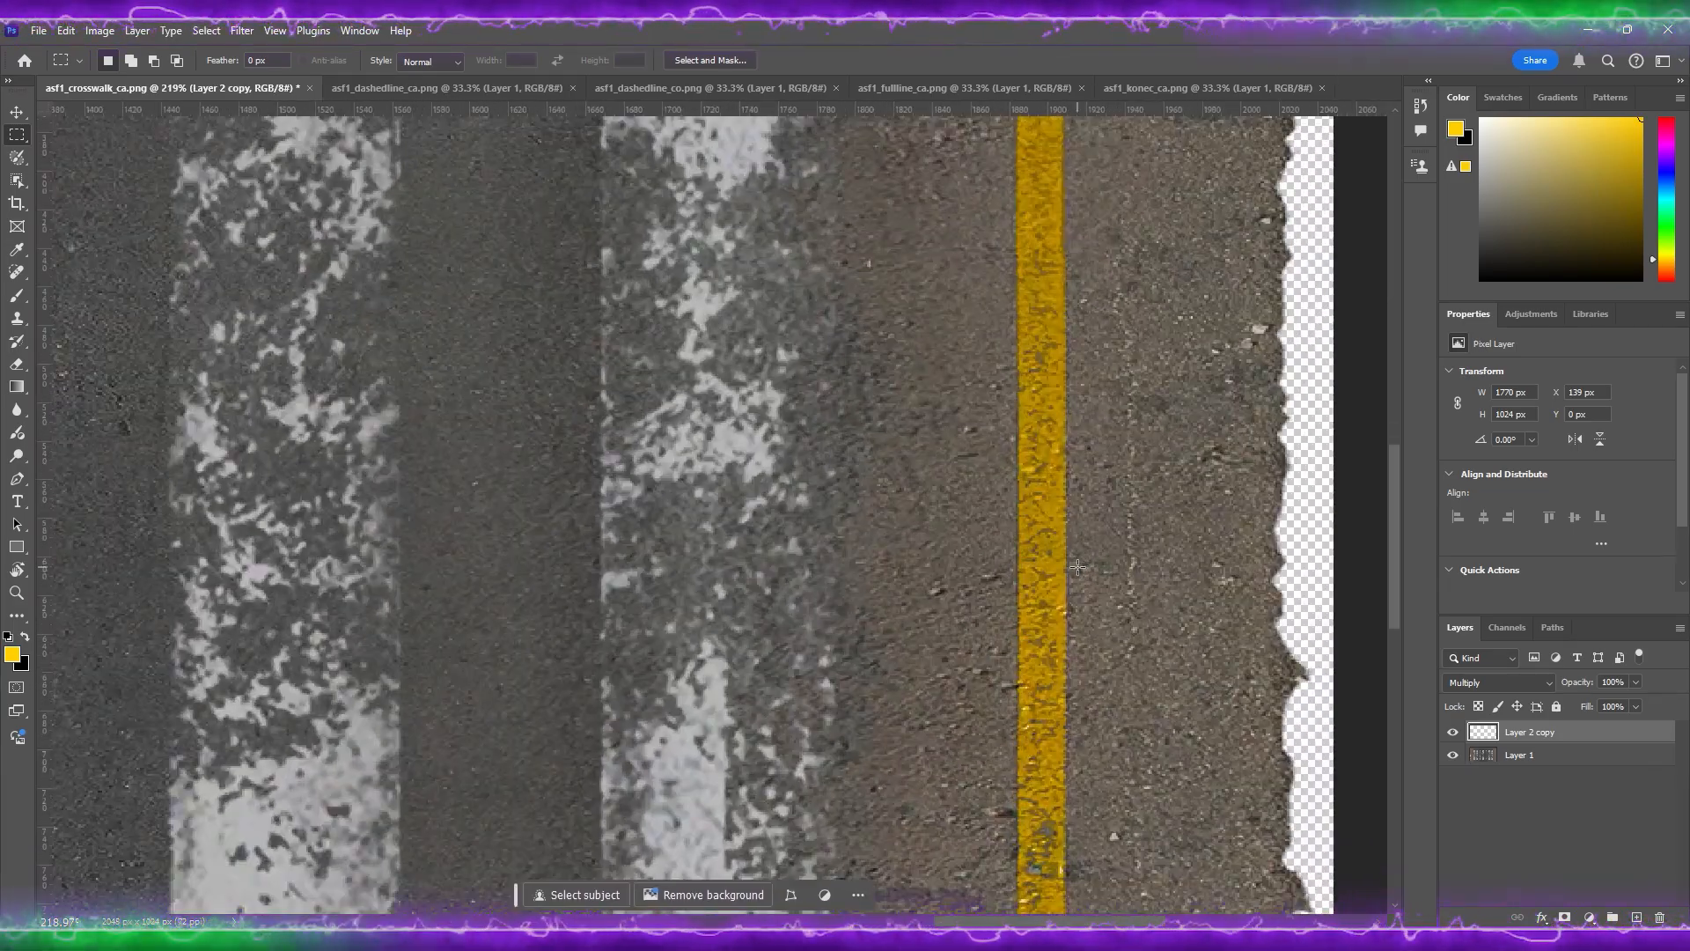
alt+scroll(1077, 568, down, 5)
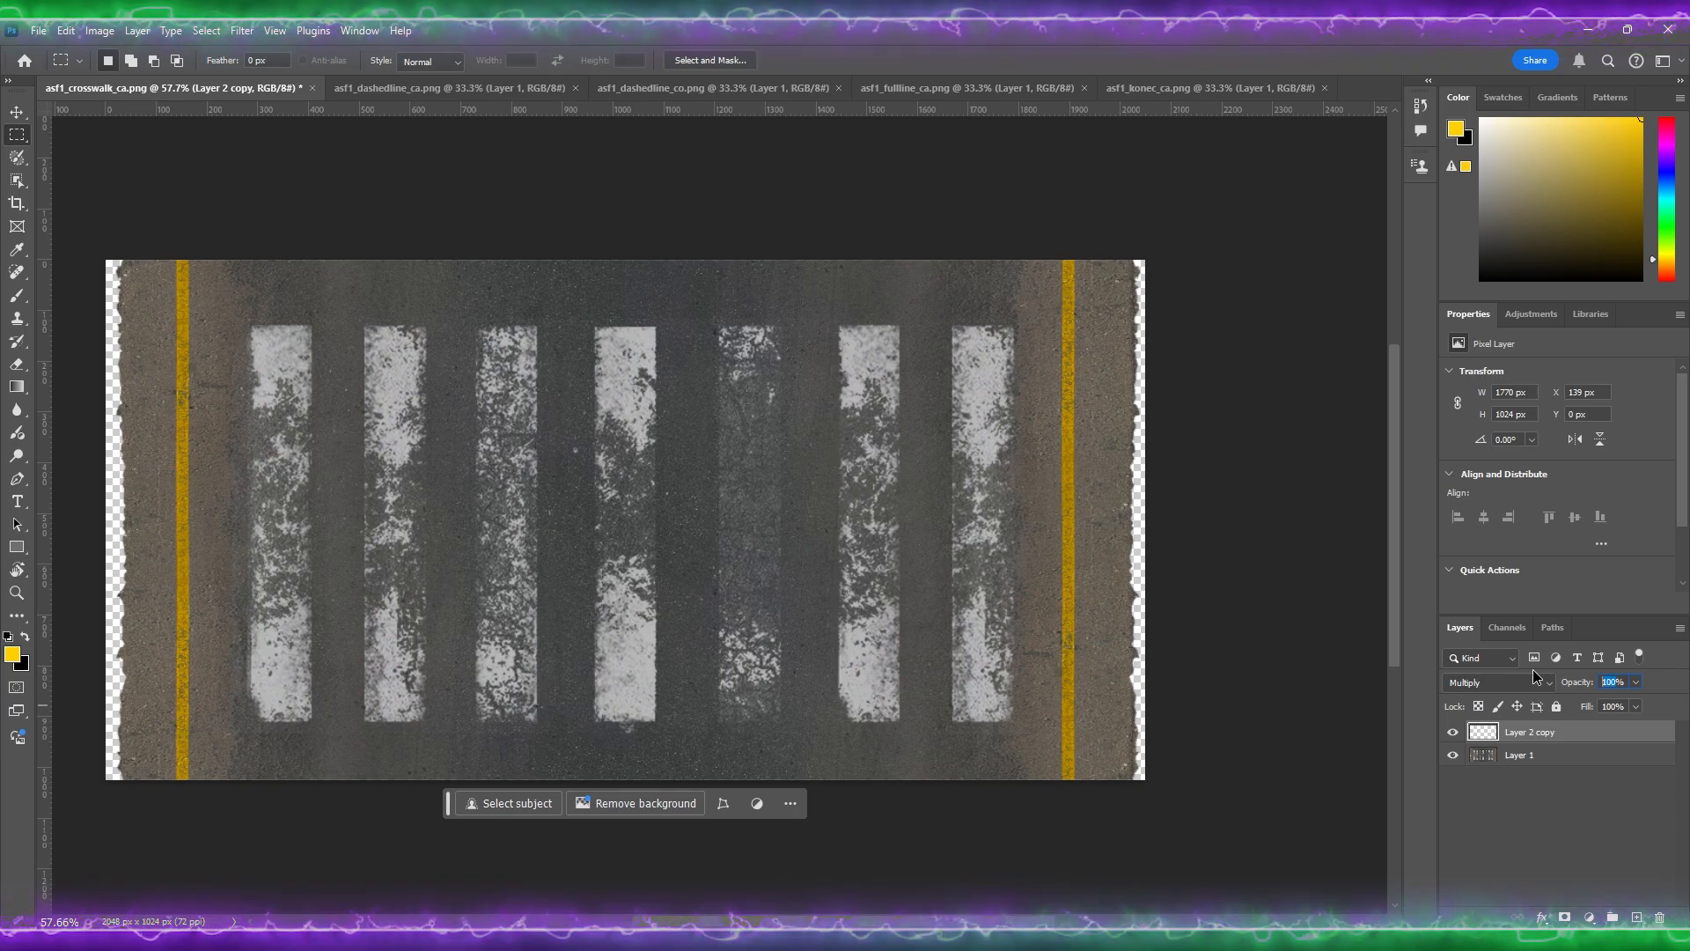
text(60)
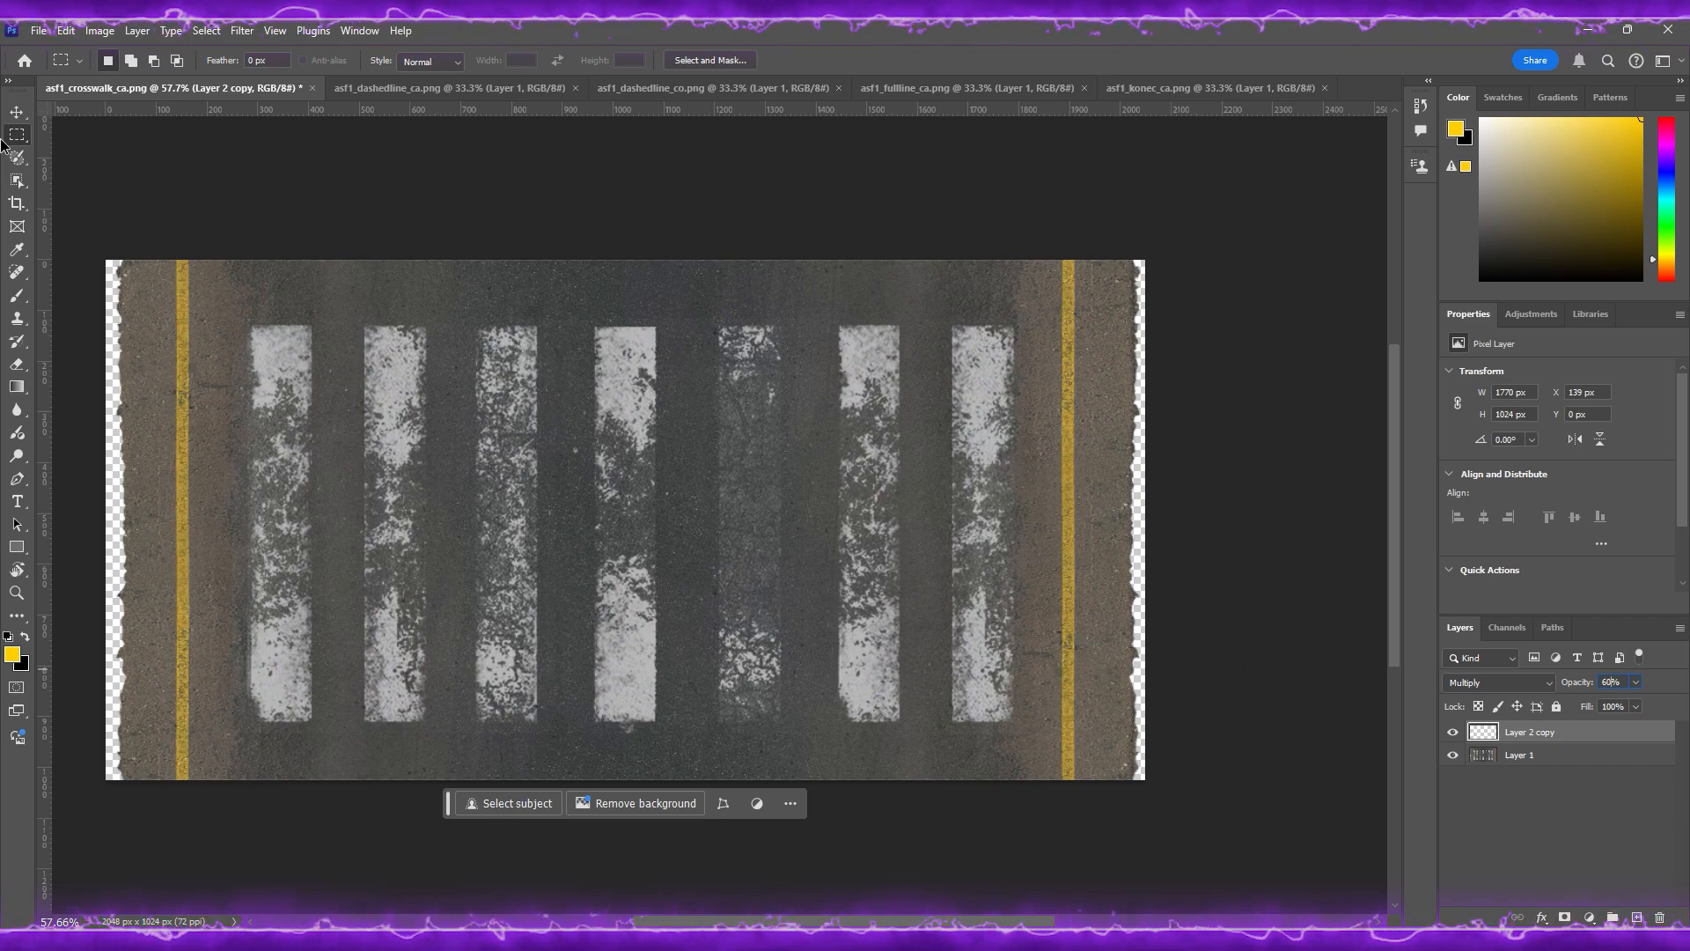
click(17, 116)
click(18, 136)
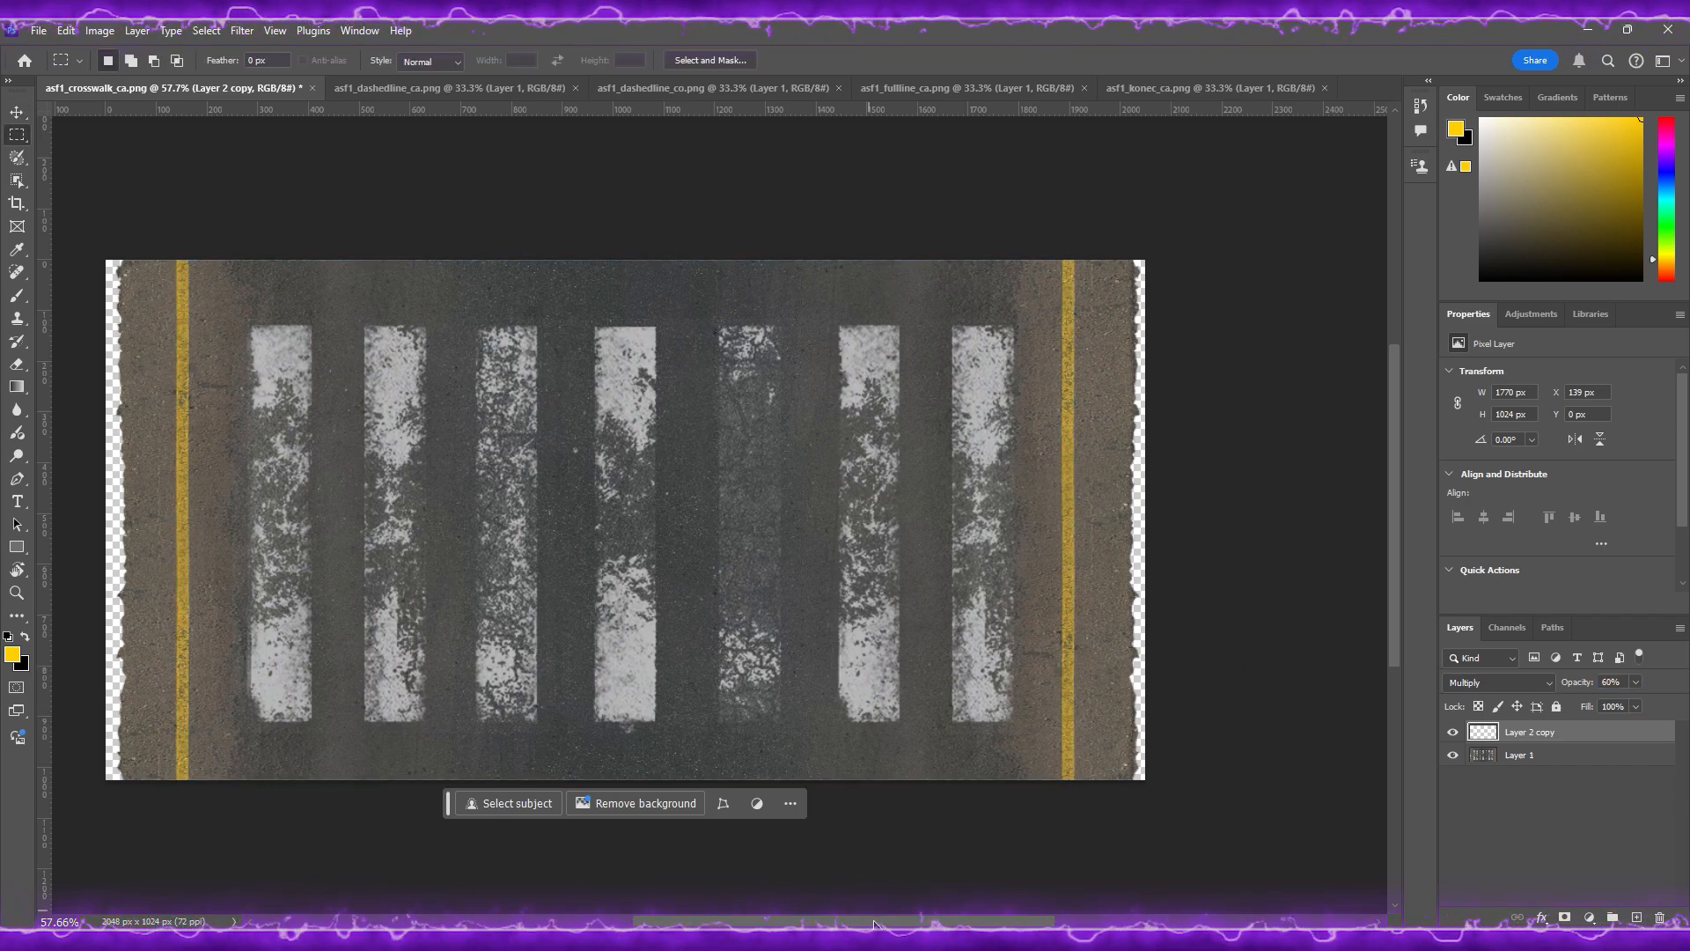
Step: Float the asf1_crosswalk_ca.png and asf1_konec_ca.png documents in separate windows, keeping the crosswalk's yellow strips layer active
drag(874, 924, 824, 924)
scroll(743, 738, up, 2)
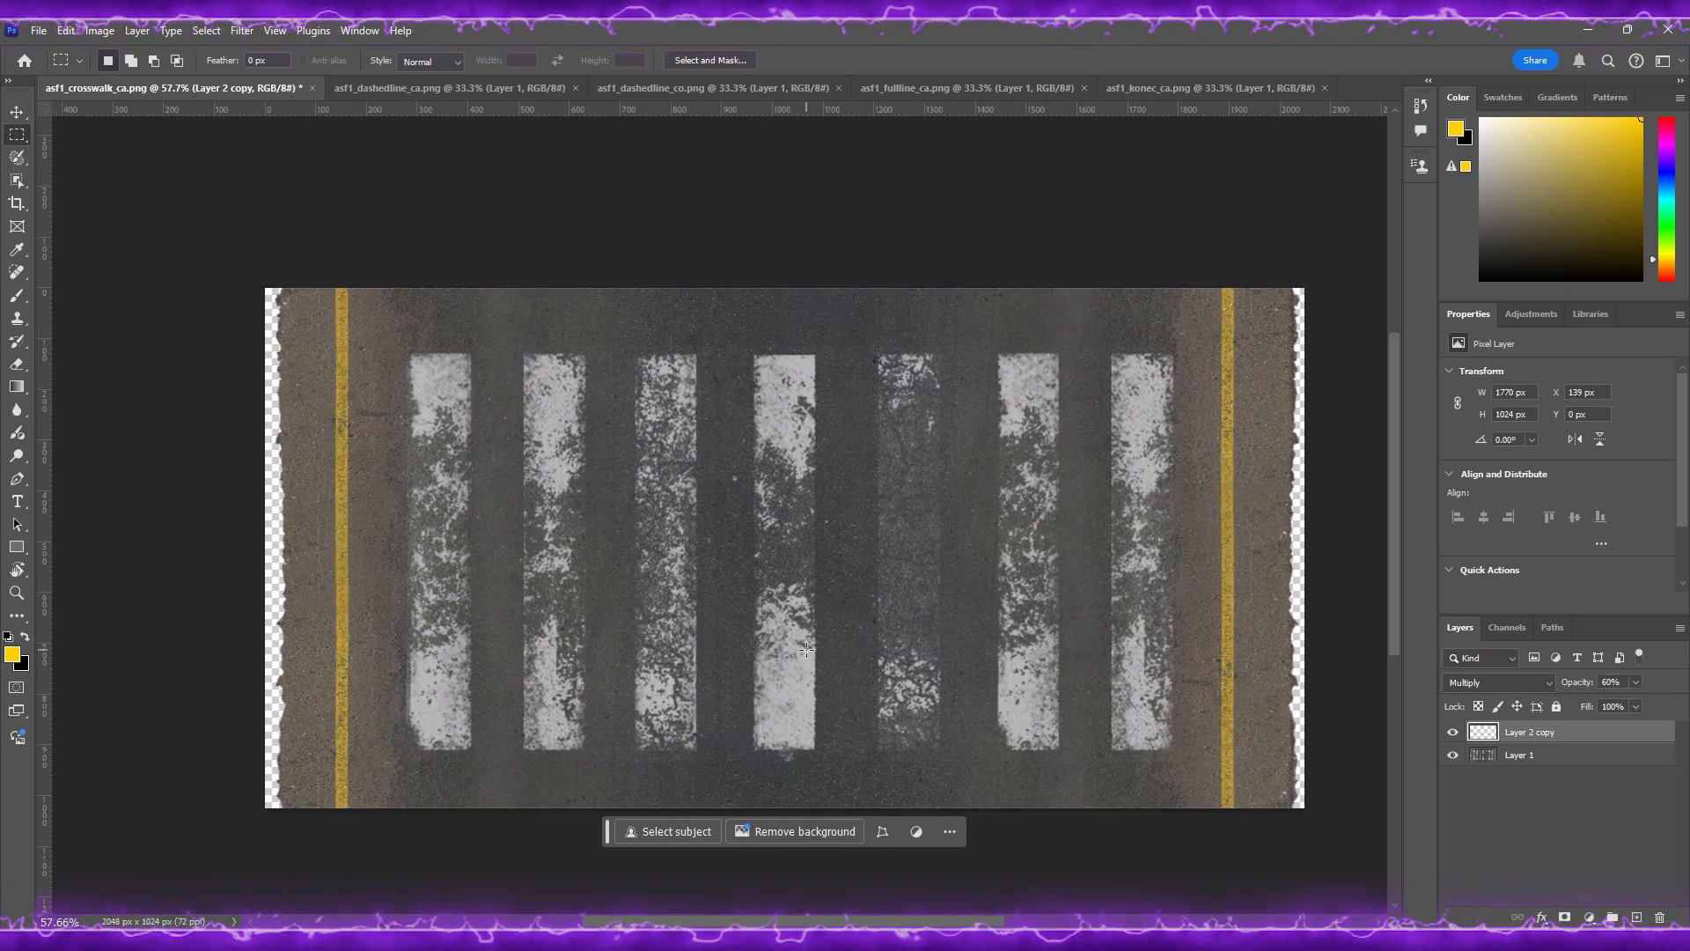
click(1501, 756)
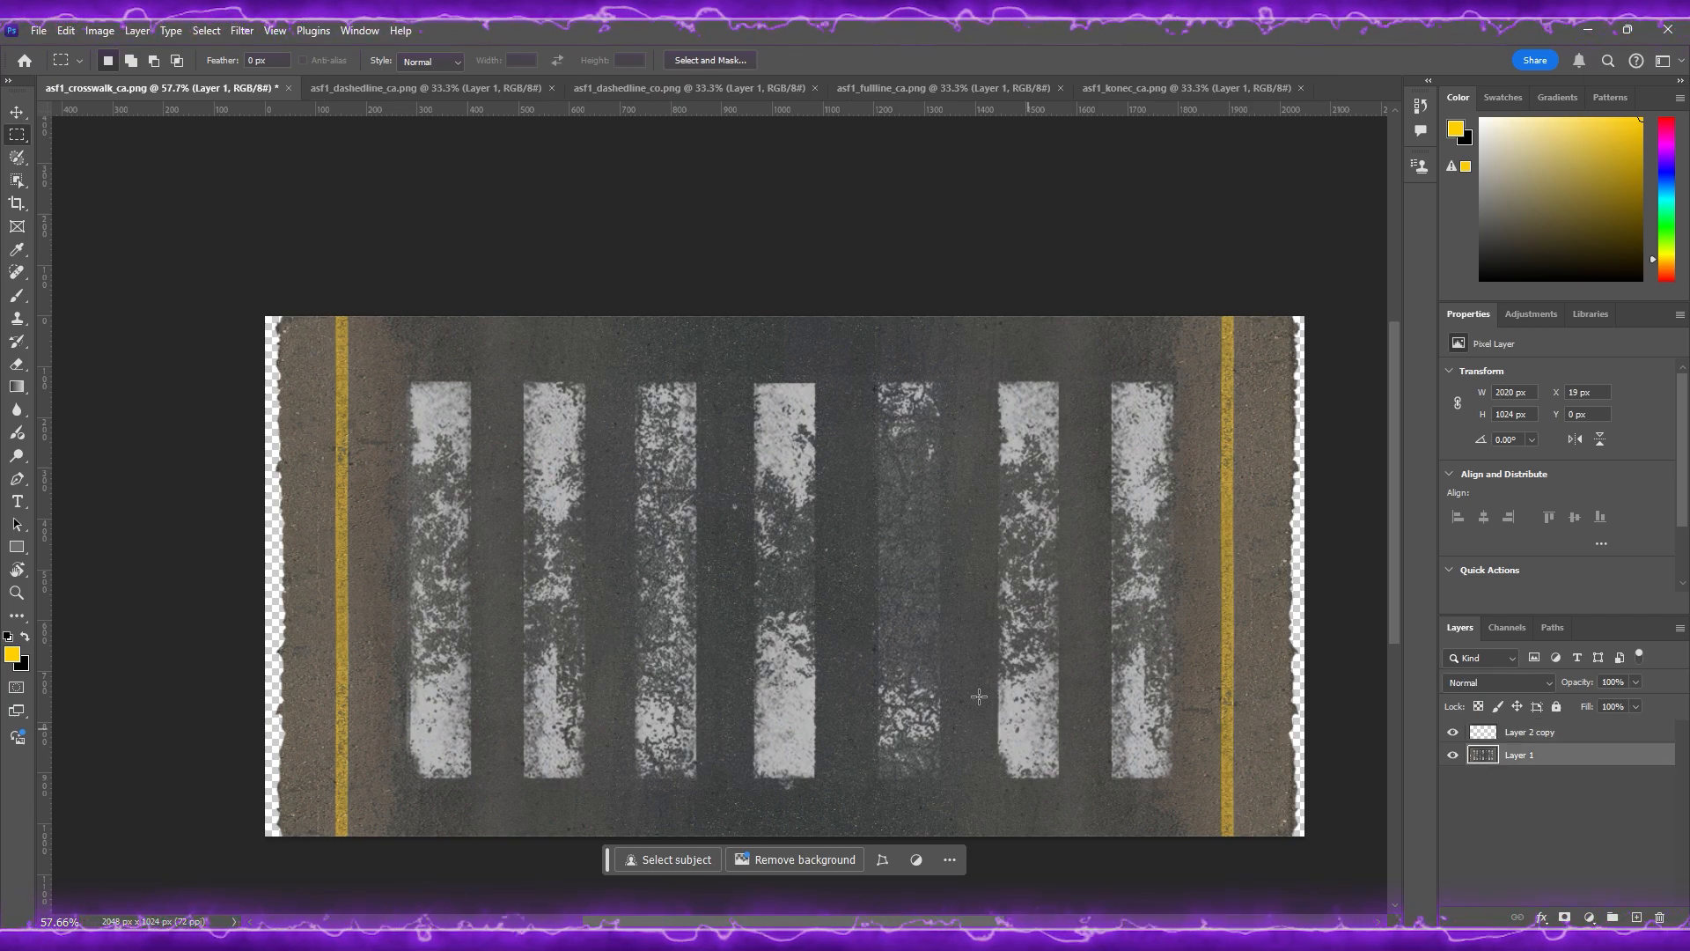
click(1528, 734)
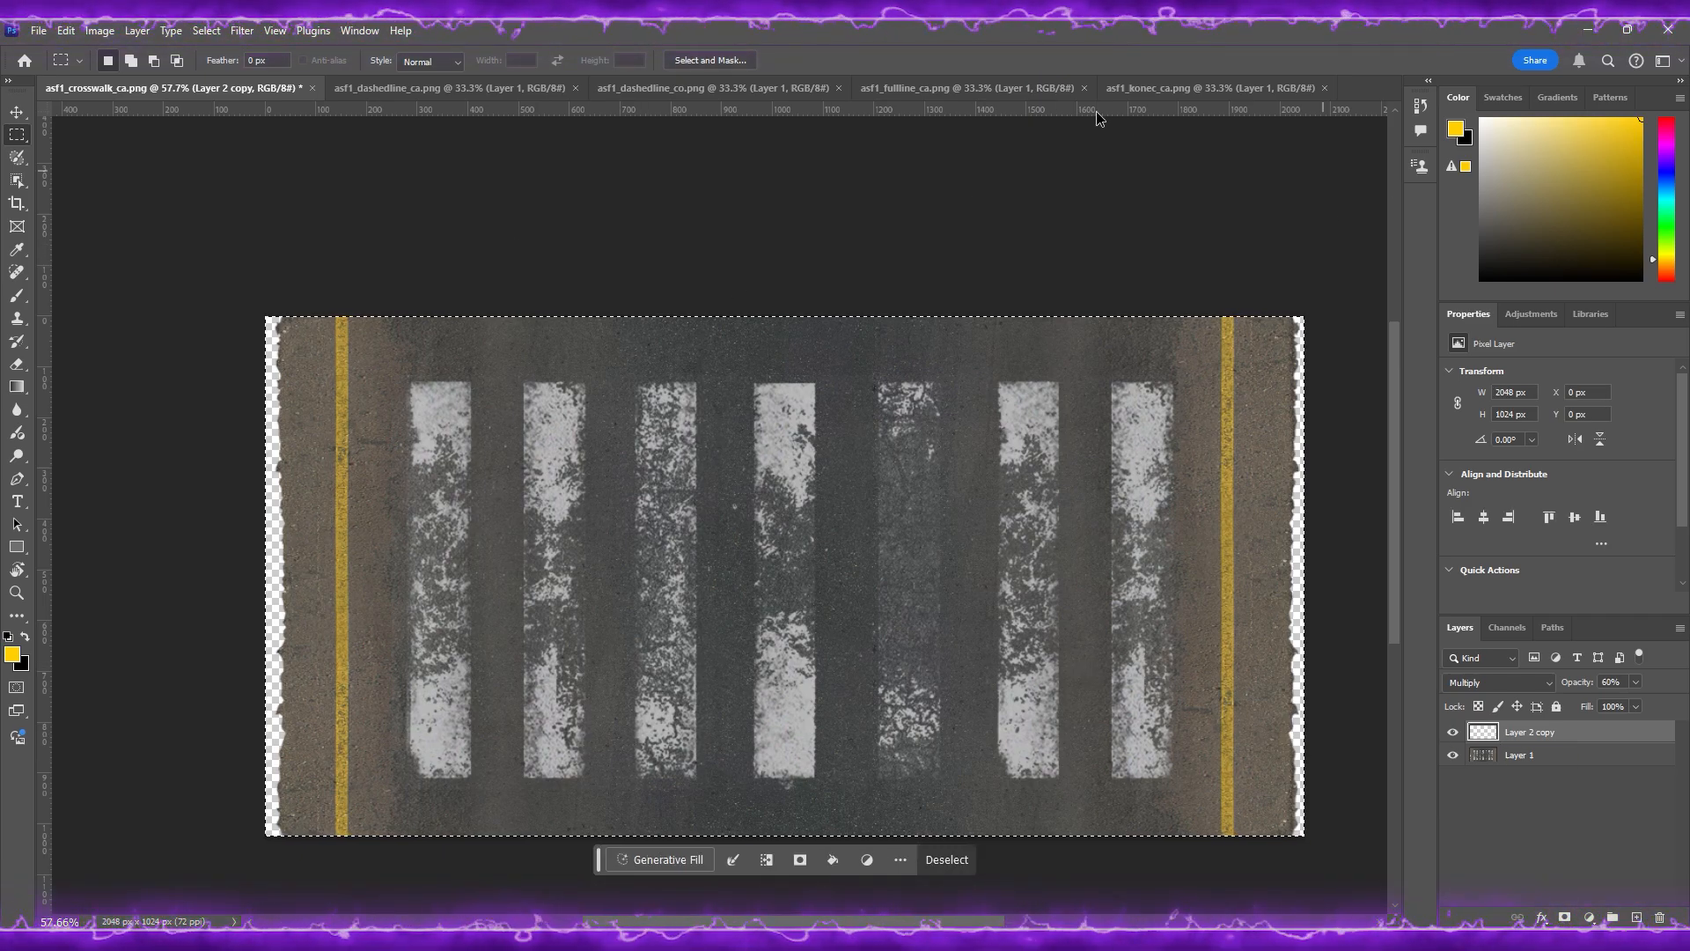
drag(176, 87, 601, 235)
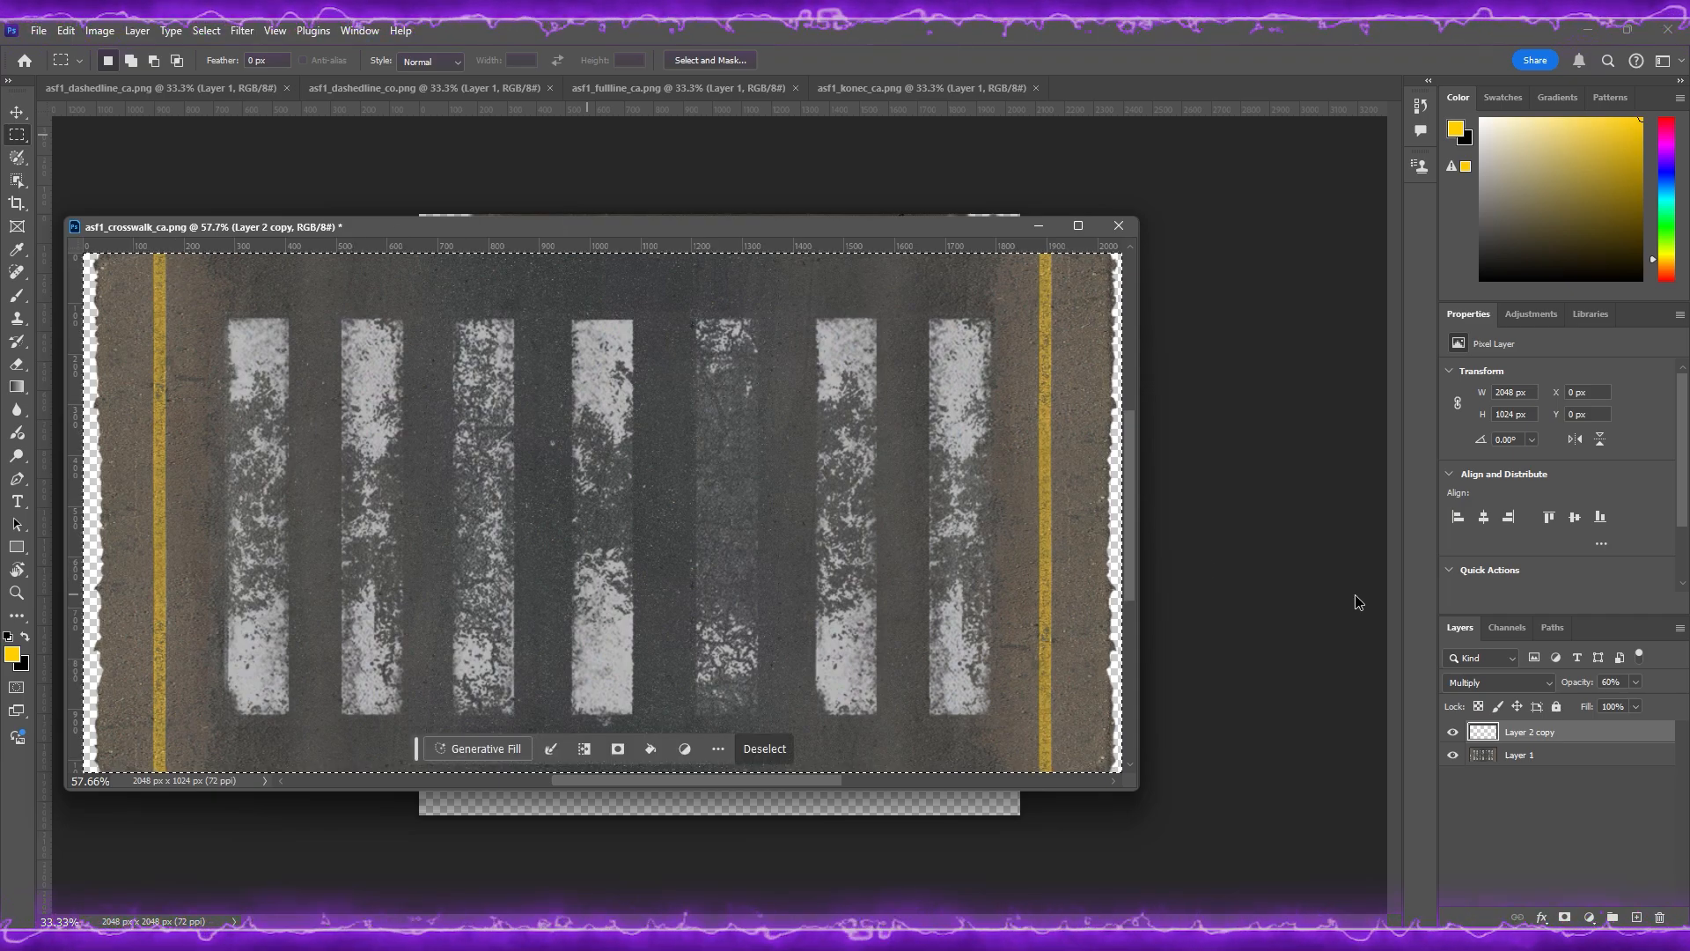
drag(1560, 733, 827, 441)
click(829, 368)
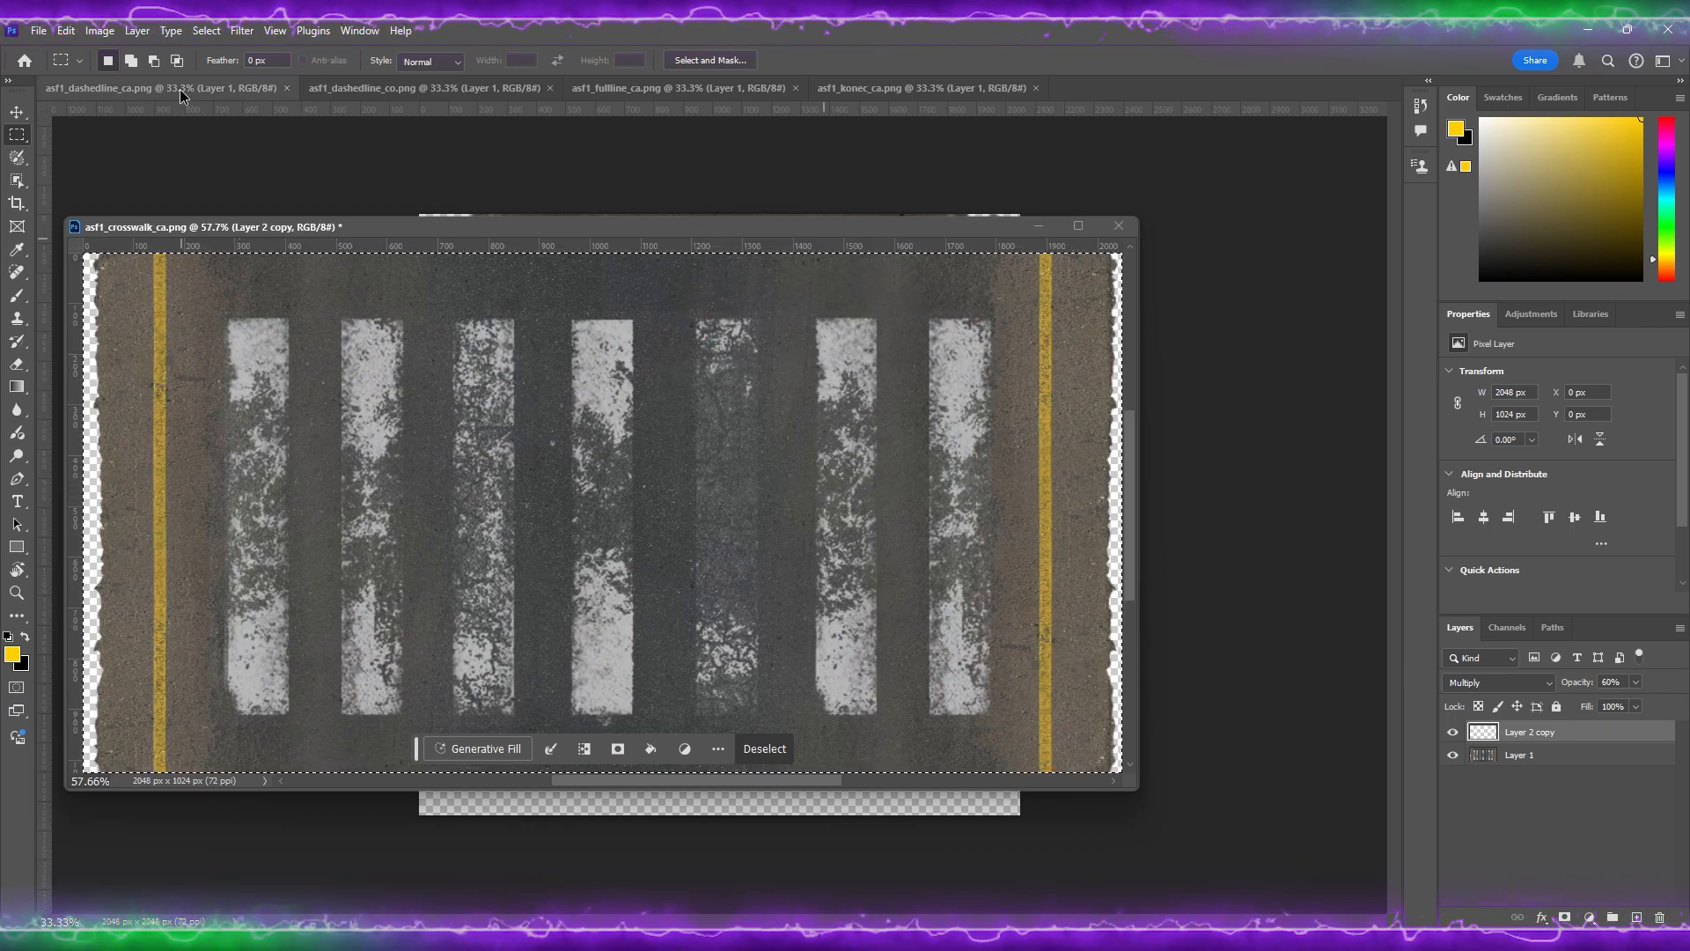
drag(880, 88, 713, 139)
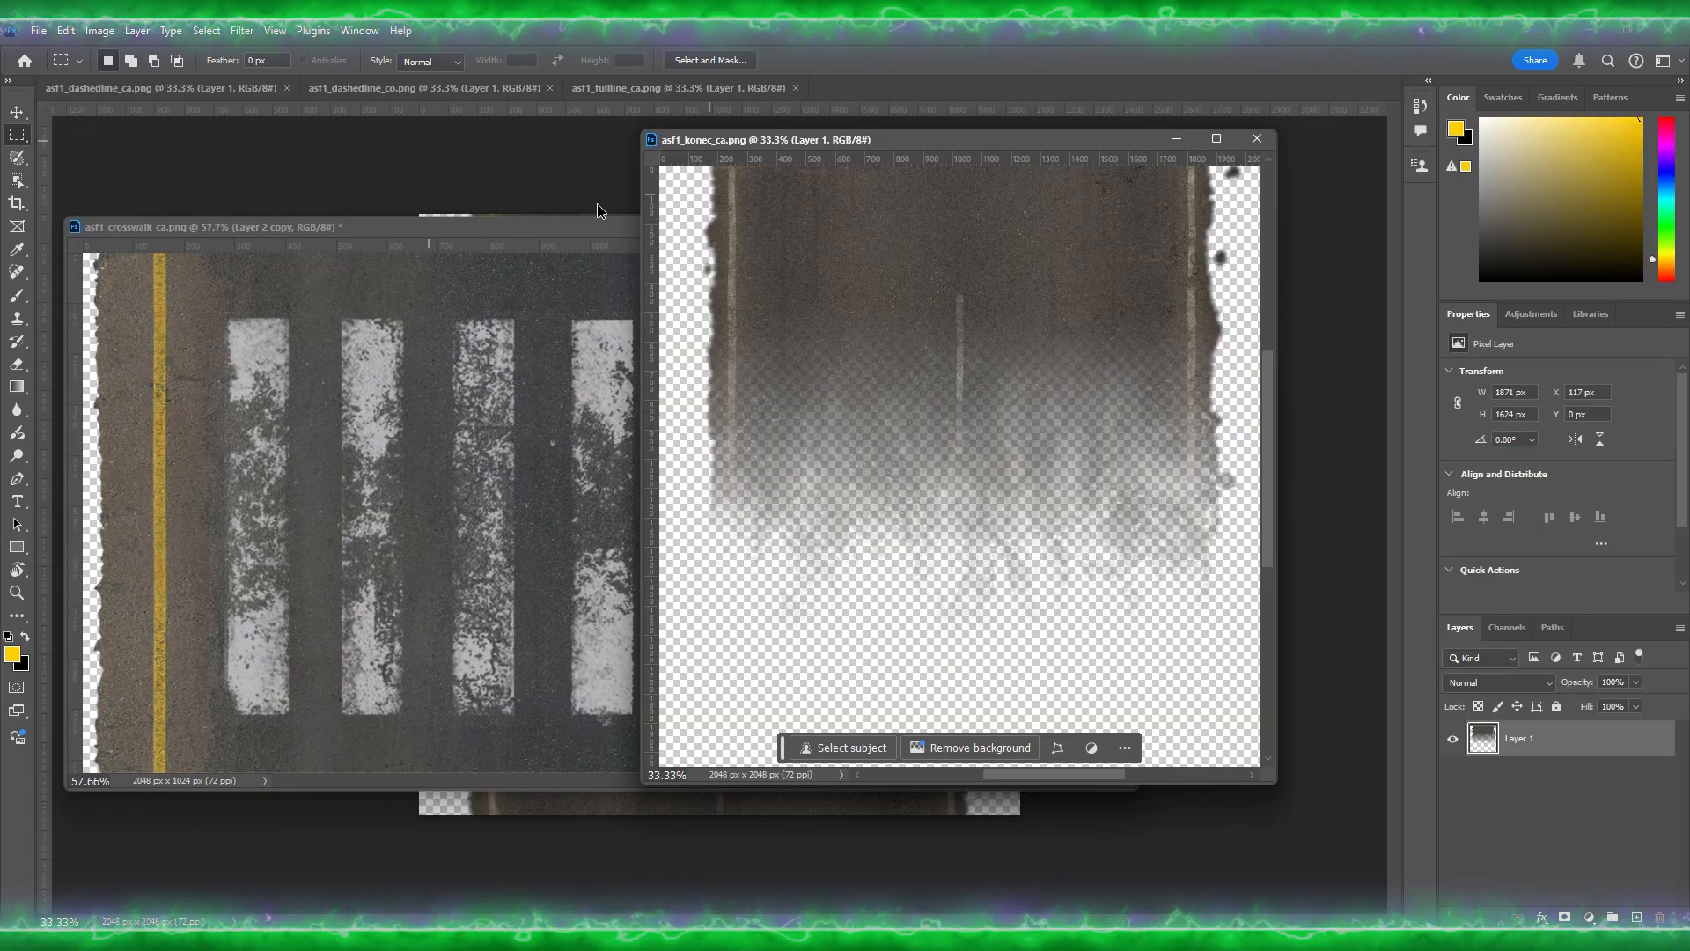
Step: Copy the yellow strips layer from asf1_crosswalk_ca.png into the asf1_konec_ca.png document
click(491, 242)
key(ctrl+a)
drag(1537, 731, 1239, 637)
mouse_move(873, 143)
mouse_down()
mouse_move(831, 145)
mouse_move(847, 149)
mouse_up()
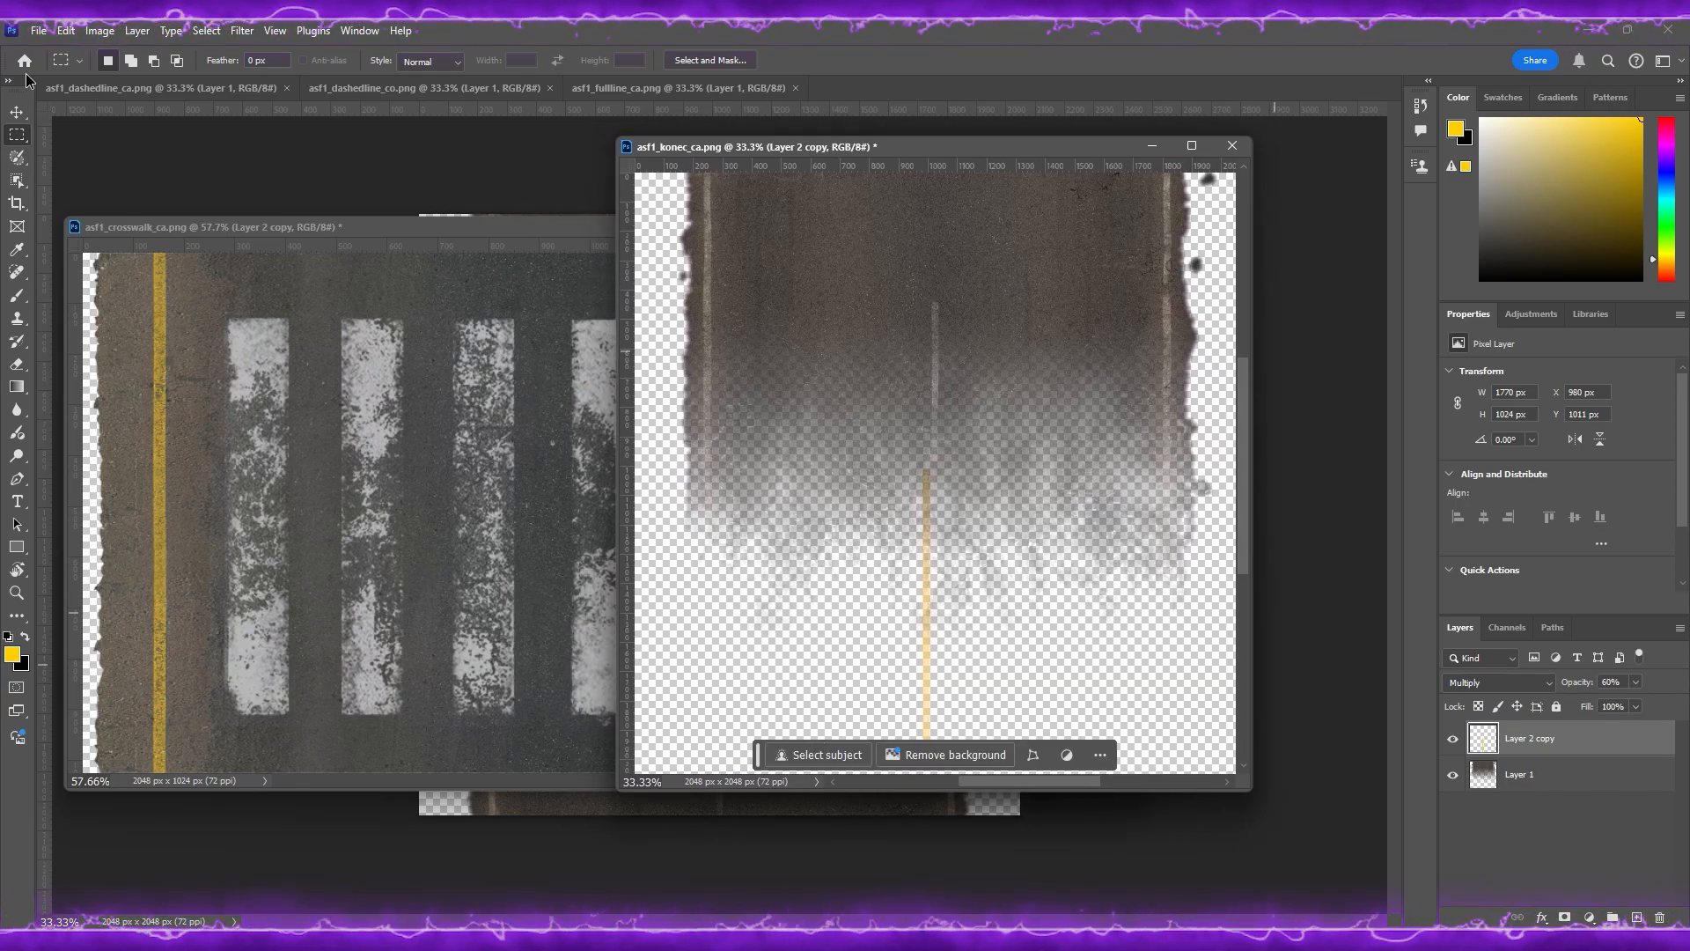
Step: Move the copied strips layer to X 234 px, Y 0 px so its left strip covers the road's left white edge line
click(17, 111)
drag(955, 572, 741, 282)
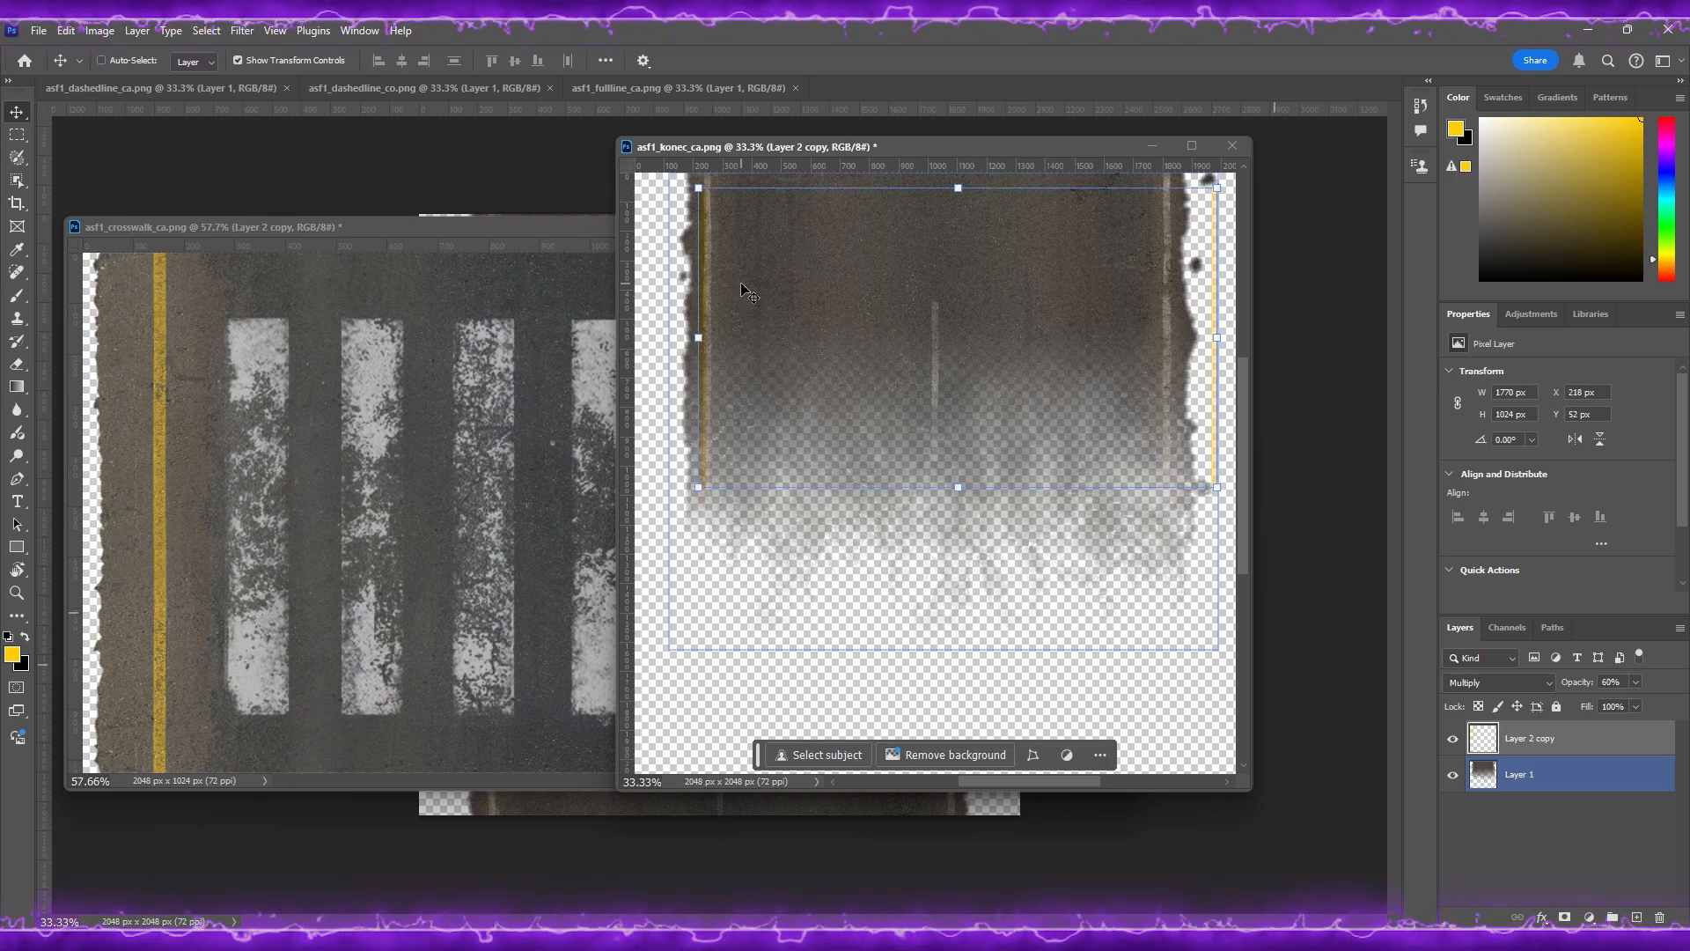
alt+scroll(741, 283, up, 3)
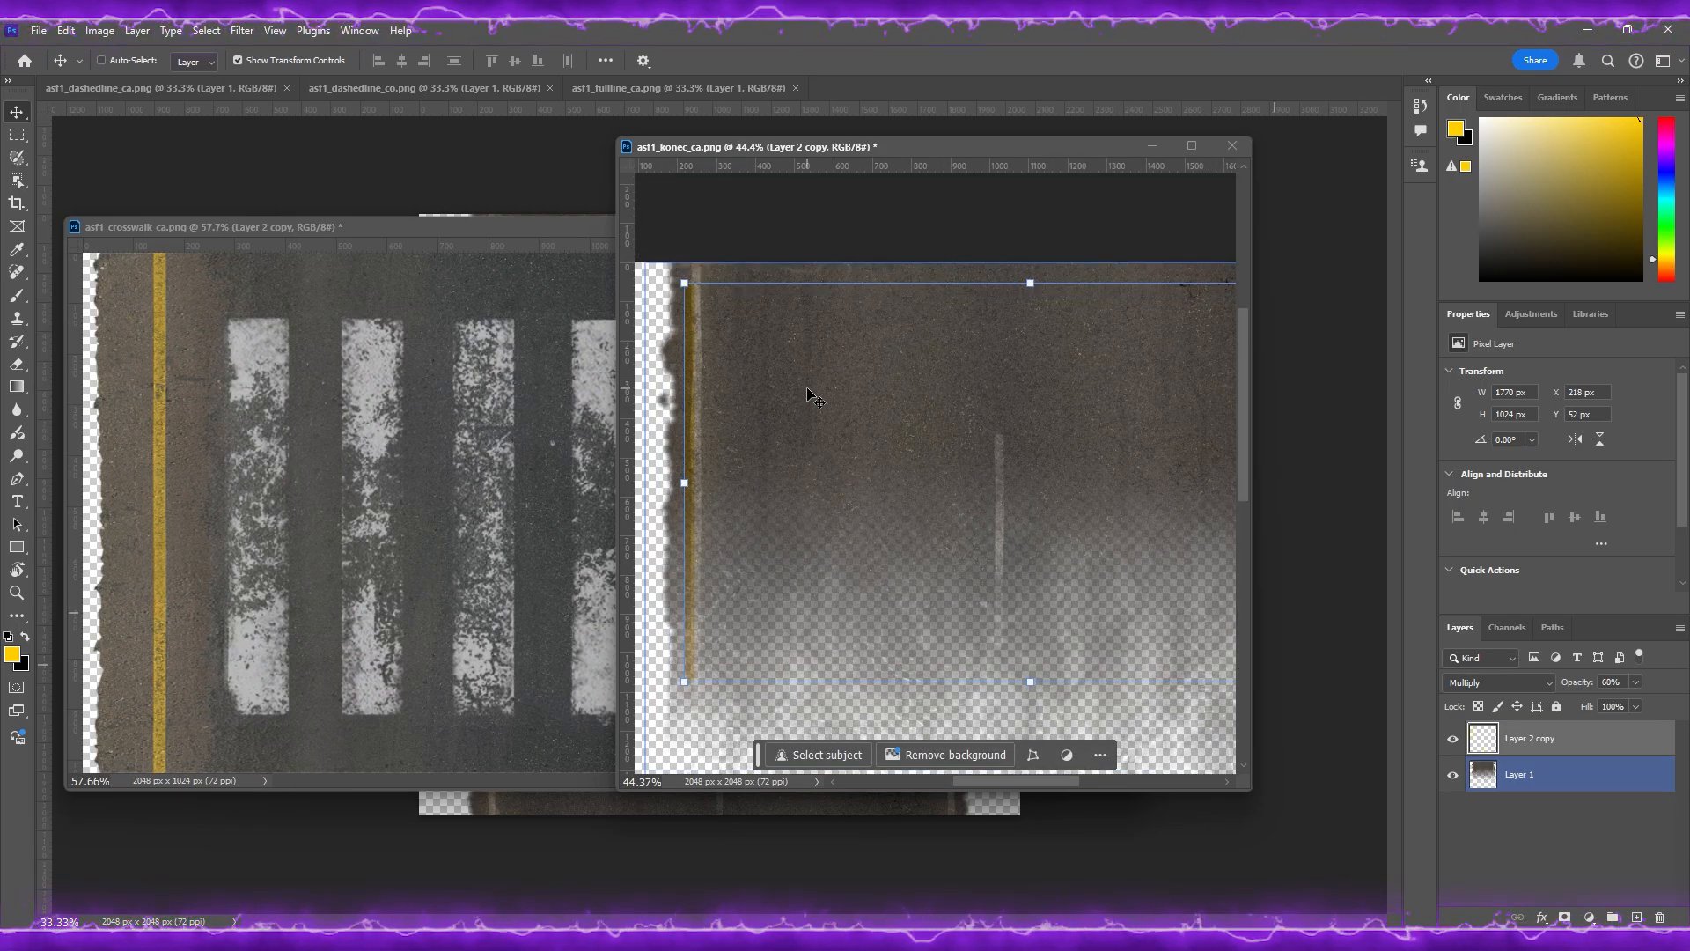
alt+scroll(771, 430, up, 6)
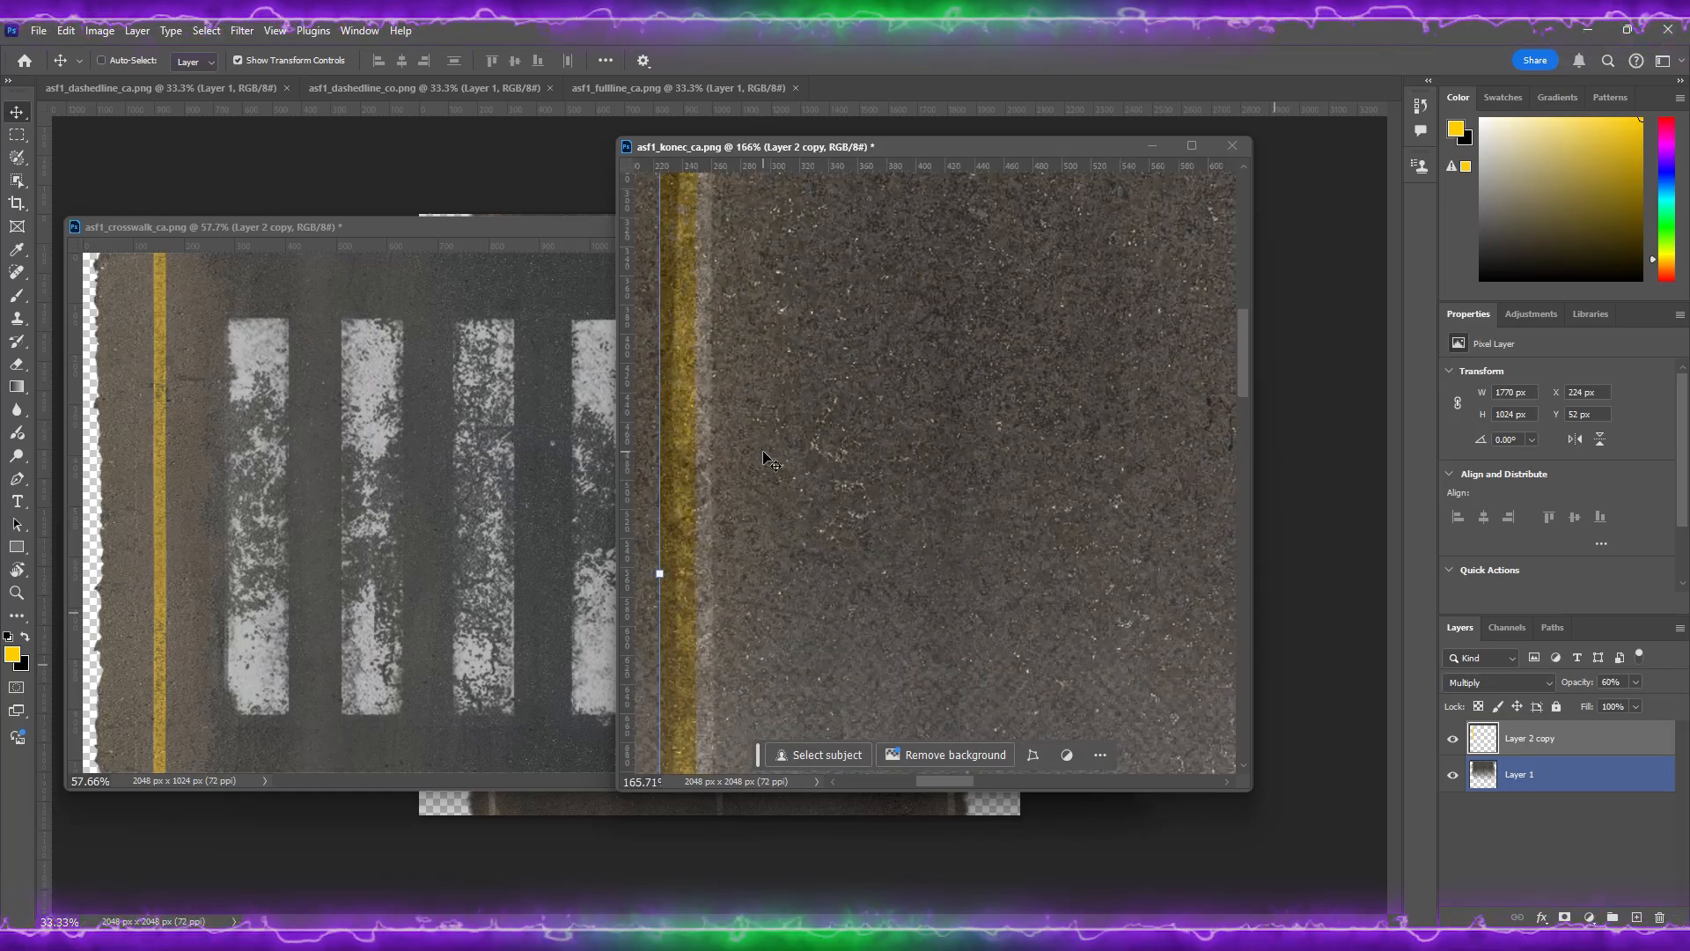
key(Right)
key(Right)
key(Right)
key(Right)
key(Right)
key(Right)
key(Right)
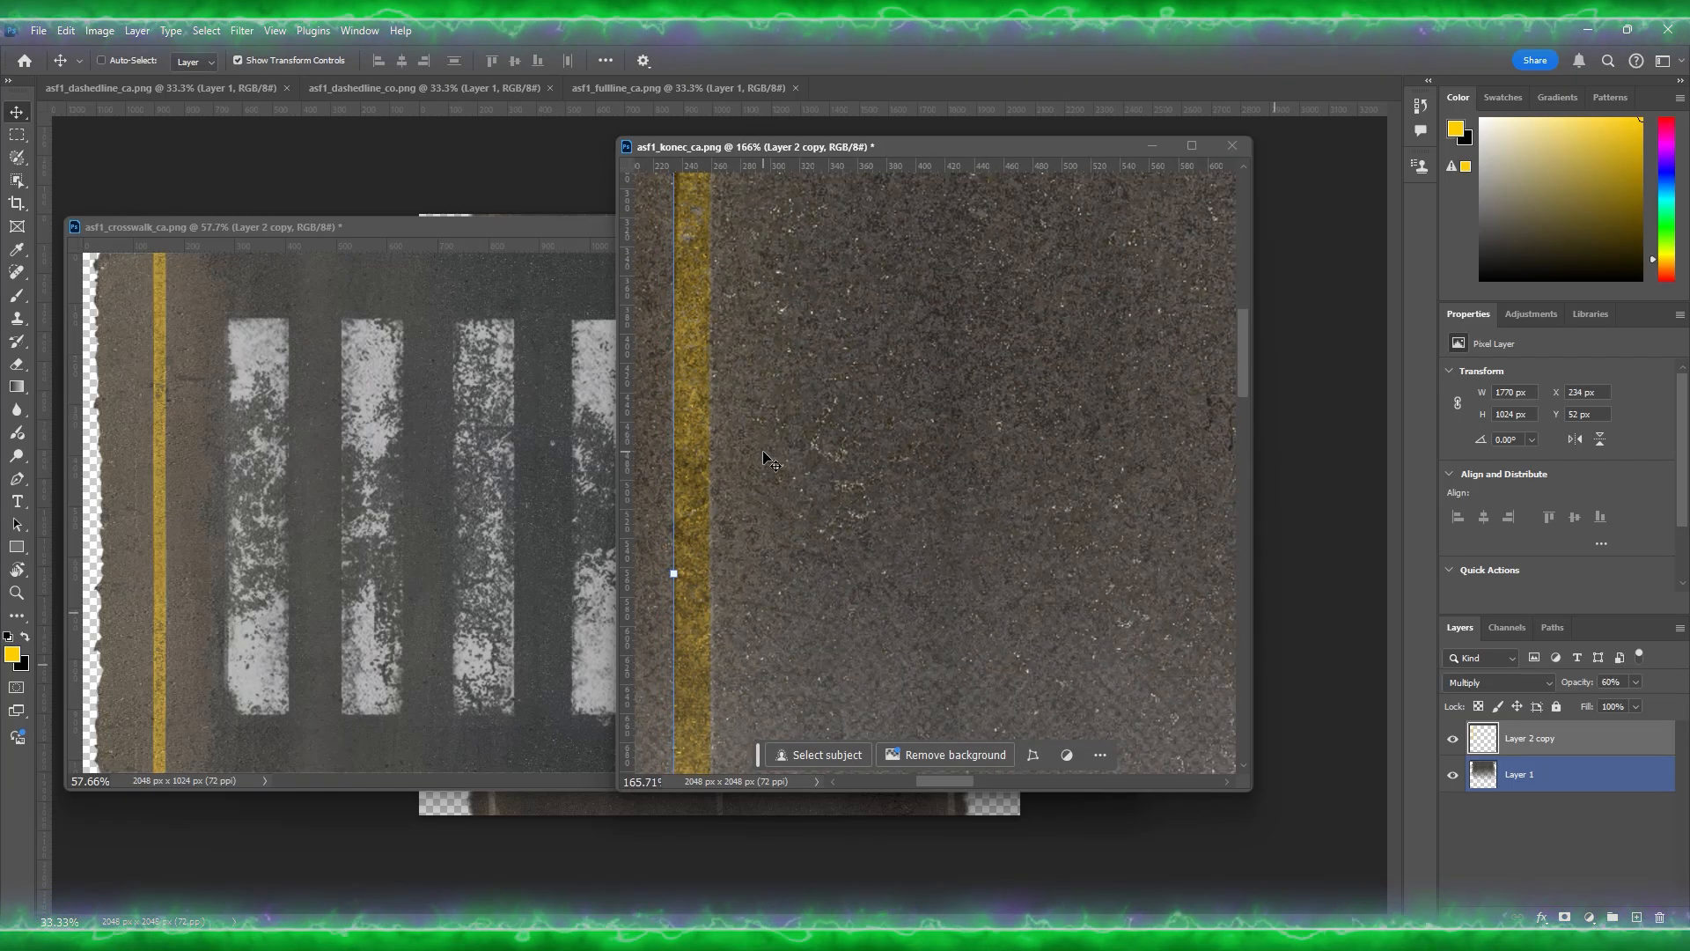
scroll(789, 444, up, 8)
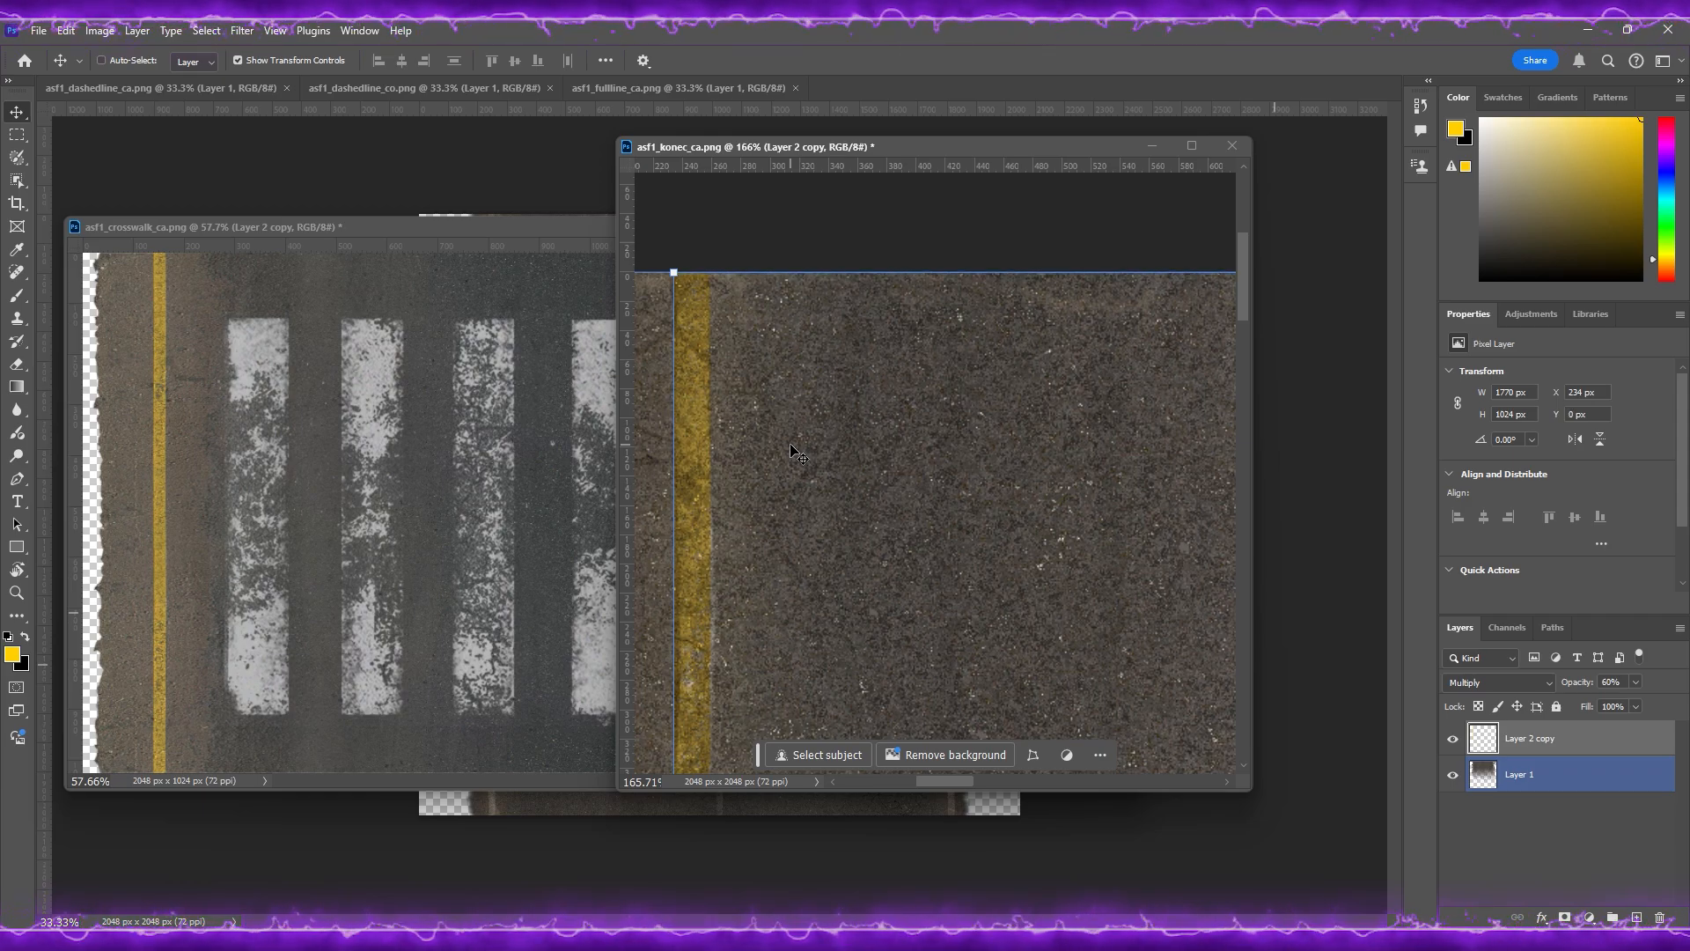
Step: Stretch the strips layer downward to about 121.6% height so the strips run into the road's faded end
alt+scroll(797, 454, down, 6)
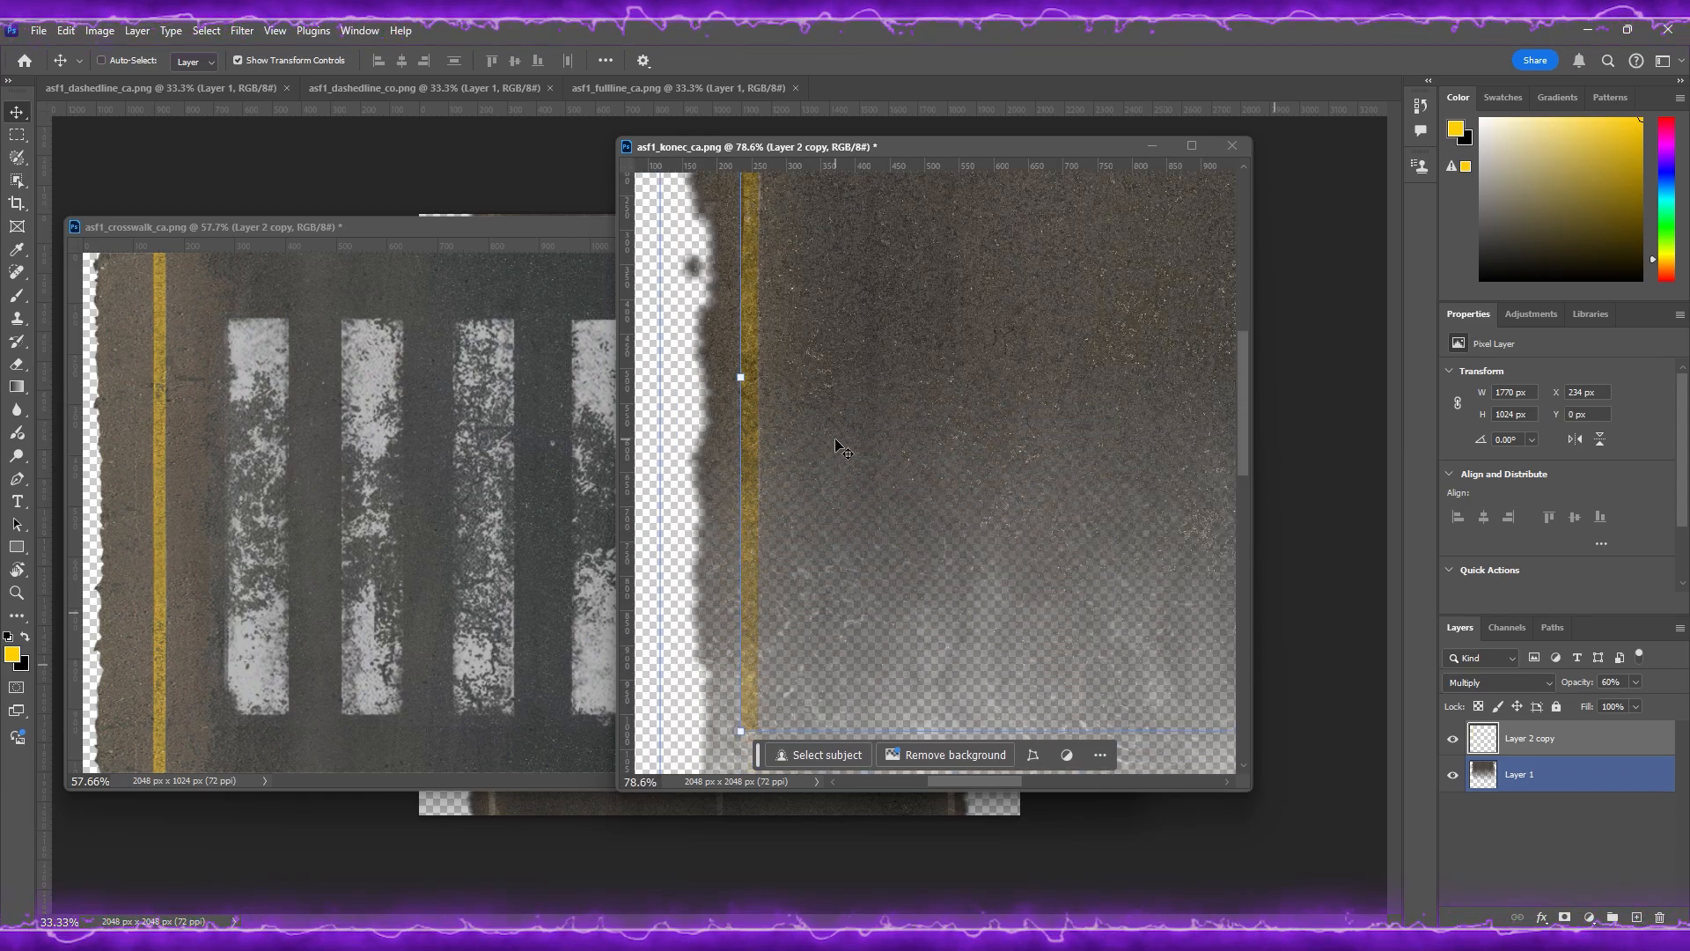
alt+scroll(836, 448, down, 4)
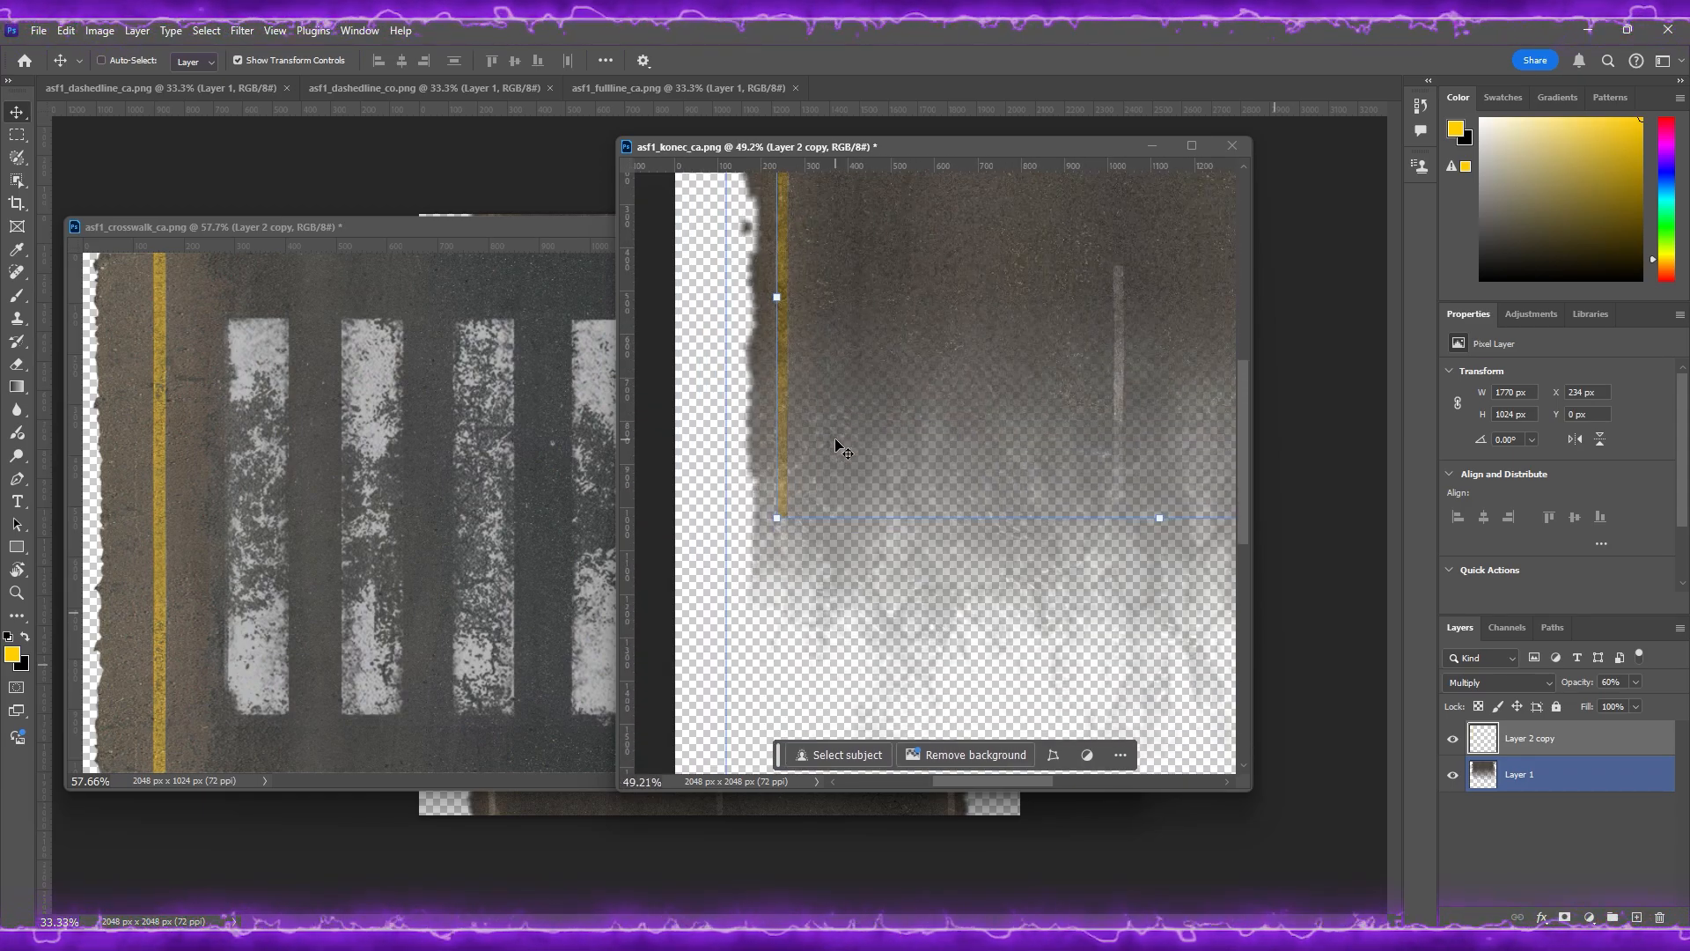
alt+scroll(837, 447, down, 2)
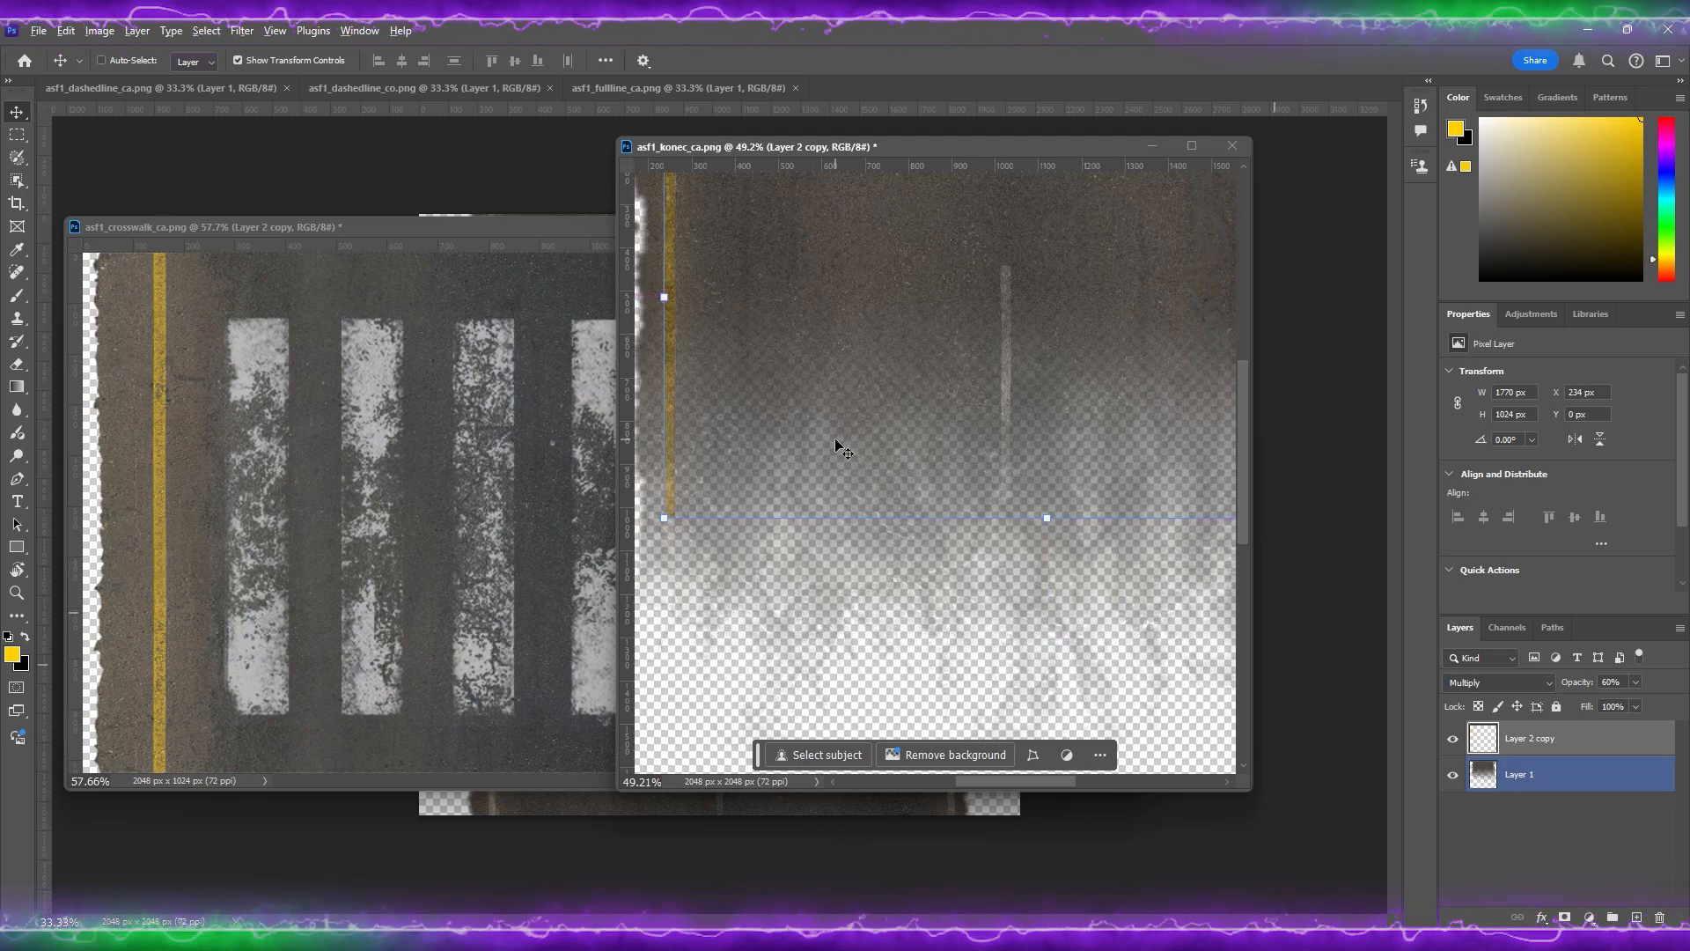
drag(1010, 504, 1011, 584)
scroll(898, 472, up, 3)
ctrl+scroll(898, 473, right, 5)
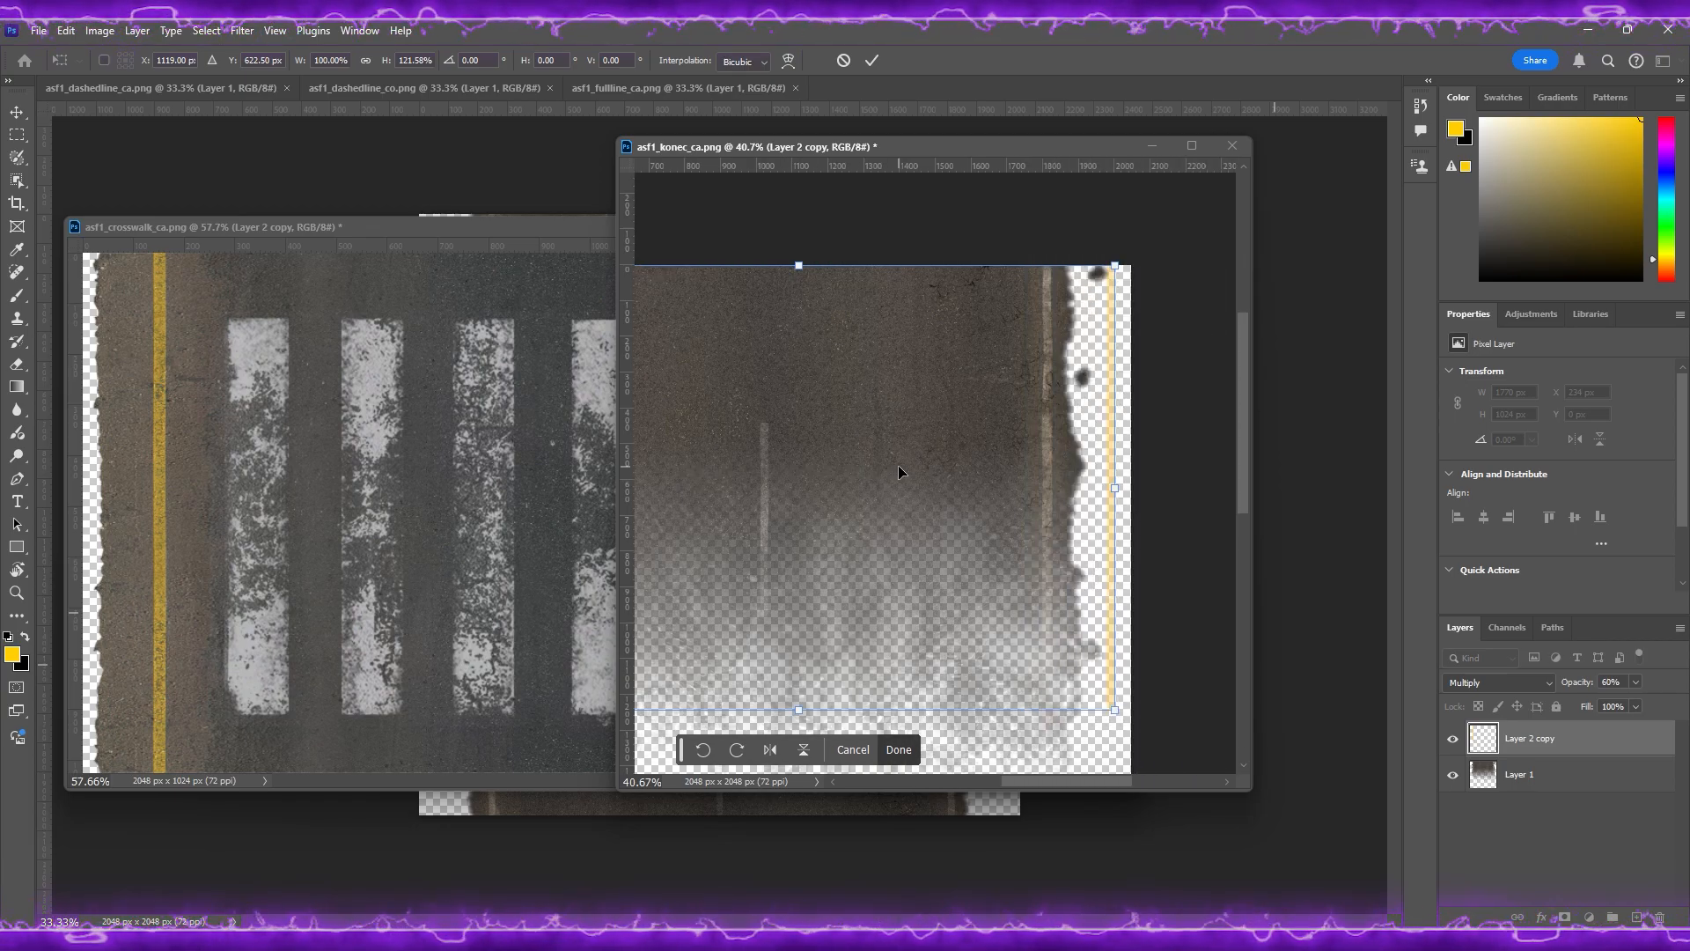
Step: Select the right yellow strip alone and shift it onto the road's right white edge line, at X 1800 px
click(15, 135)
drag(1070, 234, 1143, 755)
alt+scroll(1111, 358, up, 5)
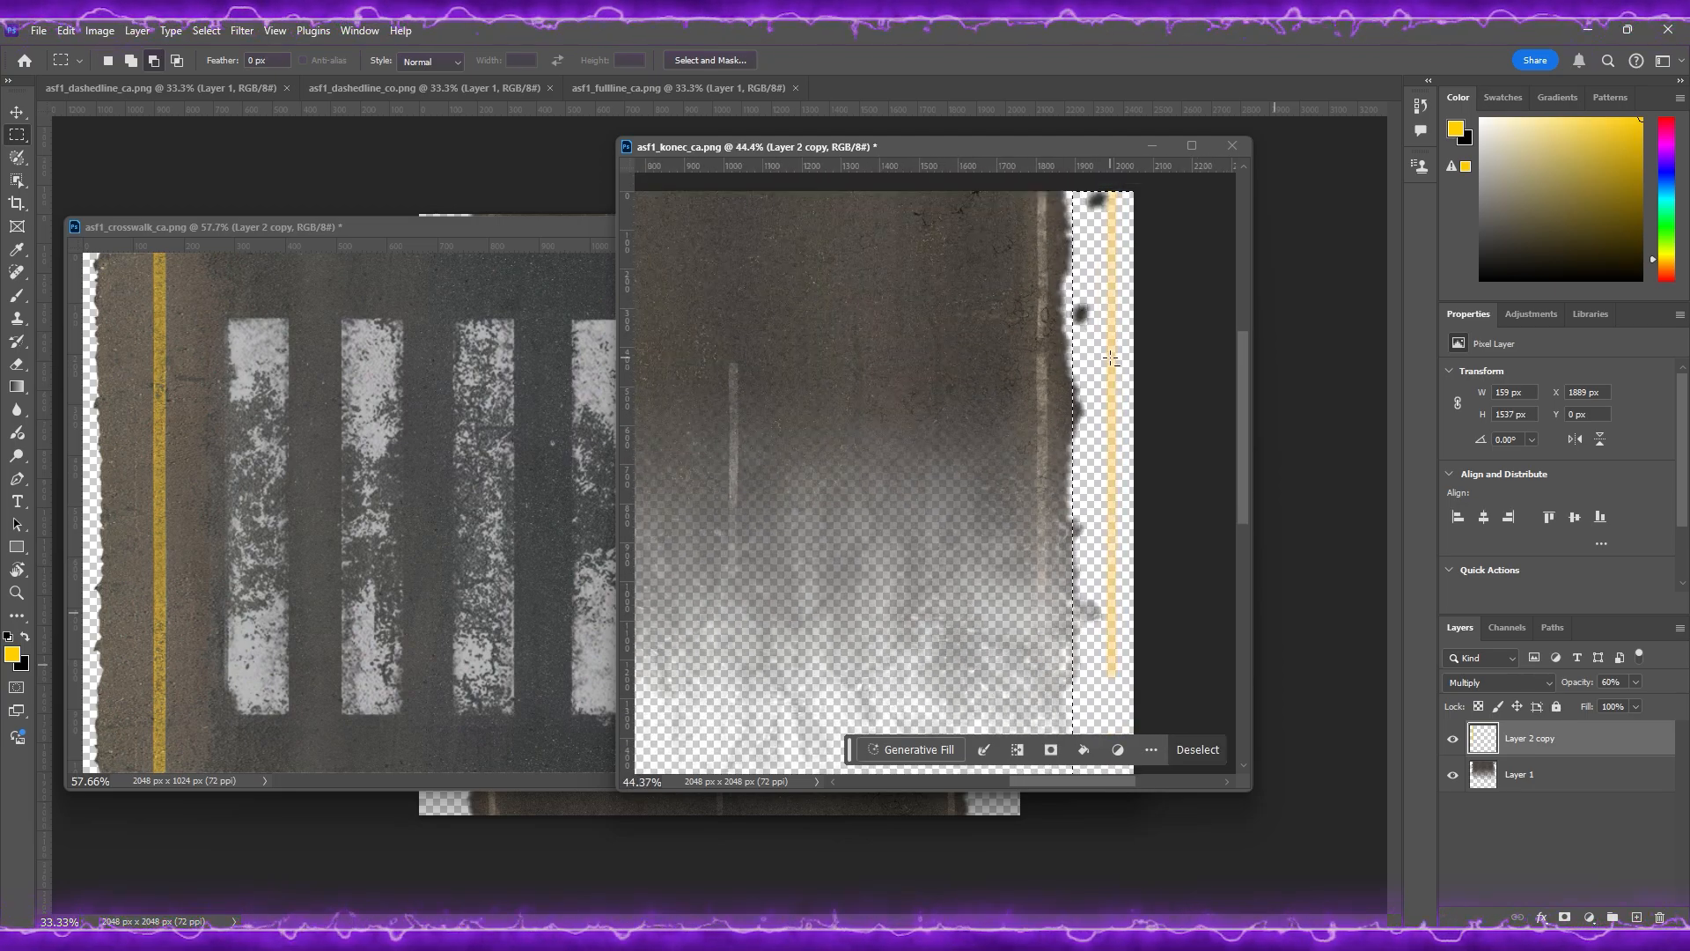
click(18, 113)
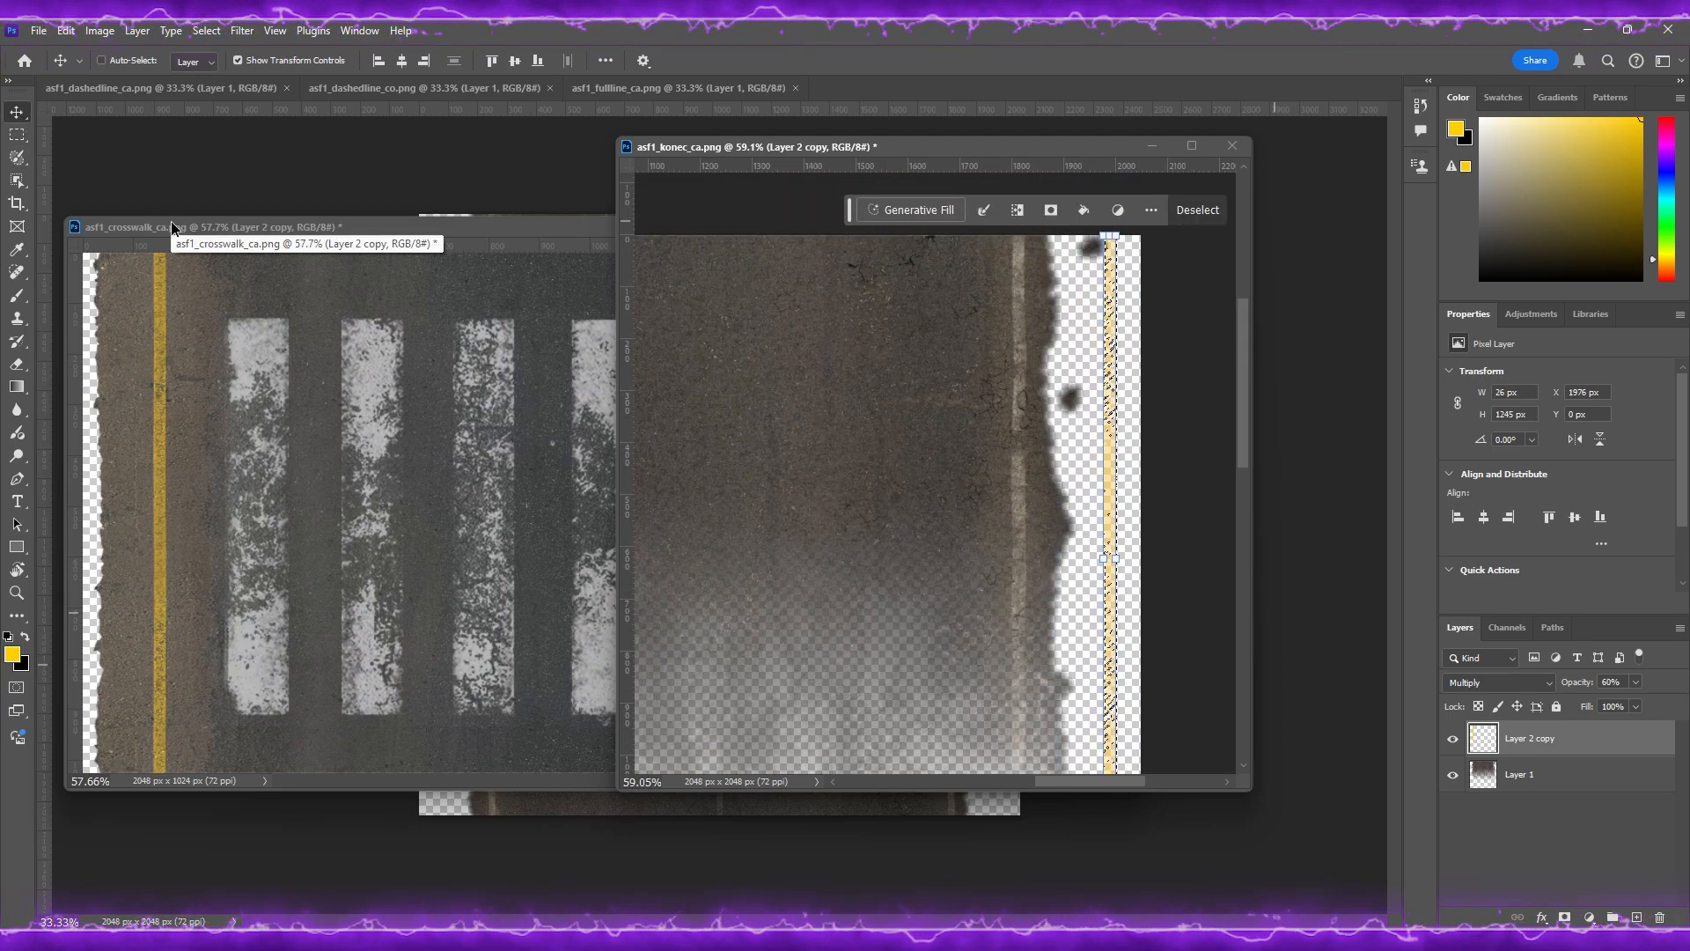
key(shift+Left)
key(shift+Left)
key(shift+Left)
key(shift+Left)
key(shift+Left)
key(shift+Left)
key(shift+Left)
key(shift+Left)
key(shift+Left)
key(shift+Left)
key(shift+Left)
key(shift+Left)
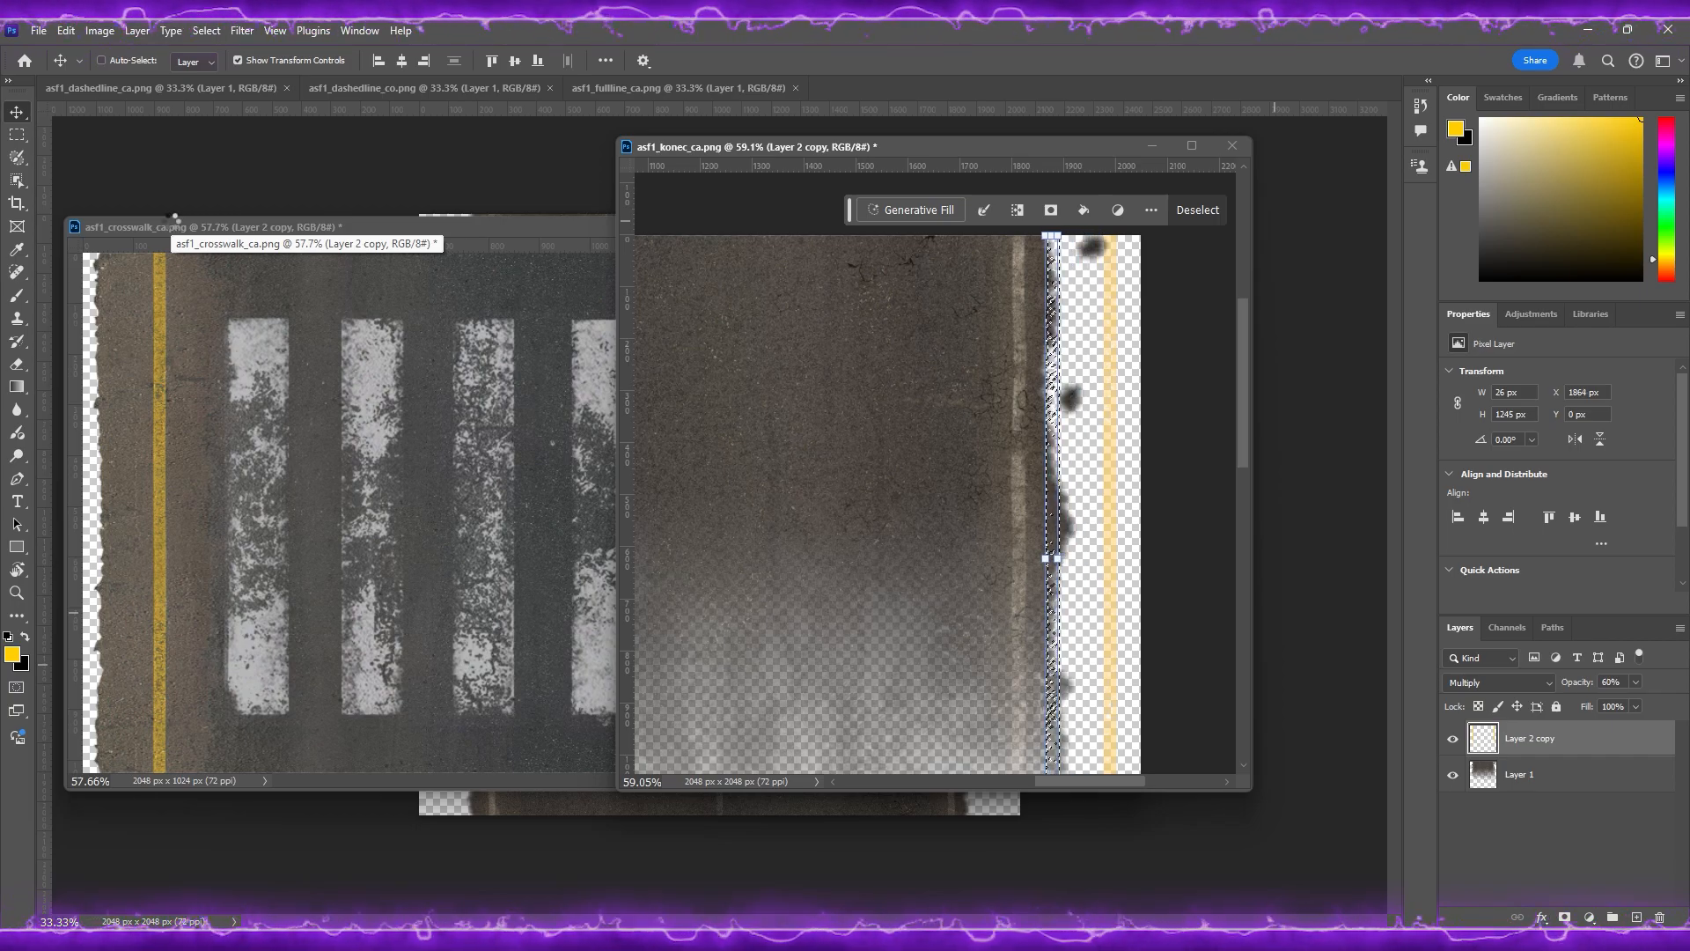
key(shift+Left)
key(shift+Left)
key(shift+Left)
key(Left)
key(Left)
key(Left)
key(Left)
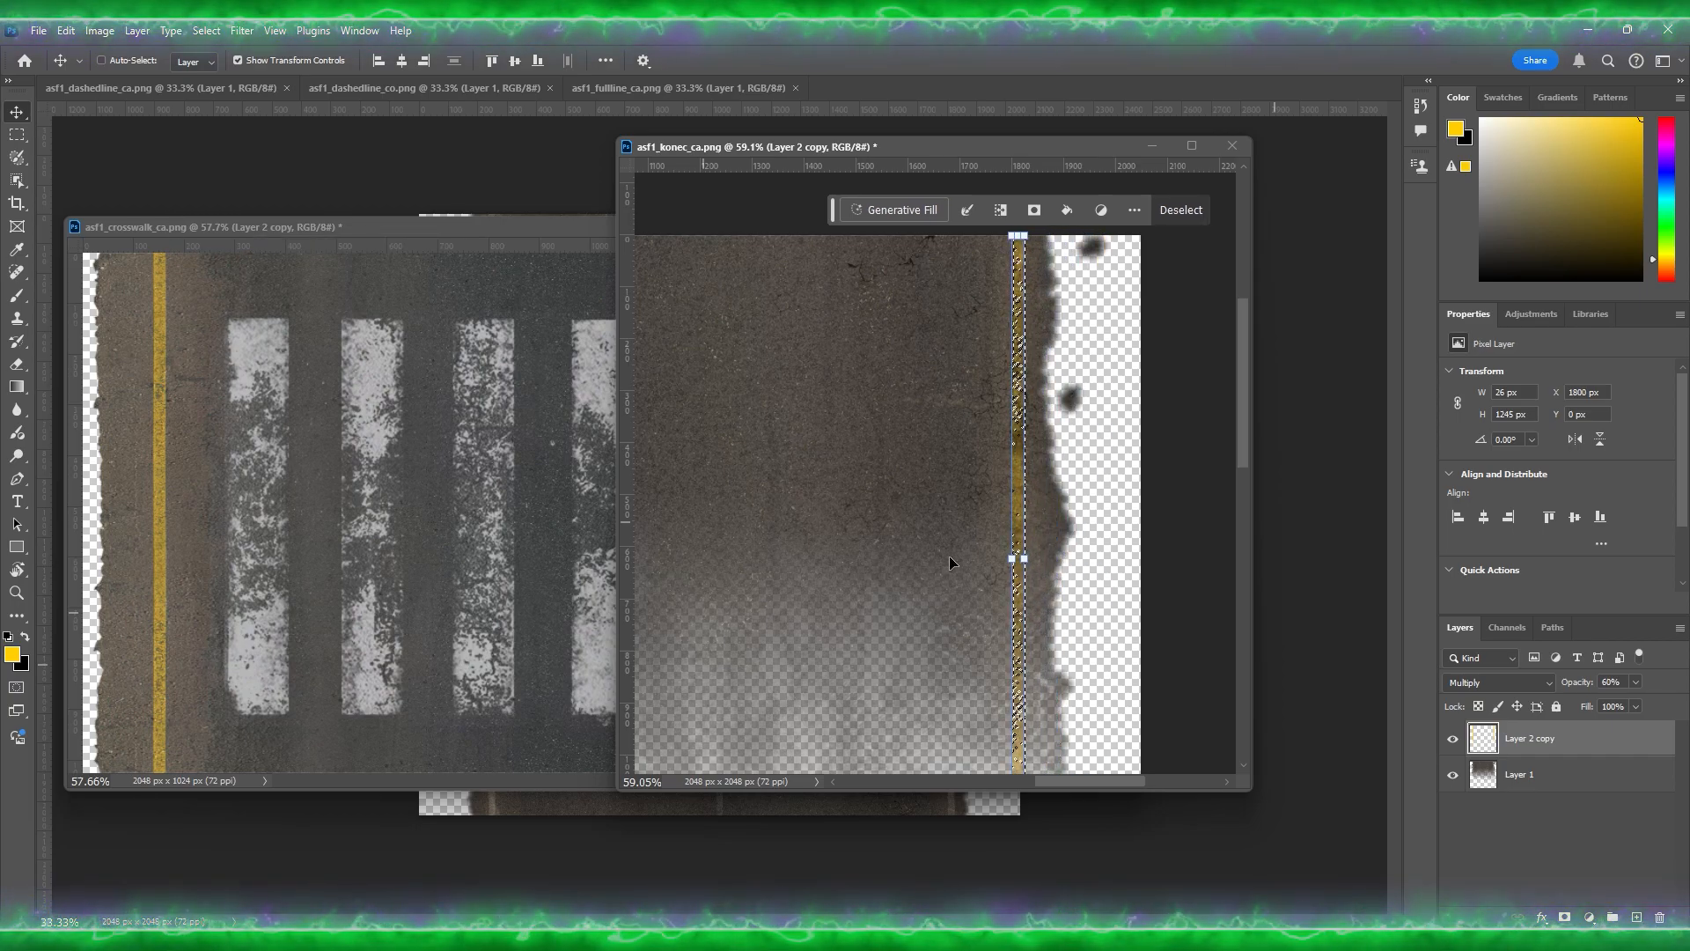
alt+scroll(1038, 478, up, 2)
alt+scroll(1039, 478, up, 3)
key(Left)
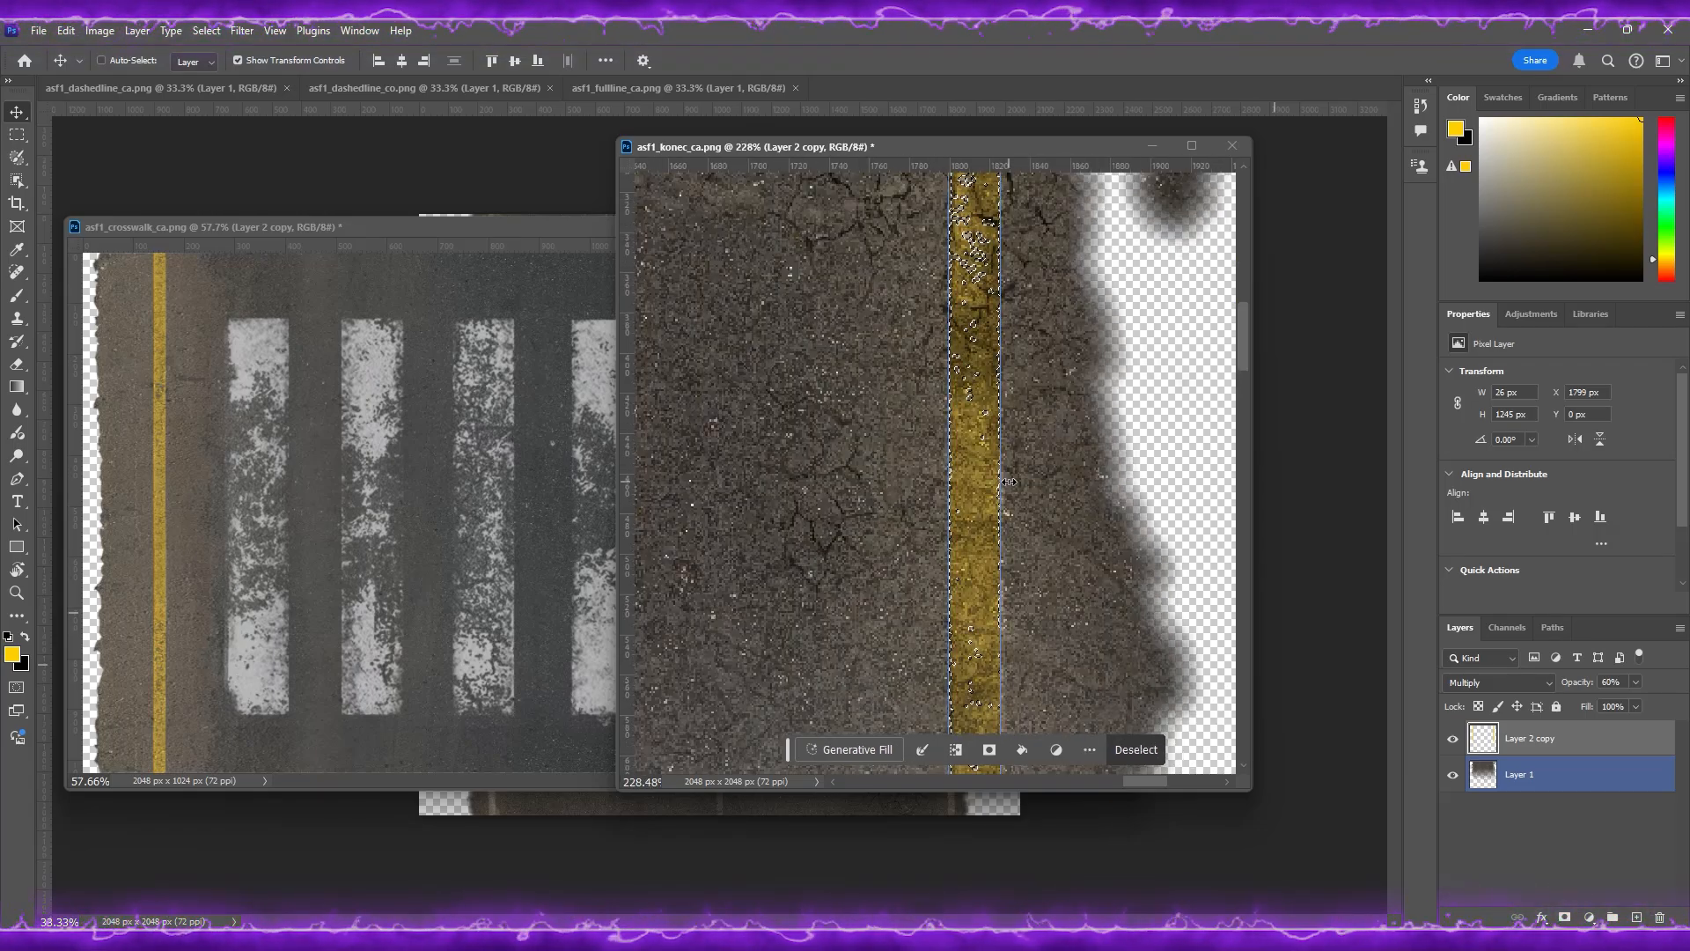
key(Right)
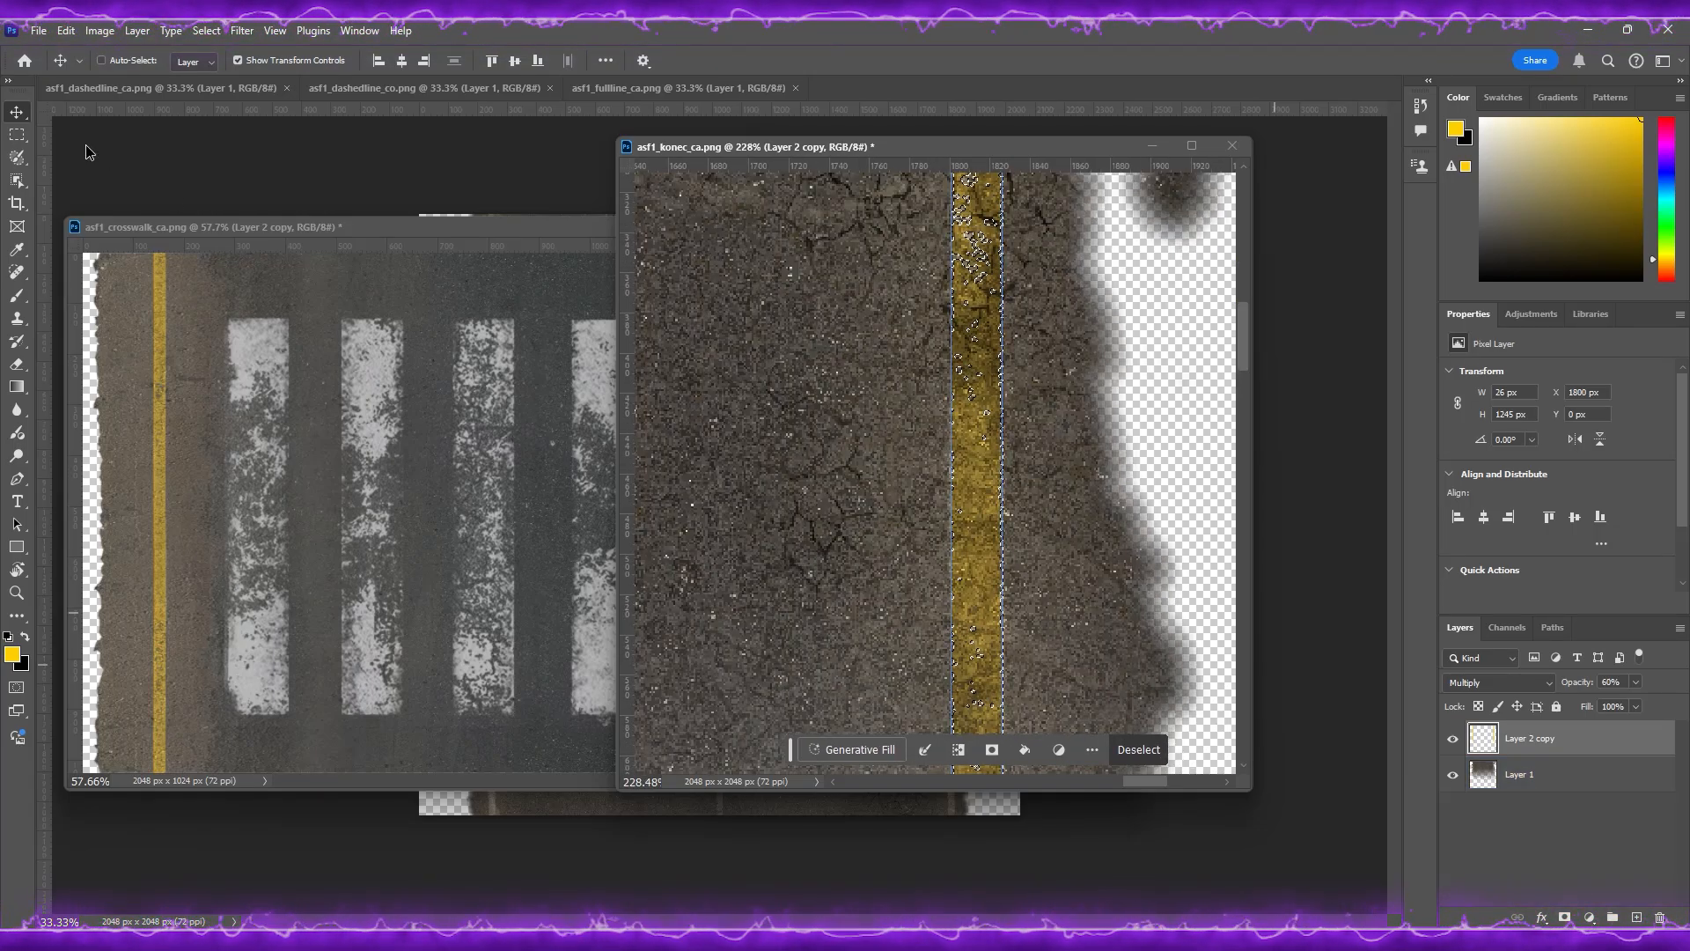
Step: Clear the selection around the right yellow strip in asf1_konec_ca.png
click(12, 135)
click(415, 181)
alt+scroll(940, 404, down, 3)
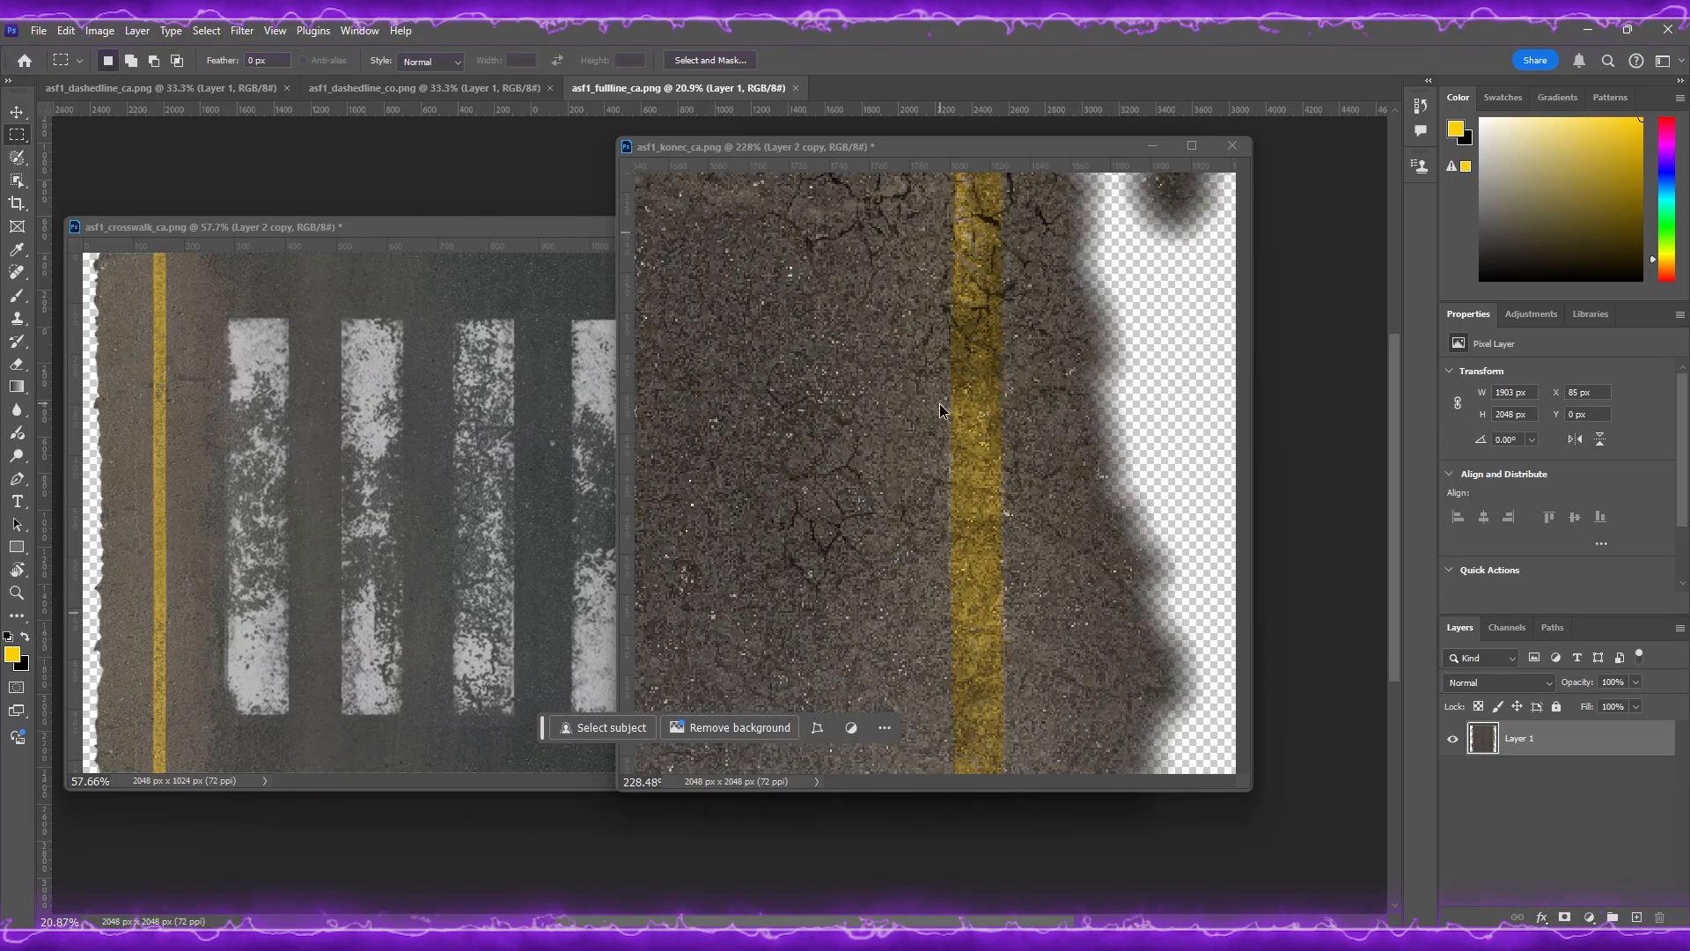
alt+scroll(927, 401, up, 2)
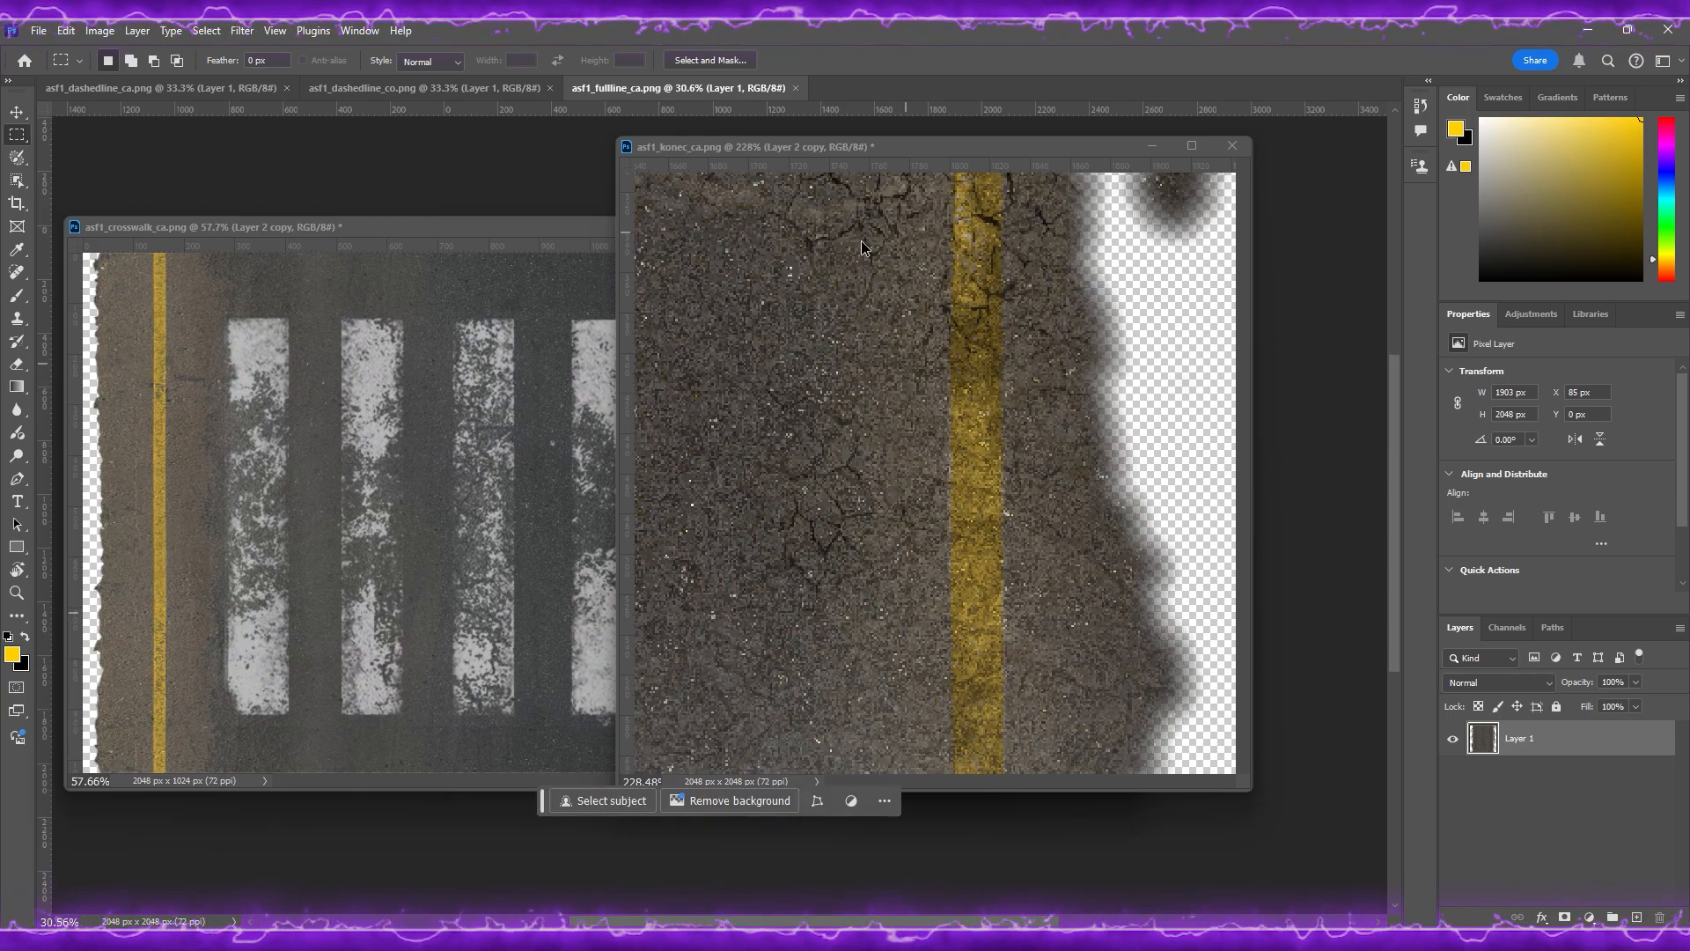
click(856, 270)
alt+scroll(857, 269, down, 5)
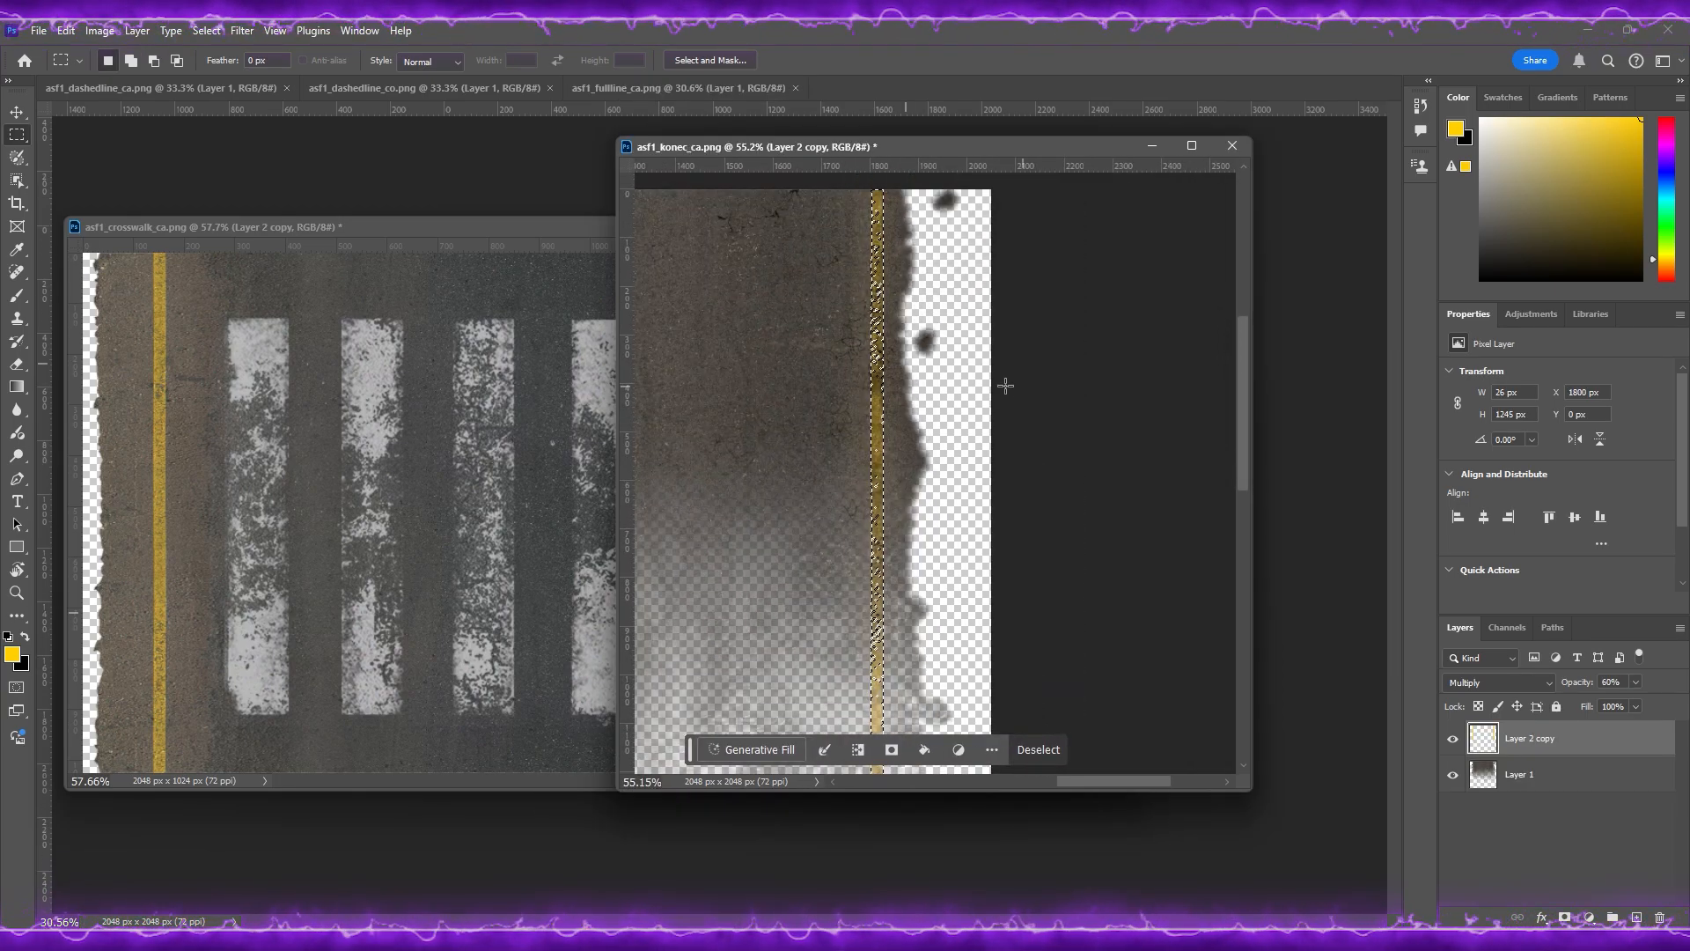
key(ctrl+d)
alt+scroll(896, 415, down, 2)
ctrl+scroll(915, 497, left, 5)
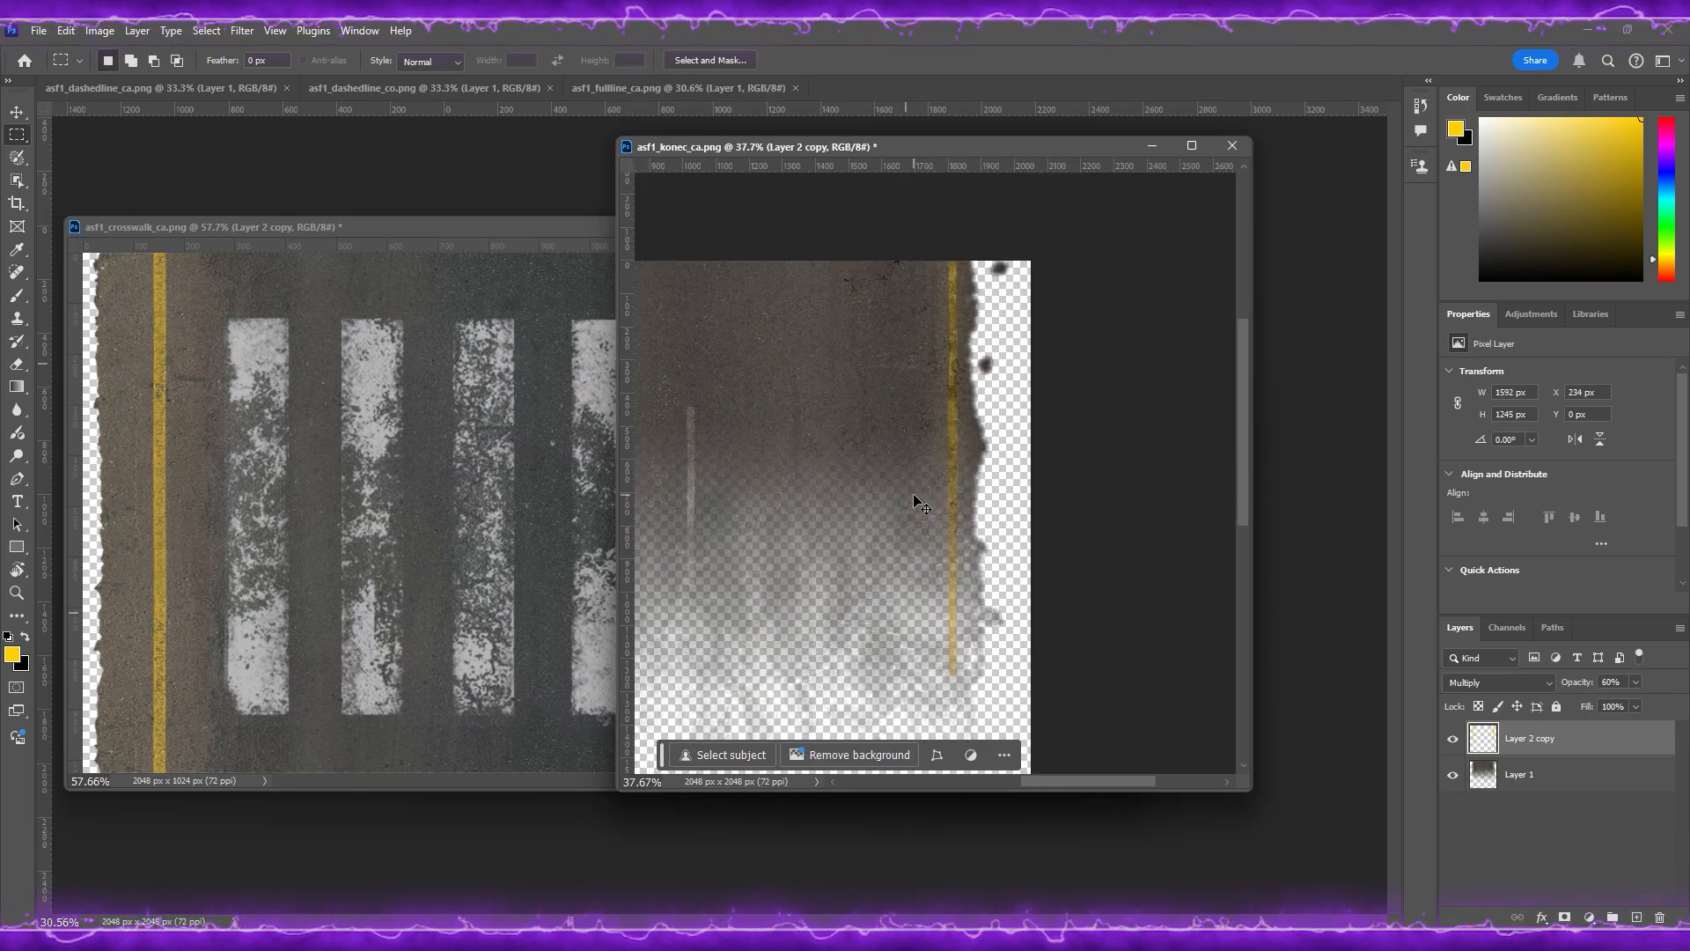
alt+scroll(920, 501, down, 1)
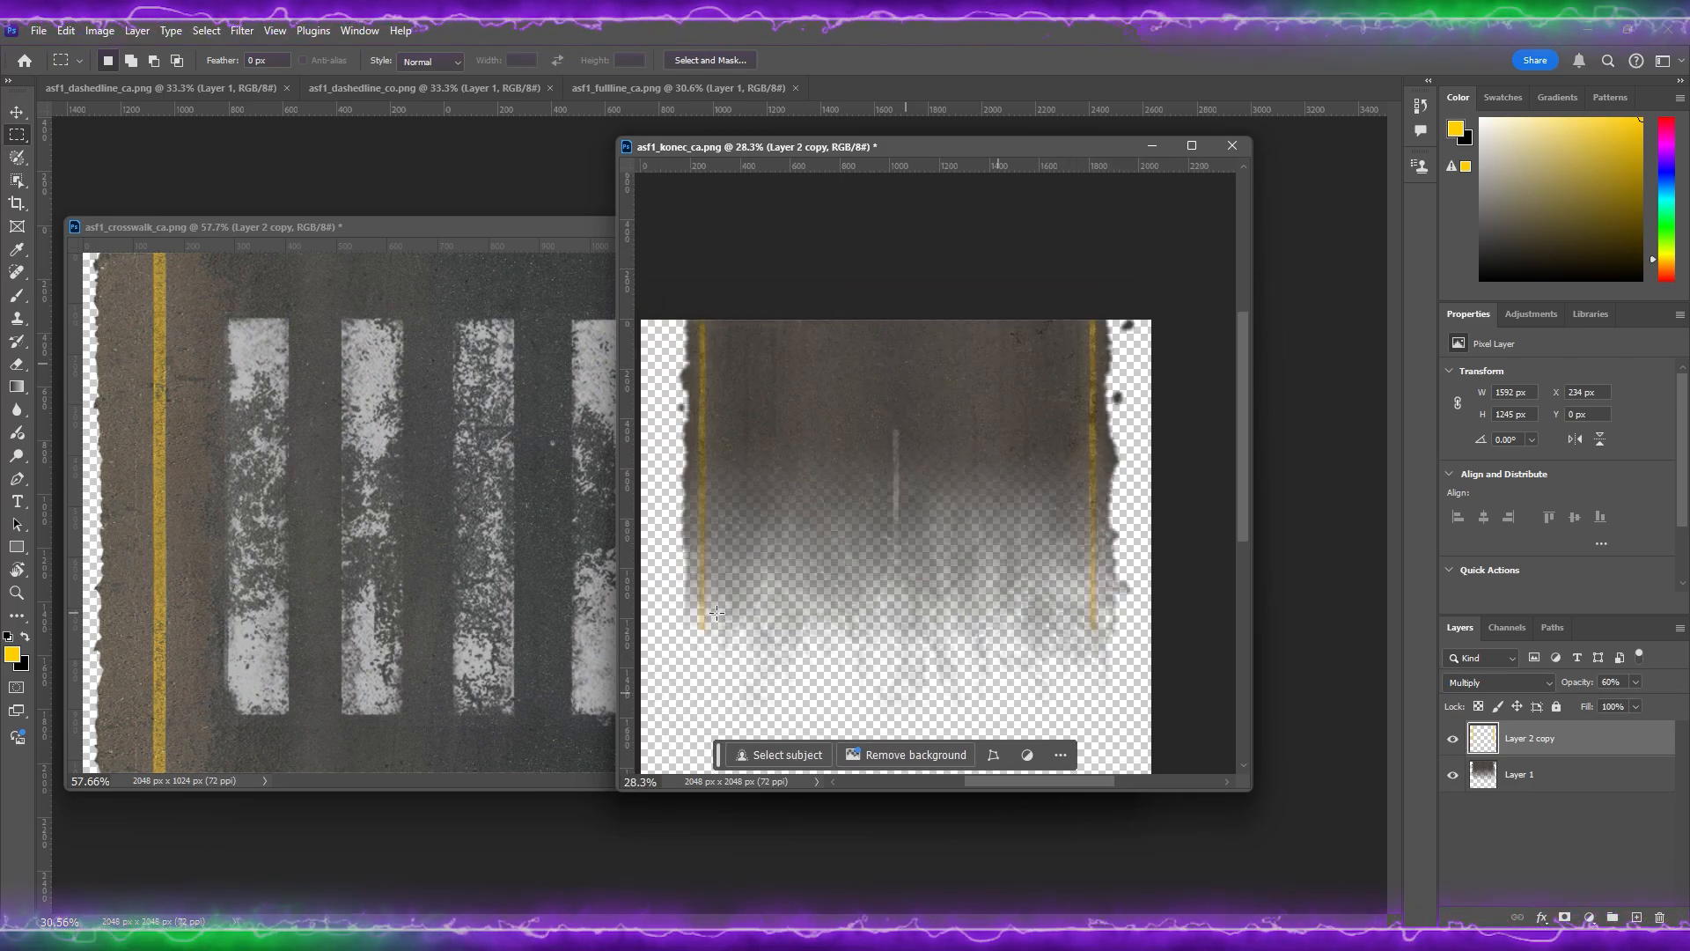
Step: Set the Eraser to a soft round 275 px brush and erase the lower tip of the left yellow strip
click(16, 365)
click(118, 60)
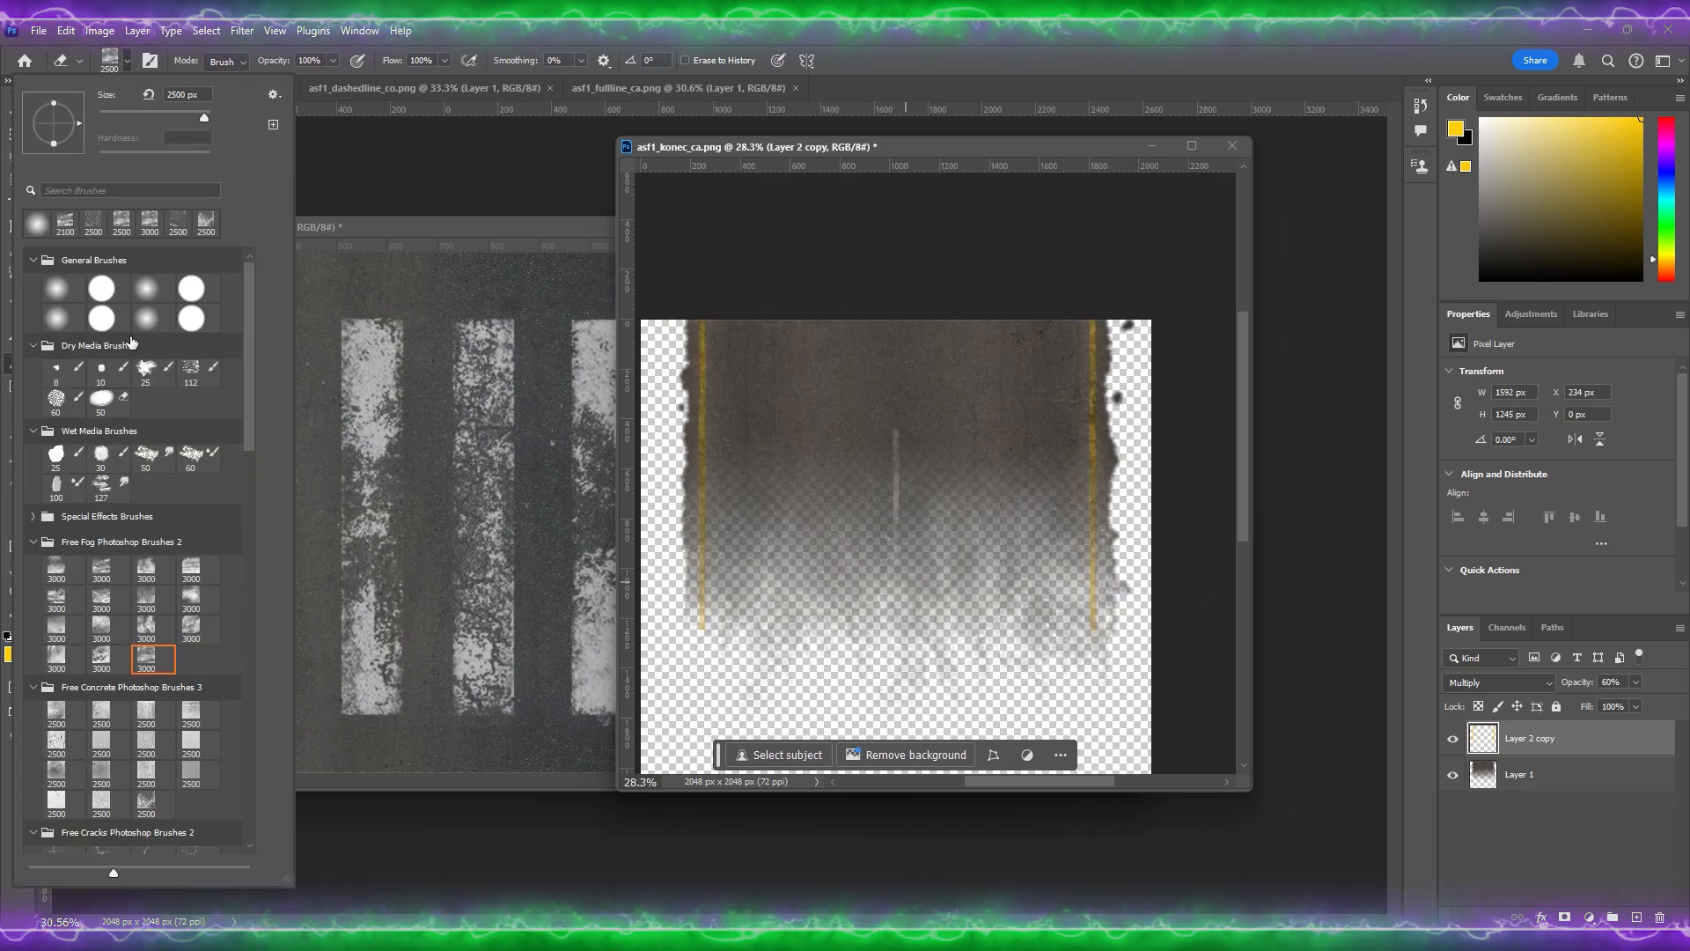
click(58, 291)
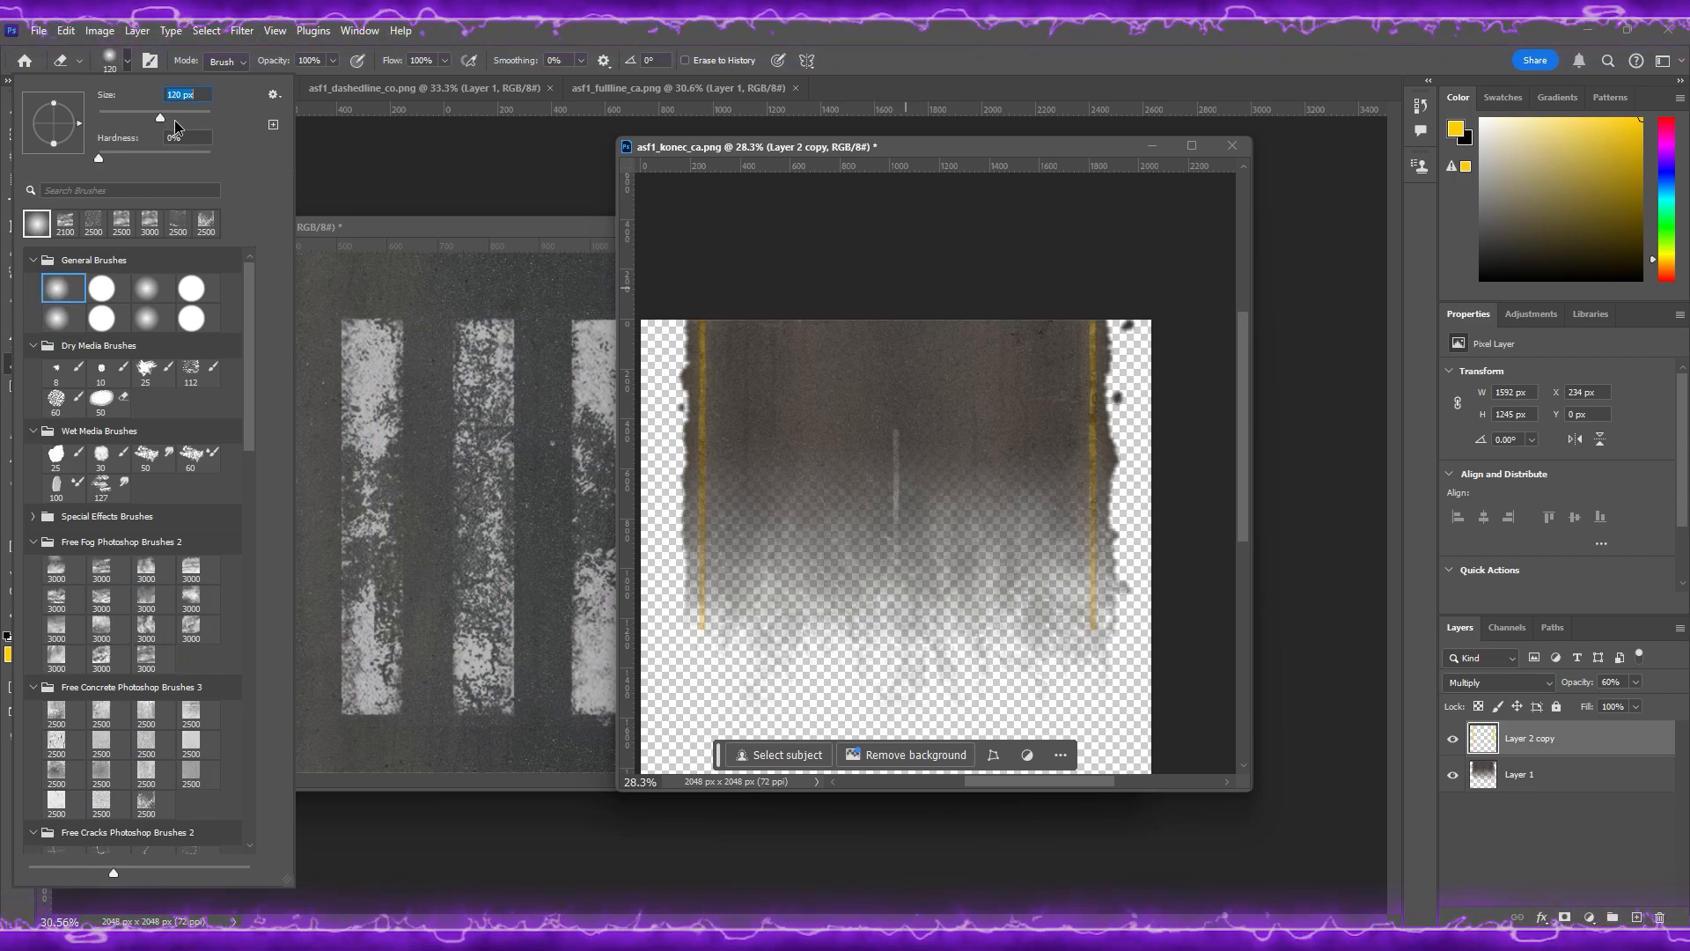
drag(174, 118, 186, 118)
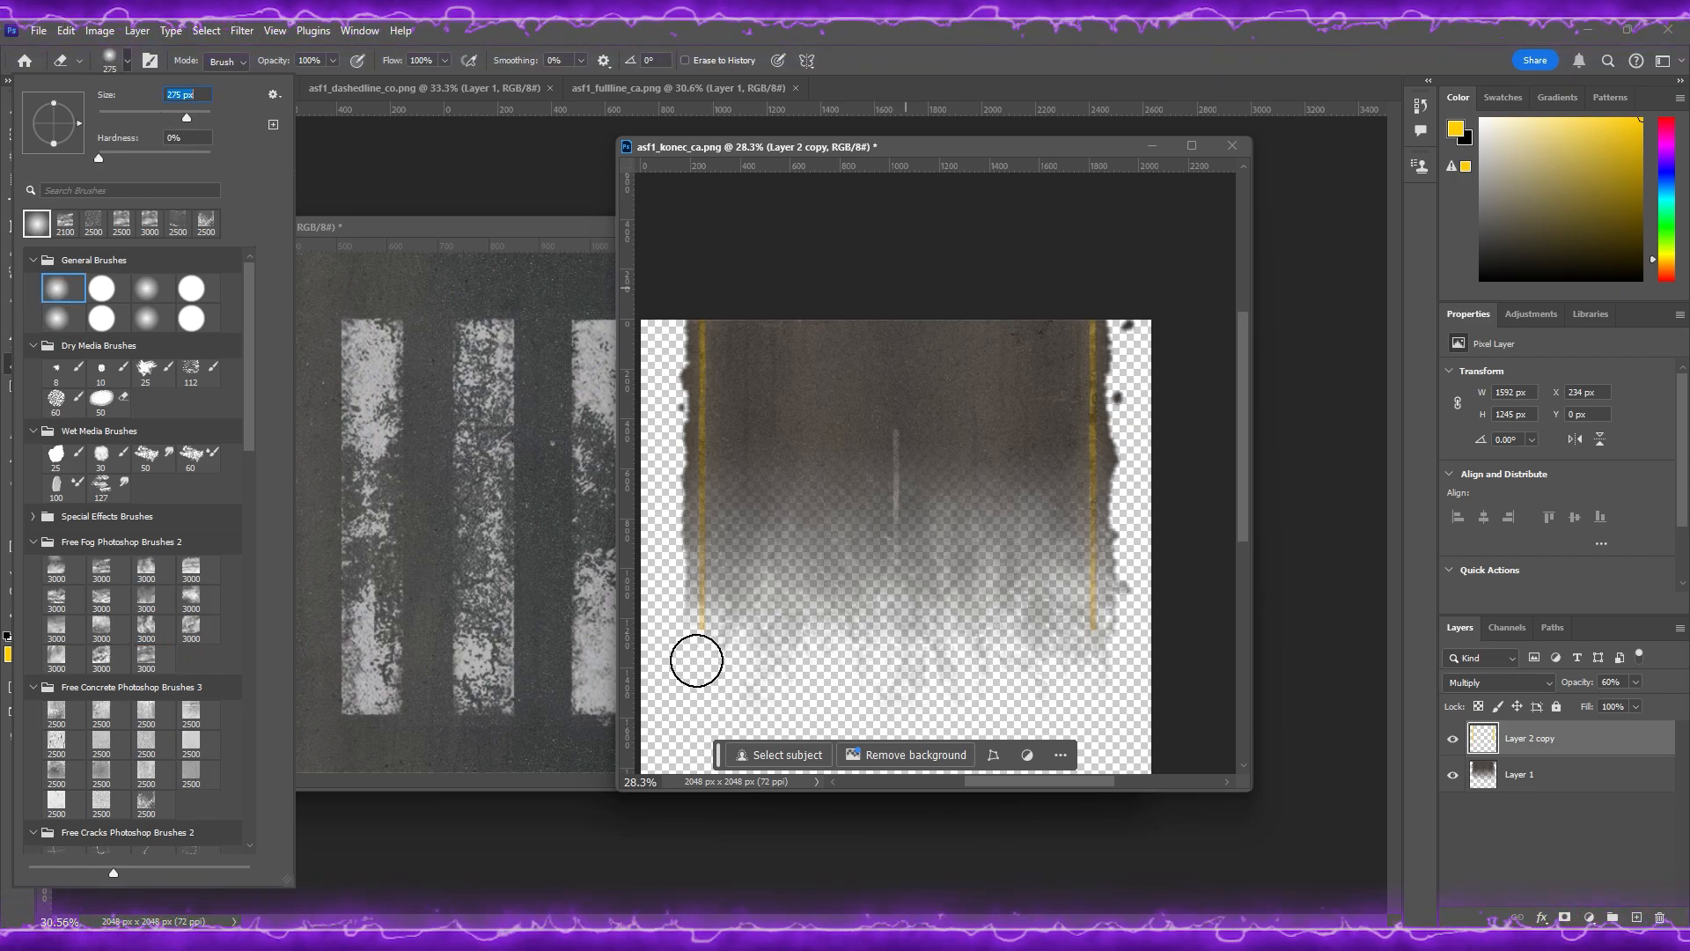
click(697, 660)
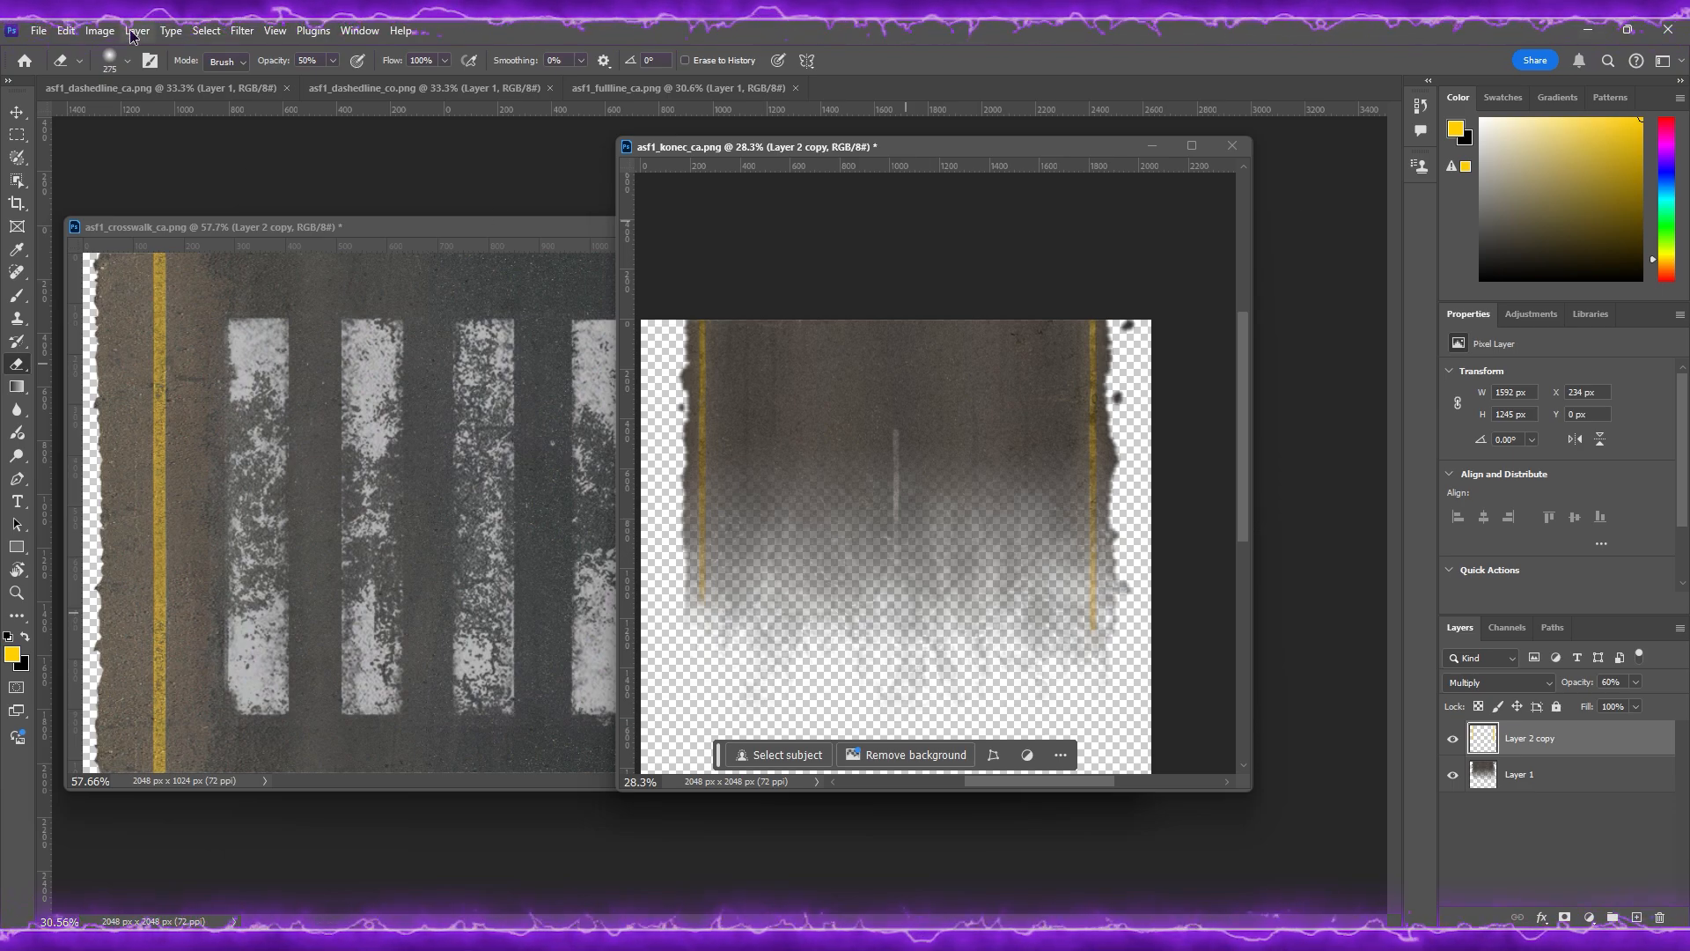
Step: Enlarge the Eraser to 350 px and fade the lower ends of both yellow strips at 50% opacity
click(128, 61)
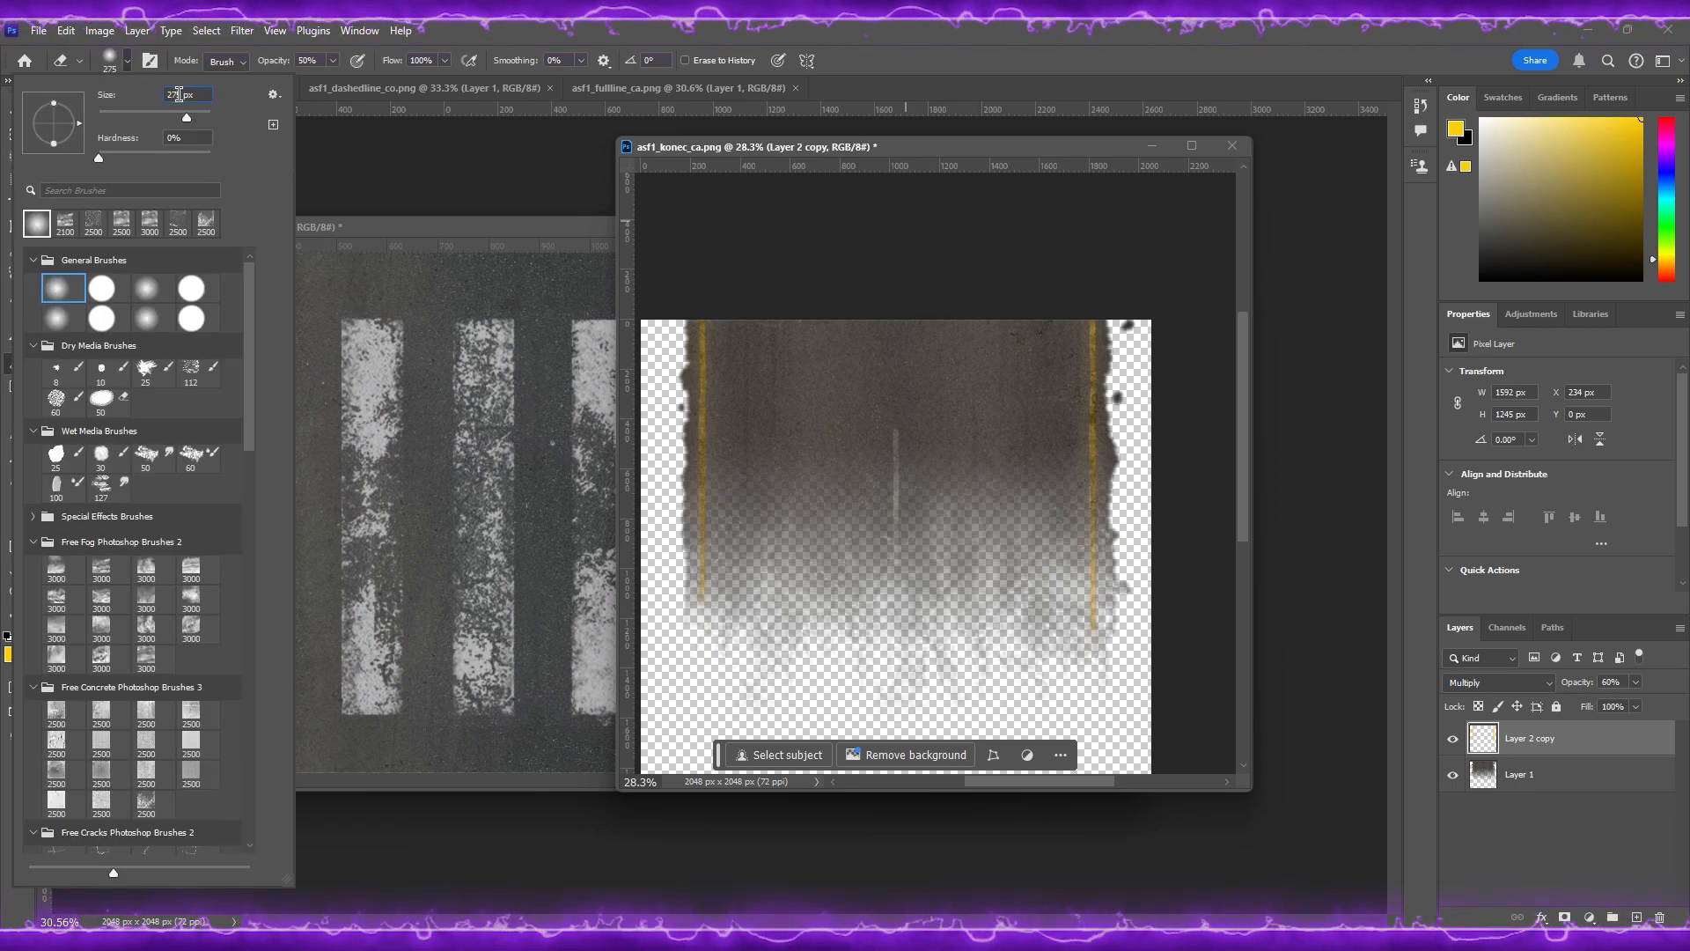
text(350)
key(Return)
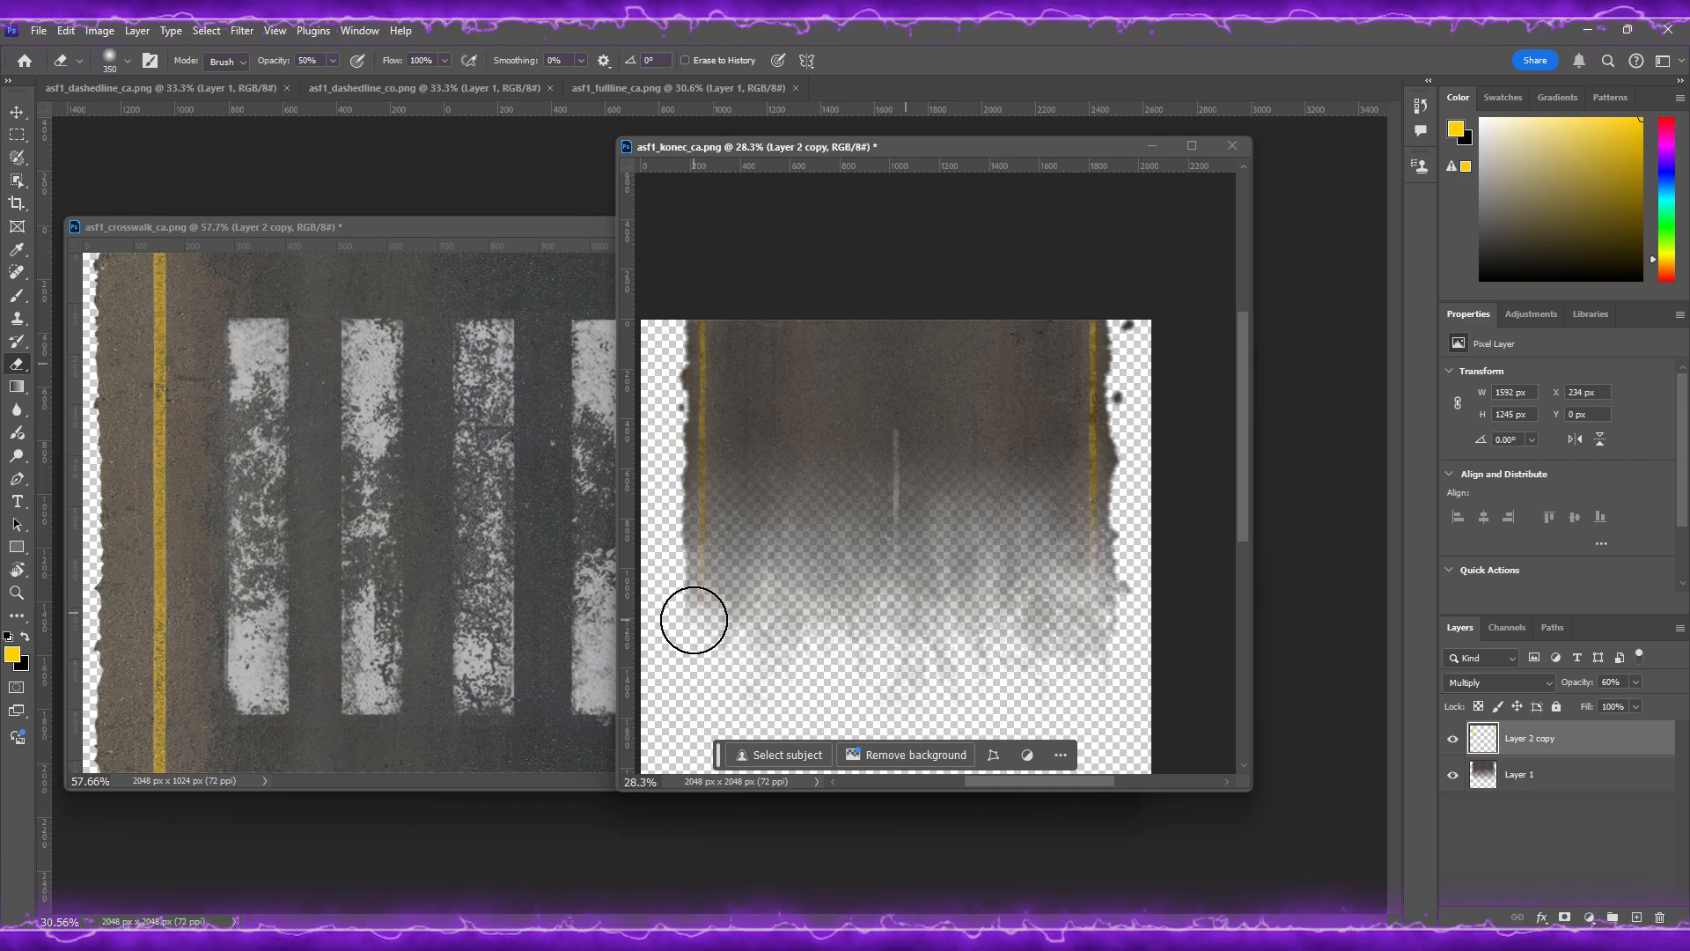
click(703, 572)
click(705, 517)
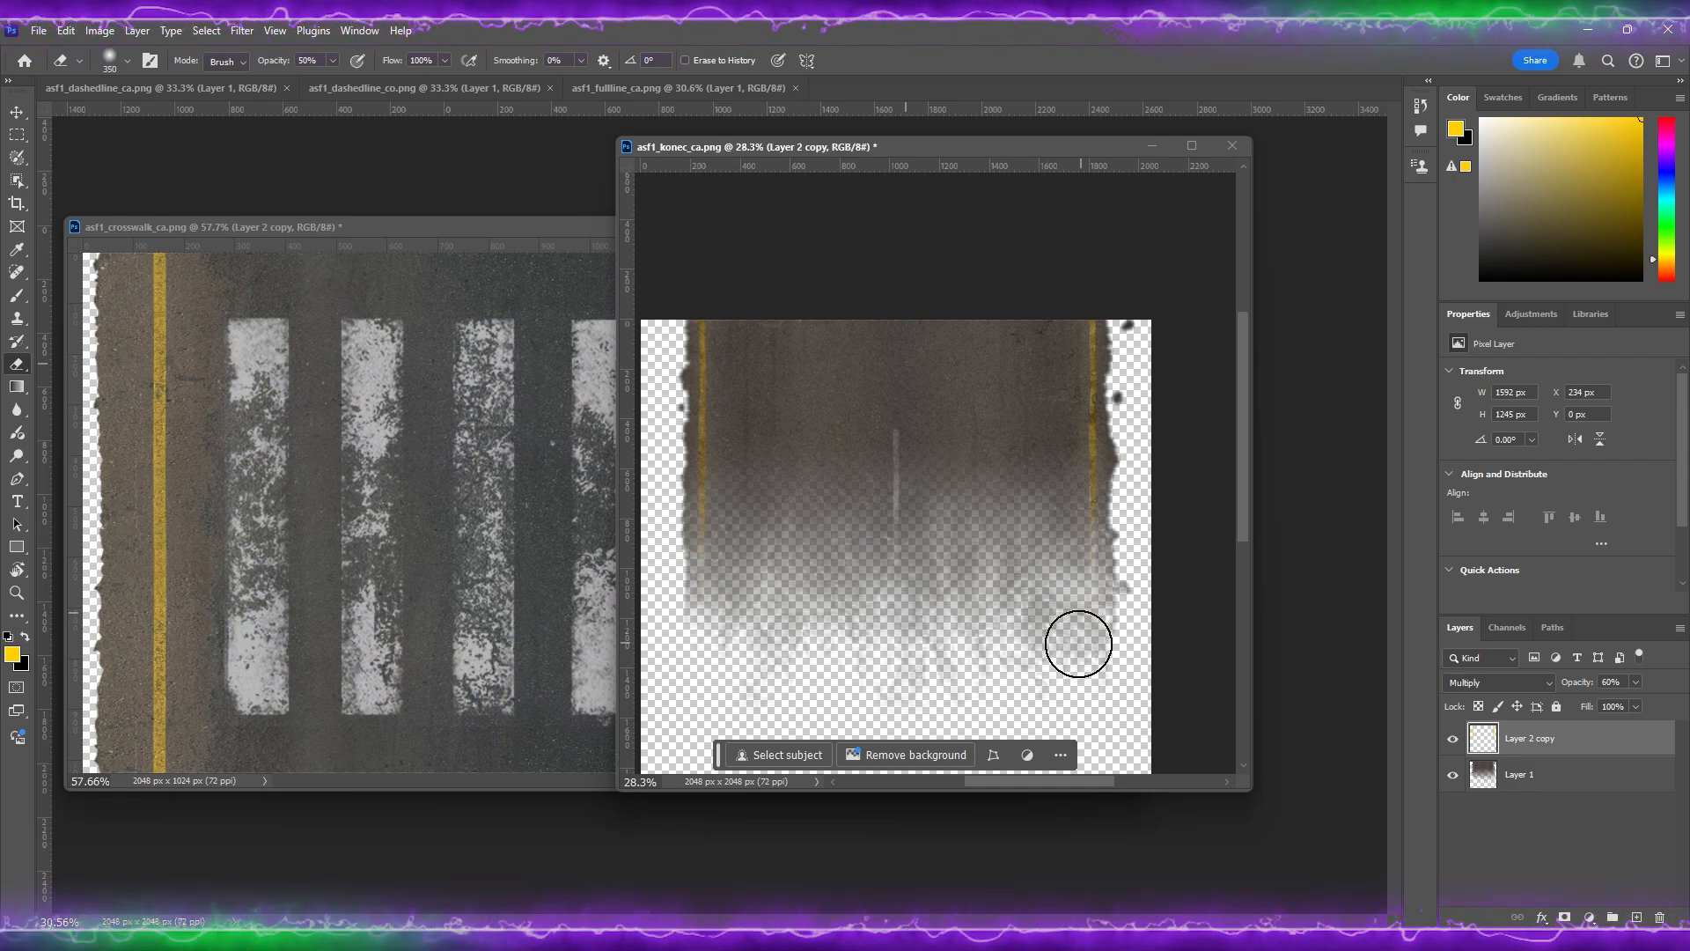
scroll(943, 608, up, 1)
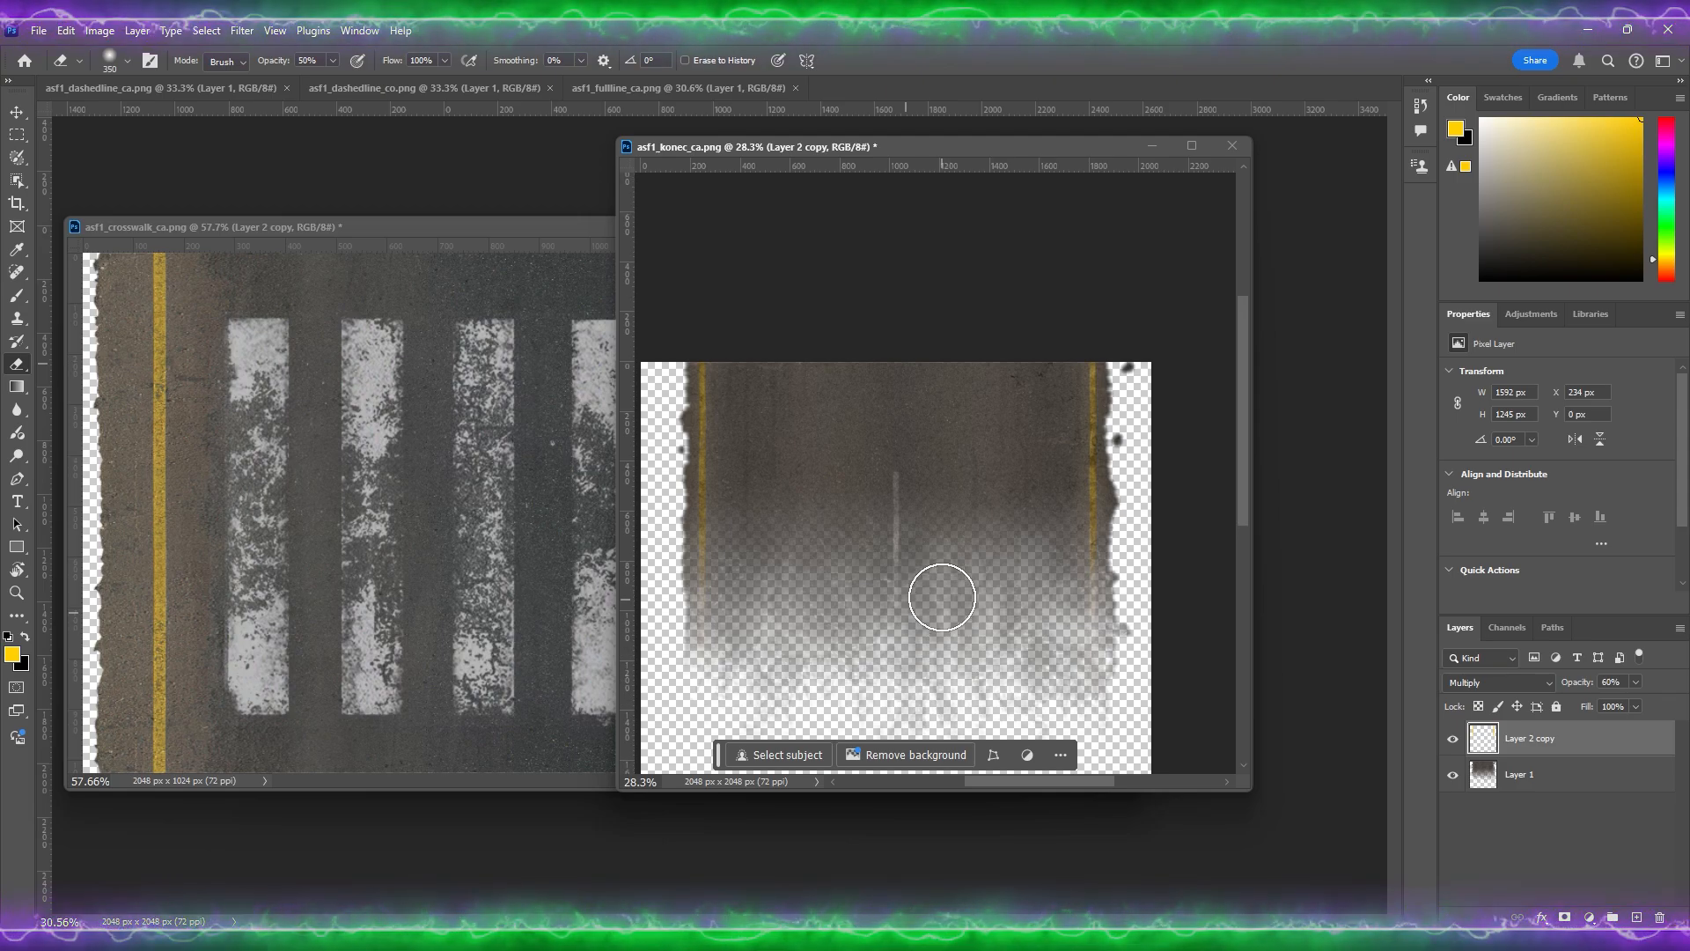
Step: Dock asf1_konec_ca.png, float asf1_fullline_ca.png and copy the yellow strips layer from asf1_crosswalk_ca.png into it
alt+scroll(914, 561, down, 2)
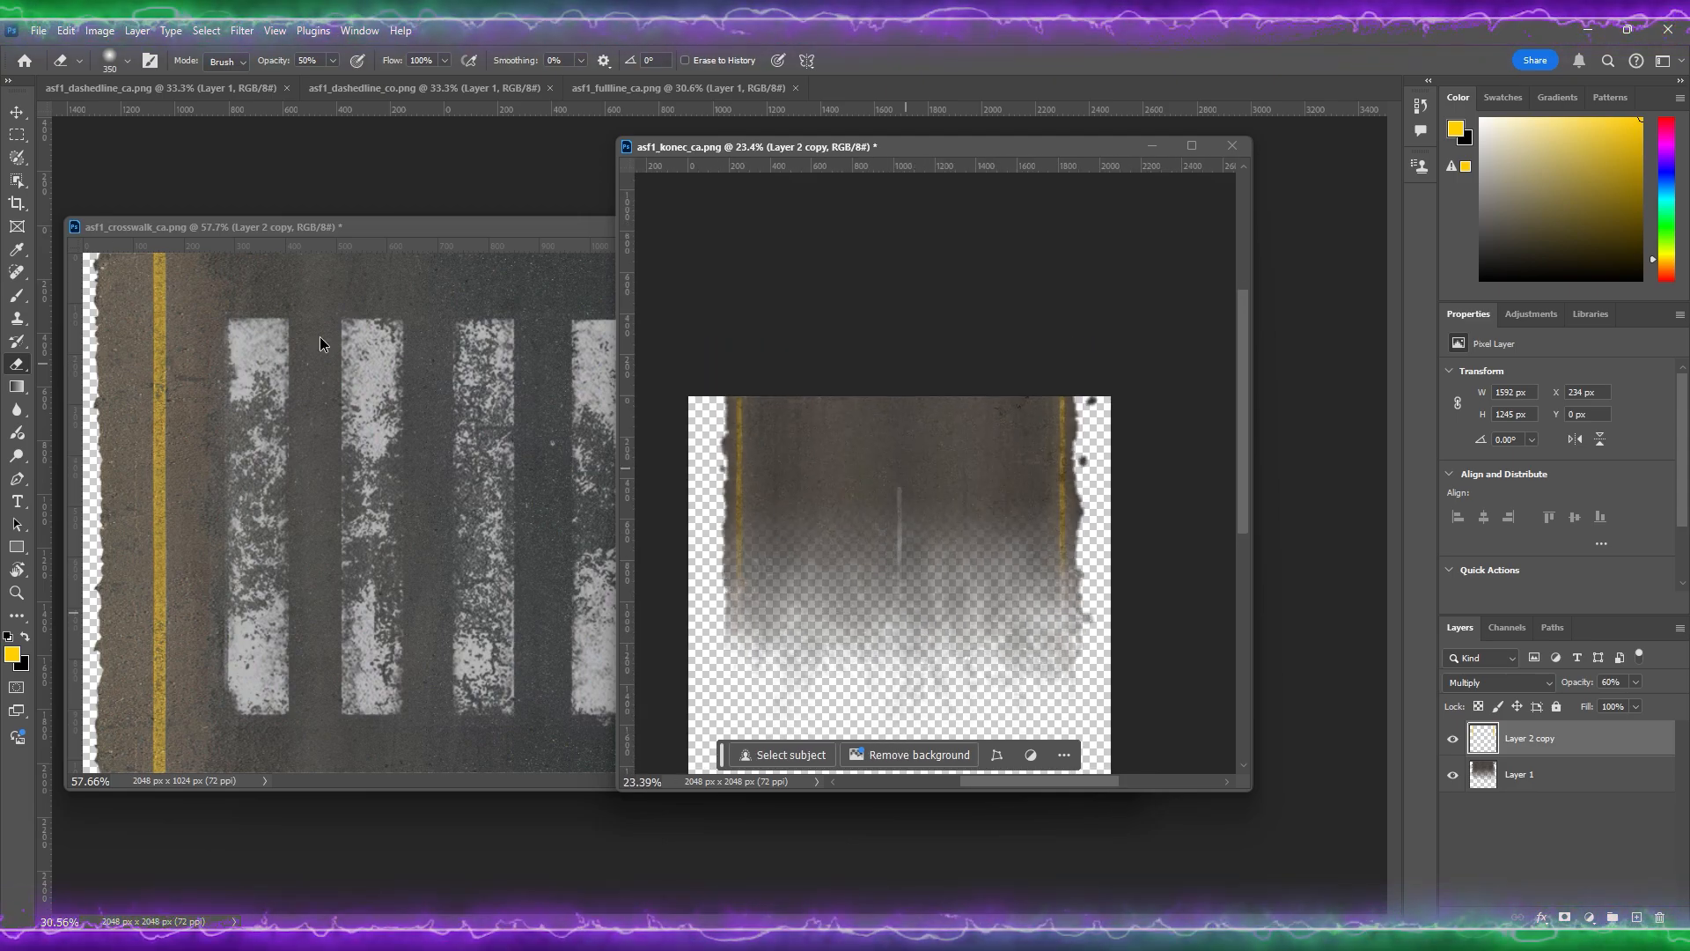
key(m)
click(233, 226)
key(ctrl+a)
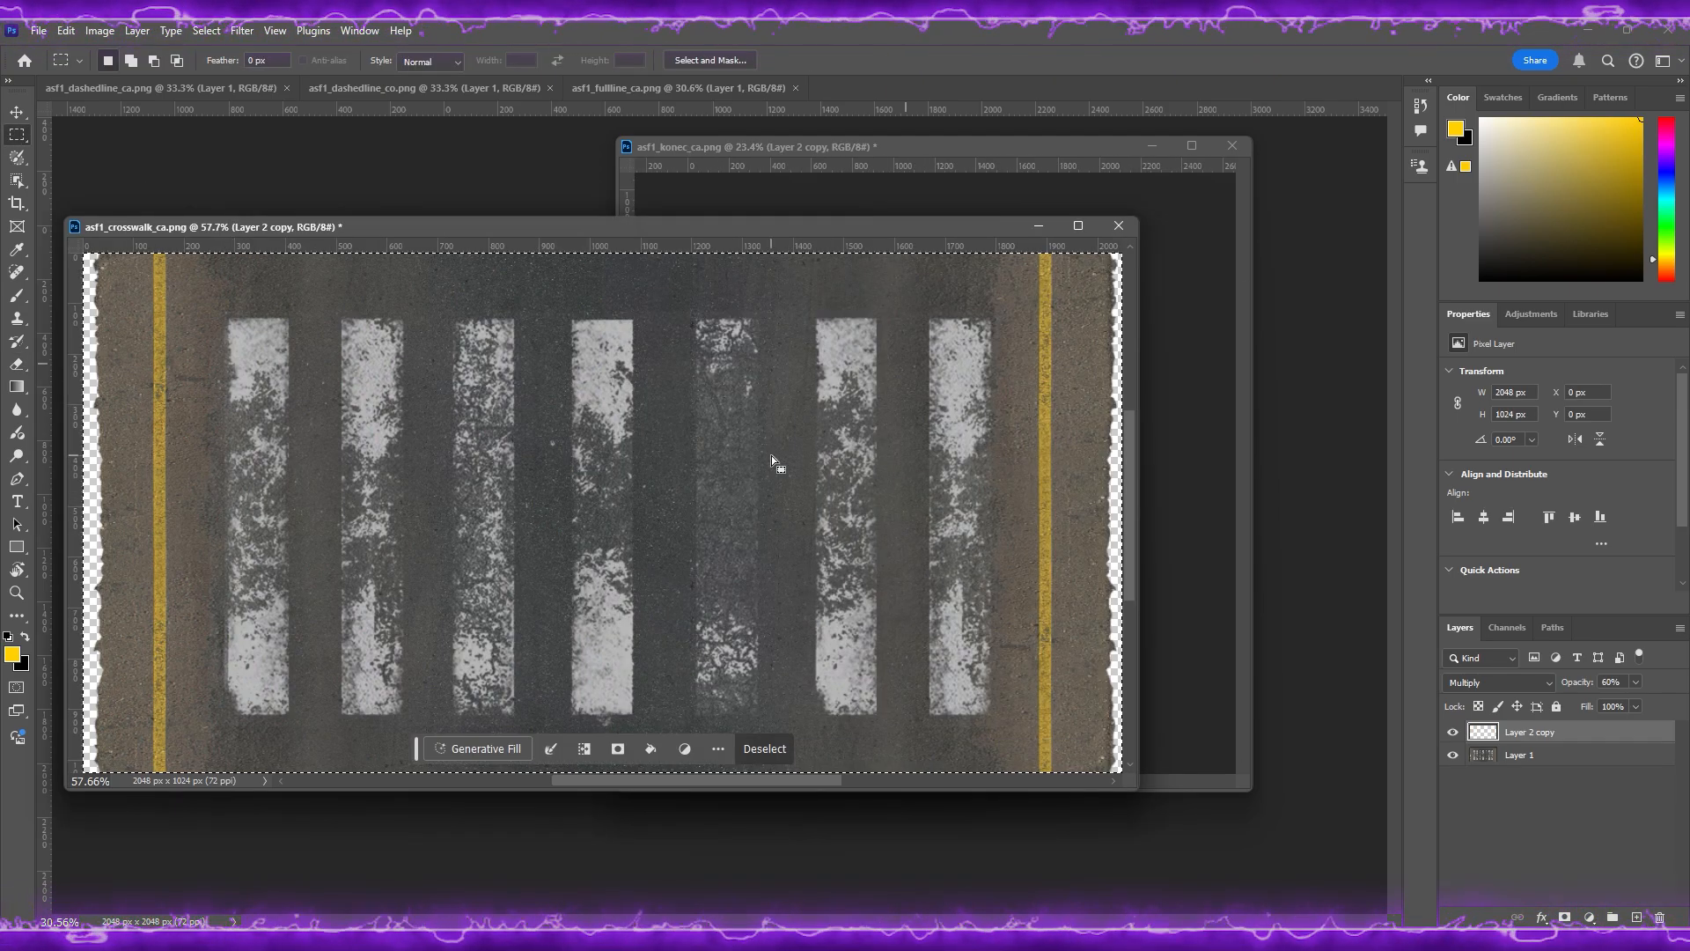
drag(753, 147, 692, 161)
click(494, 226)
drag(1530, 731, 906, 204)
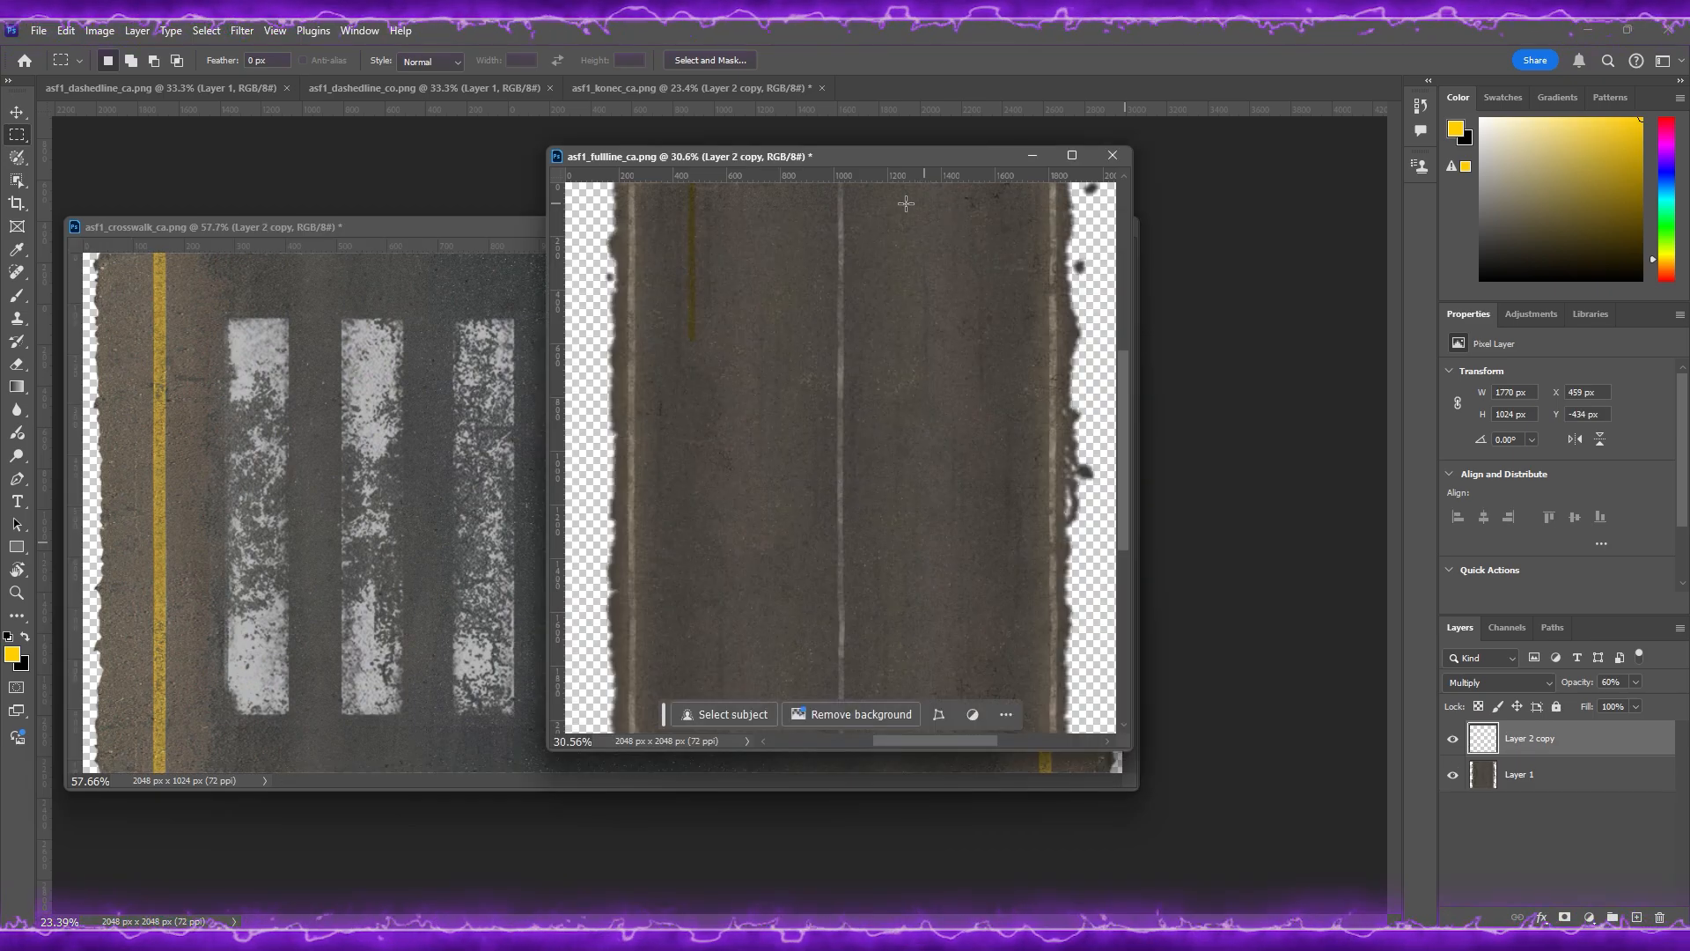
Step: Move the copied yellow strips so the left one covers the road's left white edge line, at X 235 px and Y -1 px
click(16, 110)
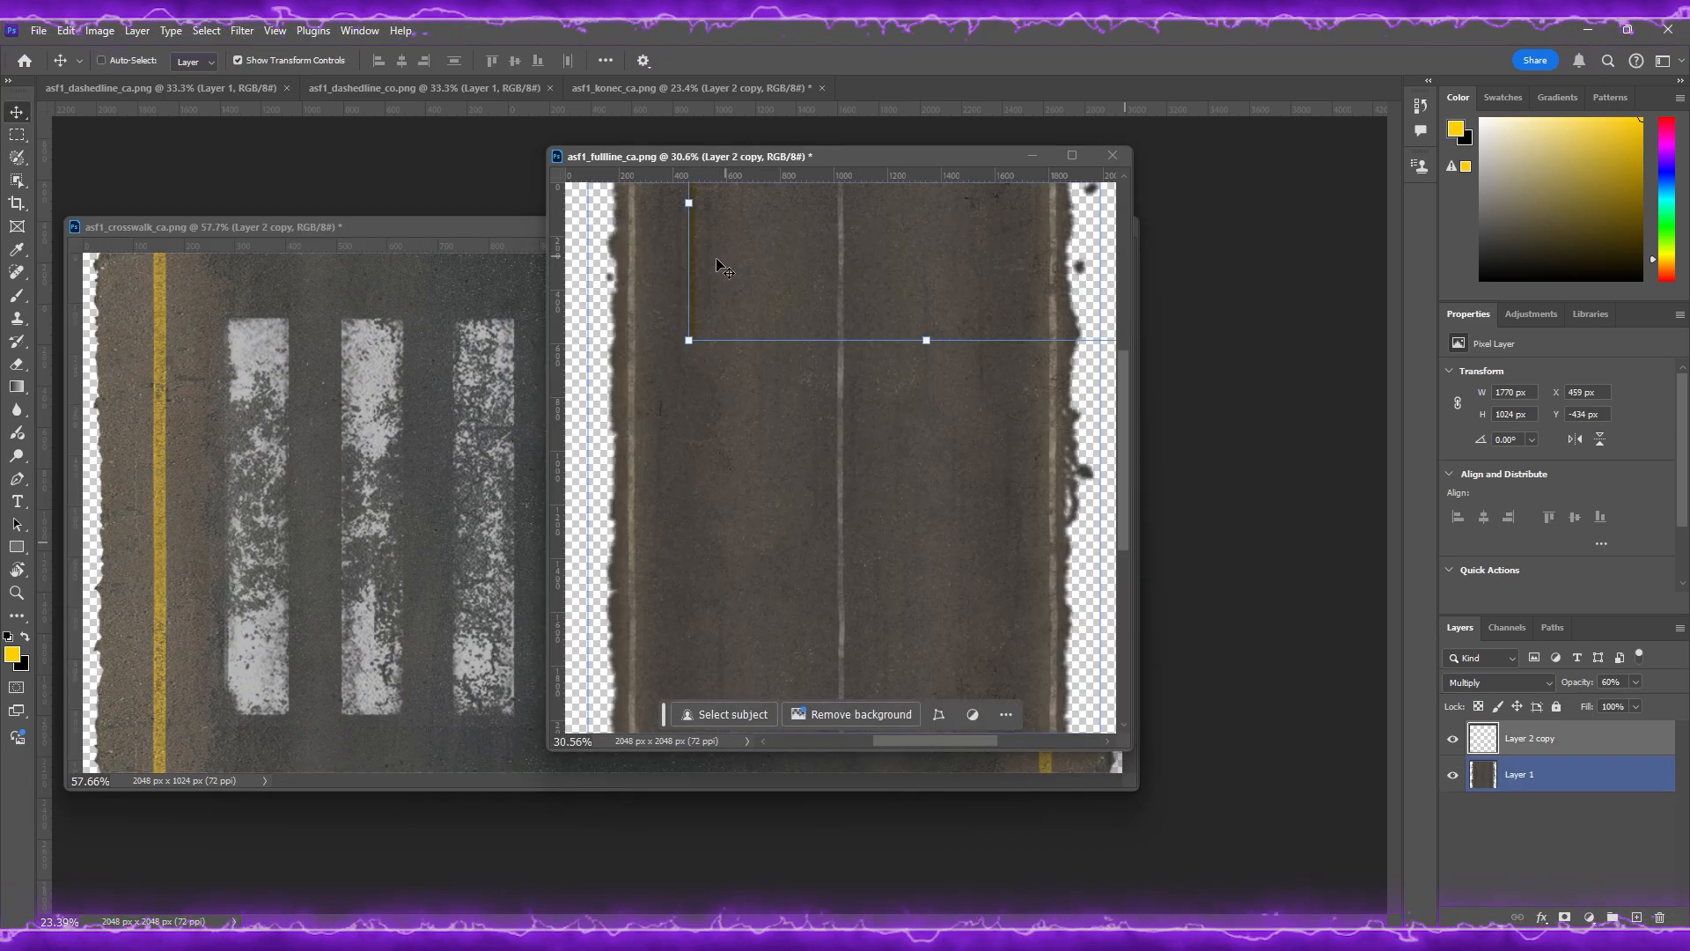
drag(702, 267, 659, 299)
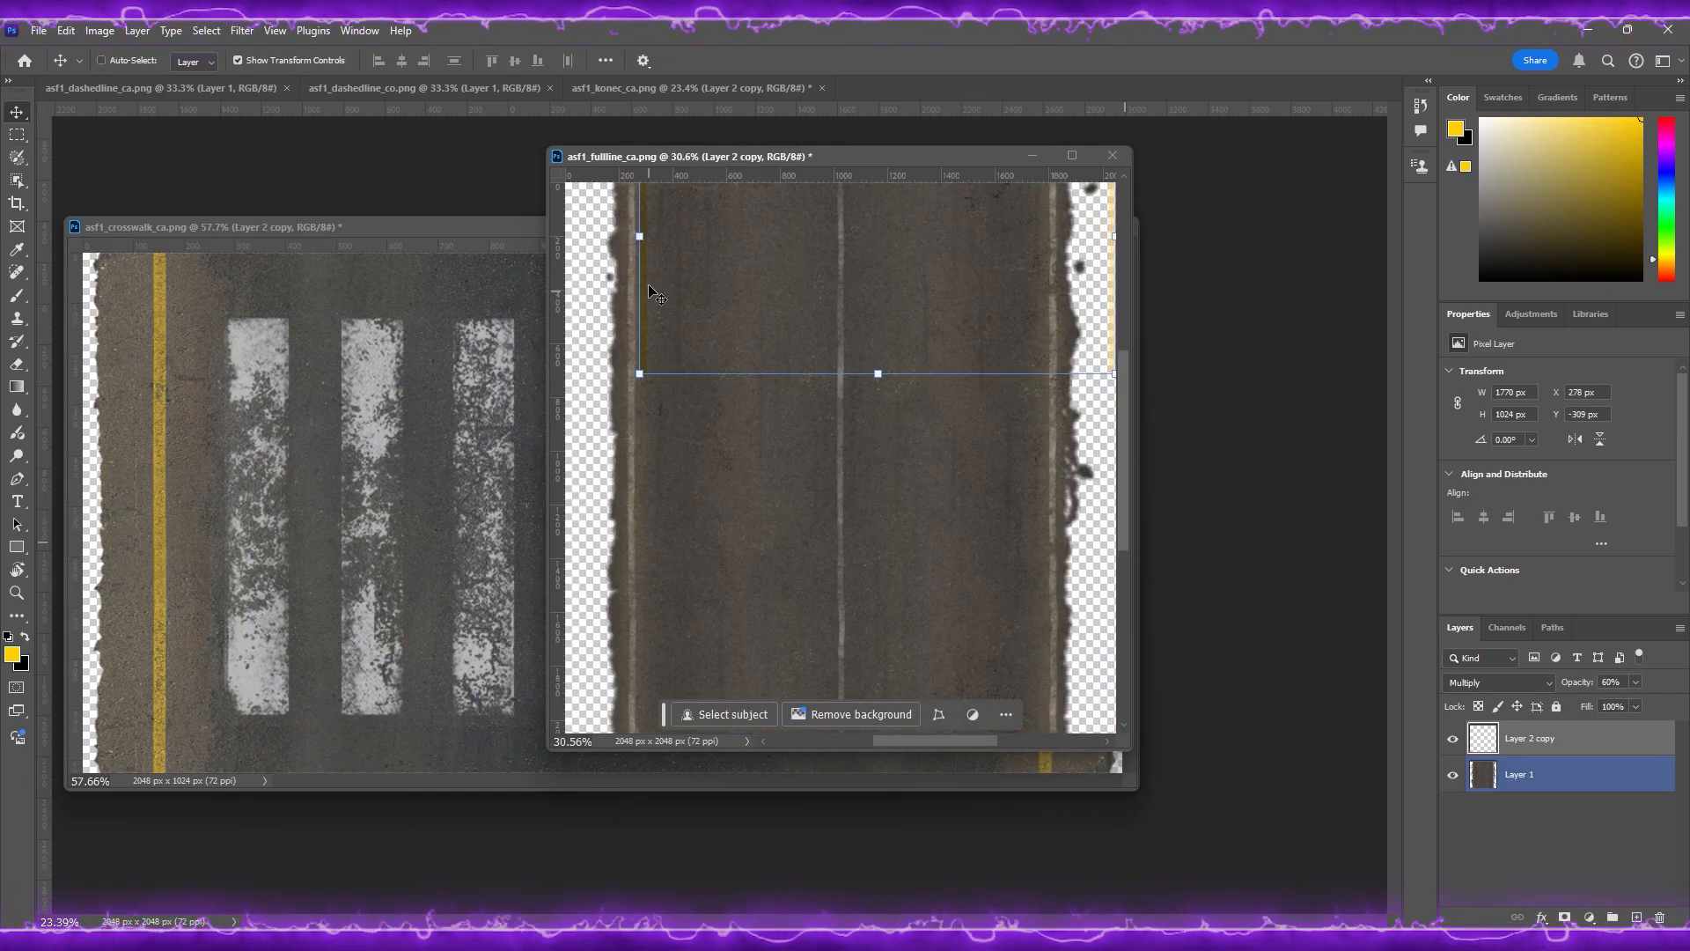
alt+scroll(662, 312, up, 3)
scroll(669, 343, up, 2)
drag(672, 370, 651, 498)
alt+scroll(656, 453, down, 3)
alt+scroll(652, 450, up, 7)
key(Left)
key(Left)
key(Left)
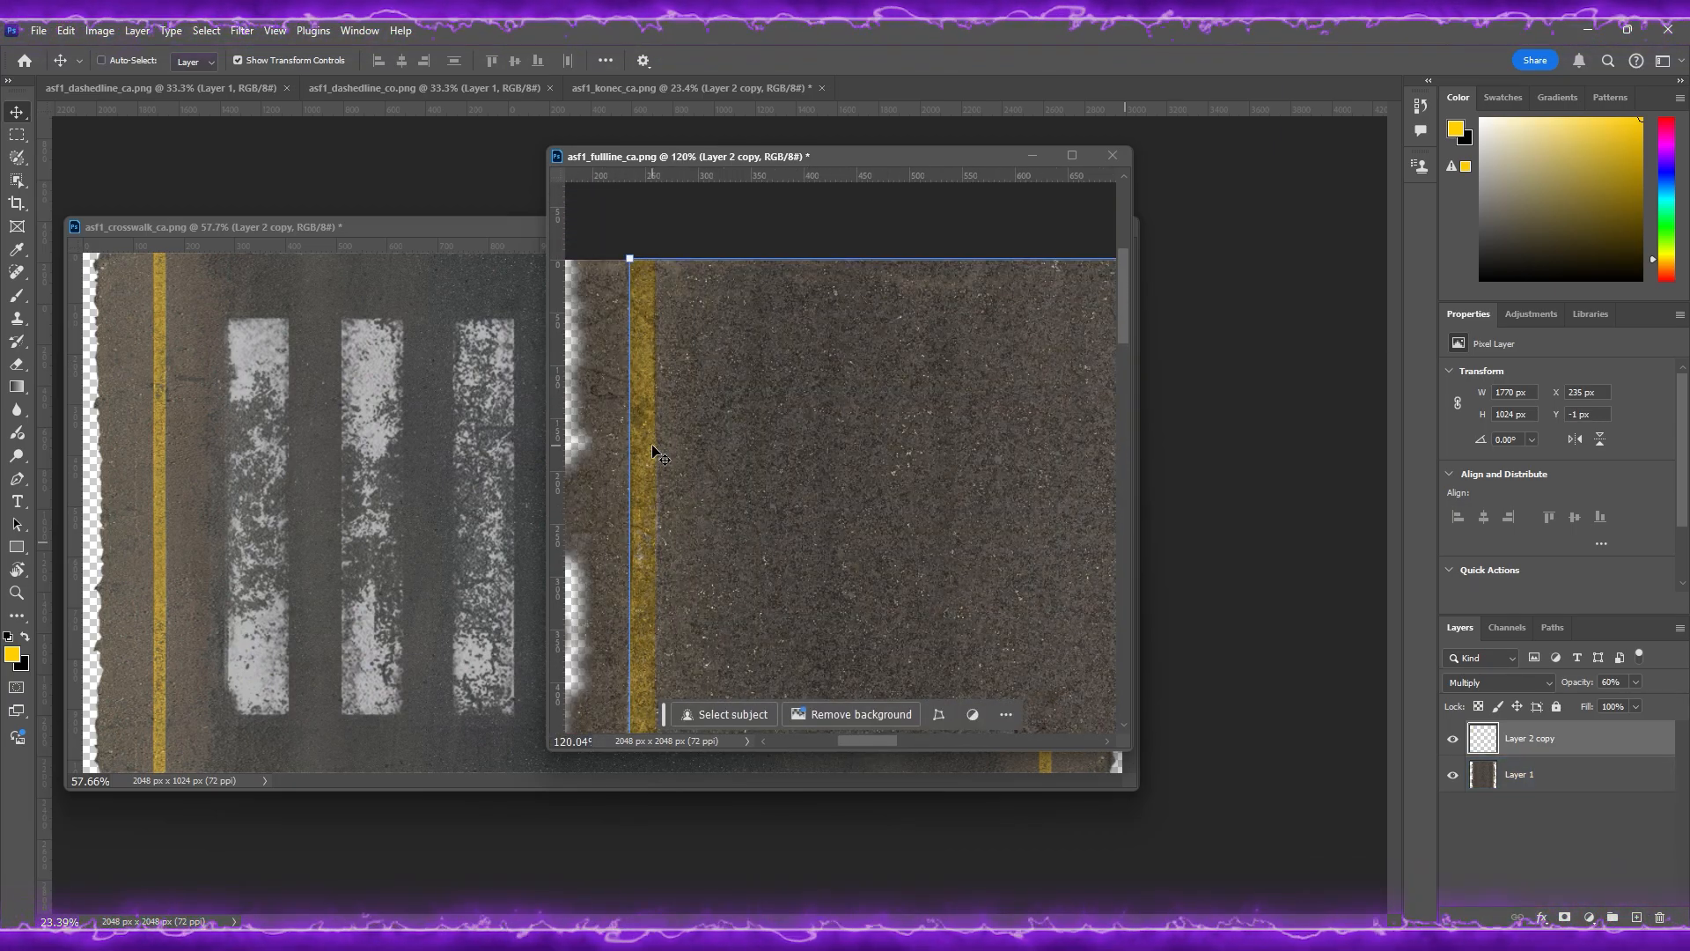
Step: Stretch the yellow strips layer in asf1_fullline_ca.png down to the full texture height of 2048 px
alt+scroll(775, 466, down, 7)
scroll(831, 493, down, 4)
drag(836, 455, 854, 693)
scroll(856, 684, up, 2)
ctrl+scroll(855, 684, down, 7)
click(871, 61)
Step: Select the right yellow strip alone, shift it onto the right white edge line at X 1798 px, and clear the selection
click(16, 134)
drag(745, 214, 888, 719)
alt+scroll(836, 528, up, 9)
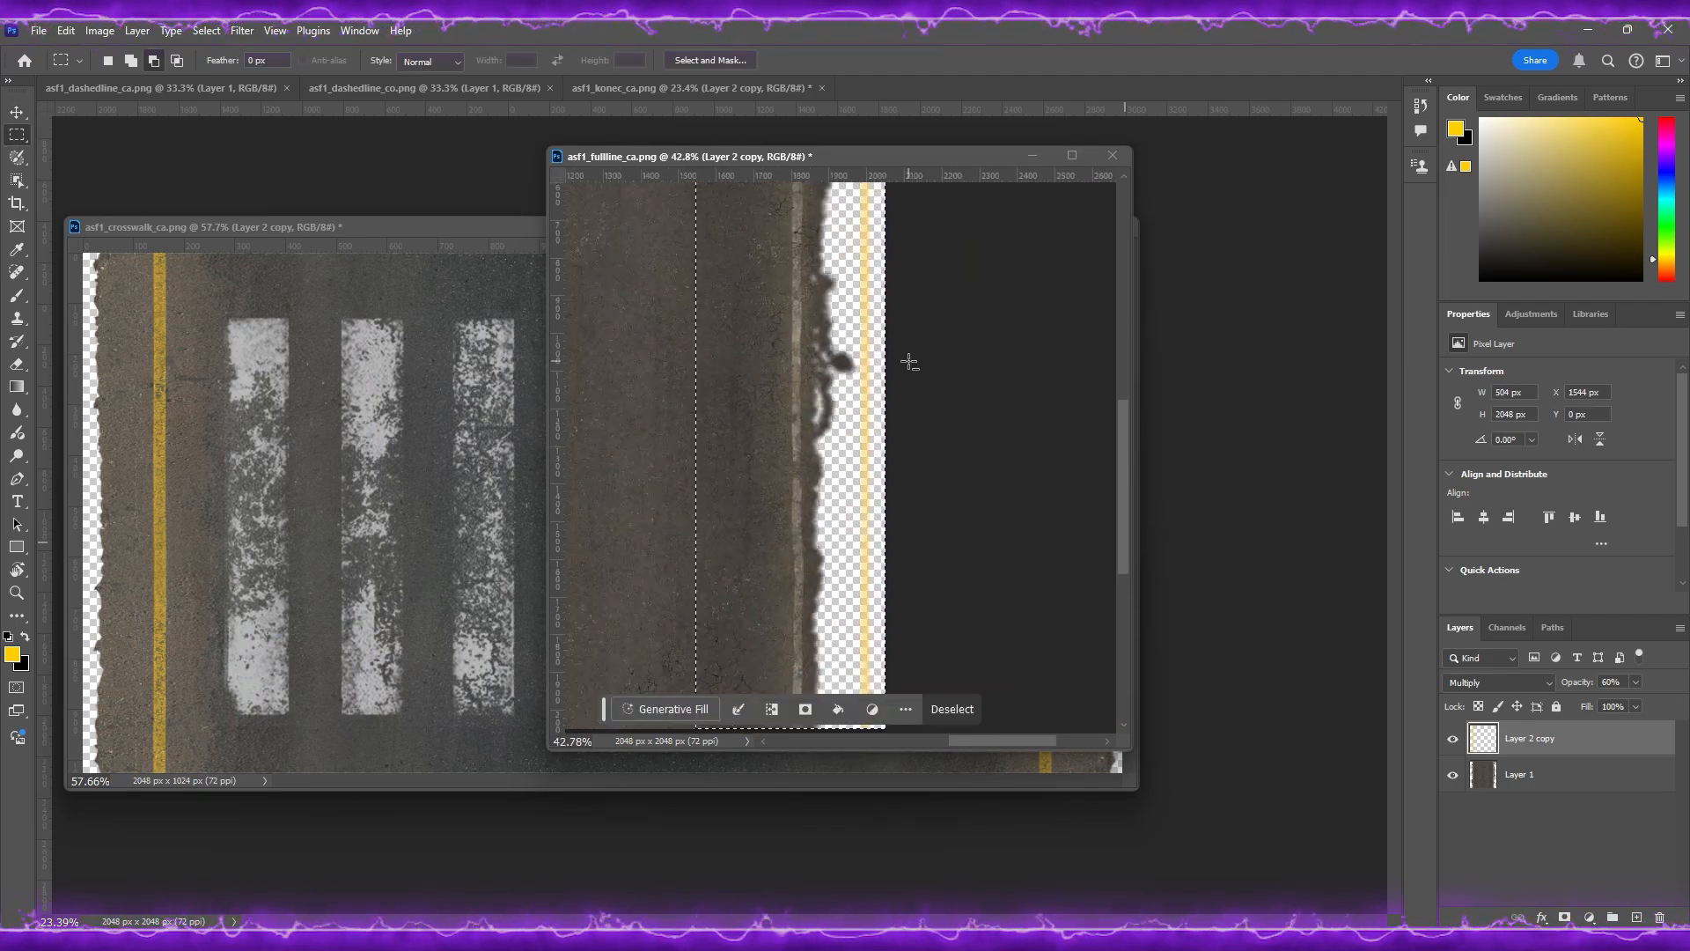
click(15, 113)
scroll(876, 387, up, 7)
drag(877, 380, 866, 380)
alt+scroll(866, 385, up, 6)
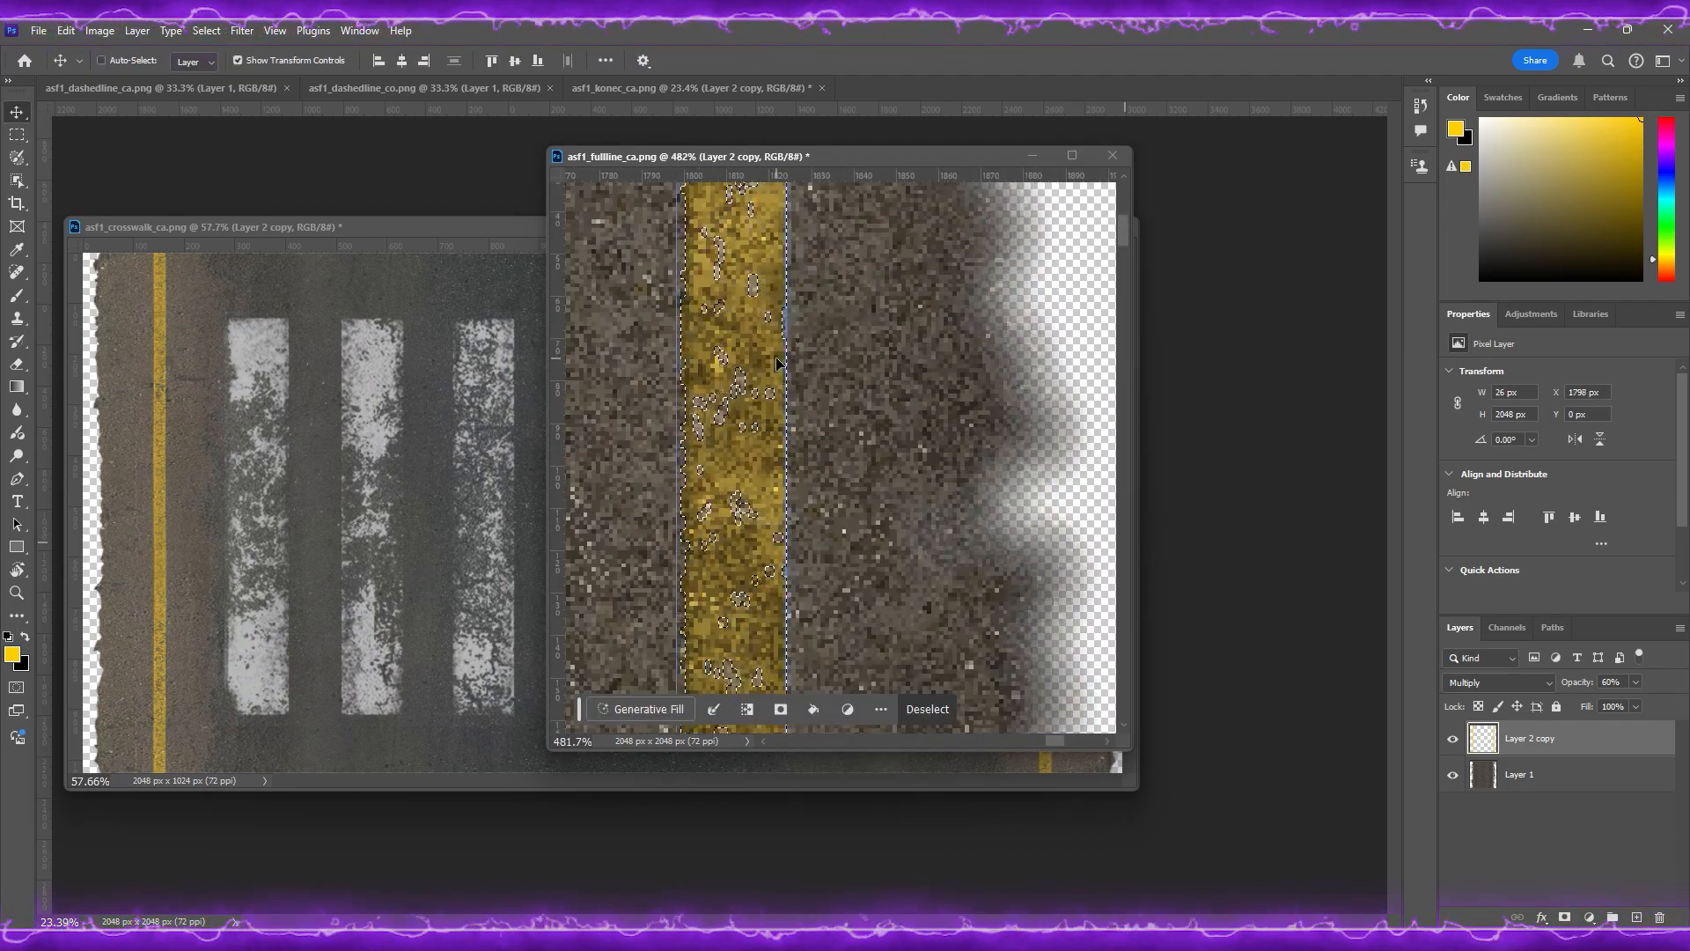
key(m)
alt+scroll(659, 426, down, 8)
alt+scroll(658, 426, down, 4)
key(ctrl+d)
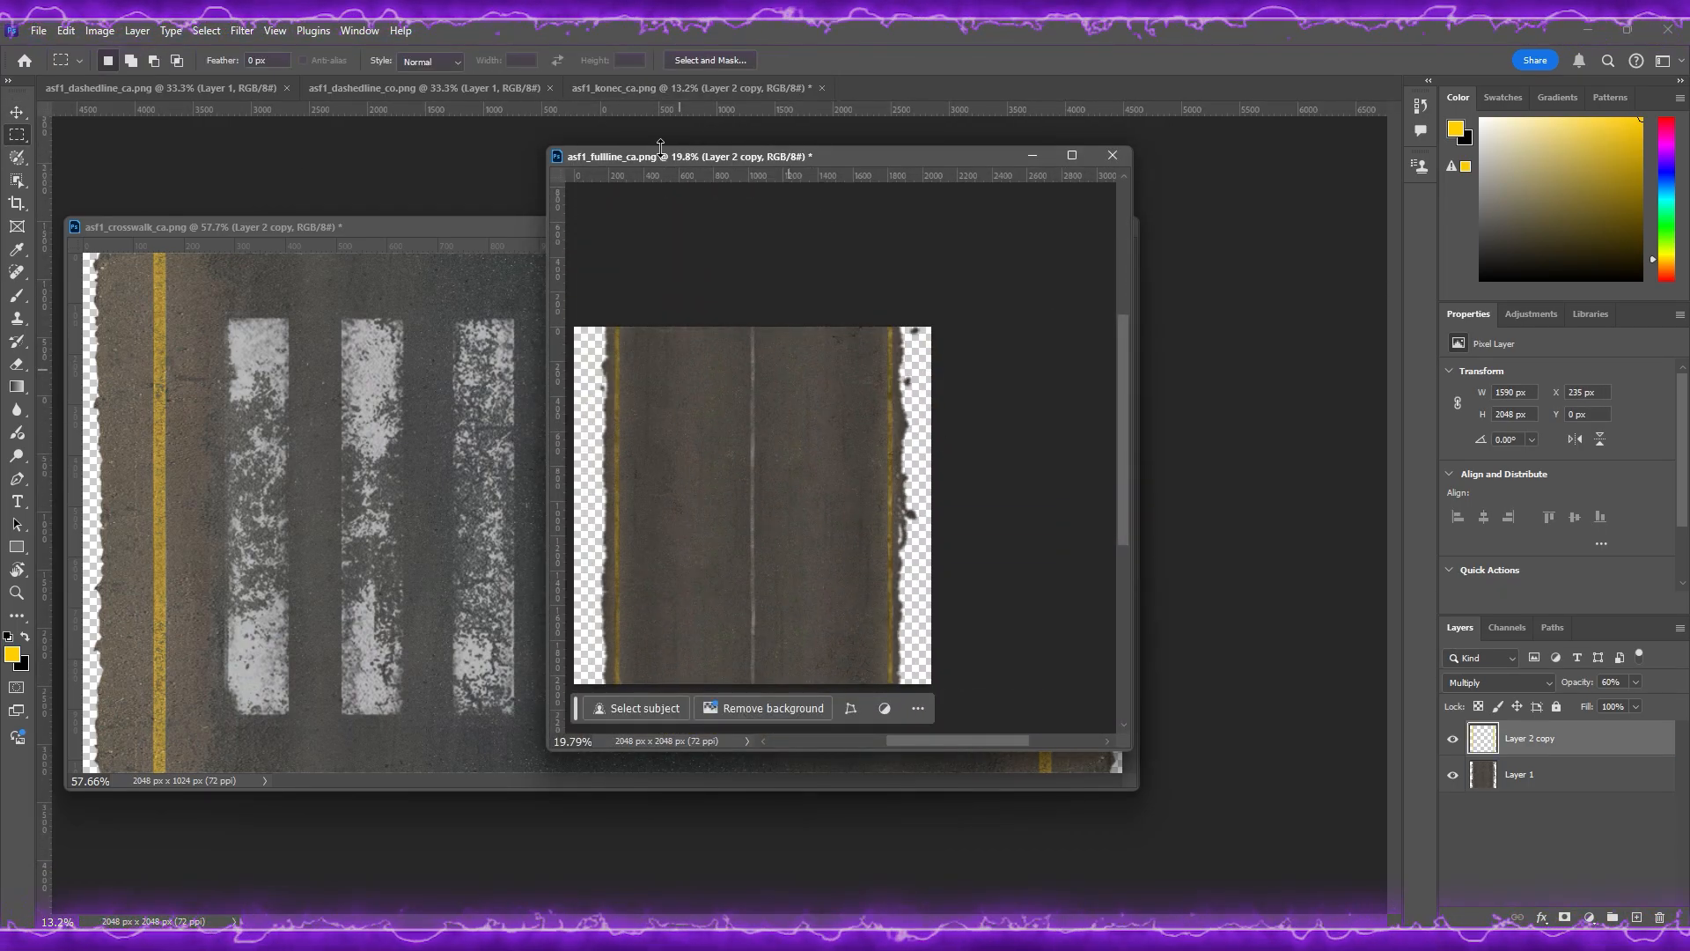
Step: Dock asf1_fullline_ca.png and float asf1_dashedline_co.png in its own window over asf1_crosswalk_ca.png
drag(658, 151, 861, 88)
drag(748, 228, 741, 93)
drag(431, 88, 440, 137)
drag(933, 588, 1015, 320)
drag(1530, 739, 701, 234)
drag(952, 782, 1058, 864)
key(v)
key(Delete)
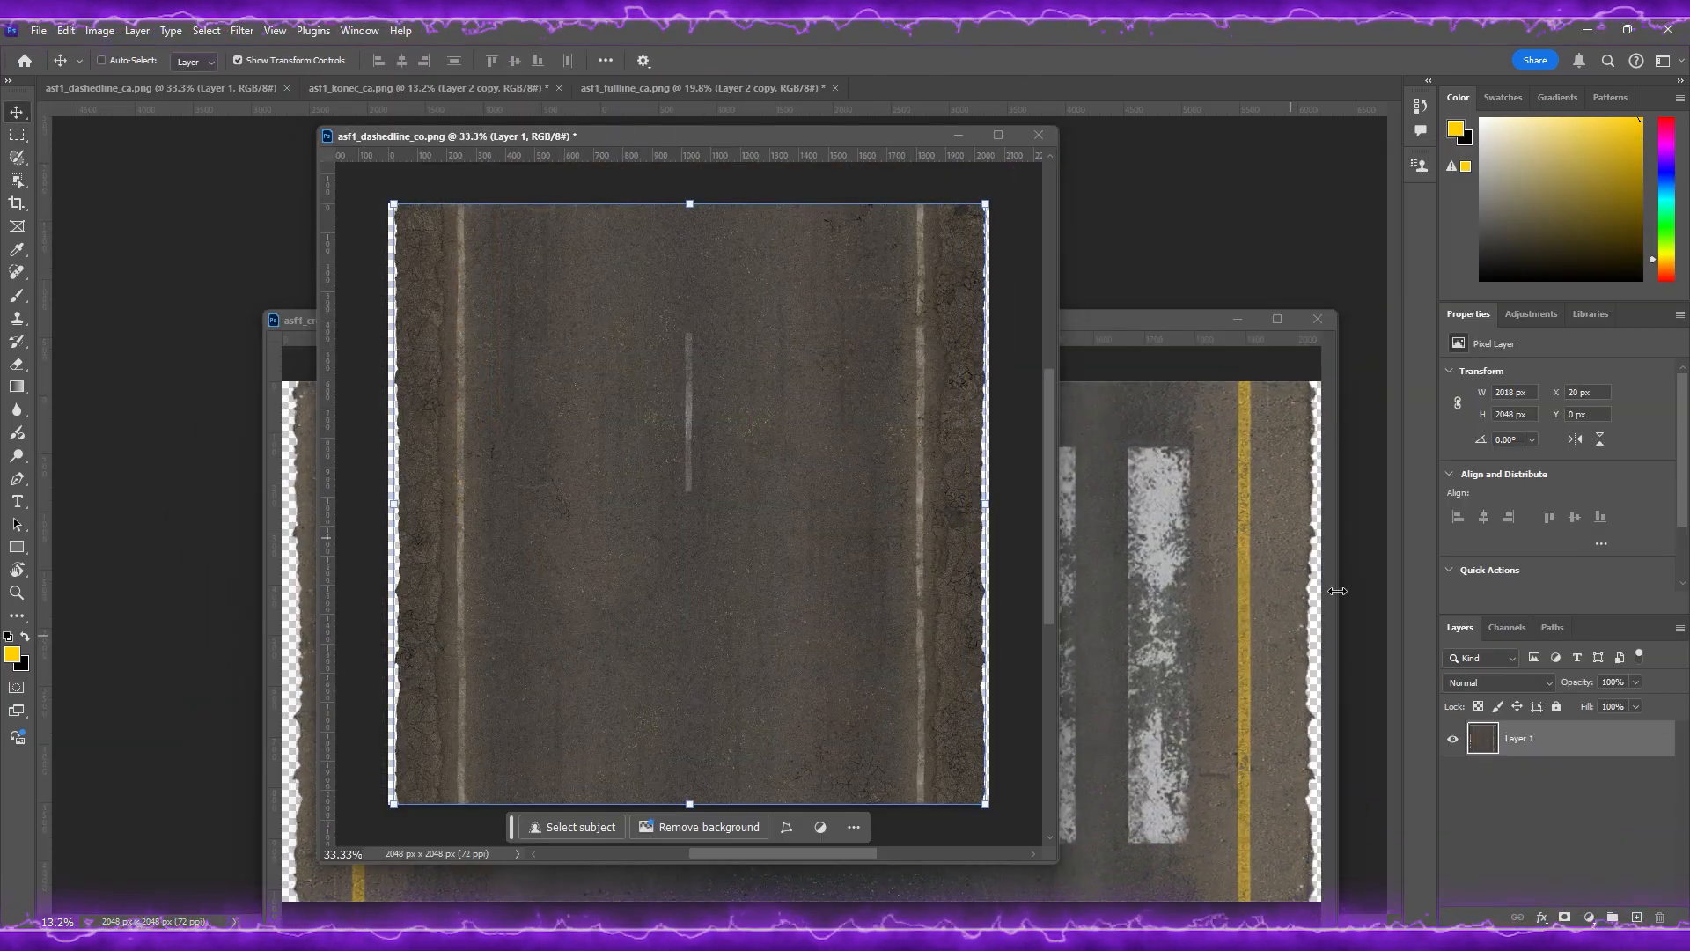
Step: Copy the yellow strips layer from asf1_fullline_ca.png into asf1_dashedline_co.png and align it with the white edge lines at X 234 px
click(704, 88)
drag(1530, 738, 744, 448)
drag(738, 357, 684, 414)
key(m)
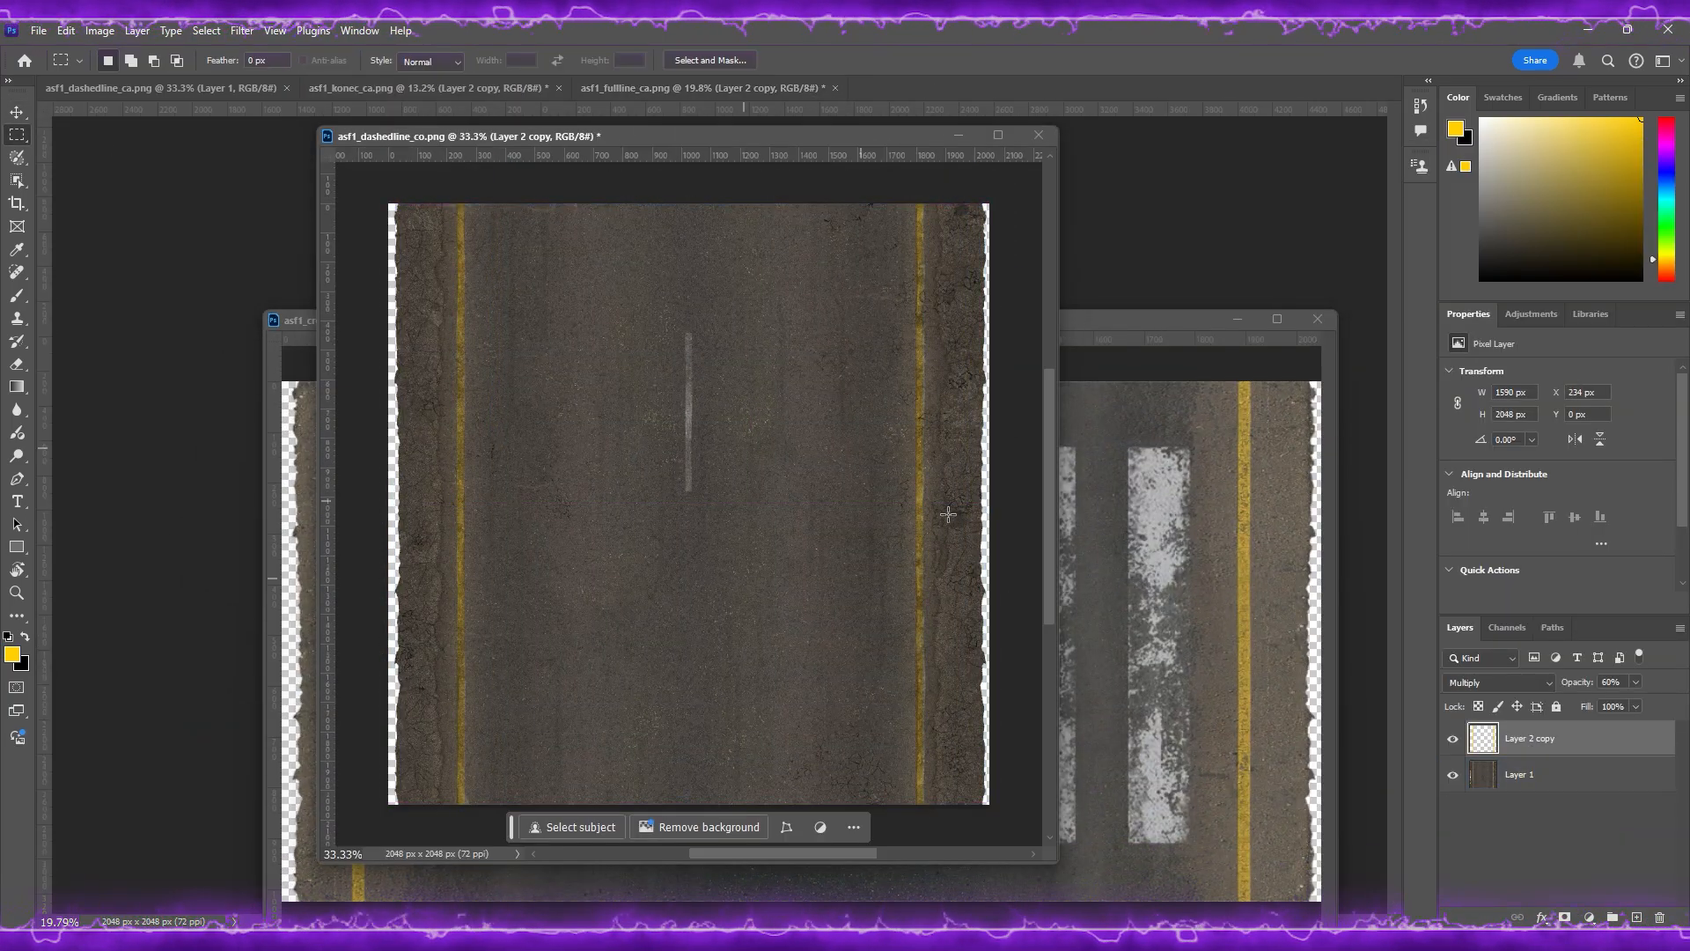
Step: Dock asf1_crosswalk_ca.png and float asf1_dashedline_ca.png next to asf1_dashedline_co.png
drag(585, 135, 882, 193)
drag(513, 321, 871, 88)
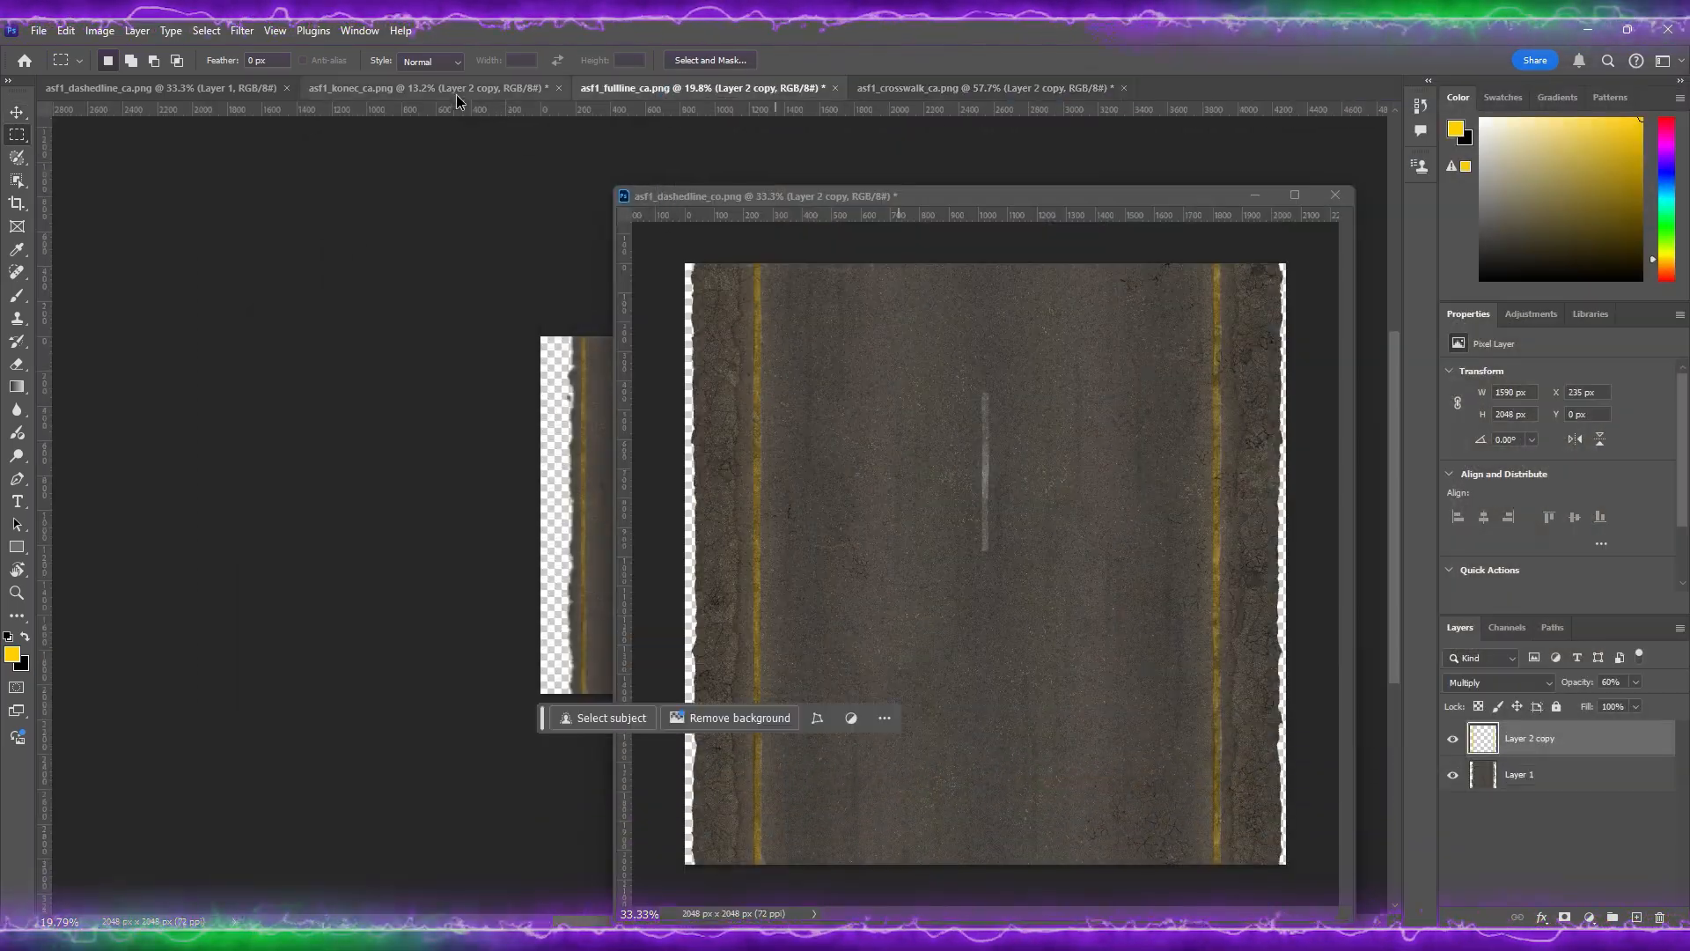
drag(756, 194, 609, 143)
drag(167, 88, 176, 162)
drag(977, 144, 1009, 141)
drag(1530, 738, 263, 399)
key(ctrl+z)
Step: Copy the yellow strips from asf1_dashedline_co.png and paste them as a new layer in asf1_dashedline_ca.png
click(935, 146)
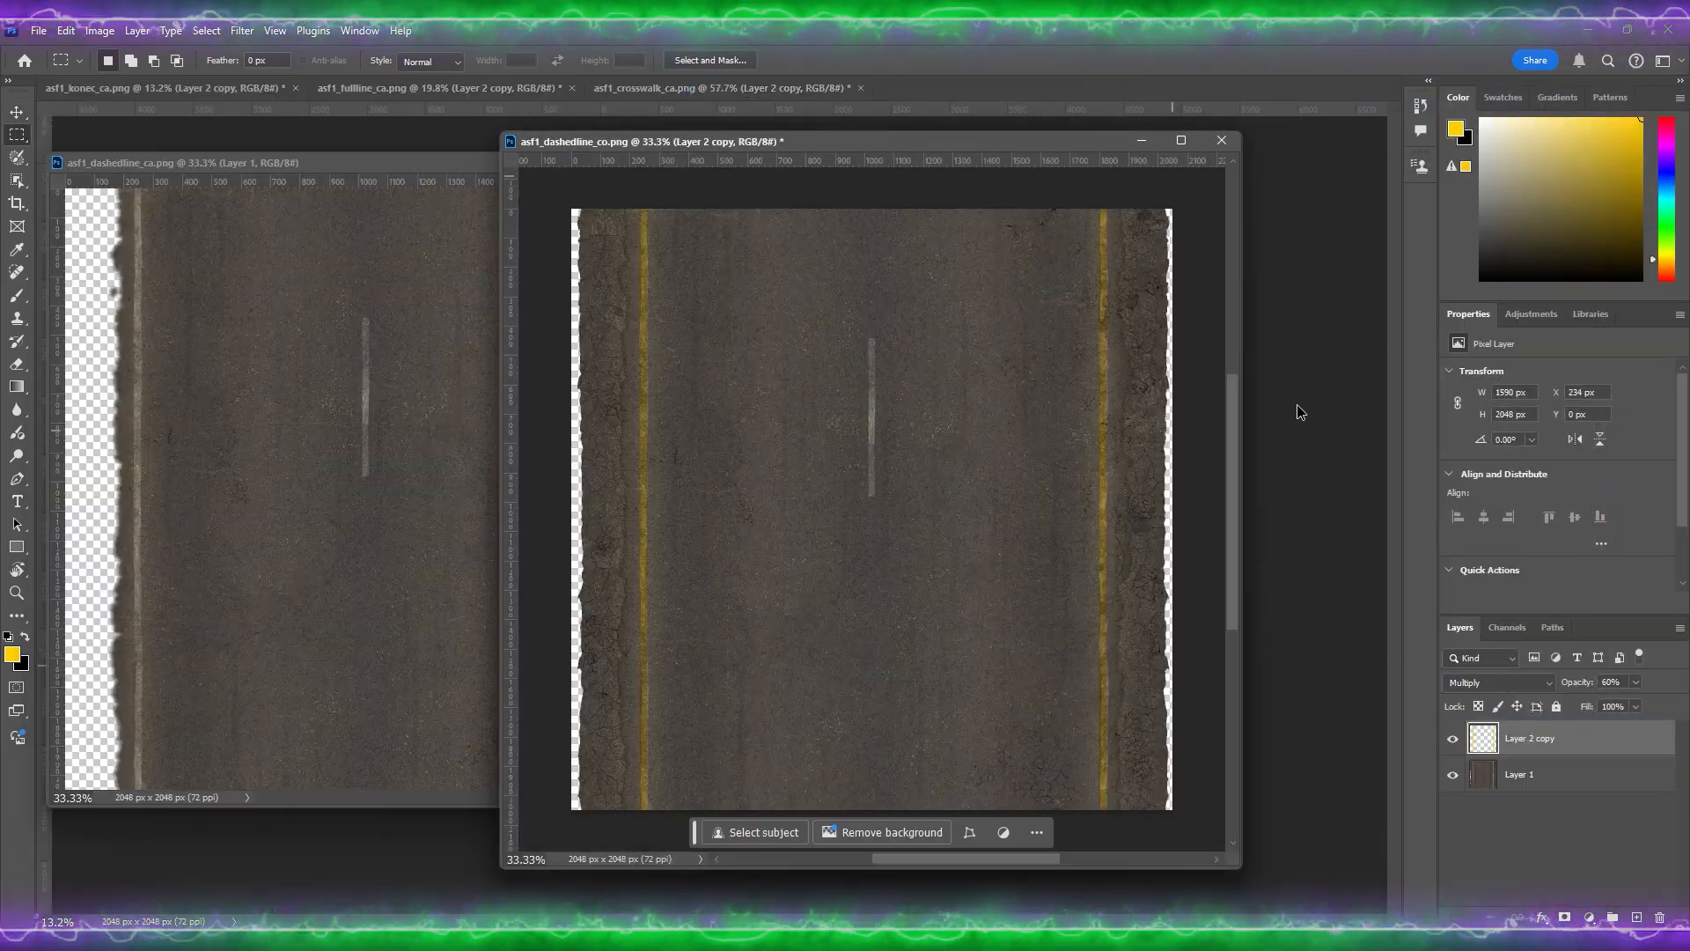
key(ctrl+a)
key(ctrl+c)
click(364, 160)
key(ctrl+v)
key(v)
Step: Set the pasted strips layer in asf1_dashedline_ca.png to Multiply blending at 60% opacity
click(1519, 687)
click(1496, 508)
click(1567, 681)
text(60)
key(Return)
key(m)
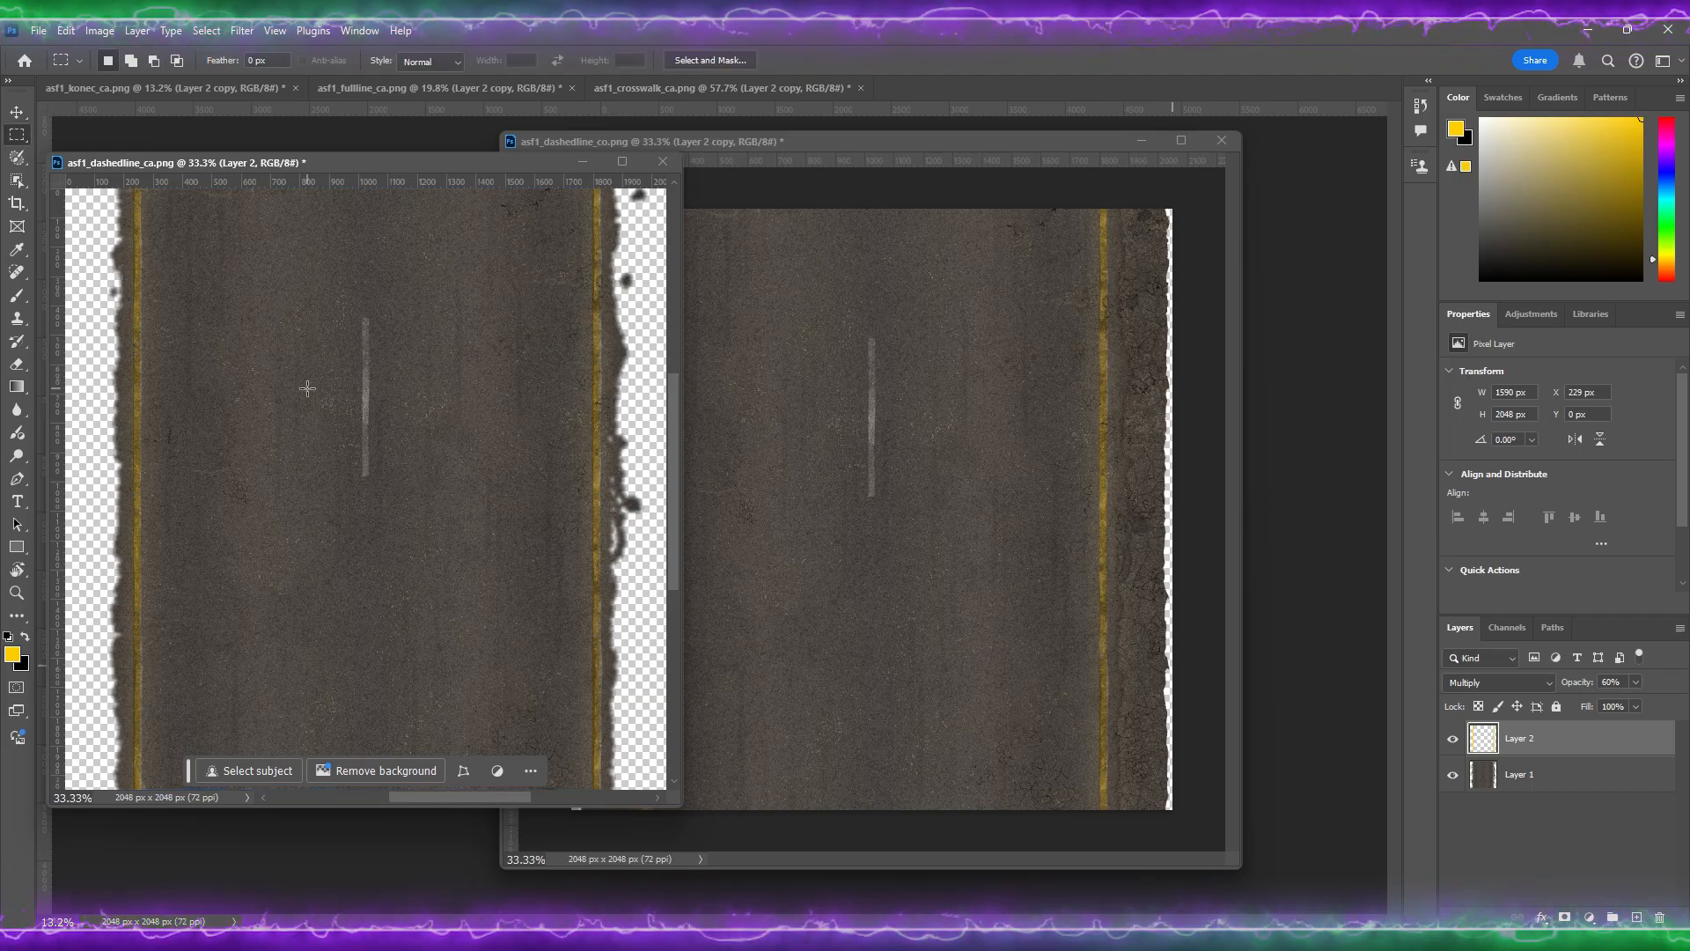
Step: Dock both dashed-line textures with the other documents and shift the yellow strips in asf1_dashedline_co.png to X 237 px
drag(379, 162, 882, 90)
click(548, 89)
click(959, 88)
click(17, 112)
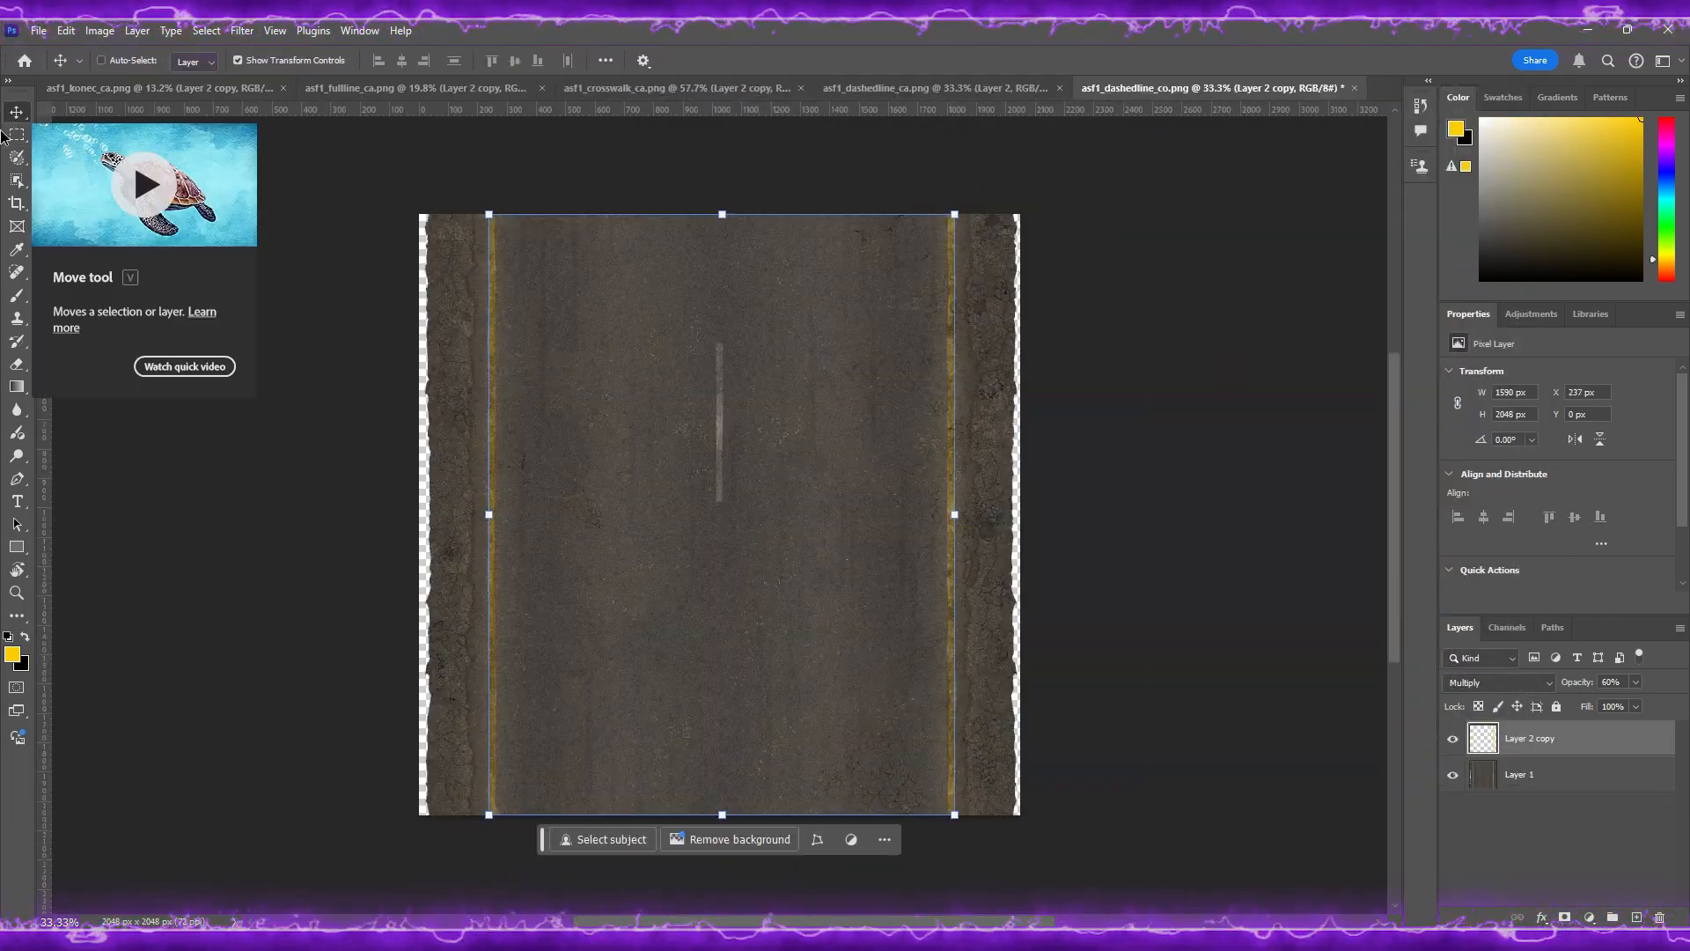
click(17, 134)
Step: Compare the yellow edge lines across the crosswalk, full-line and dashed-line textures
click(688, 88)
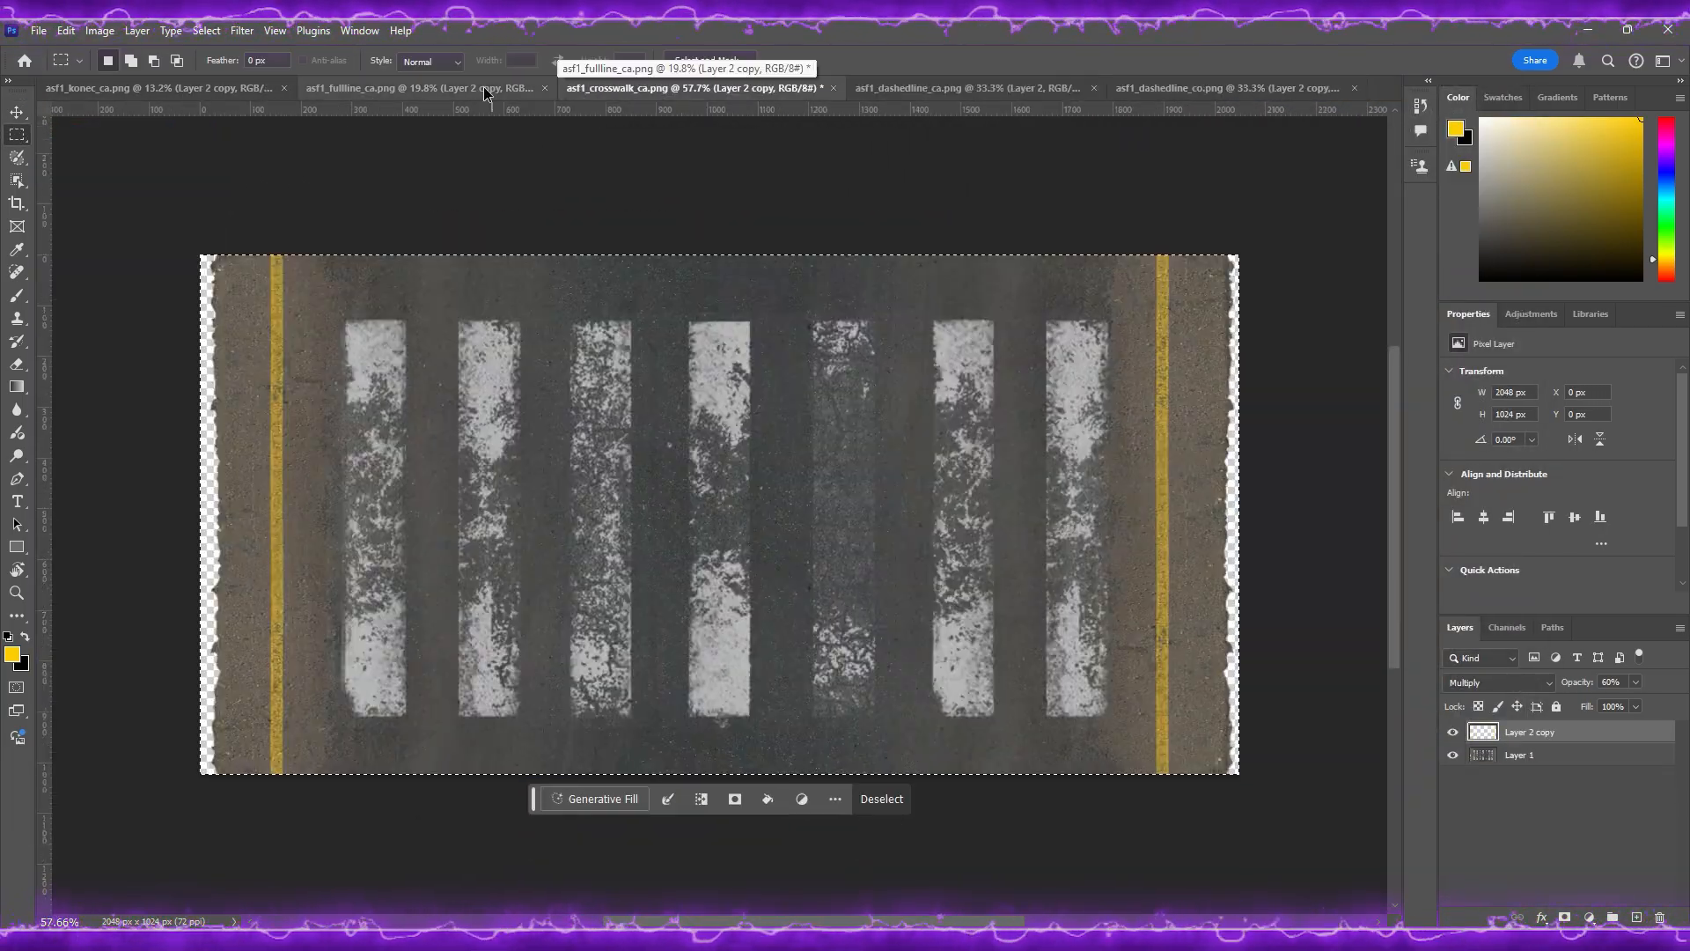
click(959, 88)
click(387, 88)
click(17, 592)
click(547, 480)
click(58, 902)
click(880, 88)
click(510, 88)
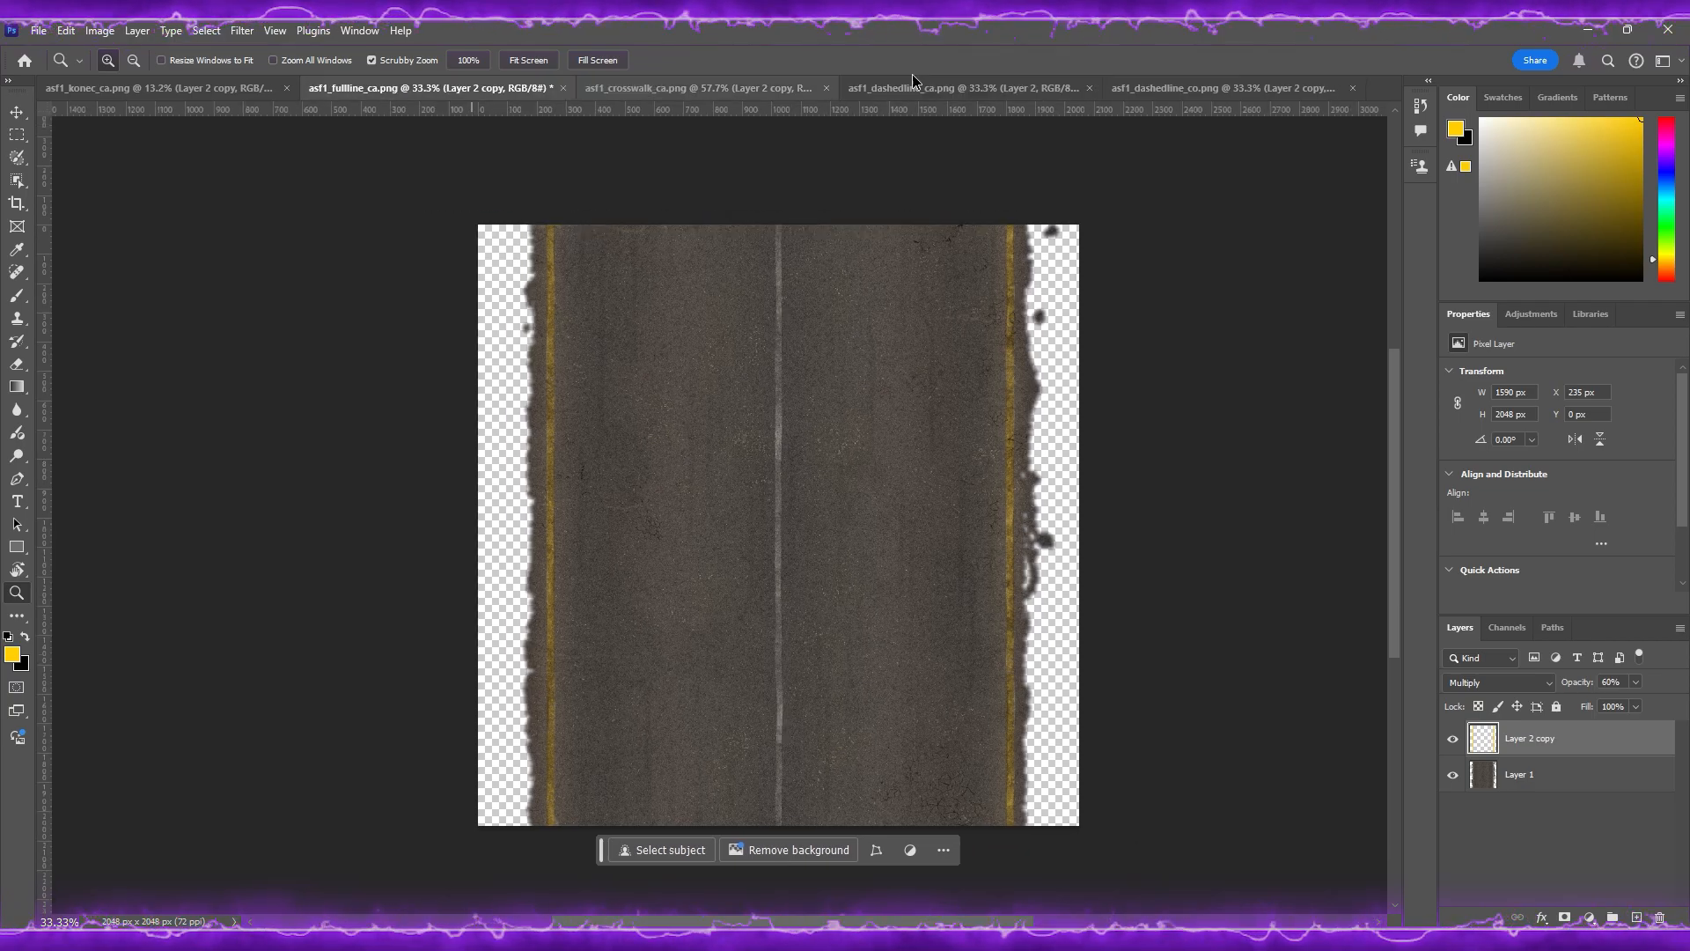
click(909, 87)
Step: Examine the faded yellow lines in asf1_konec_ca.png at several zoom levels
click(207, 94)
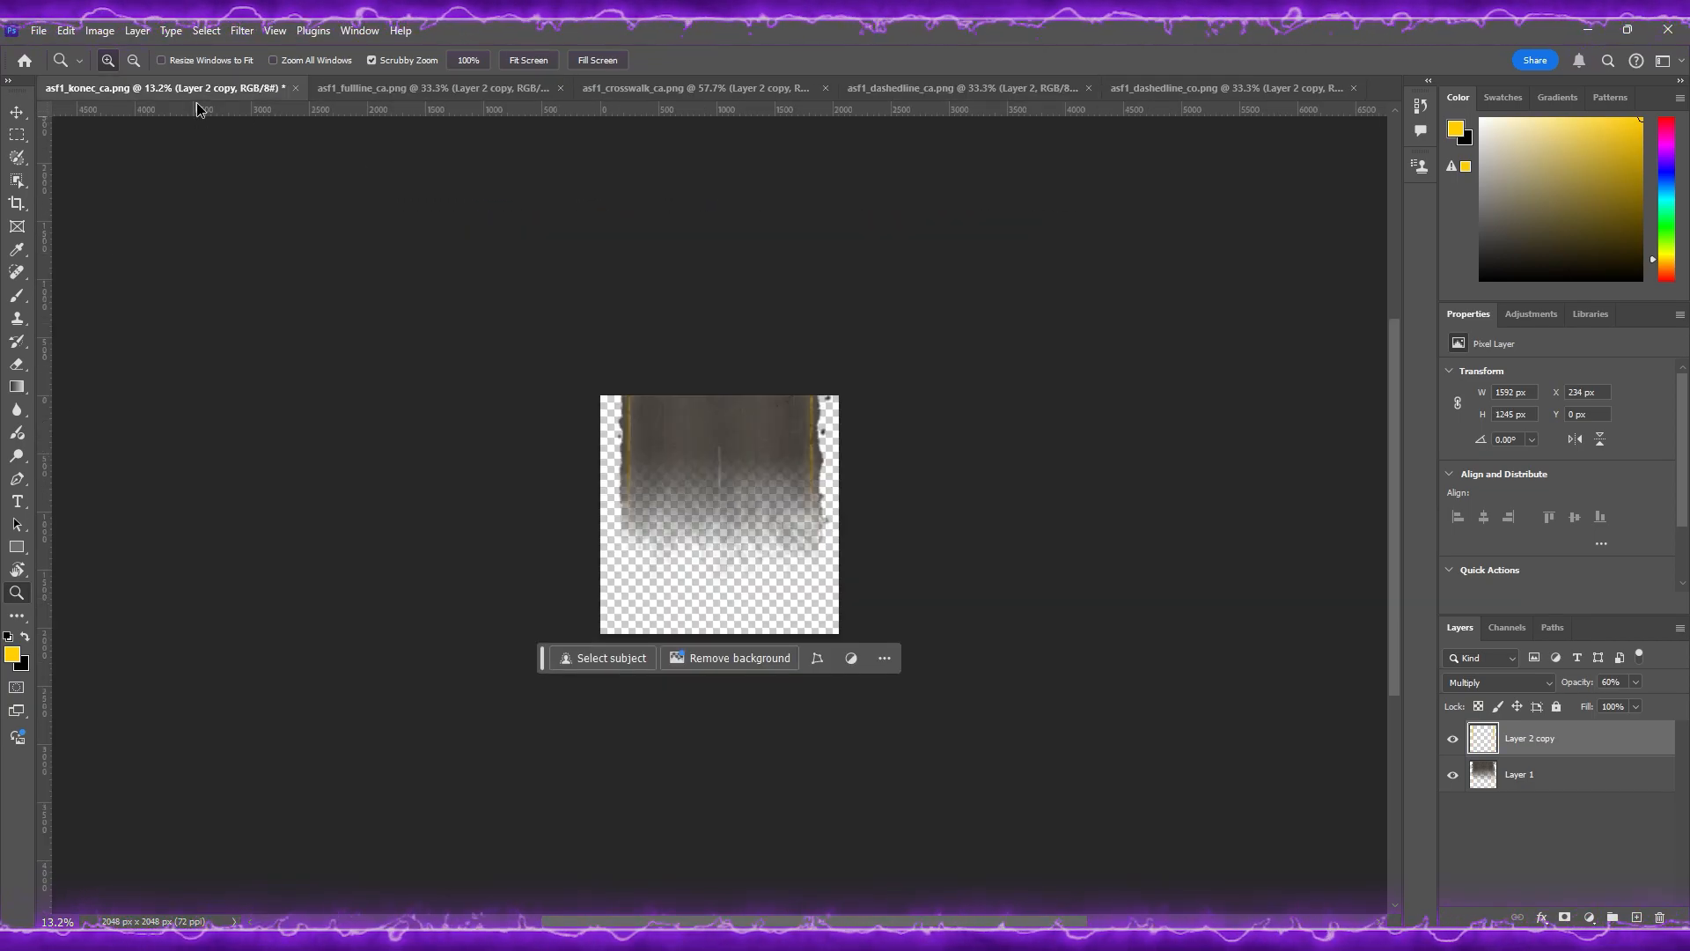
click(486, 60)
click(513, 58)
click(597, 63)
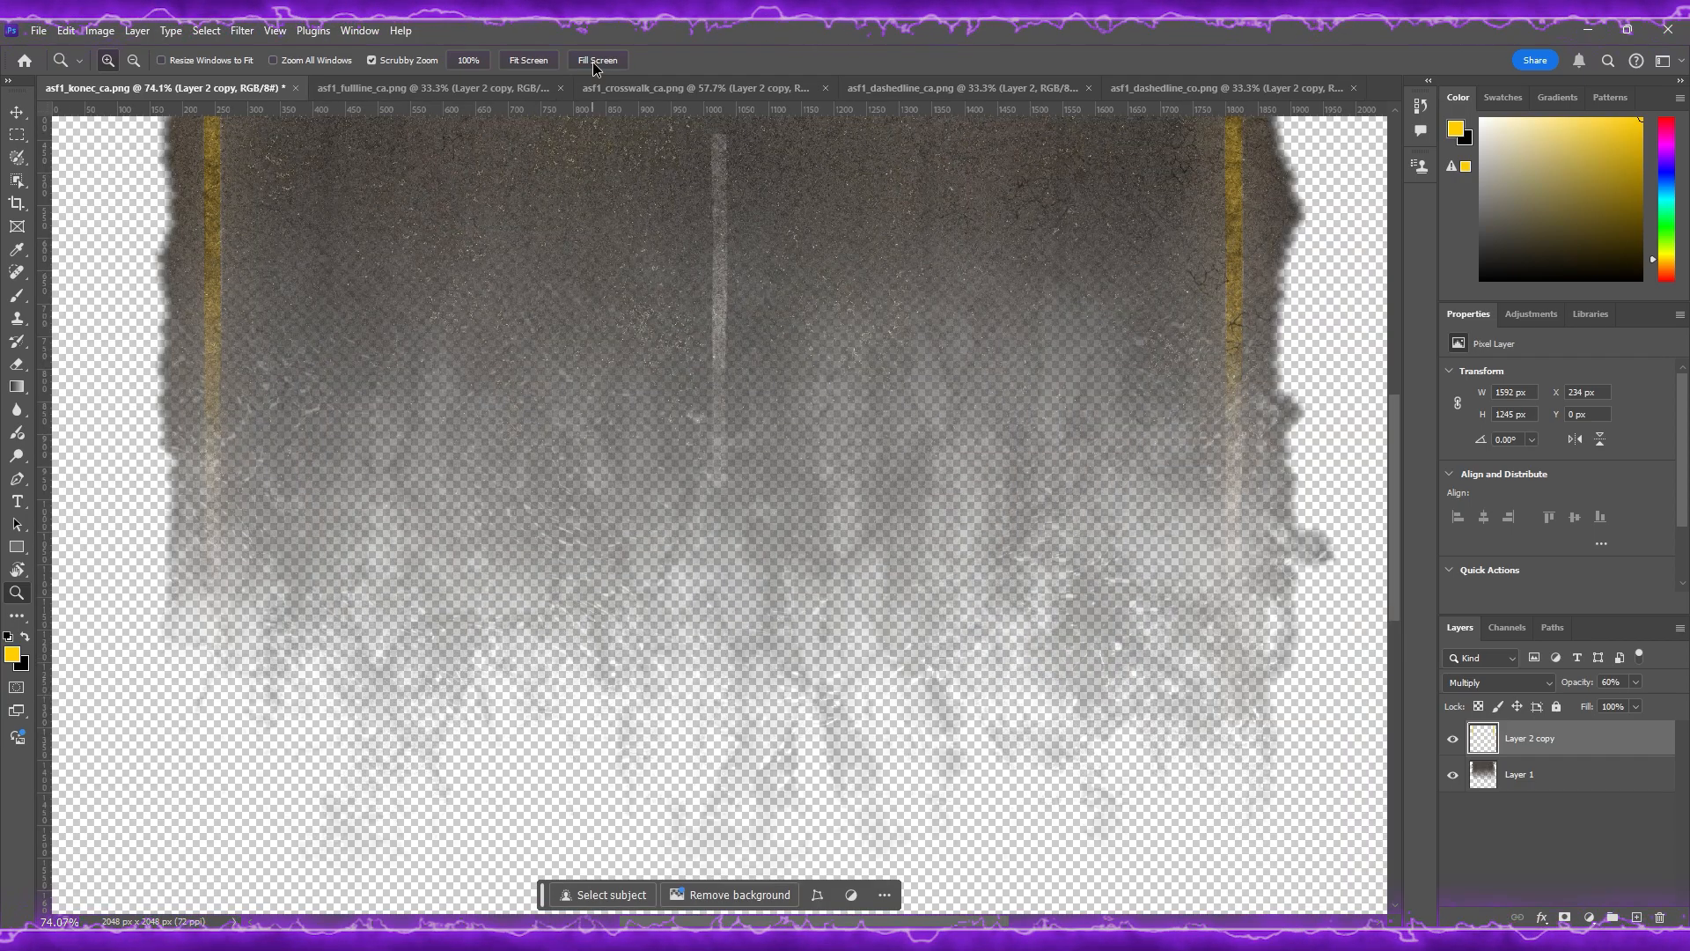
click(532, 64)
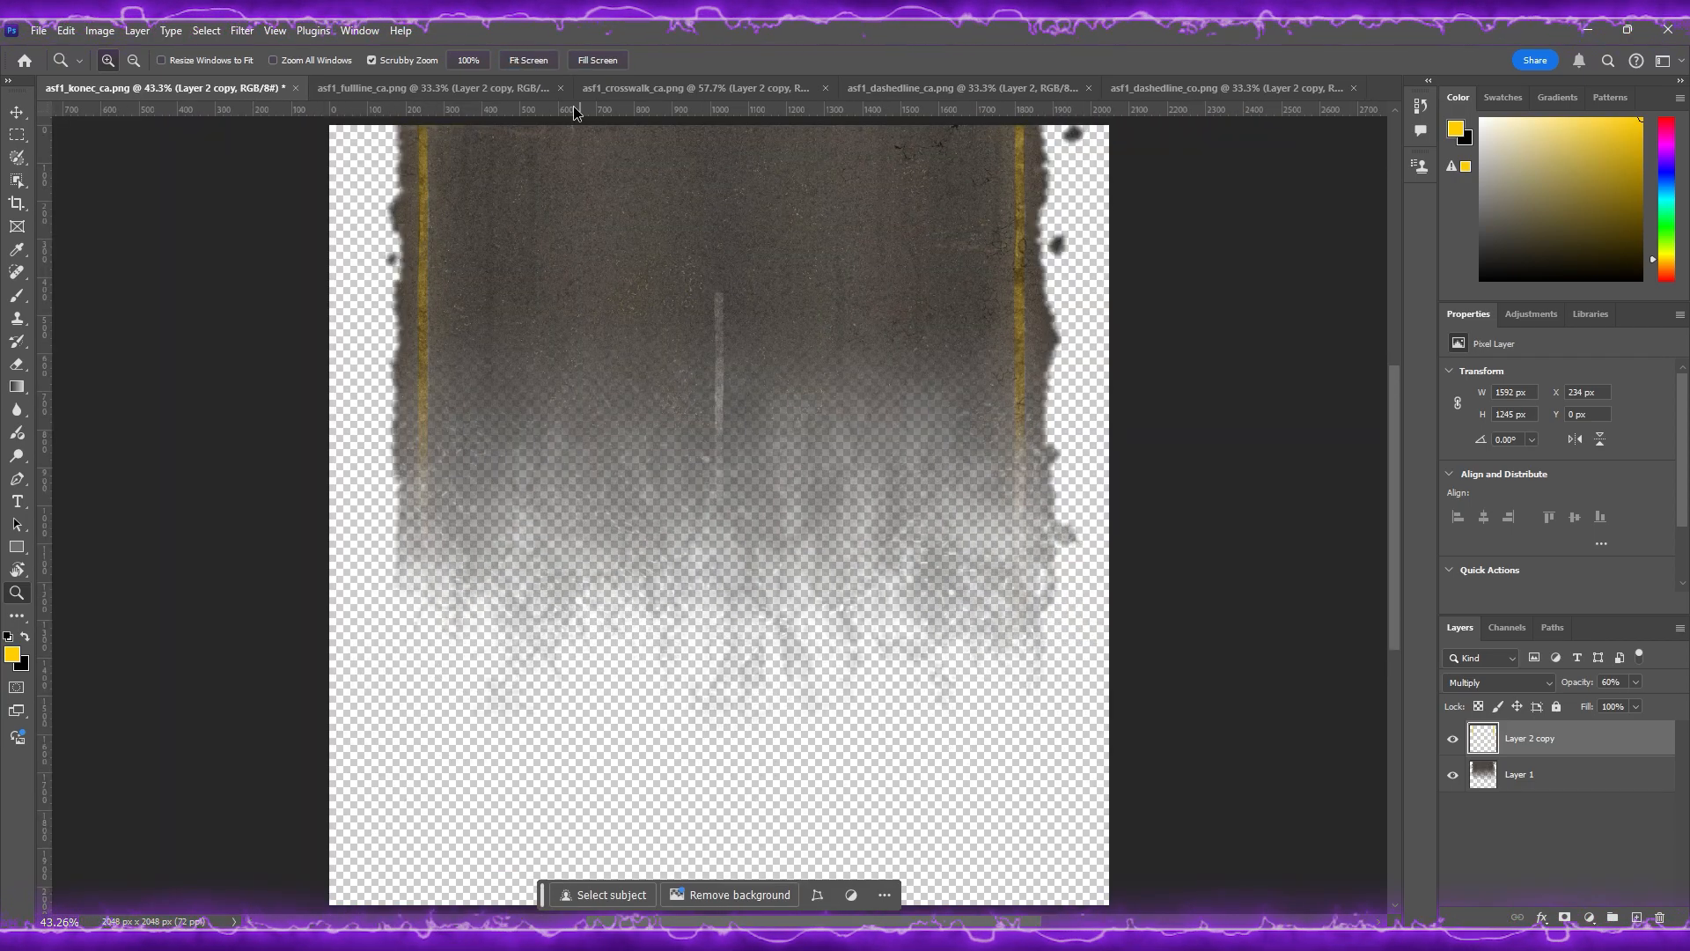
right_click(627, 365)
click(669, 457)
right_click(668, 459)
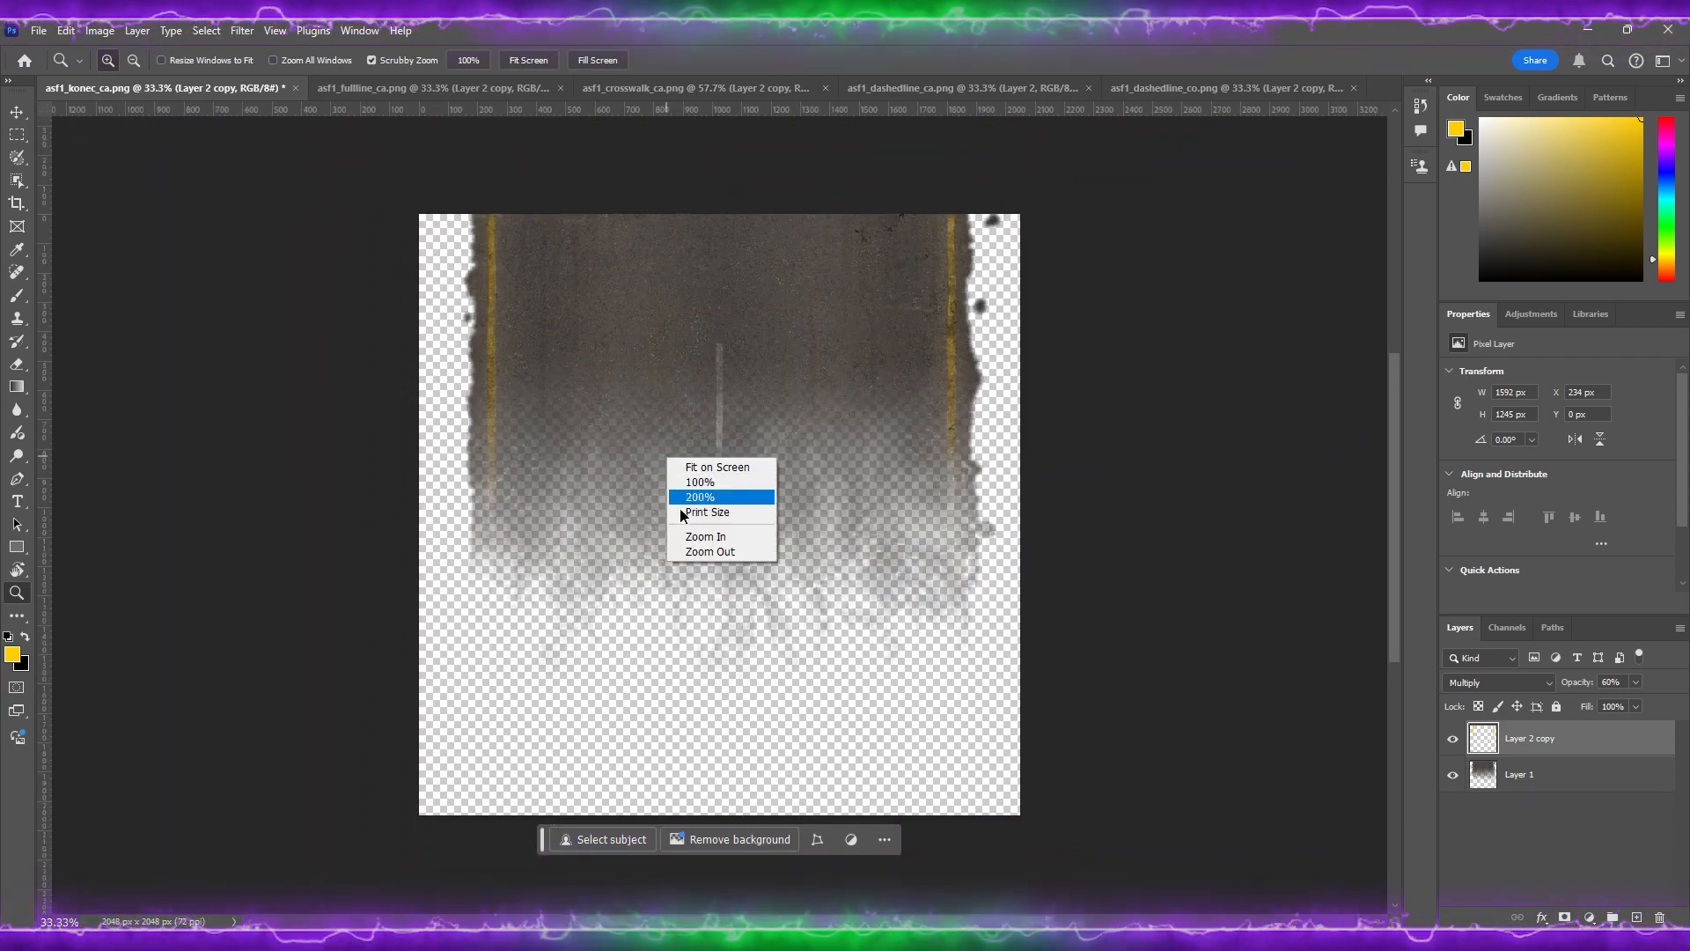
click(693, 551)
Step: Export asf1_konec_ca.png as a 2048 x 2048 PNG, choosing the middleshire\models\roads\kf_asf1middleshire\data folder as destination
click(39, 32)
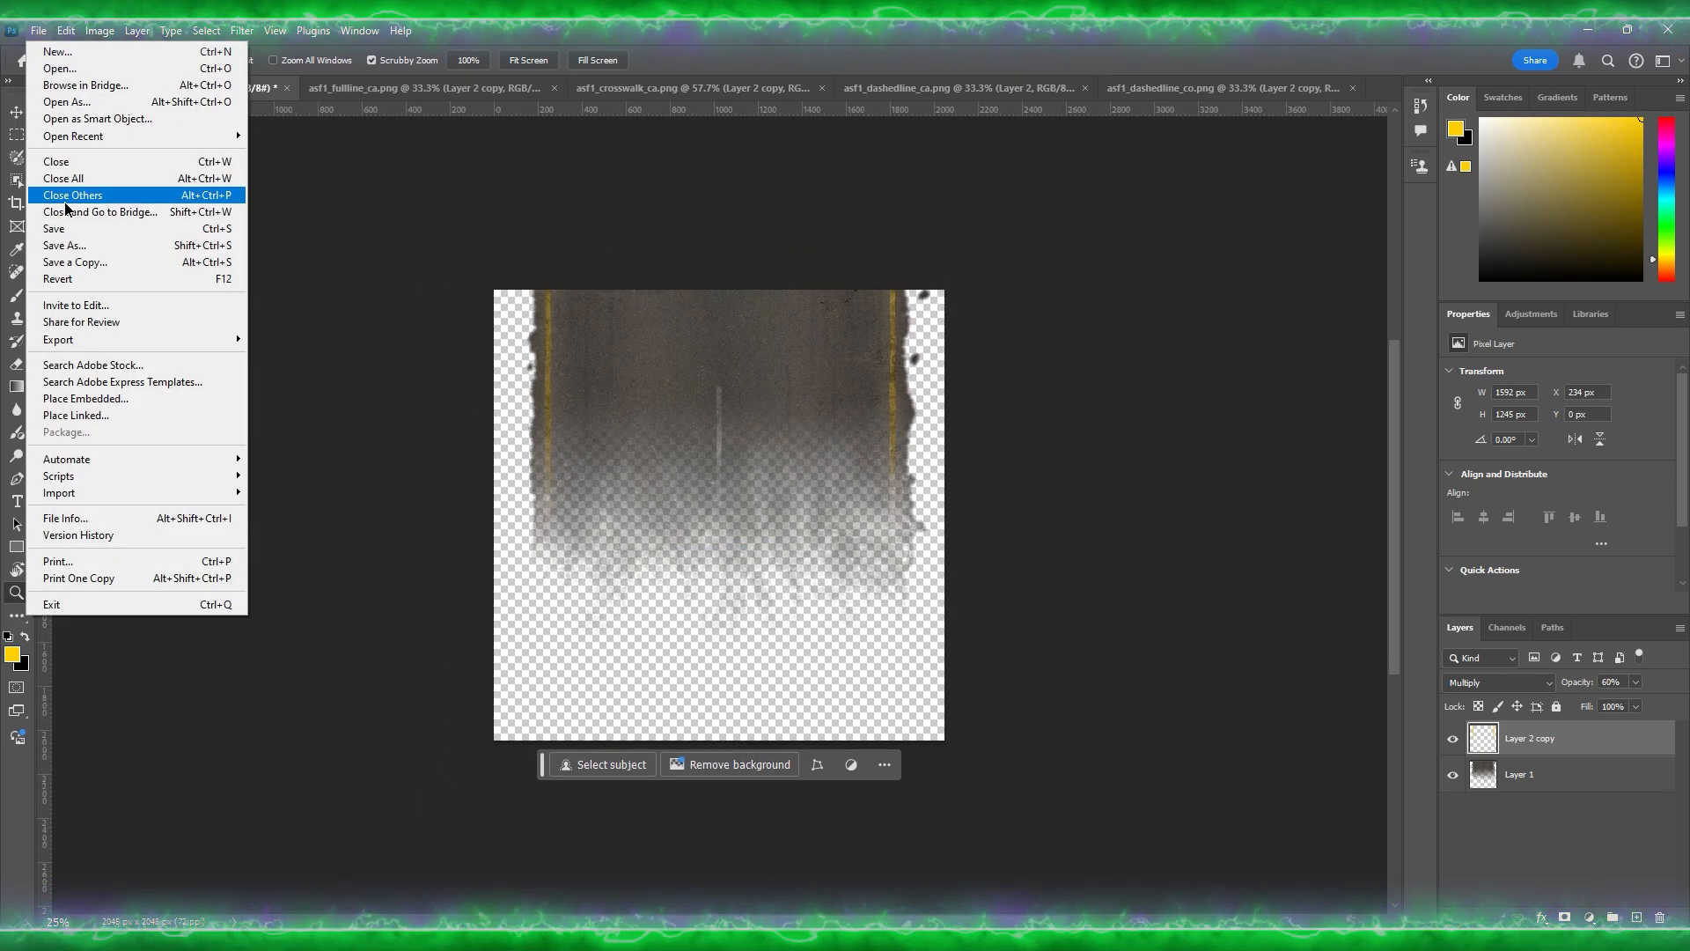
mouse_move(81, 340)
click(286, 356)
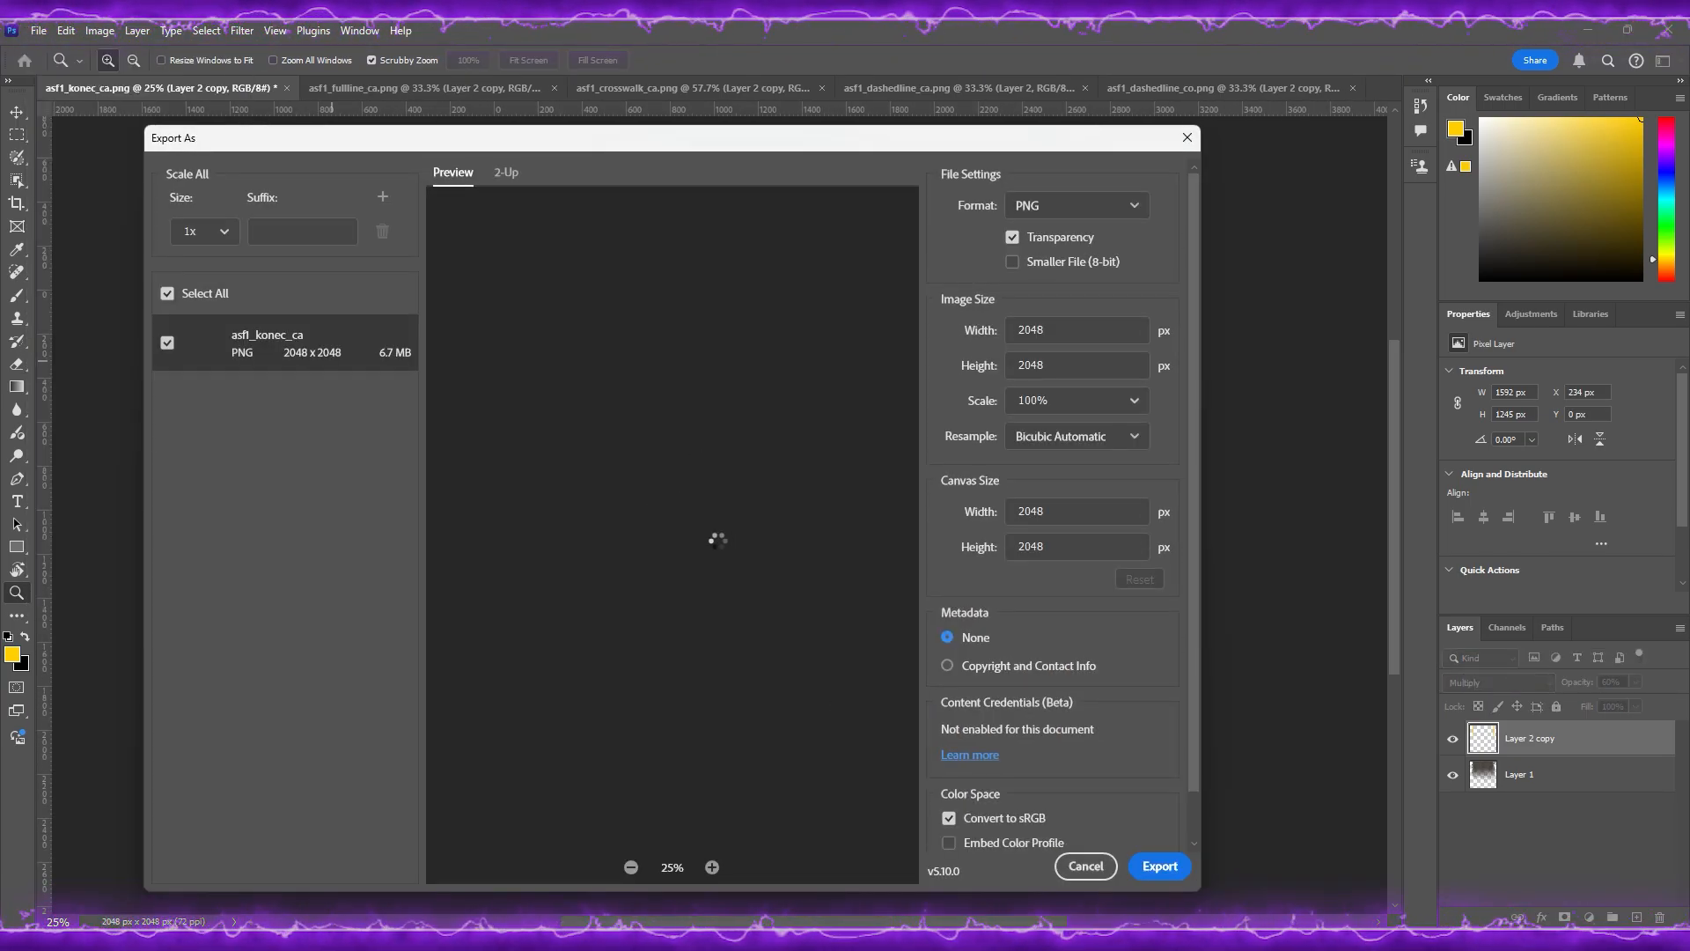
click(1160, 867)
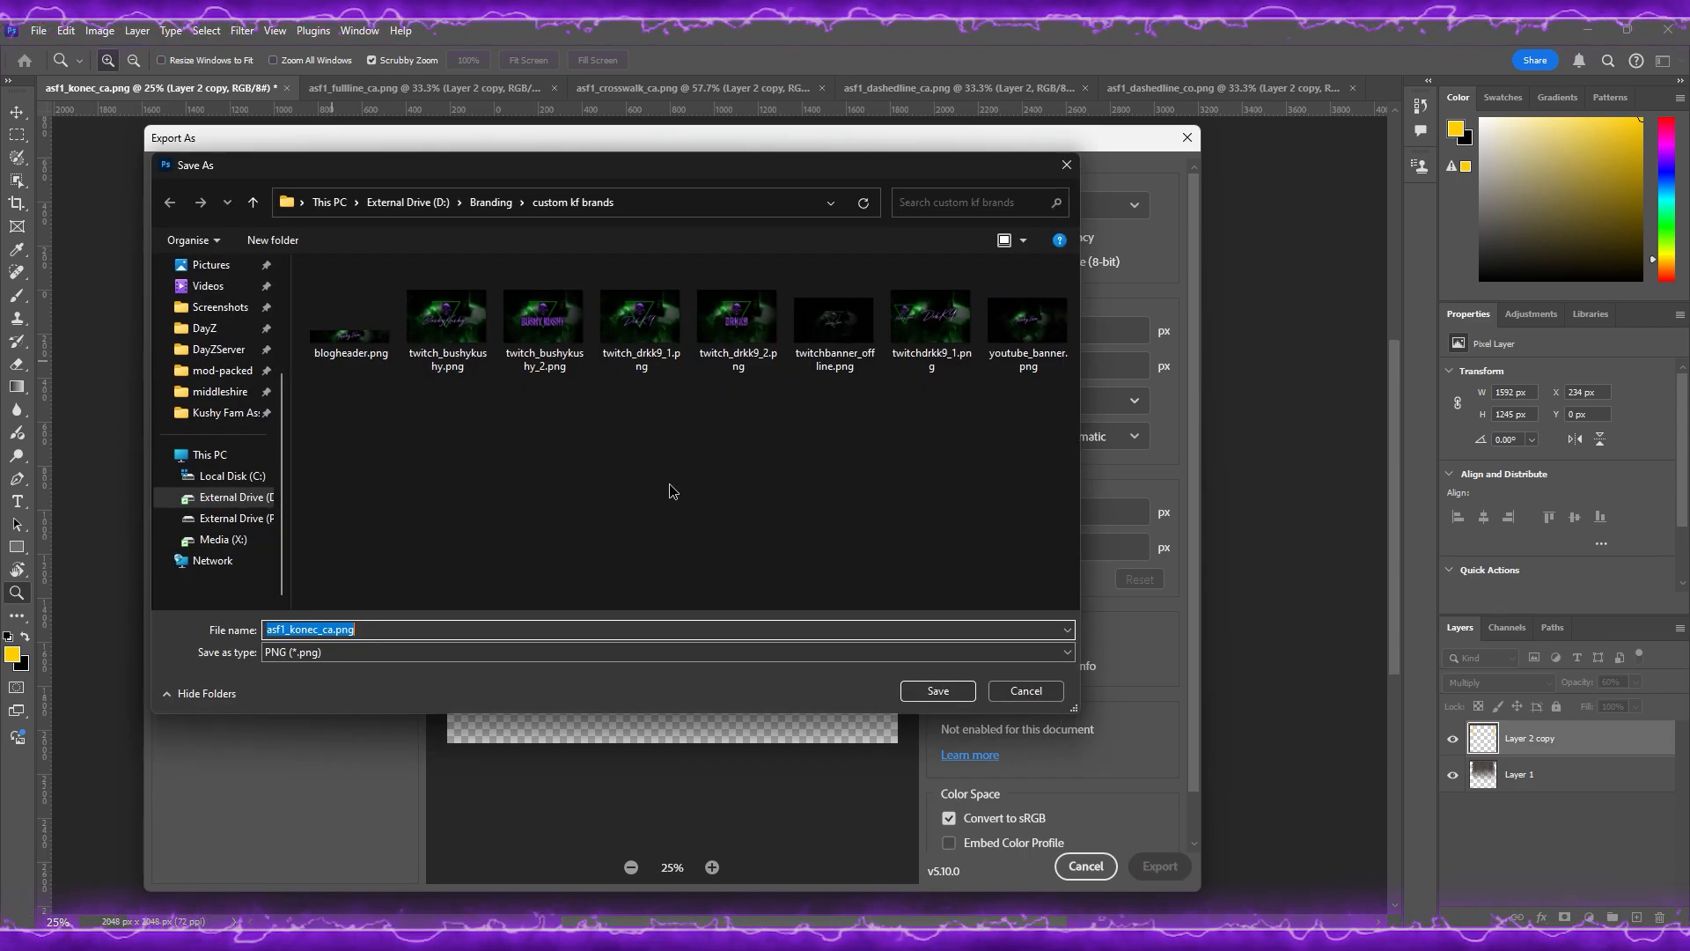
click(232, 400)
double_click(352, 327)
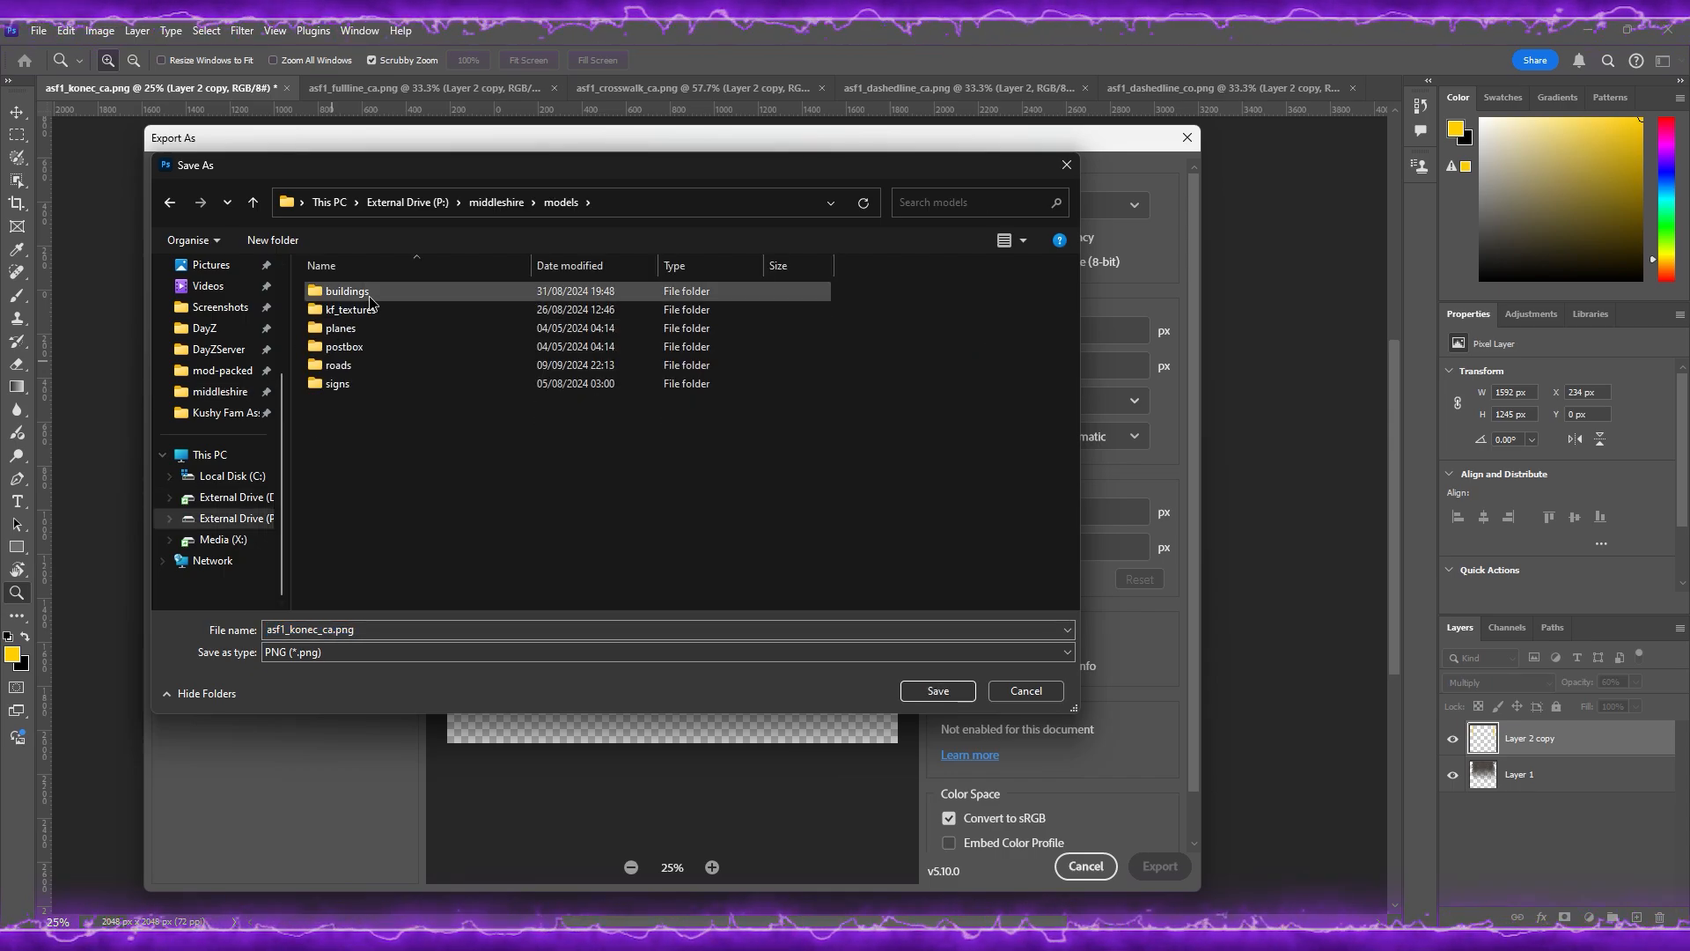
double_click(382, 365)
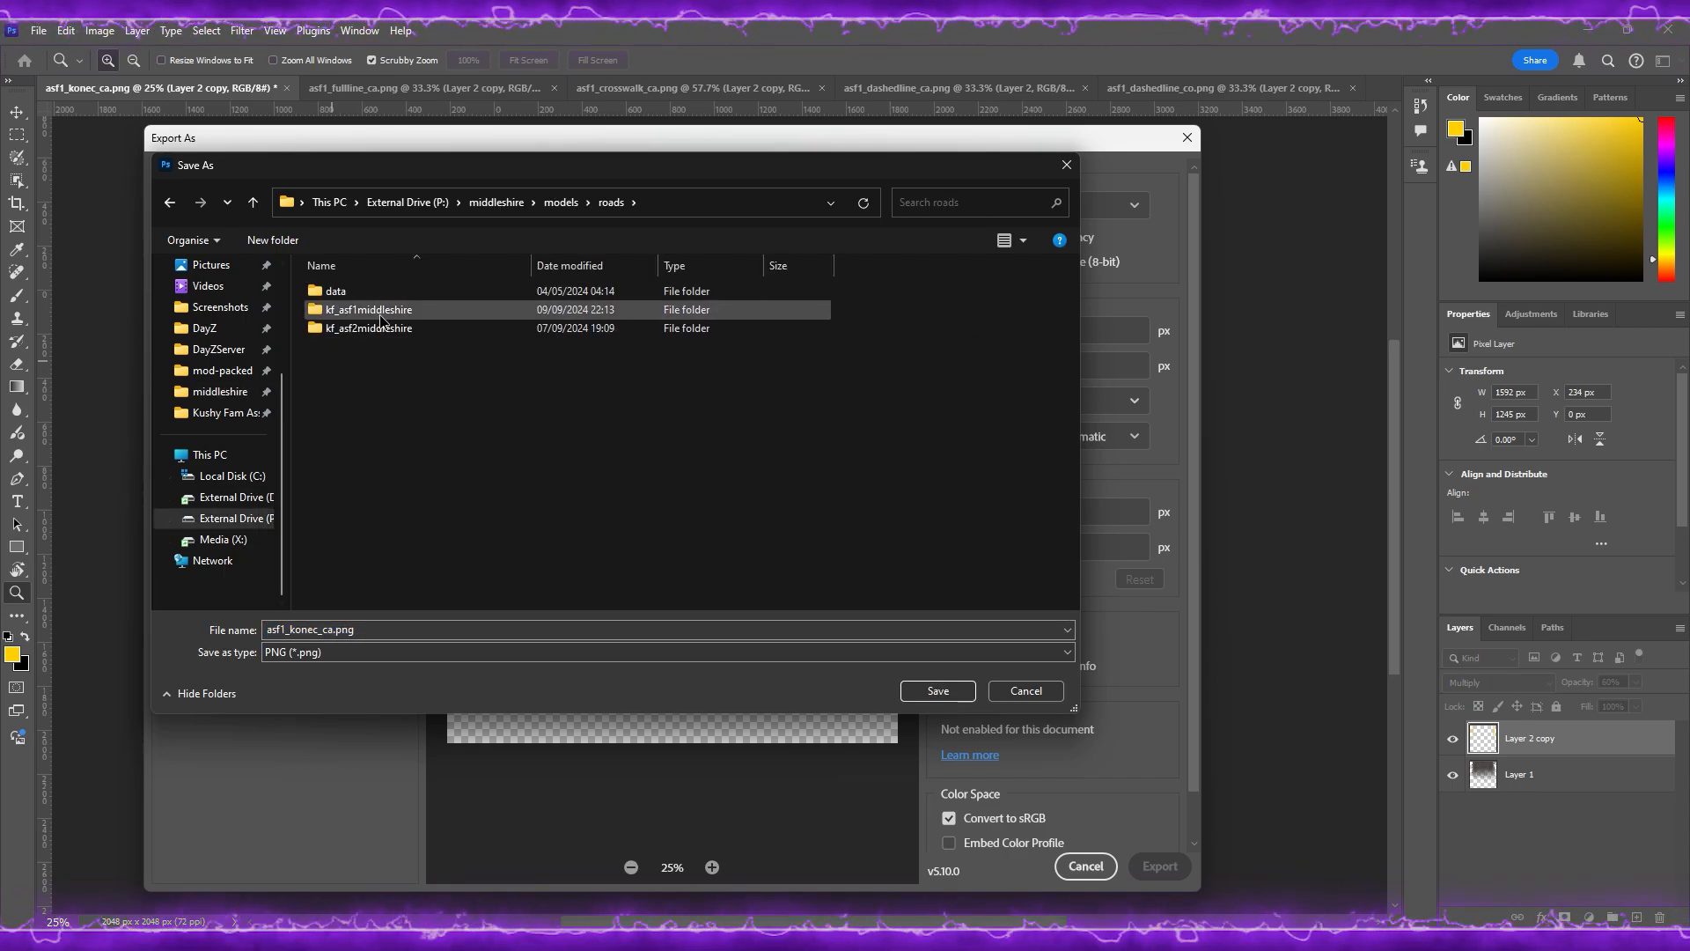
double_click(392, 310)
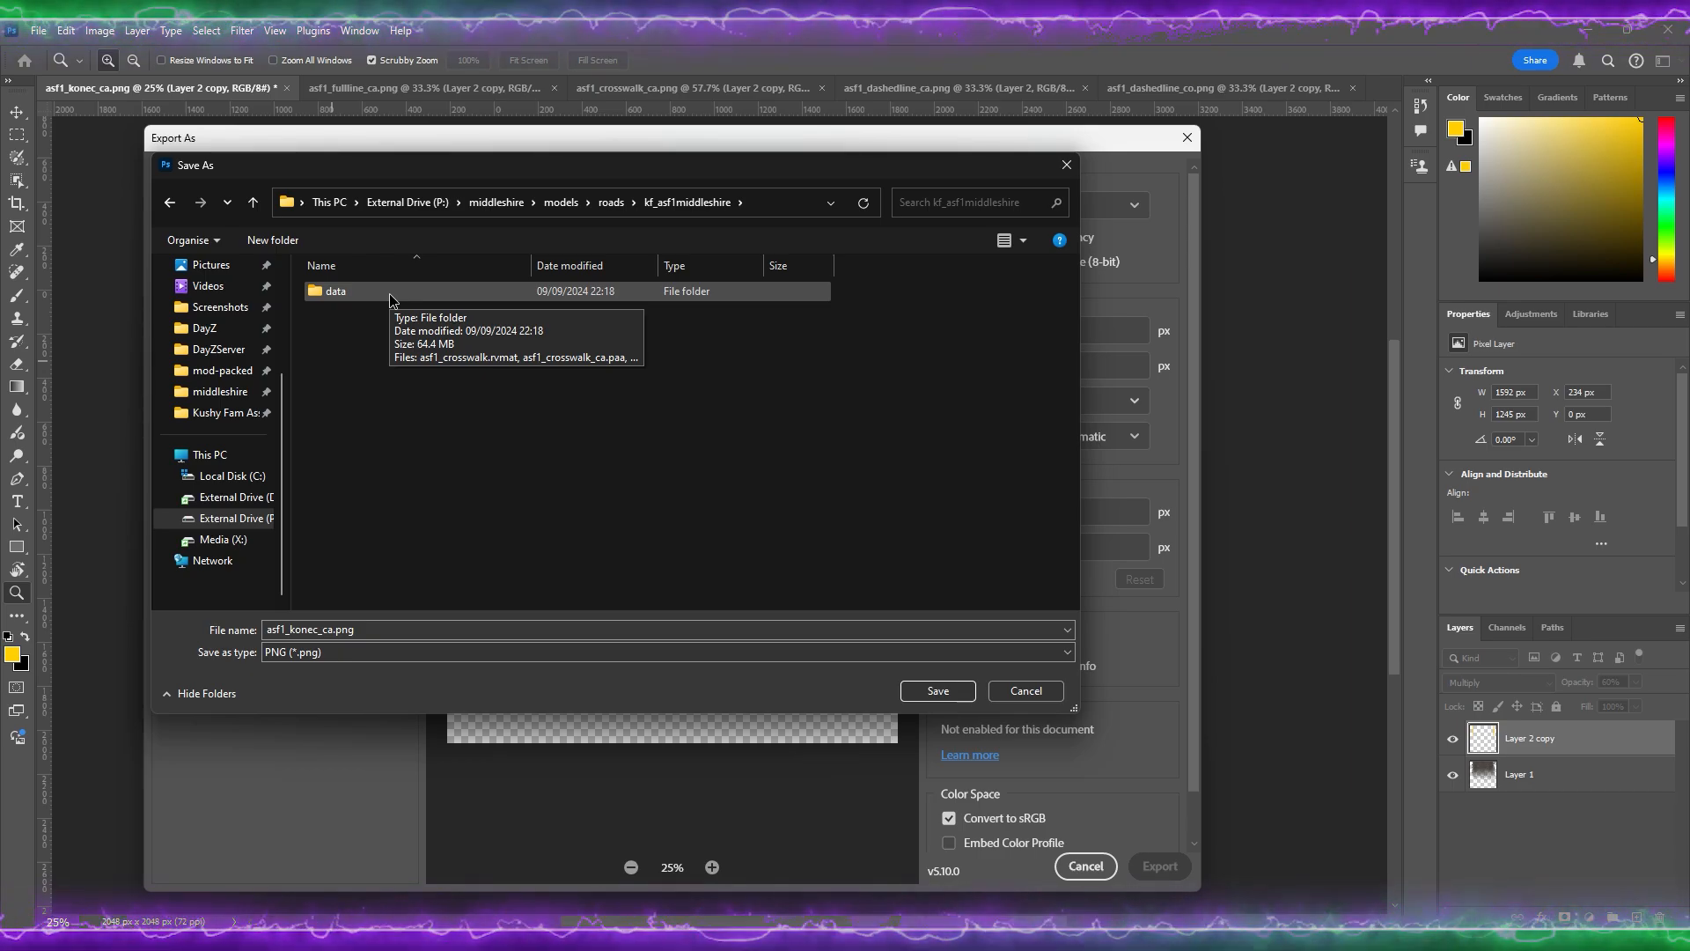
double_click(389, 293)
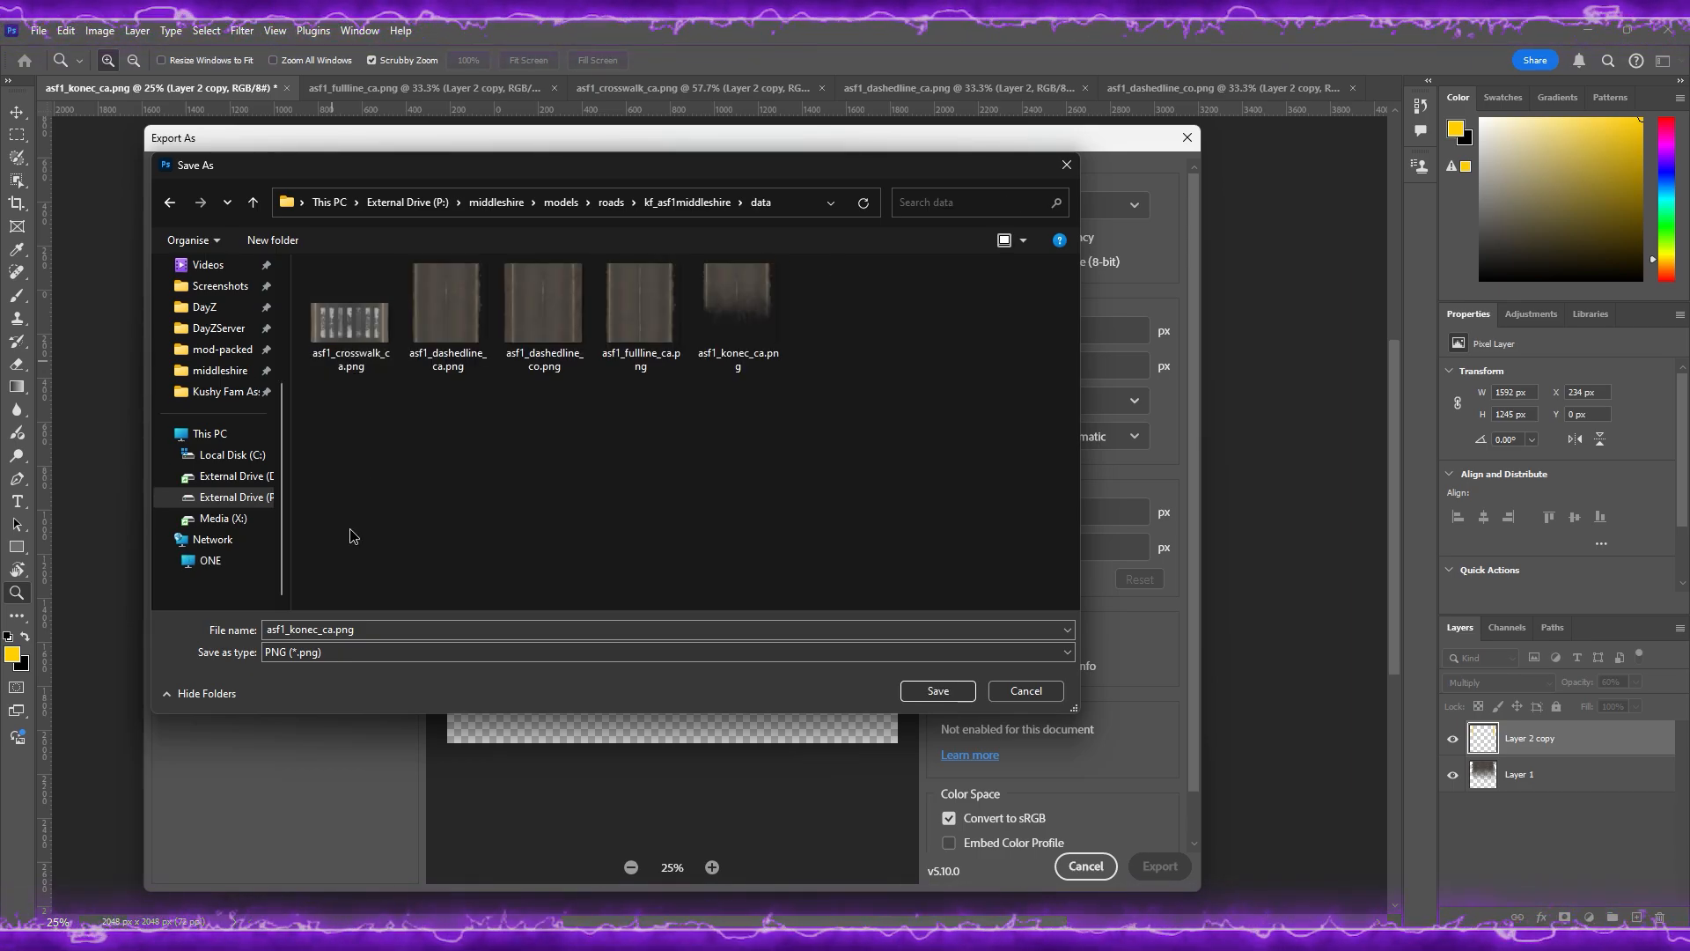
Step: Save the export as asf1middleshire_konec_ca.png and close the original asf1_konec_ca.png without saving changes
double_click(283, 630)
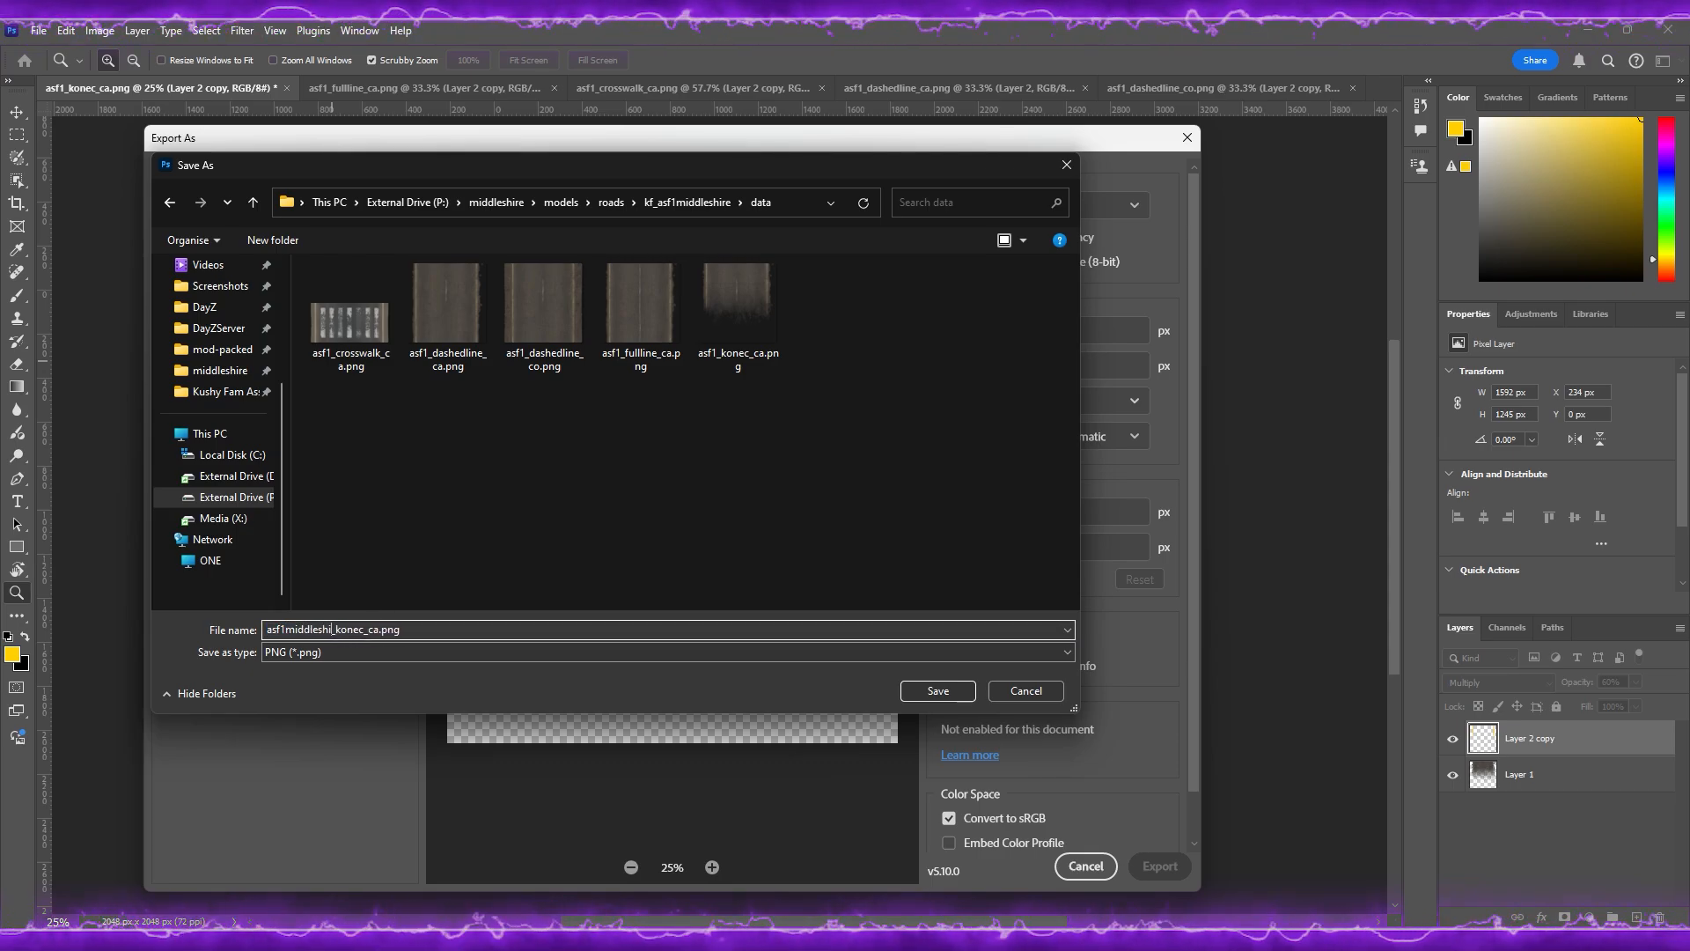
key(Return)
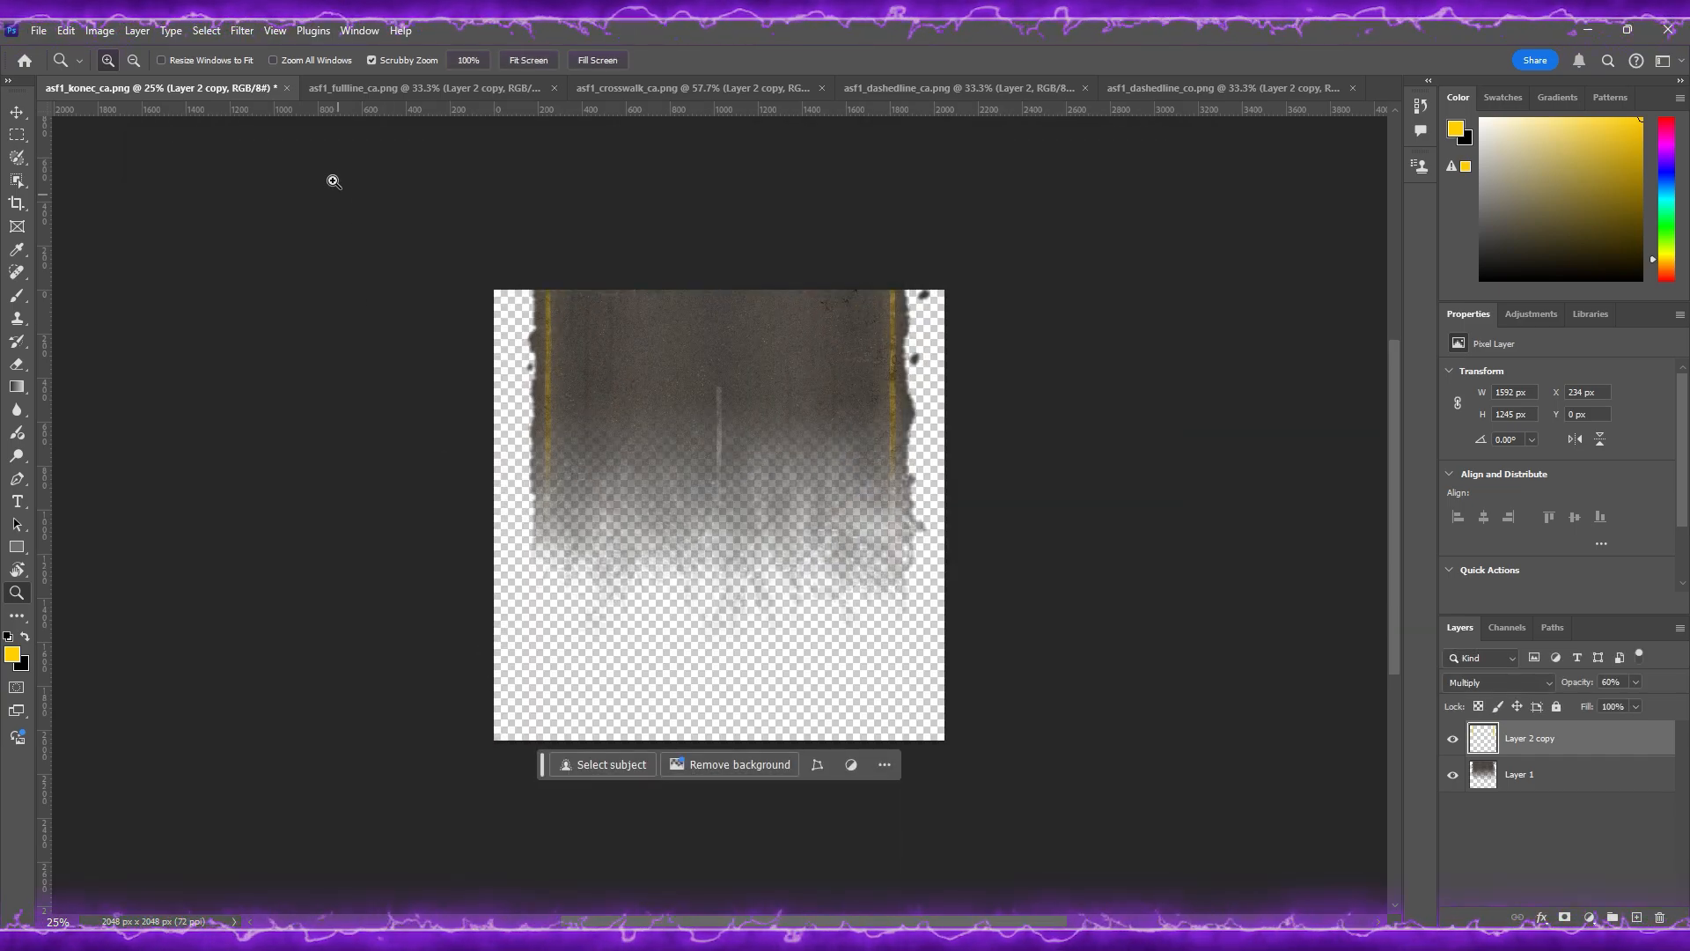
click(288, 88)
click(827, 355)
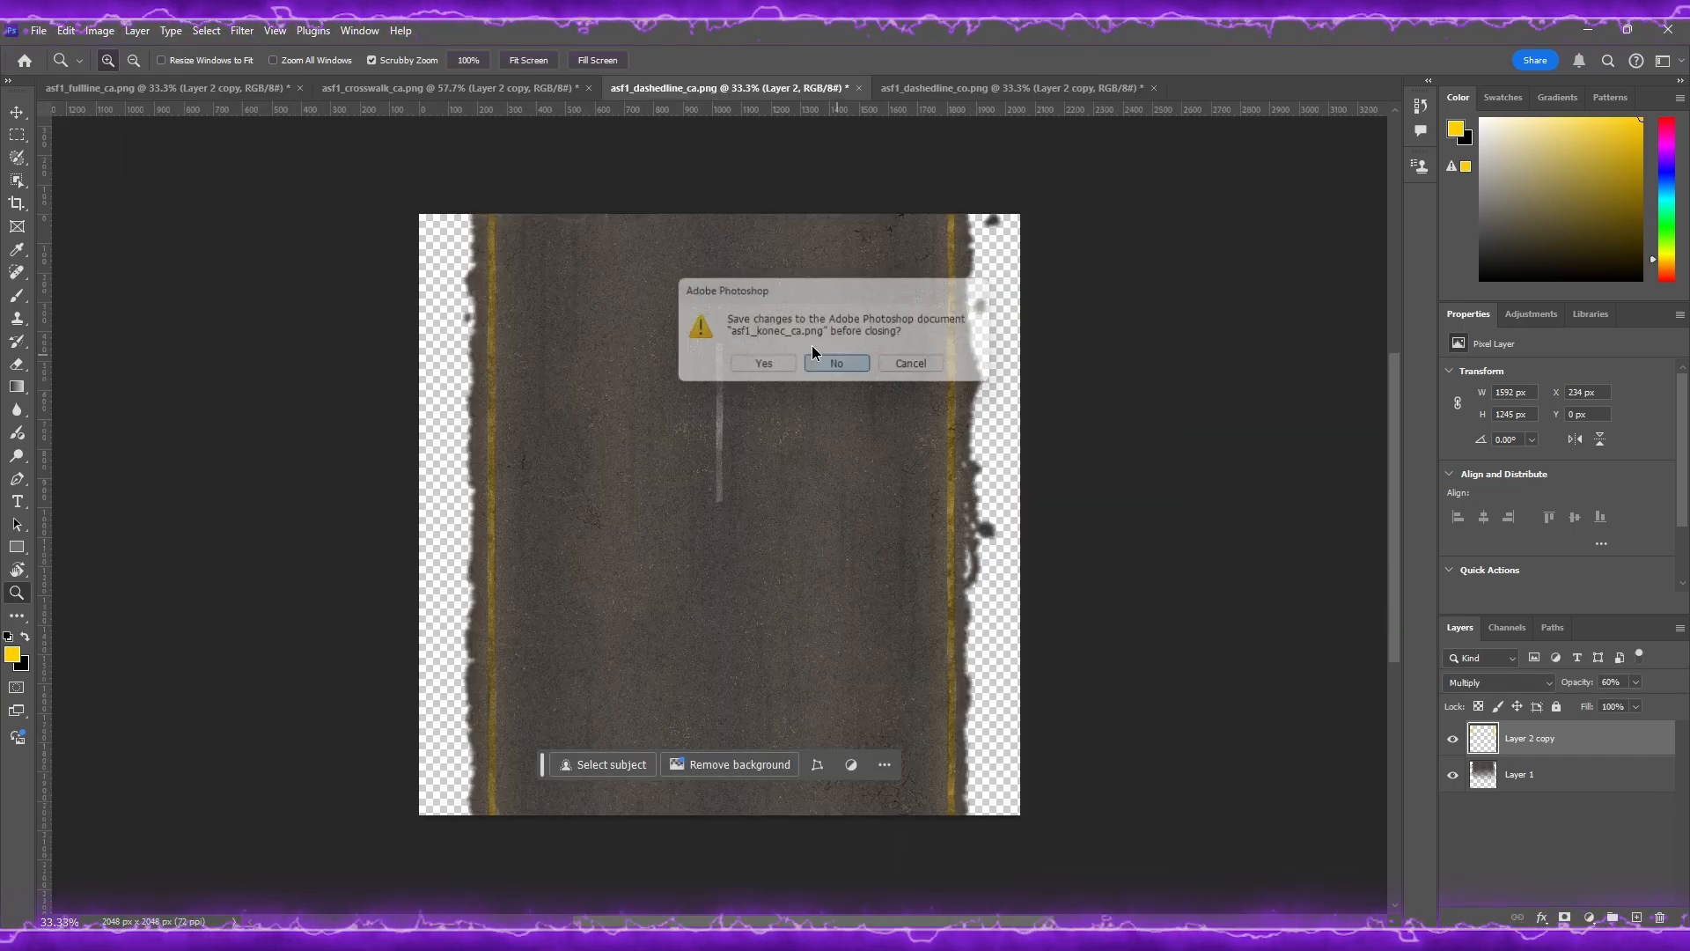
Step: Export the crosswalk, full-line and both dashed-line textures to the same folder with the asf1middleshire prefix, and close Photoshop without saving the originals
click(39, 31)
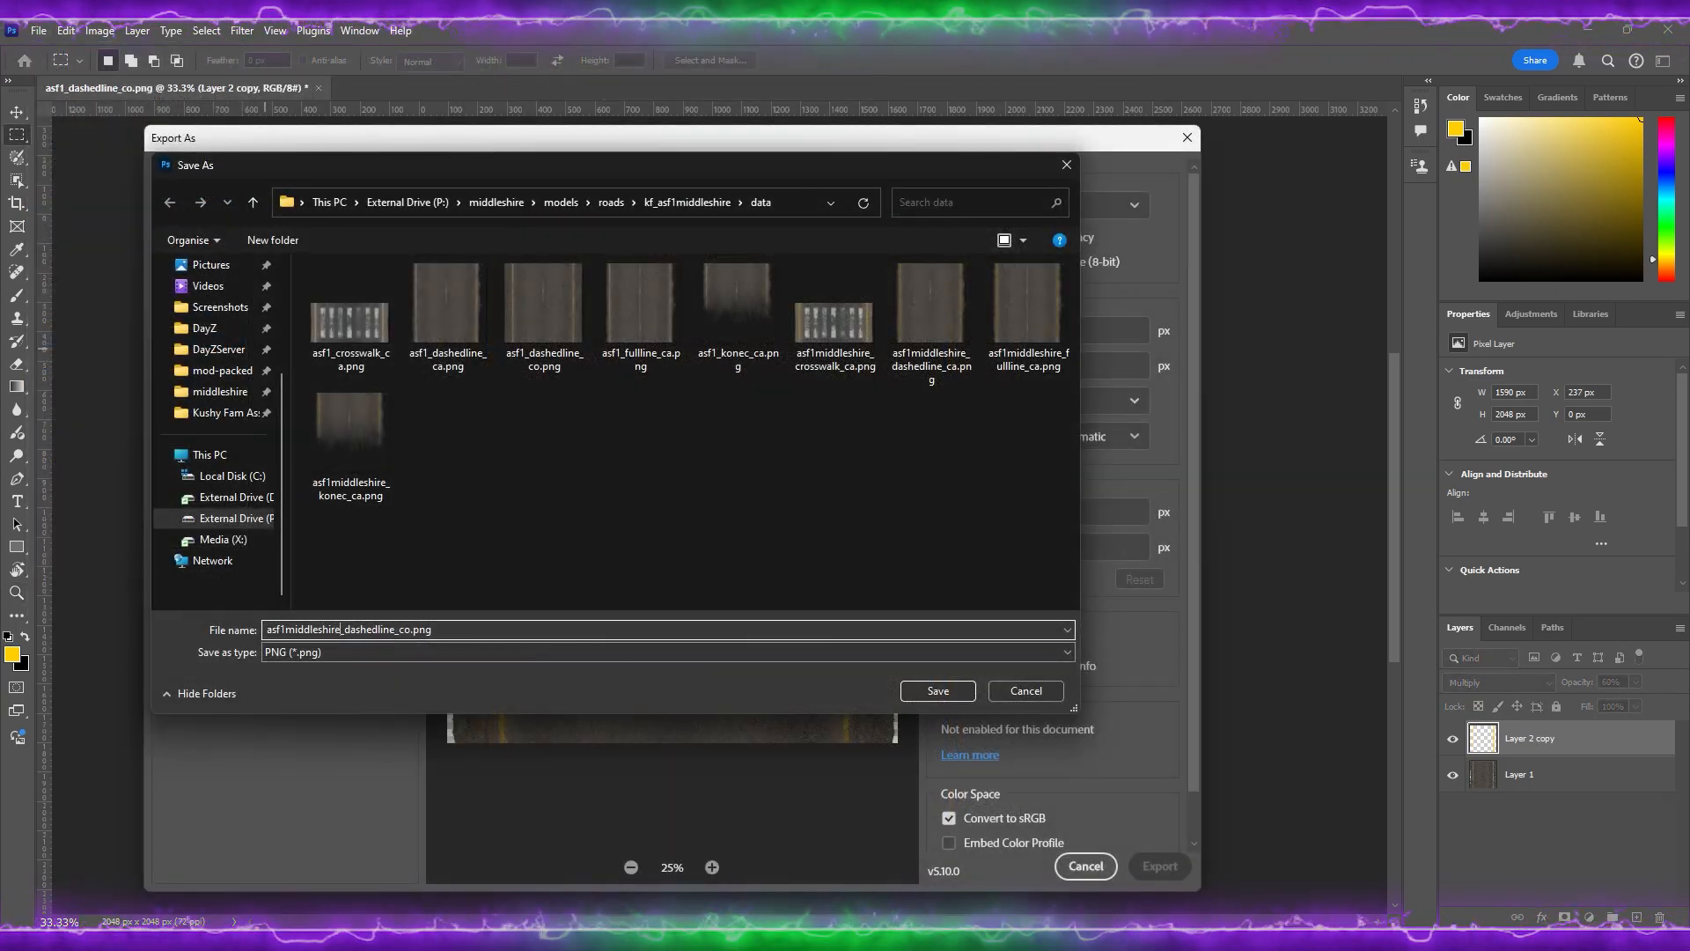
key(Return)
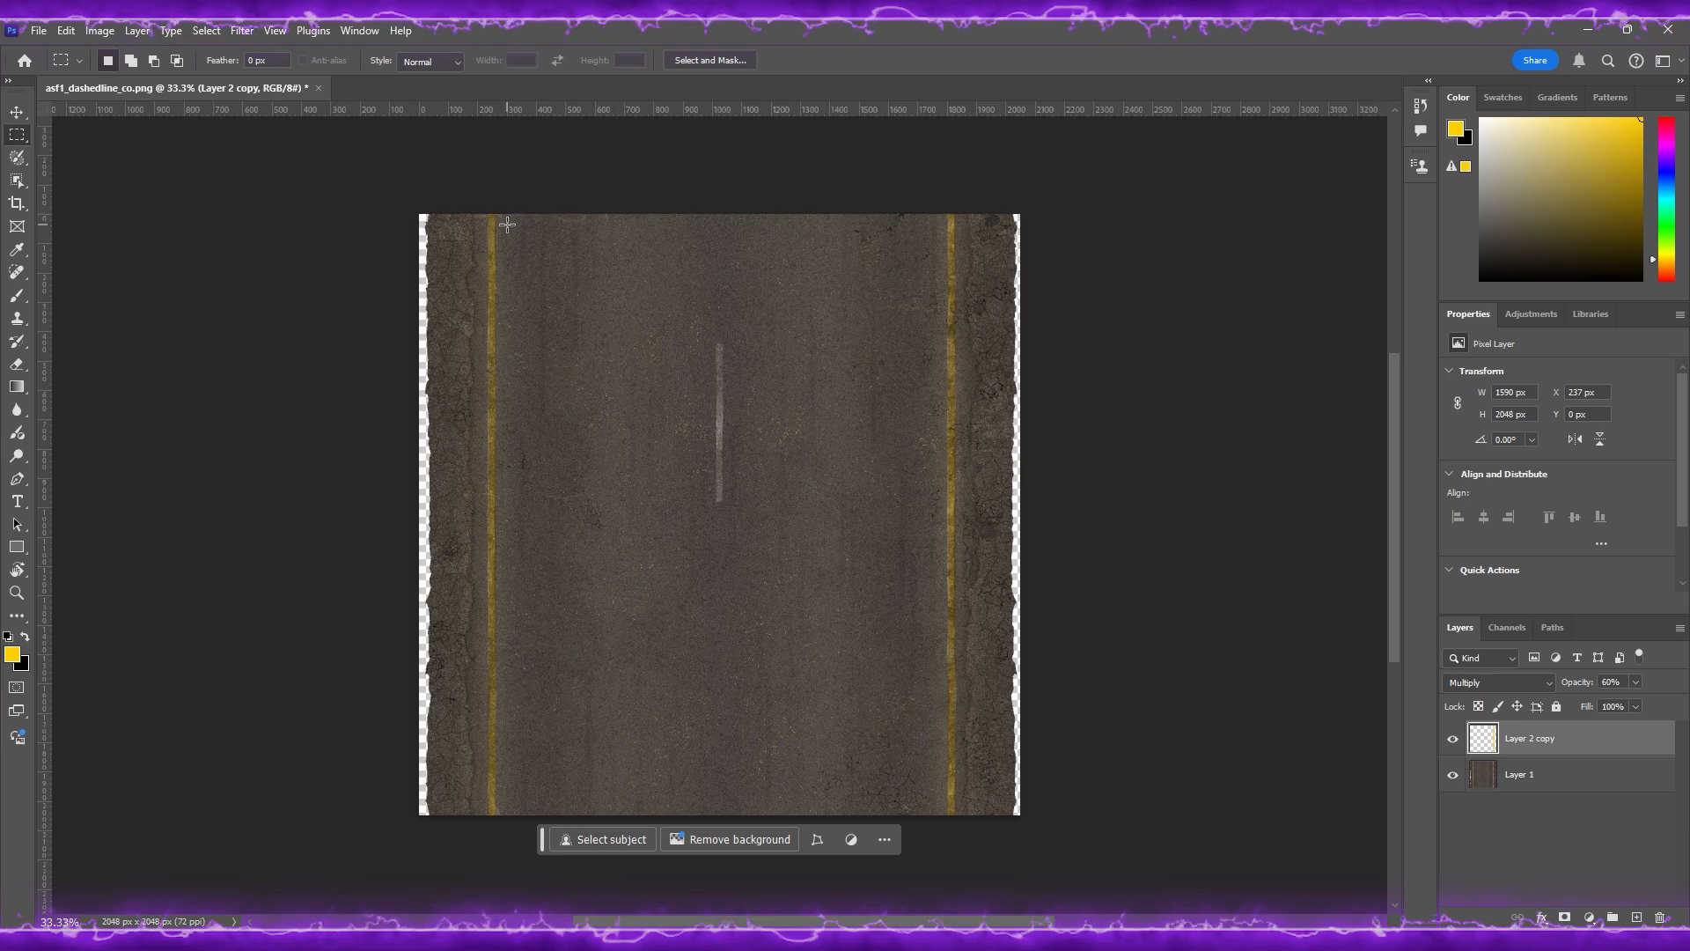
click(1652, 31)
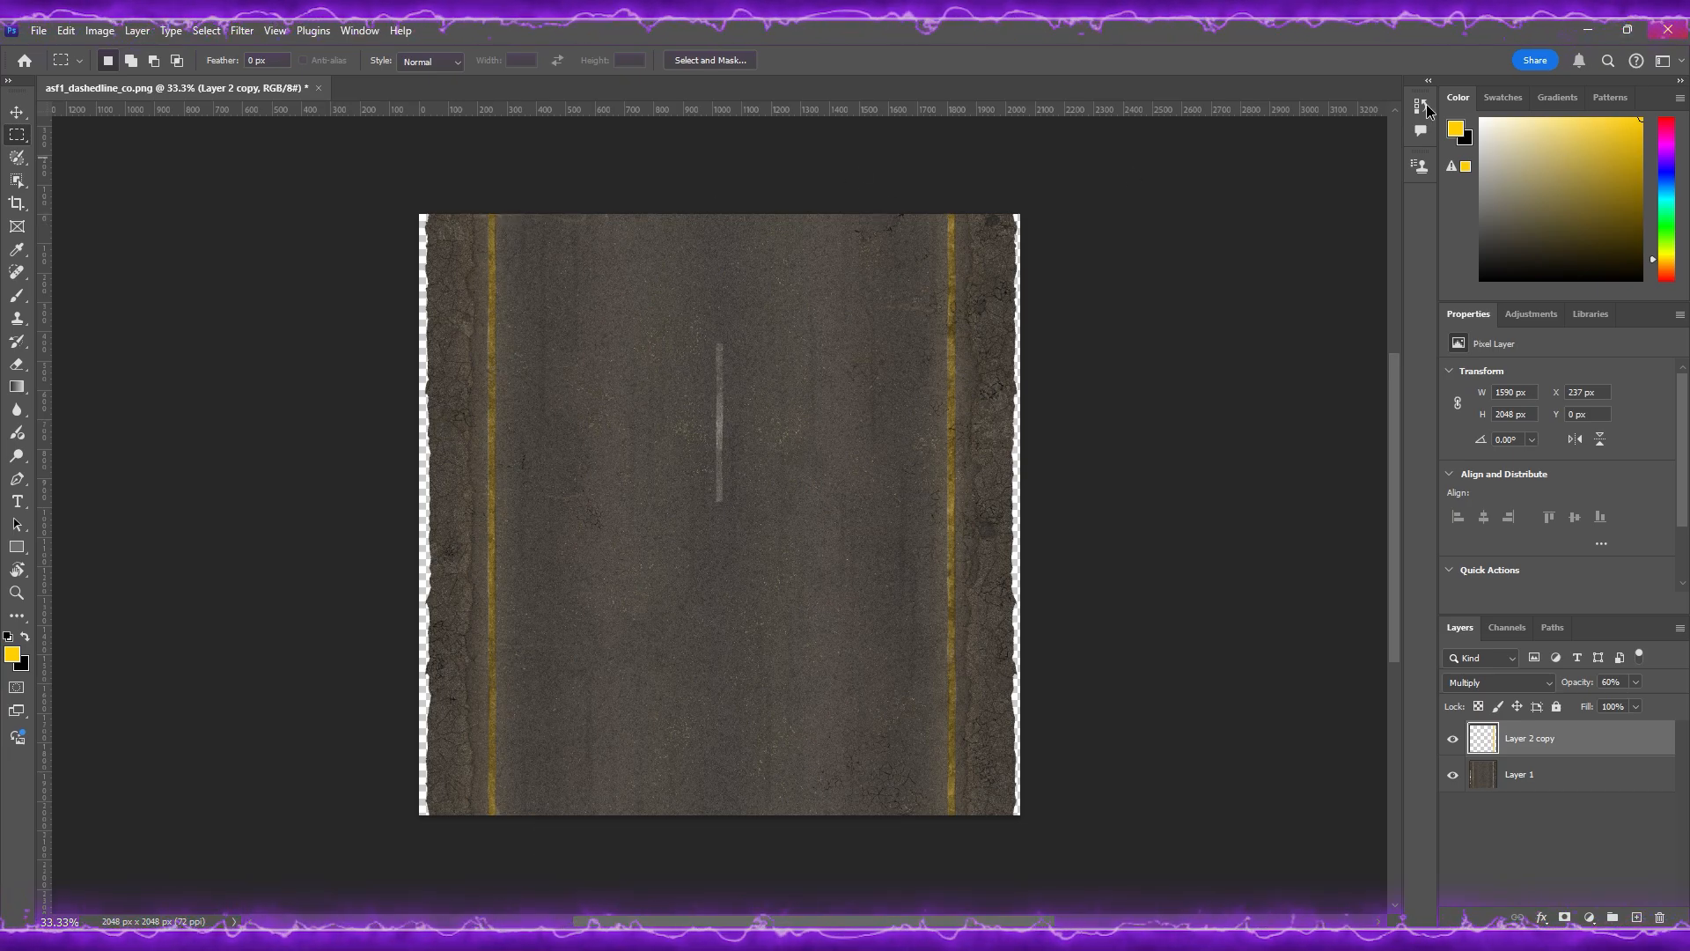
click(852, 359)
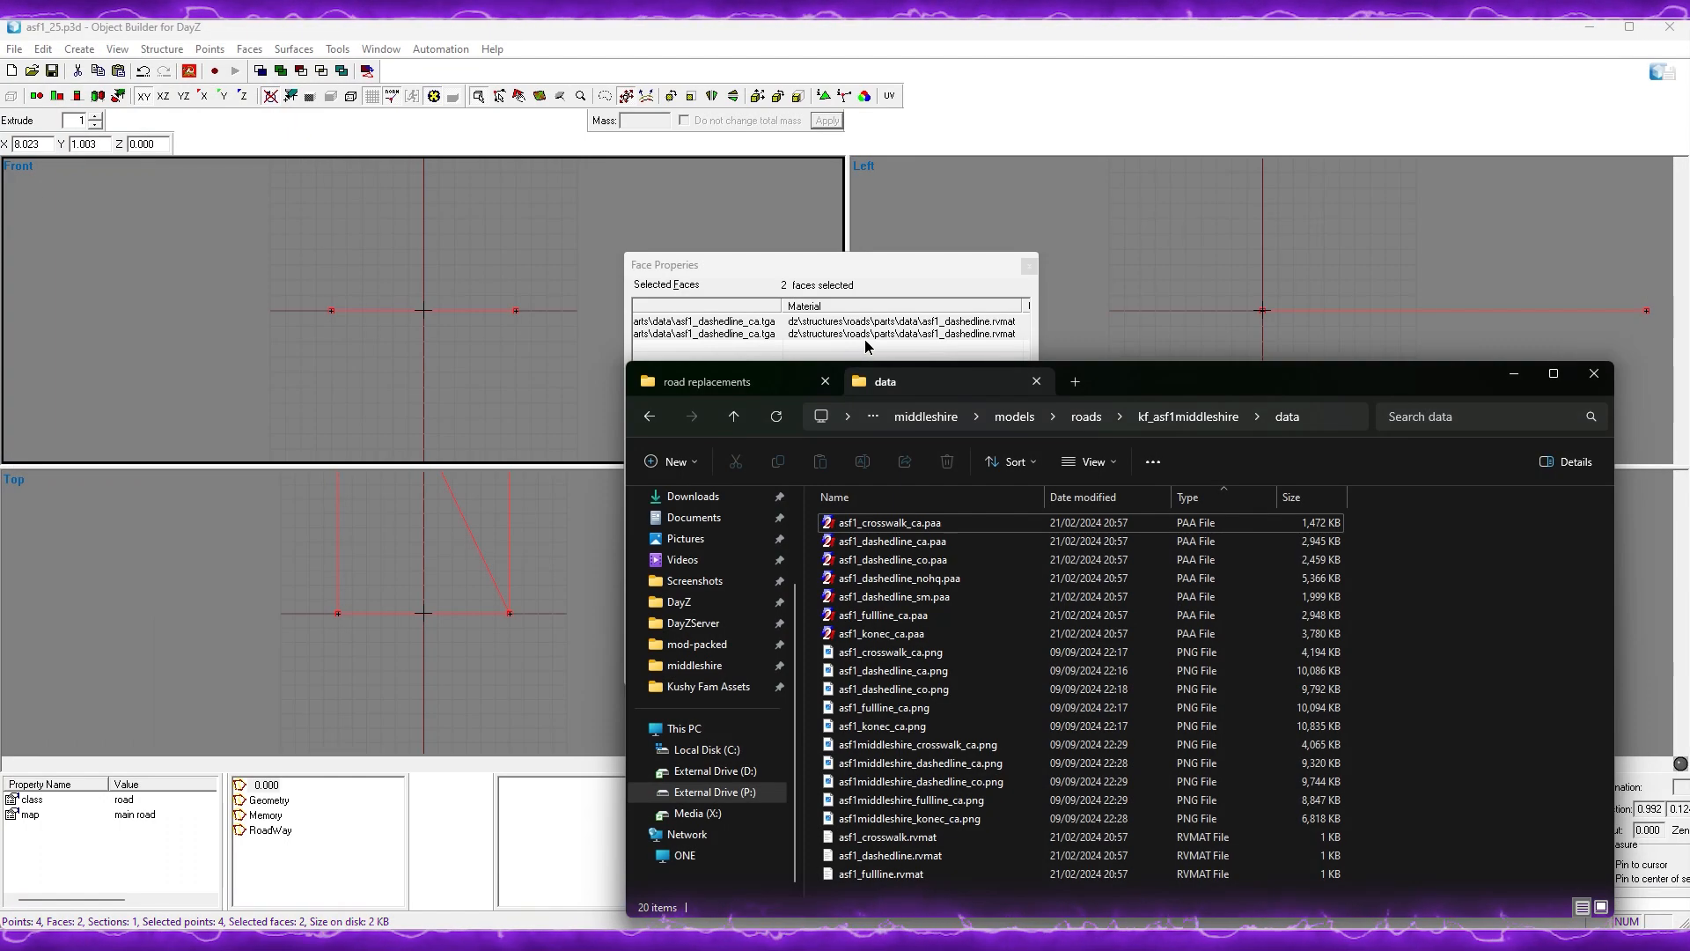
Step: Sort the kf_asf1middleshire data folder by date modified and select the five asf1middleshire PNG files
drag(1089, 376, 1082, 269)
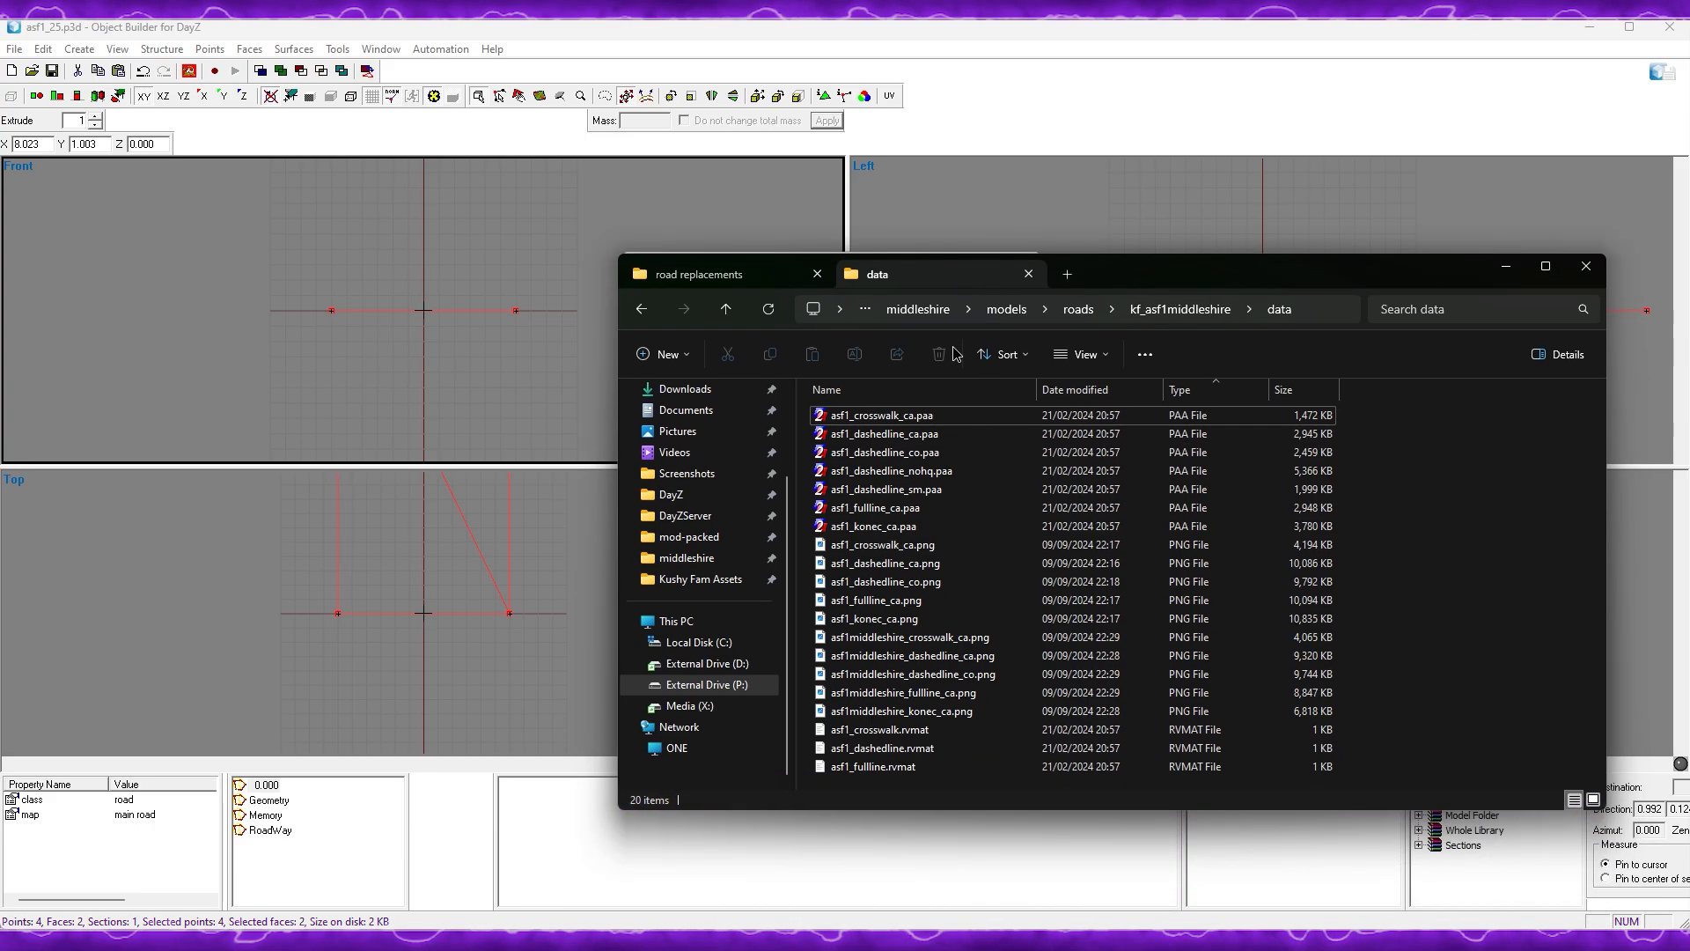
click(1091, 393)
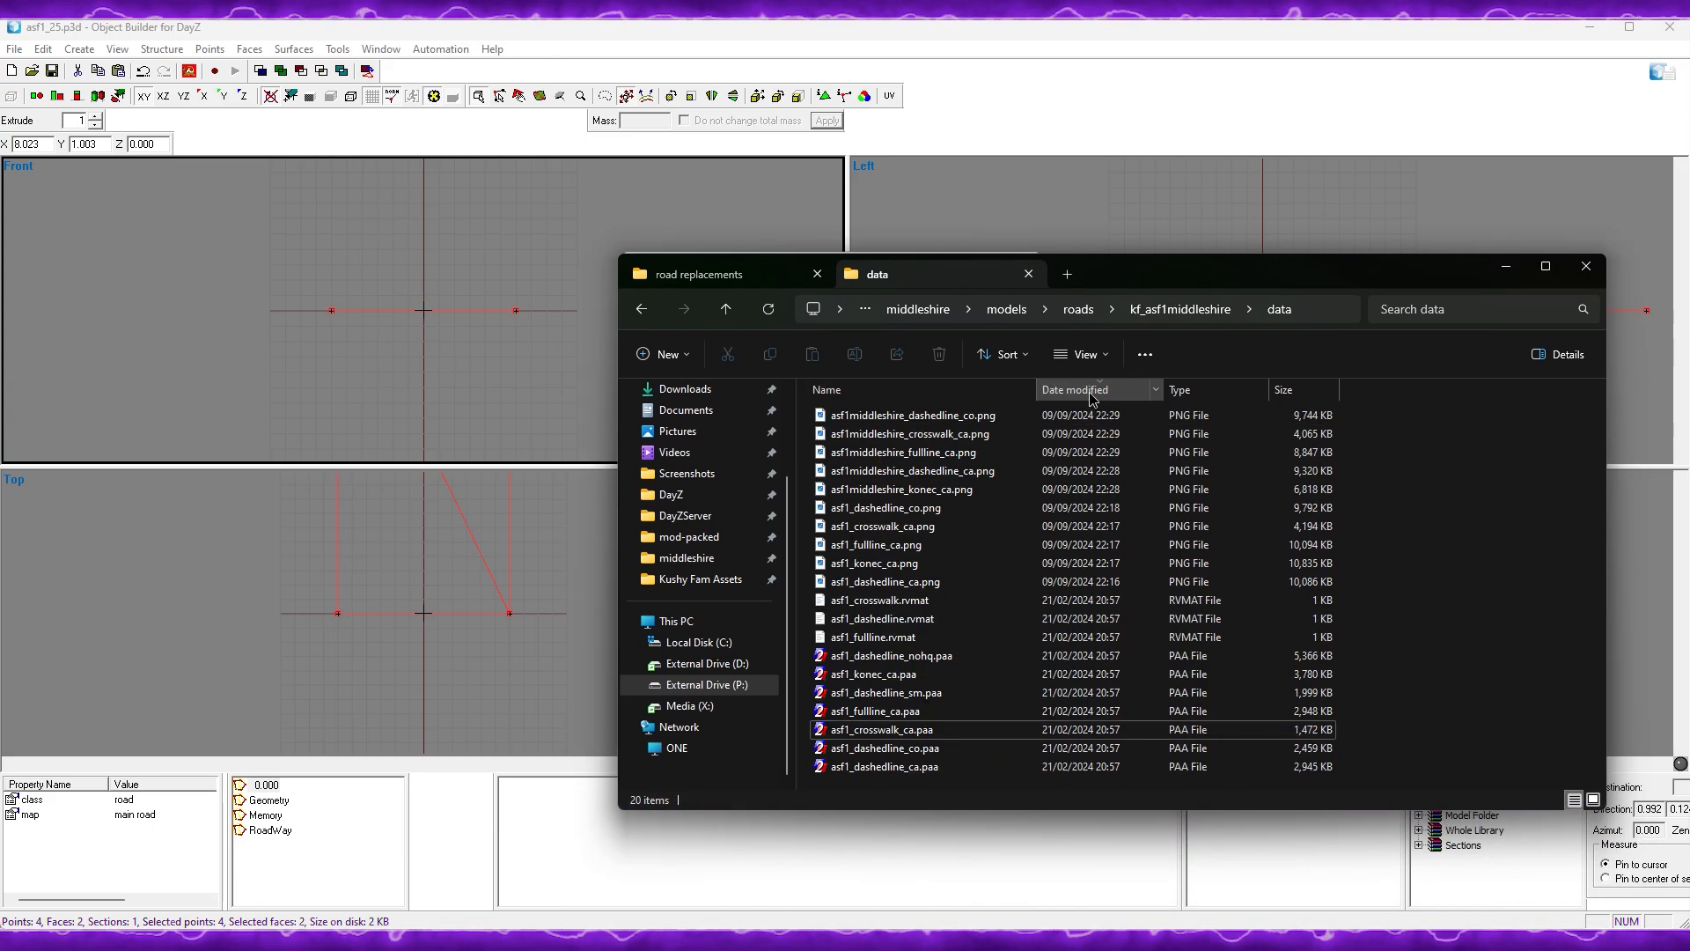
shift+click(948, 491)
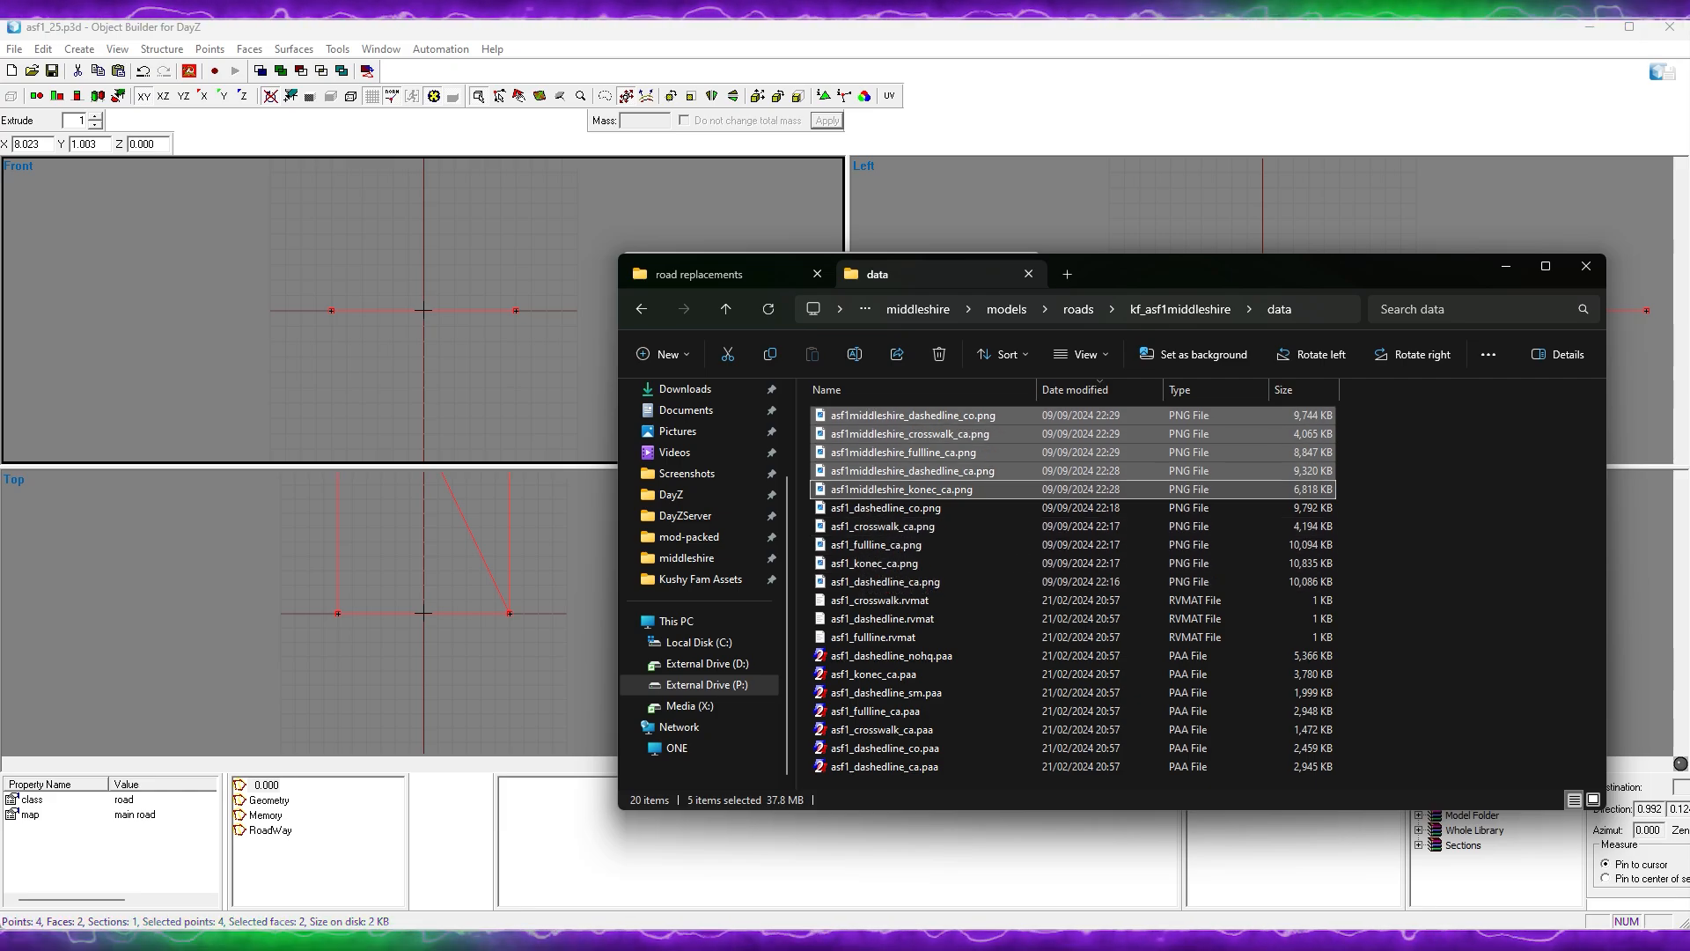
Step: Open the Bin\ImageToPAA folder of the DayZ Tools directory and arrange its window beside the data folder
click(271, 267)
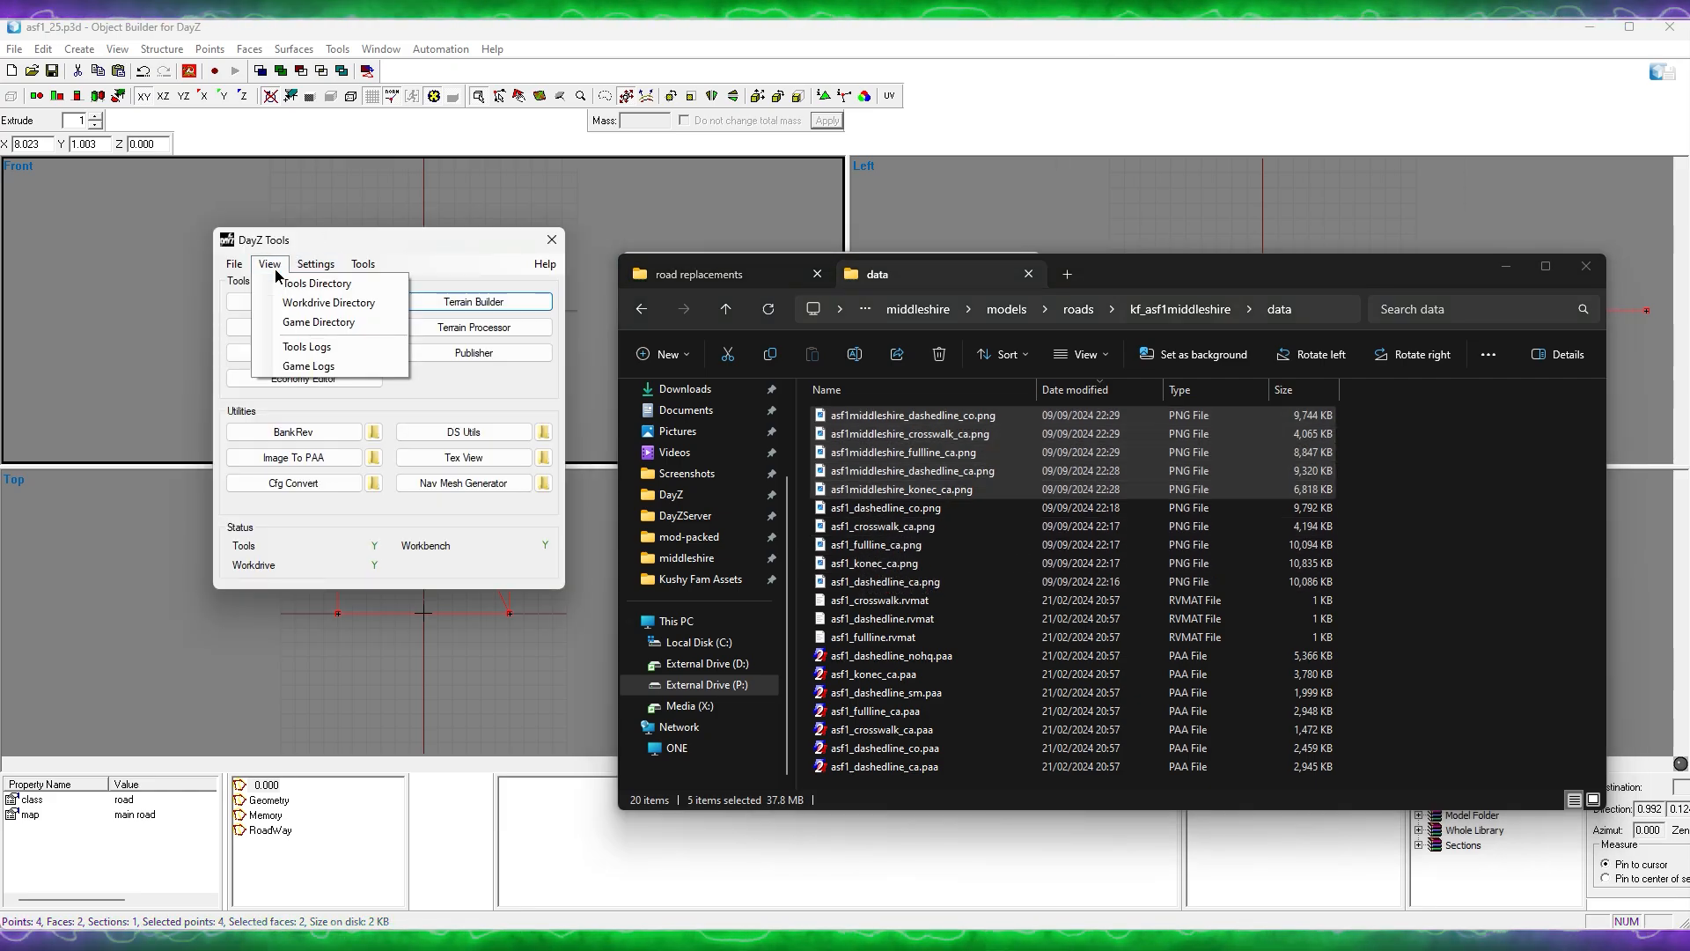
click(289, 279)
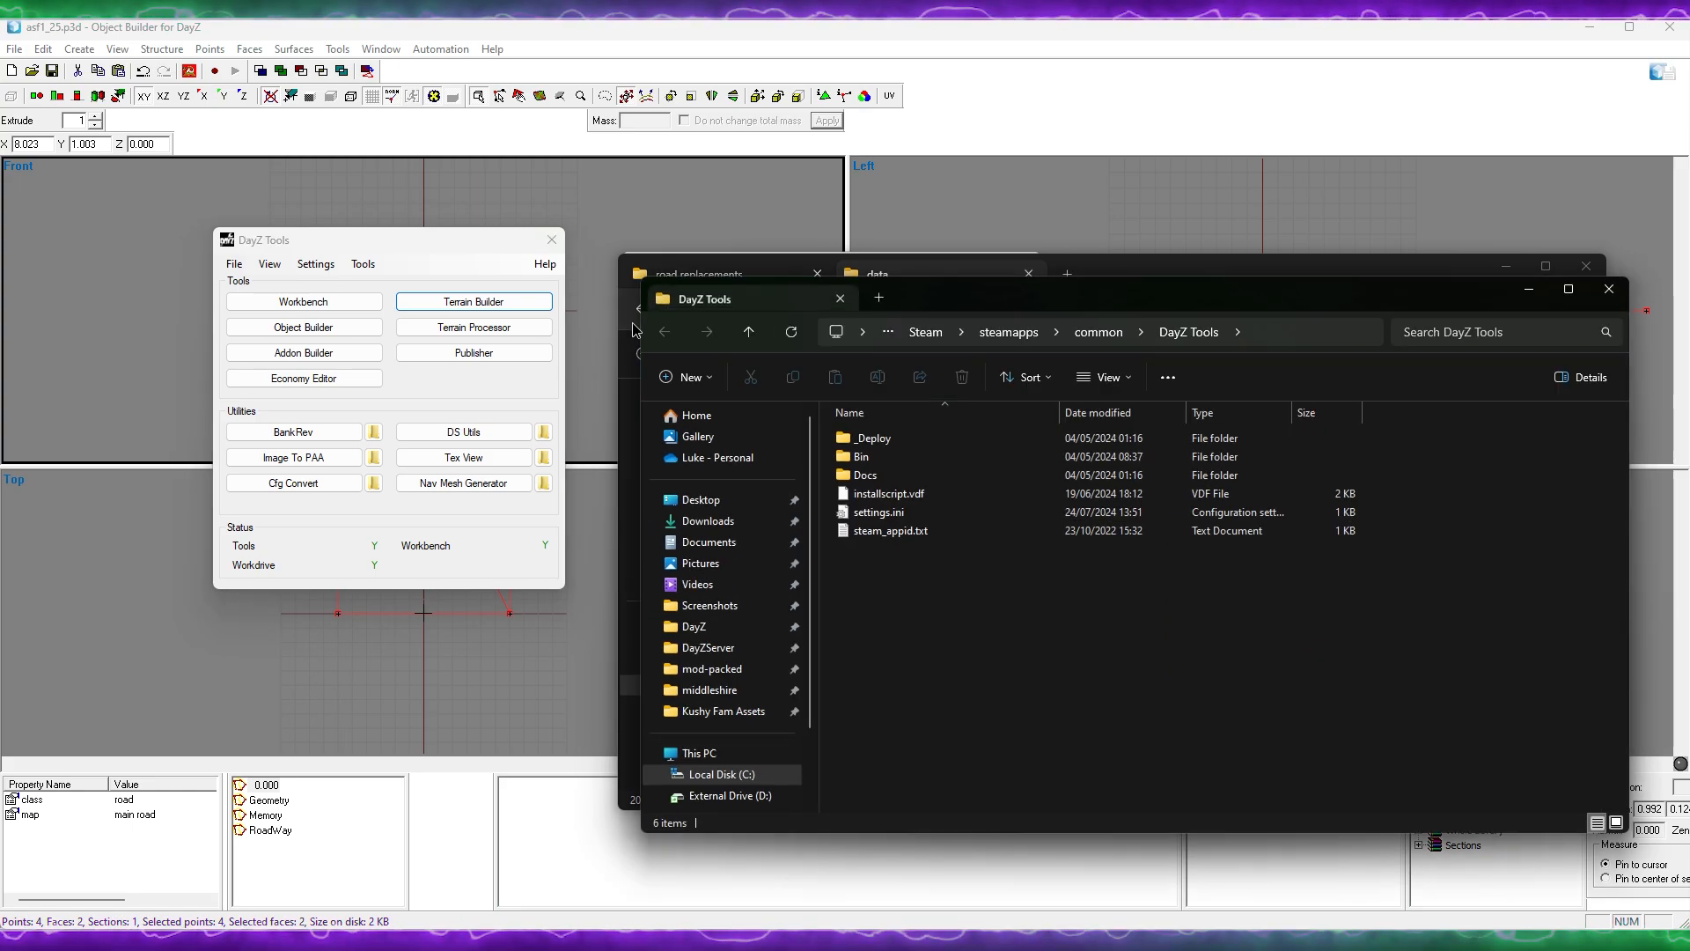
double_click(912, 464)
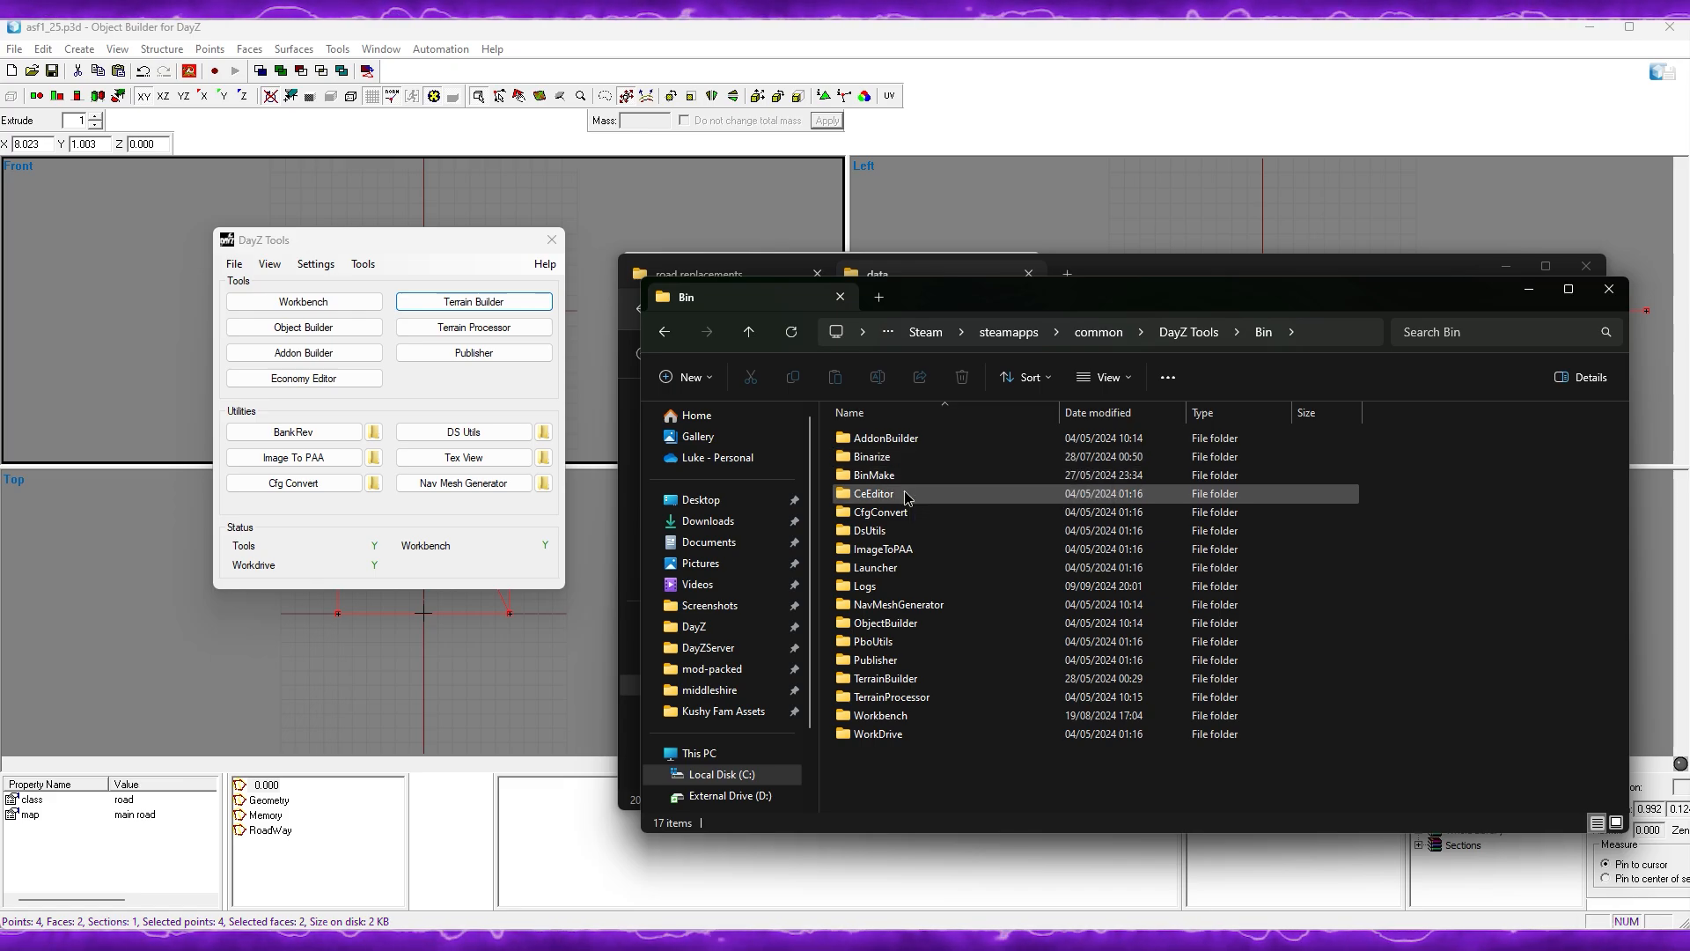
double_click(882, 550)
click(1111, 273)
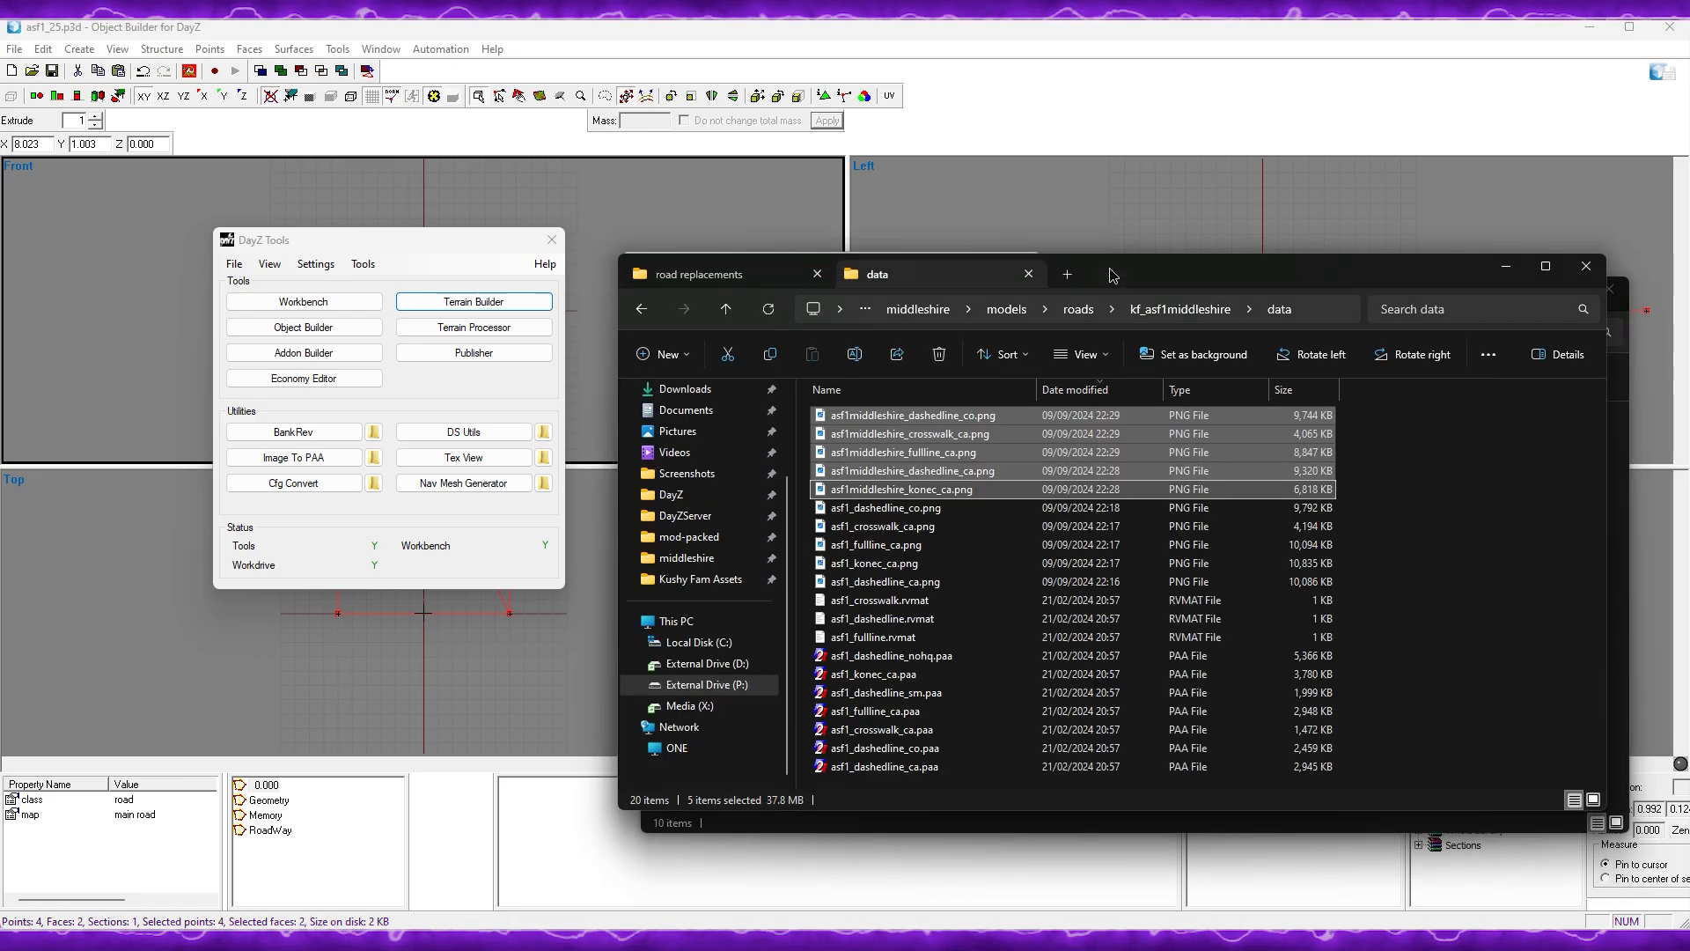
drag(1088, 283, 658, 260)
drag(1277, 355, 1252, 324)
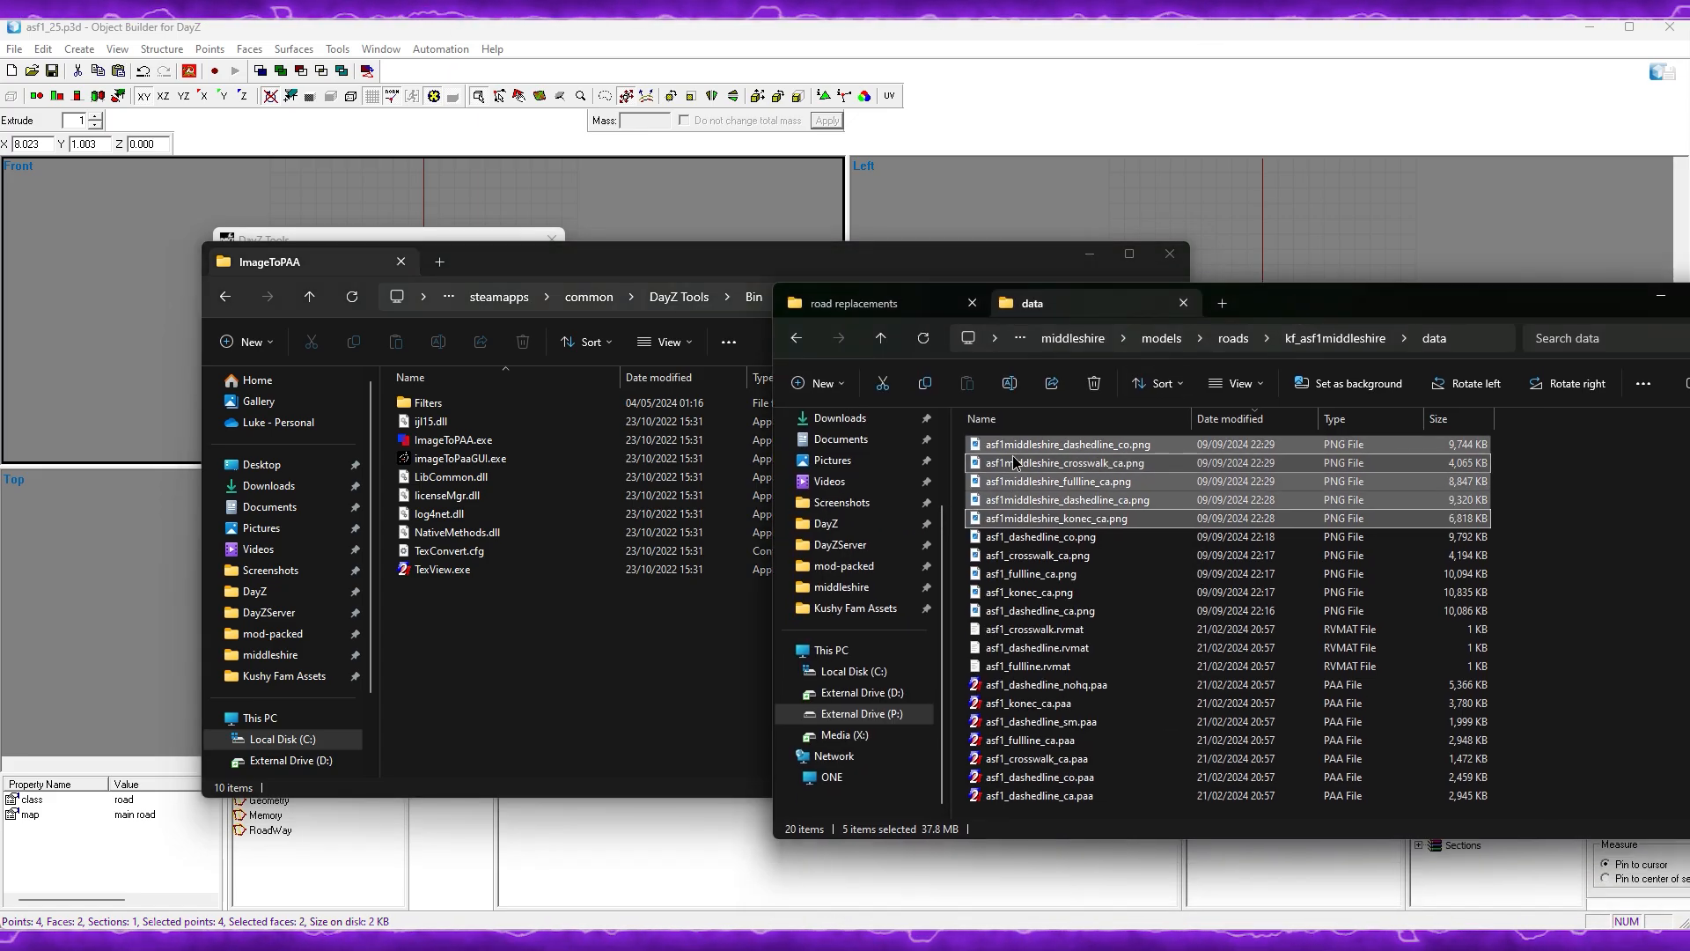
Step: Convert asf1middleshire_dashedline_co.png and asf1middleshire_crosswalk_ca.png to PAA with ImageToPAA.exe
click(1065, 443)
drag(1065, 444, 504, 453)
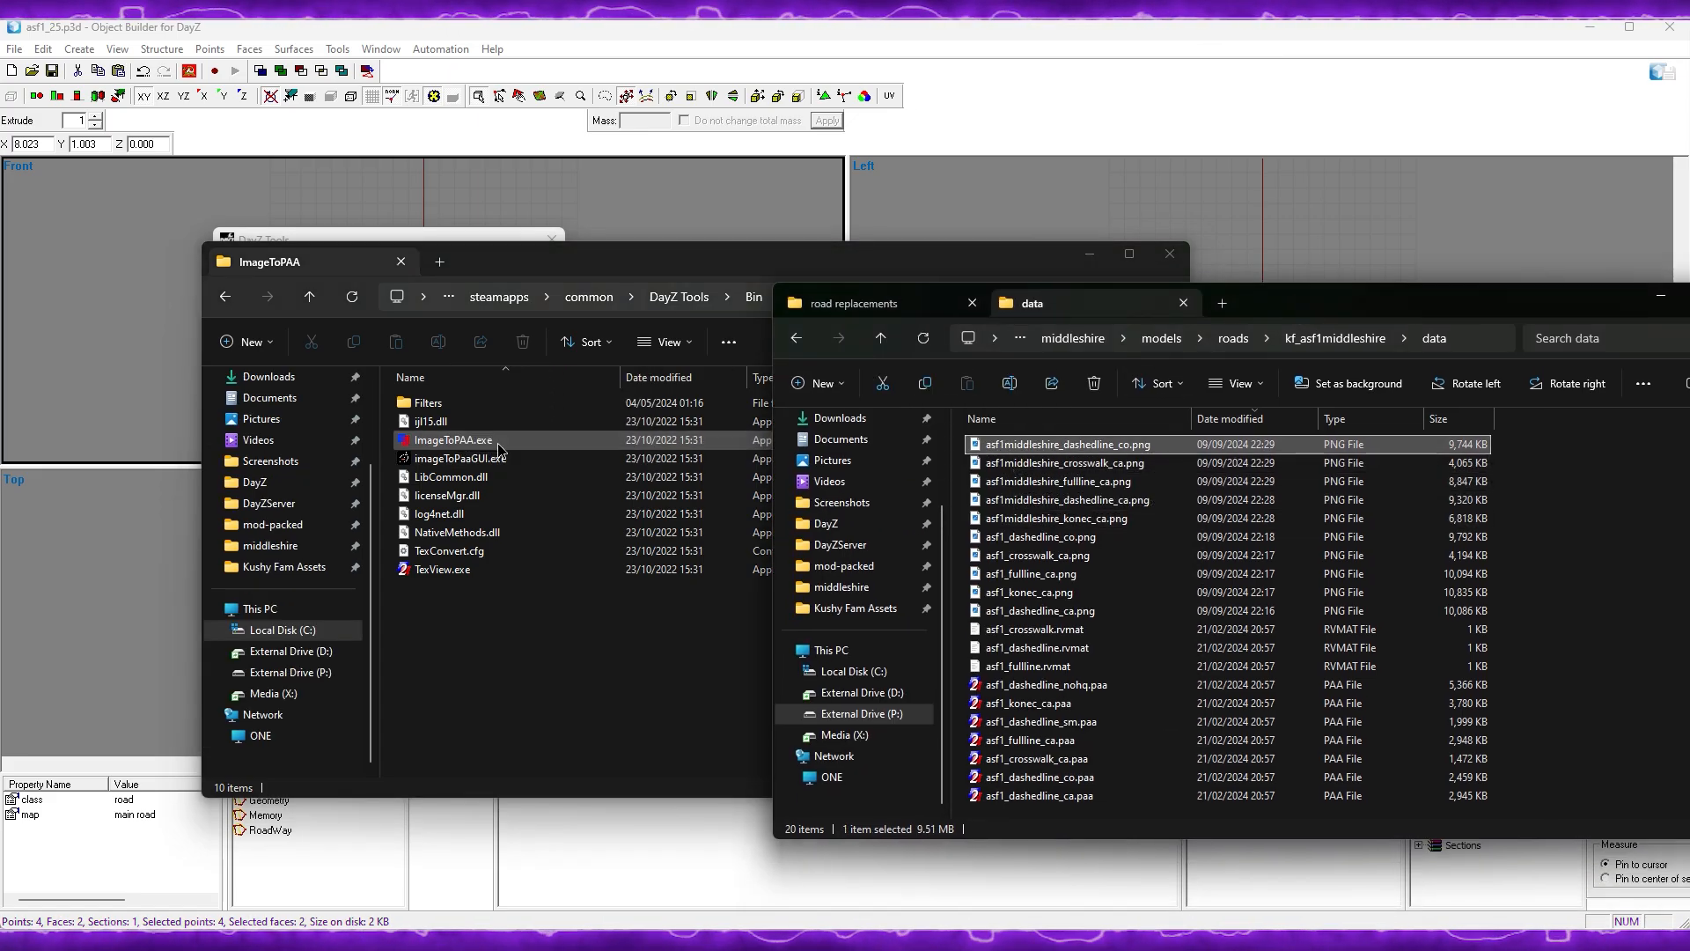
click(1159, 282)
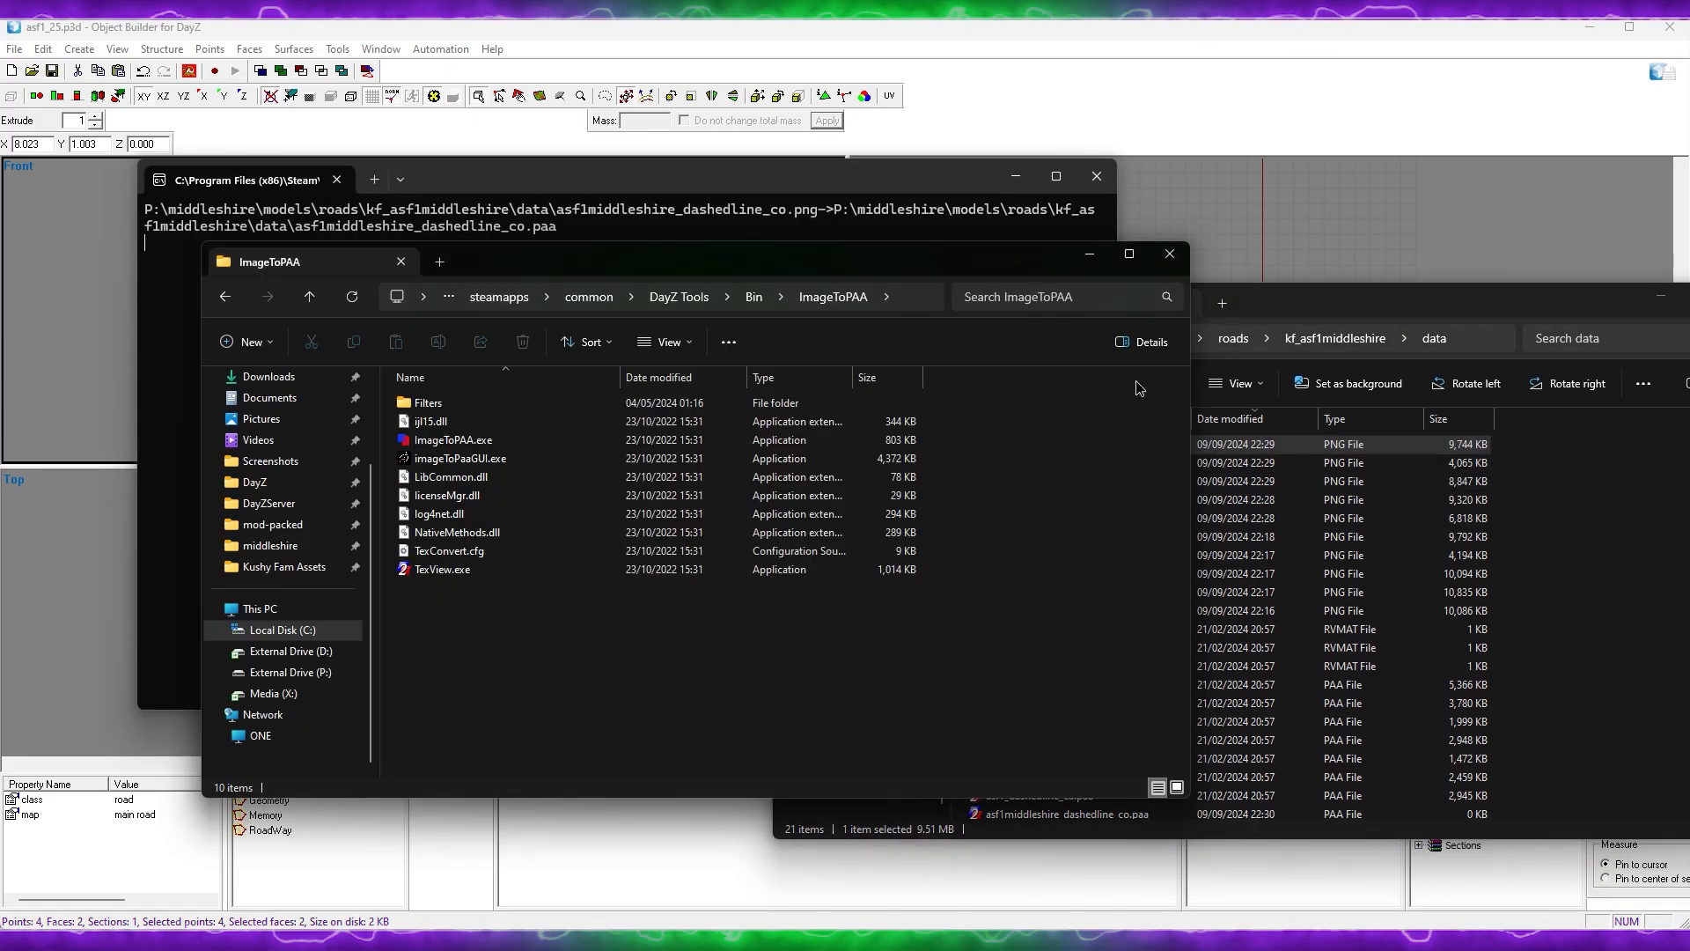
click(1261, 324)
drag(1065, 462, 498, 464)
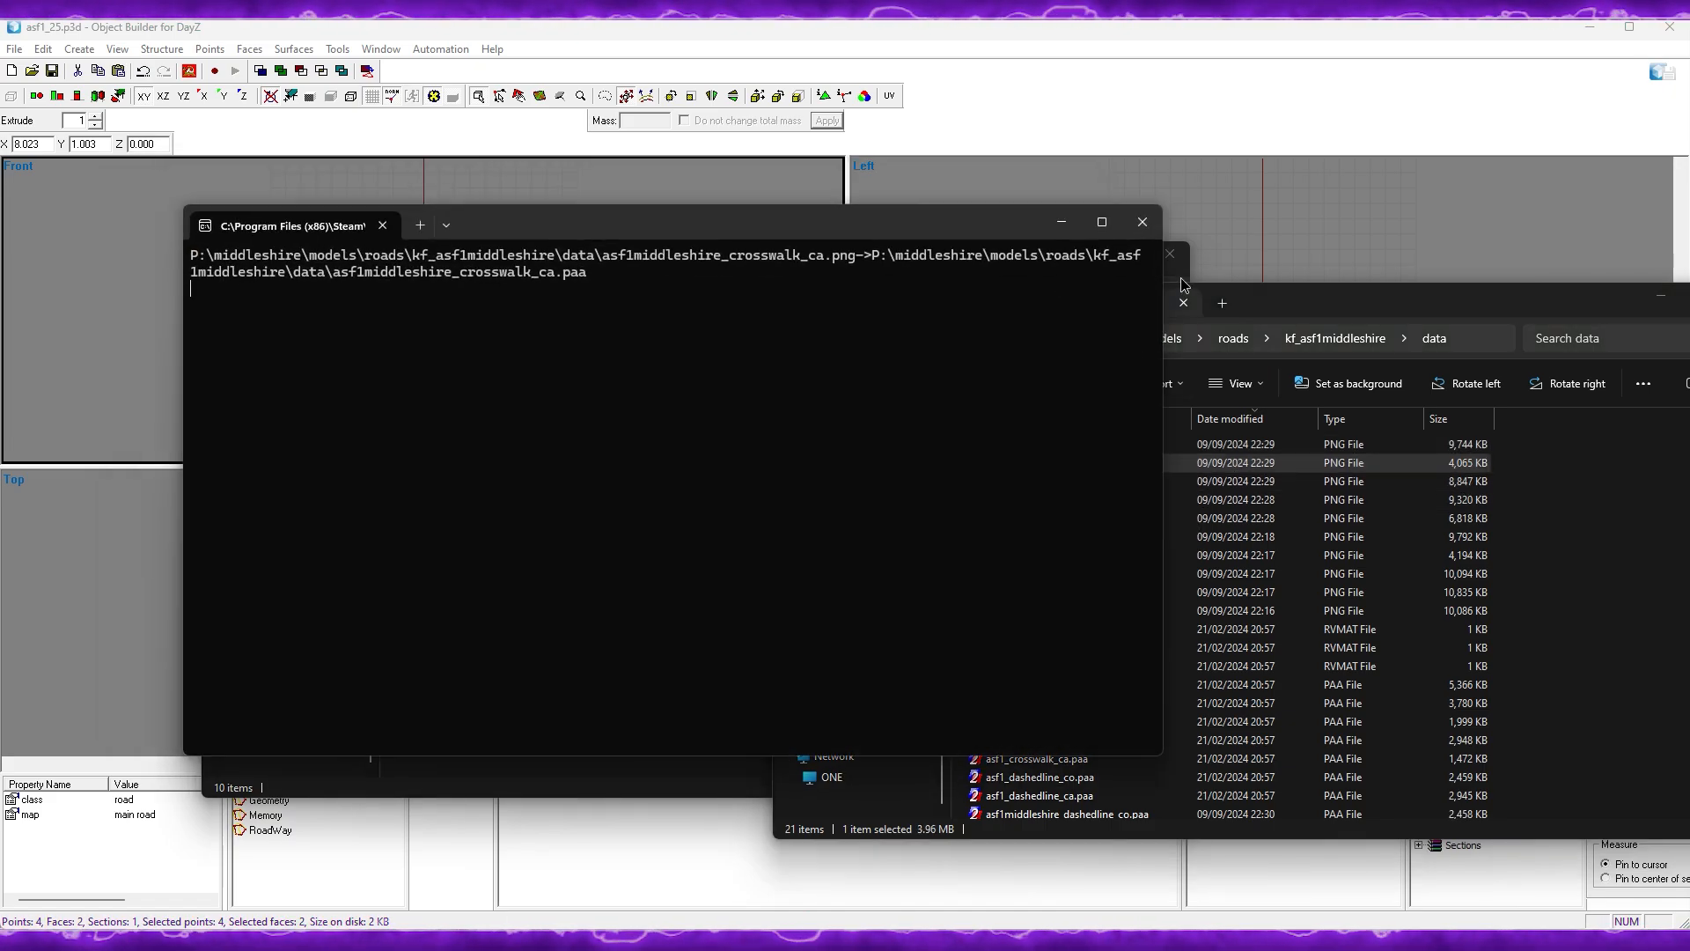
Step: Convert the asf1middleshire fullline_ca, dashedline_ca and konec_ca PNGs to PAA, close the ImageToPAA folder and refresh the data folder
click(1184, 283)
click(1263, 302)
drag(1057, 481, 498, 463)
click(1099, 274)
click(1300, 313)
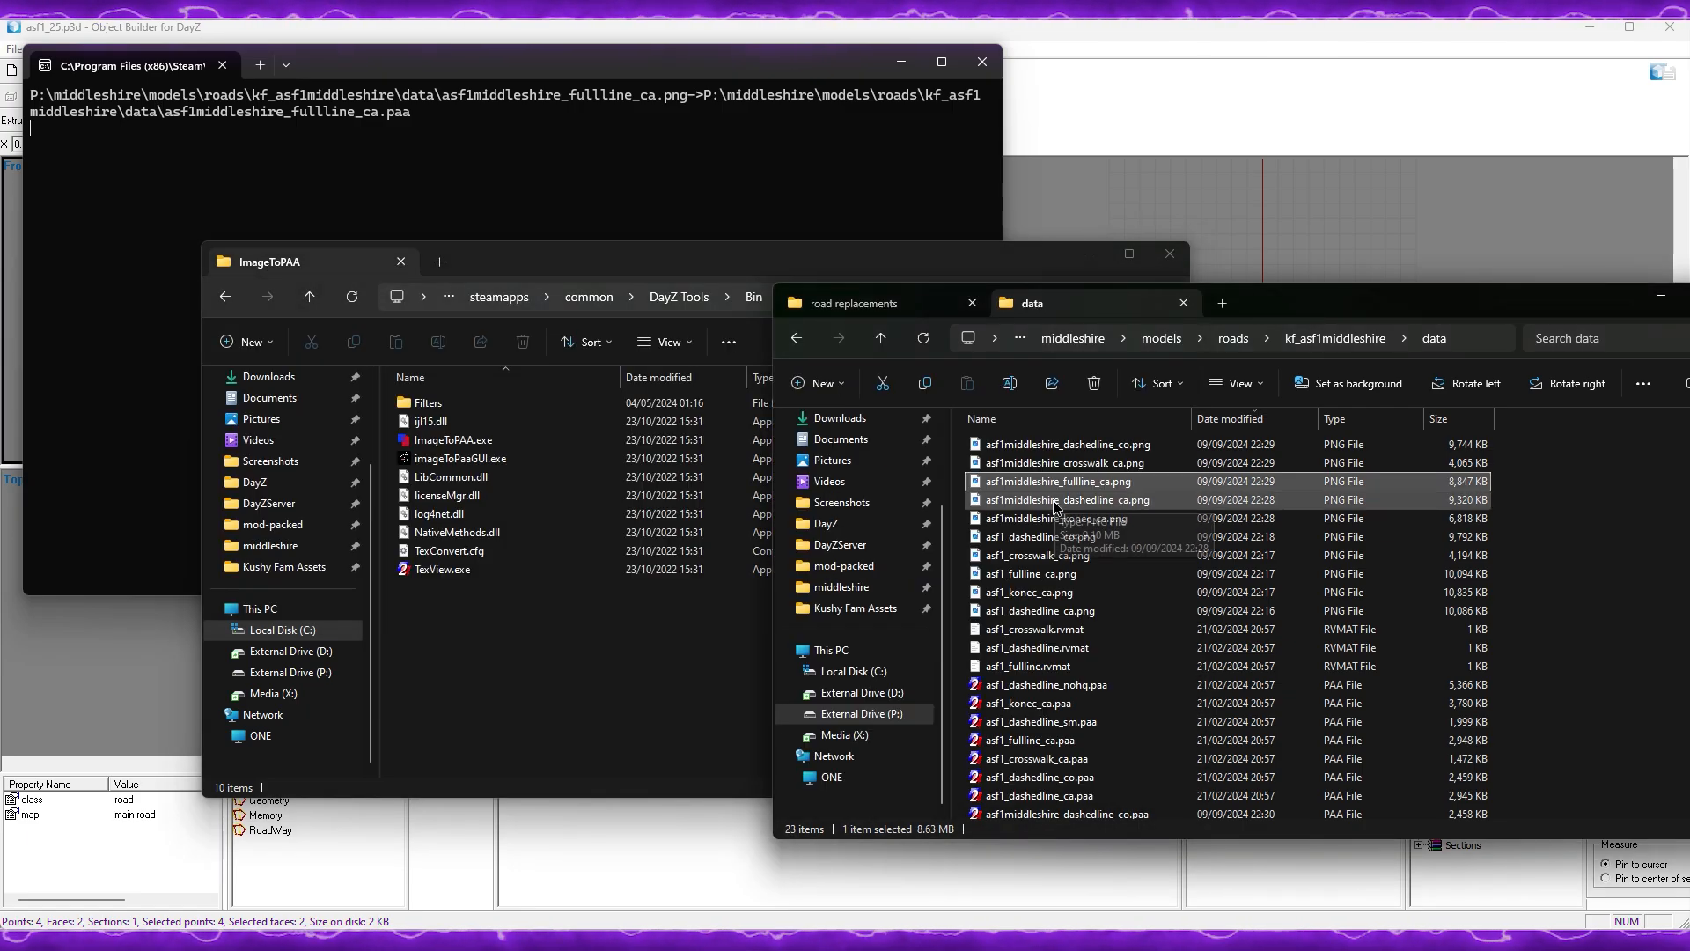
drag(1054, 500, 493, 460)
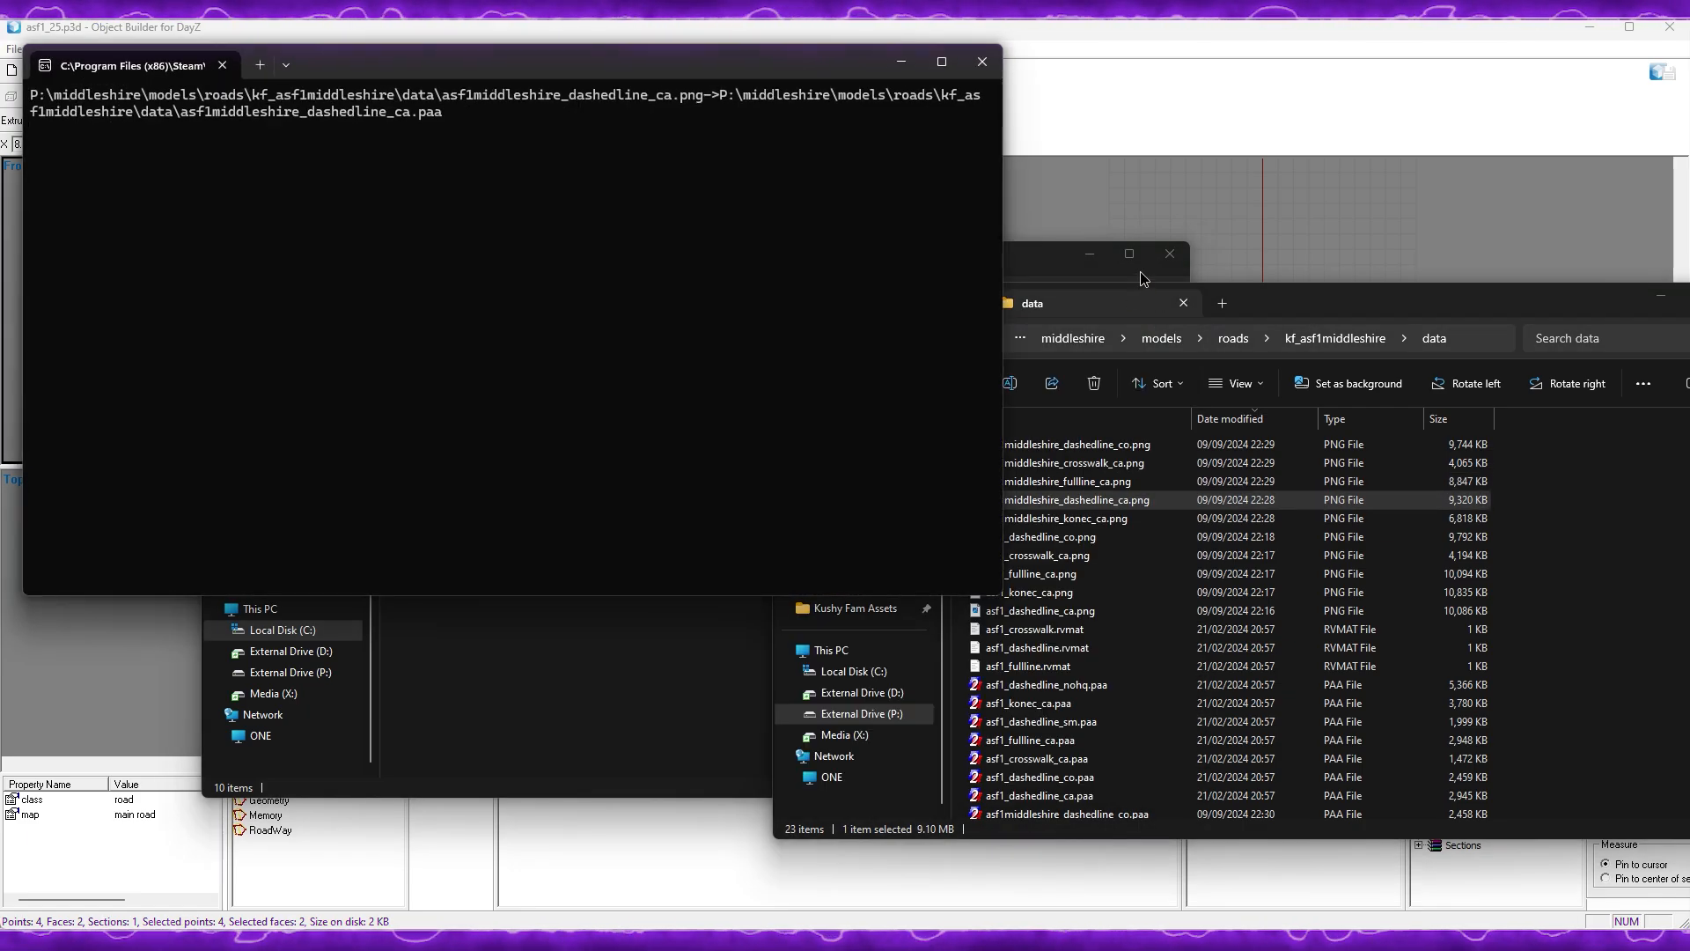
click(1142, 281)
click(1296, 312)
drag(1056, 517, 513, 438)
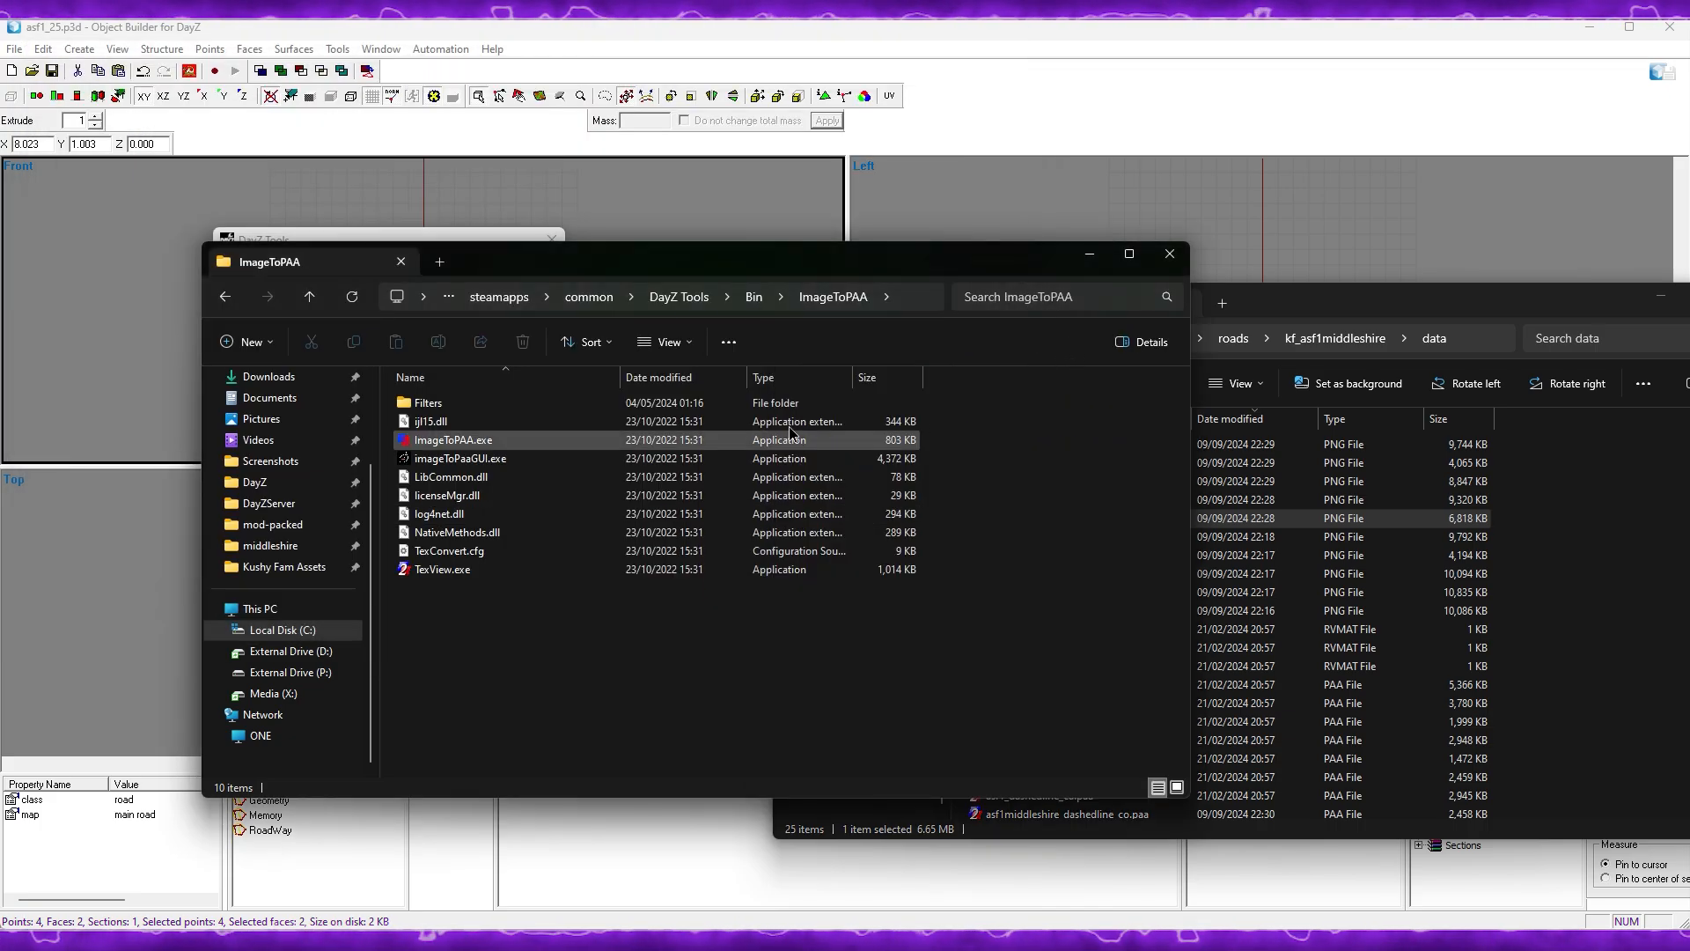
click(1171, 255)
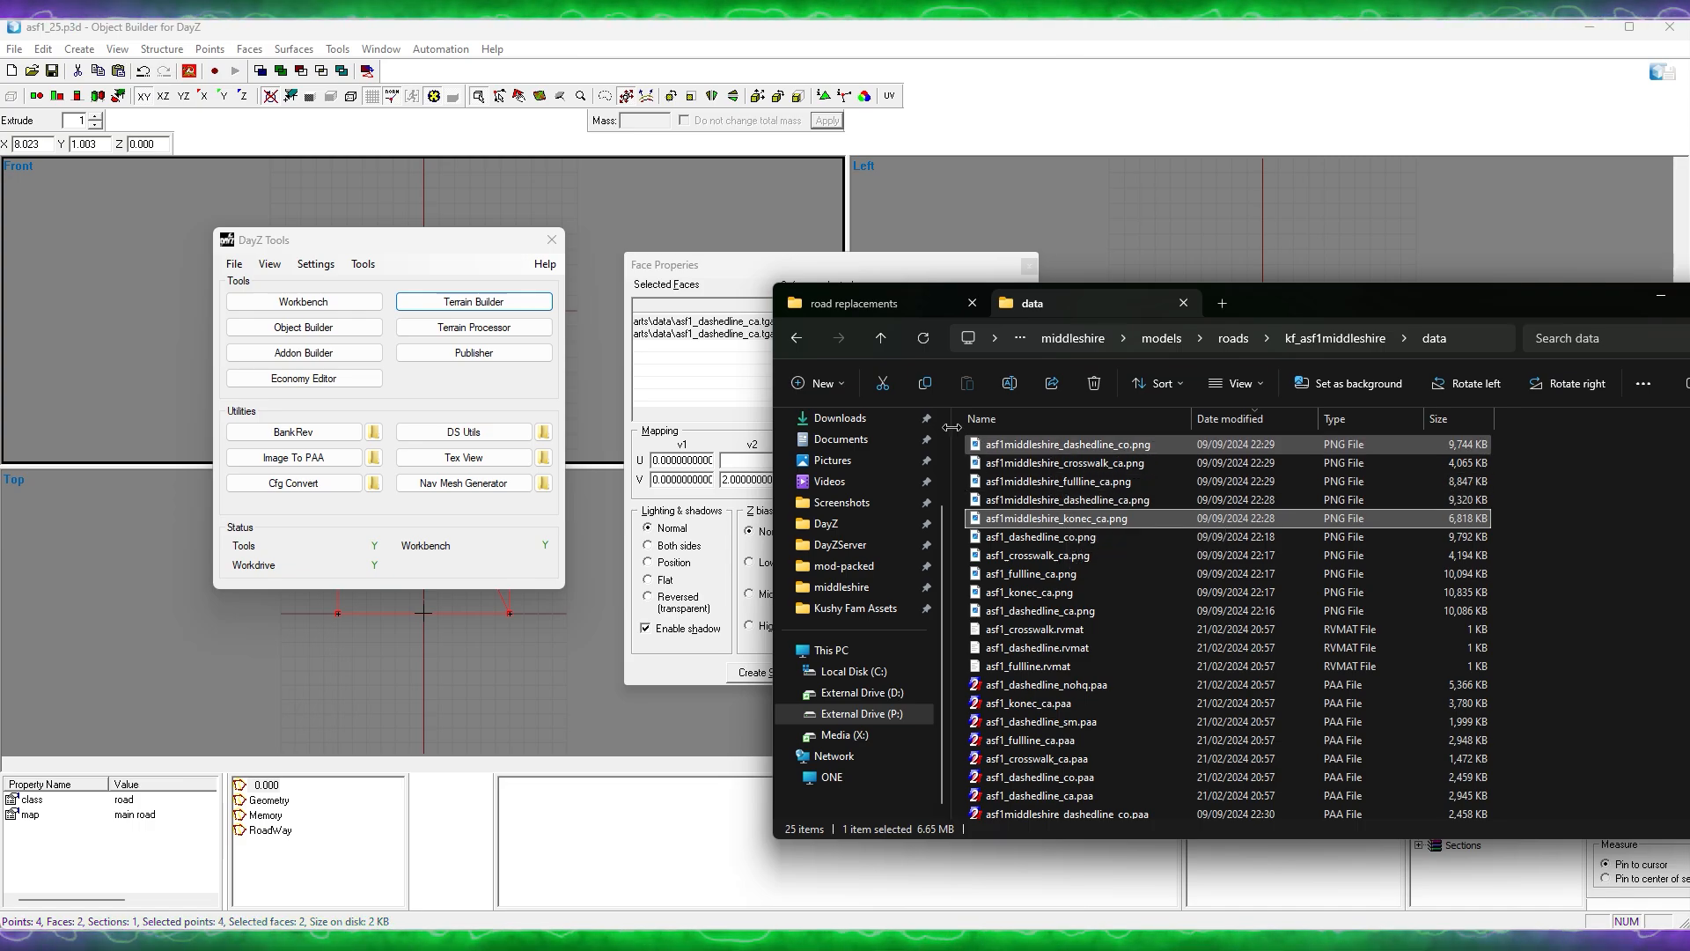
click(920, 340)
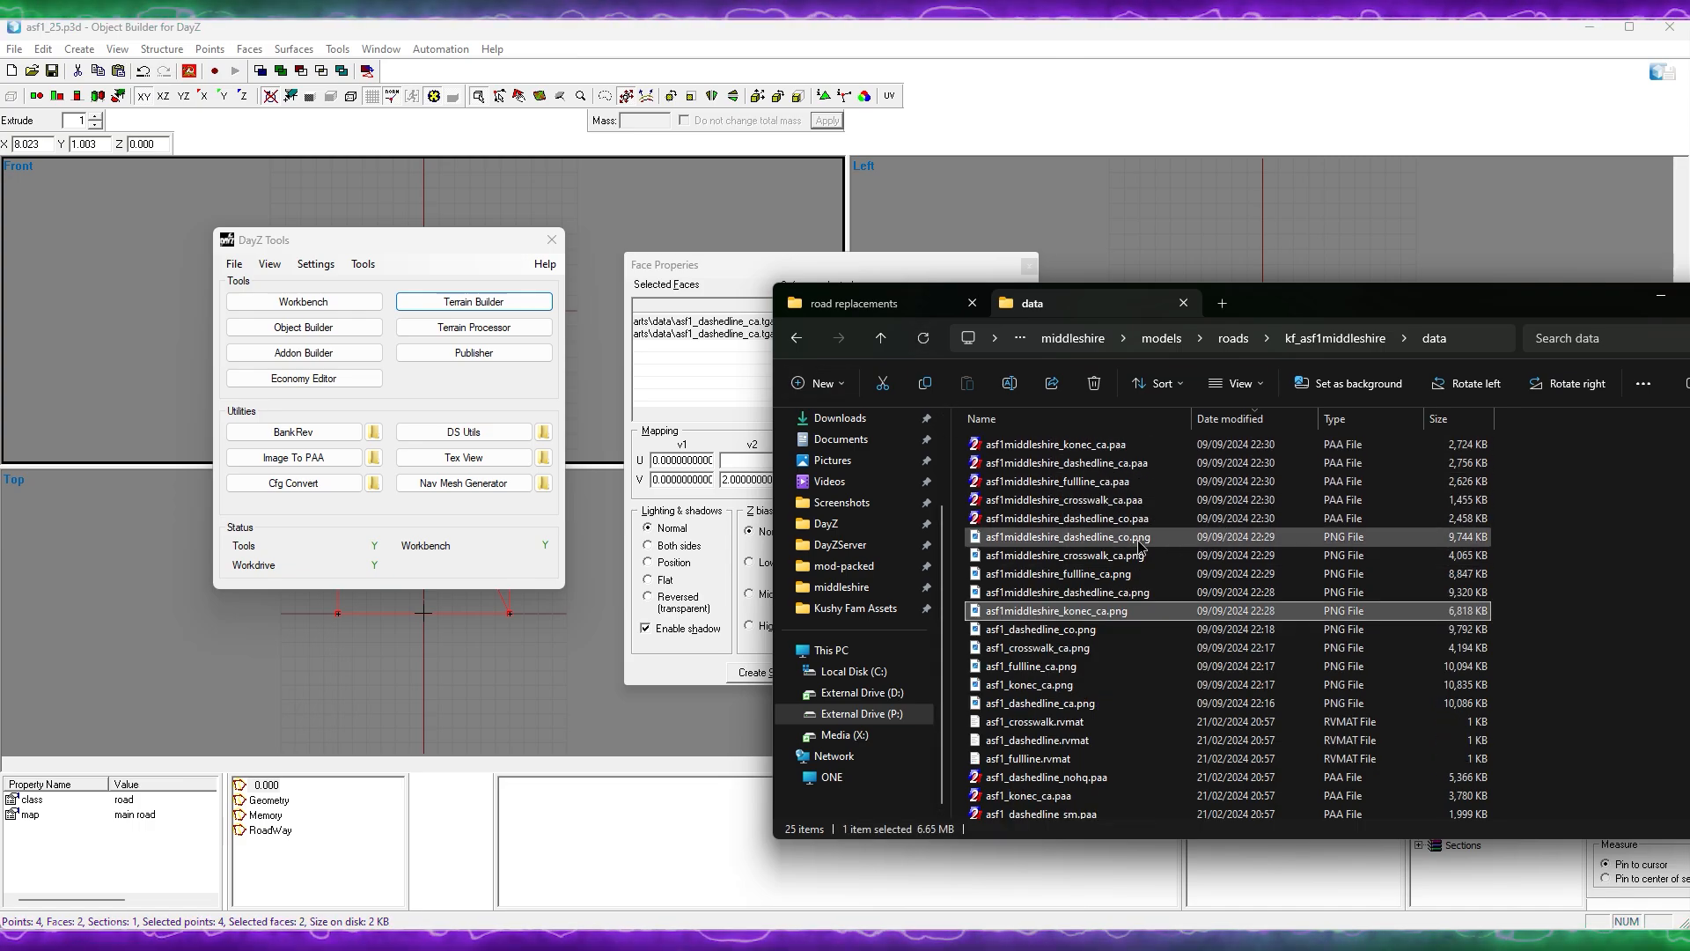
Step: Examine the stage texture paths in asf1_crosswalk.rvmat in Visual Studio Code and close the editor
click(1083, 539)
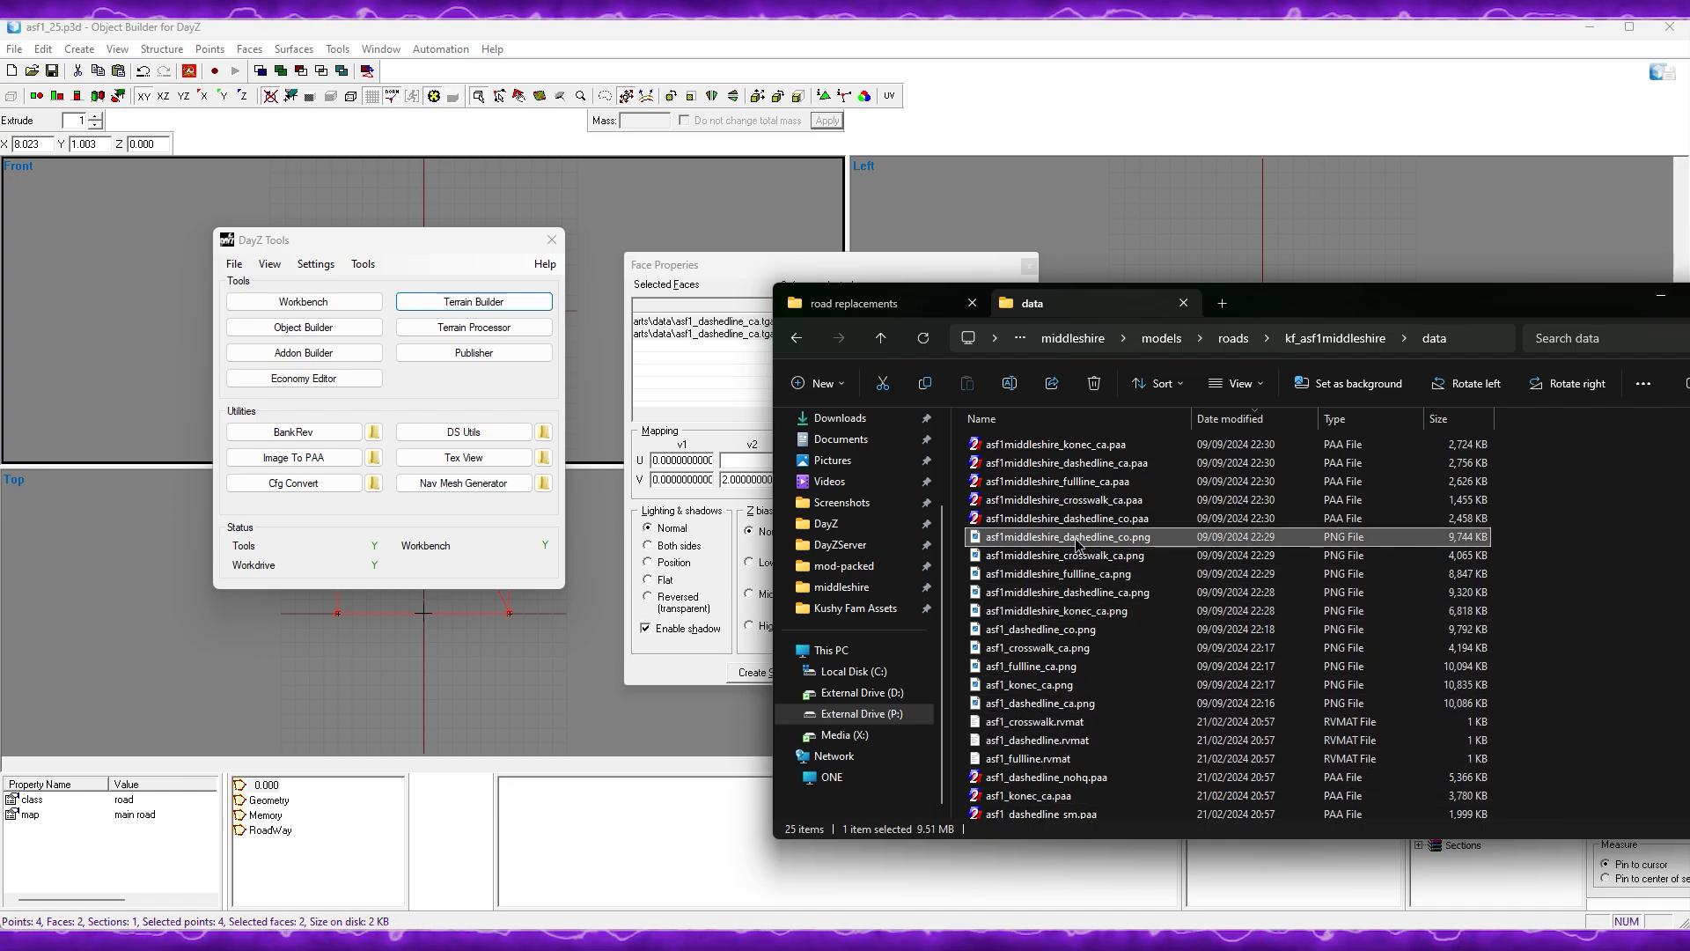
click(1039, 722)
double_click(1039, 722)
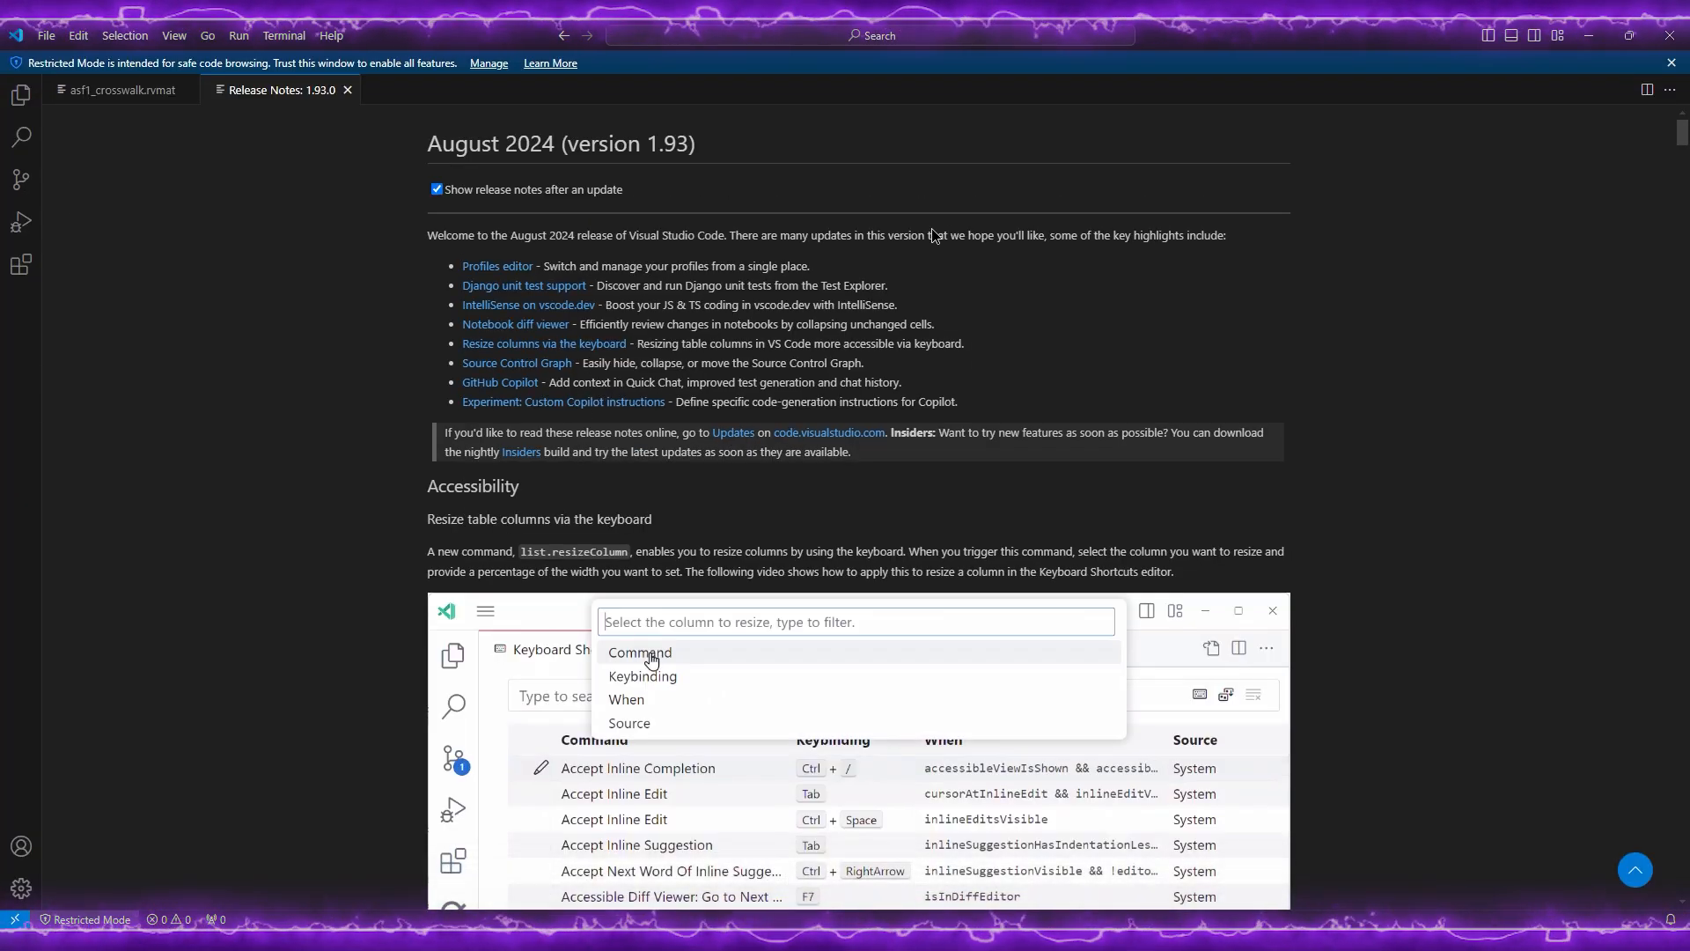
click(348, 90)
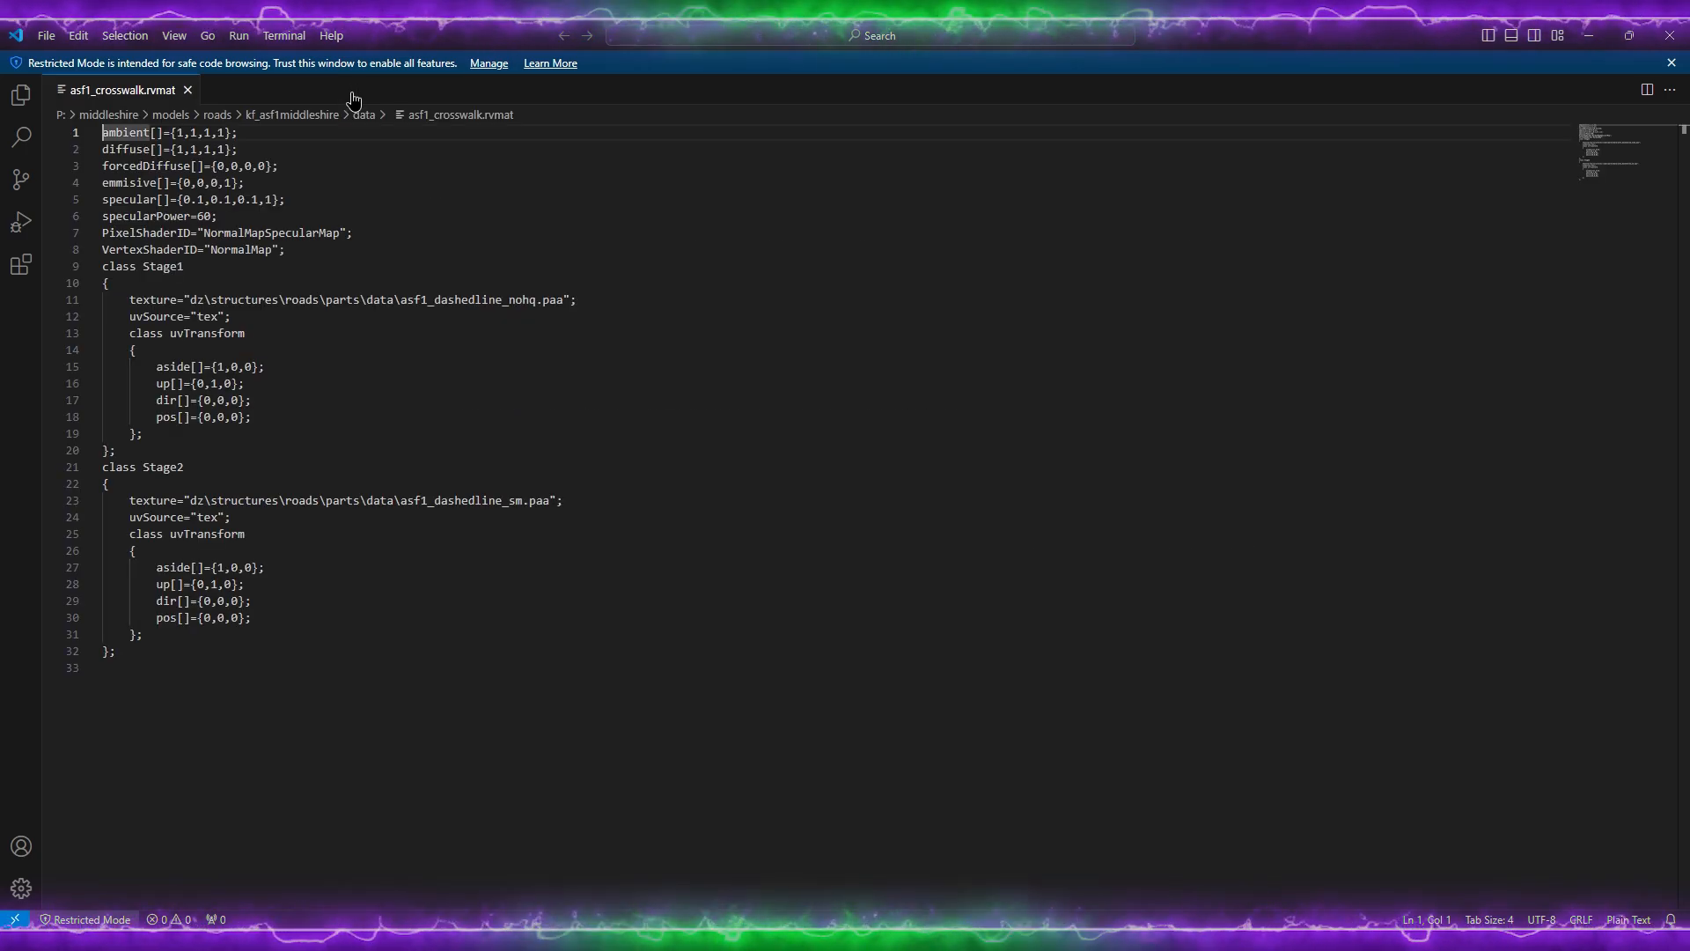
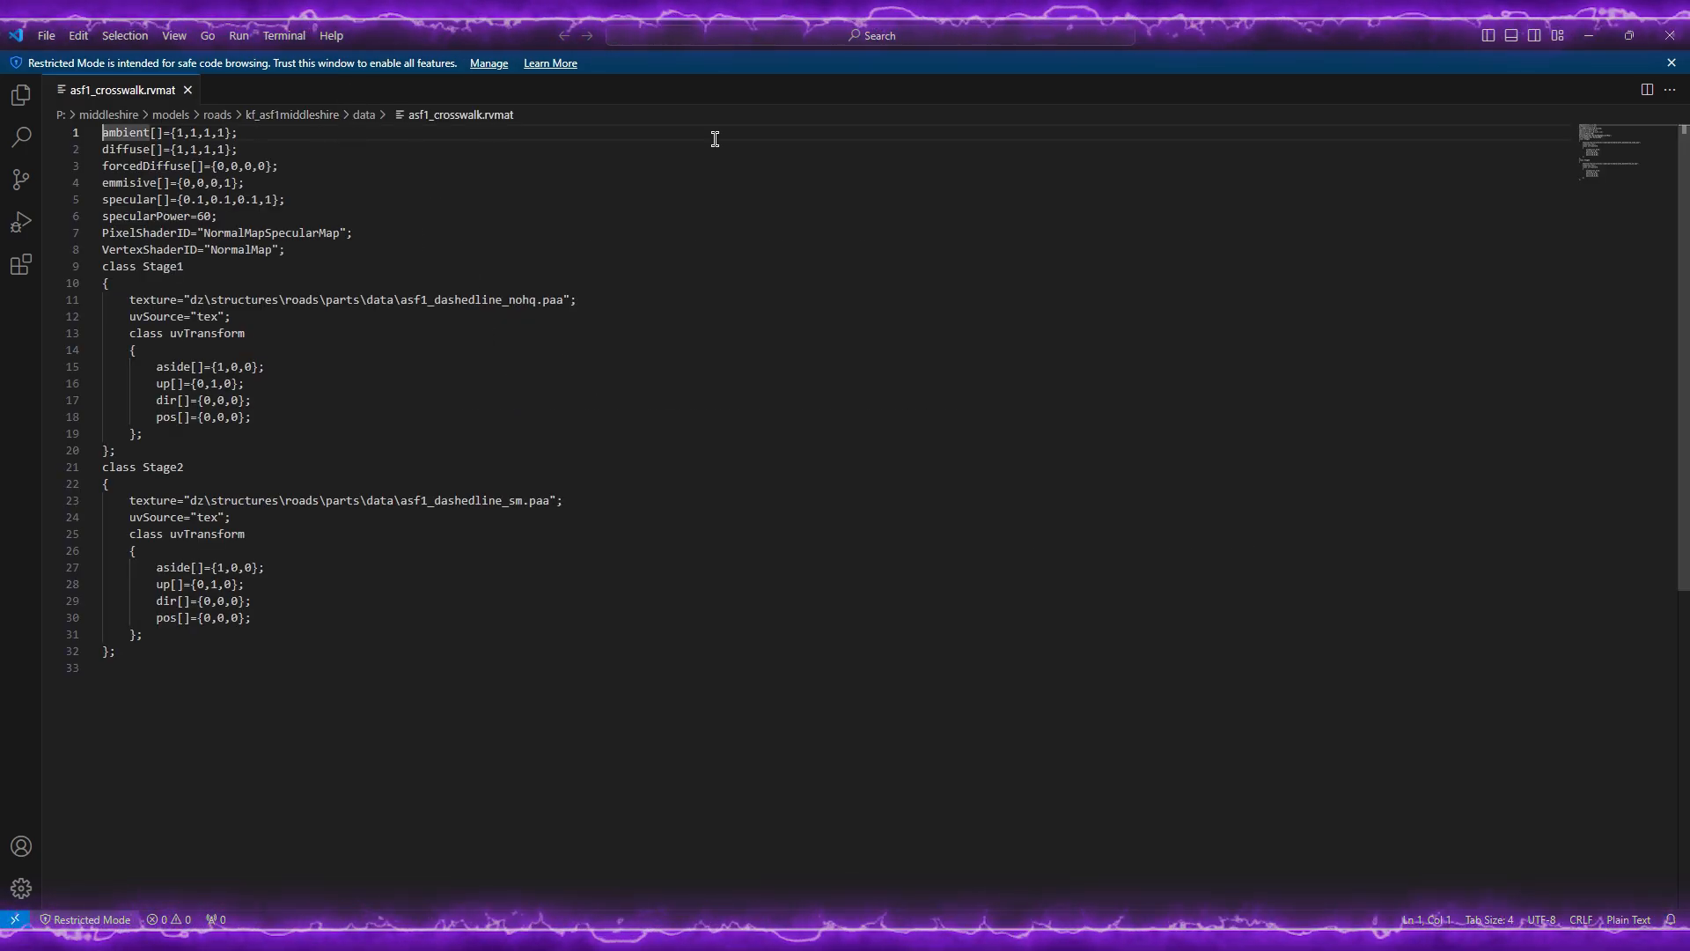
click(1666, 37)
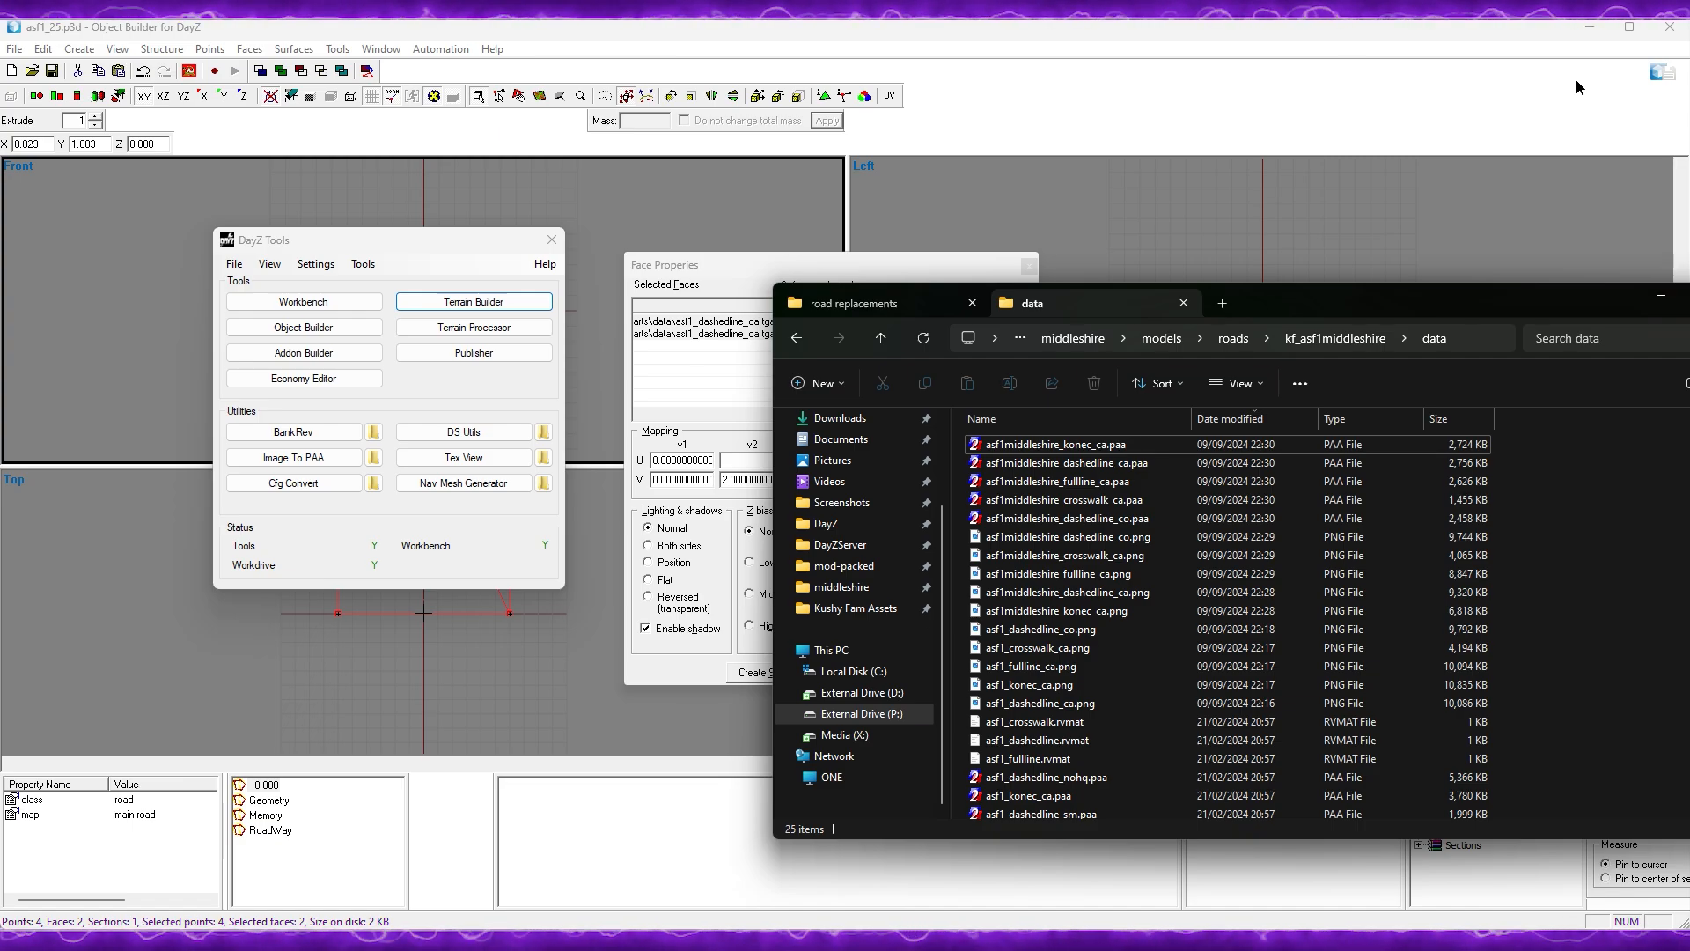
Step: Close the Face Properties dialog and the asf1_25.p3d model in Object Builder
click(988, 268)
click(1028, 266)
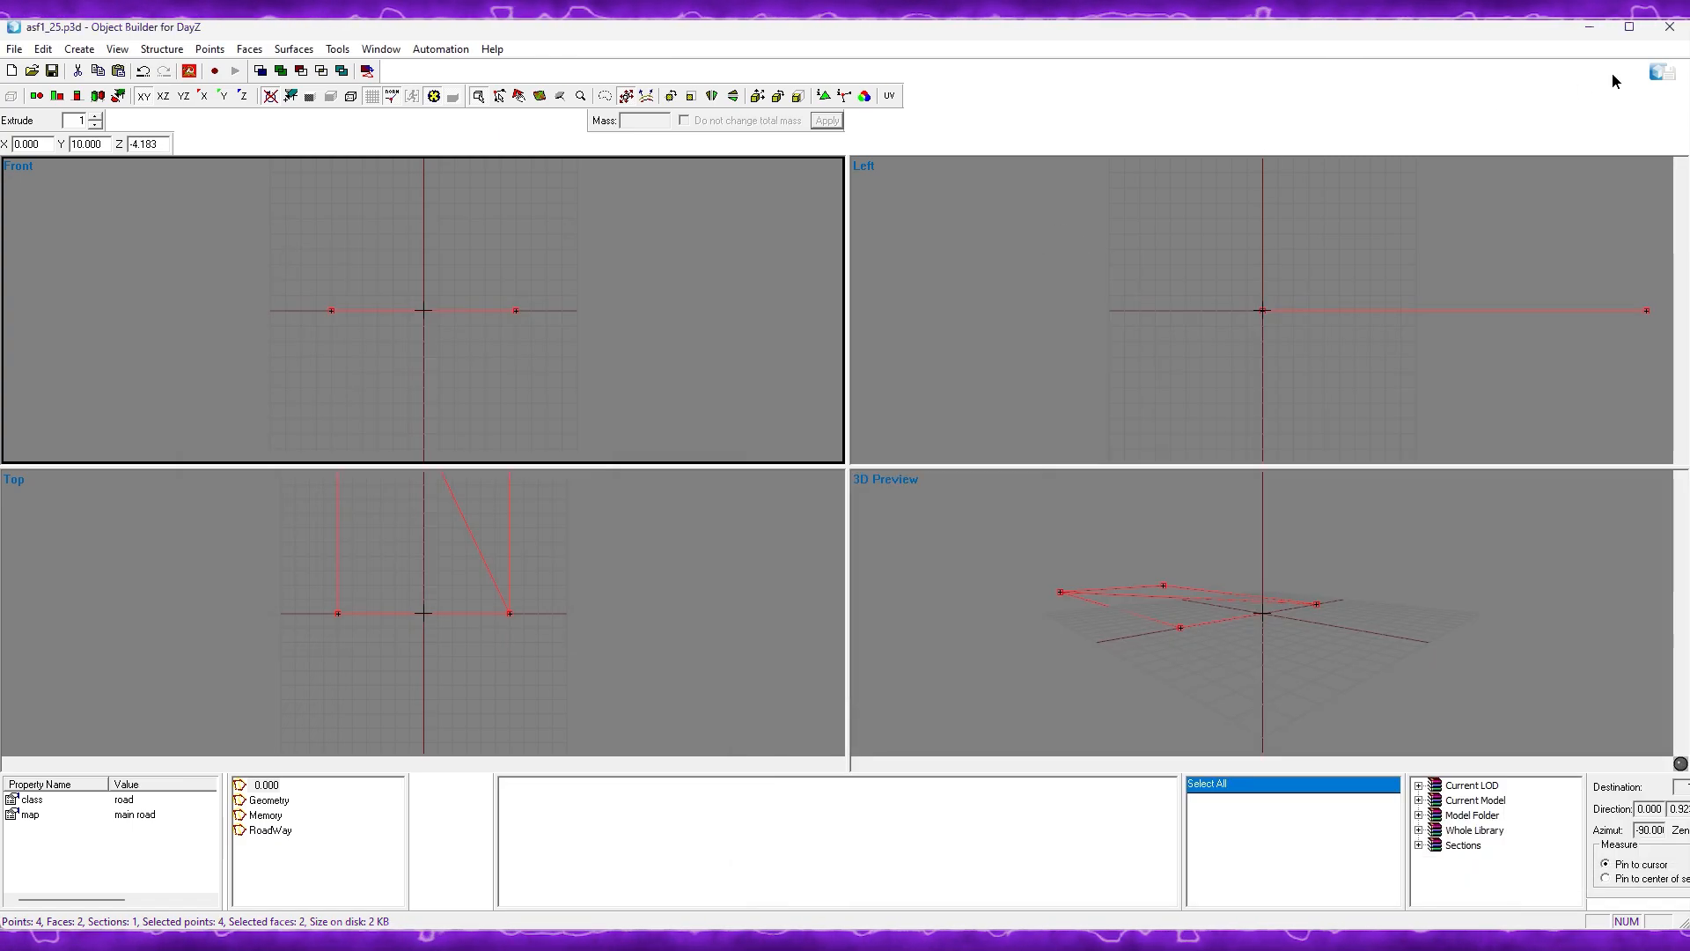
click(1663, 37)
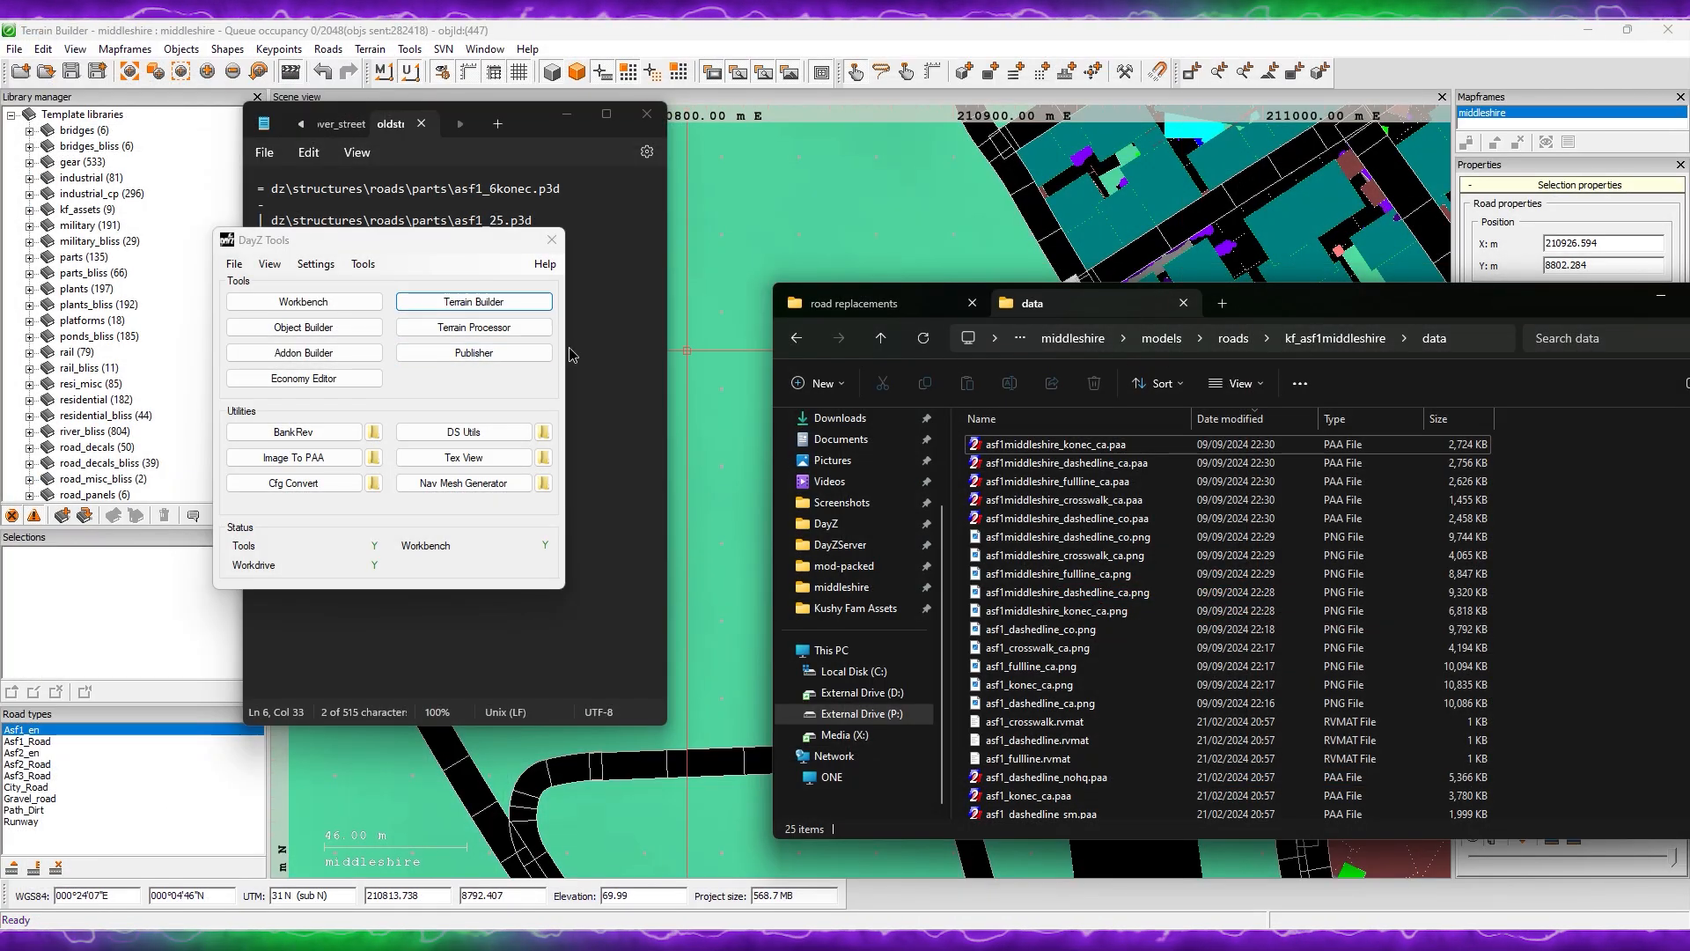
Step: Uncover the road parts list in Notepad and open asf1_1 1000.p3d from the kf_asf1middleshire folder
drag(509, 248, 326, 494)
click(535, 128)
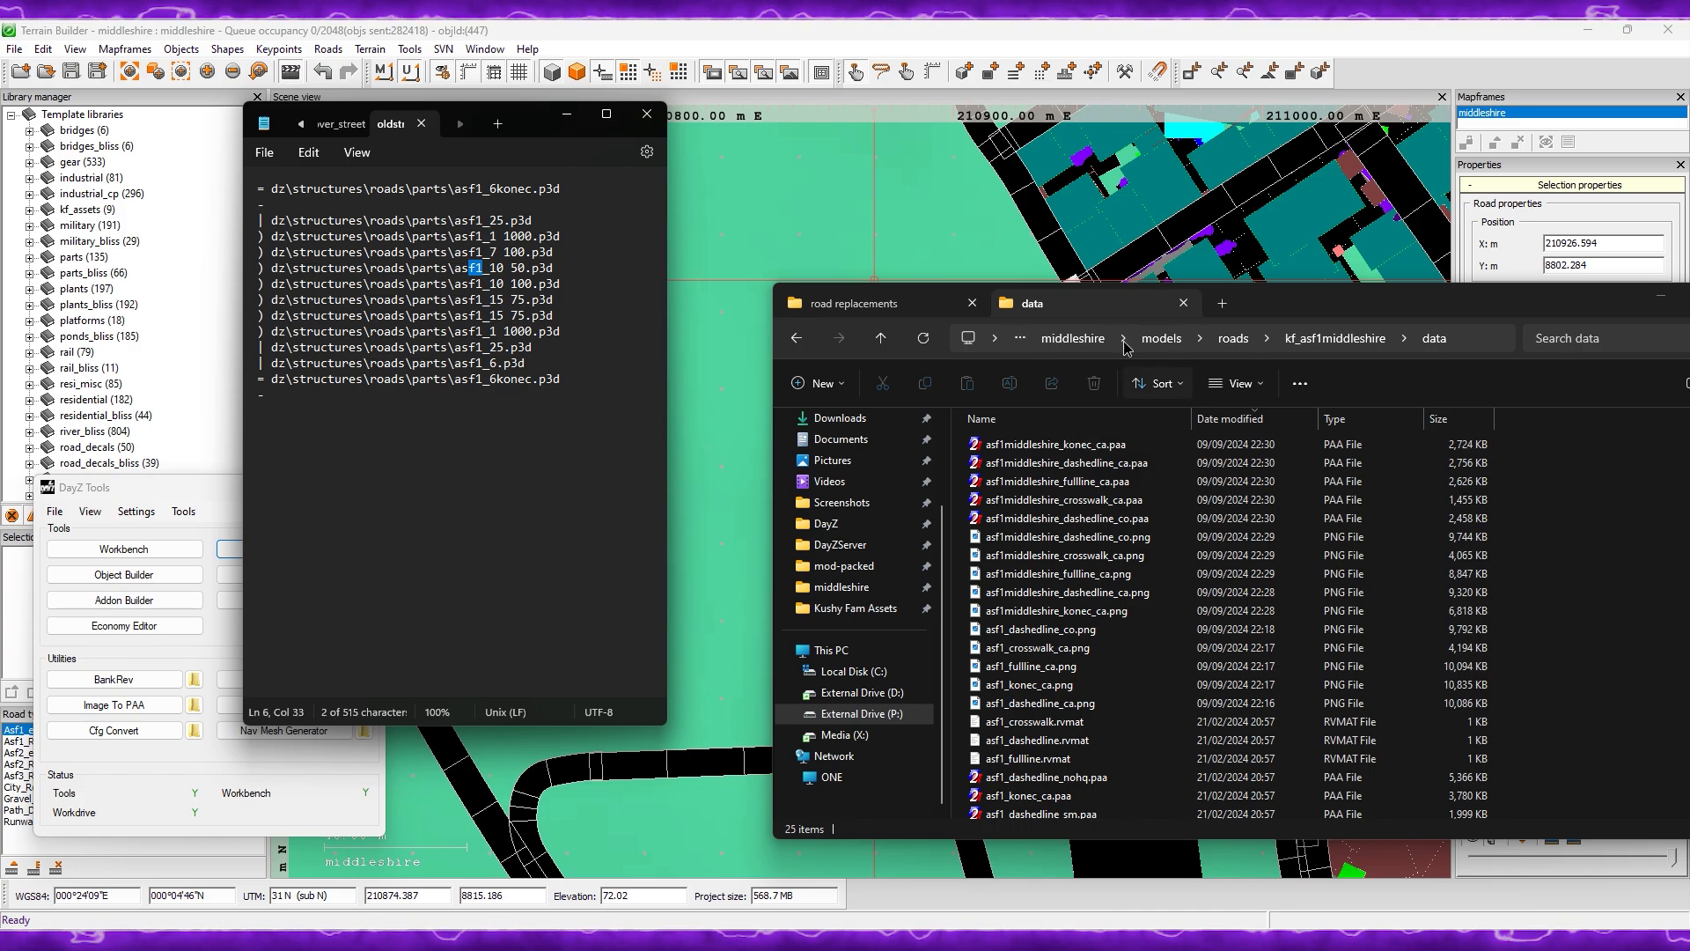
right_click(1111, 308)
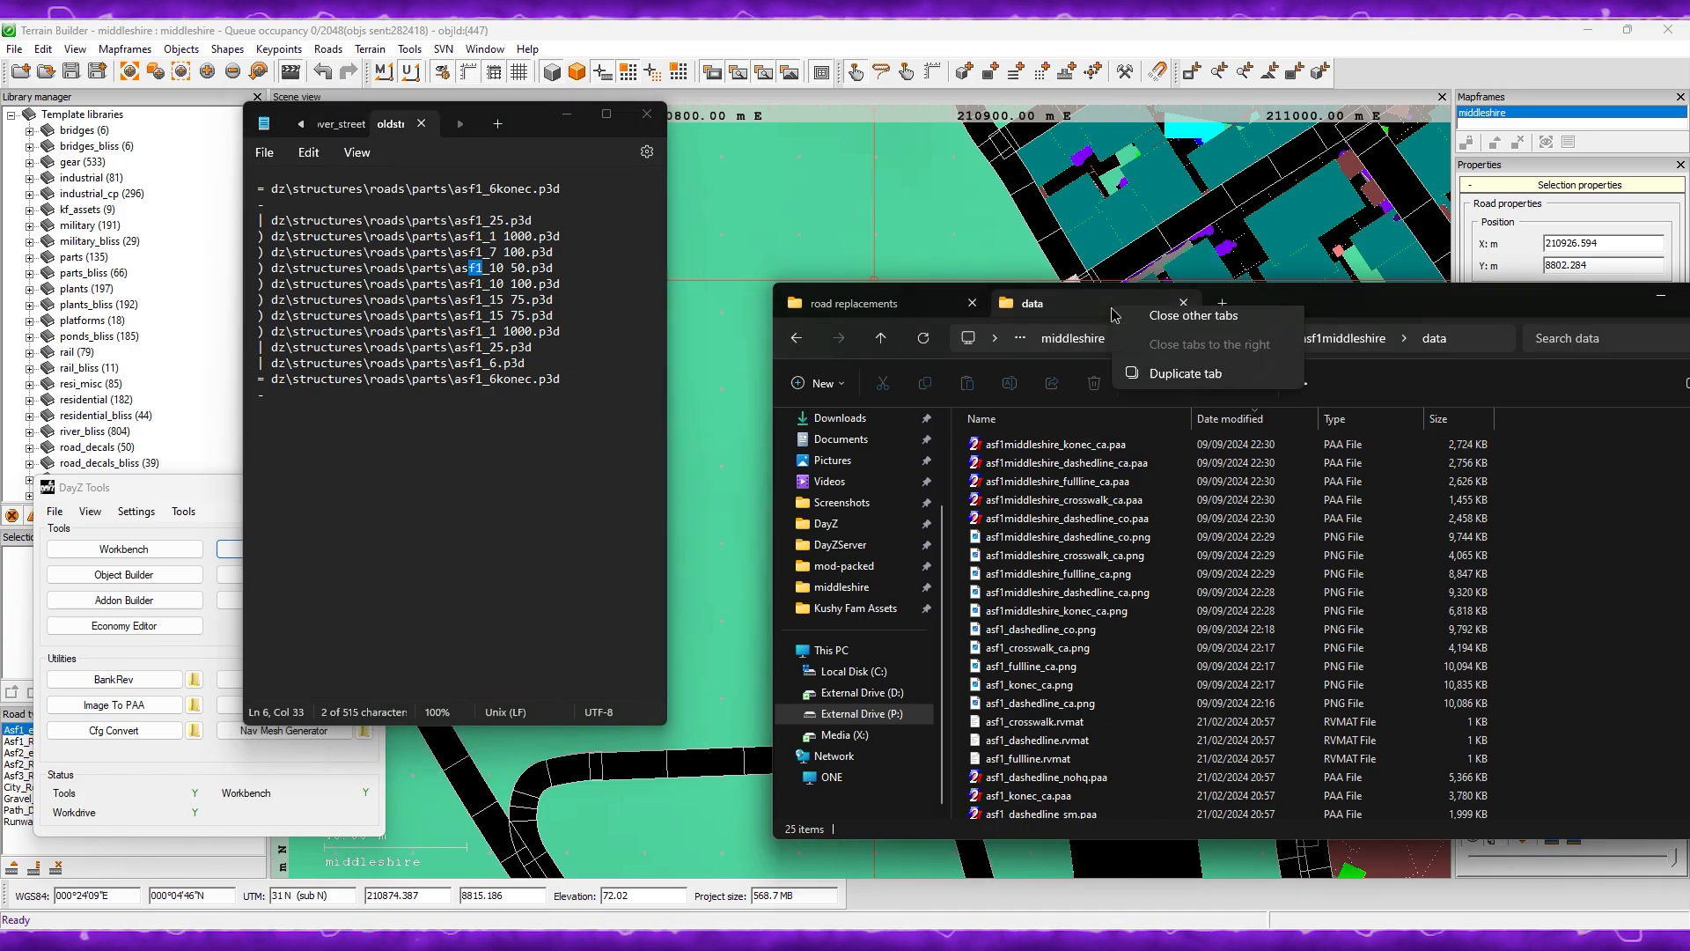
click(1047, 308)
click(881, 337)
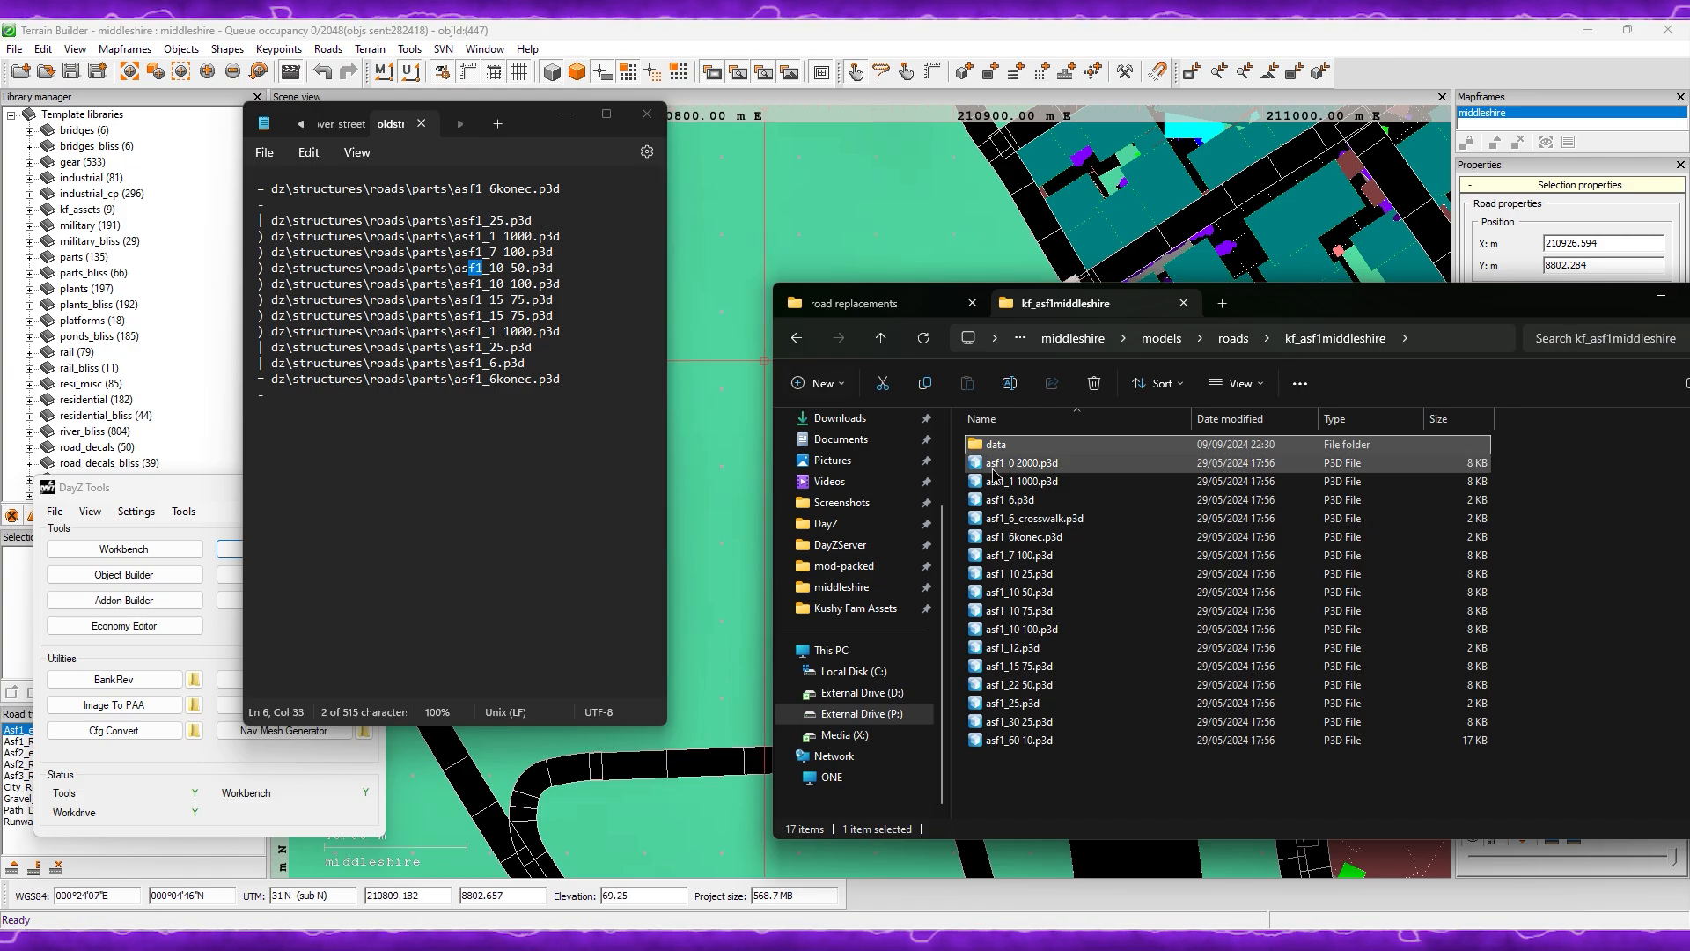
double_click(1023, 481)
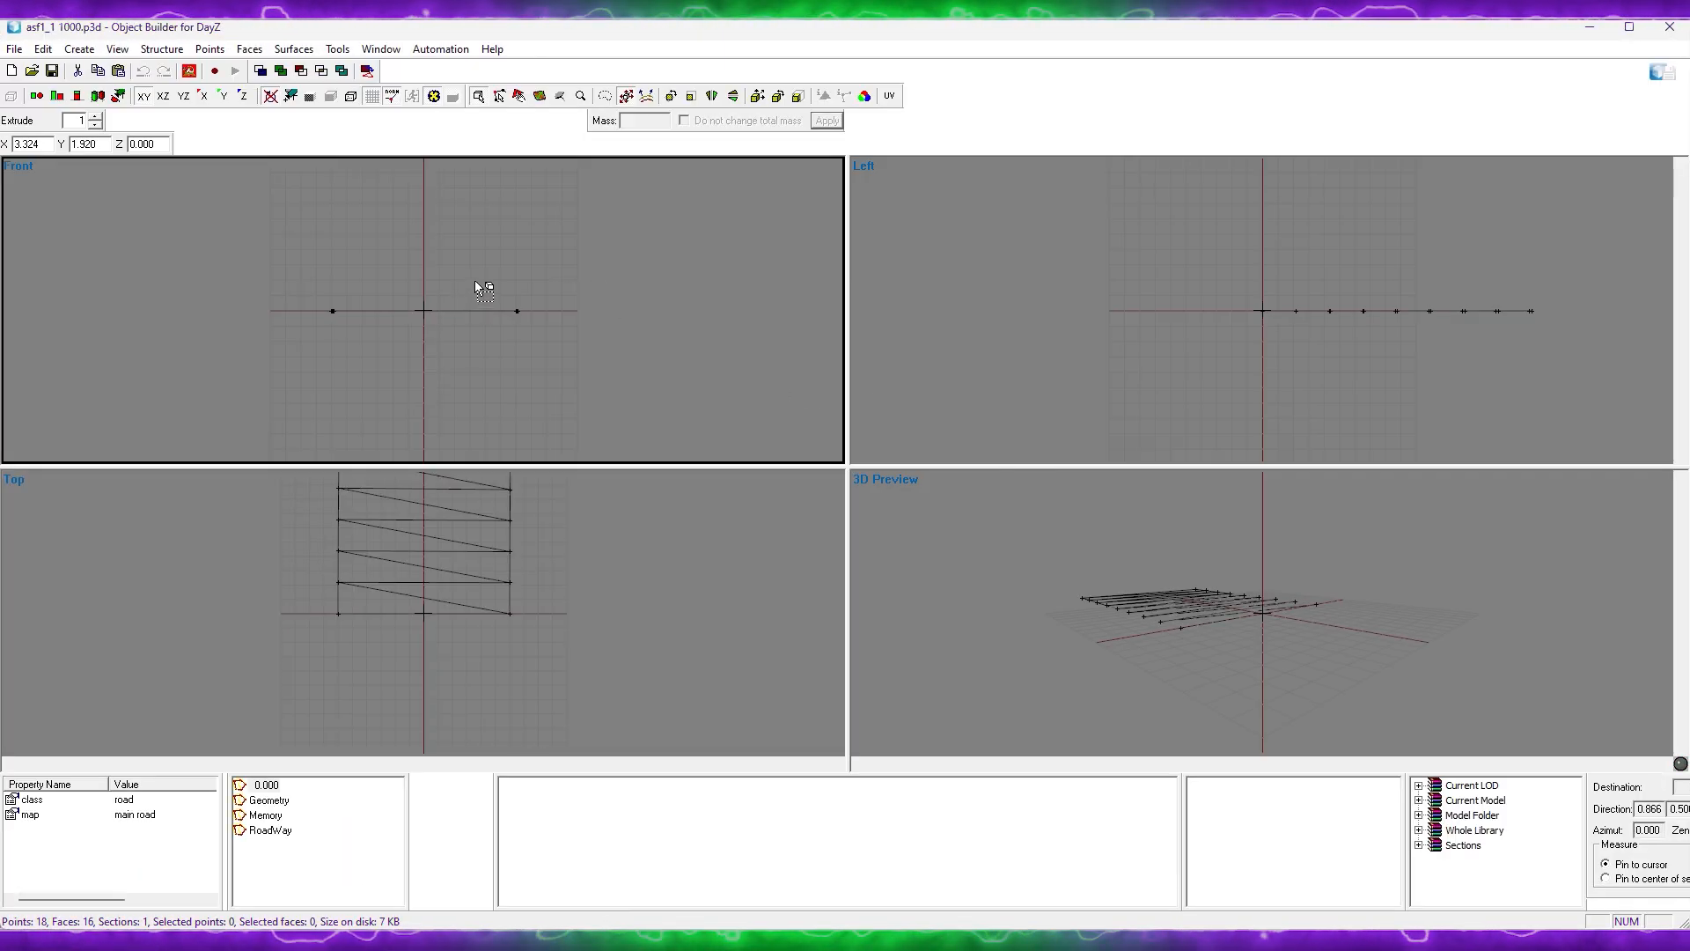
Step: Select all faces of the asf1_1 1000.p3d model and review their assigned textures in Face Properties
key(ctrl+a)
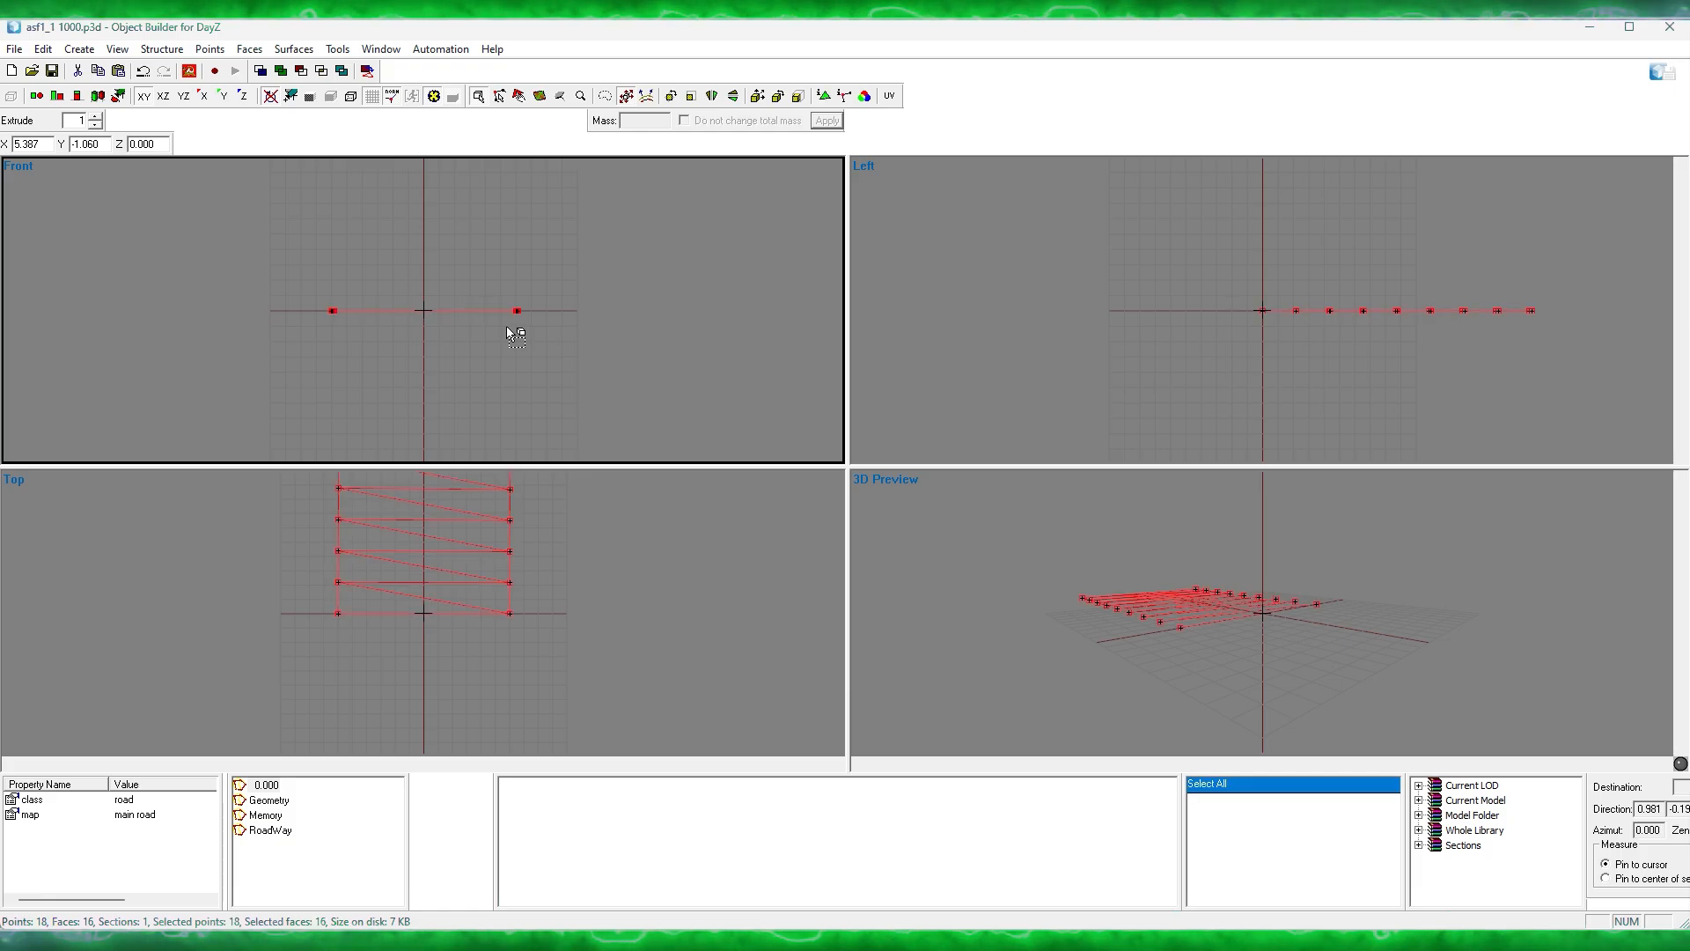
key(e)
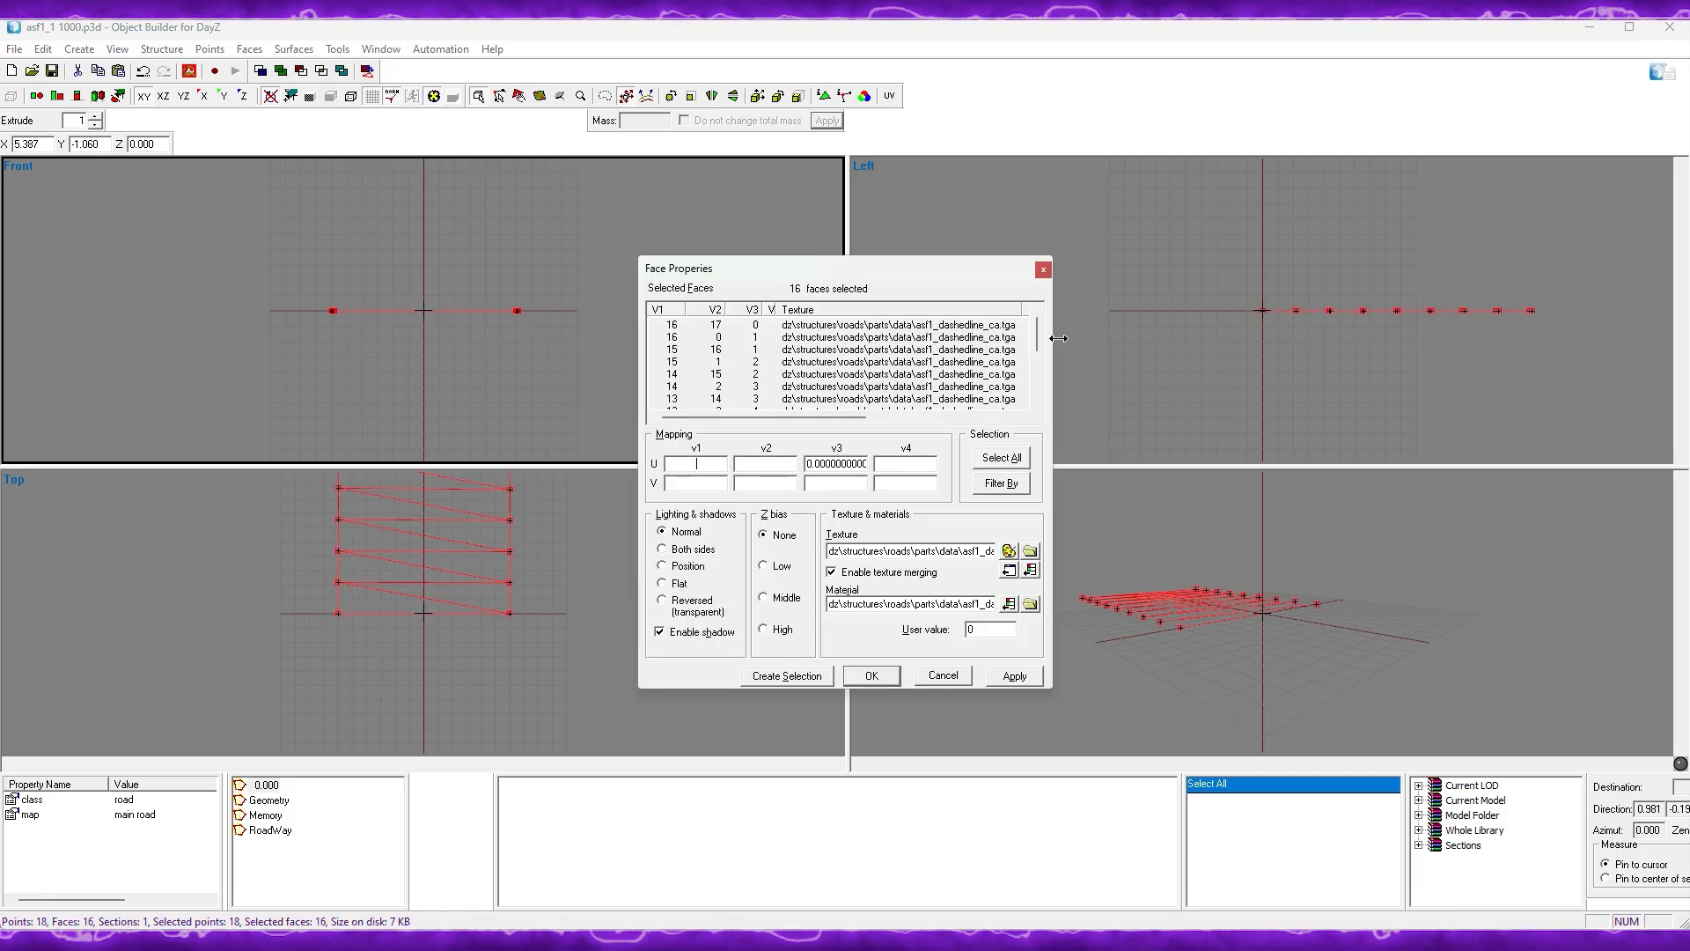
drag(1037, 344, 1037, 364)
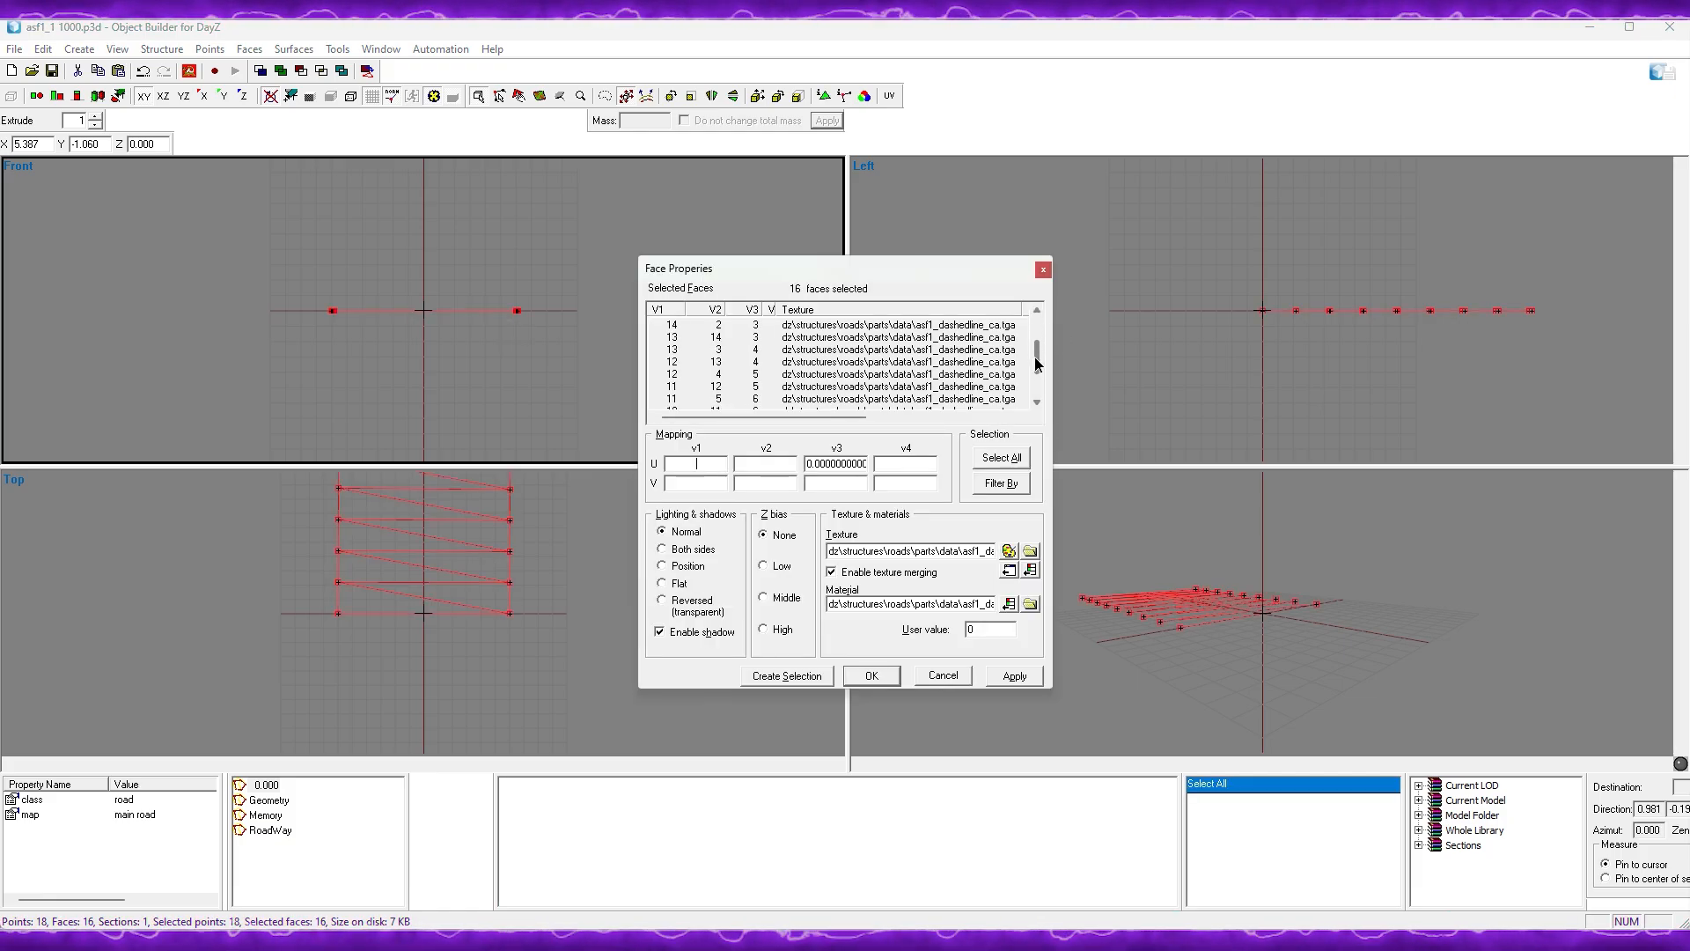
Step: Choose asf1middleshire_dashedline_ca.paa from the kf_asf1middleshire\data folder as texture for the selected faces
click(1028, 550)
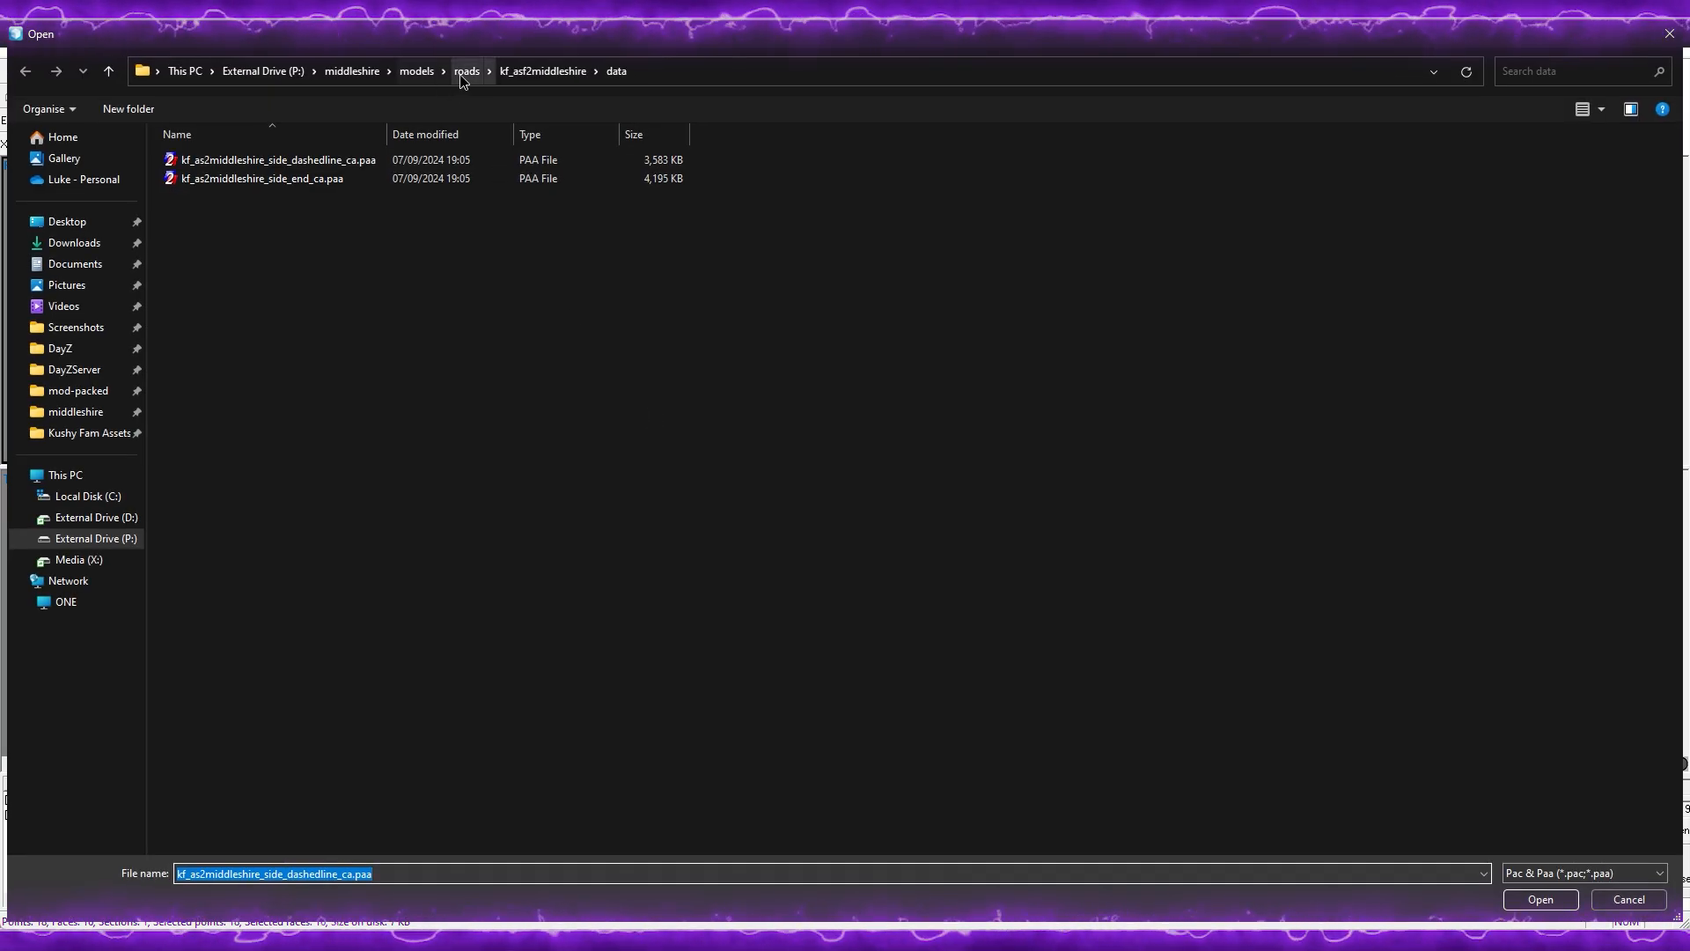
click(464, 75)
double_click(264, 173)
double_click(234, 173)
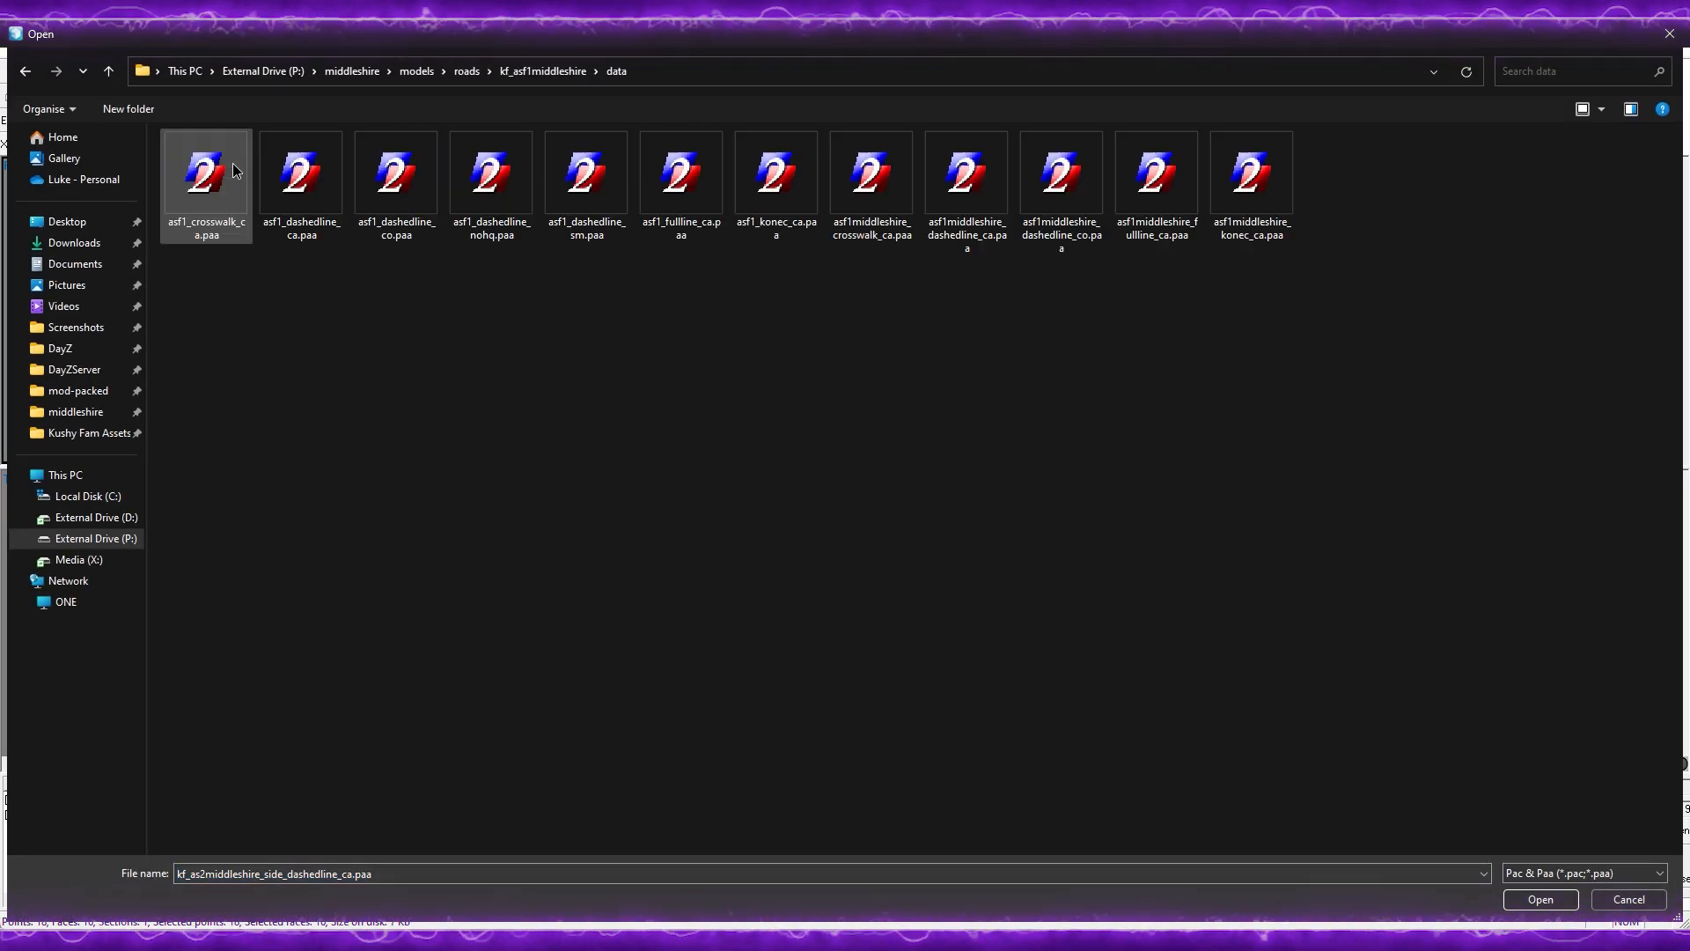
click(1602, 109)
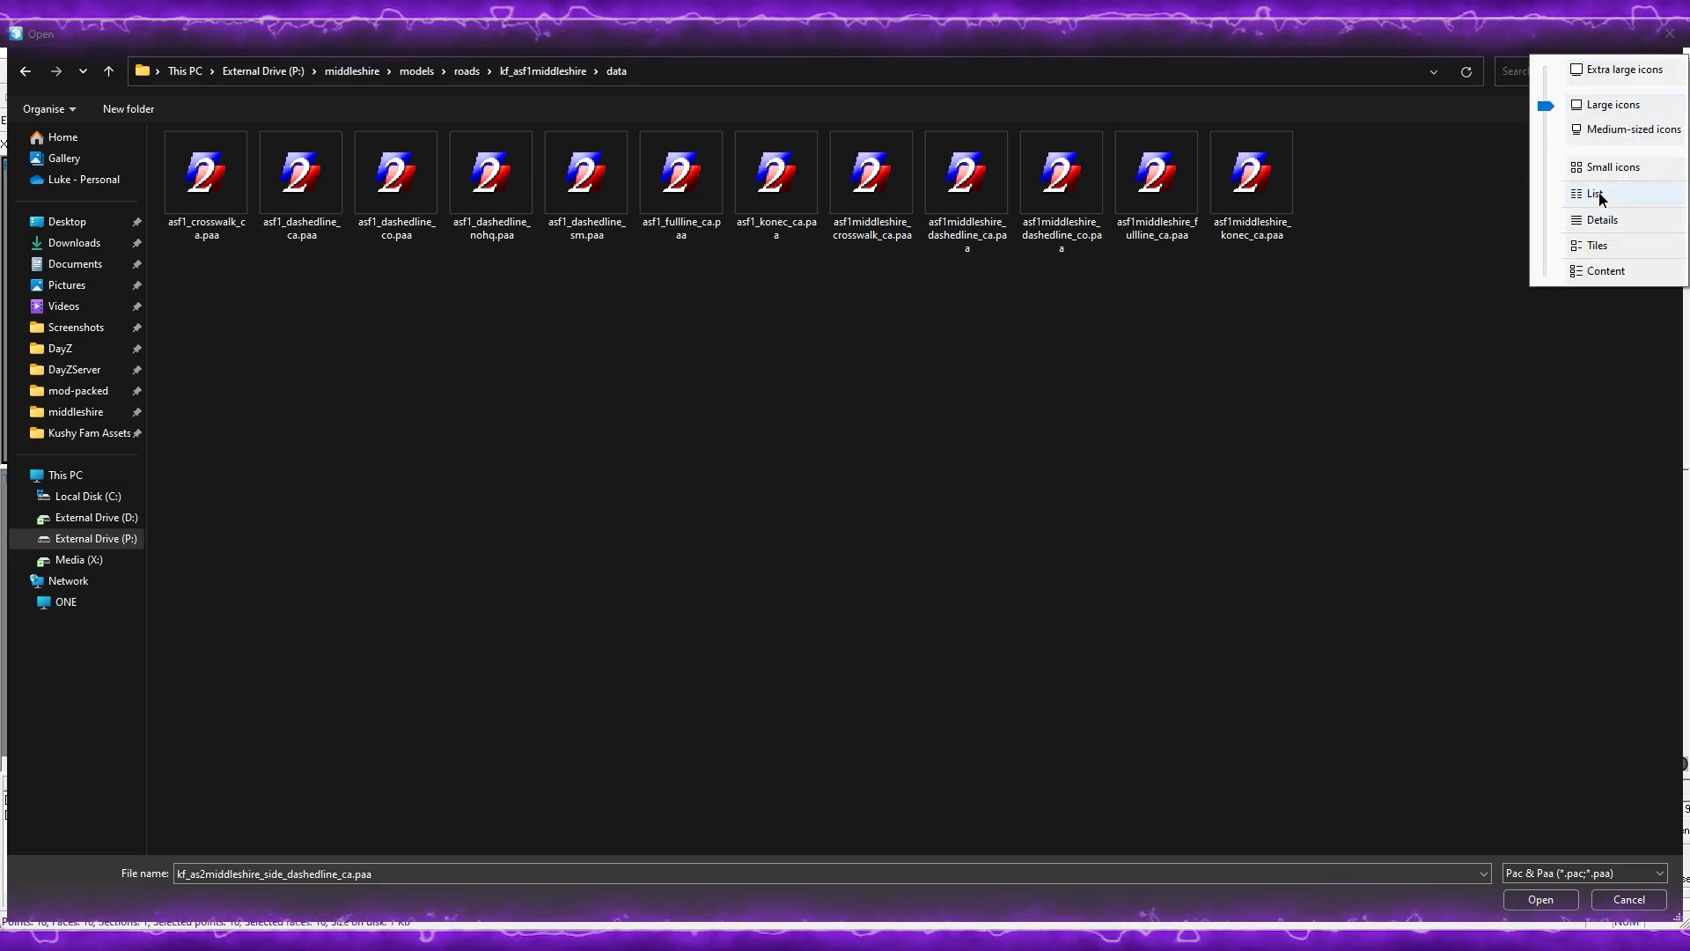
click(1602, 220)
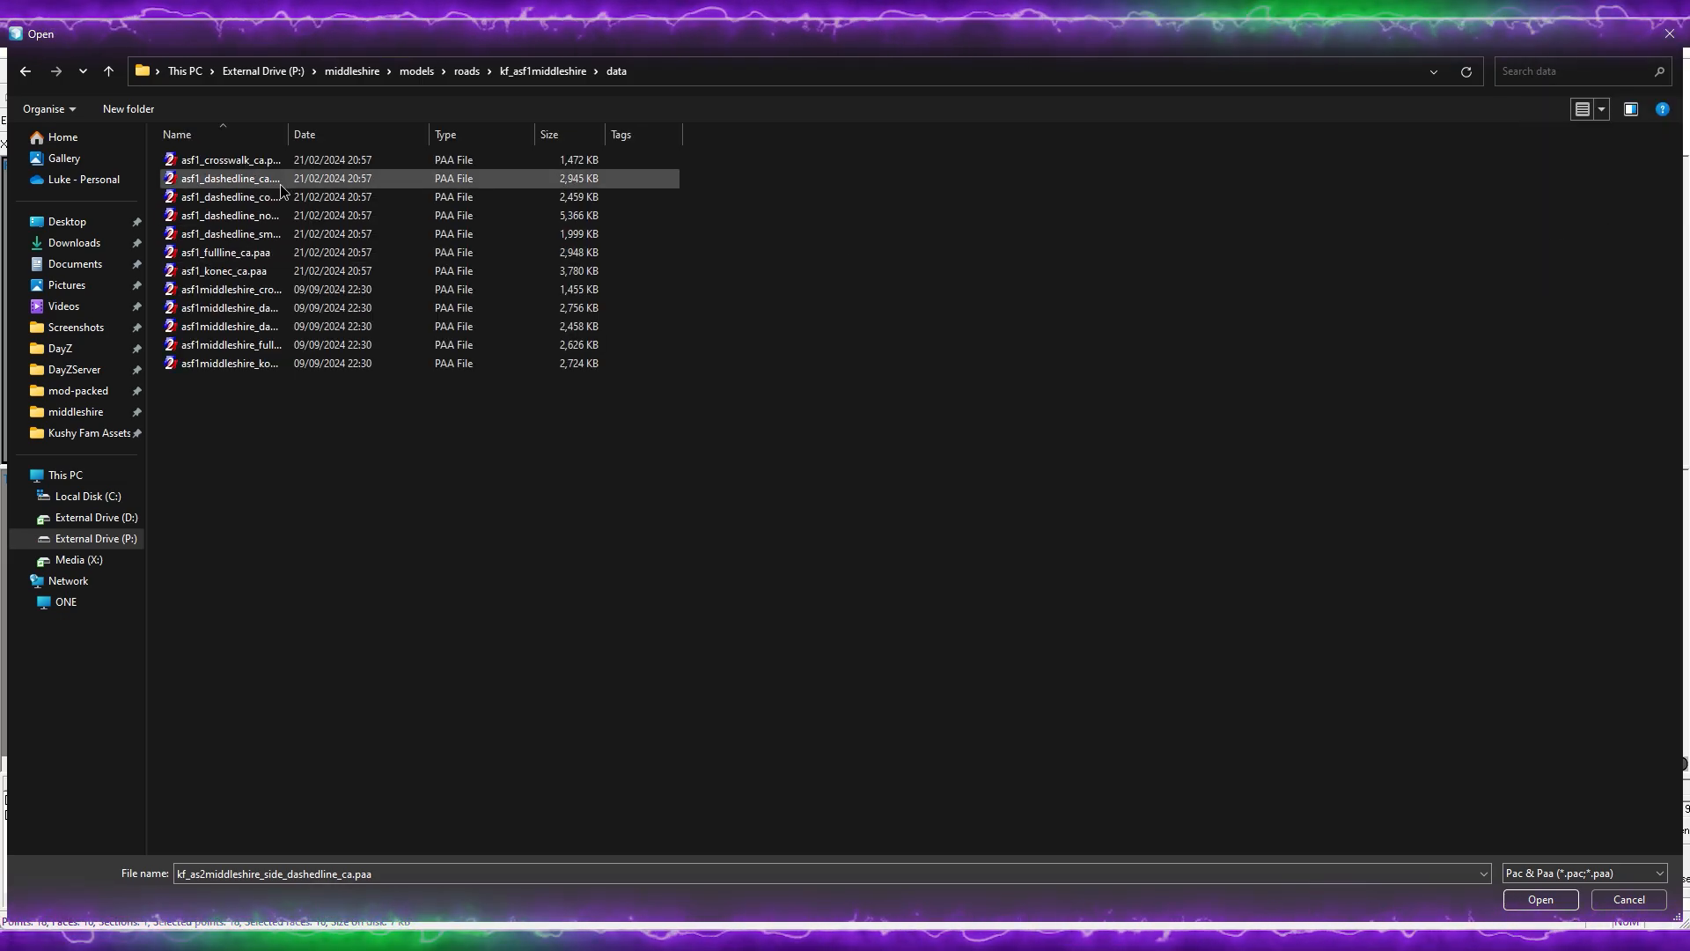
click(260, 141)
drag(288, 134, 374, 136)
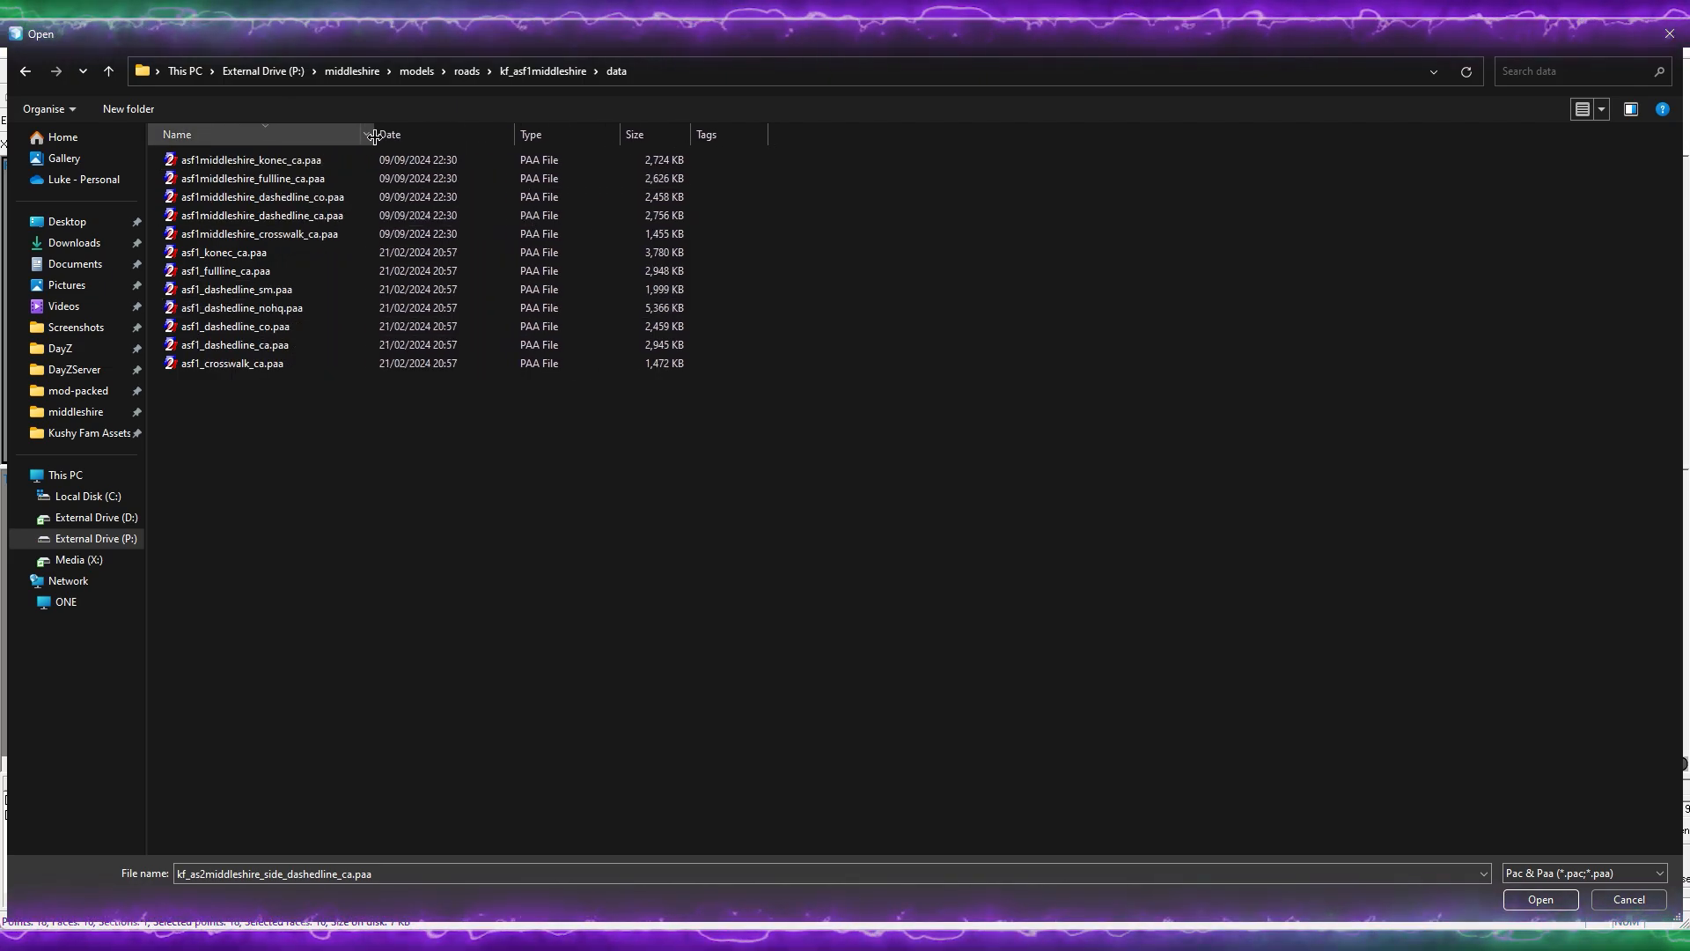
click(340, 222)
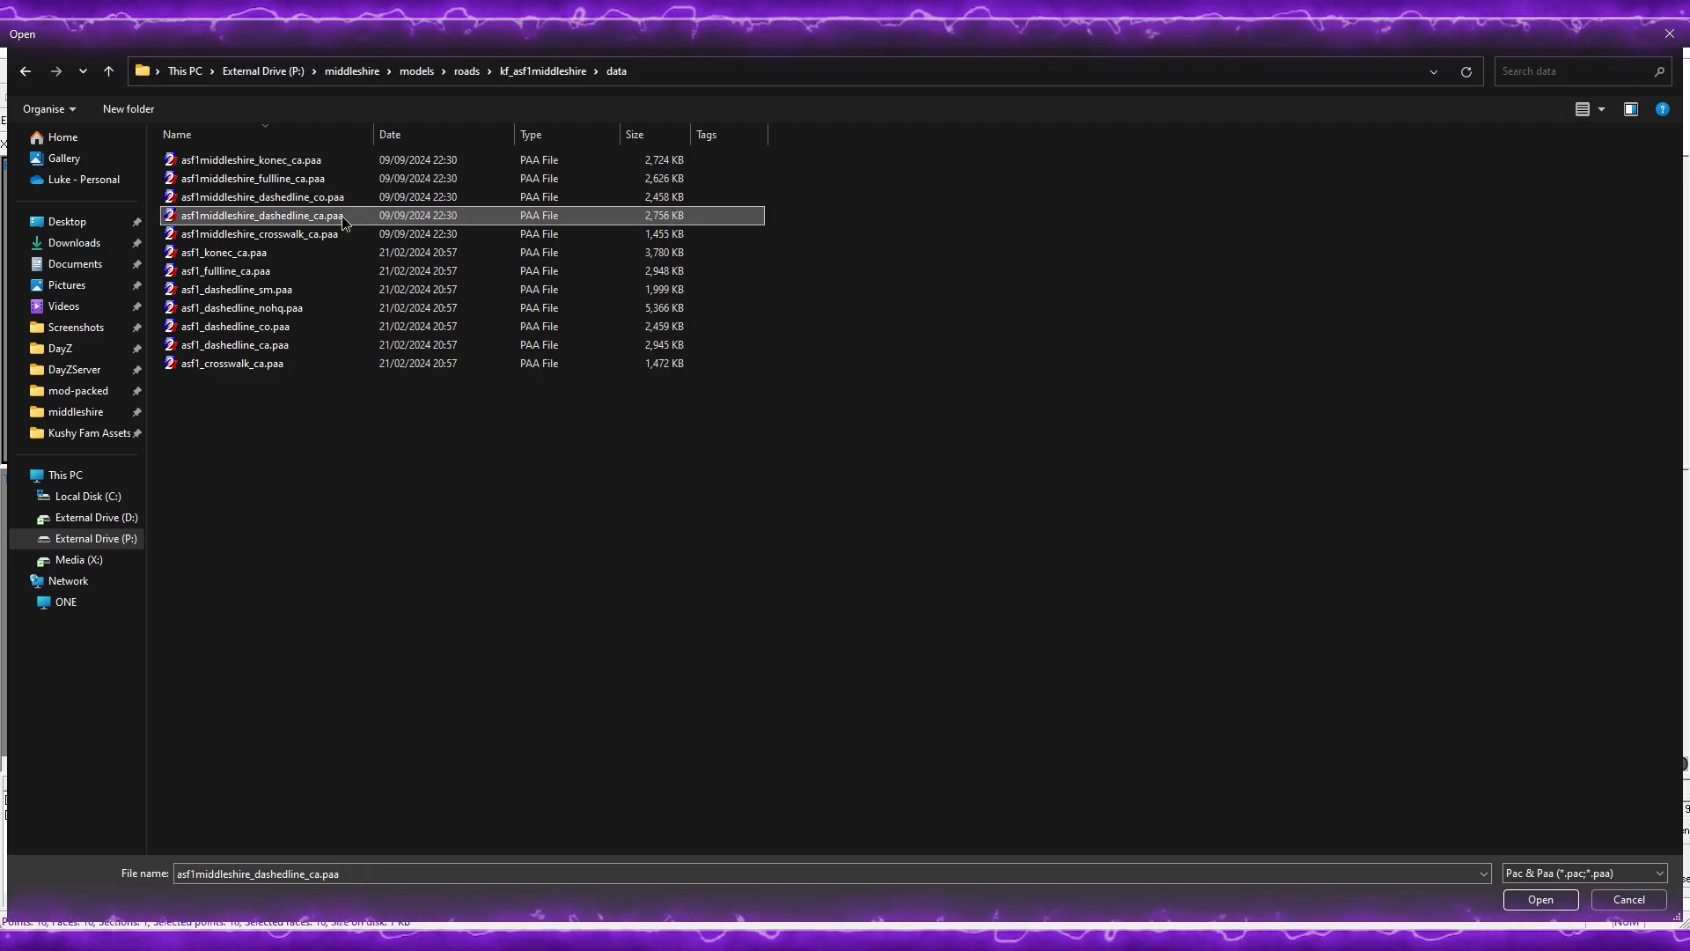
double_click(343, 222)
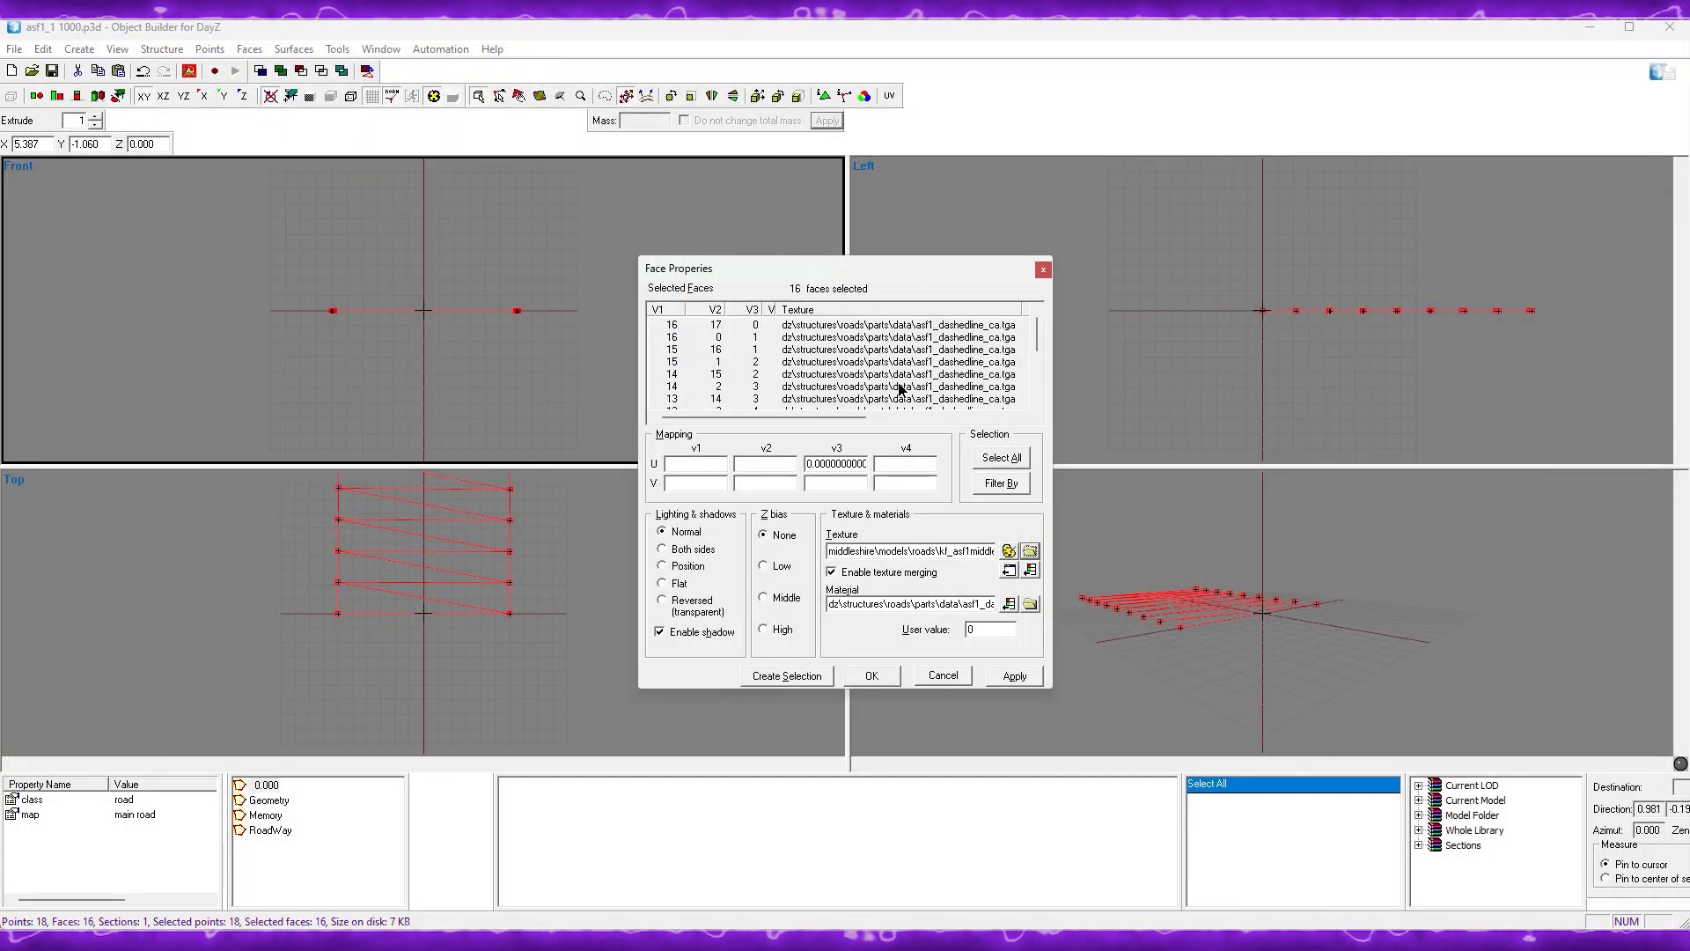
Step: Browse for a material file for the selected faces
click(1029, 603)
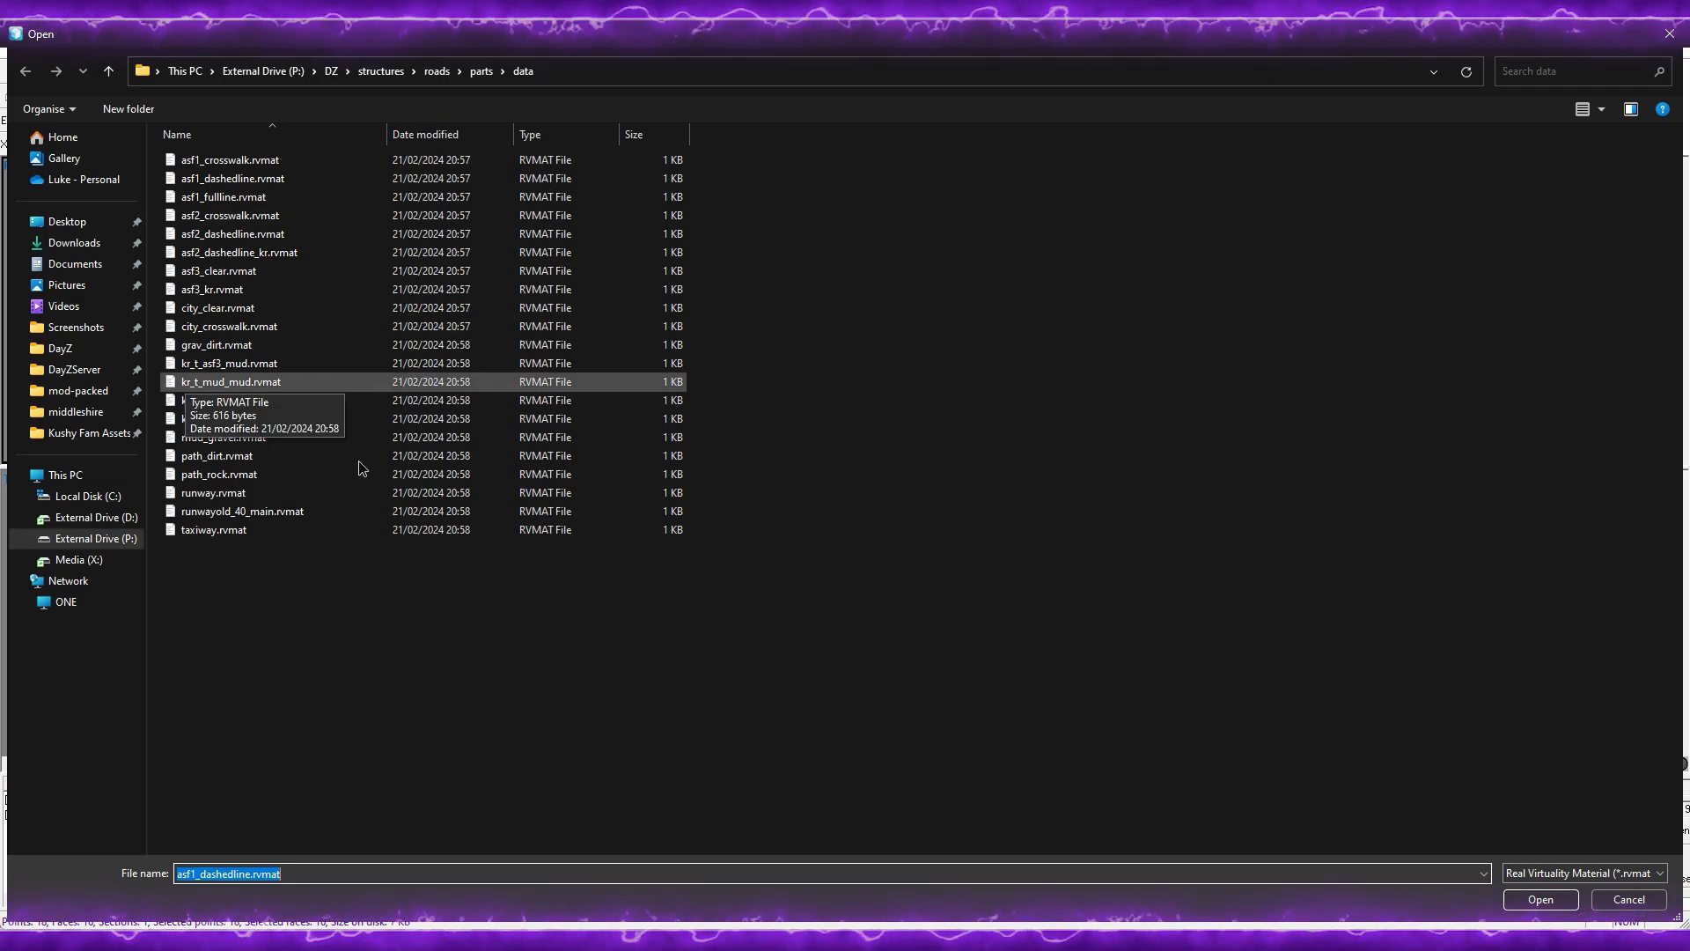
Step: Assign asf1_dashedline.rvmat from middleshire\models\roads\kf_asf1middleshire\data as the material of all selected faces and apply the face properties
click(1629, 899)
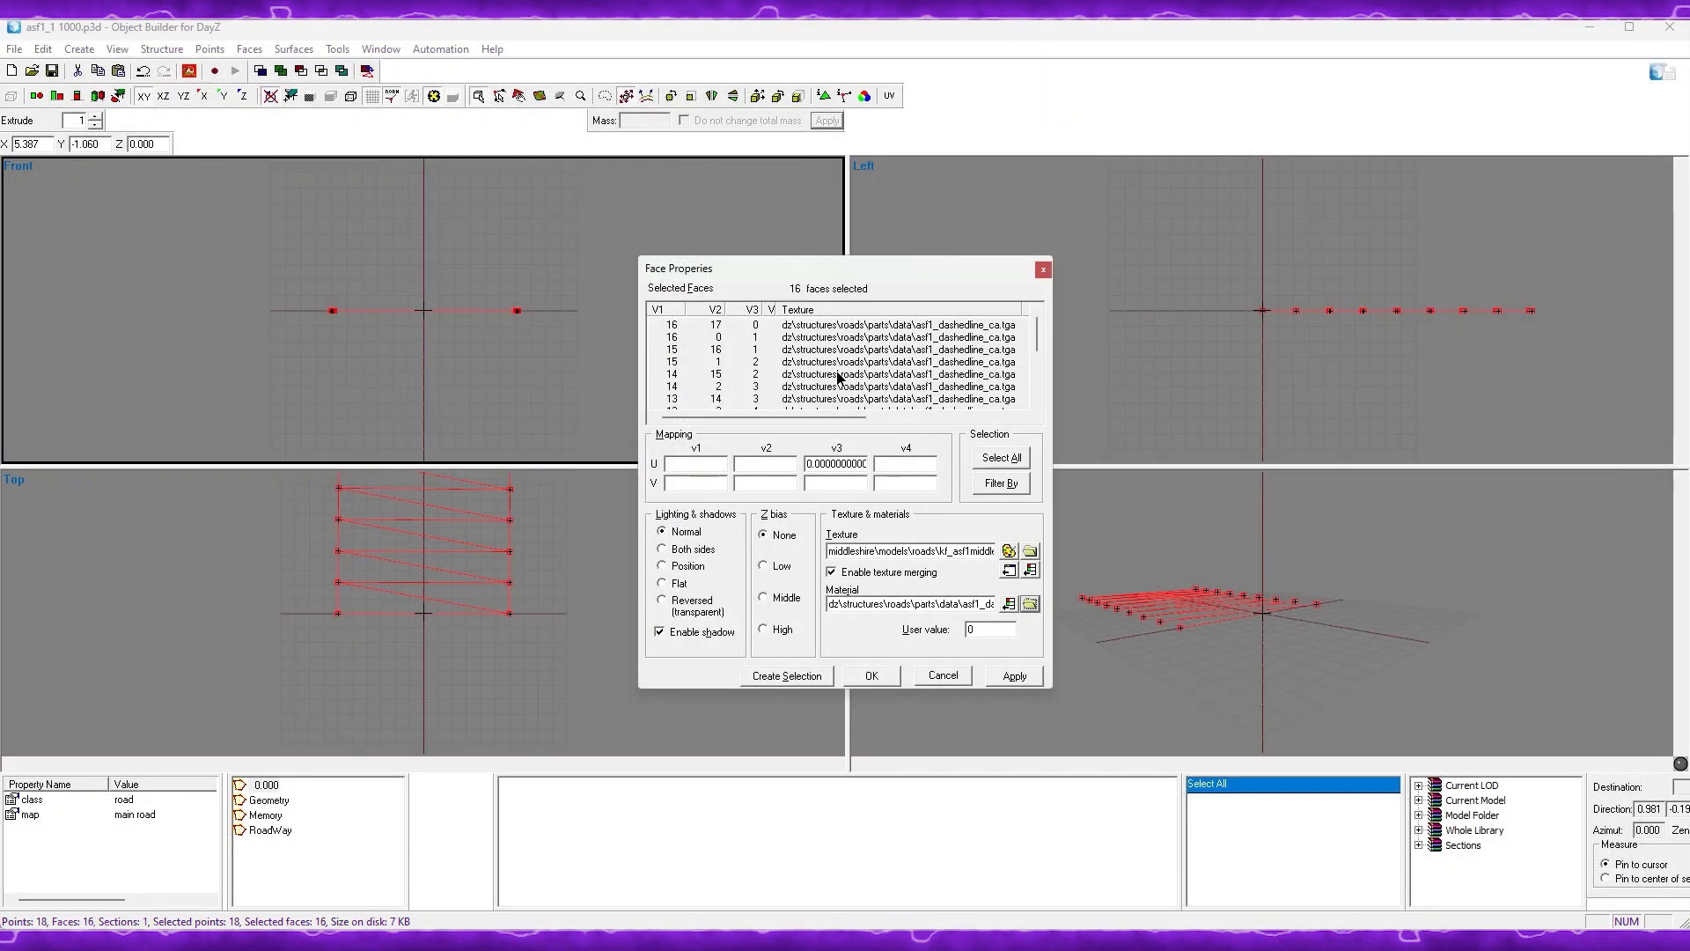
drag(941, 599, 1113, 628)
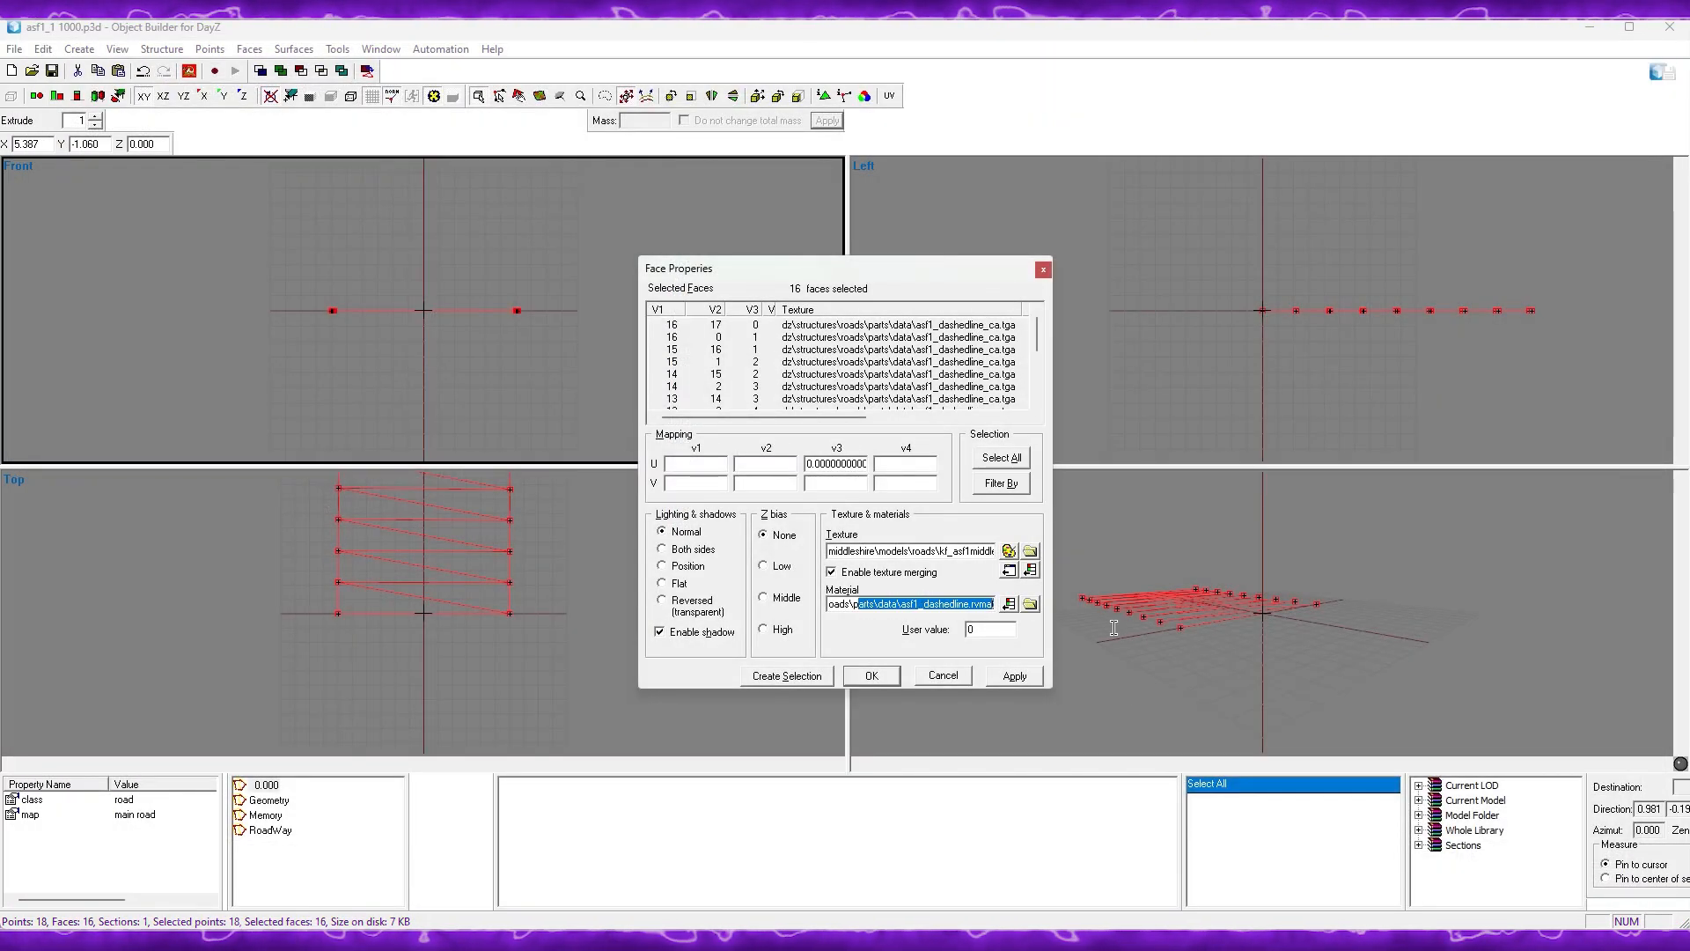
click(1030, 604)
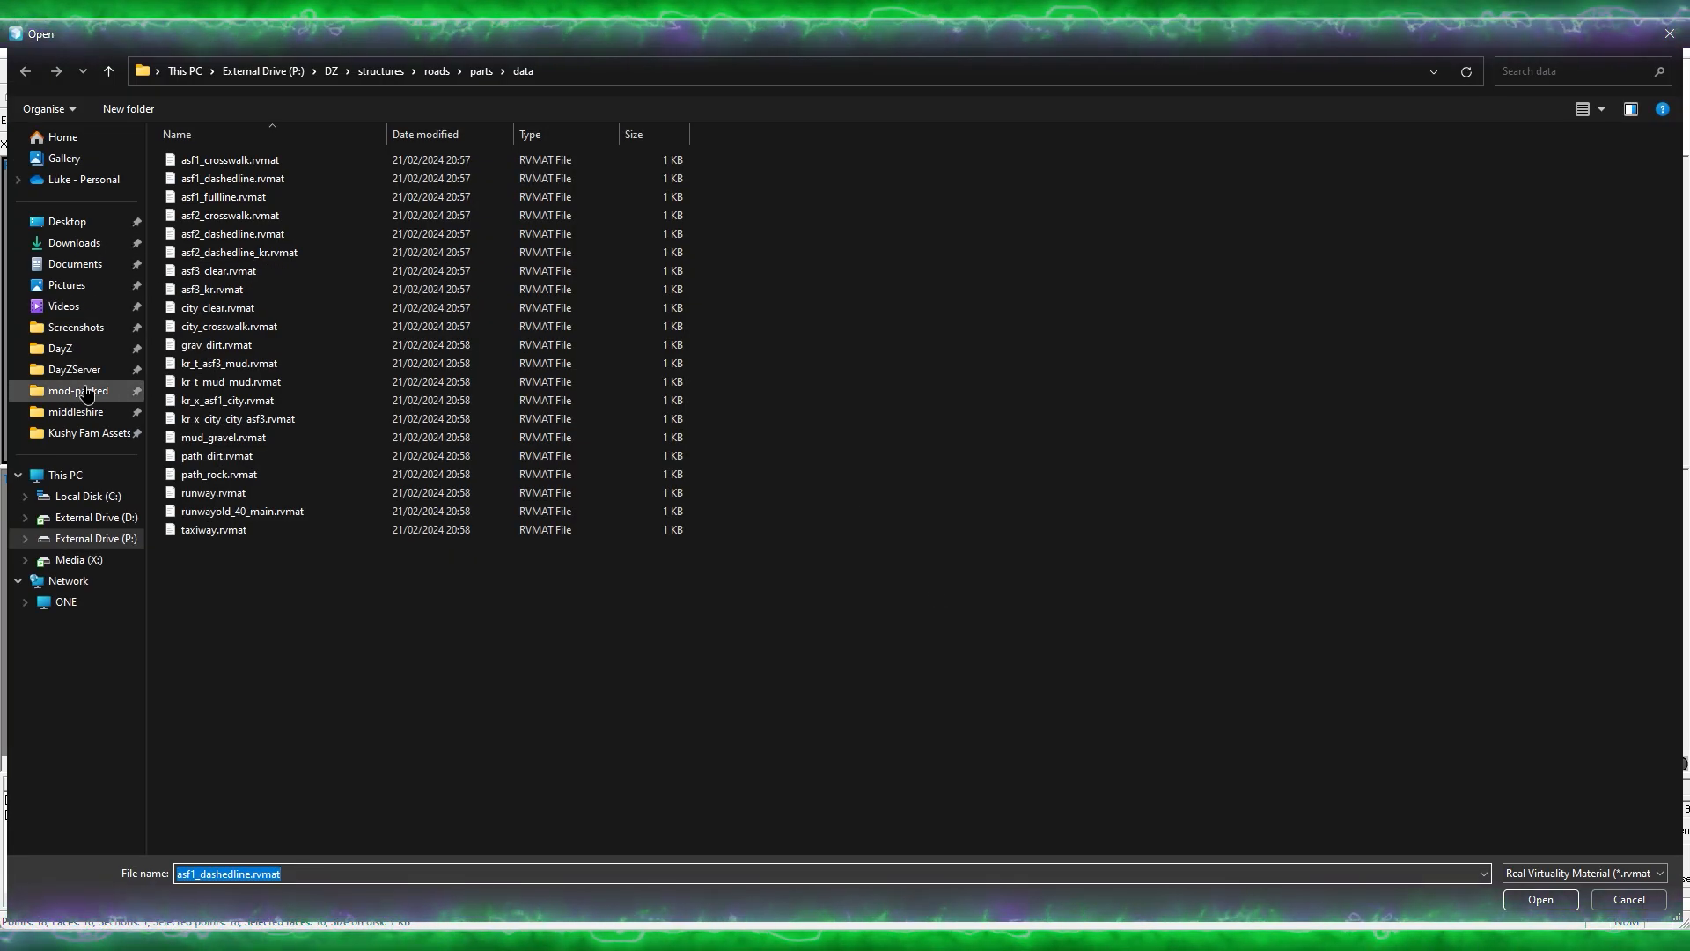
click(75, 412)
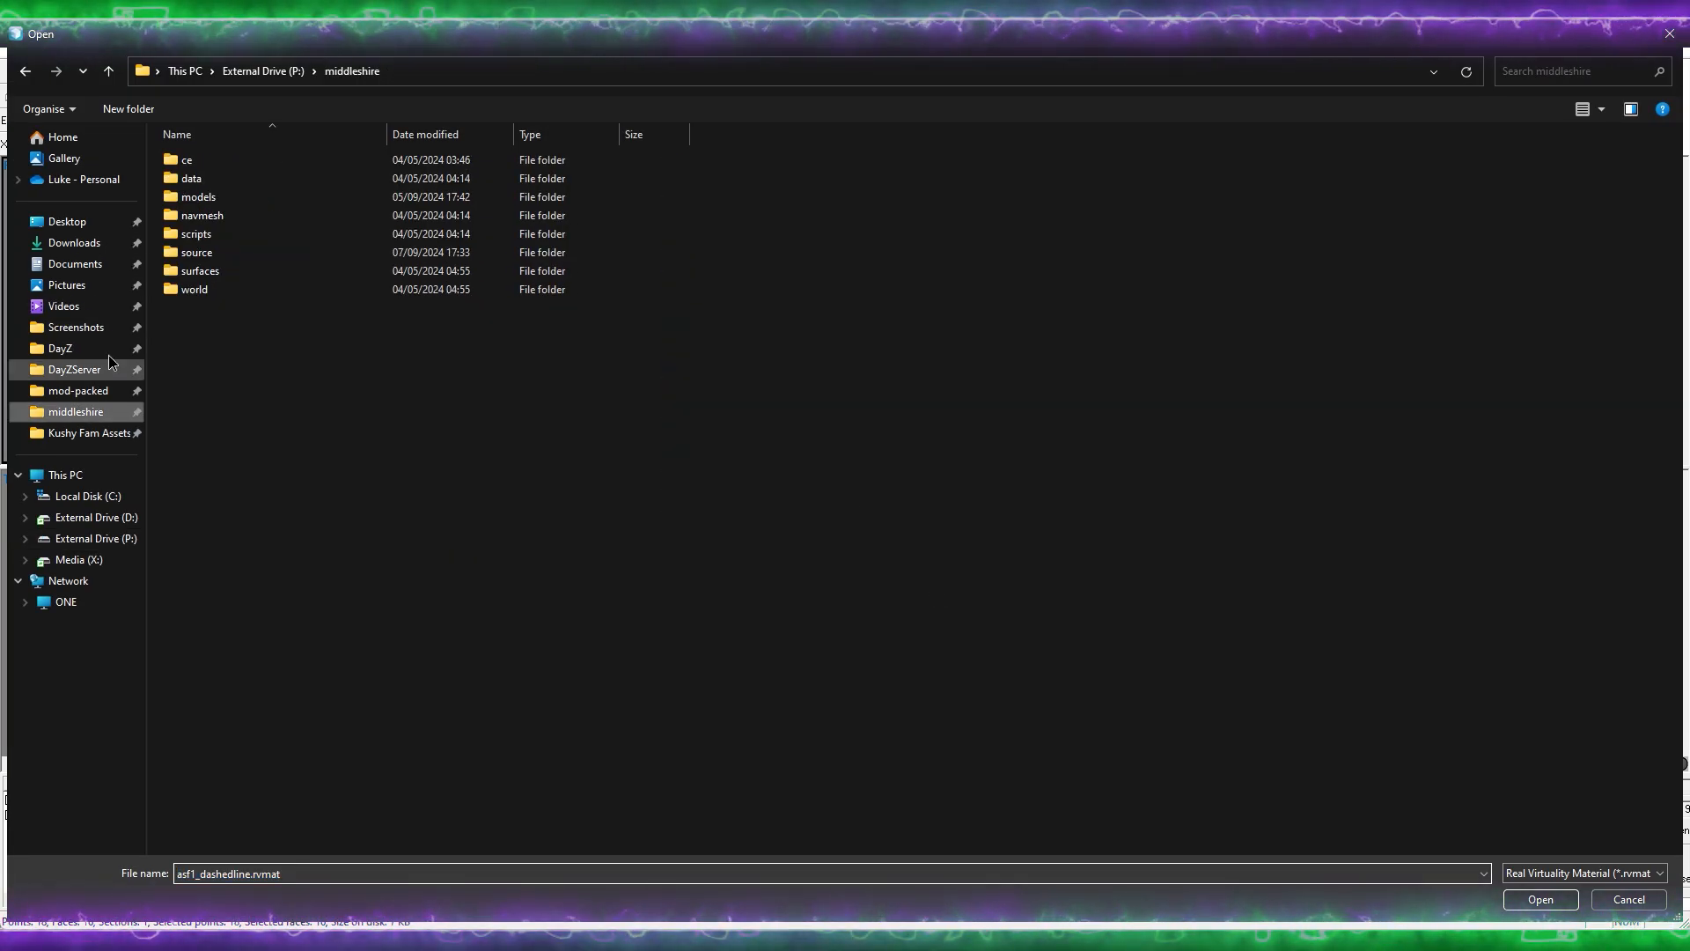
double_click(228, 204)
double_click(224, 234)
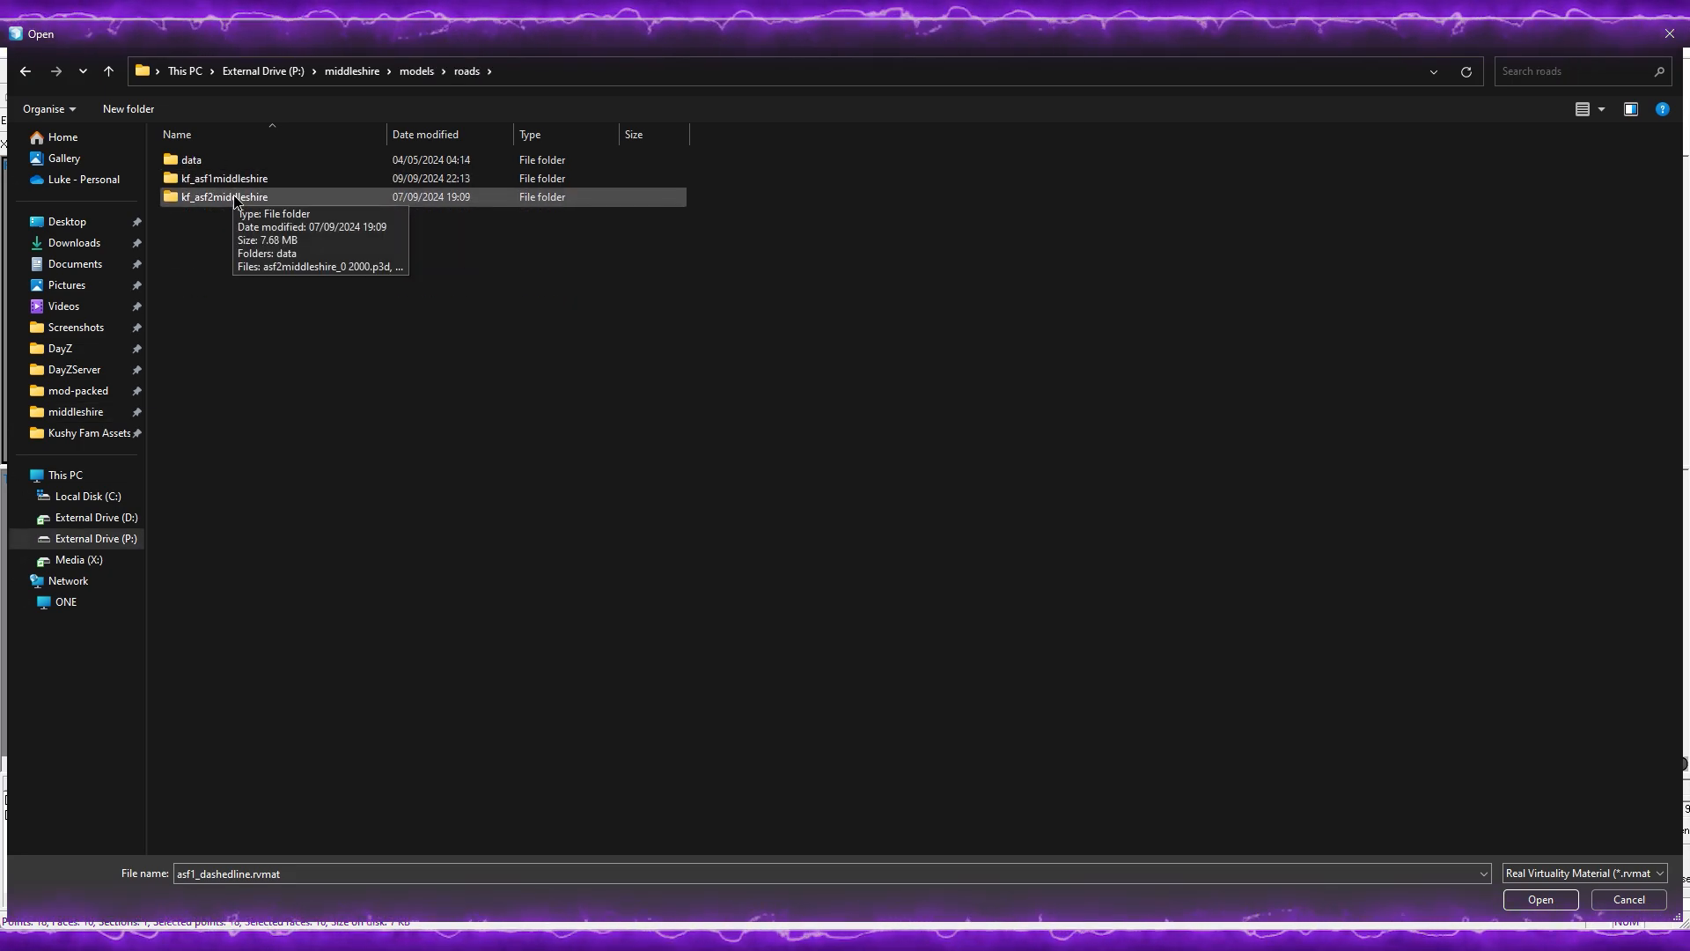
double_click(235, 175)
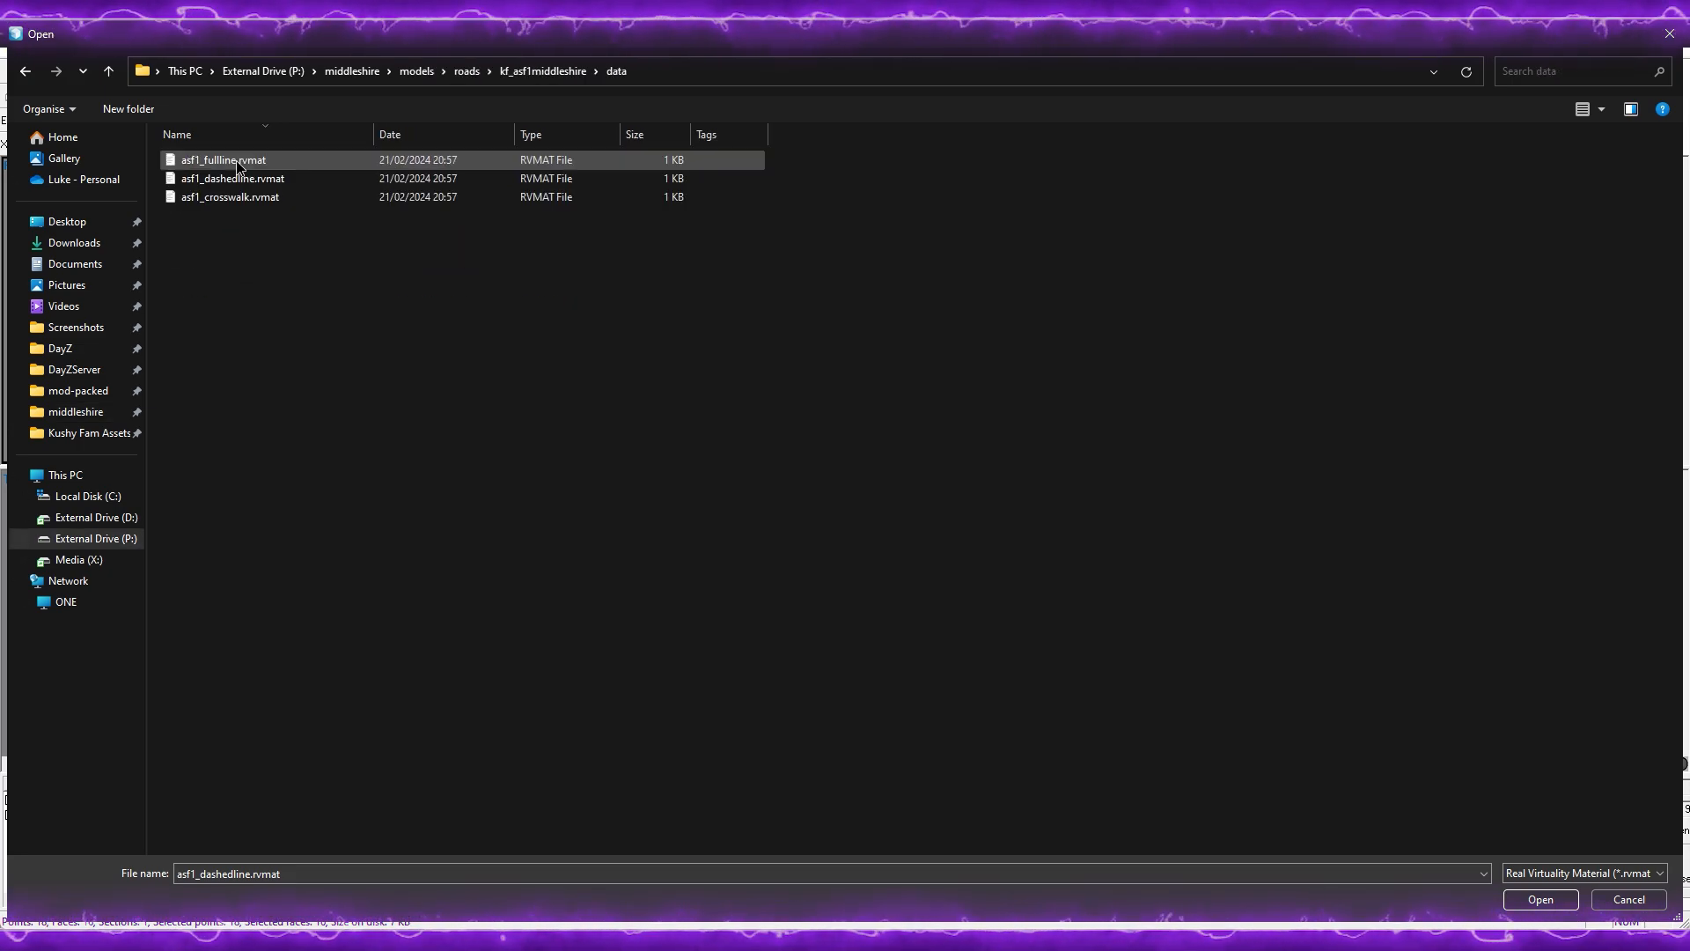
double_click(283, 179)
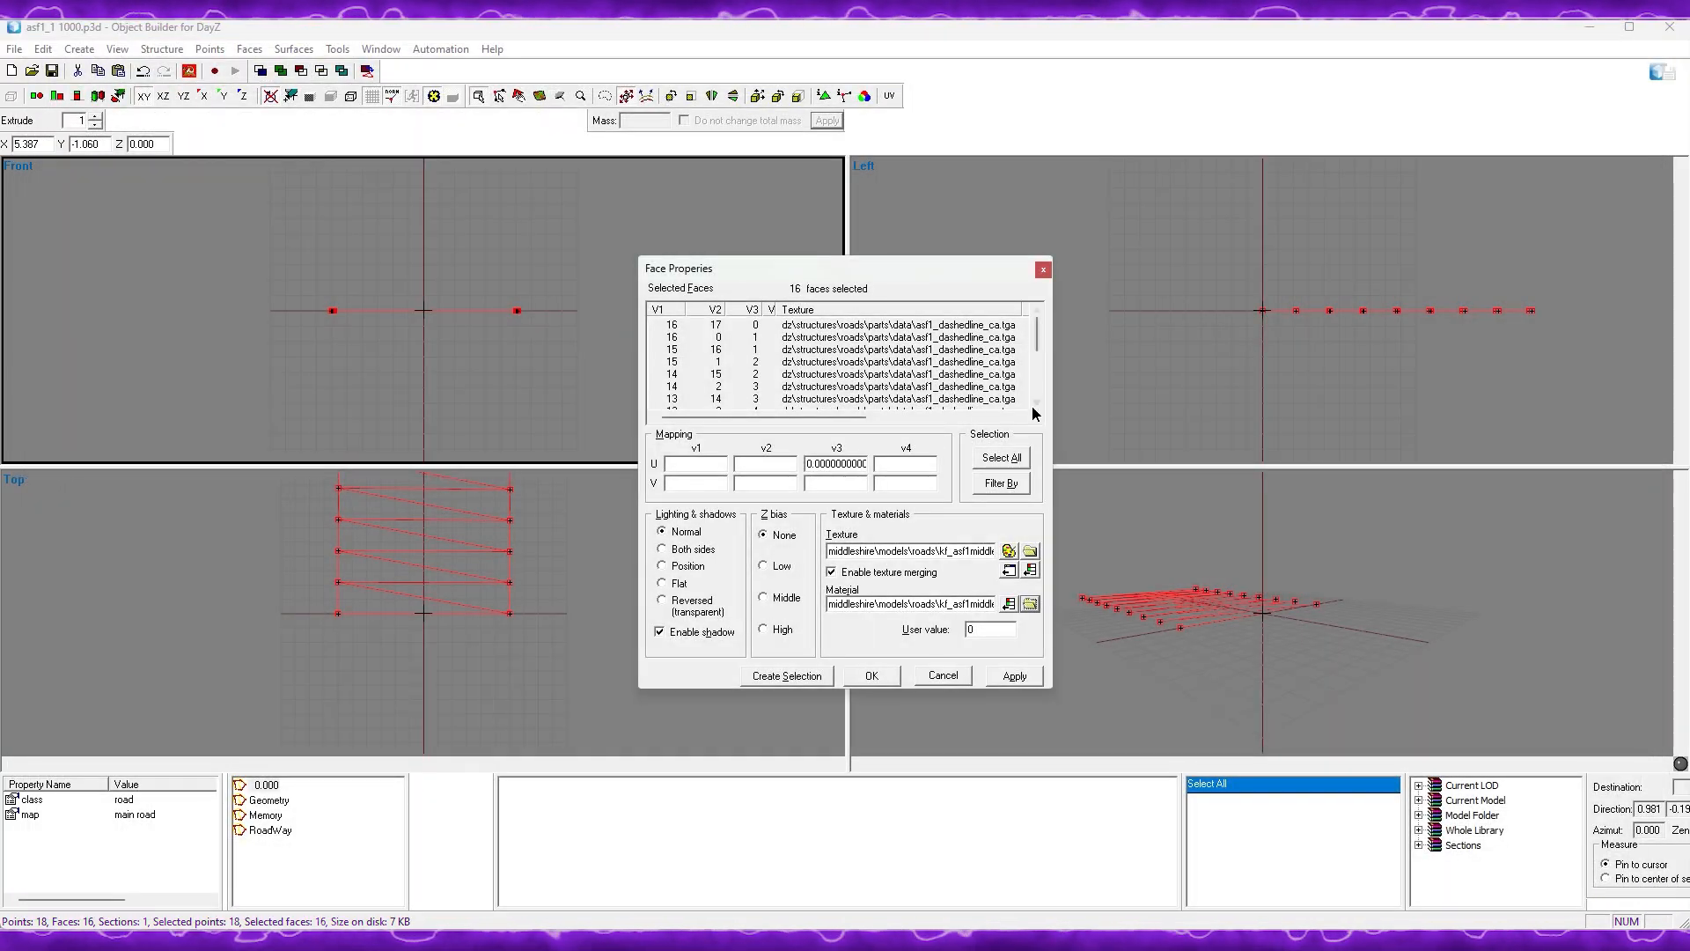
drag(818, 416, 964, 417)
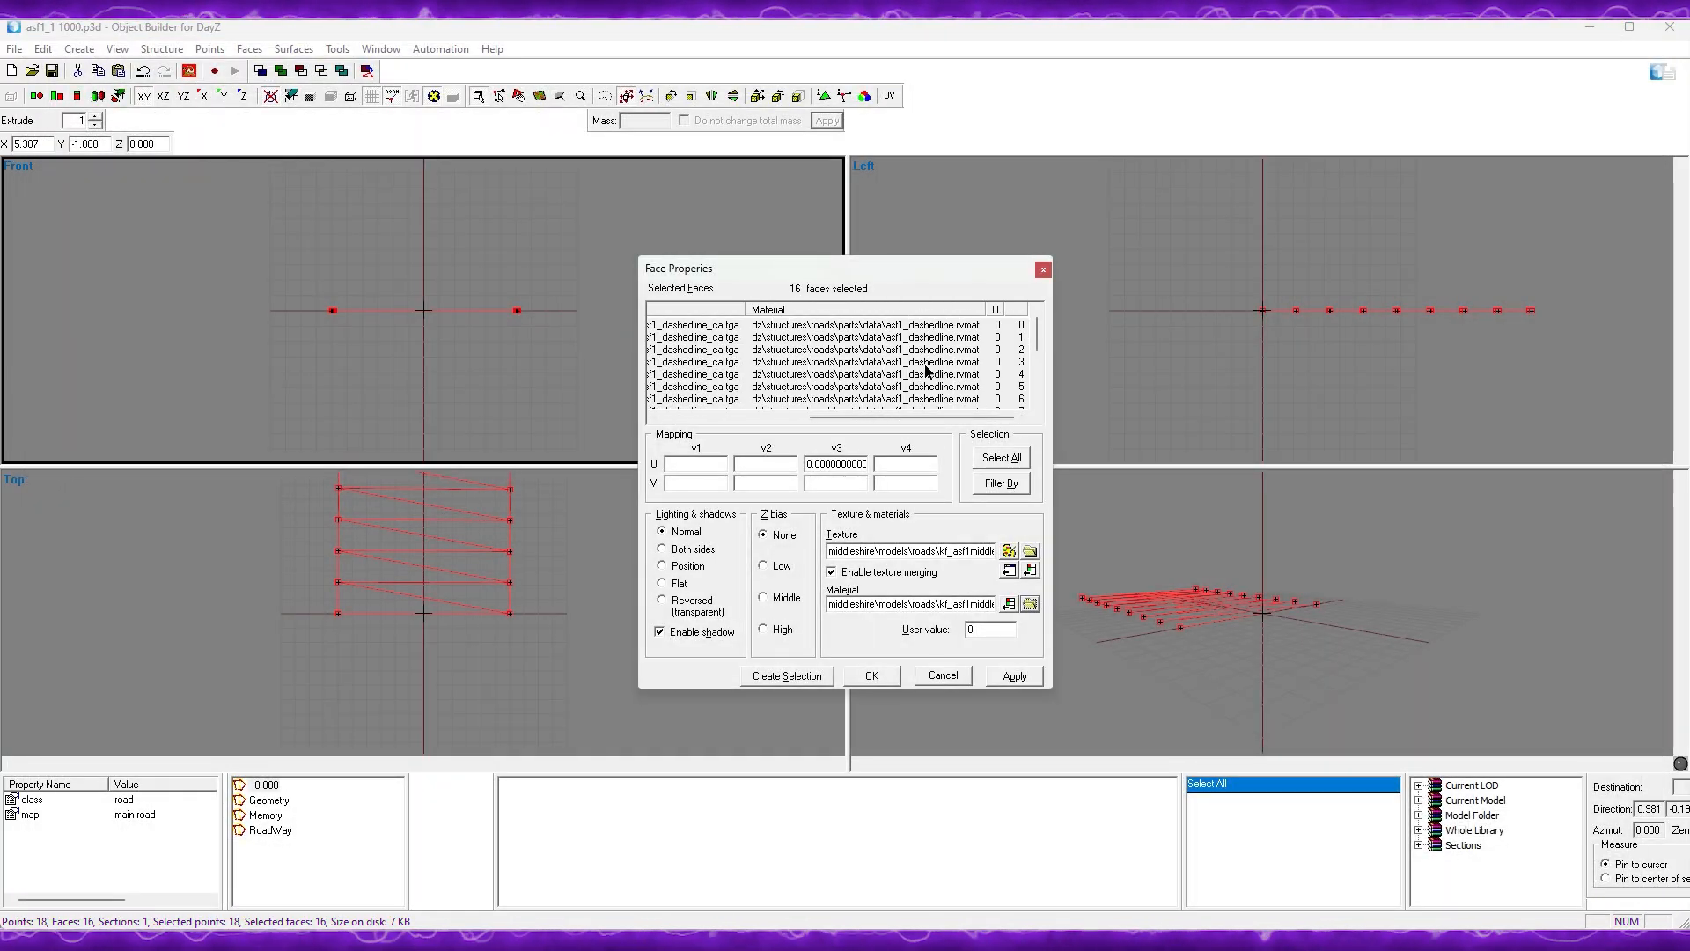
click(1003, 675)
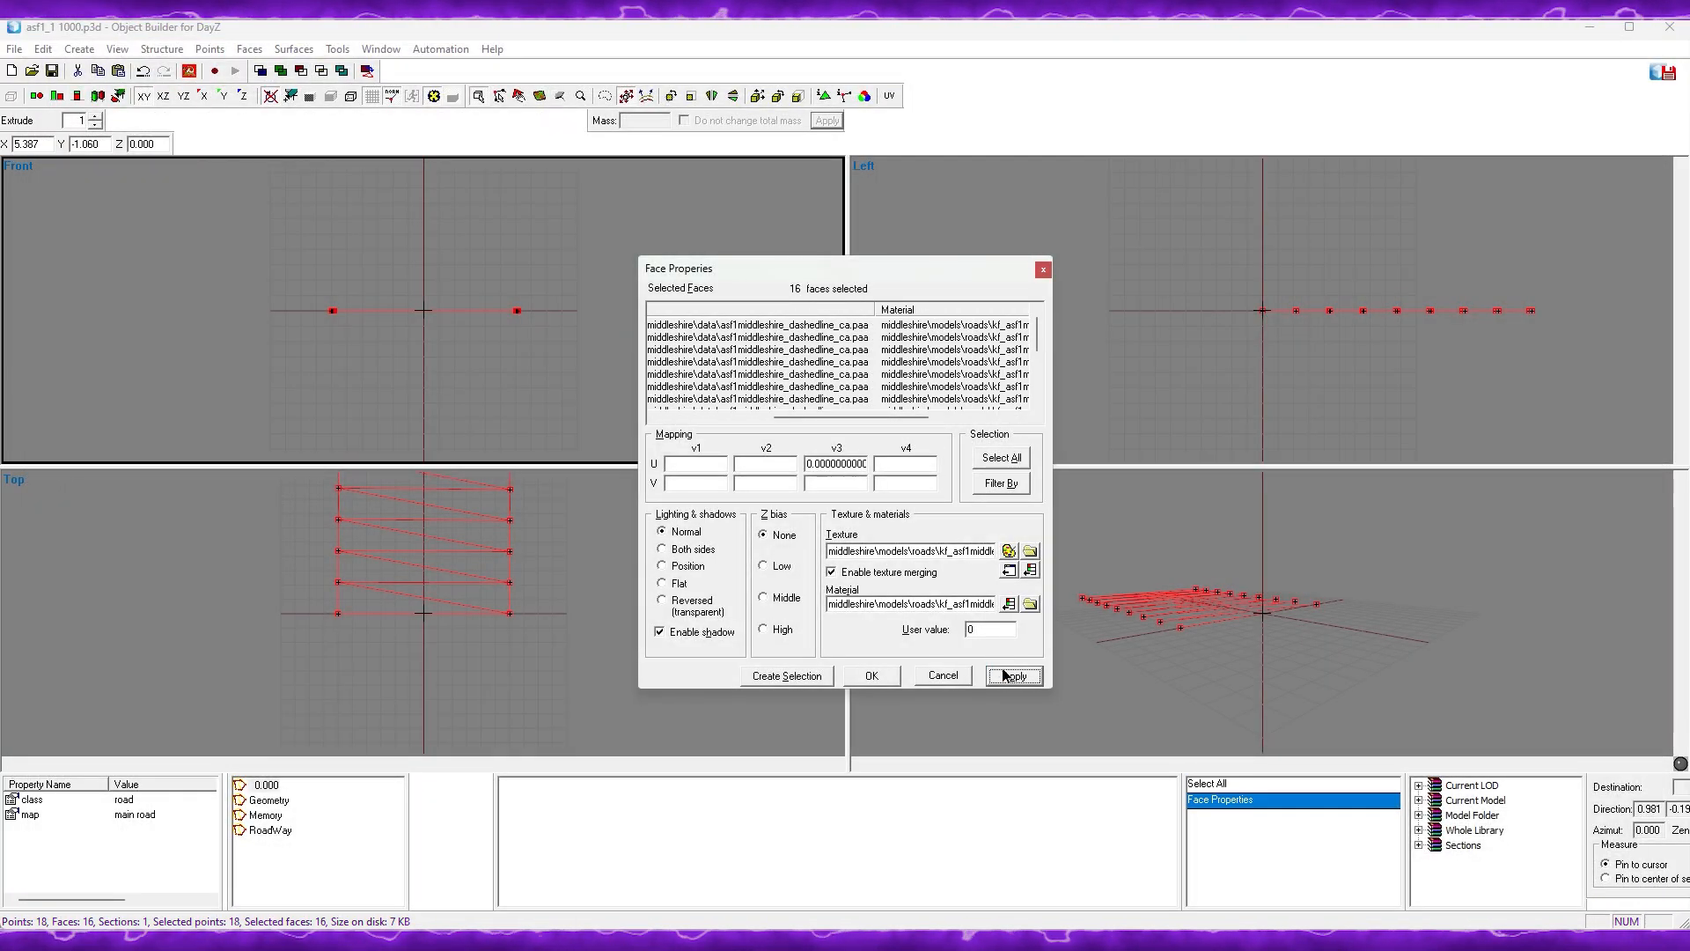
click(869, 676)
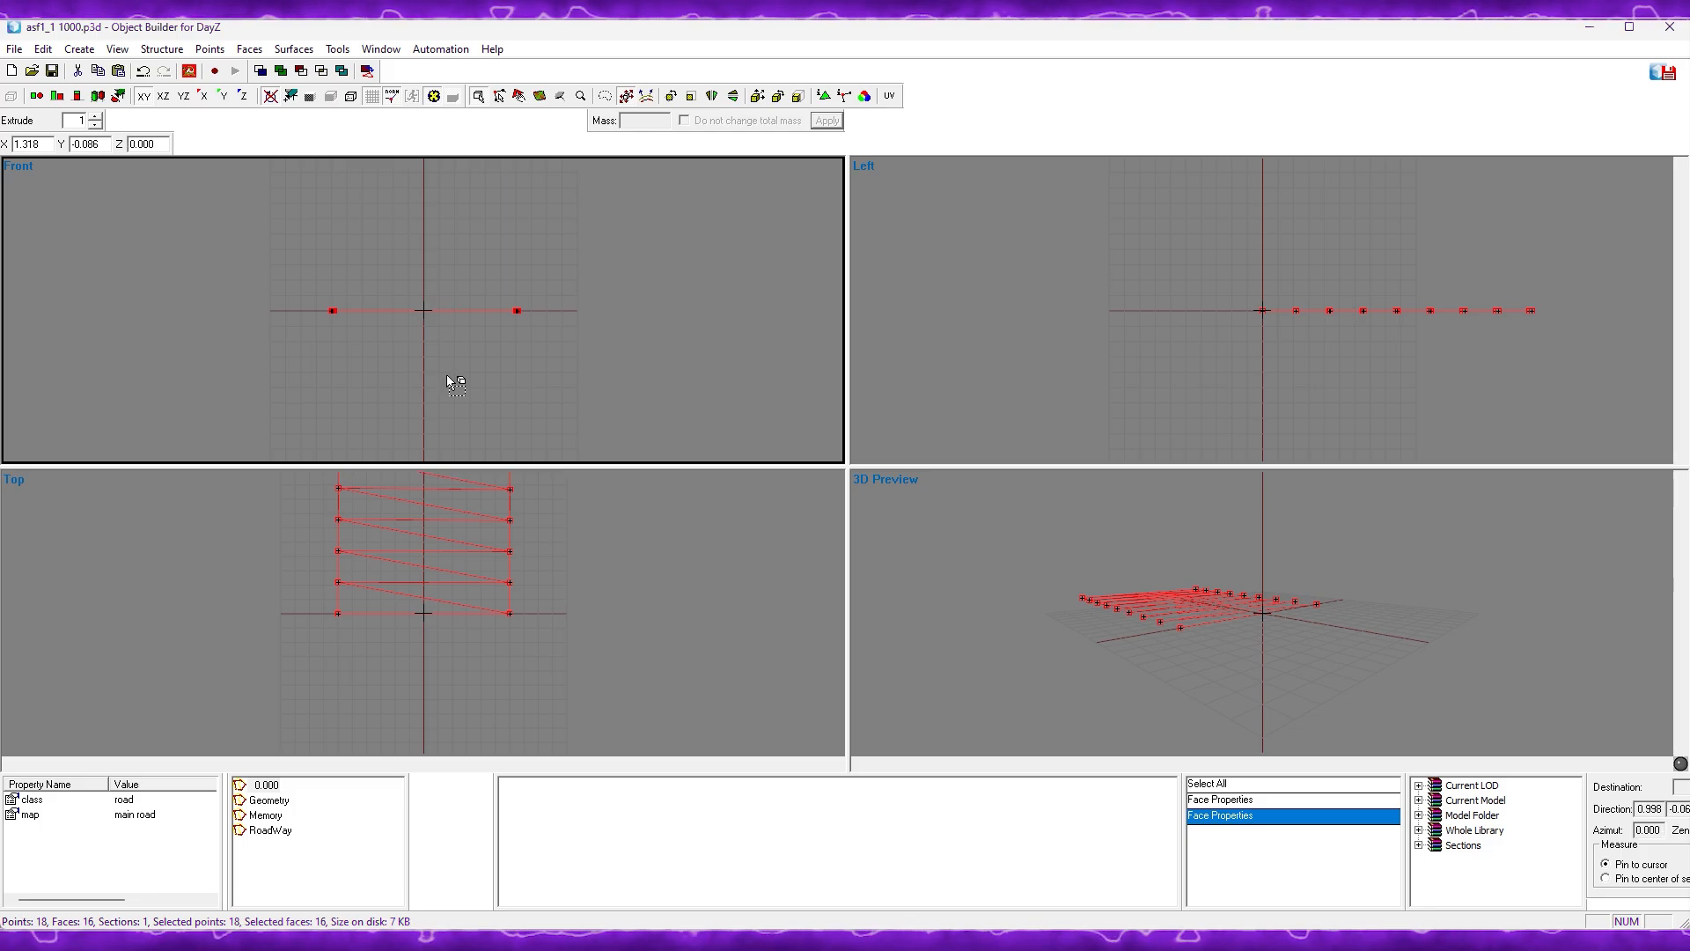
Step: Switch to the road parts text notes and mark both asf1_1 1000.p3d entries with an asterisk
key(alt+Tab)
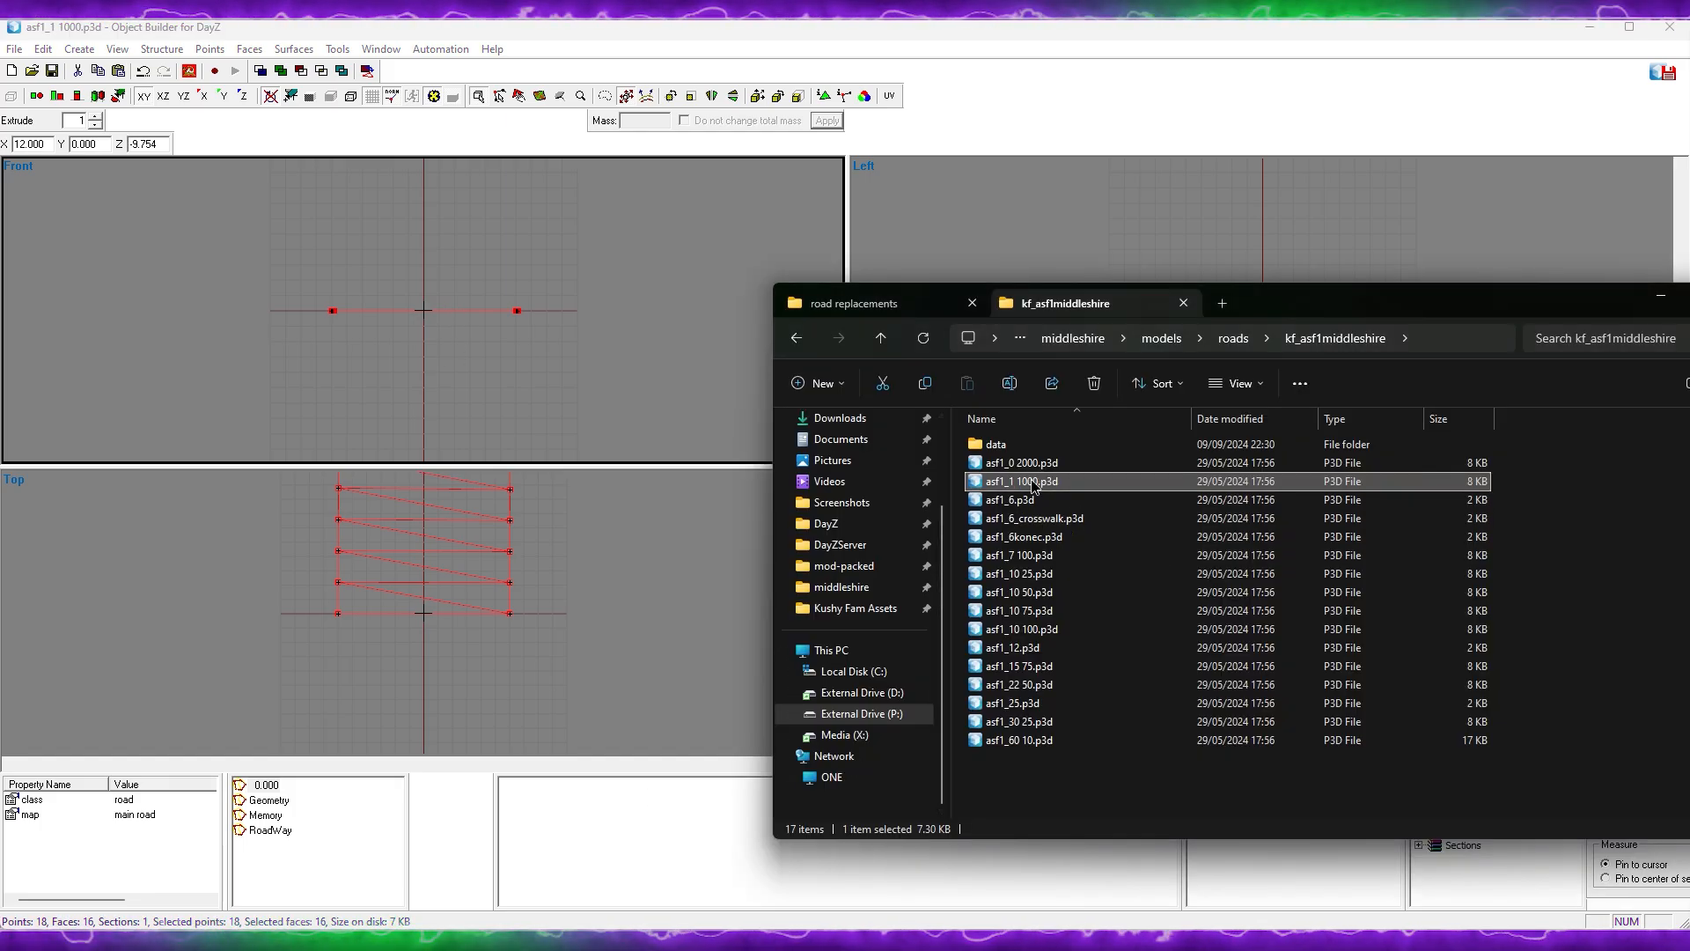
key(alt+Tab)
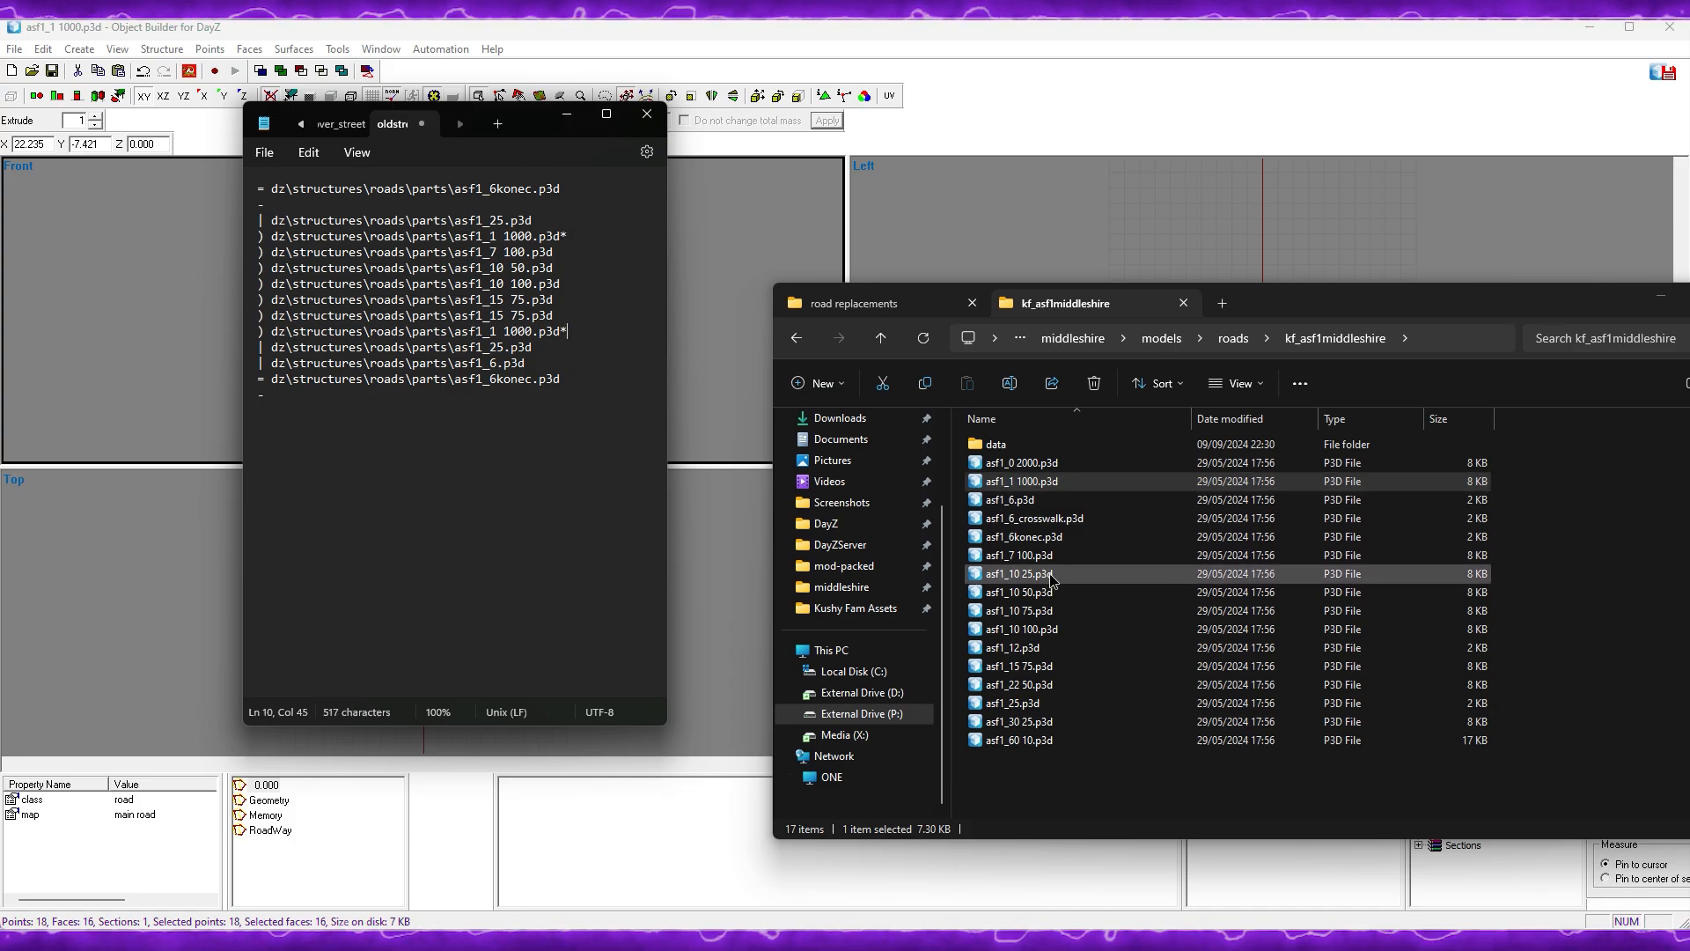
drag(1062, 703, 749, 238)
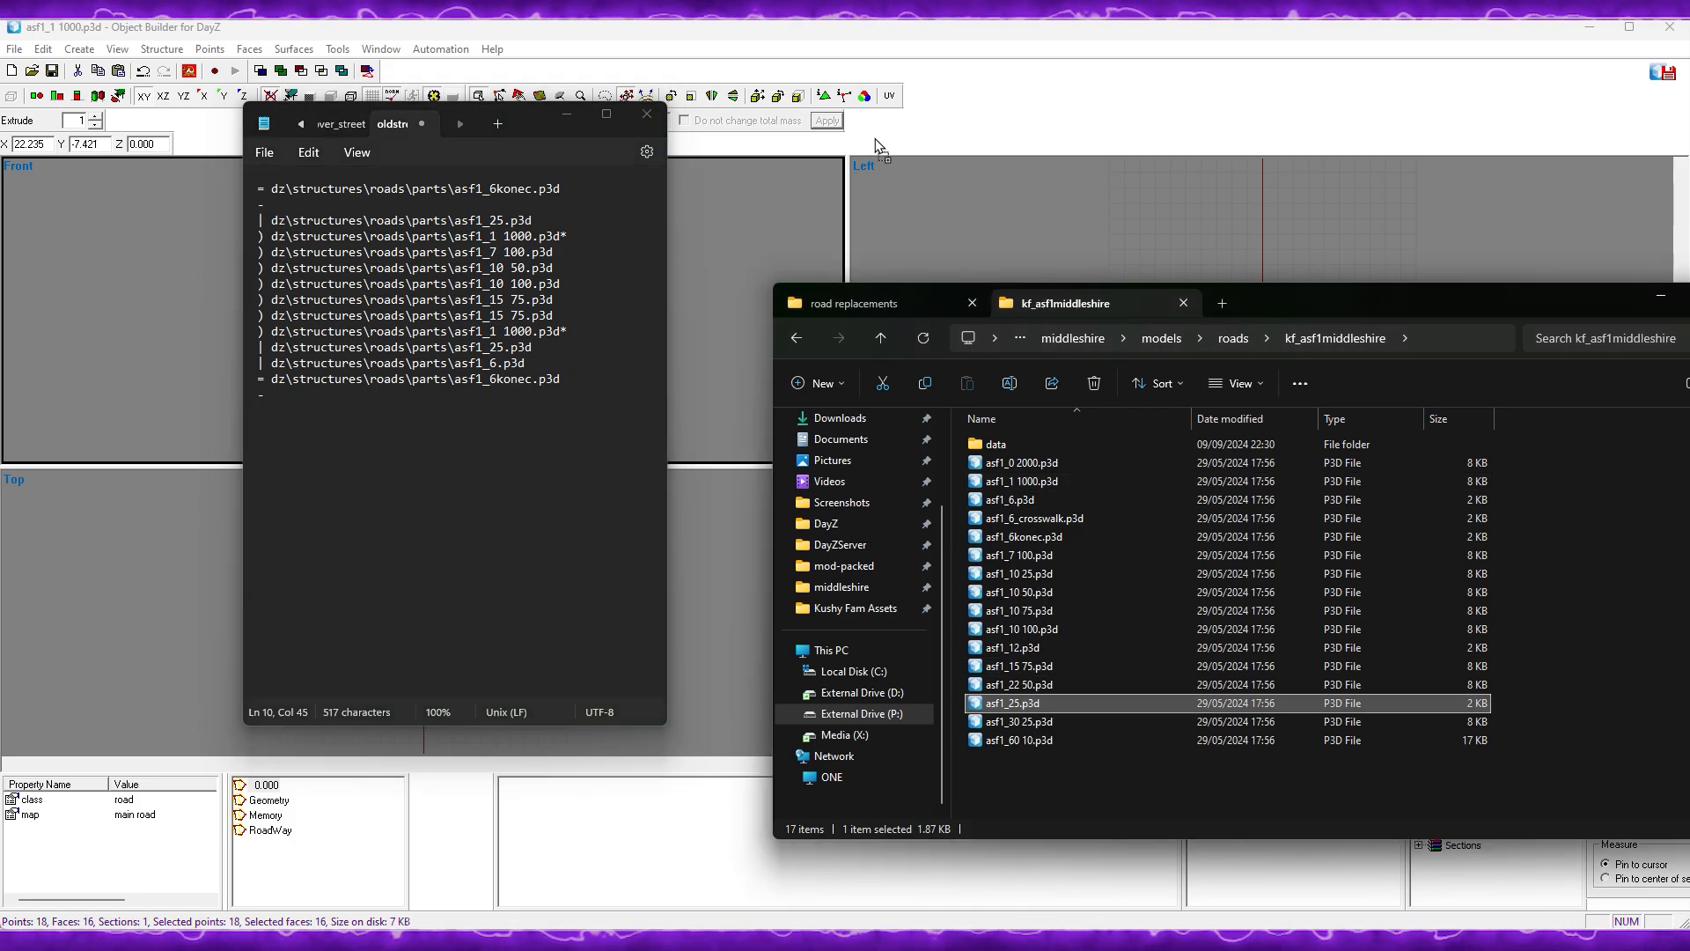
drag(875, 145, 876, 145)
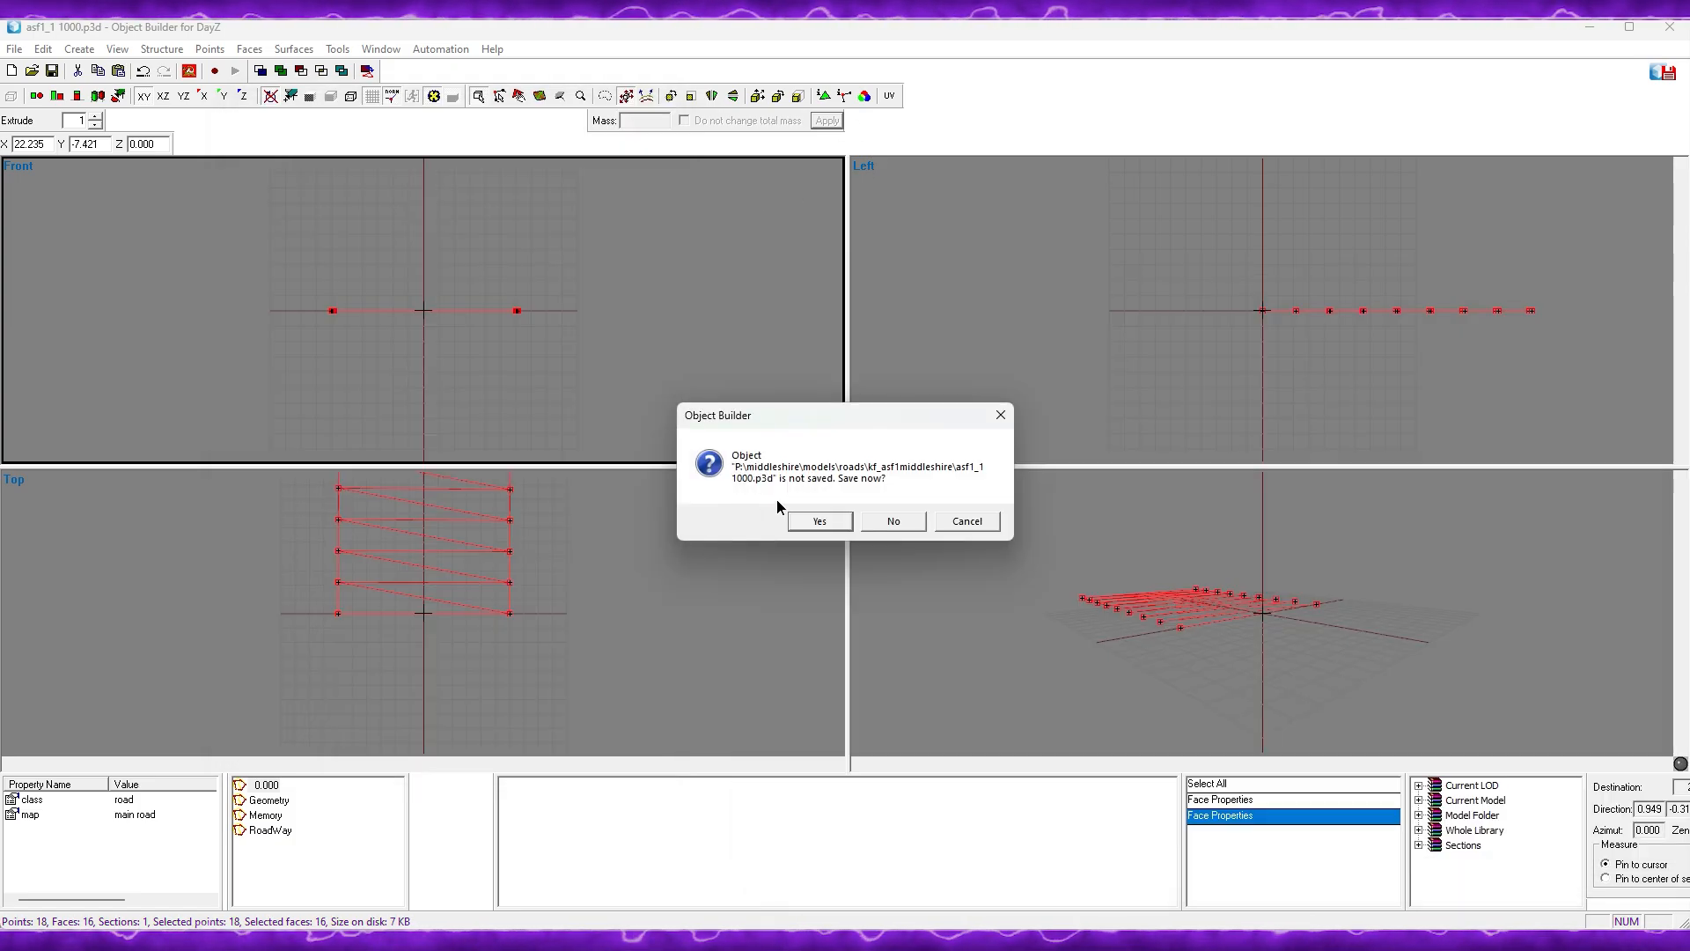
click(980, 524)
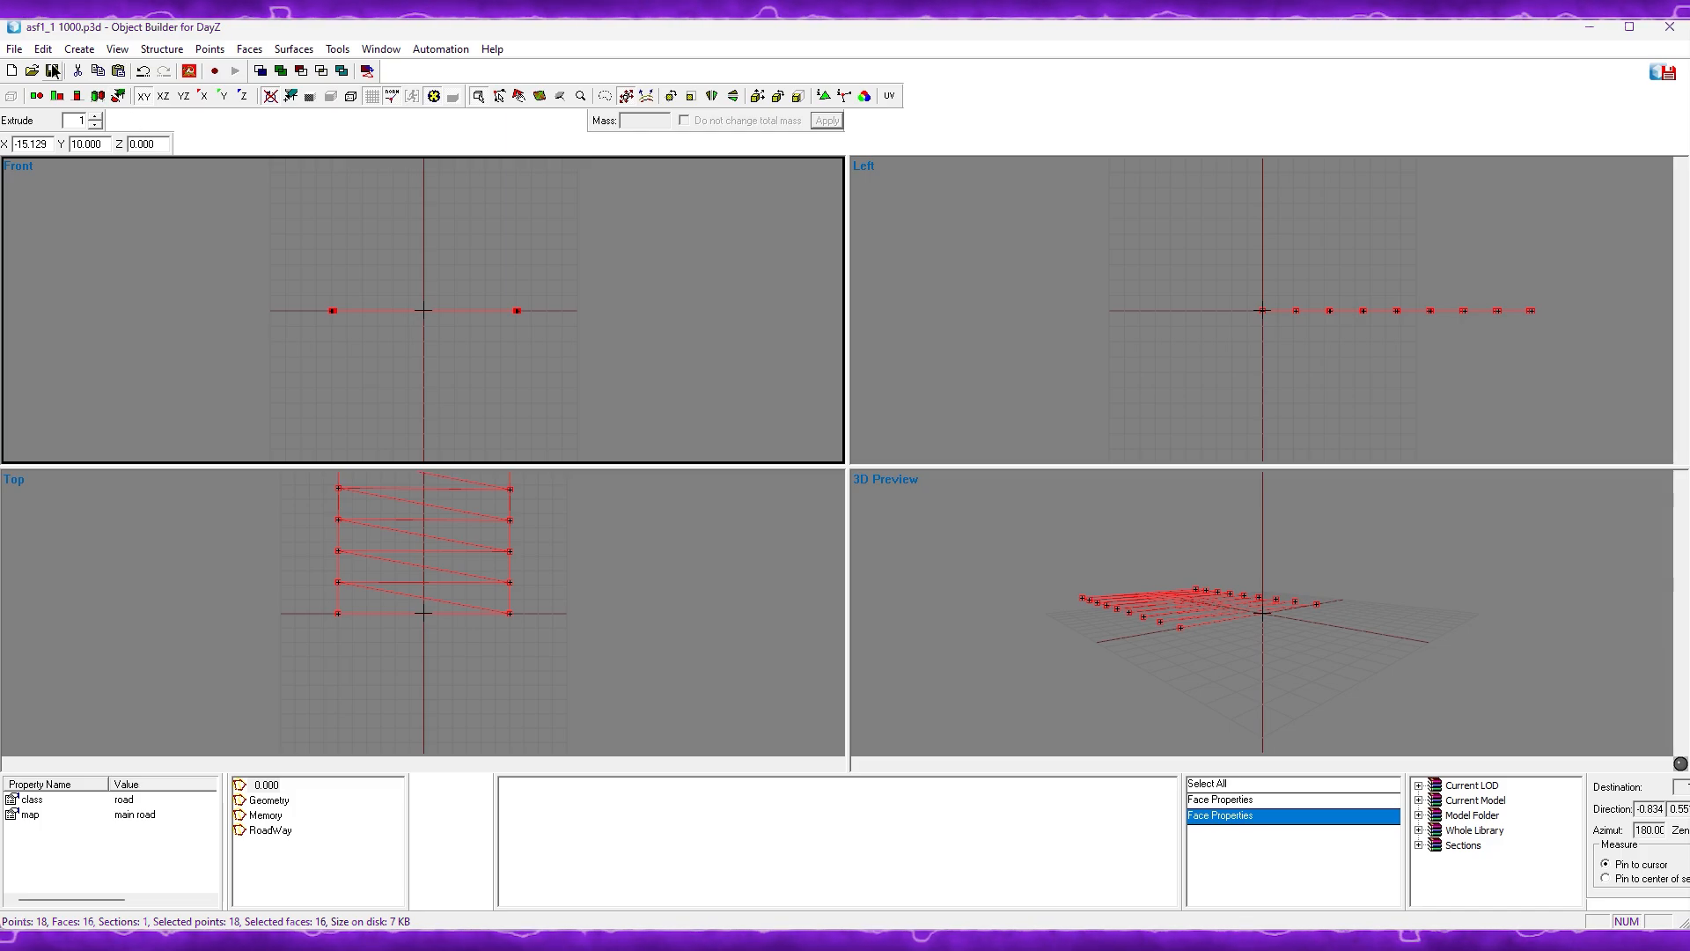
Step: Save the asf1_1 1000.p3d model and open asf1_25.p3d from the kf_asf1middleshire folder in Object Builder
key(ctrl+s)
key(alt+Tab)
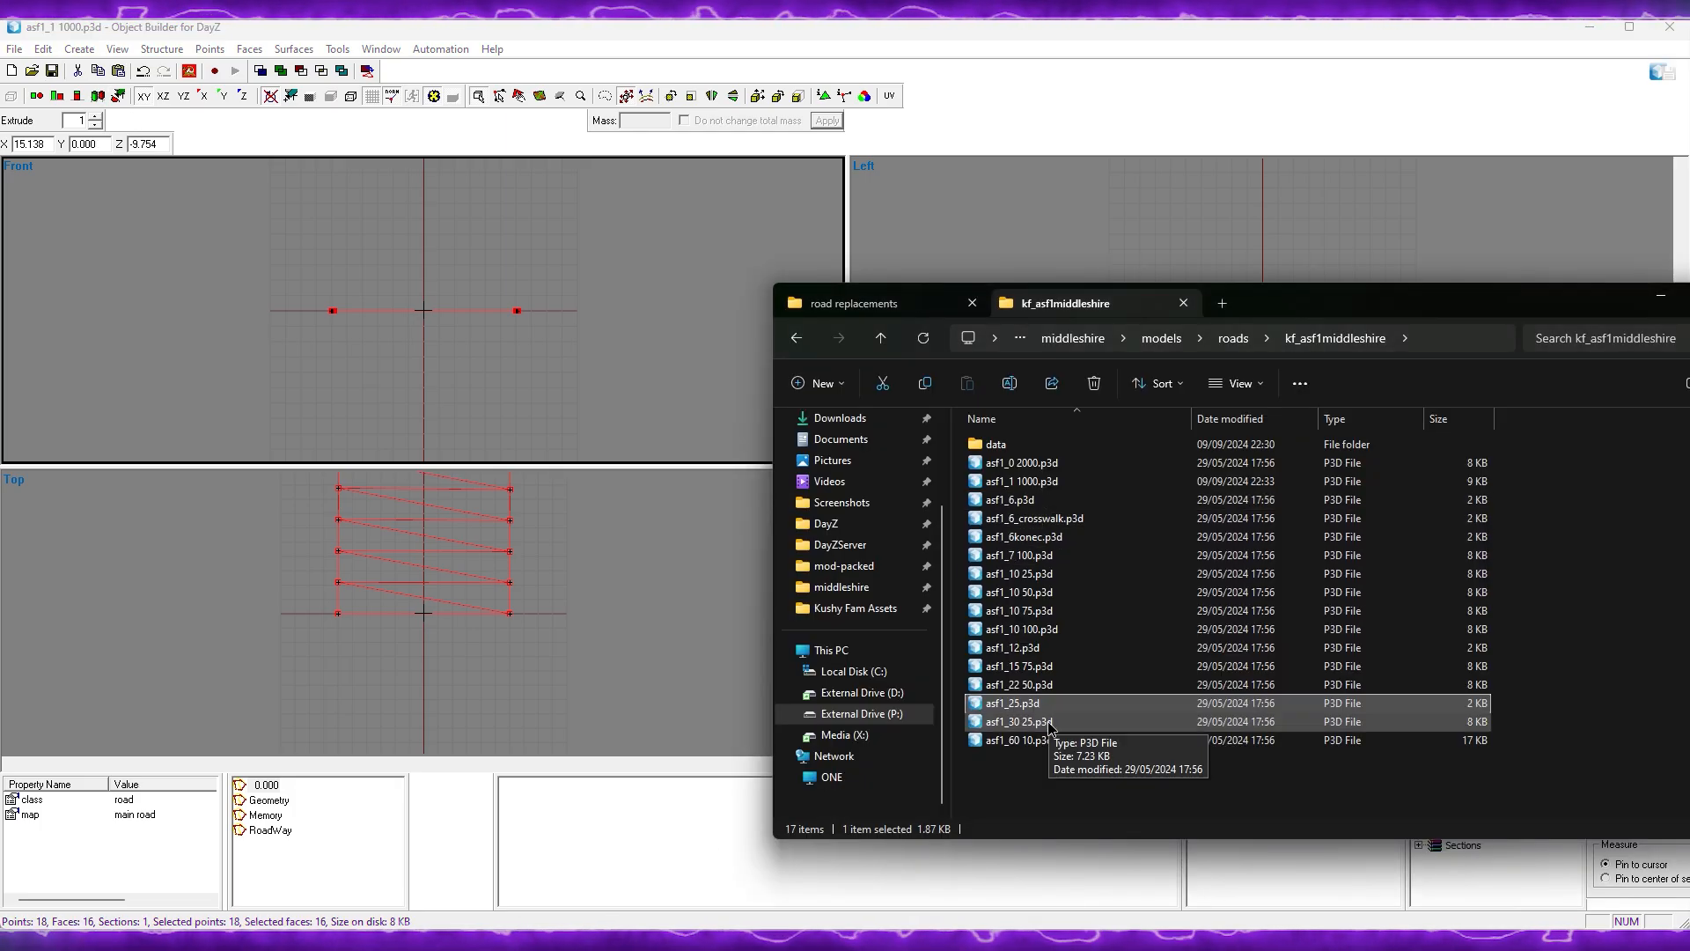
drag(1036, 705, 804, 206)
drag(907, 149, 907, 152)
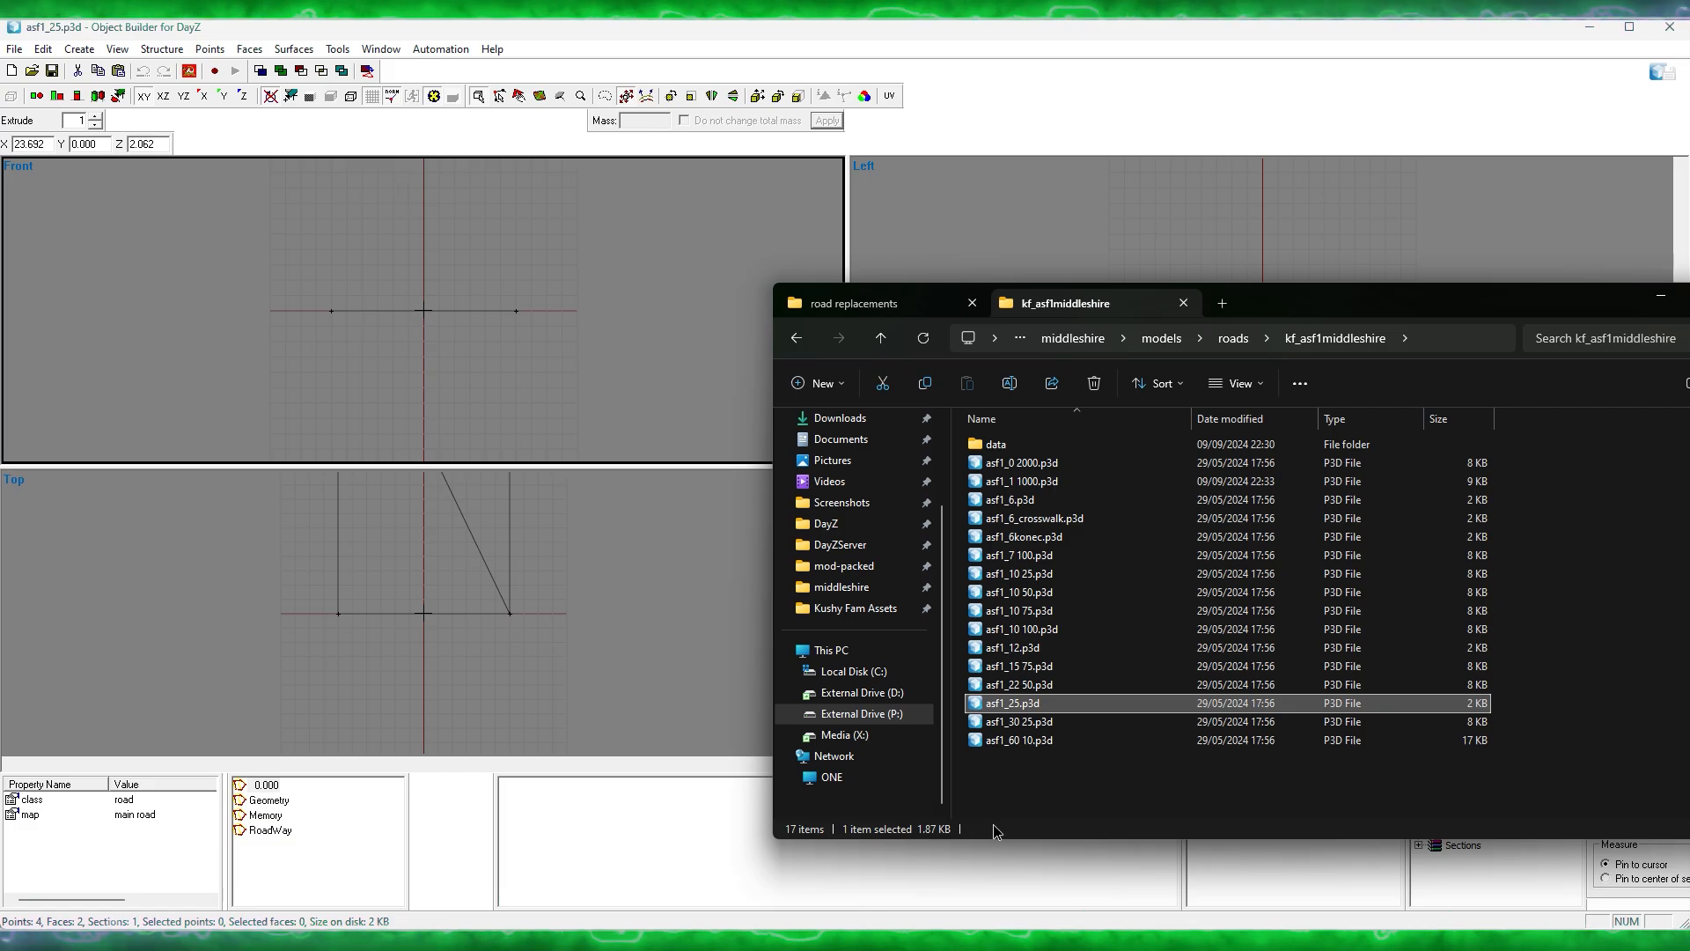
click(689, 49)
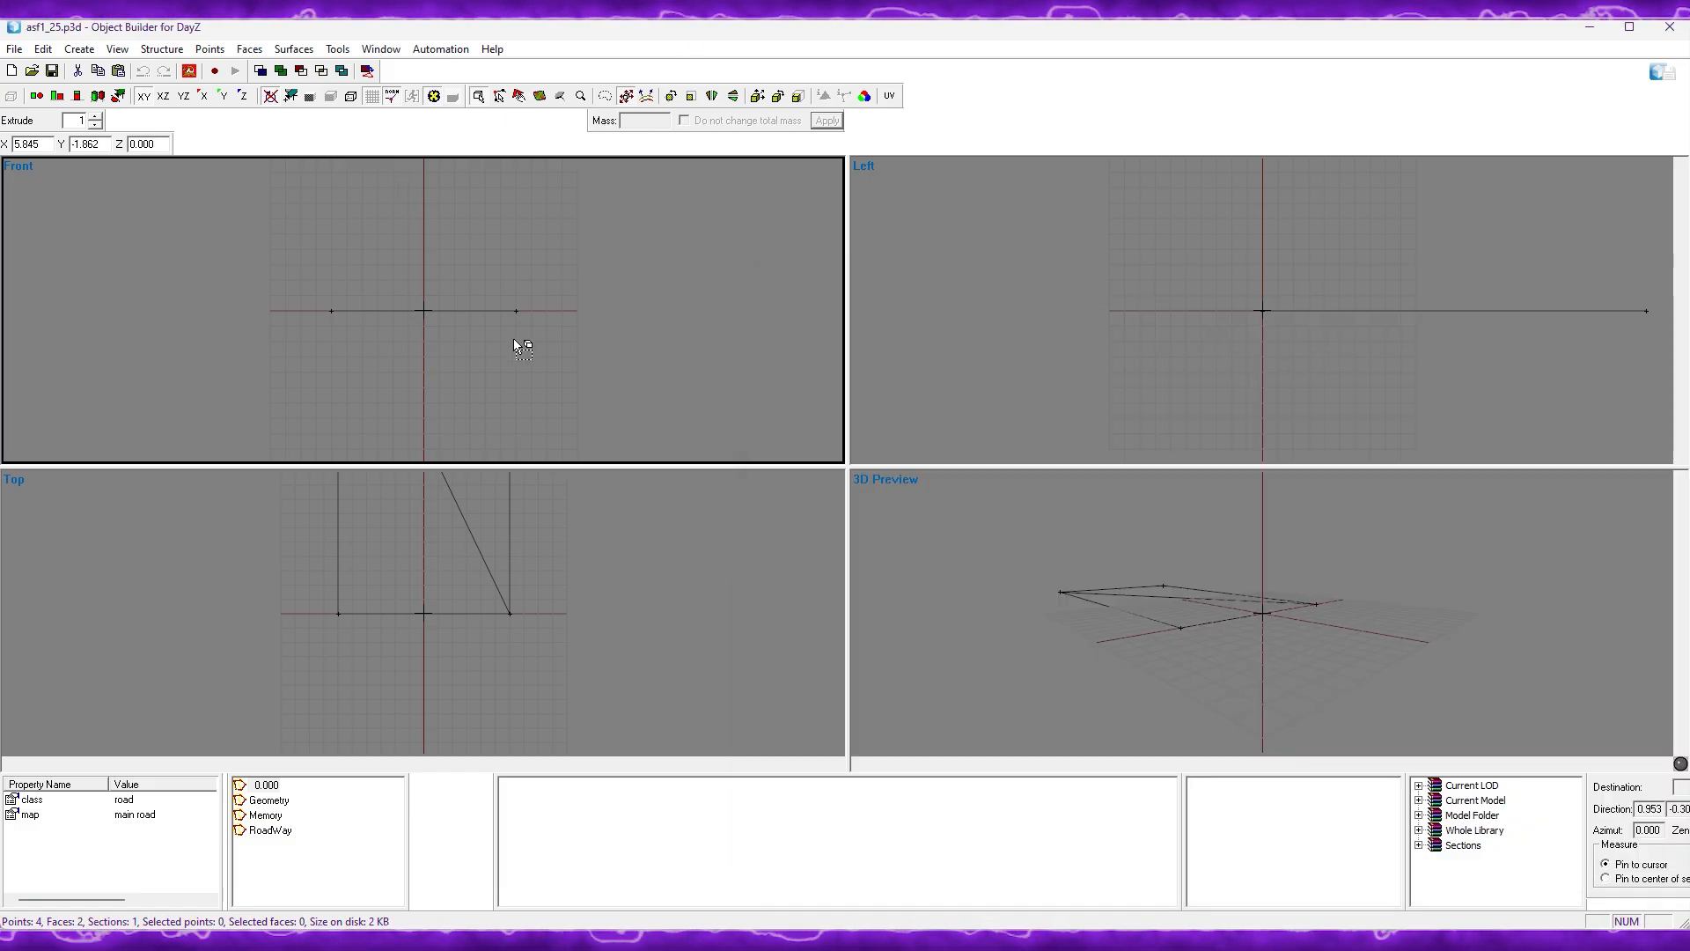
Step: Select the whole asf1_25 model and choose asf1middleshire_dashedline_ca.paa as the texture in its face properties
key(ctrl+a)
key(e)
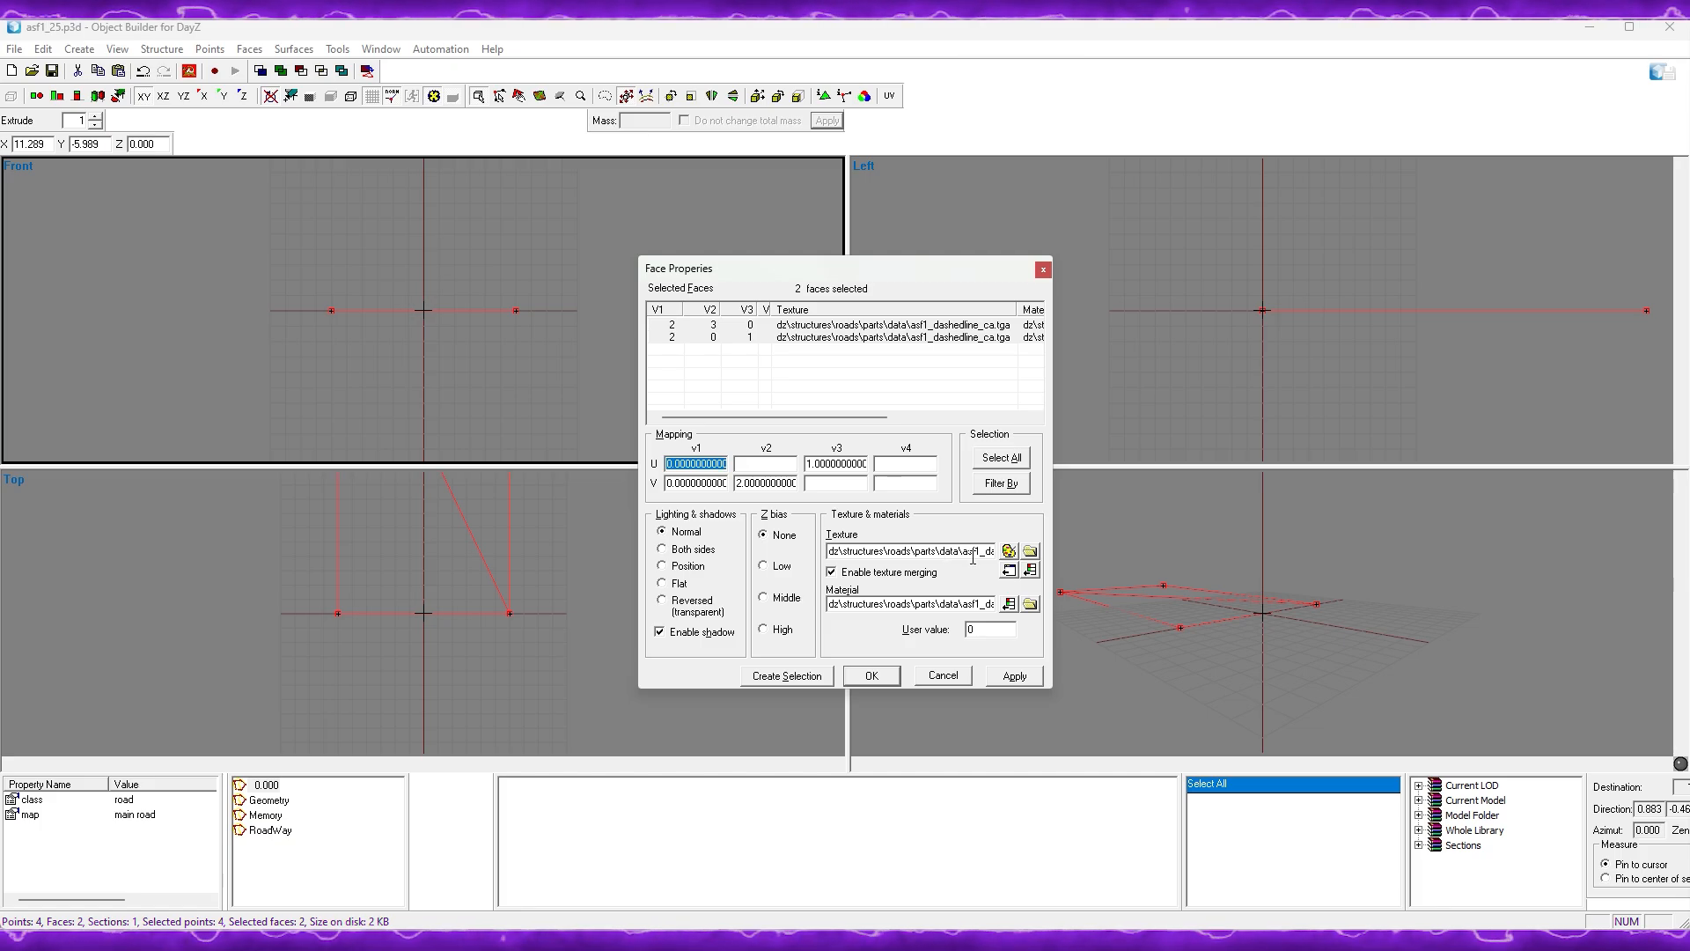
click(1031, 551)
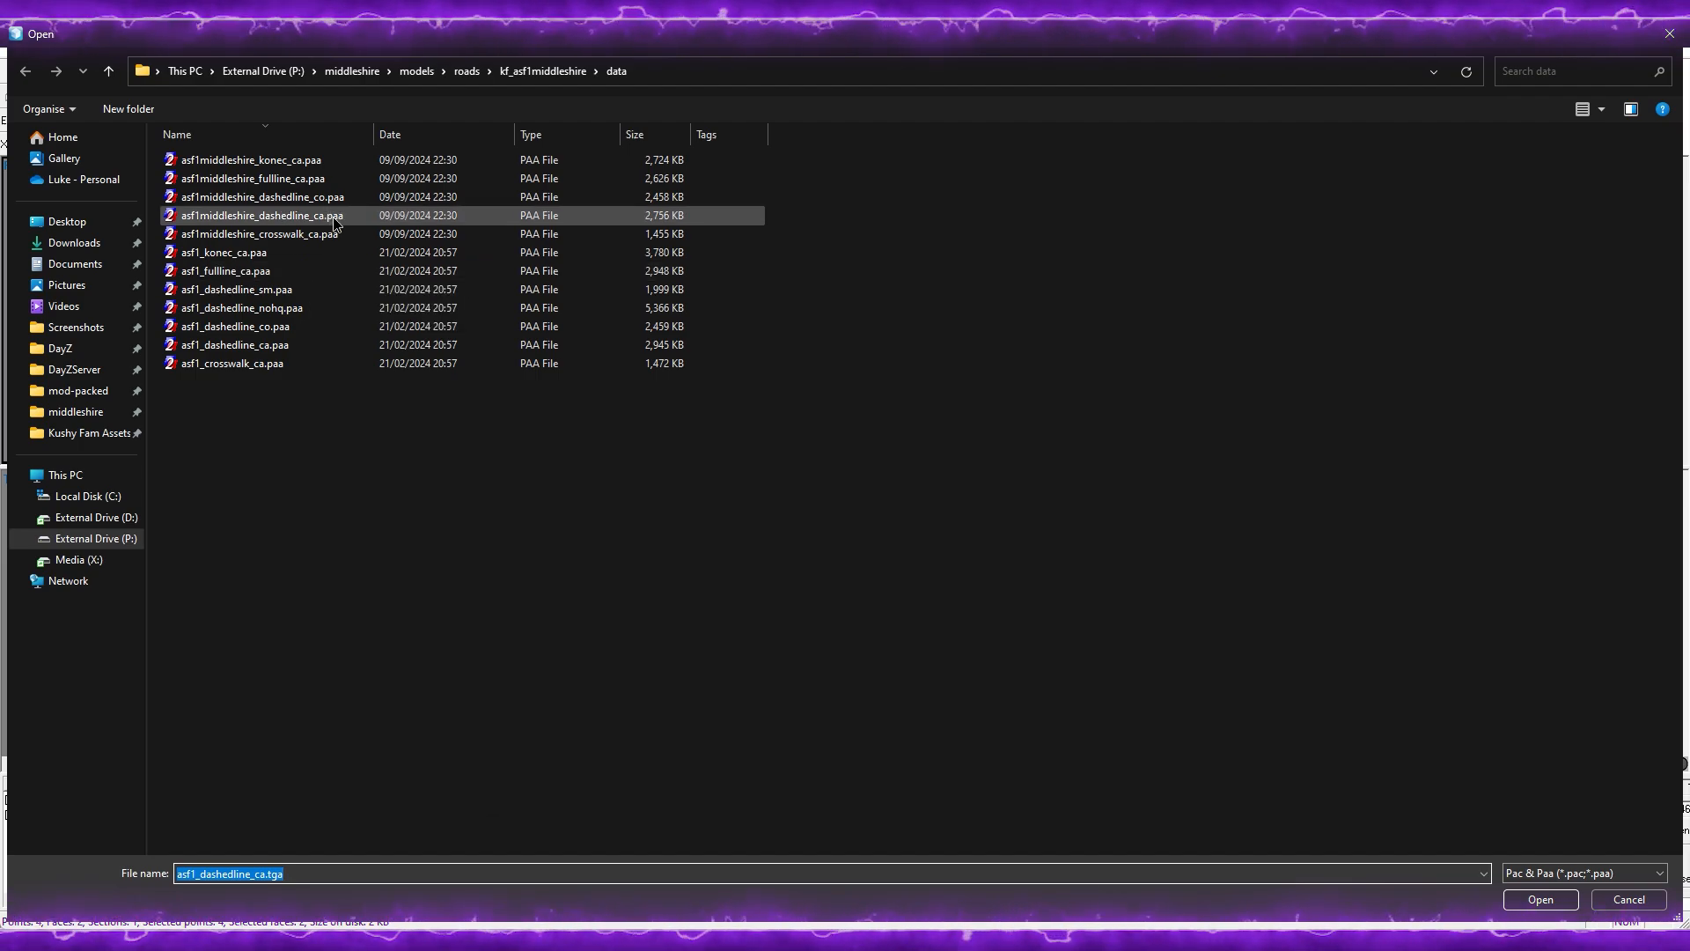
double_click(263, 215)
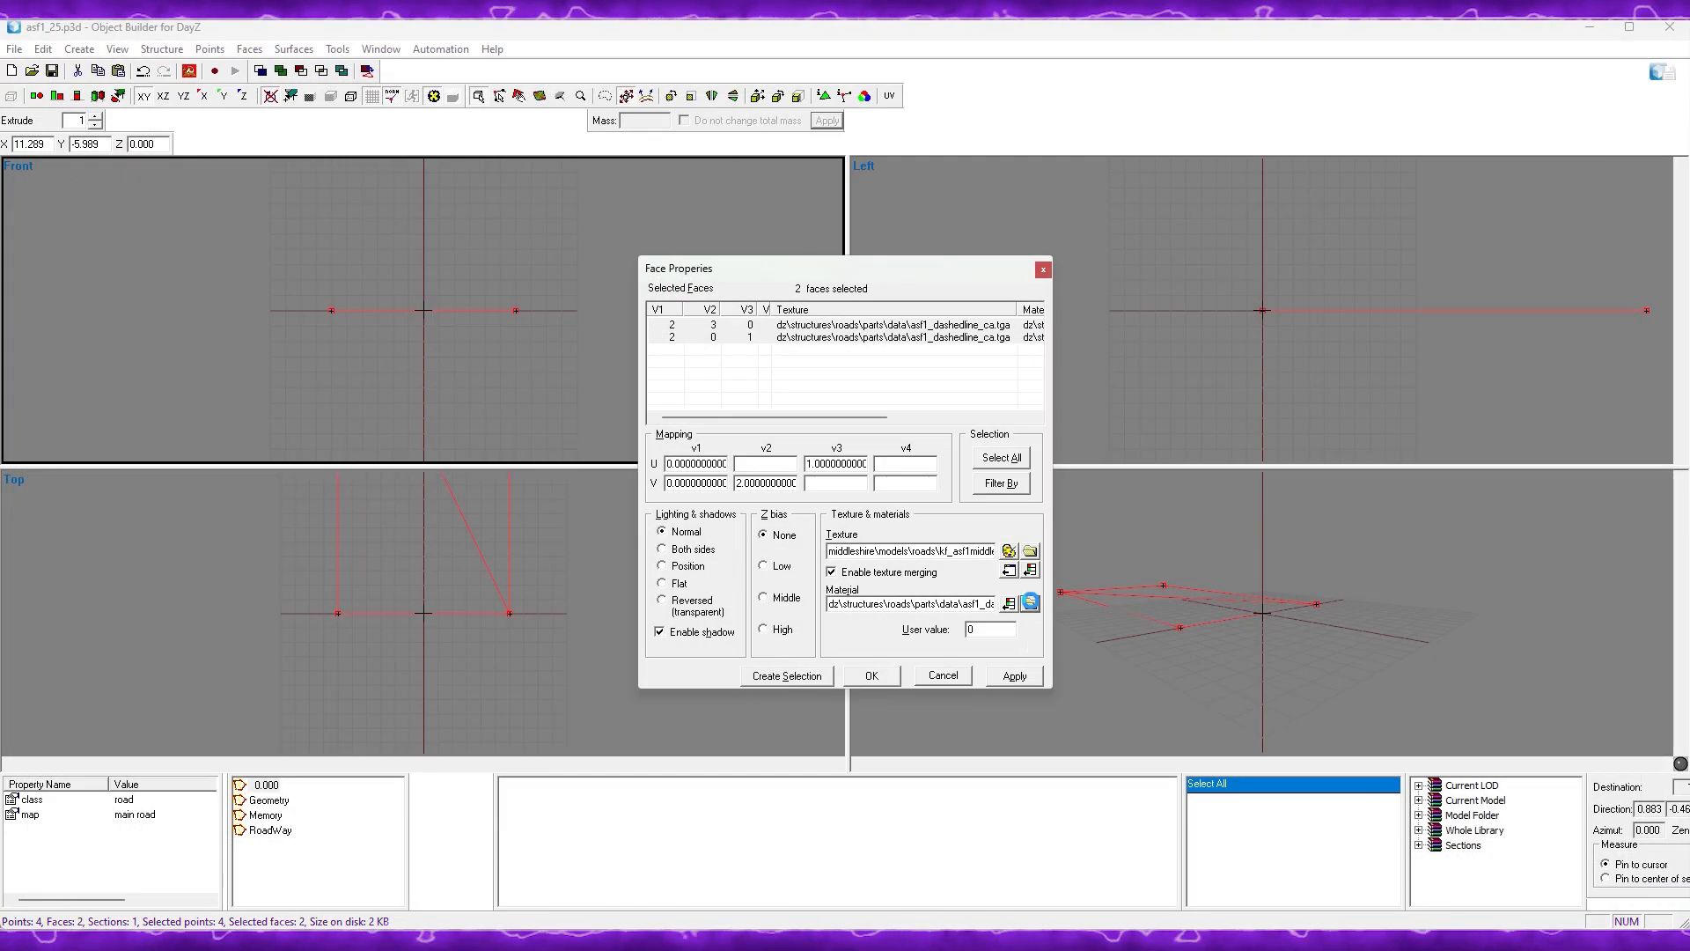
Step: Choose asf1_dashedline.rvmat as the faces' material, replace the material path with a copied path, and close the face properties
click(1030, 602)
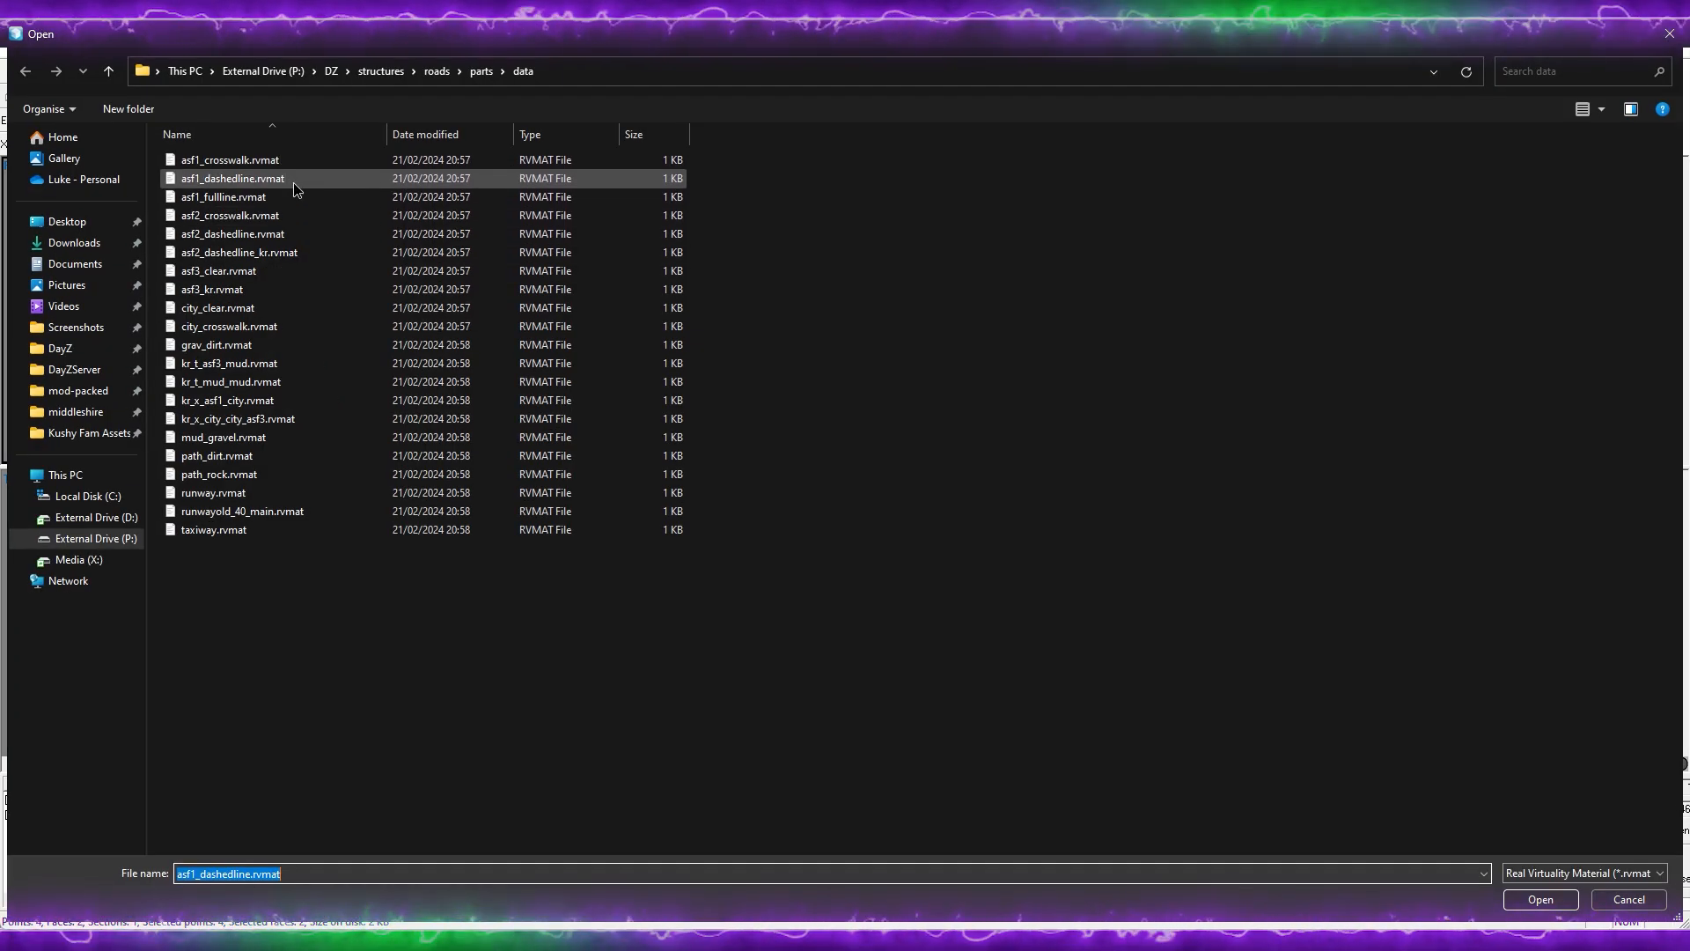
double_click(293, 182)
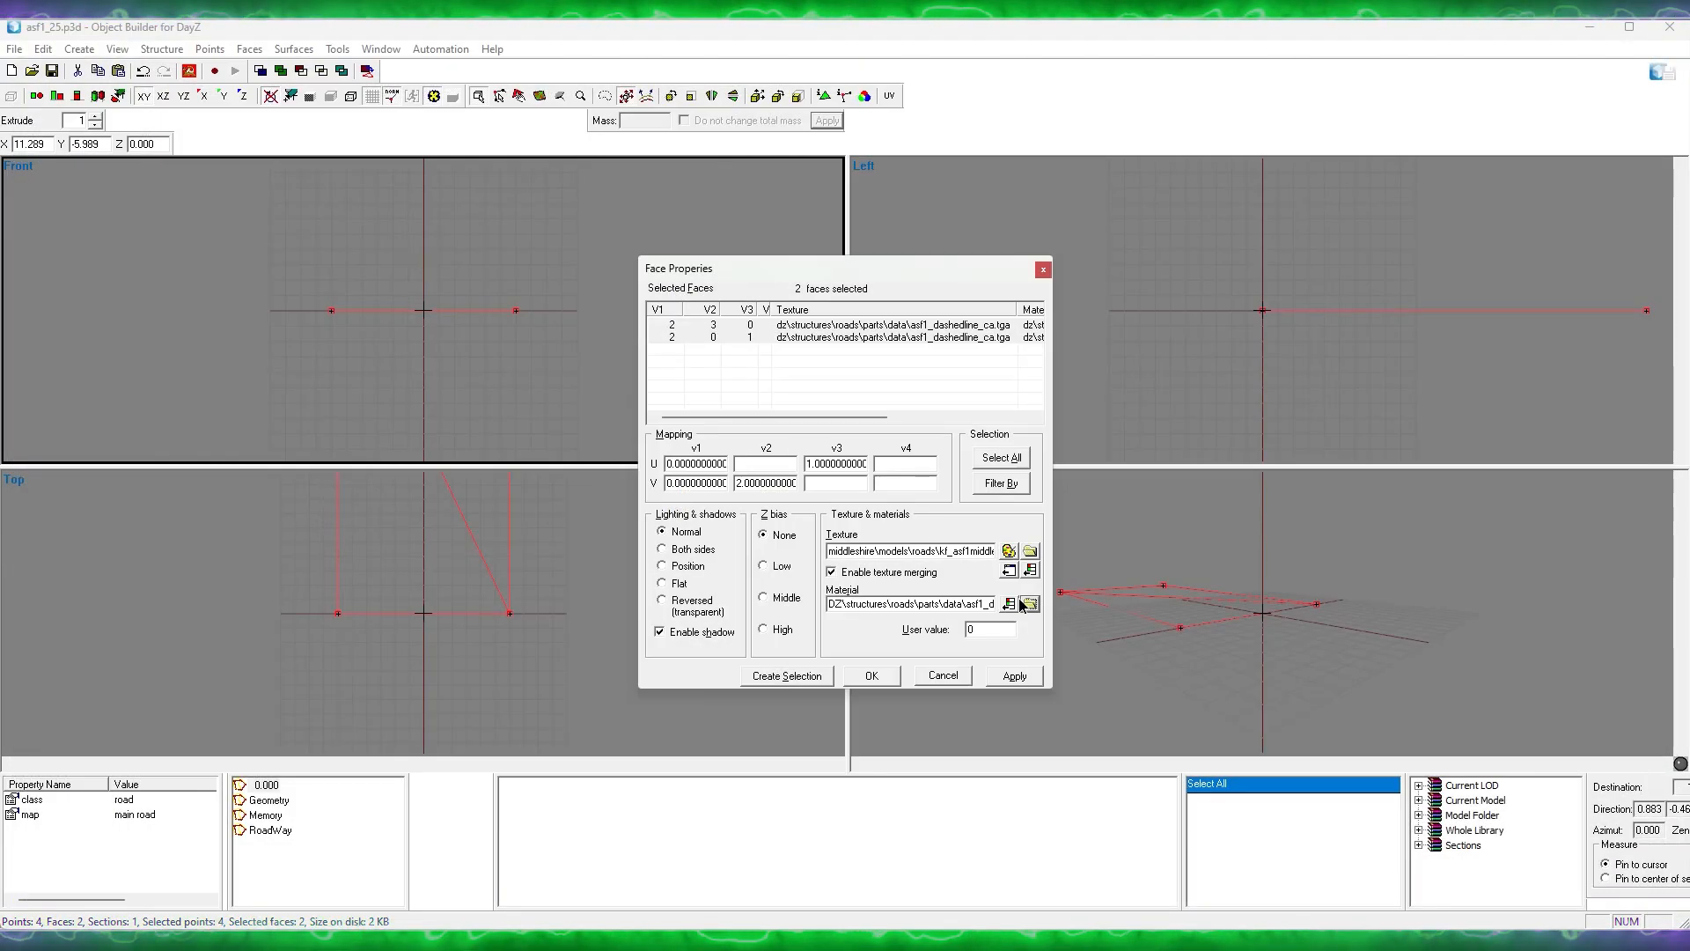
key(ctrl+a)
key(ctrl+c)
click(973, 604)
key(ctrl+a)
key(ctrl+v)
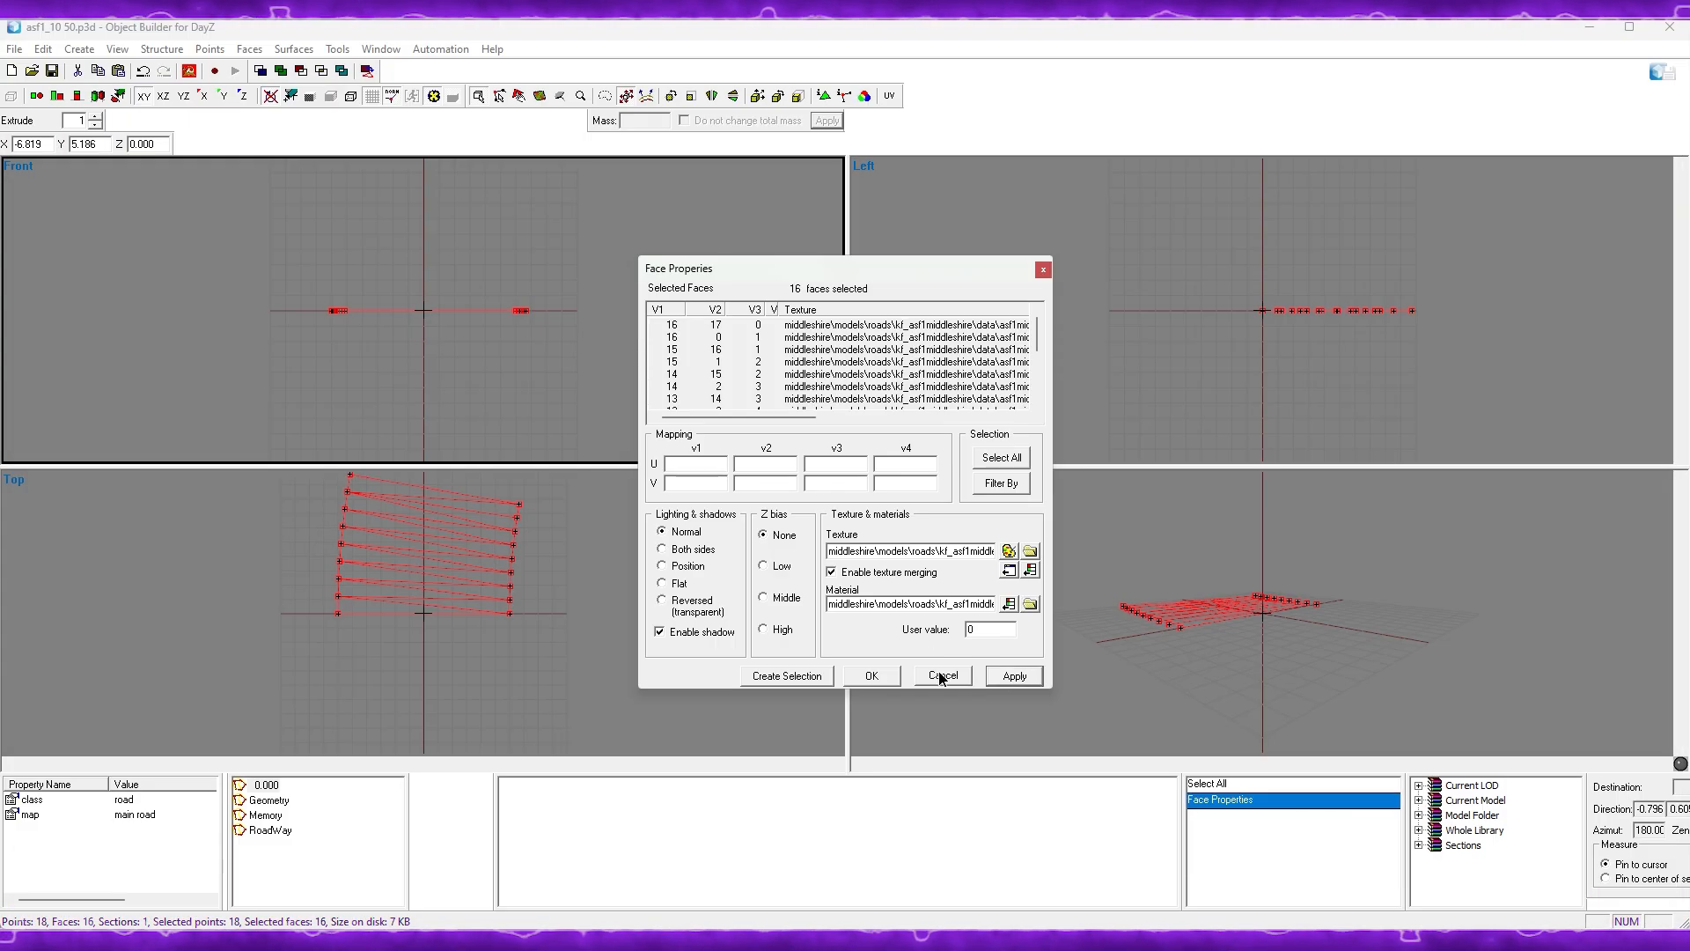
click(940, 676)
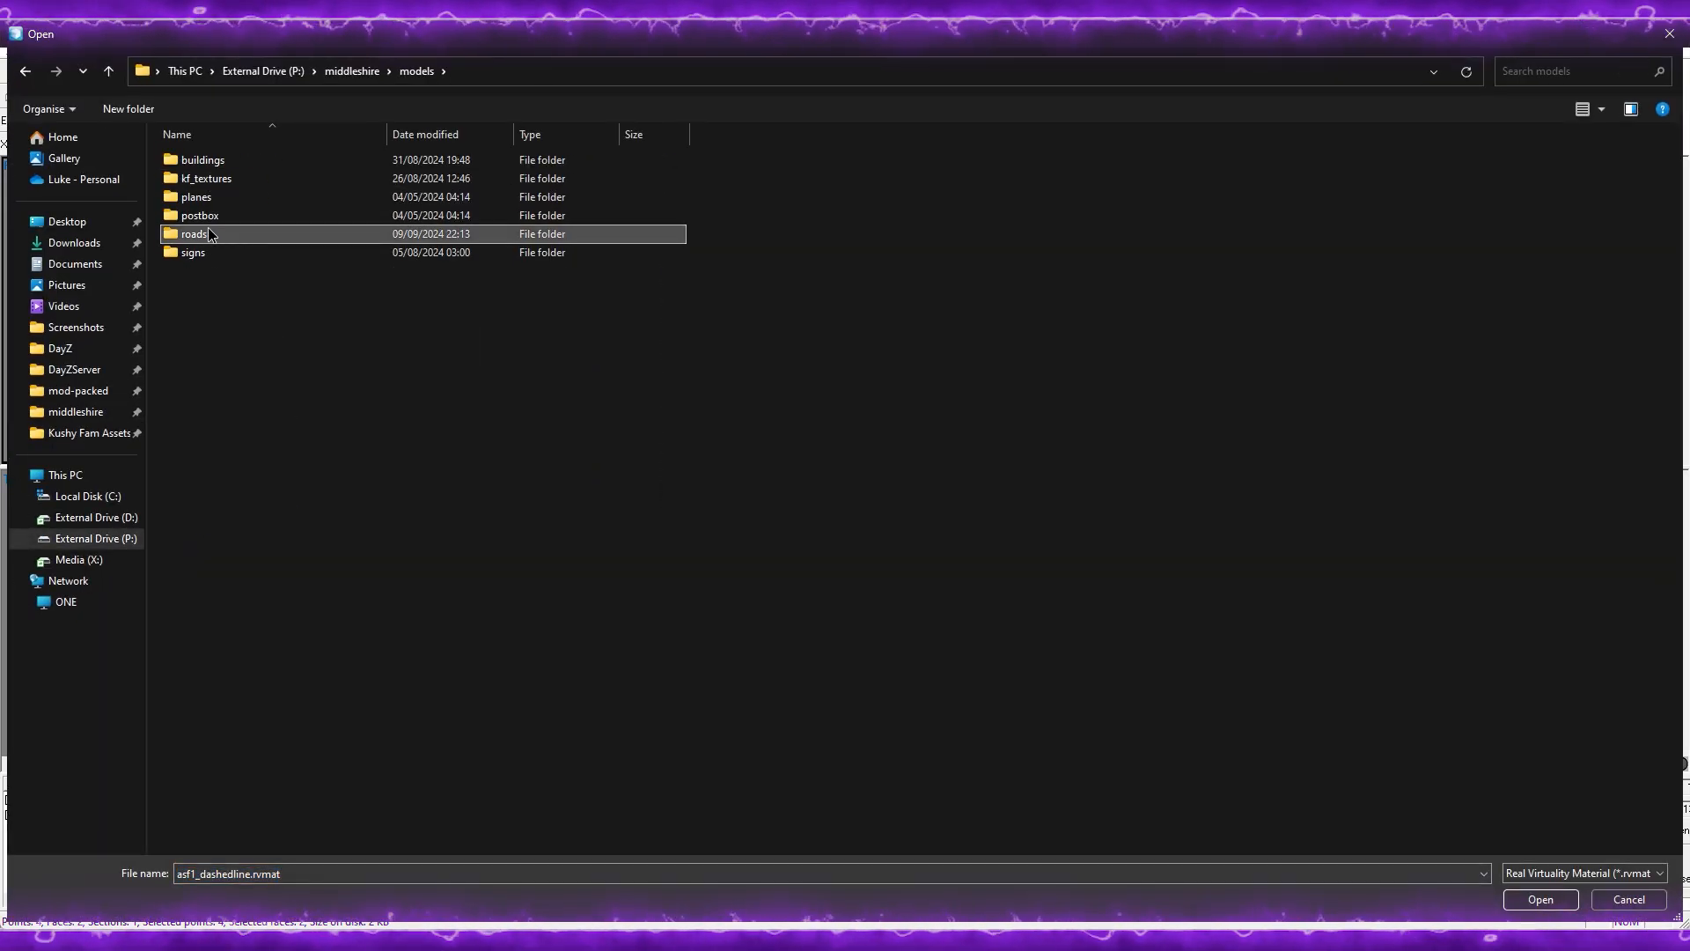
Step: Assign asf1_dashedline.rvmat from kf_asf1middleshire\data as the material of the asf1_6konec.p3d faces and apply the face properties
double_click(210, 233)
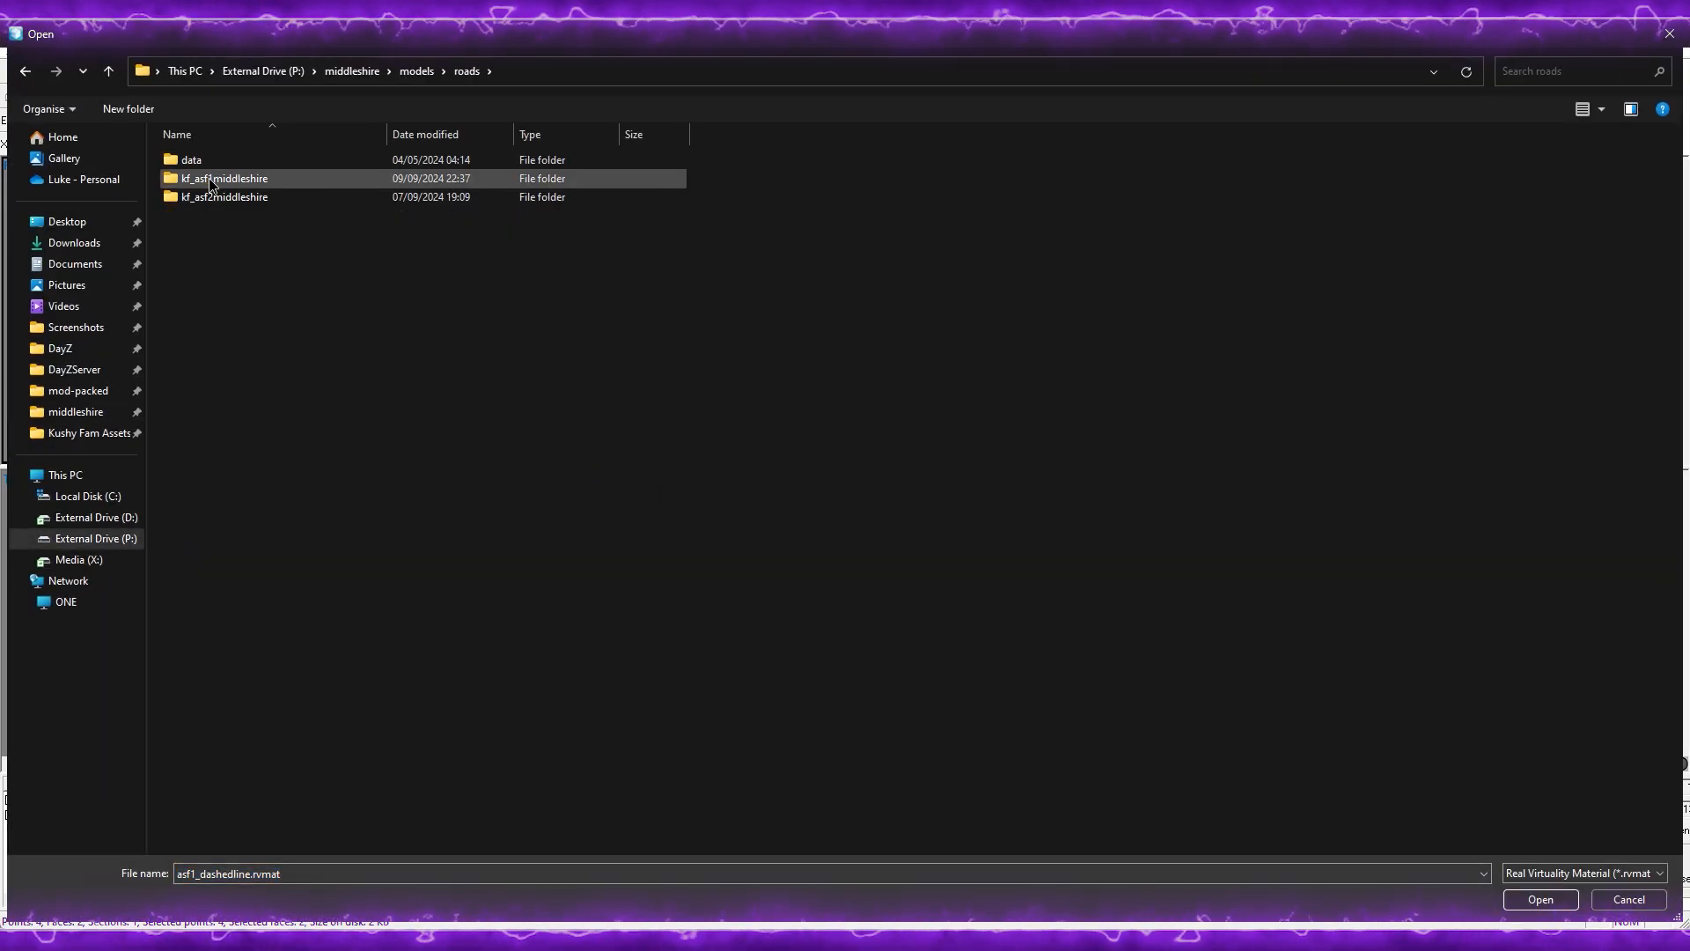
double_click(211, 178)
double_click(213, 162)
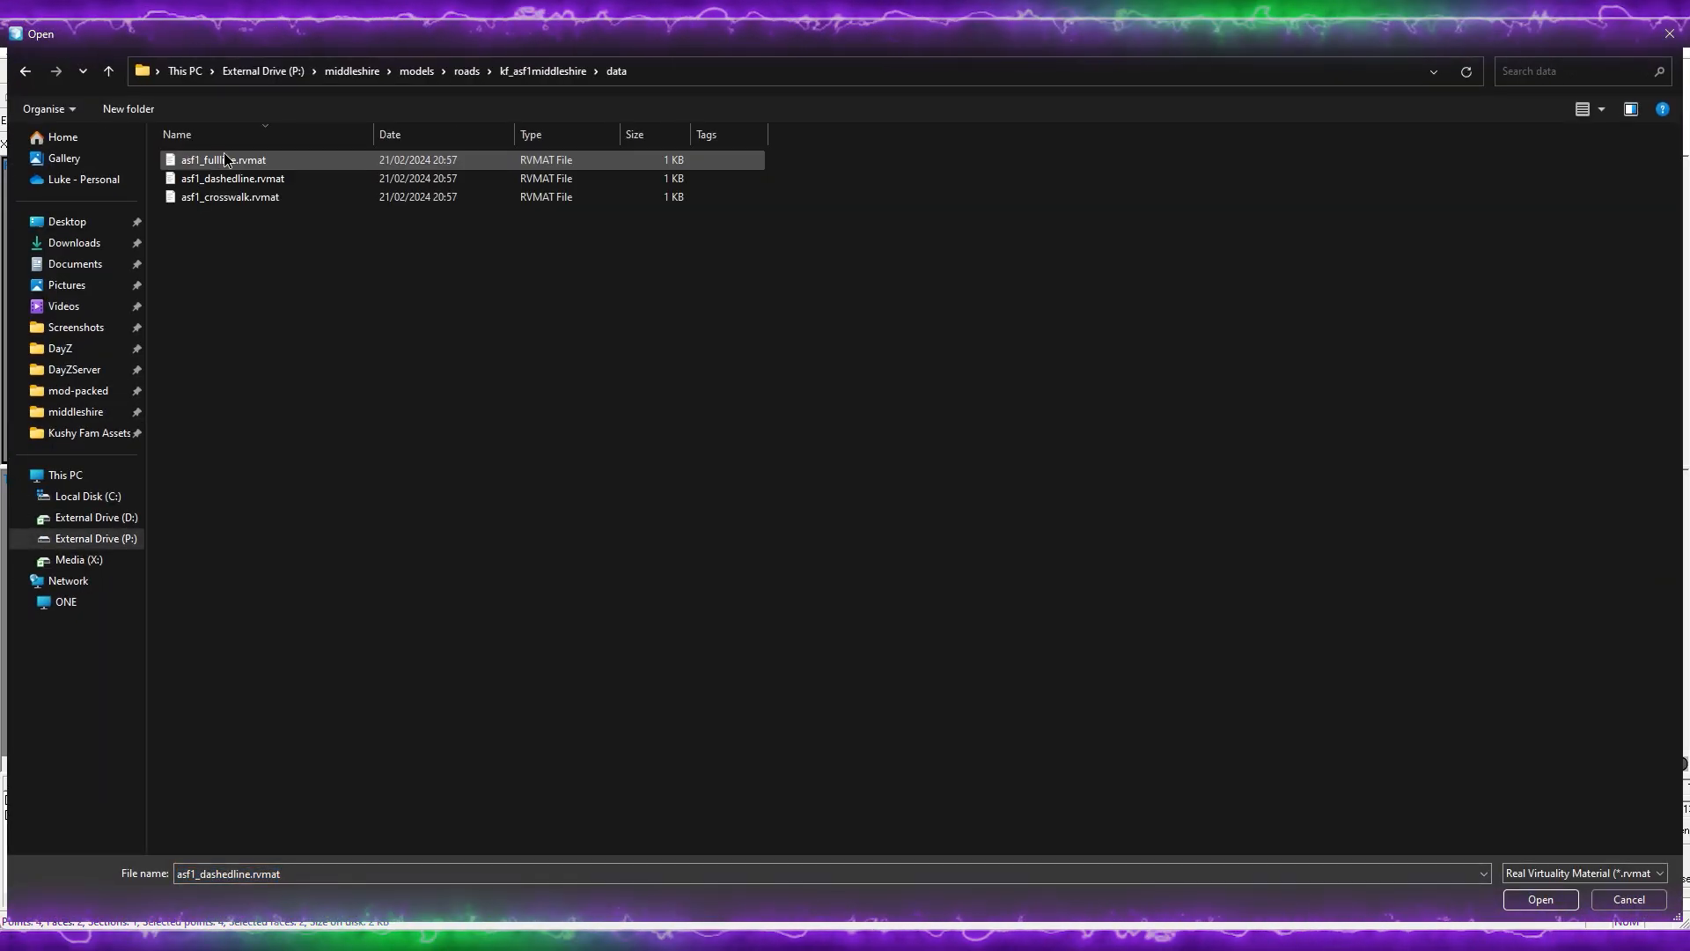
double_click(240, 179)
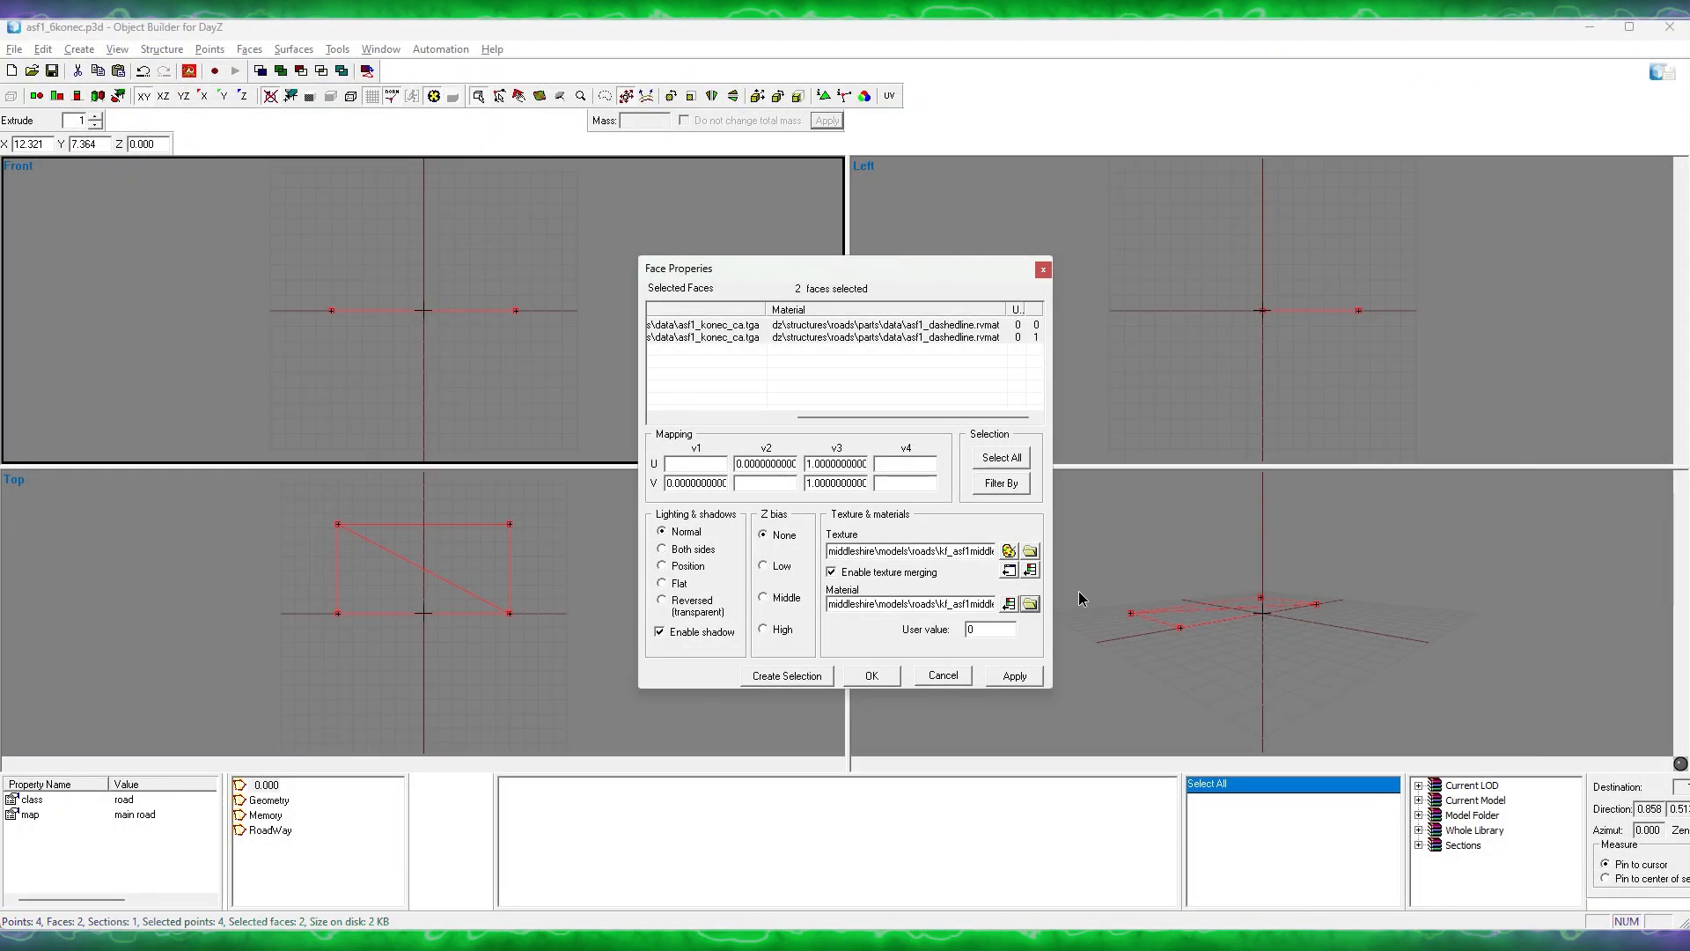
click(1014, 675)
click(891, 676)
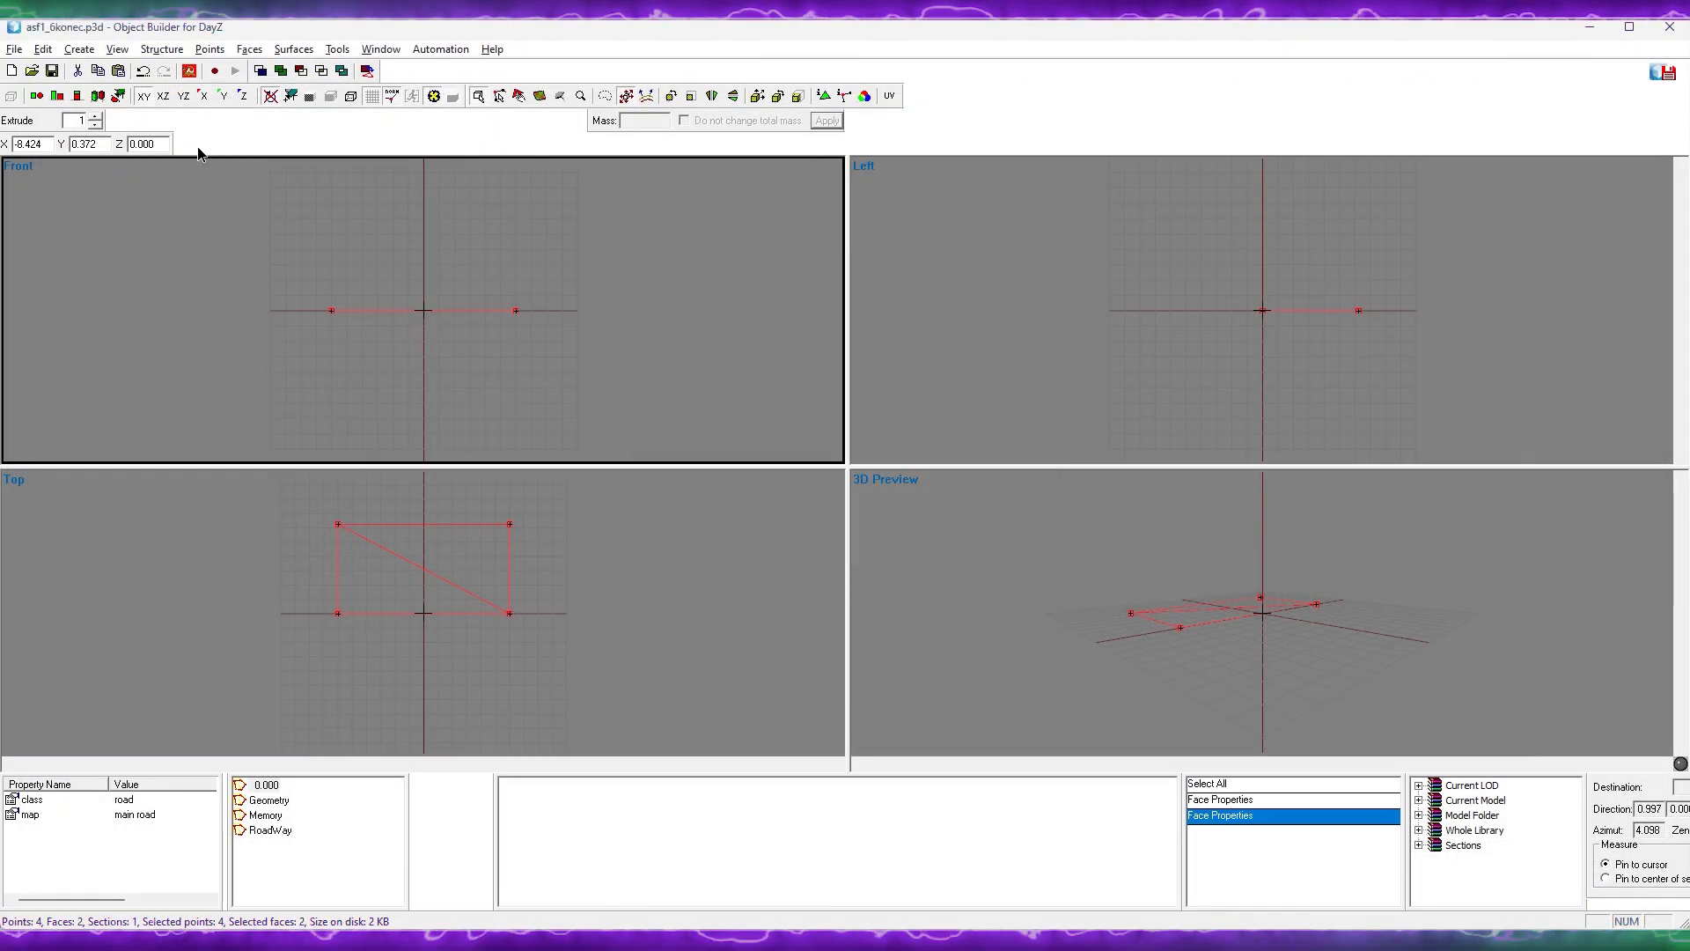
Step: Close Object Builder and sort the kf_asf1middleshire folder by date modified, newest first
click(1659, 31)
click(1223, 427)
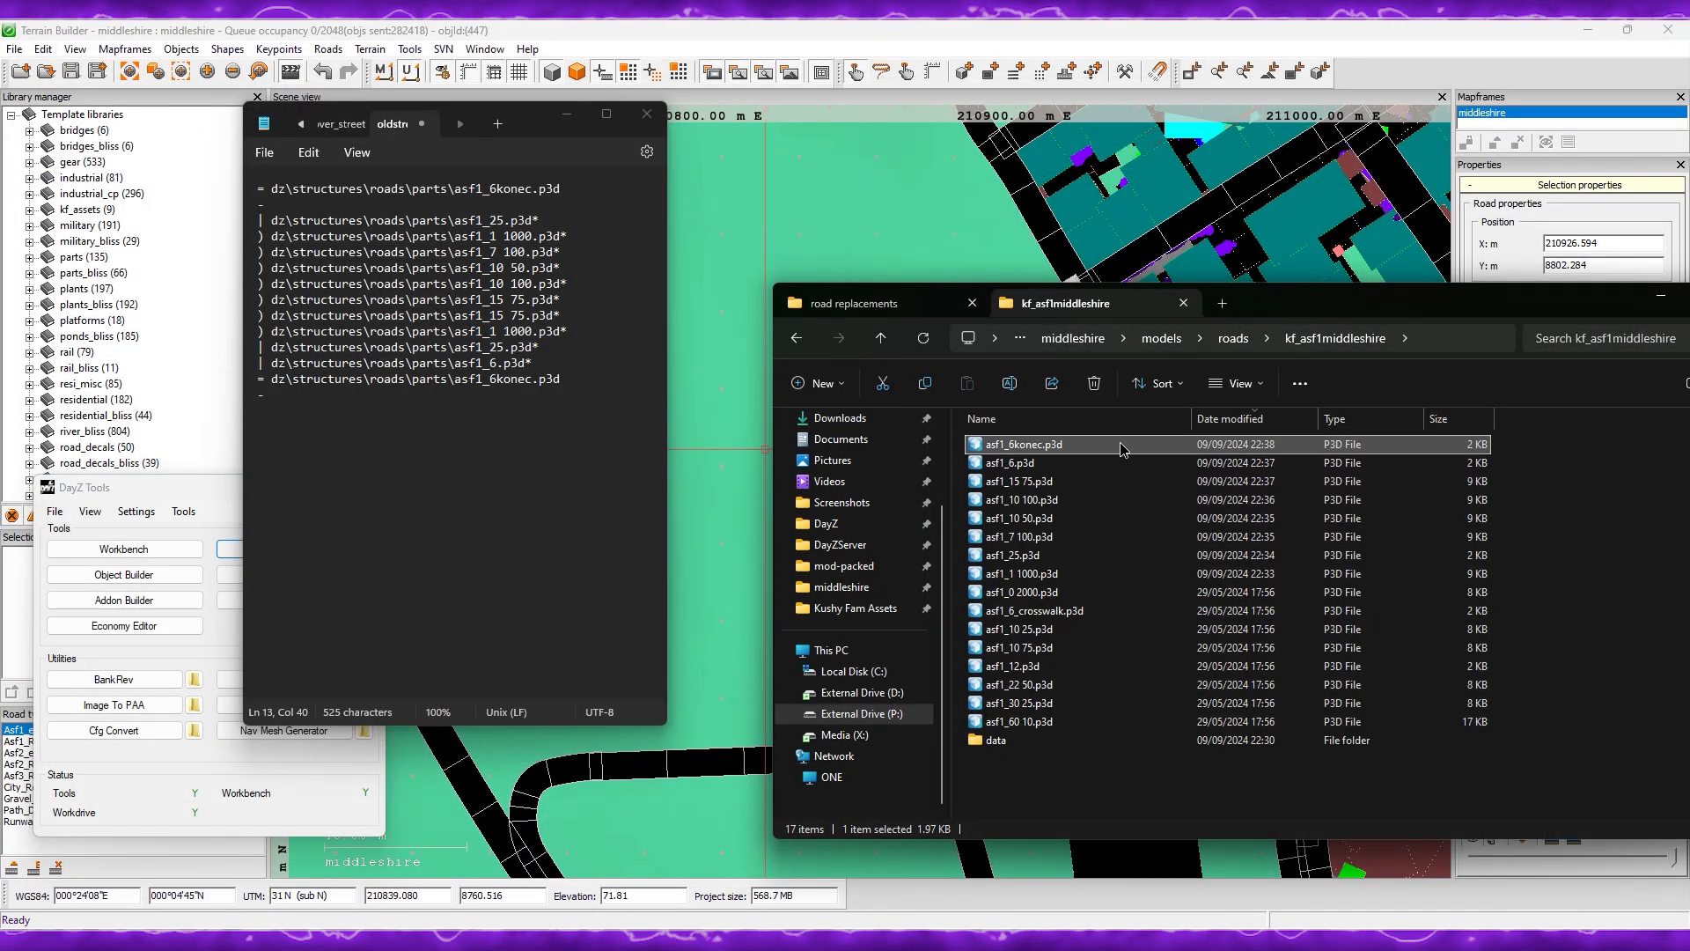
Step: Rename asf1_6konec.p3d to asf1middleshire_6konec.p3d and asf1_6.p3d to asf1middleshire_6.p3d
click(1006, 444)
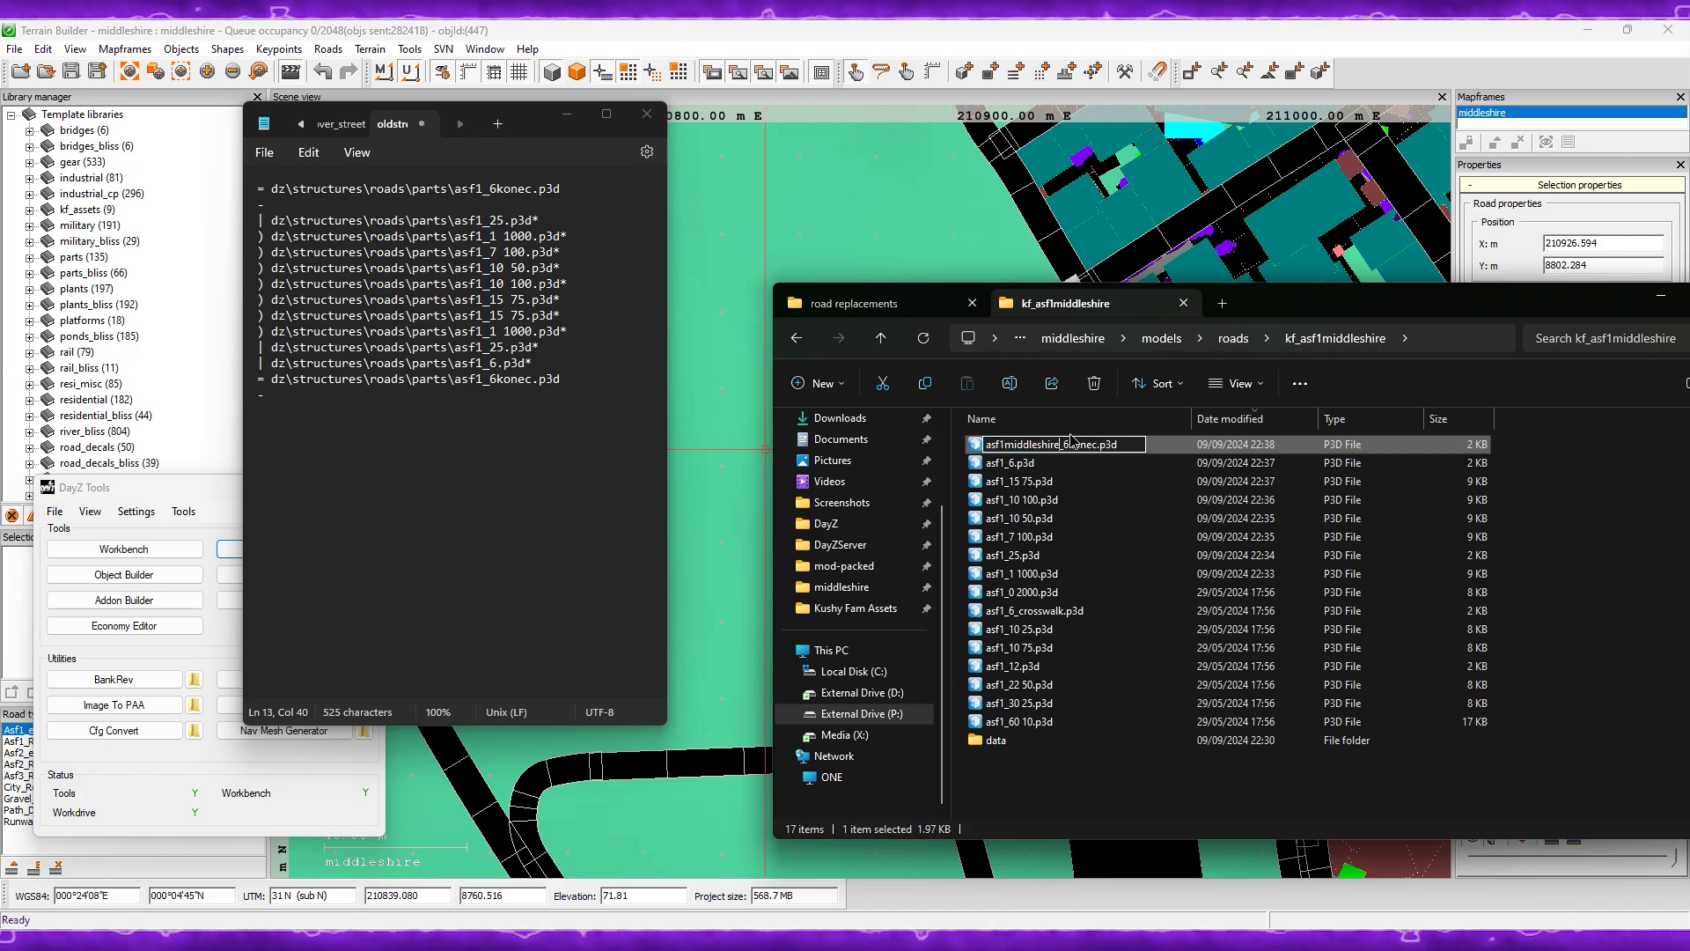
key(Return)
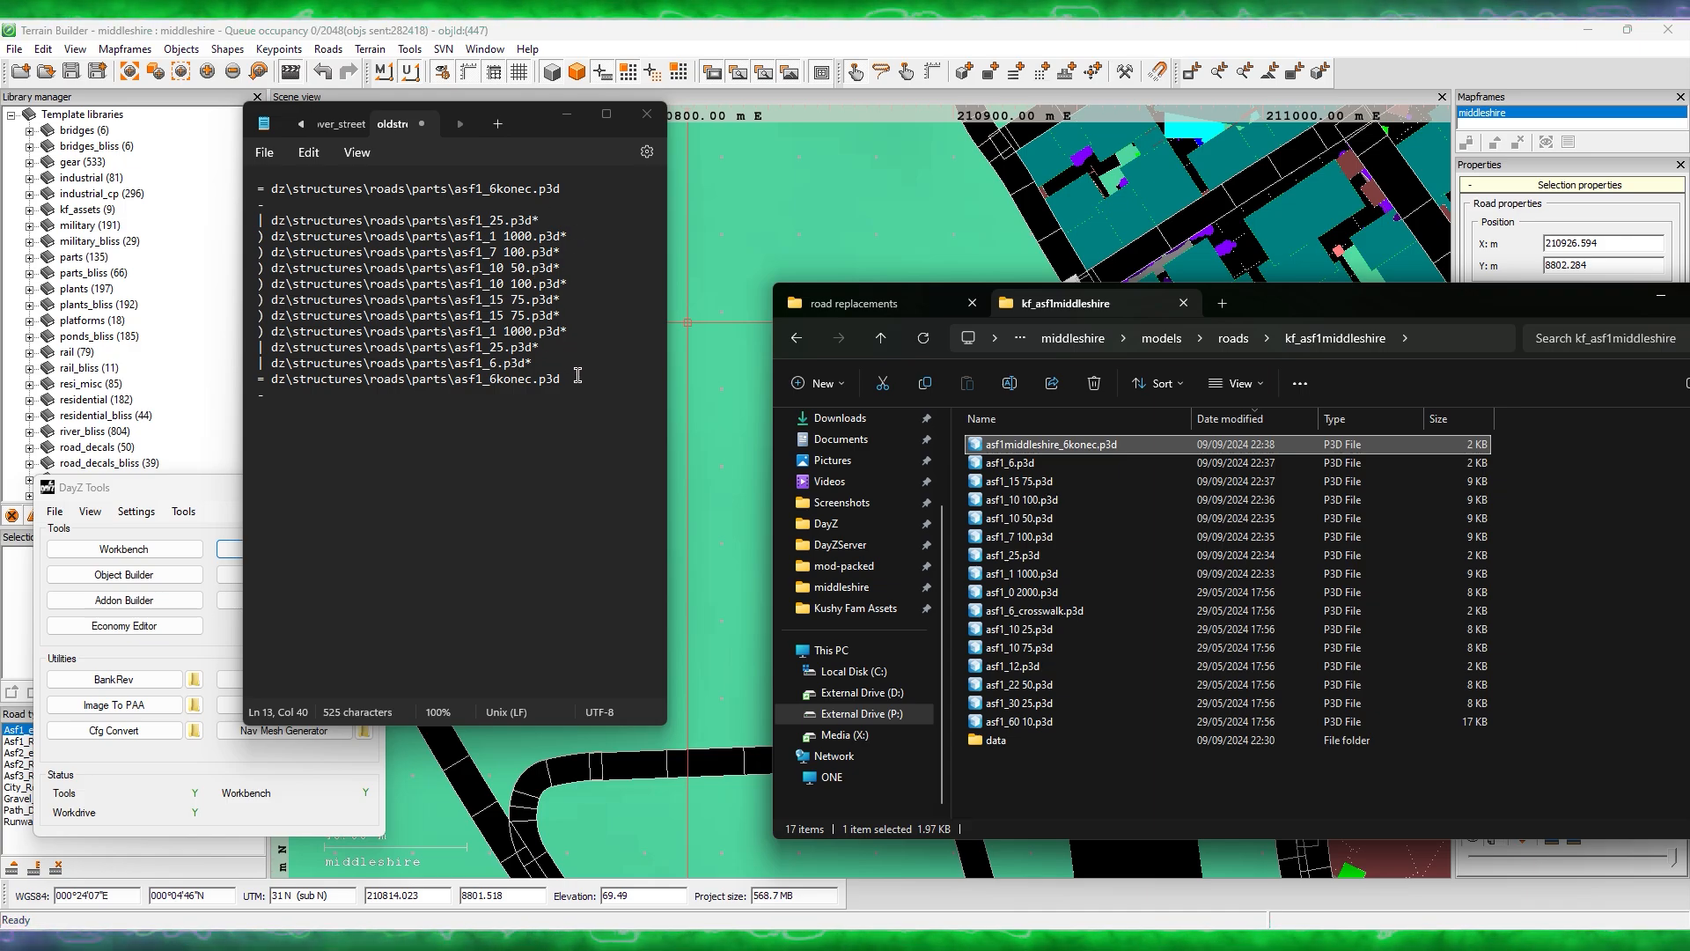
click(1006, 466)
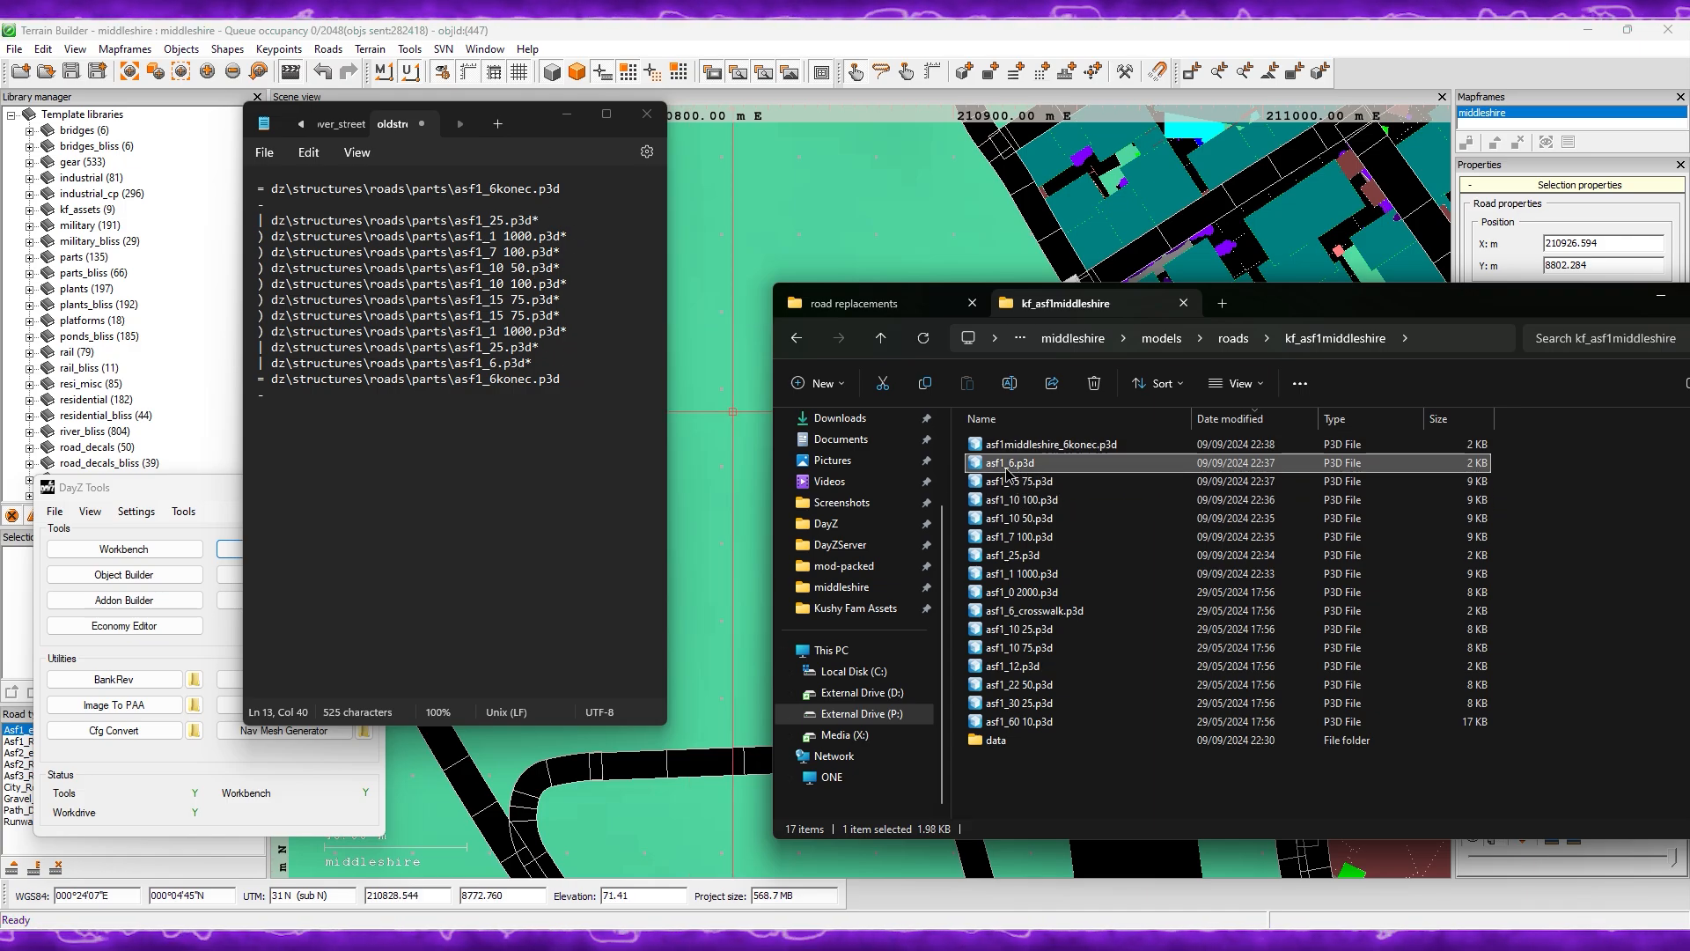
click(1006, 467)
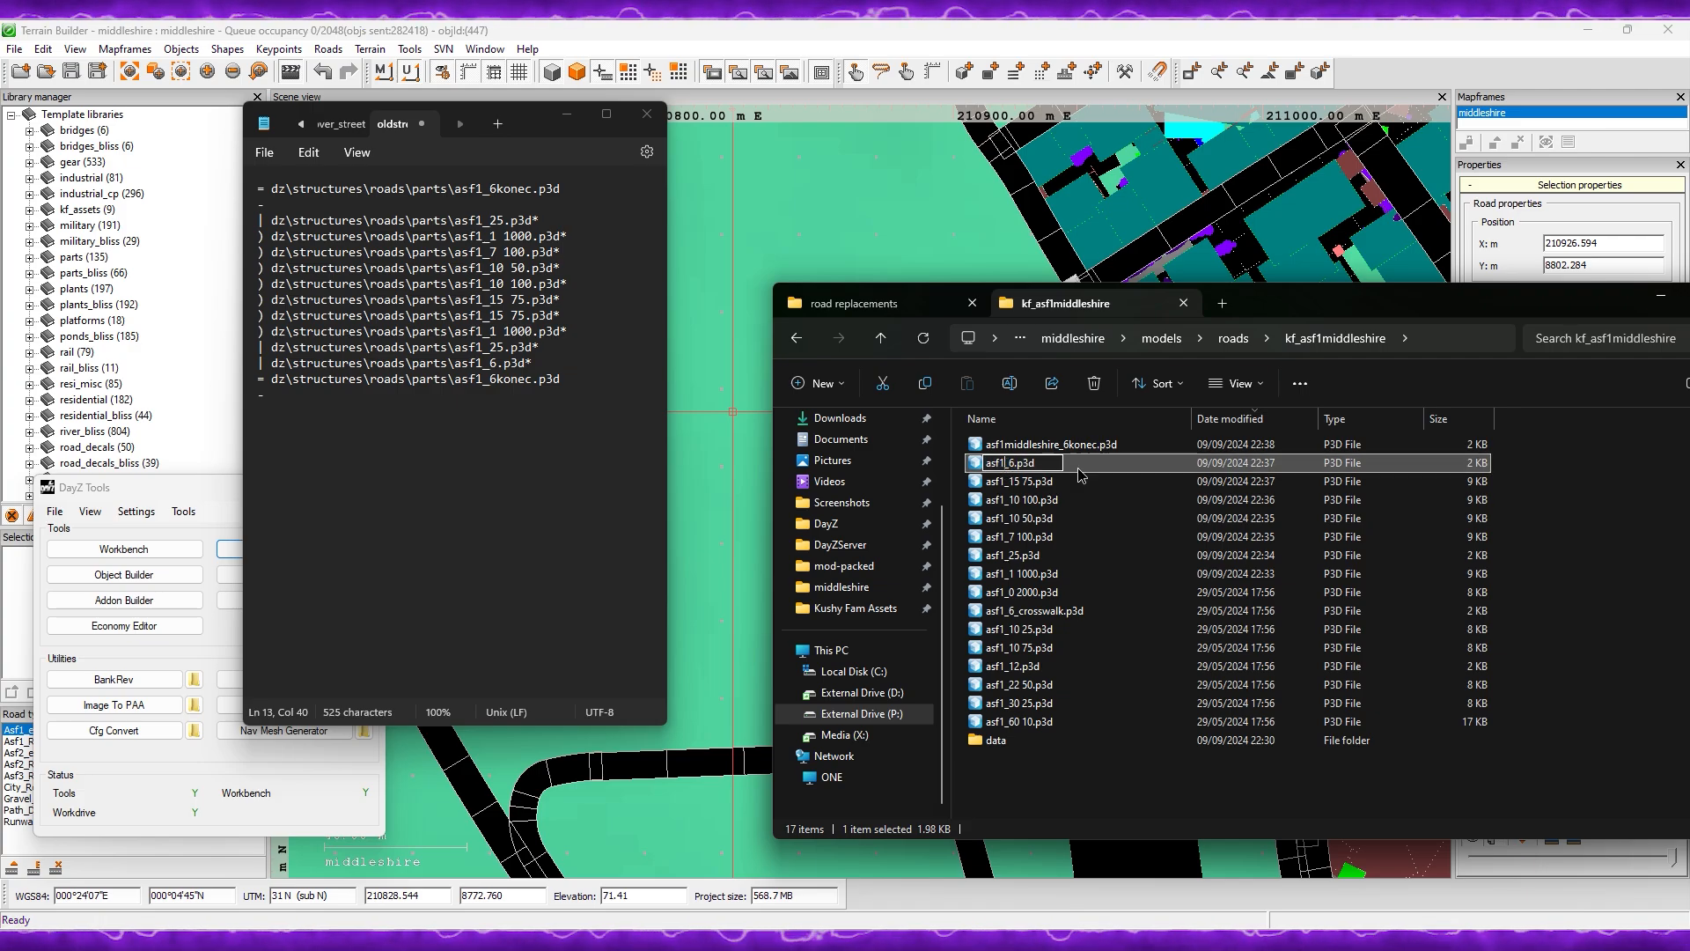
text(middleshire)
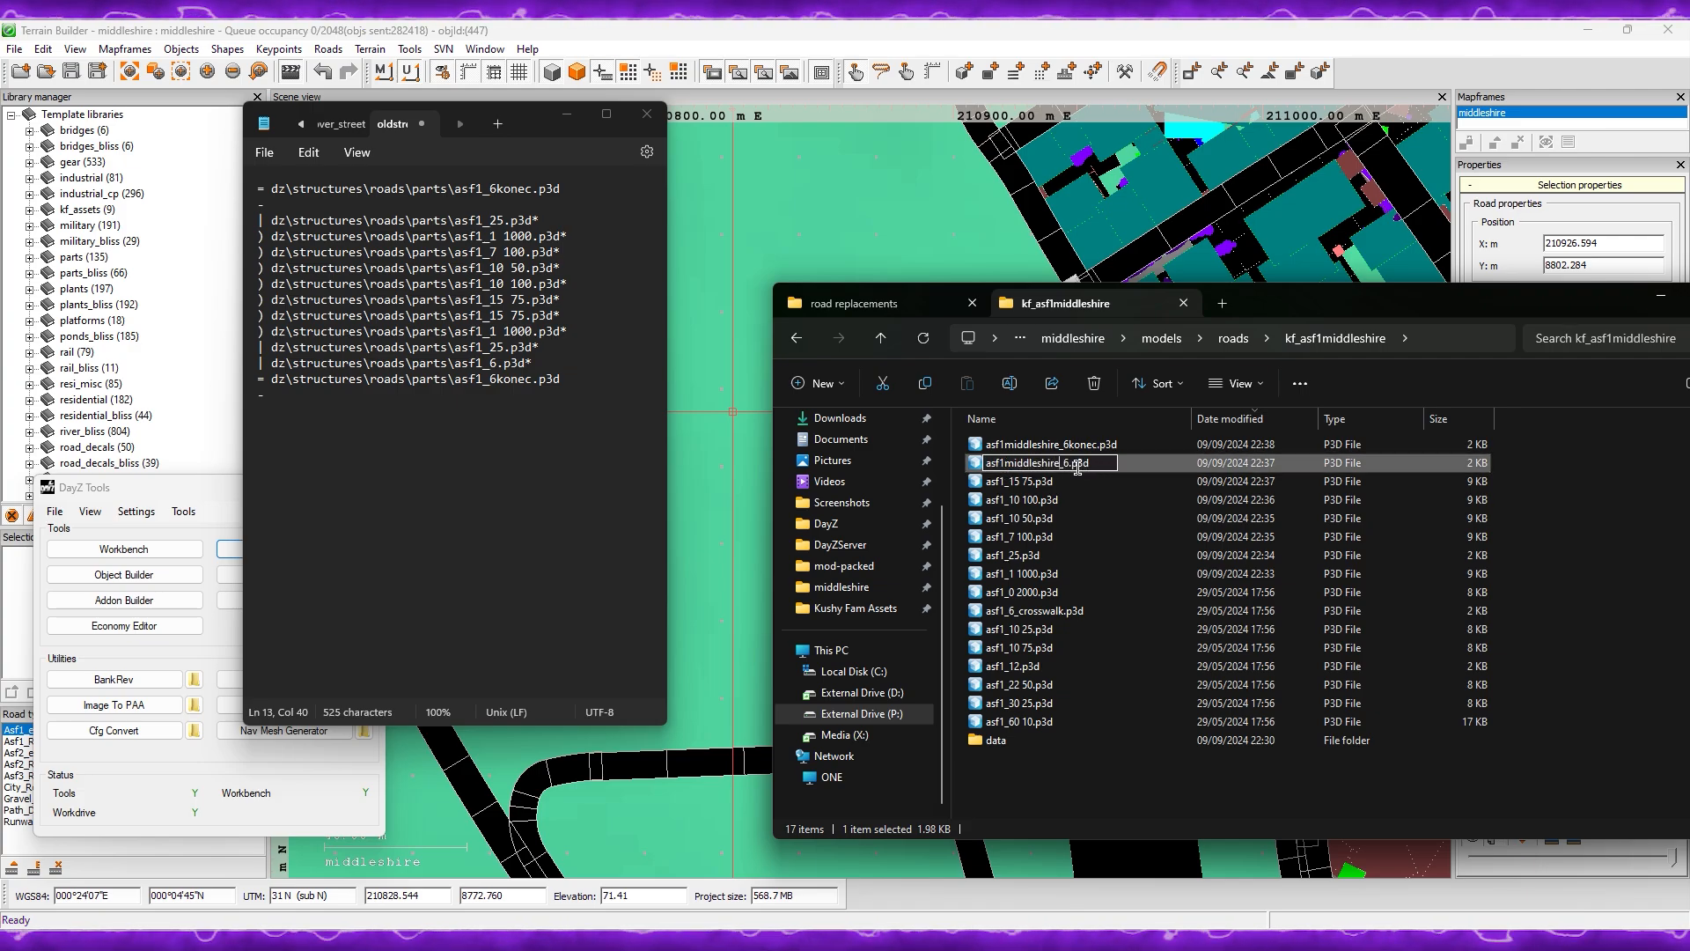
key(Return)
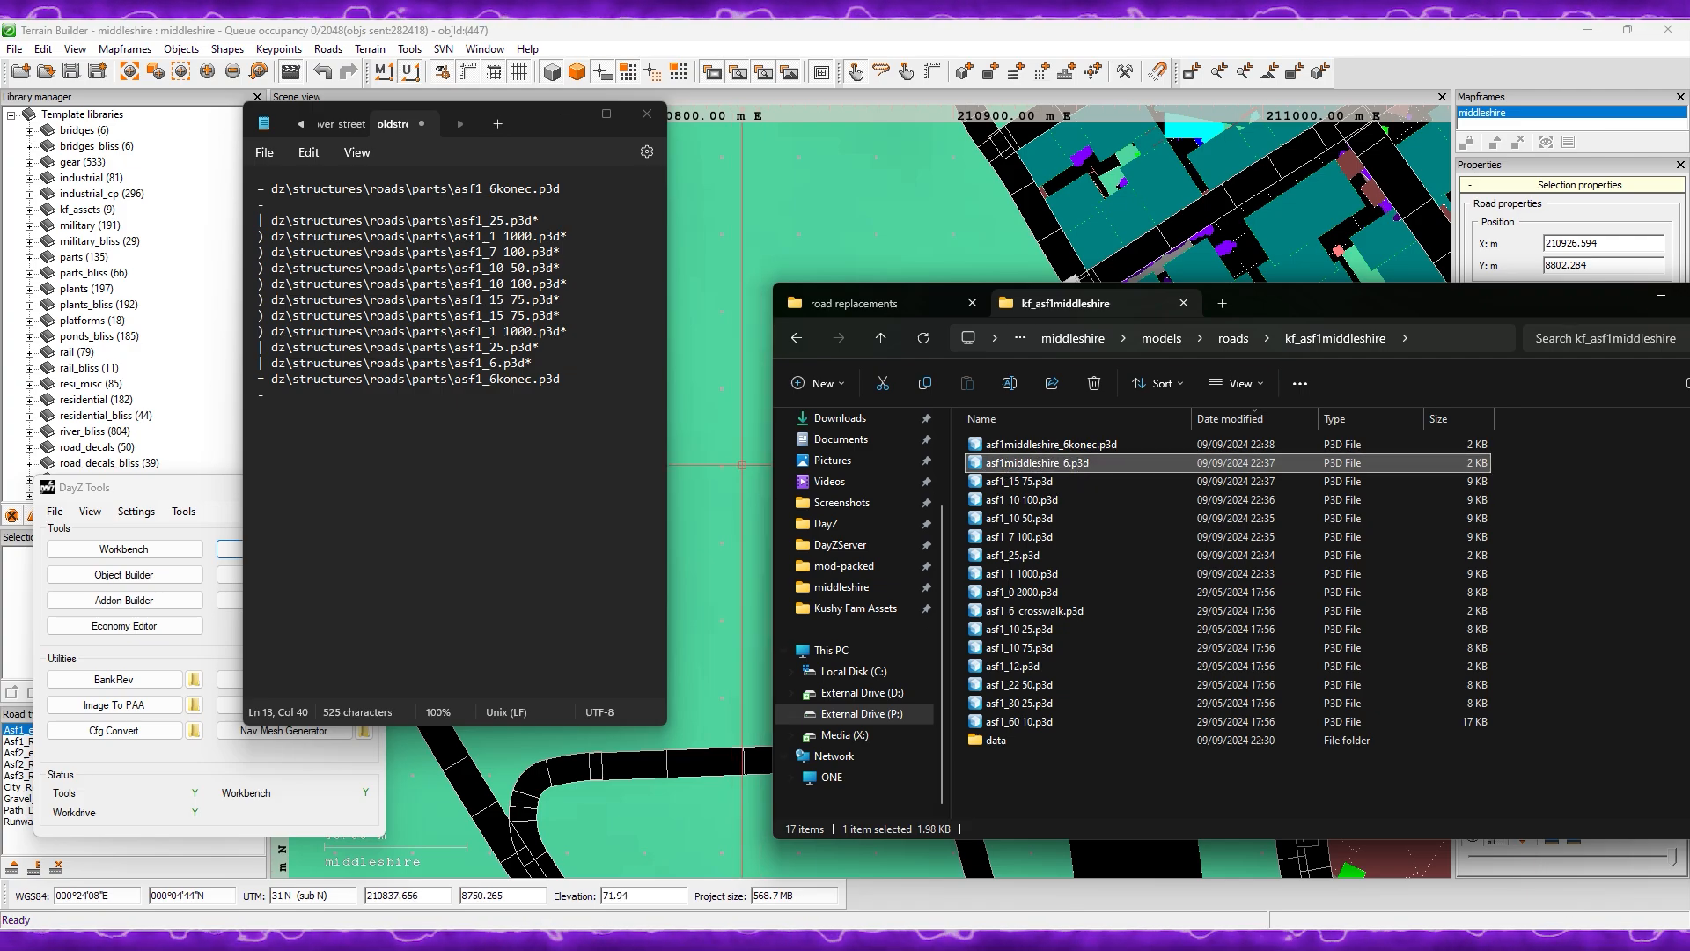
Step: Remove the asterisks from the road parts list and rename the remaining edited parts, including asf1_25.p3d, with the asf1middleshire_ prefix
click(545, 362)
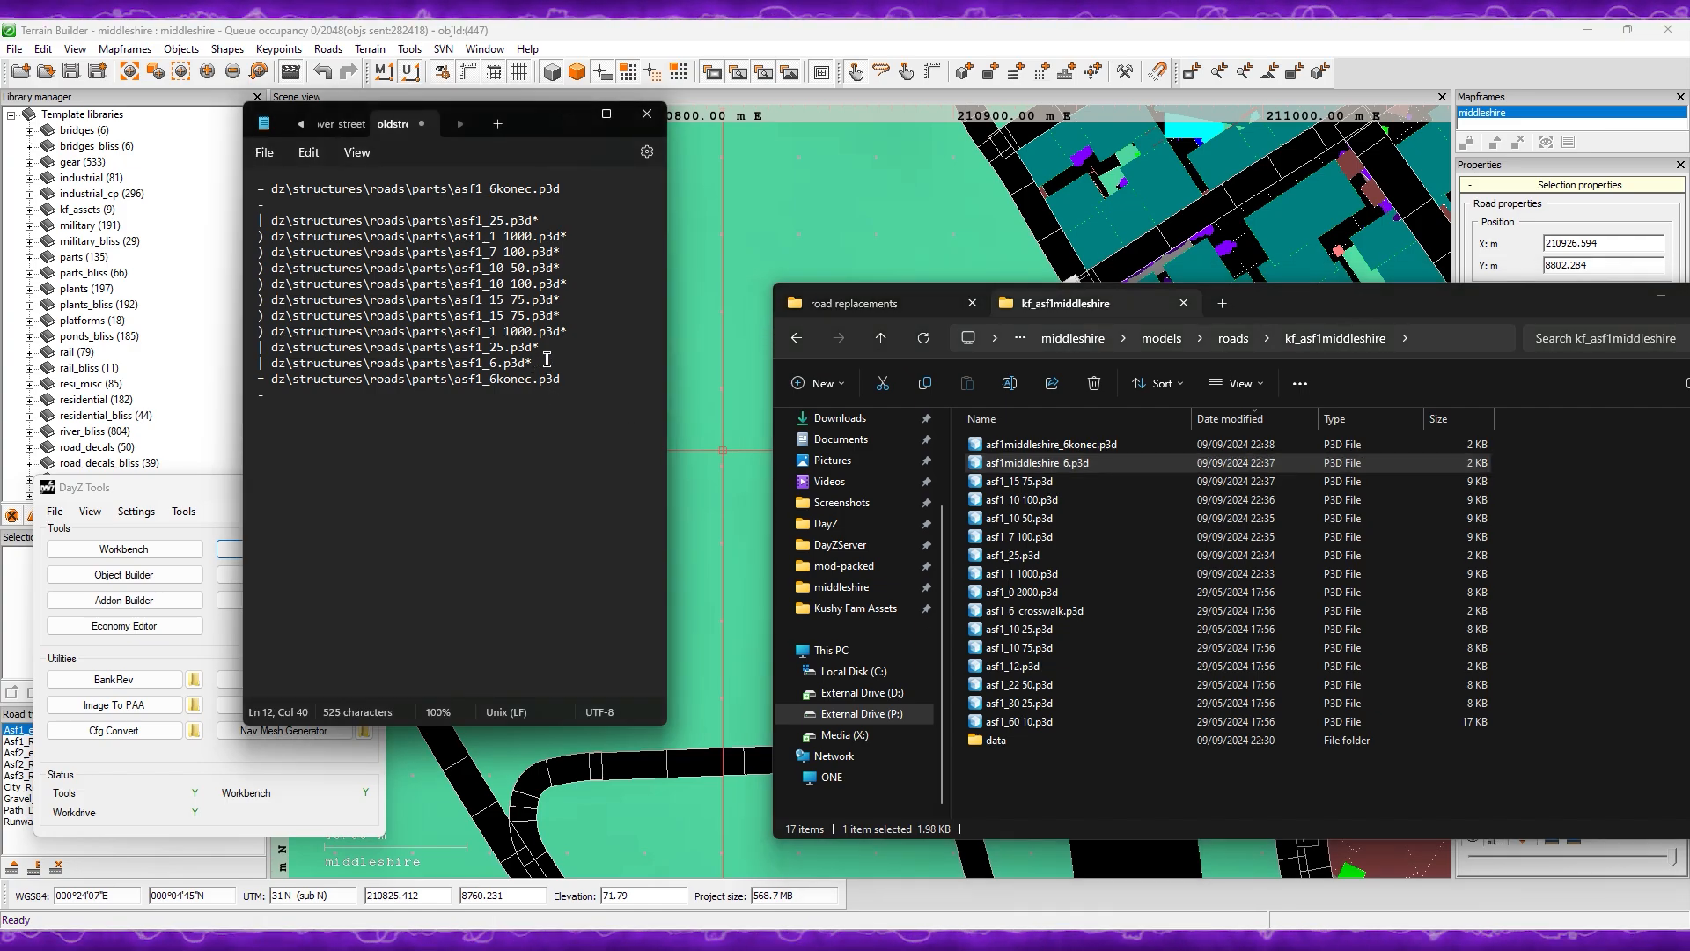
click(1021, 556)
click(1021, 555)
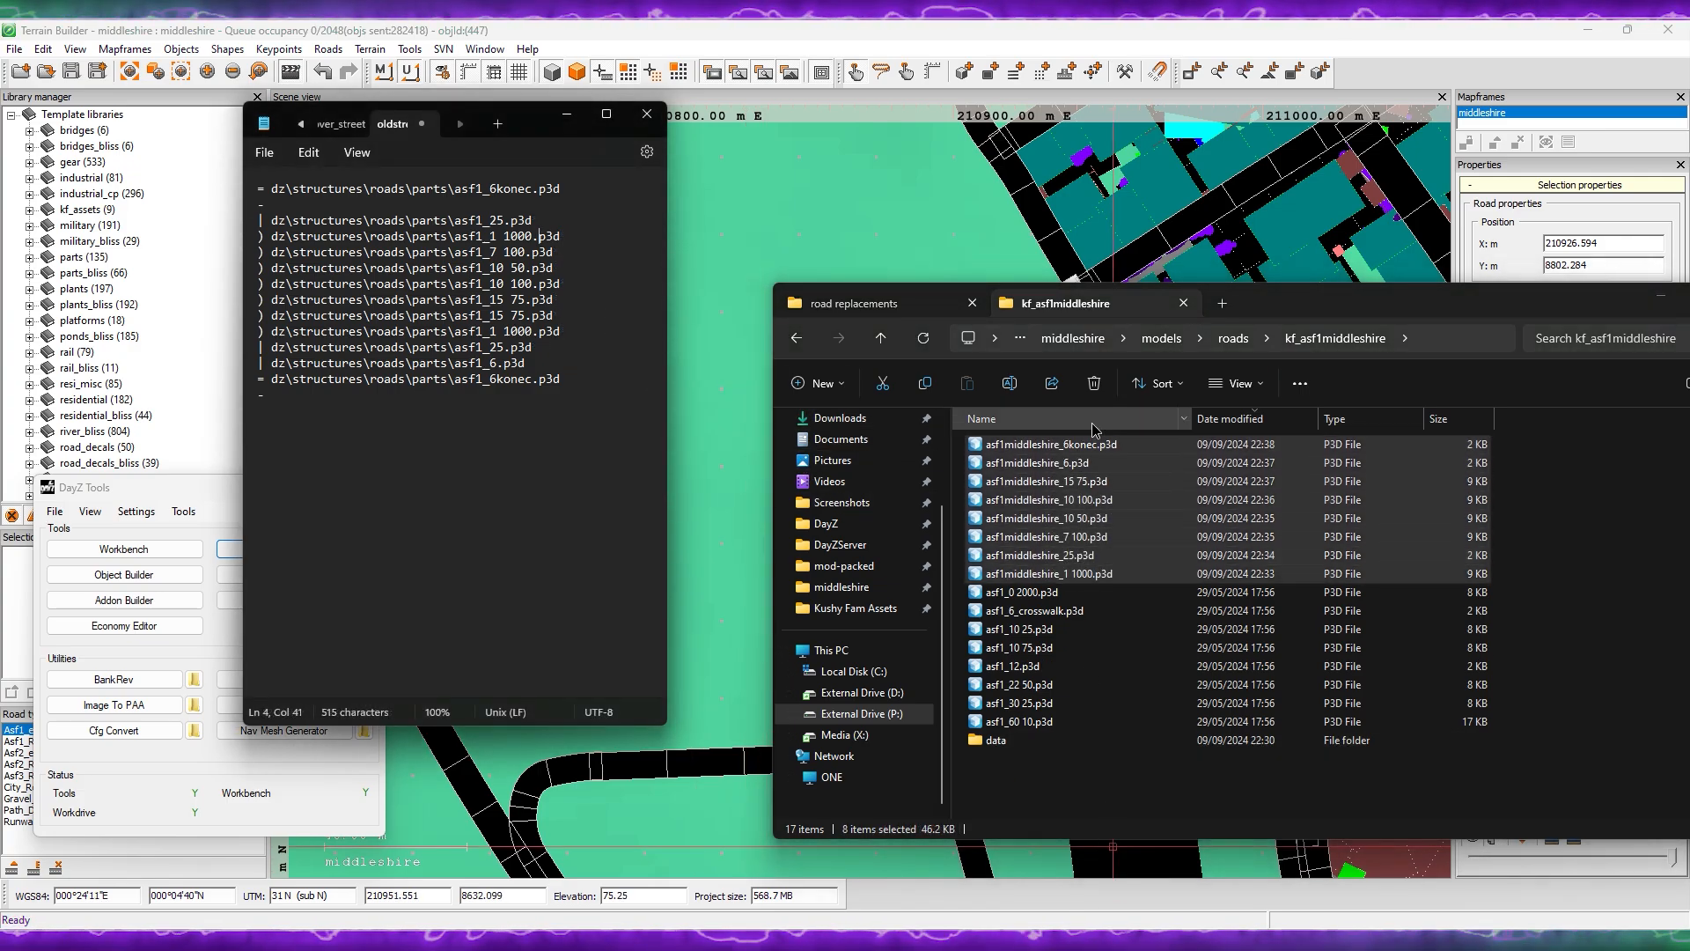
Step: Delete the unused original parts, asf1_0 2000.p3d through asf1_60 10.p3d, from the kf_asf1middleshire folder
click(1073, 598)
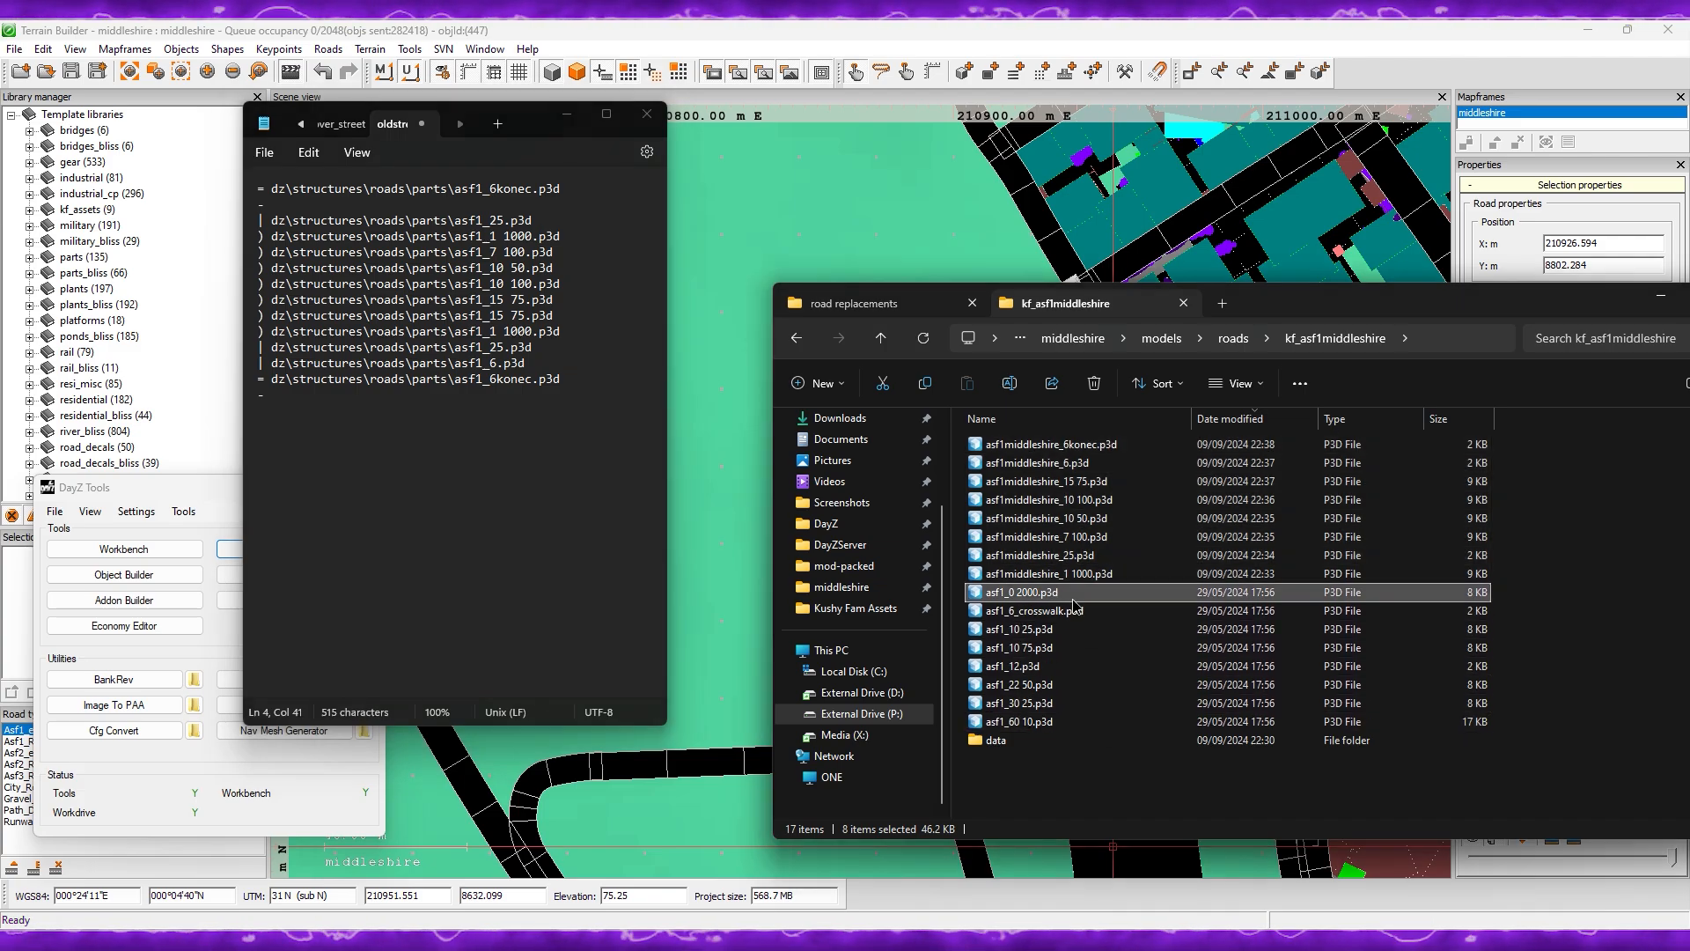
shift+click(1069, 722)
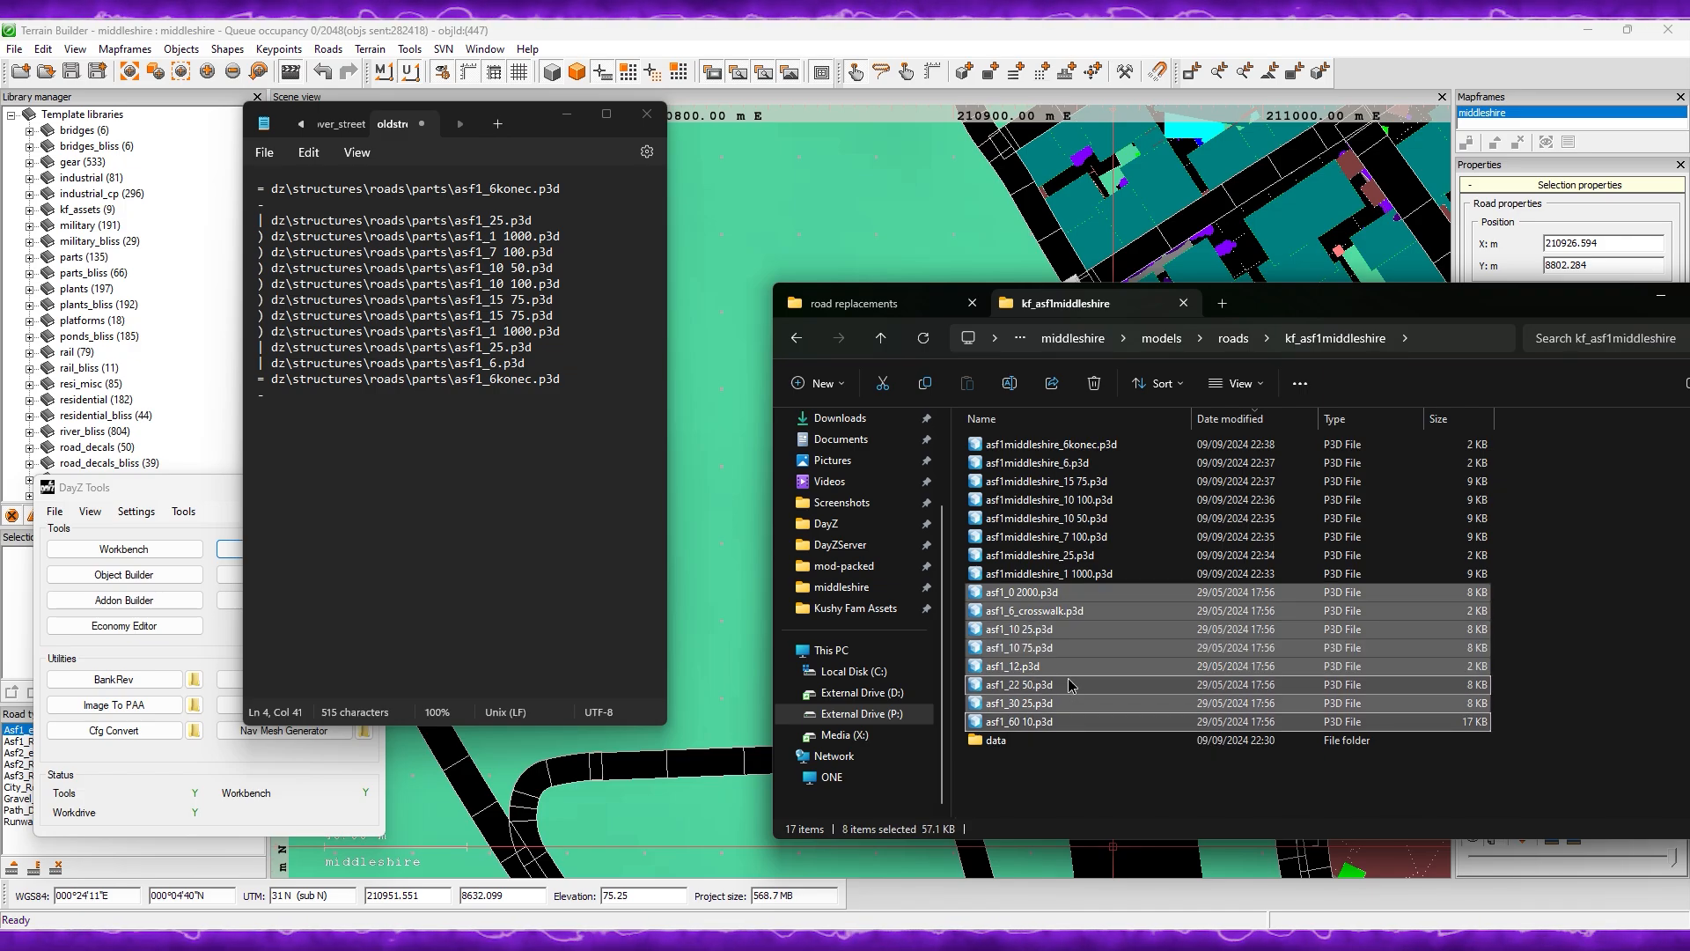
key(Delete)
click(896, 498)
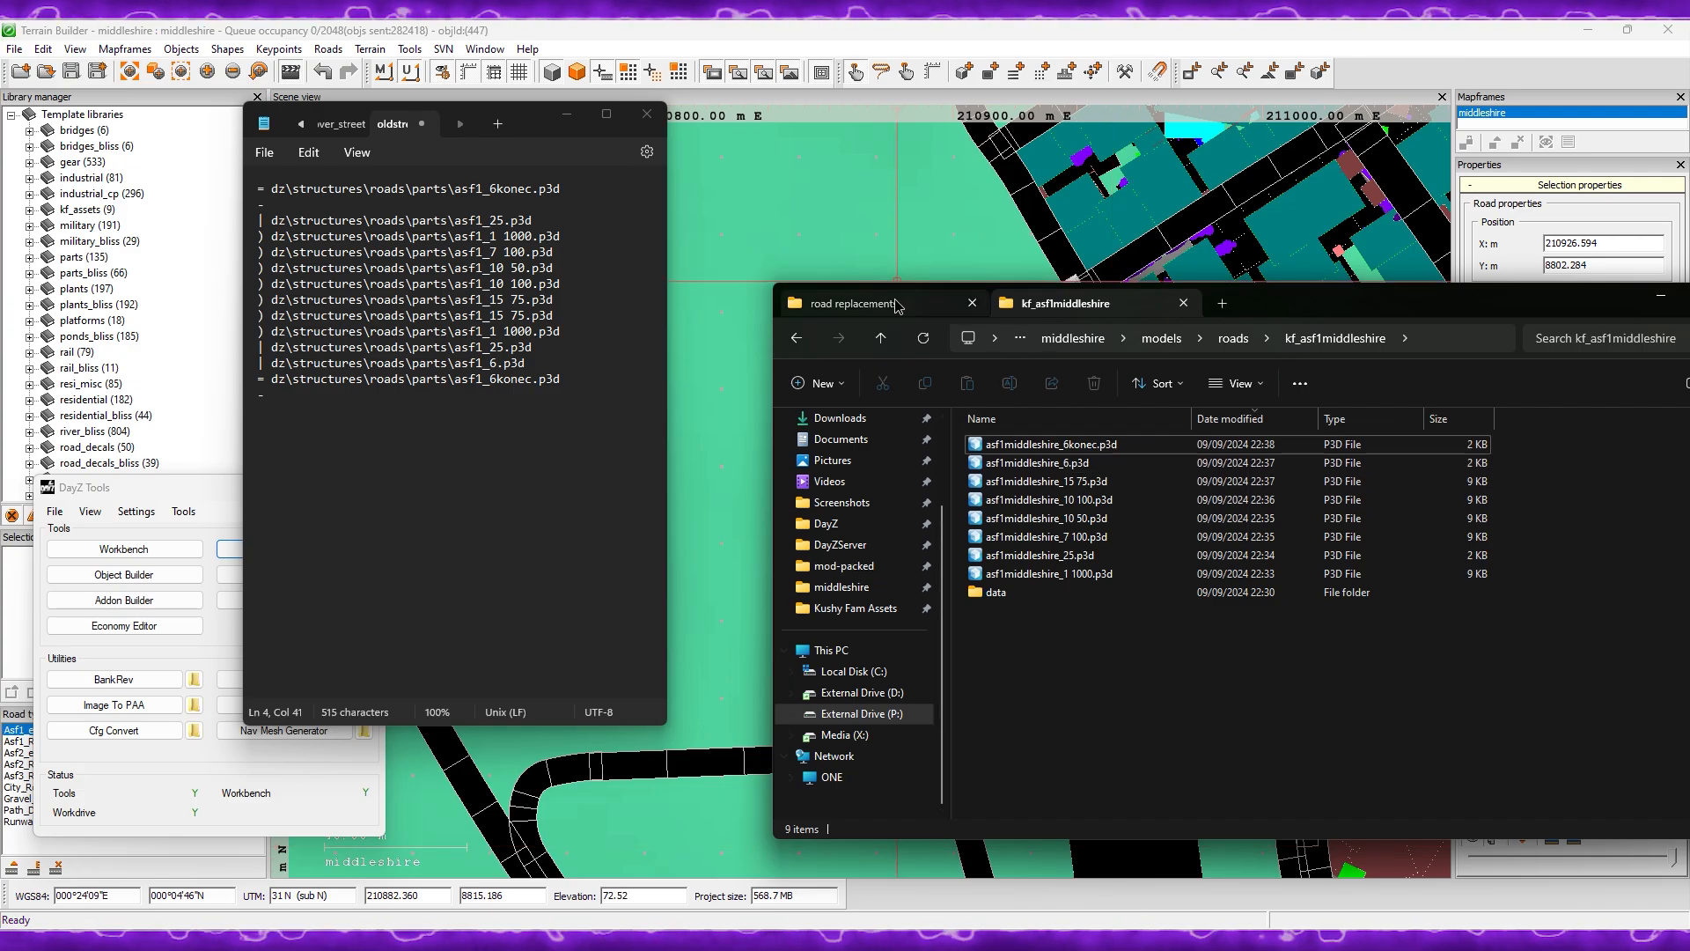
Step: Switch to Terrain Builder, check the road in the Buldozer preview, and disconnect from Buldozer
click(685, 32)
click(748, 498)
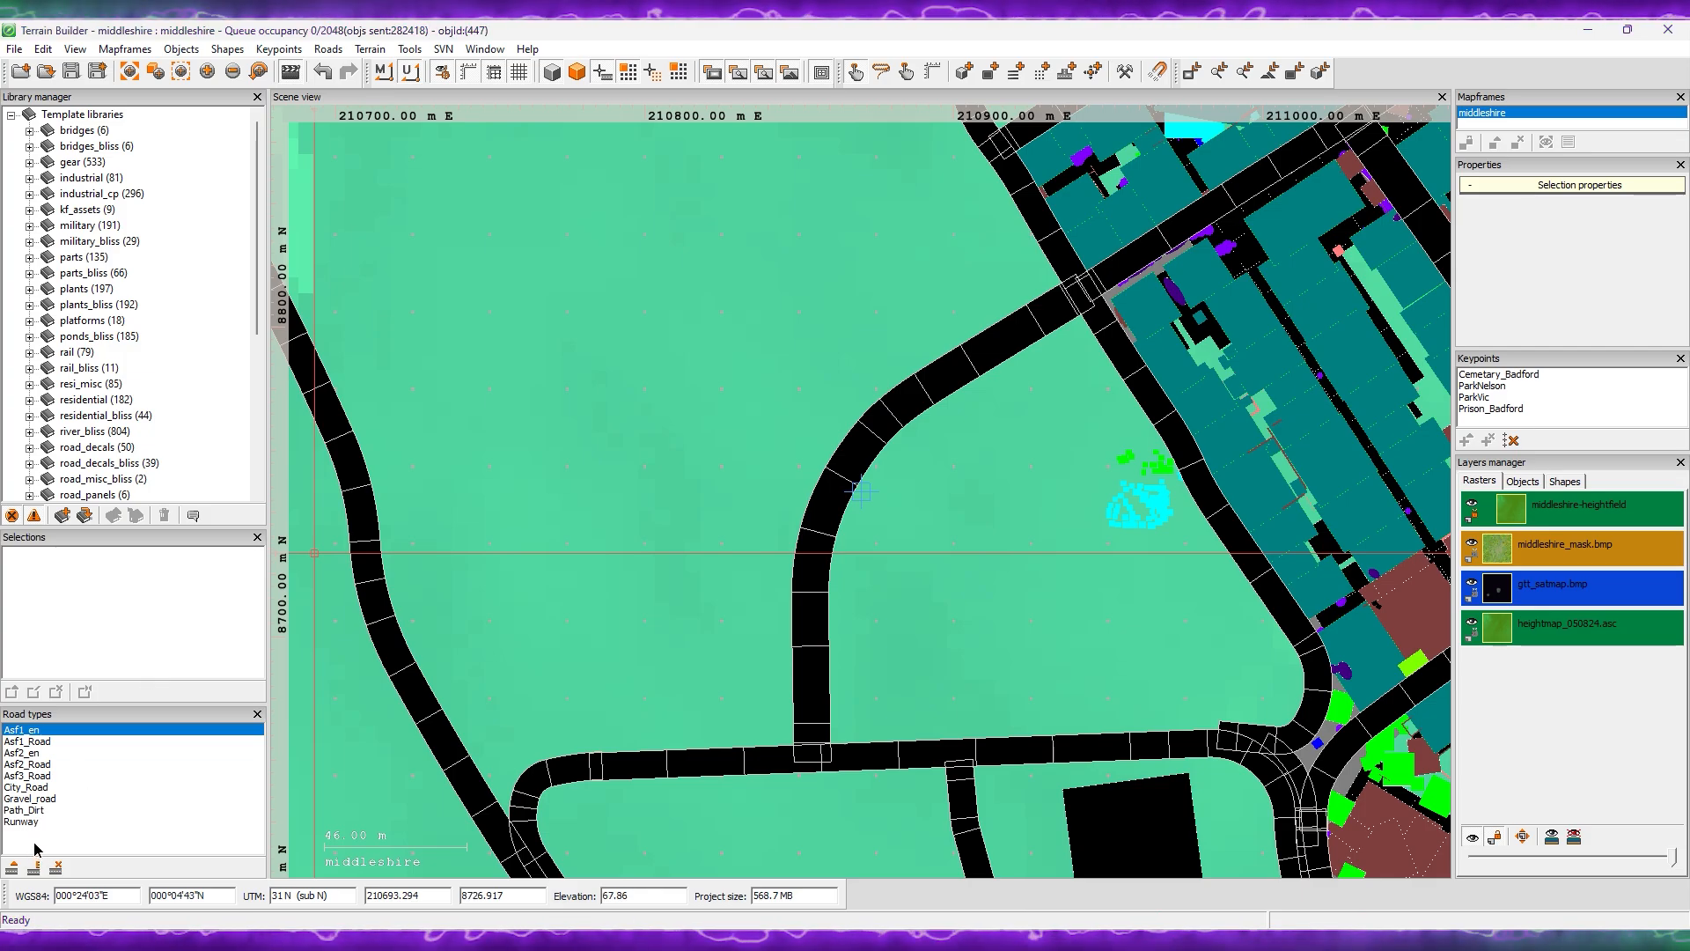
key(alt+Tab)
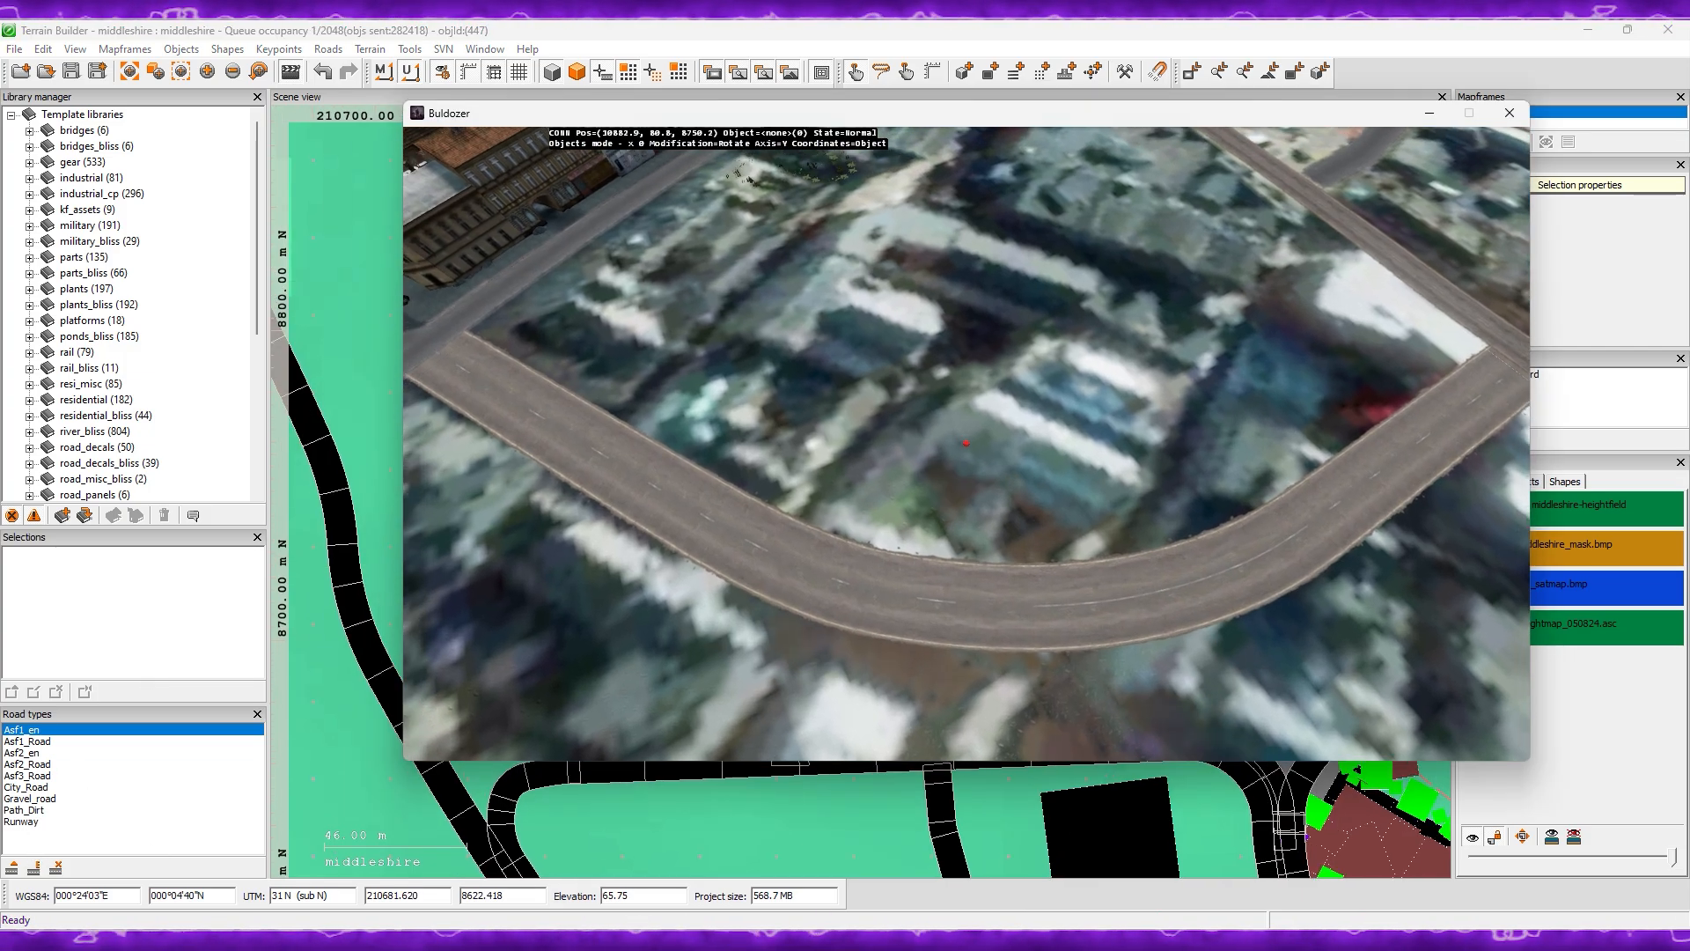
key(alt+Tab)
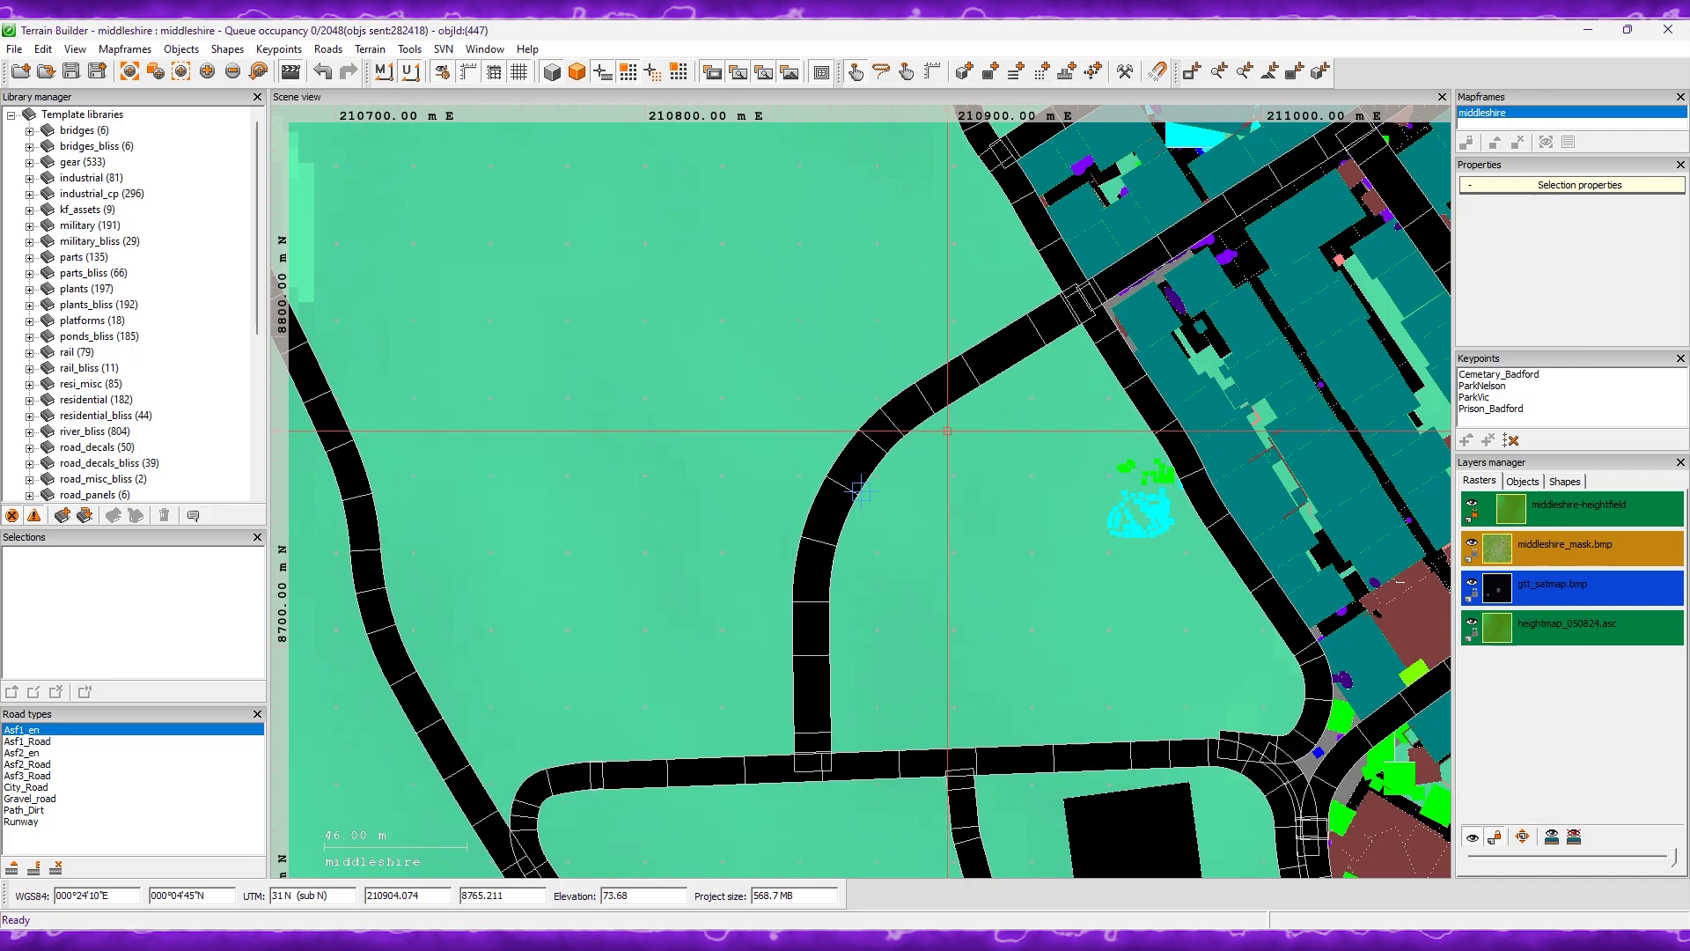
click(289, 74)
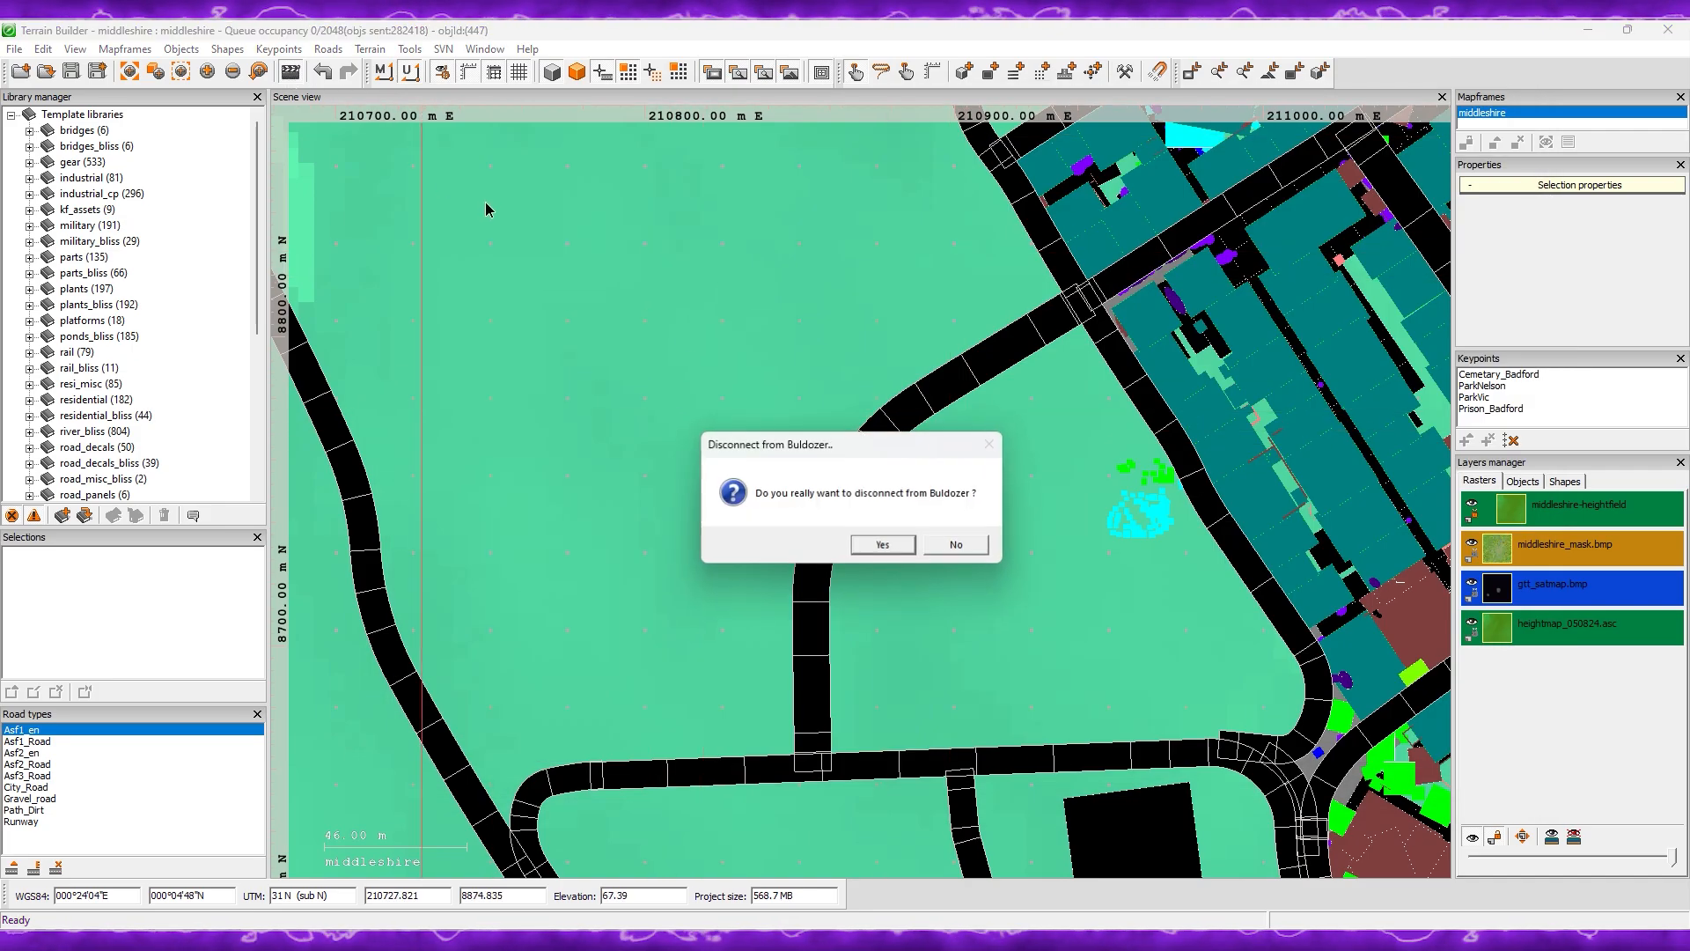
click(881, 546)
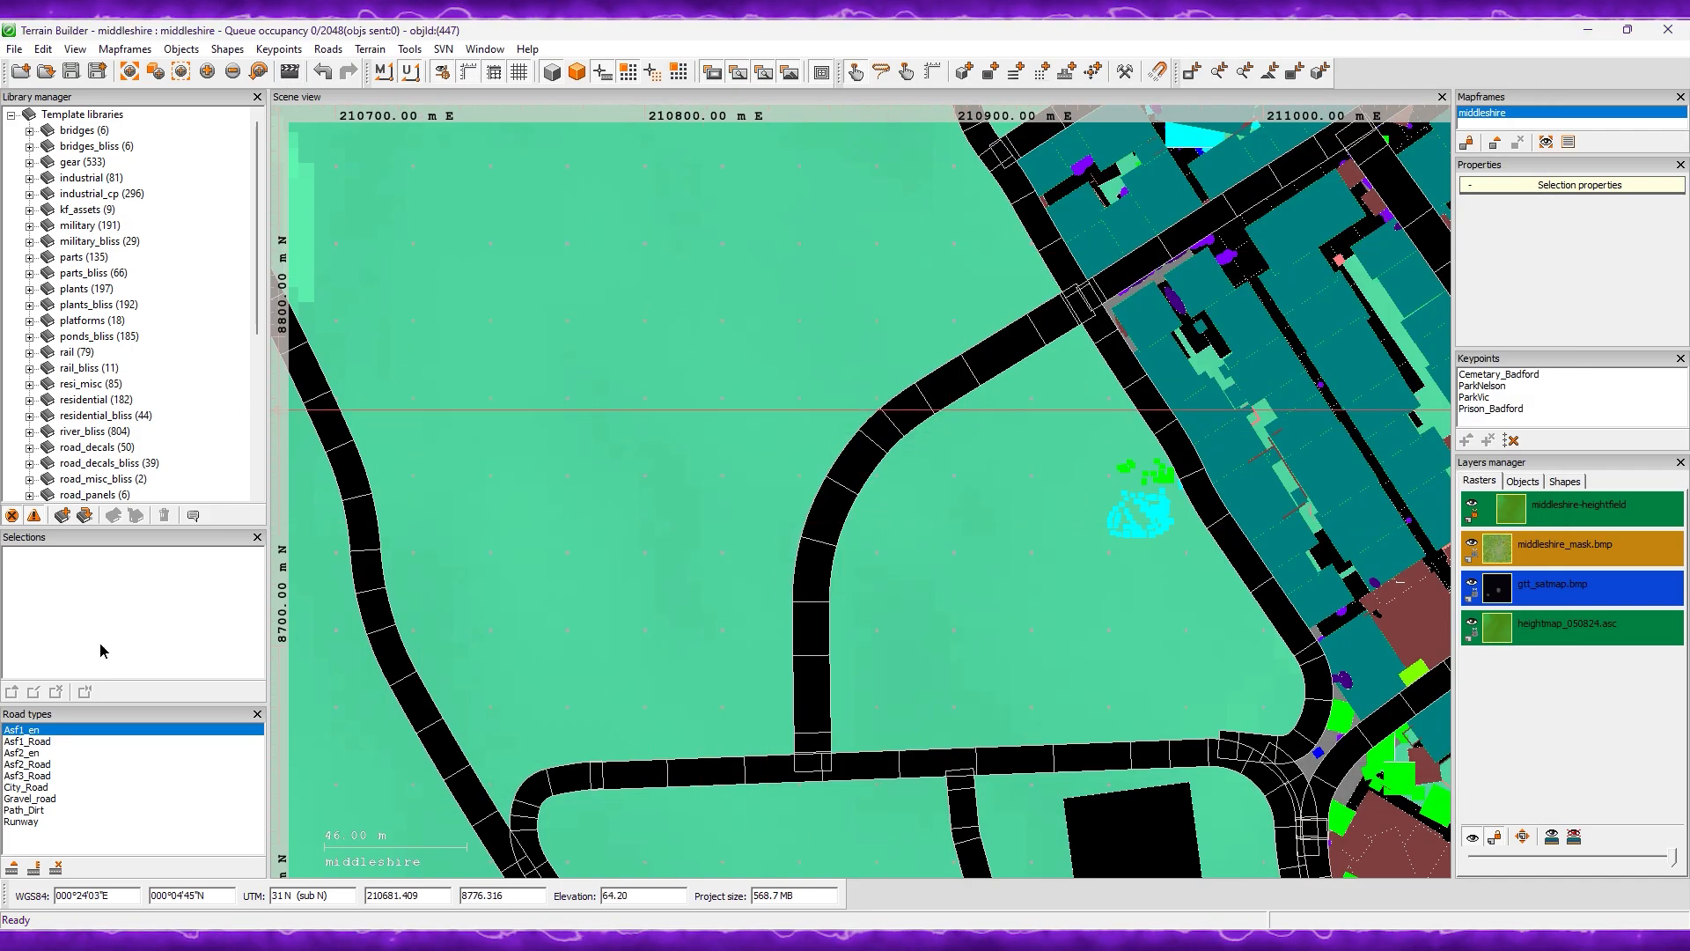
Step: Create a road type named kf_roadtest and add asf1middleshire_6.p3d from middleshire\models\roads\kf_asf1middleshire as a straight part
click(14, 869)
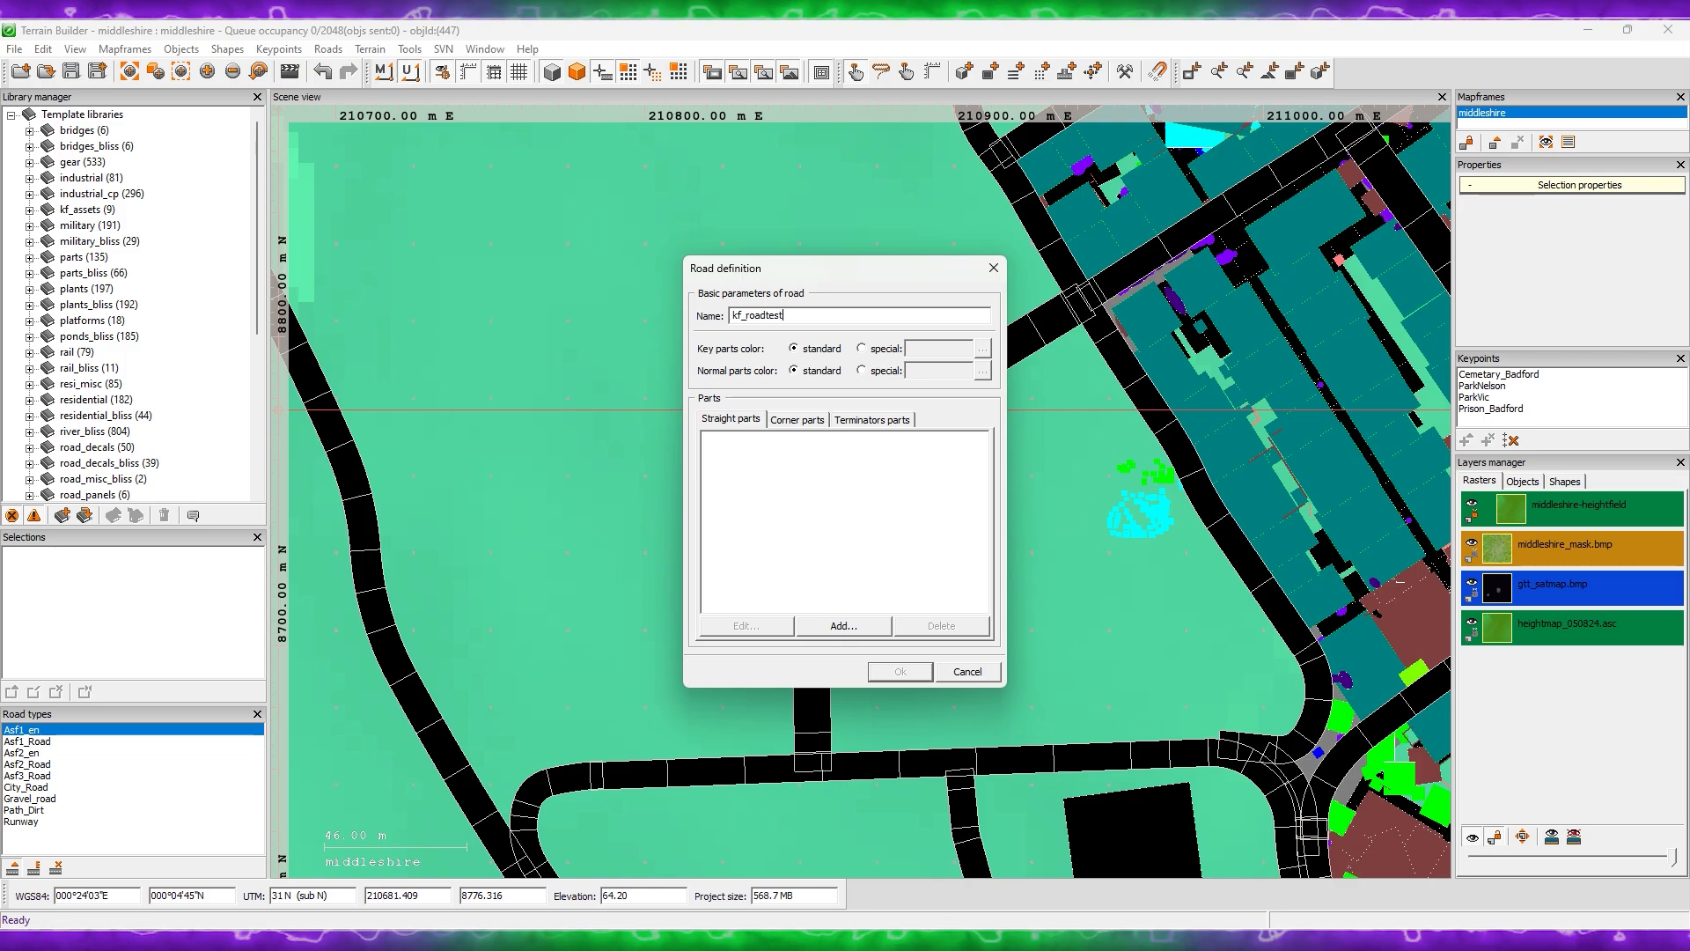
click(805, 626)
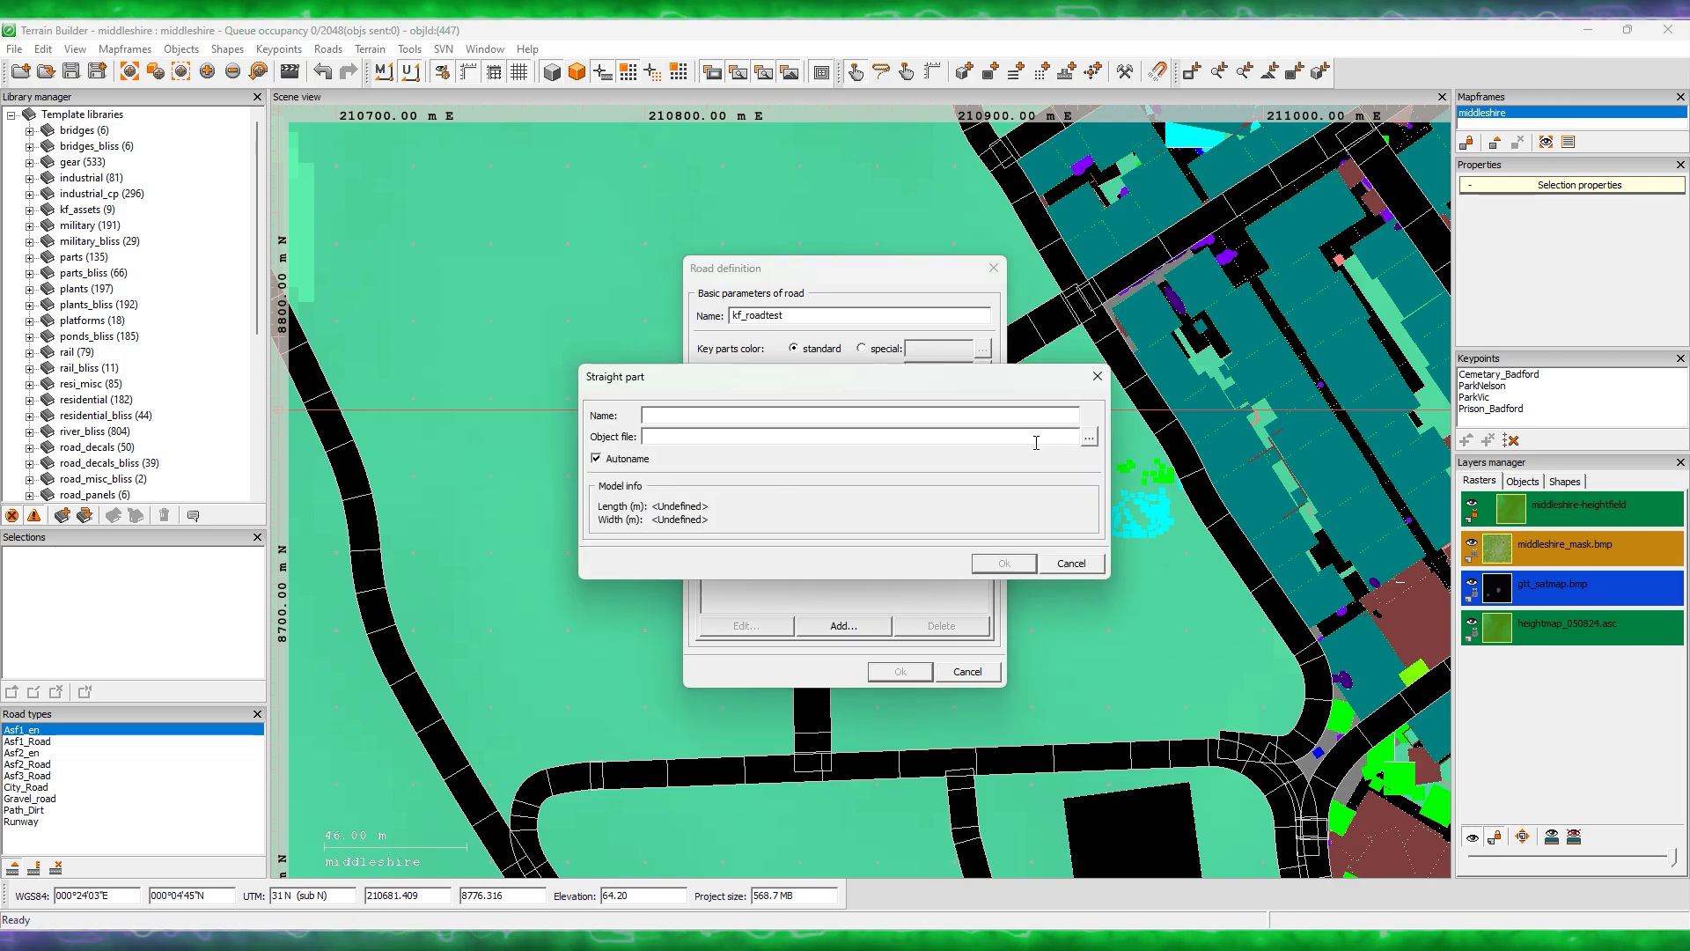
click(1088, 441)
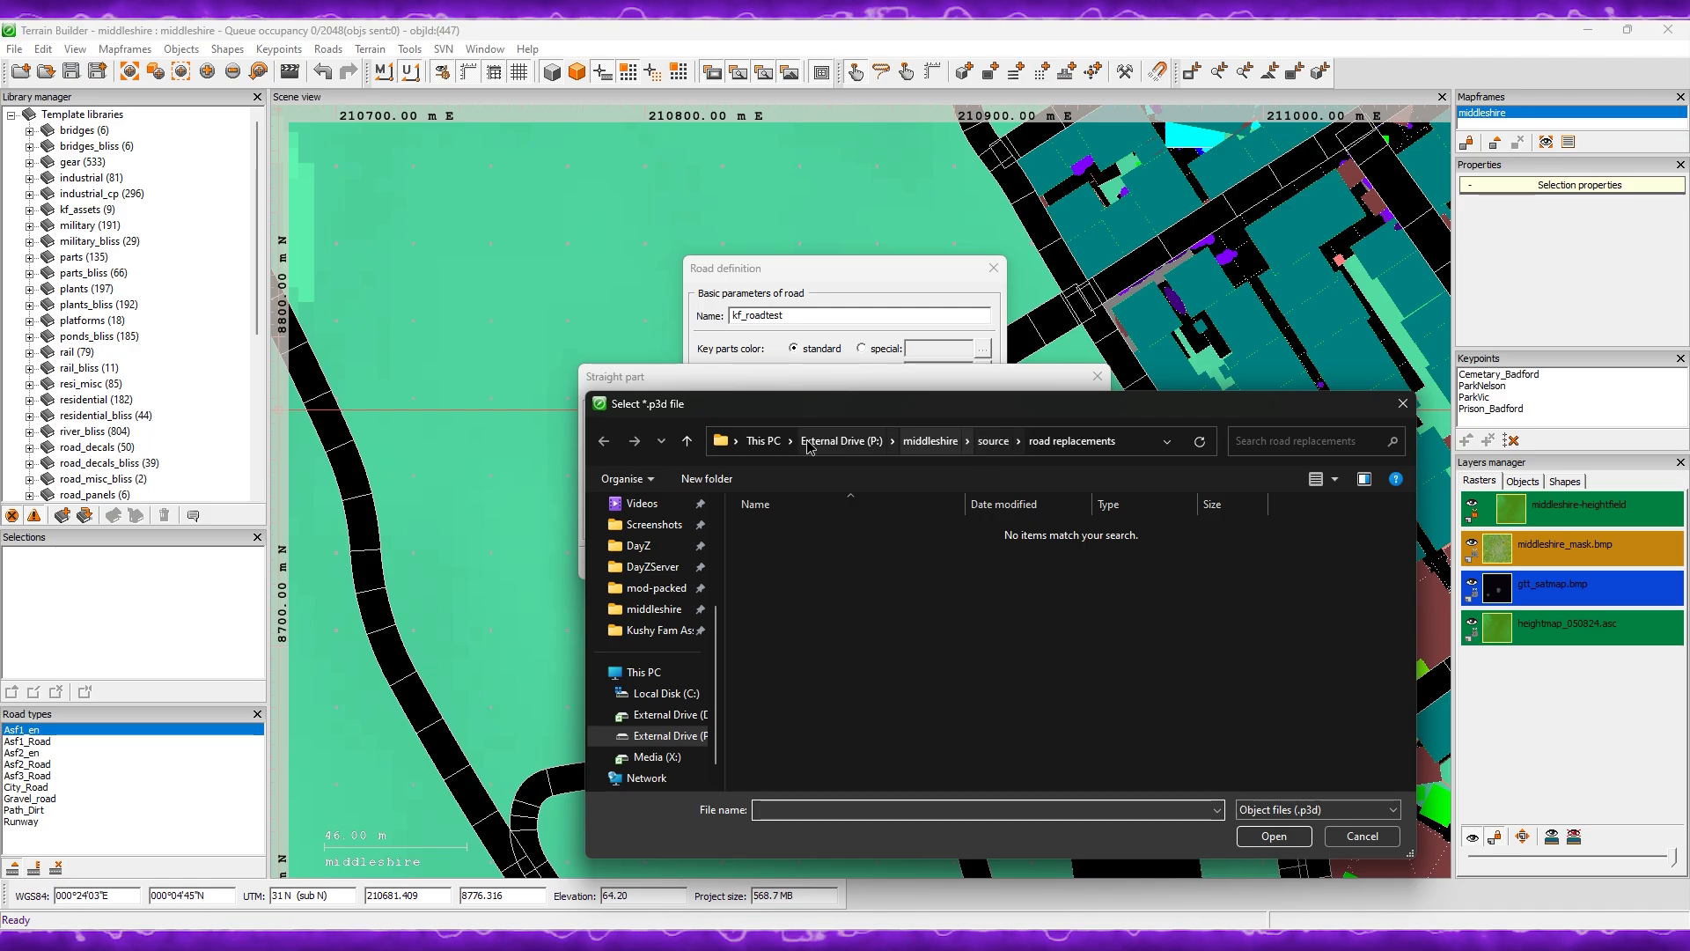
click(653, 608)
double_click(775, 566)
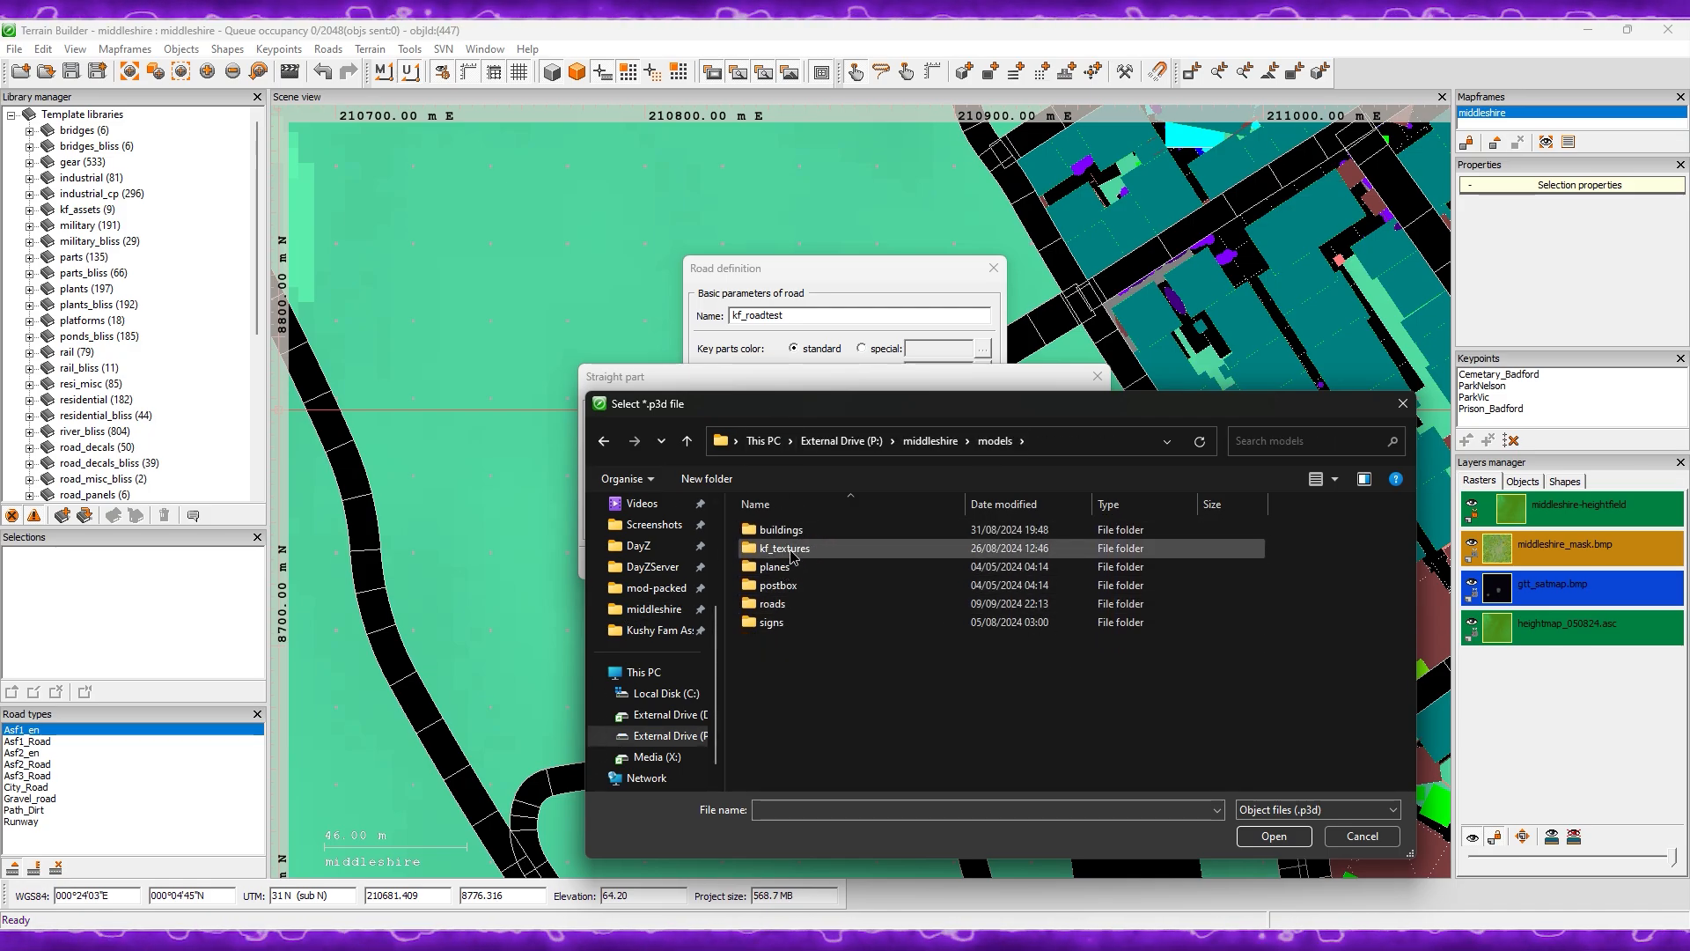
double_click(774, 603)
double_click(797, 548)
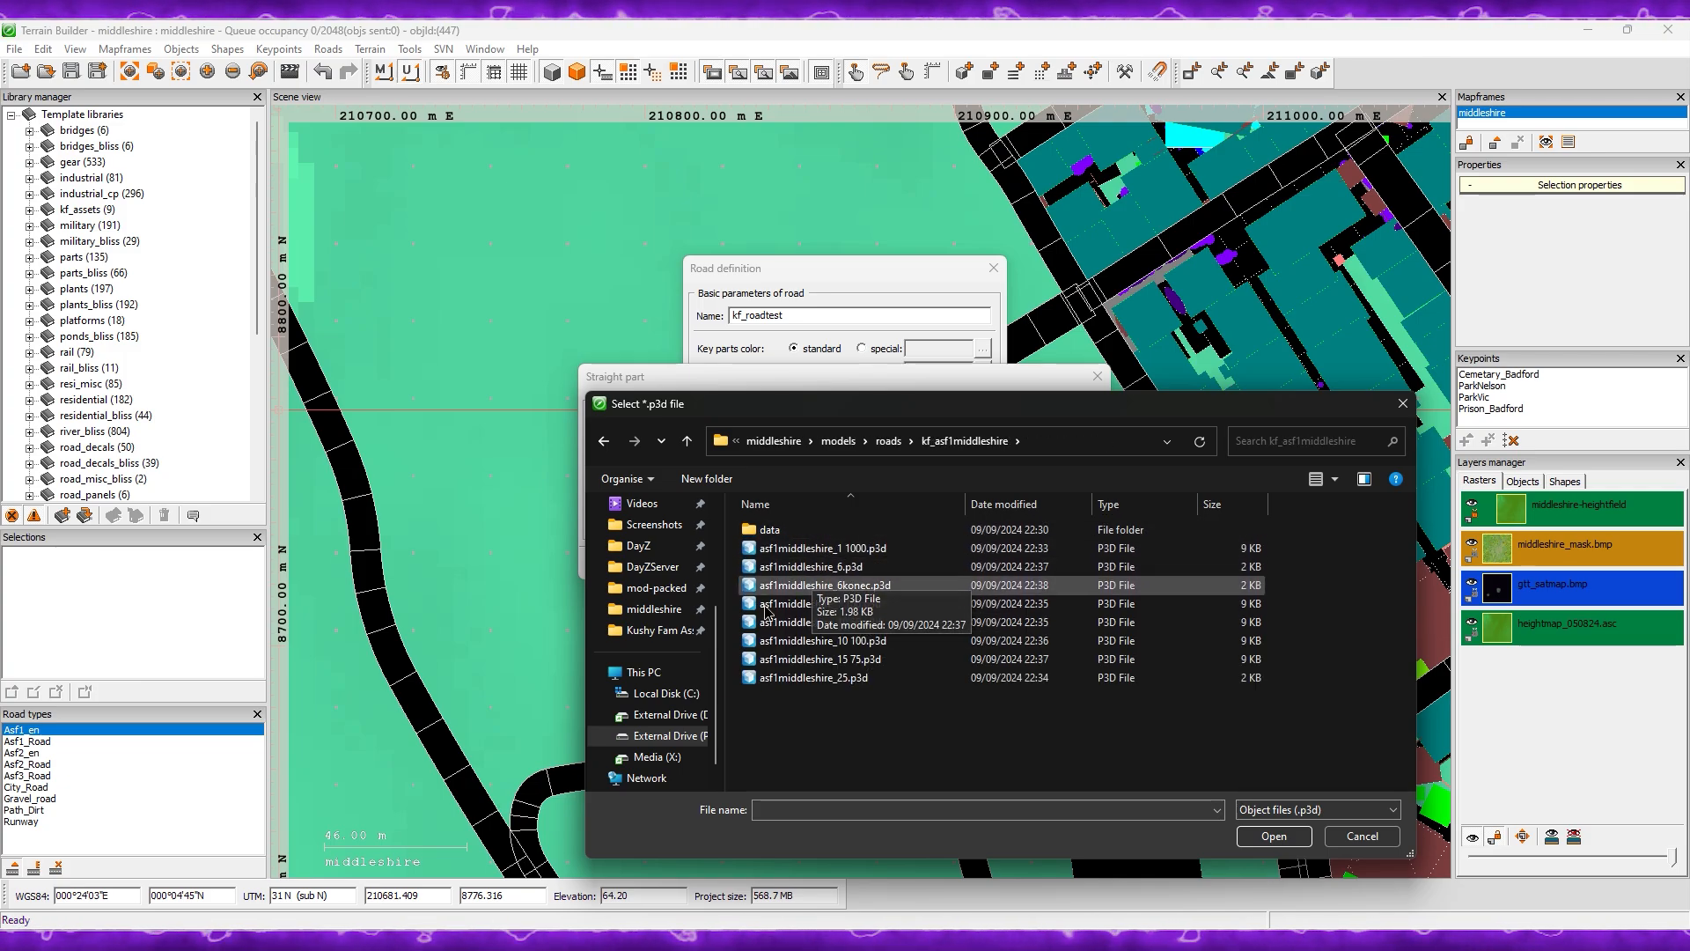
double_click(832, 568)
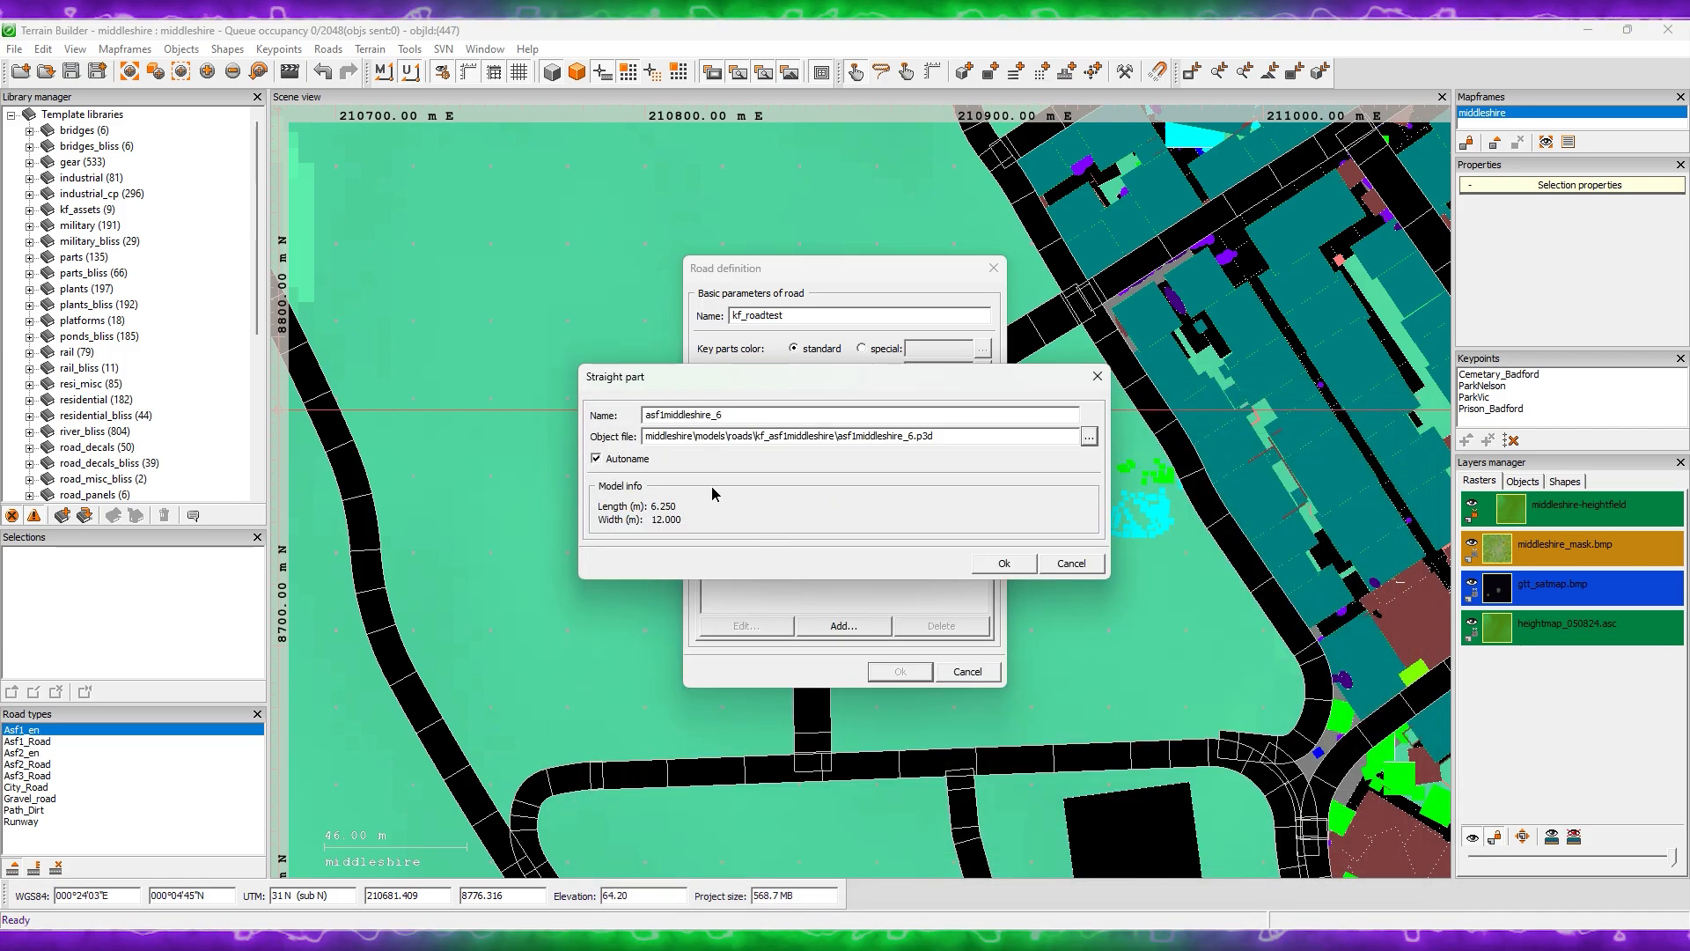
click(1001, 564)
Step: Add asf1middleshire_25.p3d as a second straight part of the kf_roadtest road
click(829, 625)
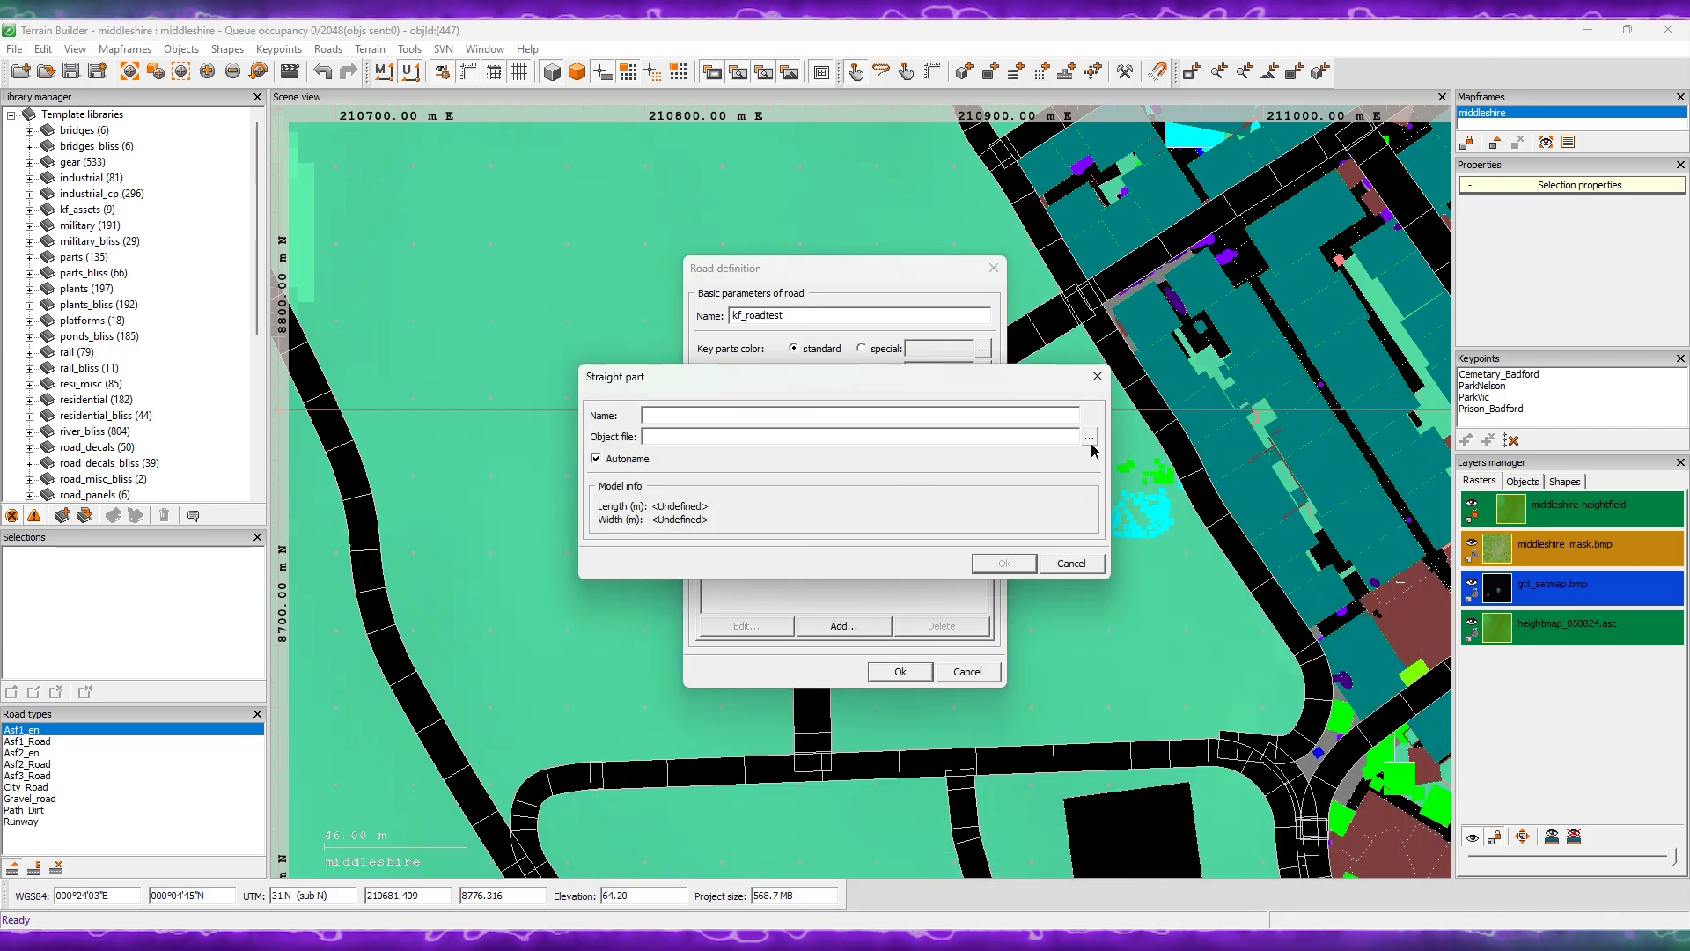
click(1090, 440)
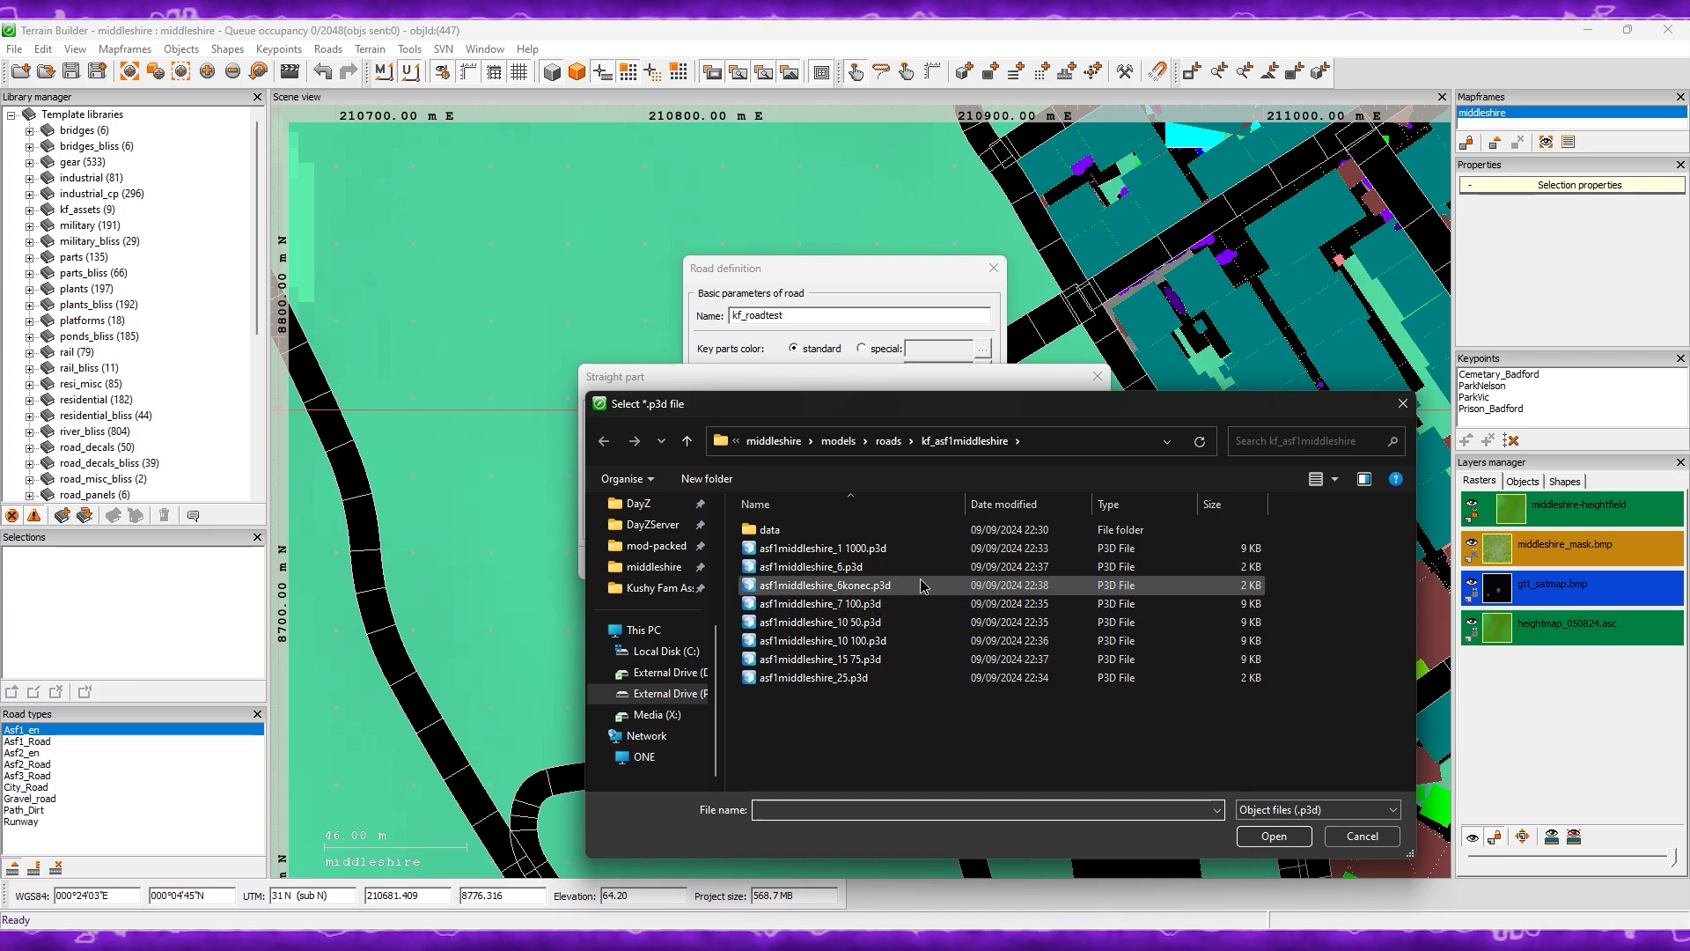
double_click(845, 678)
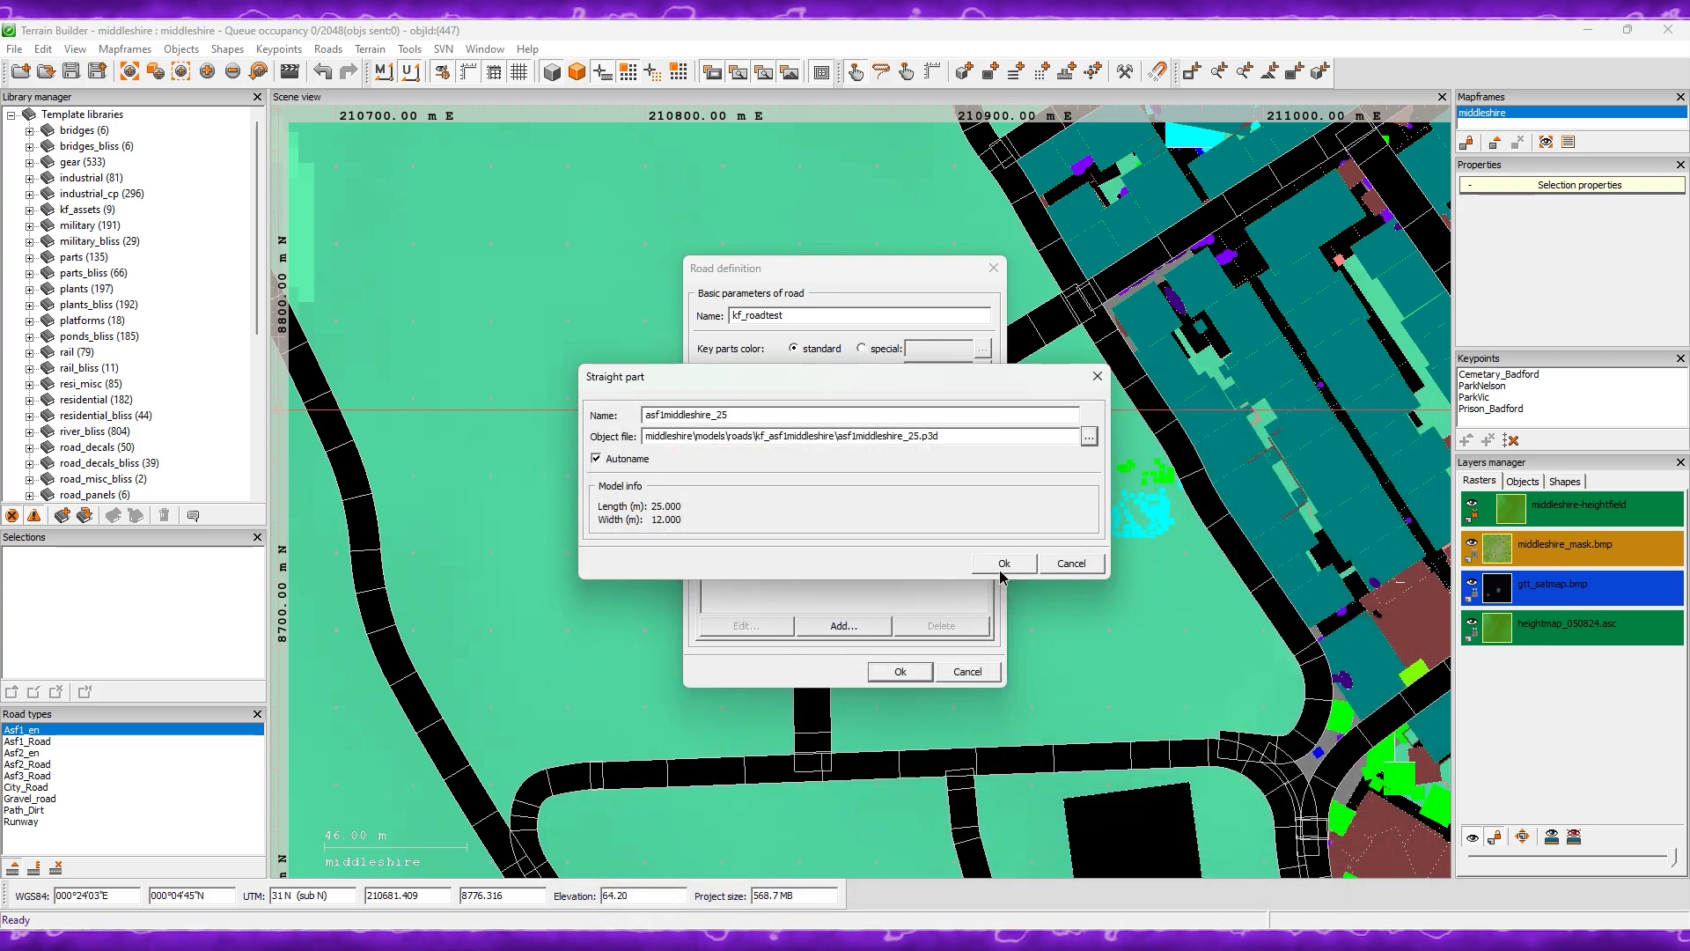
click(1002, 567)
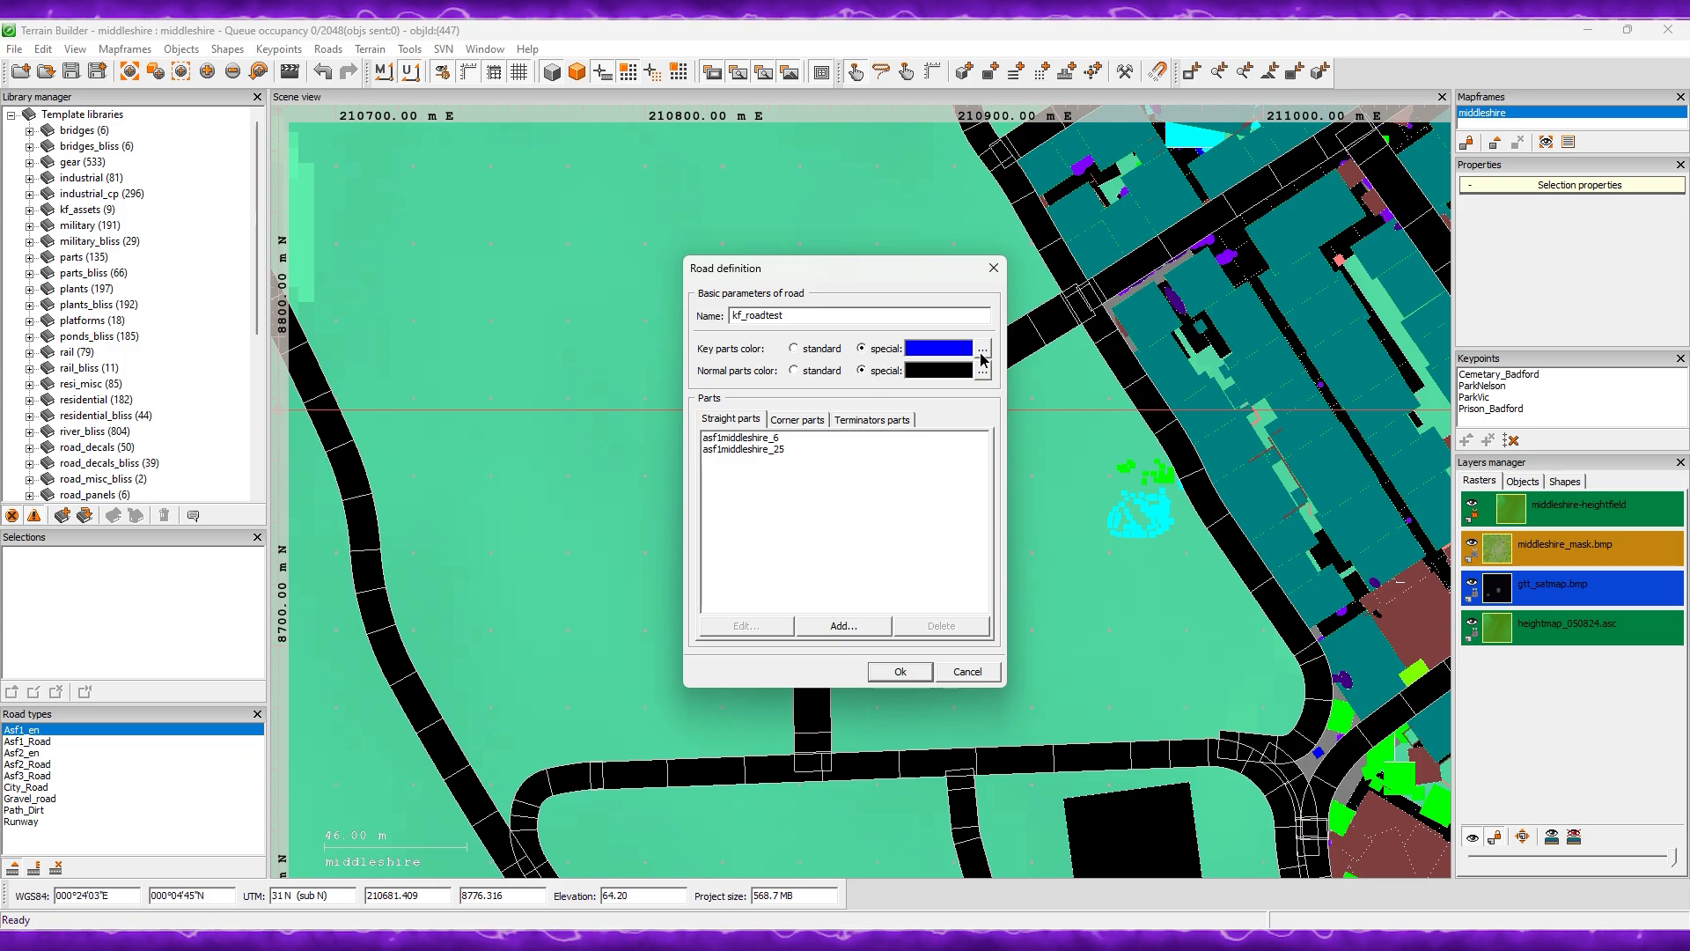
Step: Set special colours for the road, purple for key parts and dark green for normal parts
click(982, 350)
click(726, 557)
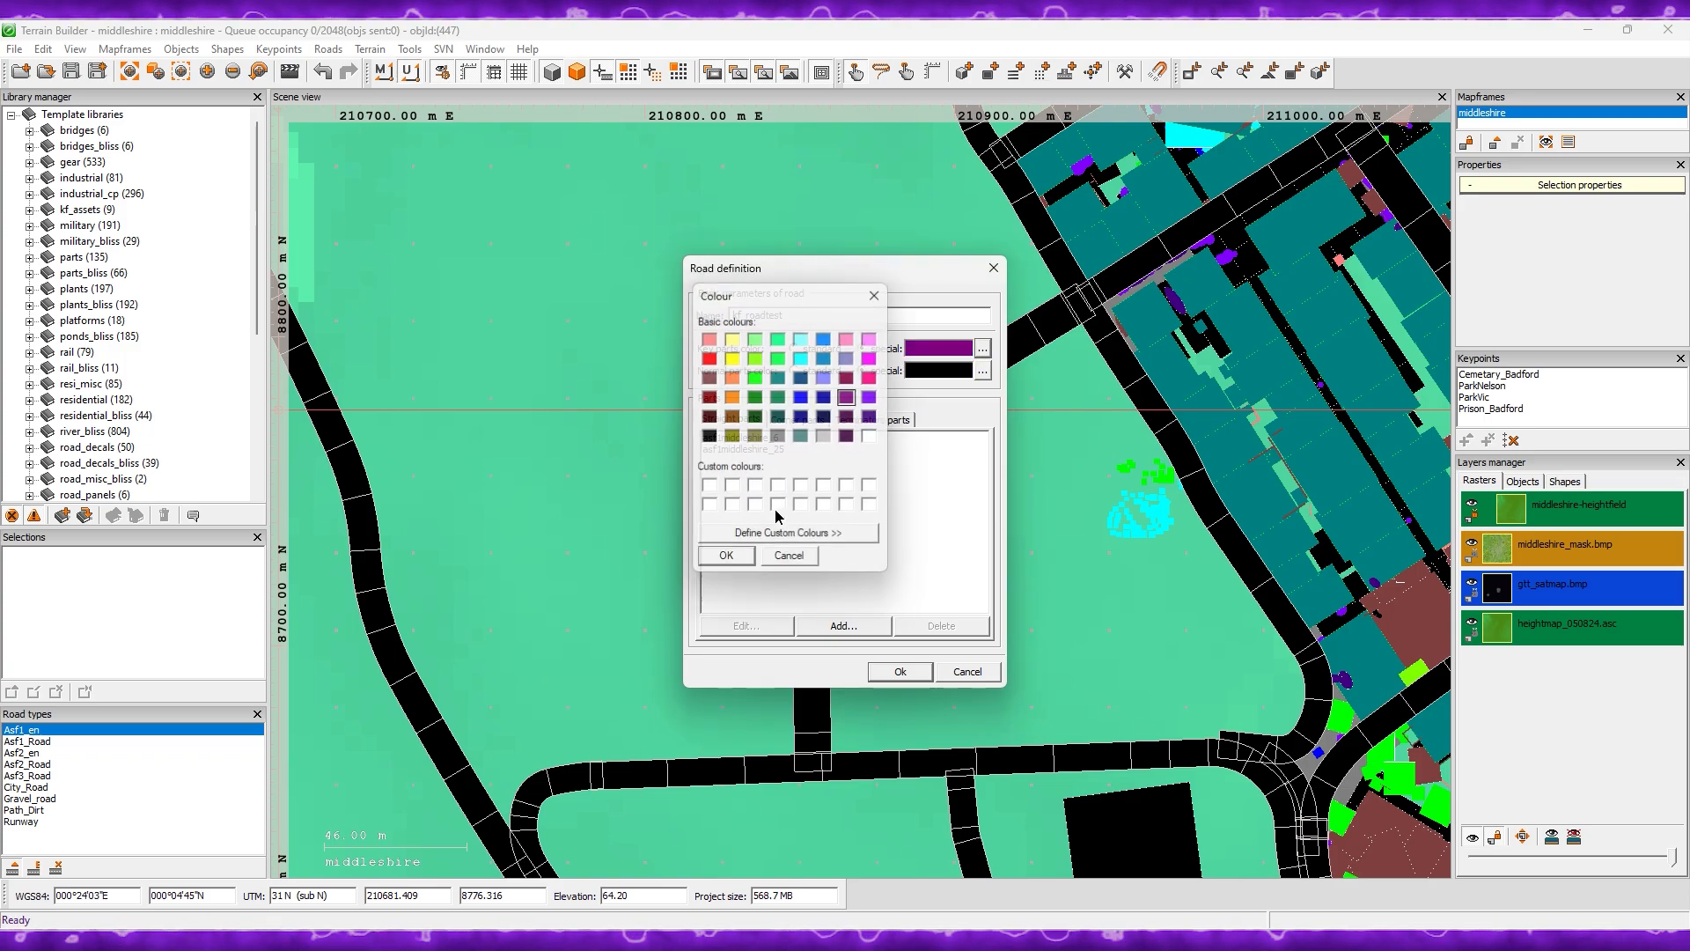
click(982, 370)
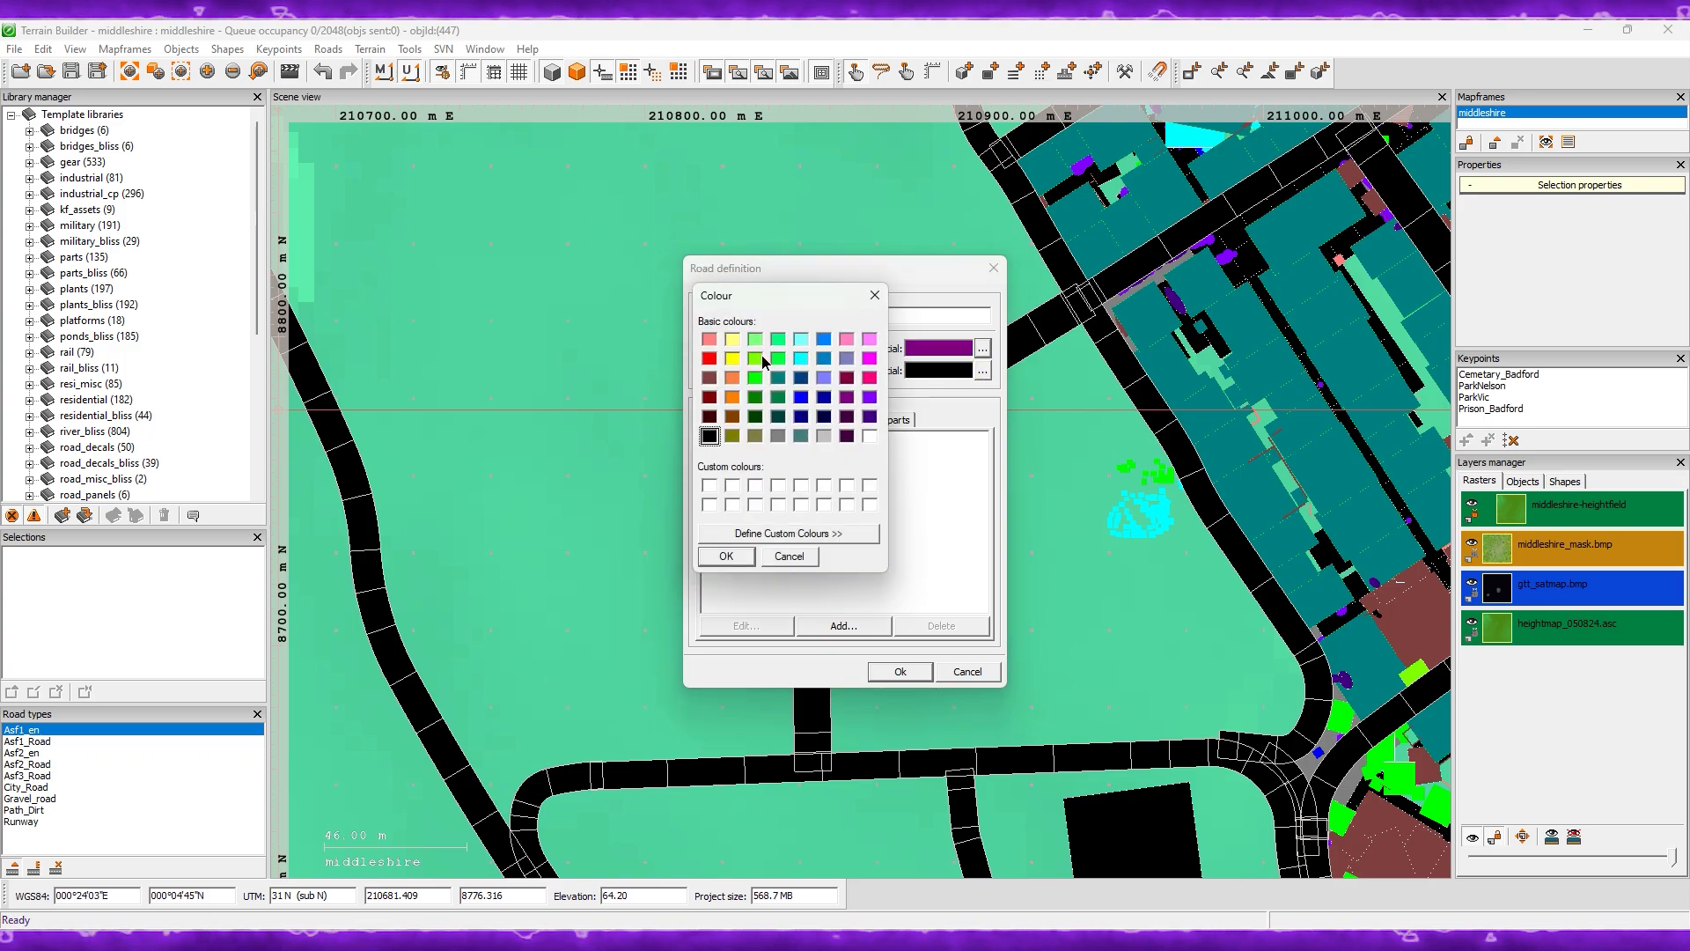
click(726, 556)
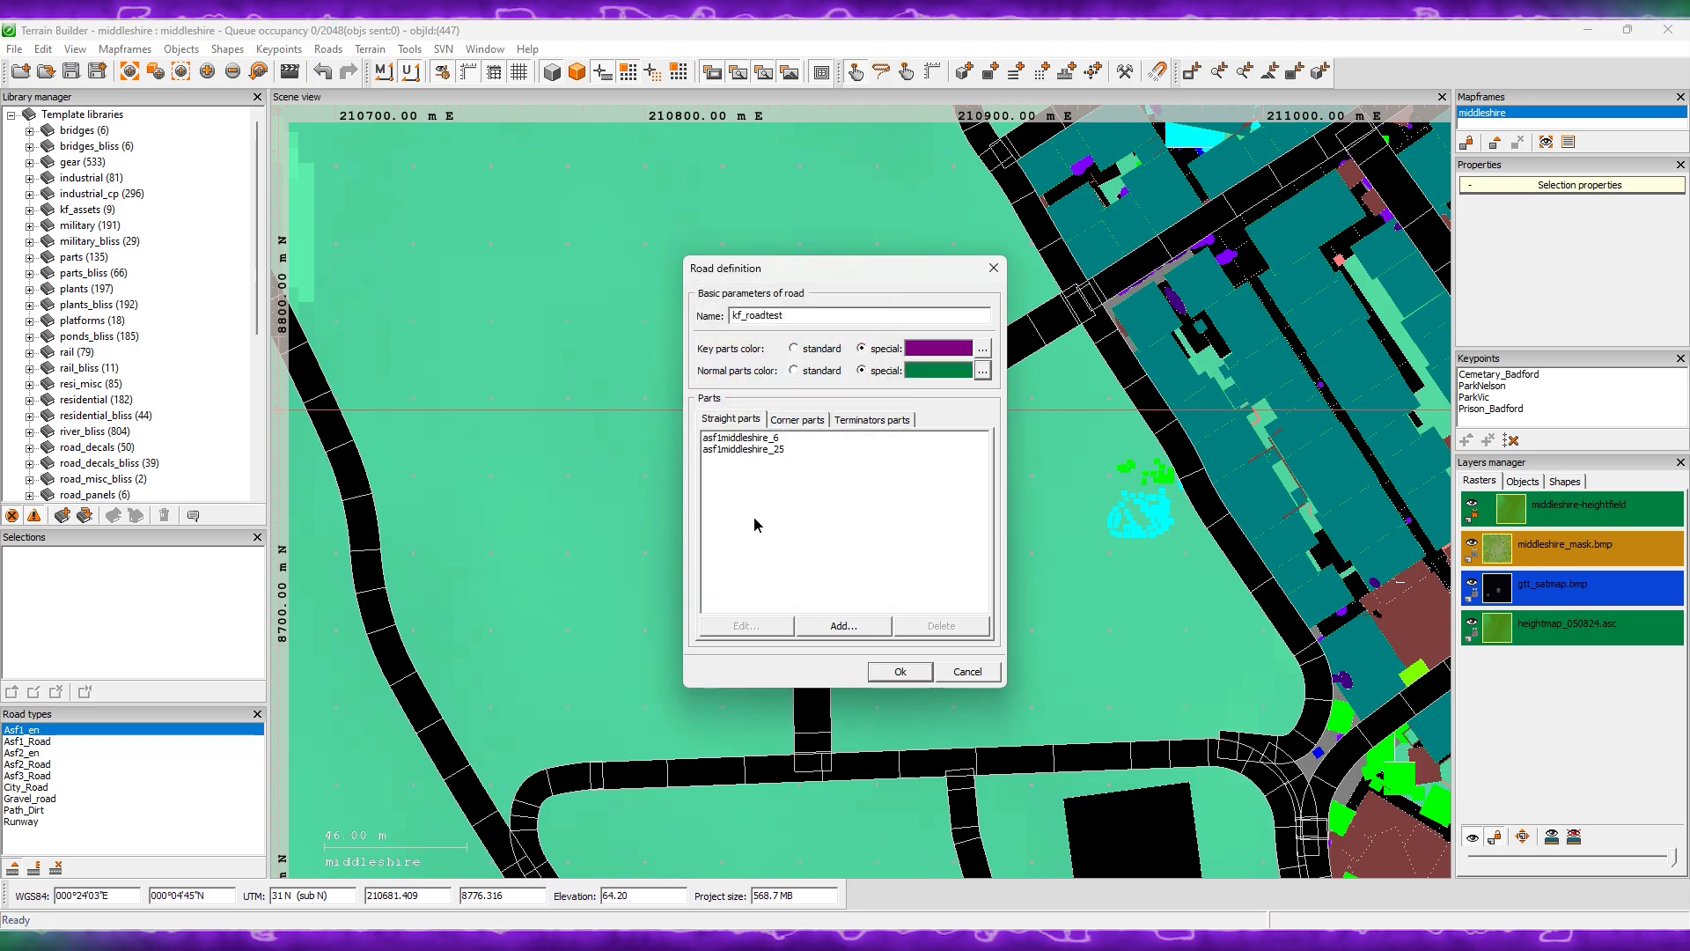
Step: Add asf1middleshire_1 1000.p3d and asf1middleshire_7 100.p3d as corner parts of the kf_roadtest road
click(832, 625)
click(1086, 432)
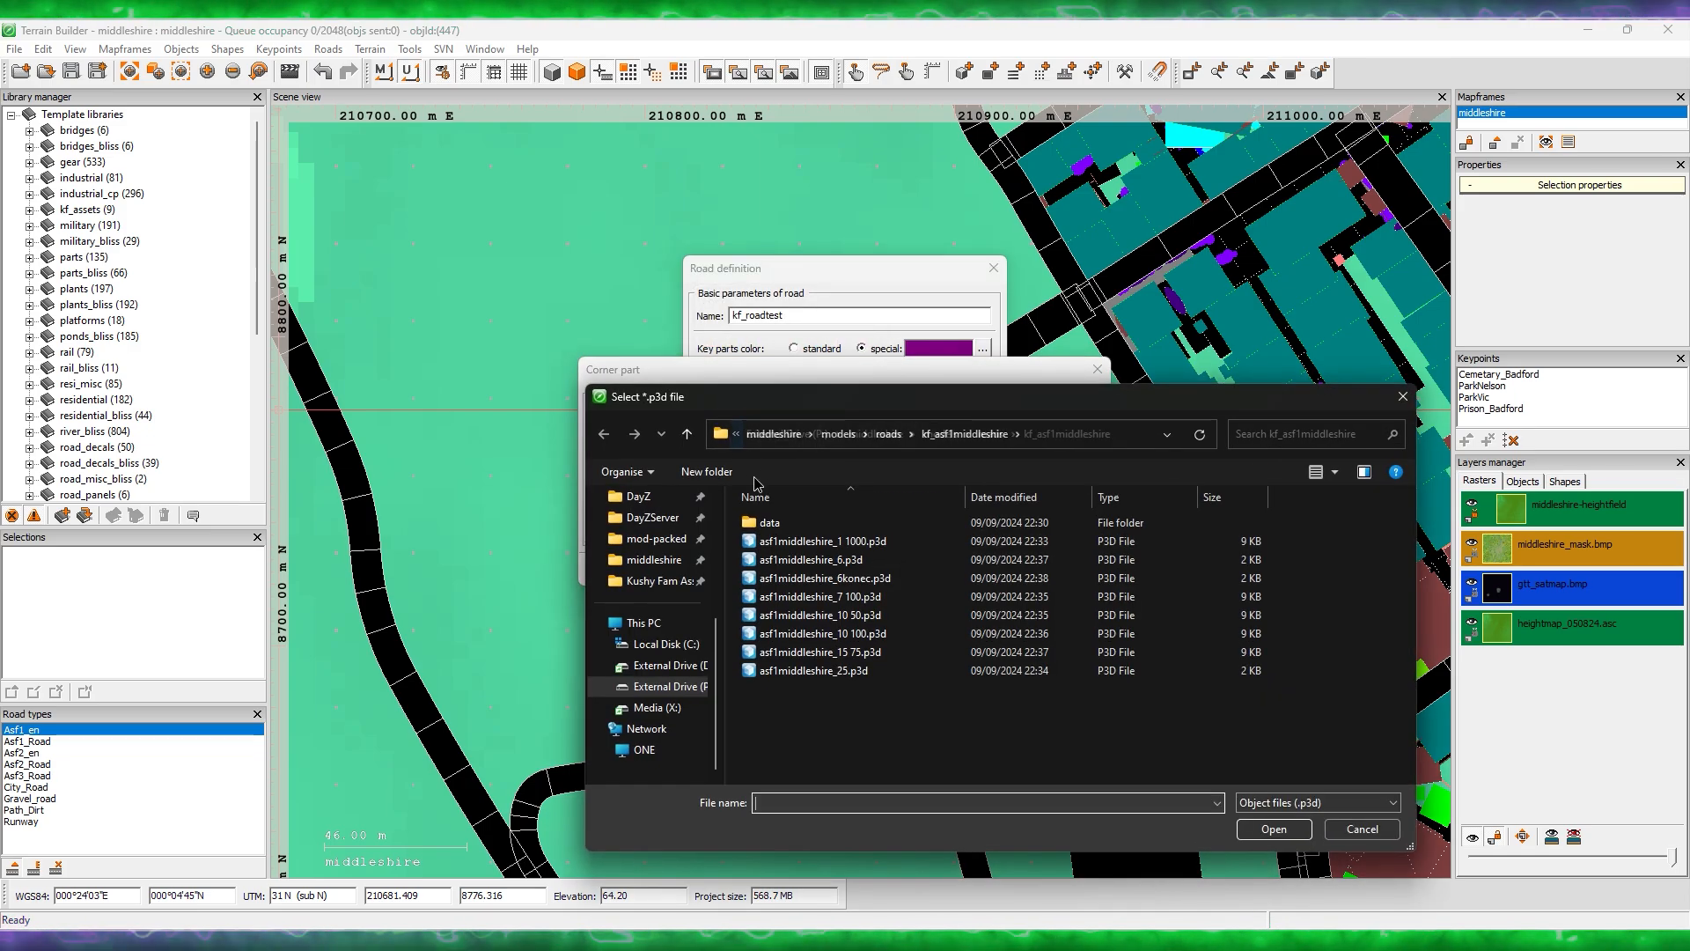
double_click(799, 540)
click(1003, 570)
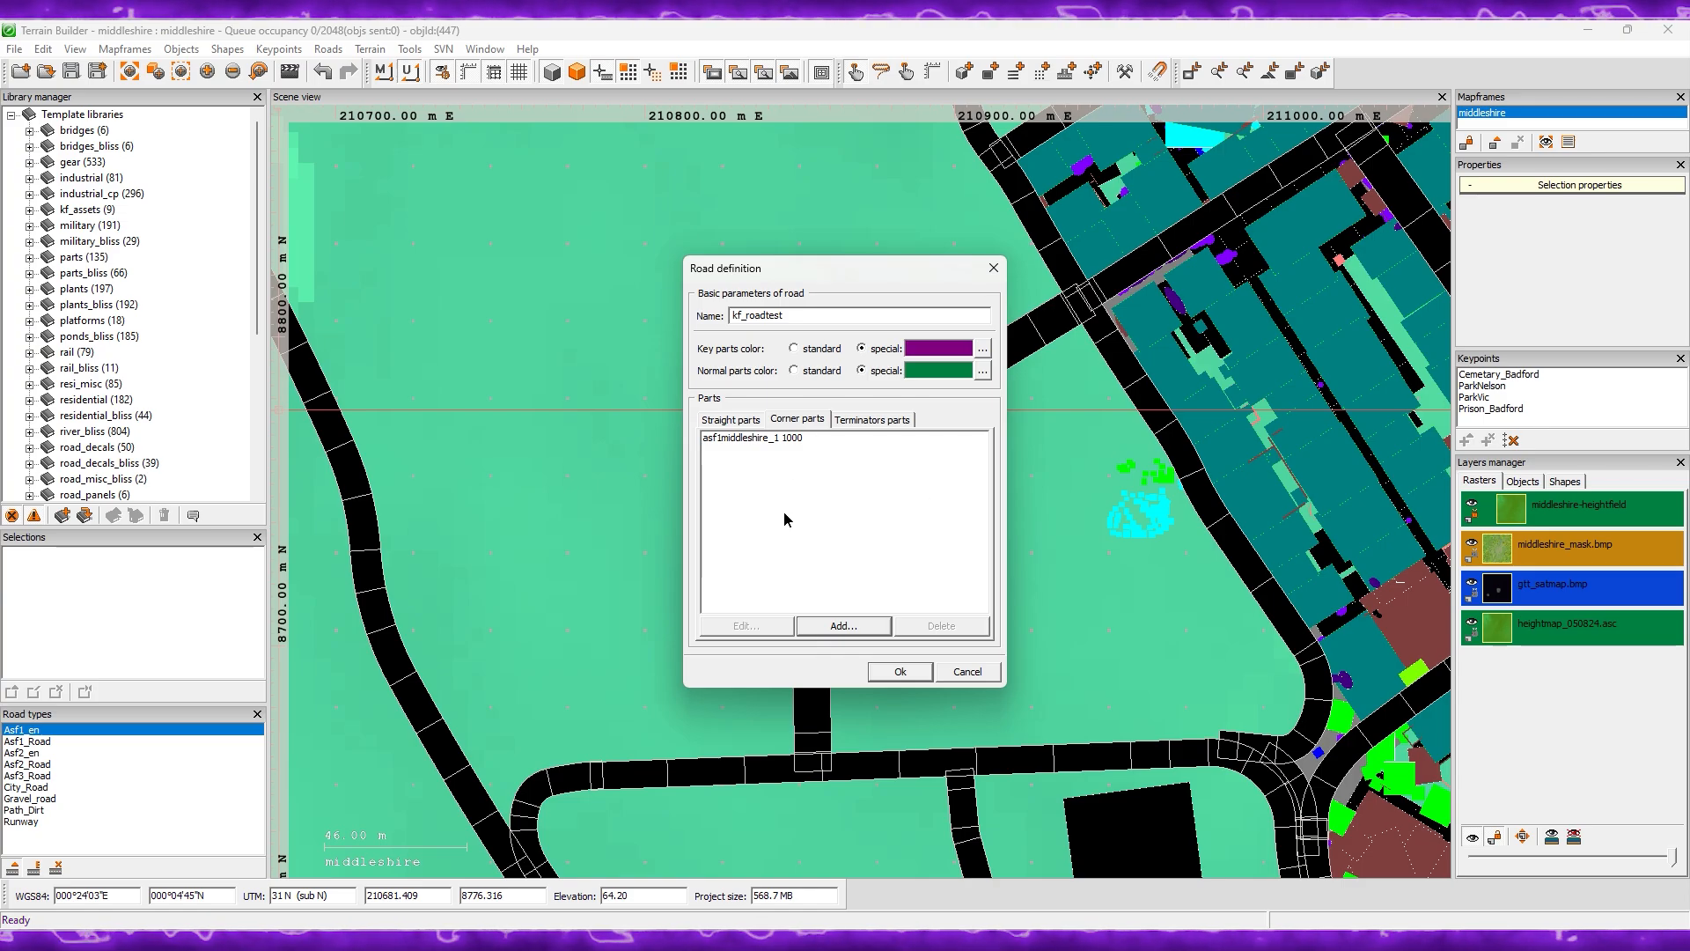
click(824, 627)
click(1089, 431)
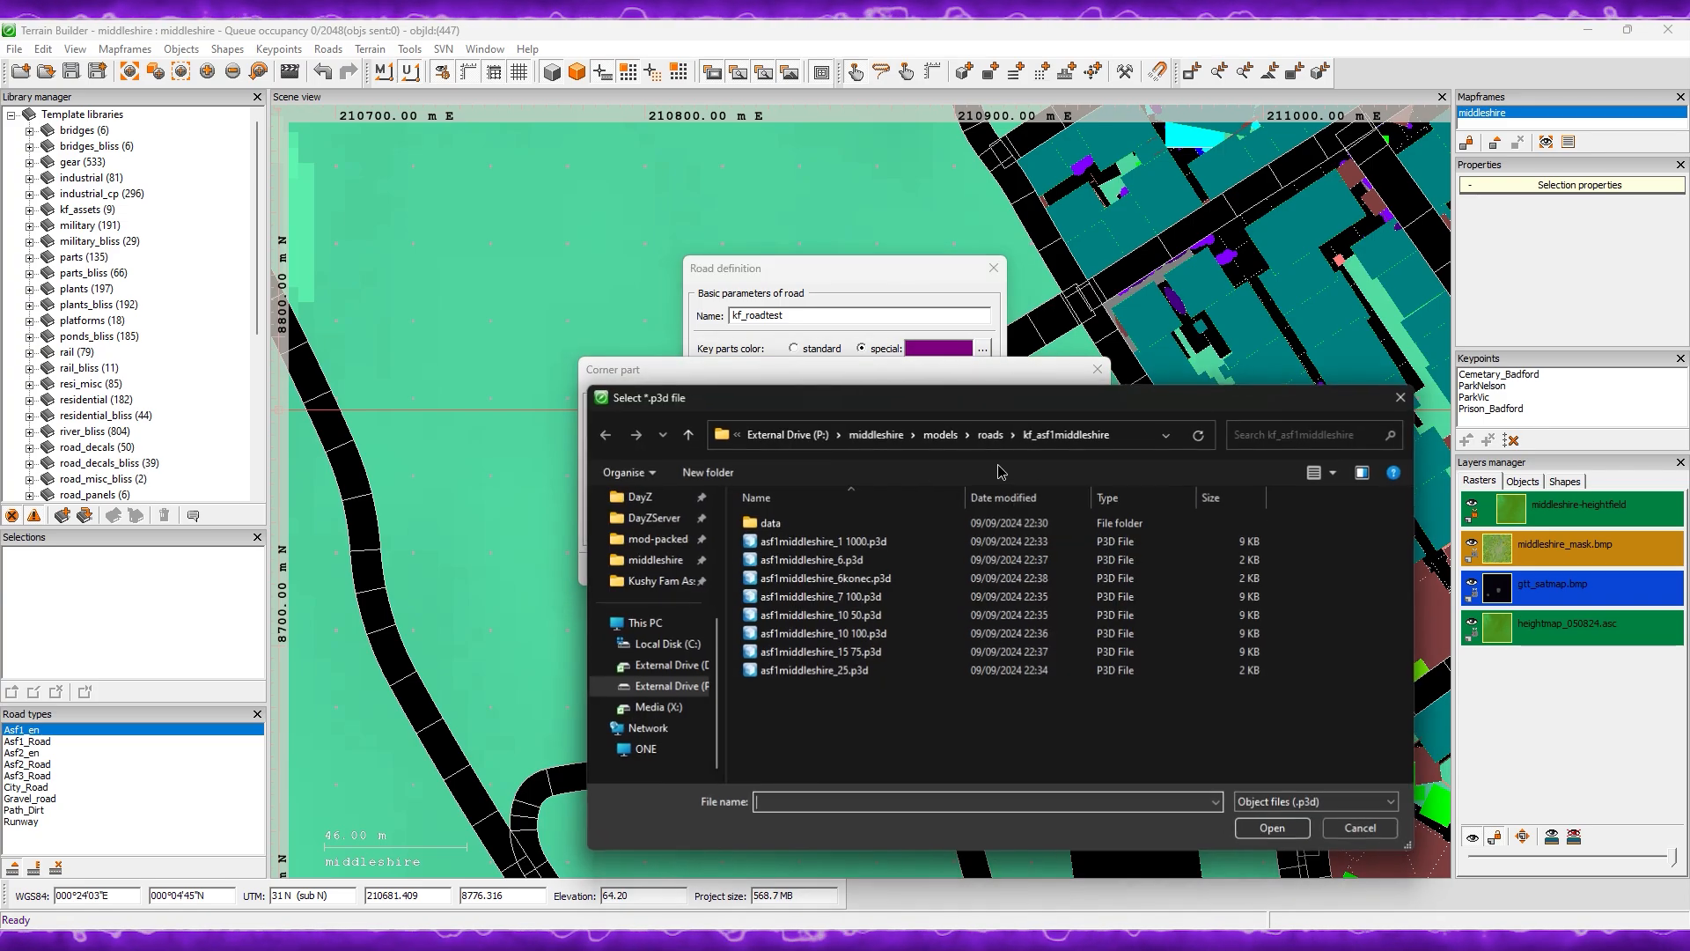
double_click(819, 597)
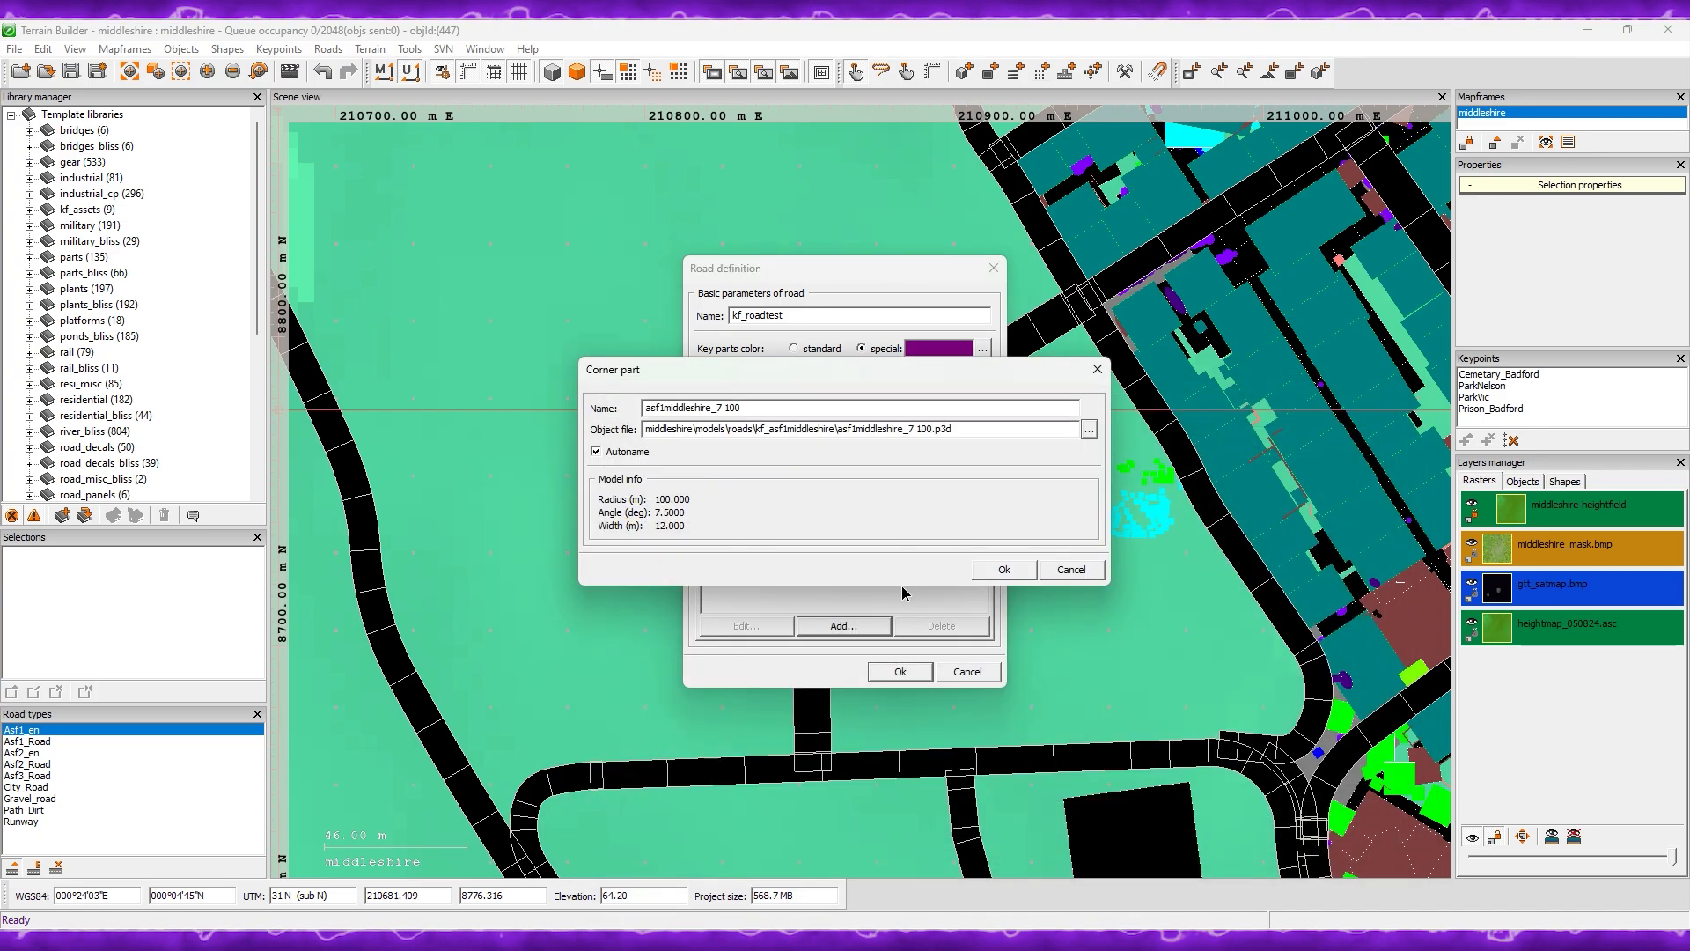
click(1002, 570)
Step: Add asf1middleshire_10 50.p3d as a corner part of the kf_roadtest road
click(845, 626)
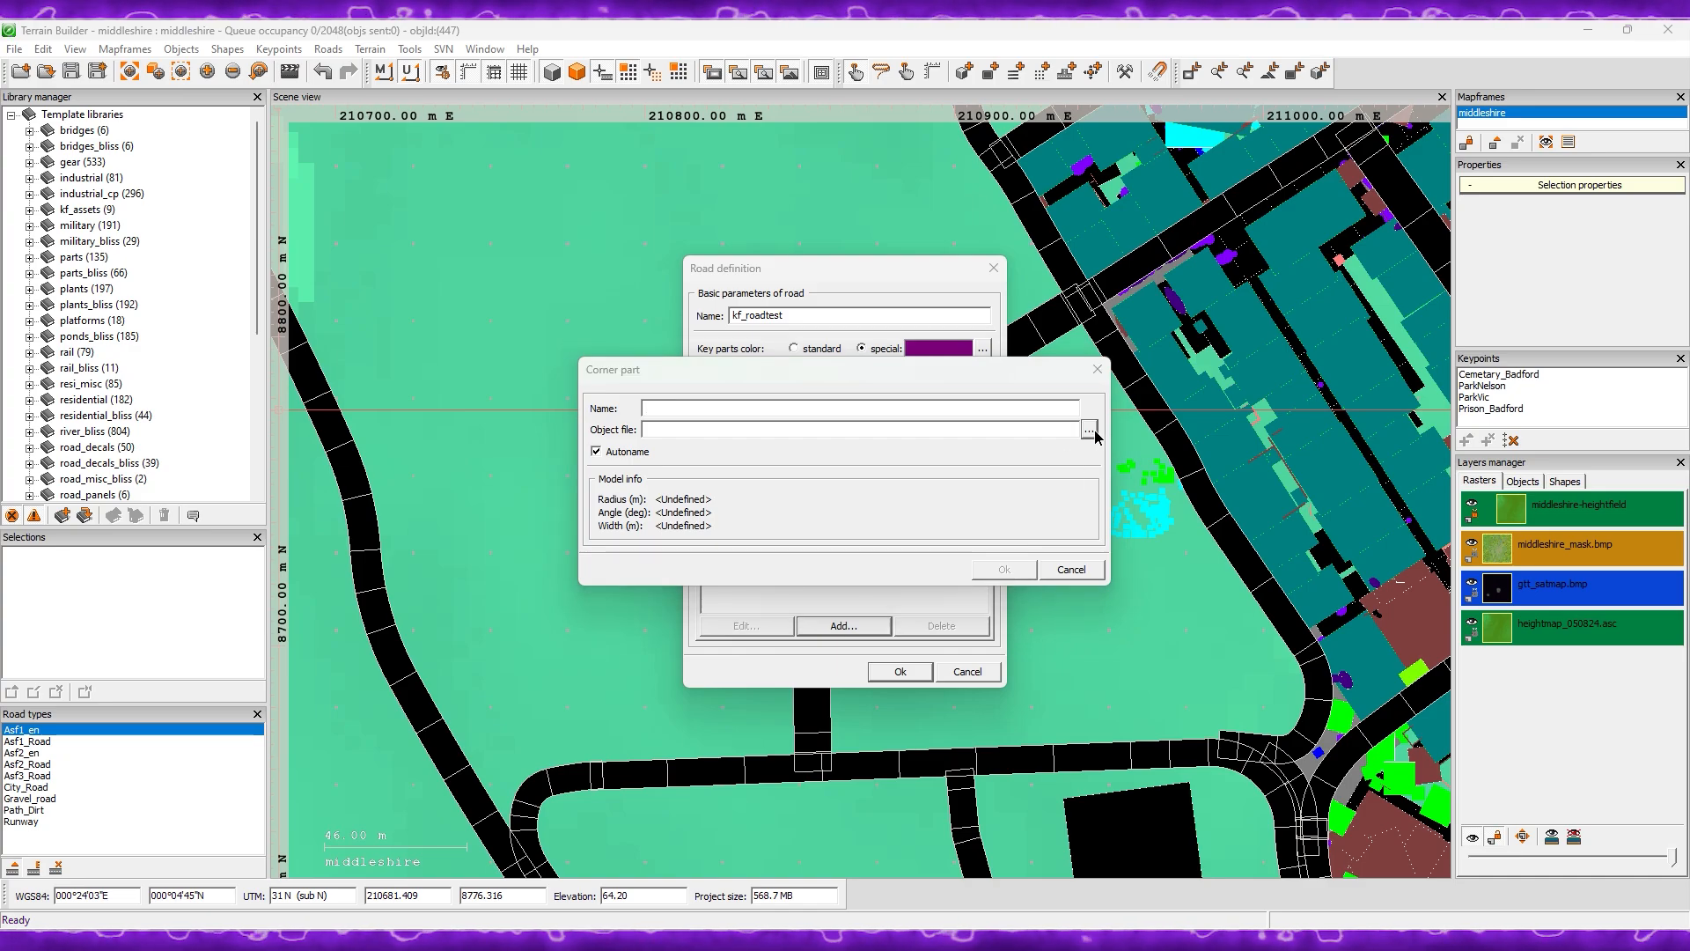
click(1088, 430)
click(820, 615)
double_click(820, 619)
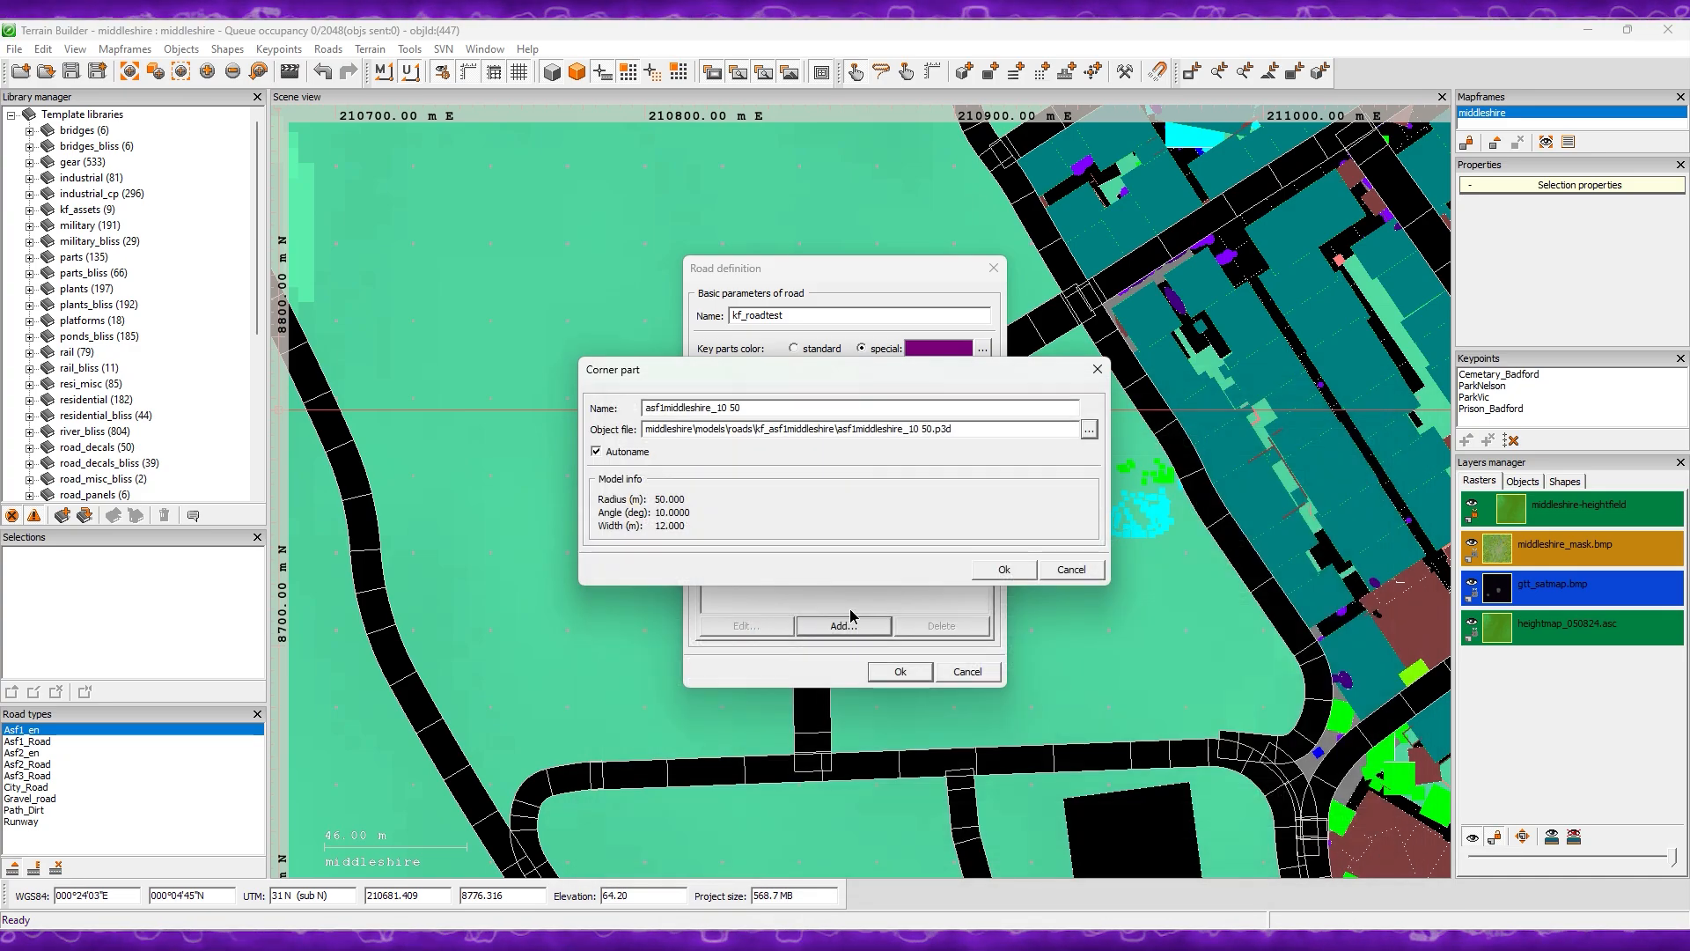
click(1002, 570)
Step: Add asf1middleshire_10 100.p3d as another corner part of the kf_roadtest road
click(872, 625)
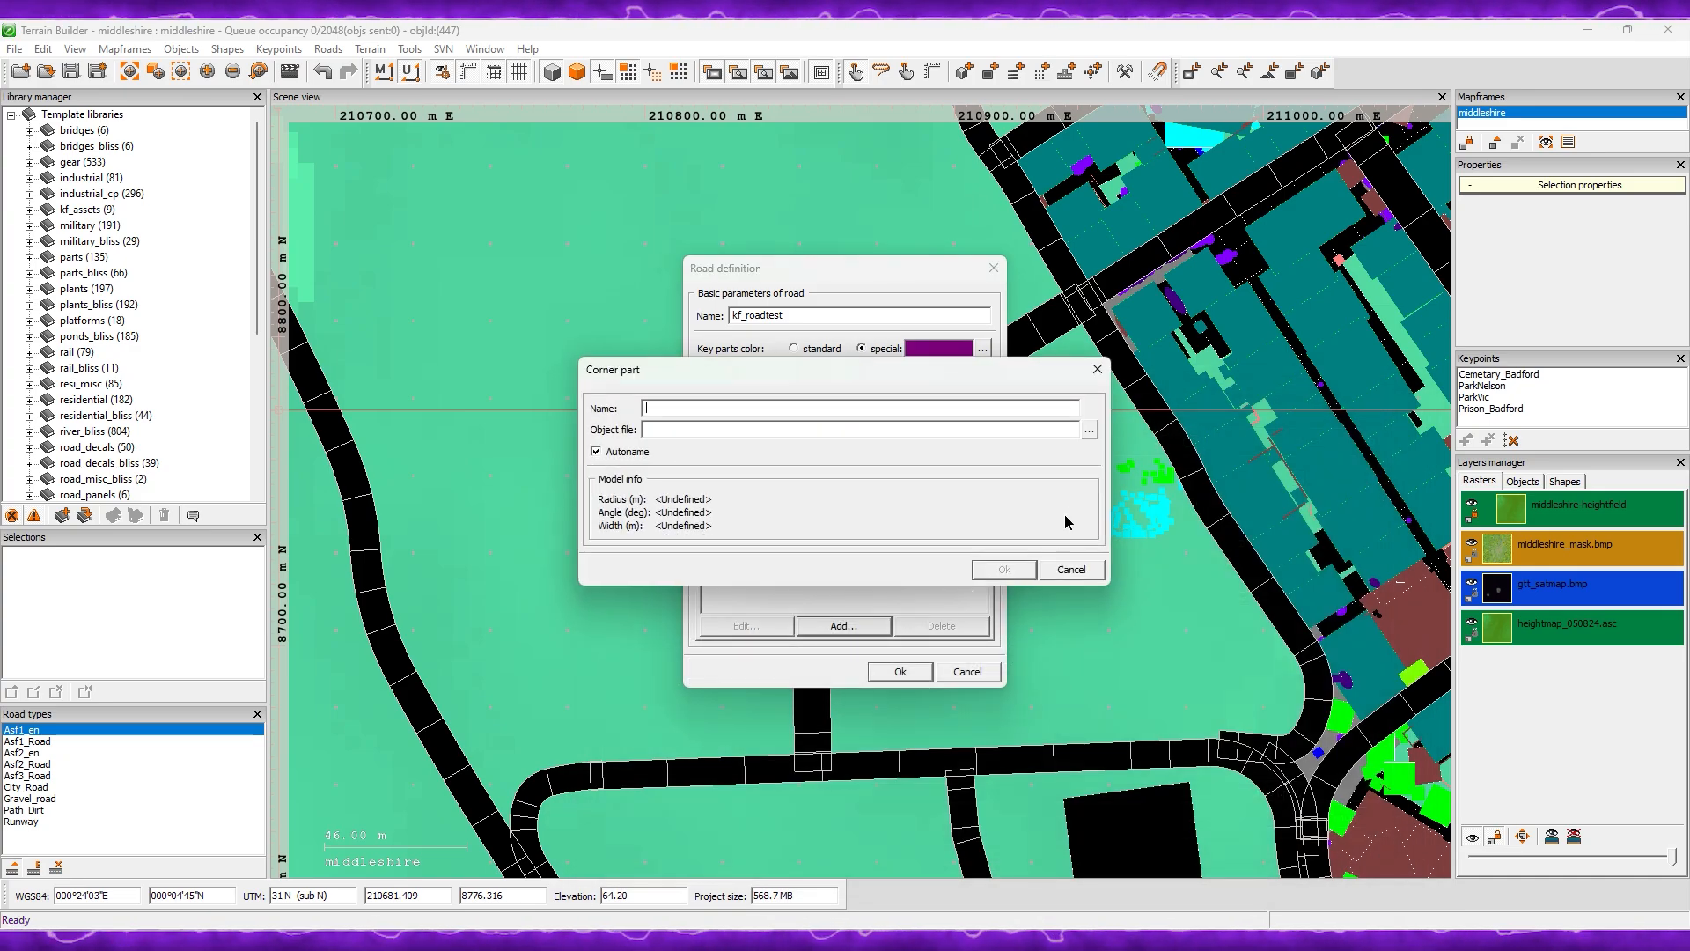
click(1091, 430)
click(820, 640)
double_click(821, 640)
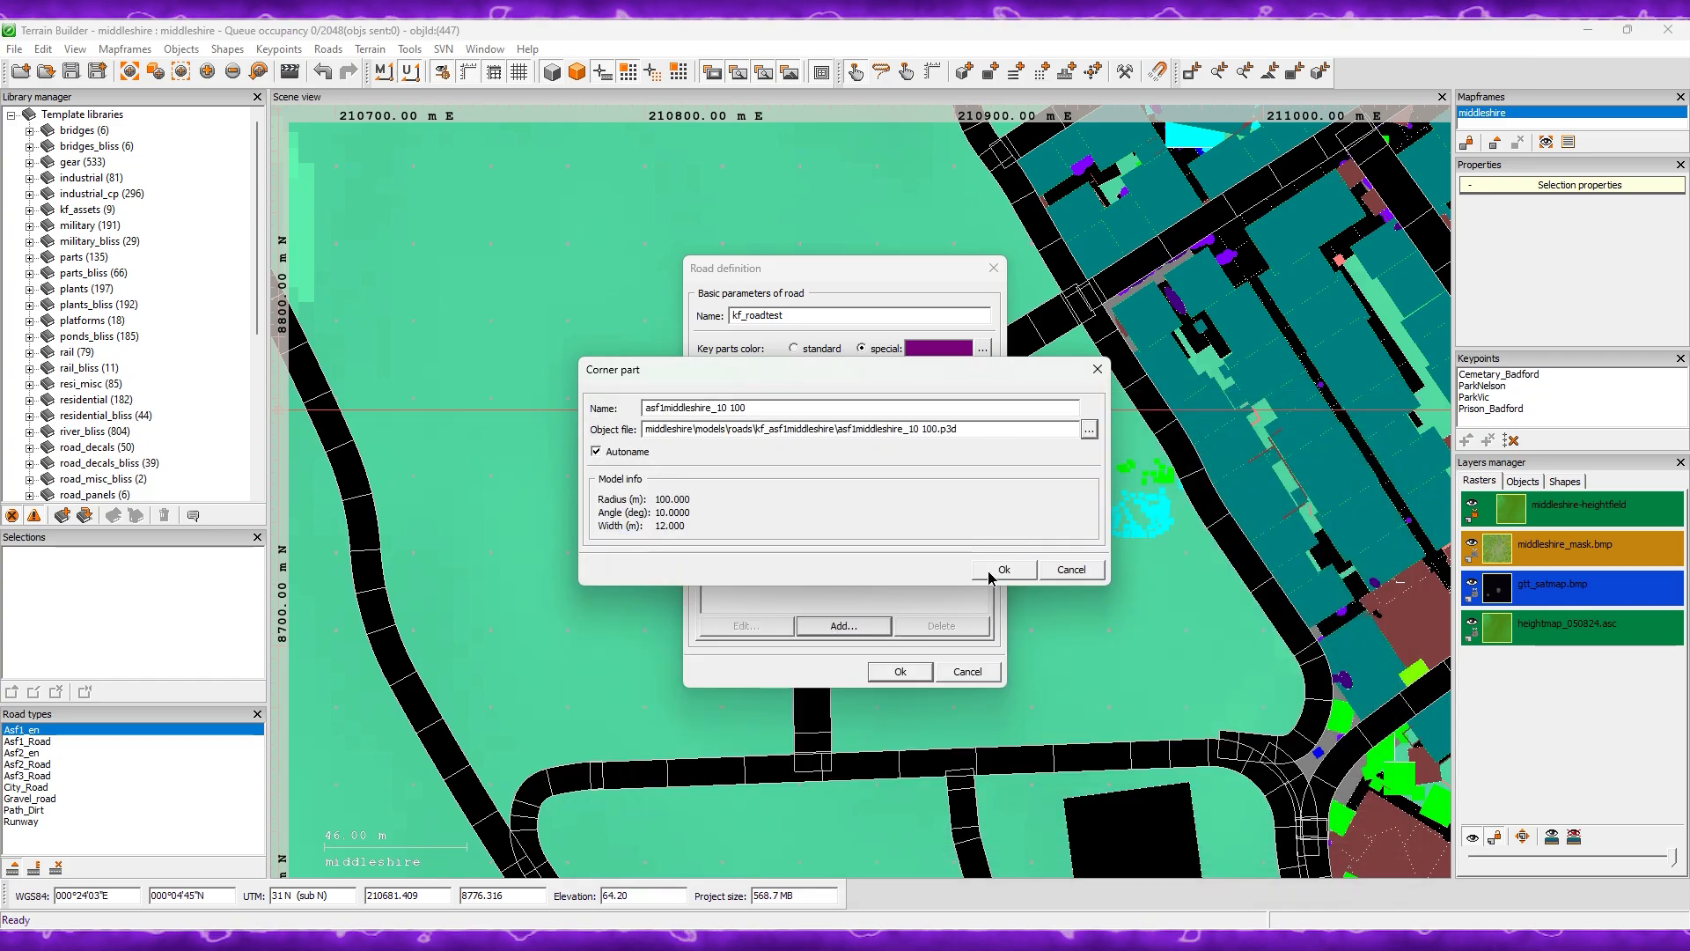
click(990, 574)
Step: Add asf1middleshire_15 75.p3d as the last corner part of the kf_roadtest road
click(875, 626)
click(1090, 431)
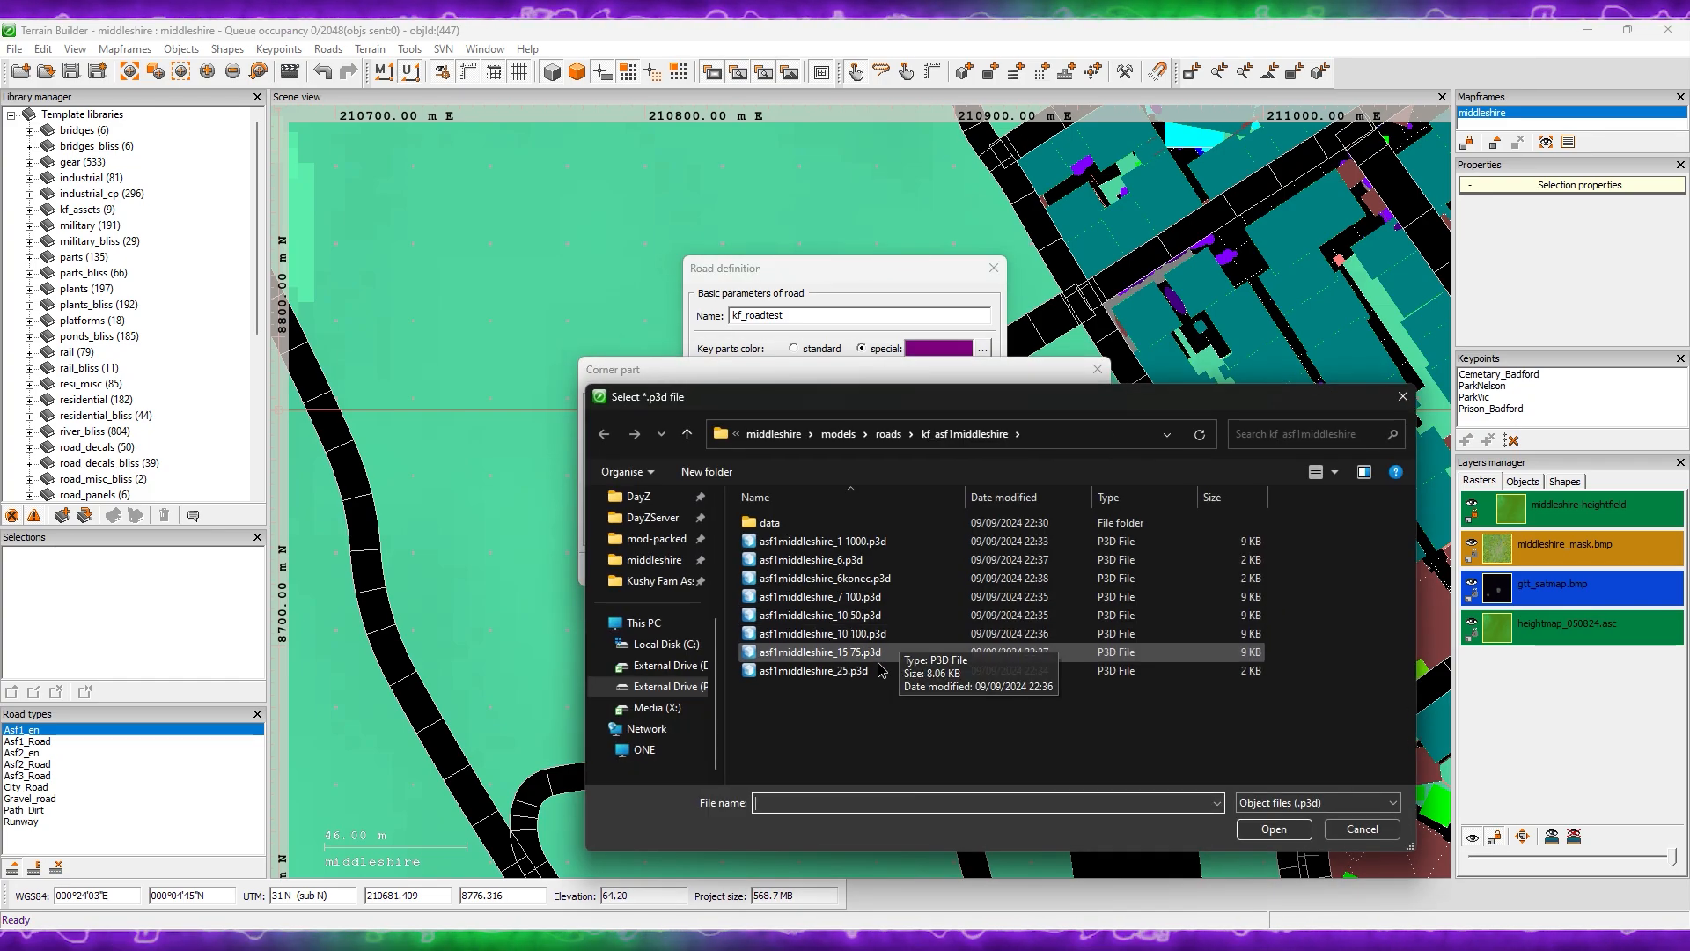
click(820, 647)
double_click(820, 647)
click(1004, 571)
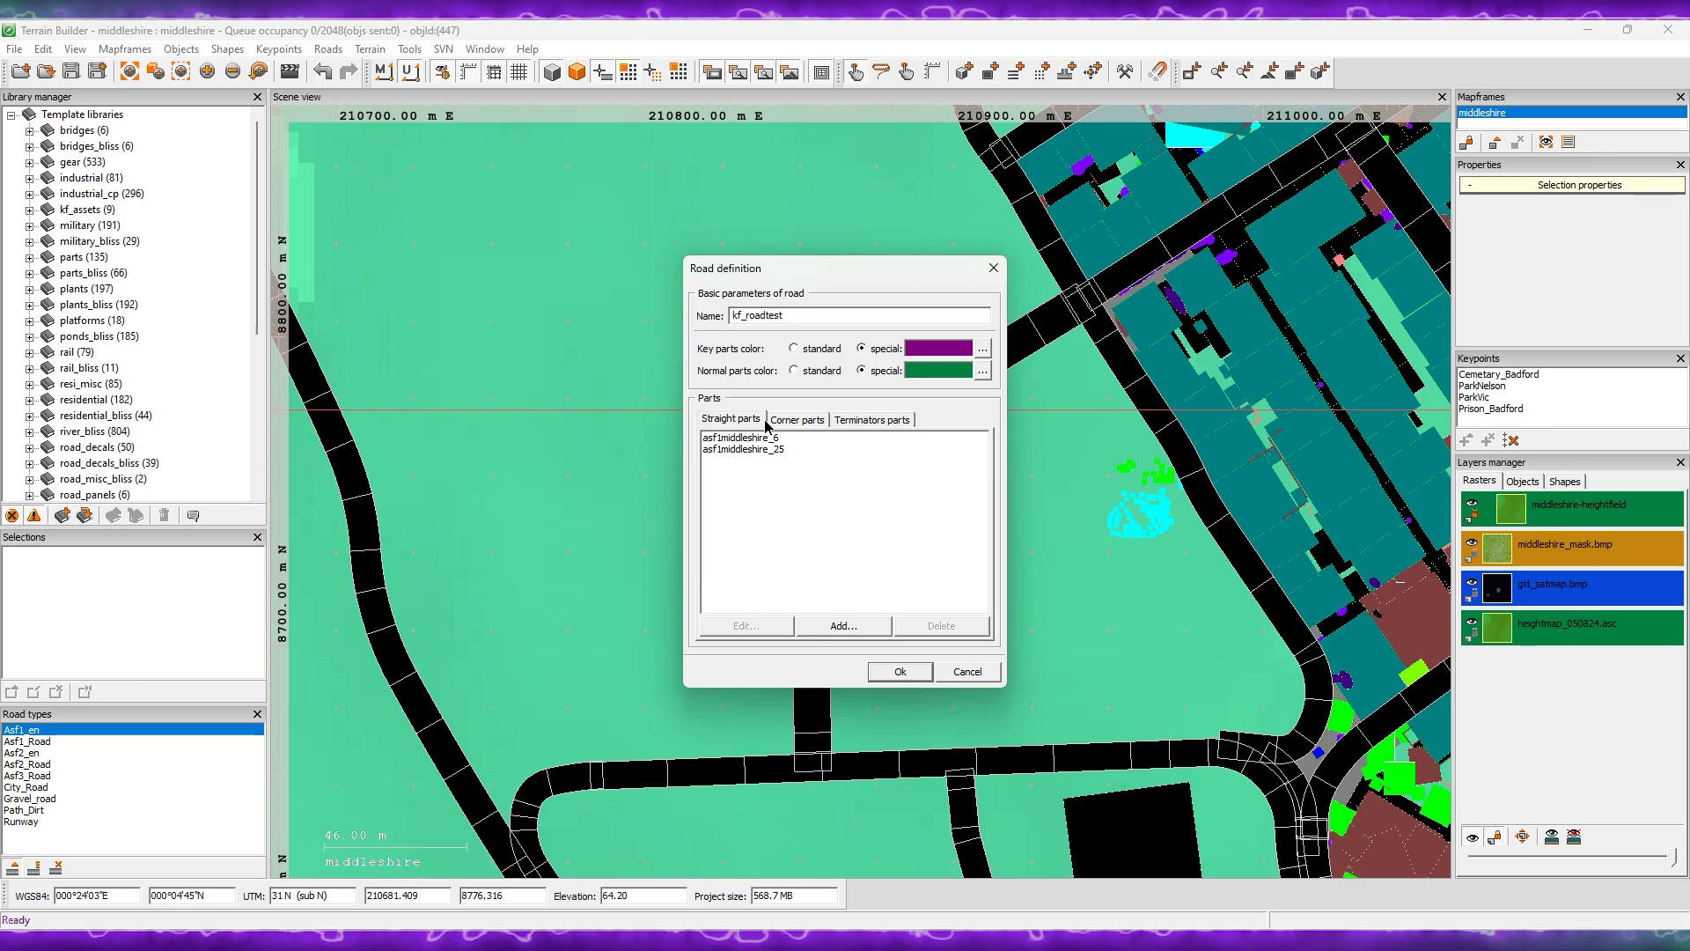
Step: Add asf1middleshire_6konec.p3d as a terminator part and confirm the kf_roadtest road definition
click(827, 626)
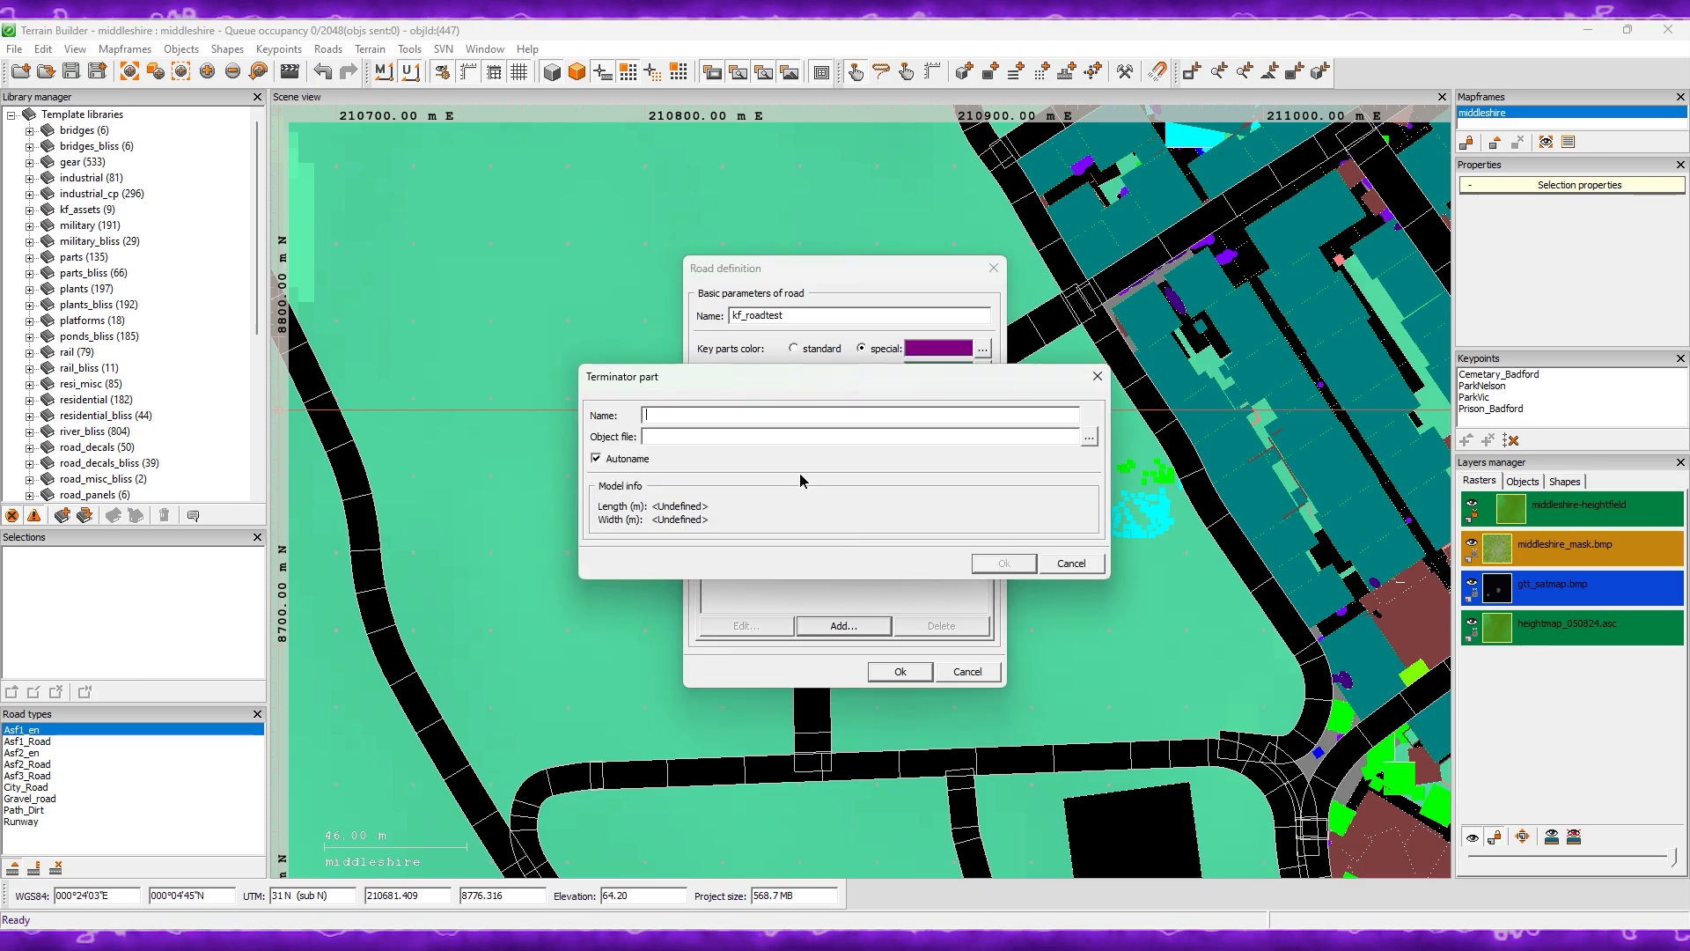
click(1090, 436)
click(992, 578)
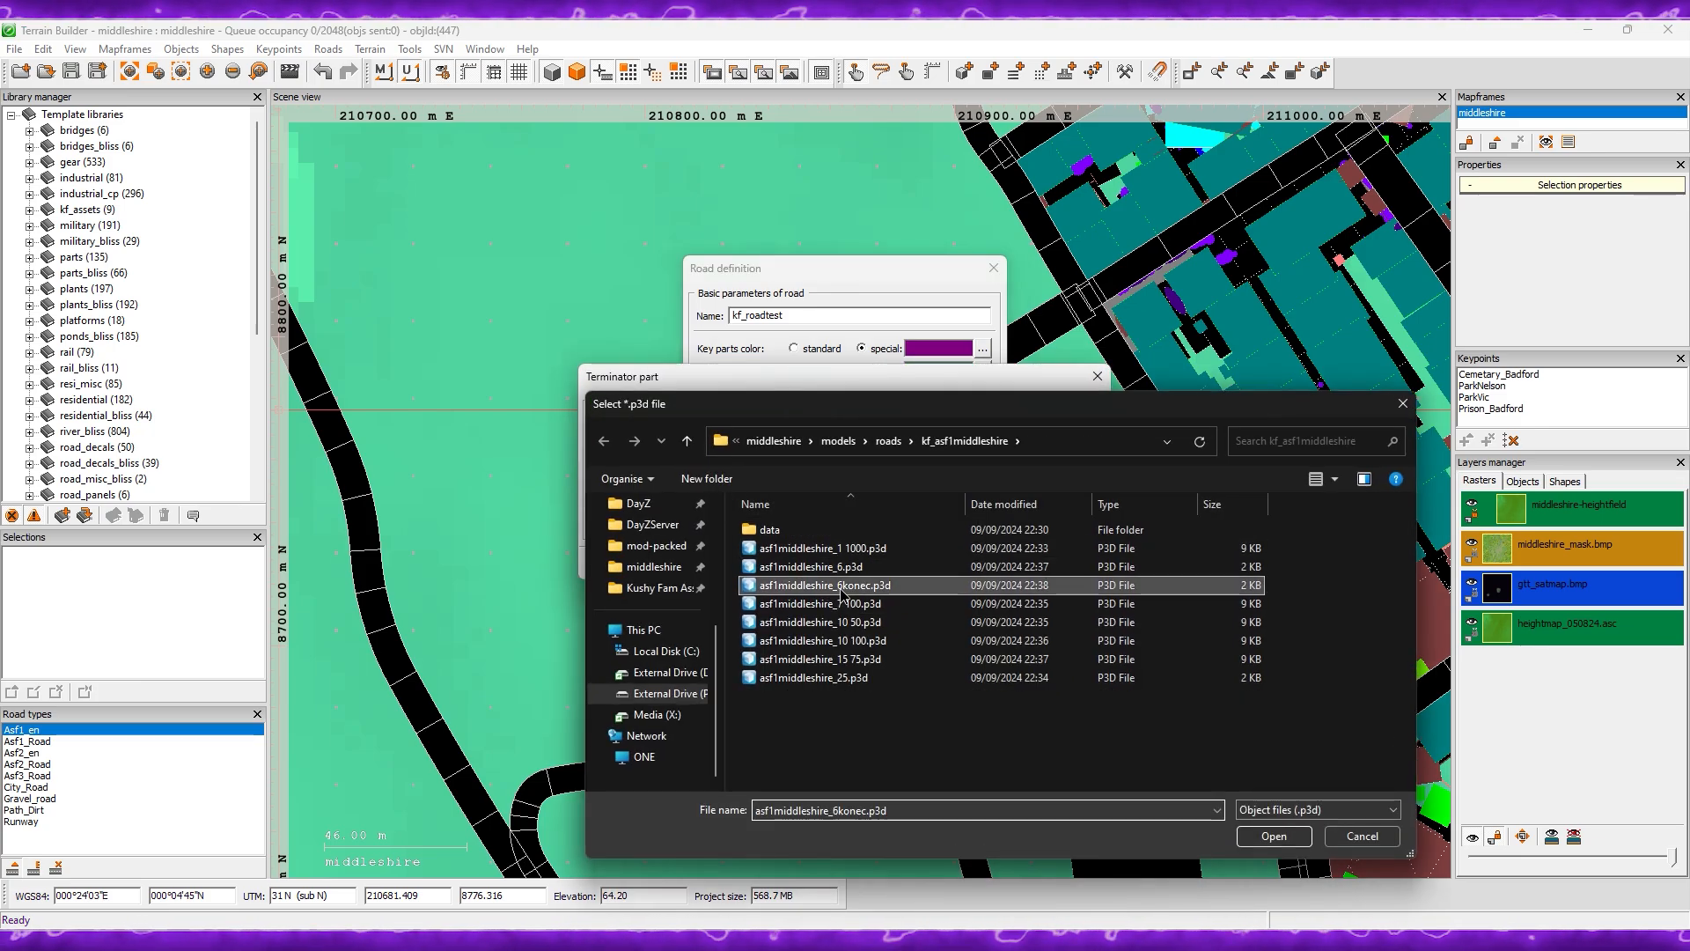
double_click(992, 578)
click(993, 569)
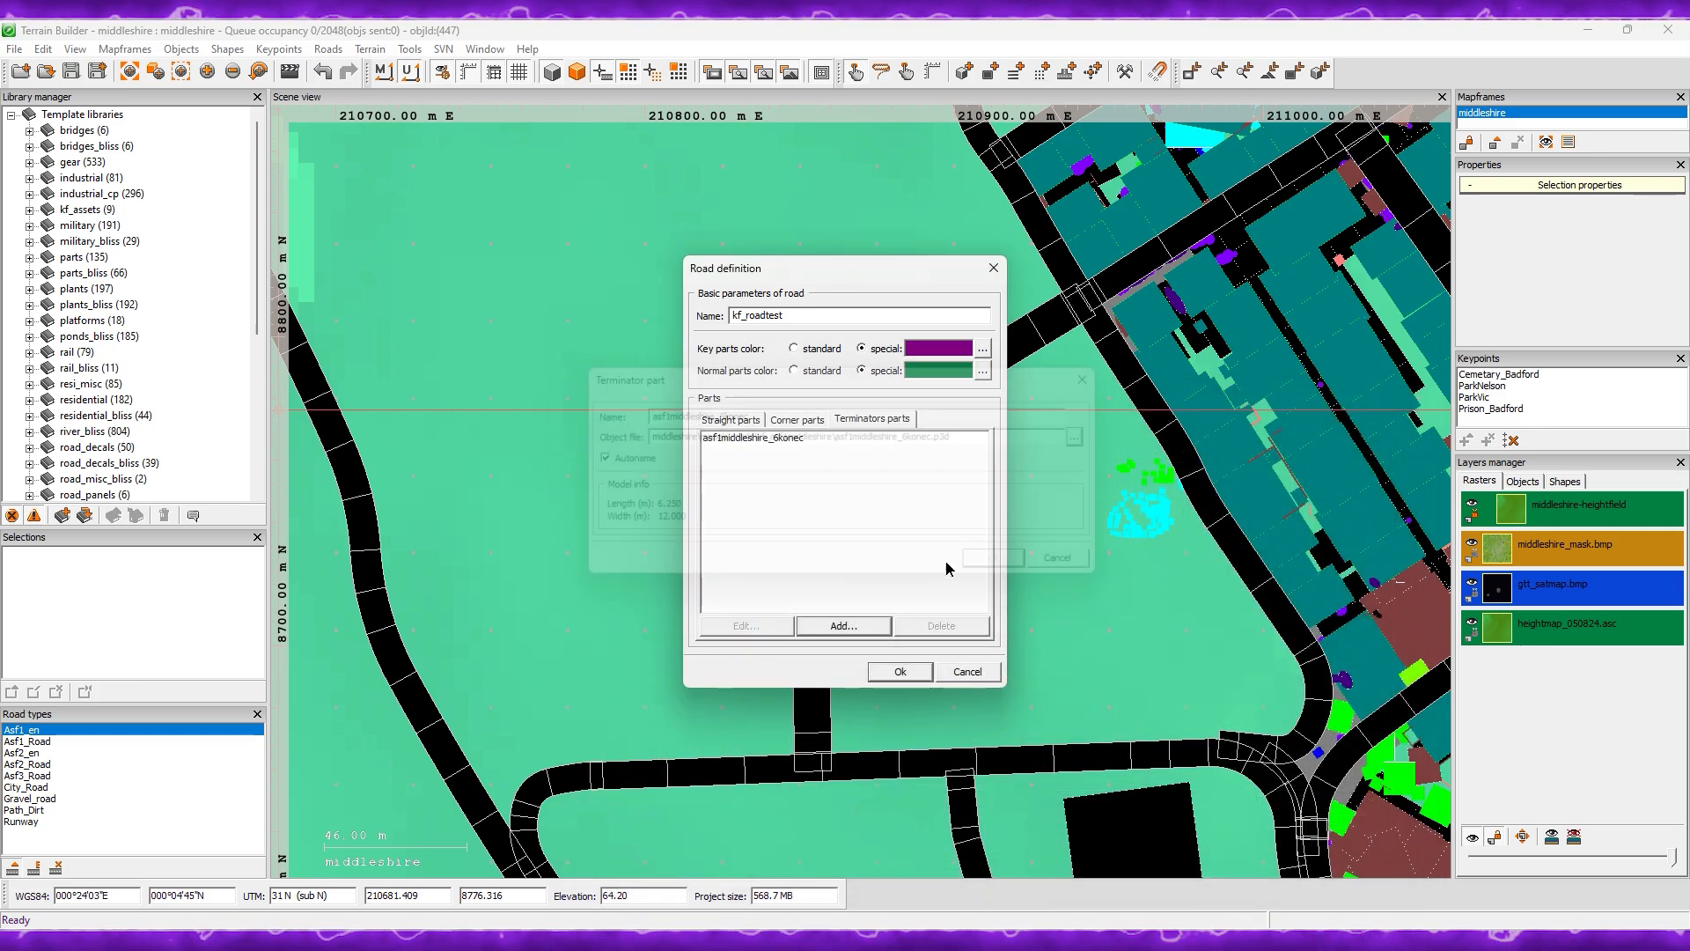
click(902, 676)
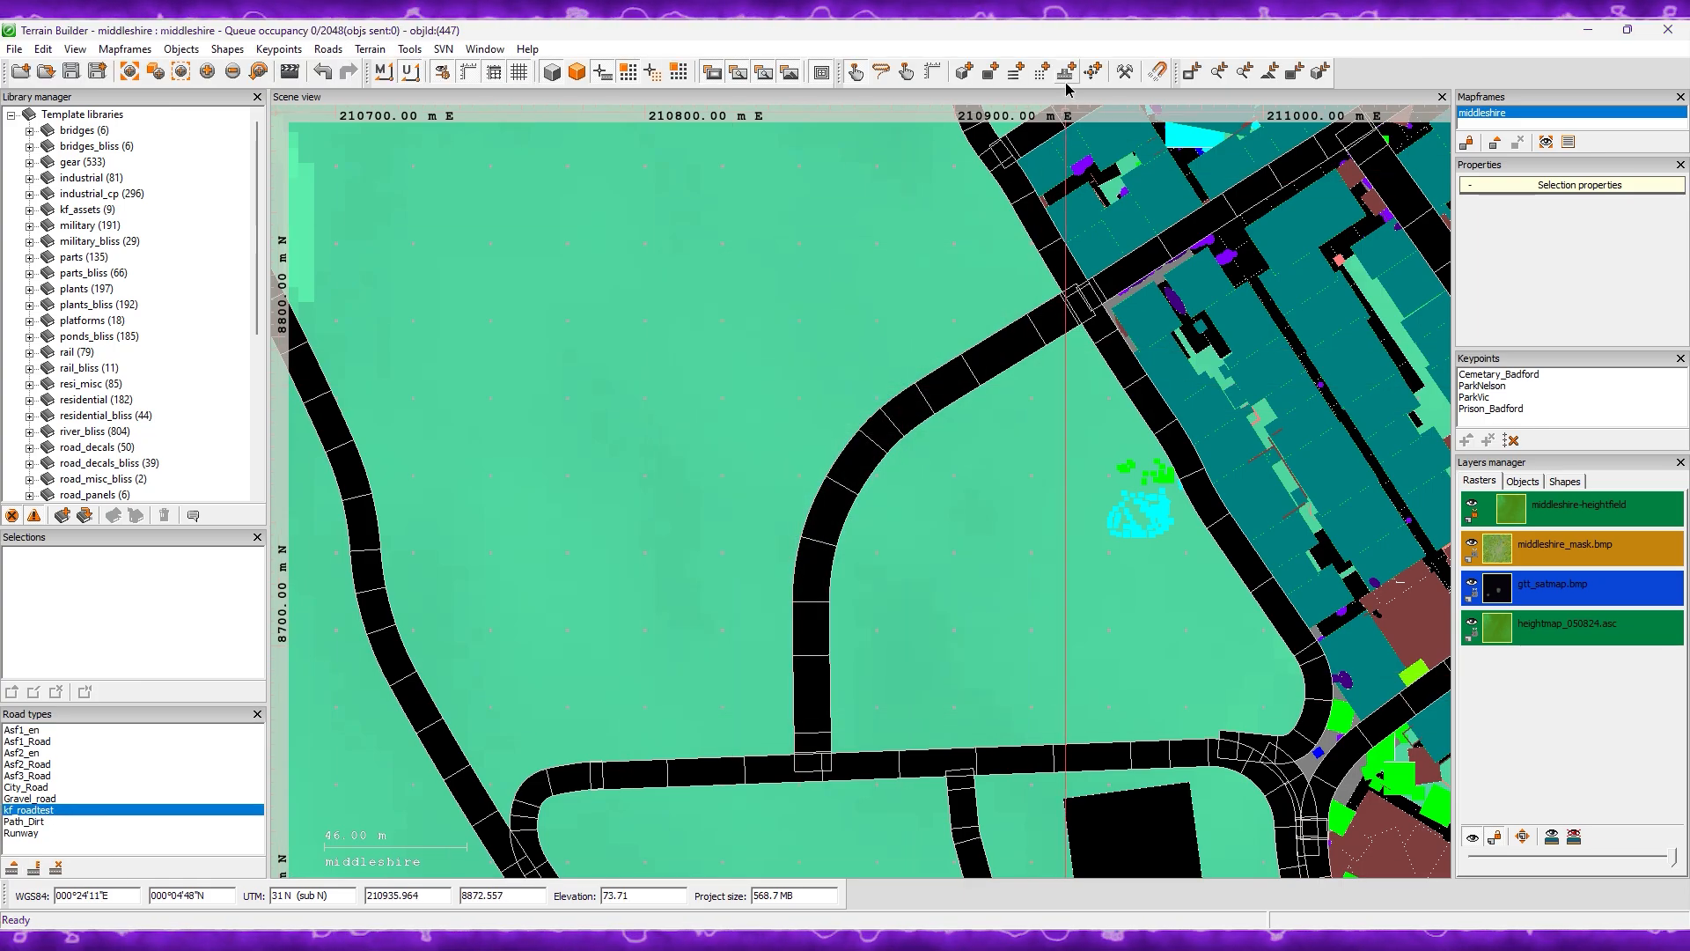
Step: Place a kf_roadtest straight key part using the asf1middleshire_25 template at X 210914.040, Y 8689.755 with direction 0
click(987, 673)
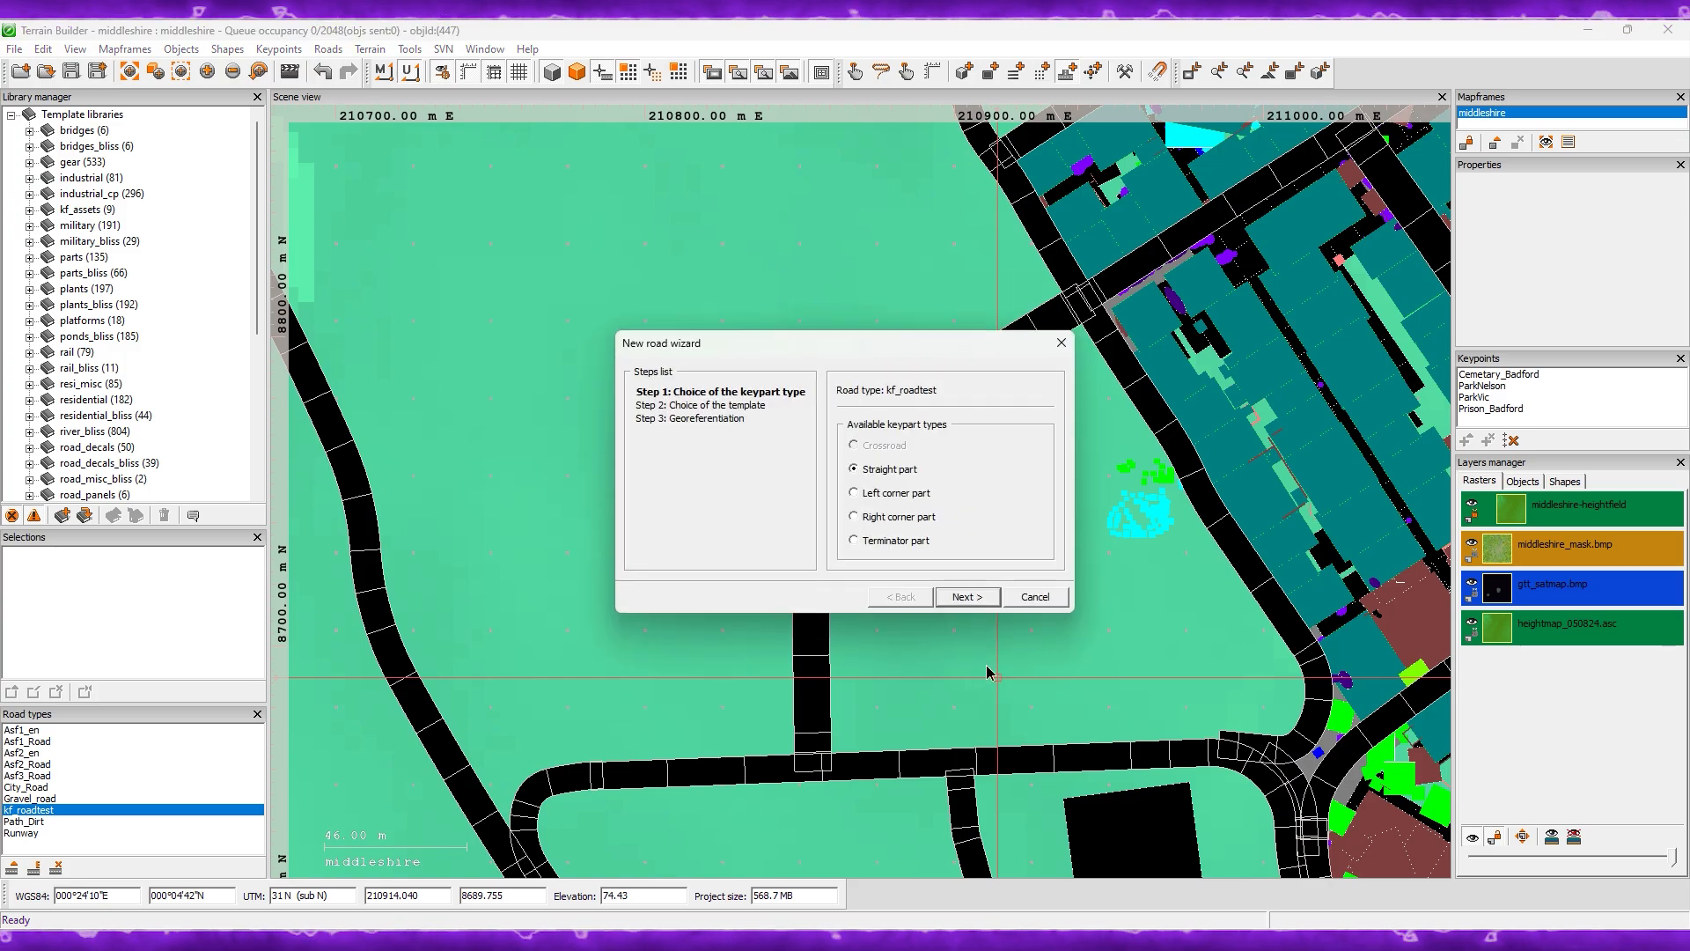
click(972, 597)
click(912, 452)
click(967, 597)
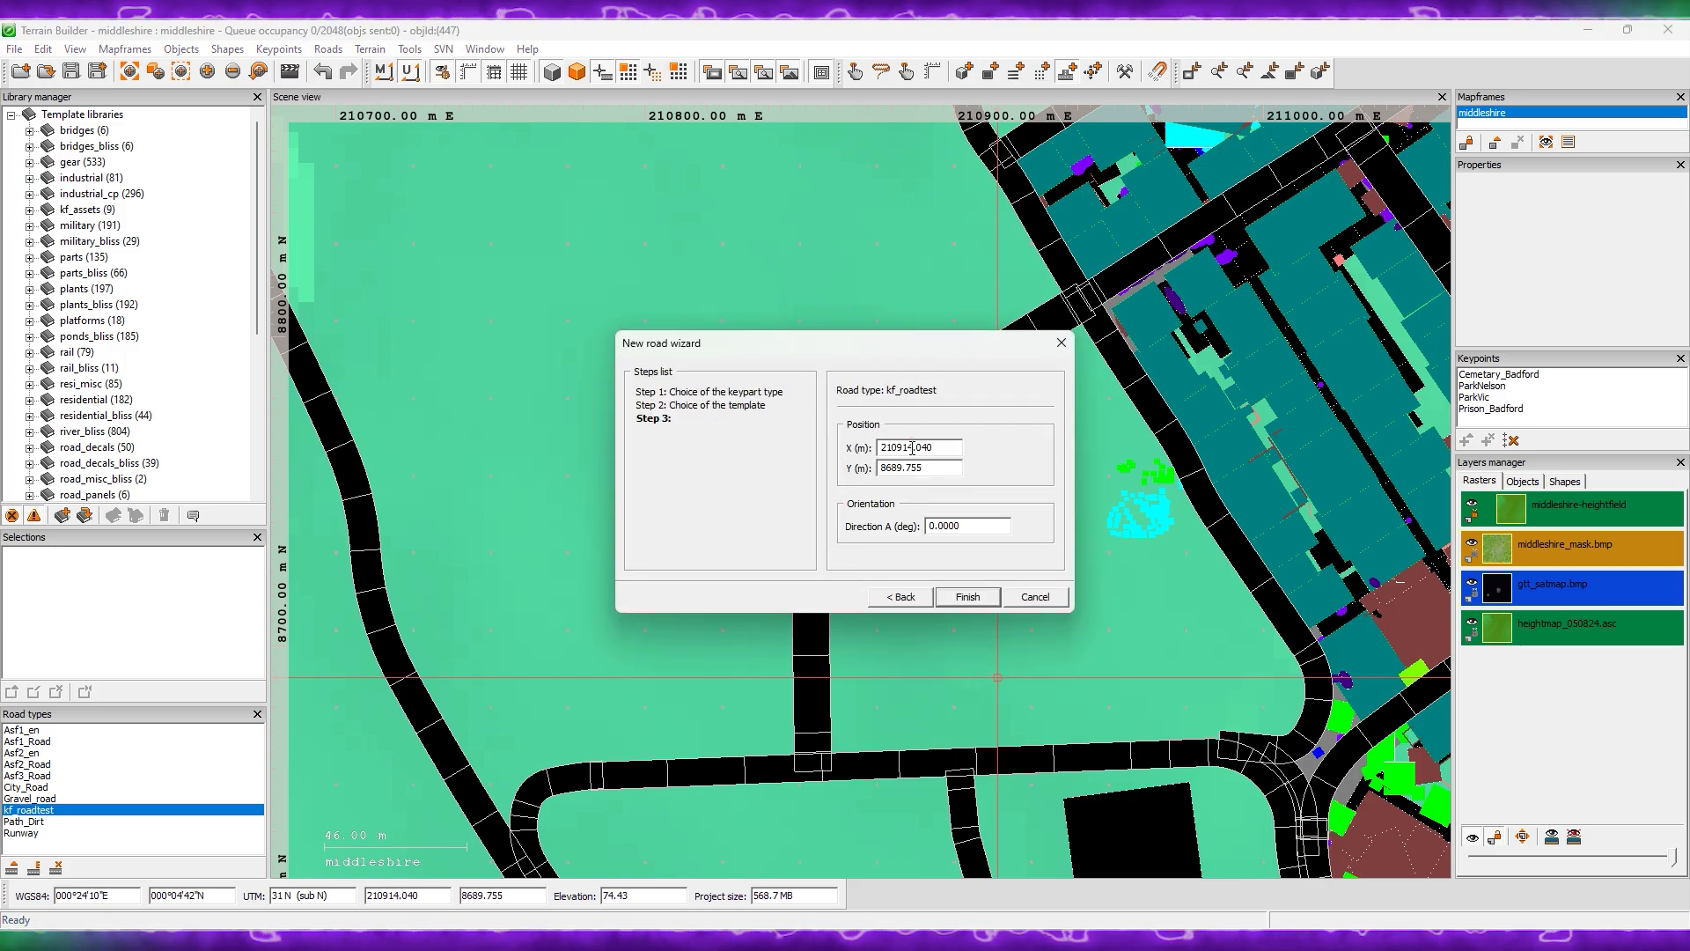
click(972, 597)
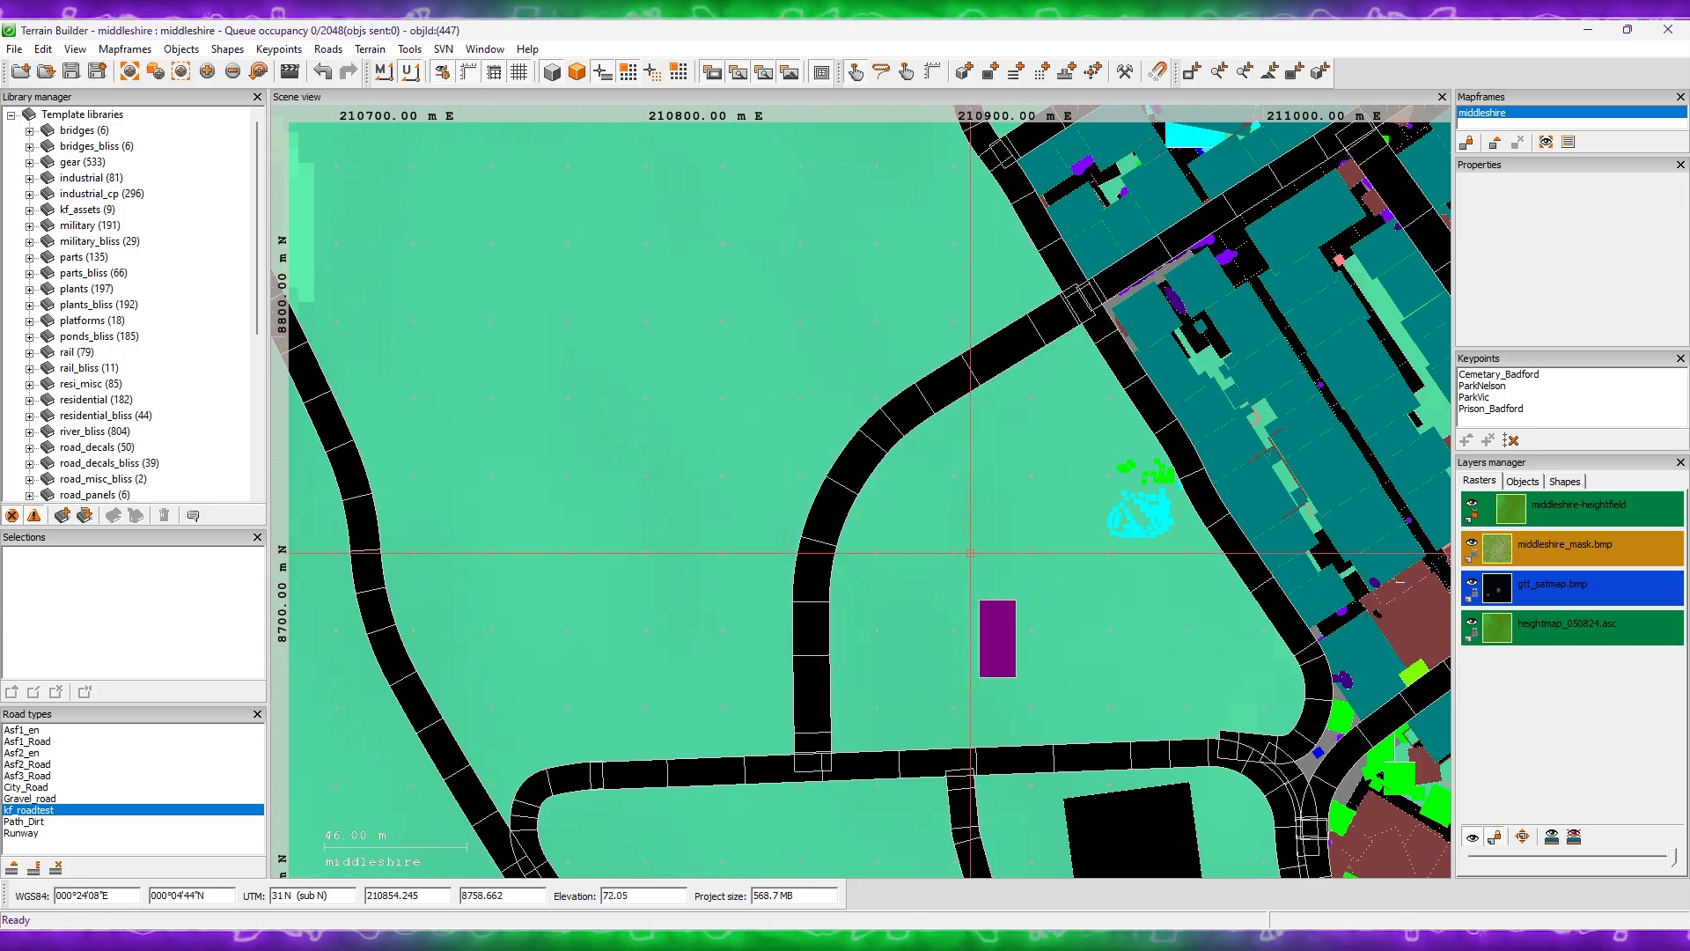
Step: Modify direction A of the new key part and insert asf1middleshire_6 as its first straight part
double_click(1006, 649)
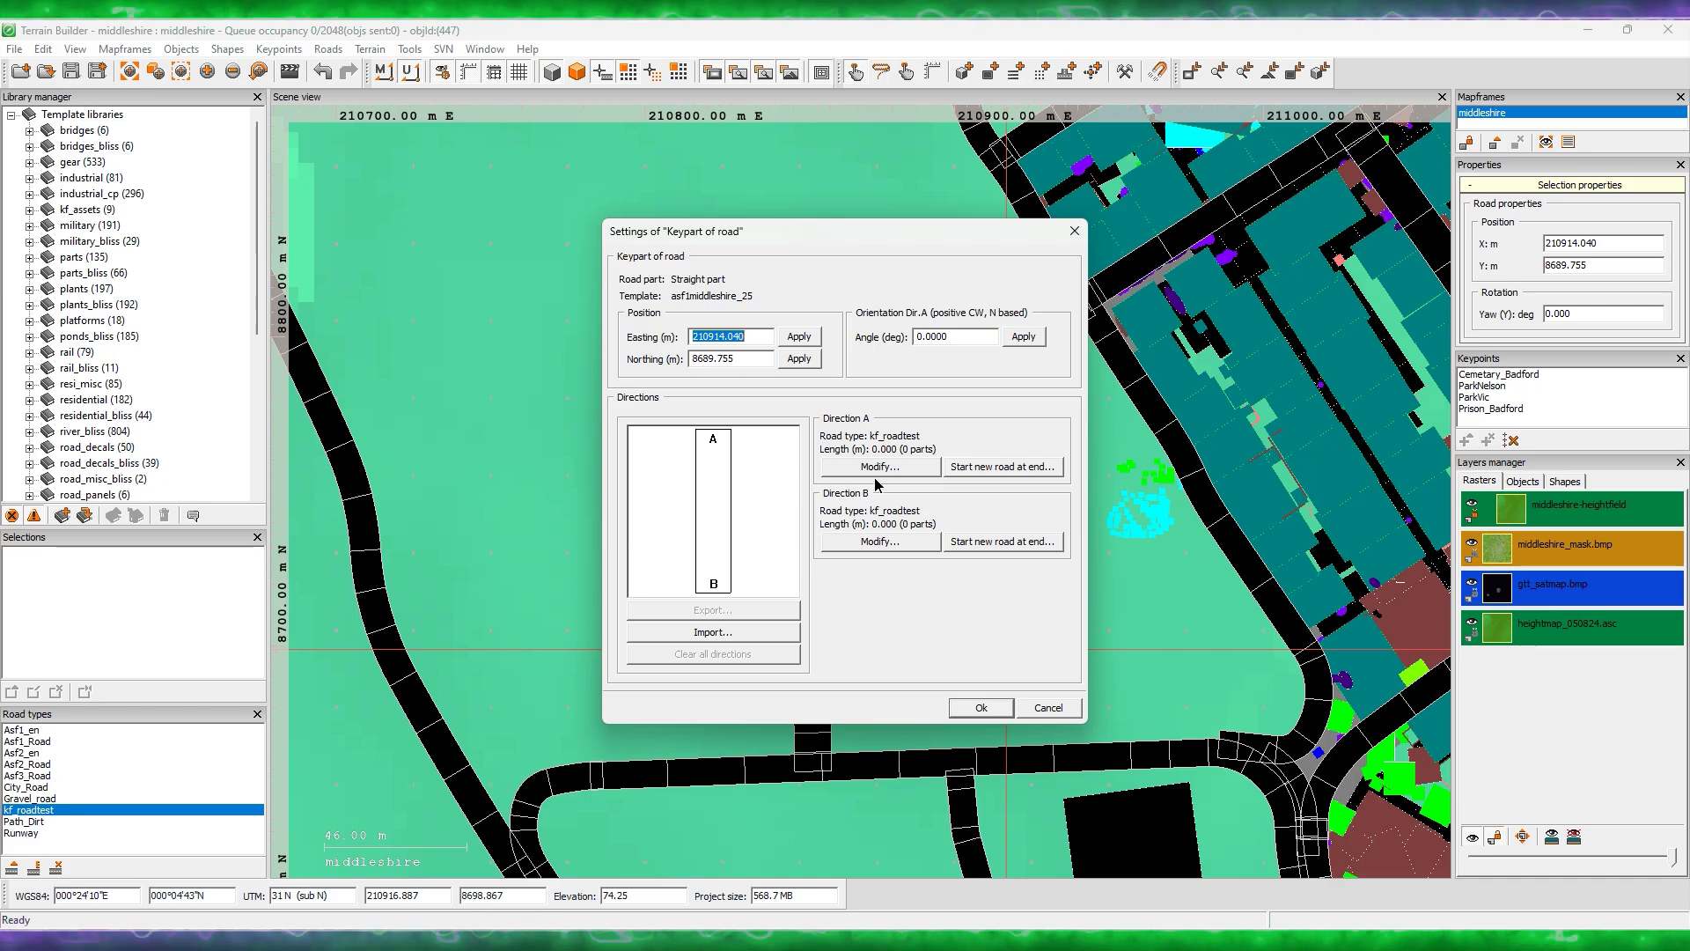
click(880, 466)
double_click(821, 376)
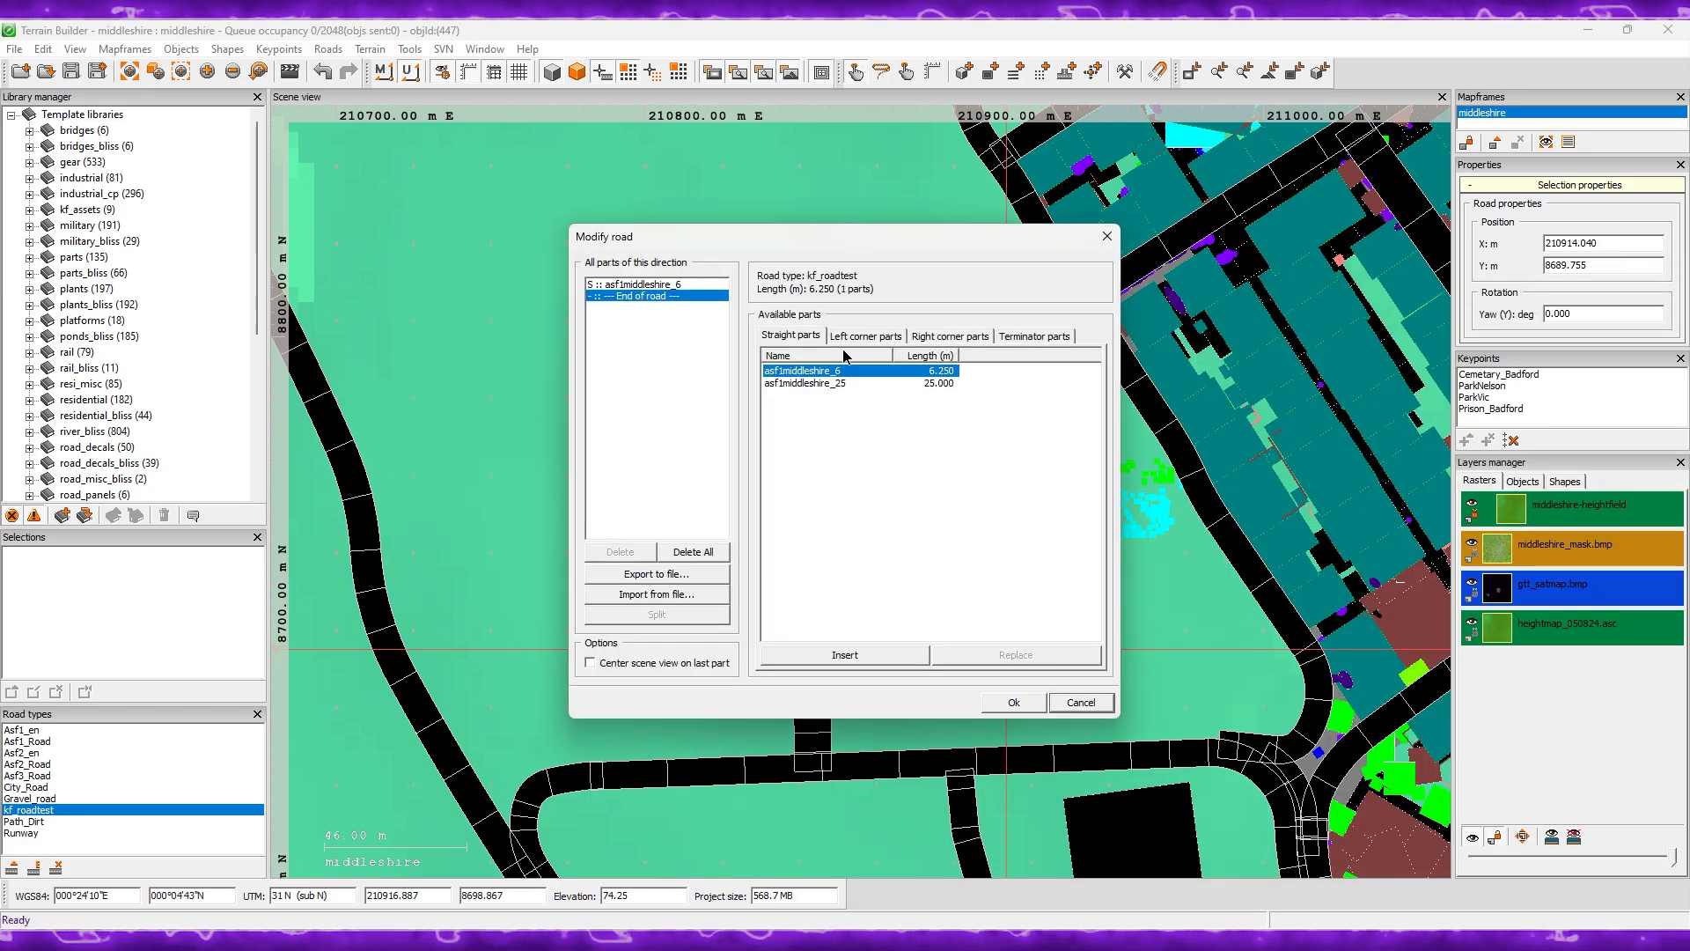
Step: Append left corner parts asf1middleshire_1 1000, 7 100, 10 50, 10 100 and 15 75 to direction A
click(861, 338)
double_click(834, 371)
double_click(834, 383)
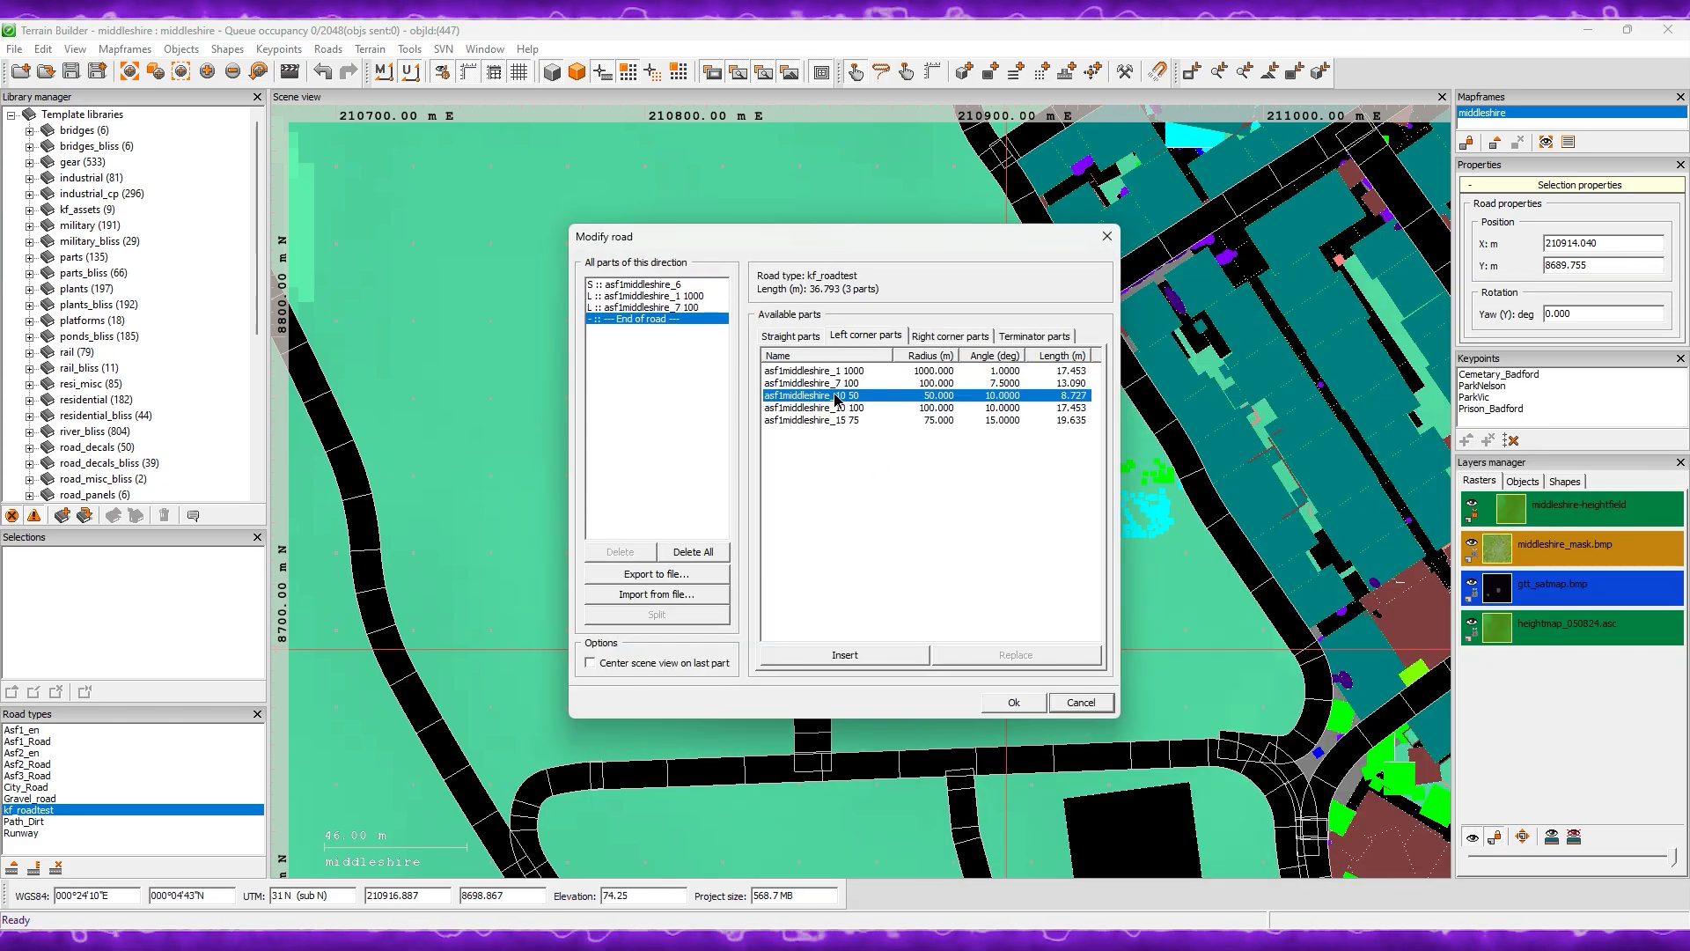
double_click(834, 395)
double_click(834, 408)
double_click(835, 420)
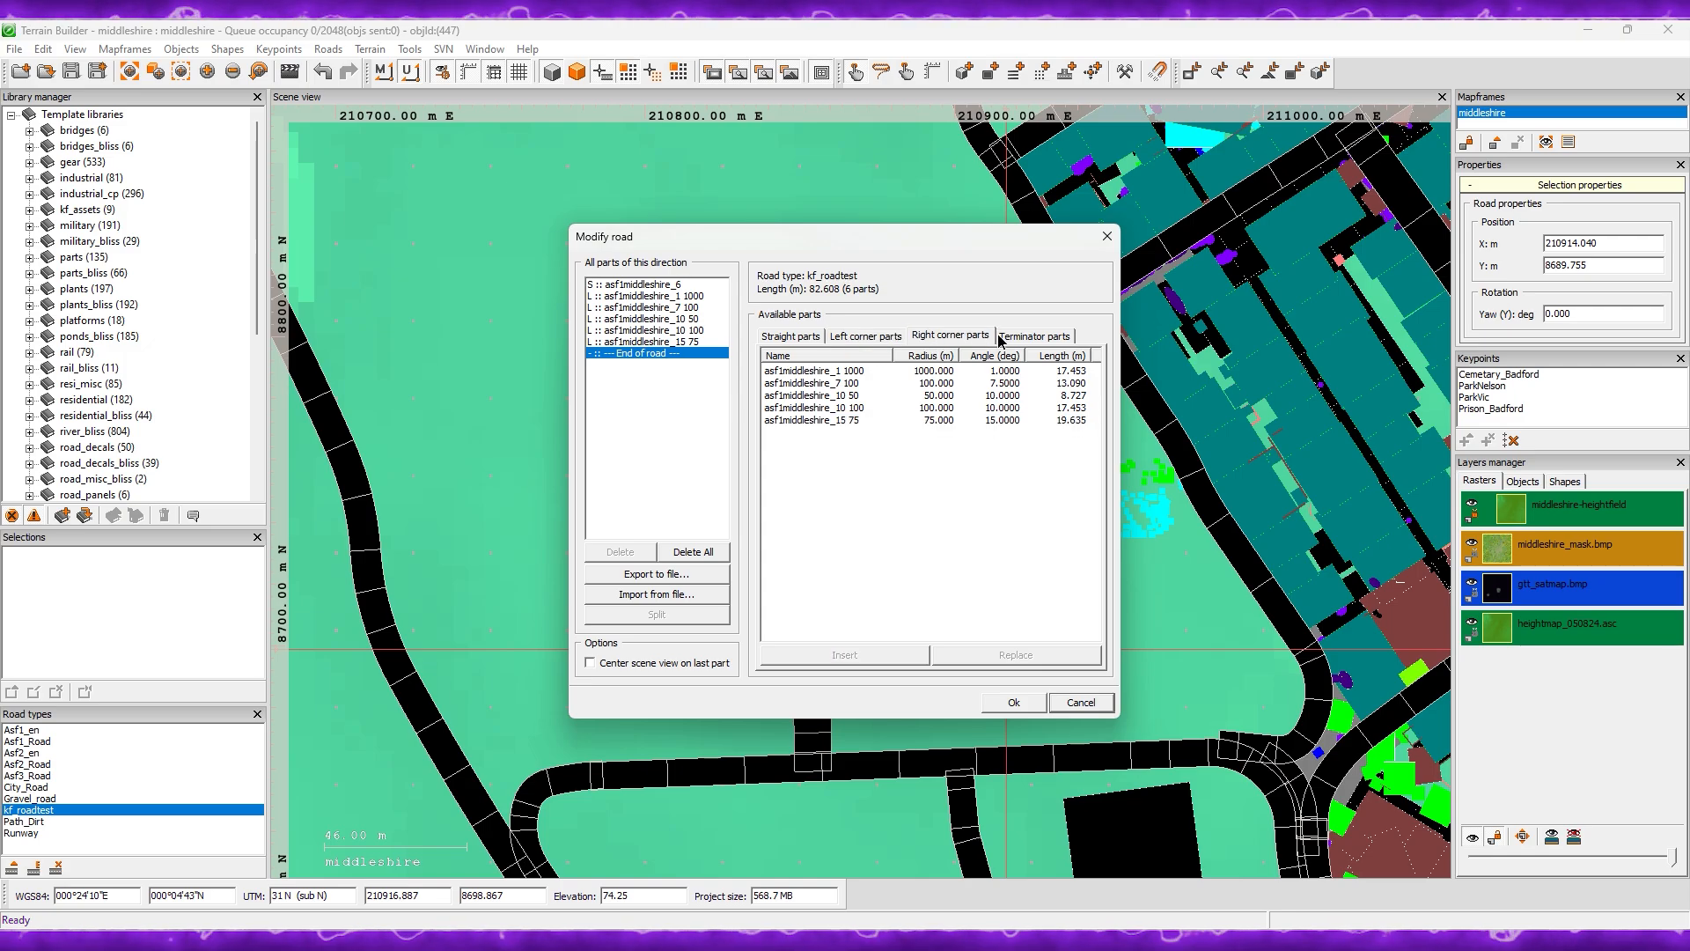
Step: Finish direction A with the asf1middleshire_6konec terminator part and apply the key part settings
click(1034, 336)
double_click(879, 370)
click(1007, 702)
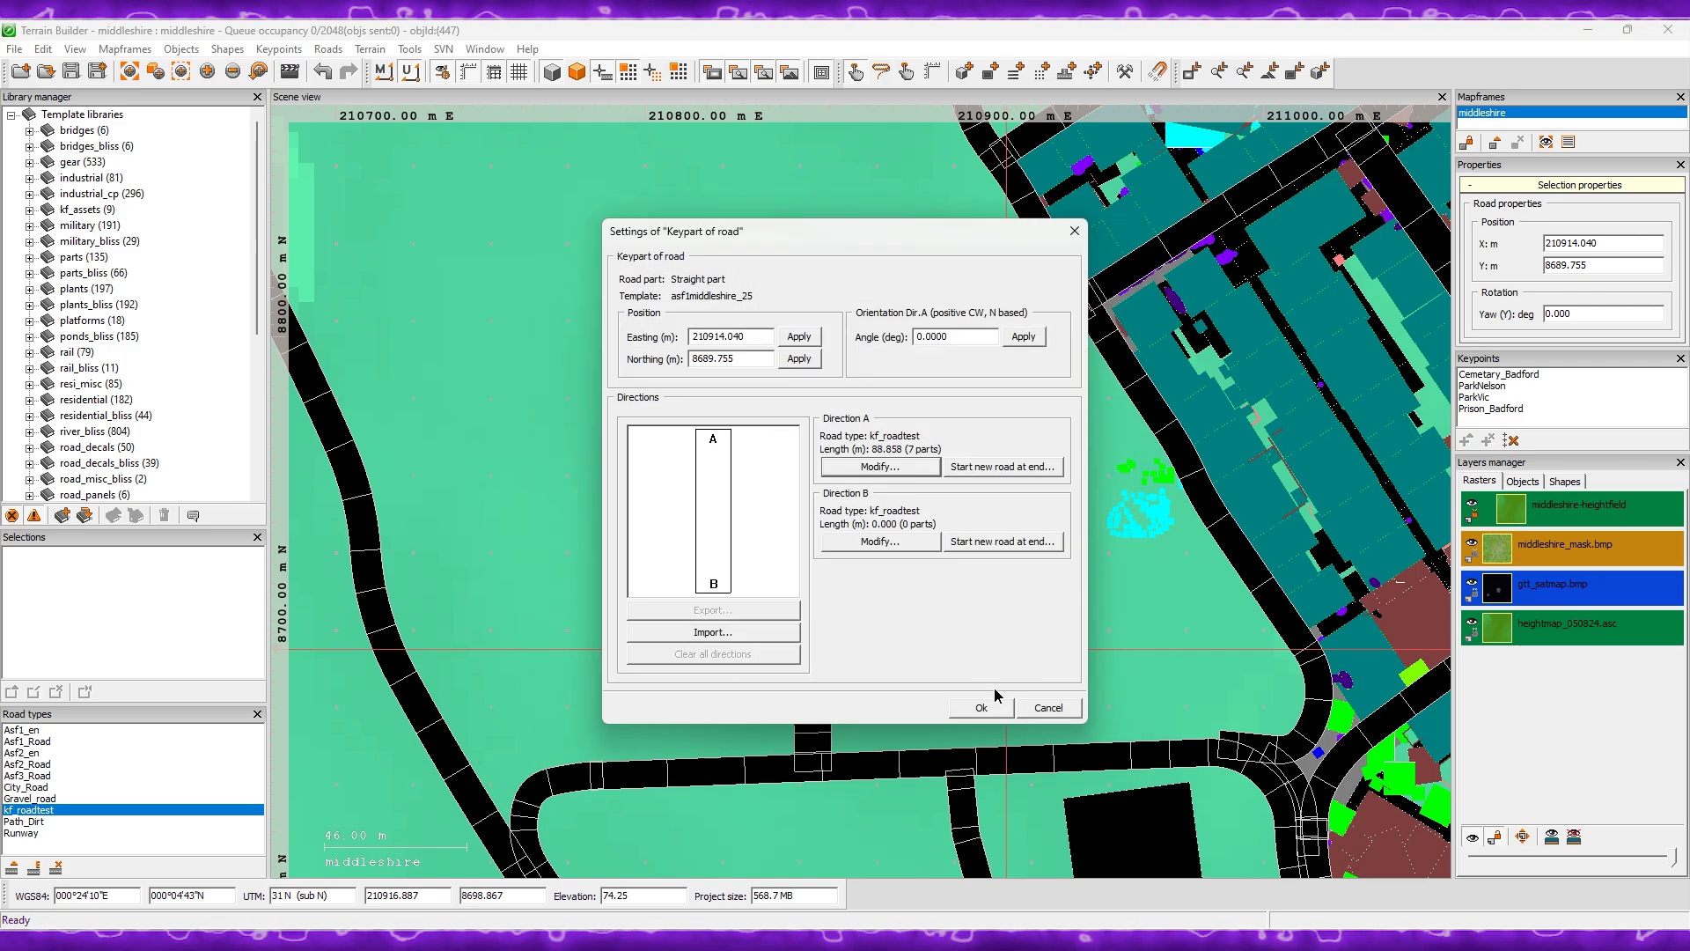
click(982, 704)
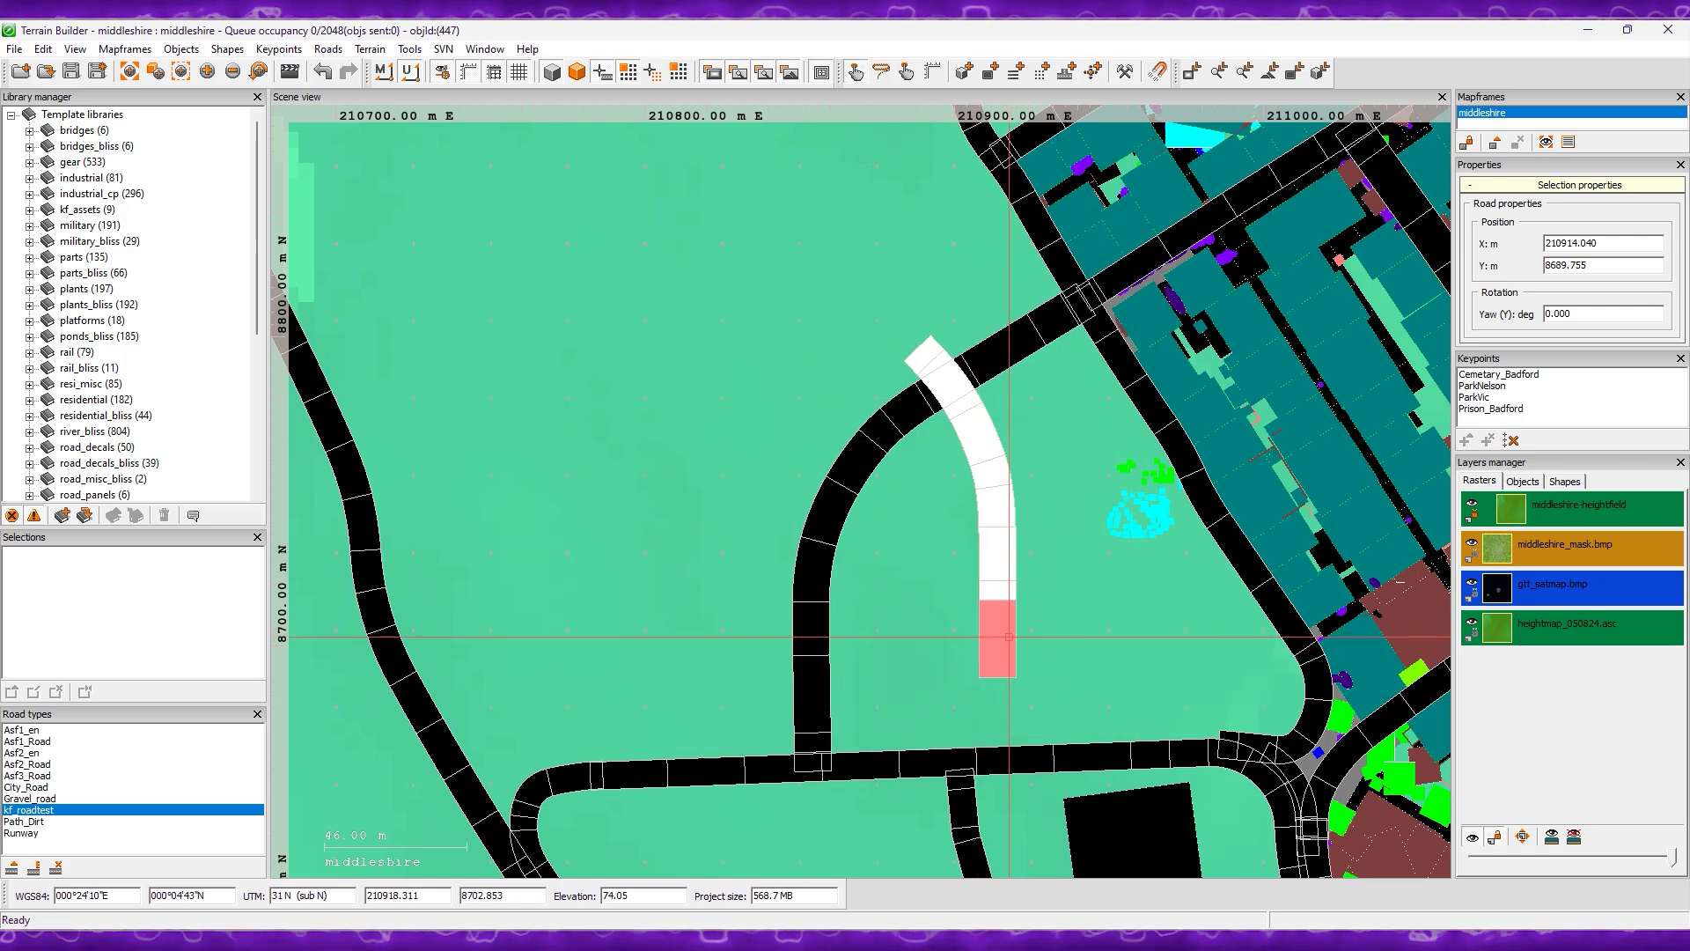
Step: Move the test road to about X 210829, Y 8675, west of the existing curved road, and save the project
drag(972, 620, 741, 682)
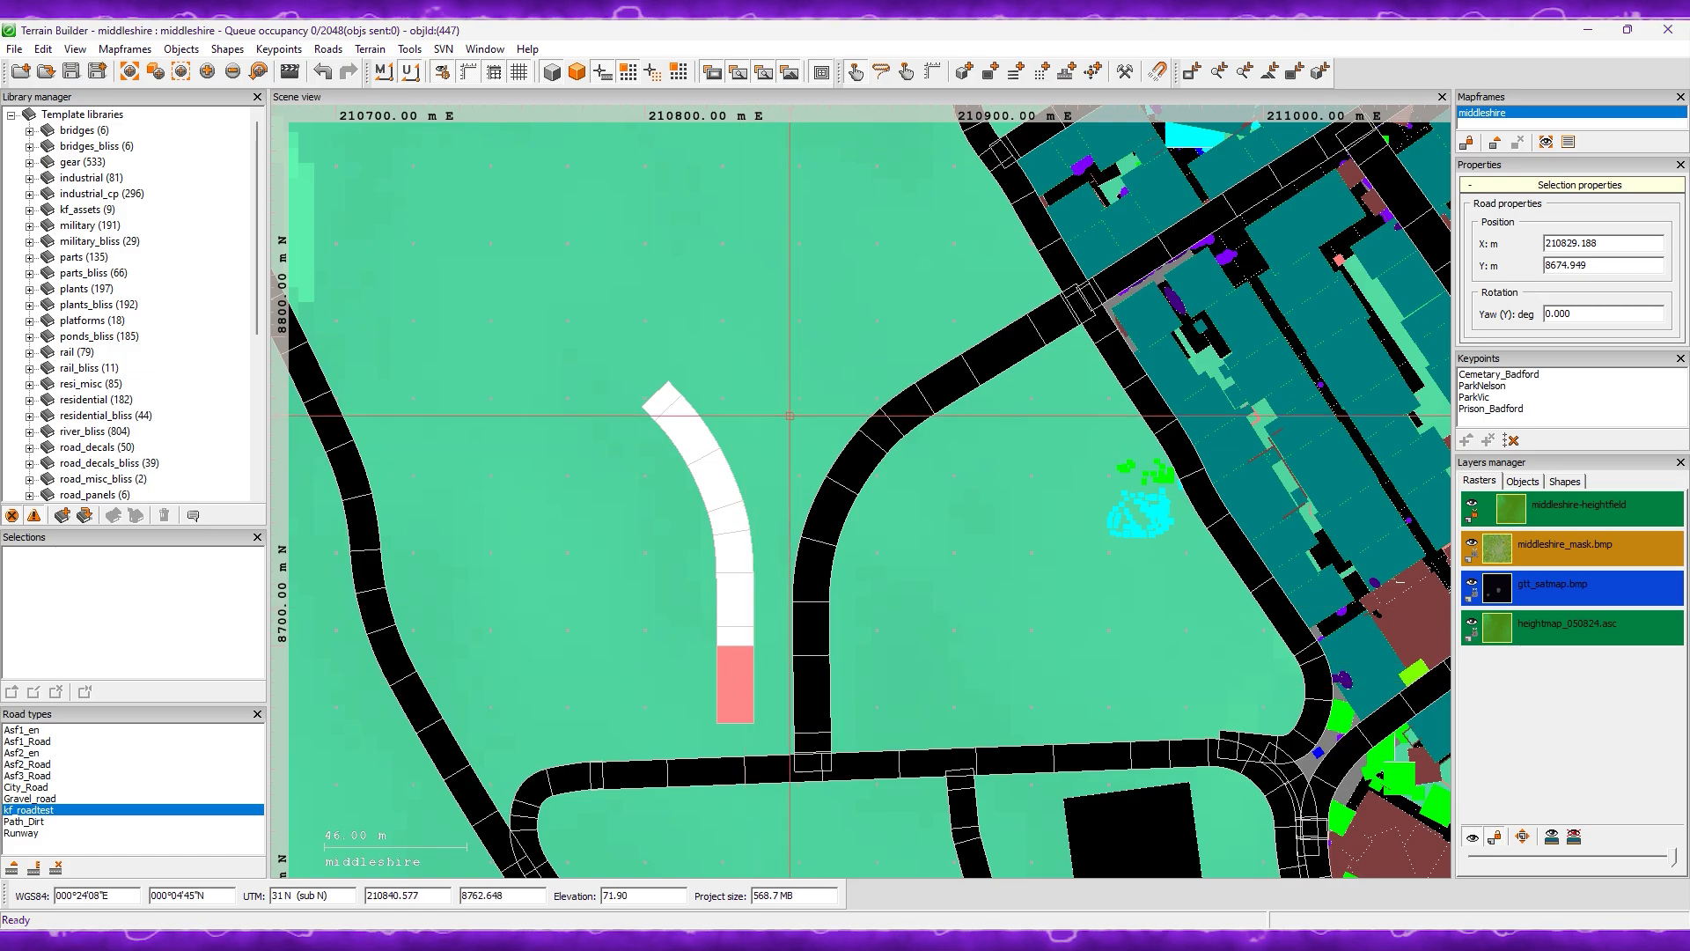
click(790, 361)
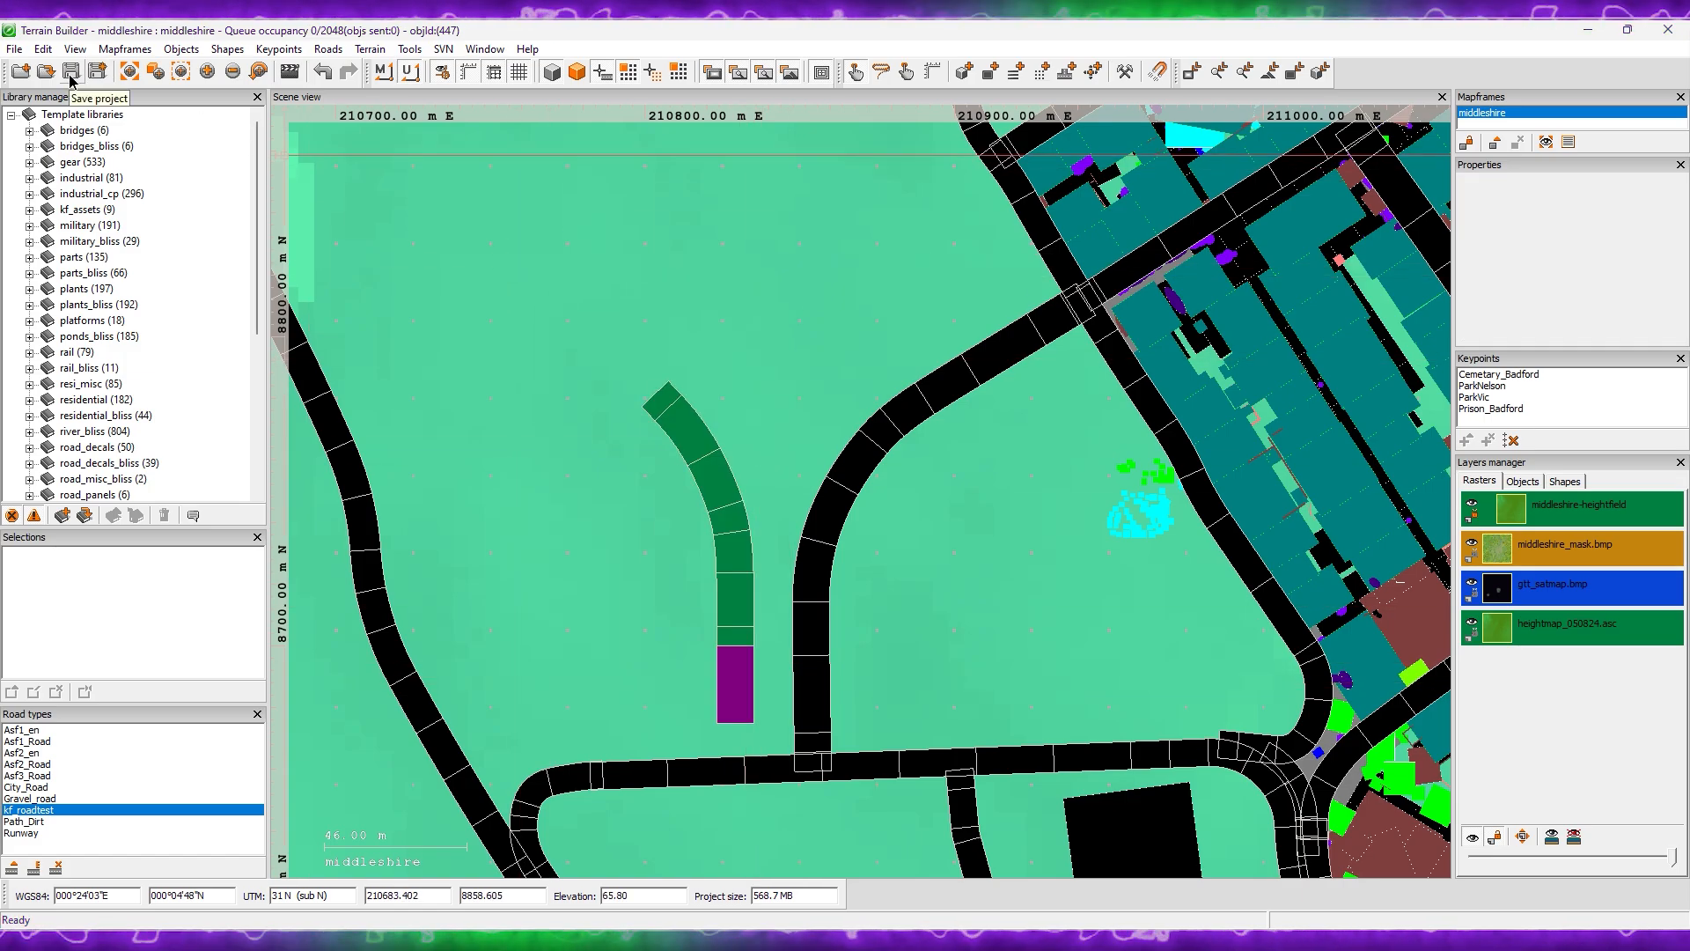
click(71, 76)
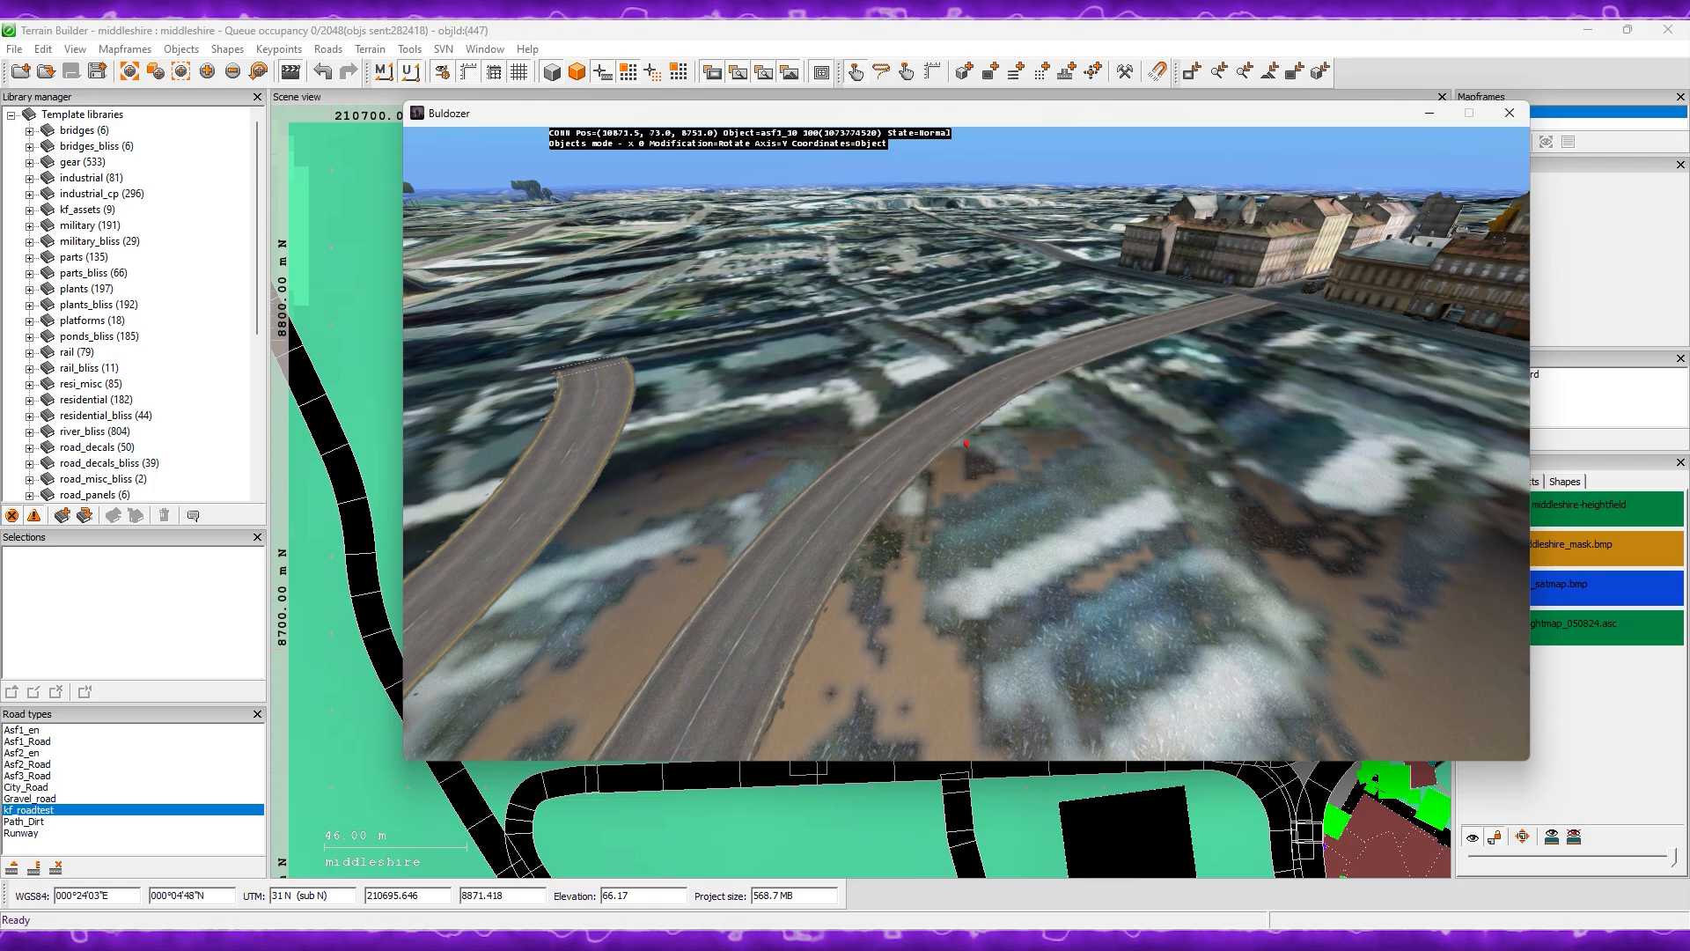
Step: Inspect the new test road in the Buldozer 3D preview, from its straight key part through the curve to its terminator
right_drag(966, 444, 1117, 444)
key(s)
key(w)
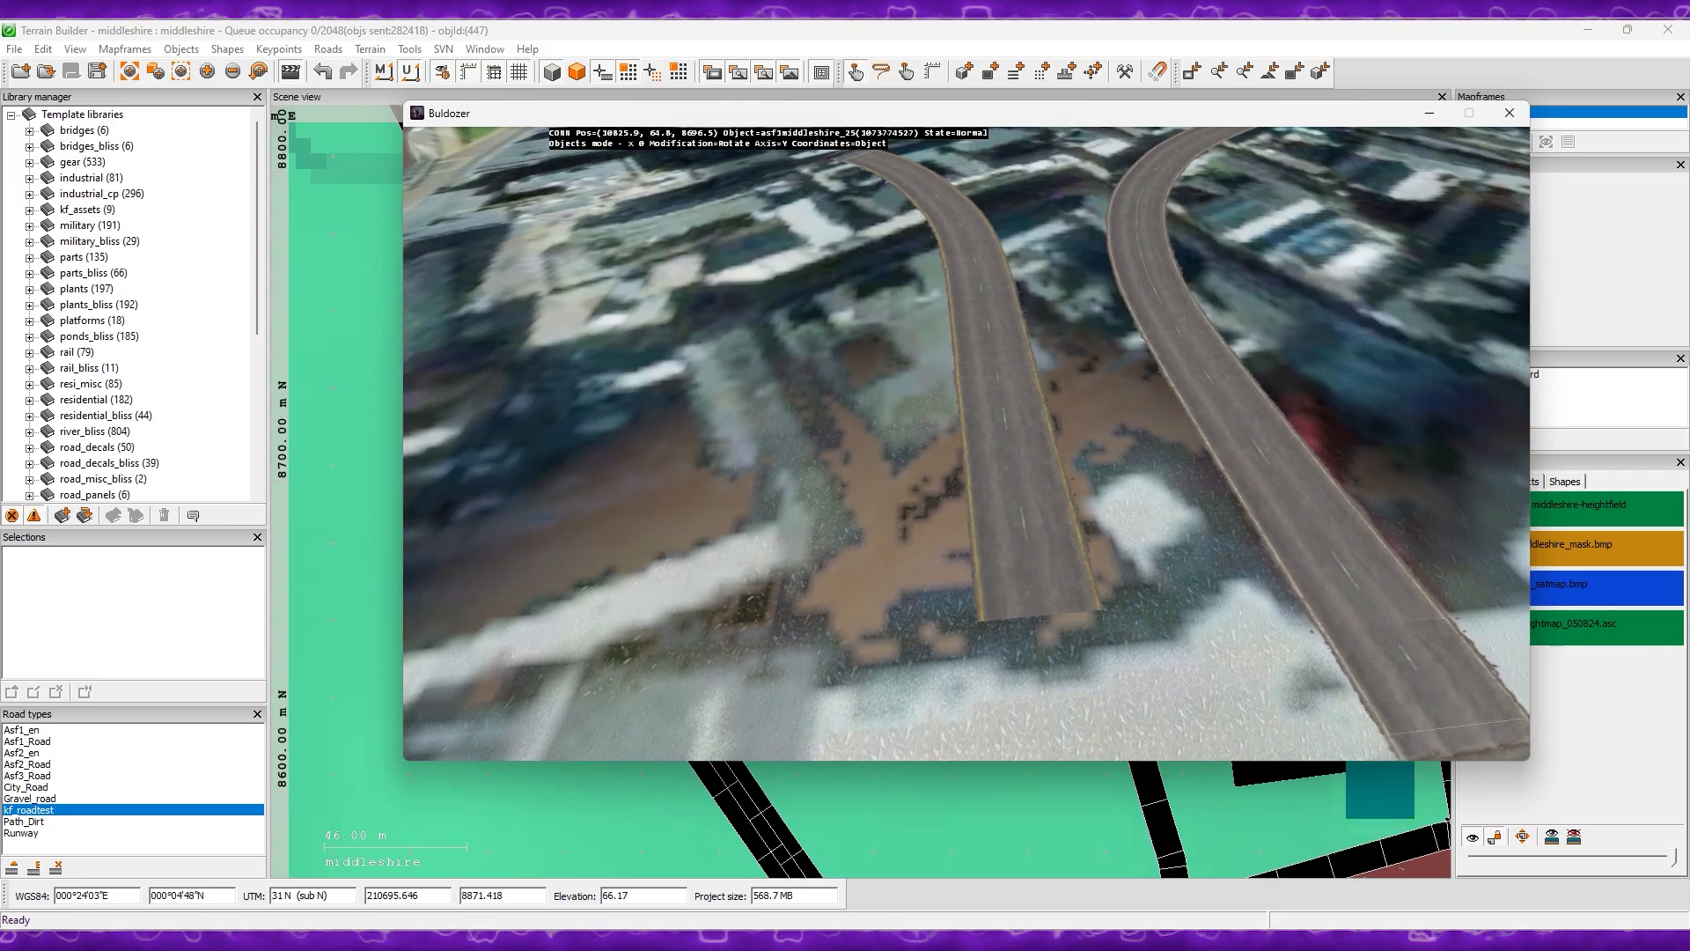
right_drag(966, 443, 957, 356)
key(d)
key(w)
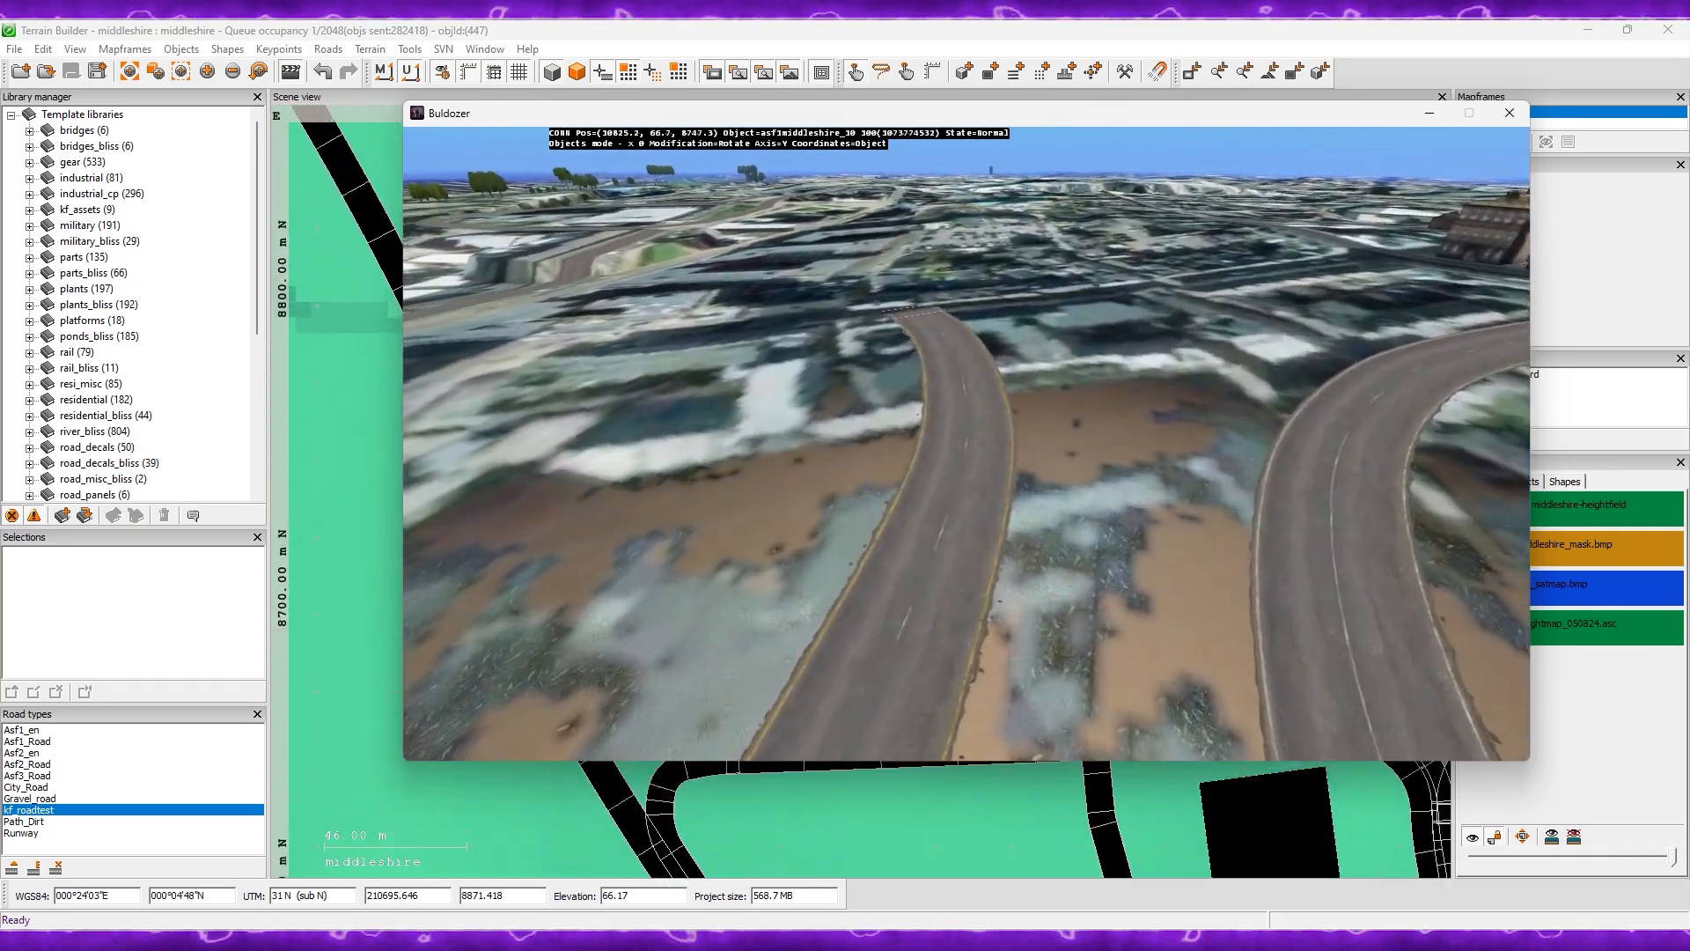
key(w)
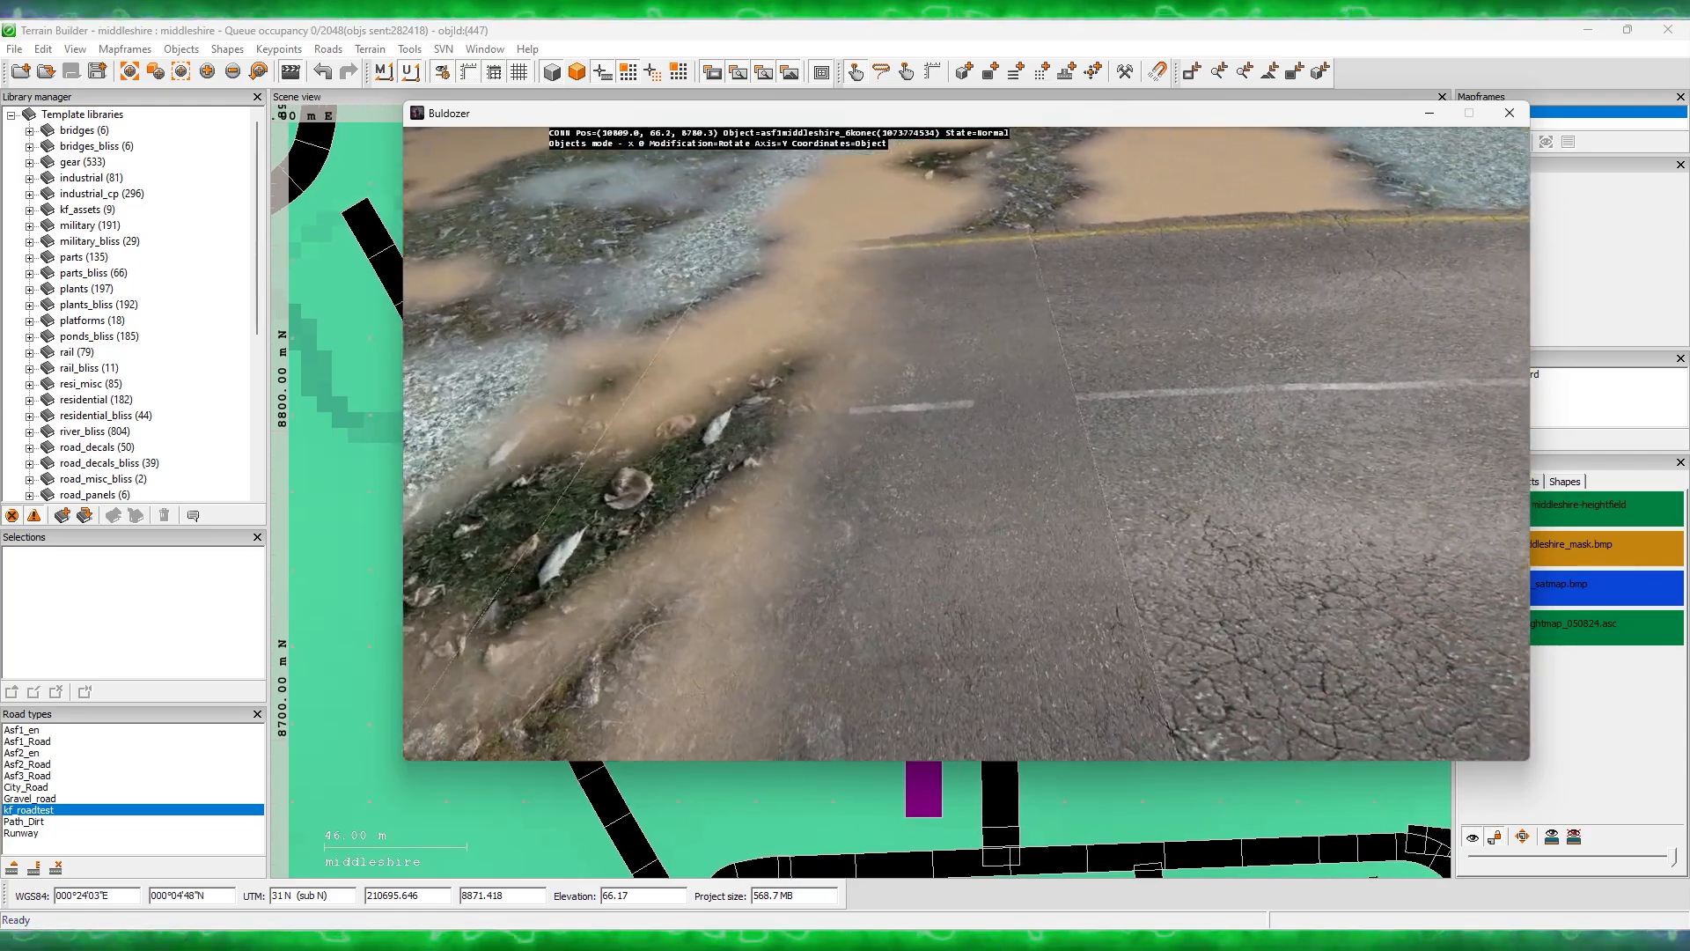
key(d)
key(s)
key(d)
key(s)
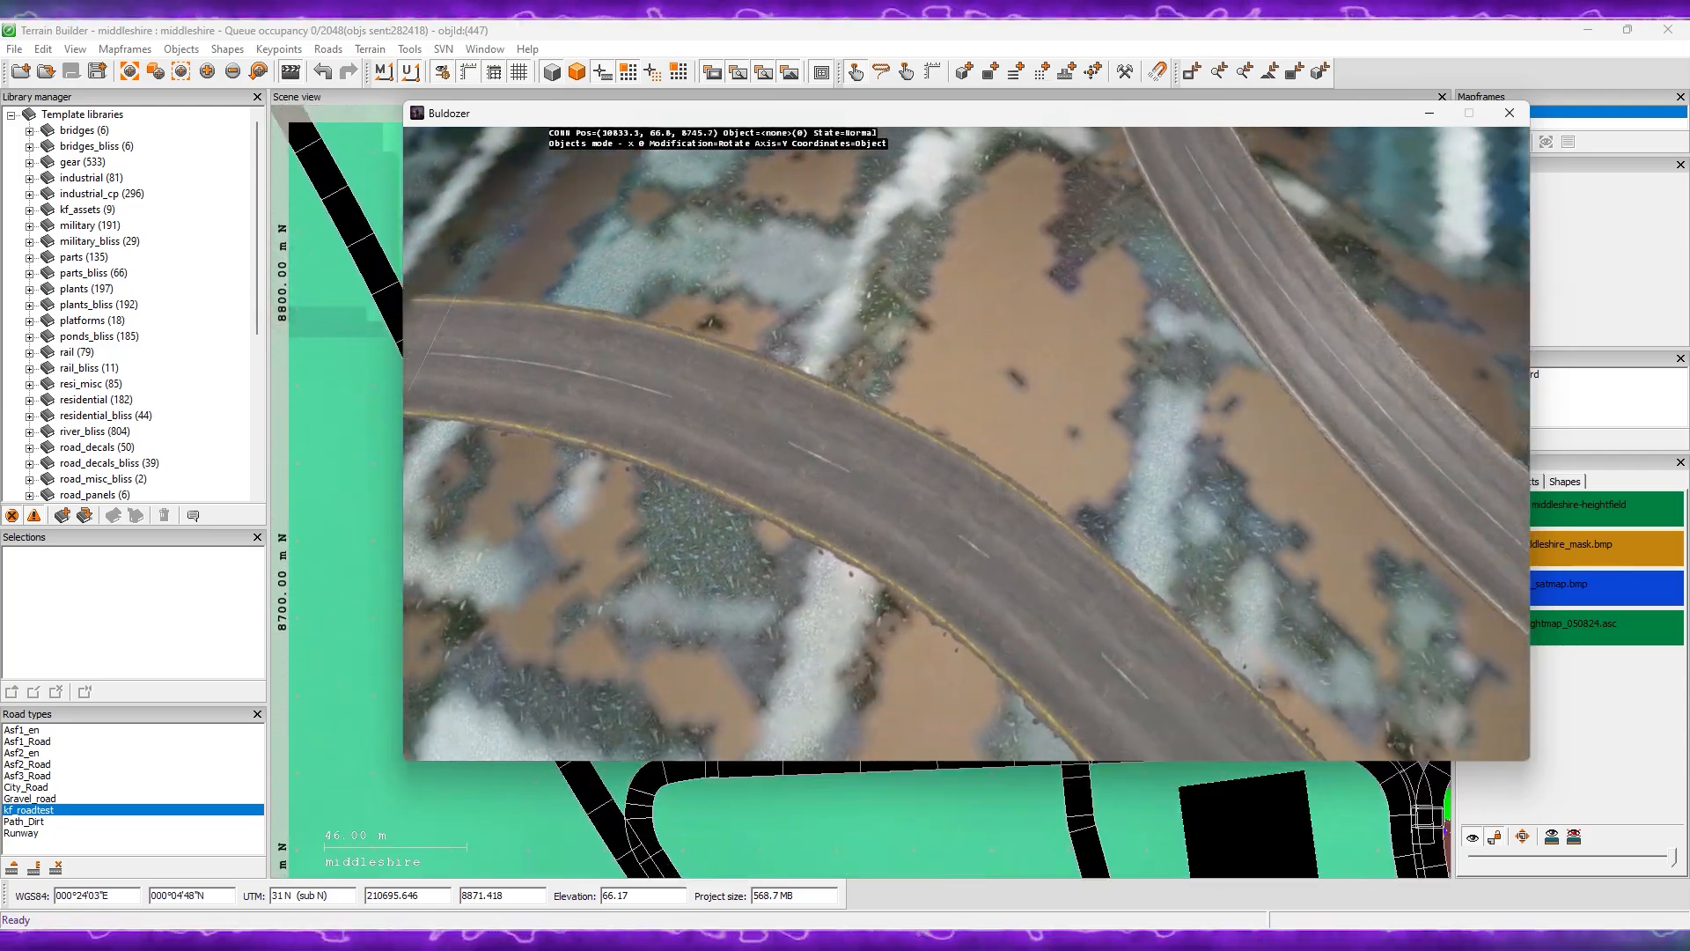
Step: Examine the existing road's T-junction beside the test road in the 3D preview
key(s)
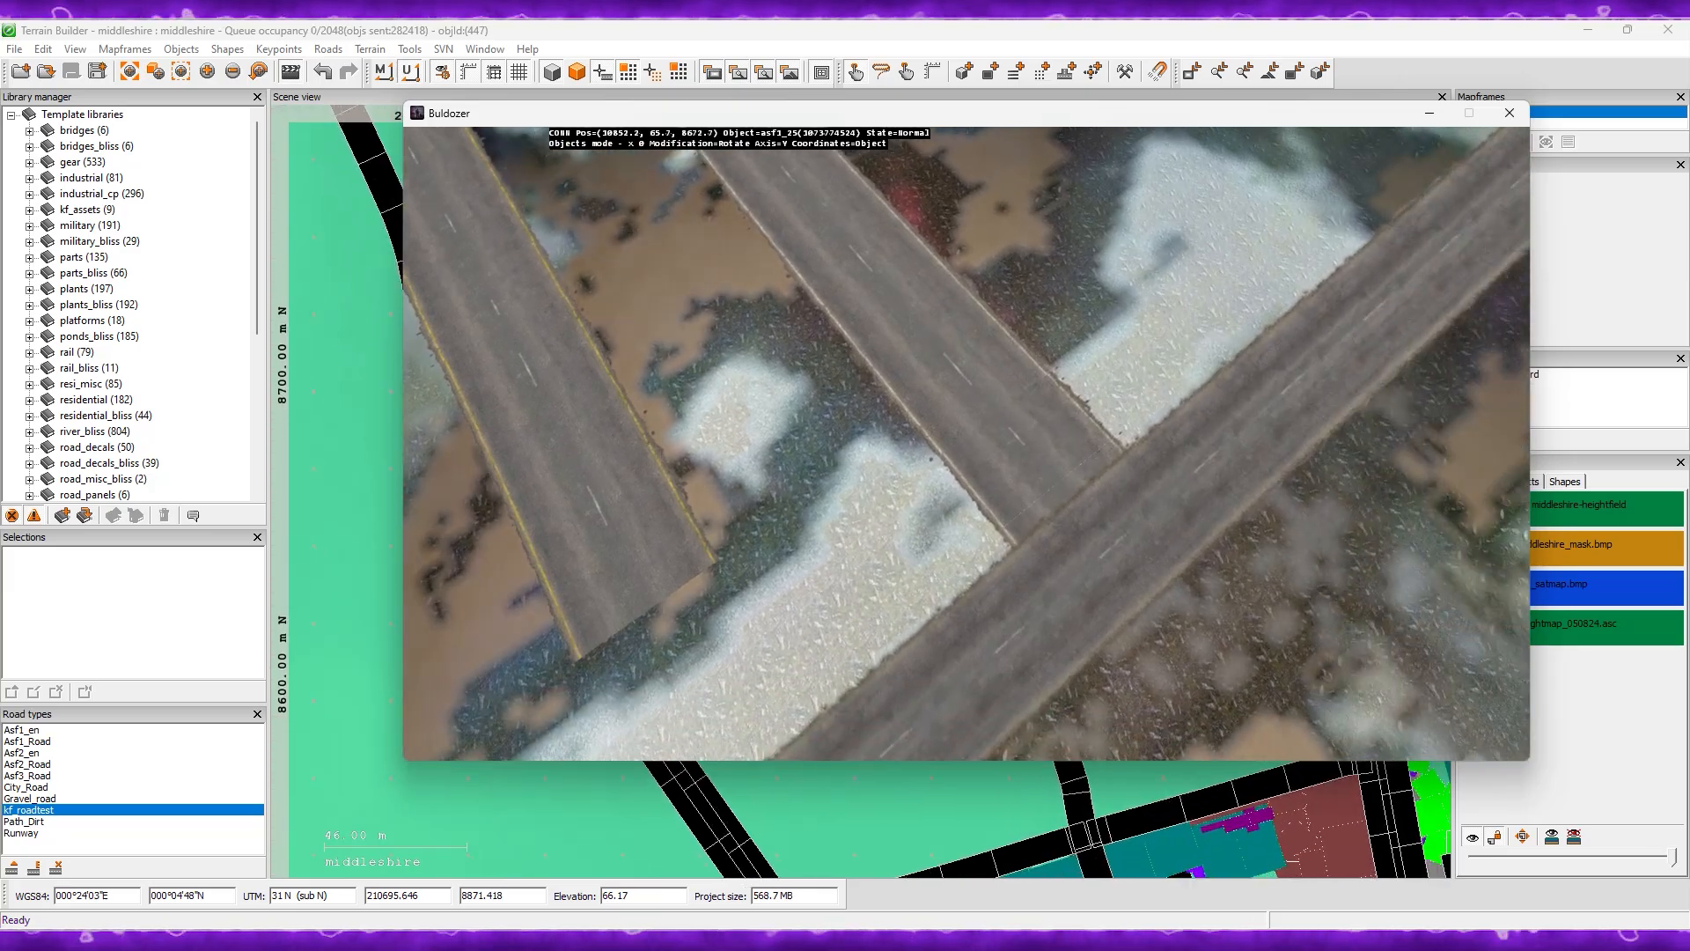
key(w)
key(d)
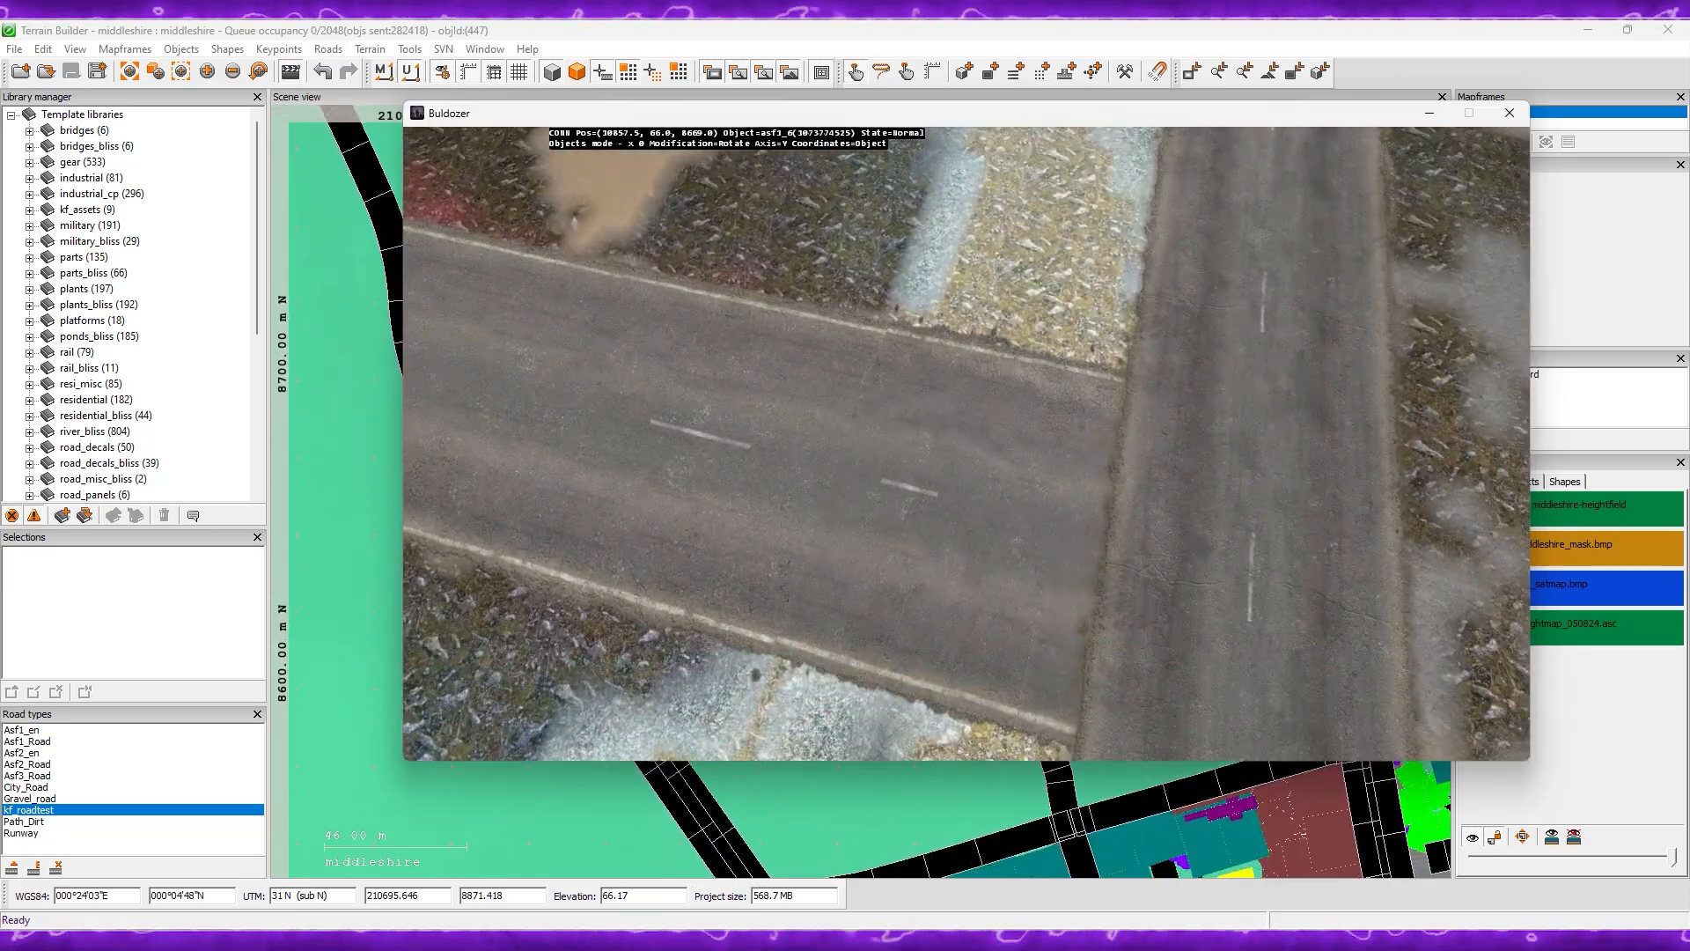
key(w)
key(s)
key(s)
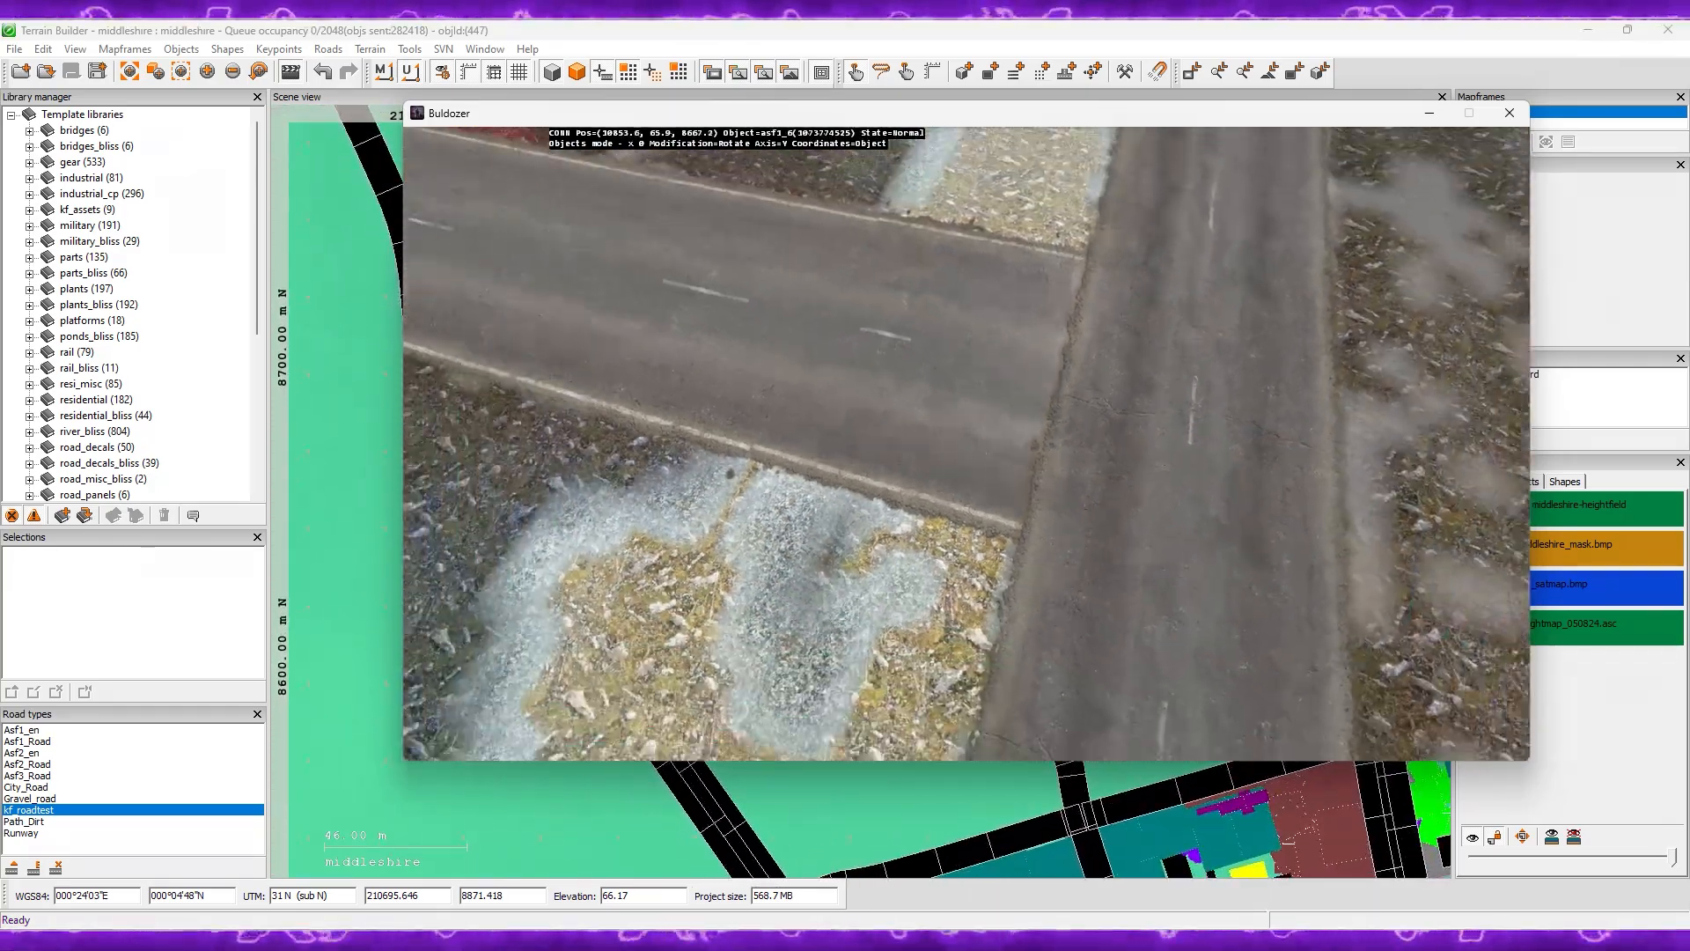
key(a)
Step: Switch back to the Terrain Builder map and stop the Buldozer preview
key(alt+Tab)
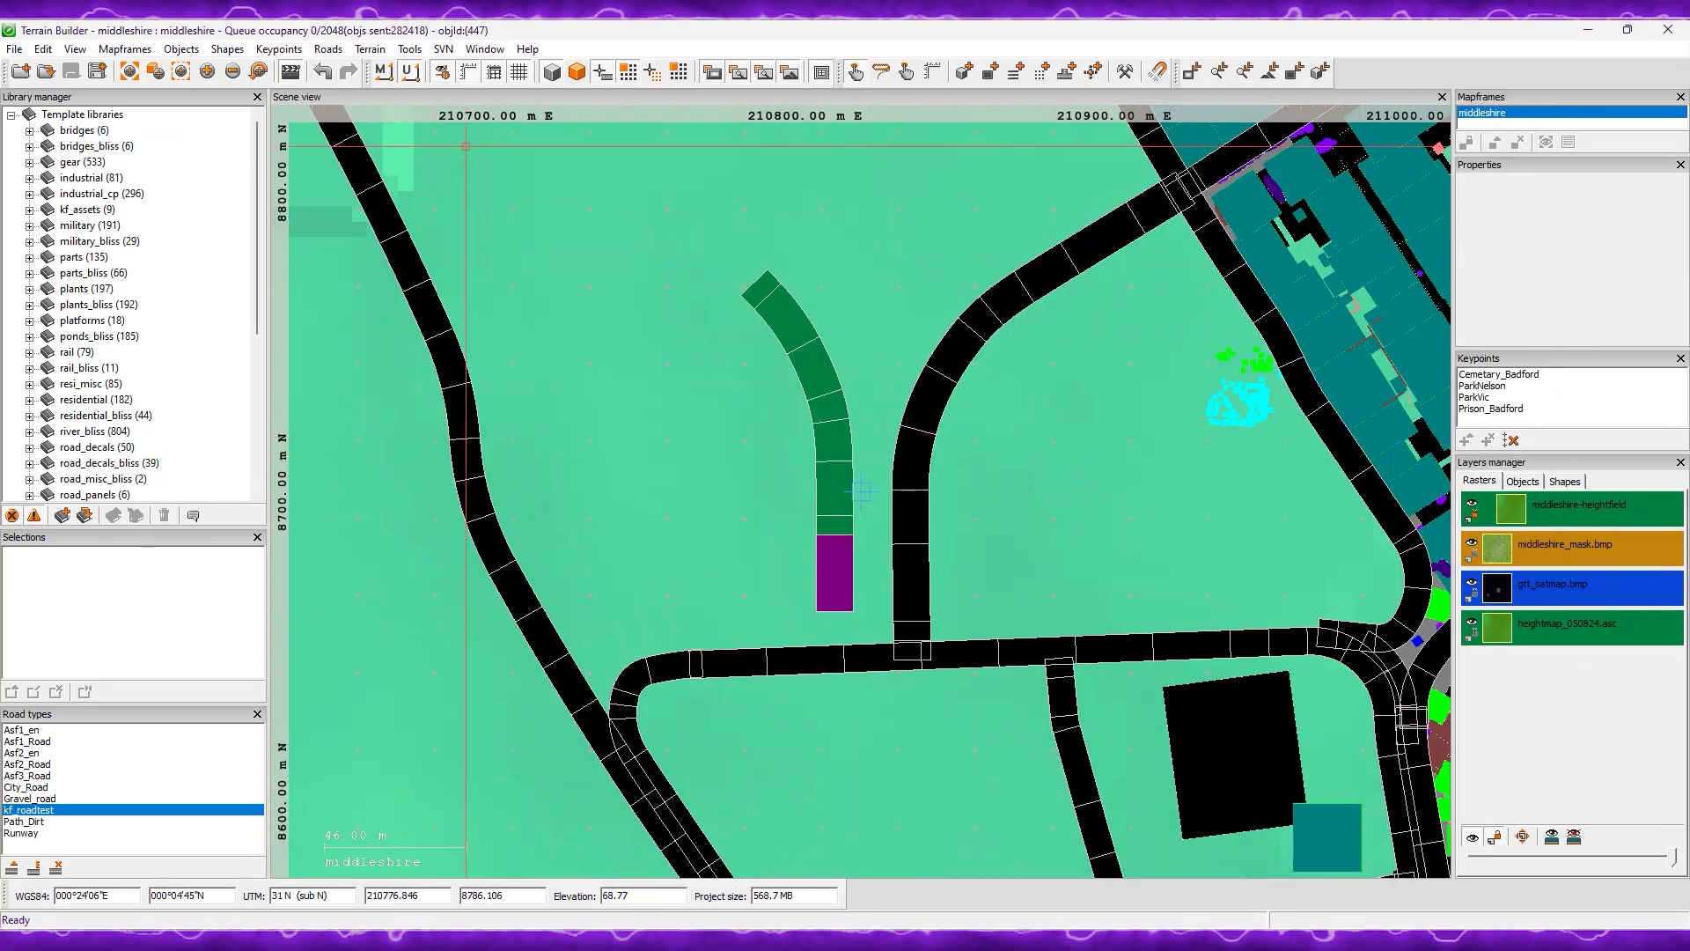
click(292, 74)
click(882, 544)
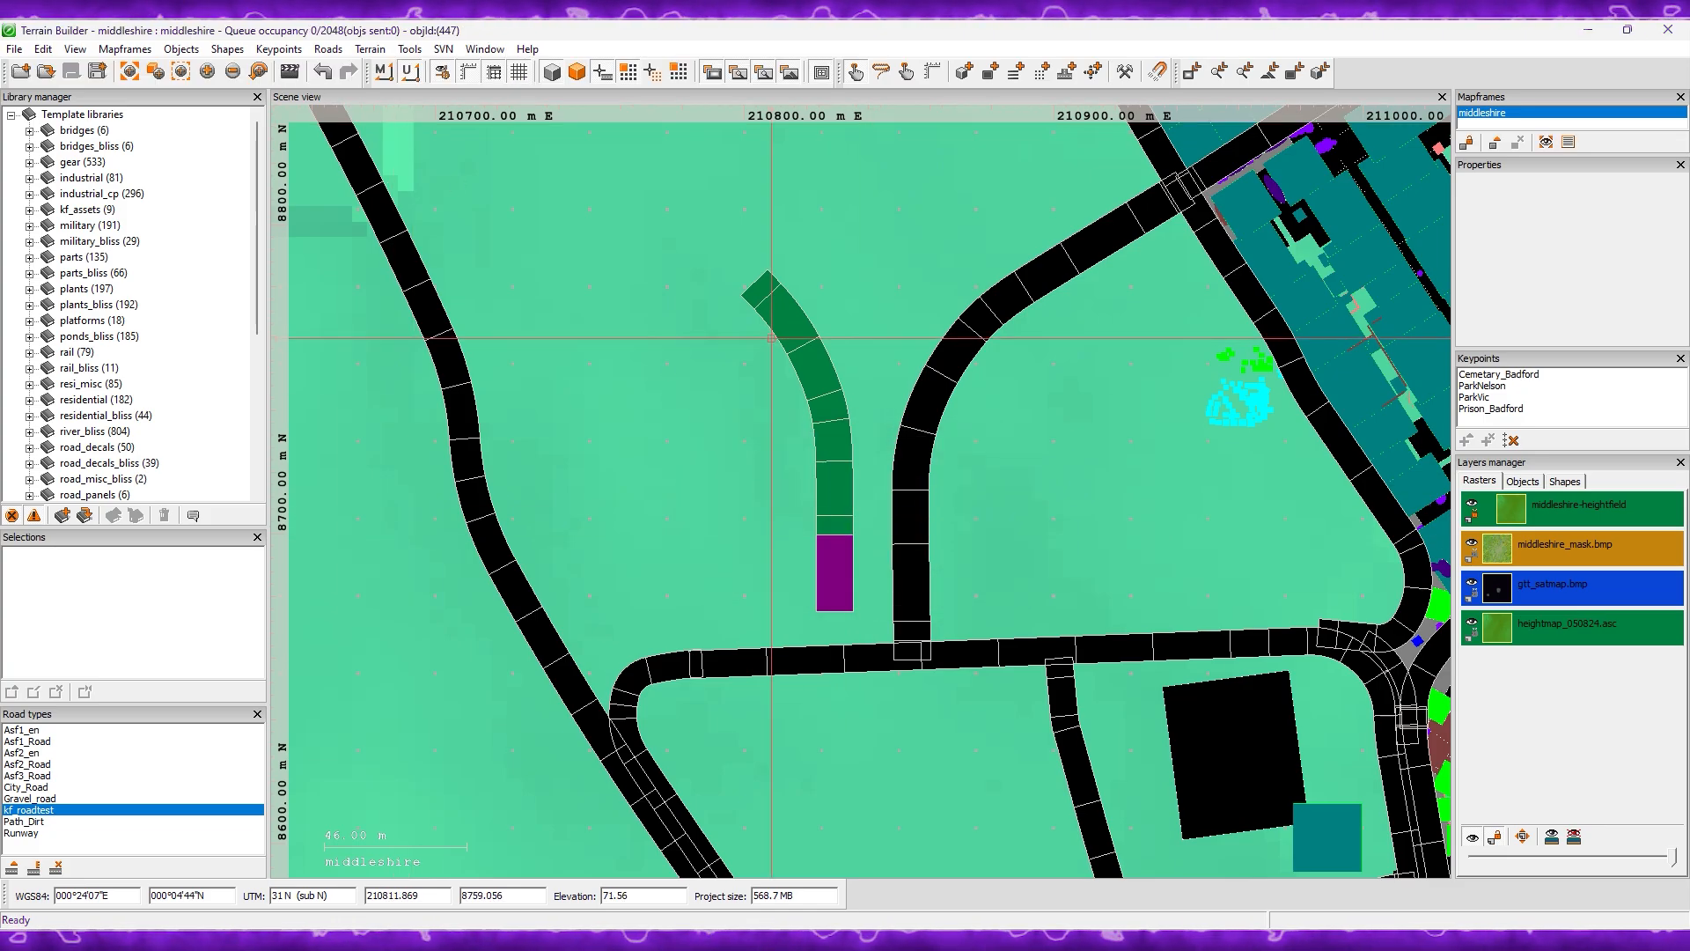
Step: Select the test road and export its network from the key part as newroad to P:\middleshire\source\road replacements
click(747, 414)
drag(701, 283, 841, 541)
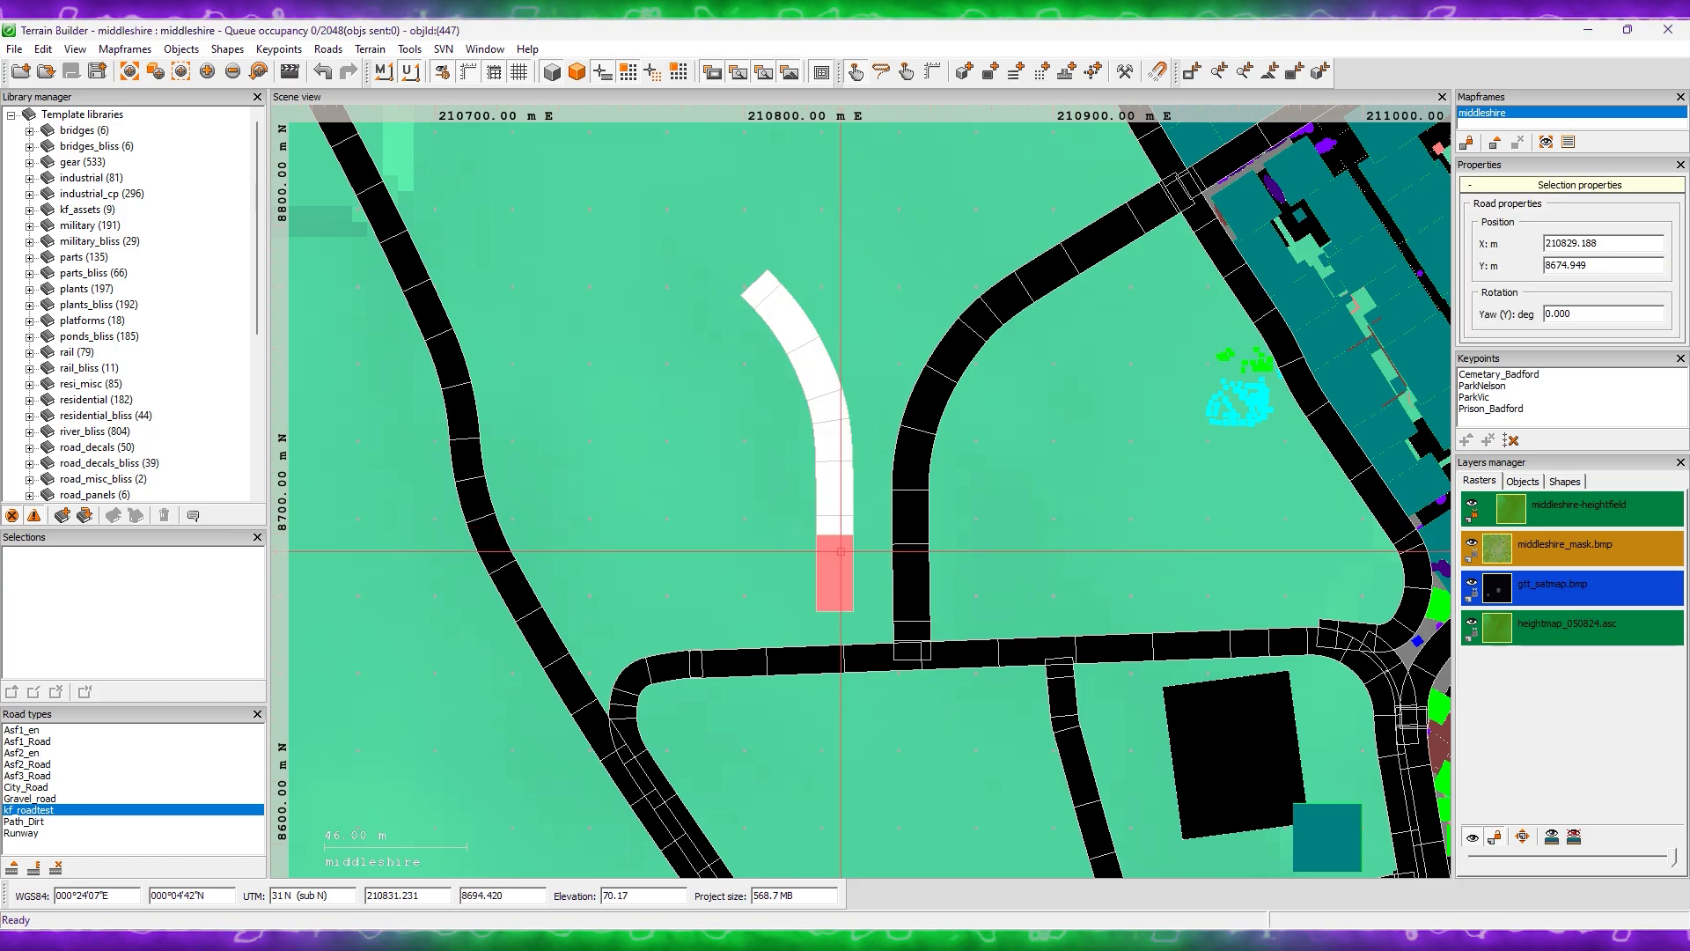
double_click(841, 552)
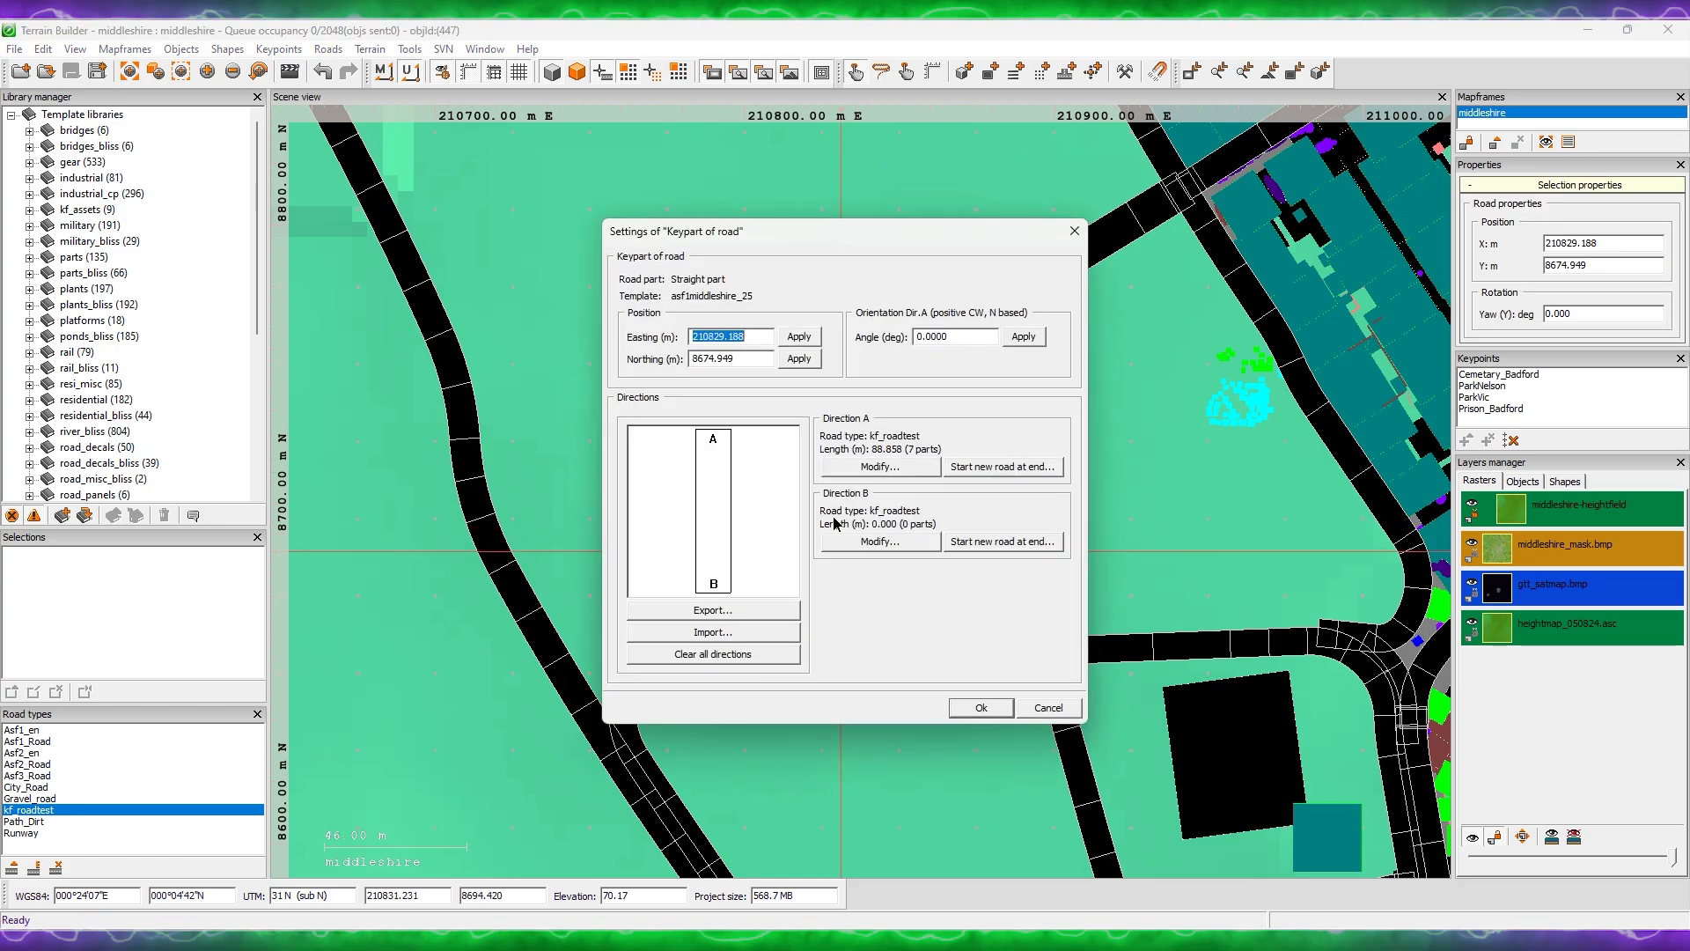
click(706, 611)
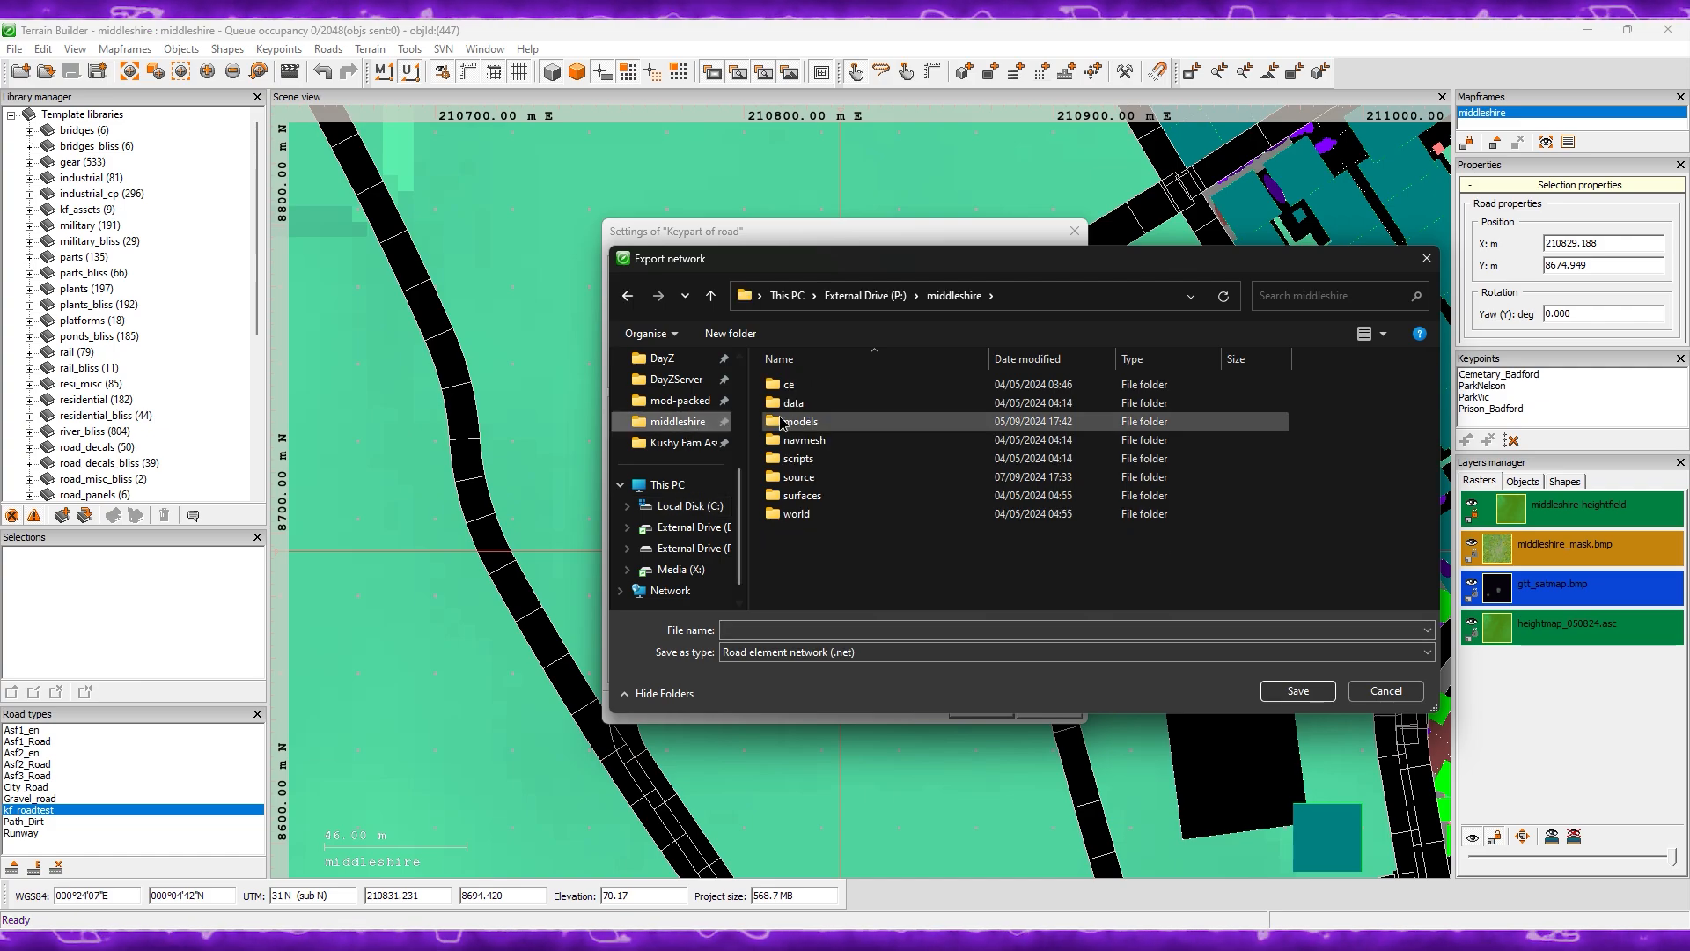
double_click(801, 477)
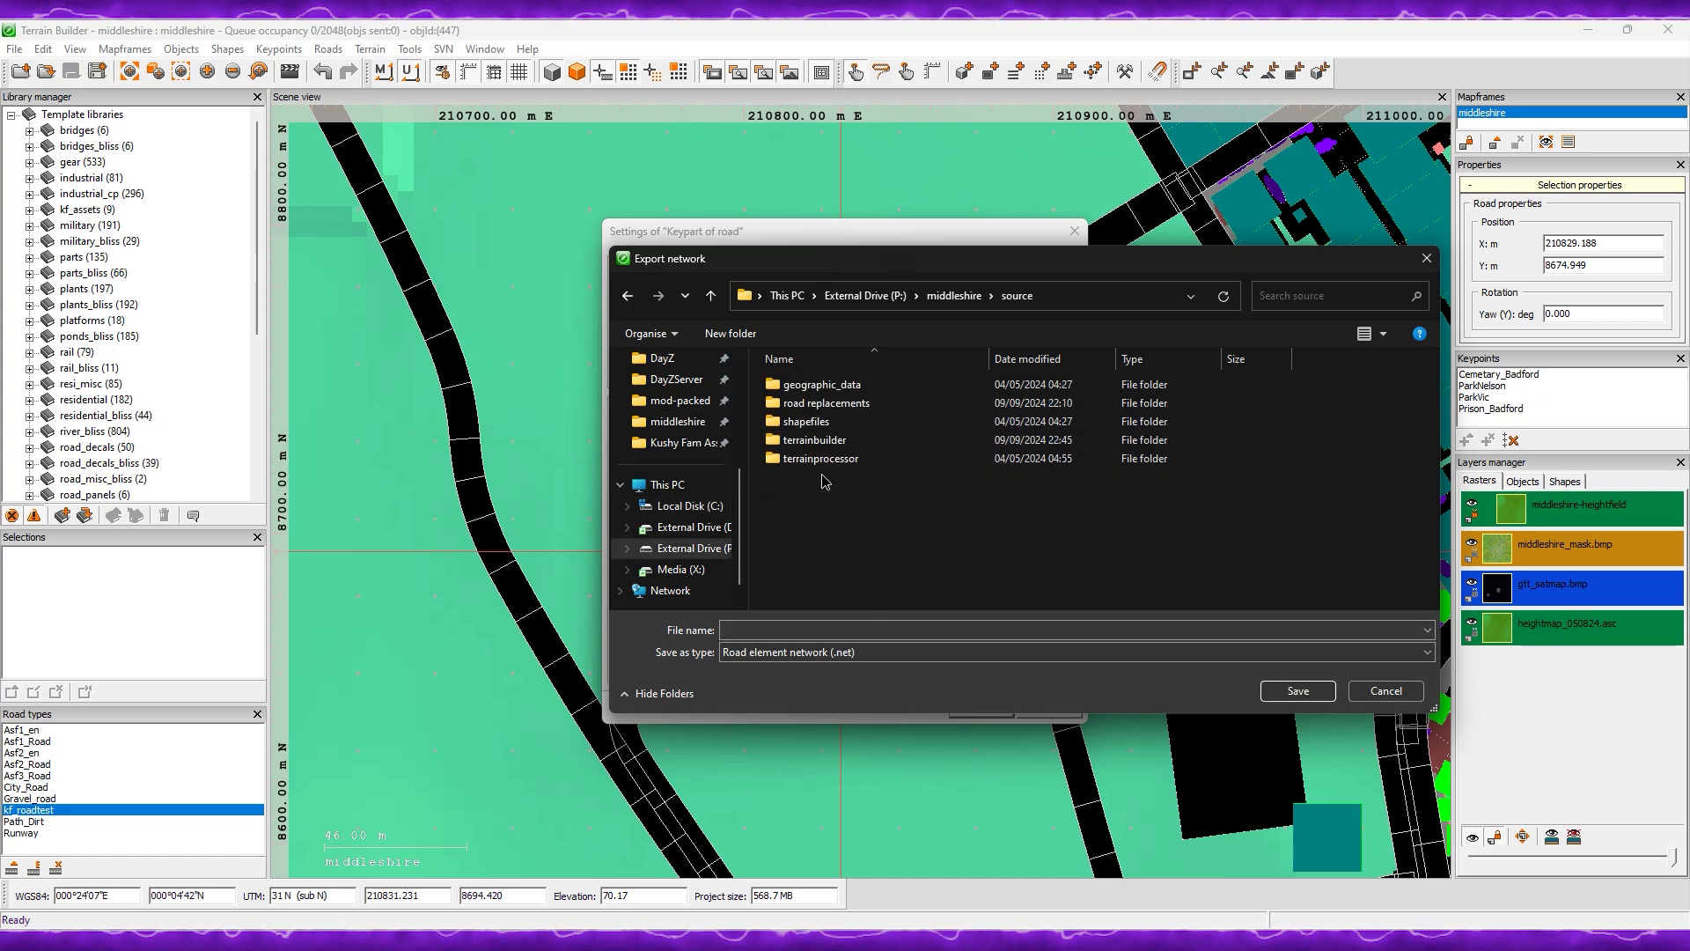
double_click(823, 403)
click(736, 628)
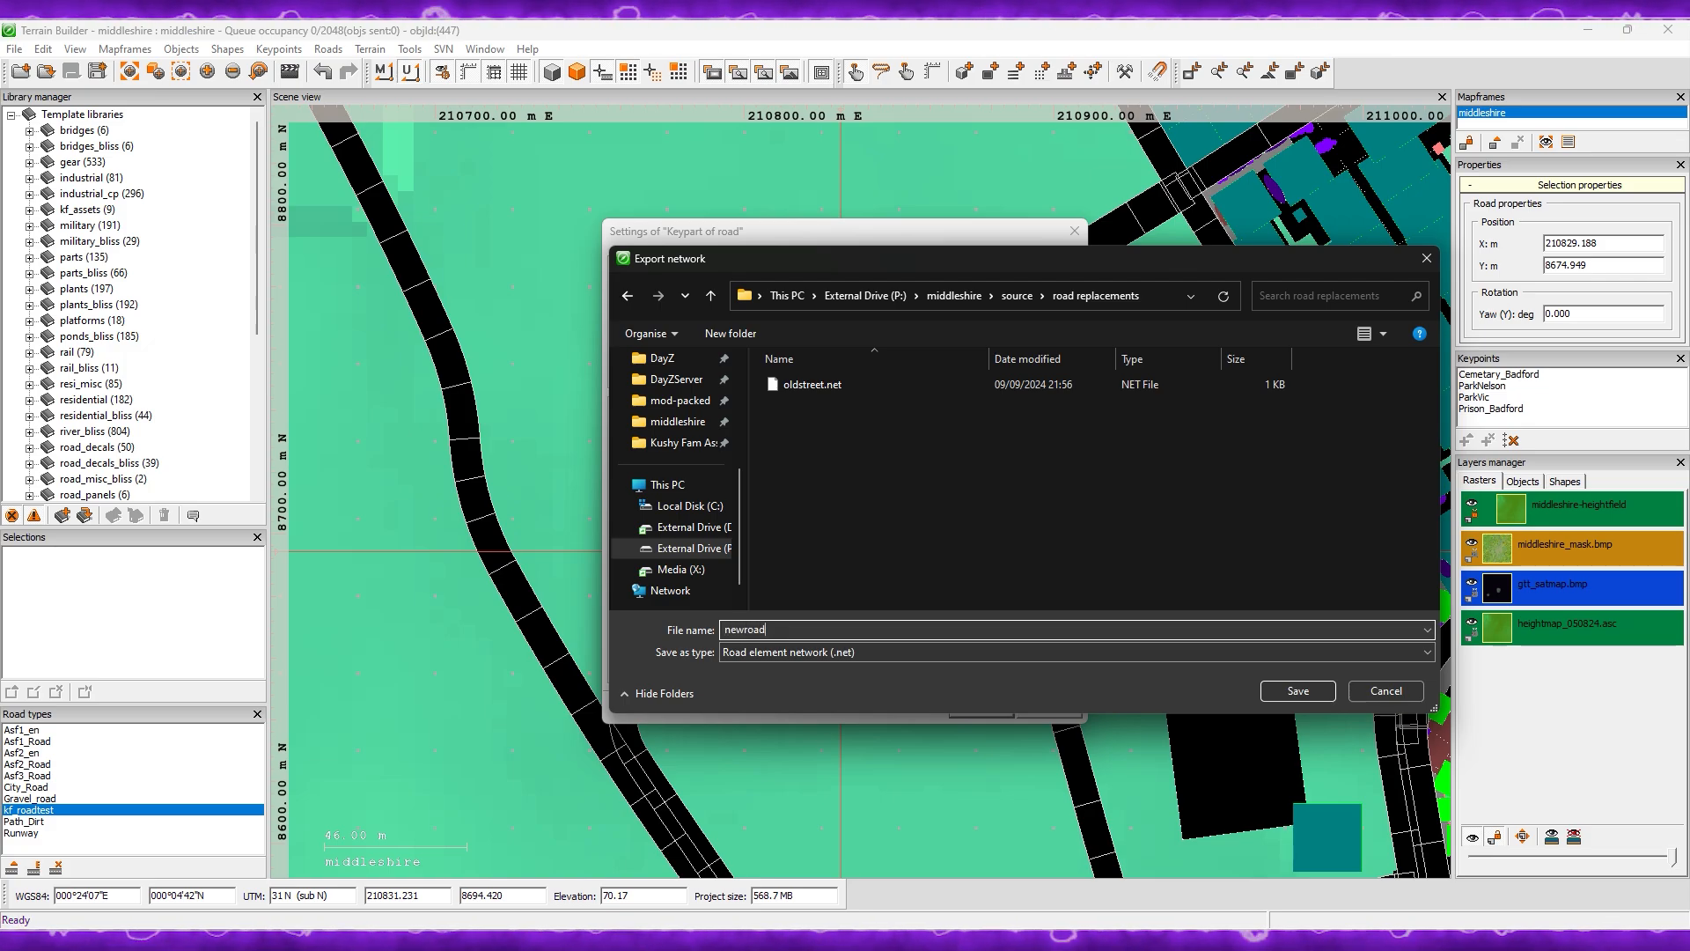
text(newroad)
key(Return)
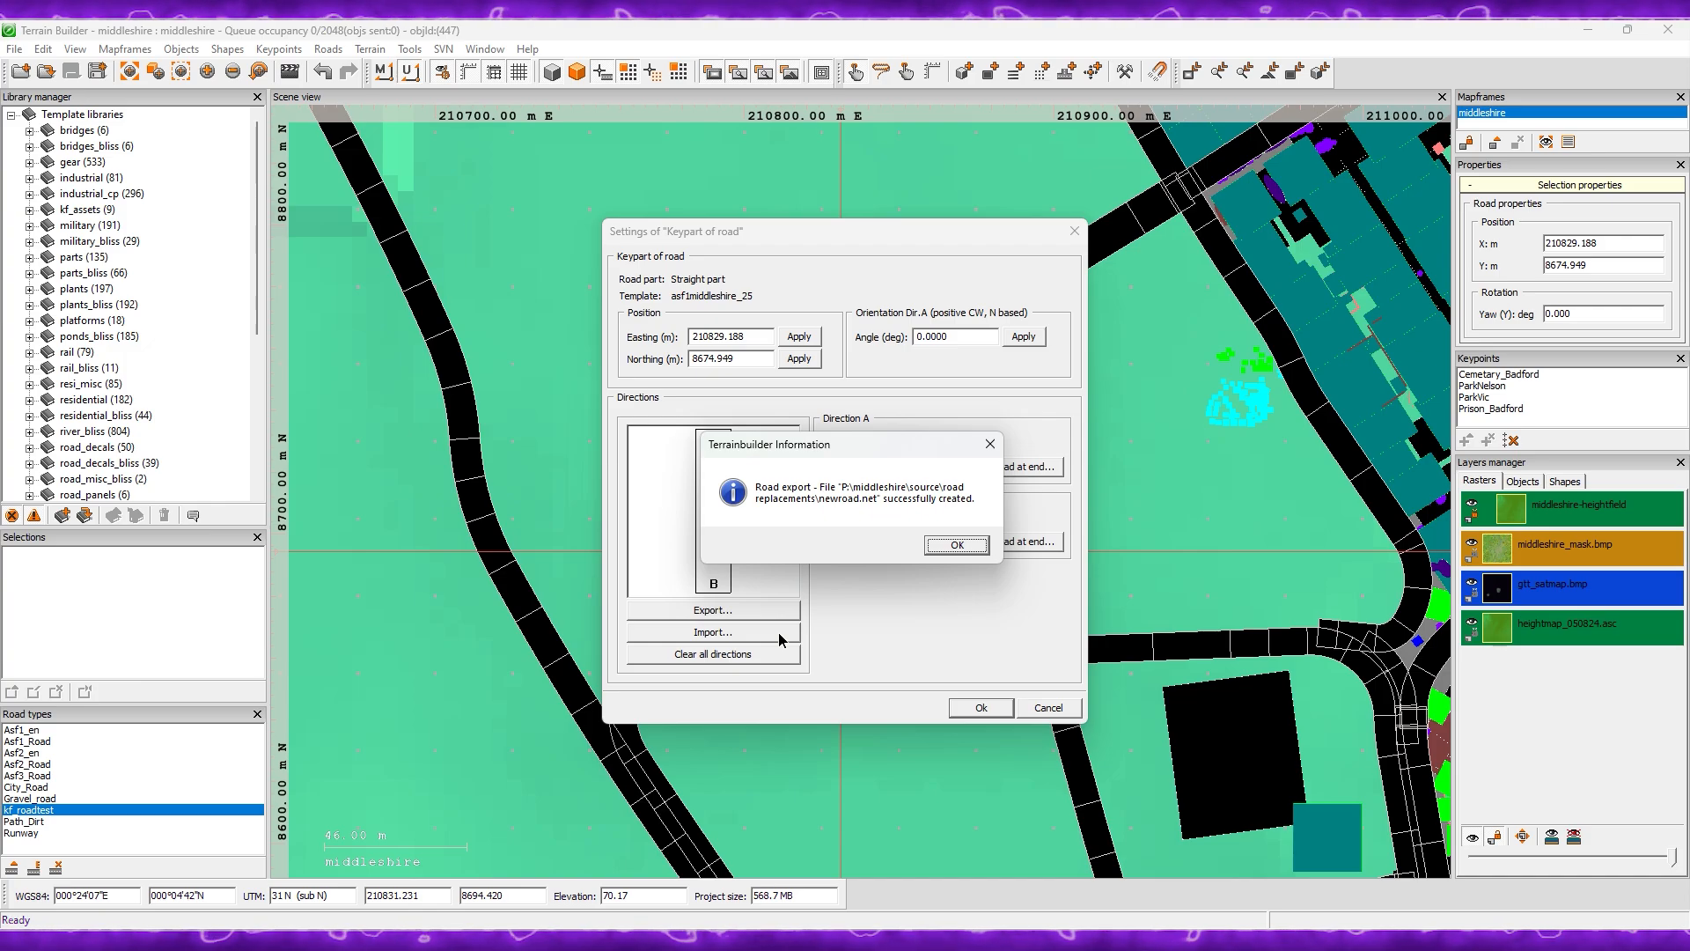
key(Return)
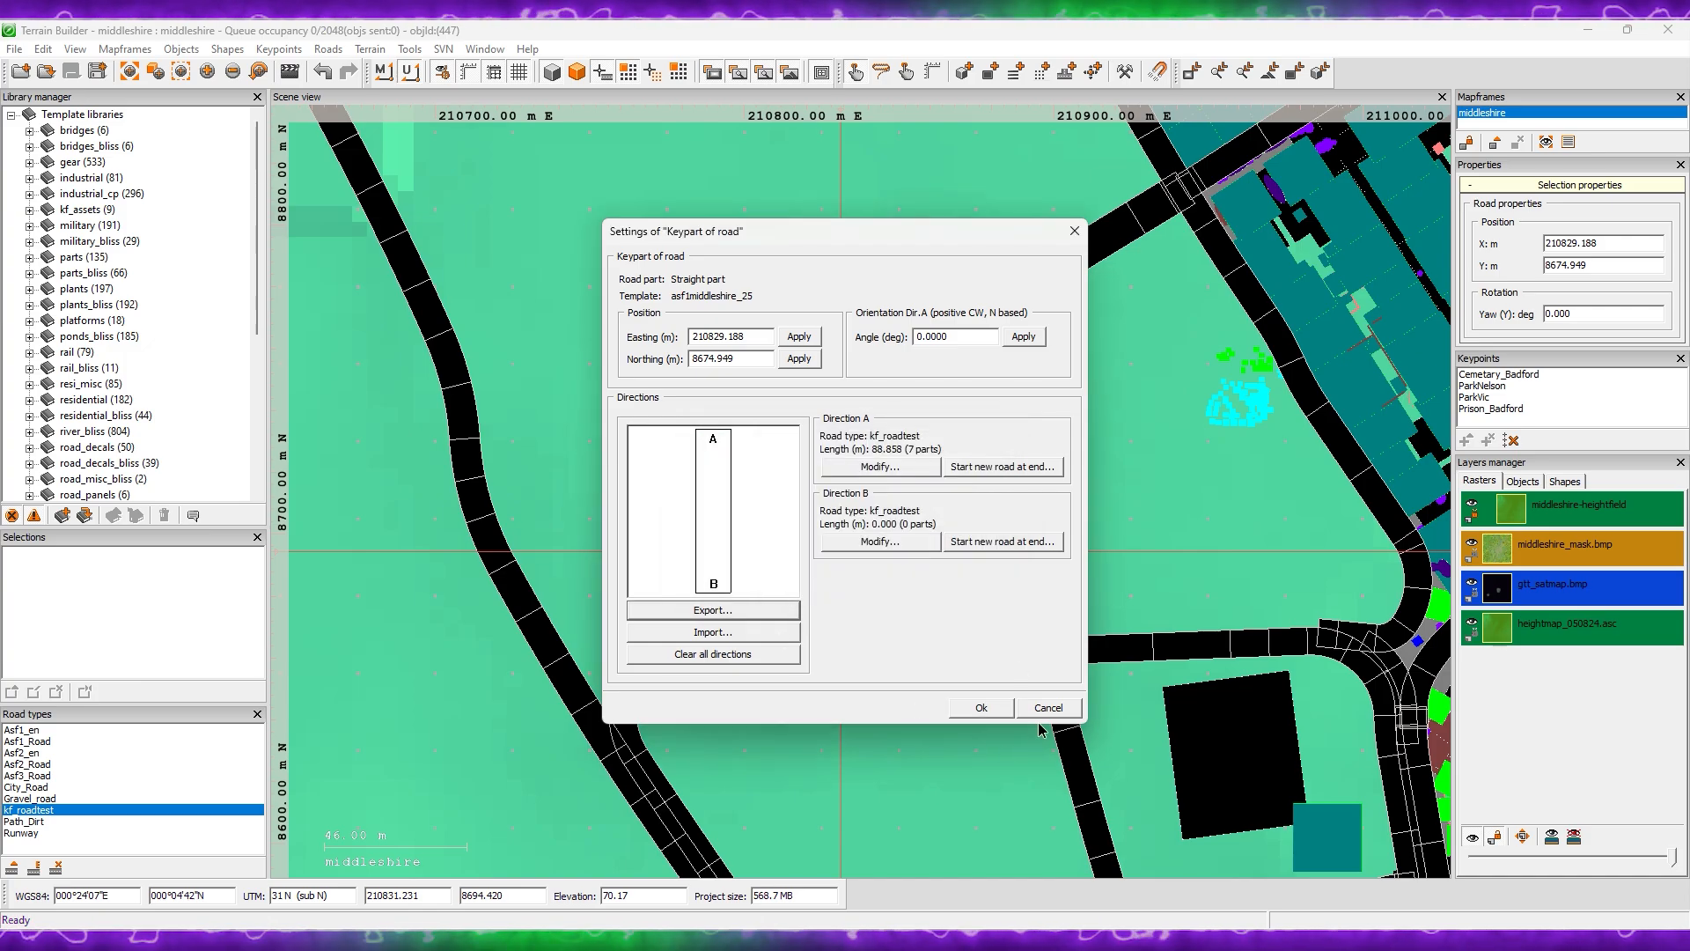
click(1047, 708)
Step: Switch to File Explorer, go to middleshire\source\road replacements, and open newroad.net in Notepad
key(alt+Tab)
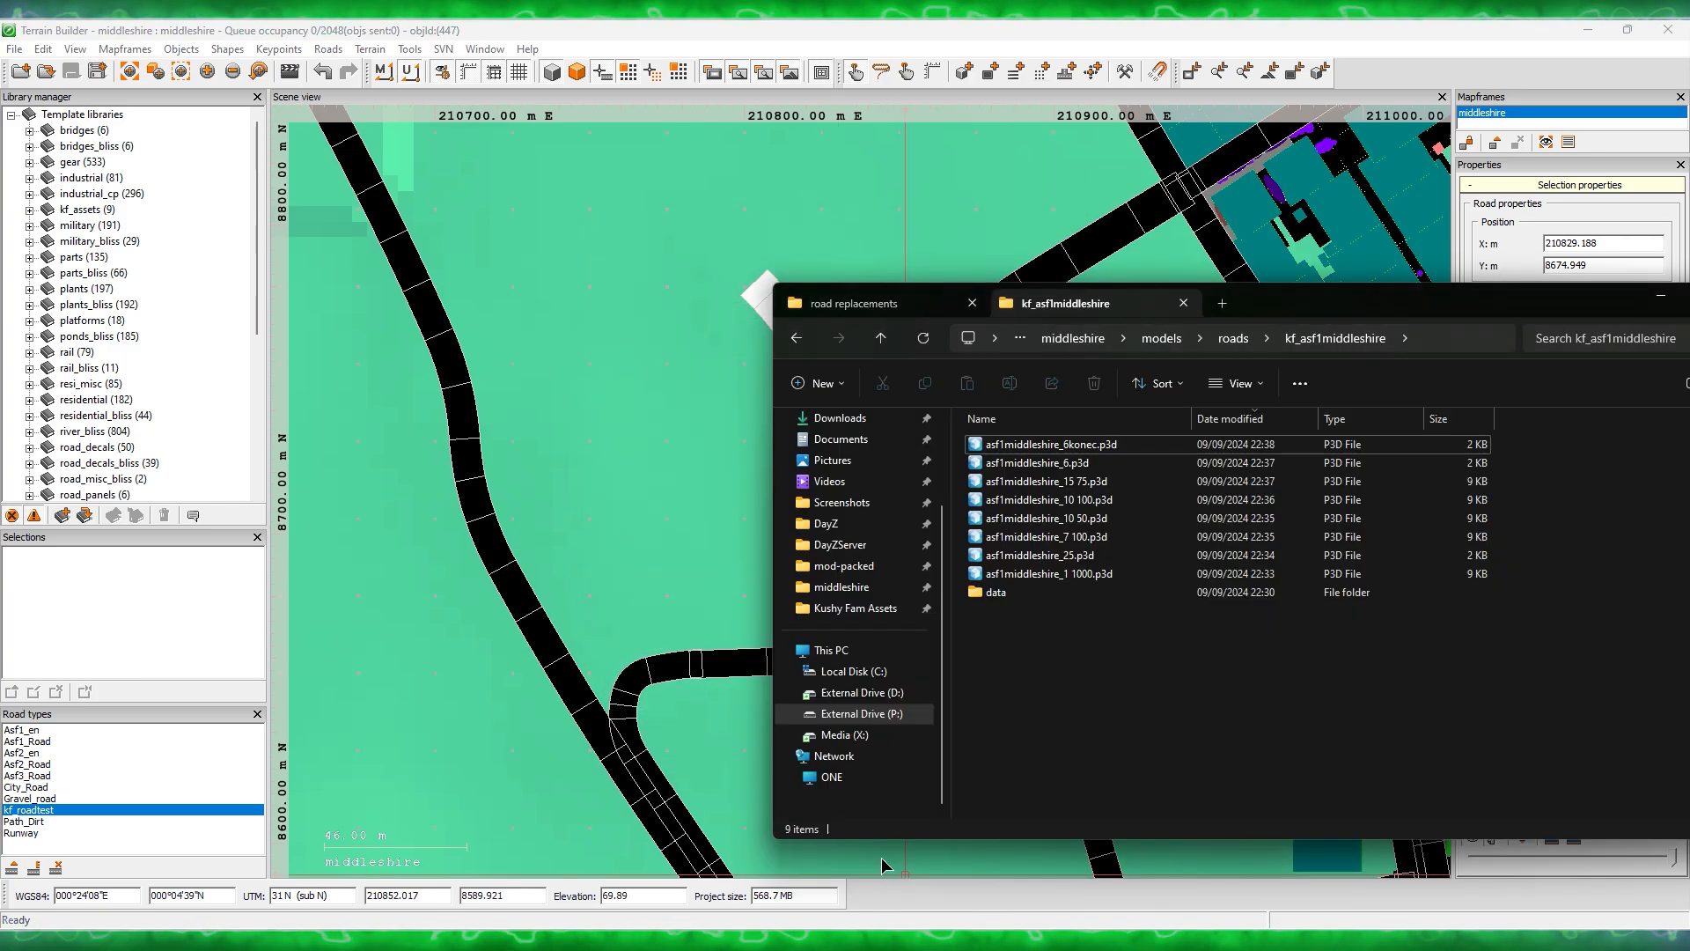
click(842, 587)
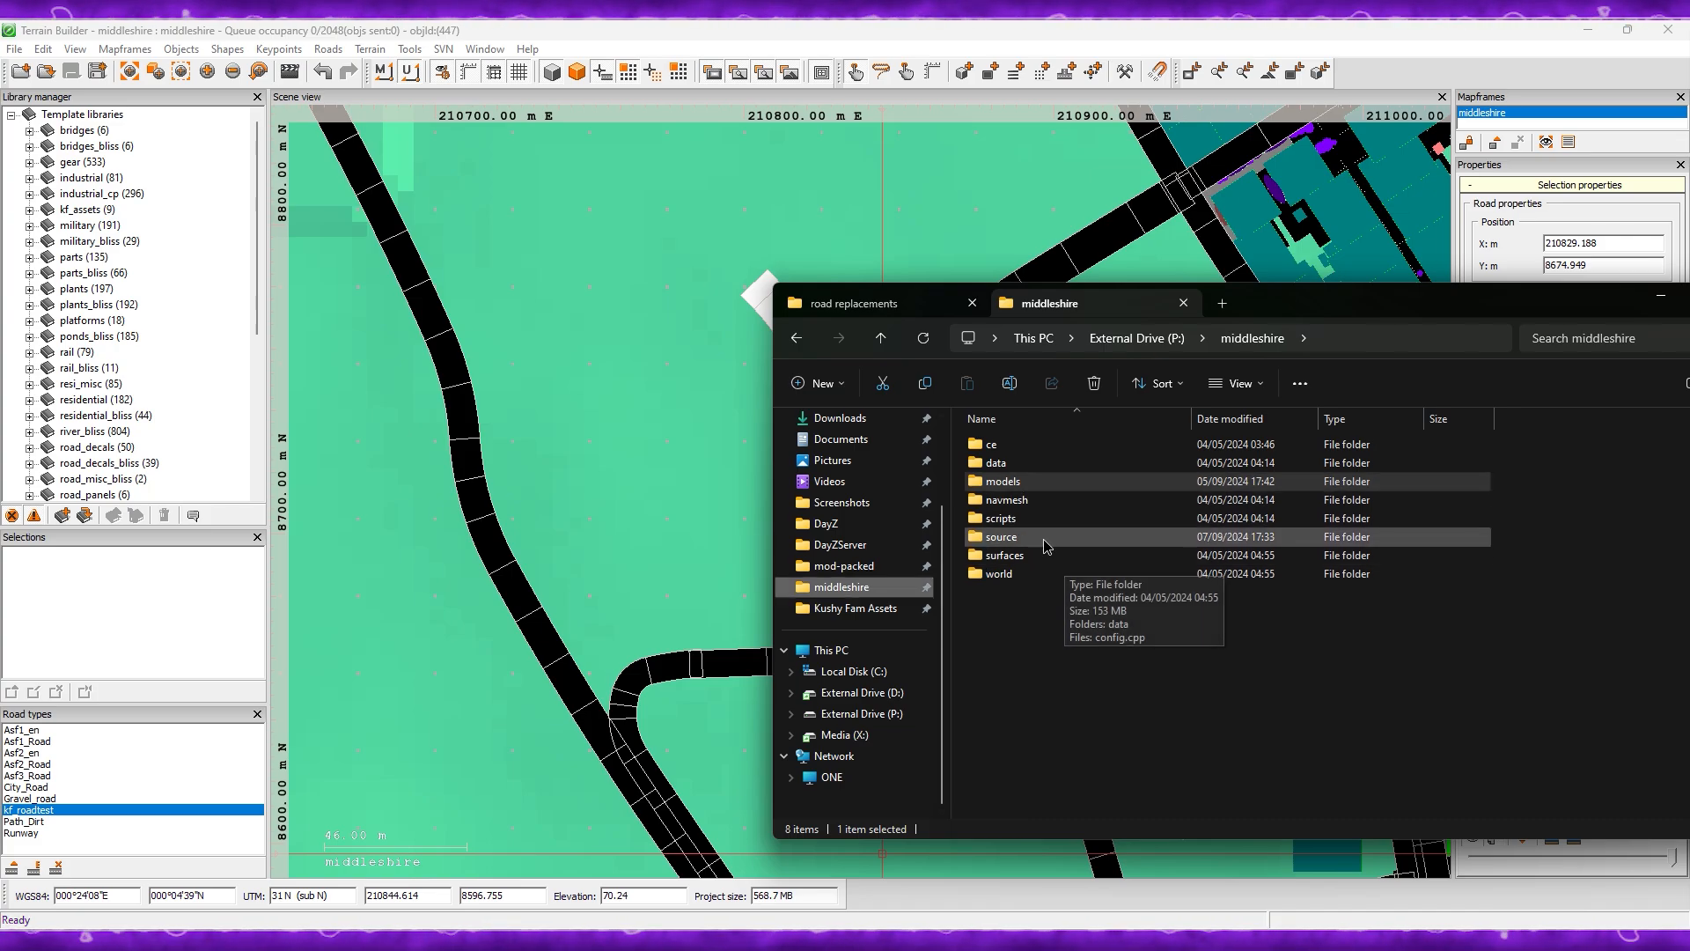
double_click(1133, 546)
double_click(1059, 467)
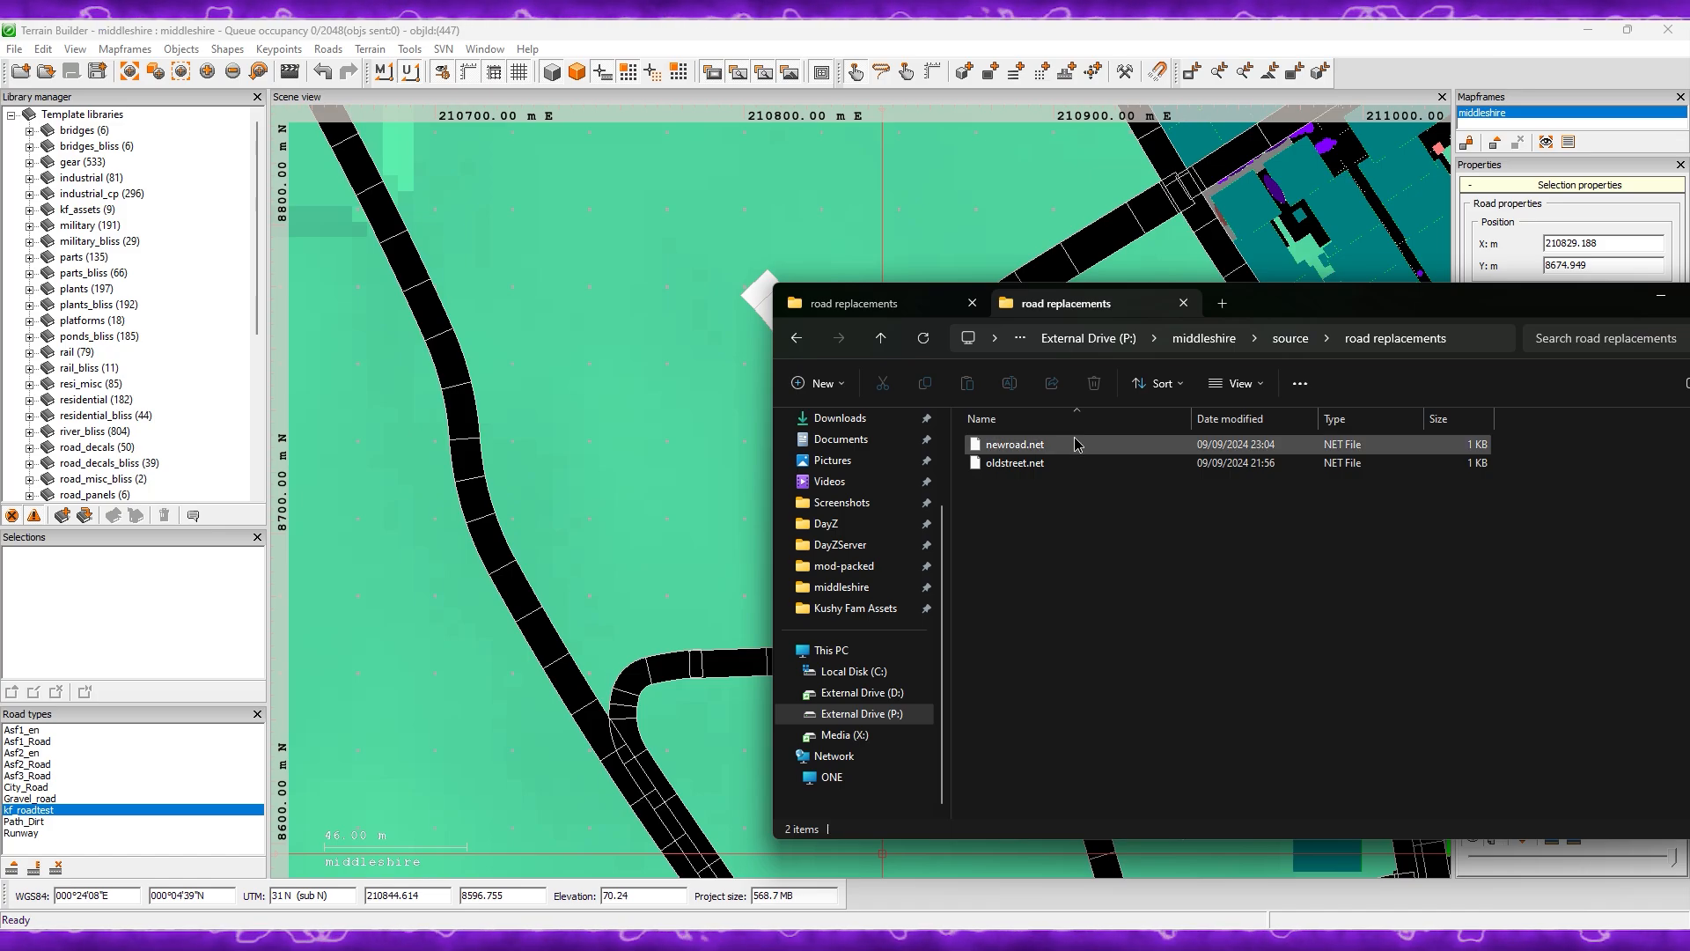
double_click(1074, 446)
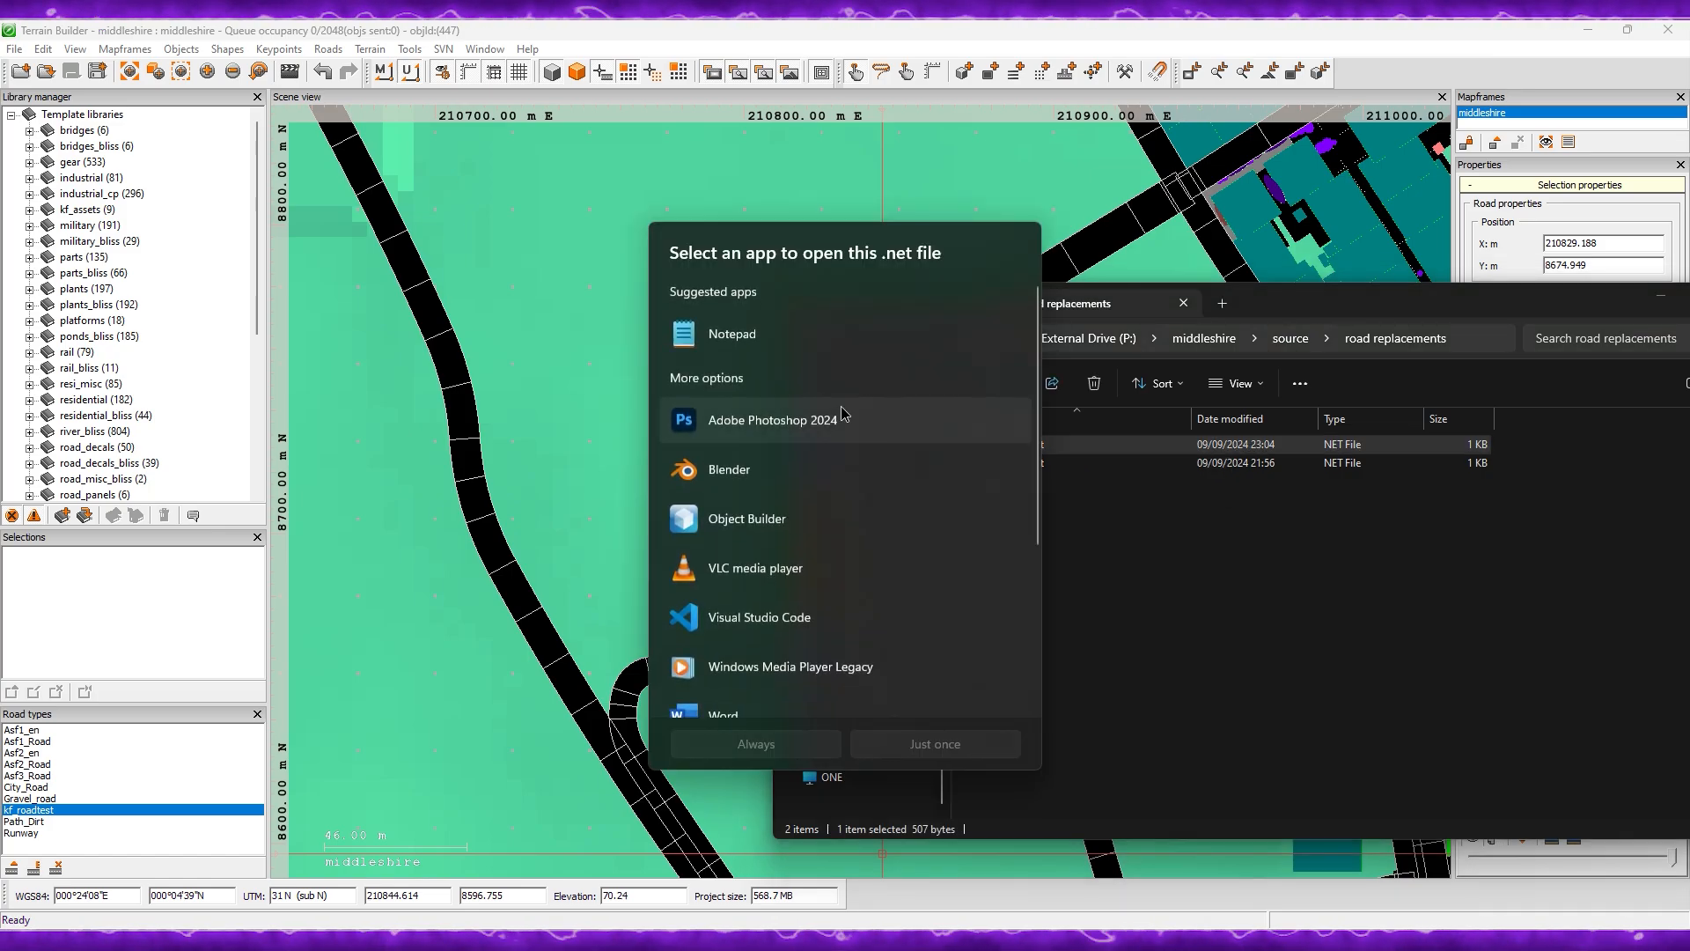
double_click(783, 341)
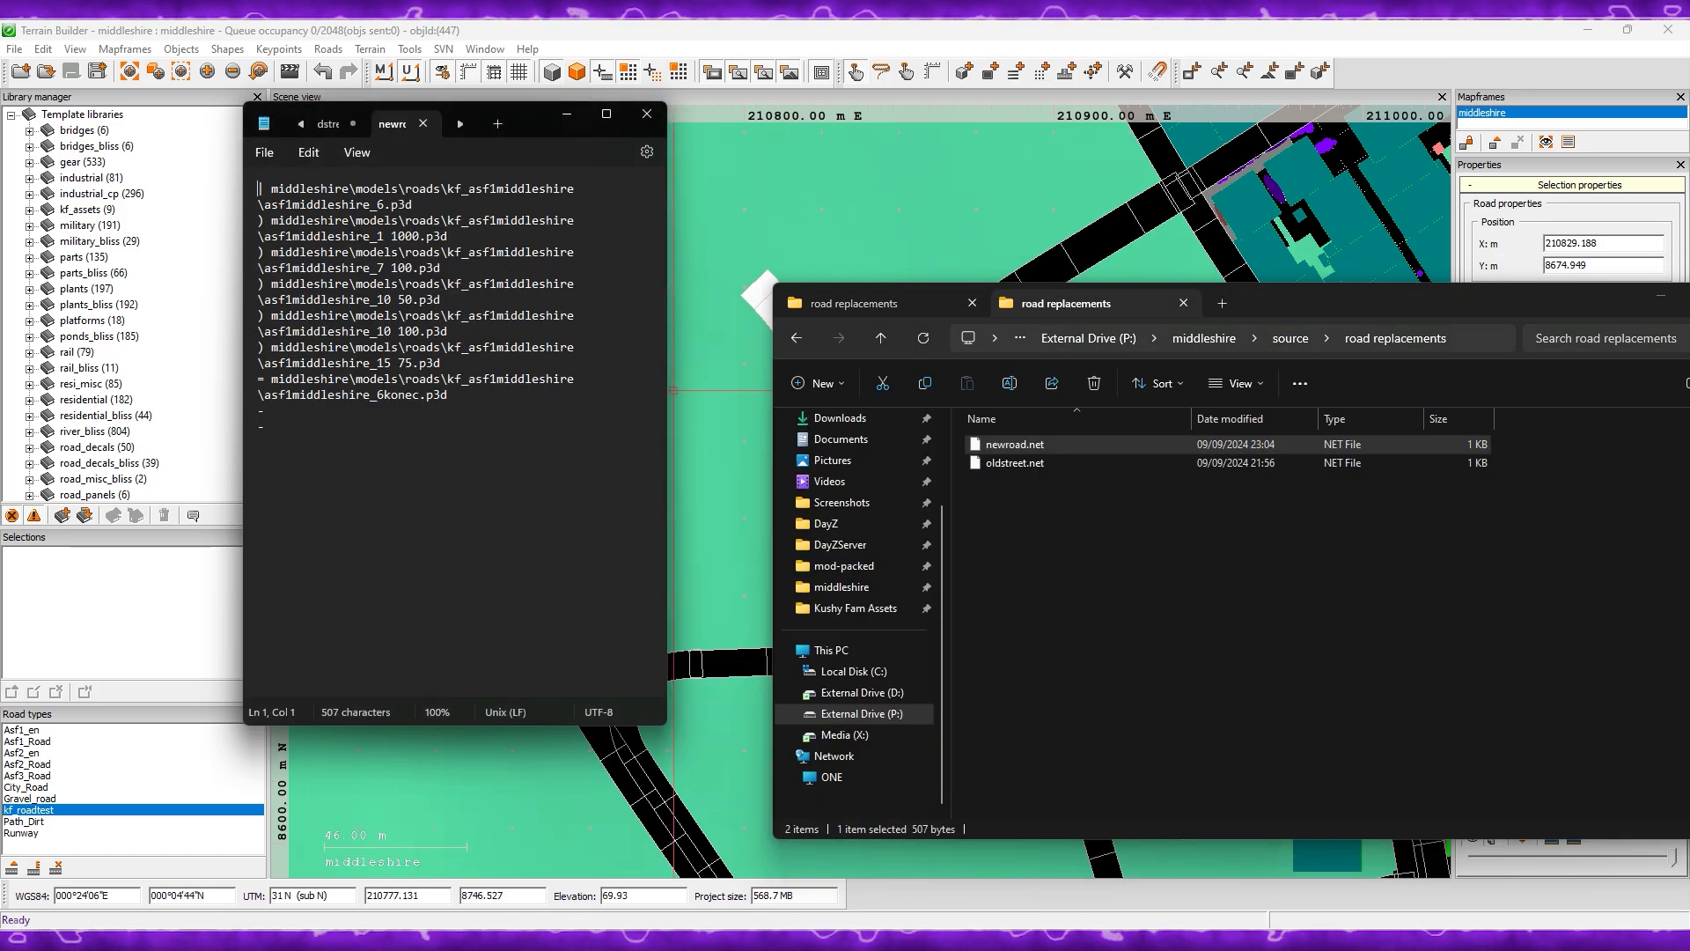
Step: Place newroad.net in its own Notepad window beside the old street's network file and examine the old file's entries
drag(668, 392, 860, 392)
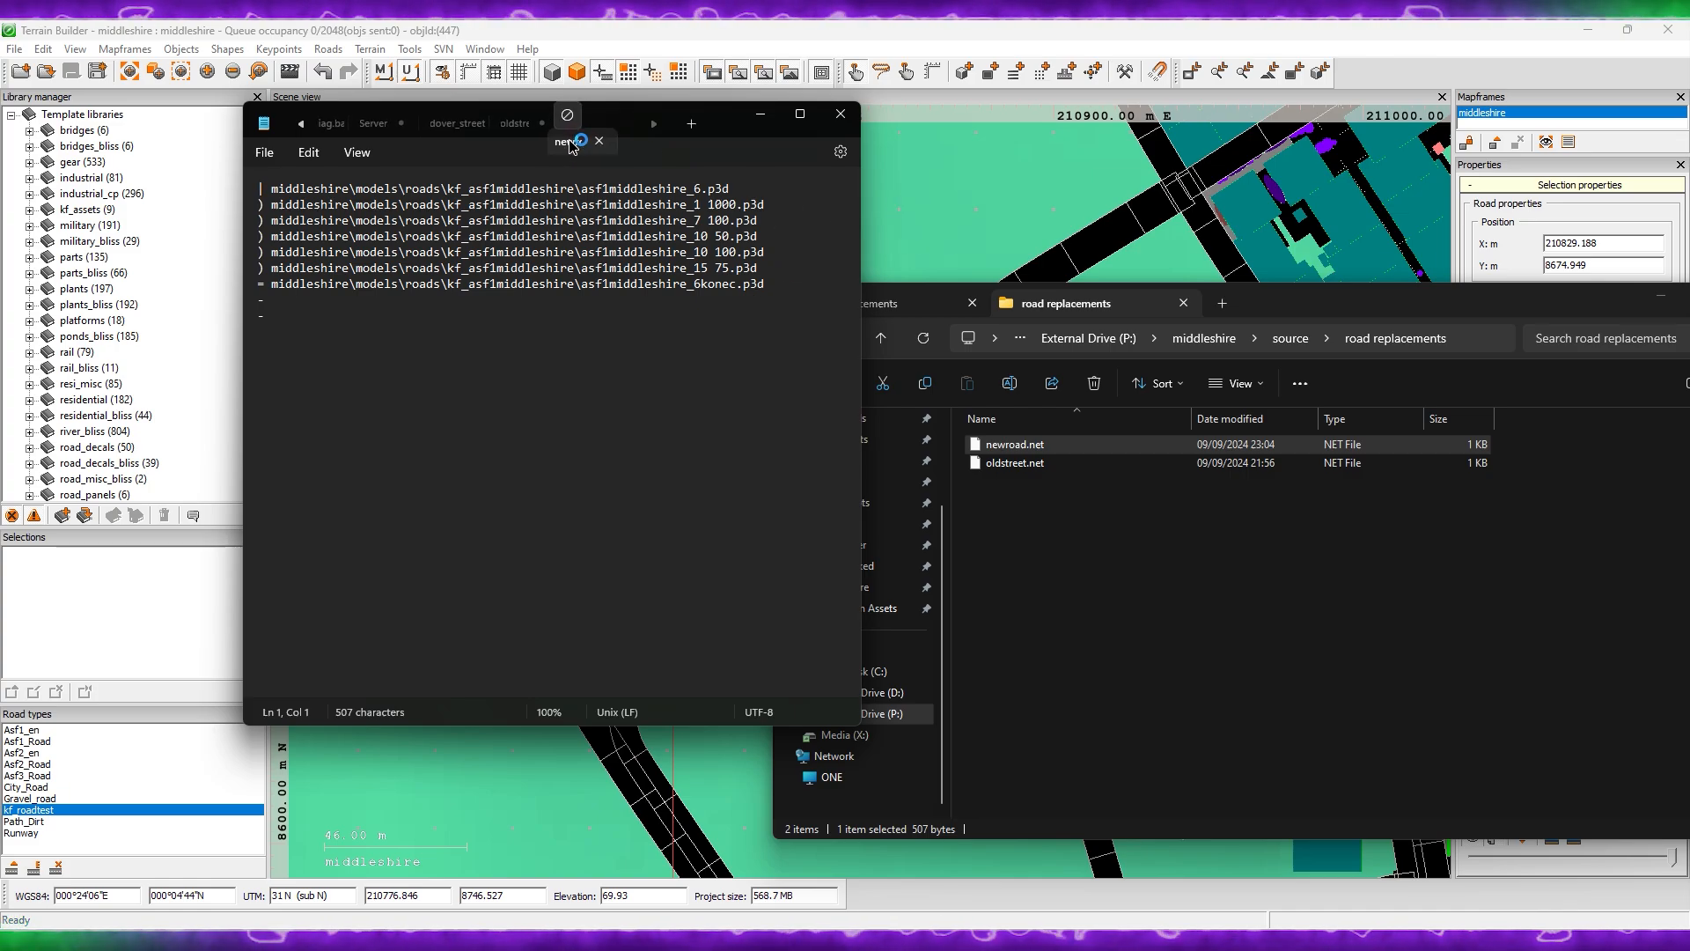
drag(582, 124, 914, 150)
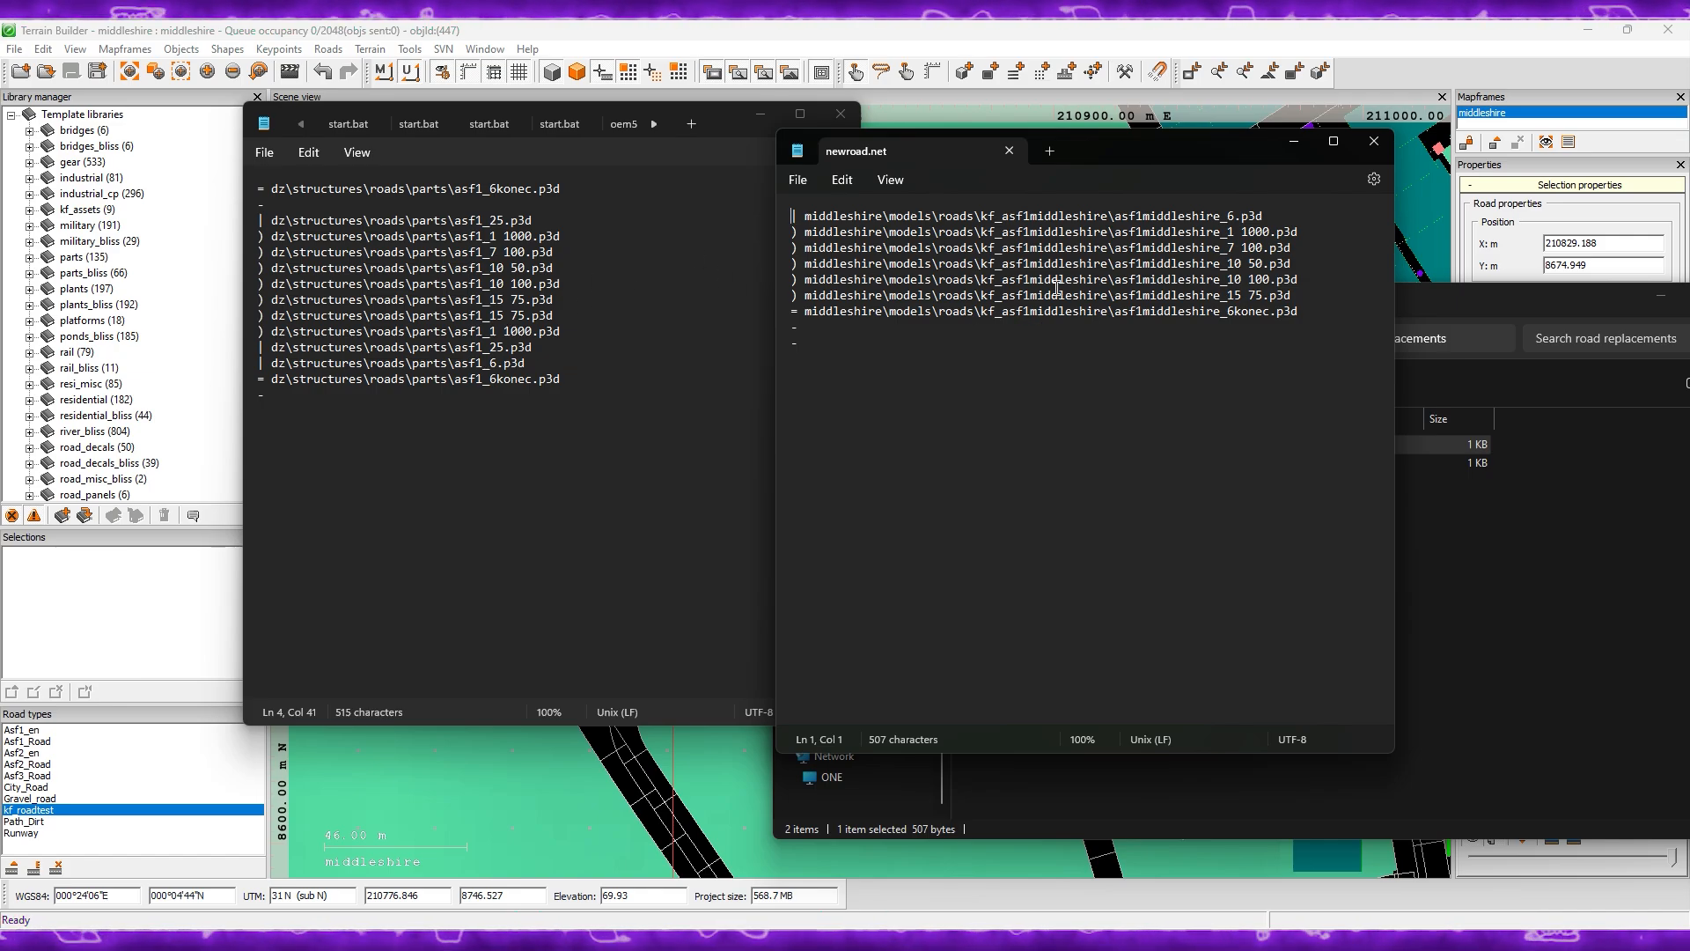
click(266, 190)
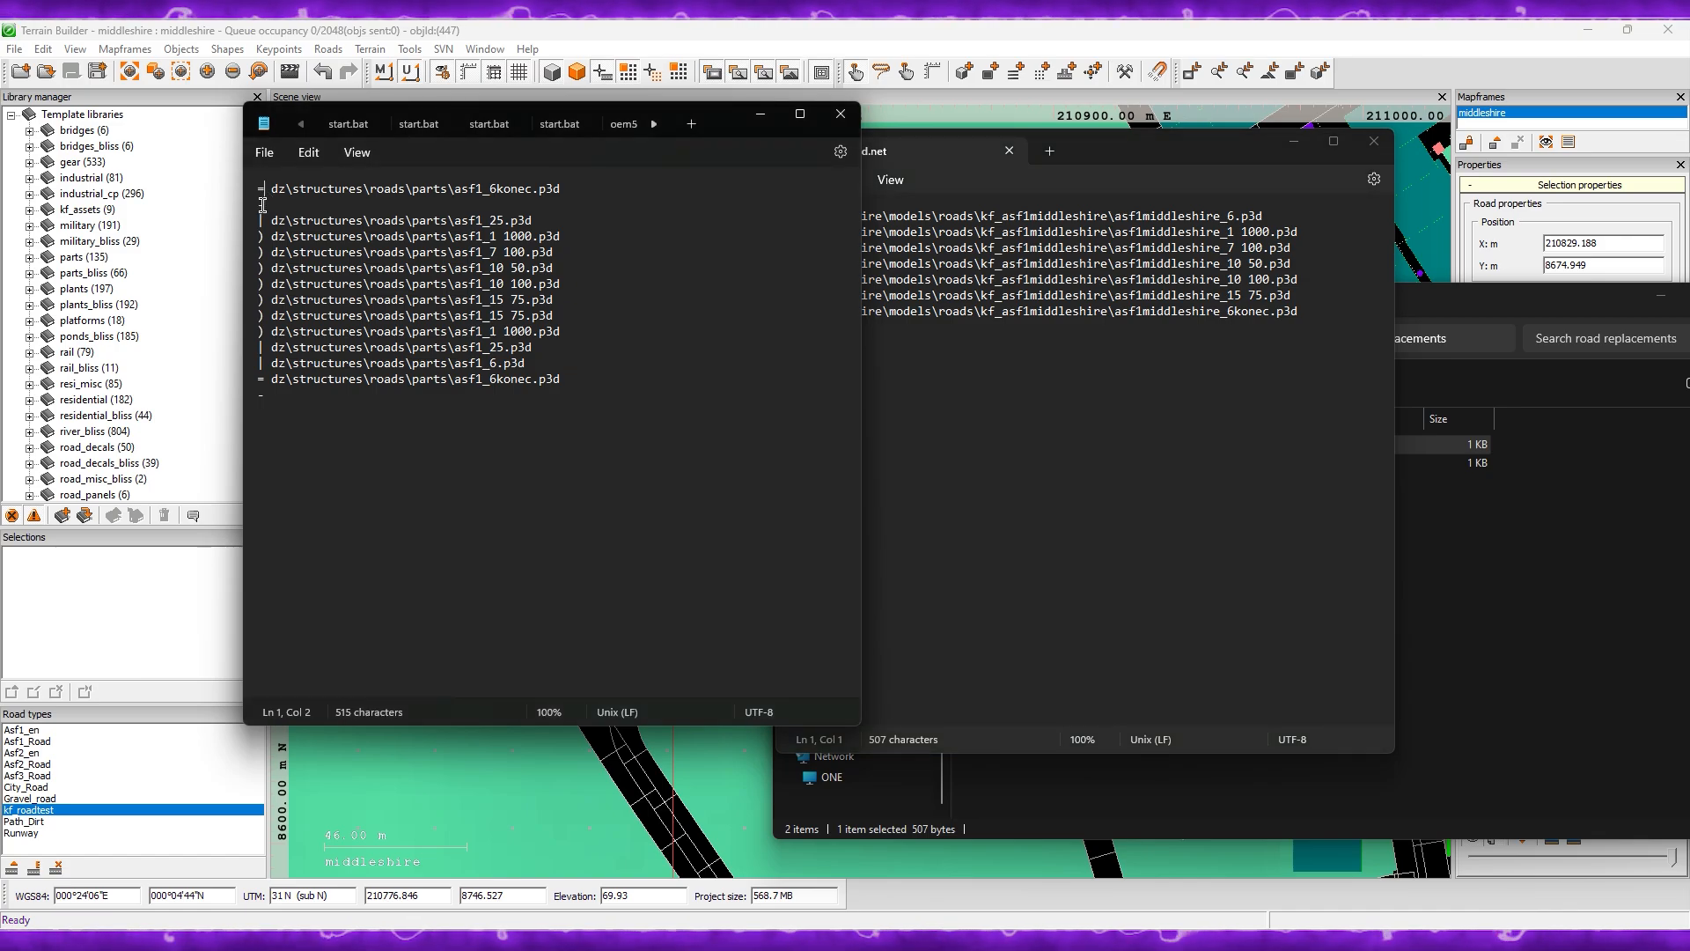
click(265, 209)
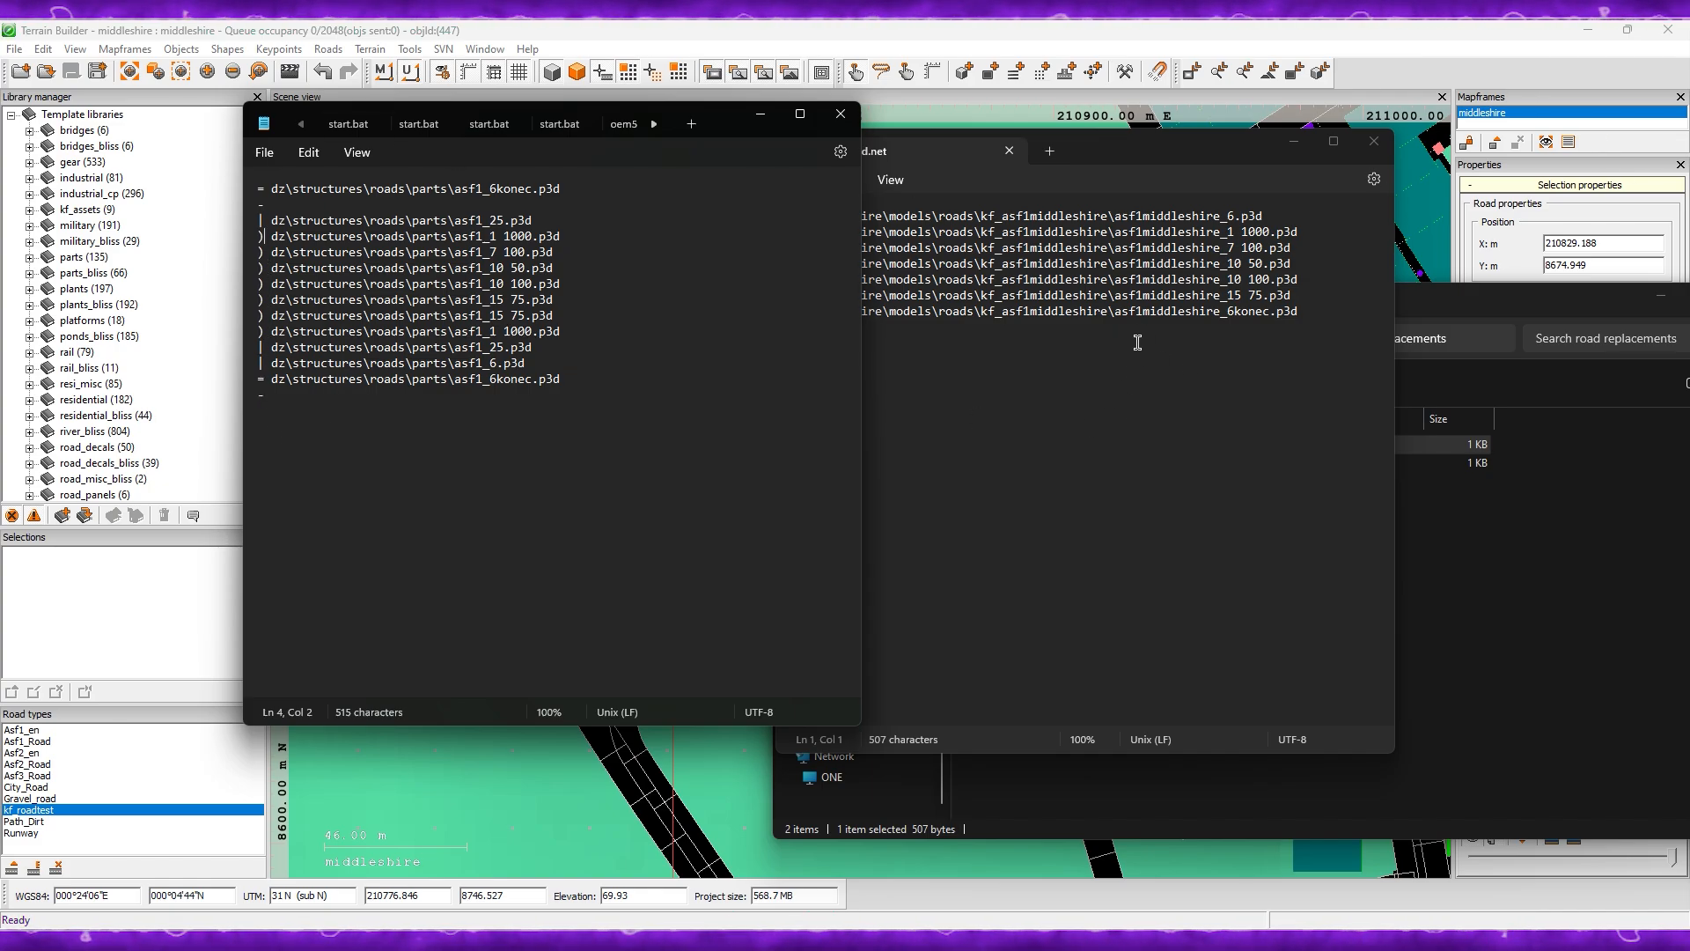
Step: Replace the old network's dz\structures\roads\parts\asf1_6.p3d path with the asf1middleshire_6.p3d path copied from newroad.net
drag(1124, 149, 1239, 182)
drag(922, 253, 1384, 255)
key(ctrl+c)
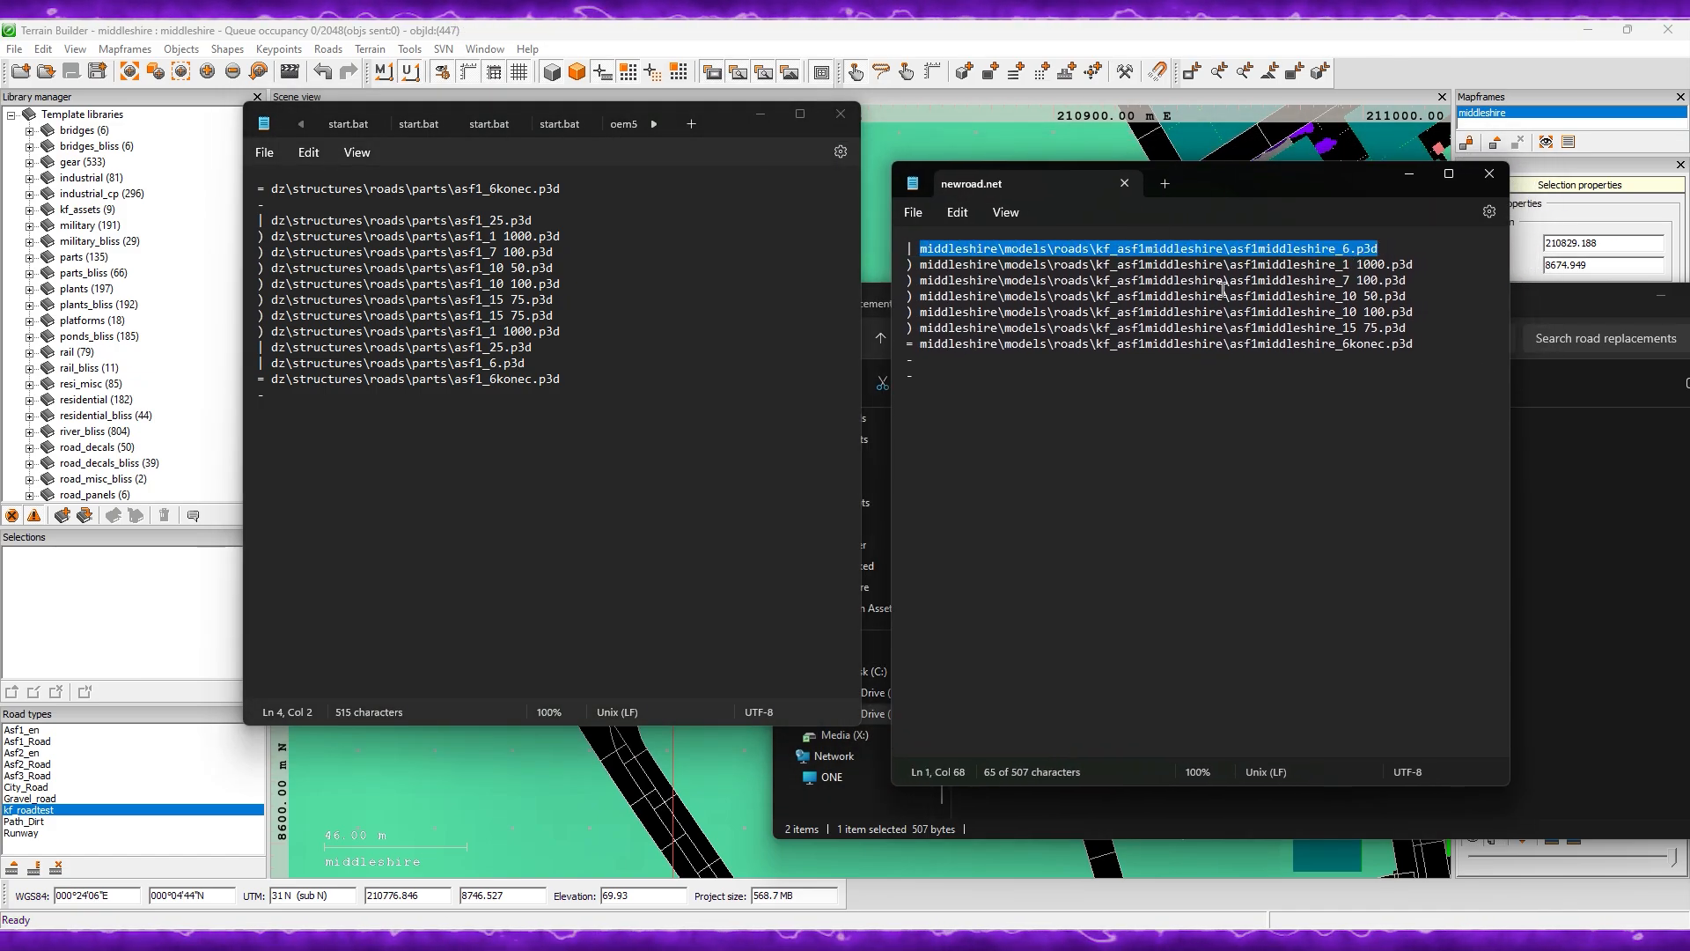
drag(524, 364, 271, 365)
key(ctrl+v)
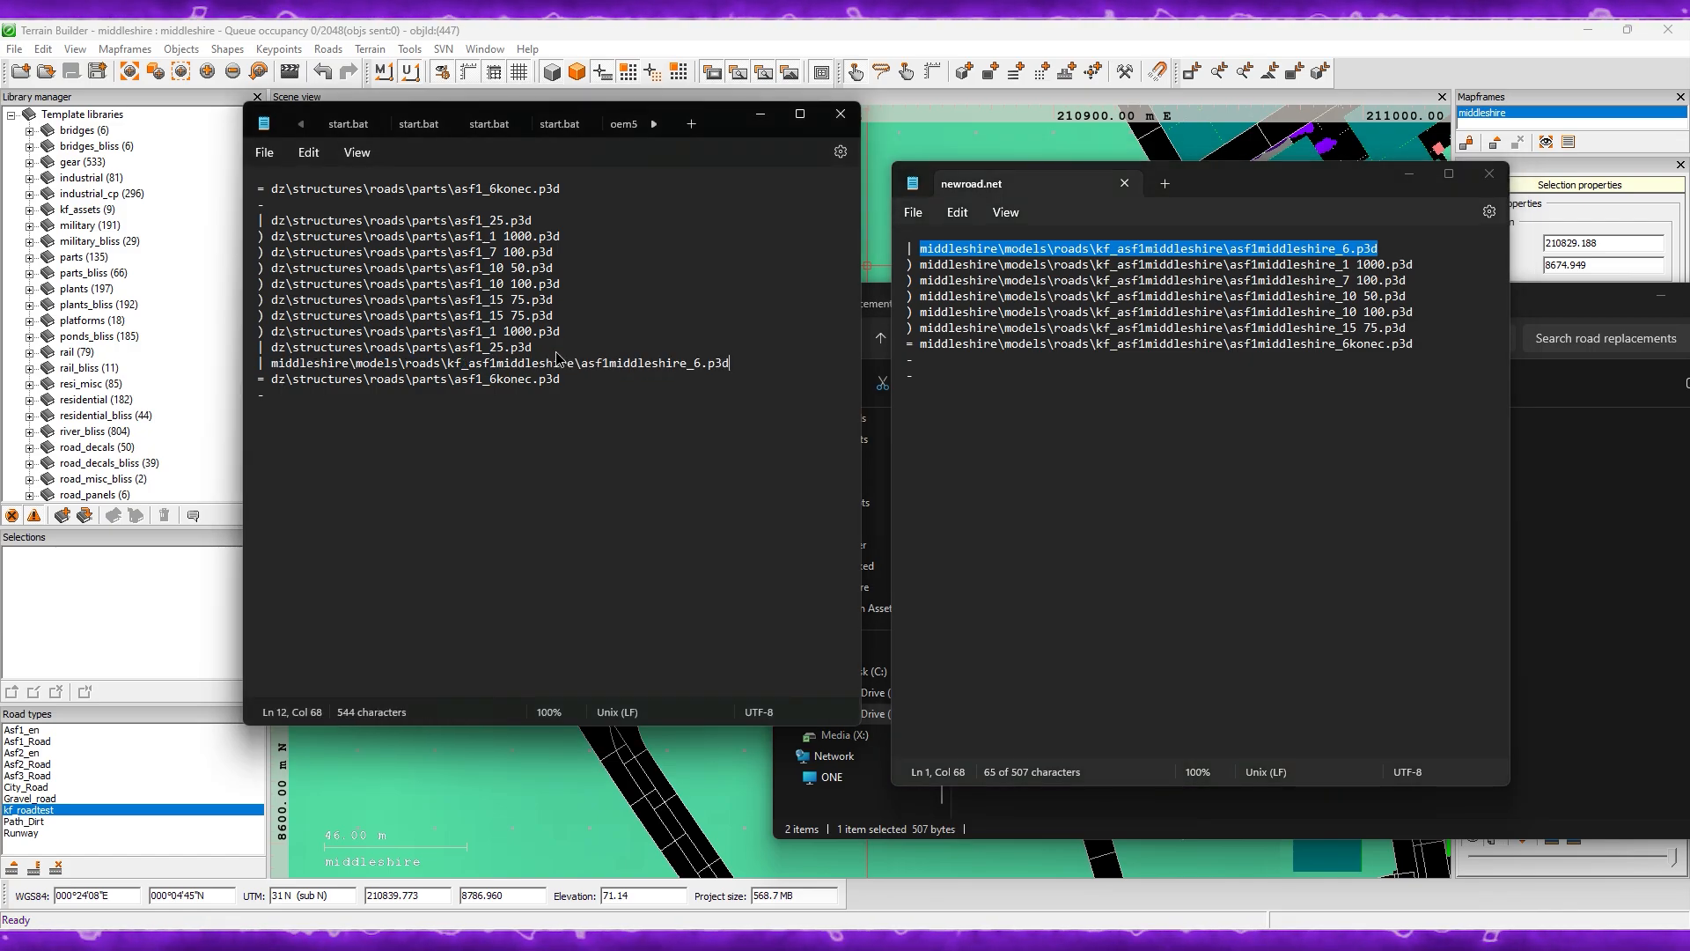
Step: Delete the asf1middleshire_6.p3d path from the first line of newroad.net
drag(1413, 264, 915, 270)
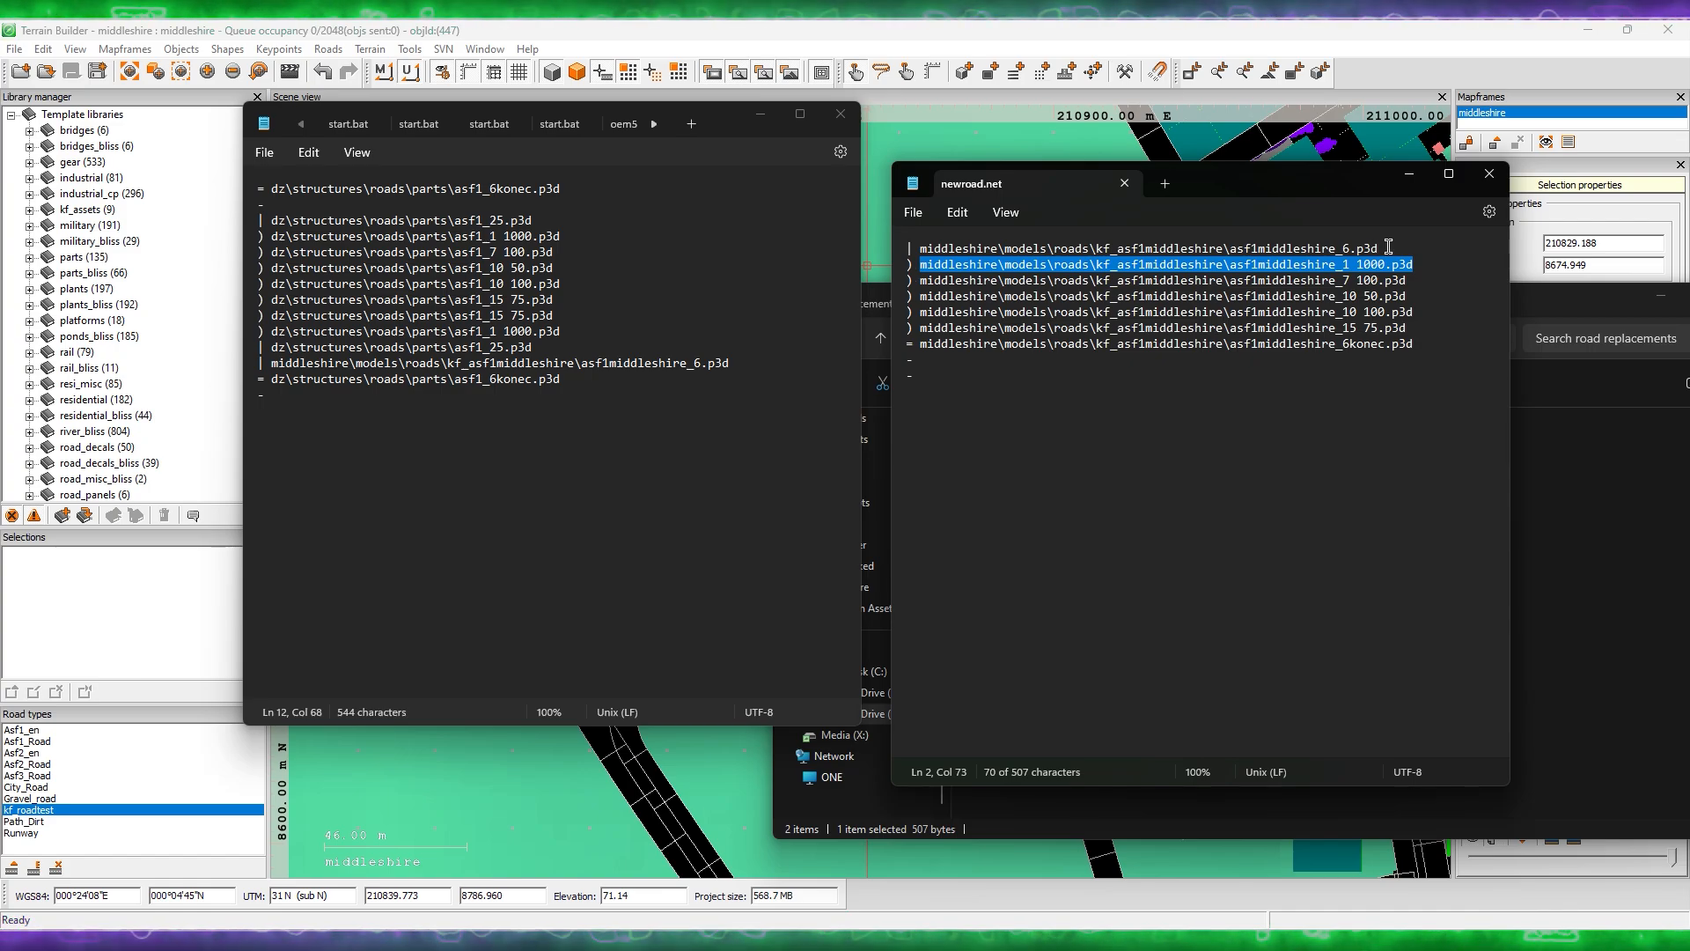
drag(1388, 247, 918, 249)
key(BackSpace)
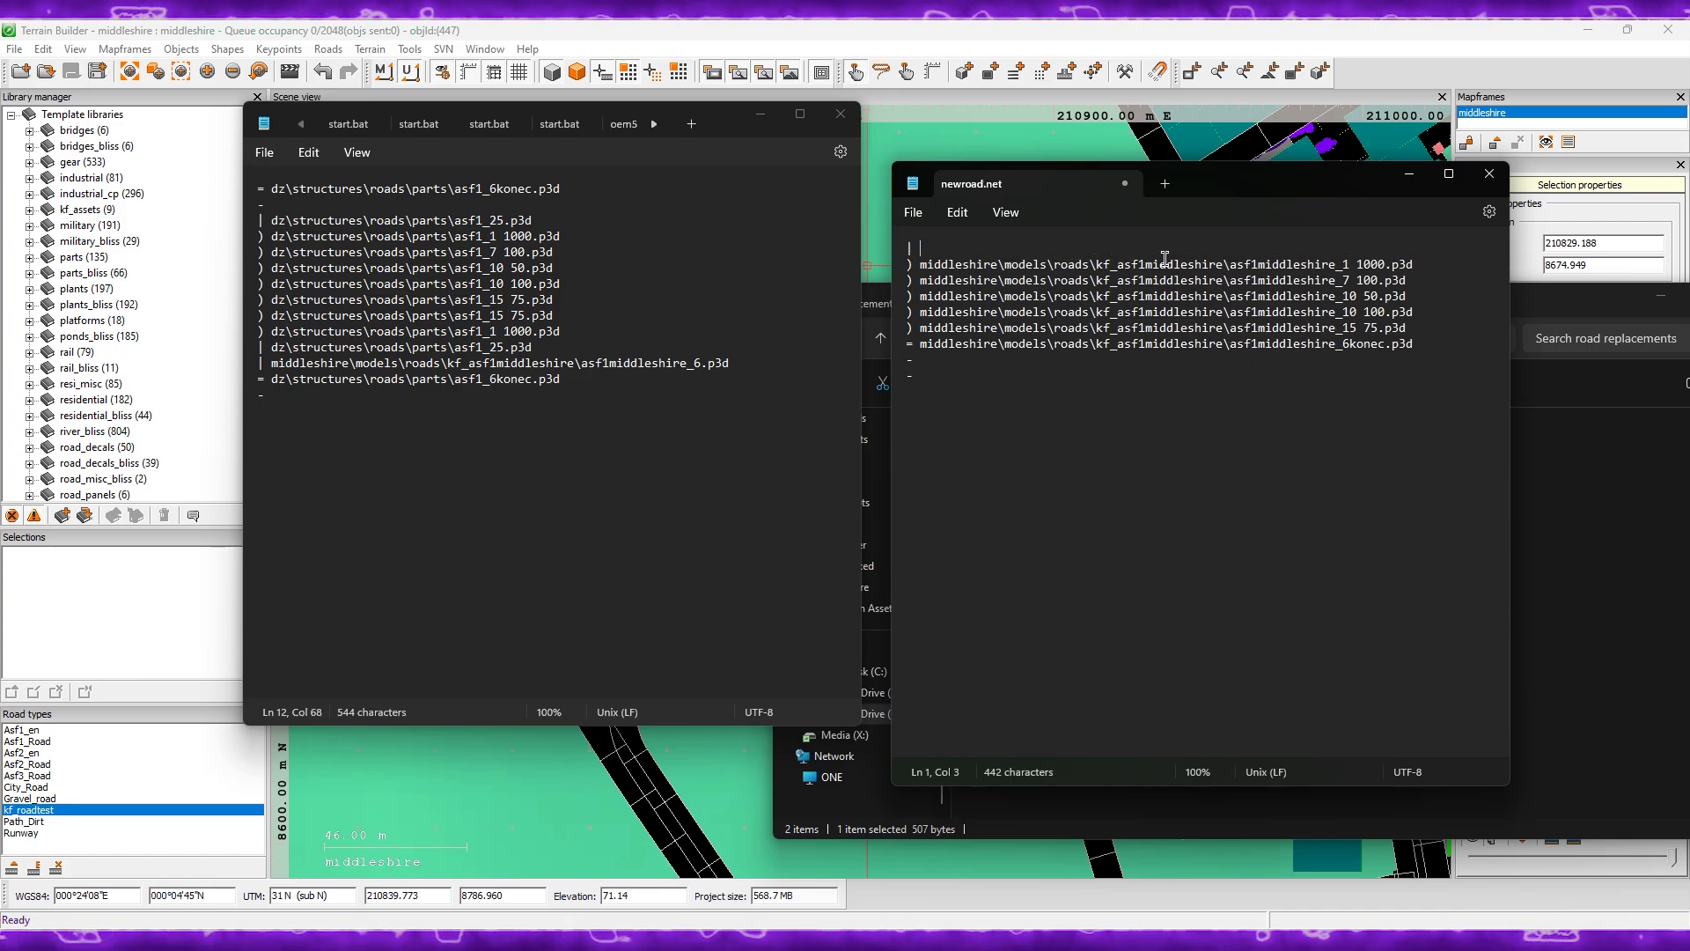
Step: Replace all asf1_1 1000.p3d paths in the old network with newroad.net's middleshire\models\roads\kf_asf1middleshire\asf1middleshire_1 1000.p3d path
drag(1413, 264, 918, 267)
key(ctrl+c)
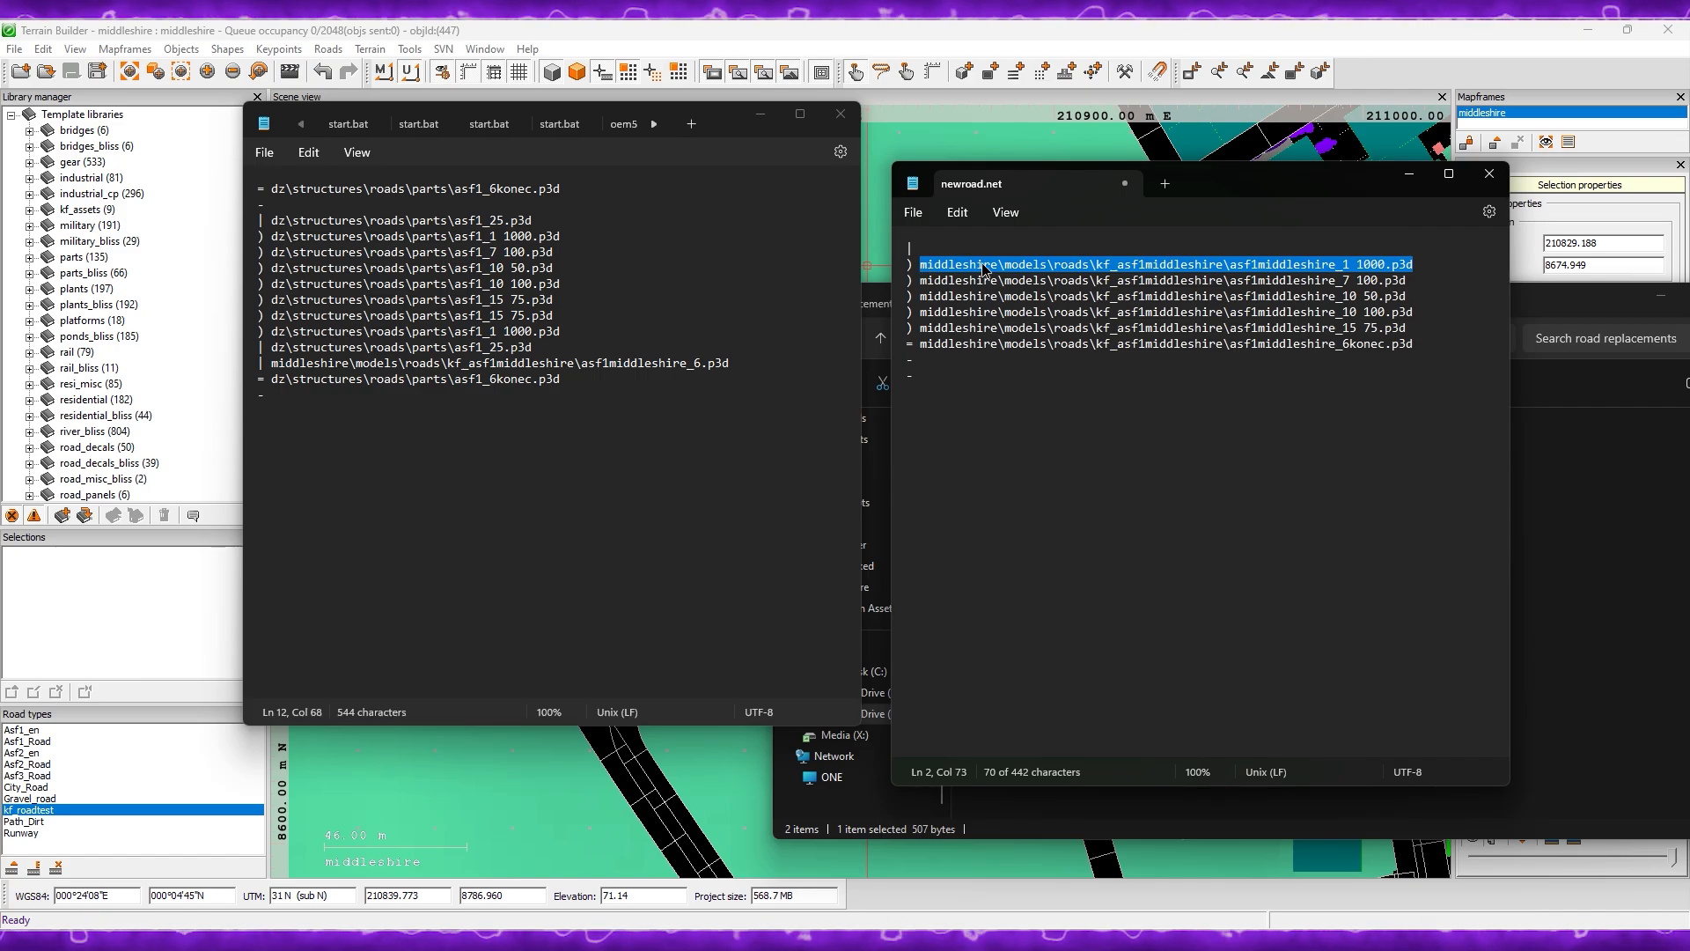
key(BackSpace)
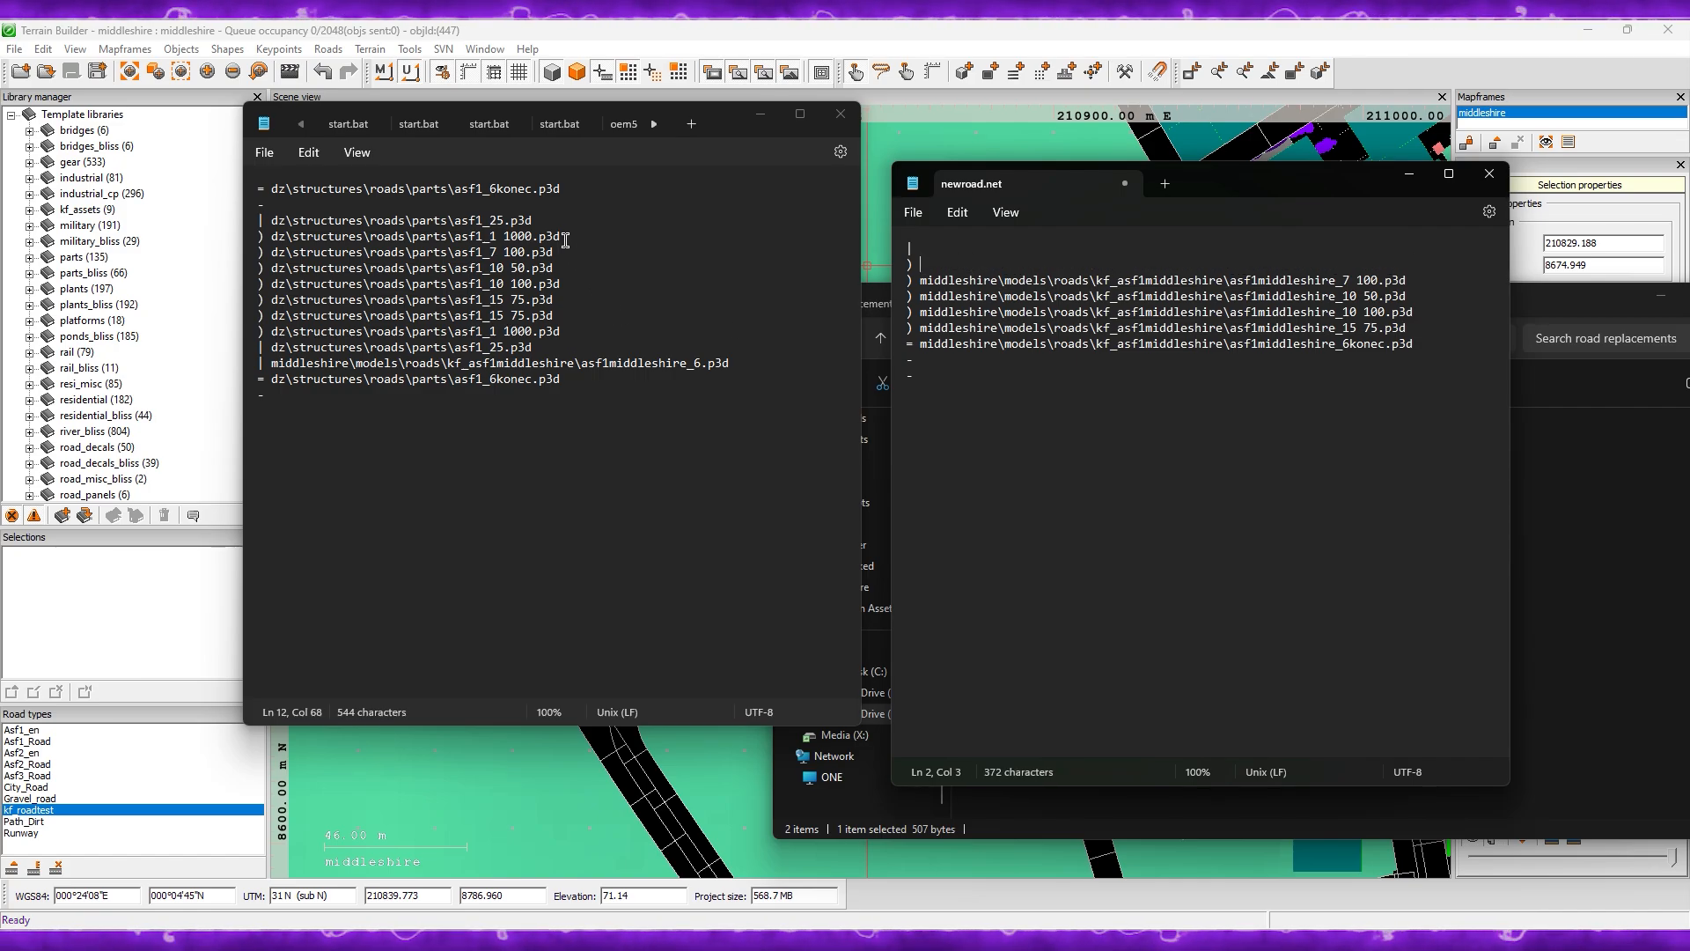
drag(560, 236, 271, 238)
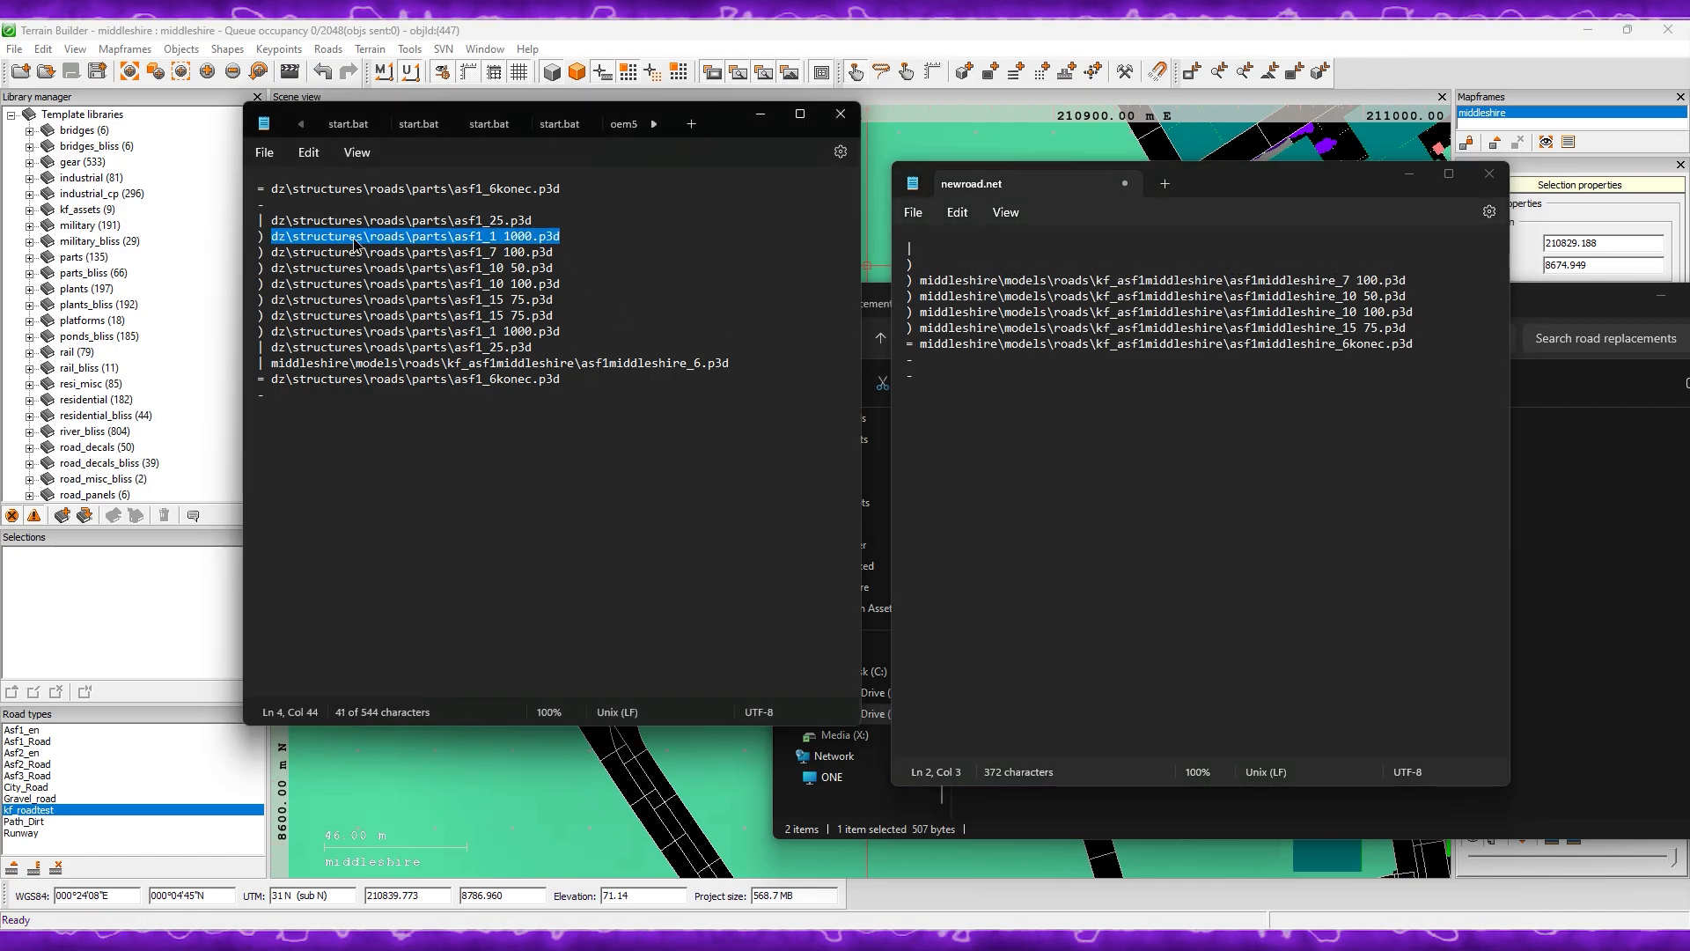
key(ctrl+f)
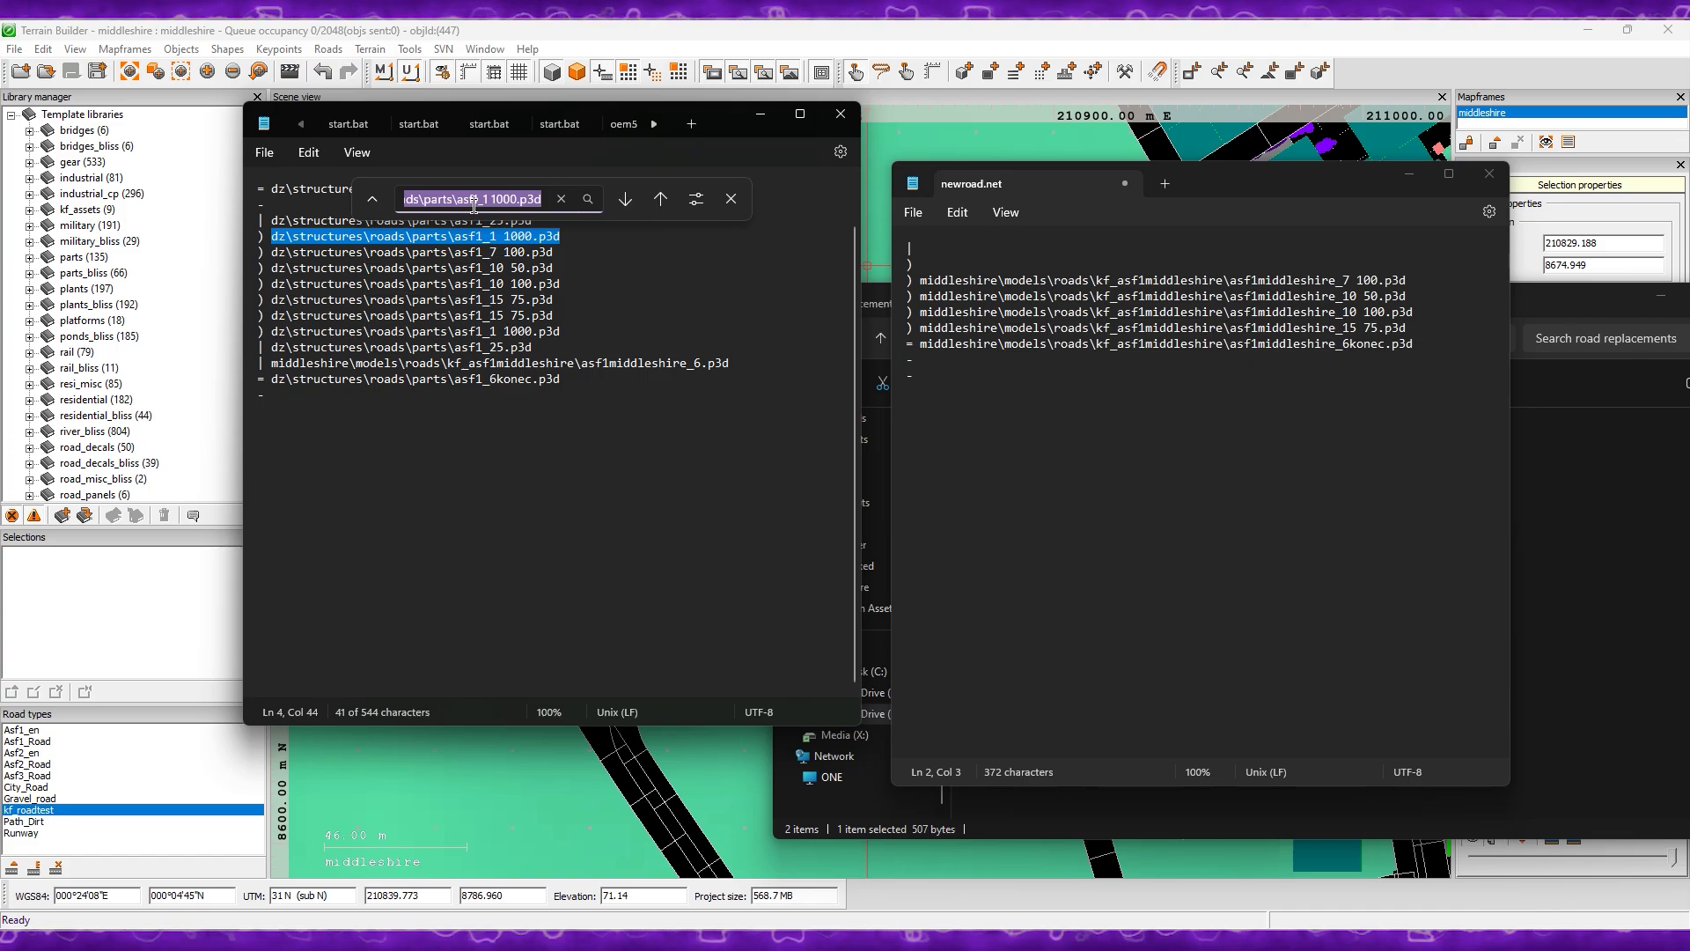
click(373, 199)
double_click(498, 235)
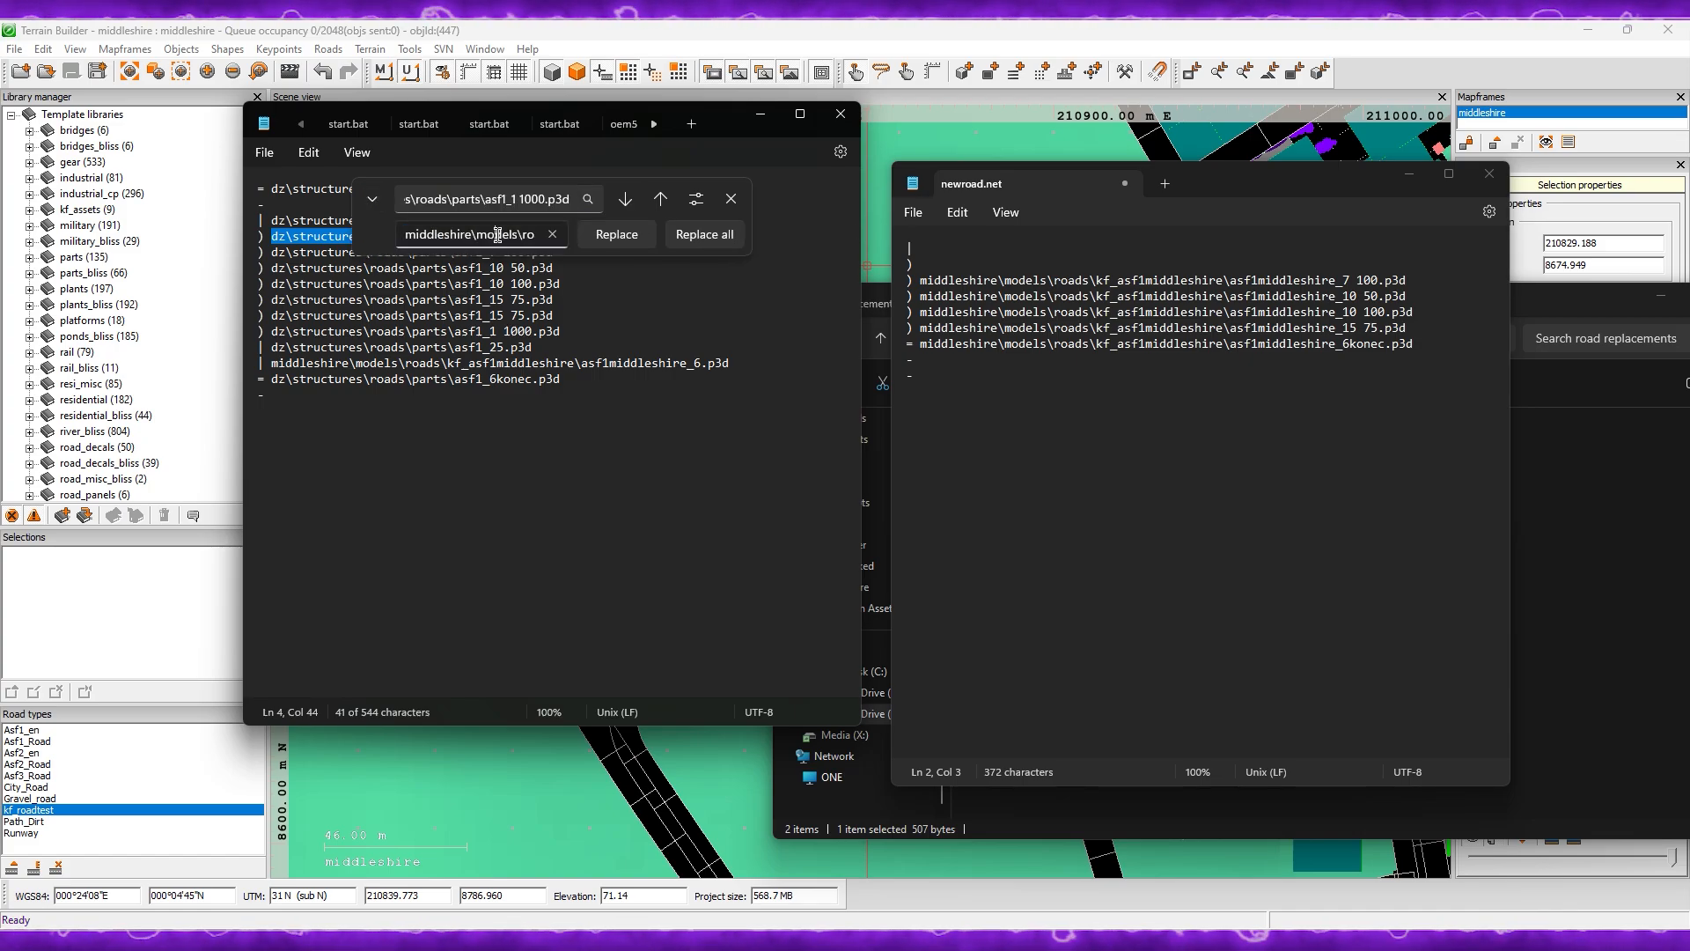
key(ctrl+v)
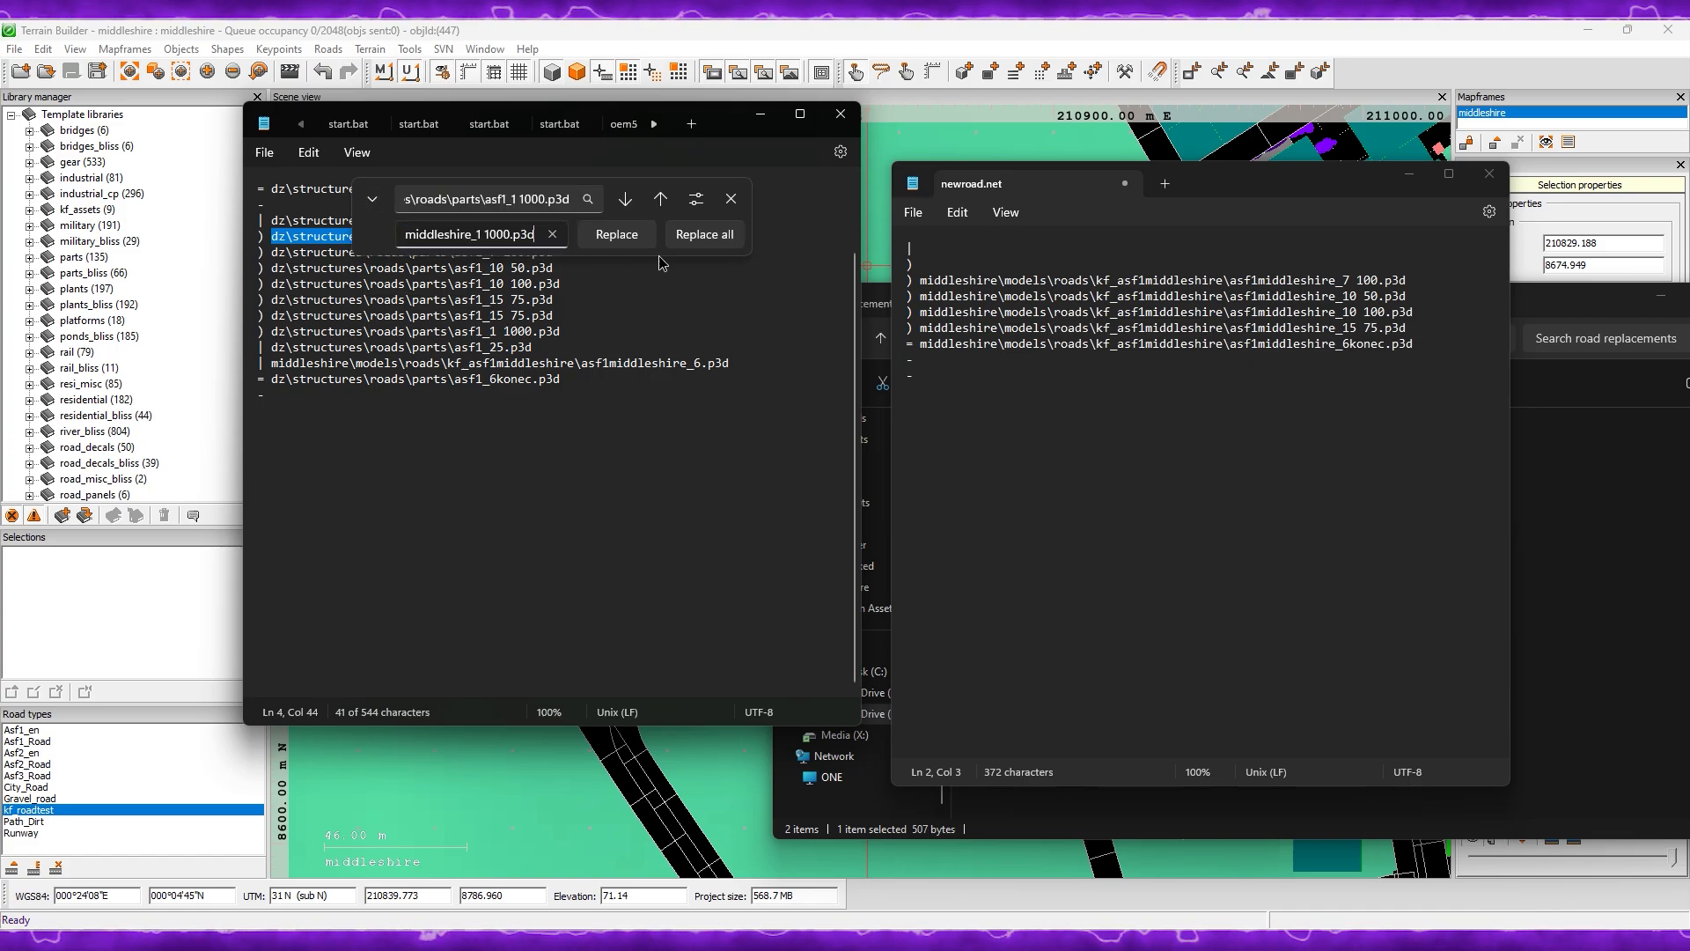
click(704, 235)
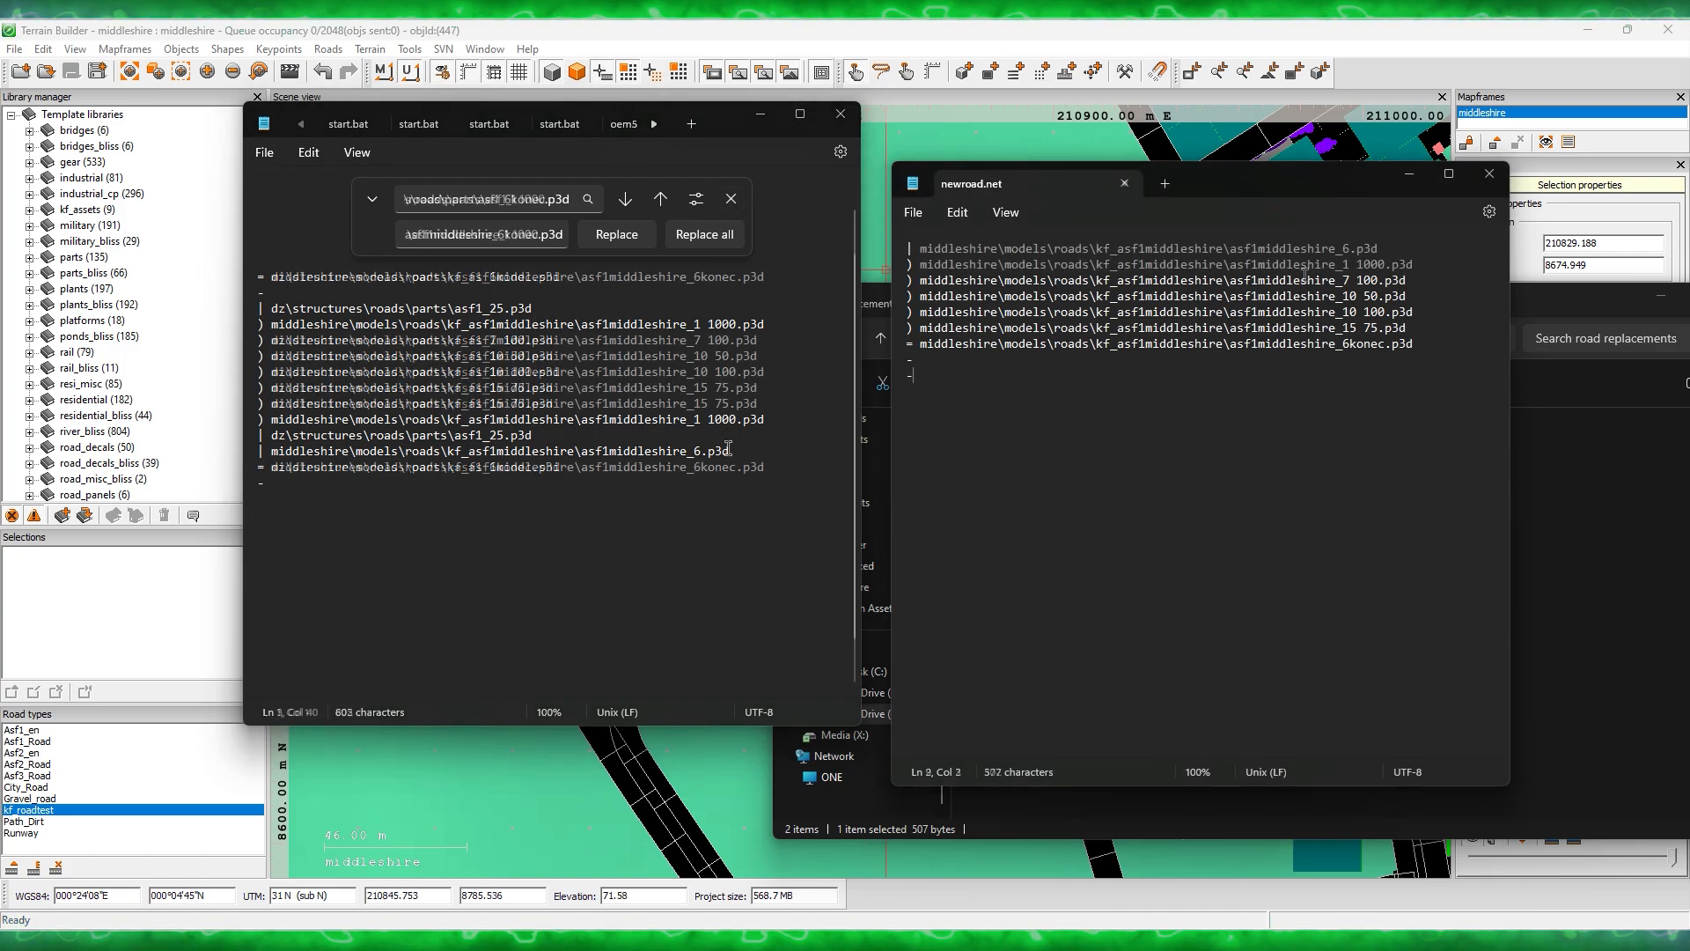
Step: Replace all dz\structures\roads\parts\asf1_25.p3d paths in the old network with middleshire\models\roads\kf_asf1middleshire\asf1middleshire_25.p3d, then close the replace function
drag(728, 453, 273, 459)
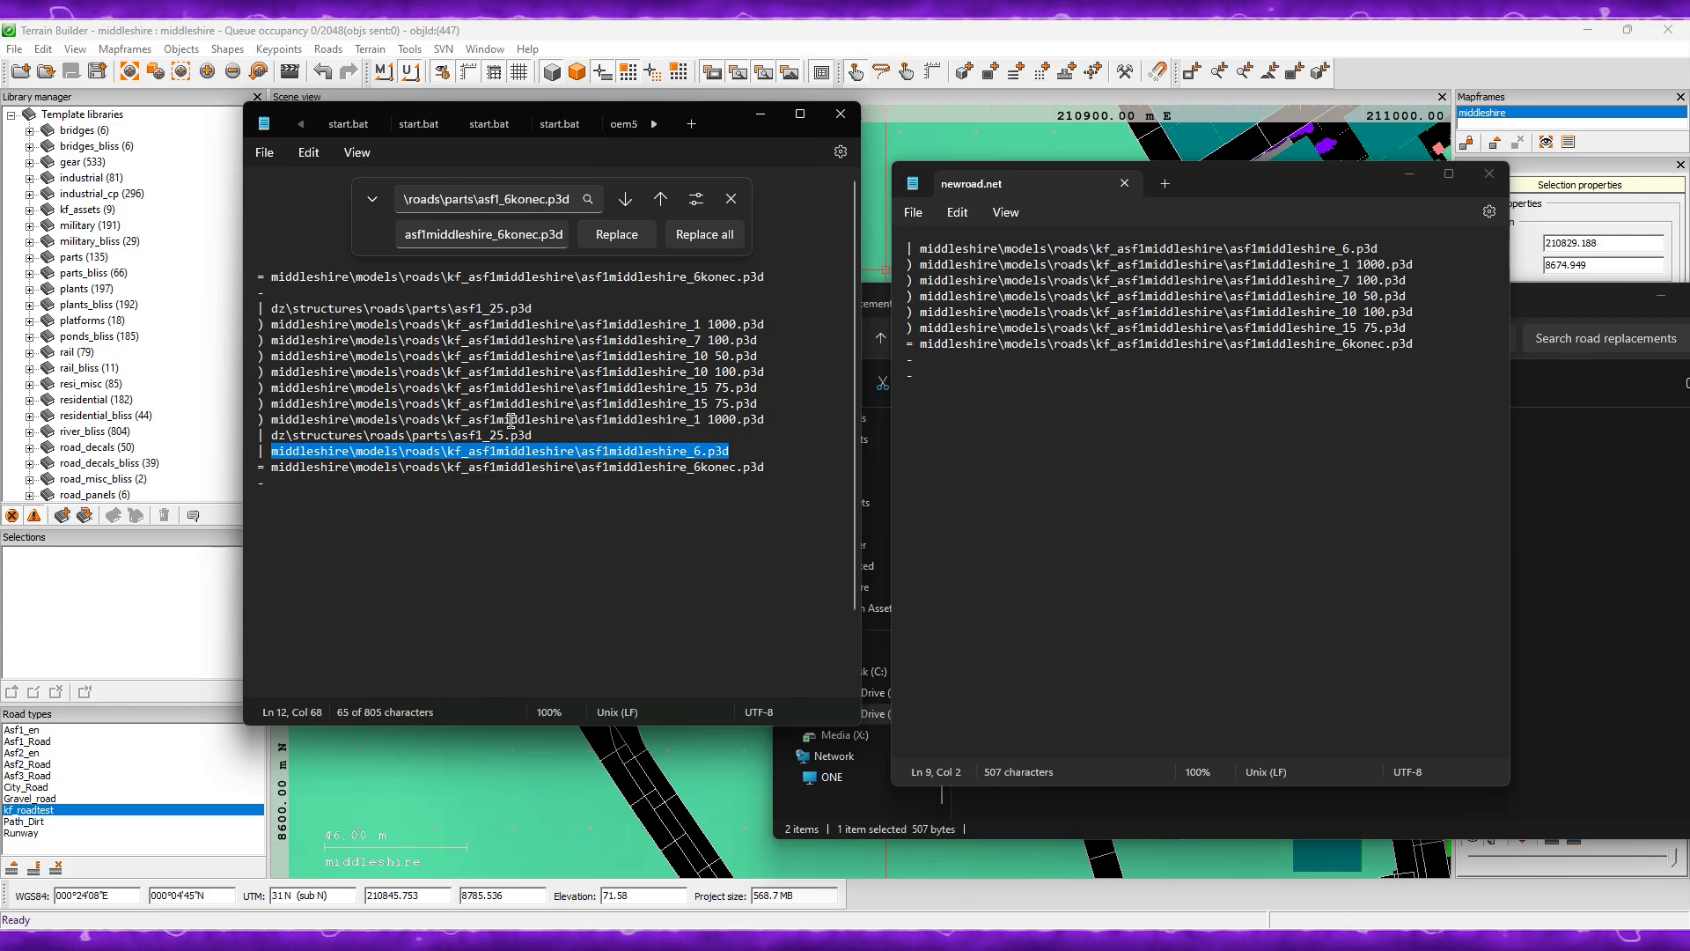
drag(534, 435, 271, 435)
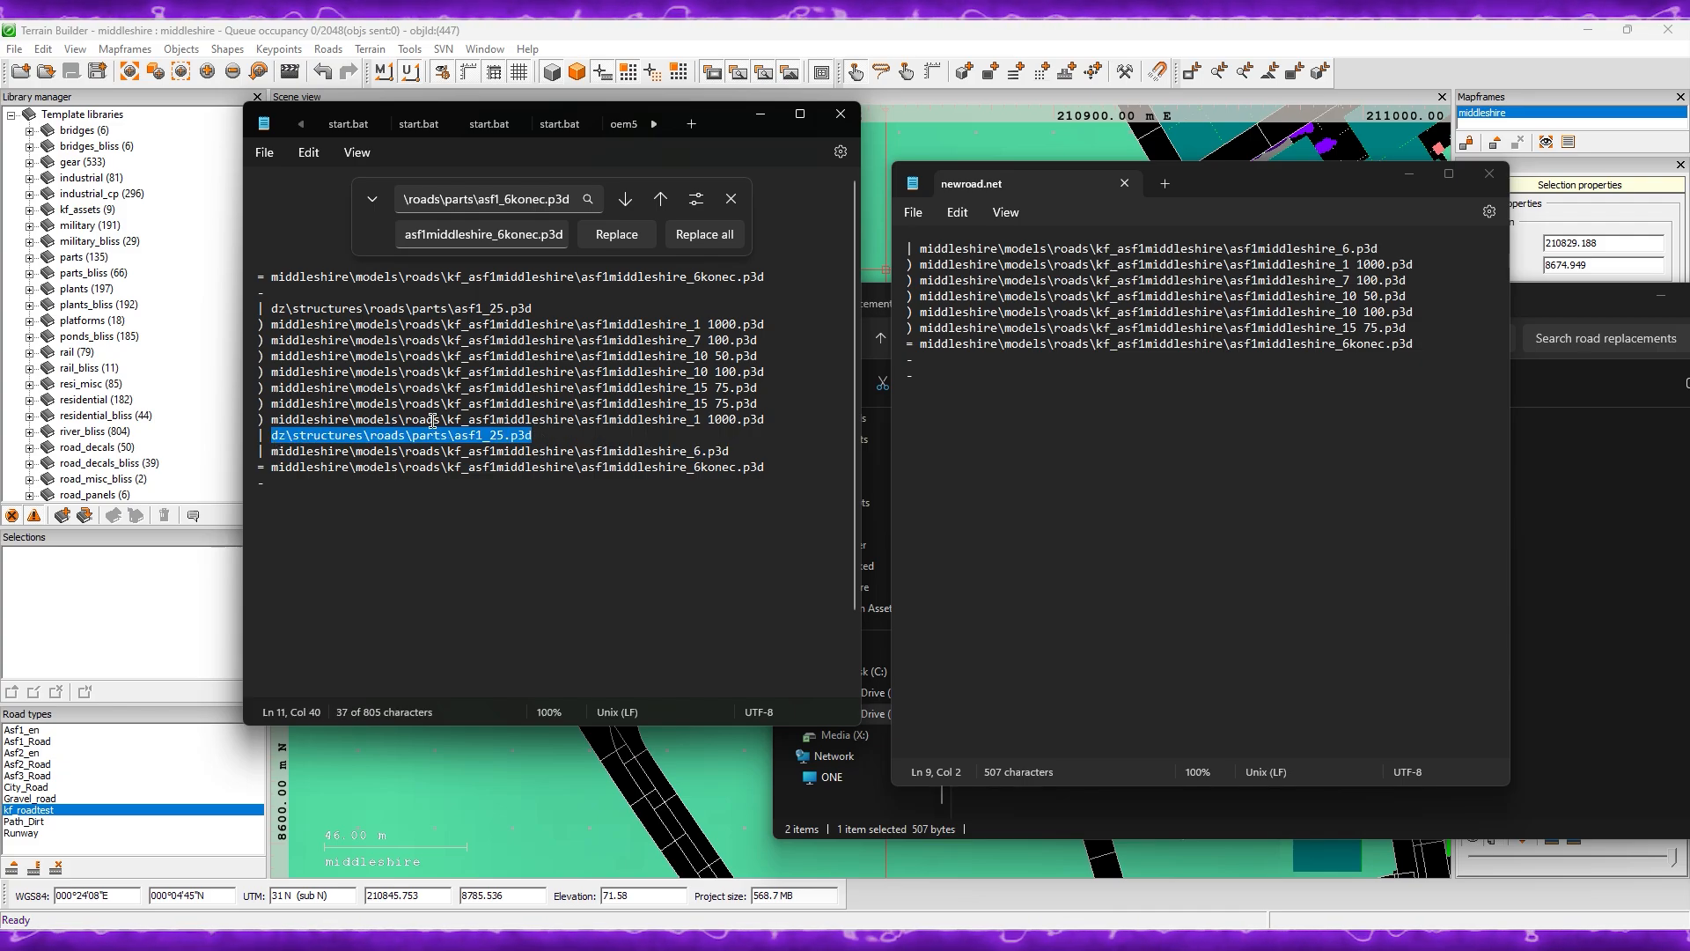
key(ctrl+f)
click(376, 207)
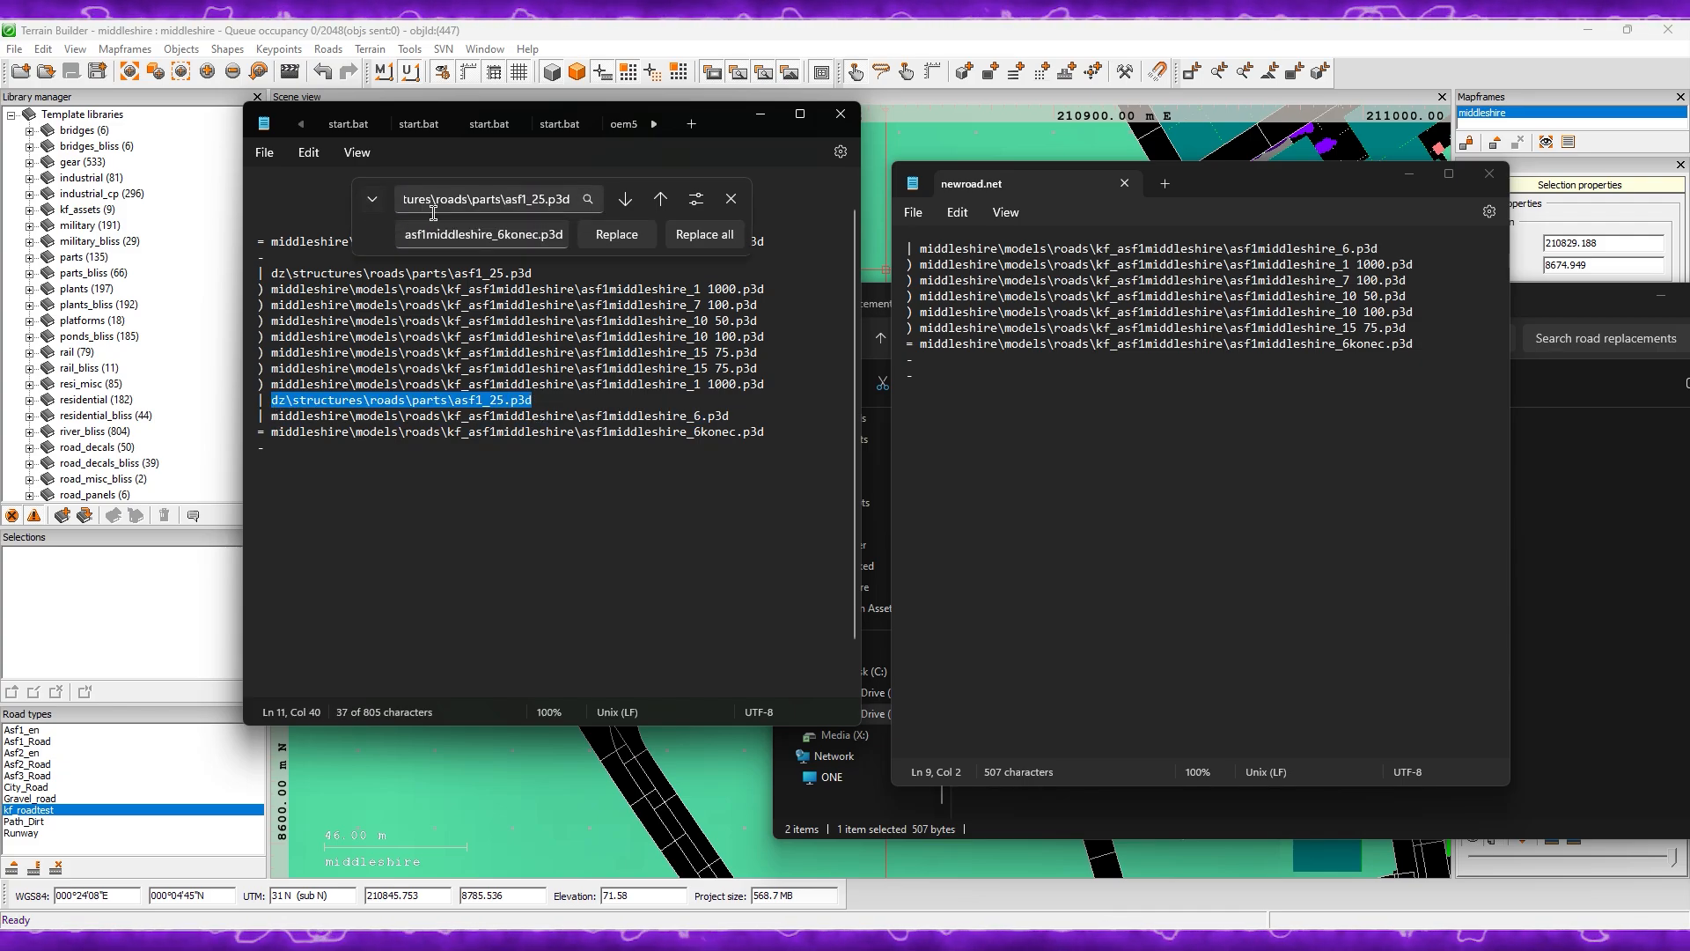
click(463, 231)
key(ctrl+a)
key(ctrl+v)
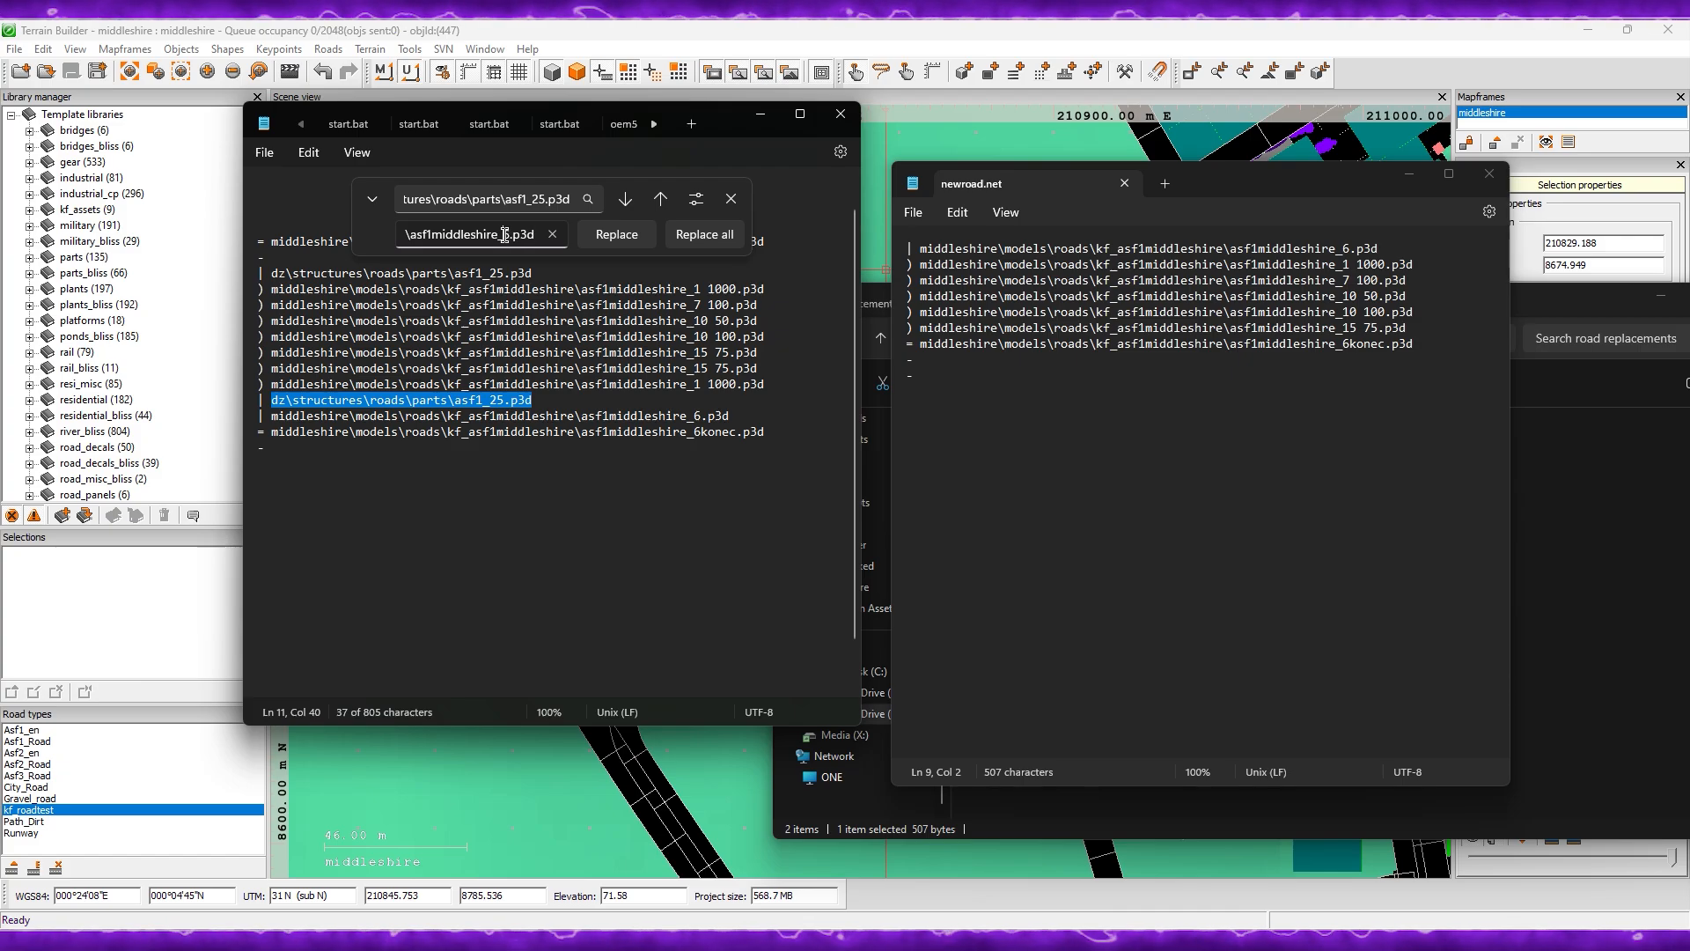
key(Delete)
text(25)
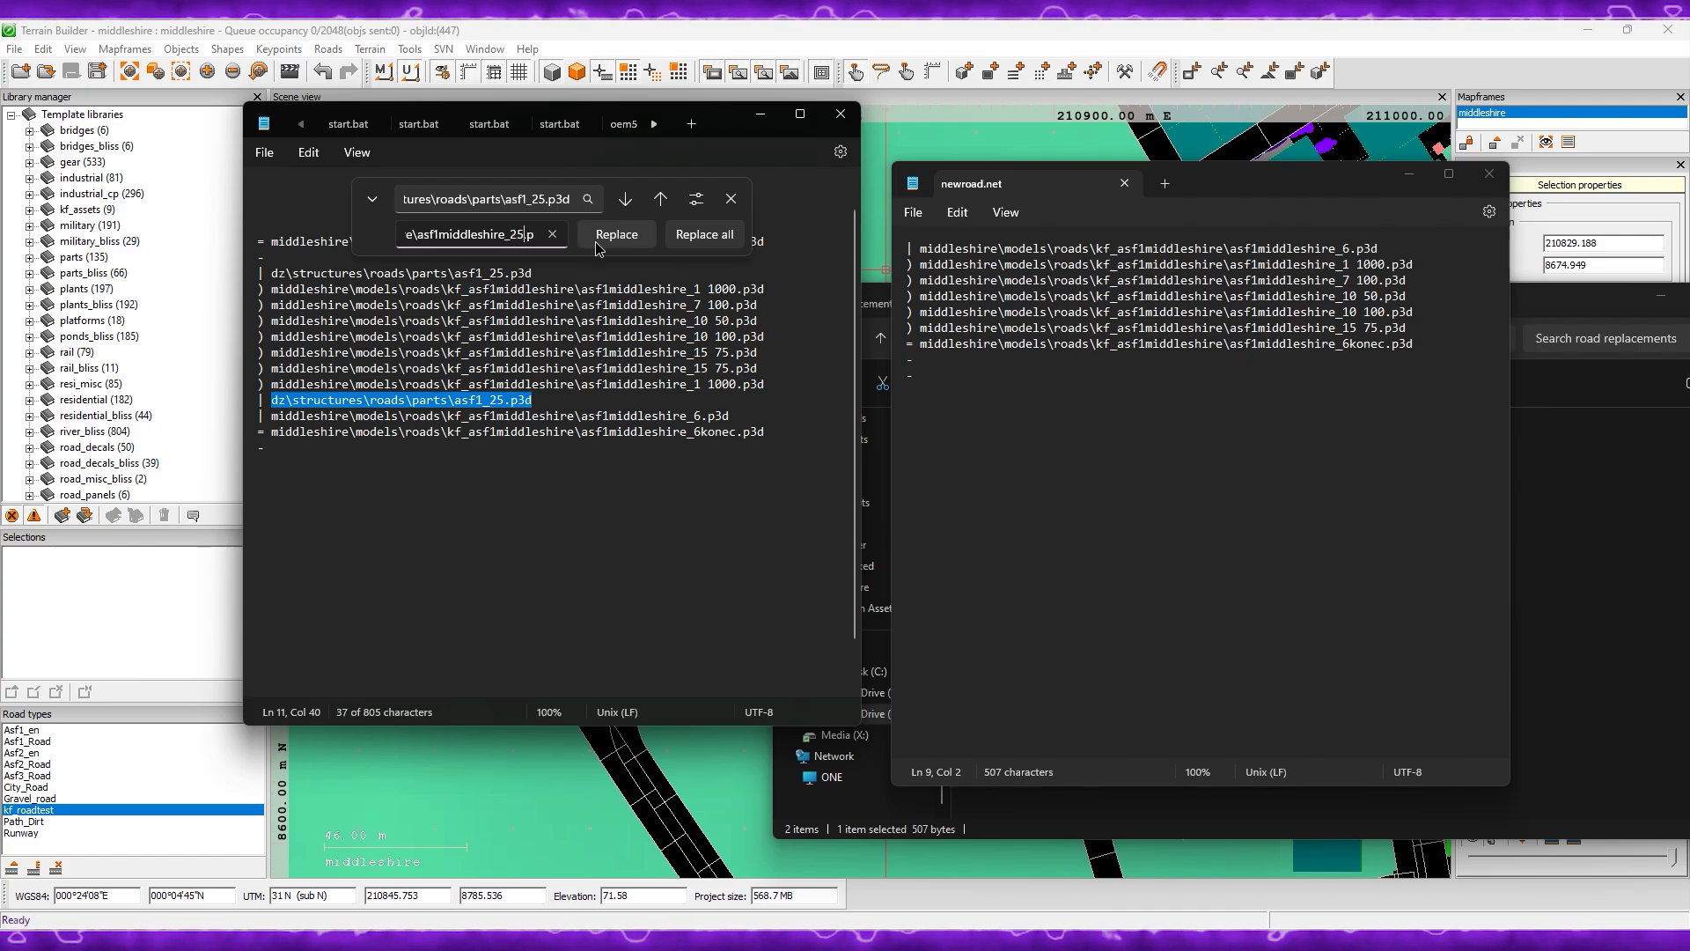
click(700, 237)
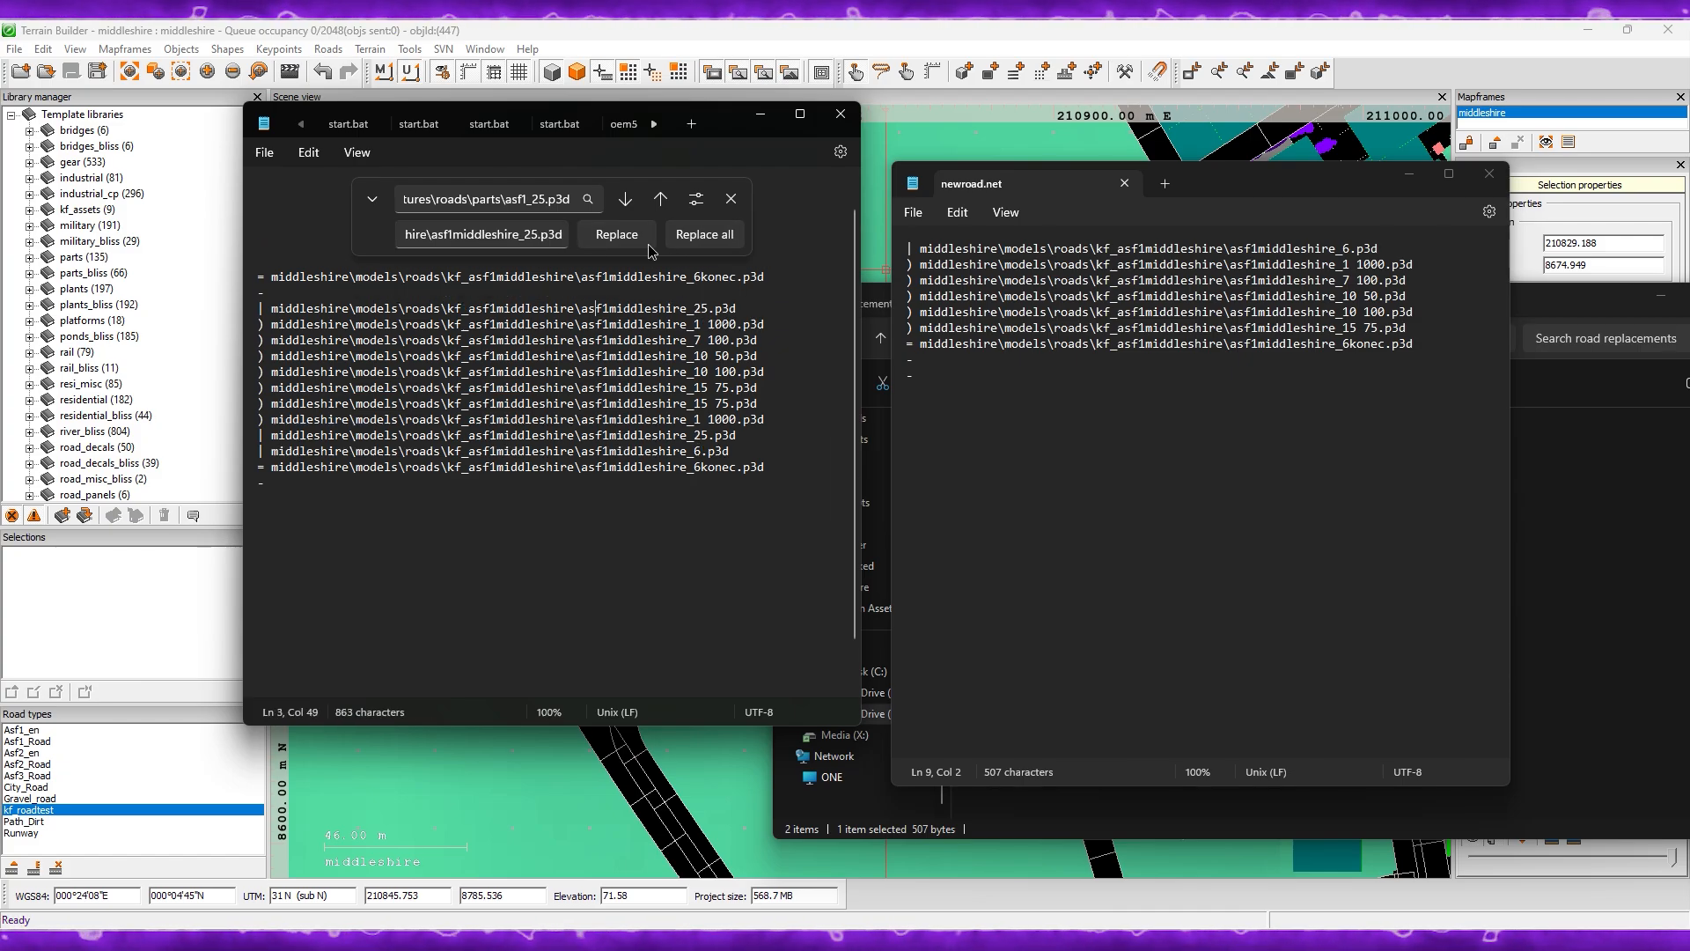
click(731, 198)
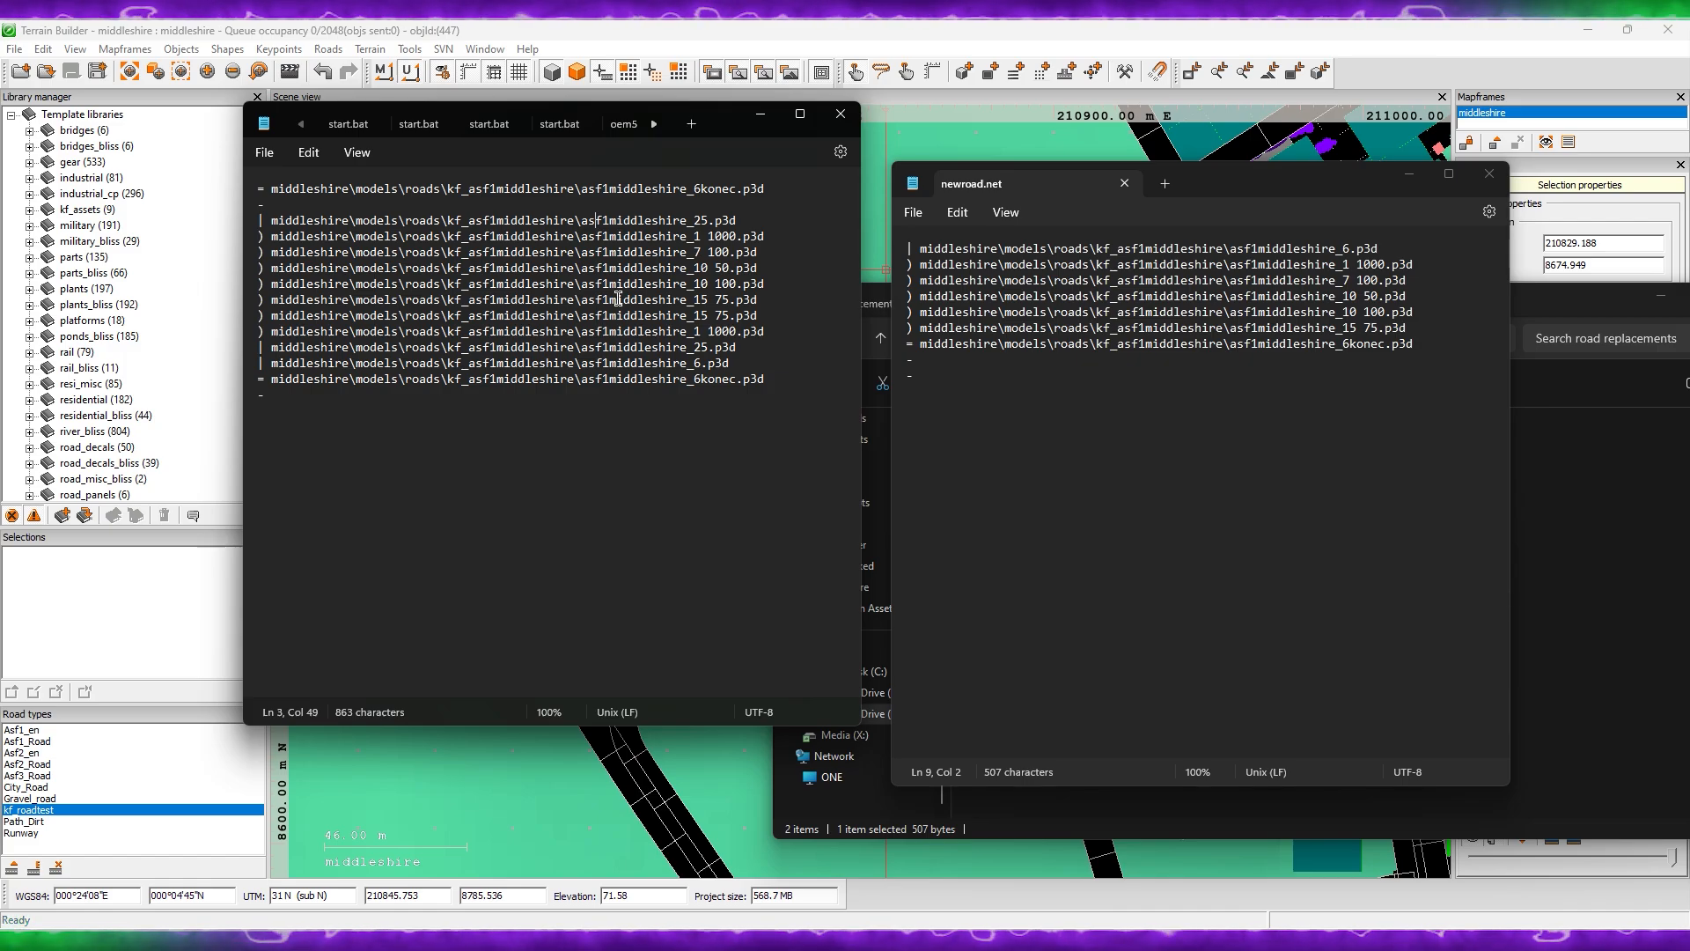
Step: Save the edited network as oldstreet.net in the road replacements folder with the all-files type, overwriting the existing file, and close both network files
click(264, 152)
click(308, 153)
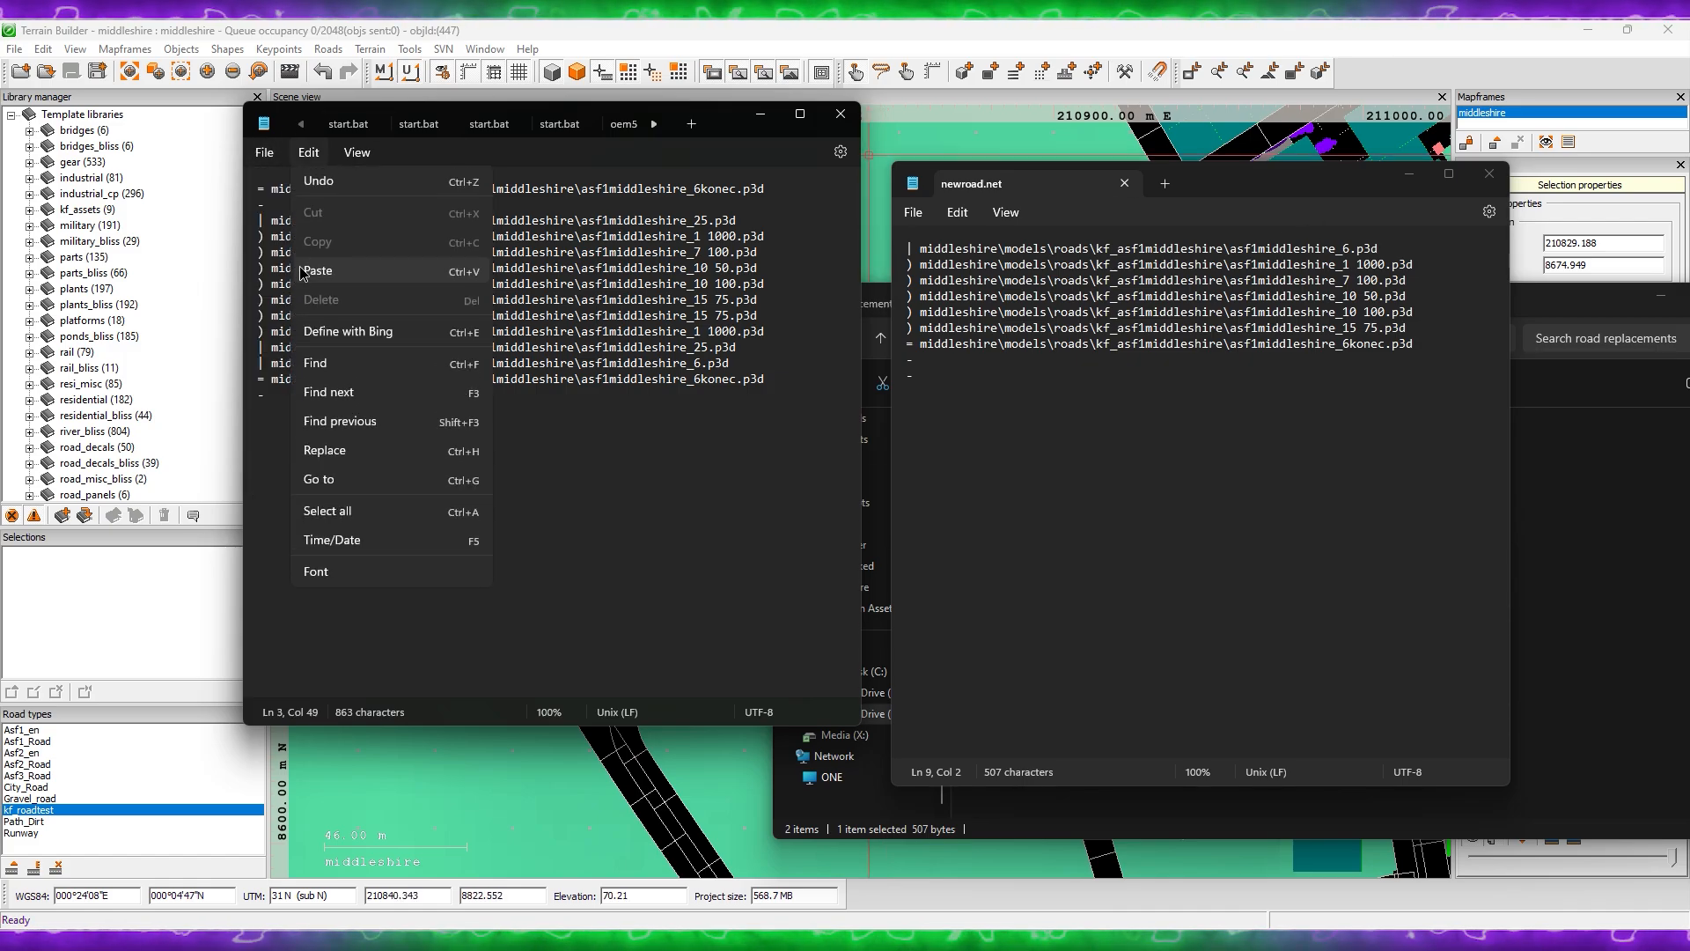
click(264, 153)
click(303, 297)
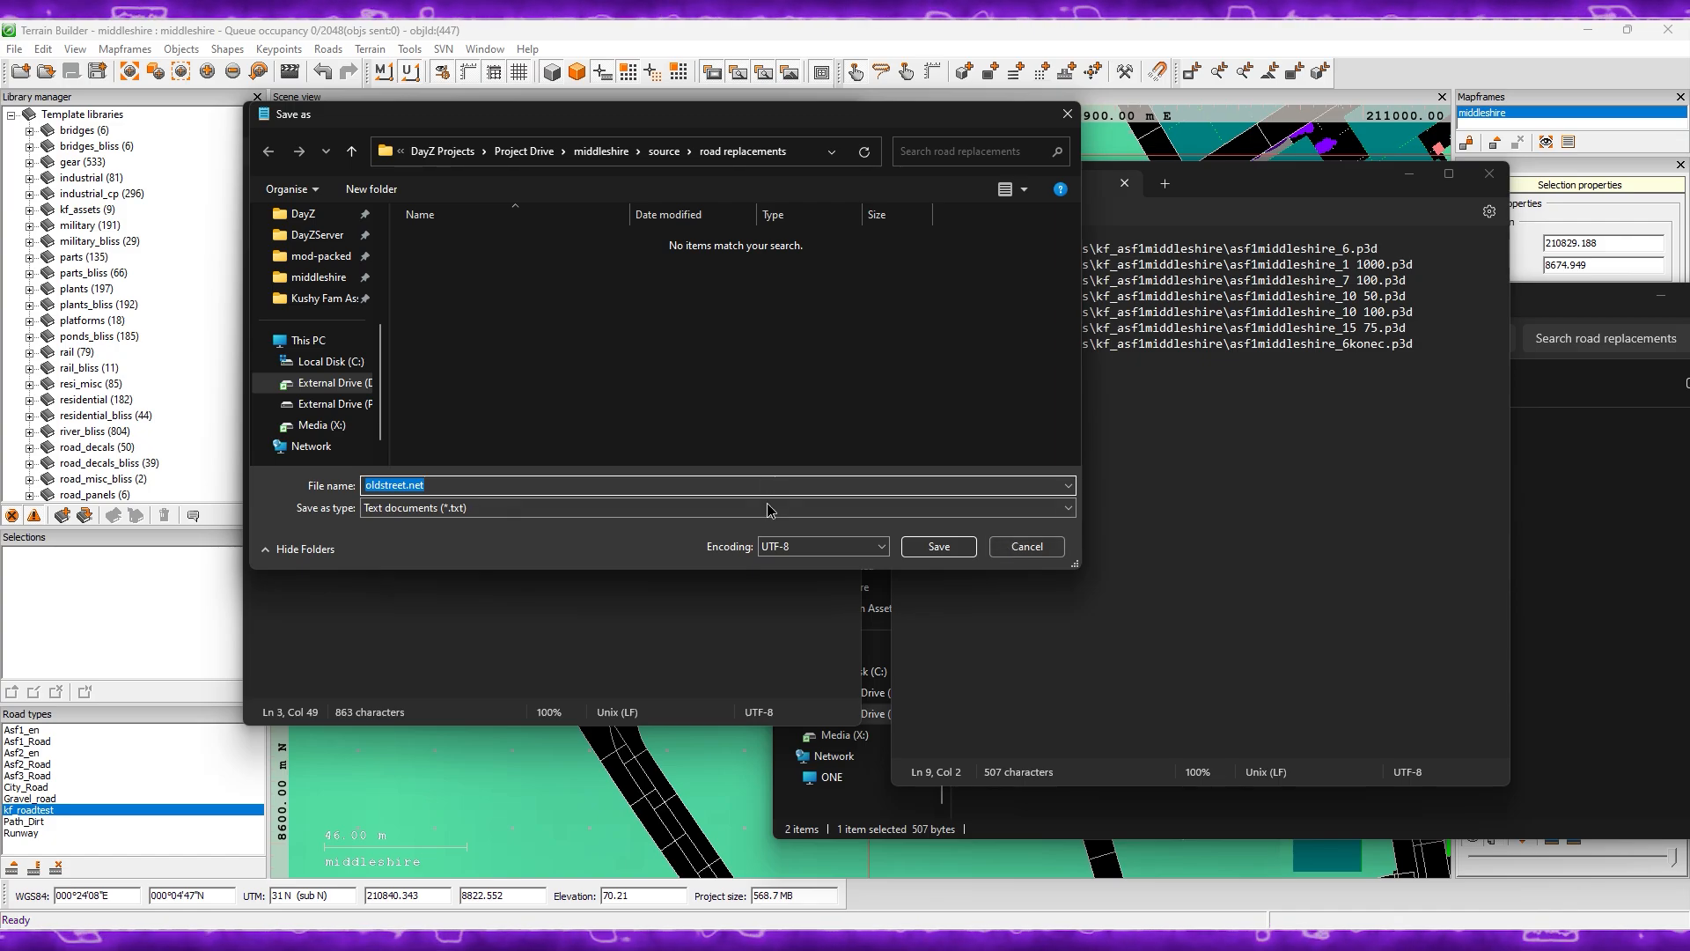
click(859, 507)
click(437, 538)
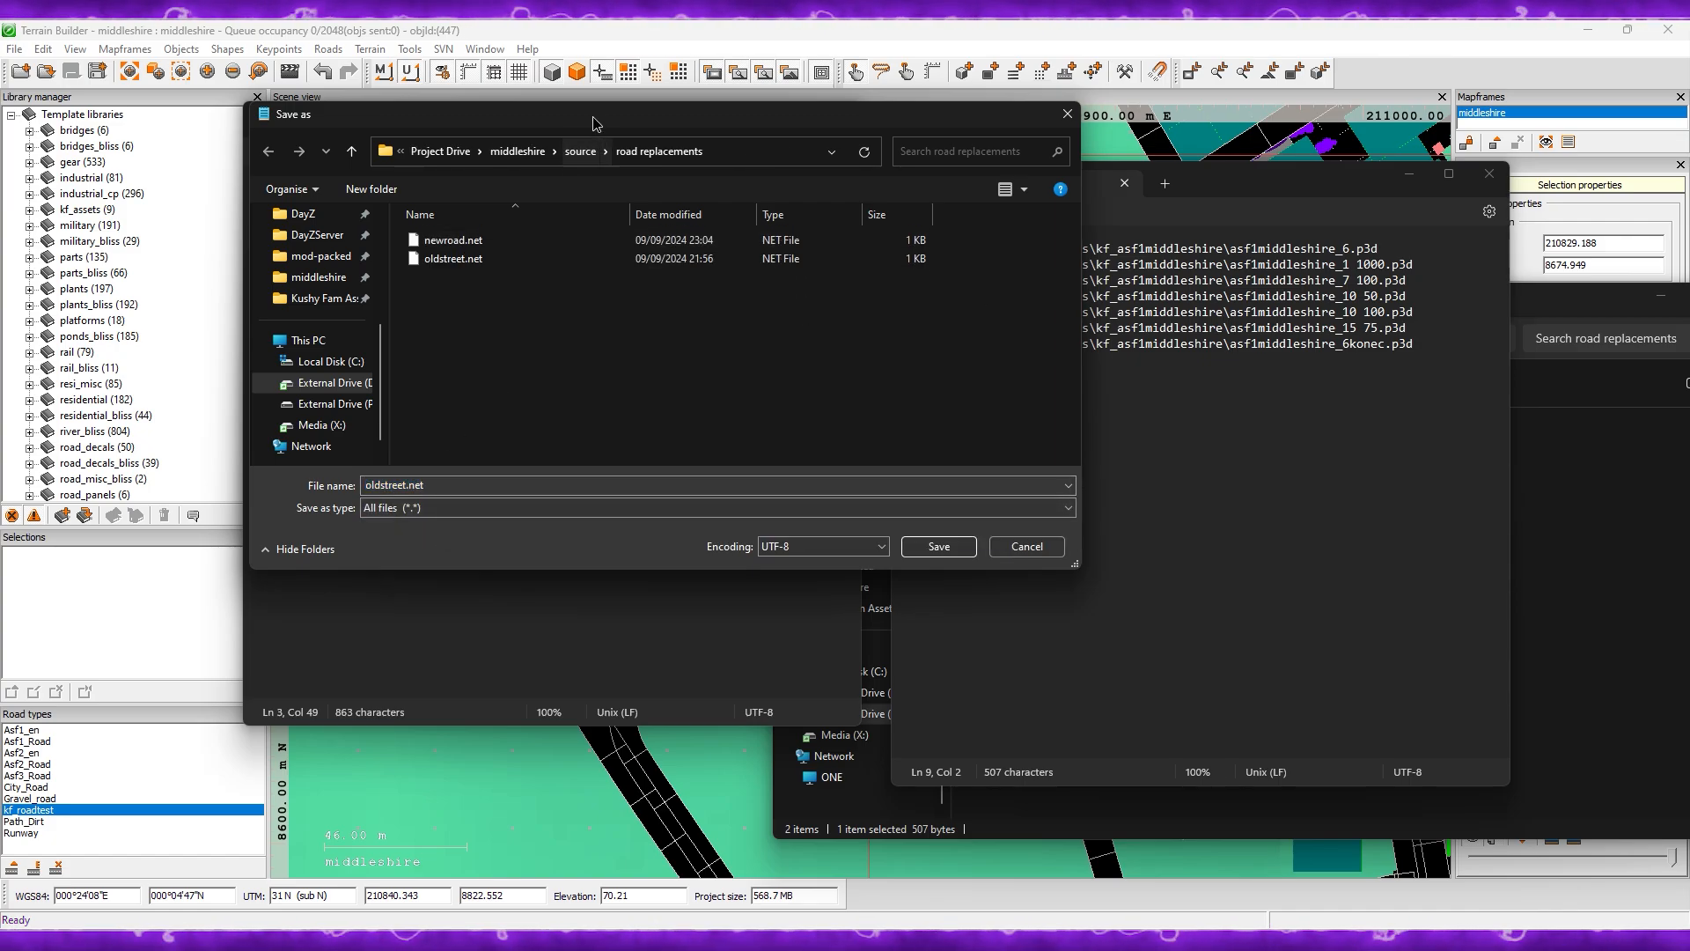
drag(597, 120, 936, 245)
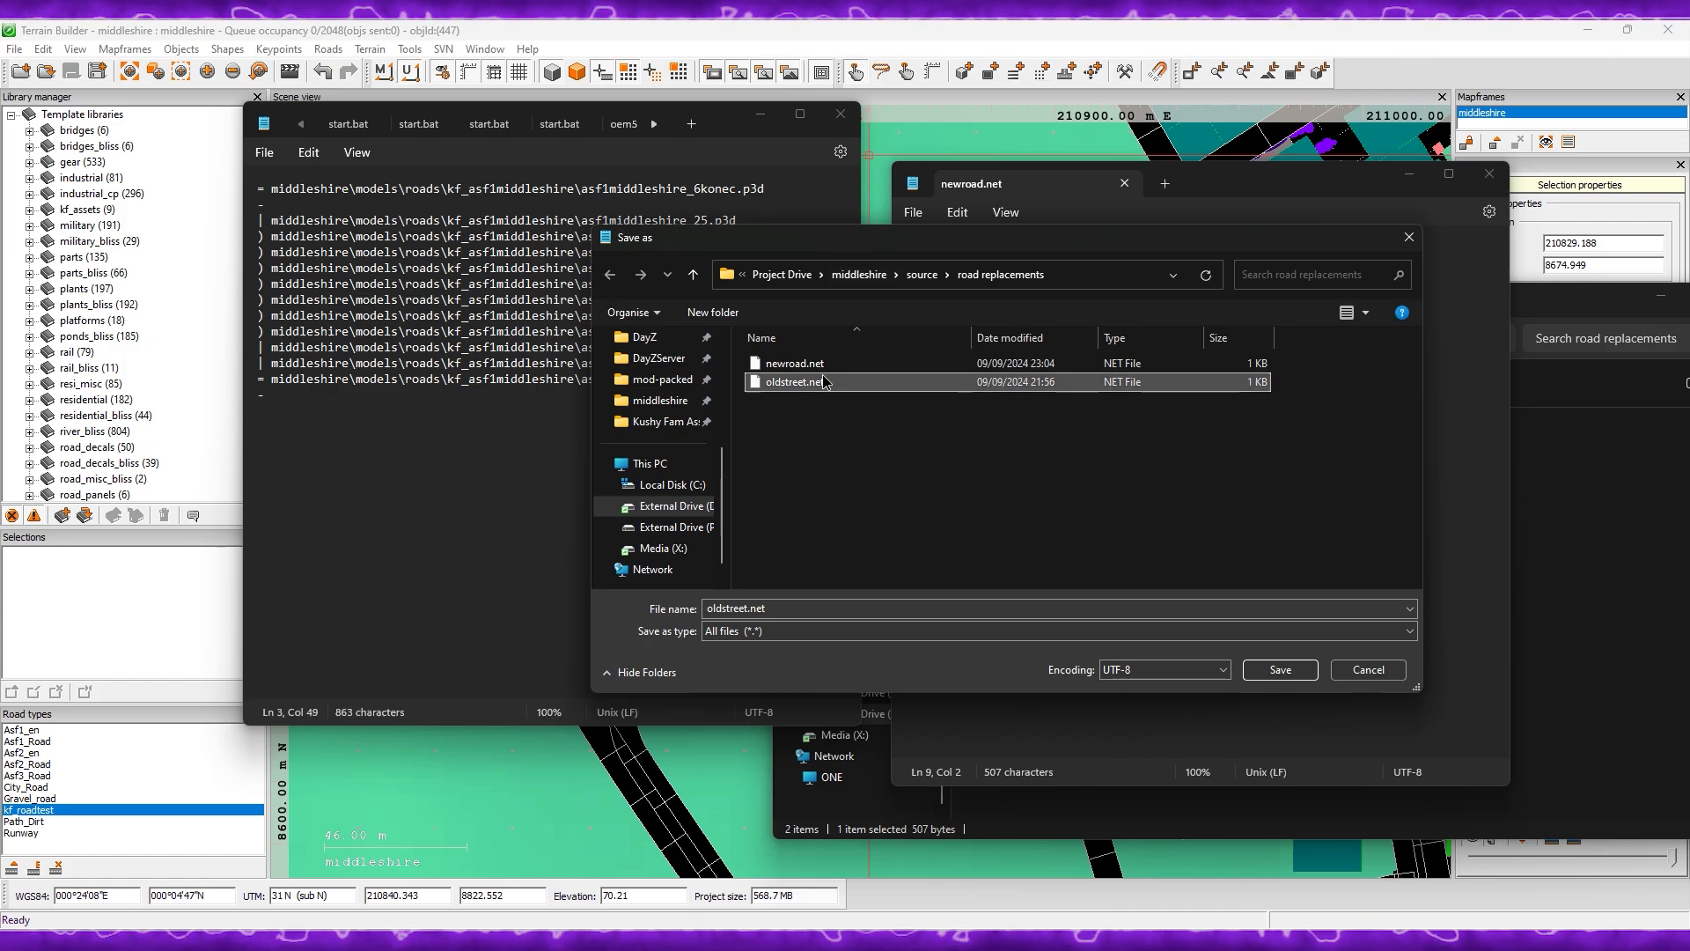
click(1280, 669)
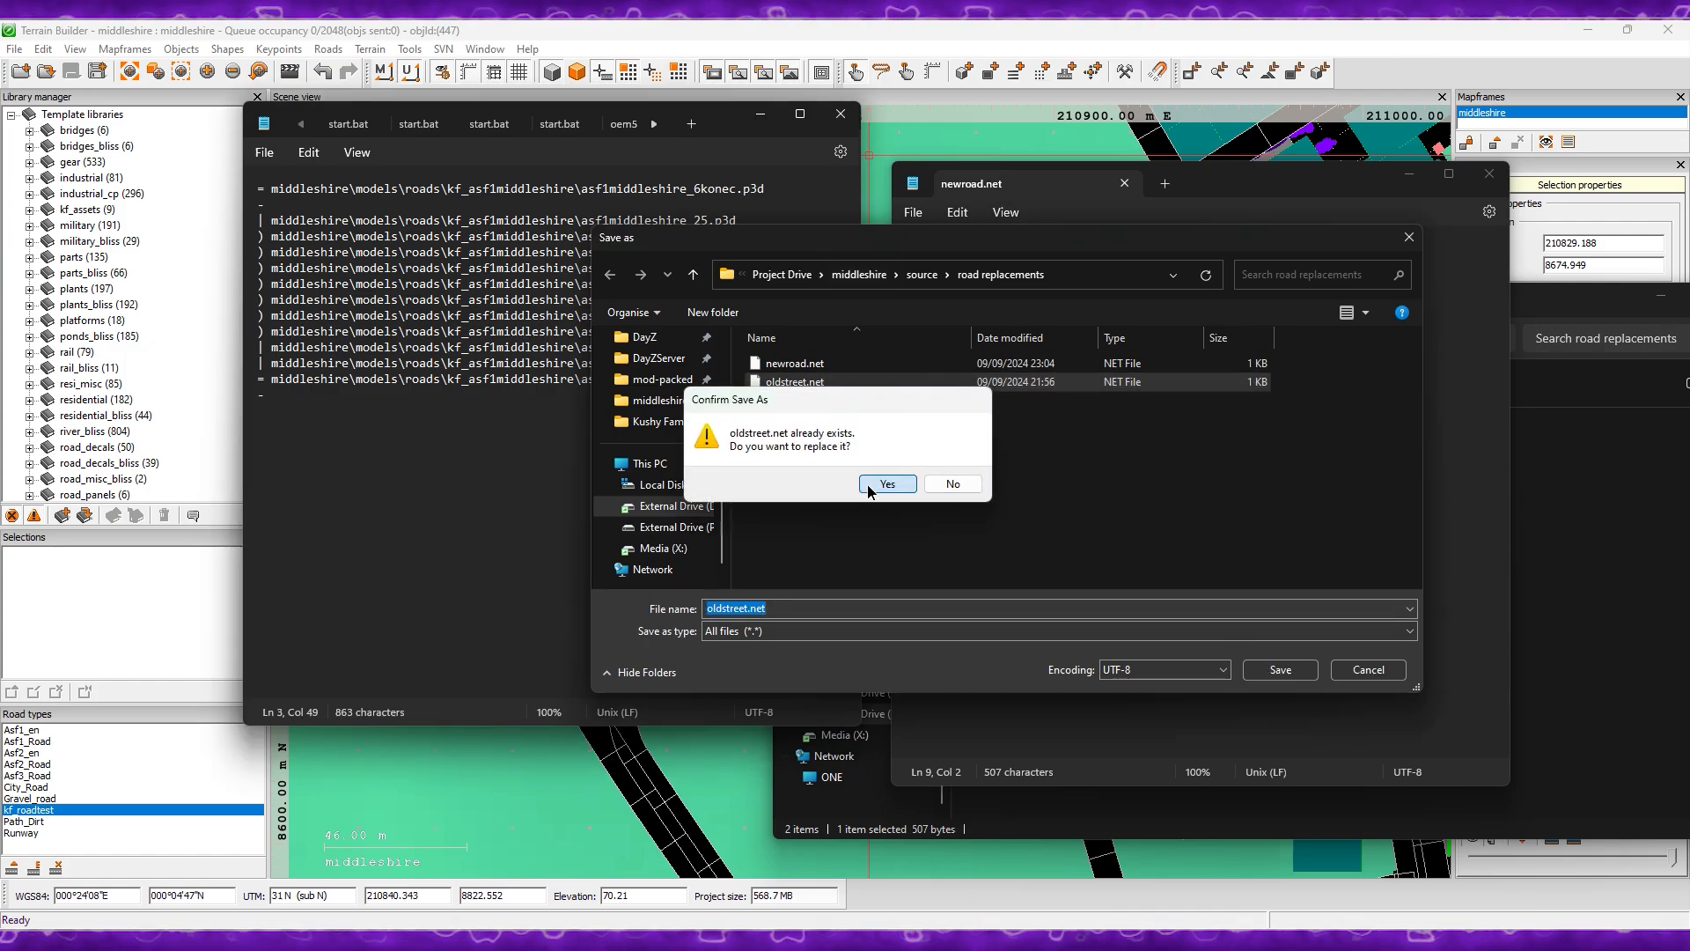
click(889, 479)
click(1489, 174)
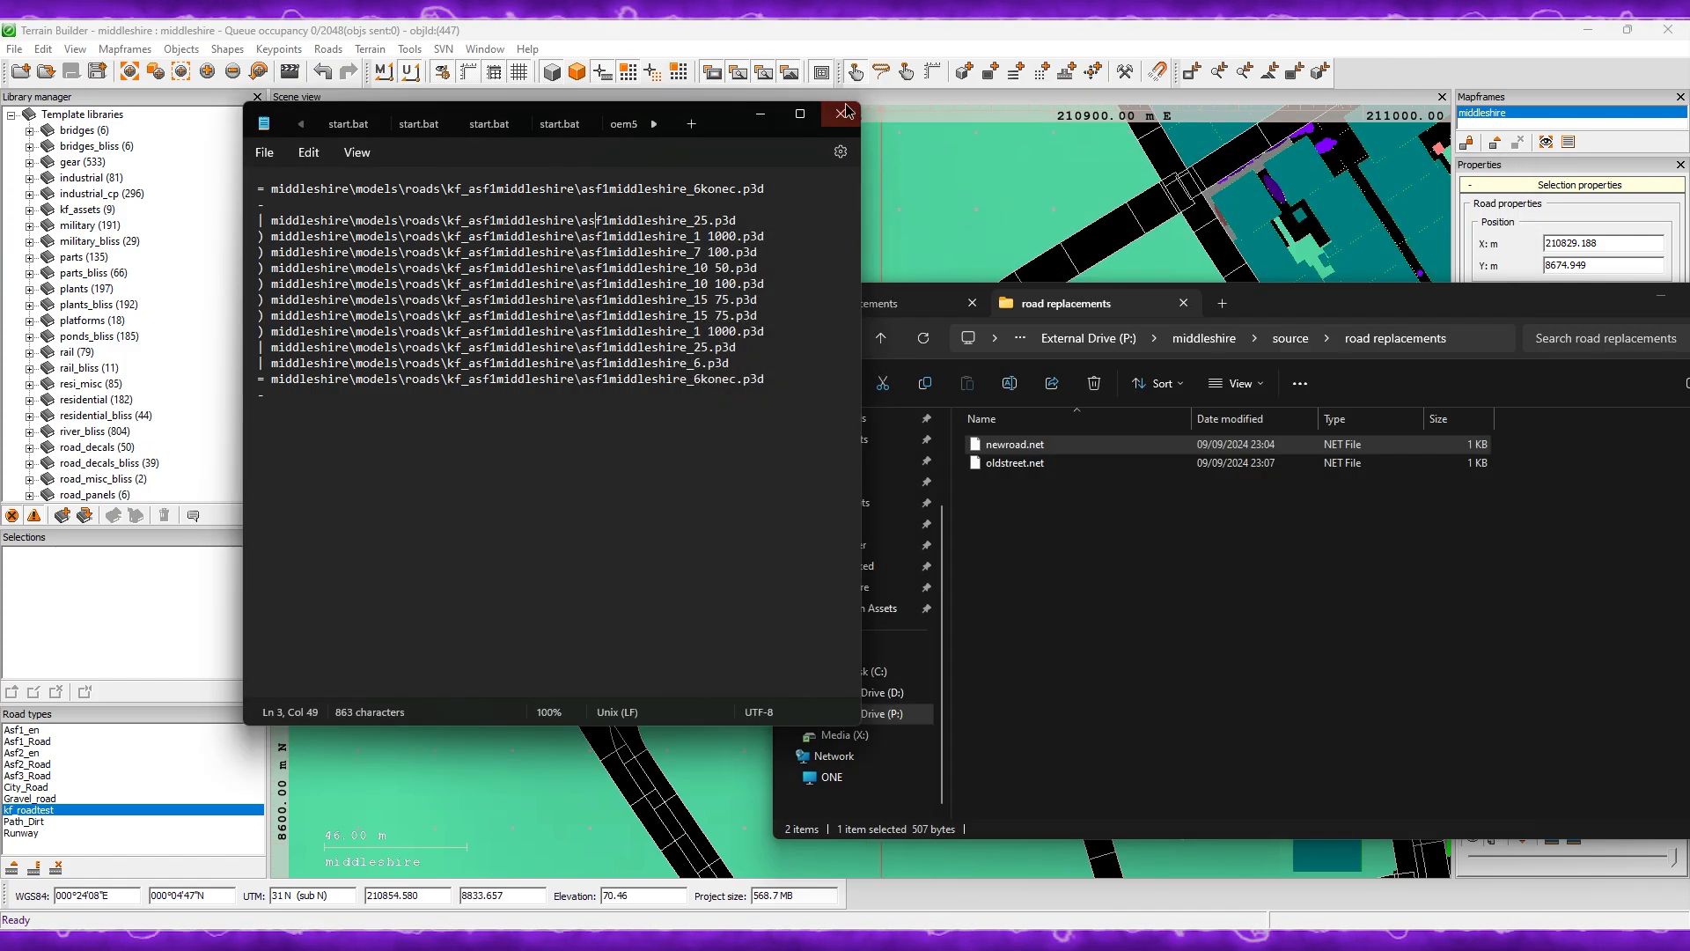
click(833, 118)
Step: Examine the keypart settings of the short kf_roadtest road and of the curved Asf1_Road street beside it
click(825, 390)
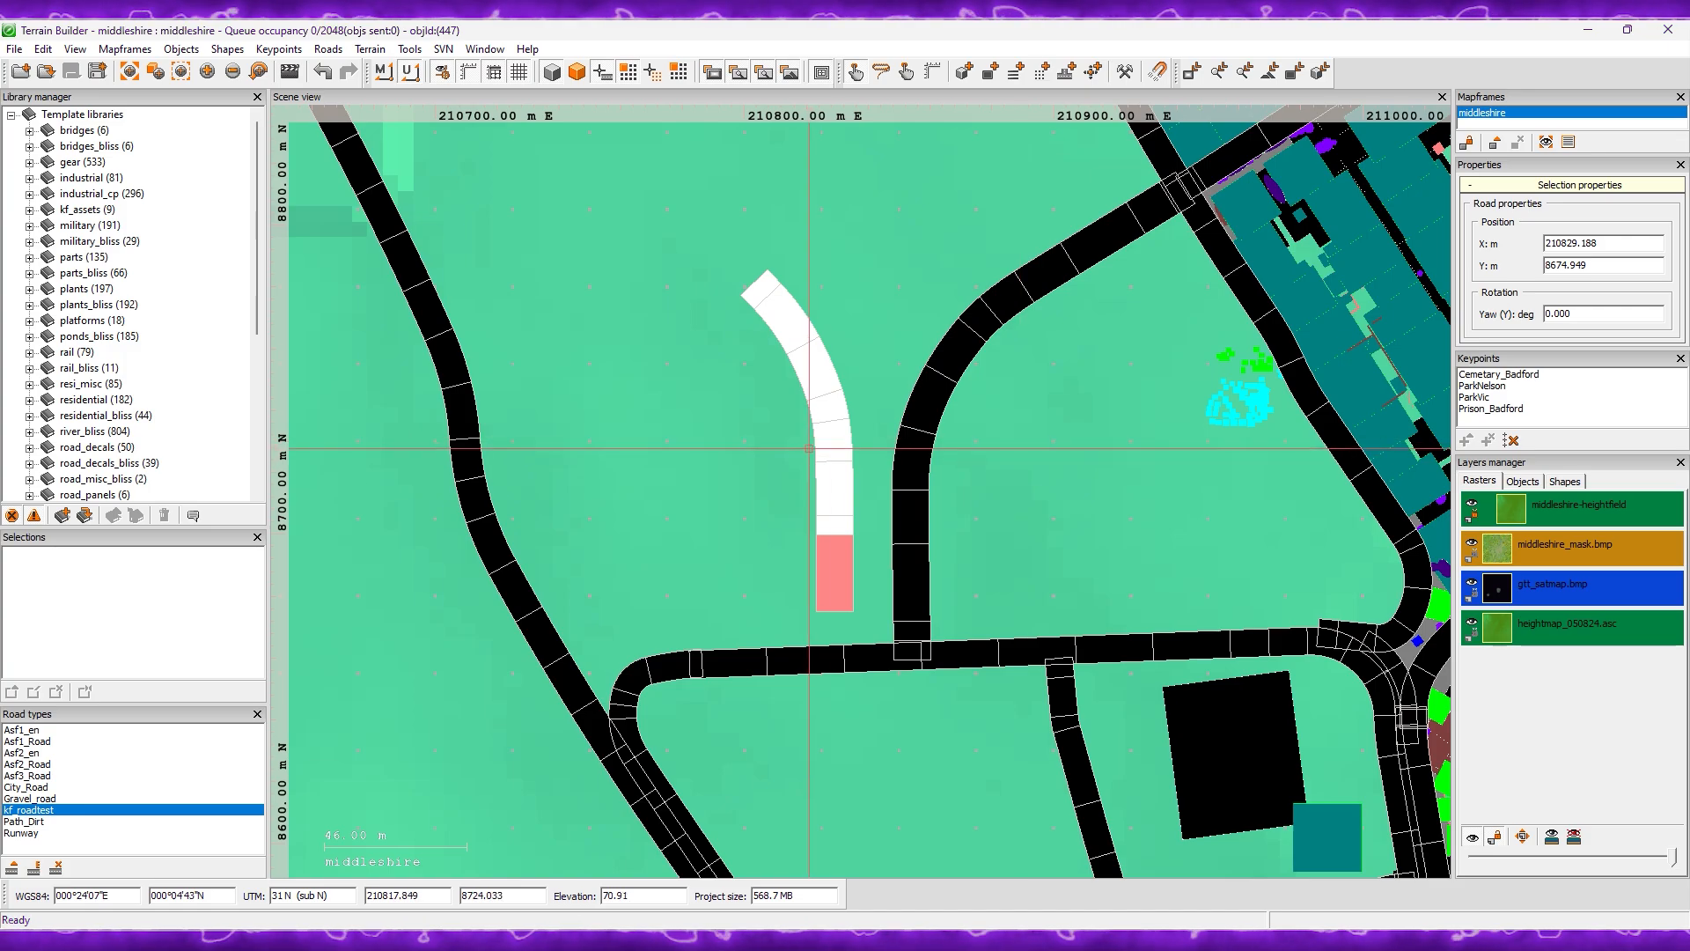
click(760, 394)
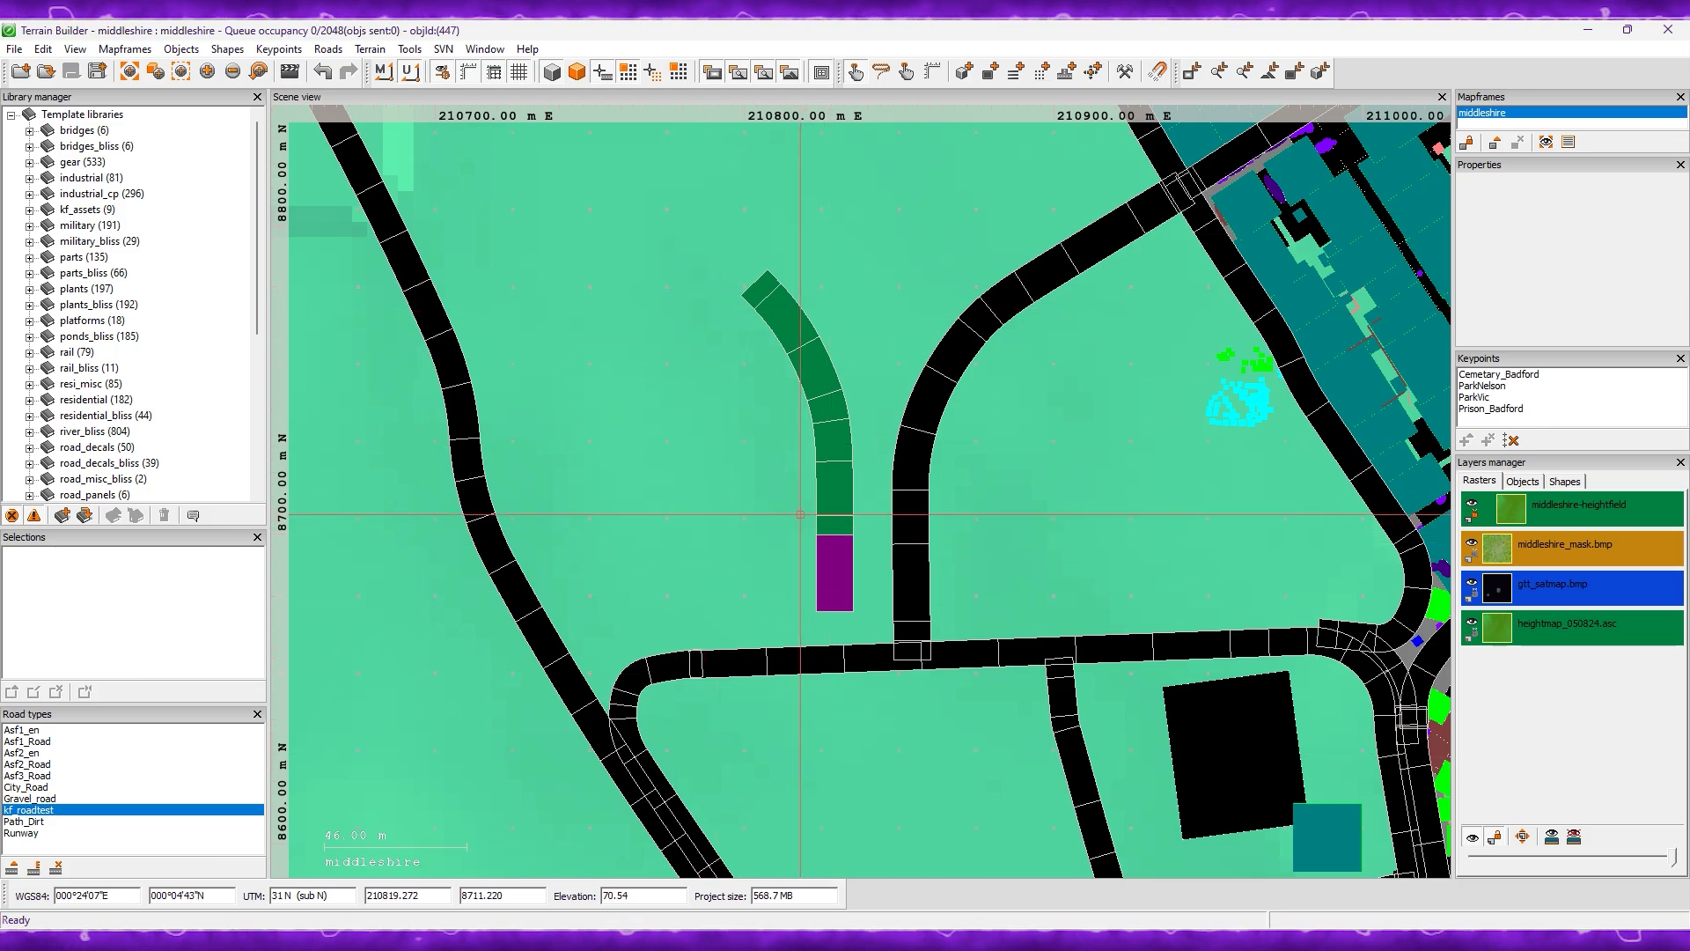
double_click(833, 525)
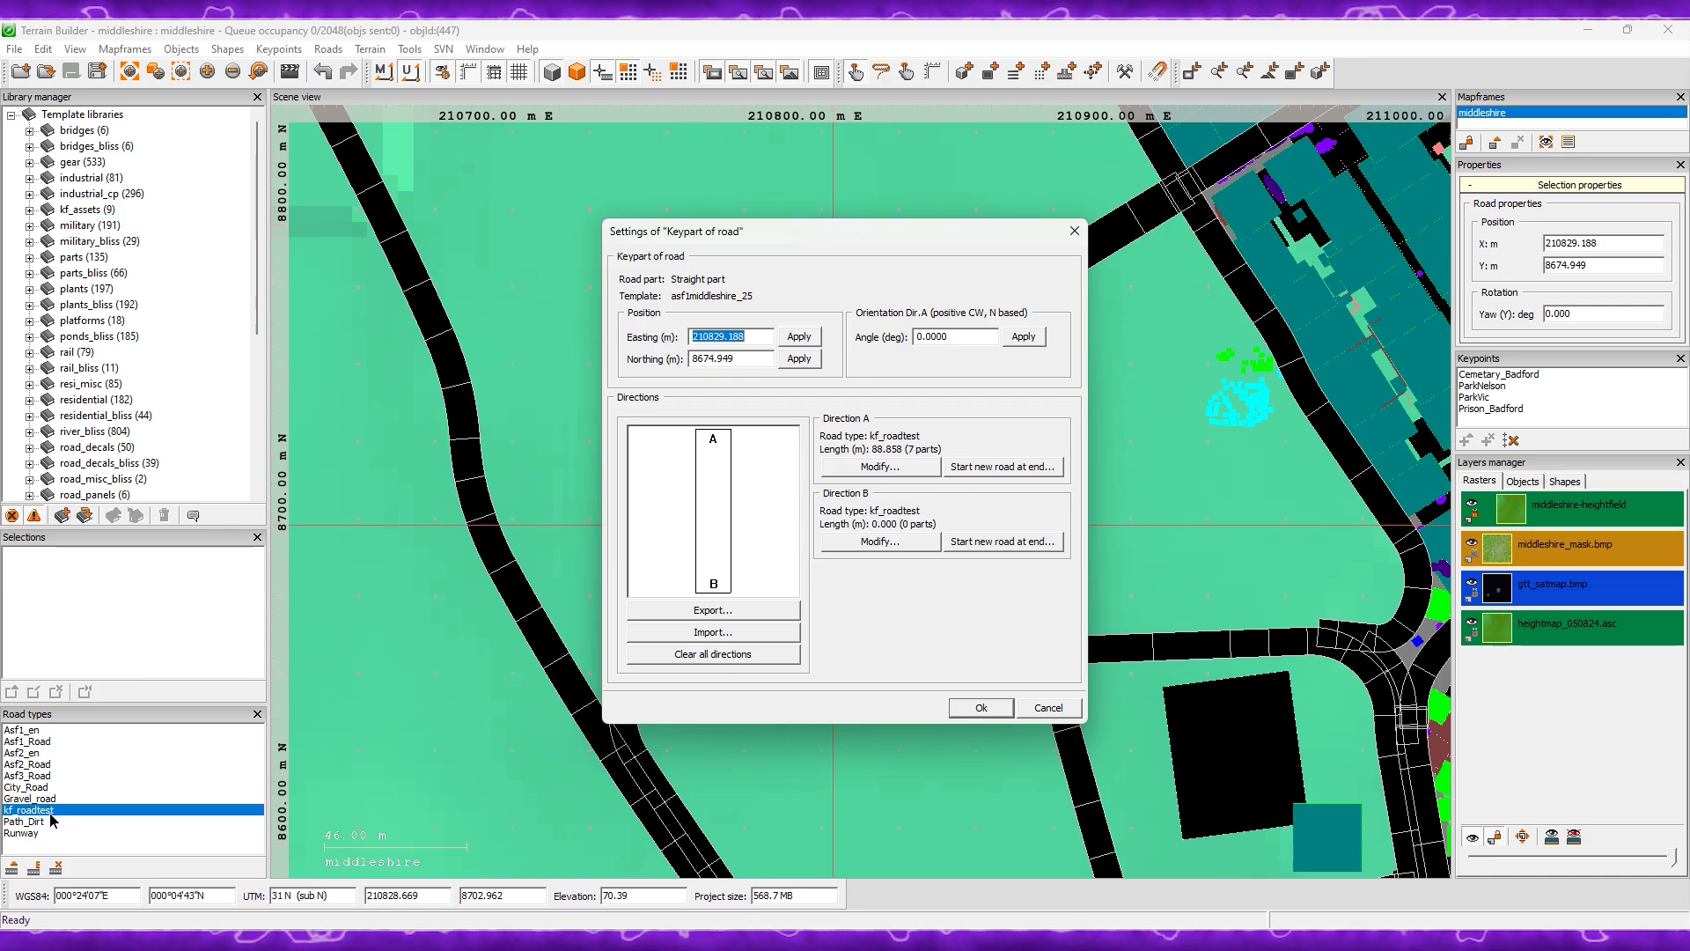
click(1024, 706)
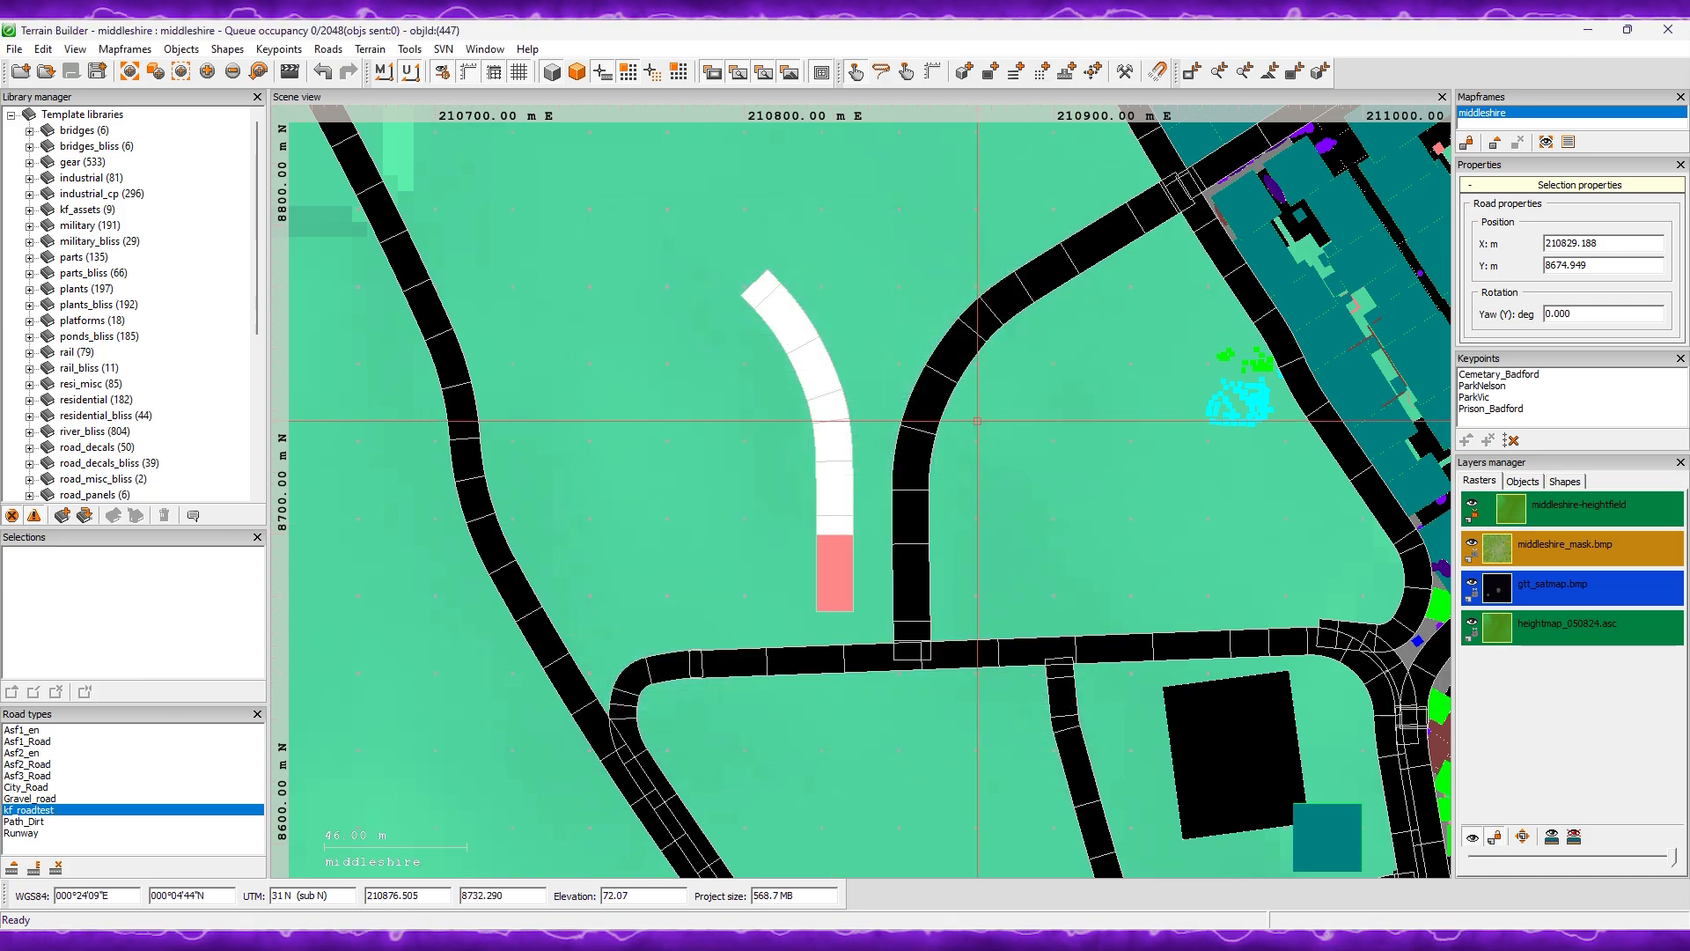
double_click(957, 376)
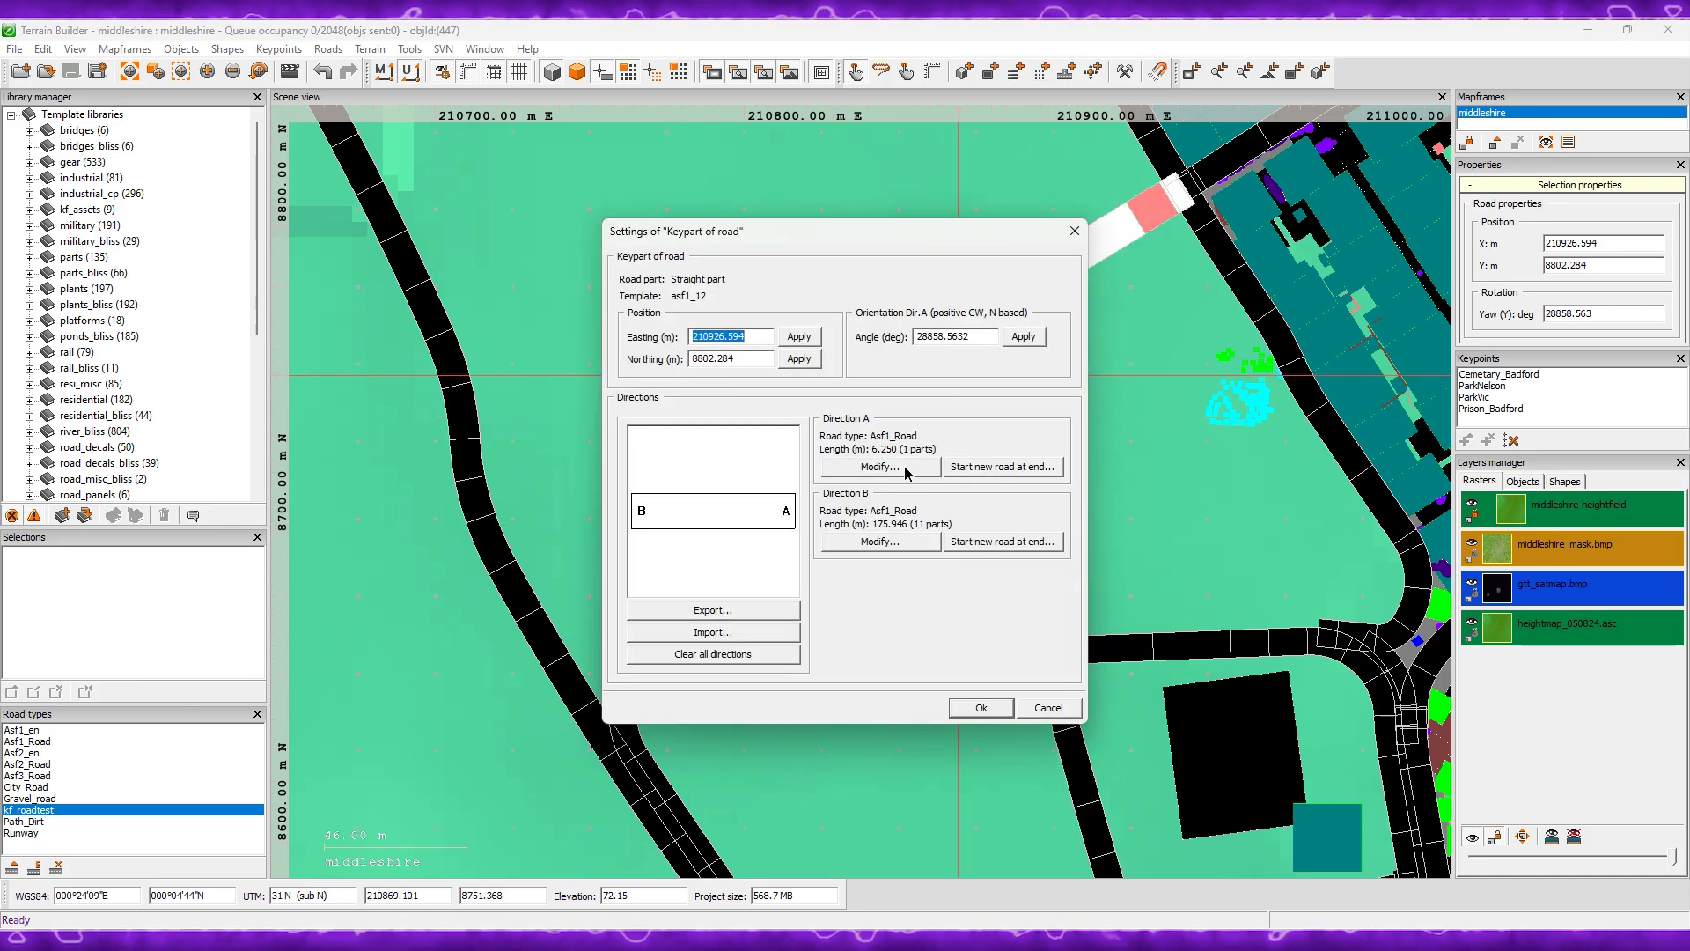
click(1026, 707)
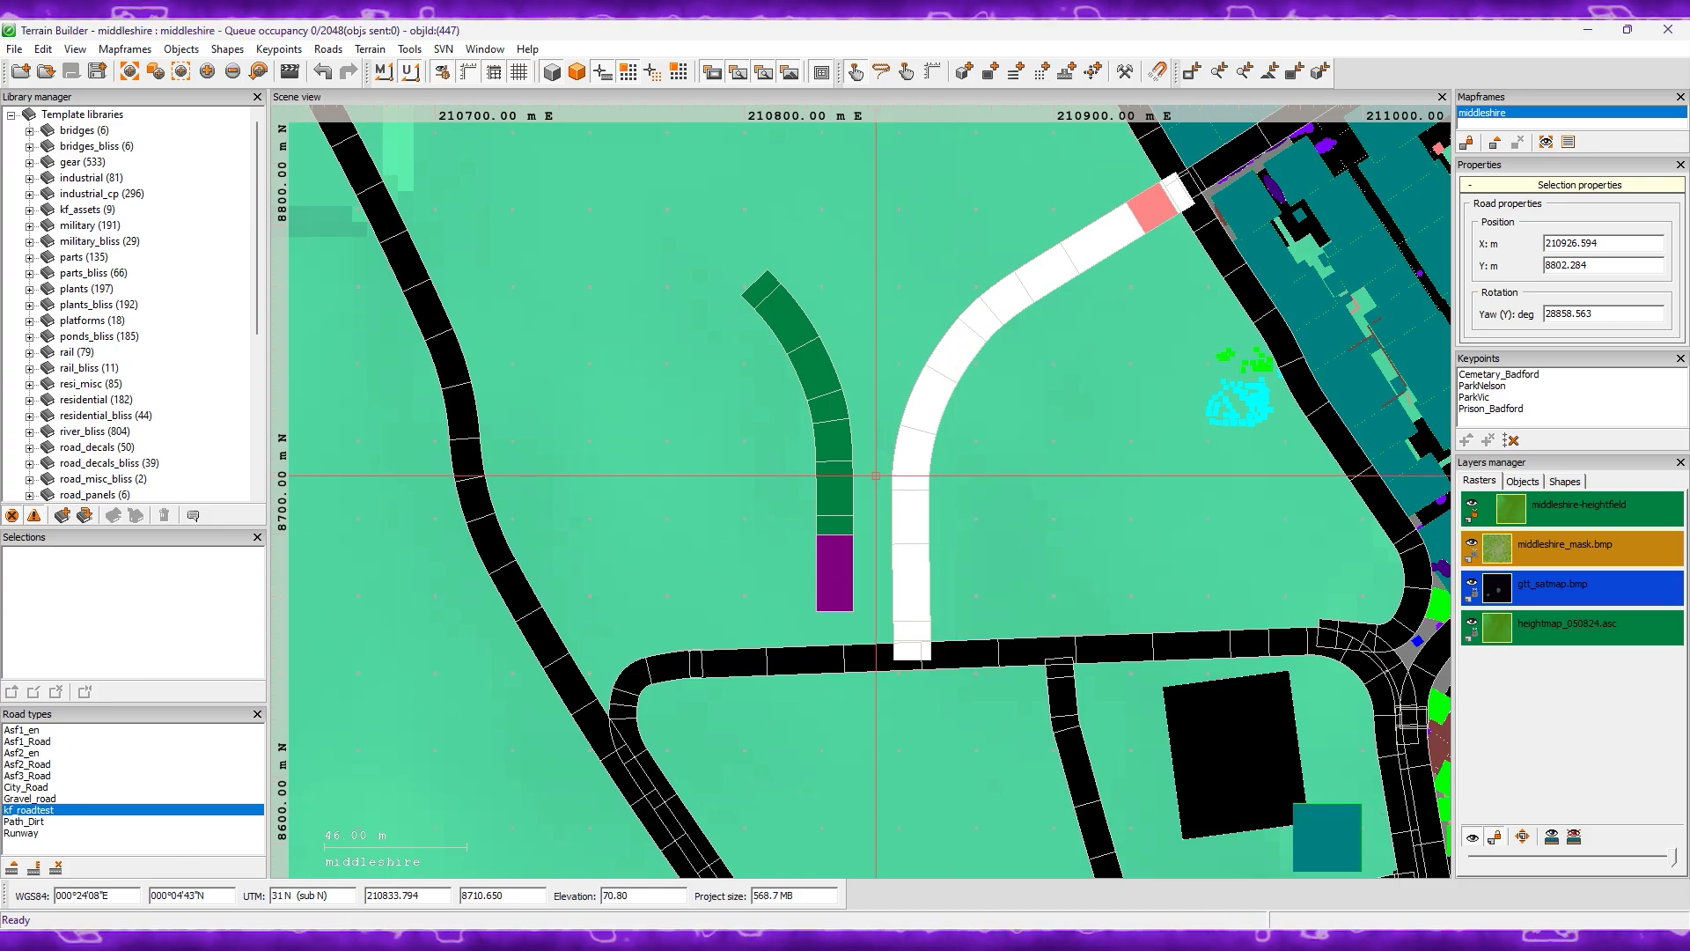
double_click(918, 412)
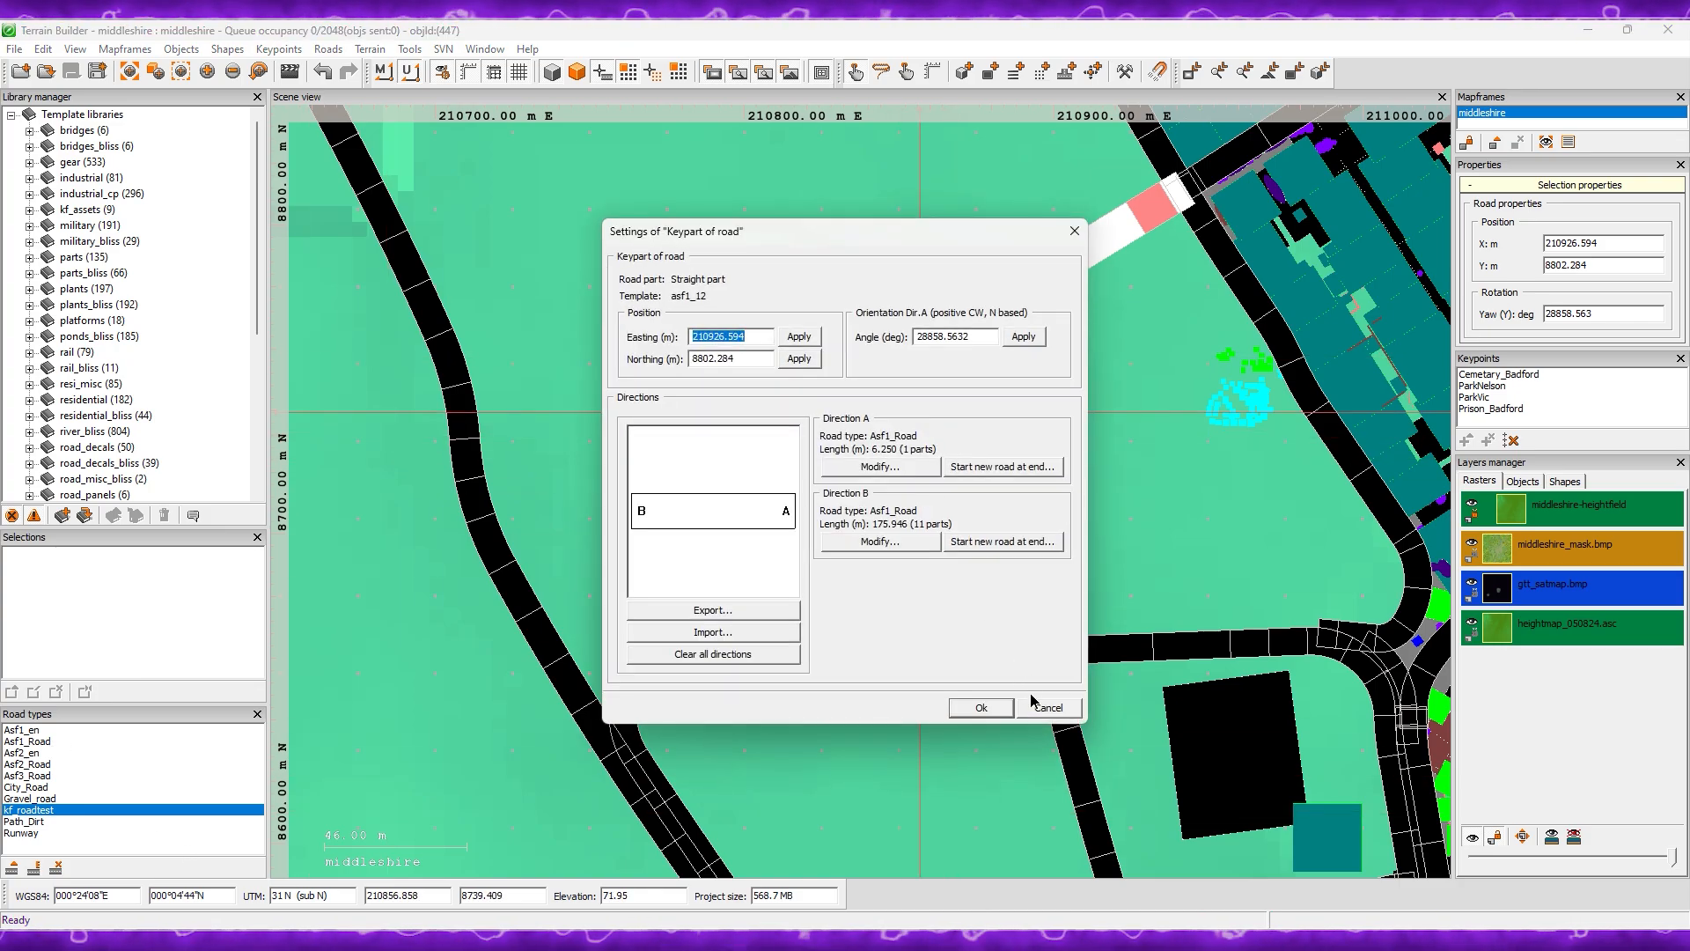
click(1035, 704)
Step: Try to add asf1middleshire_6.p3d from middleshire\models\roads\kf_asf1middleshire as a straight part of the Asf1_Road type
double_click(40, 744)
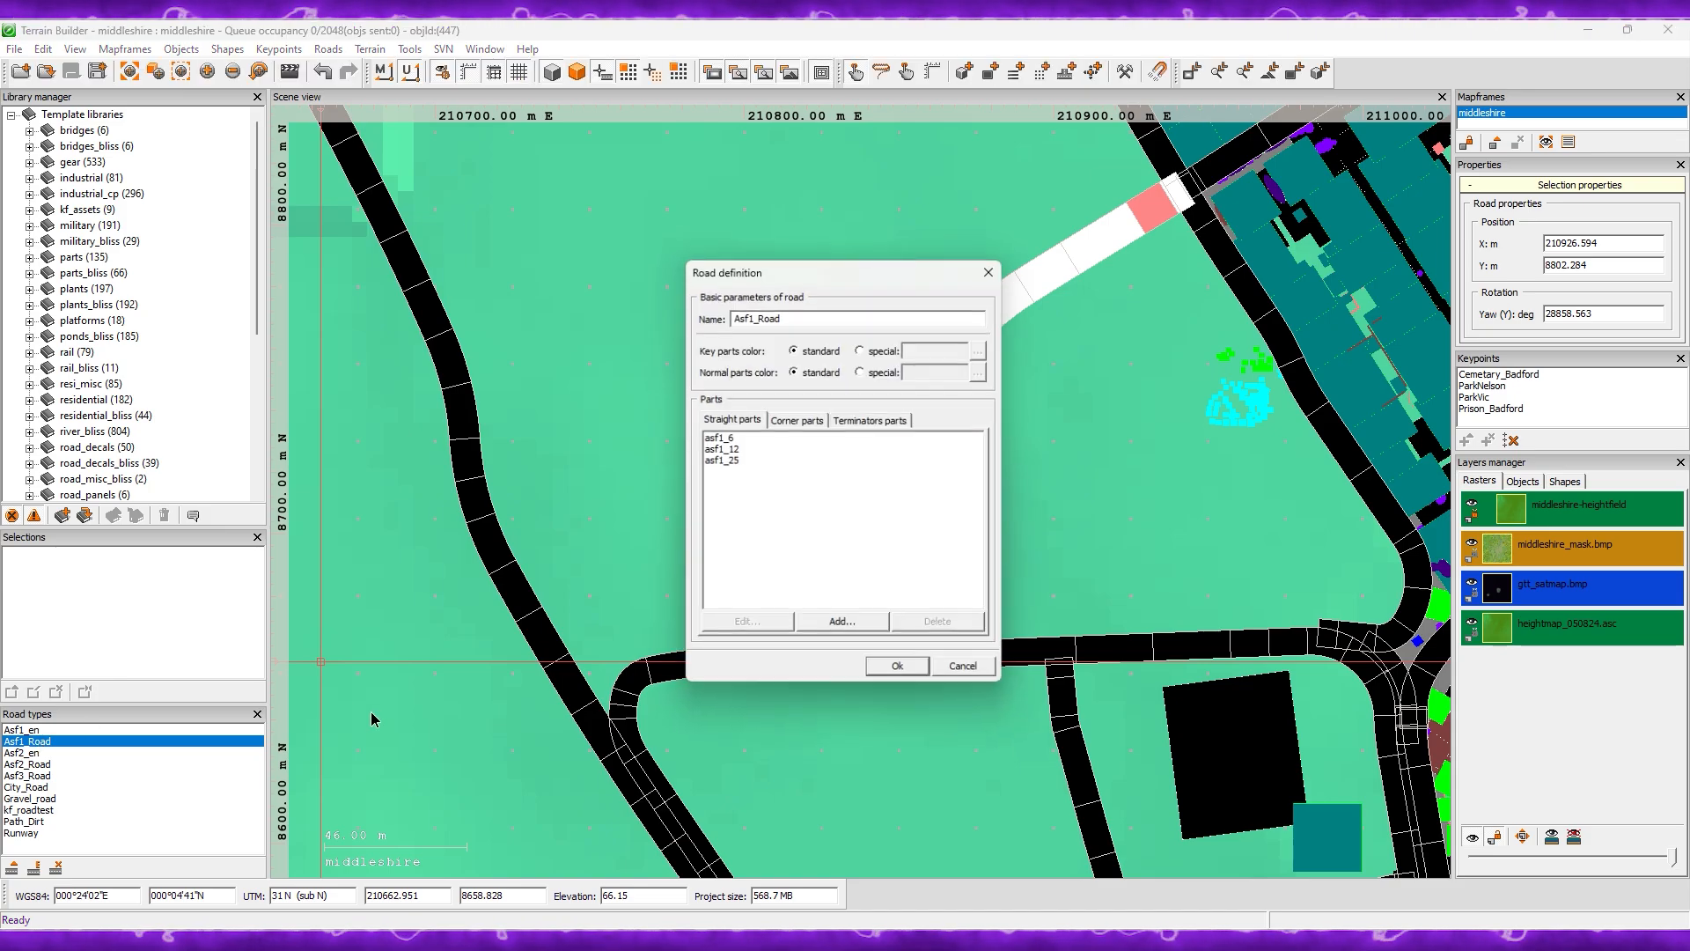
click(826, 626)
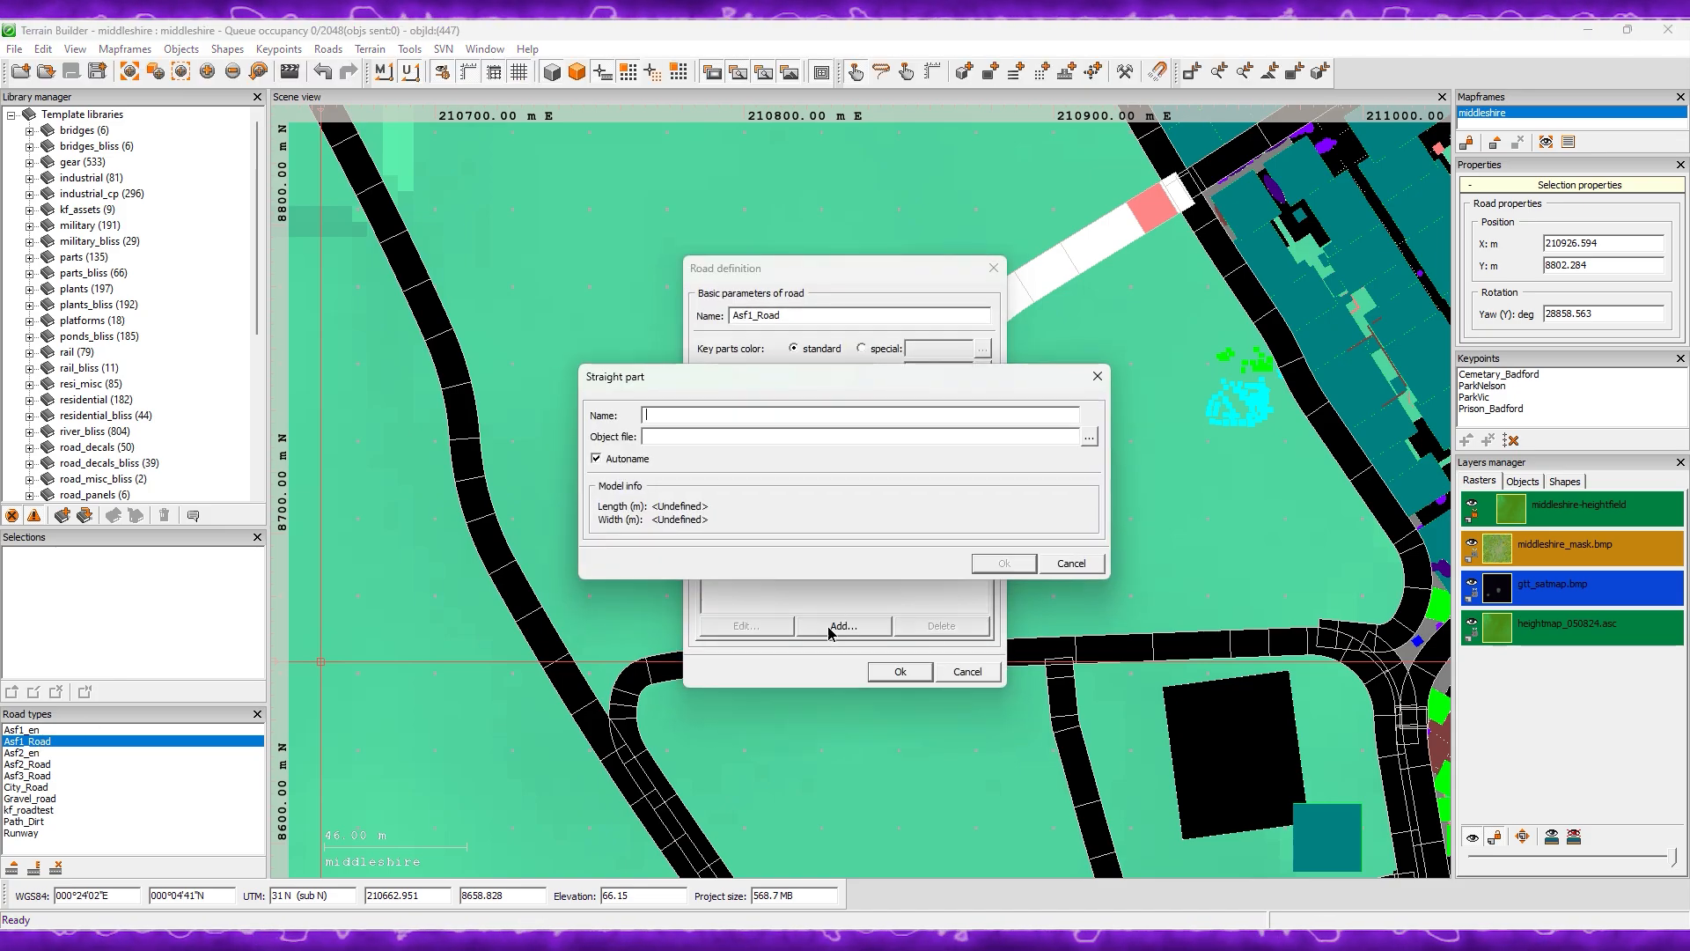
click(1088, 440)
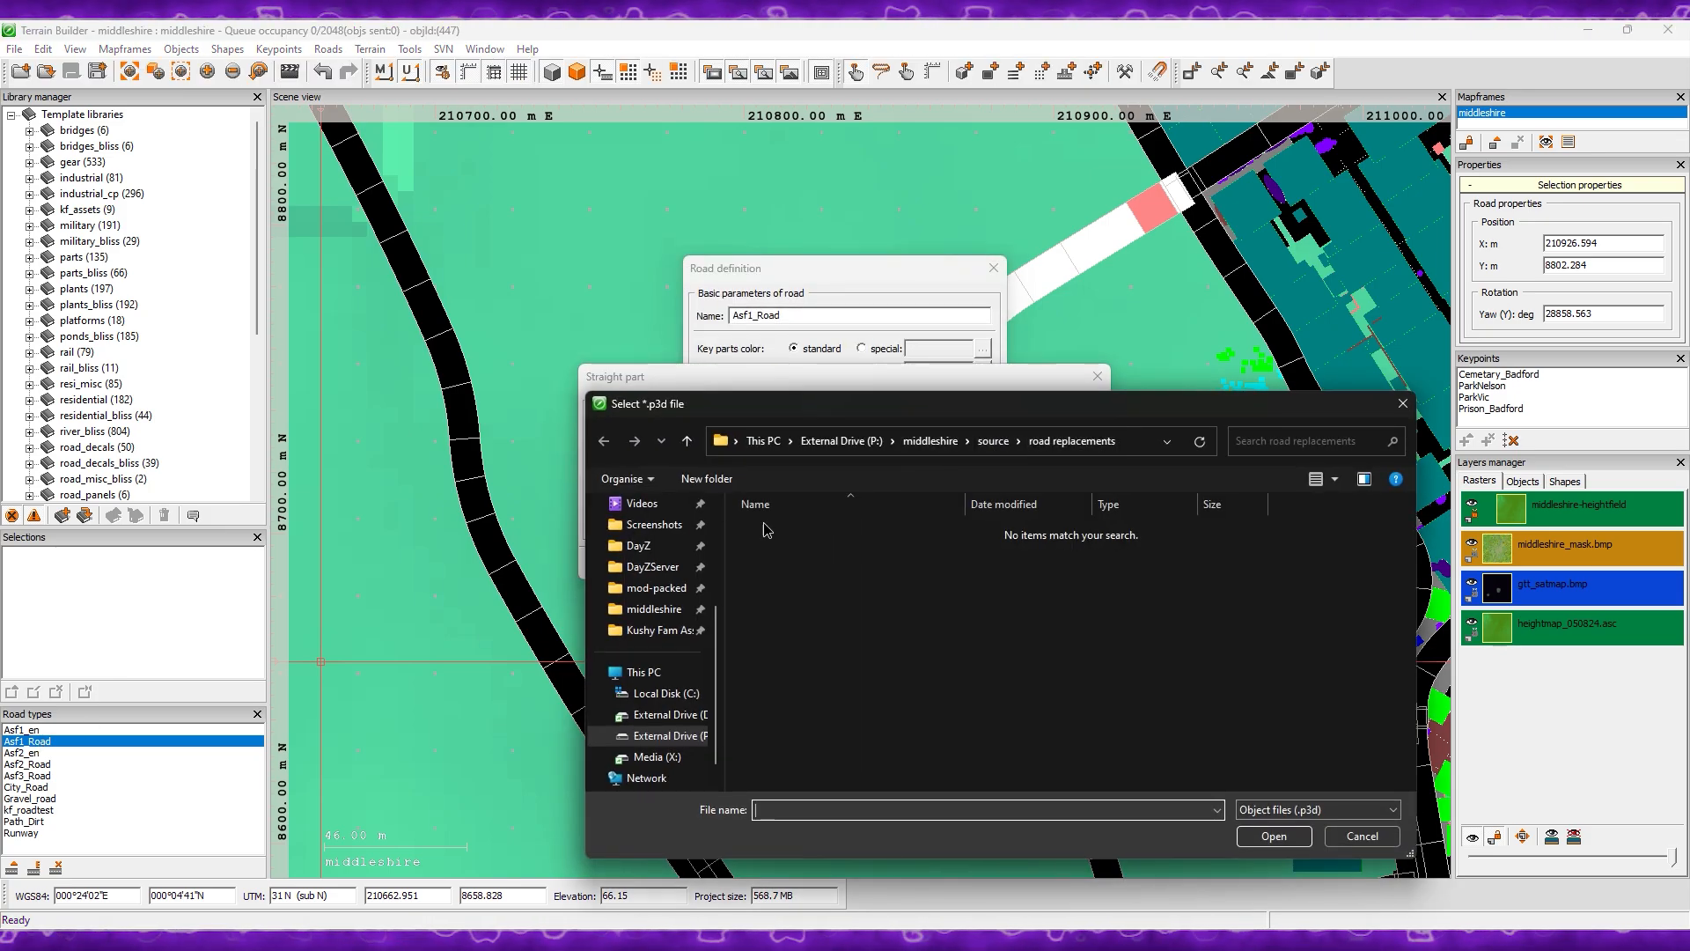
click(929, 440)
double_click(792, 566)
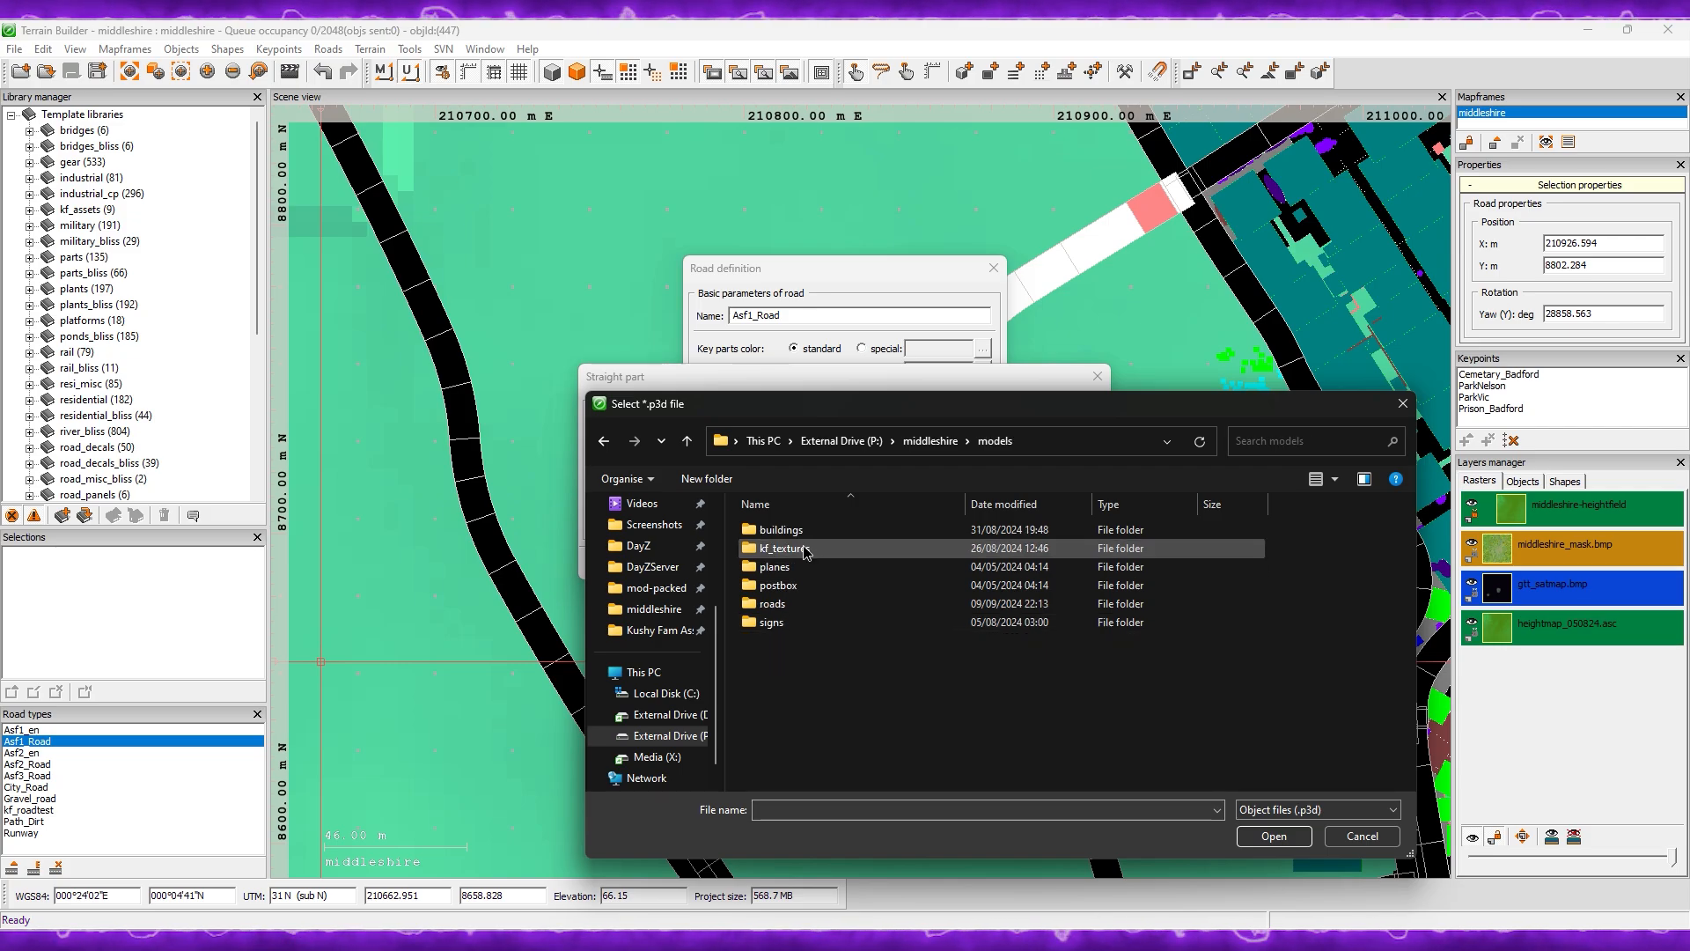
double_click(781, 529)
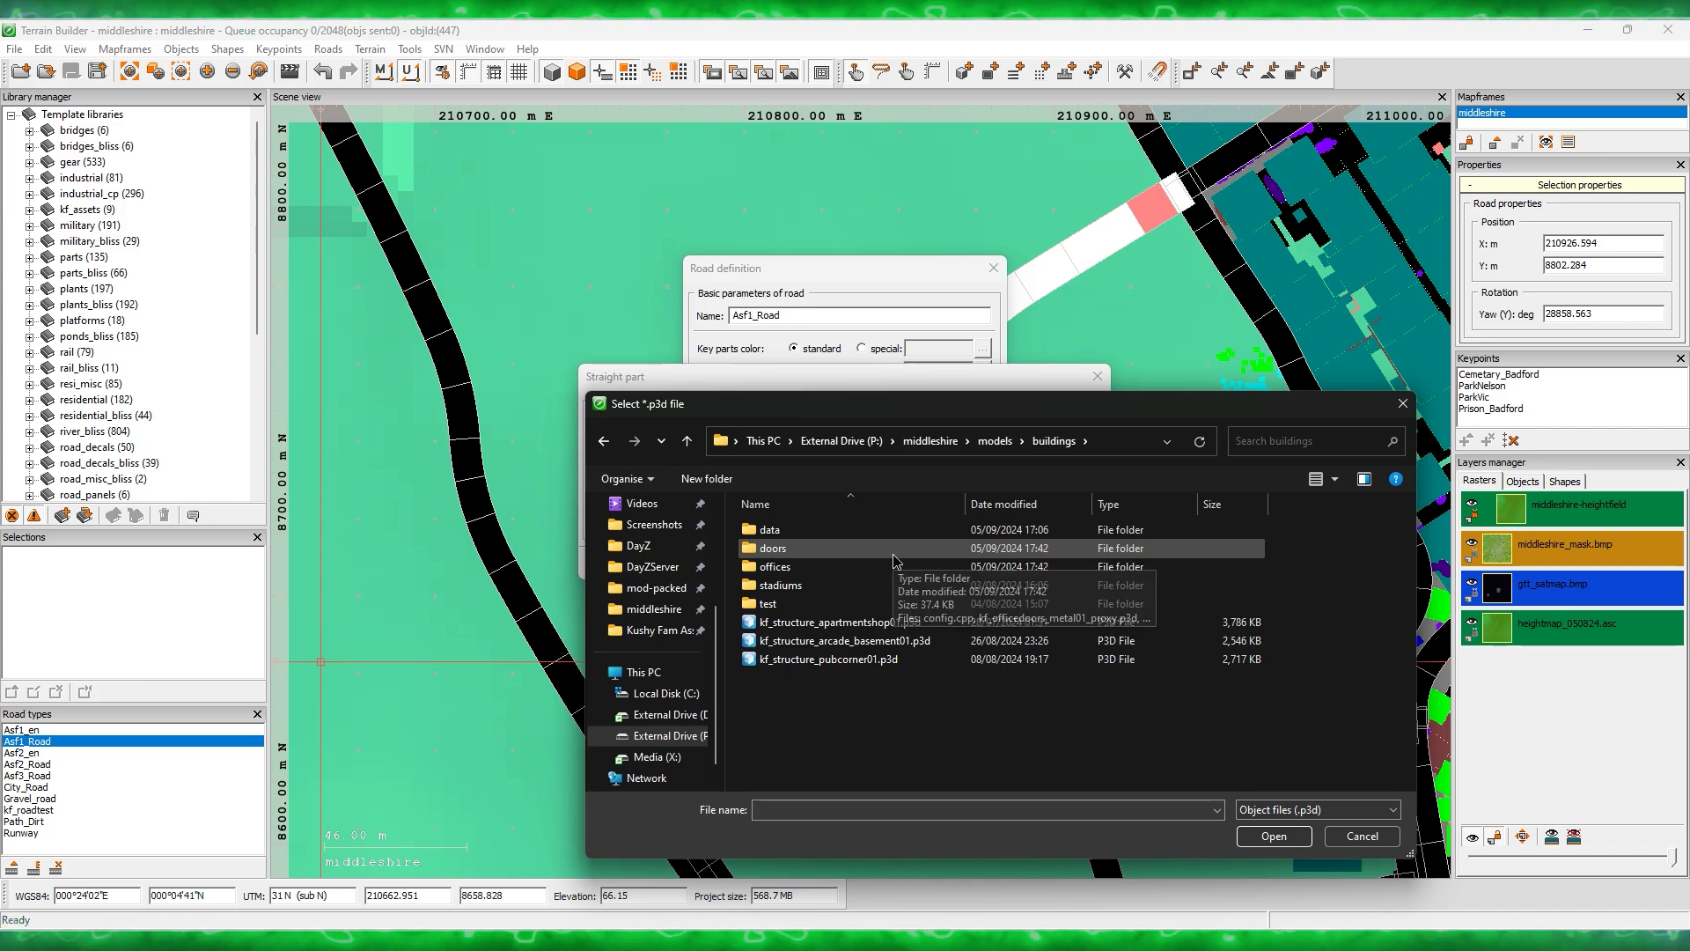
click(990, 441)
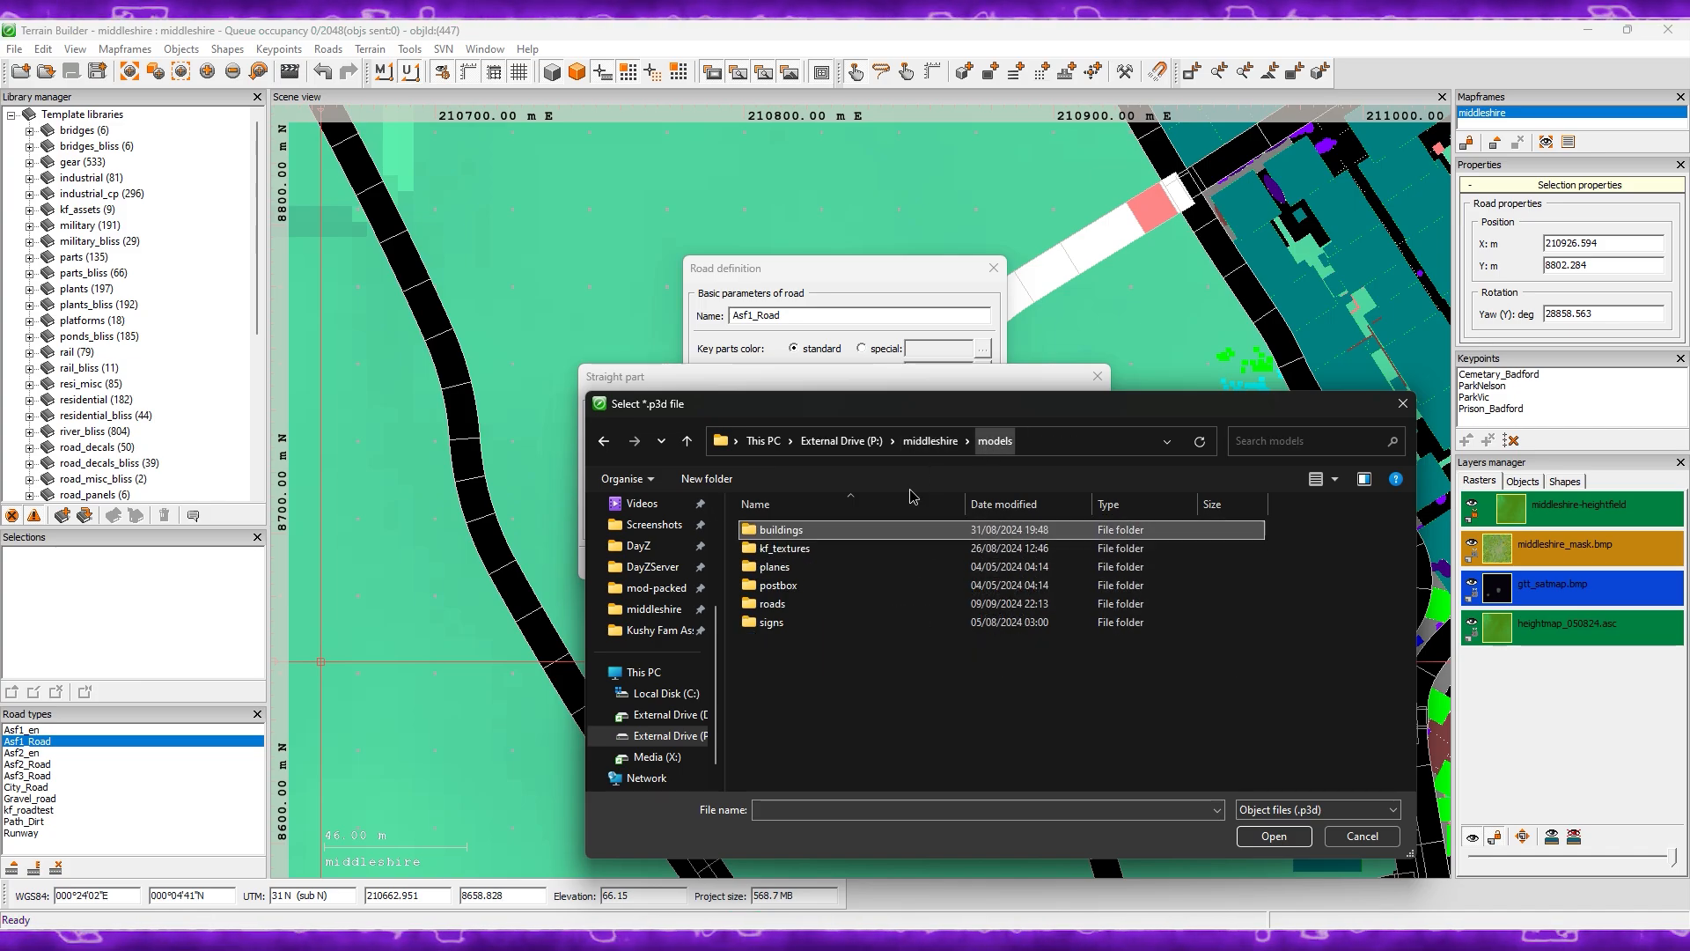
double_click(779, 602)
double_click(817, 548)
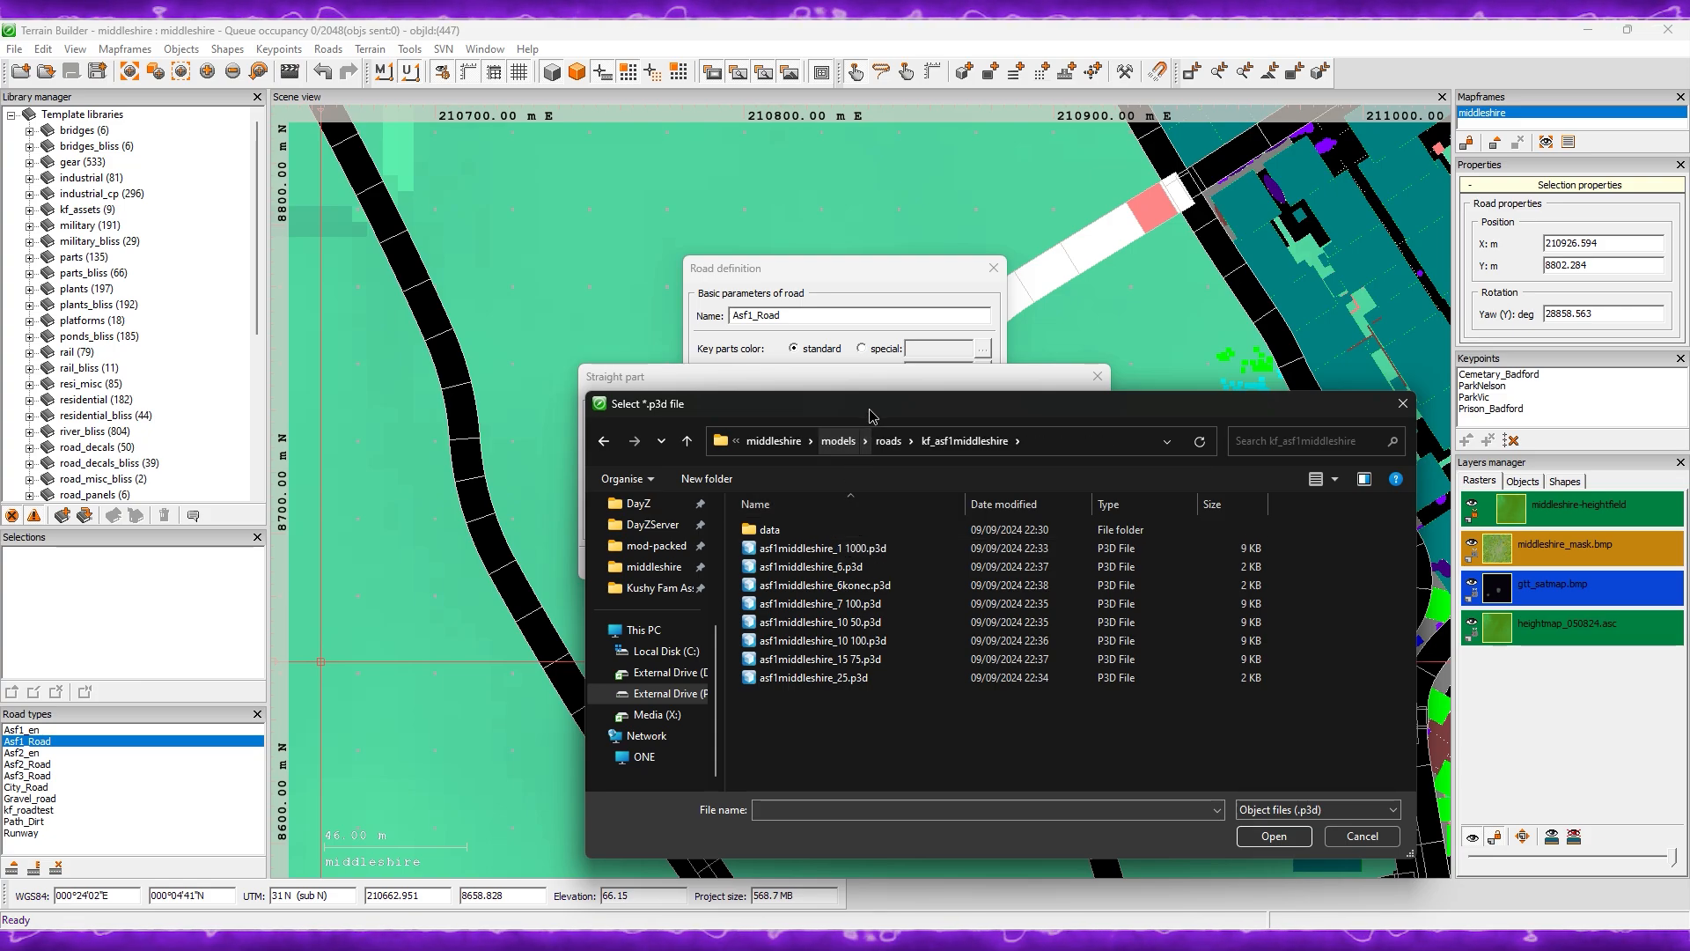
drag(872, 413, 979, 435)
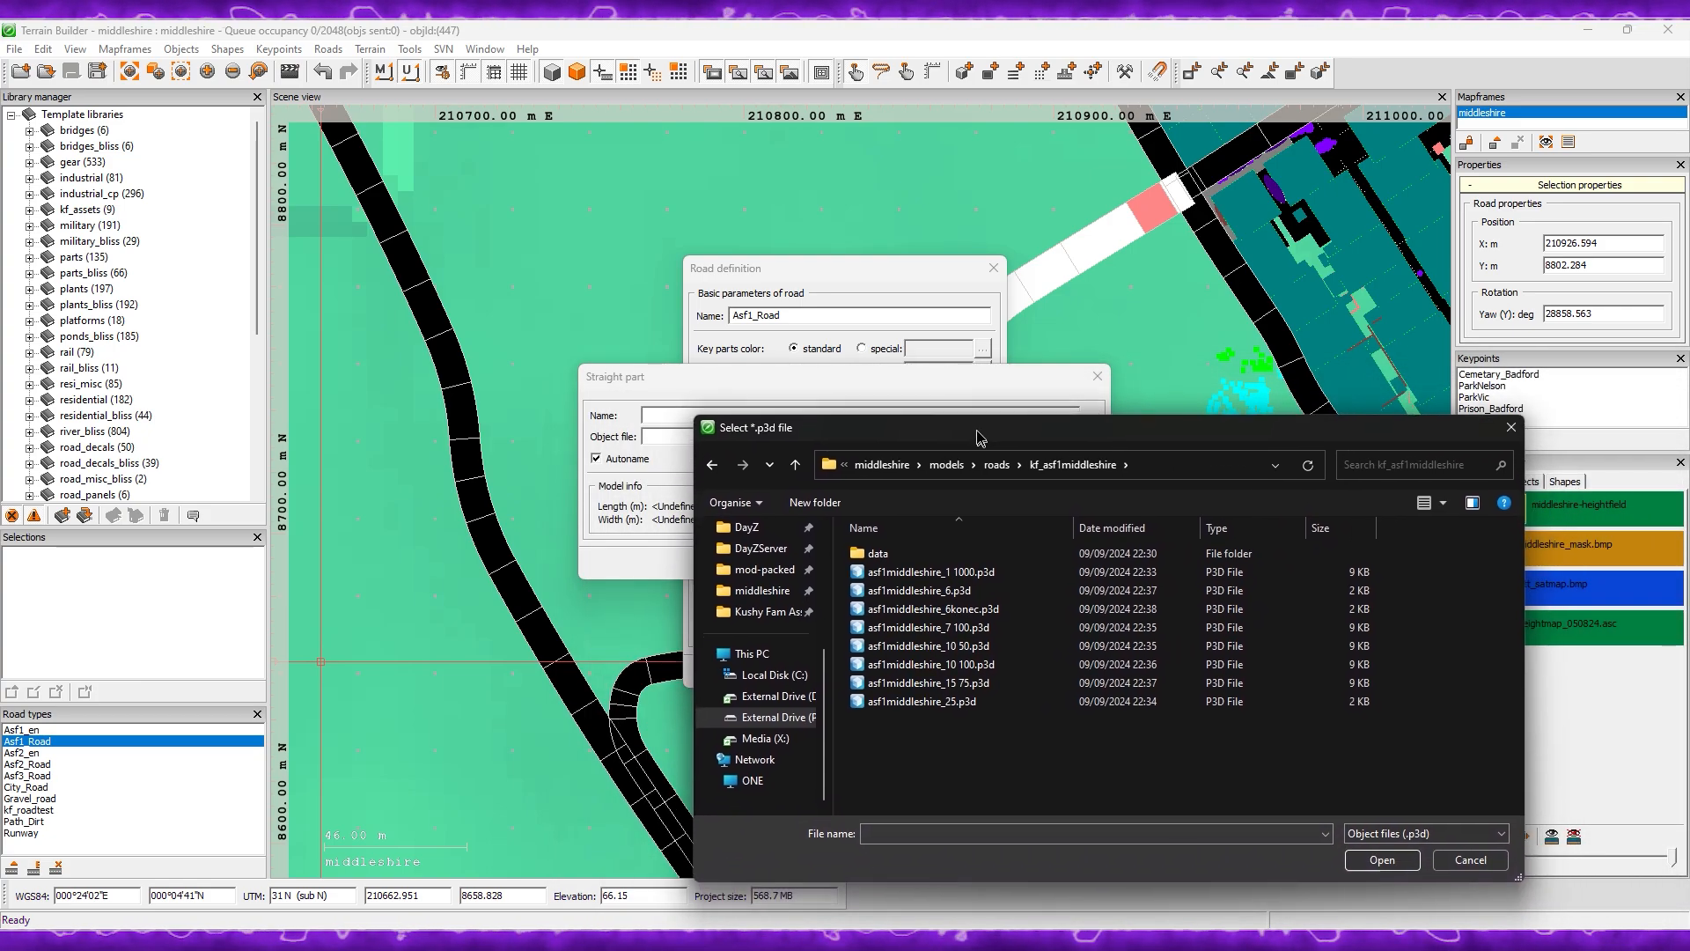
double_click(980, 588)
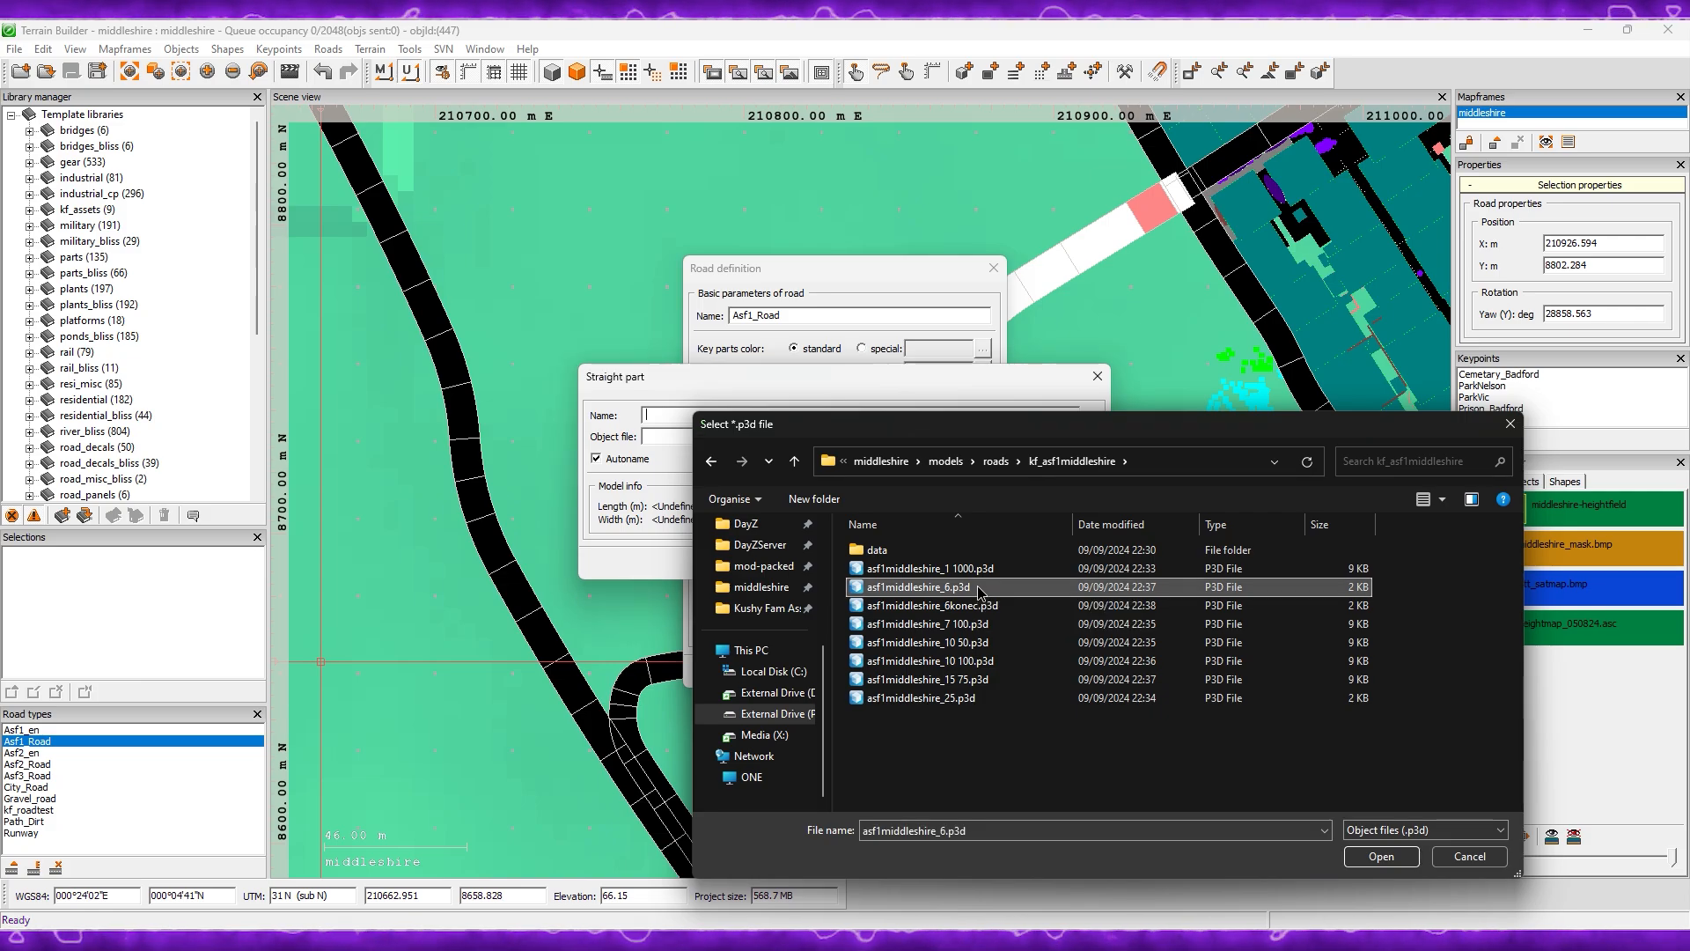
click(972, 553)
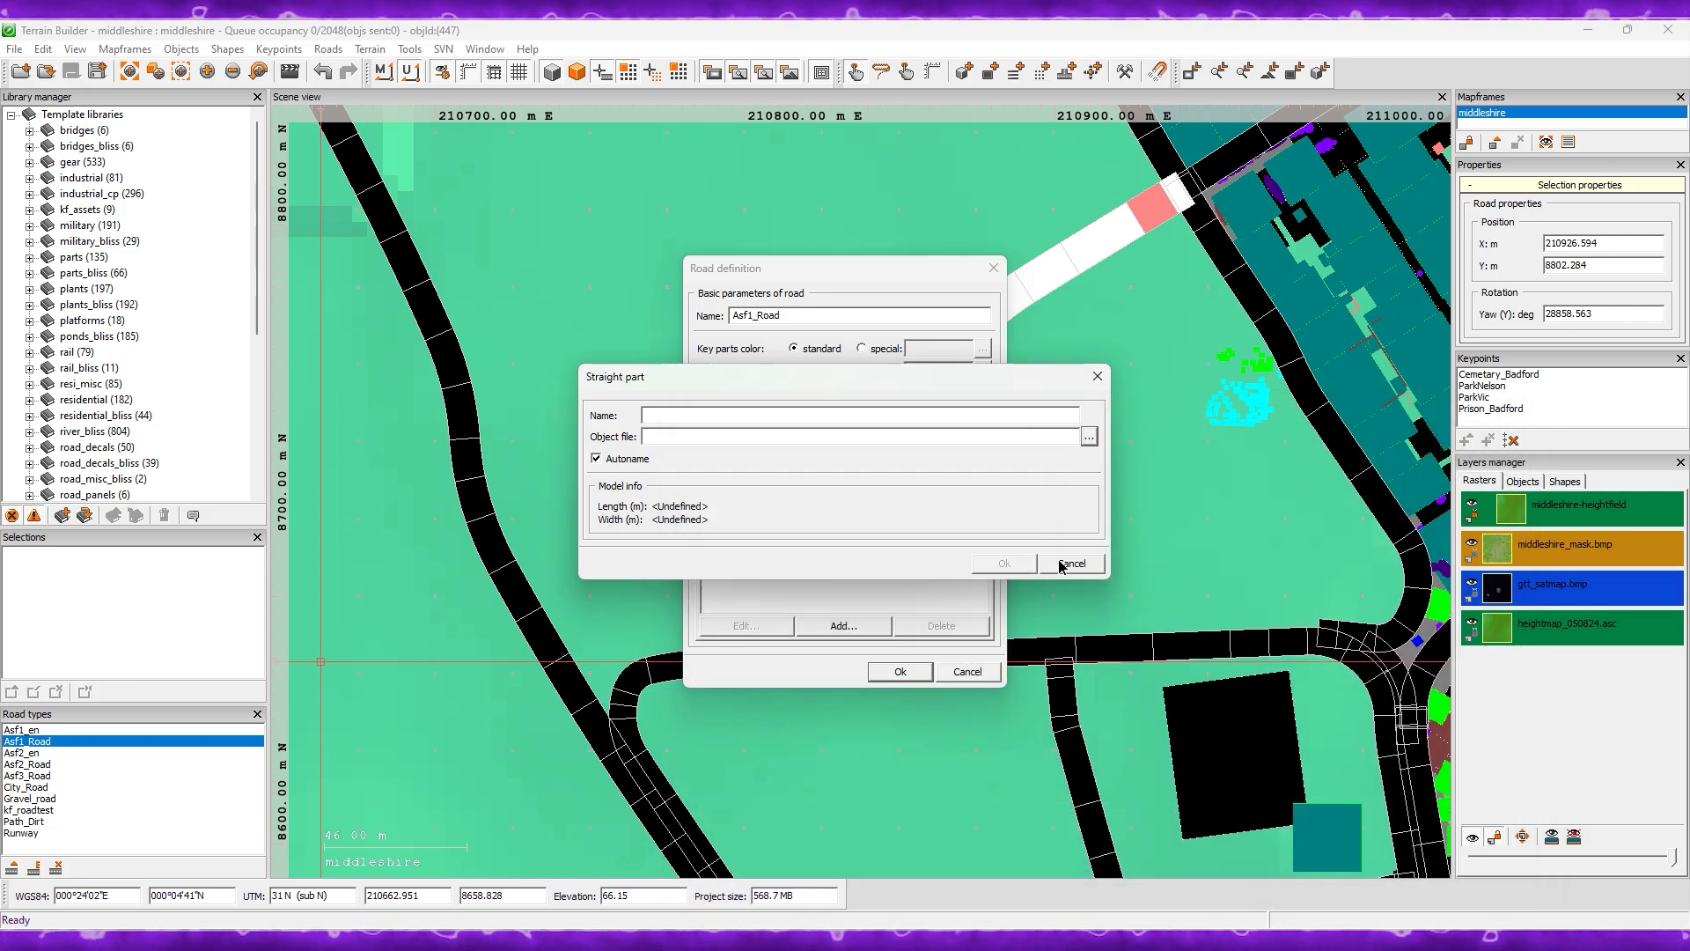
click(1071, 562)
click(967, 670)
Step: Delete the kf_roadtest road type and confirm its removal
click(42, 810)
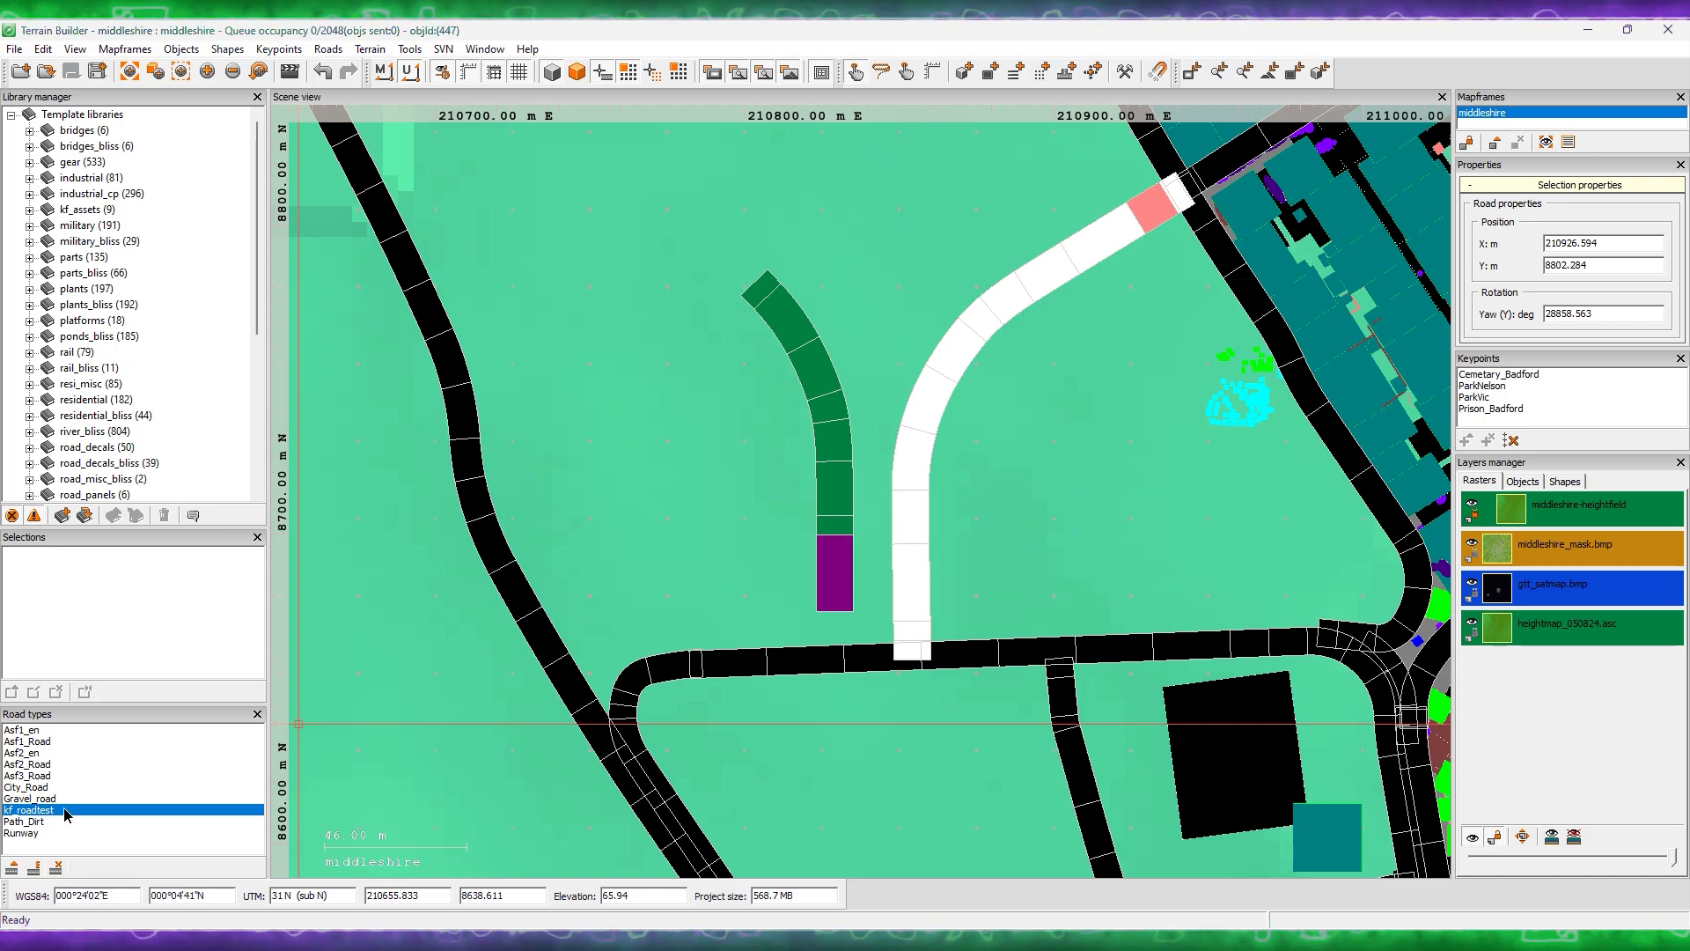
click(58, 867)
click(909, 555)
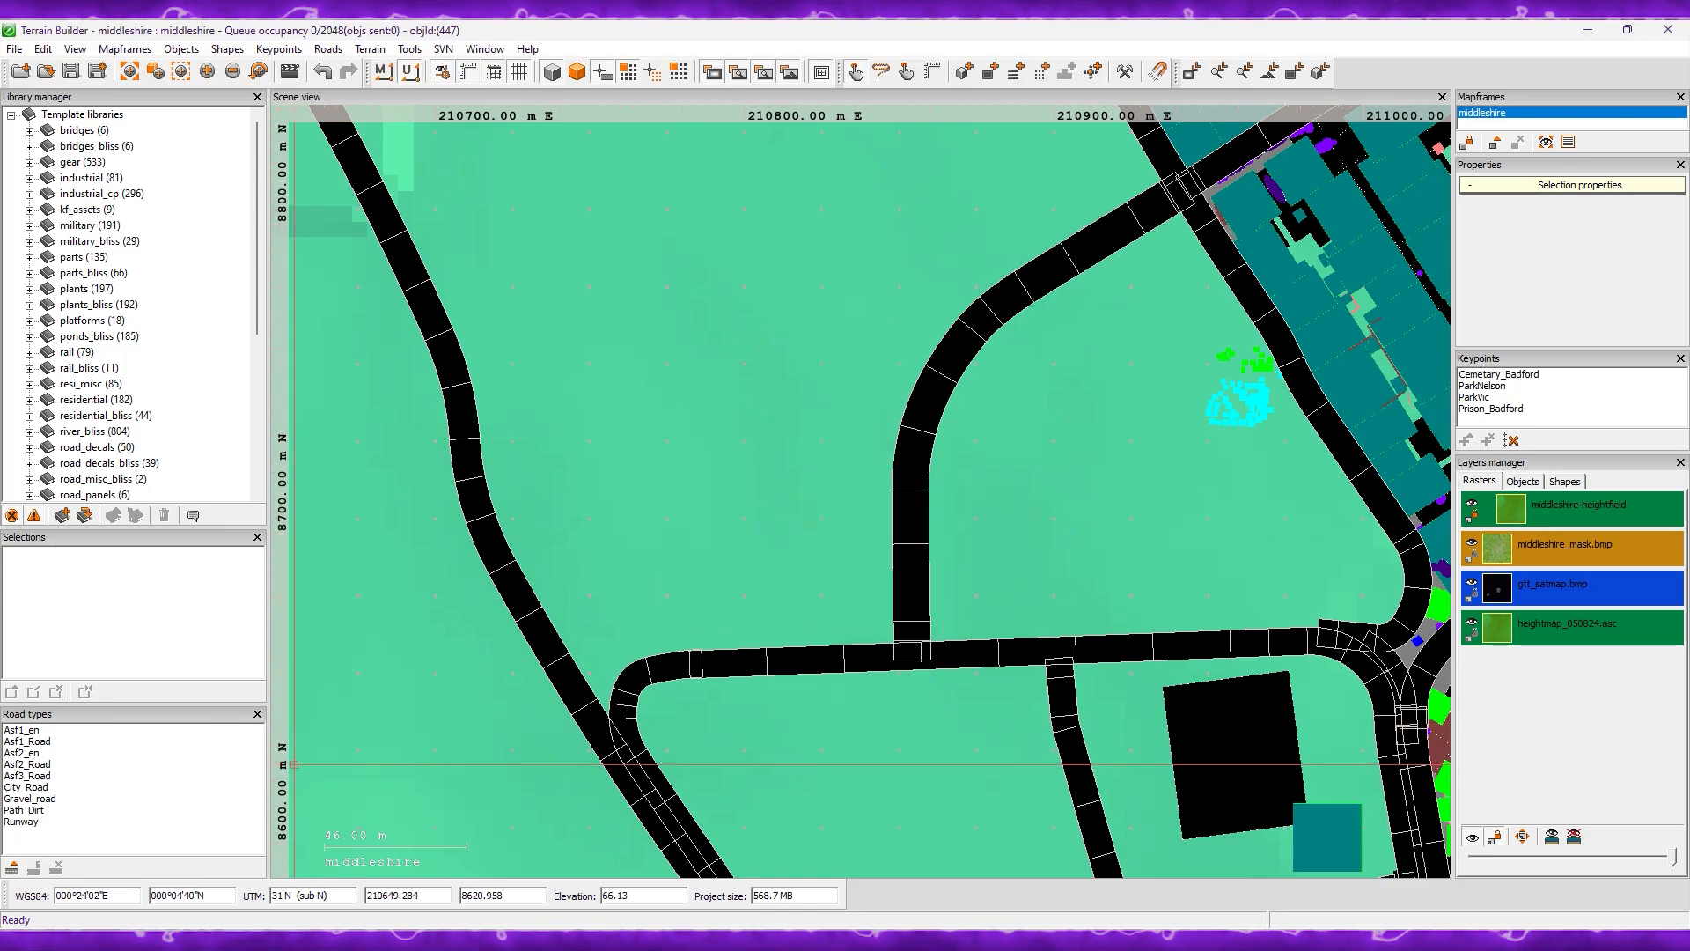
Step: Add asf1middleshire_6.p3d and asf1middleshire_25.p3d from the kf_asf1middleshire folder as straight parts of the Asf1_Road type
double_click(39, 744)
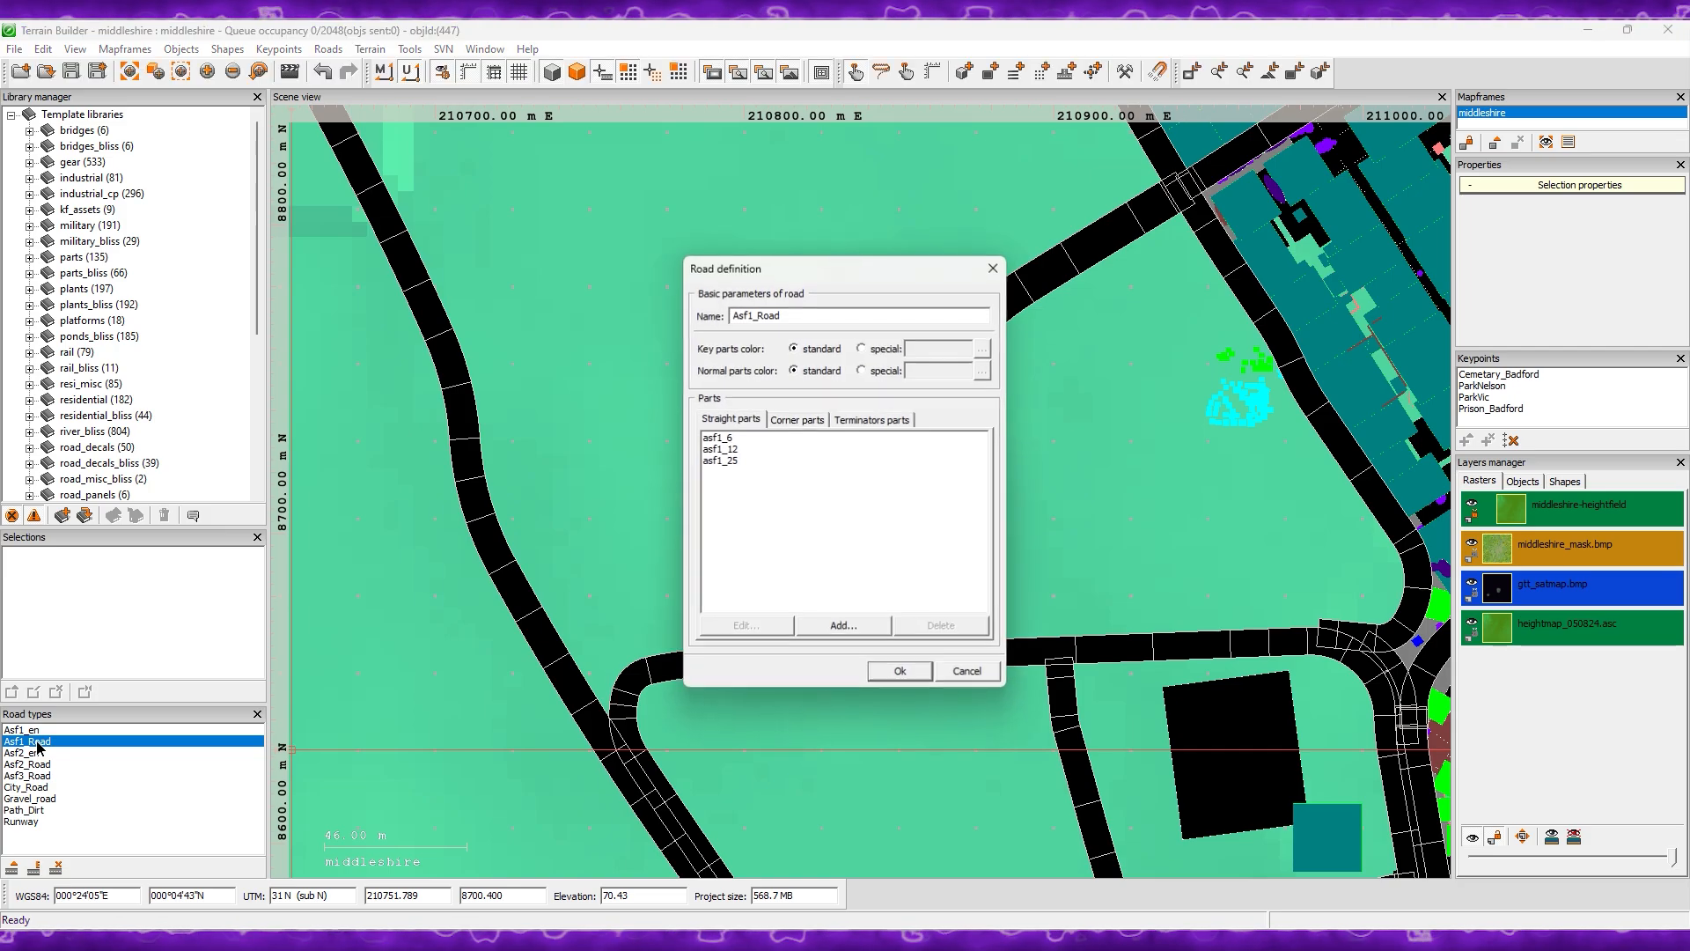
click(836, 624)
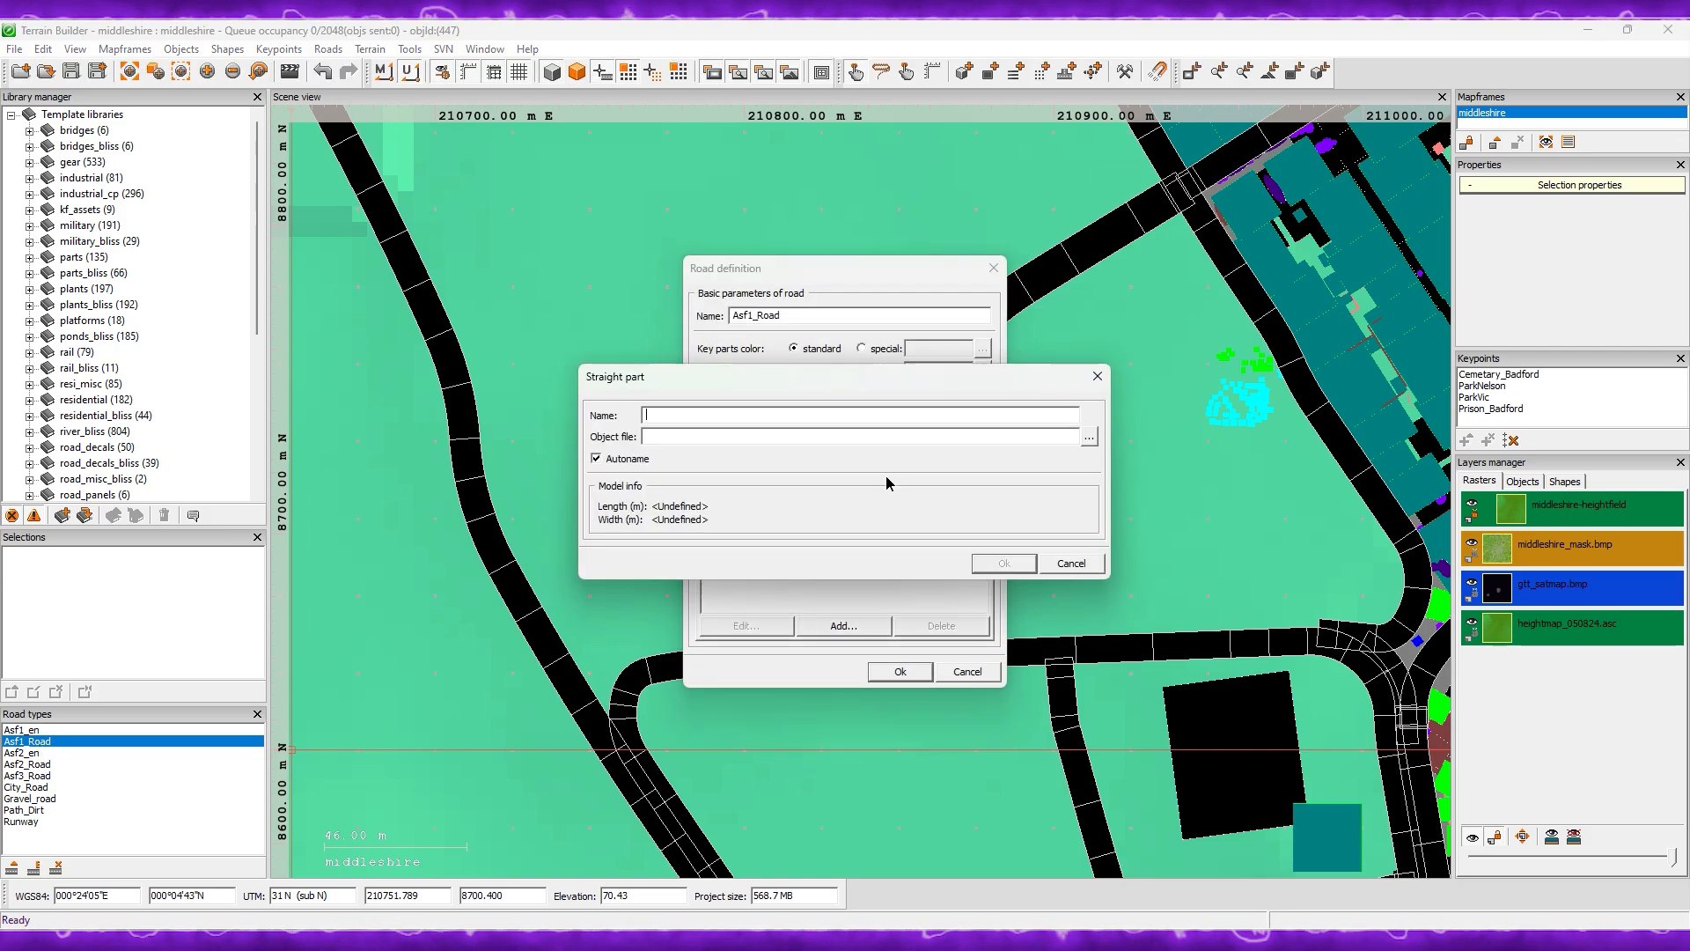
click(1090, 437)
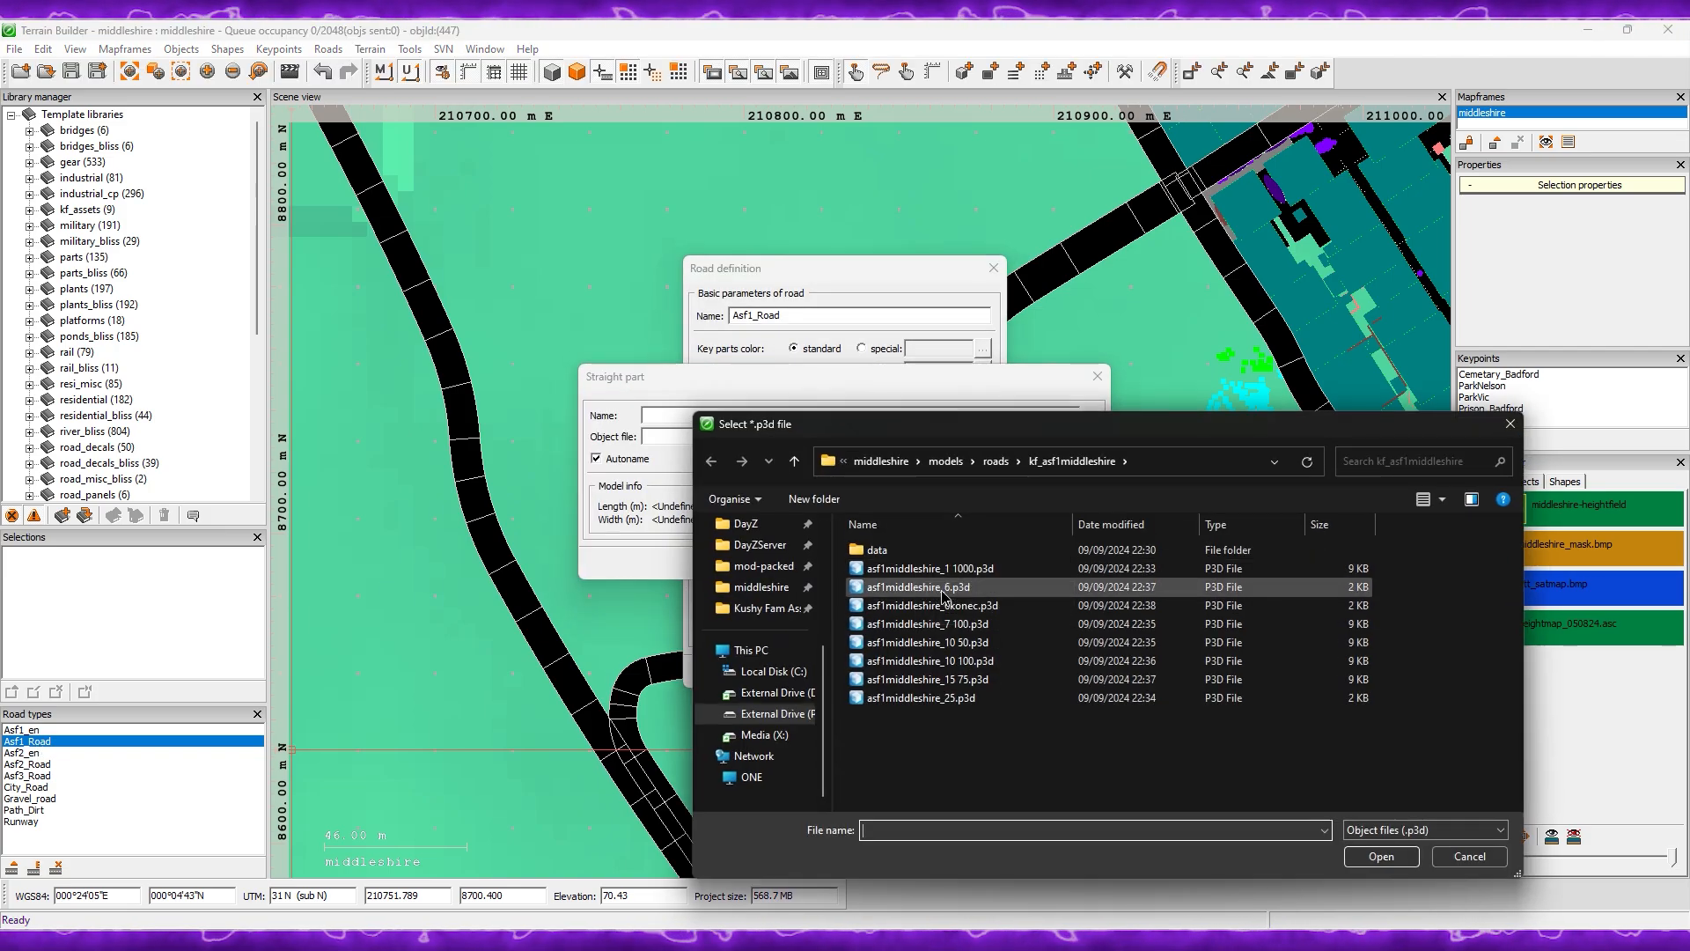
double_click(941, 590)
click(1001, 564)
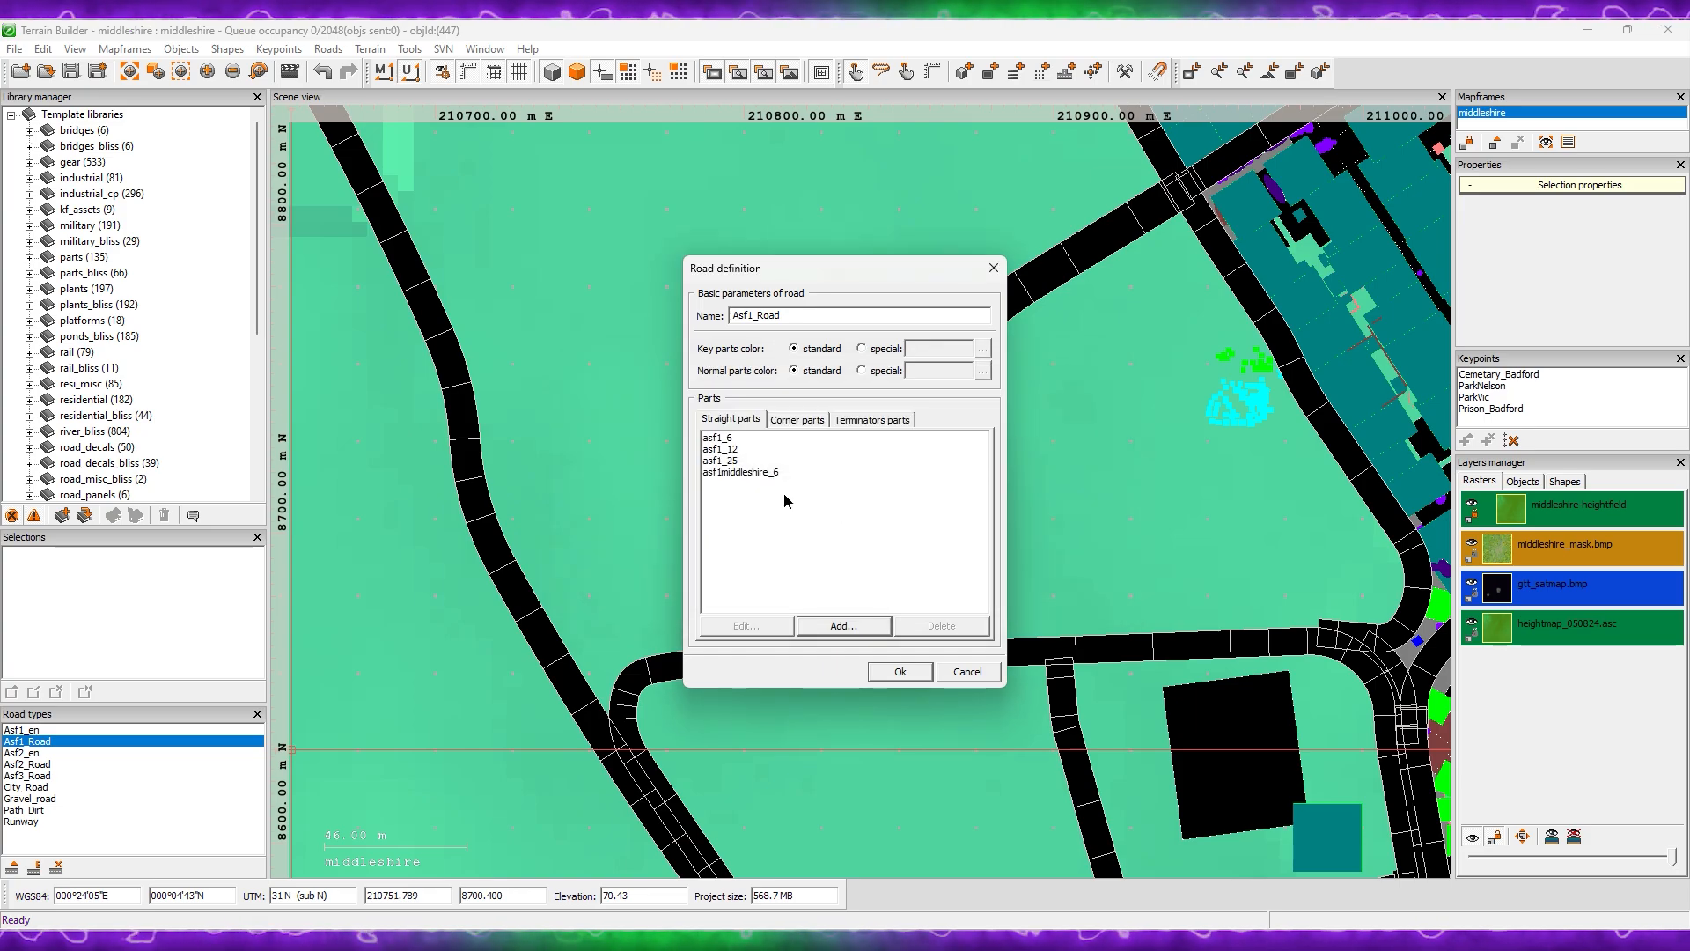
click(831, 626)
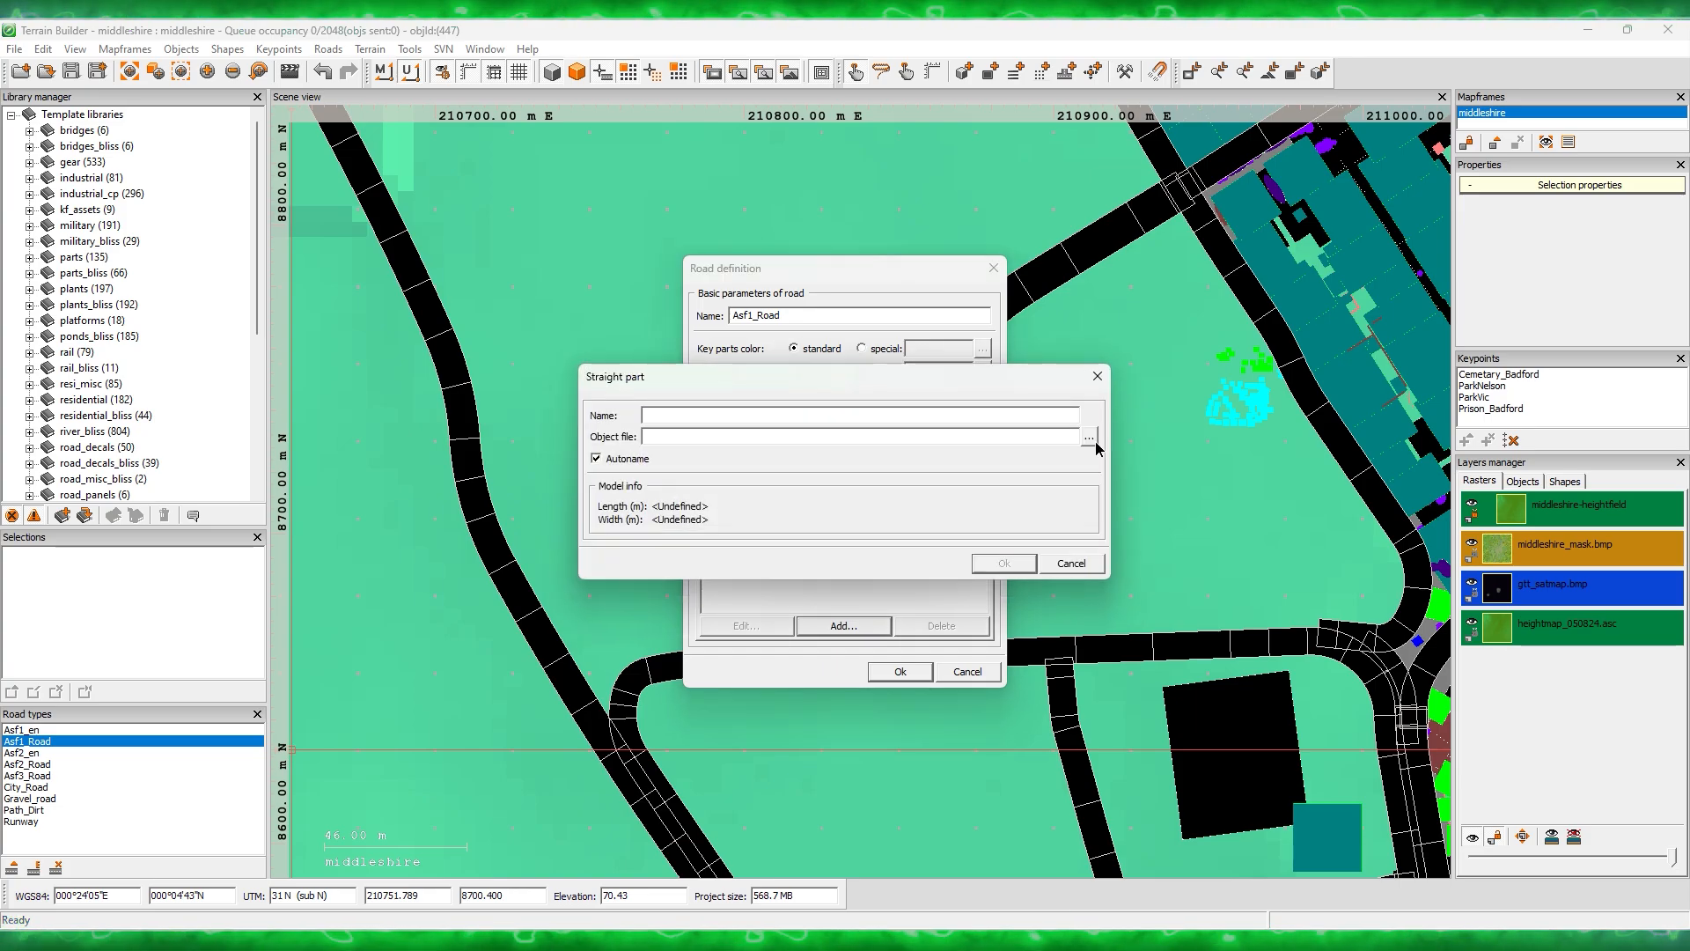
click(1090, 438)
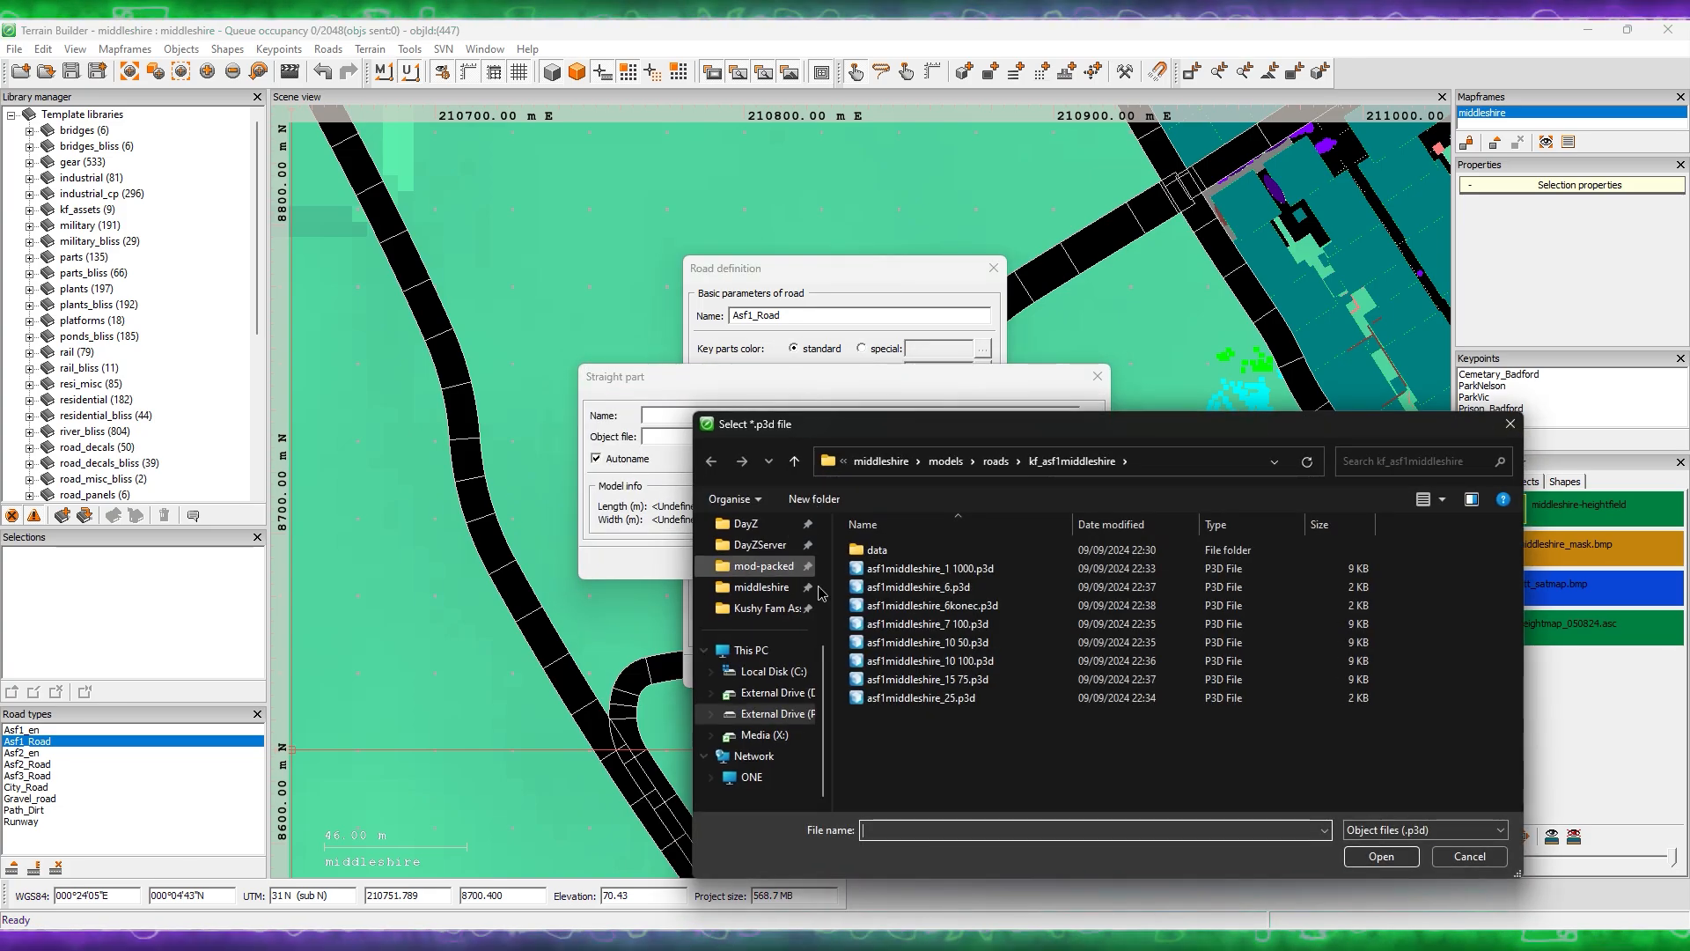
double_click(950, 697)
click(1003, 564)
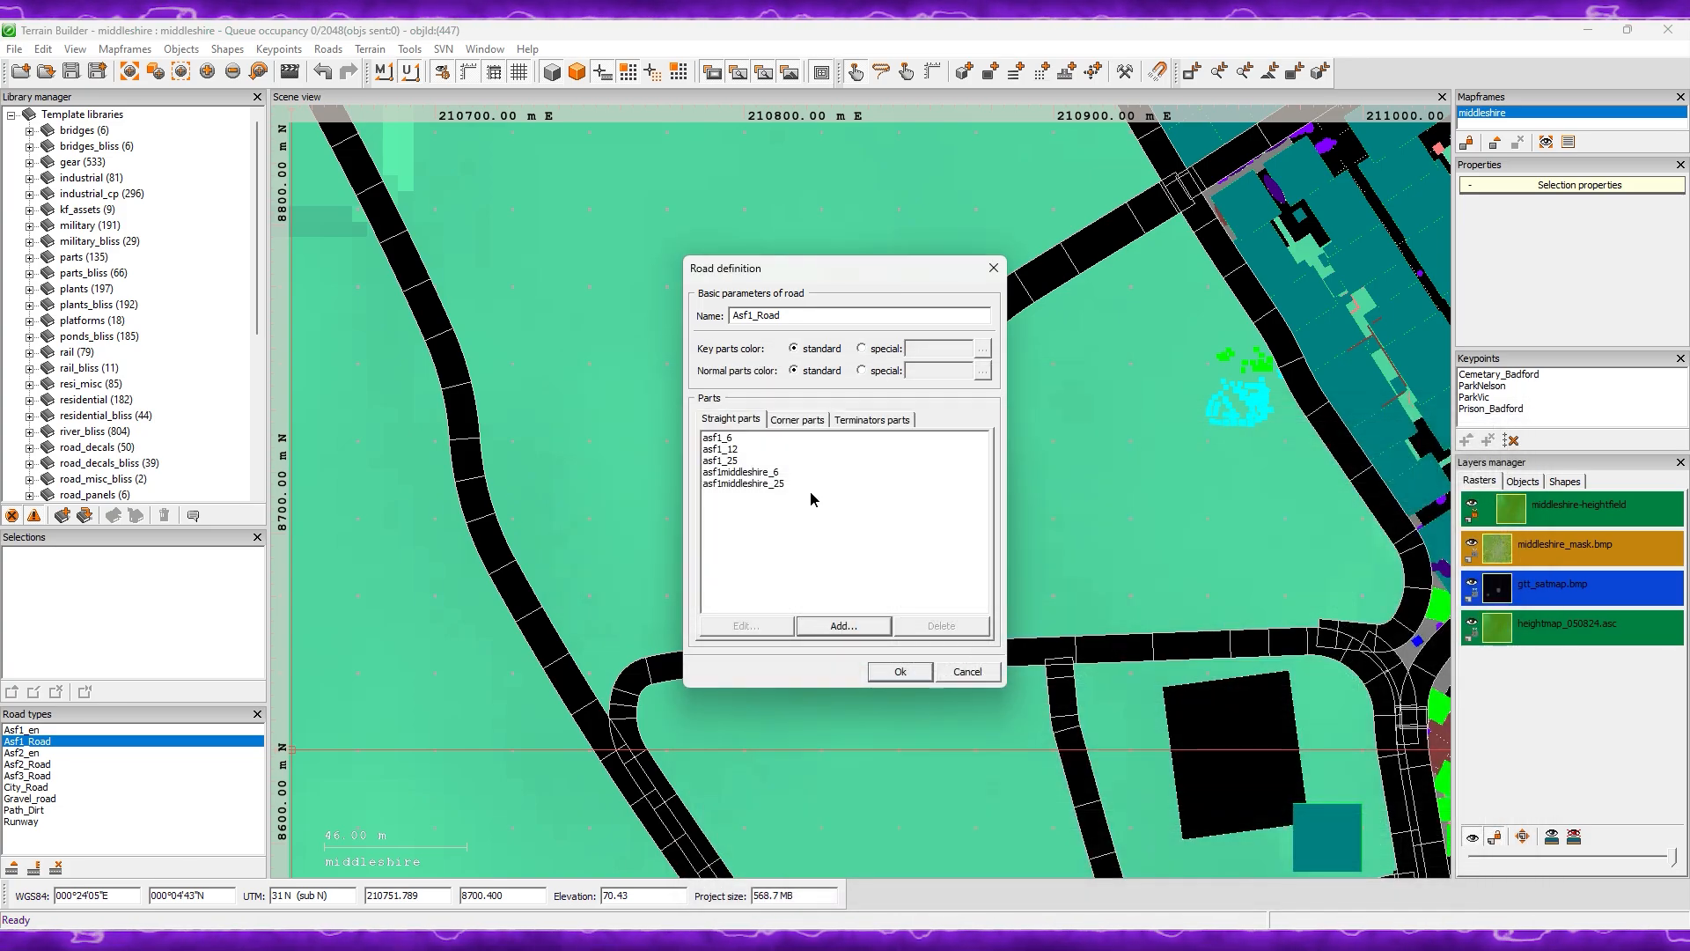
Step: Add asf1middleshire_1 1000.p3d from the kf_asf1middleshire folder as a corner part of the Asf1_Road type
click(801, 418)
click(811, 626)
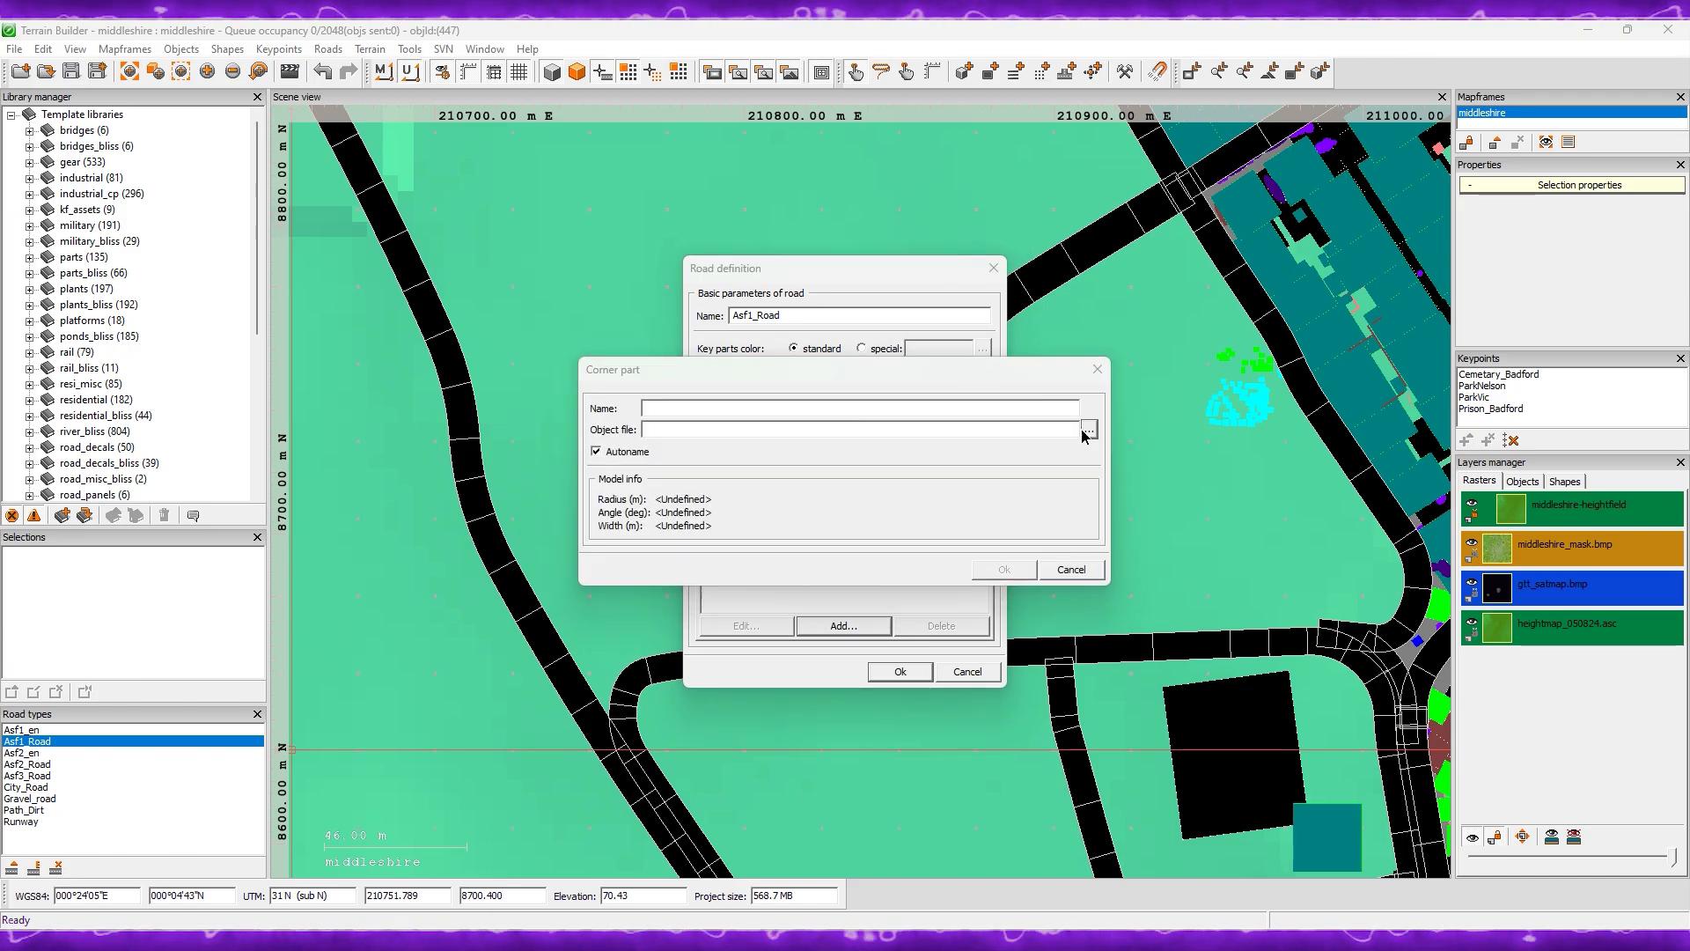
click(1075, 430)
click(872, 544)
double_click(871, 544)
click(1003, 569)
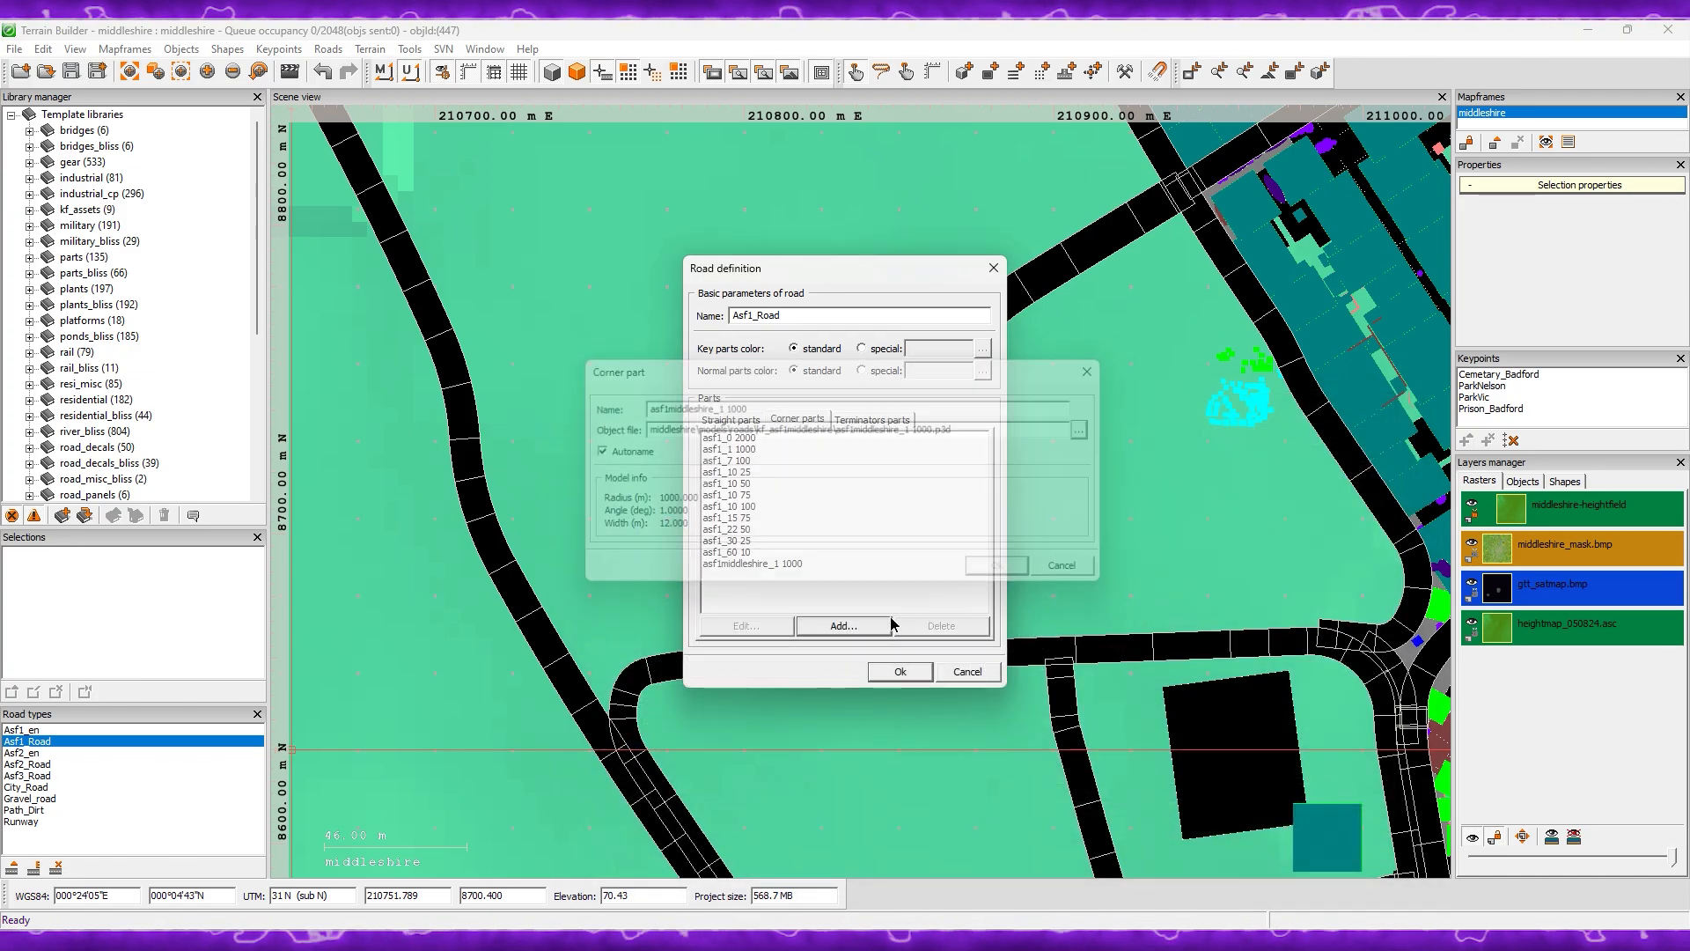
Step: Add asf1middleshire_7 100.p3d and asf1middleshire_10 50.p3d from the kf_asf1middleshire folder as corner parts of the Asf1_Road type
click(844, 626)
click(1090, 431)
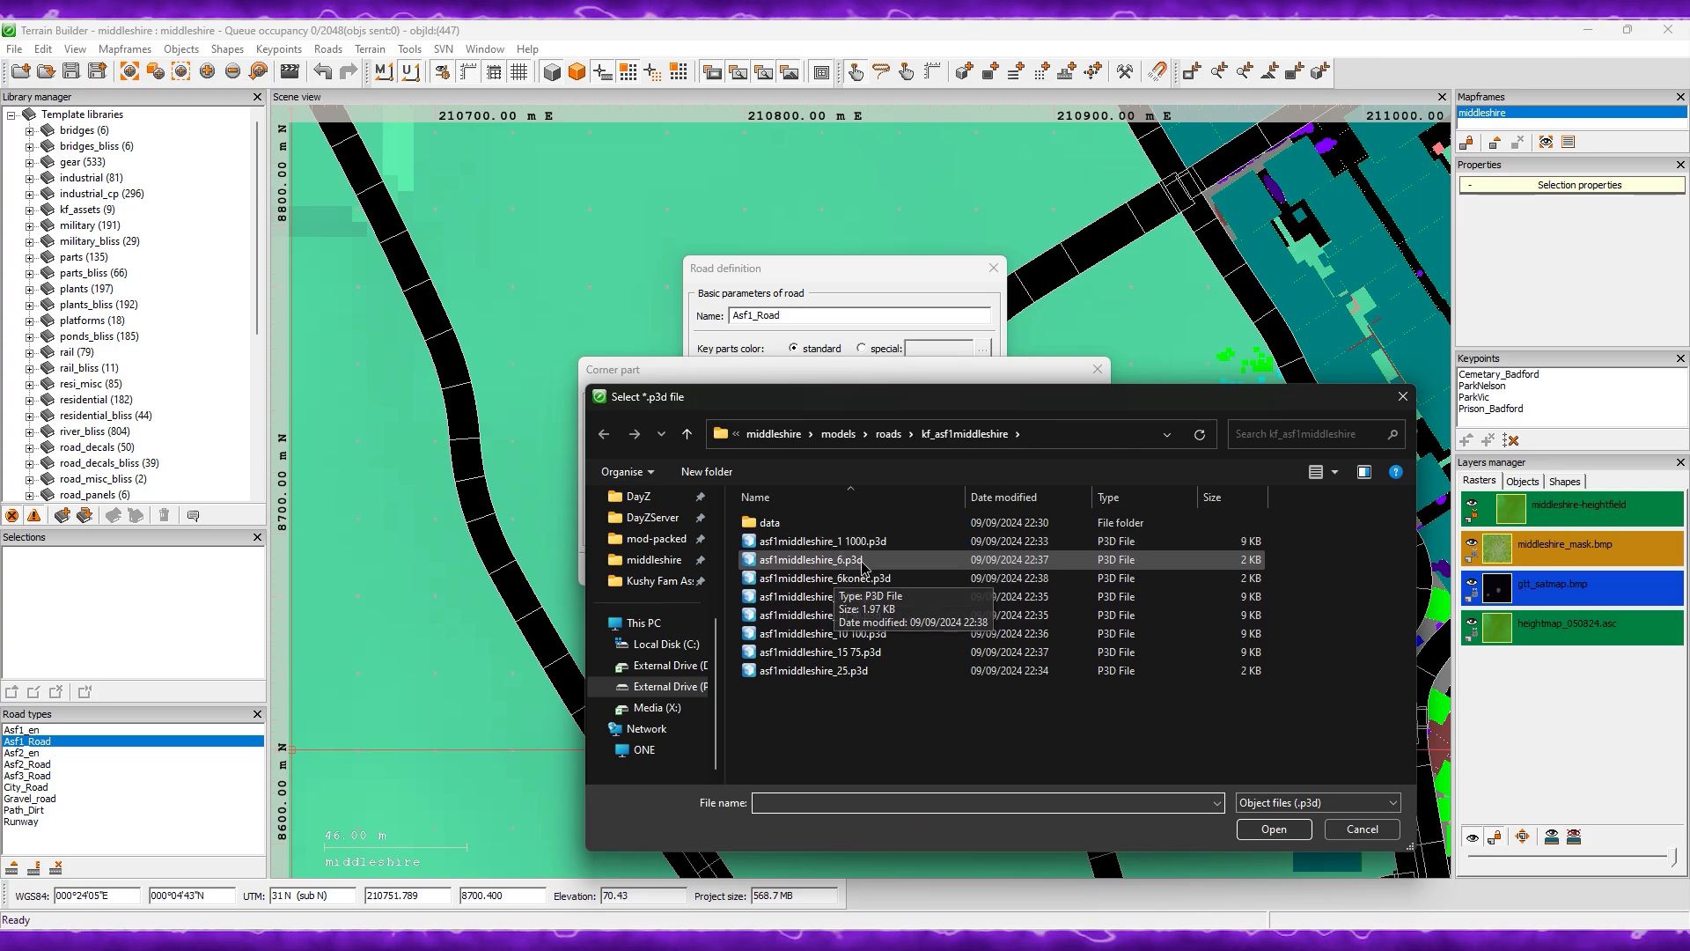
double_click(903, 598)
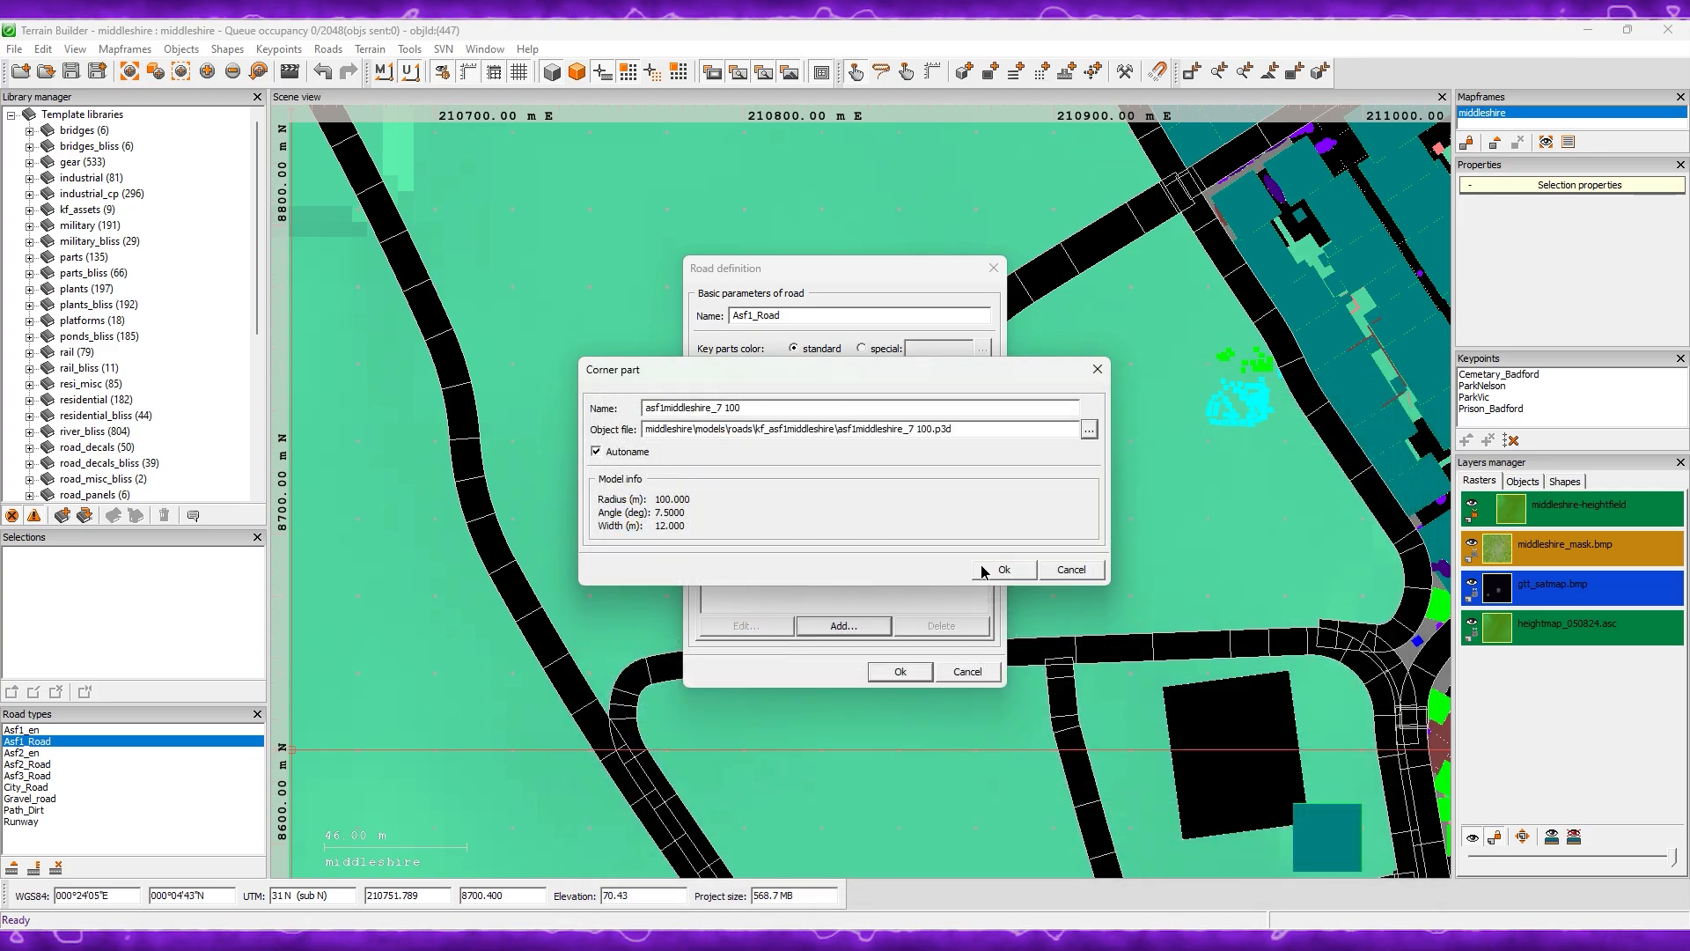
click(1004, 569)
click(843, 626)
click(1091, 430)
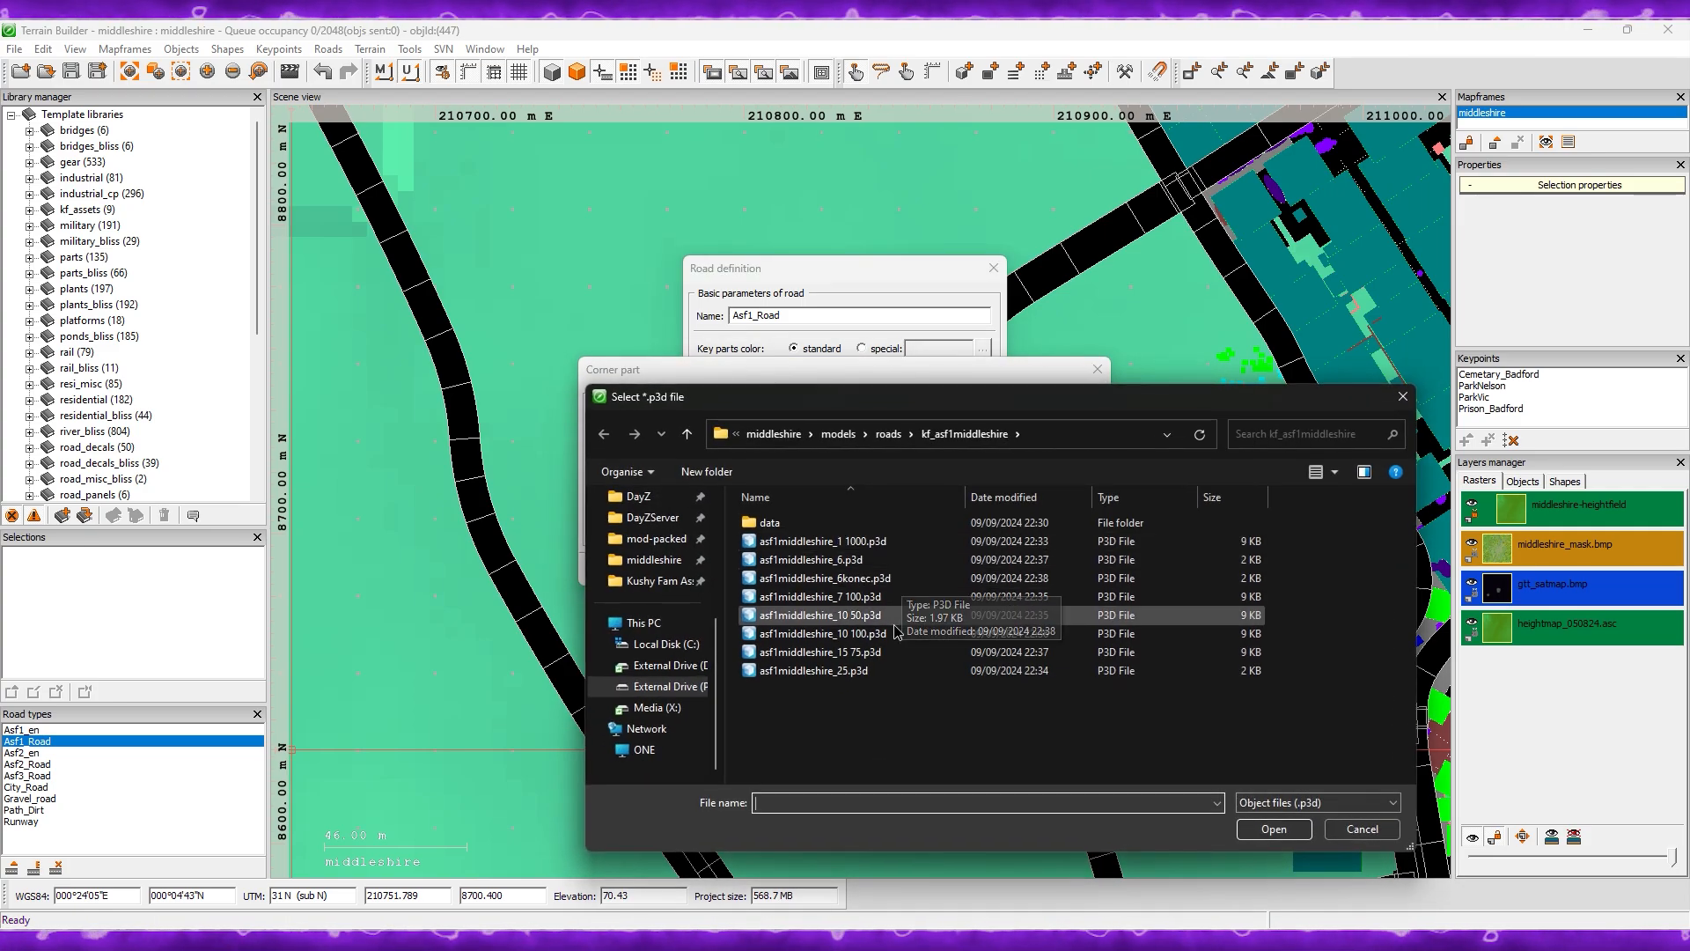
double_click(895, 616)
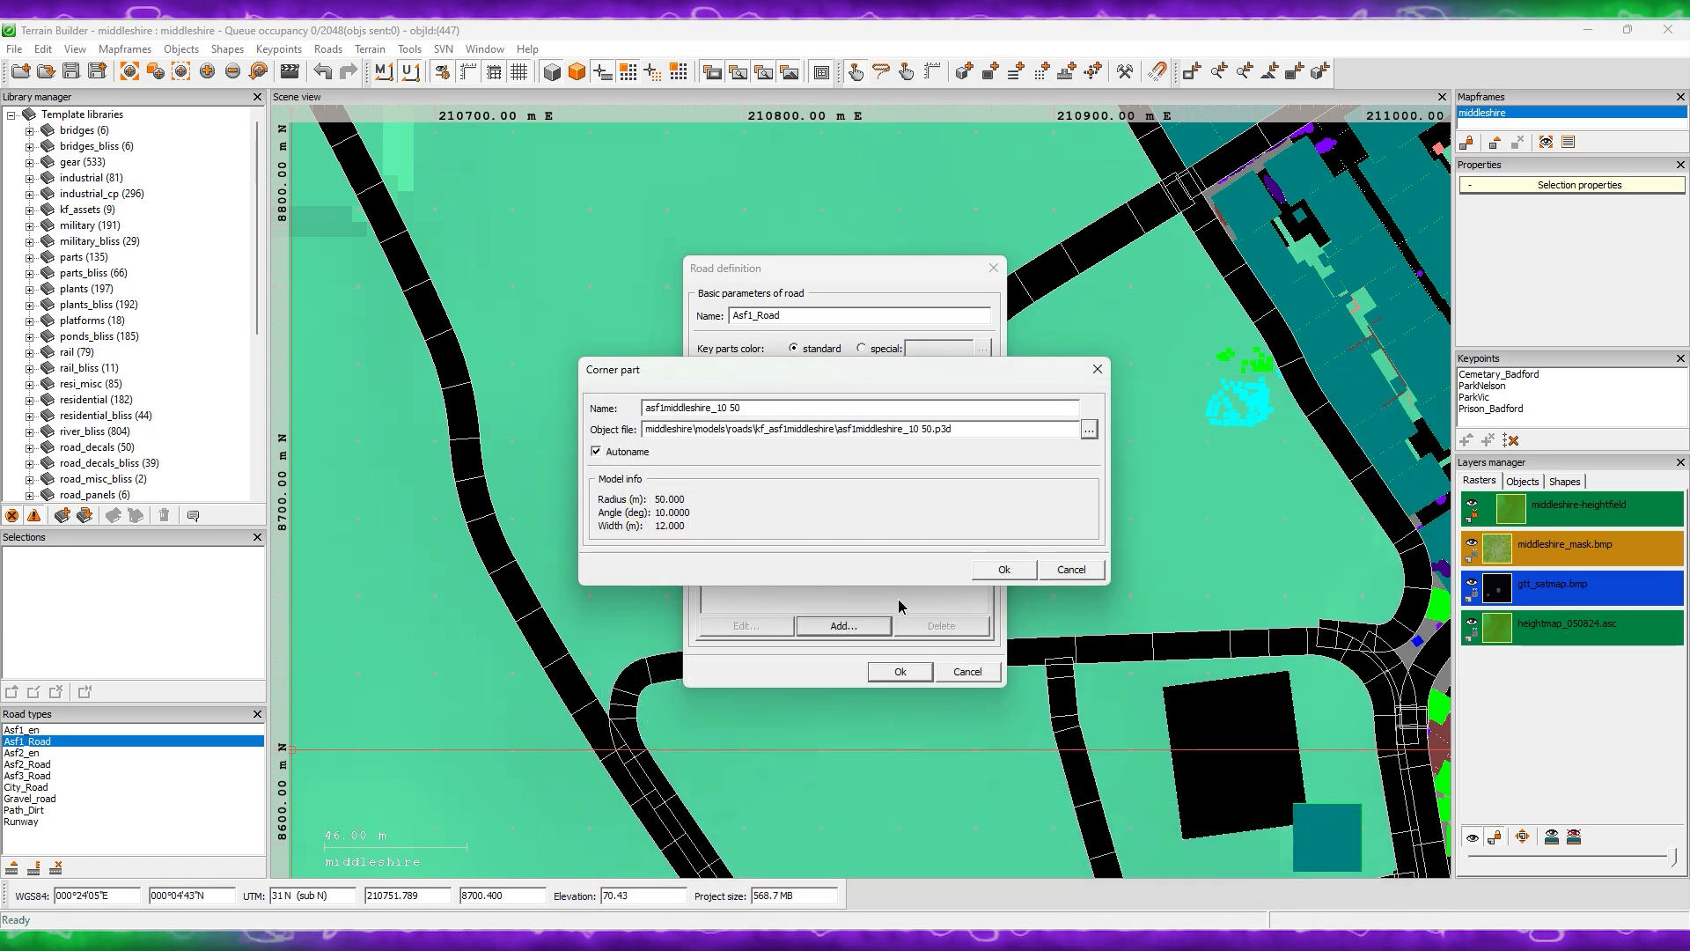
click(990, 570)
Step: Add asf1middleshire_10 100.p3d and asf1middleshire_15 75.p3d from the kf_asf1middleshire folder as corner parts of the Asf1_Road type
click(843, 626)
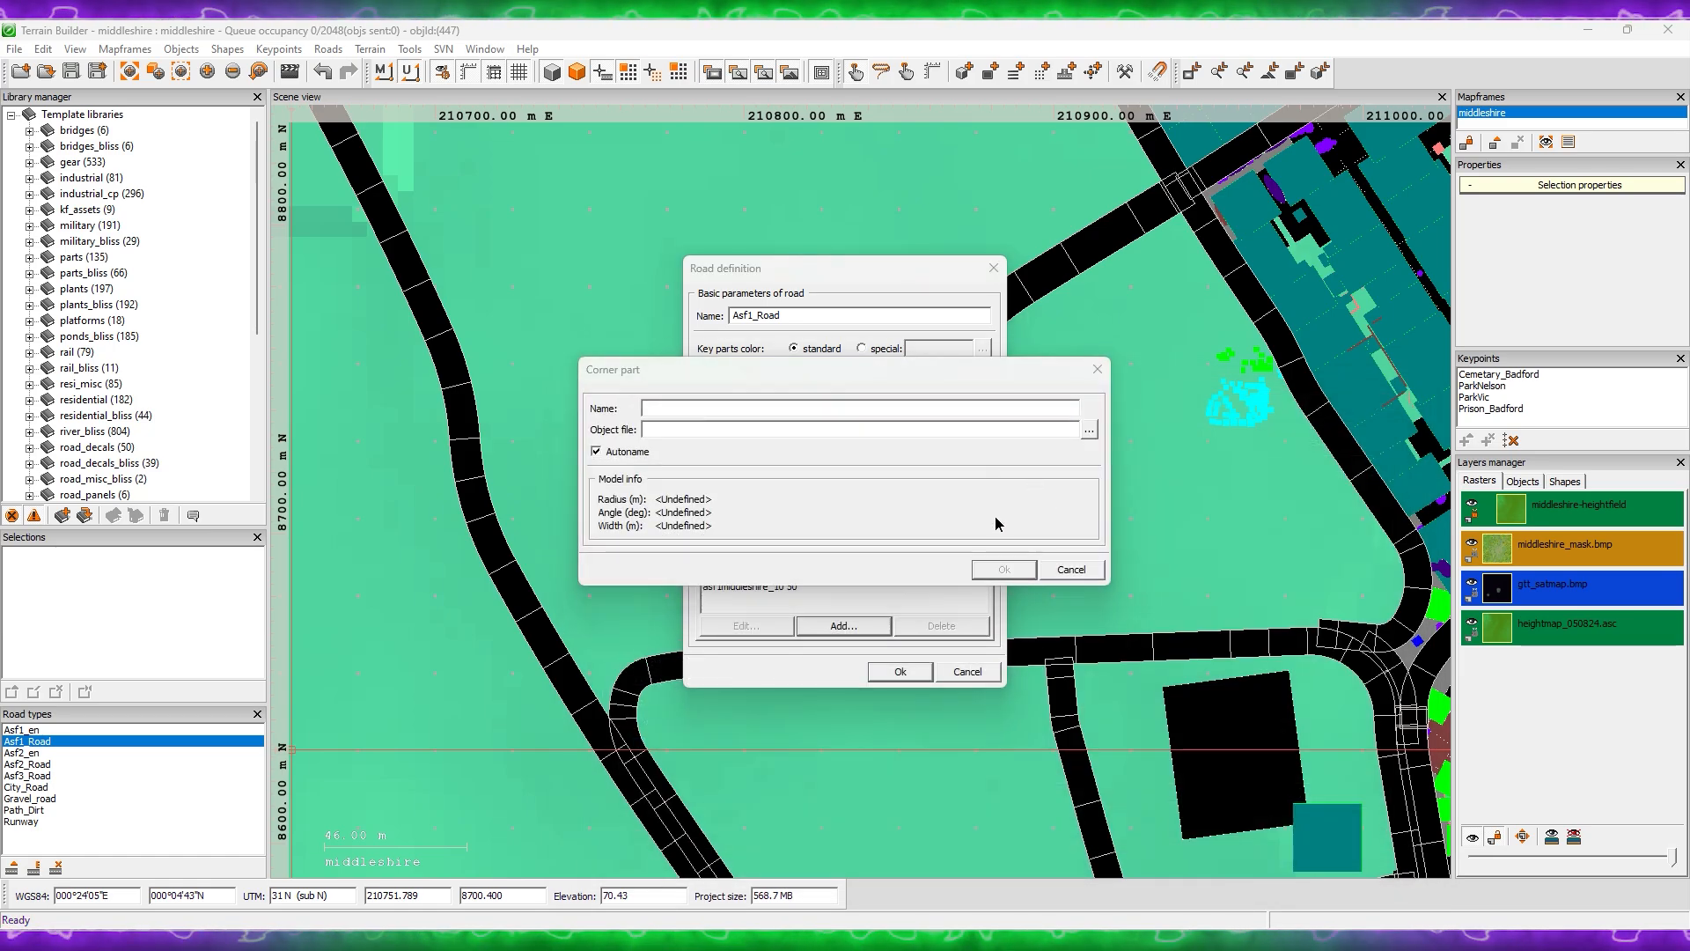
click(1090, 430)
double_click(895, 633)
click(1002, 568)
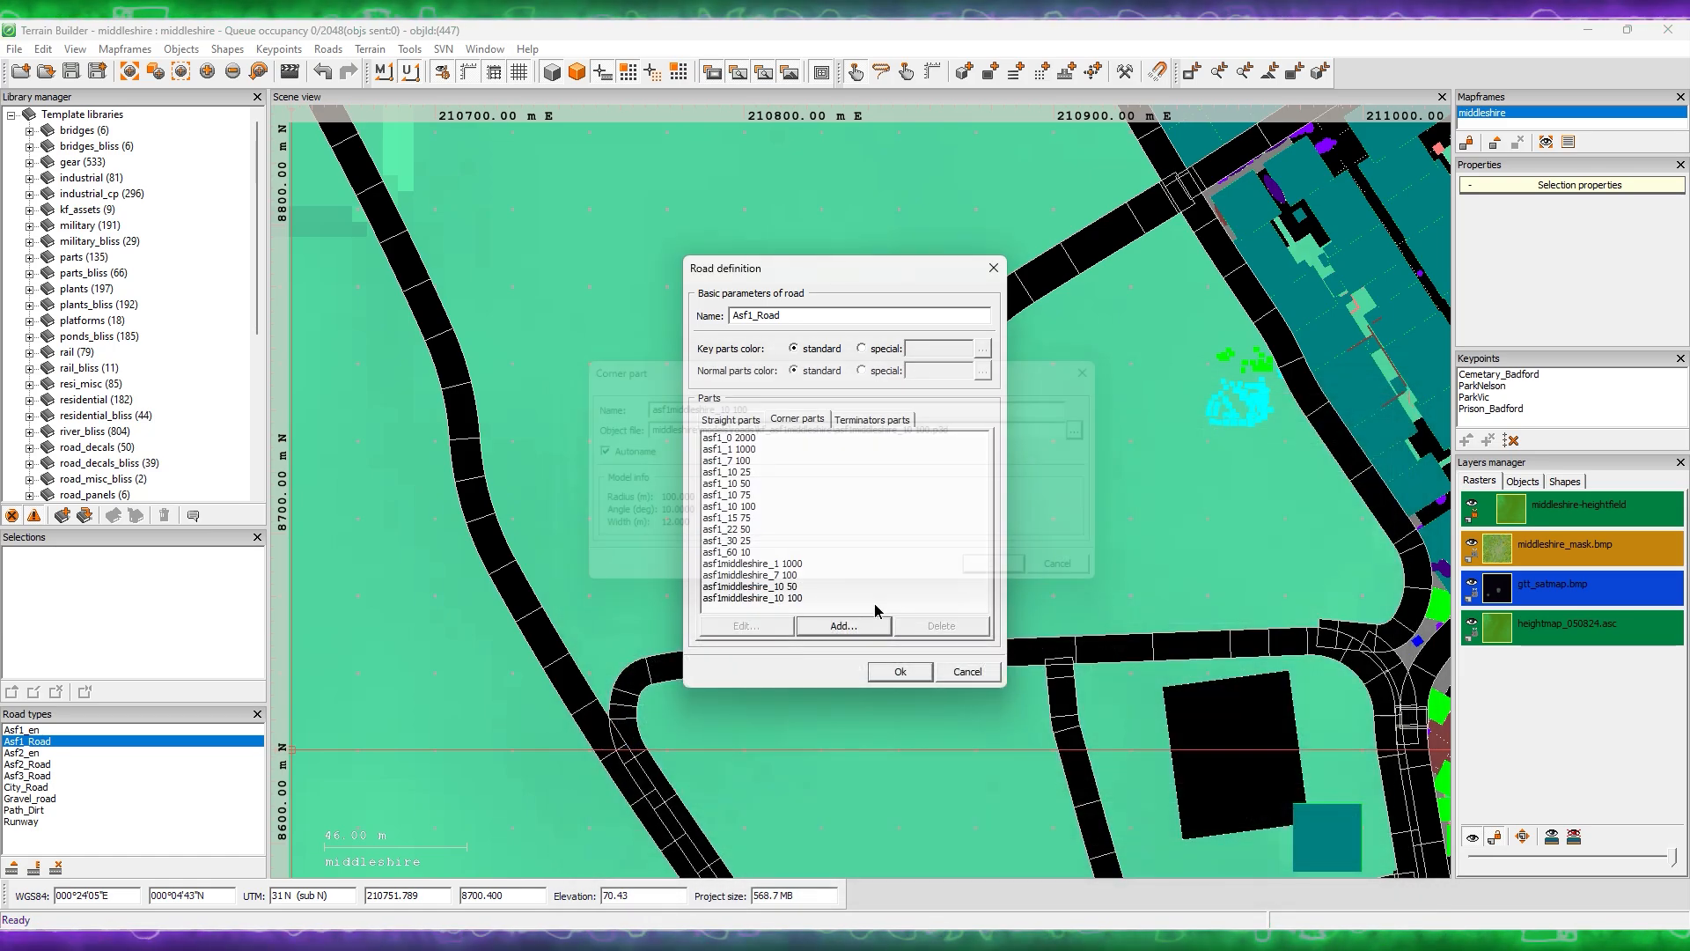
click(843, 626)
click(1088, 430)
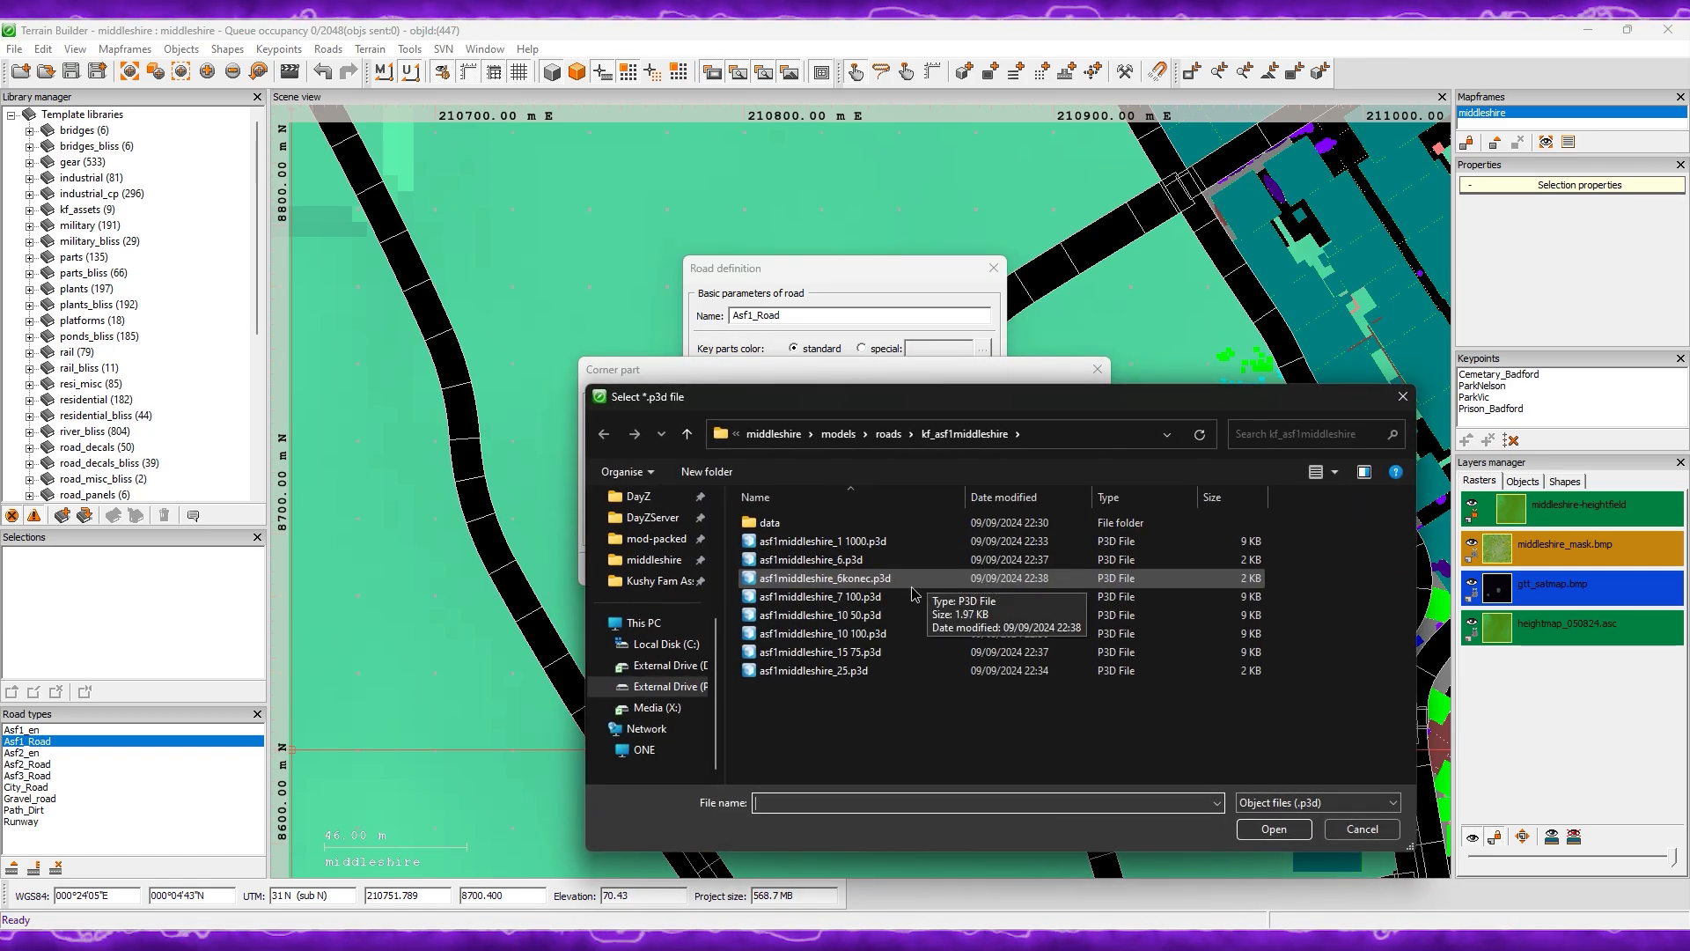
double_click(895, 649)
click(1002, 570)
click(843, 626)
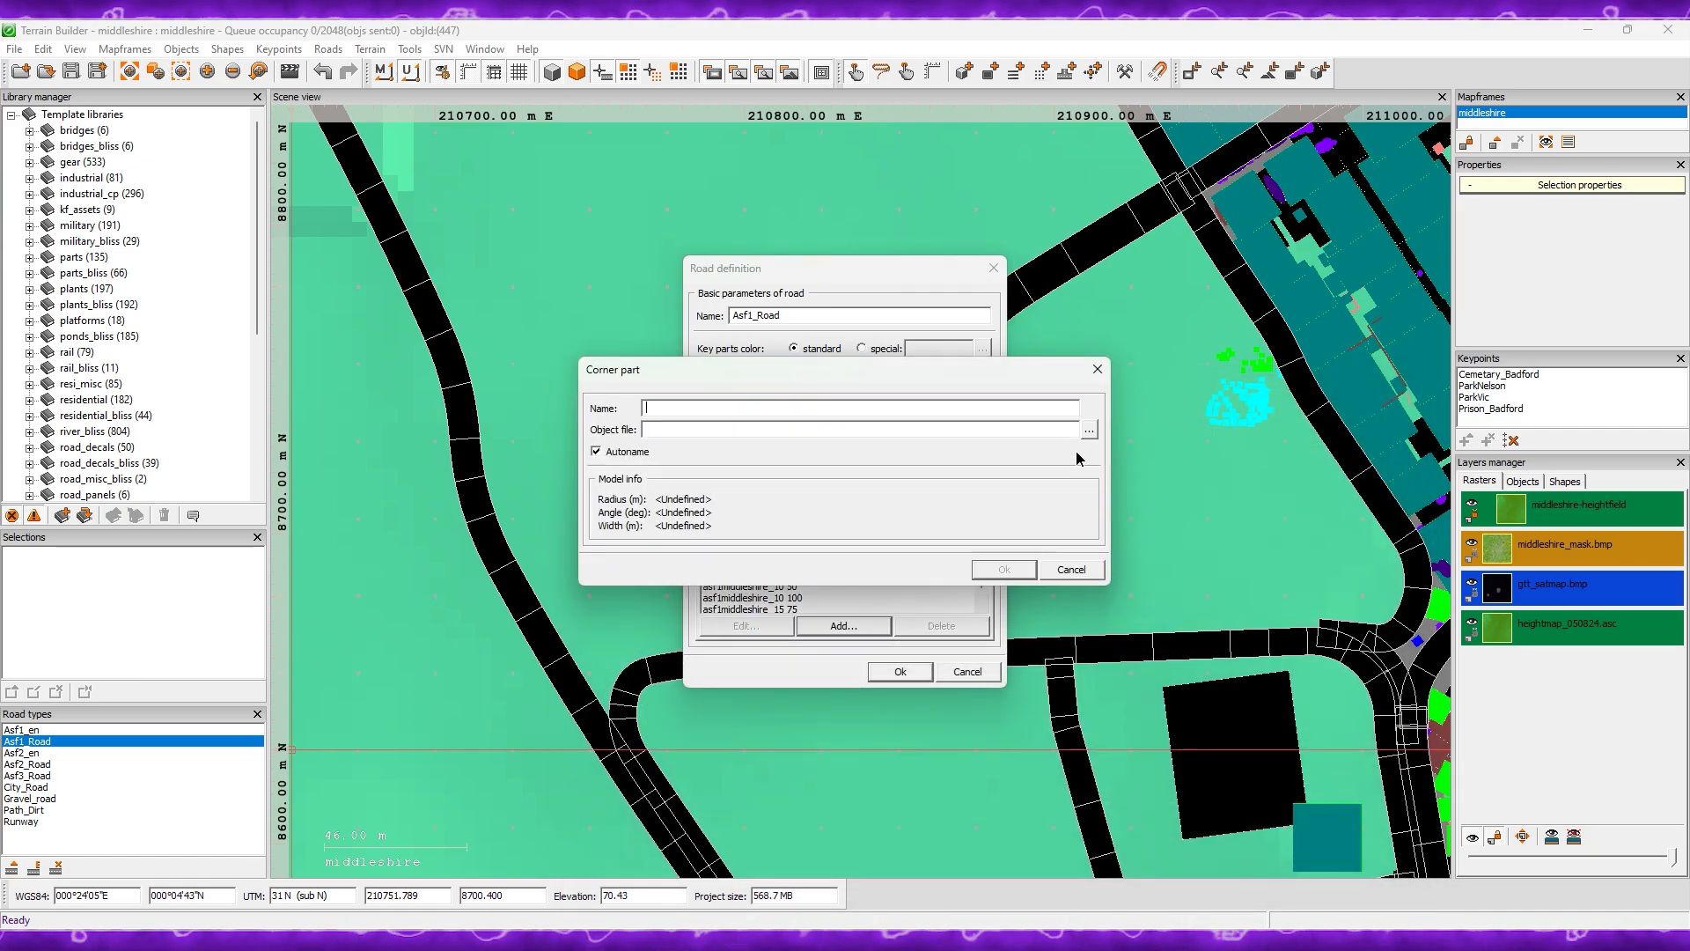
click(1089, 429)
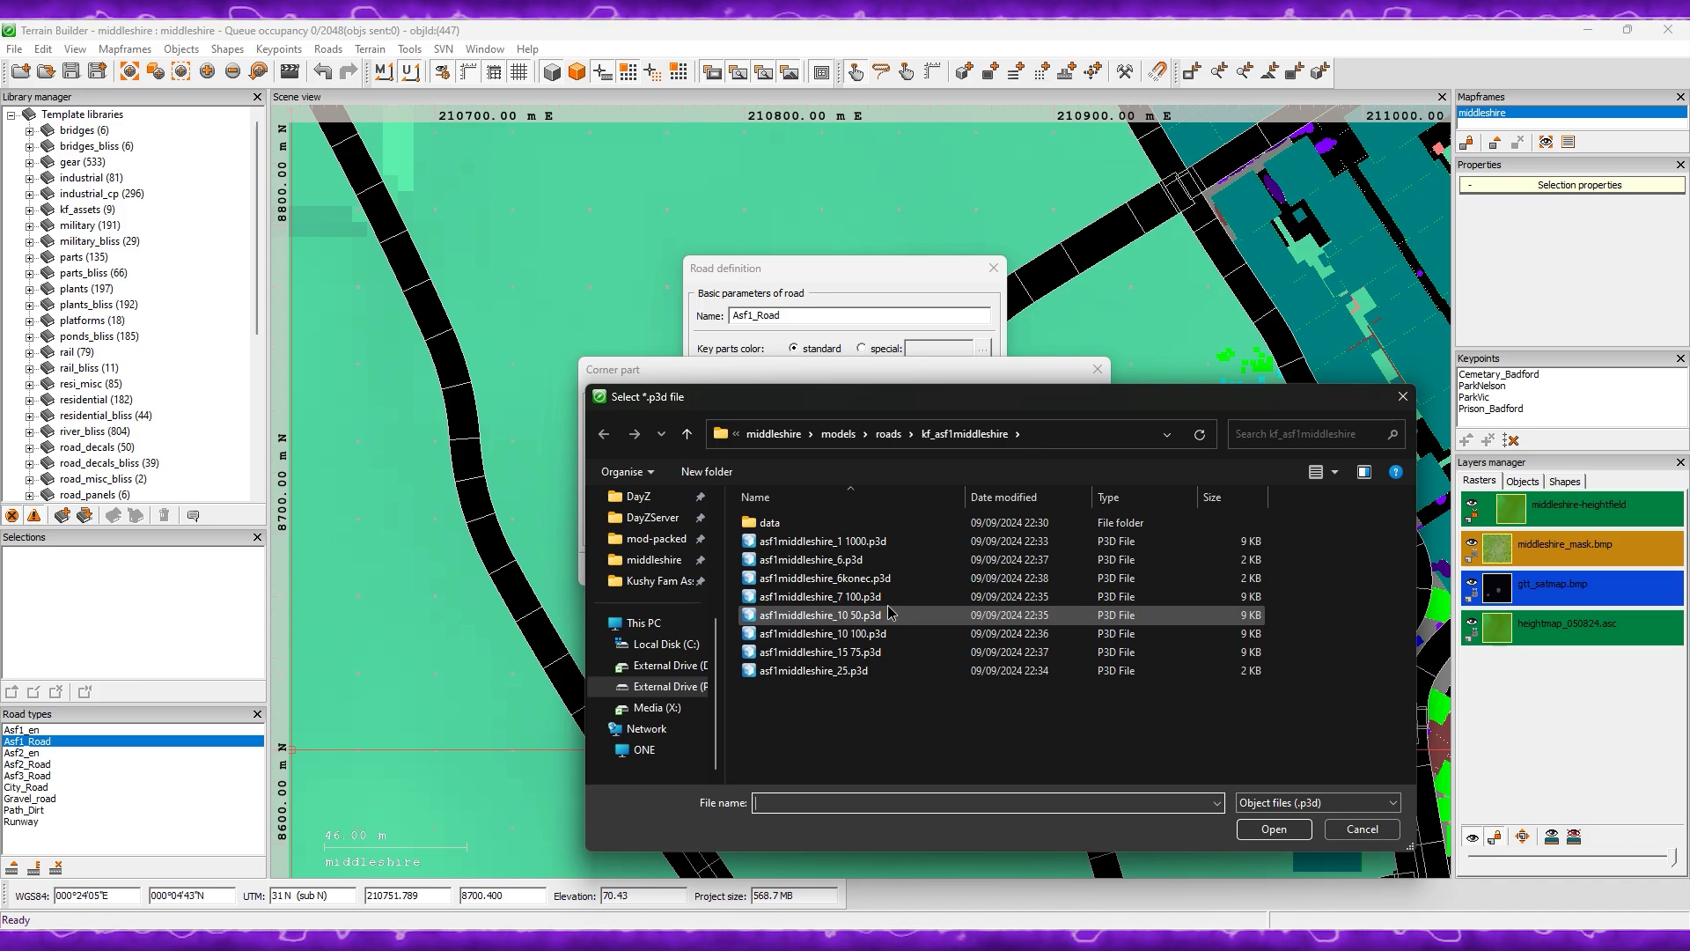
click(1340, 829)
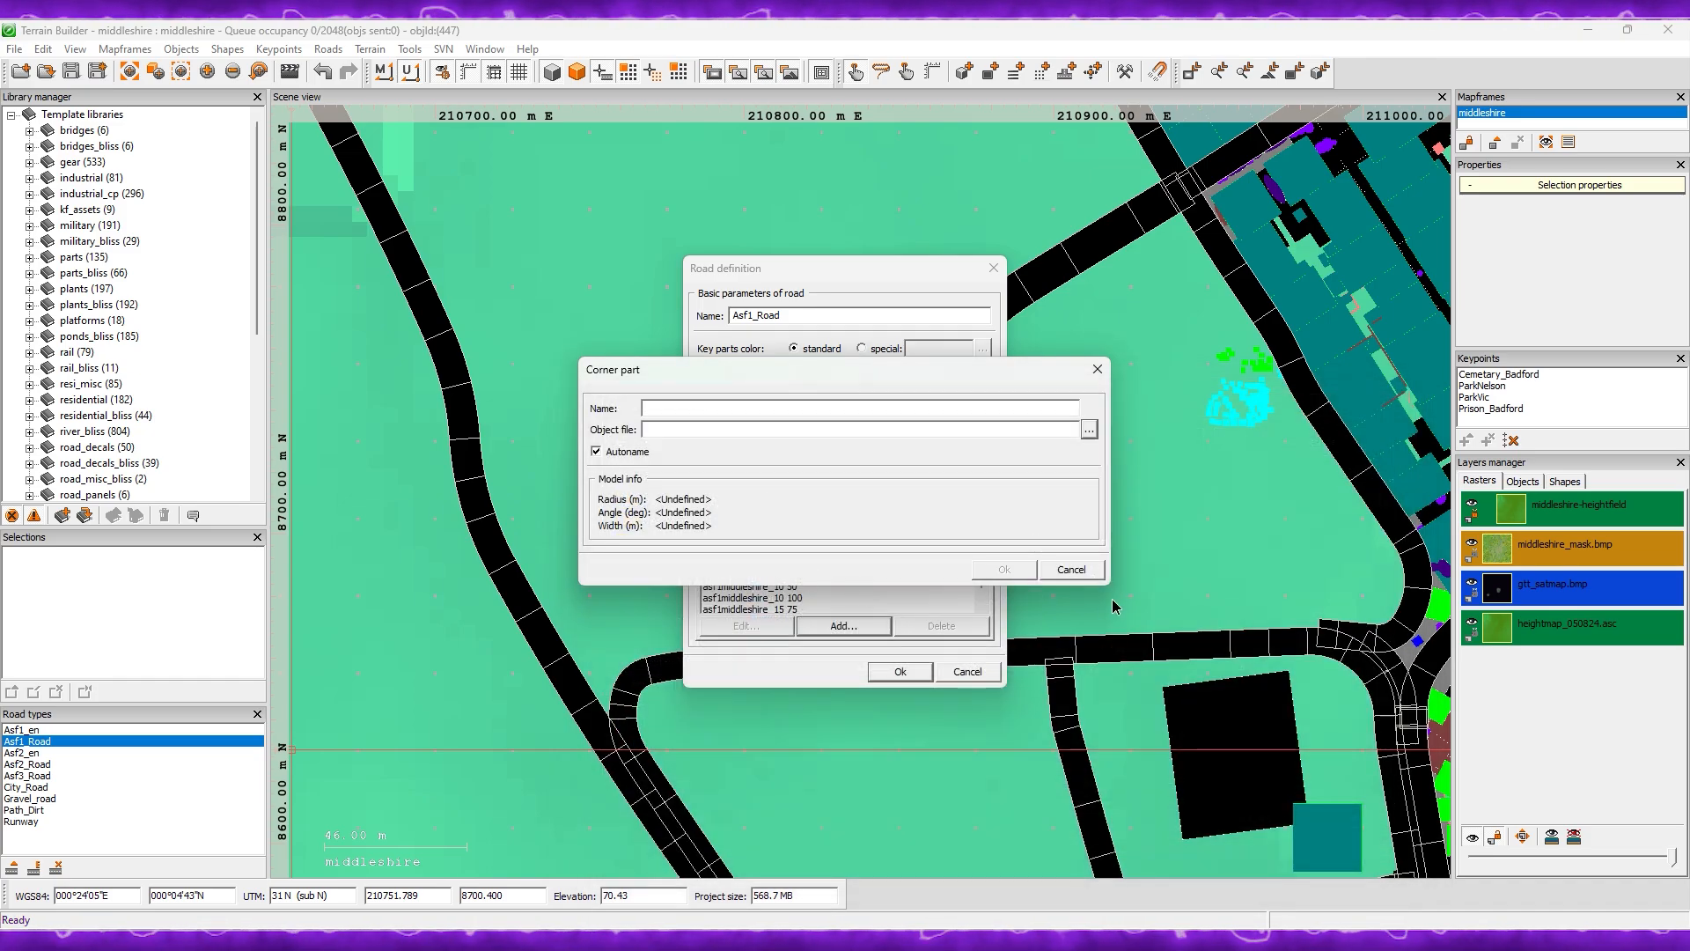
click(1071, 569)
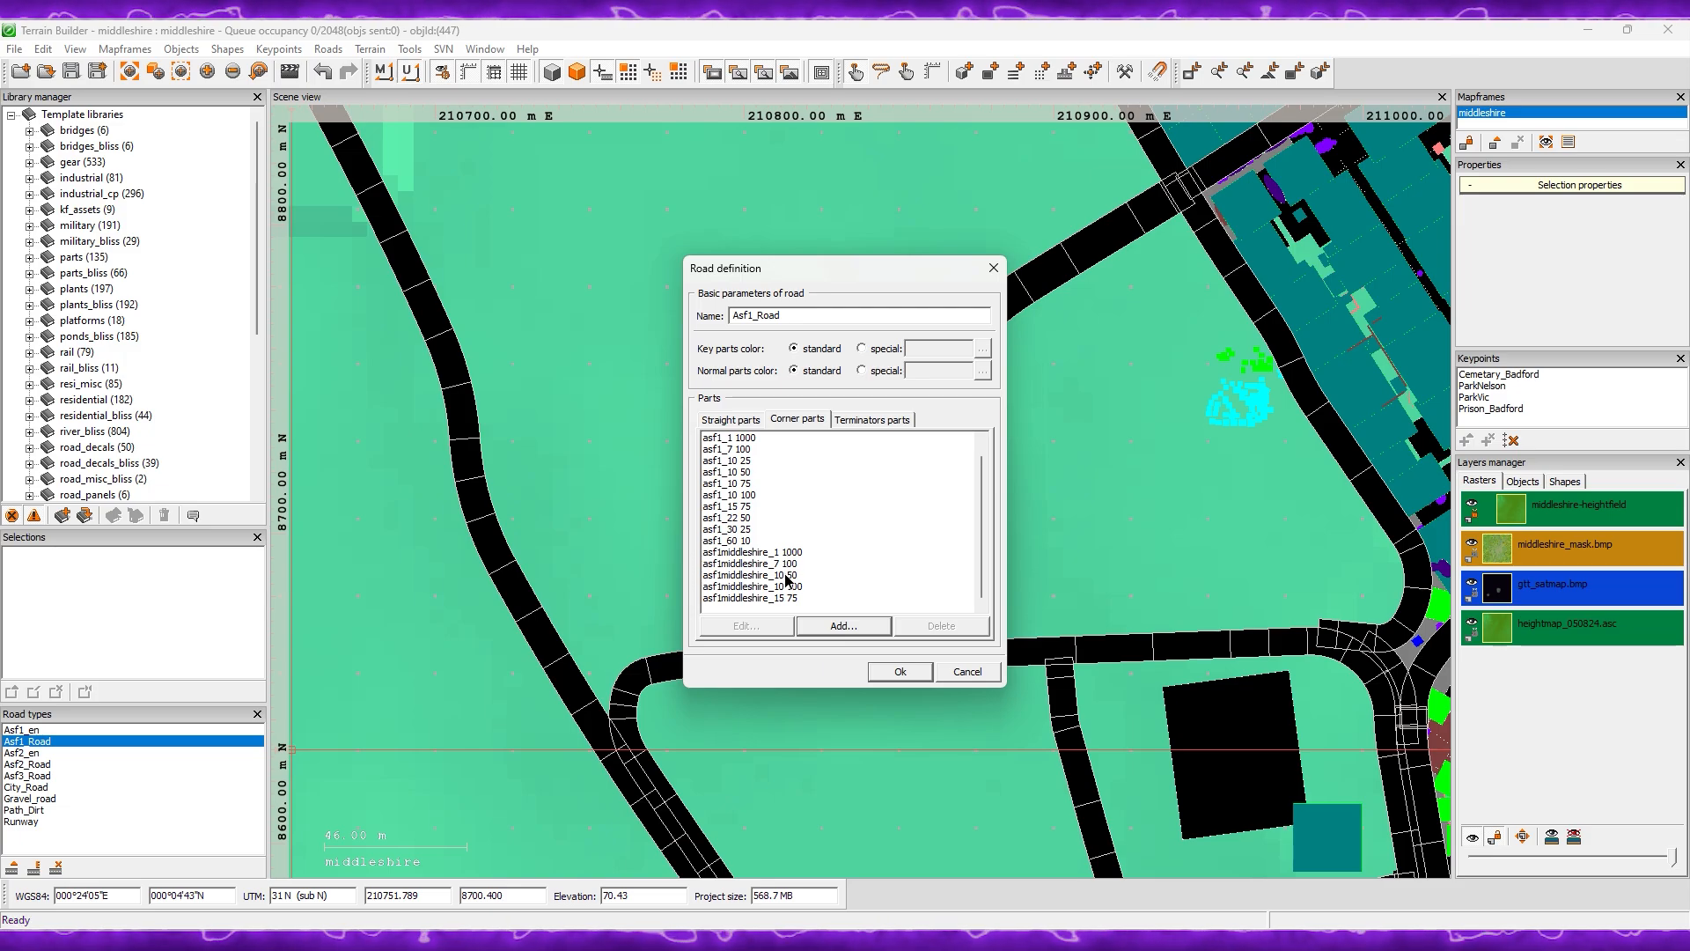
Step: Add asf1middleshire_6konec.p3d from the kf_asf1middleshire folder as a terminator part and save the Asf1_Road definition
click(873, 419)
click(821, 624)
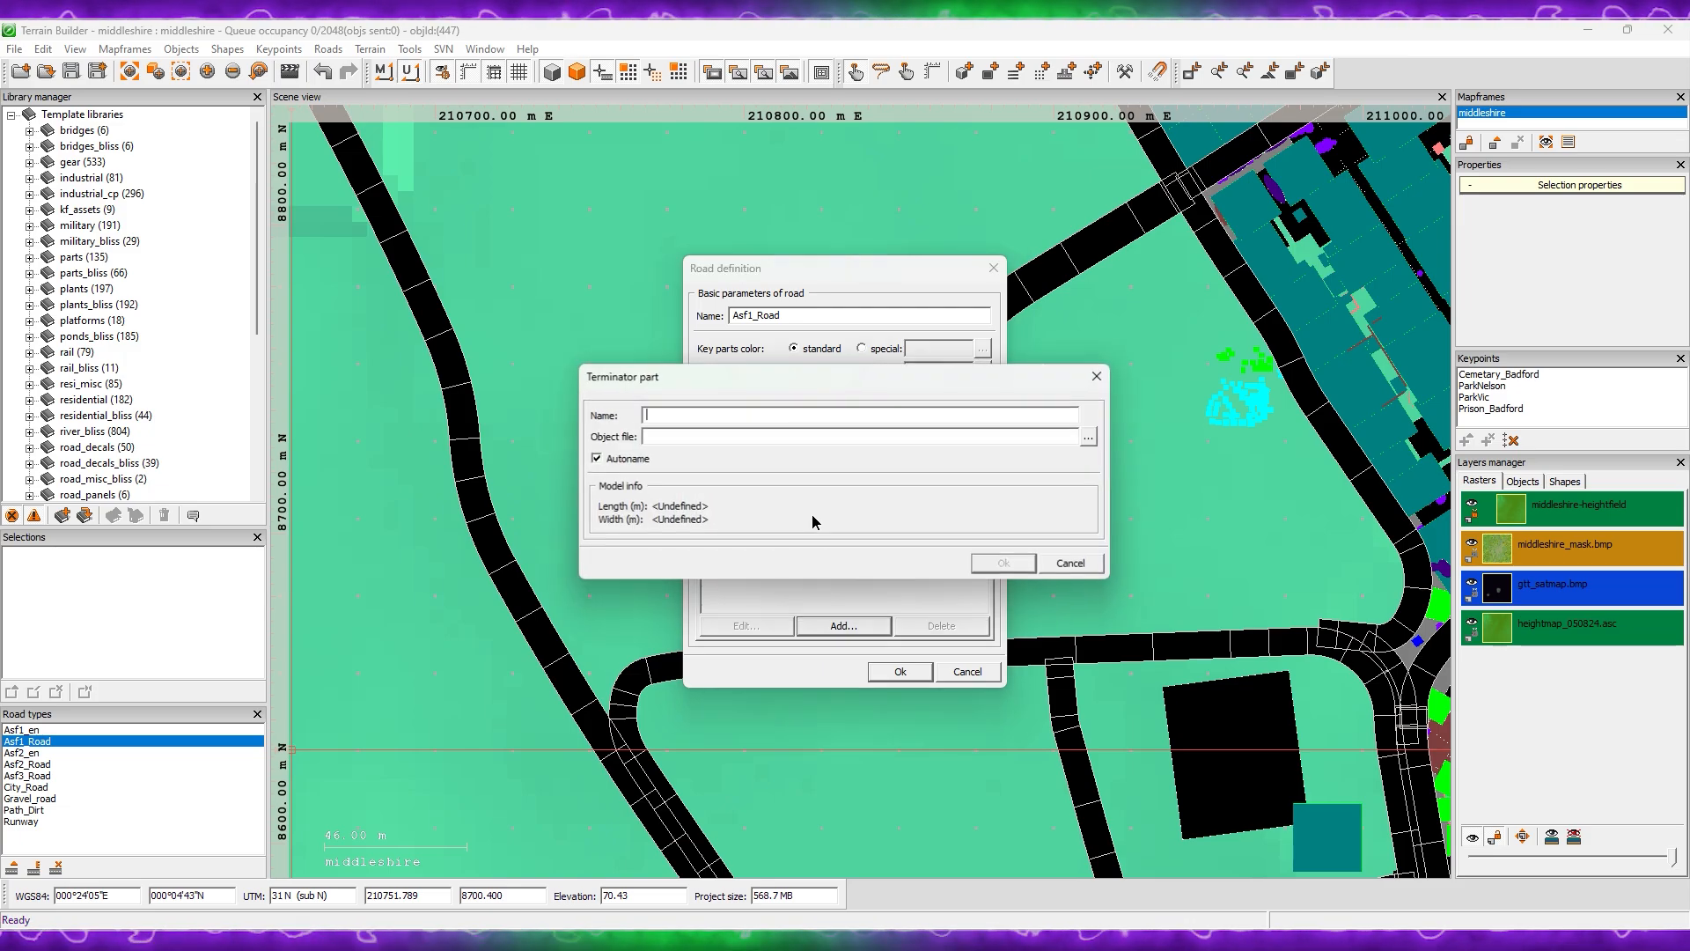
click(1096, 445)
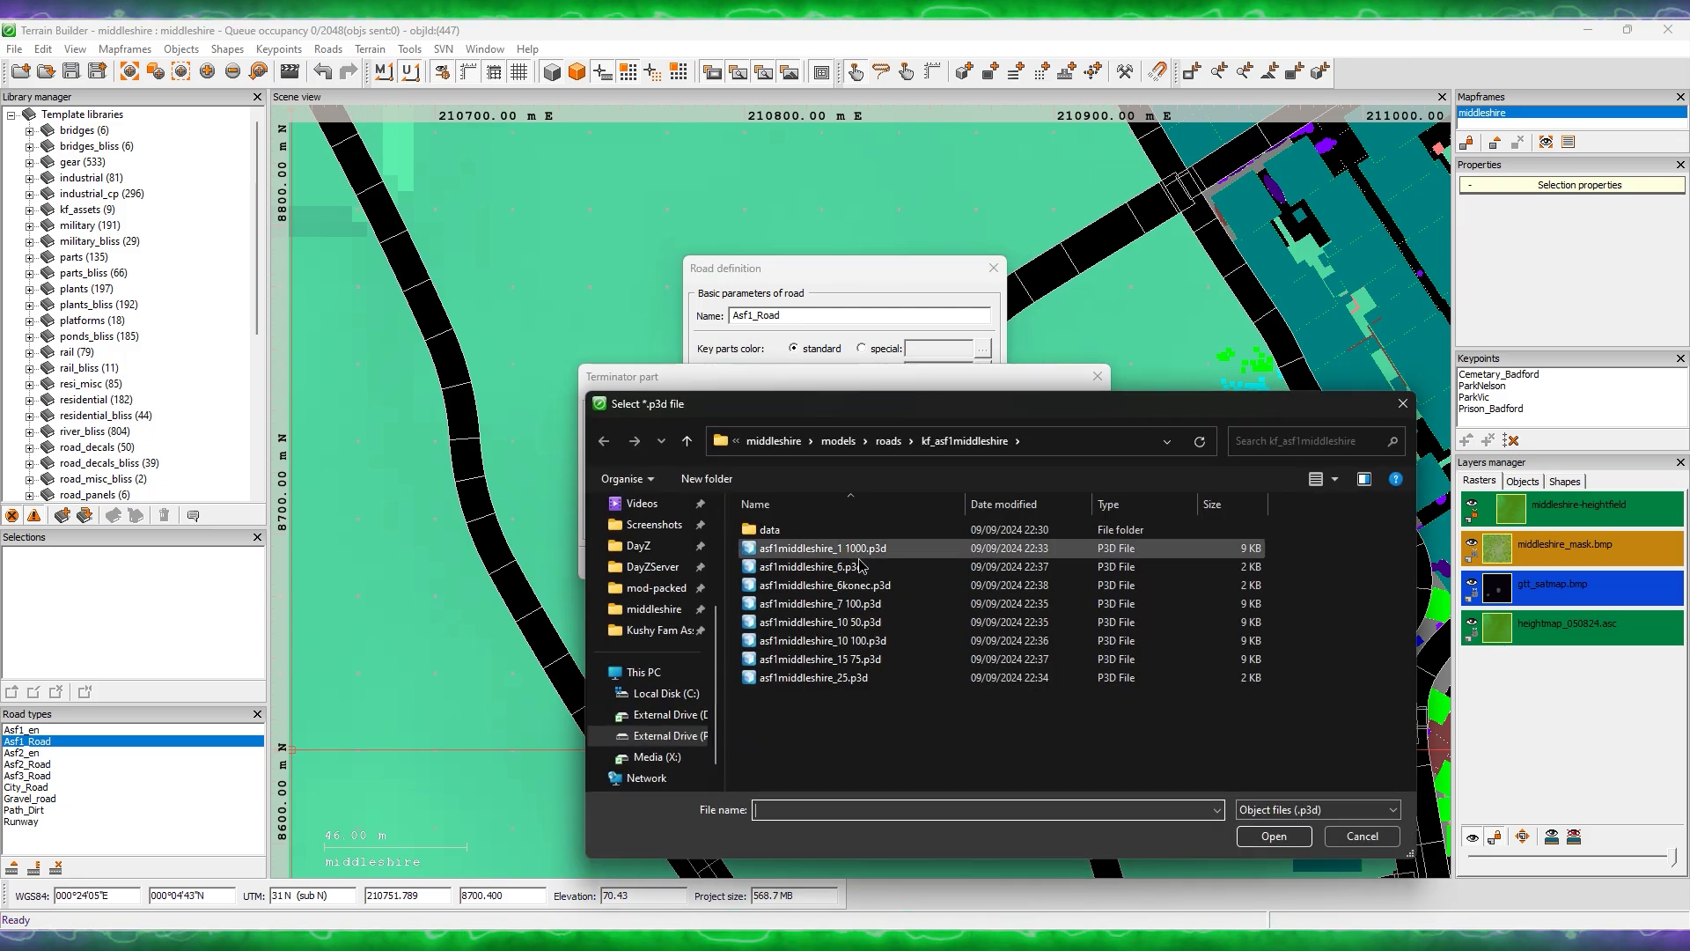
double_click(898, 585)
click(1001, 563)
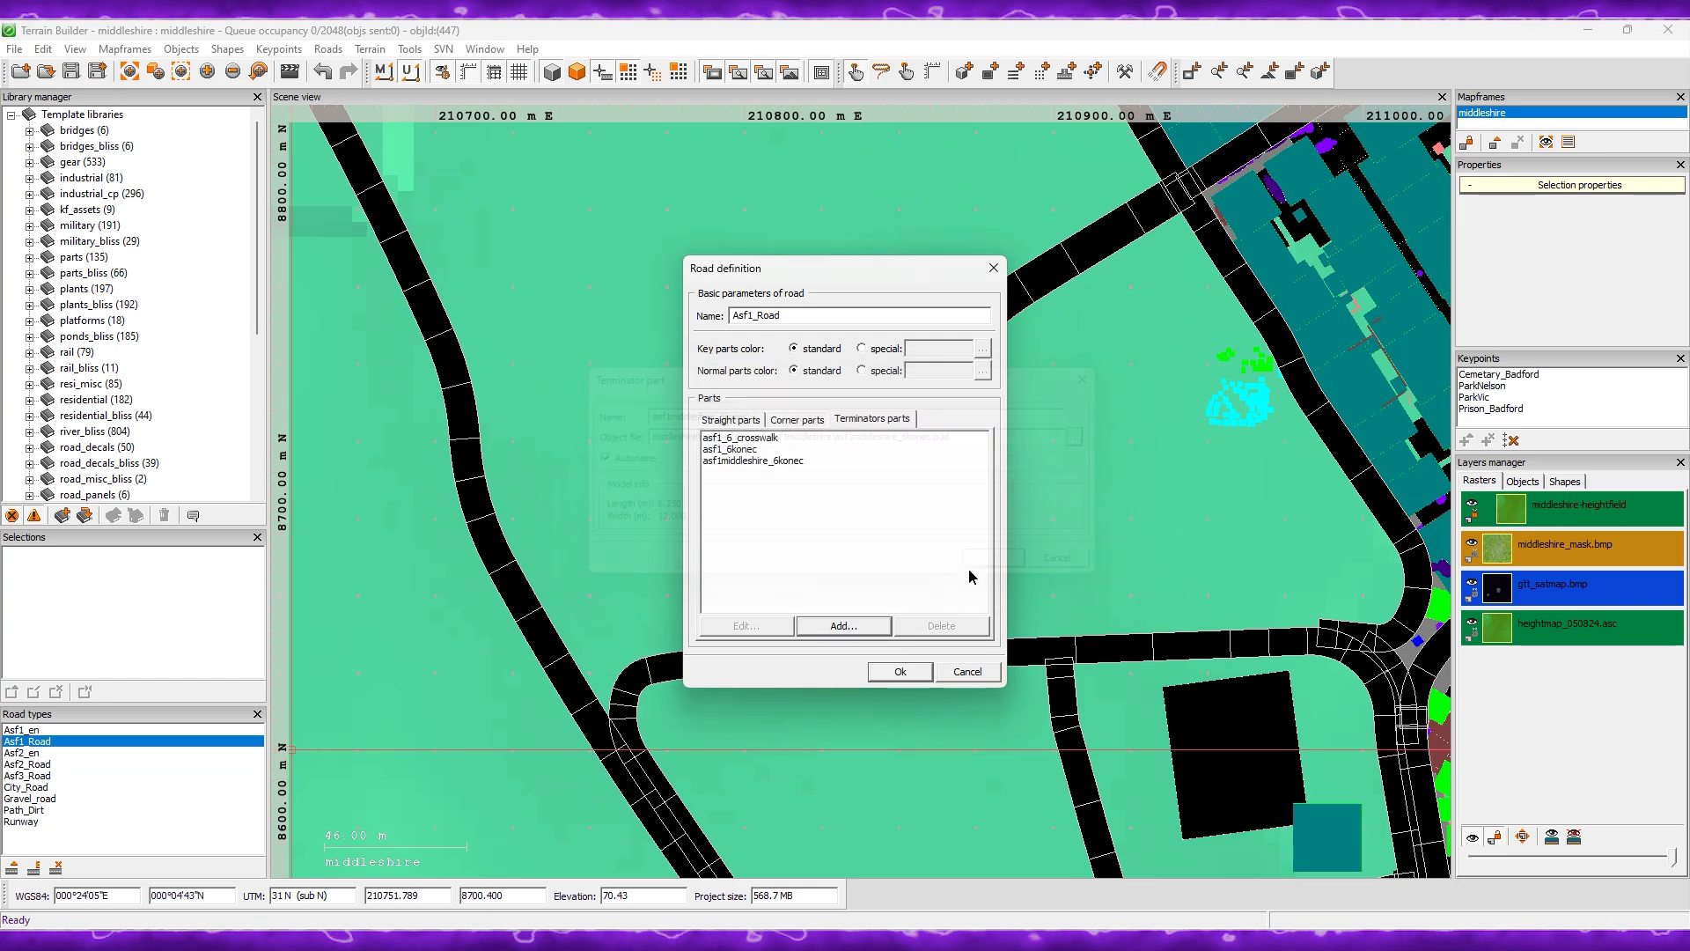
click(903, 671)
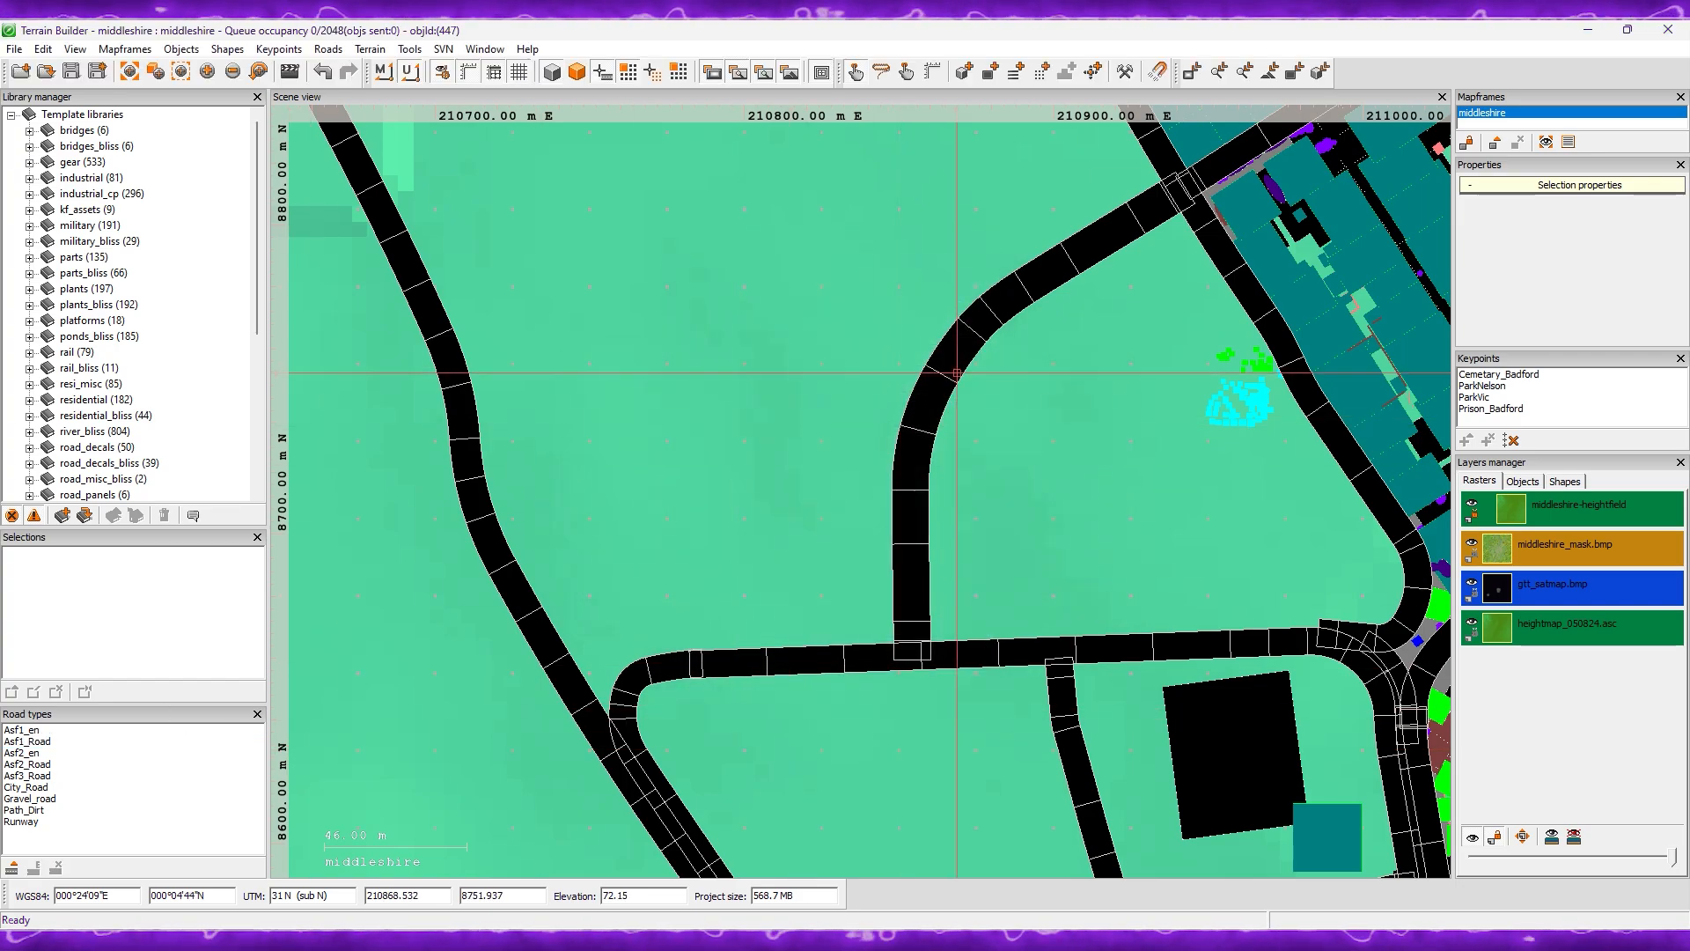
Step: Import oldstreet.net from middleshire\source\road replacements into the curved street's keypart, replacing all its current part lists
click(957, 359)
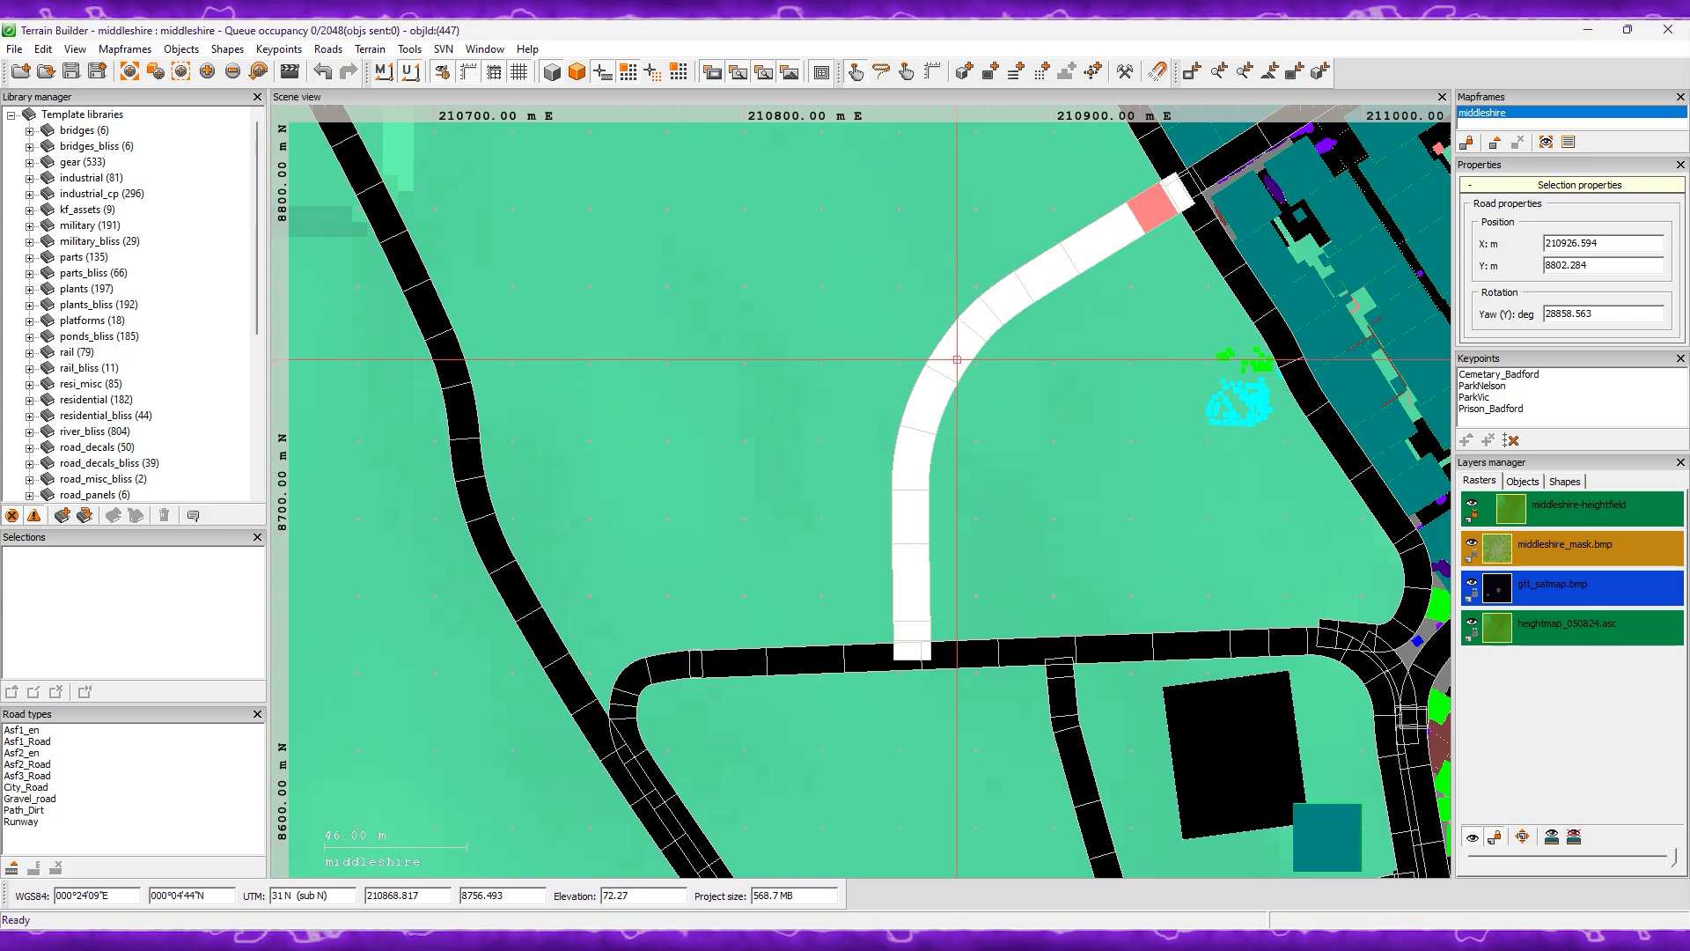
double_click(957, 359)
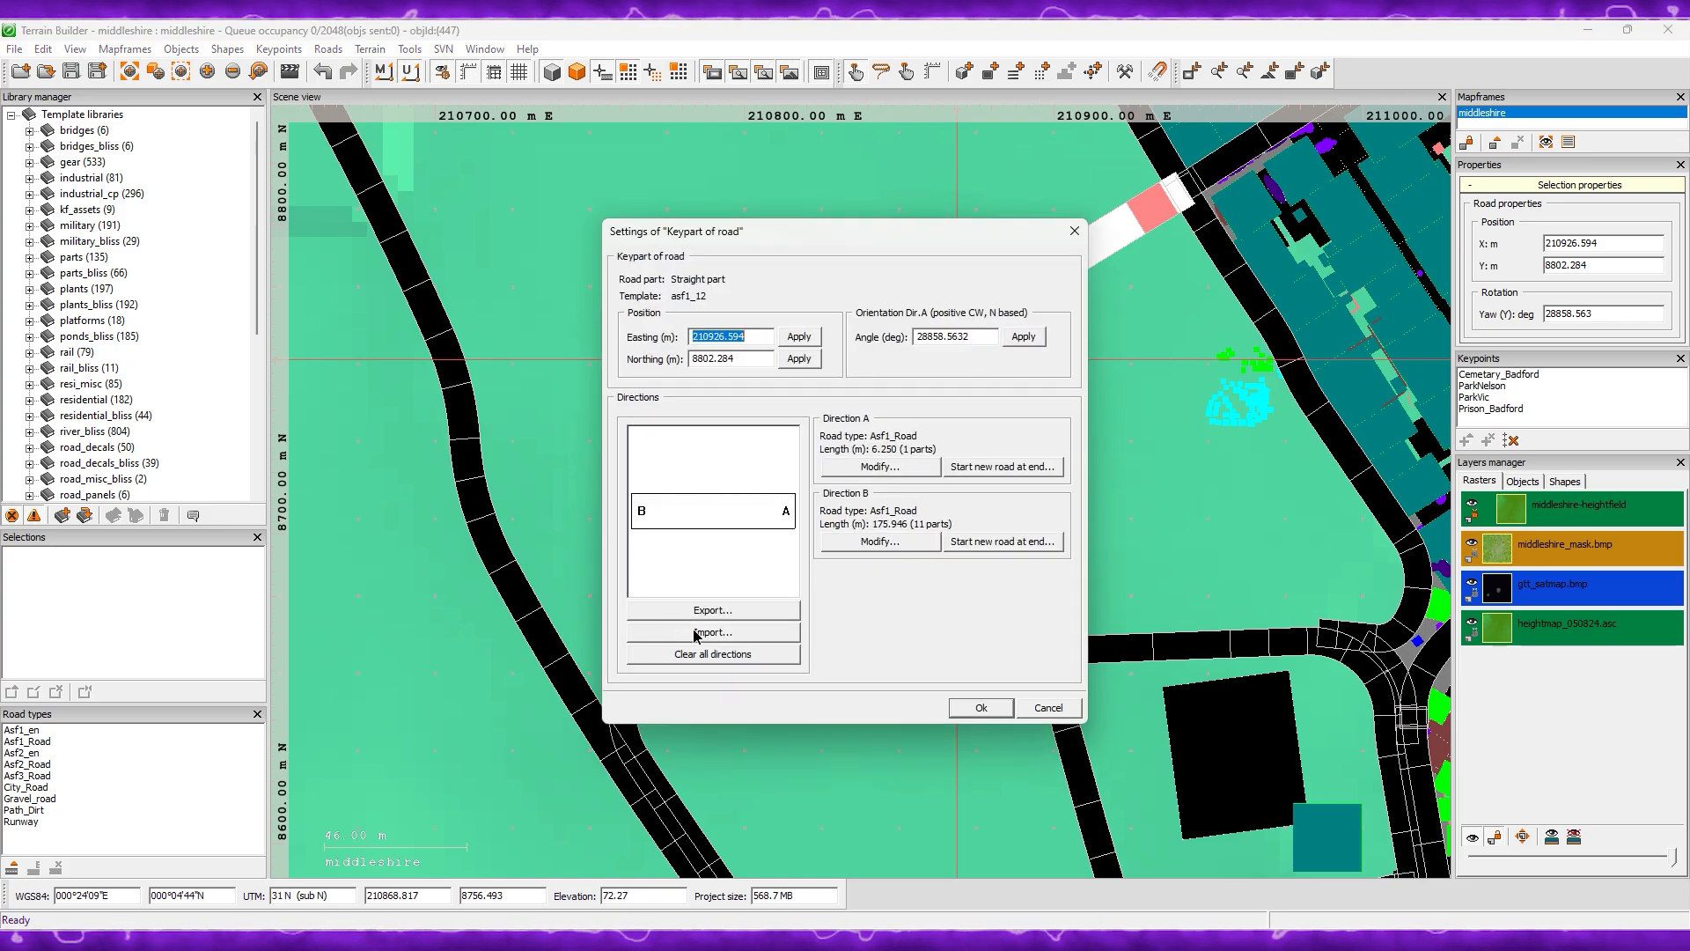
click(748, 632)
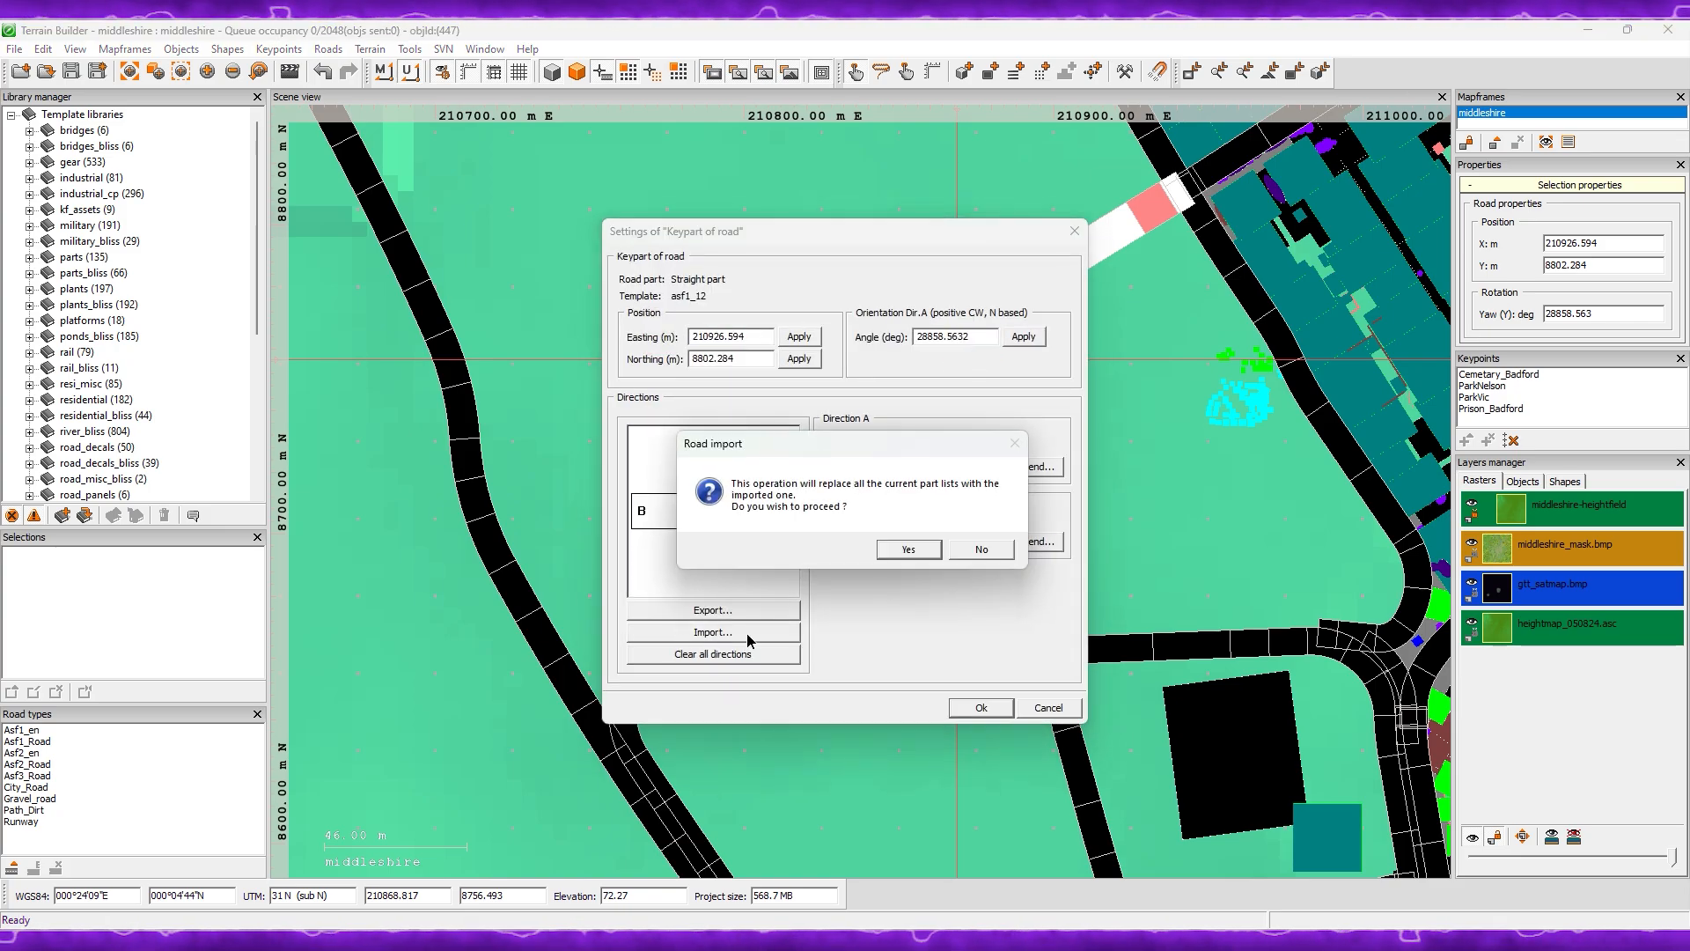
click(882, 554)
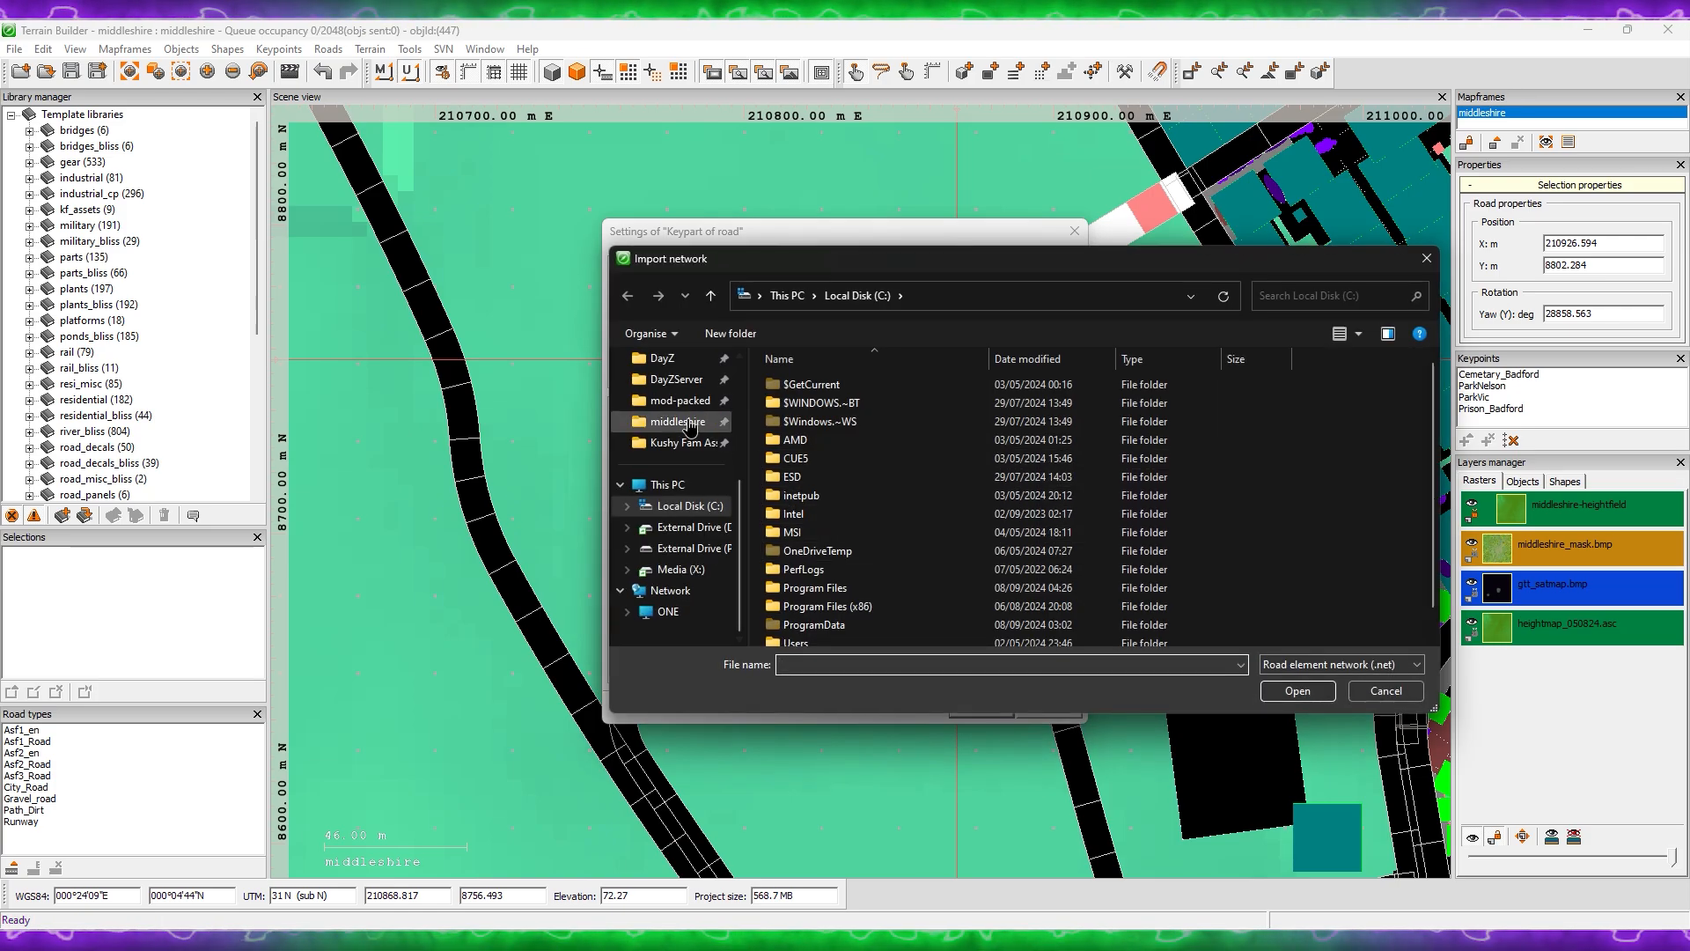
double_click(818, 476)
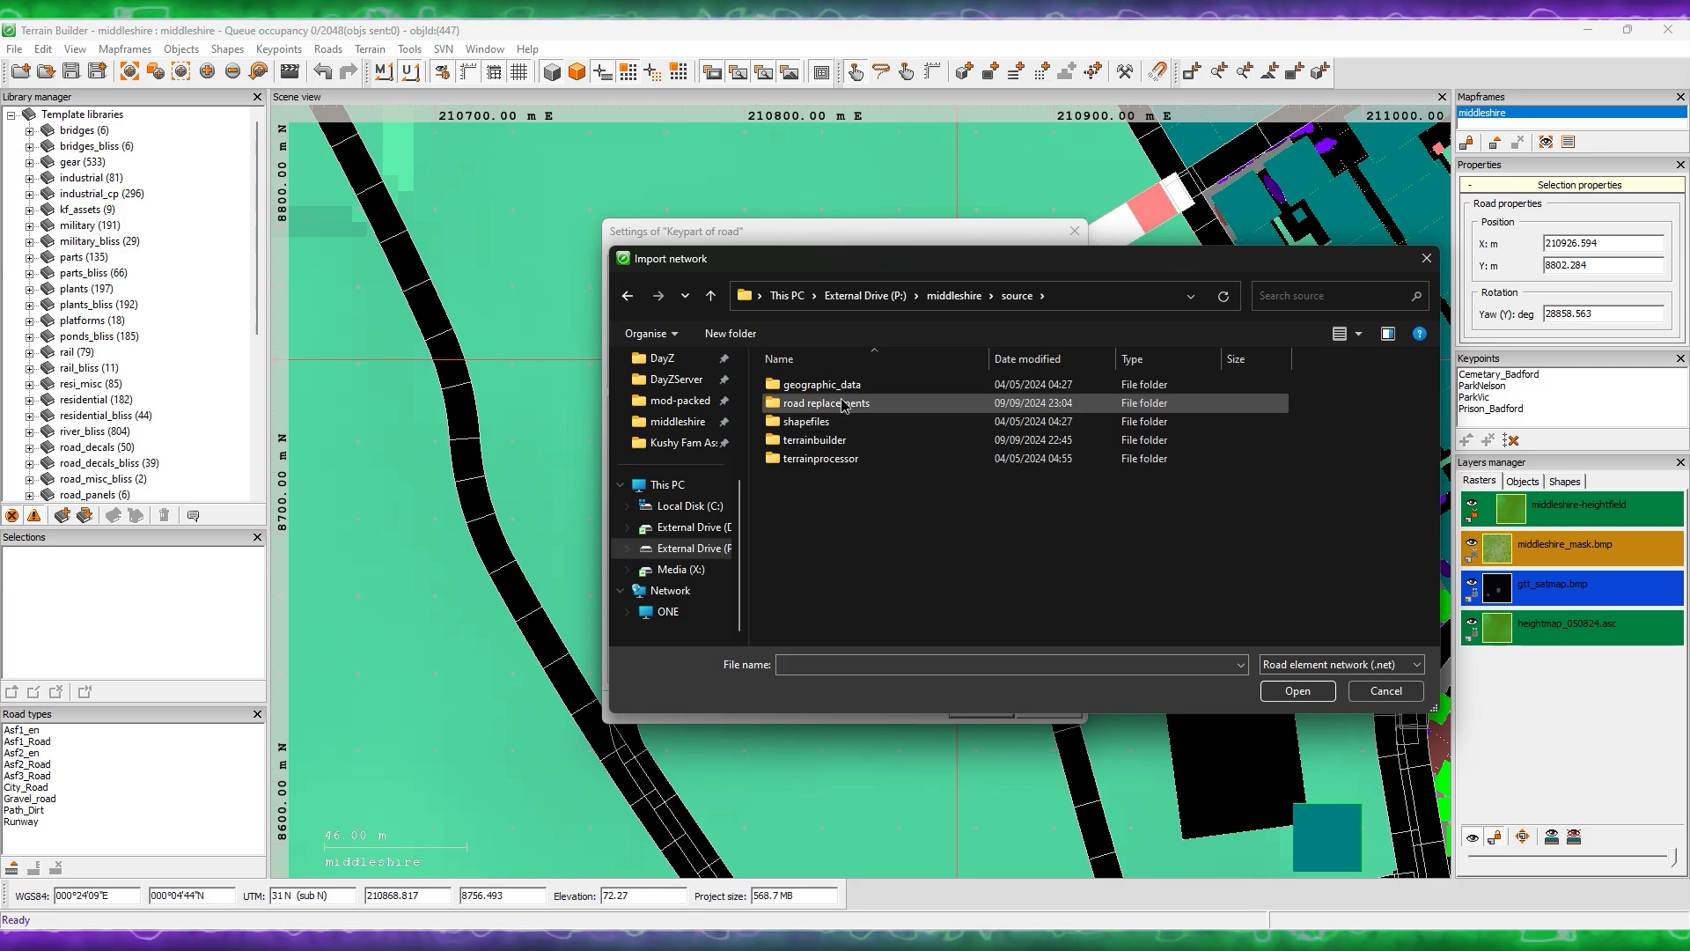
double_click(825, 401)
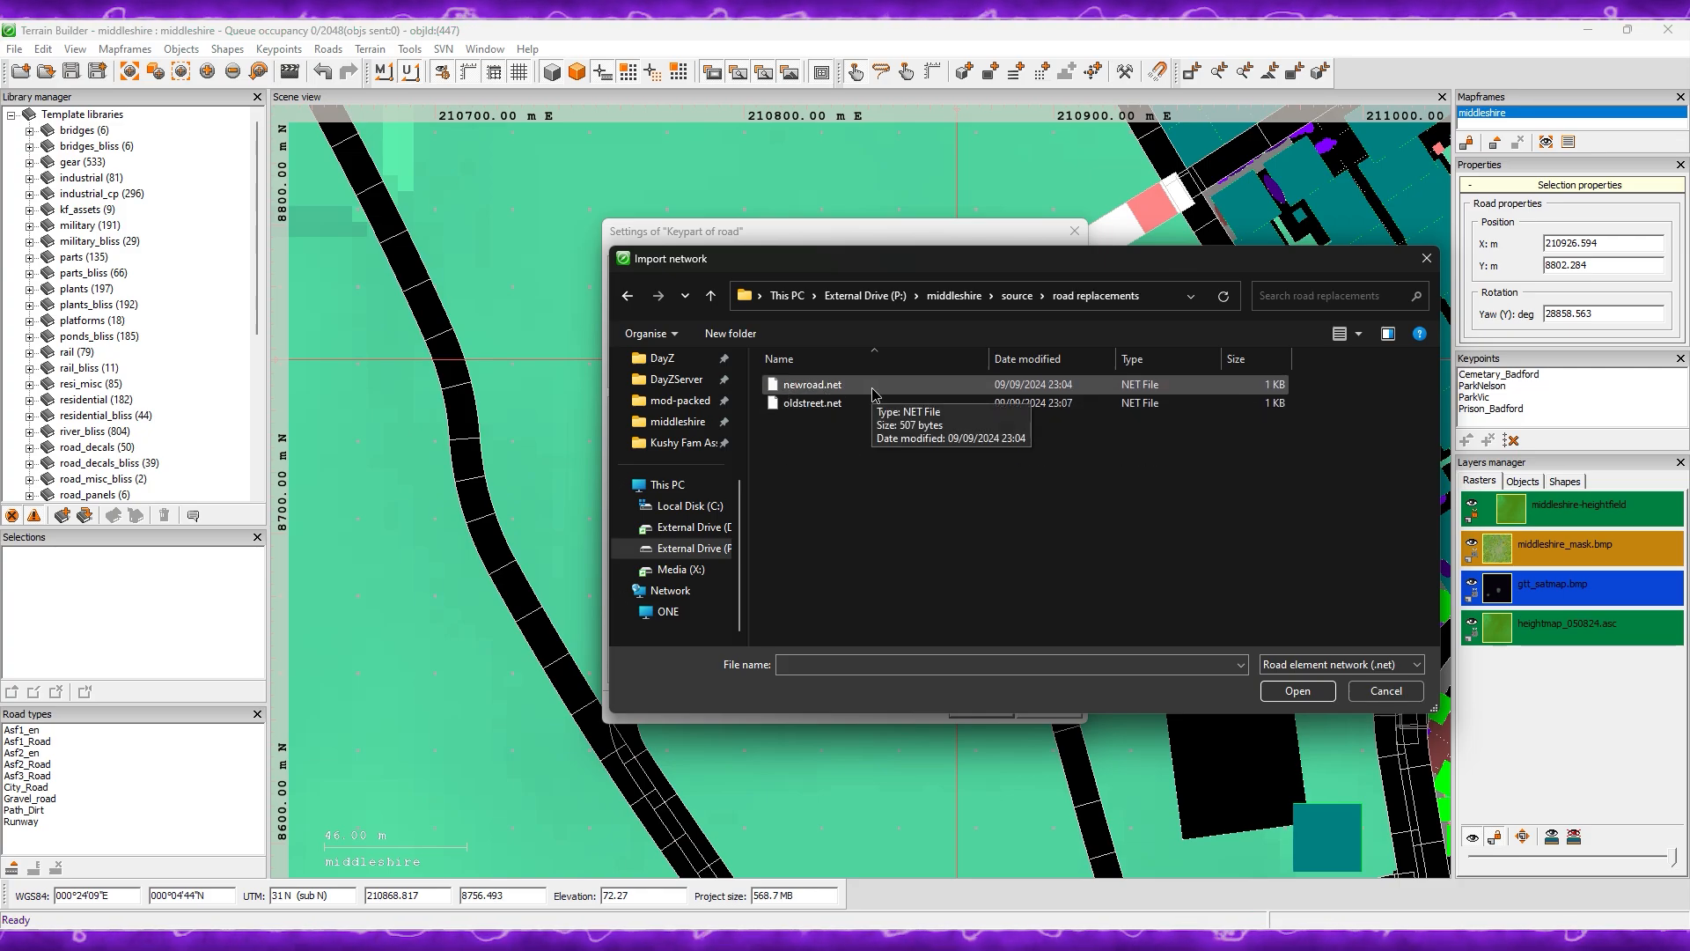
double_click(890, 405)
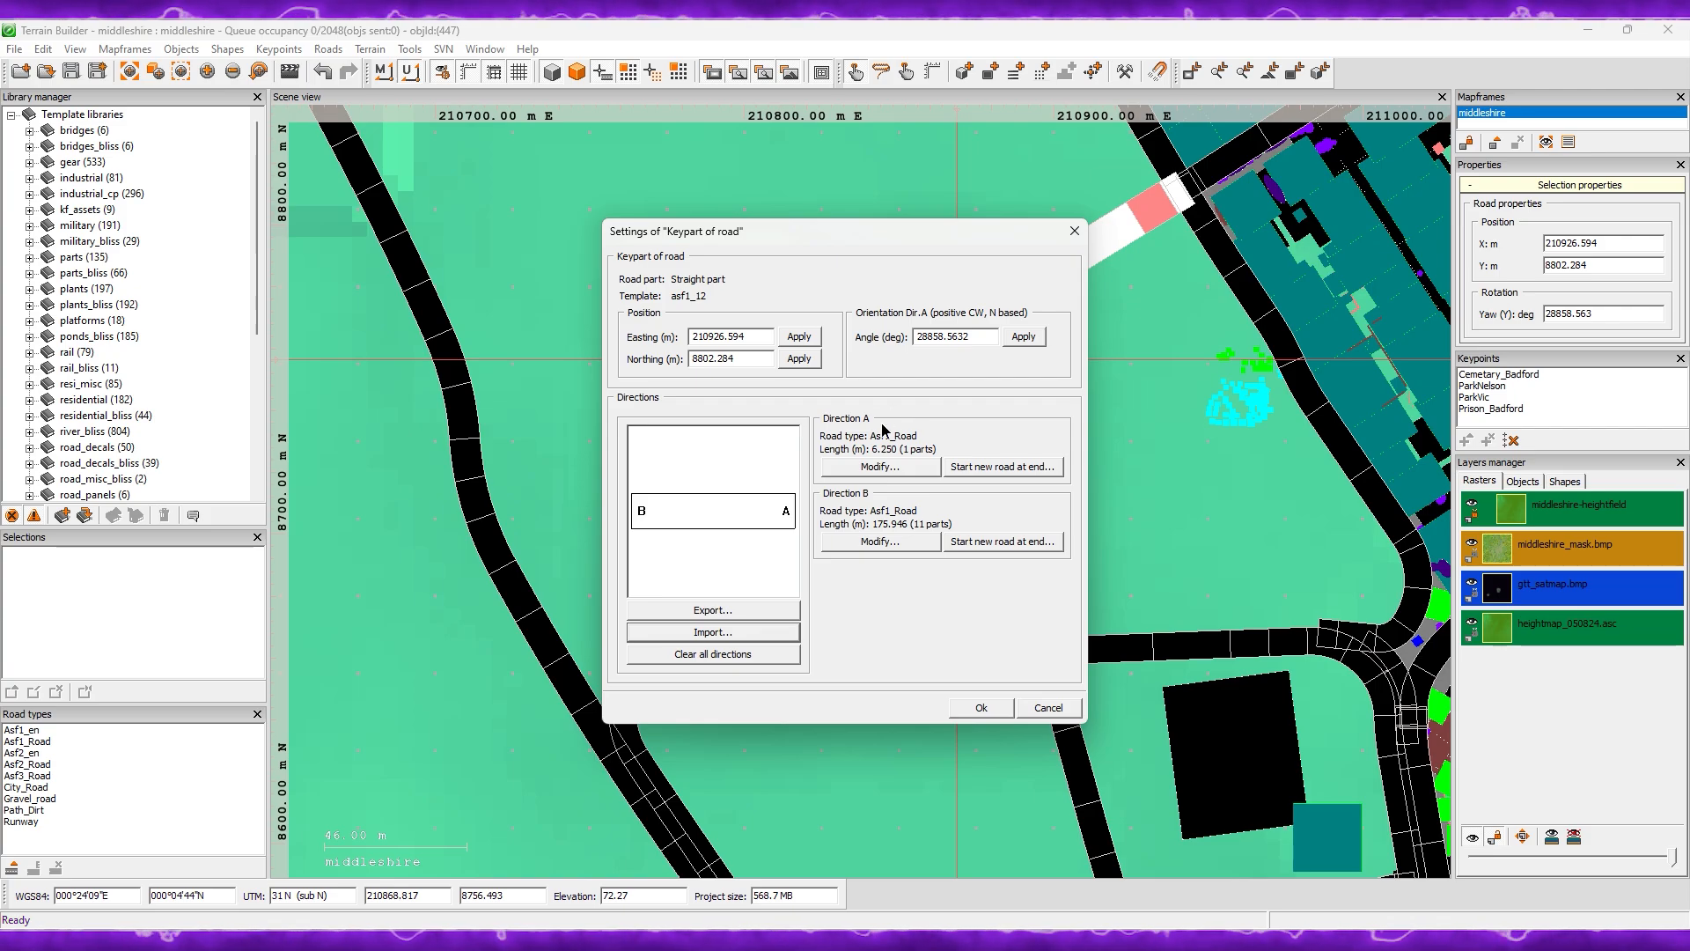
click(979, 708)
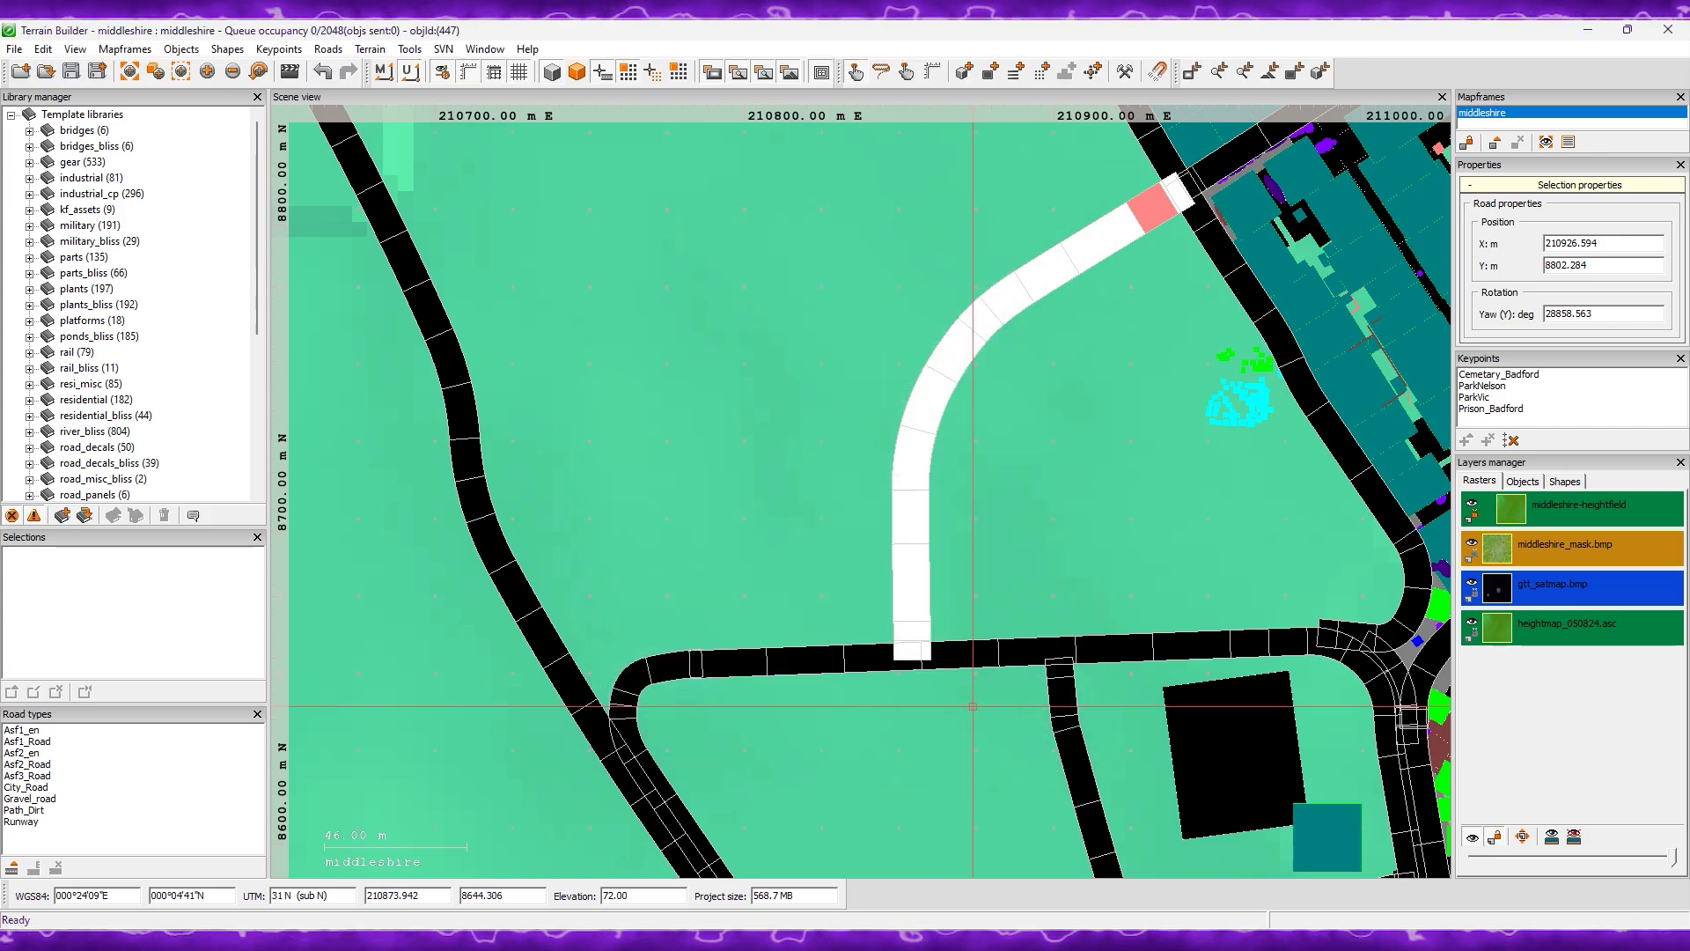
Step: Review the part lists of directions A and B on the curved street's keypart to check the imported models
double_click(1003, 304)
click(871, 466)
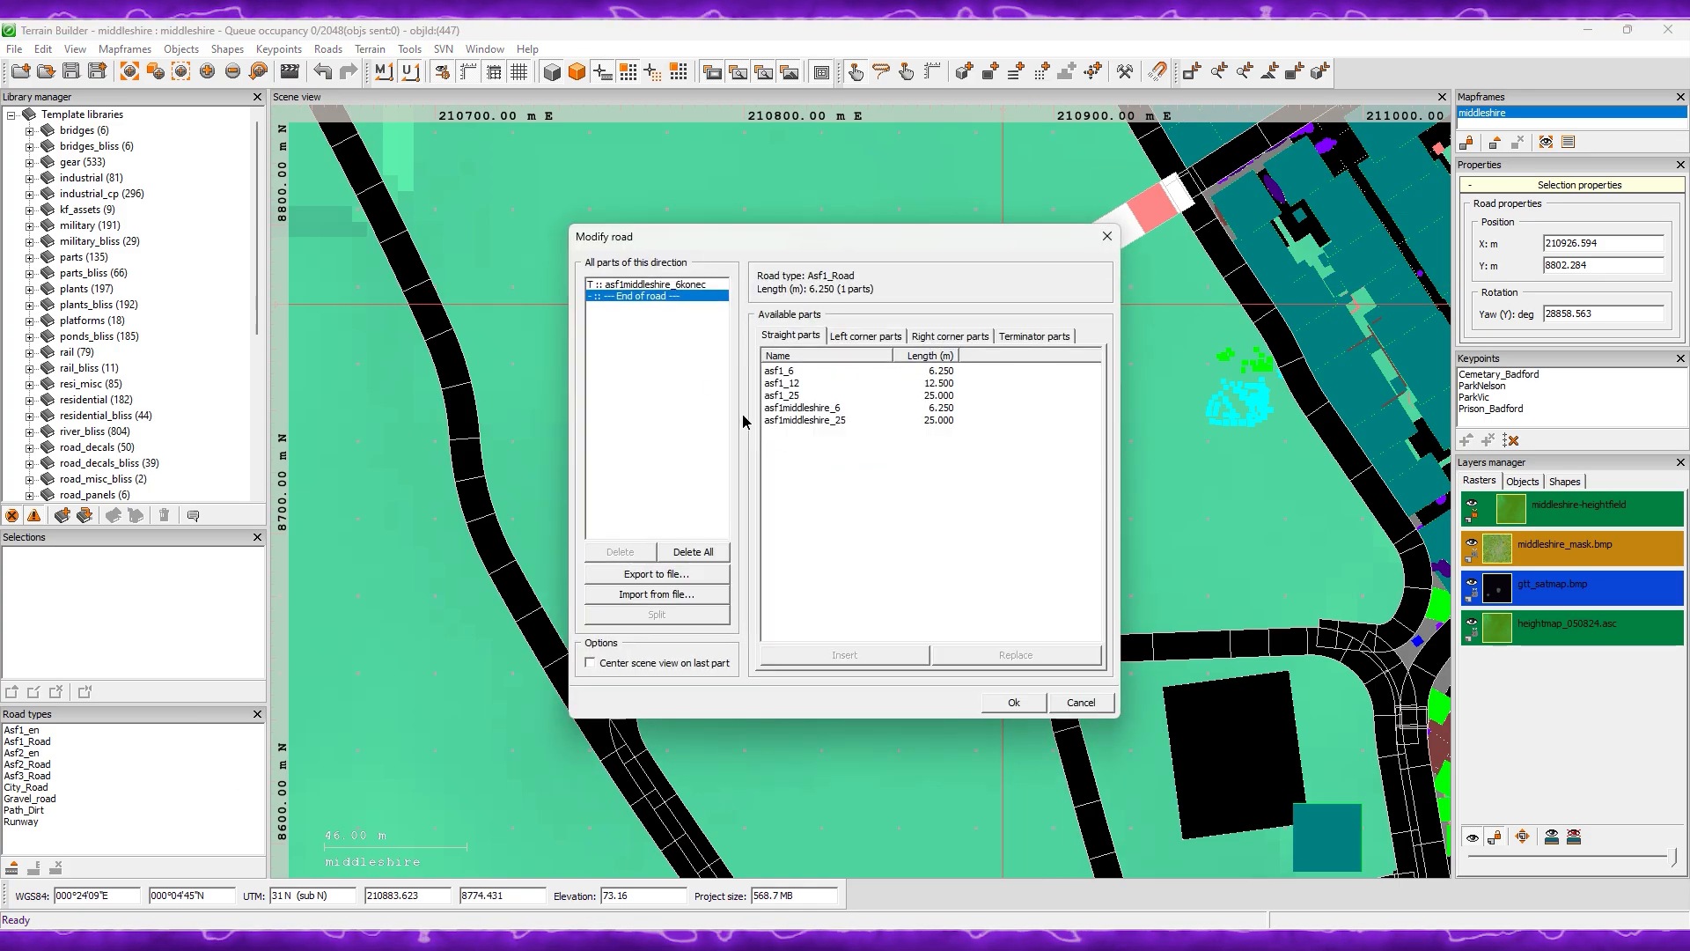
click(1013, 701)
click(894, 551)
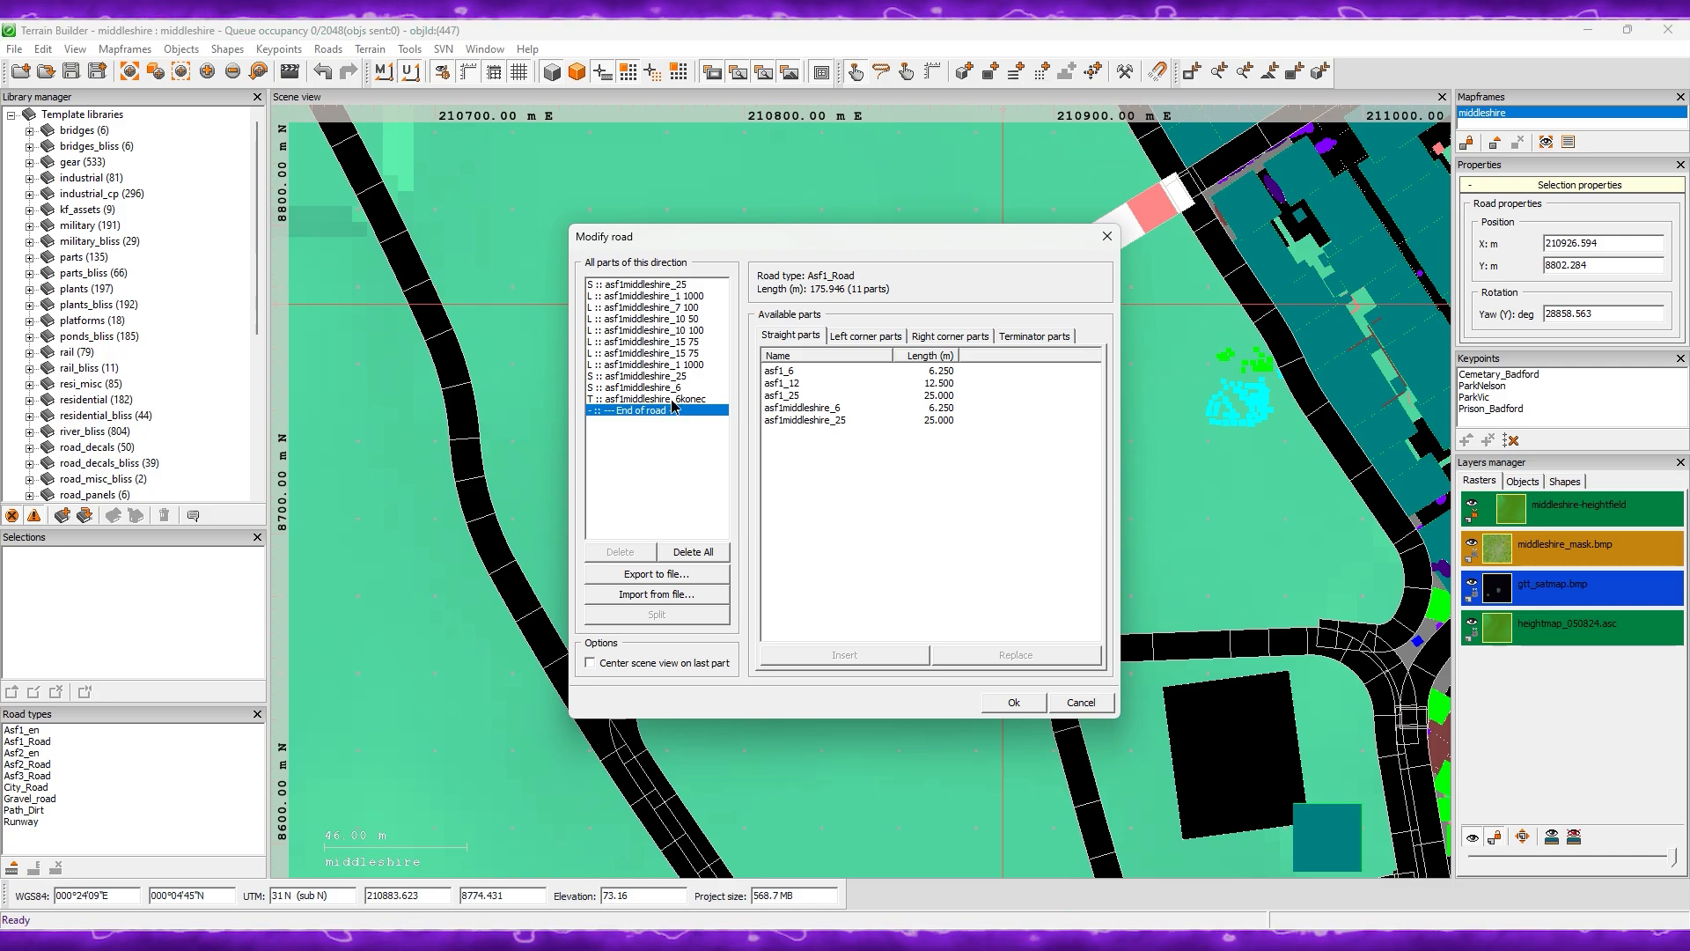
click(1013, 702)
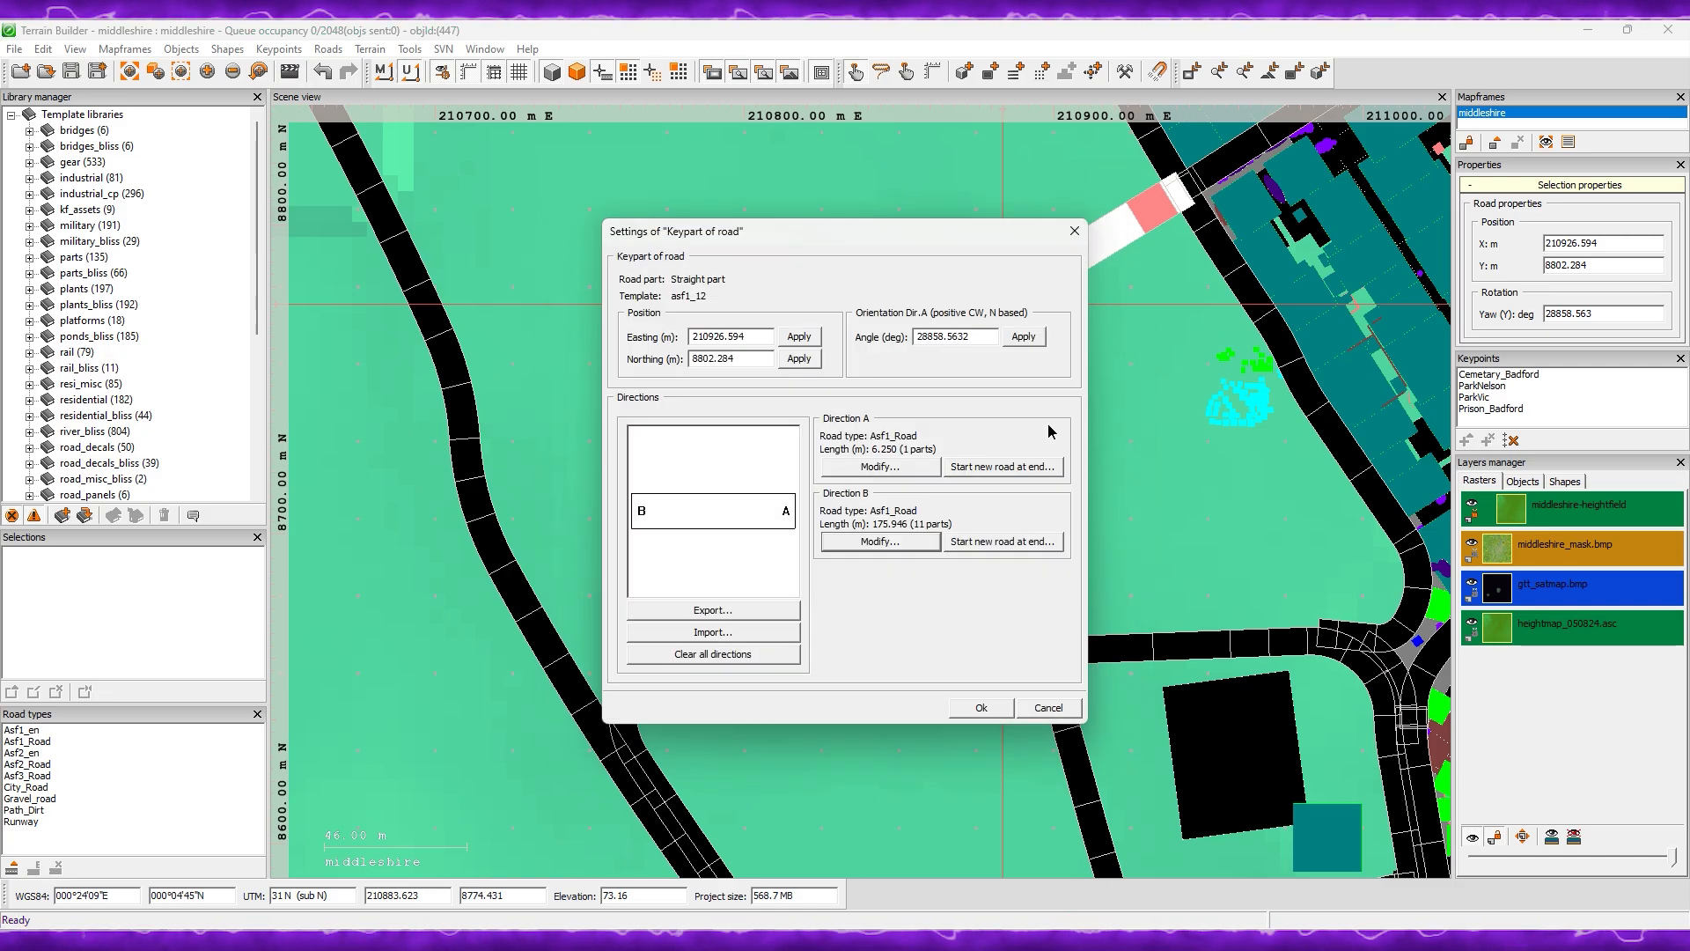
click(1004, 709)
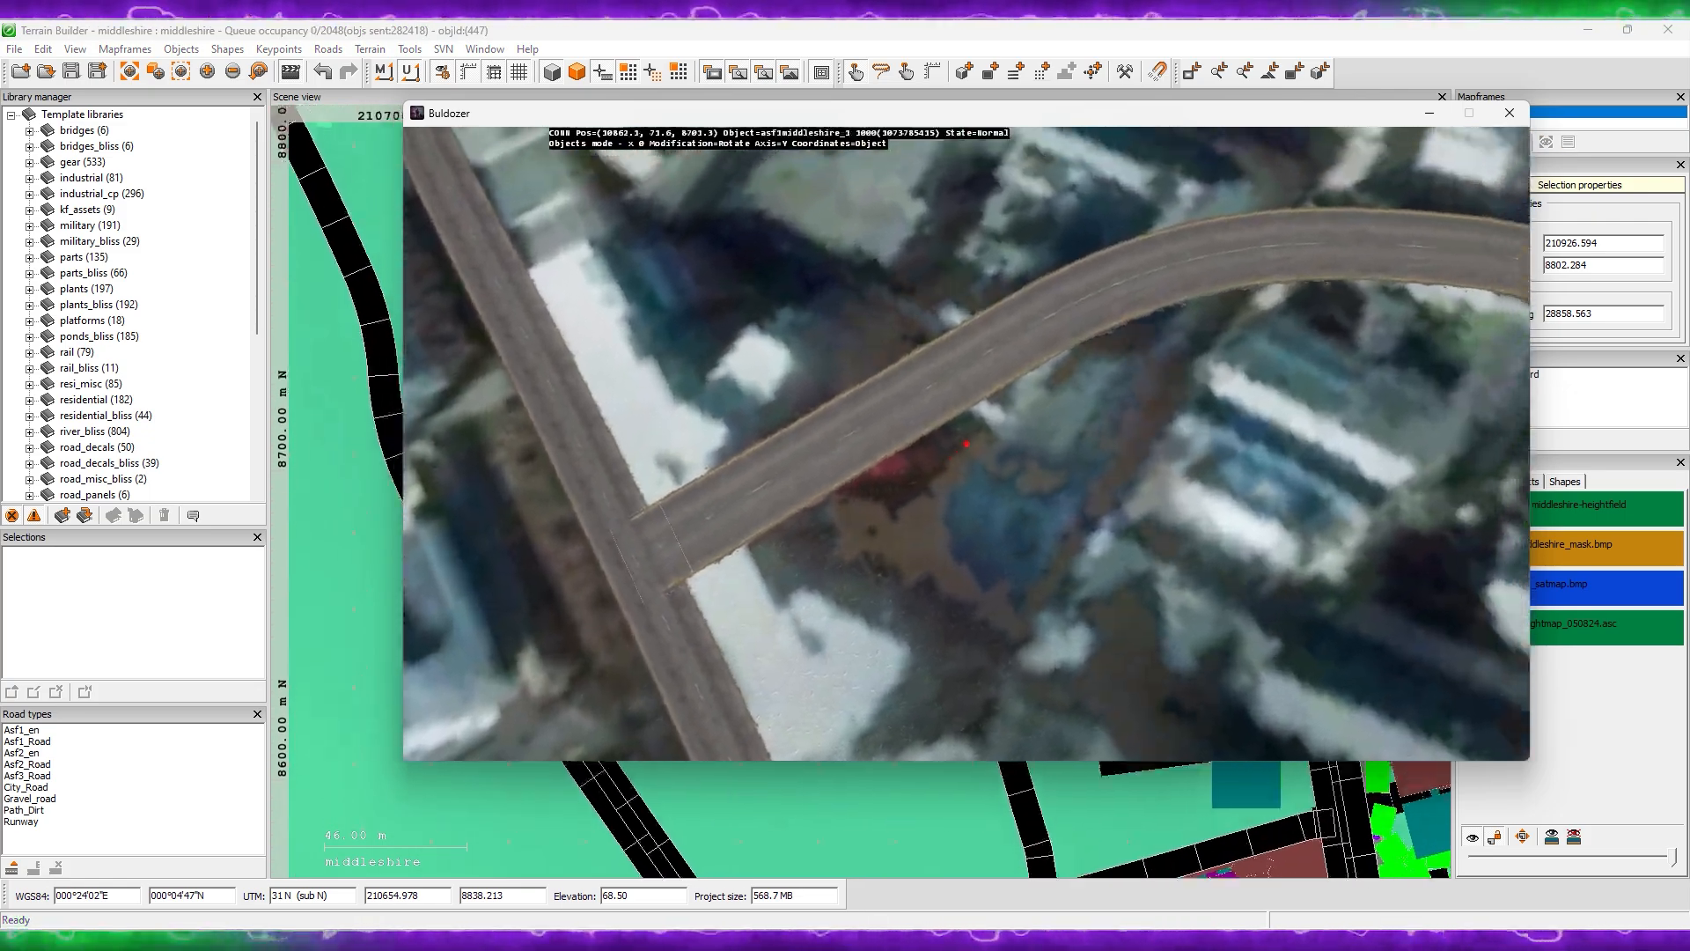
Step: Examine the replaced street in the Buldozer 3D preview, especially its surface and edges where it meets the junction
key(w)
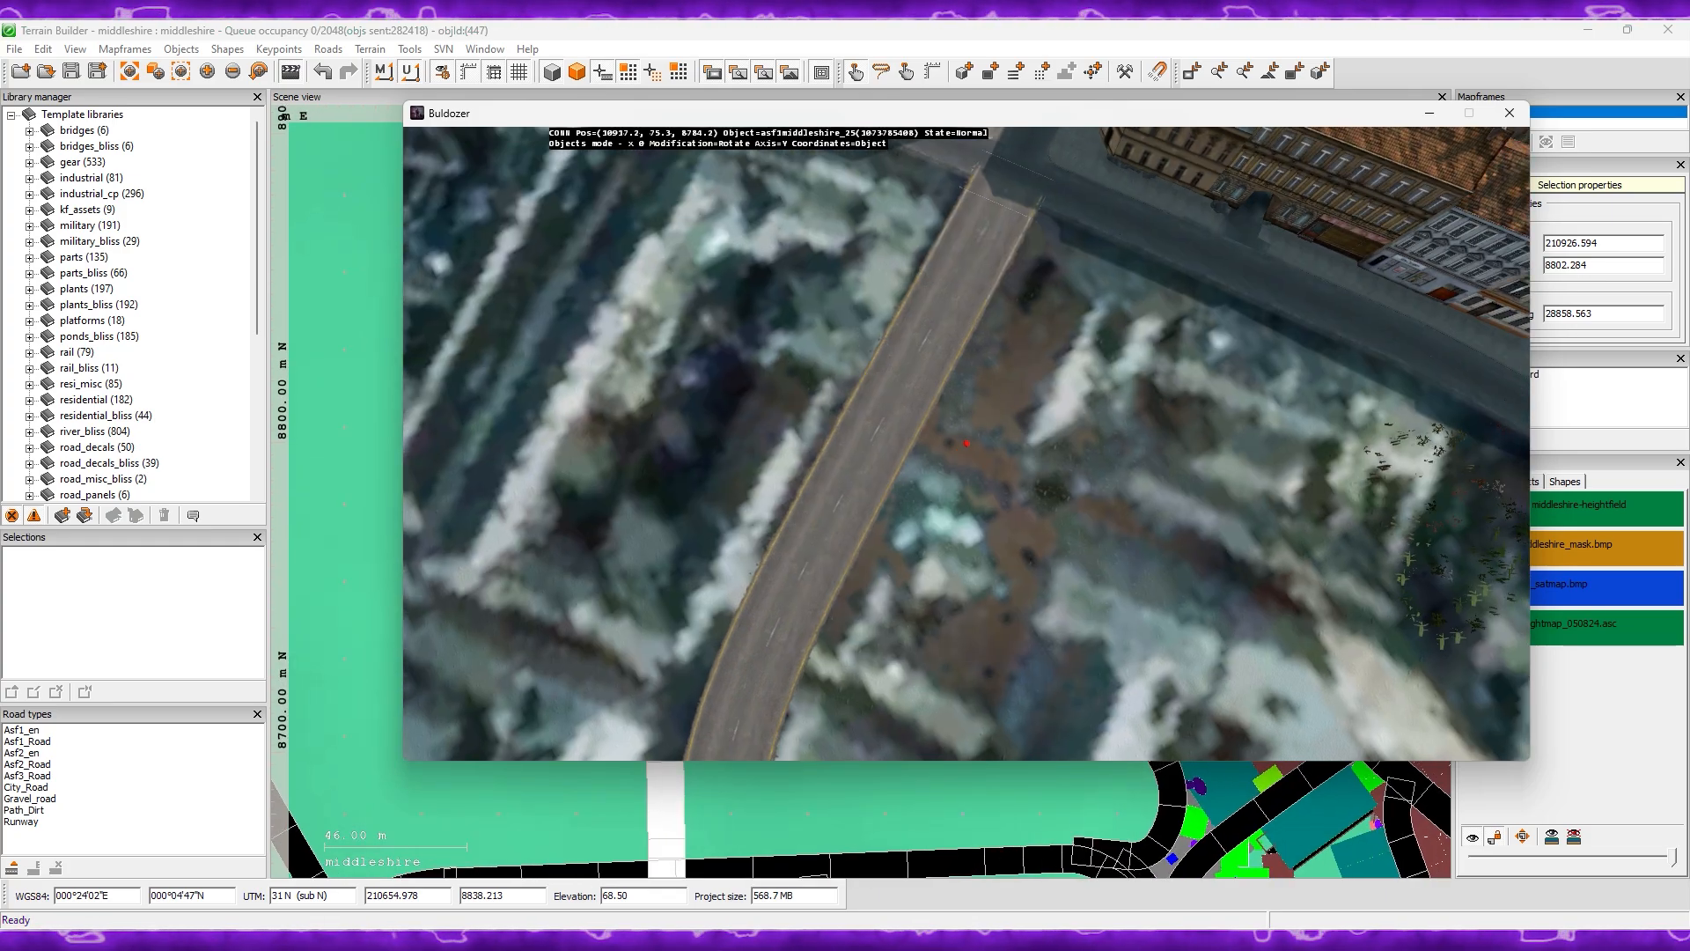
key(d)
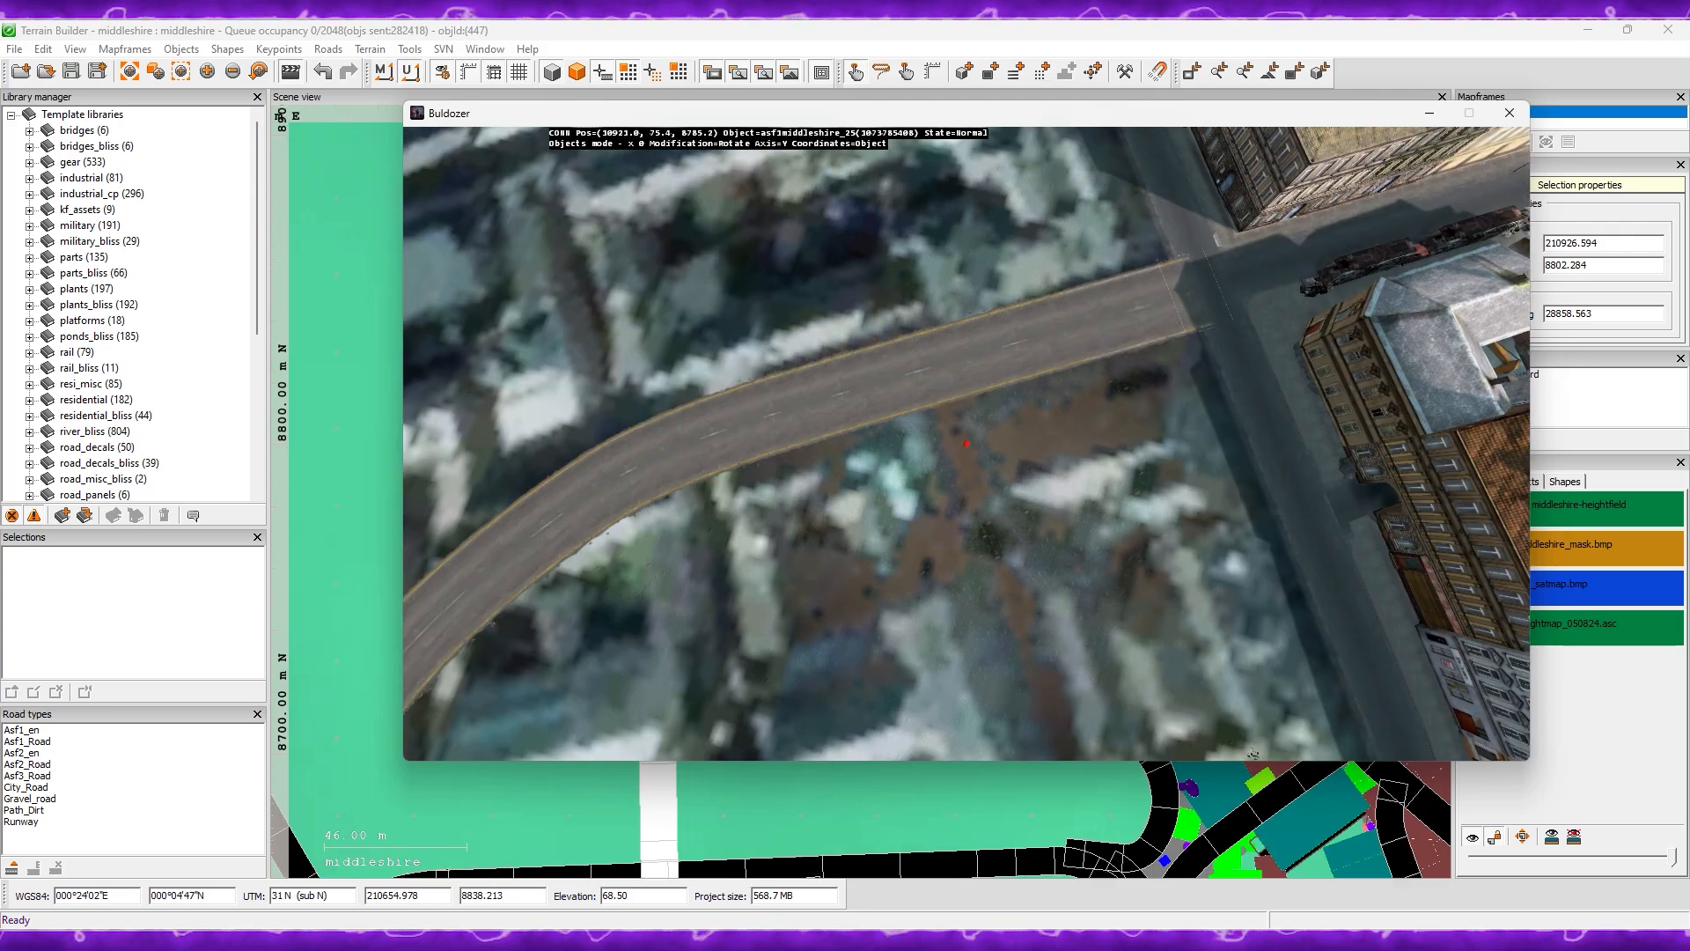
key(w)
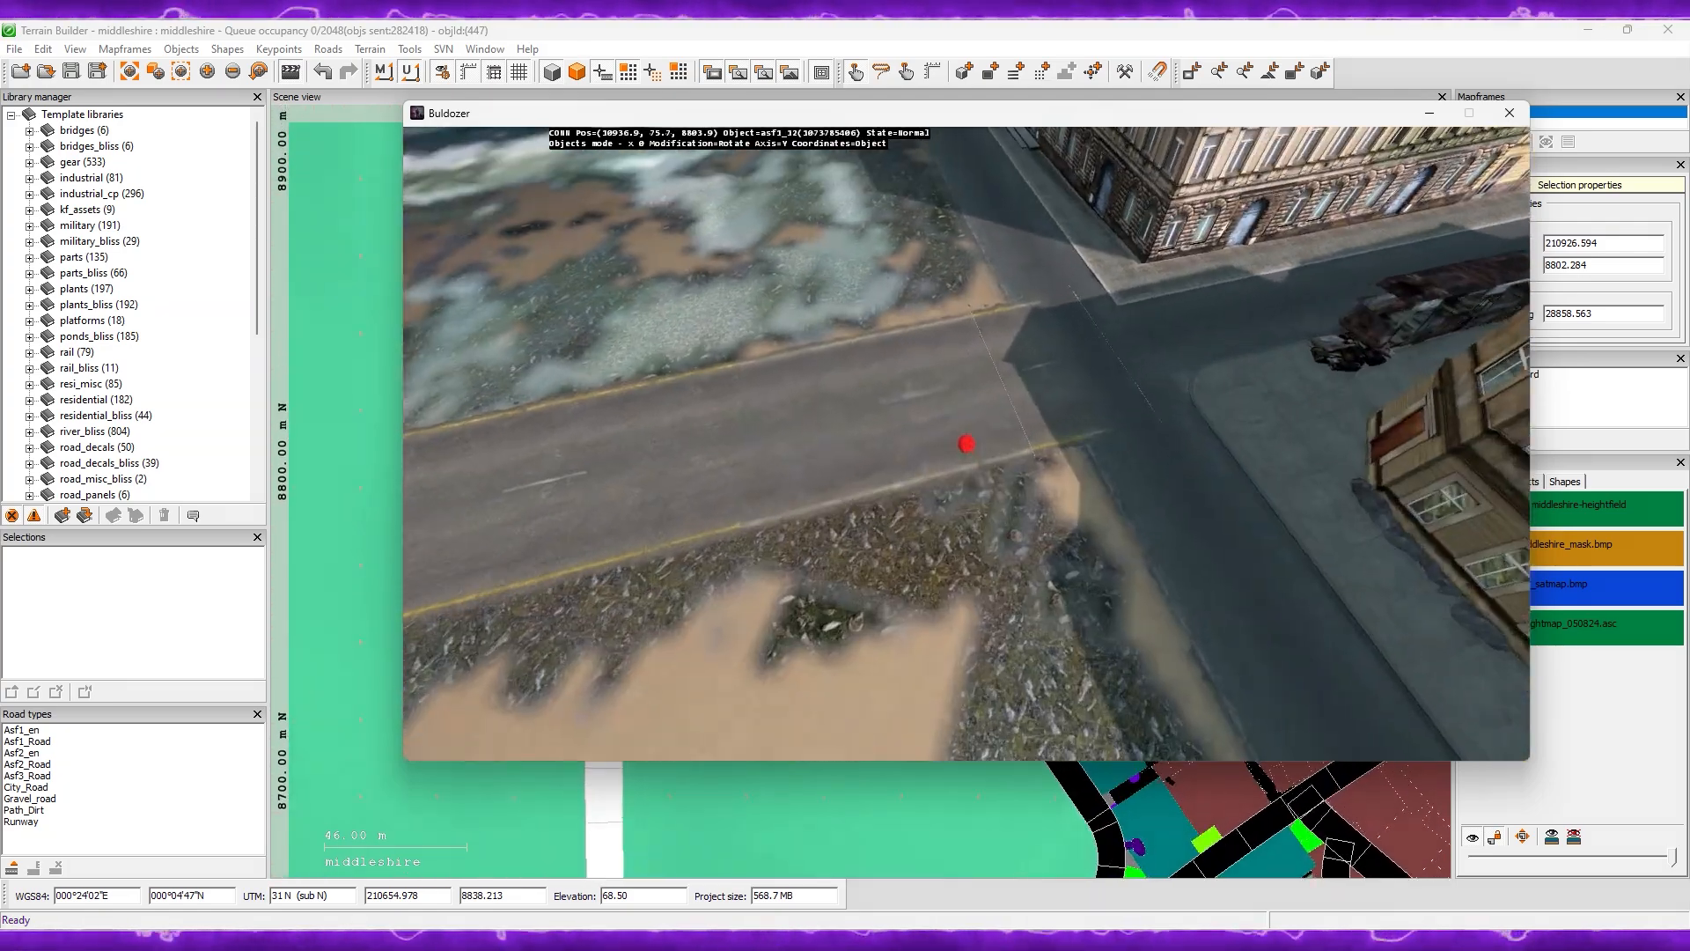
key(w)
key(z)
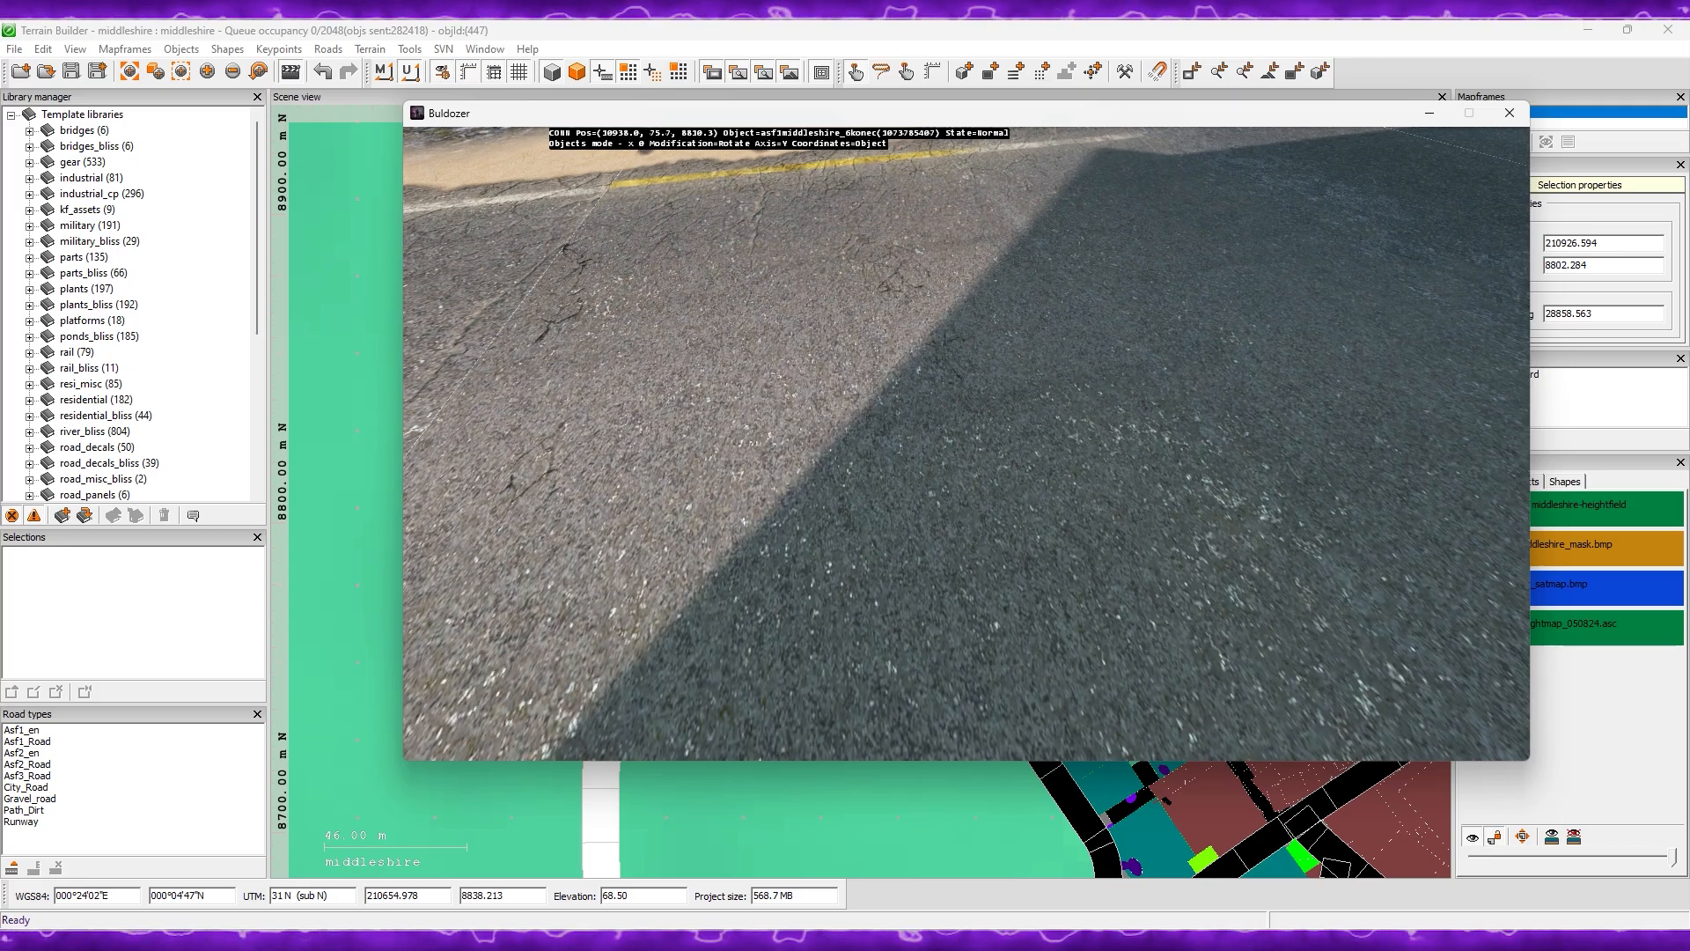
key(q)
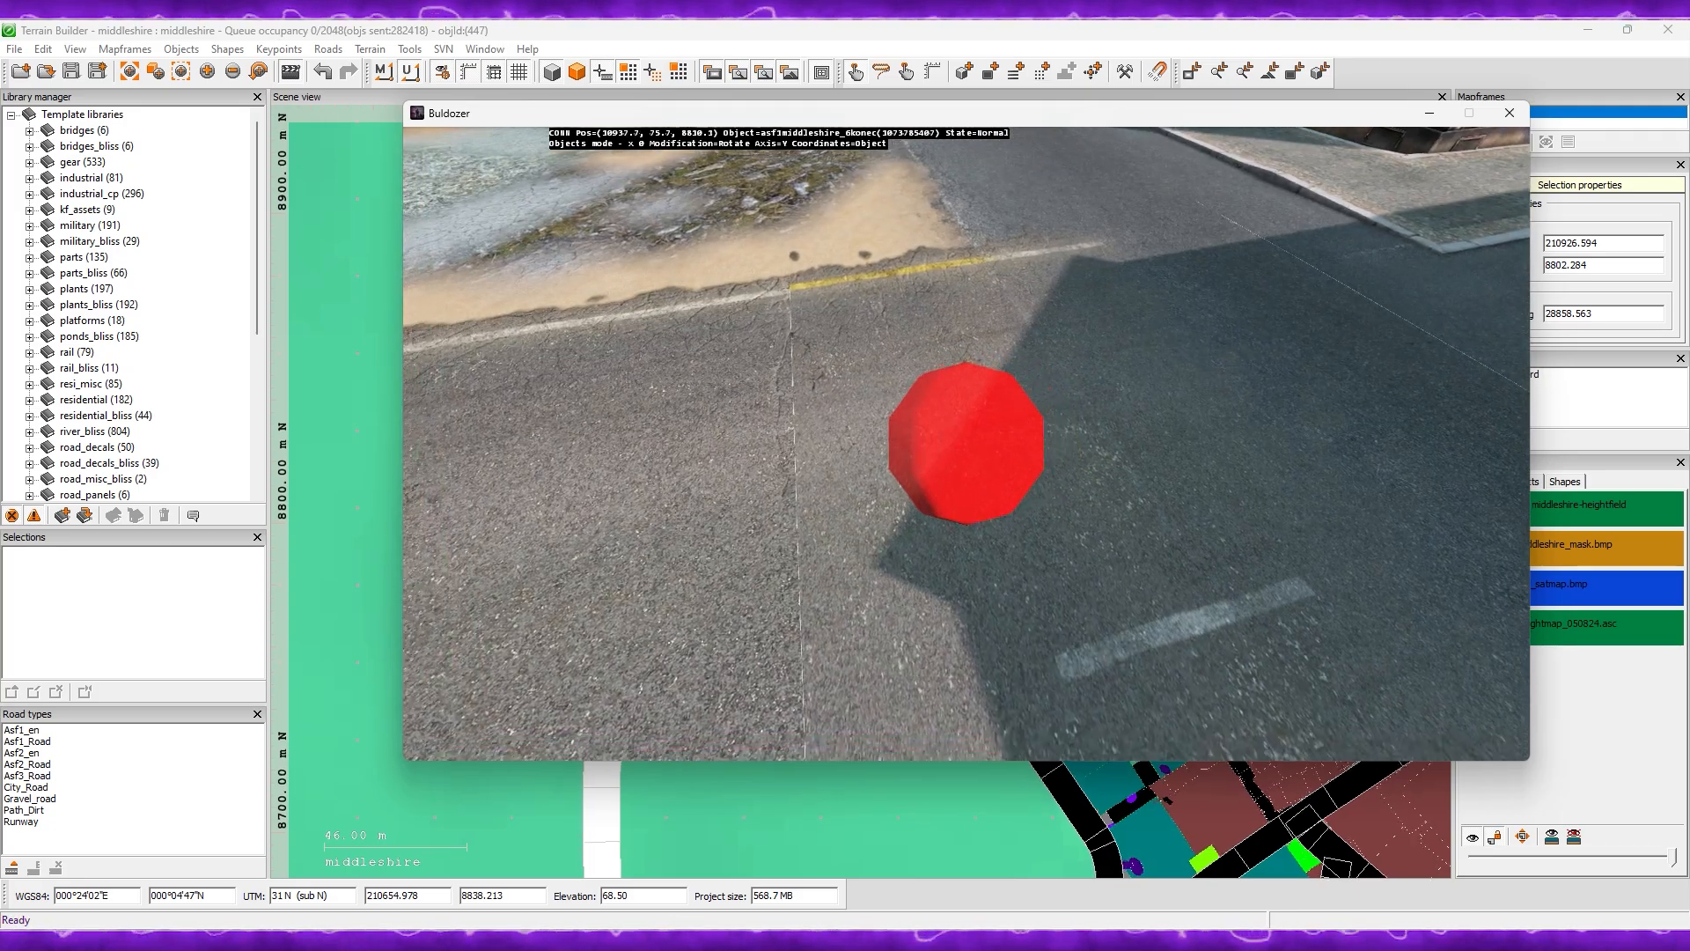
scroll(967, 444, down, 5)
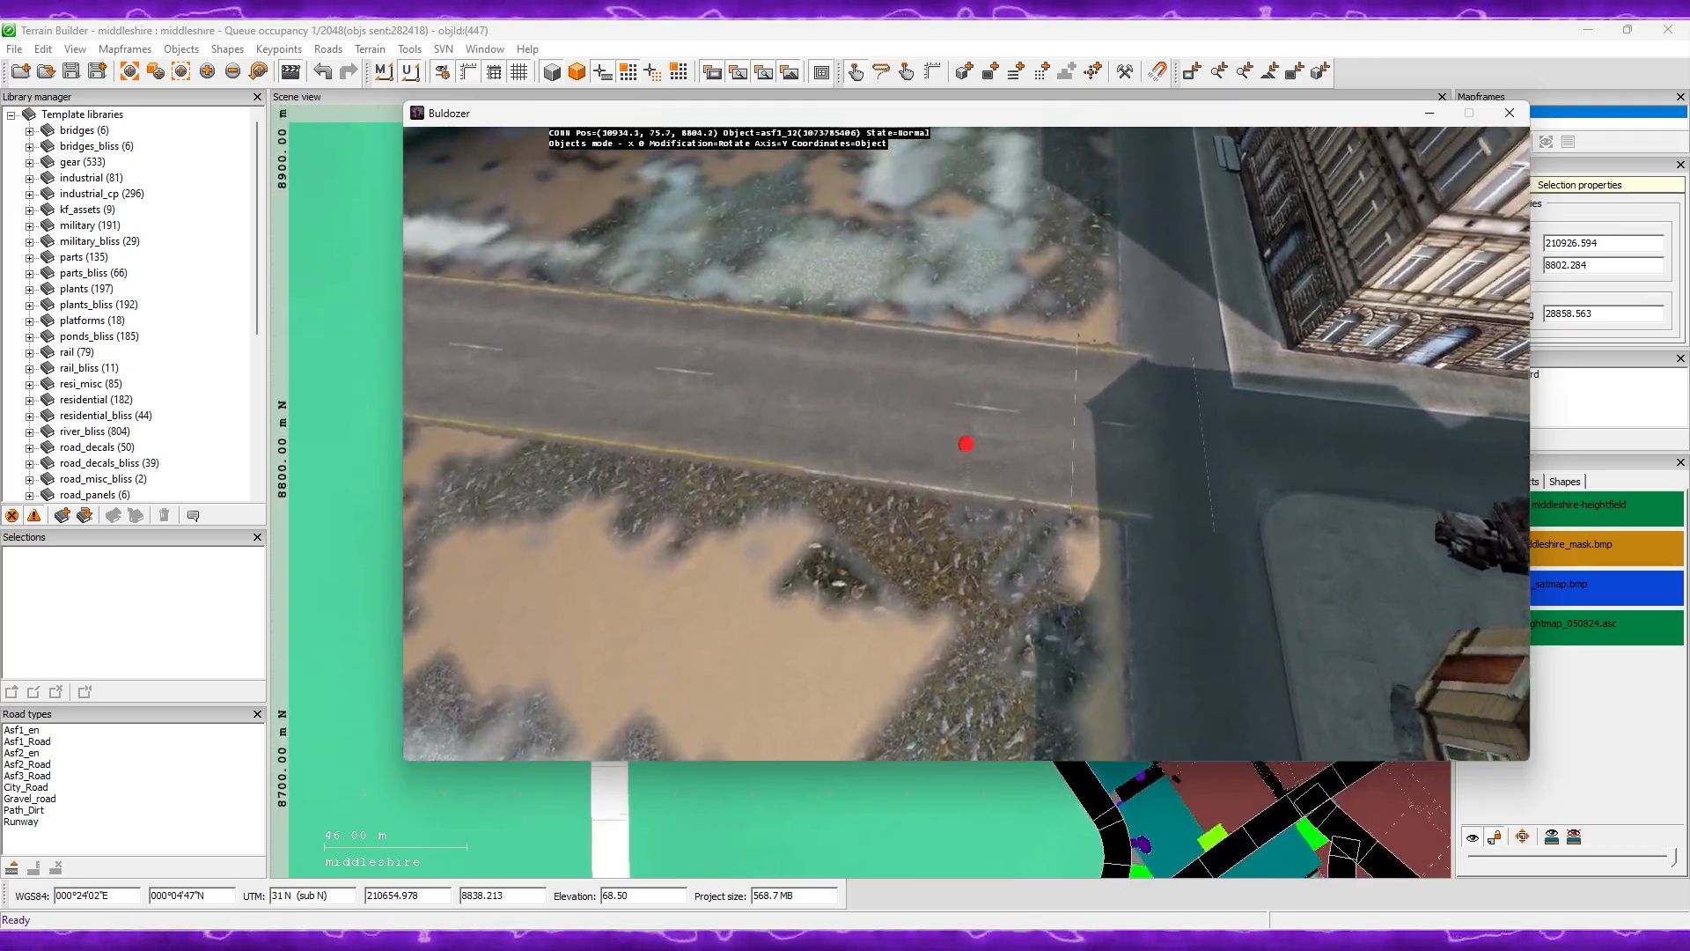
right_drag(966, 444, 1109, 444)
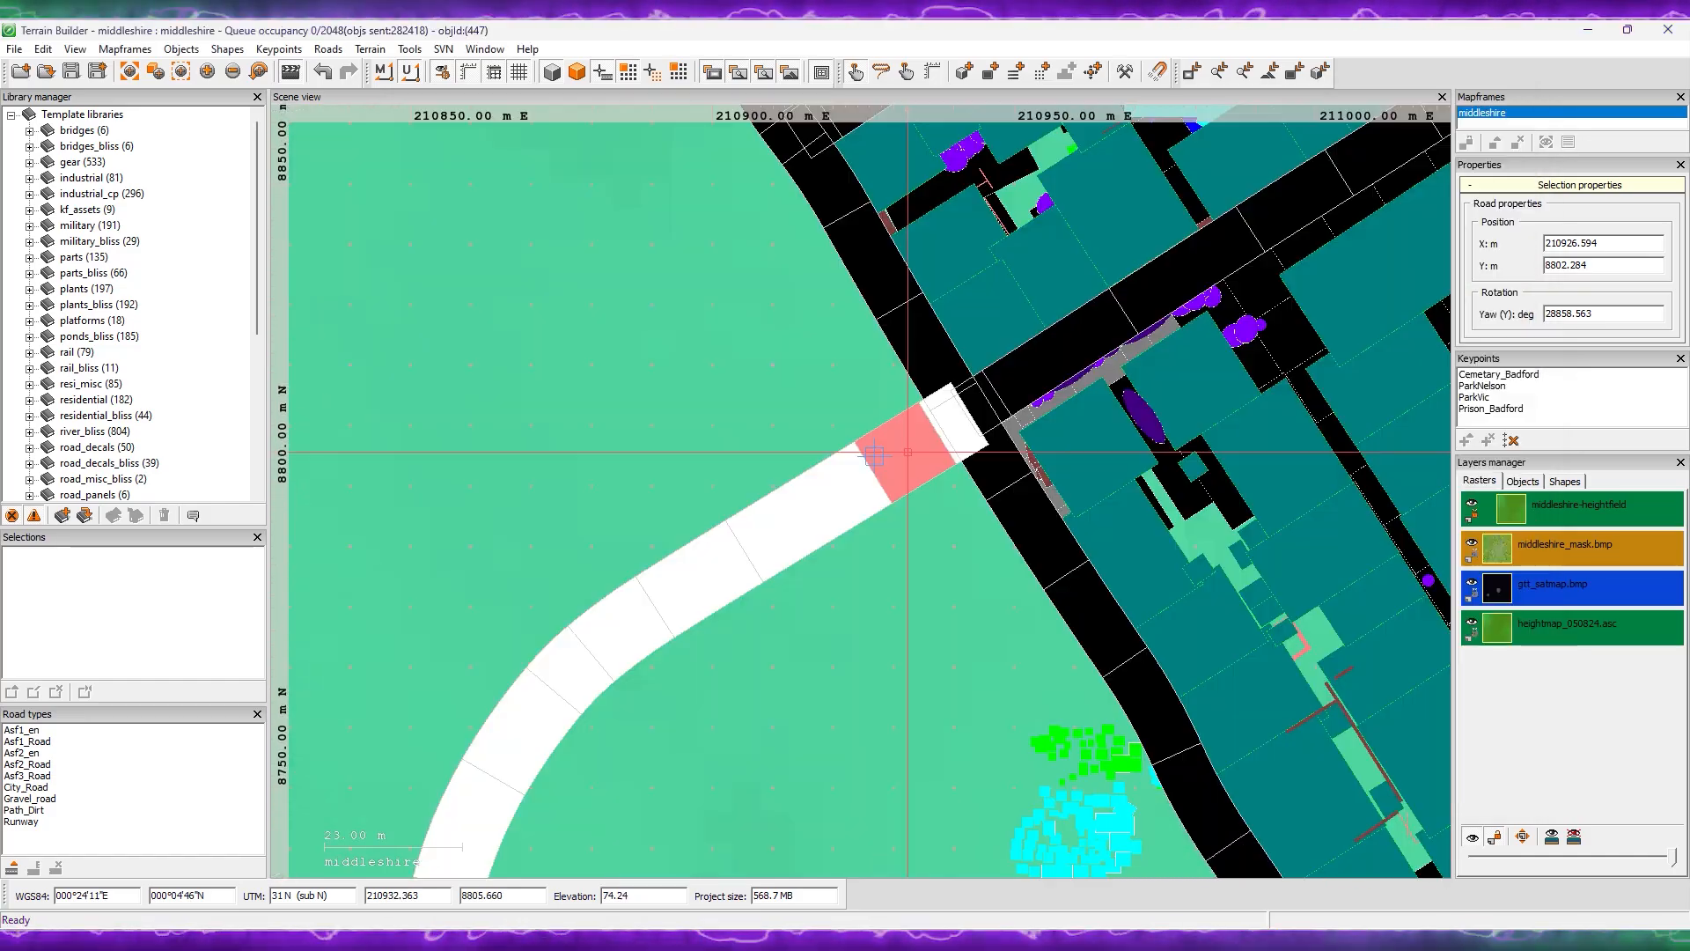
Step: Split direction B of the asf1_12 keypart near the junction at its first part, asf1middleshire_25
double_click(874, 455)
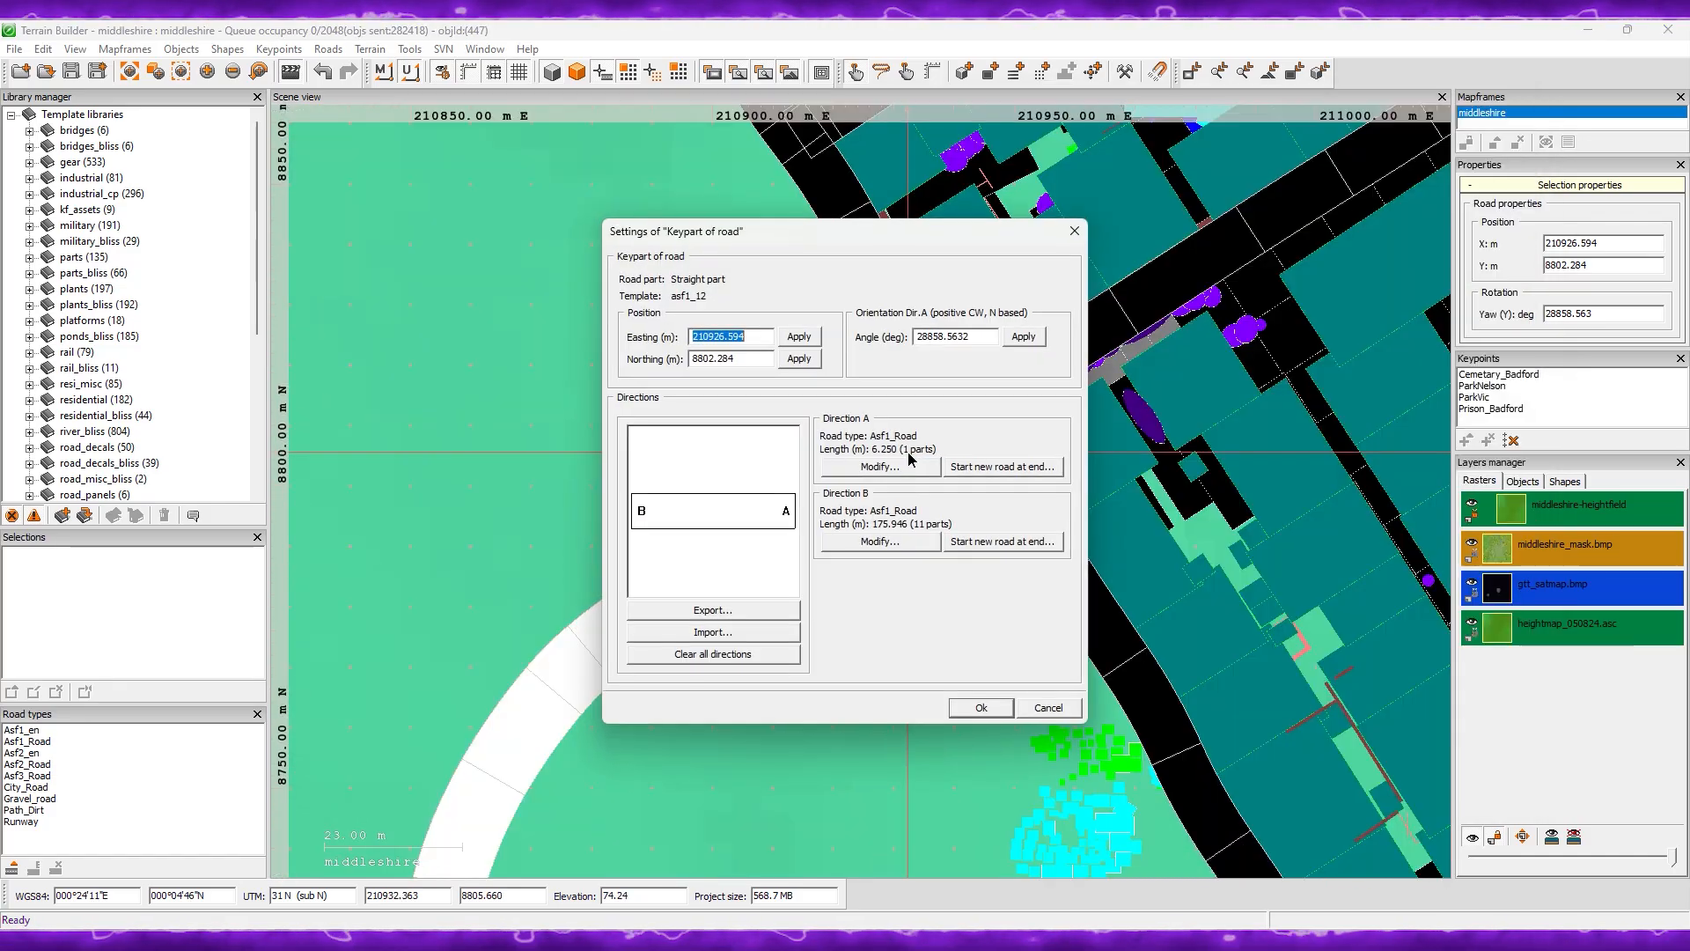
click(880, 540)
click(682, 285)
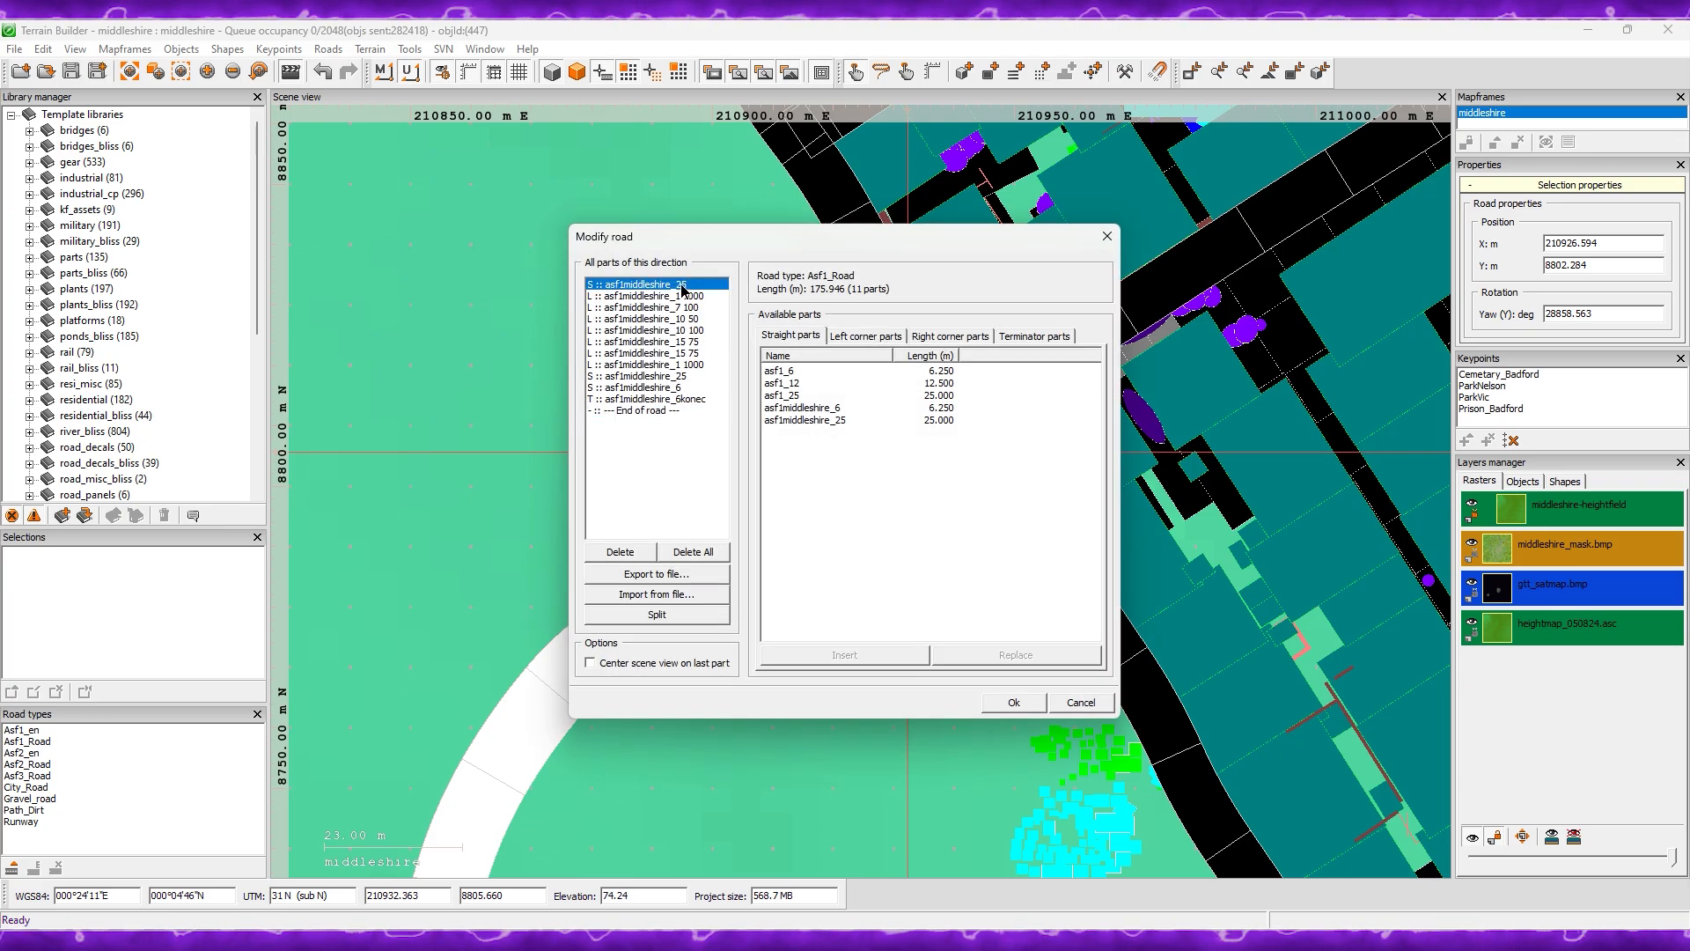
click(659, 614)
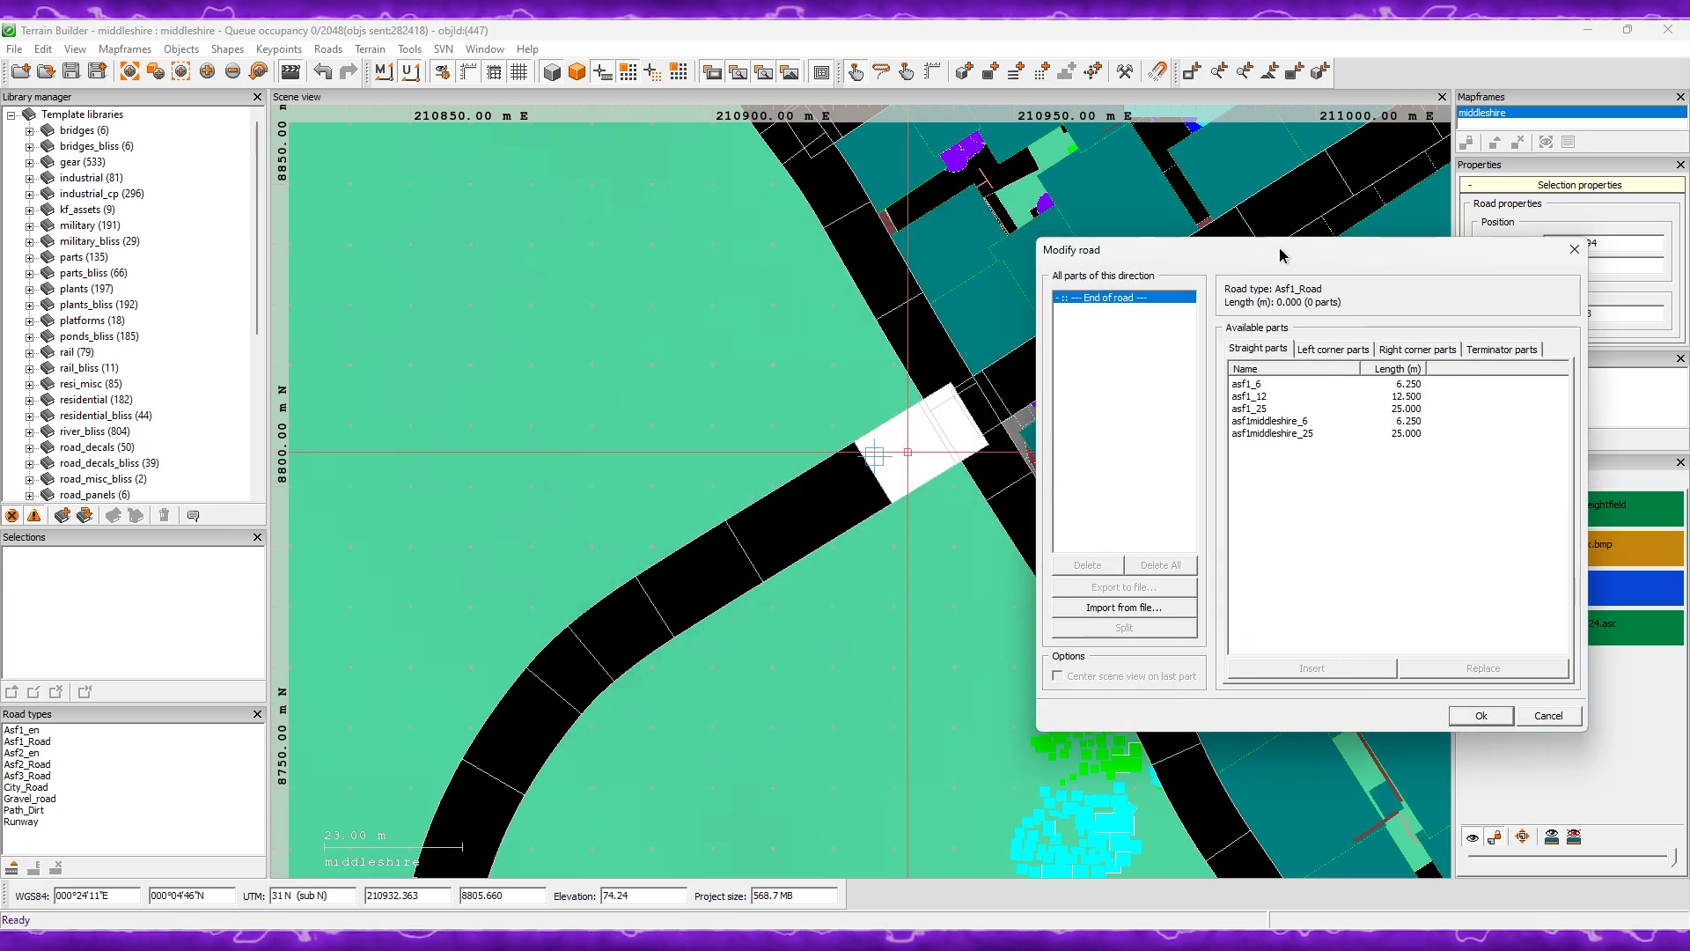
click(1494, 709)
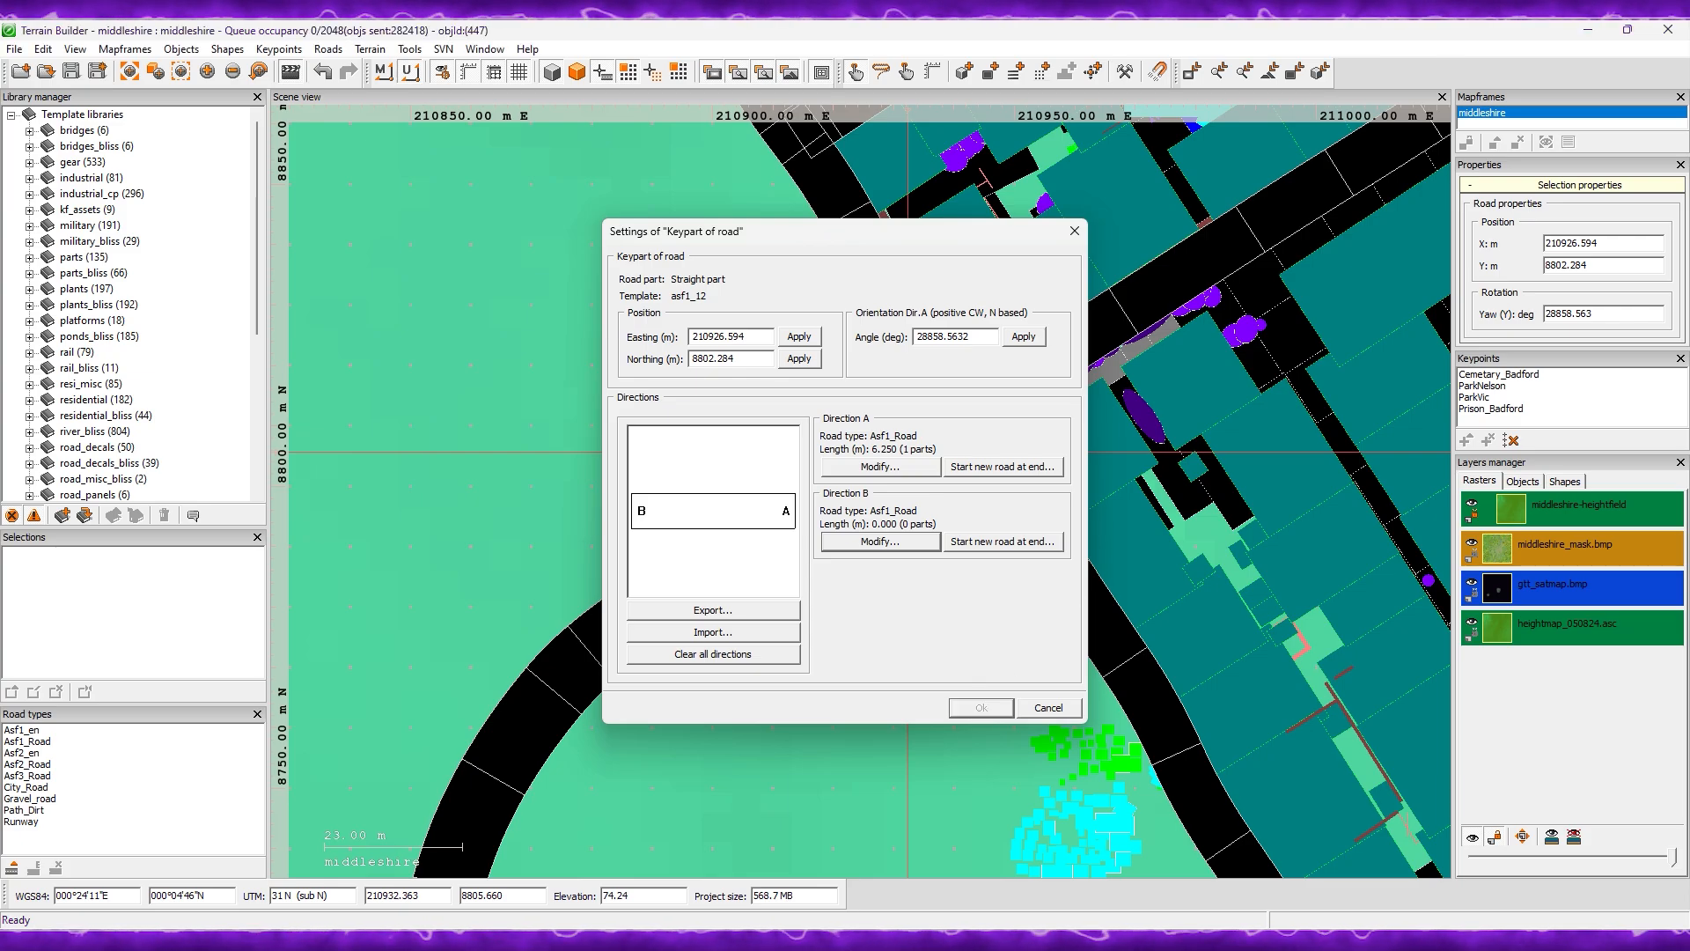
click(980, 707)
Step: Insert an asf1_6 straight part after the asf1middleshire_6konec terminator in direction A of the asf1_12 keypart
click(874, 455)
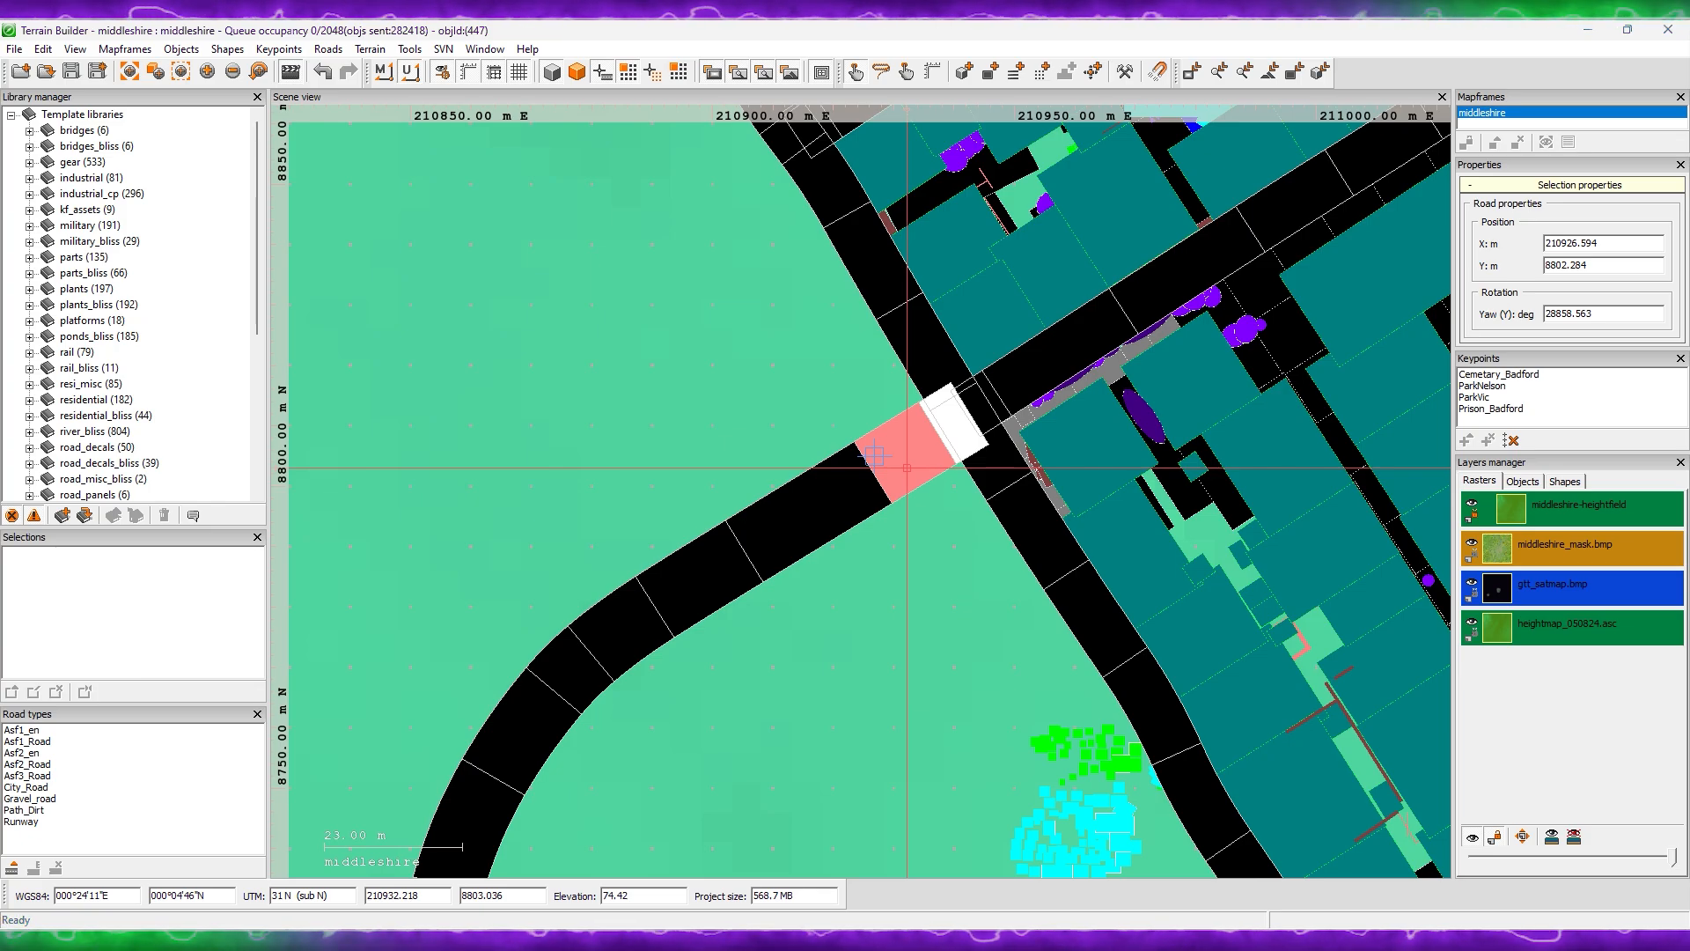
double_click(873, 455)
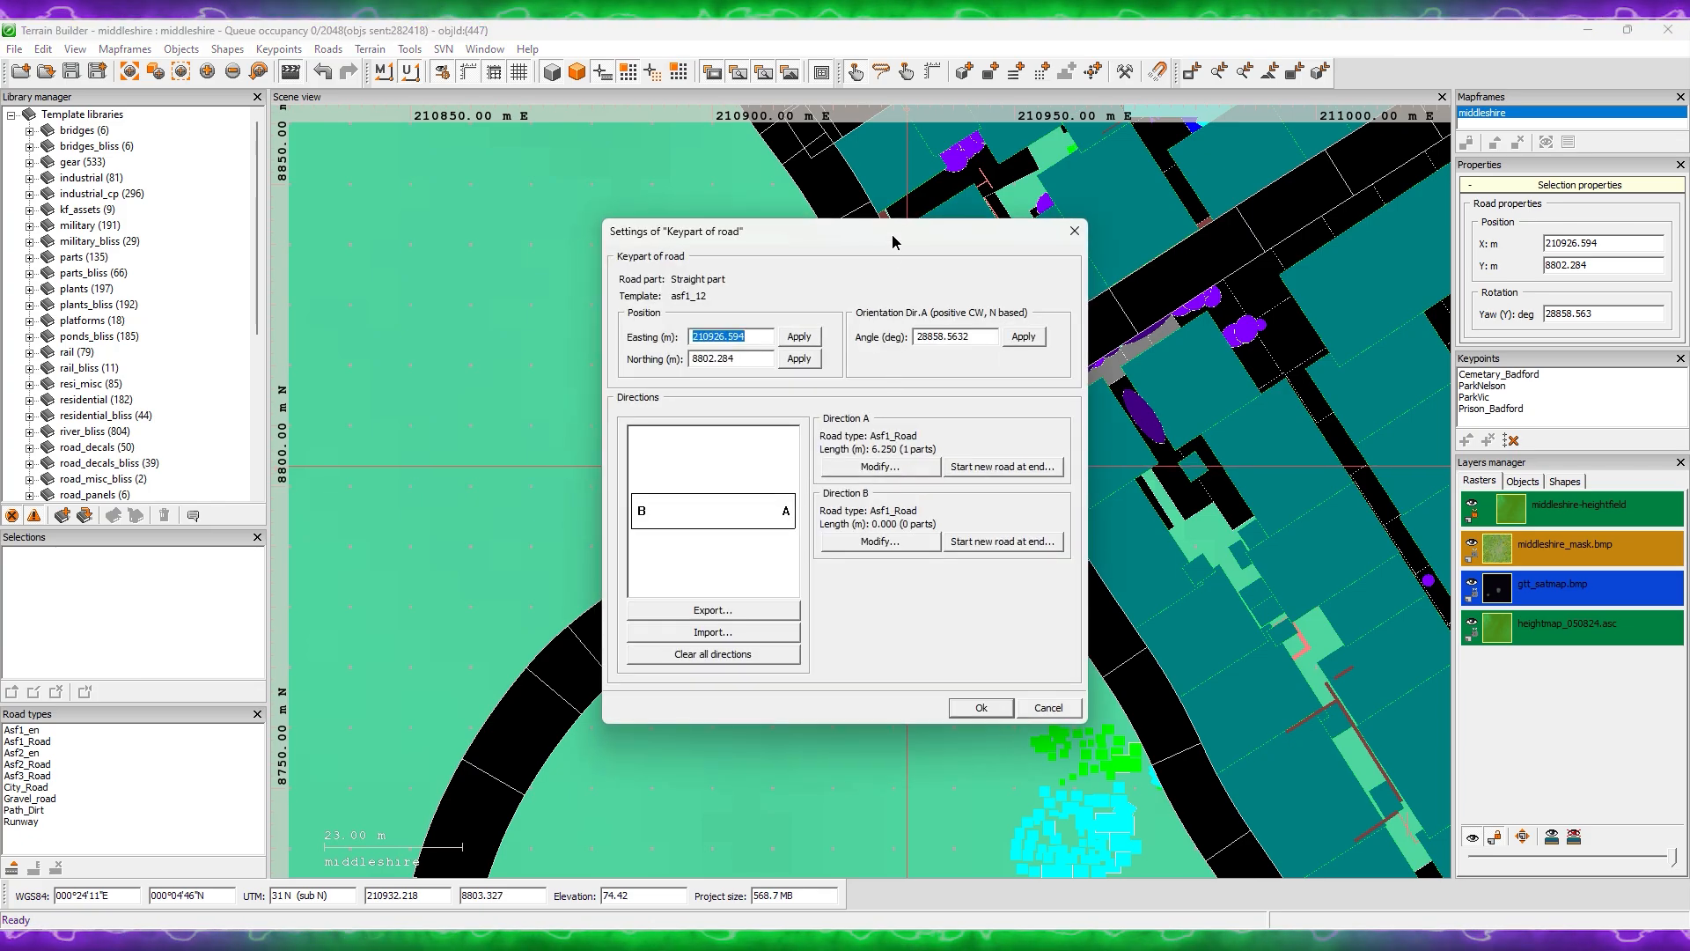
drag(879, 243, 628, 218)
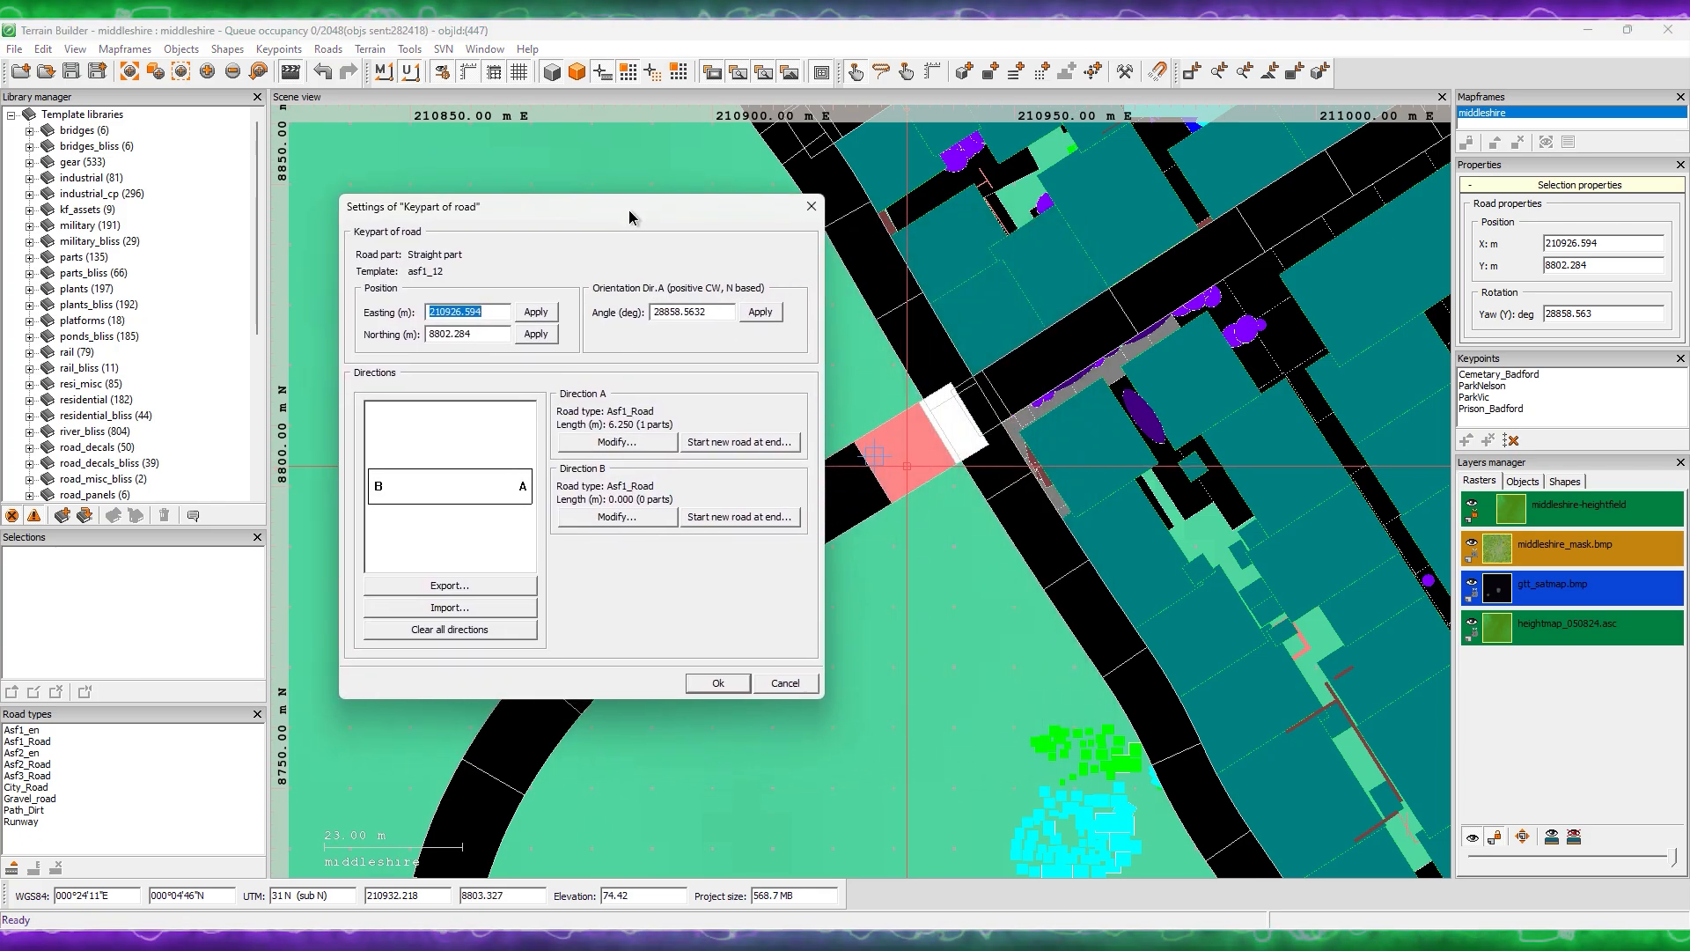
click(632, 445)
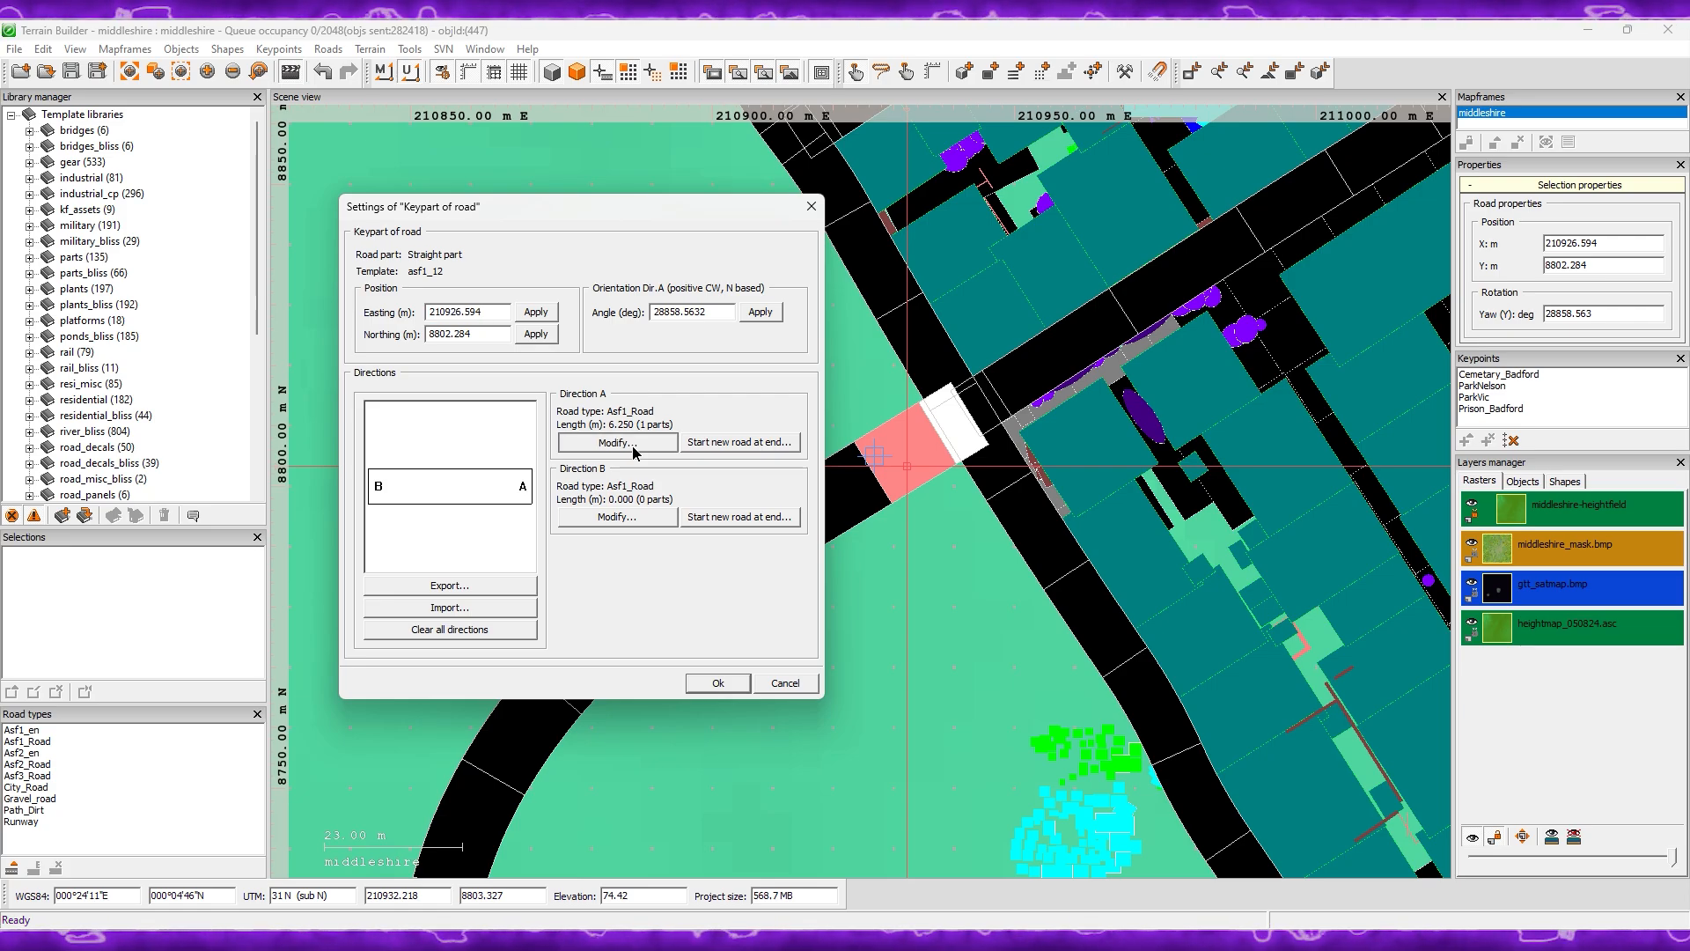
click(667, 287)
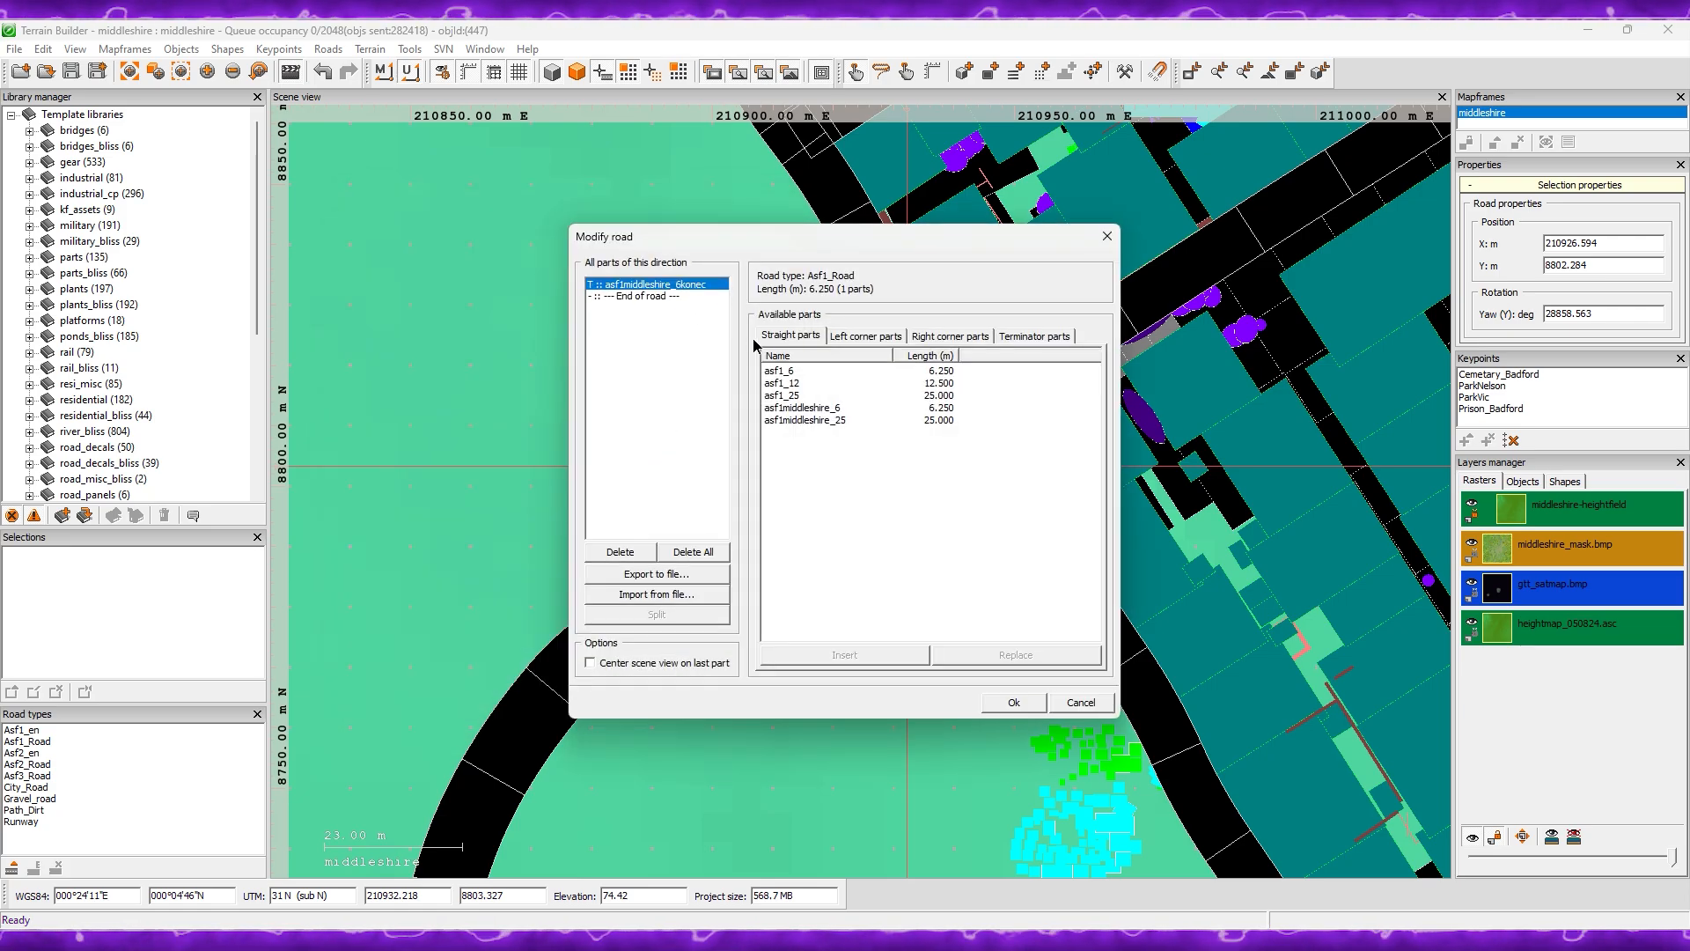
click(694, 299)
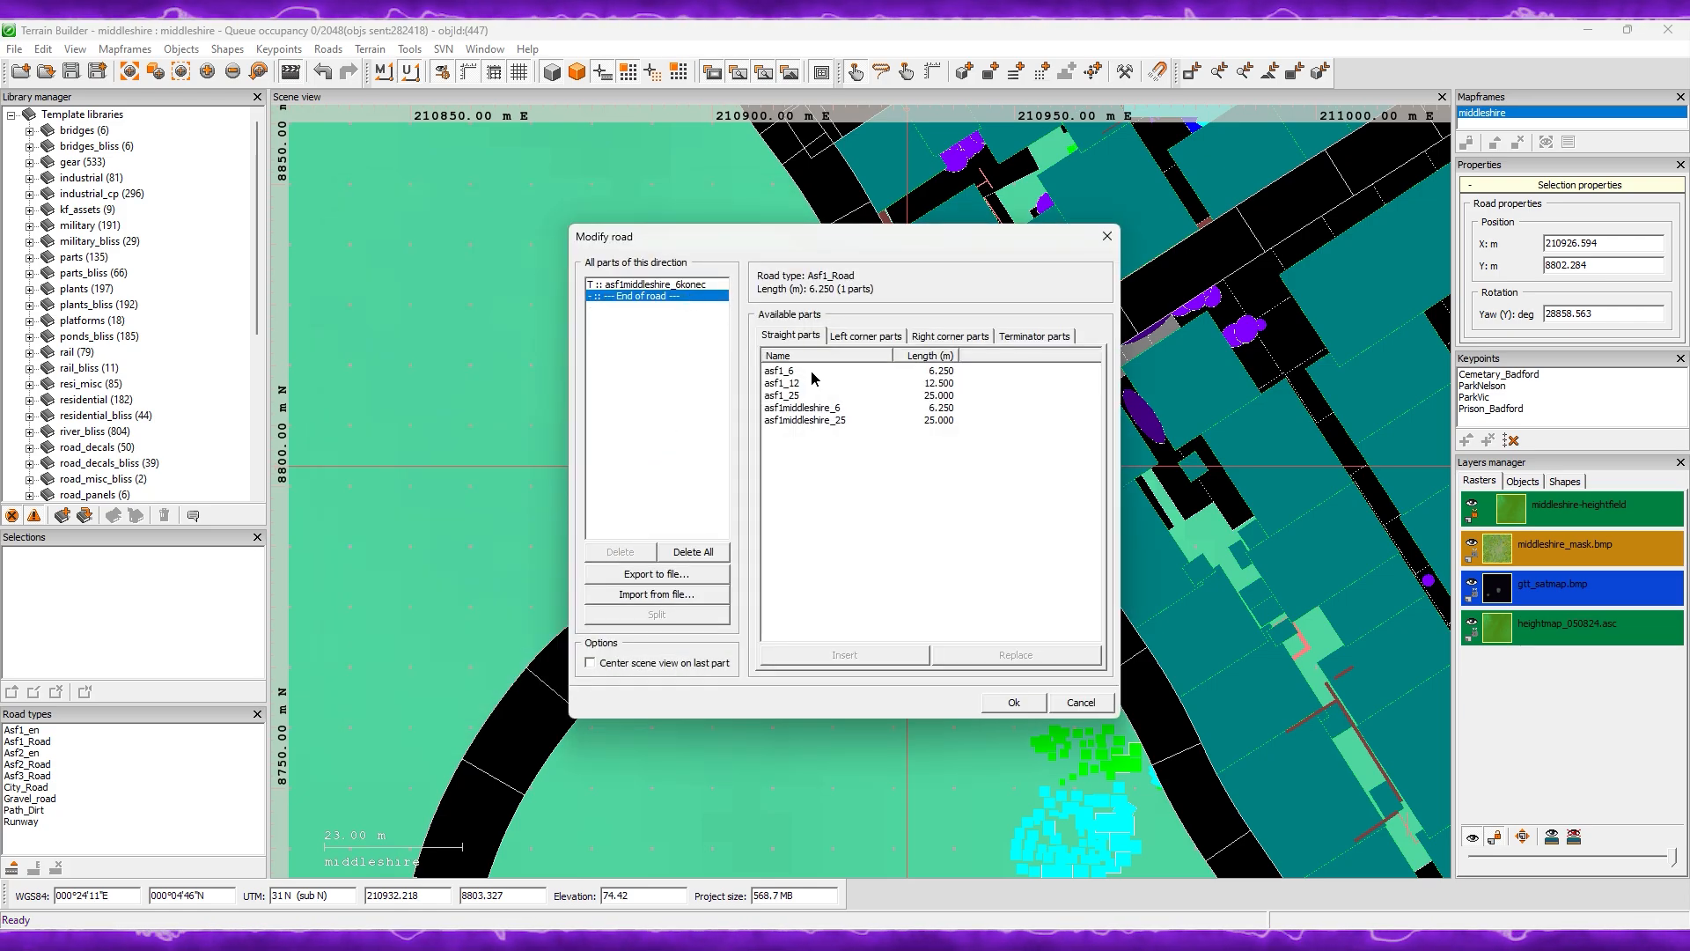
double_click(807, 371)
click(691, 298)
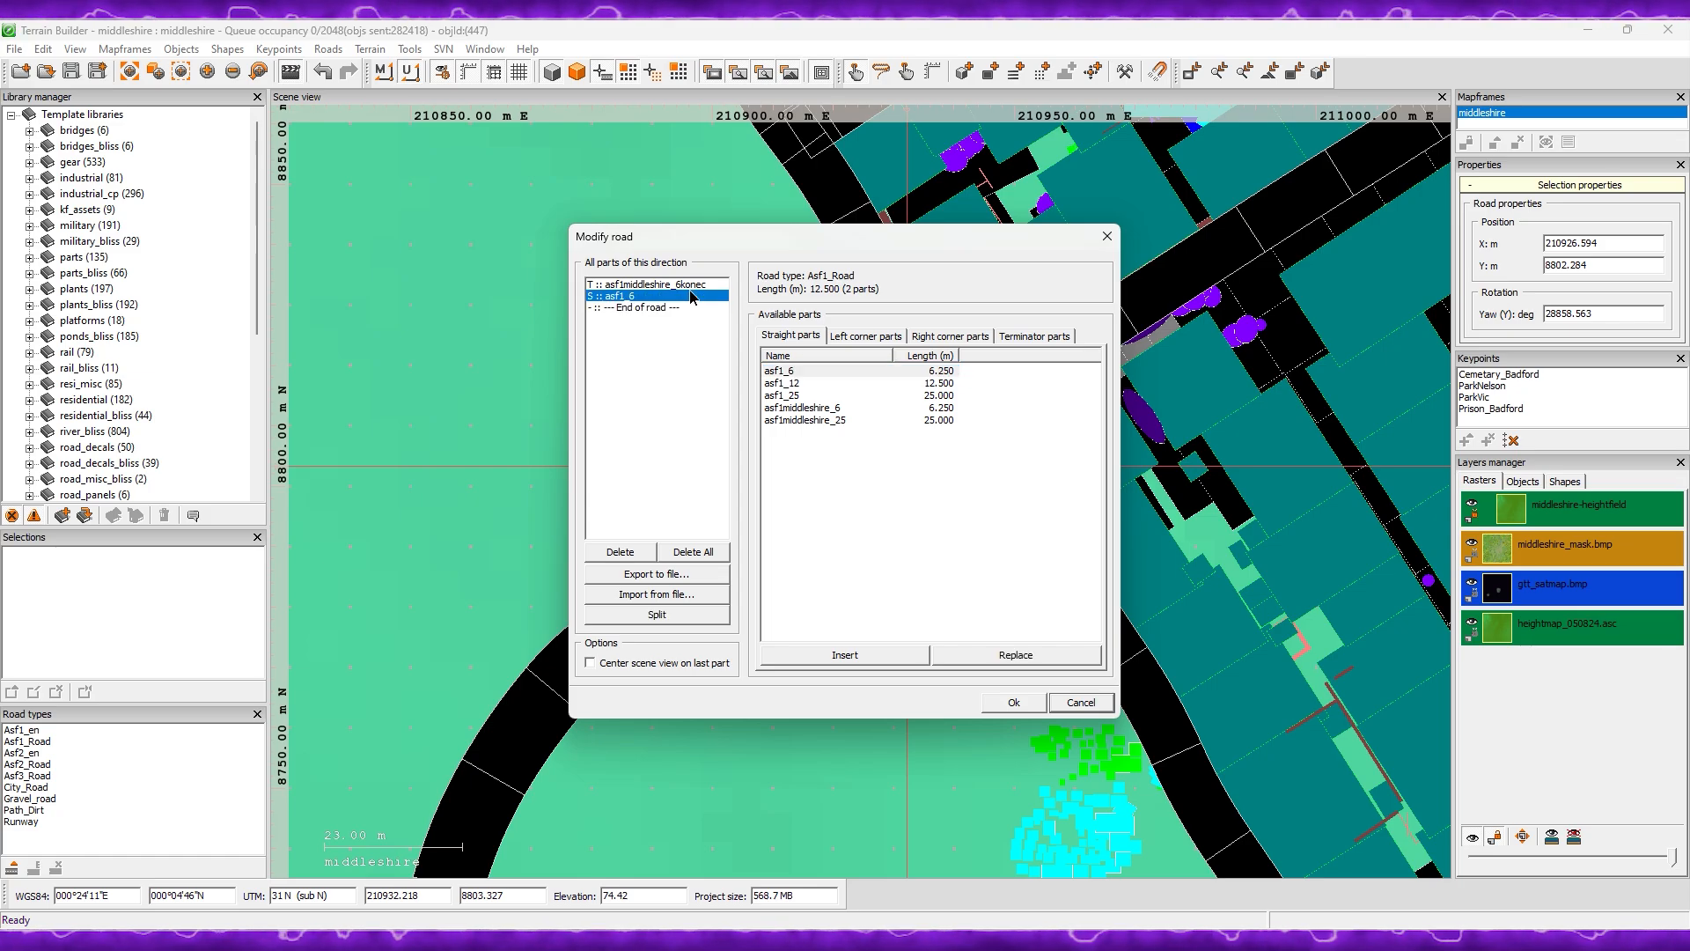
click(701, 285)
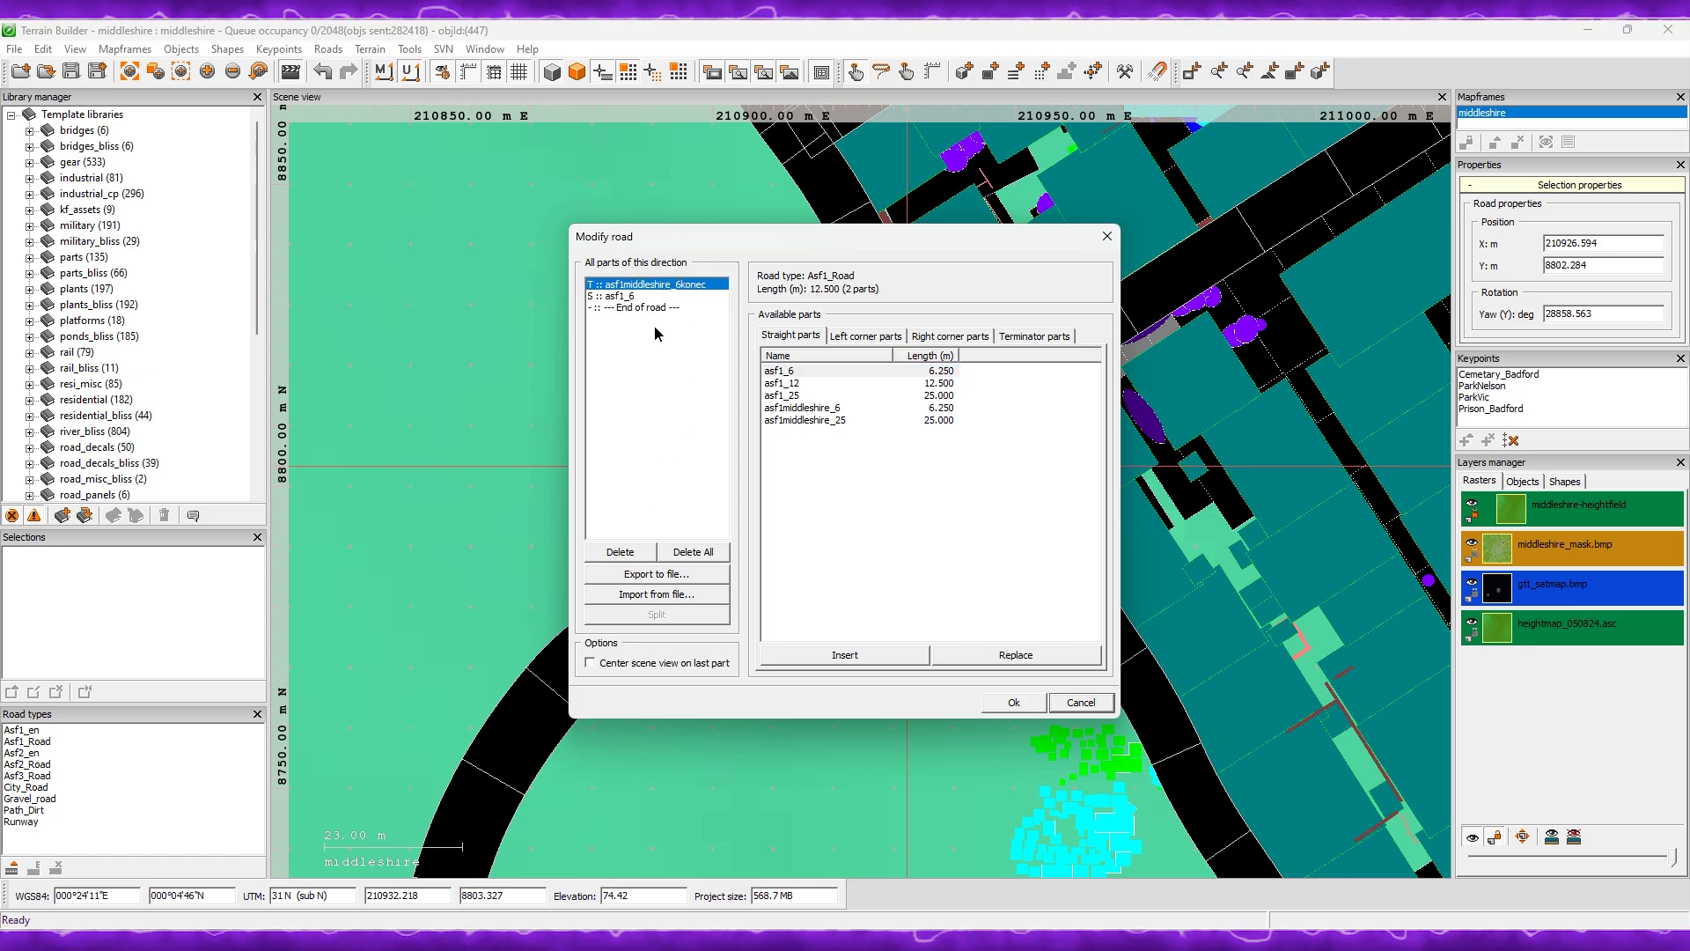
click(637, 298)
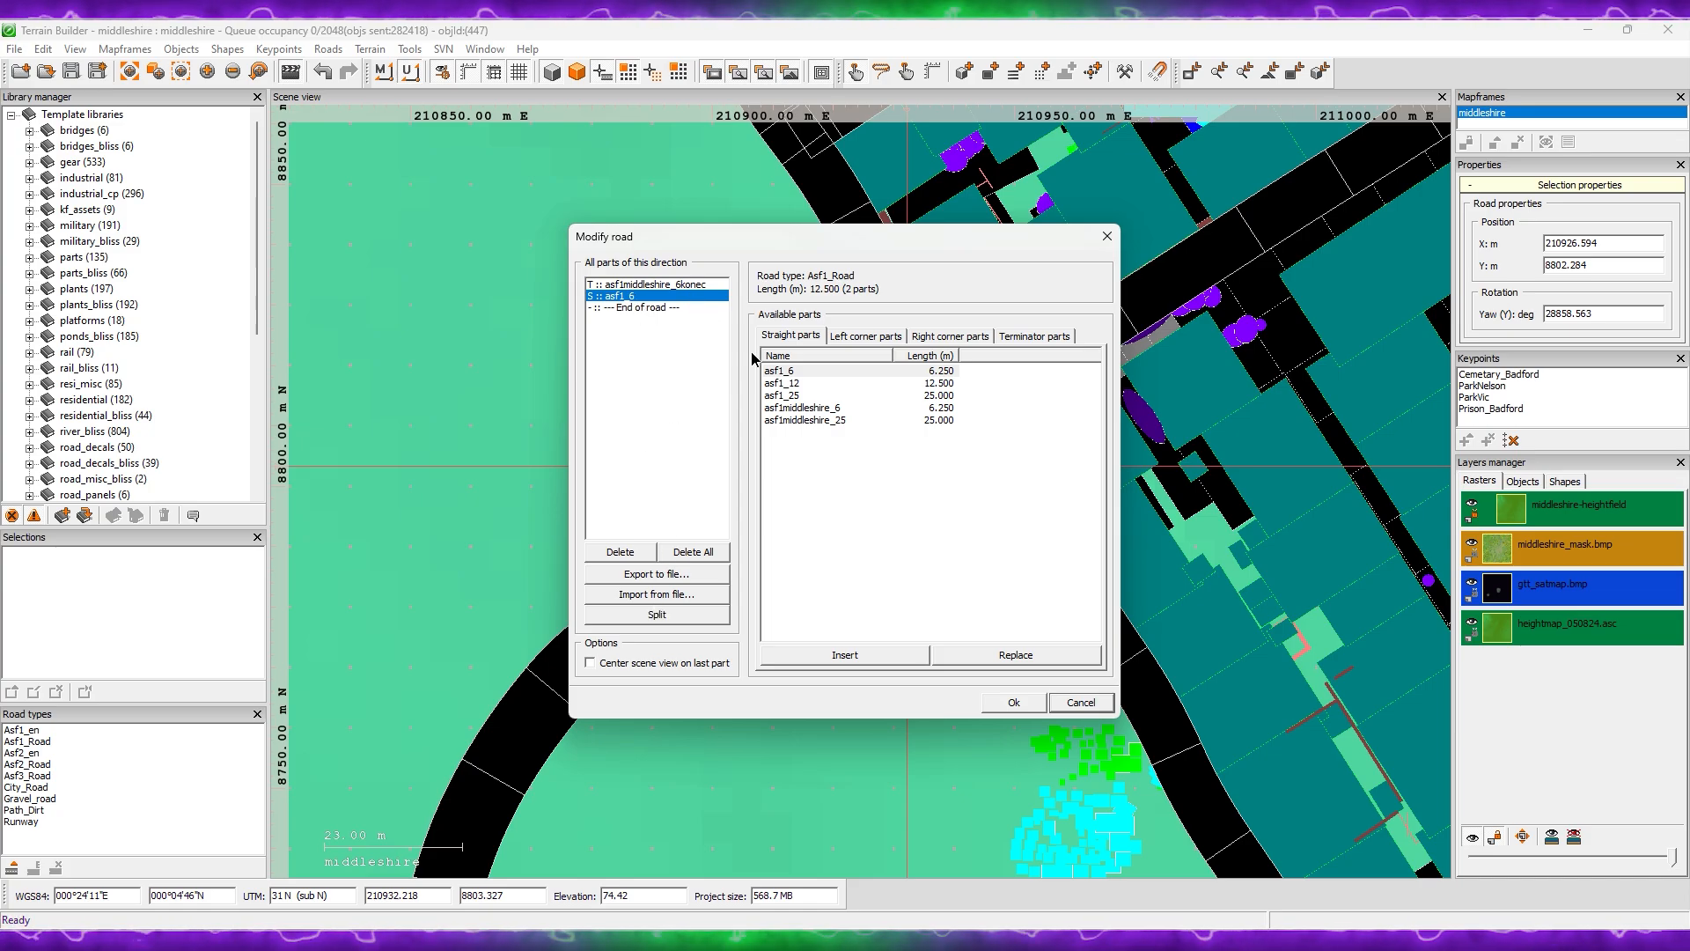
Step: Append the asf1_6konec and asf1middleshire_6konec terminator parts to the end of direction A
click(1023, 337)
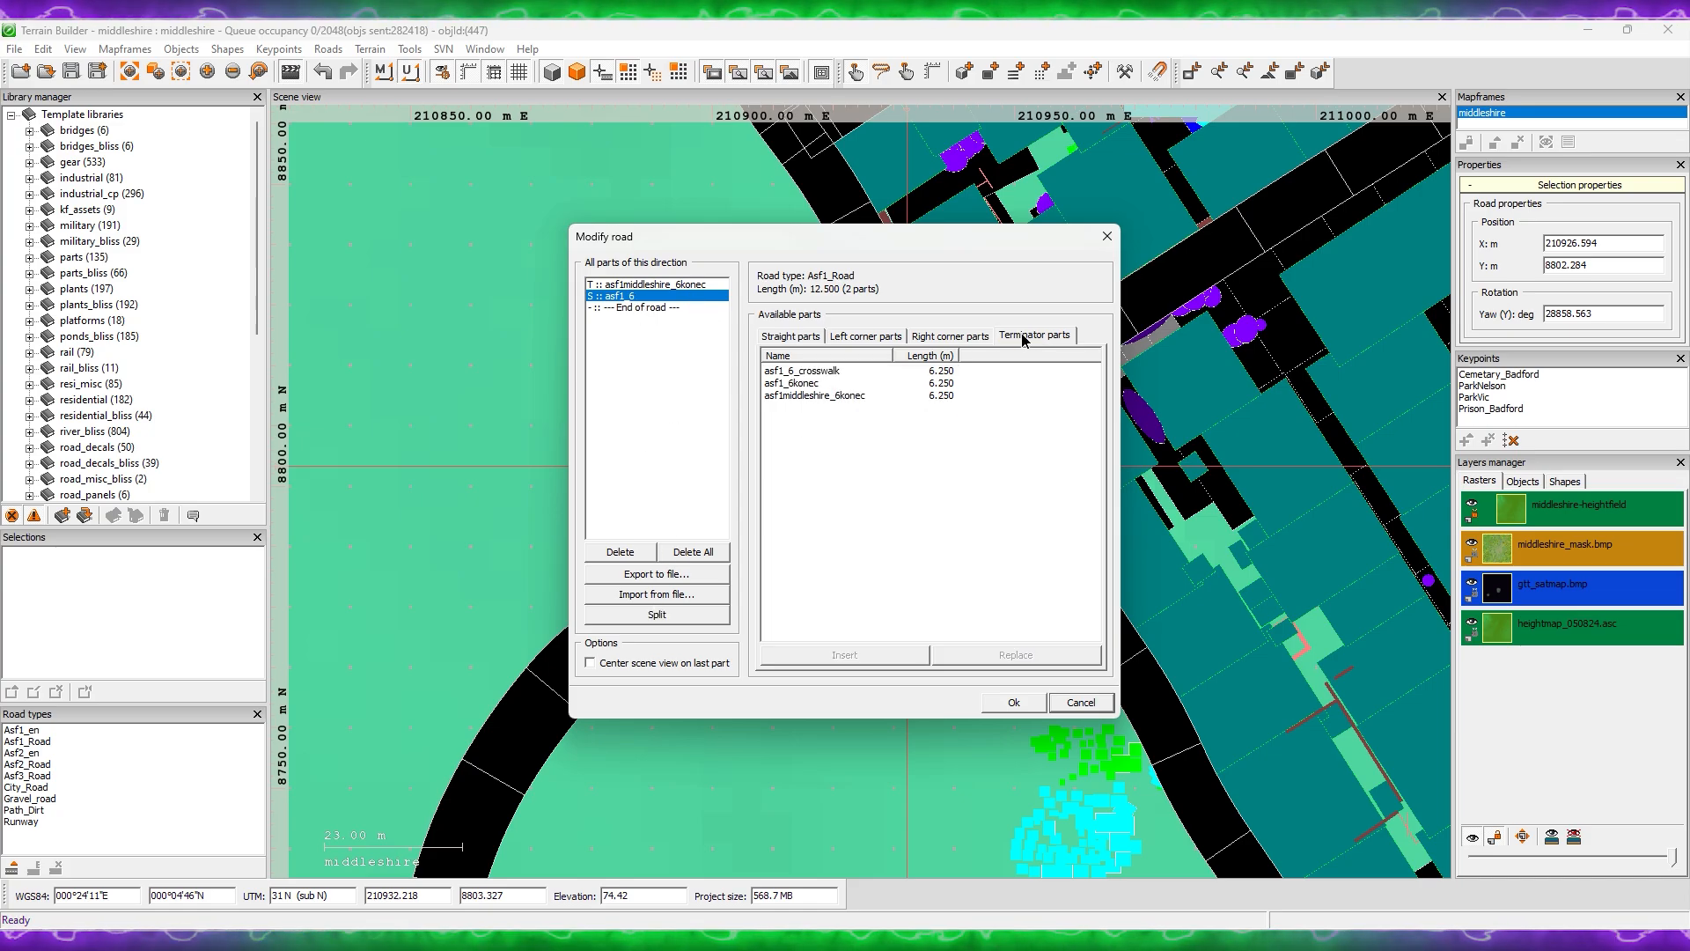
click(672, 308)
double_click(804, 385)
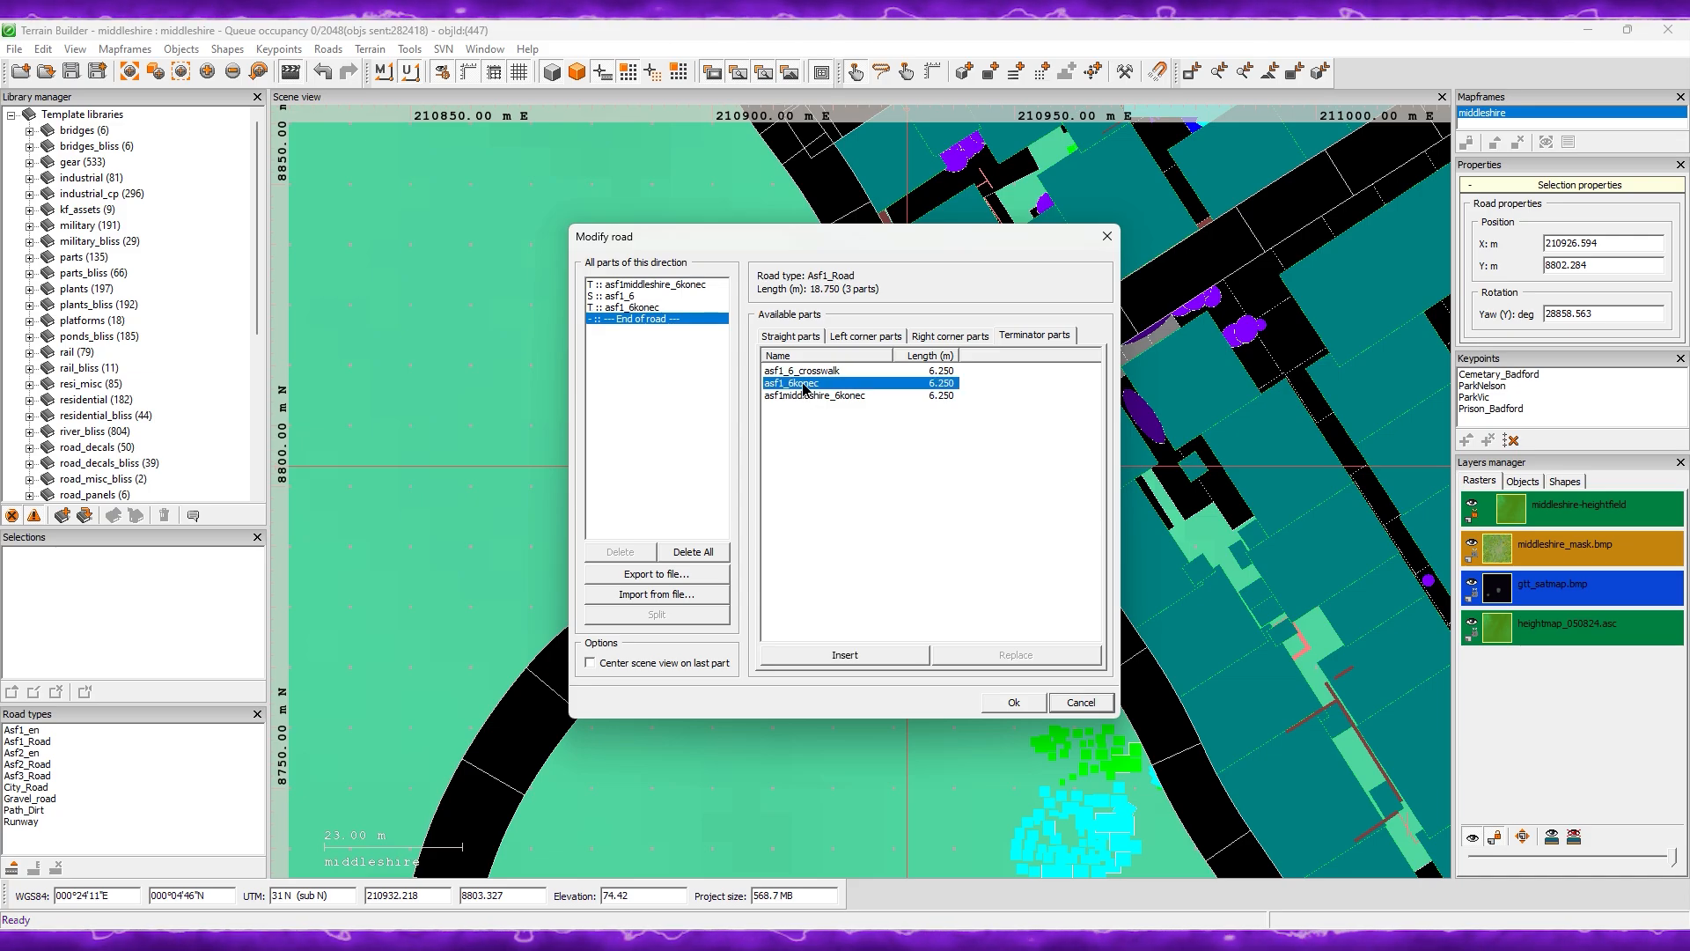
double_click(795, 397)
Step: Delete the asf1_6konec and asf1_6 parts from direction A's part list
click(660, 310)
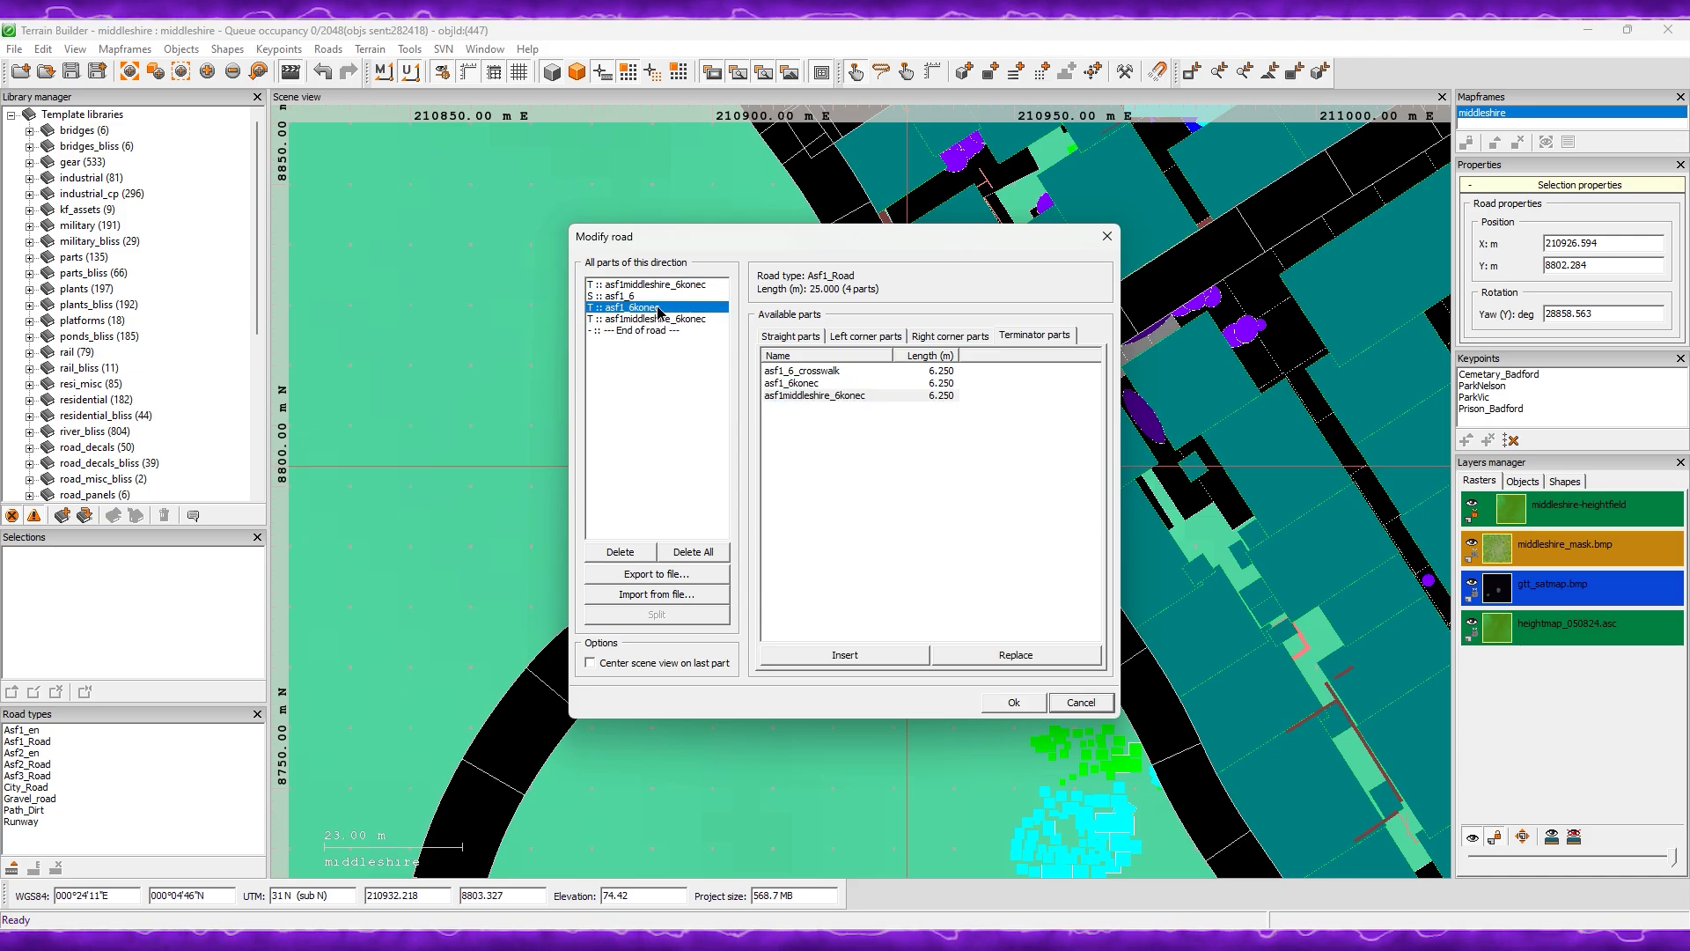
click(653, 553)
key(Up)
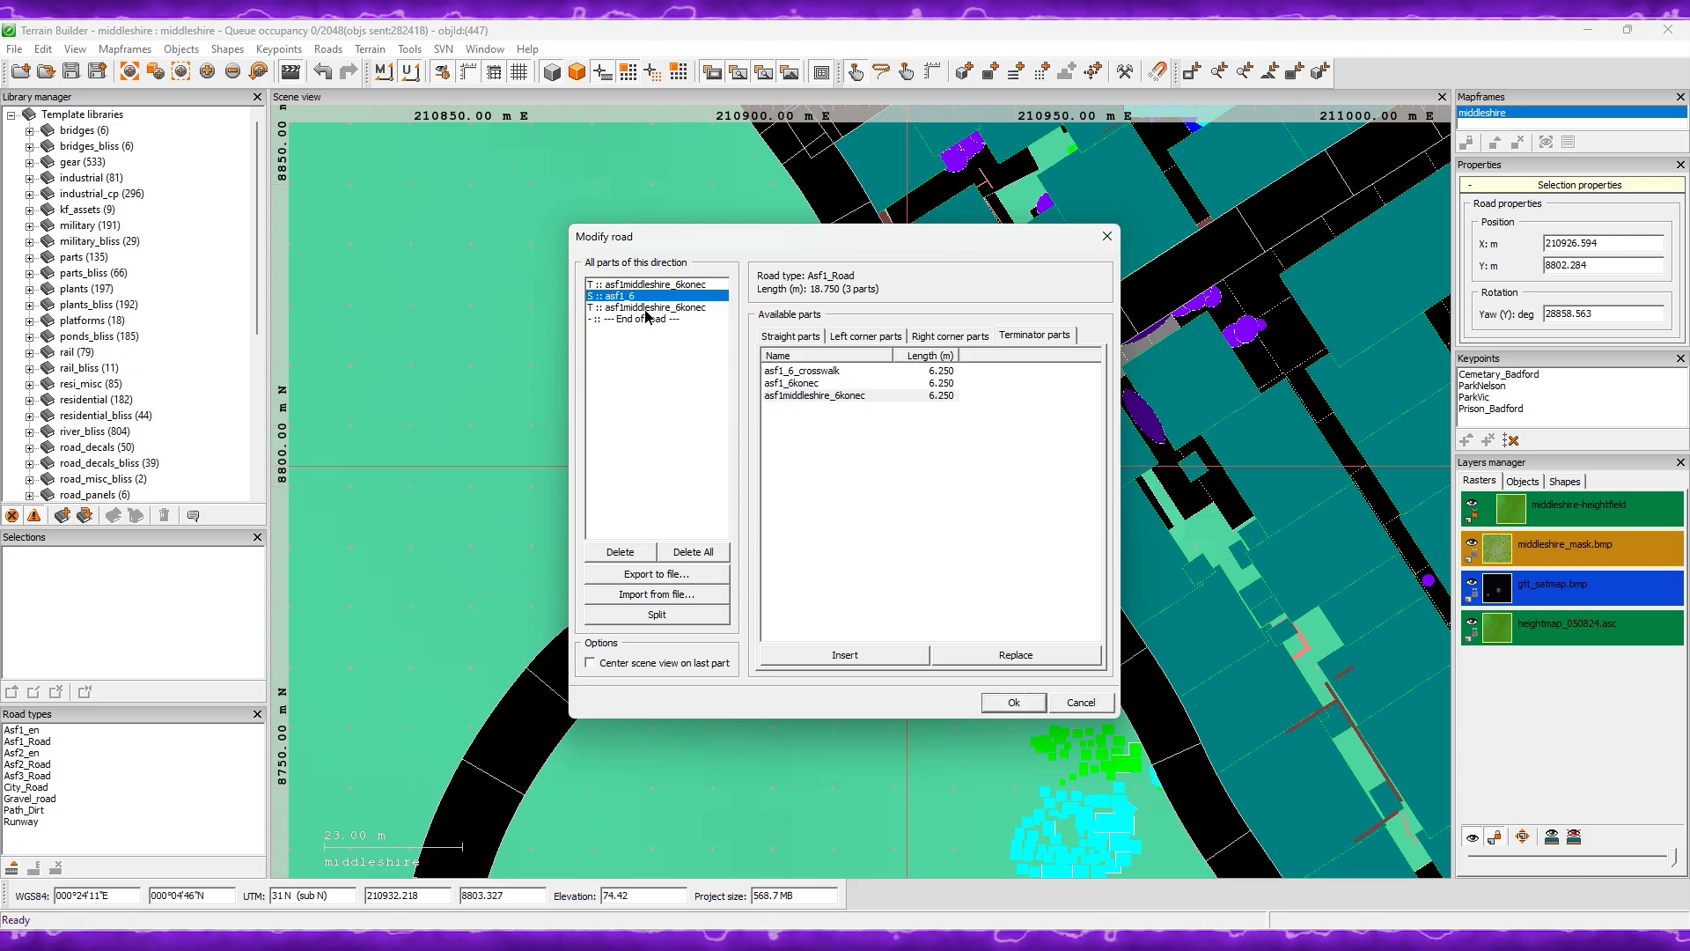
click(630, 553)
Step: Replace the first asf1middleshire_6konec terminator in direction A with the straight part asf1middleshire_6
click(648, 286)
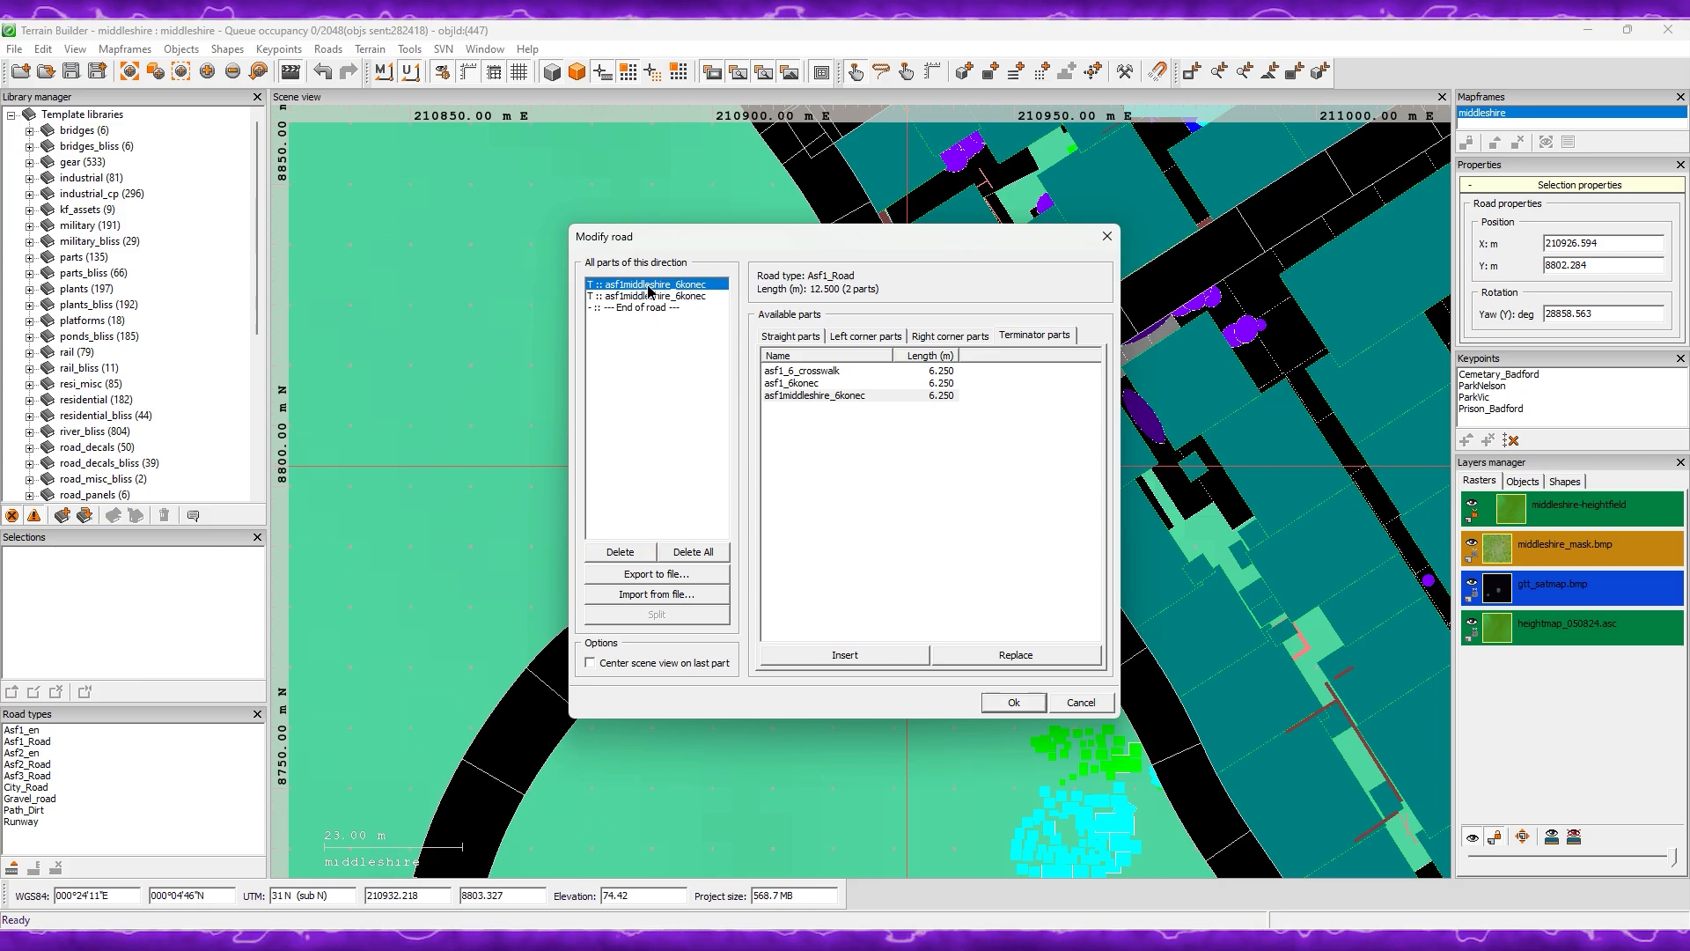
click(653, 298)
key(Up)
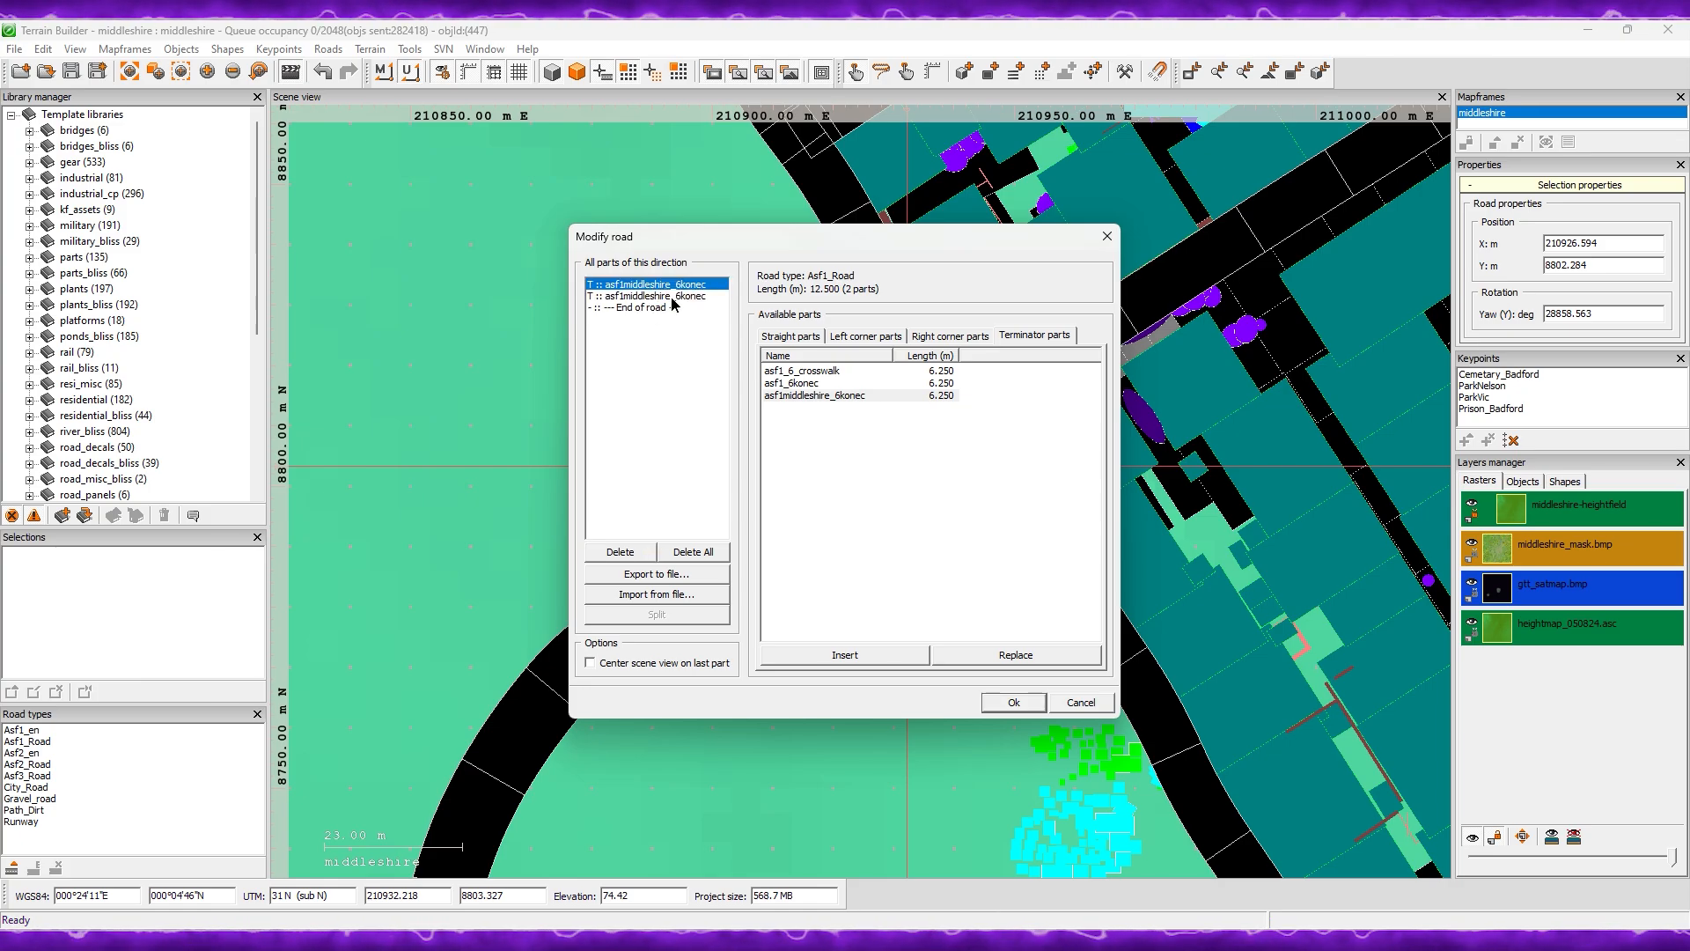
click(698, 297)
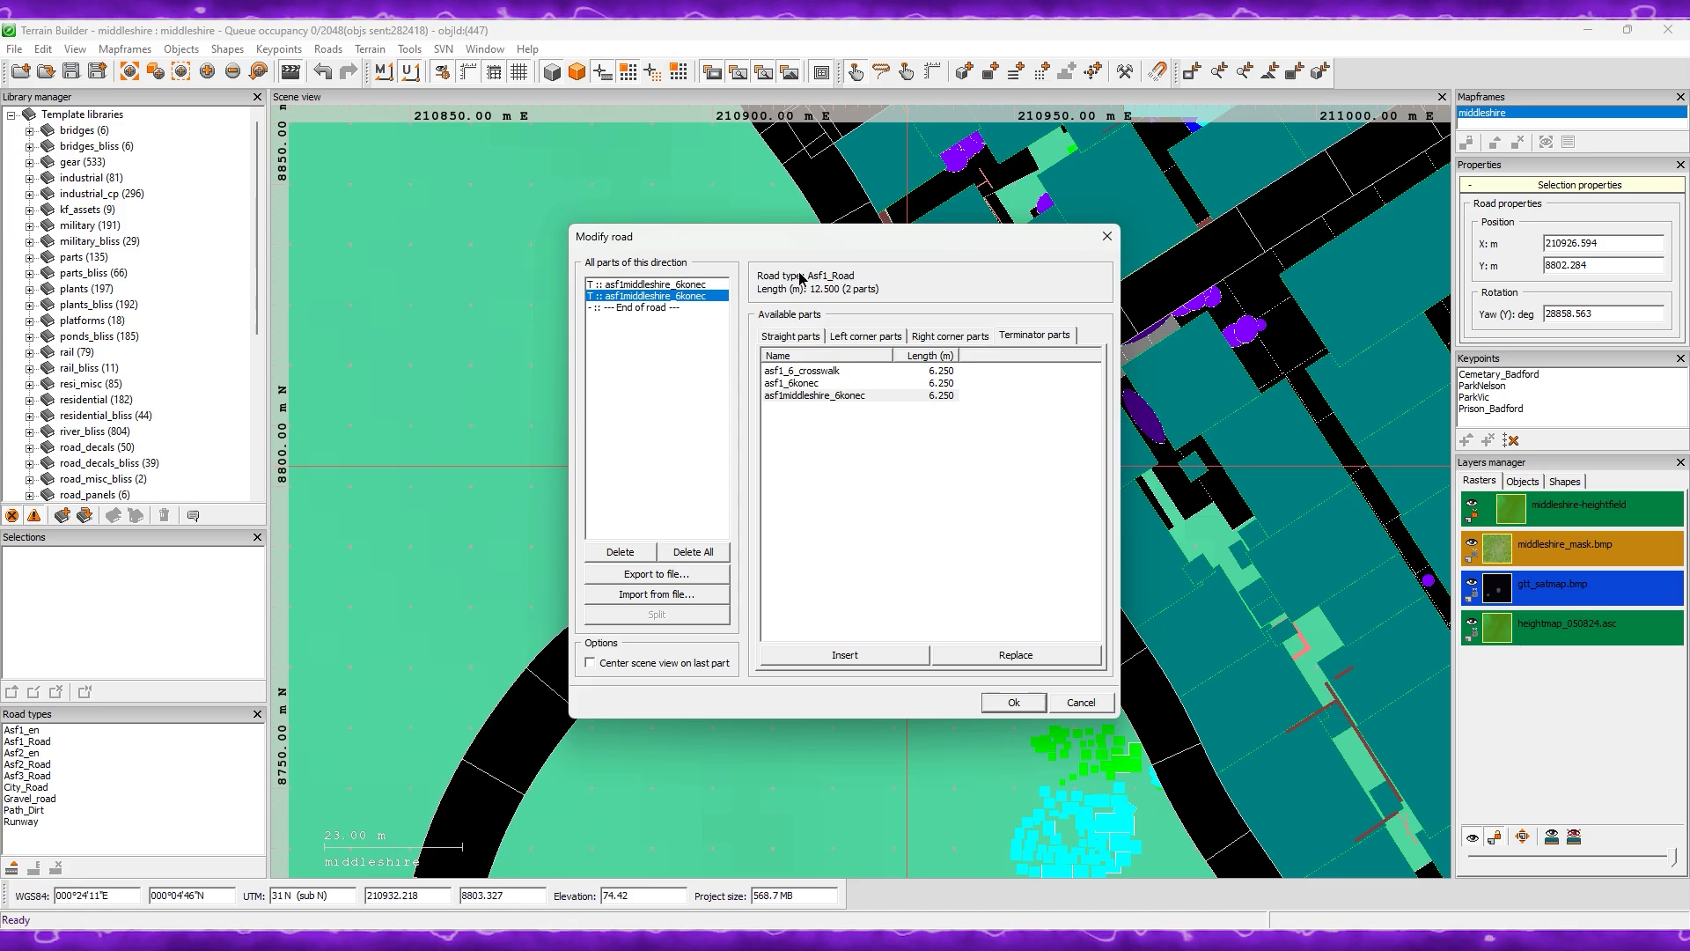
drag(797, 247, 1272, 264)
click(1158, 303)
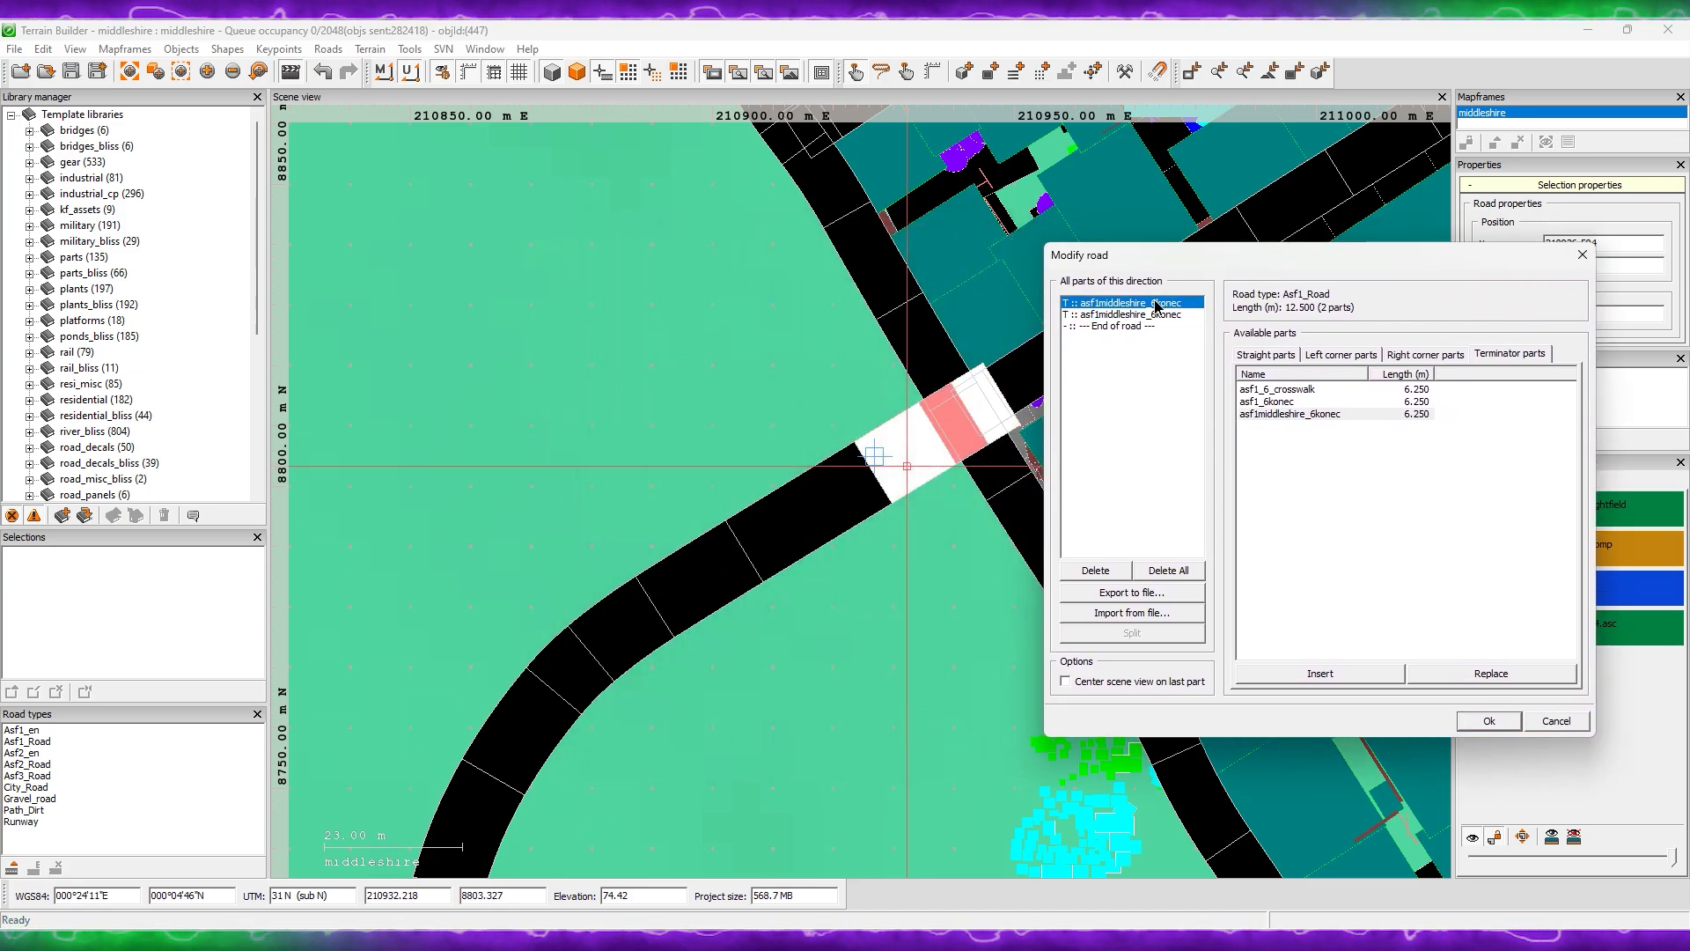
click(1268, 354)
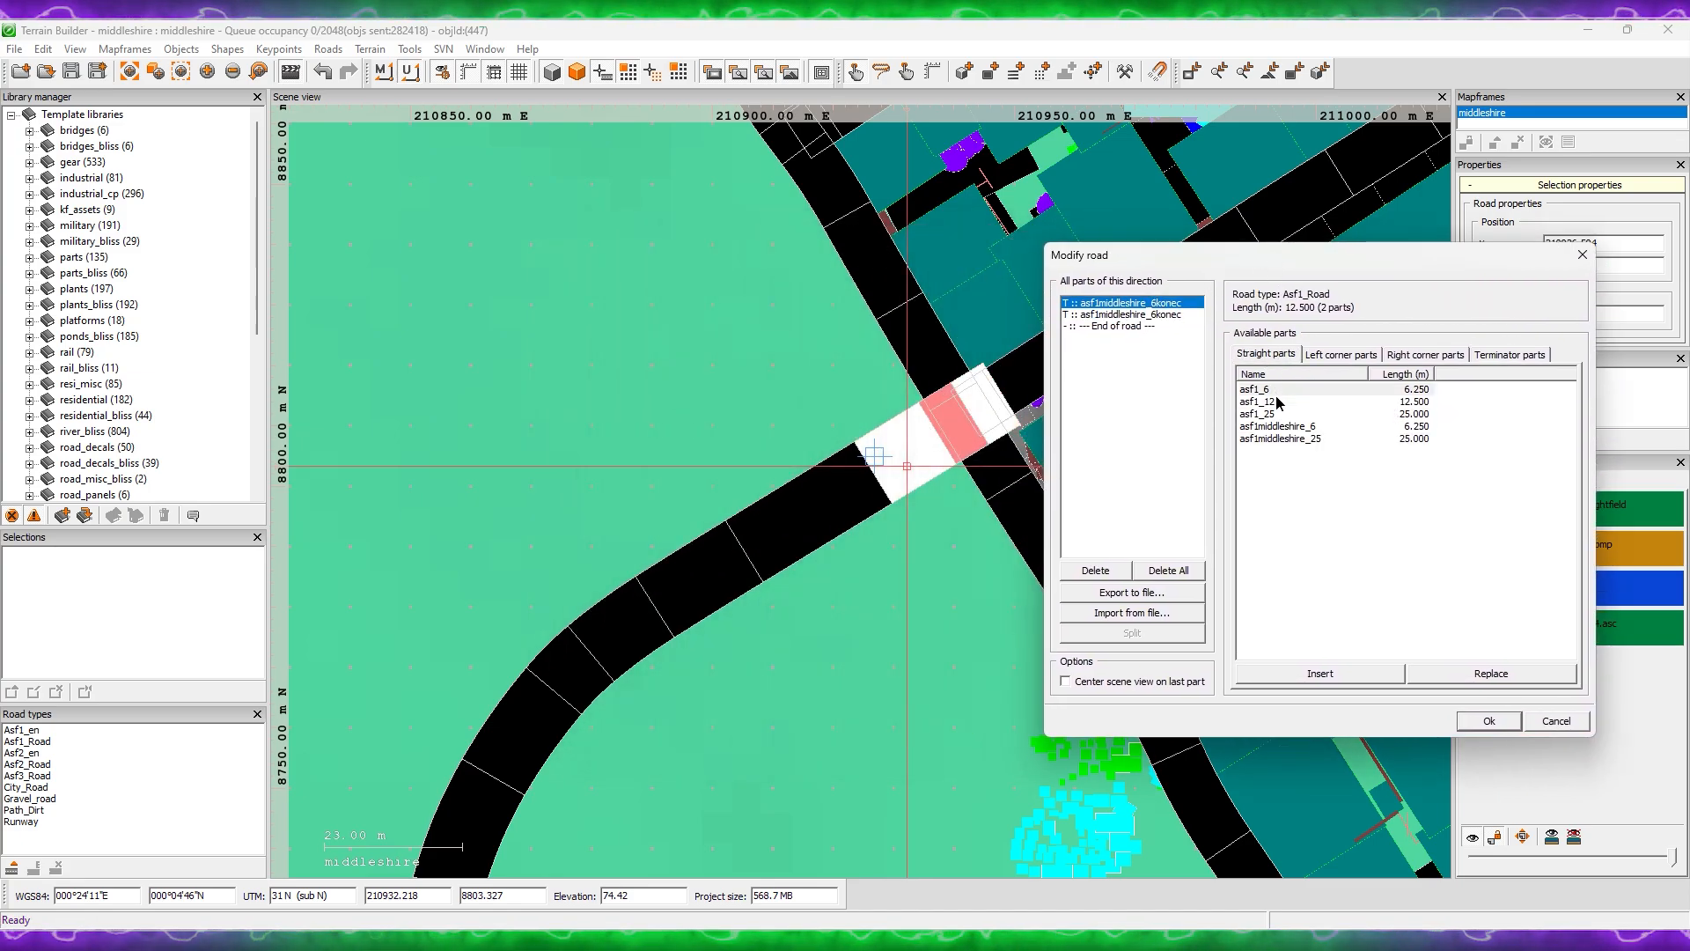
click(1283, 426)
click(1491, 673)
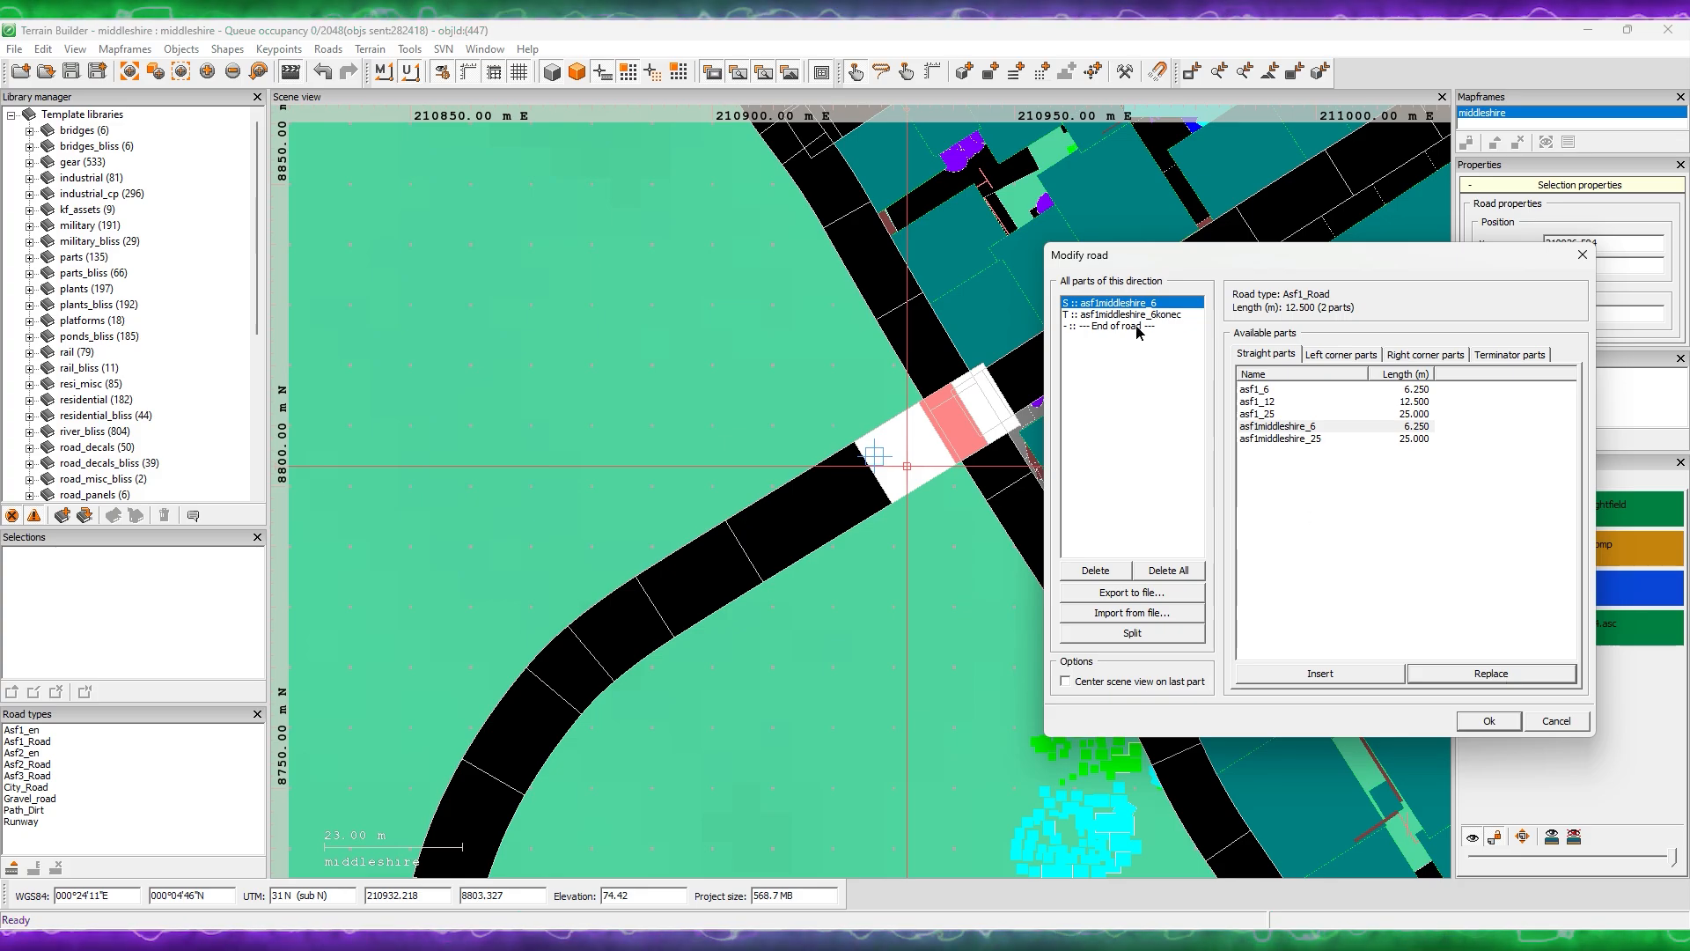
Step: Split direction A at its asf1middleshire_6 part and delete the isolated asf1_12 keypart from the map
click(1135, 302)
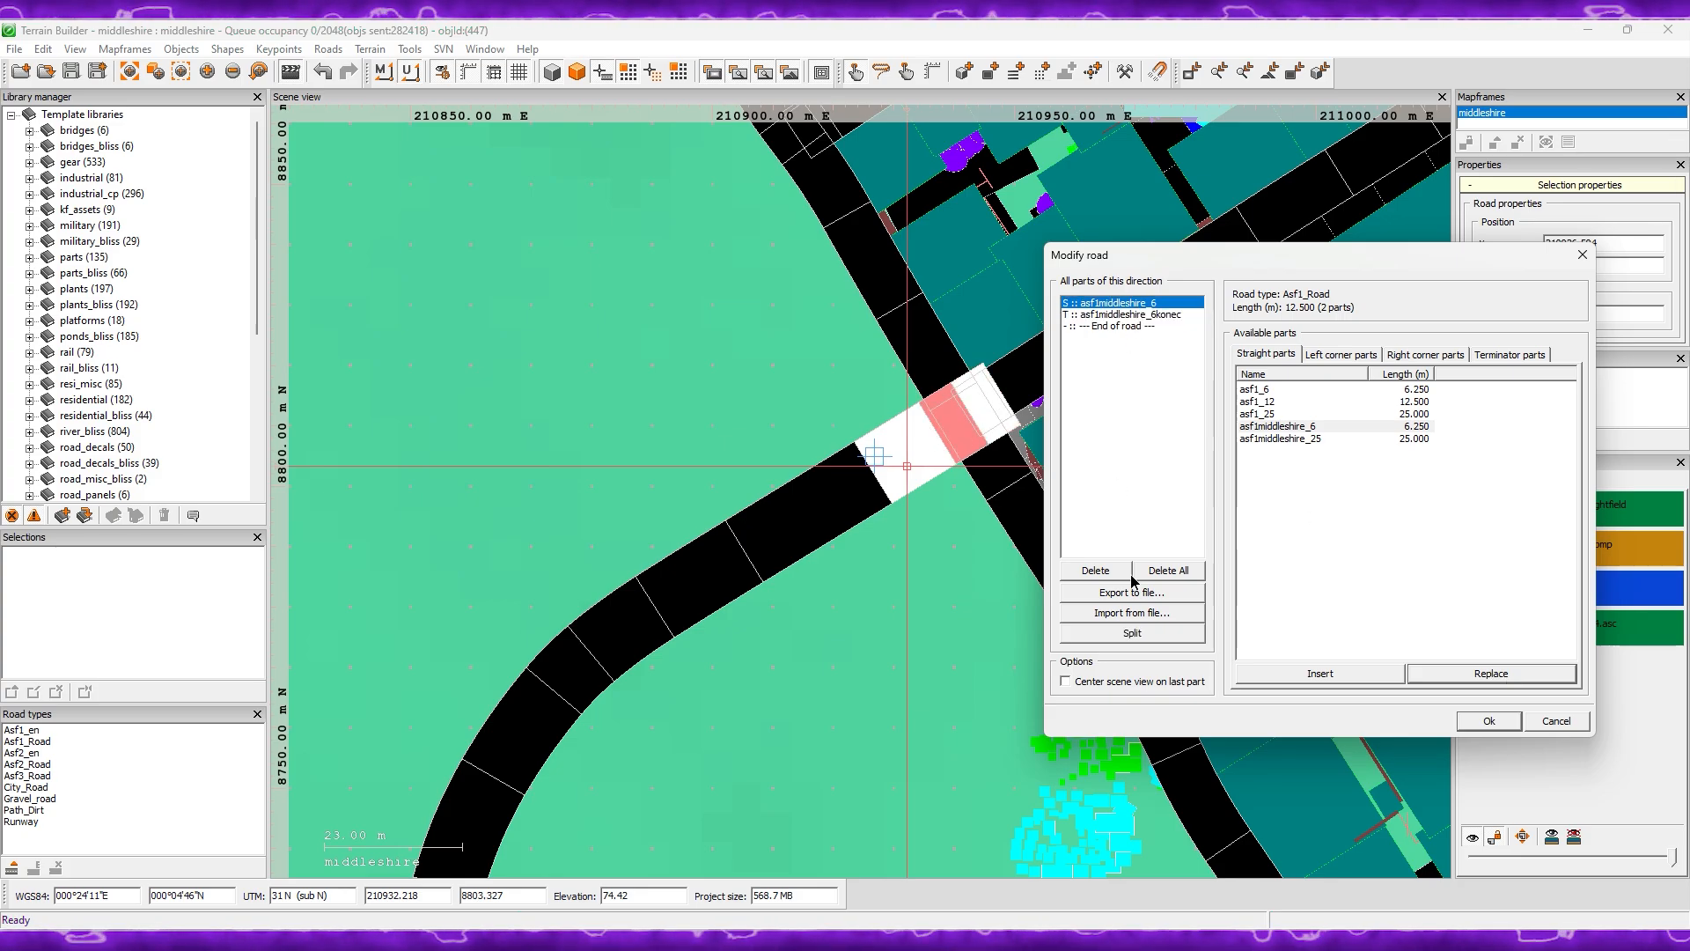
click(1133, 633)
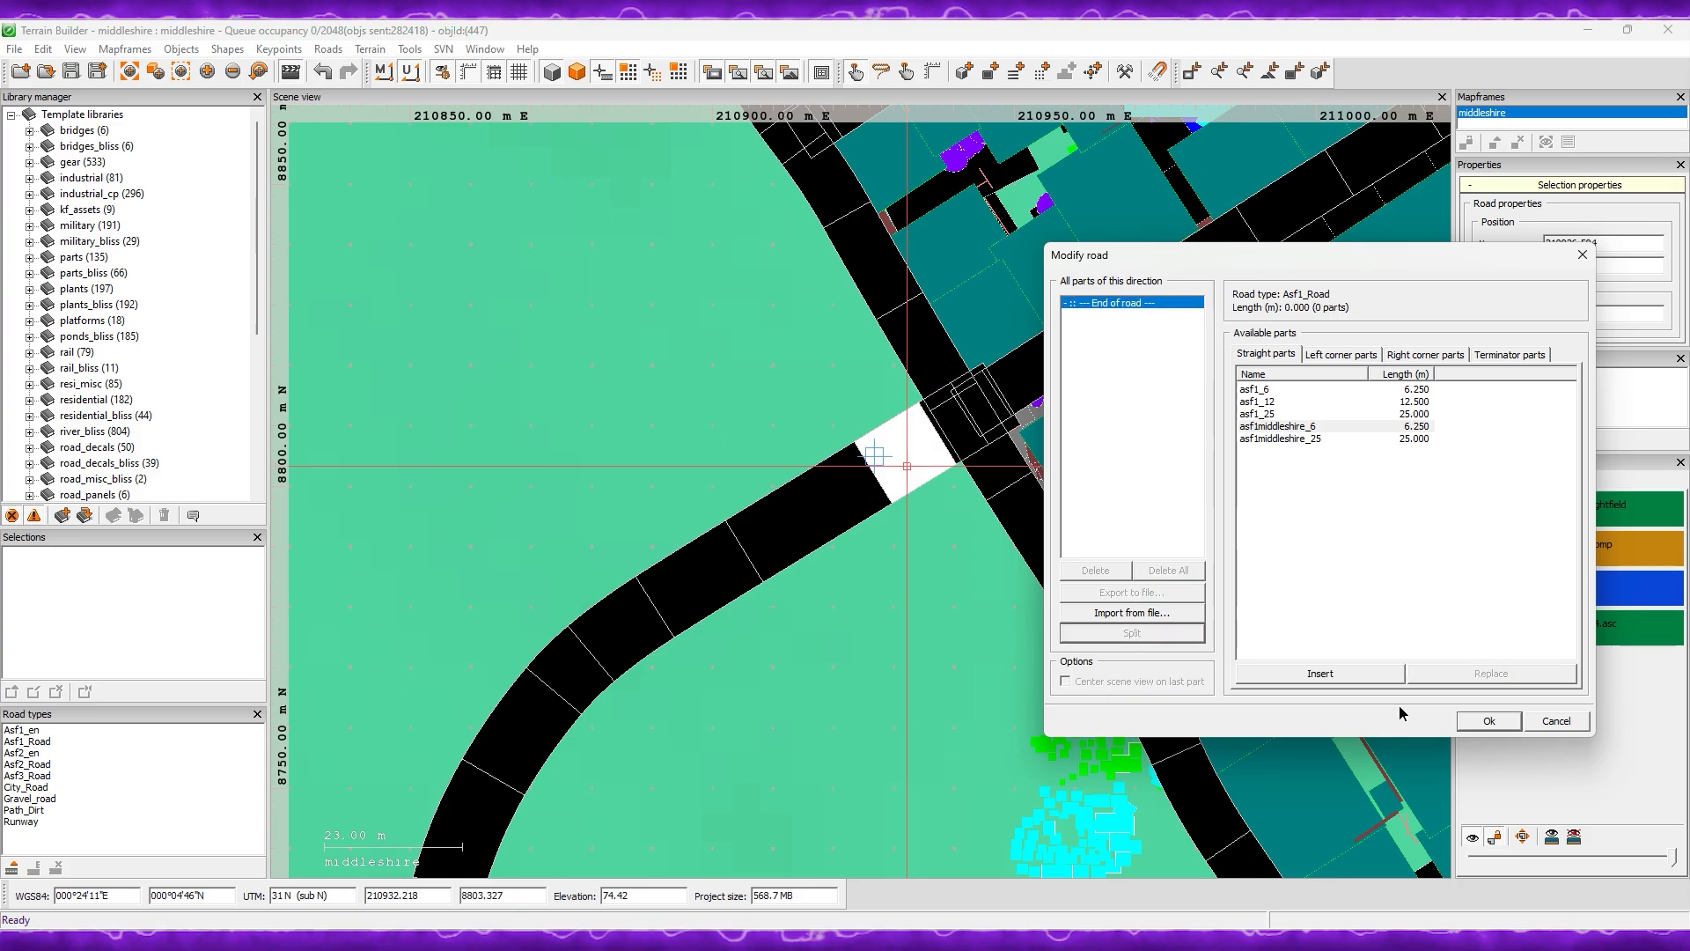
click(1487, 721)
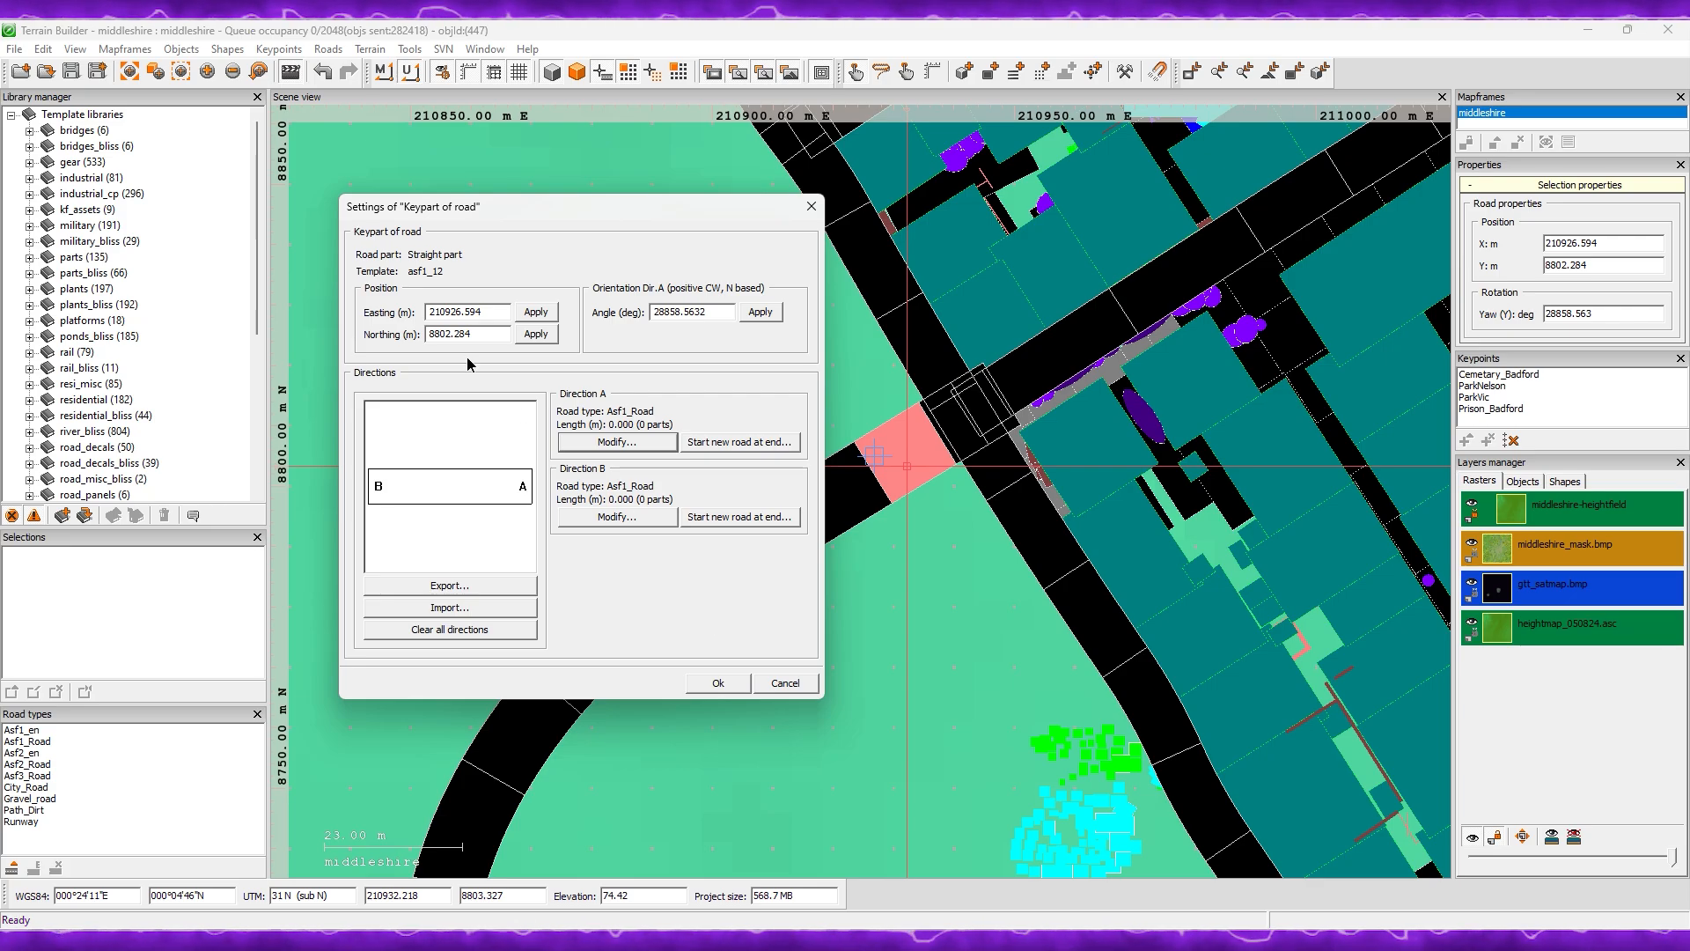
click(703, 690)
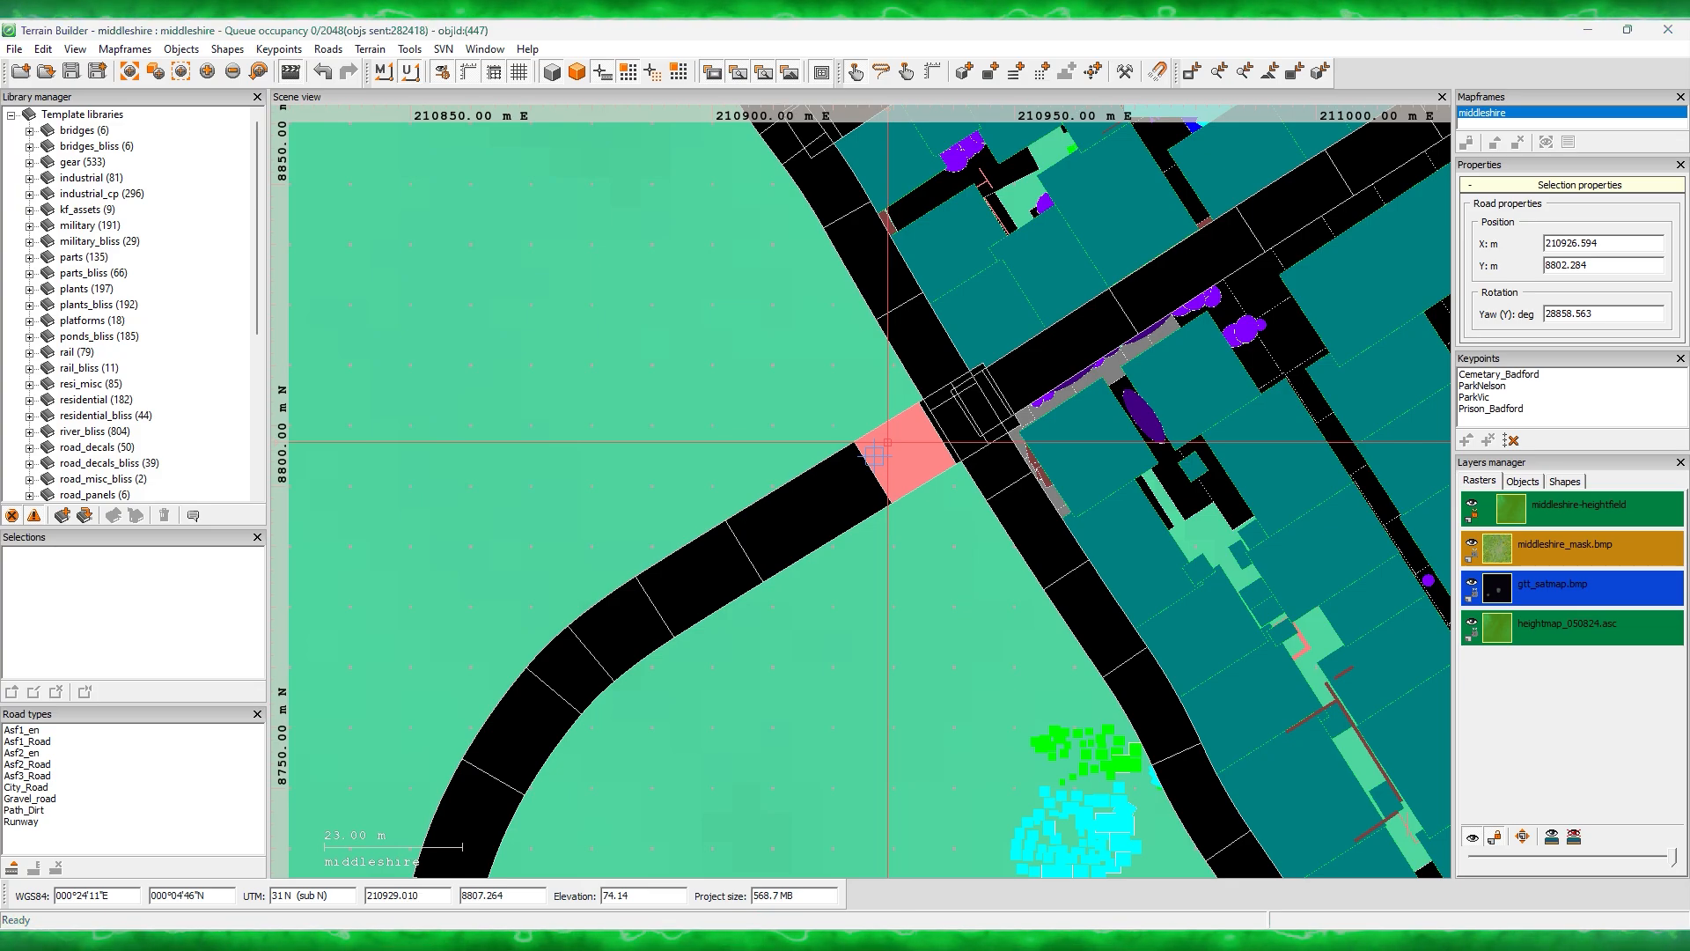
key(Delete)
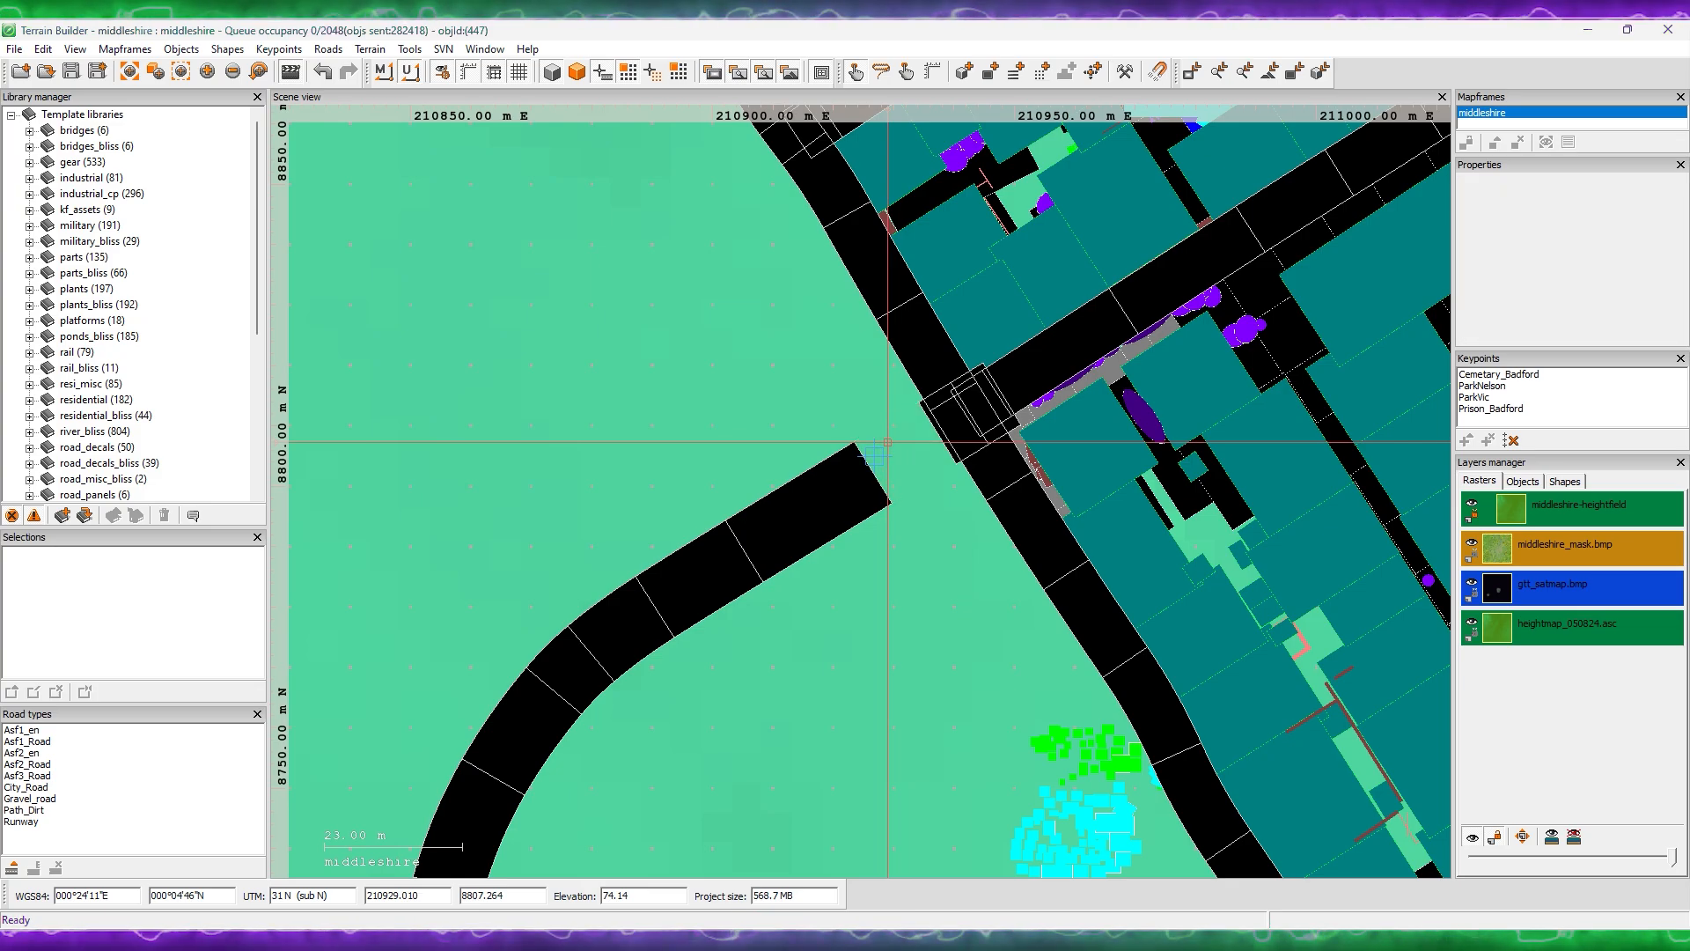
Step: Open direction B's part list on the asf1middleshire_6 keypart at the junction, keeping the road gap in view
double_click(943, 437)
click(876, 540)
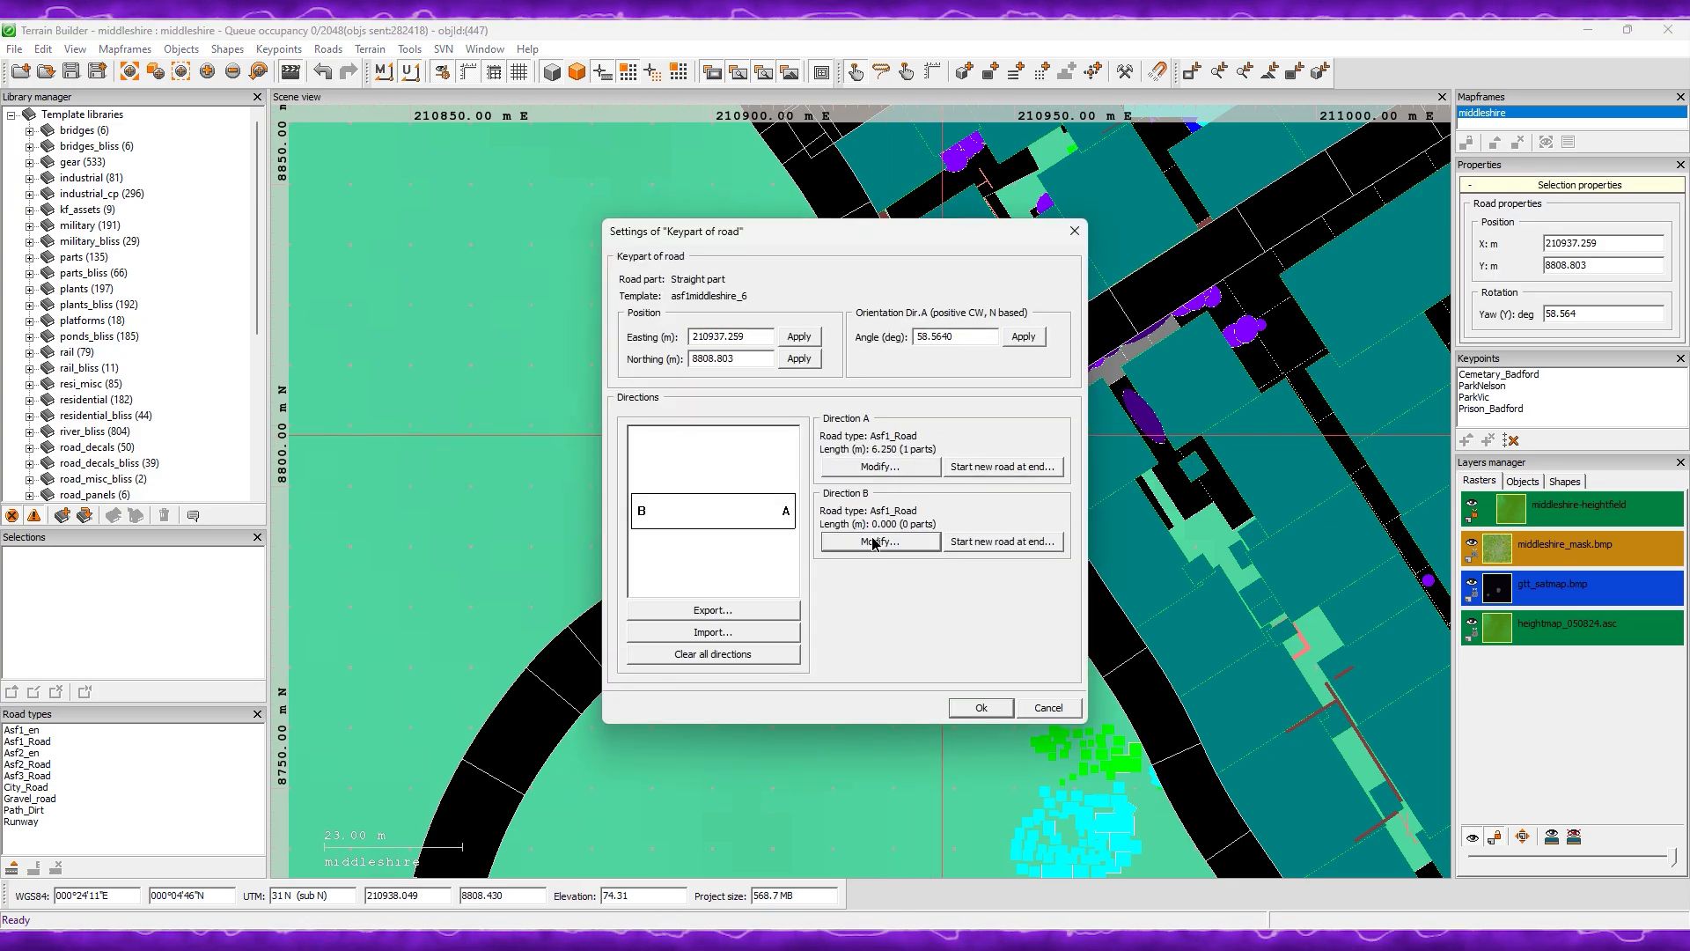
drag(842, 256, 1256, 262)
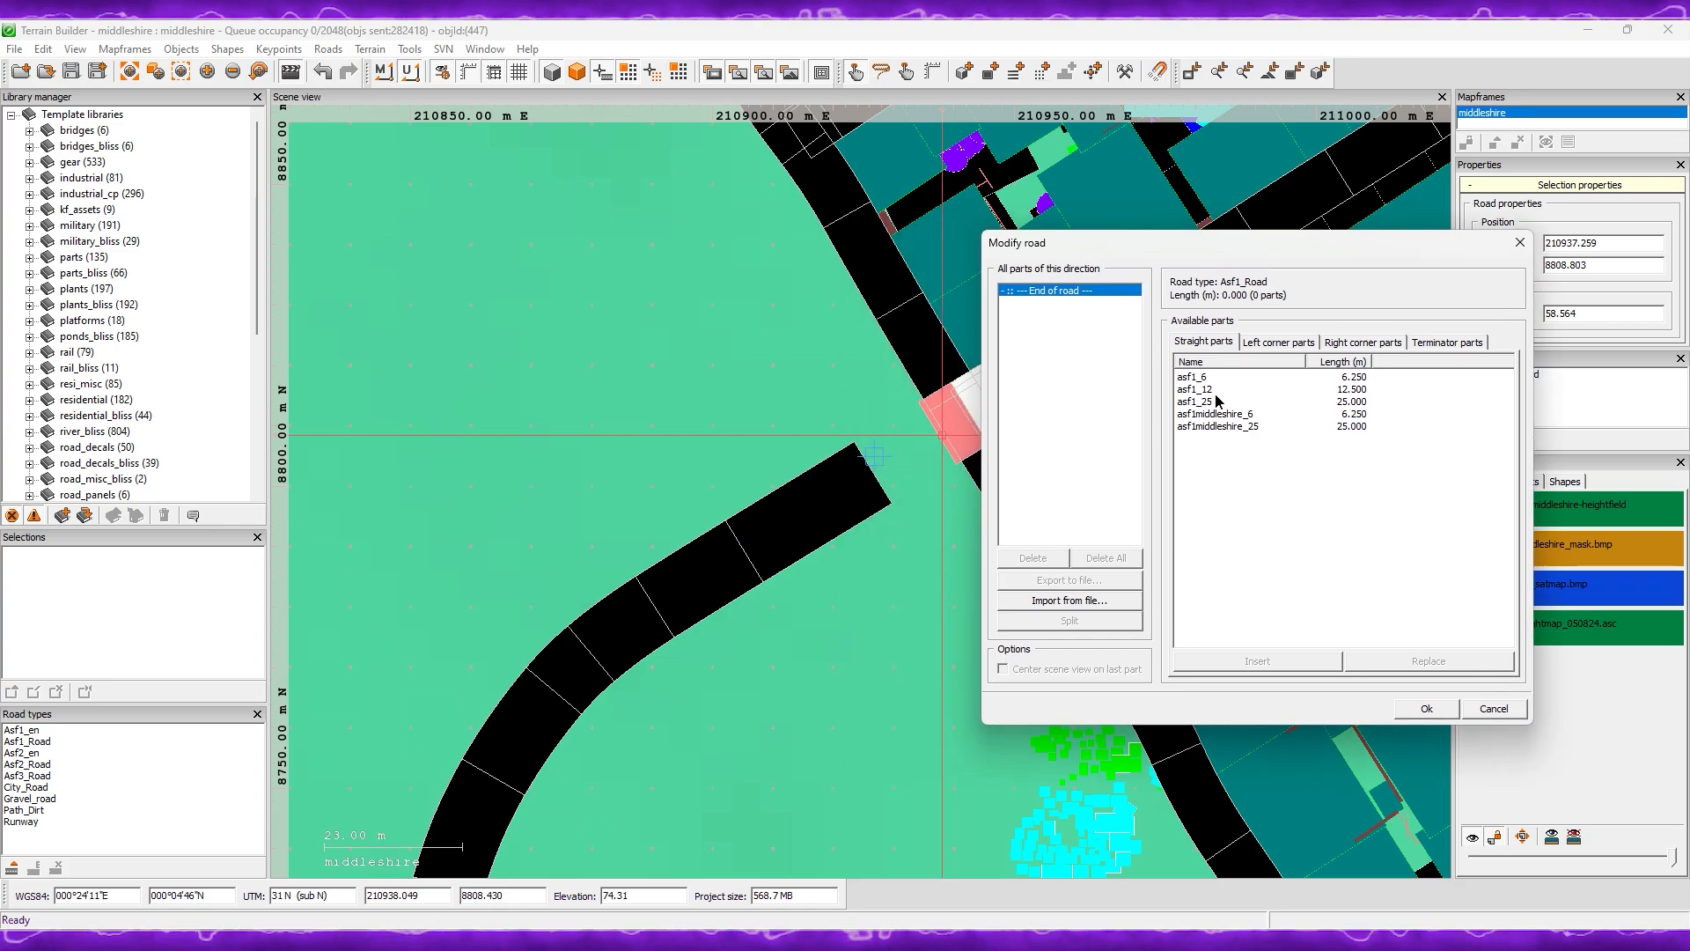
double_click(1199, 390)
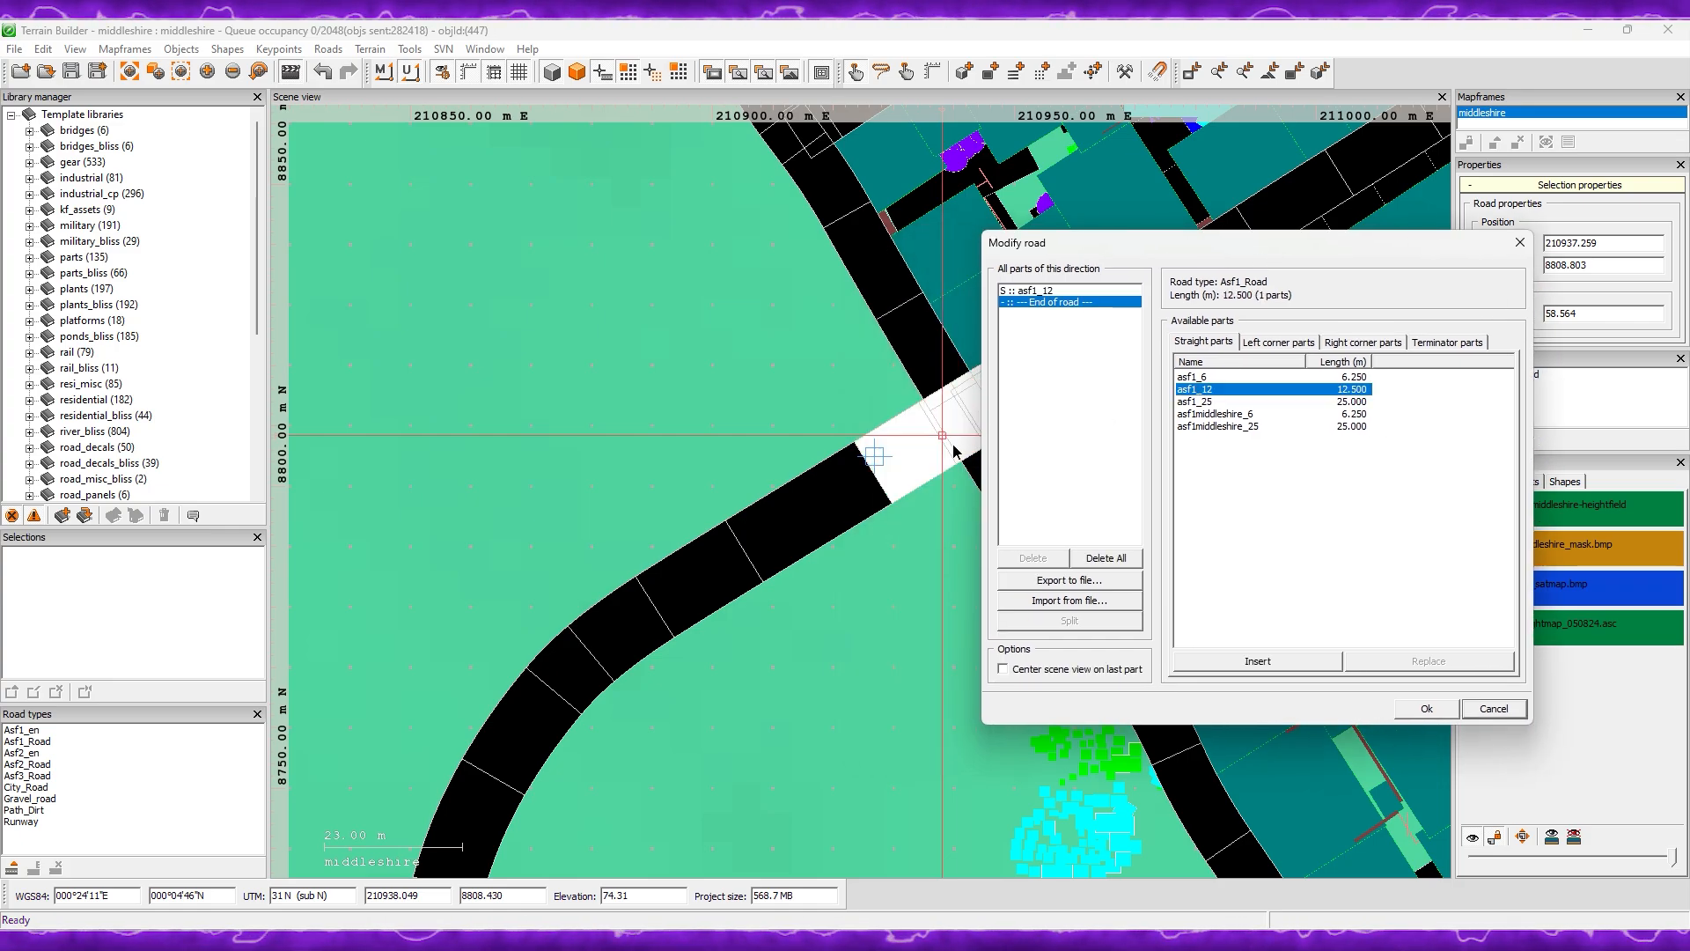
click(1042, 293)
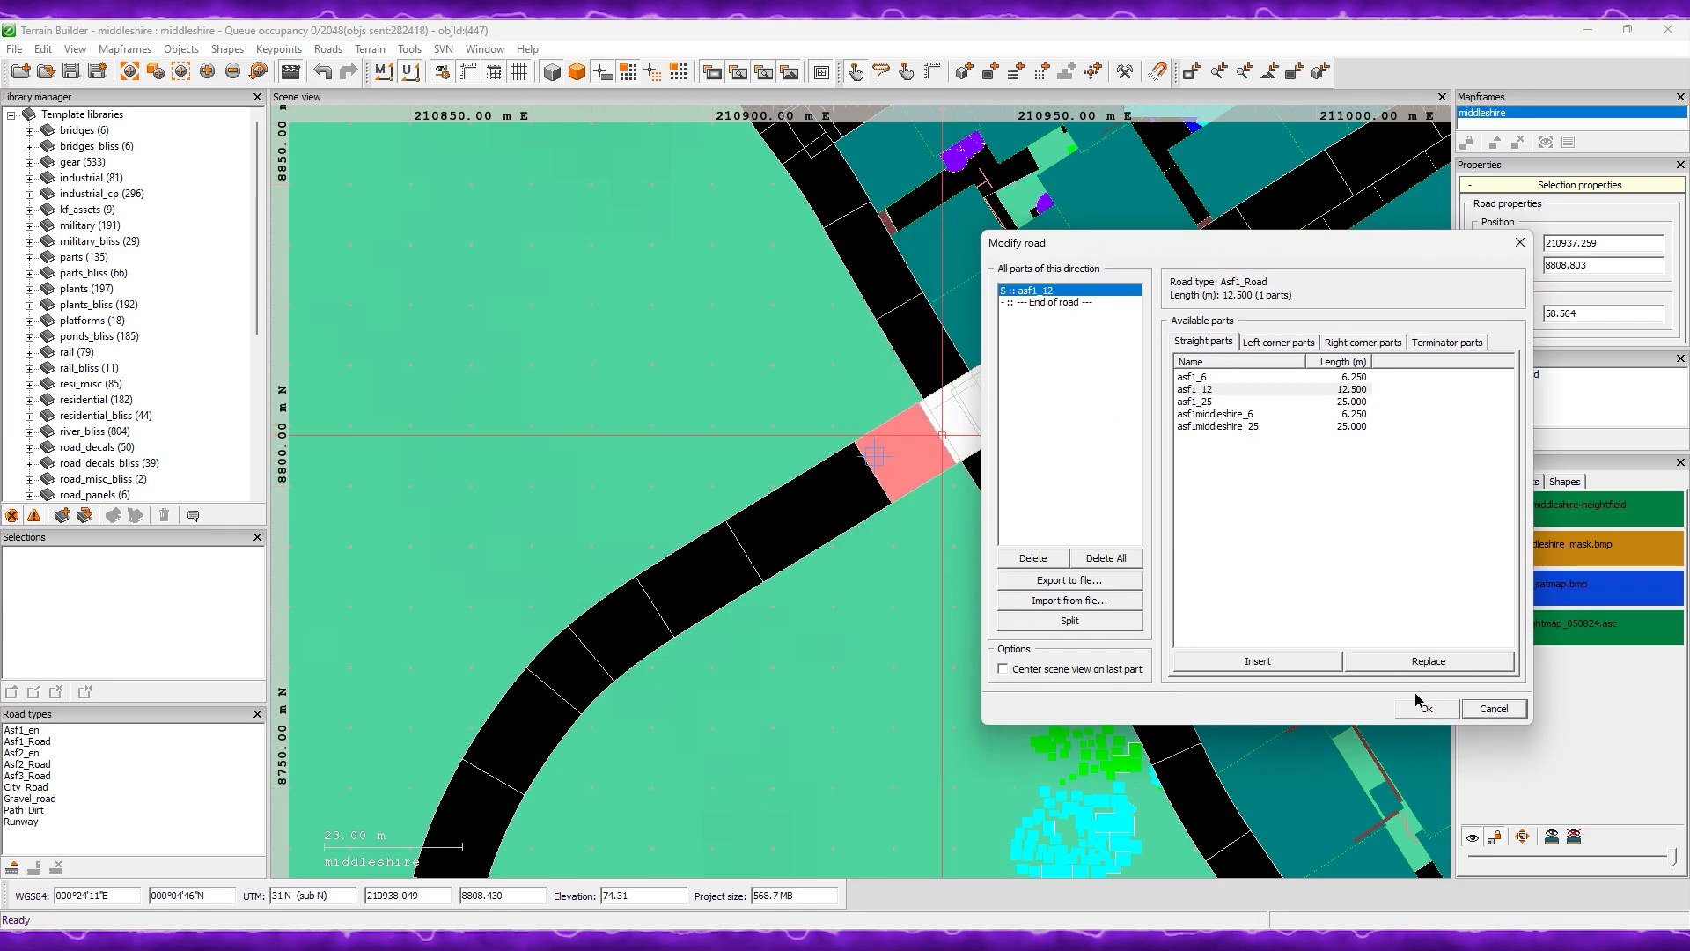
click(1036, 558)
Step: Insert two asf1middleshire_6 straight parts in direction B to bridge the gap to the curved street, and confirm the keypart settings
double_click(1212, 414)
double_click(1213, 415)
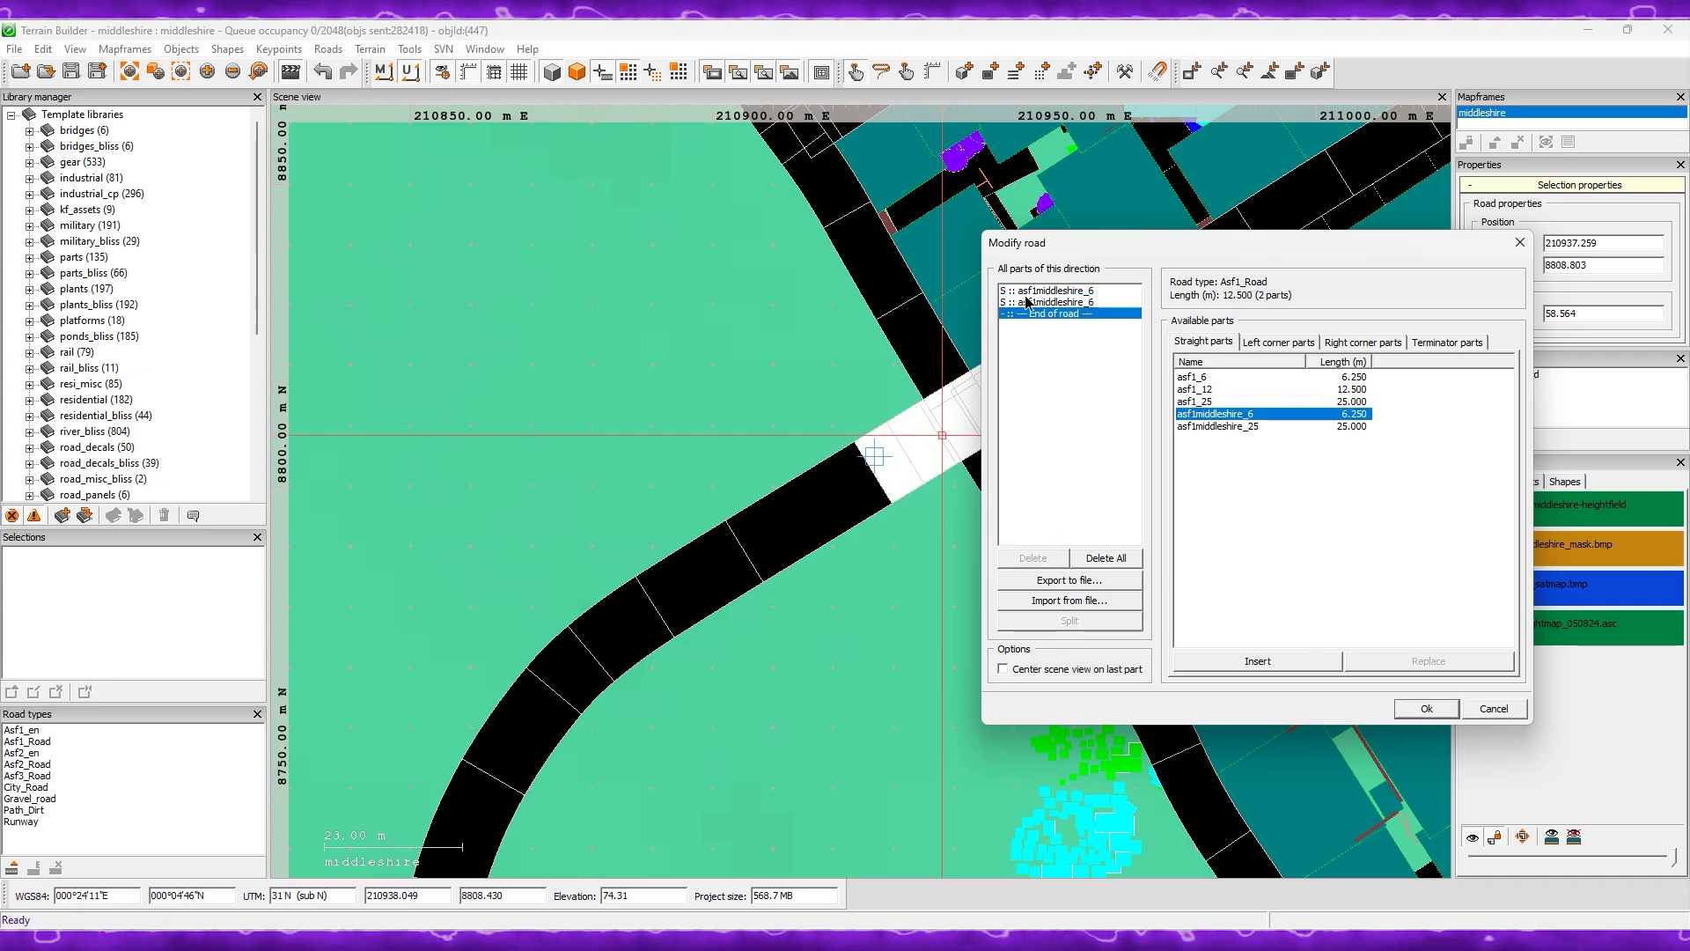
click(1424, 707)
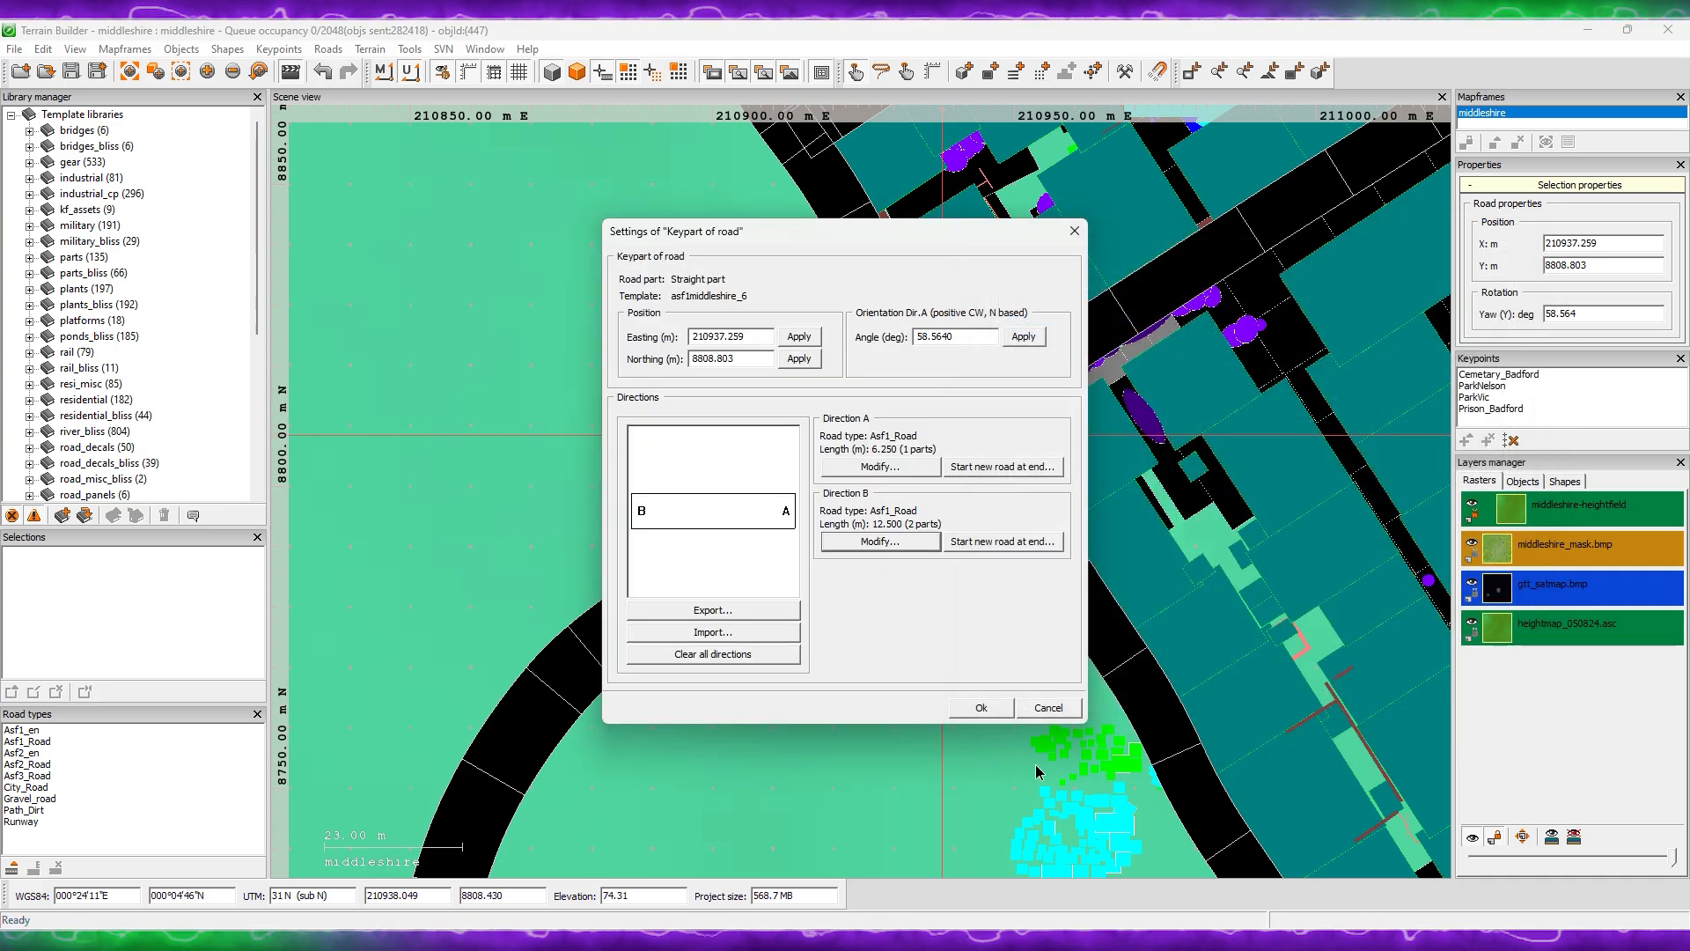
click(1082, 705)
scroll(874, 455, down, 3)
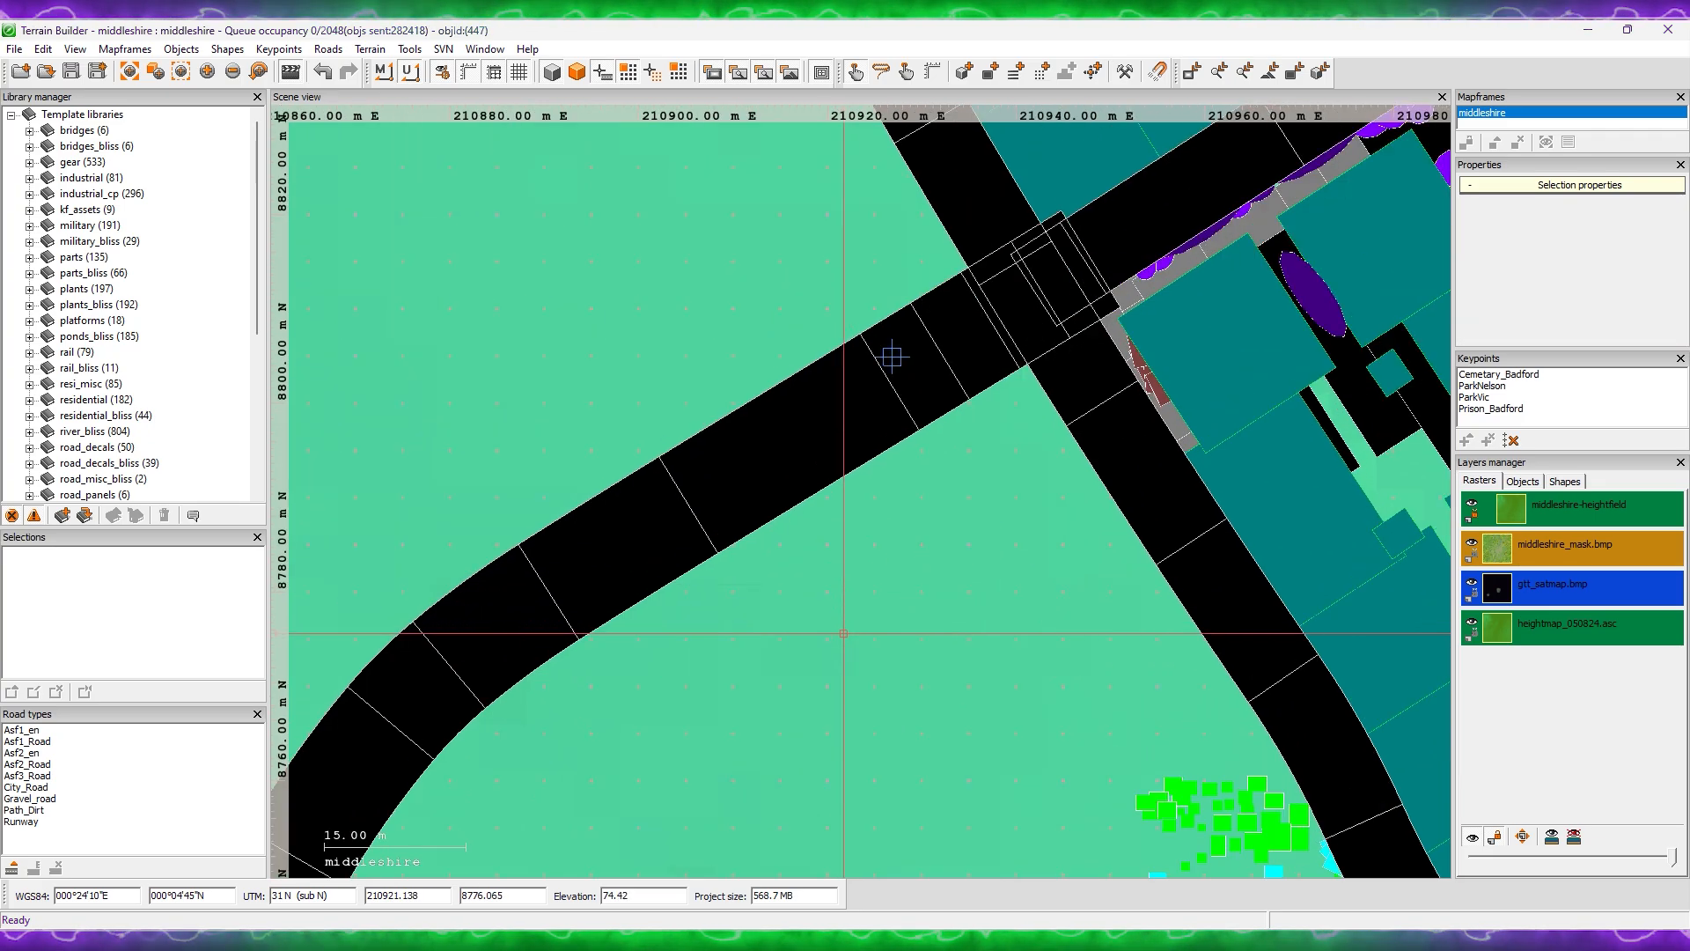
Step: Check in Buldozer how the newly bridged street joins the junction, then return to the map in Terrain Builder
key(alt+Tab)
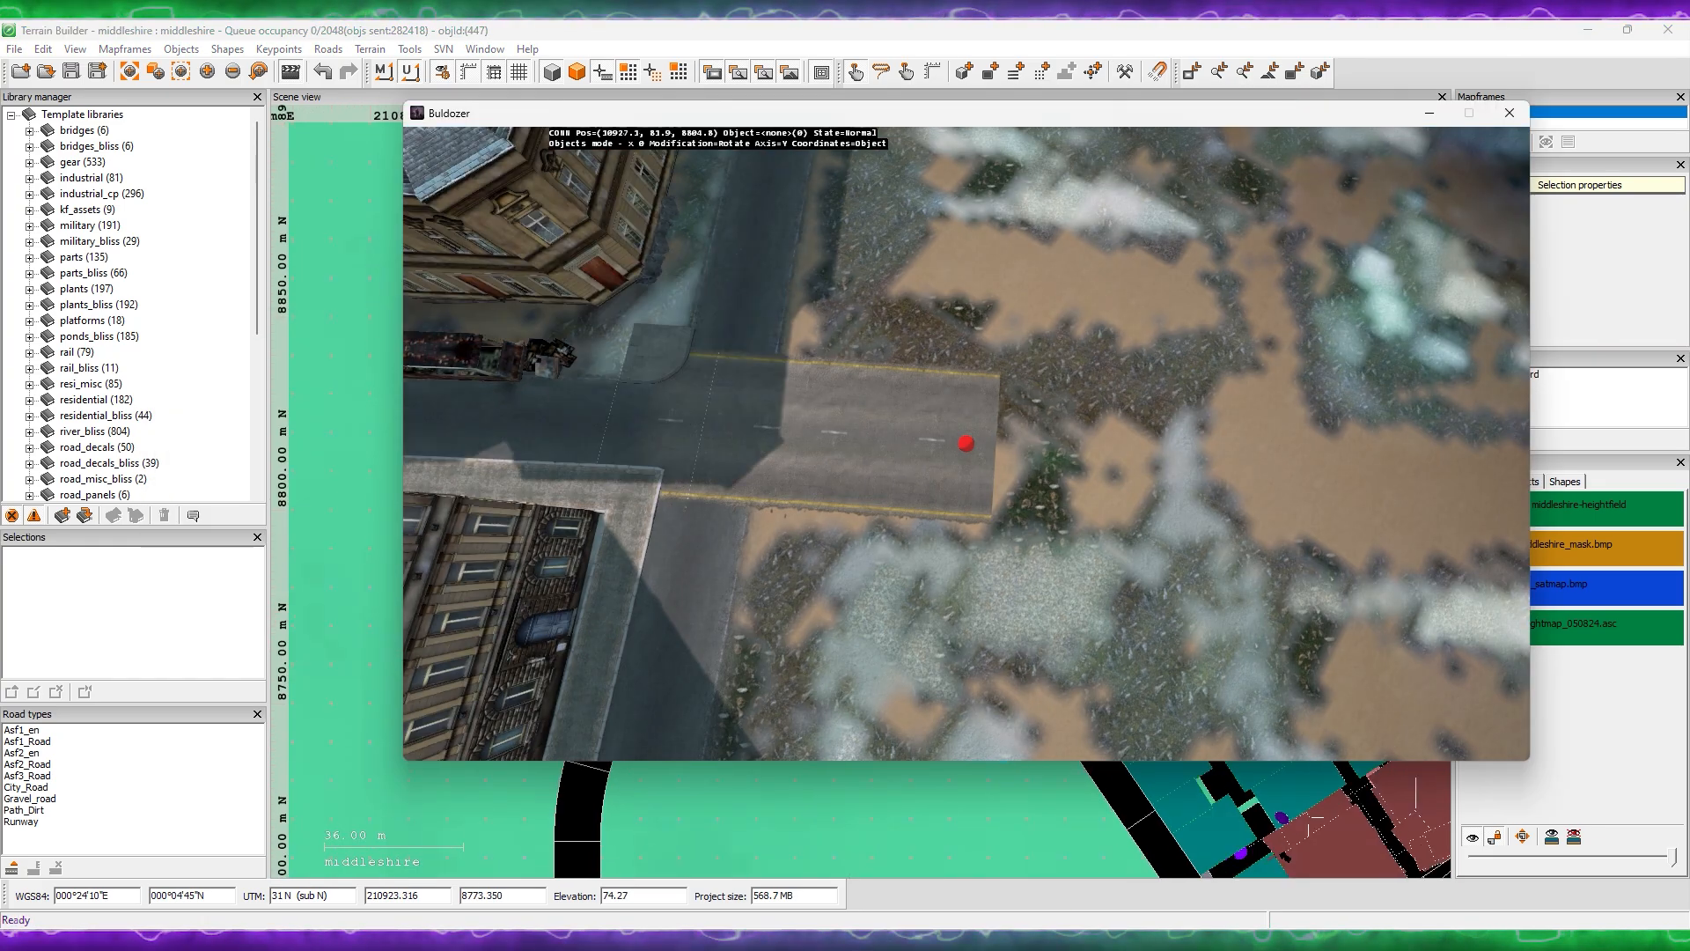
key(alt+Tab)
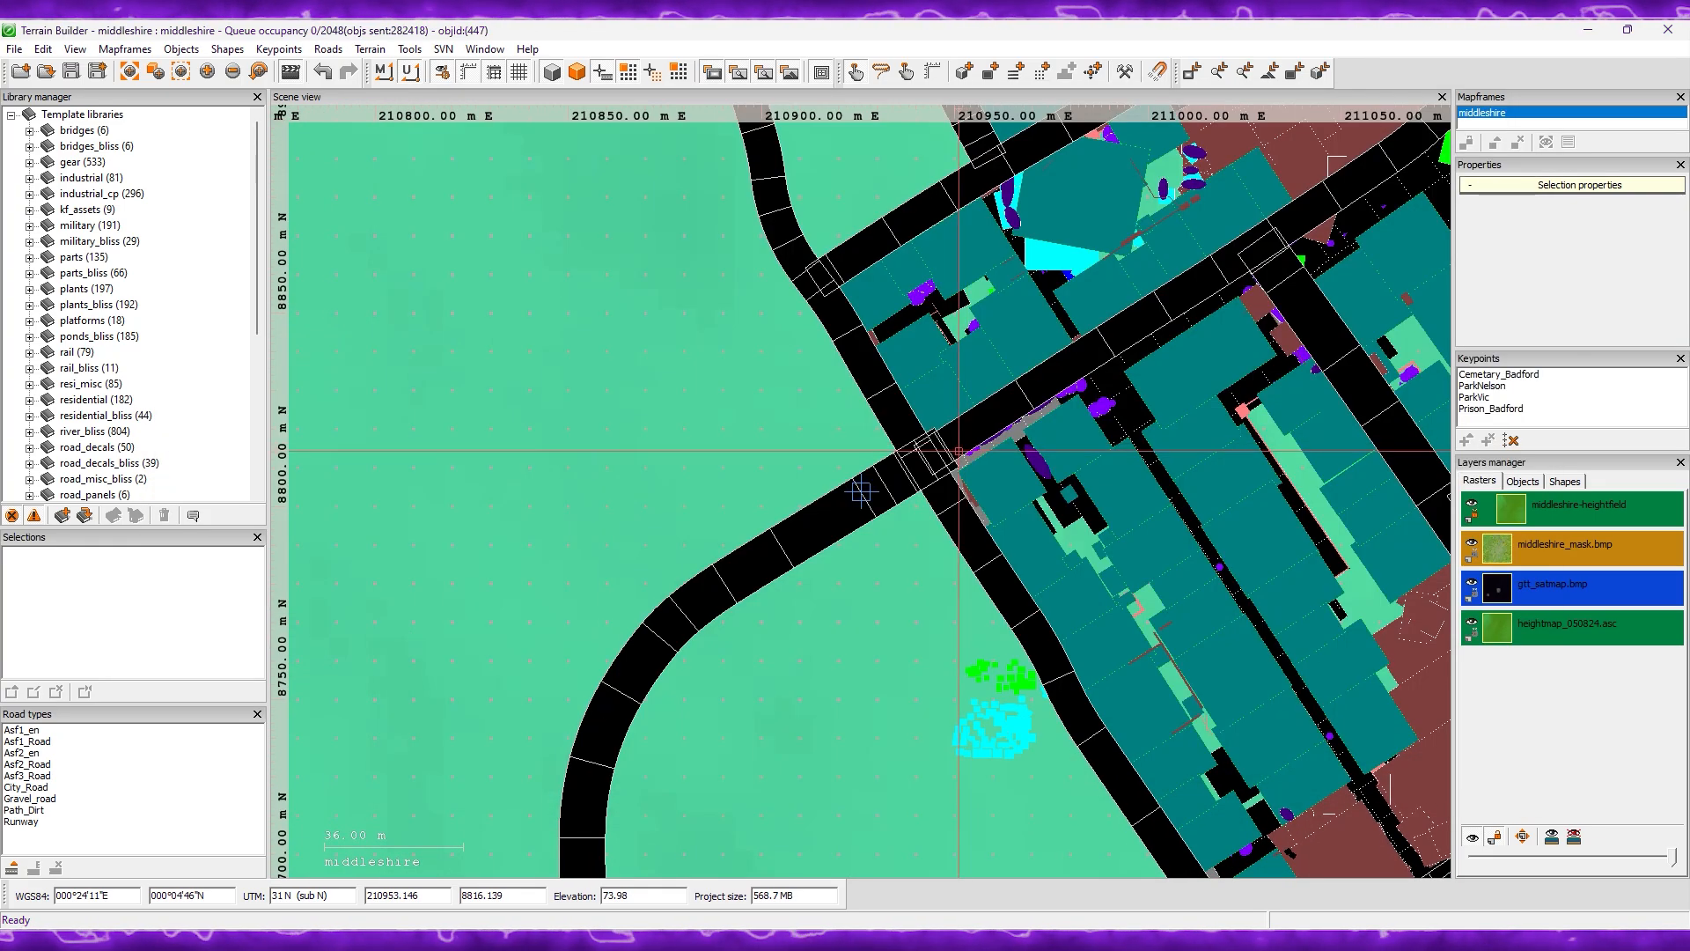
double_click(783, 556)
click(979, 706)
click(797, 641)
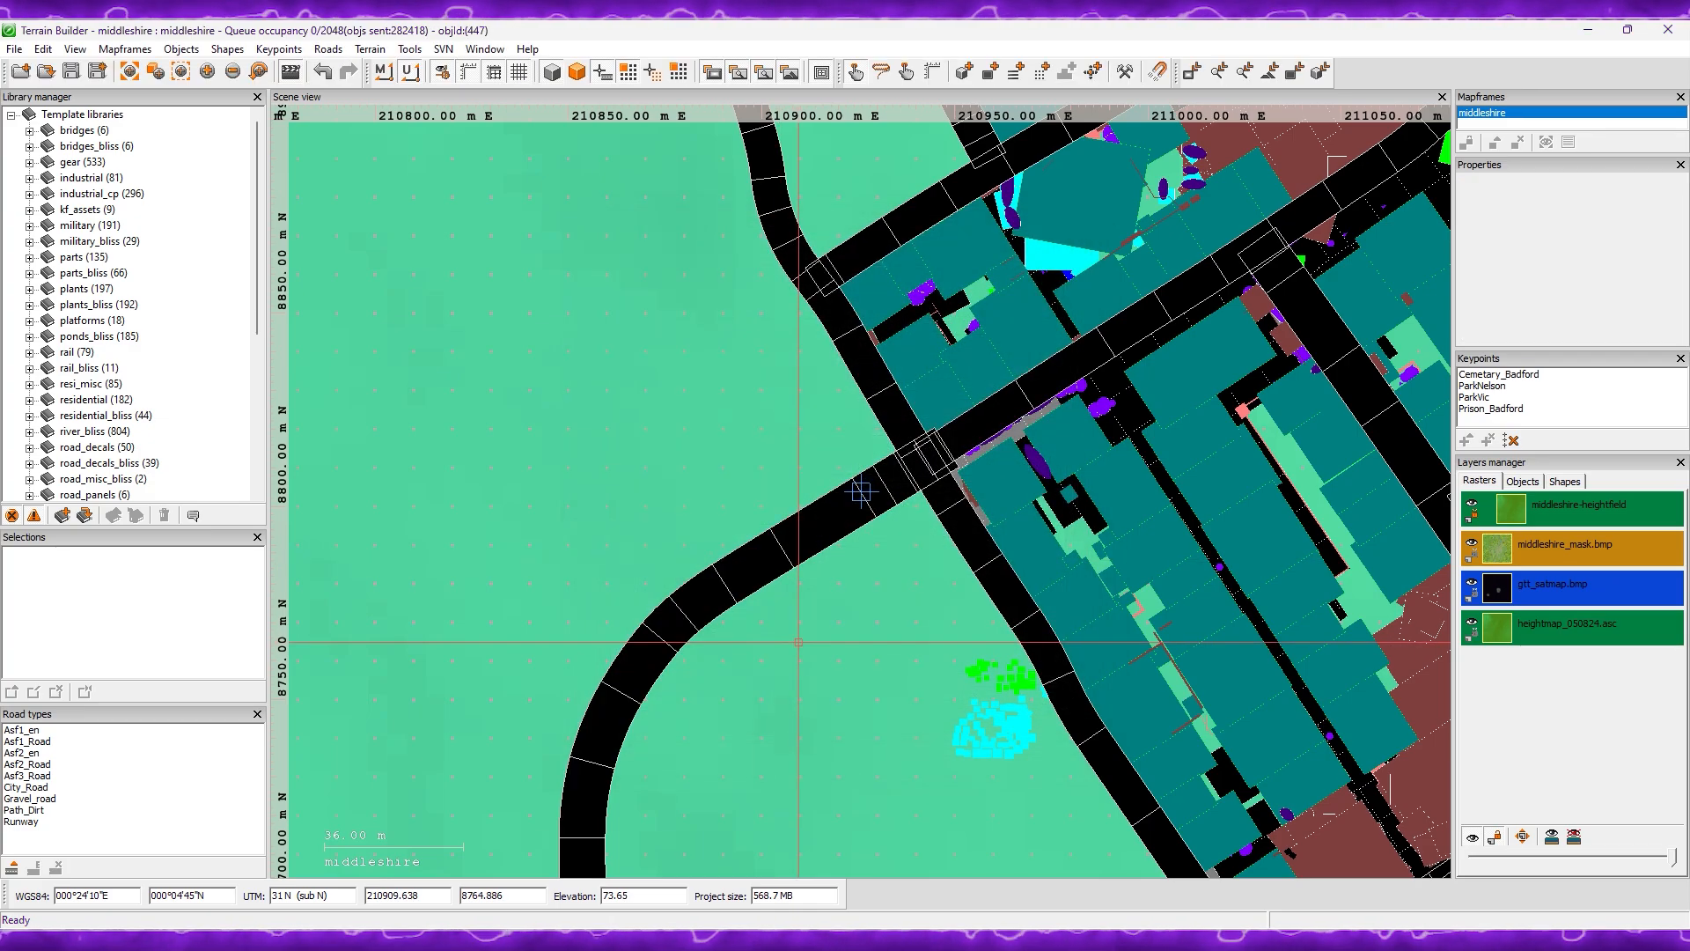
key(alt+Tab)
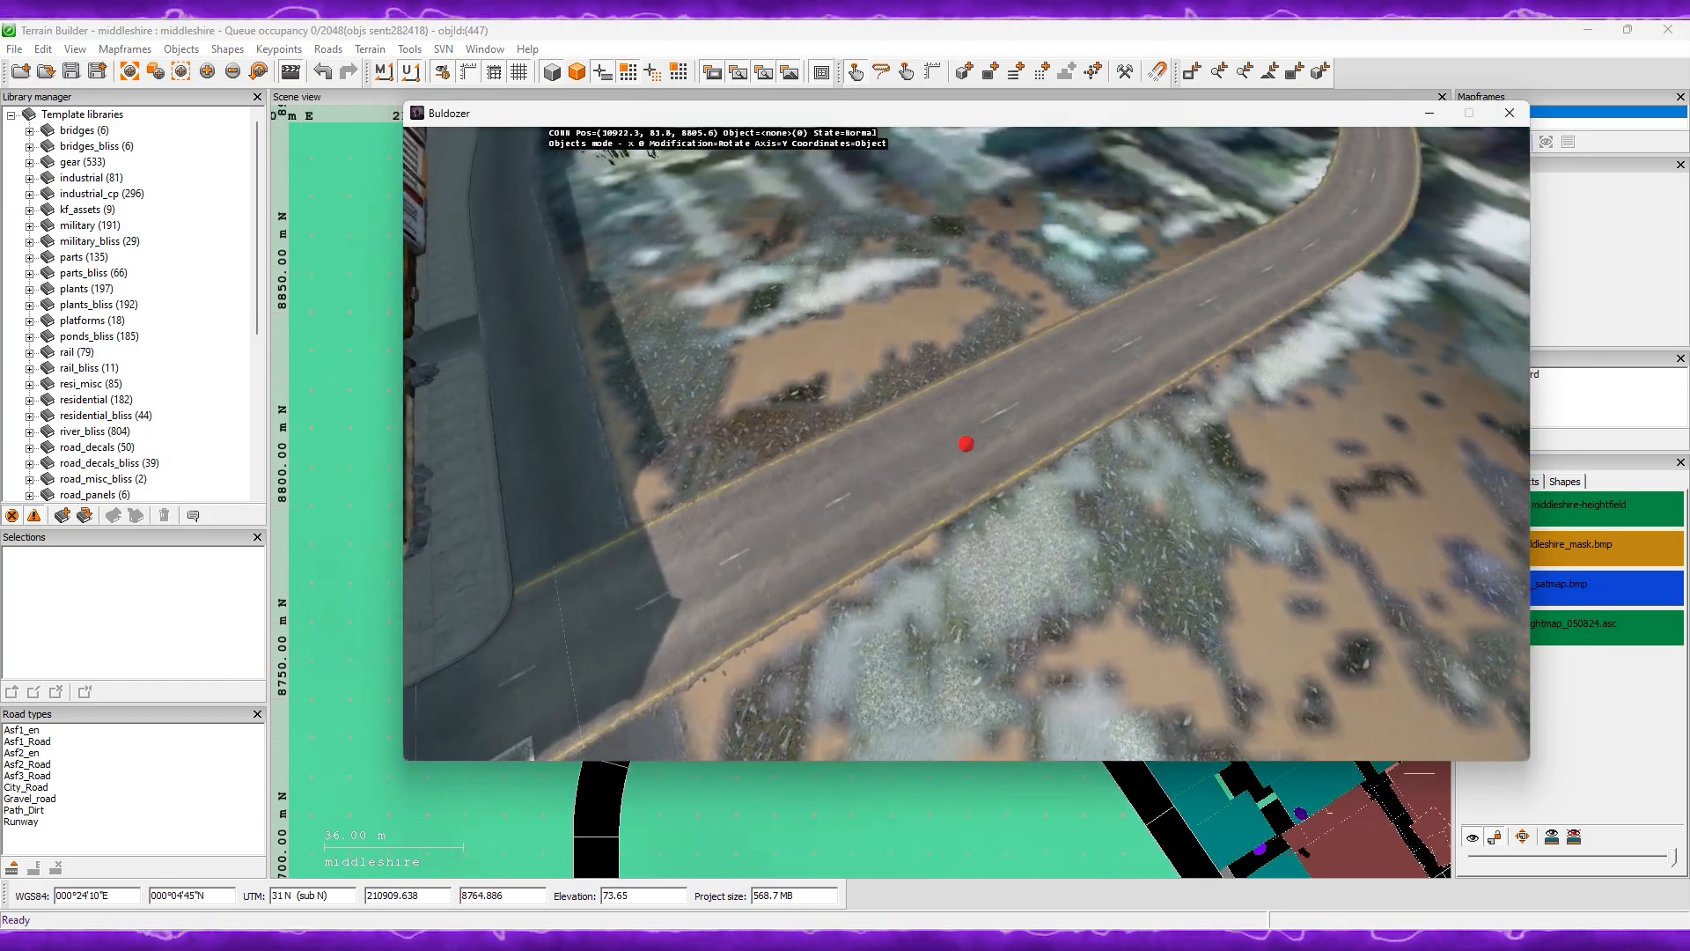
key(alt+Tab)
Step: Delete the asf1middleshire_6konec terminator from direction A of the junction's asf1middleshire_6 keypart and confirm the keypart settings
click(941, 473)
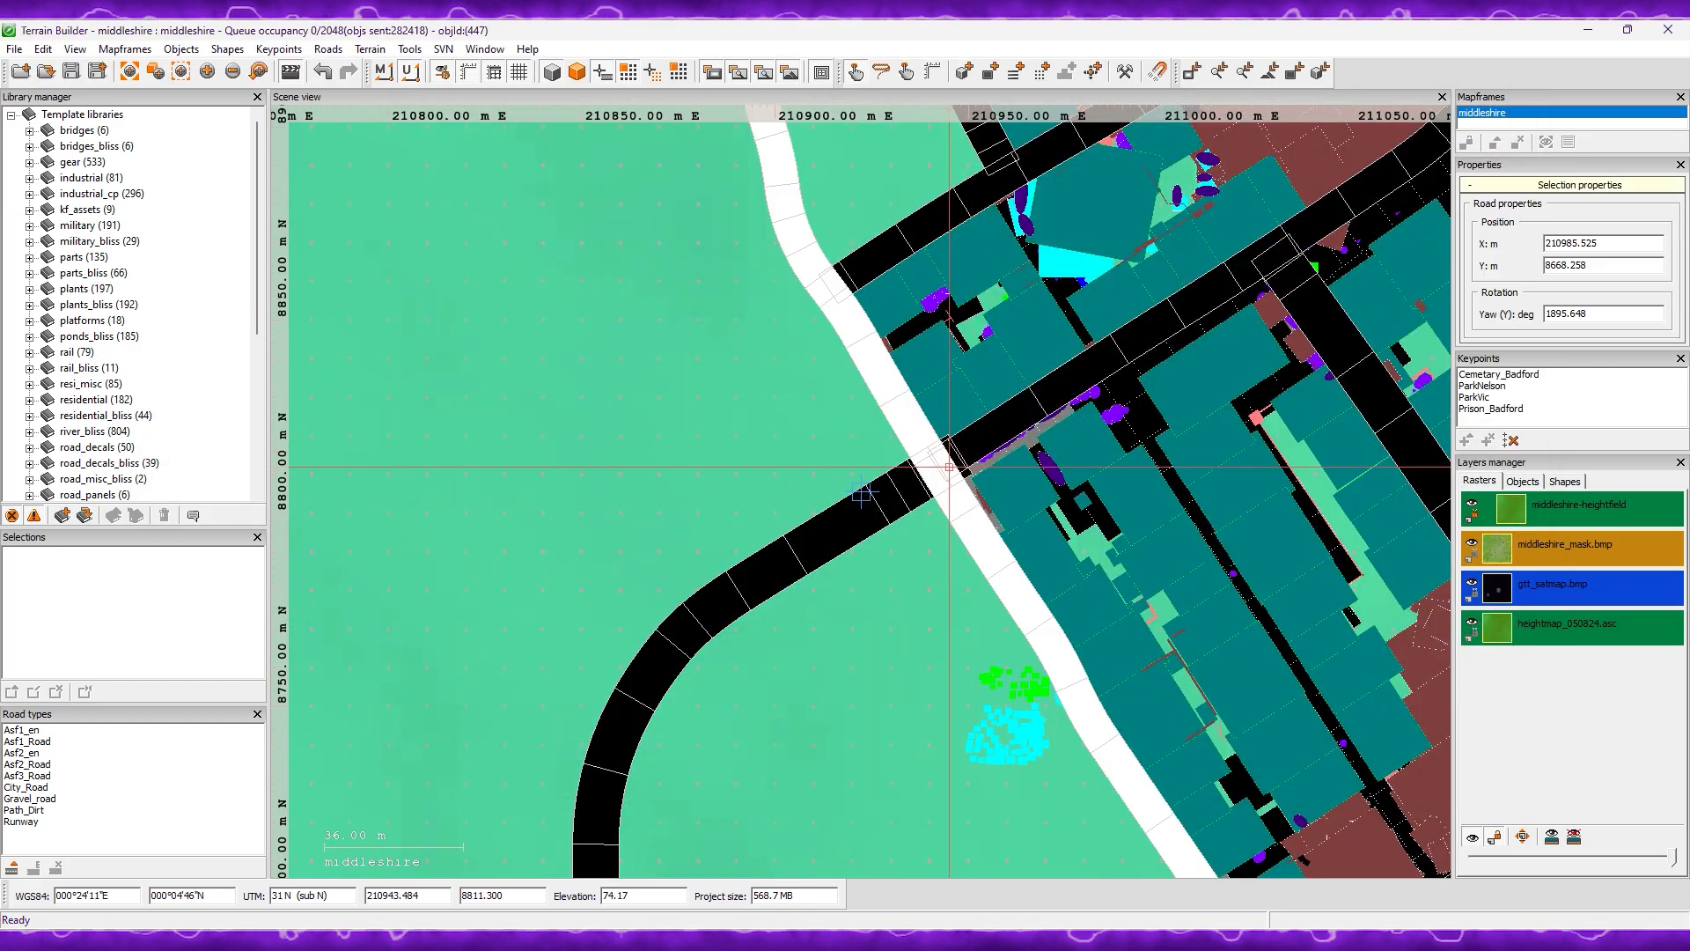
click(958, 460)
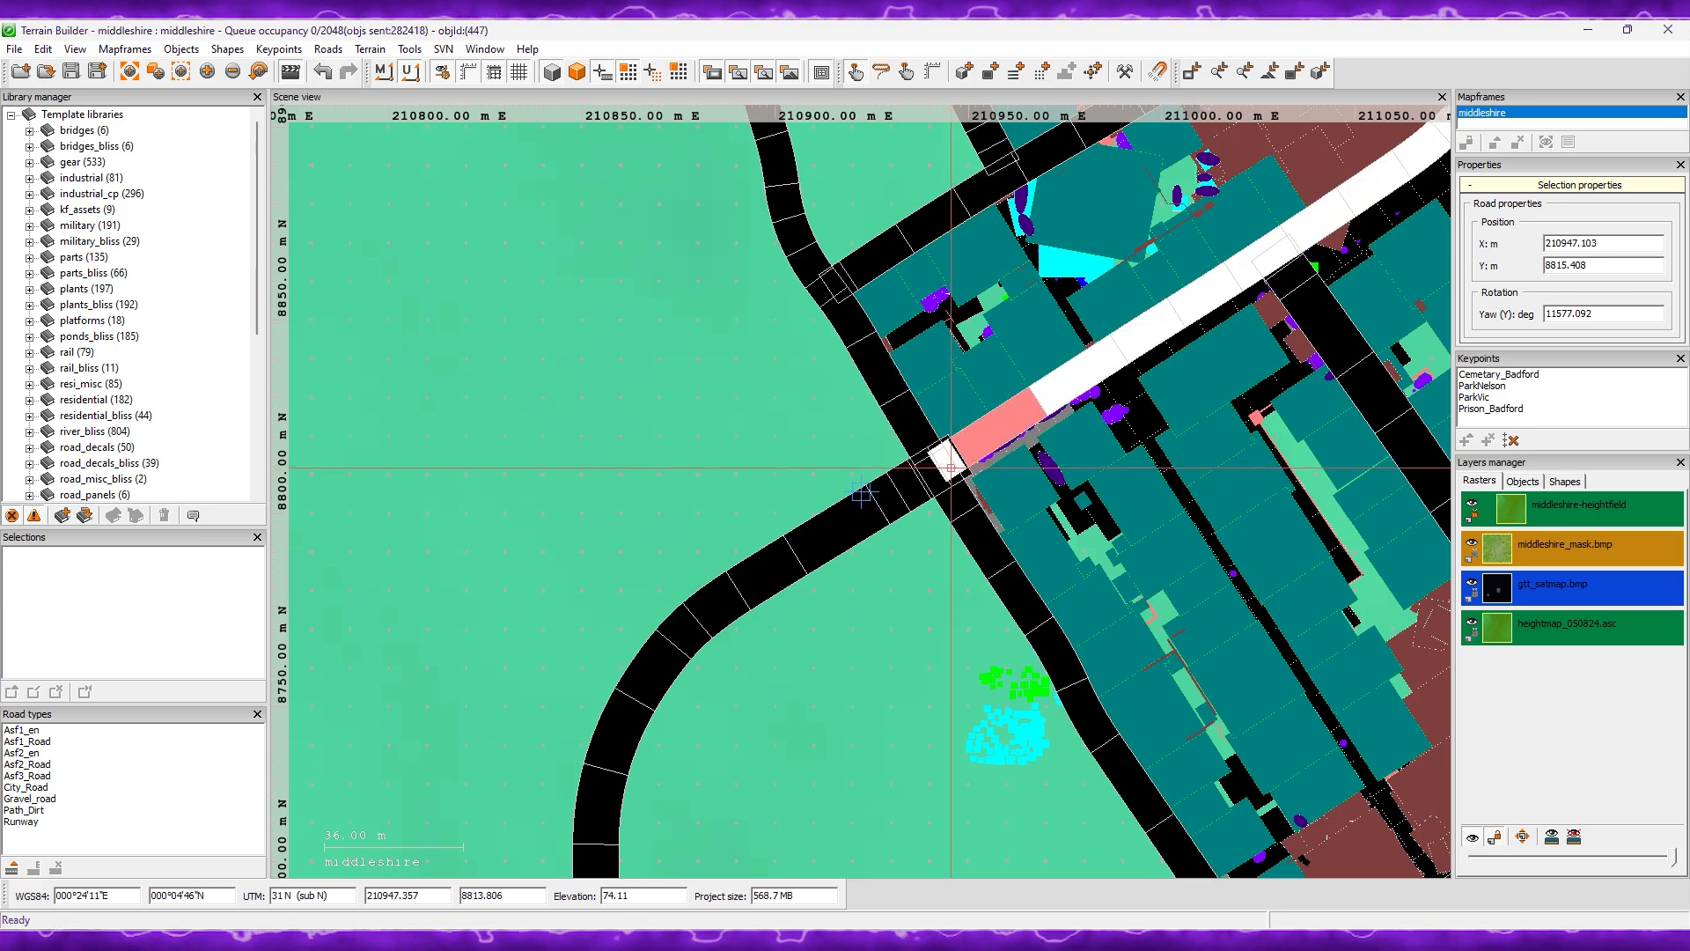
click(927, 494)
scroll(927, 493, up, 3)
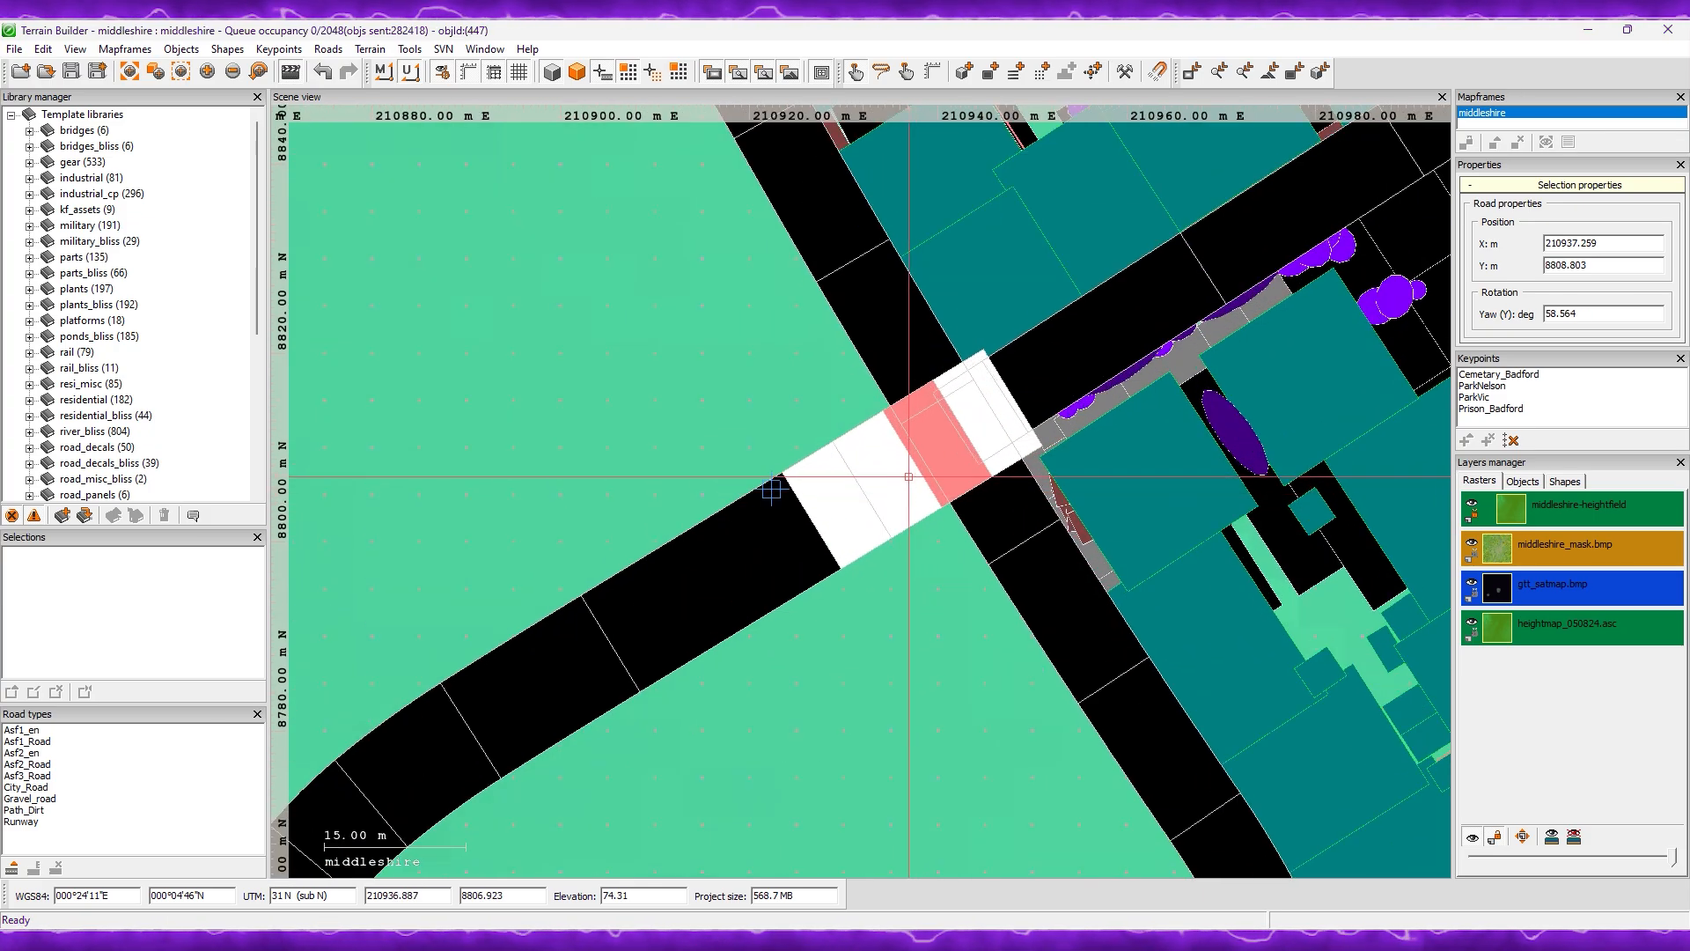
double_click(922, 492)
click(876, 466)
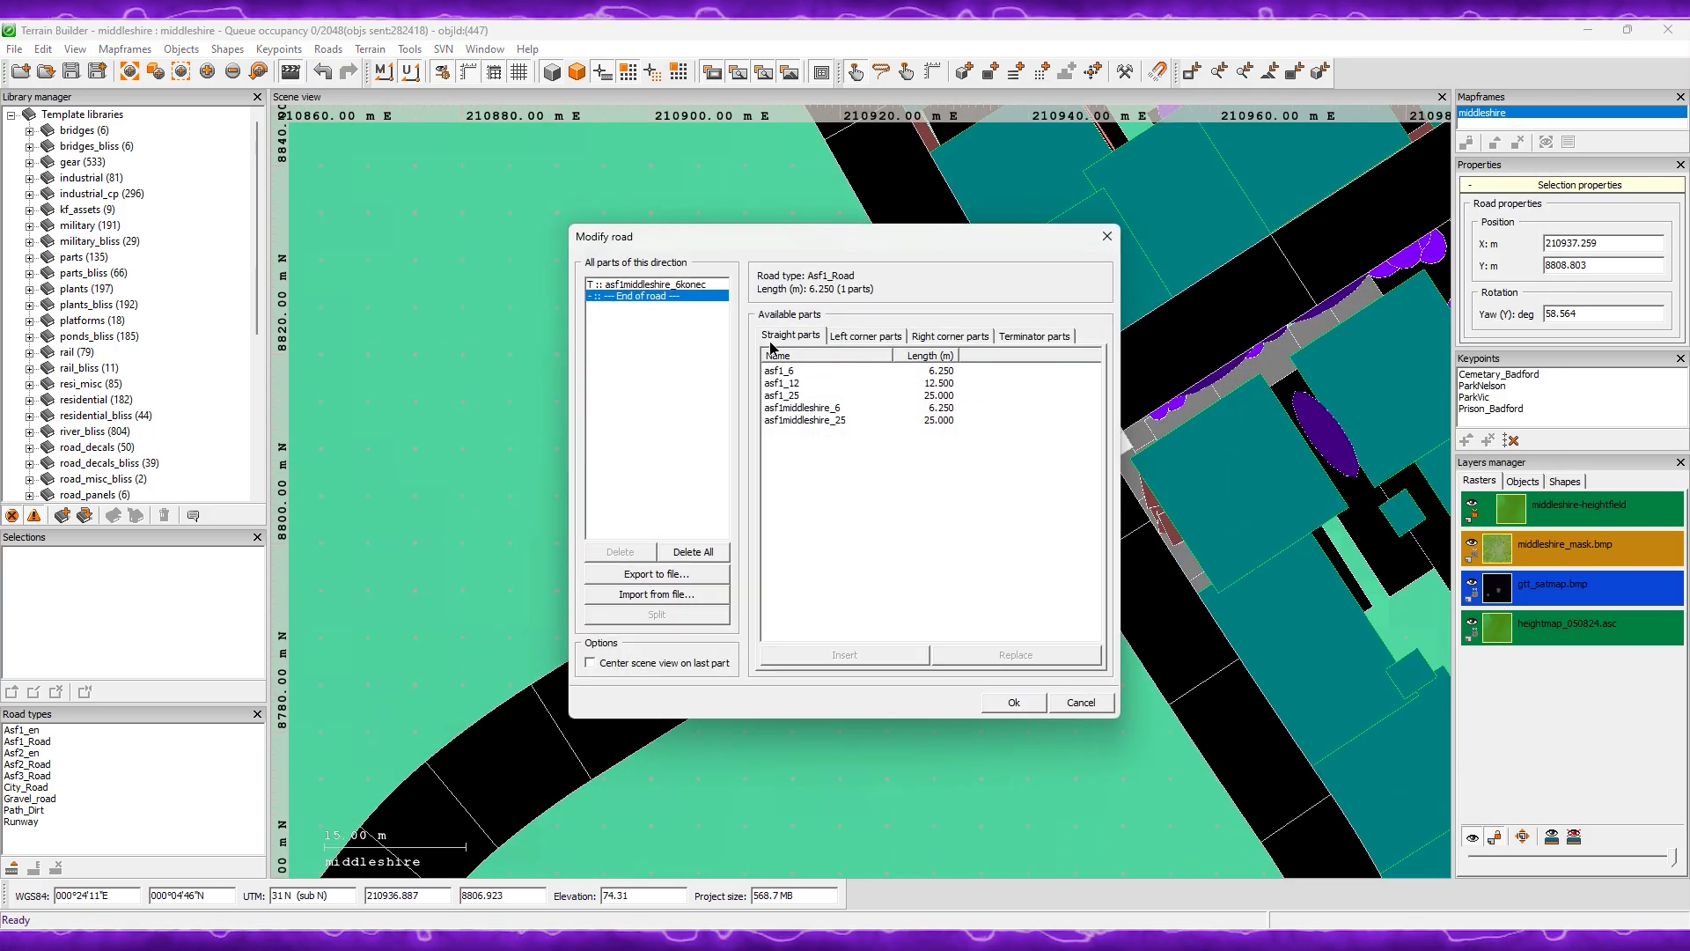
click(669, 285)
click(653, 552)
click(1014, 701)
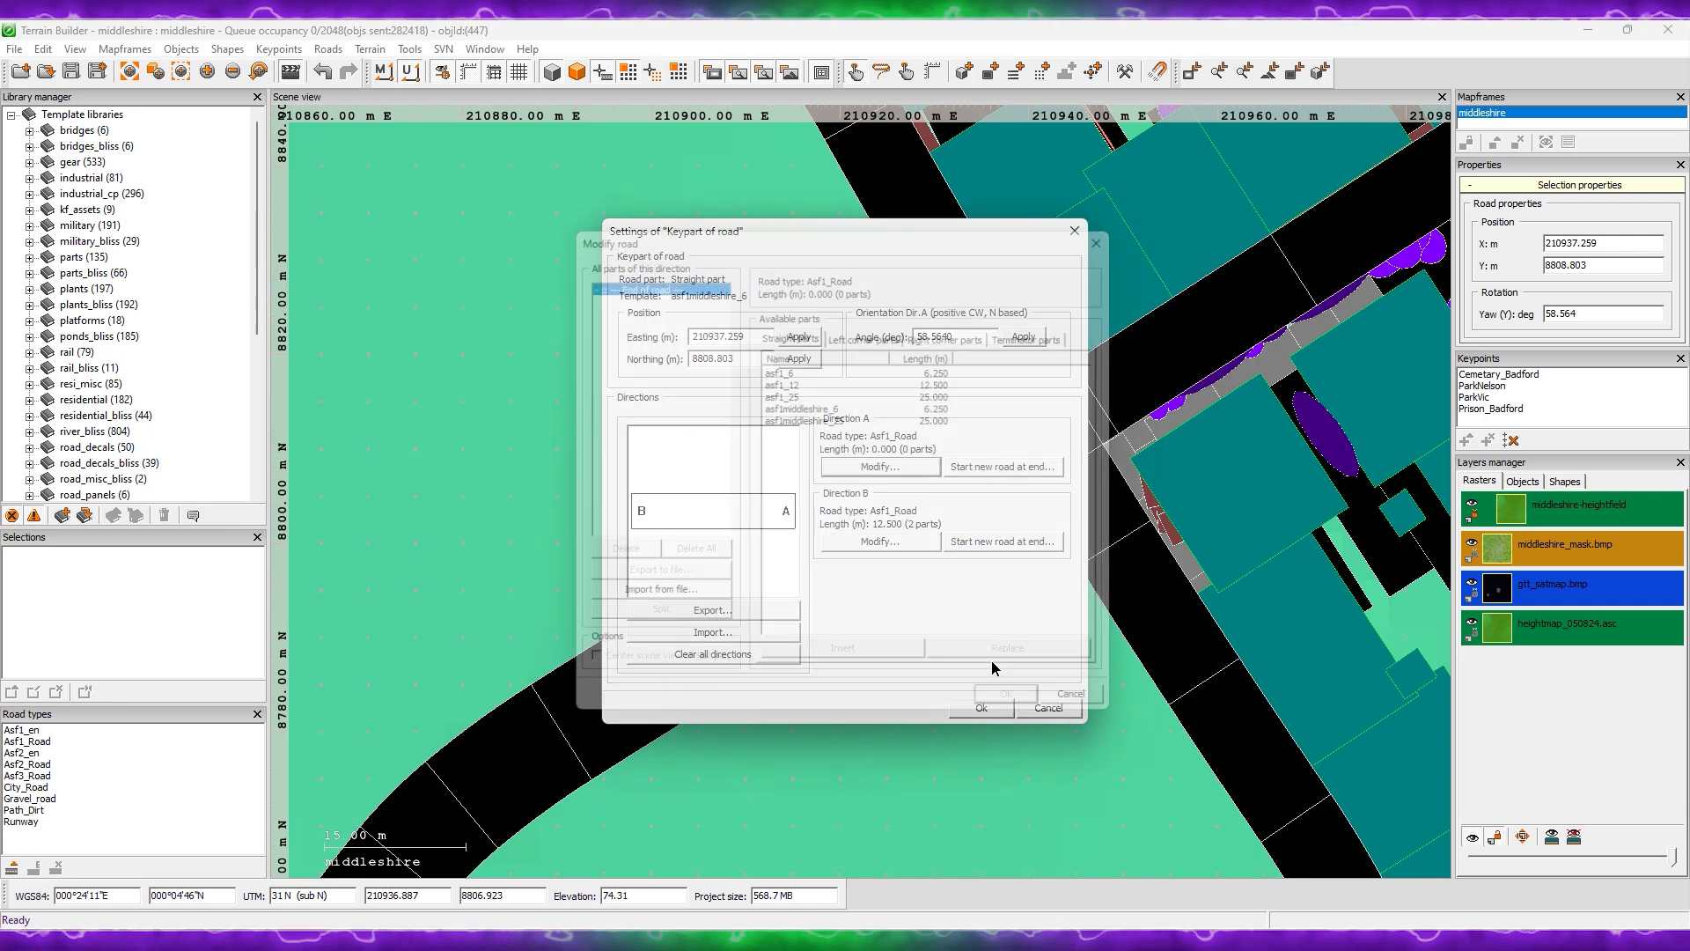
click(976, 708)
Step: Inspect the street end at the junction in Buldozer without its terminator, then return to the map in Terrain Builder
double_click(922, 528)
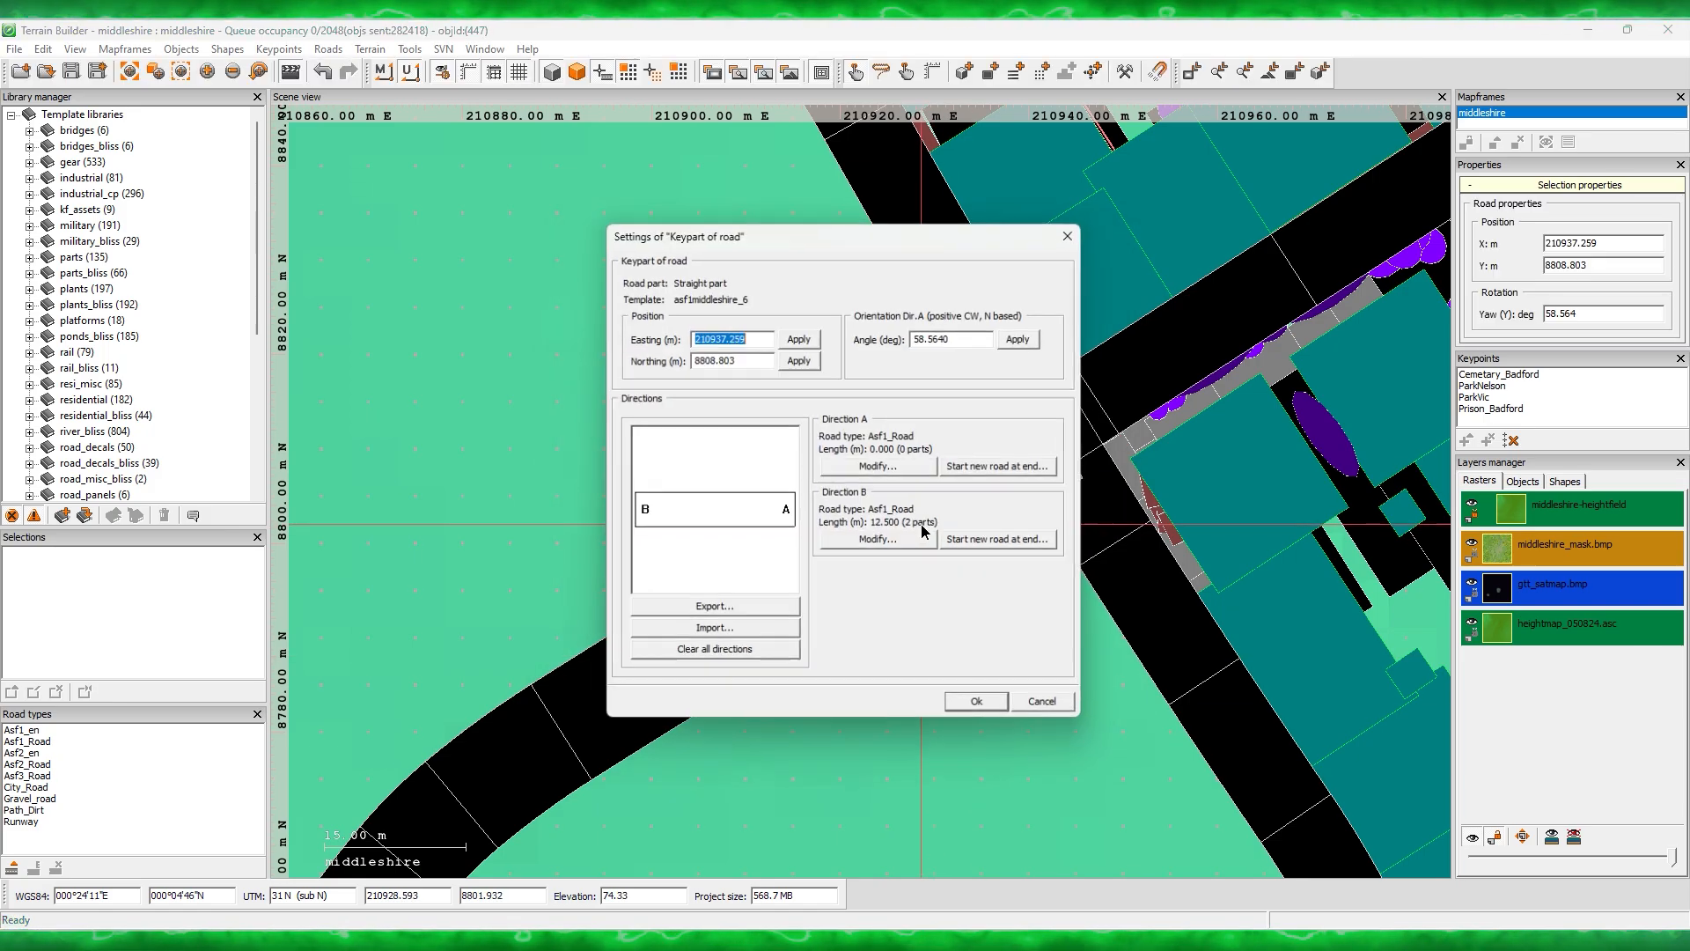
click(644, 382)
key(alt+Tab)
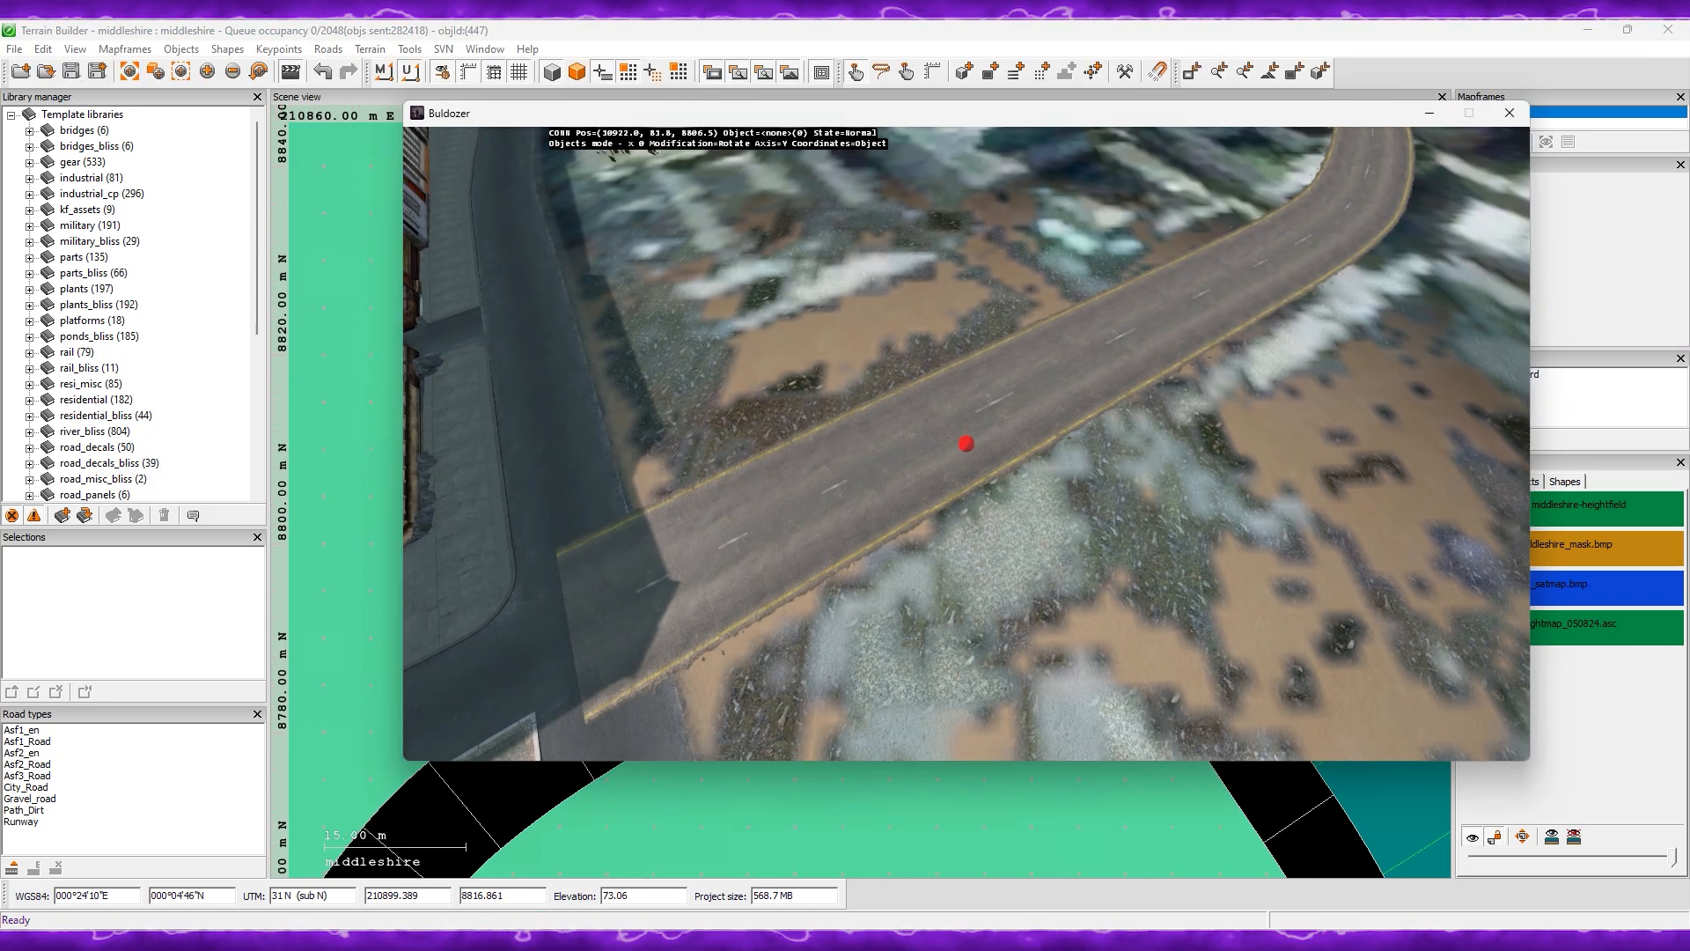
key(alt+Tab)
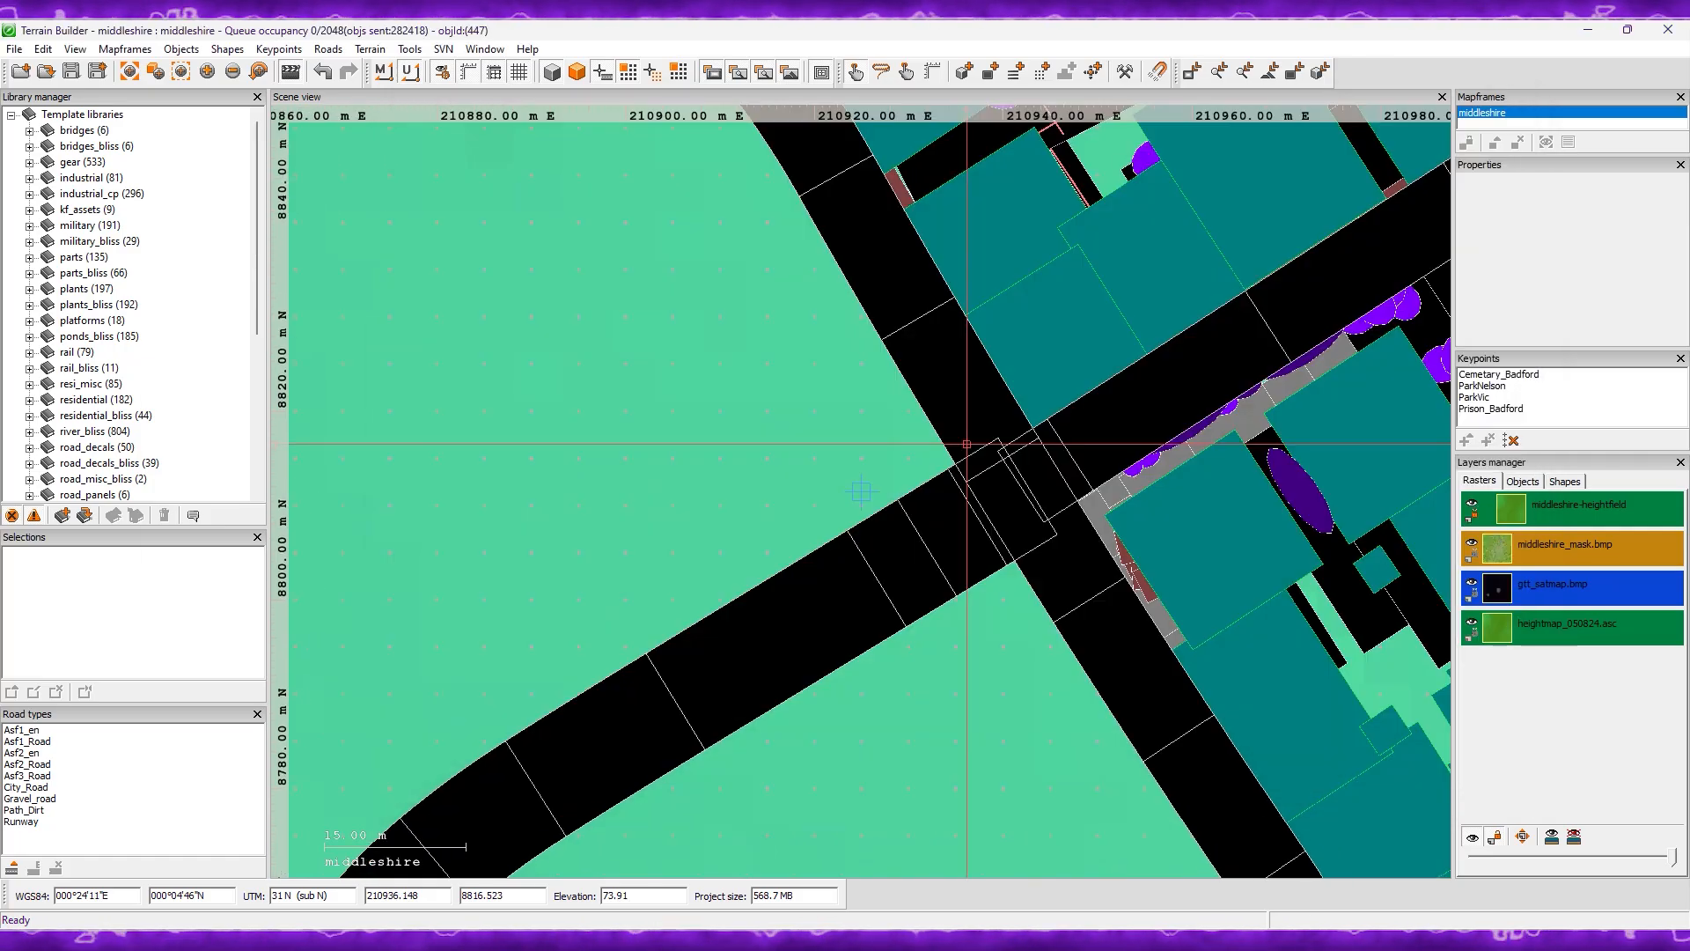
Step: Examine direction B's part list on the junction keypart, matching each asf1middleshire_6 part to its segment on the map
double_click(972, 546)
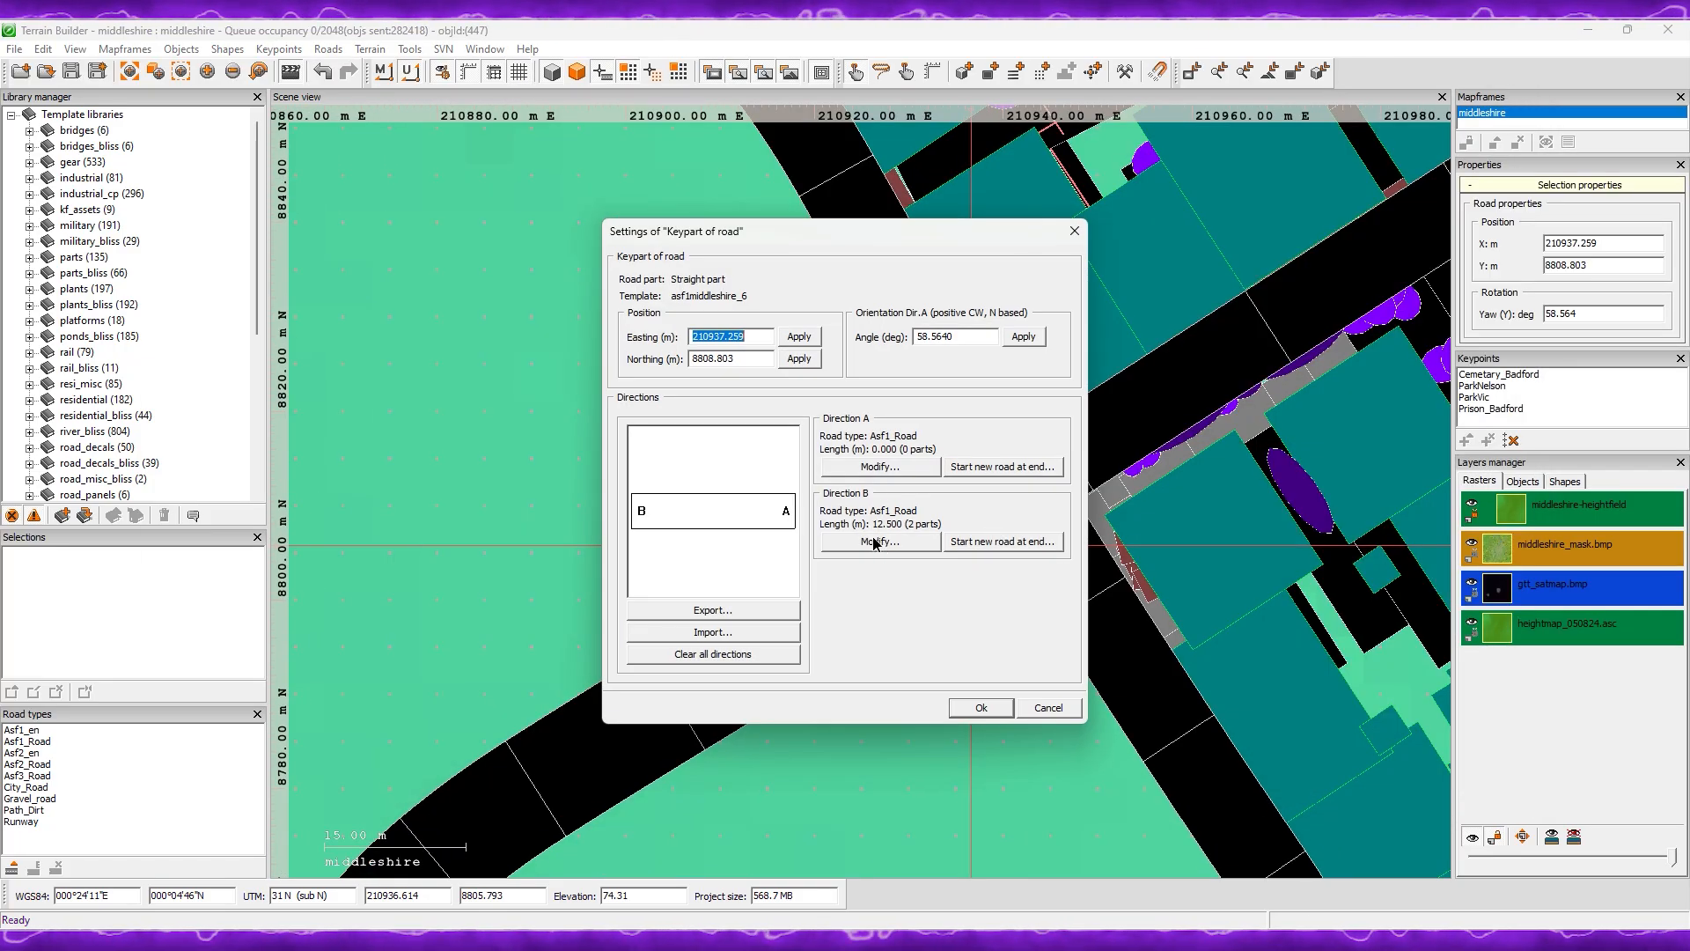
click(877, 541)
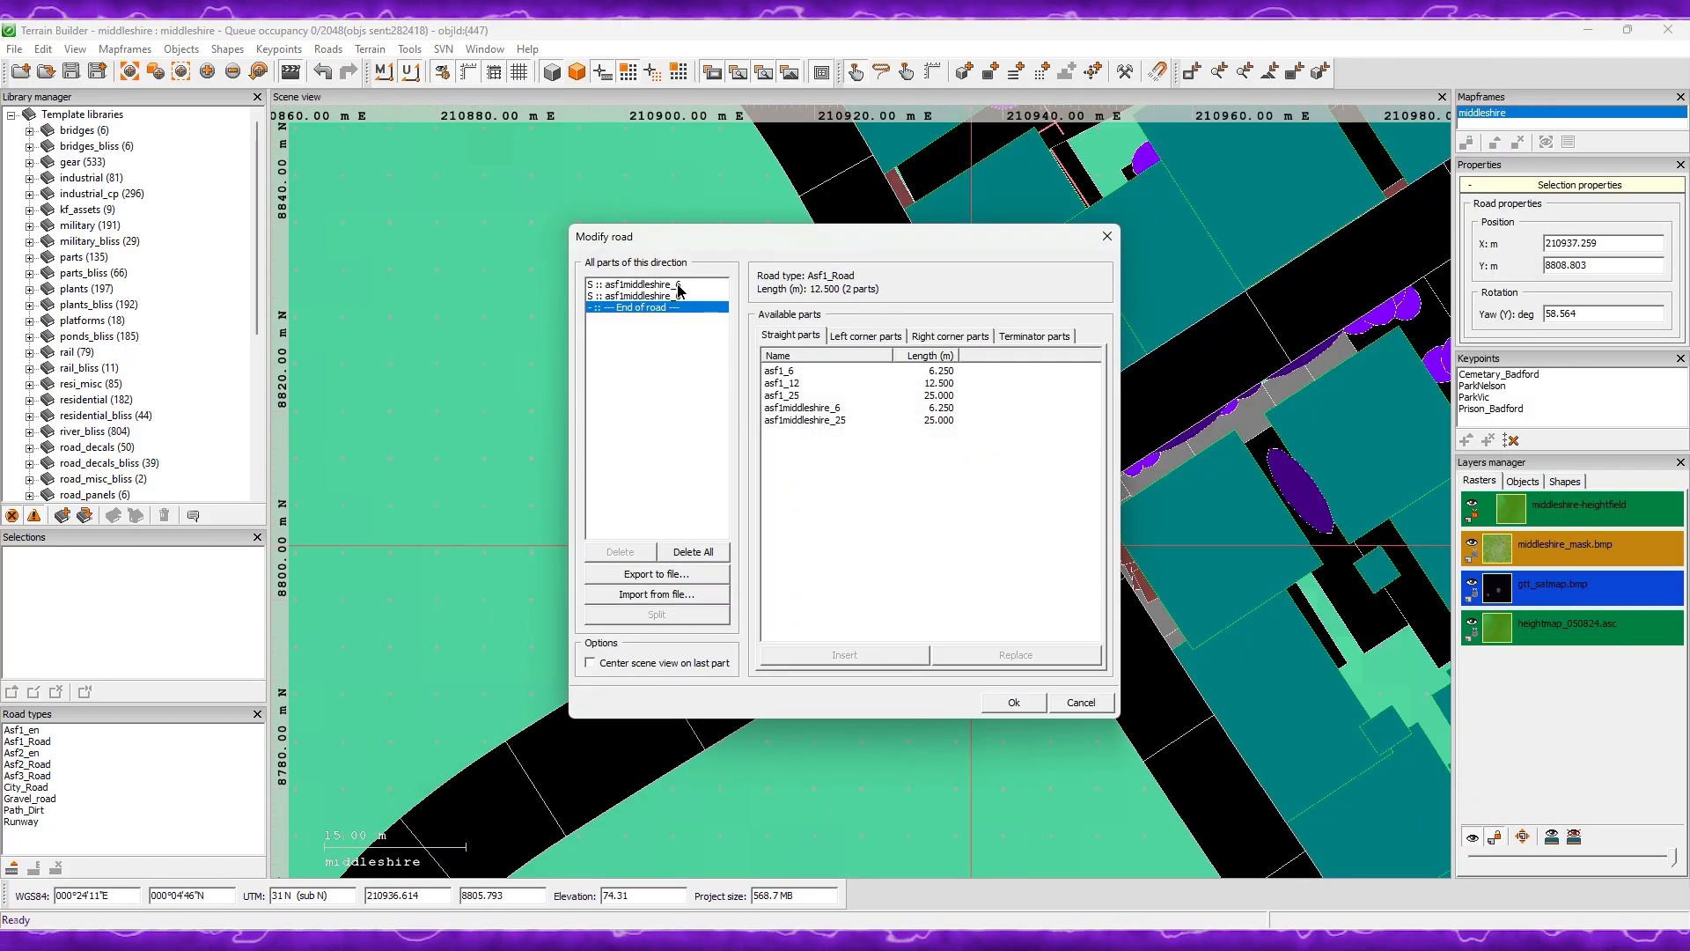
drag(699, 269, 1135, 365)
click(1105, 362)
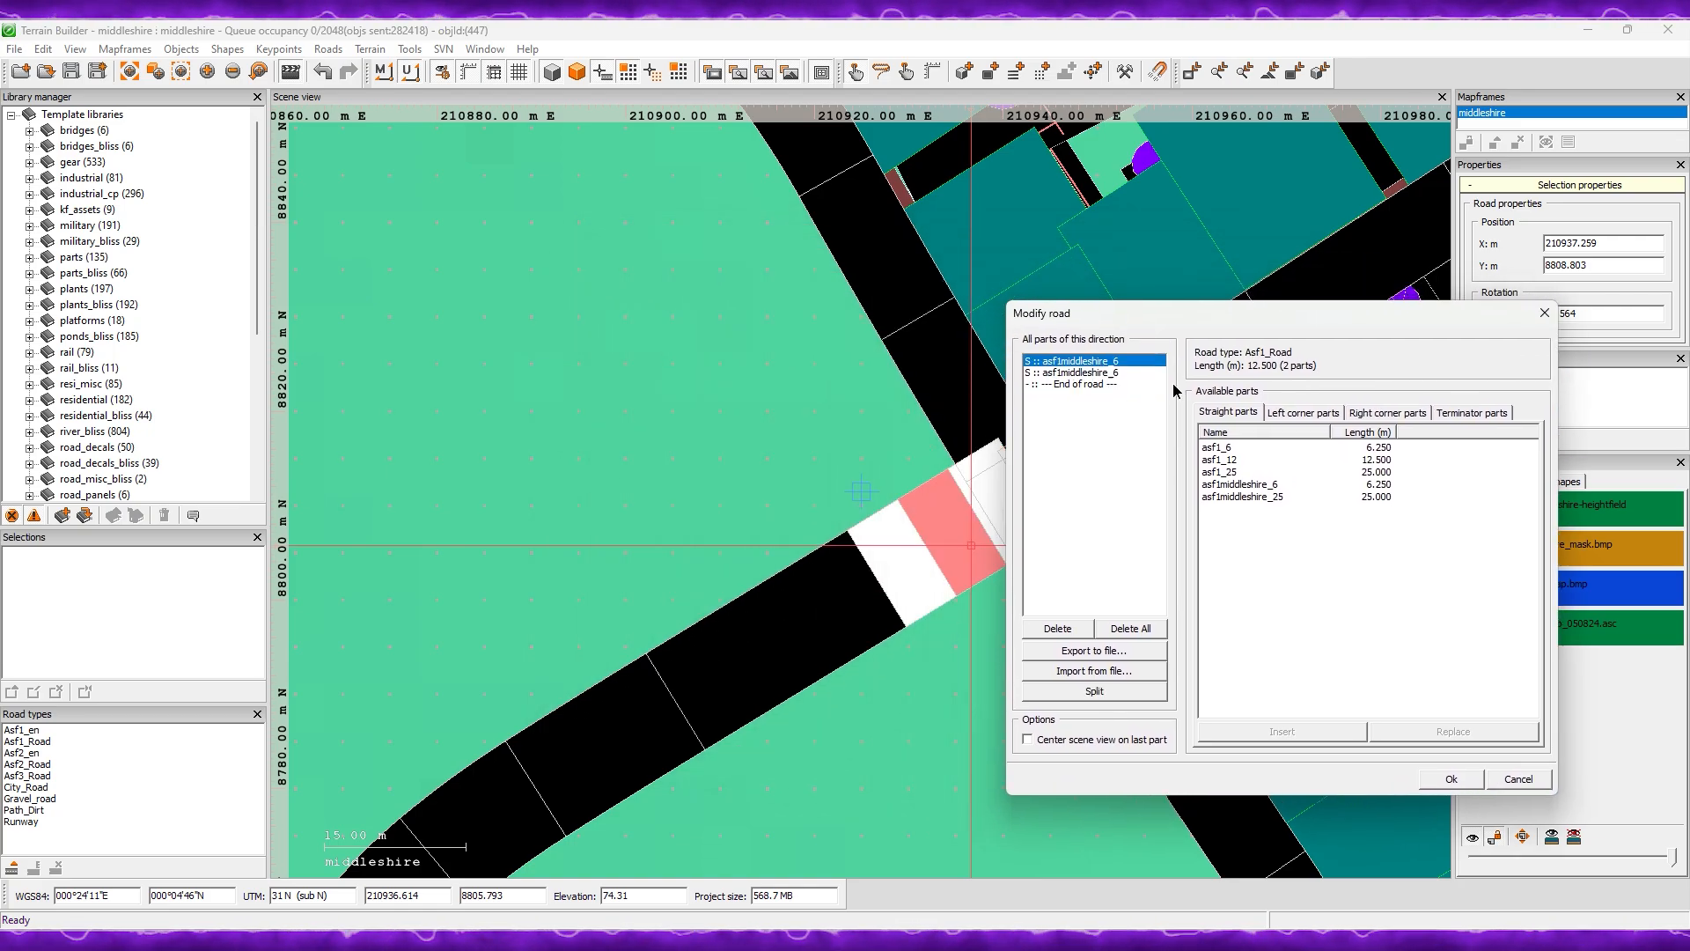
click(1118, 373)
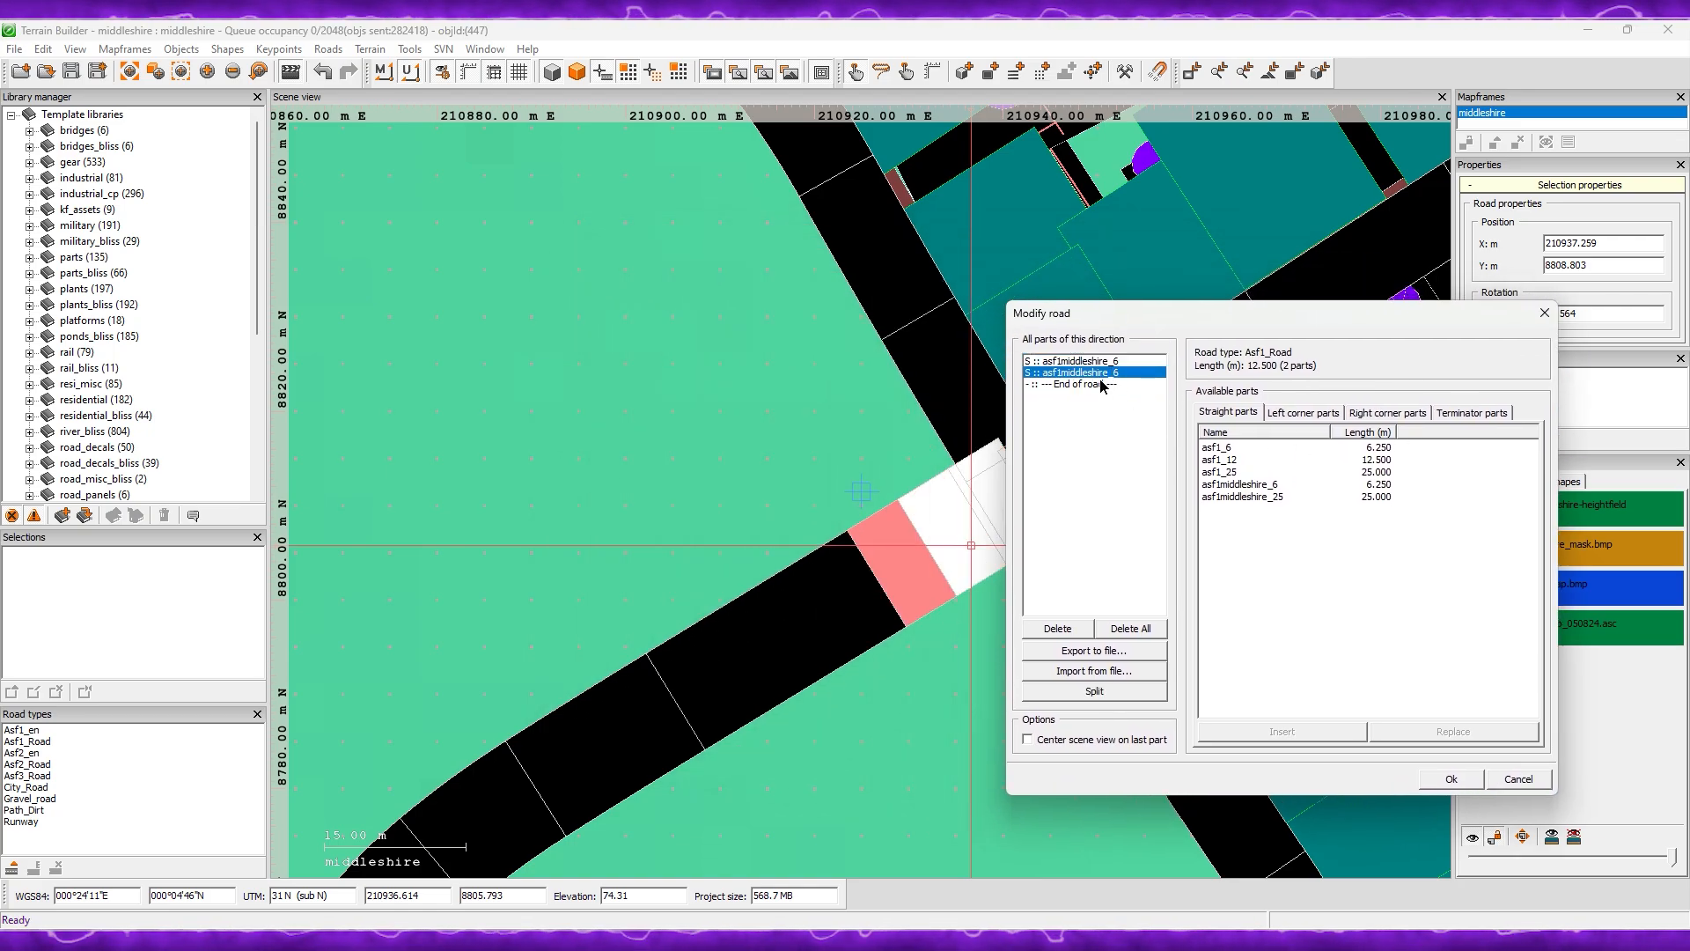
click(1098, 362)
click(1098, 372)
click(1097, 385)
click(1094, 372)
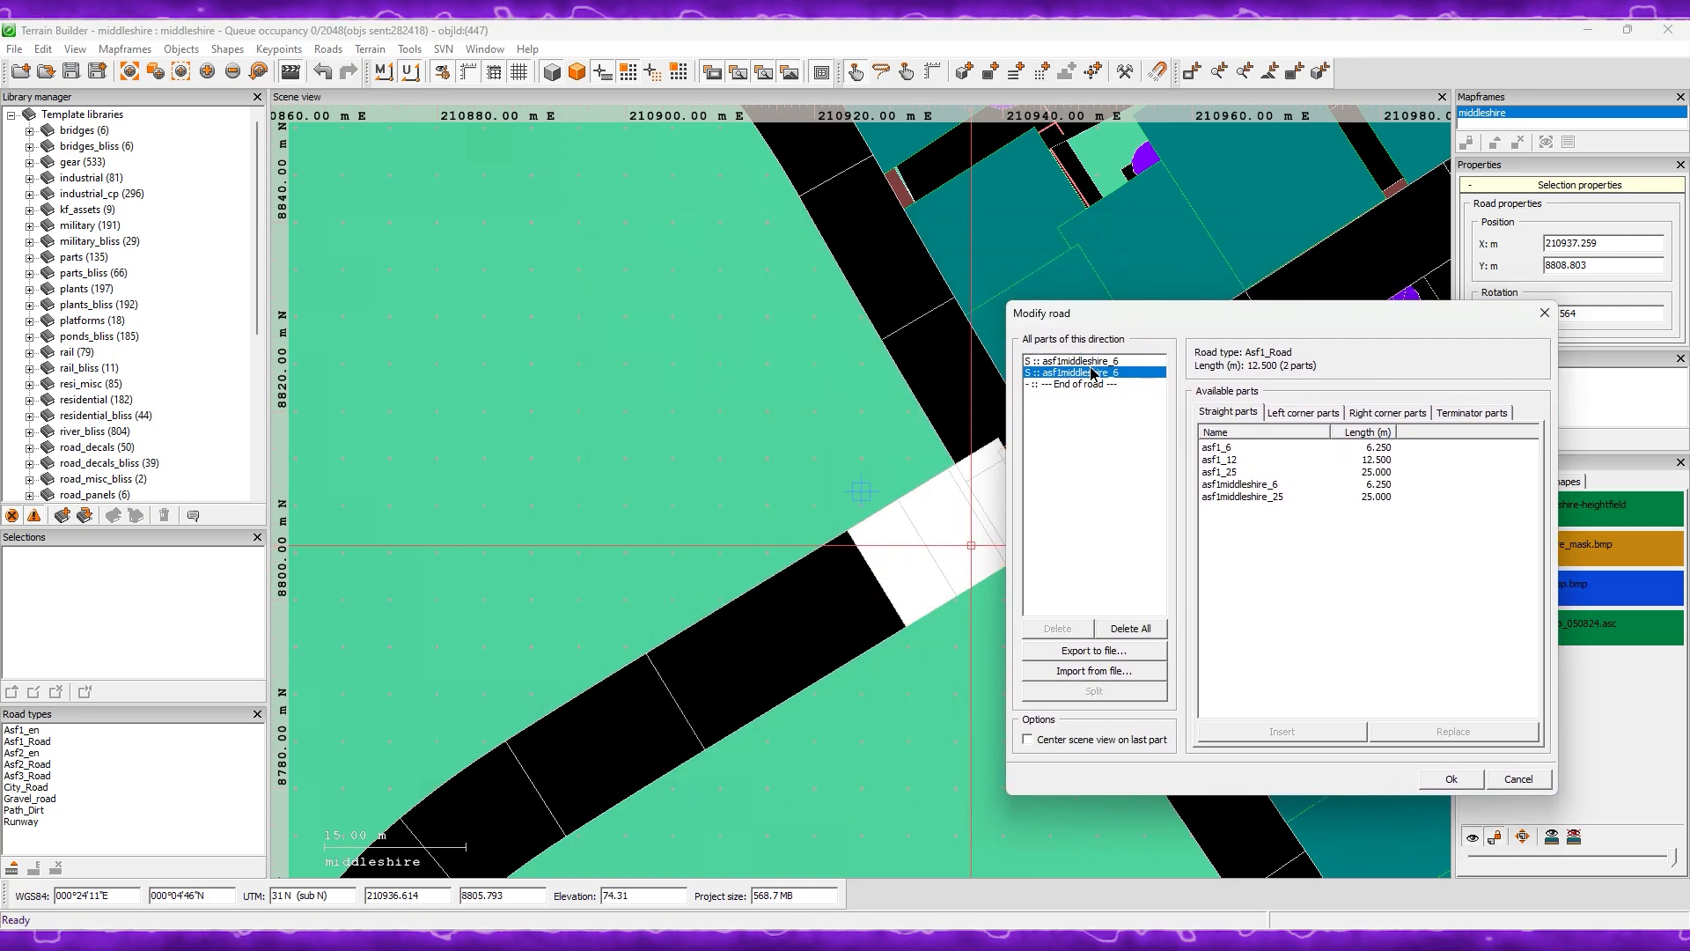
click(1090, 360)
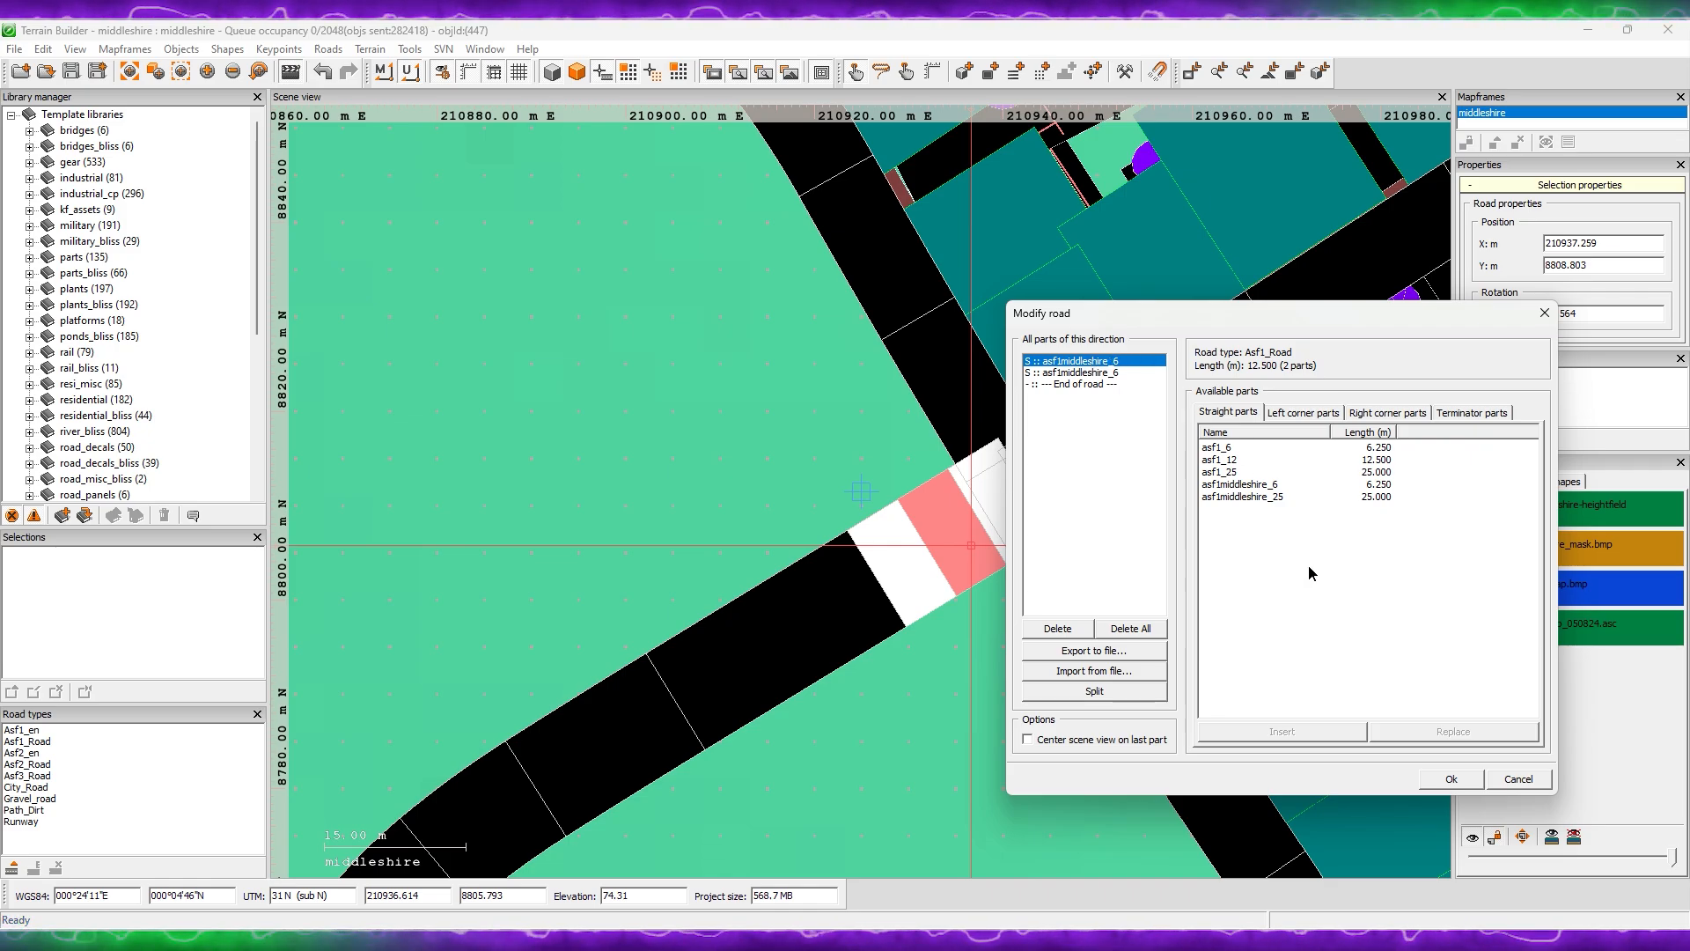
drag(1129, 324, 387, 242)
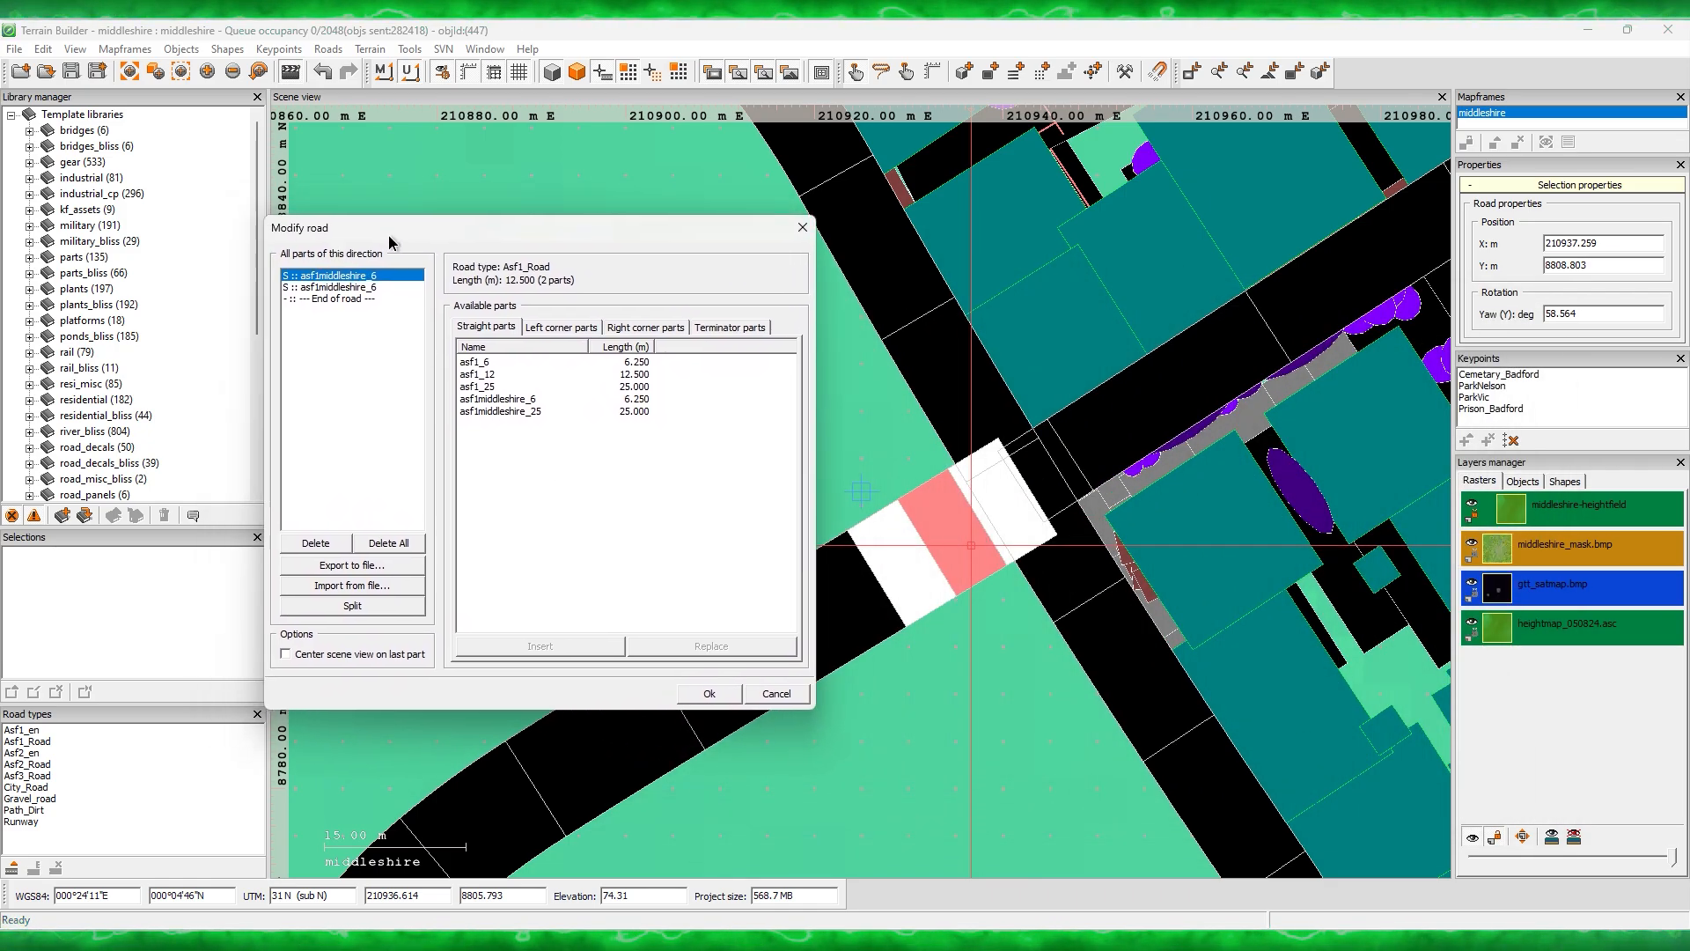
click(369, 300)
key(Up)
key(Up)
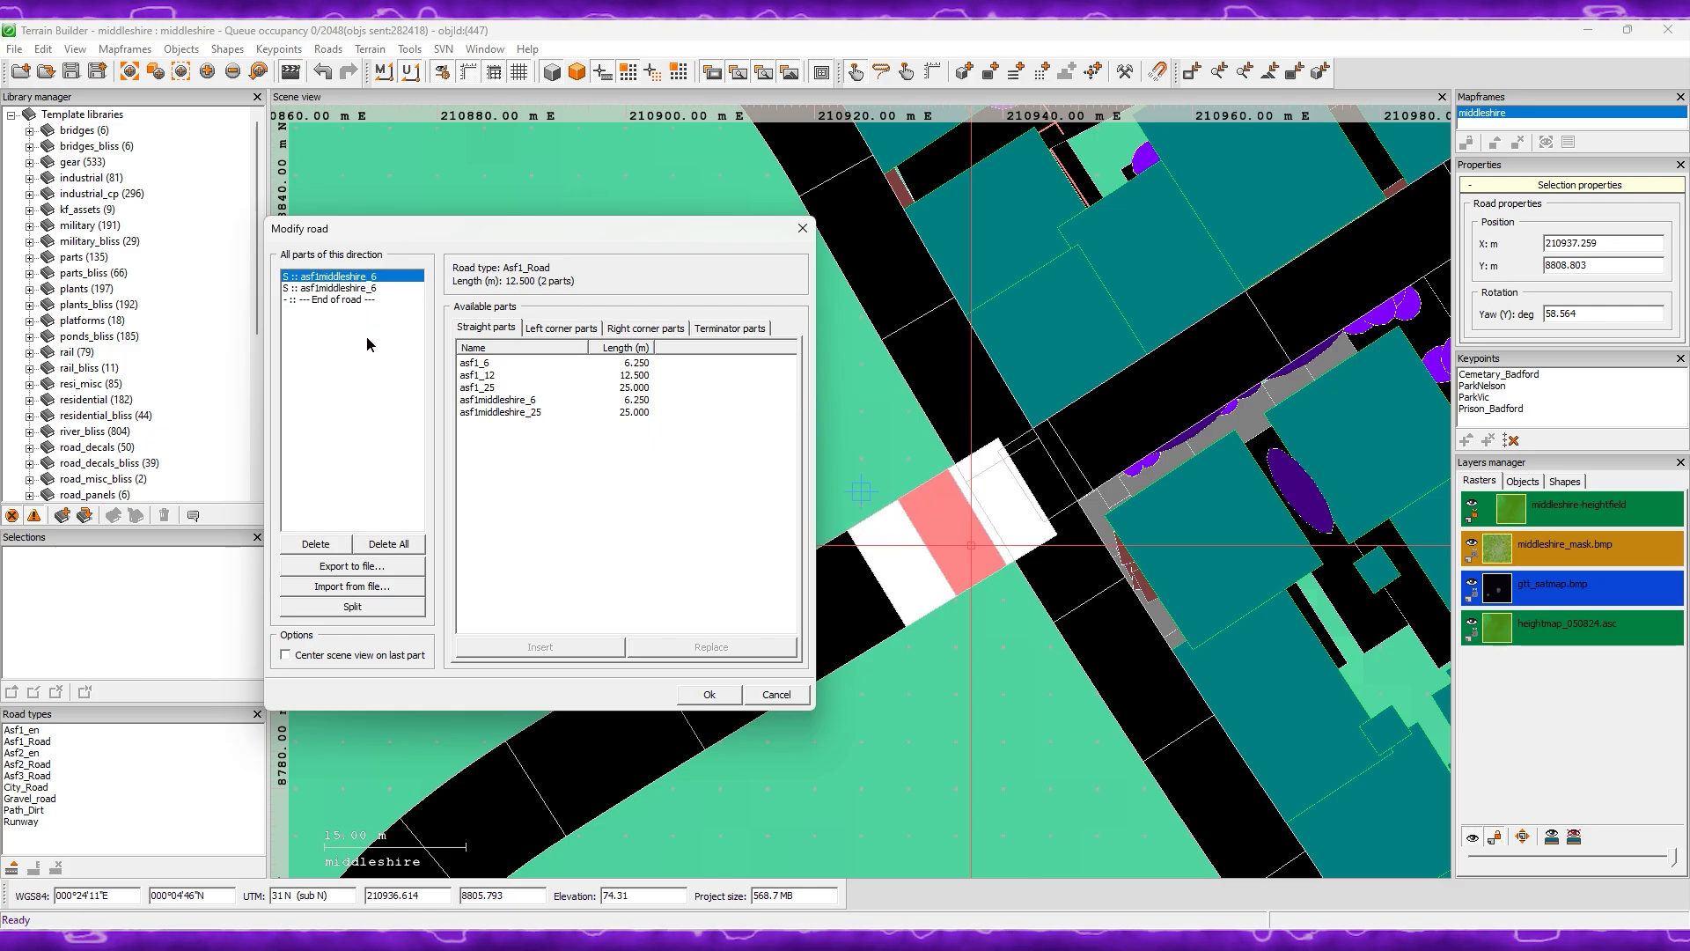
click(708, 694)
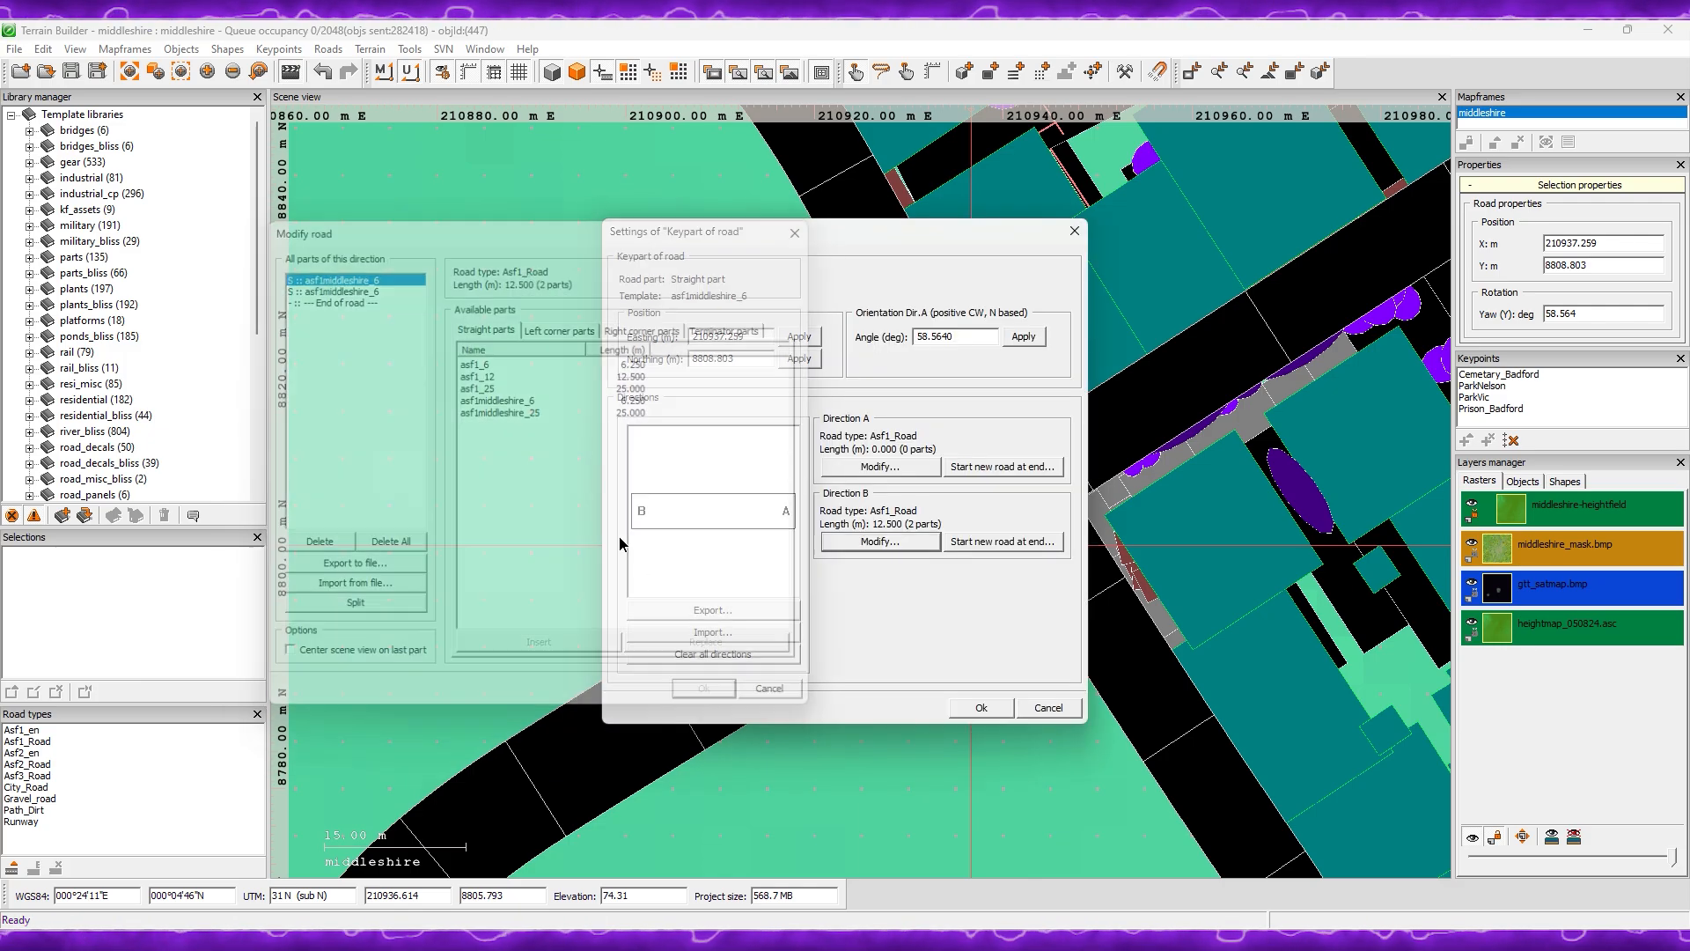
Step: View direction A's part list on the same keypart with its map segment in sight, and leave it unchanged
click(875, 474)
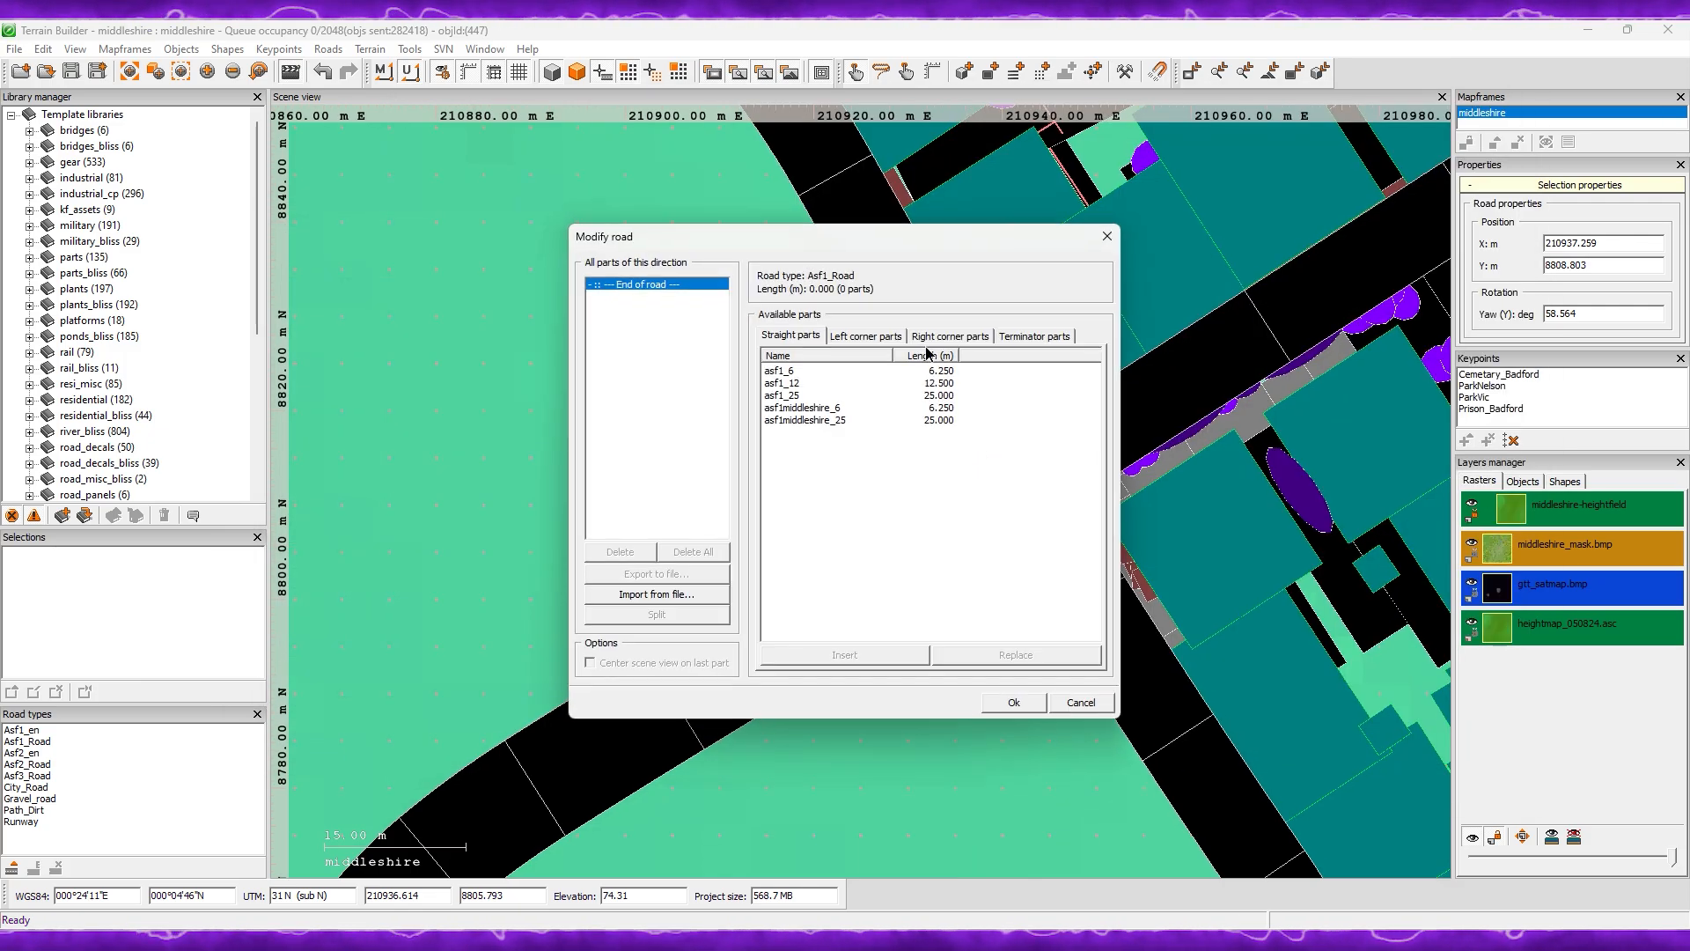
drag(868, 236, 499, 176)
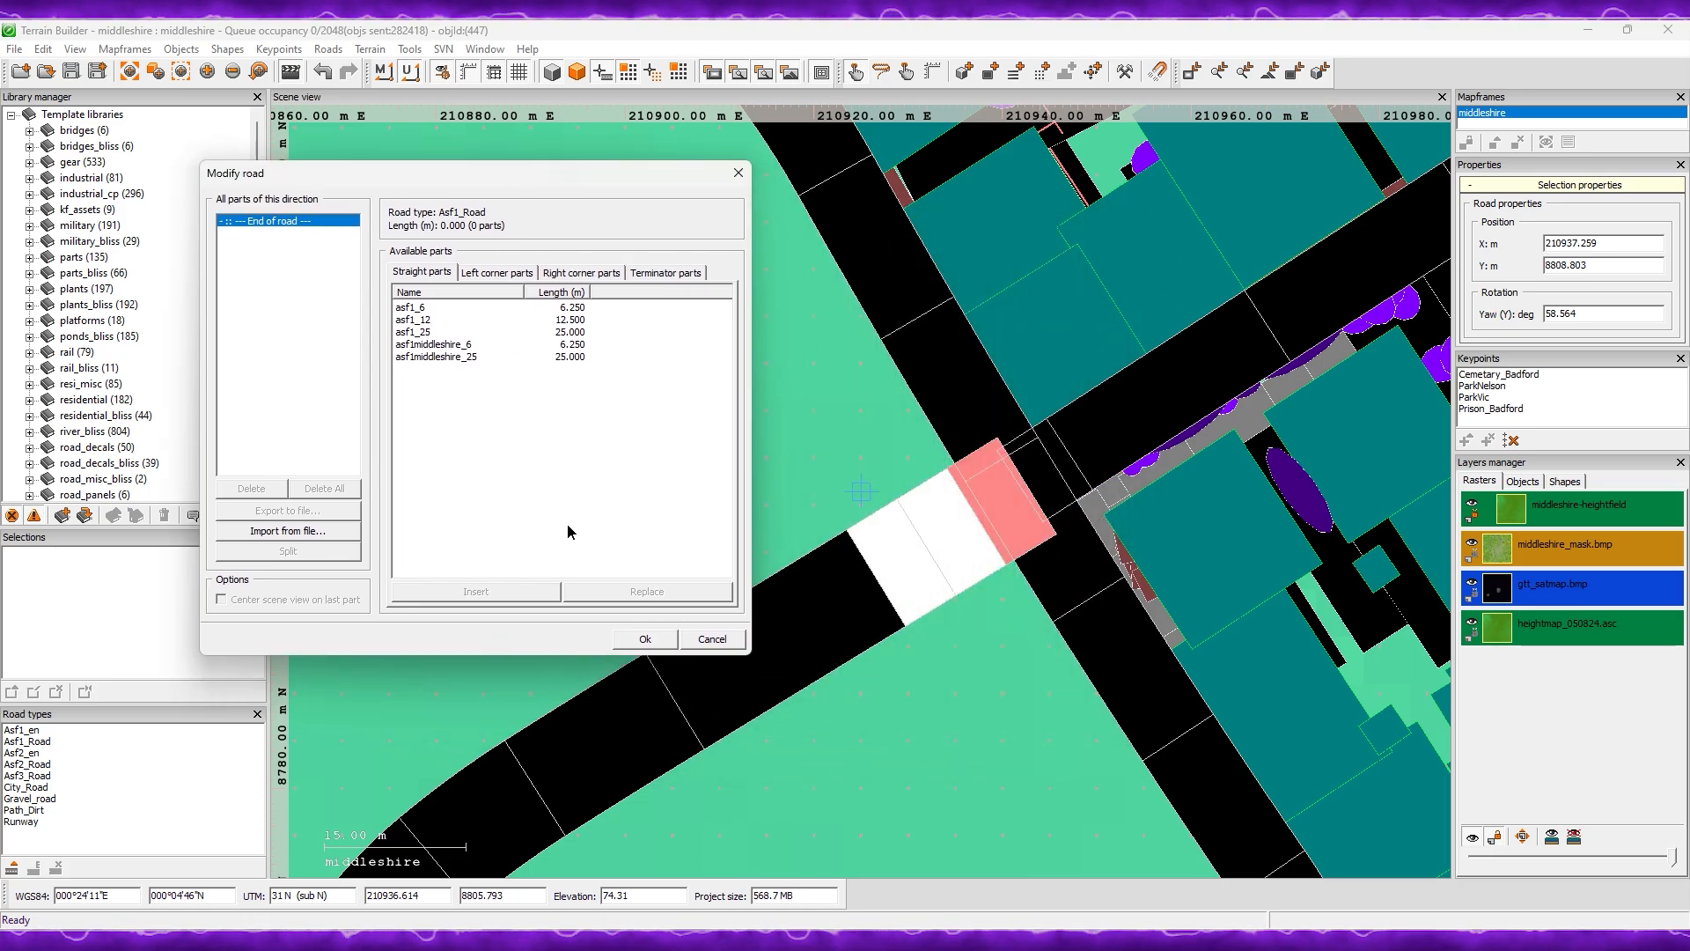
click(708, 638)
Step: Split direction B at its second asf1middleshire_6 part, confirm, and delete the shortened road at the junction from the map
click(876, 541)
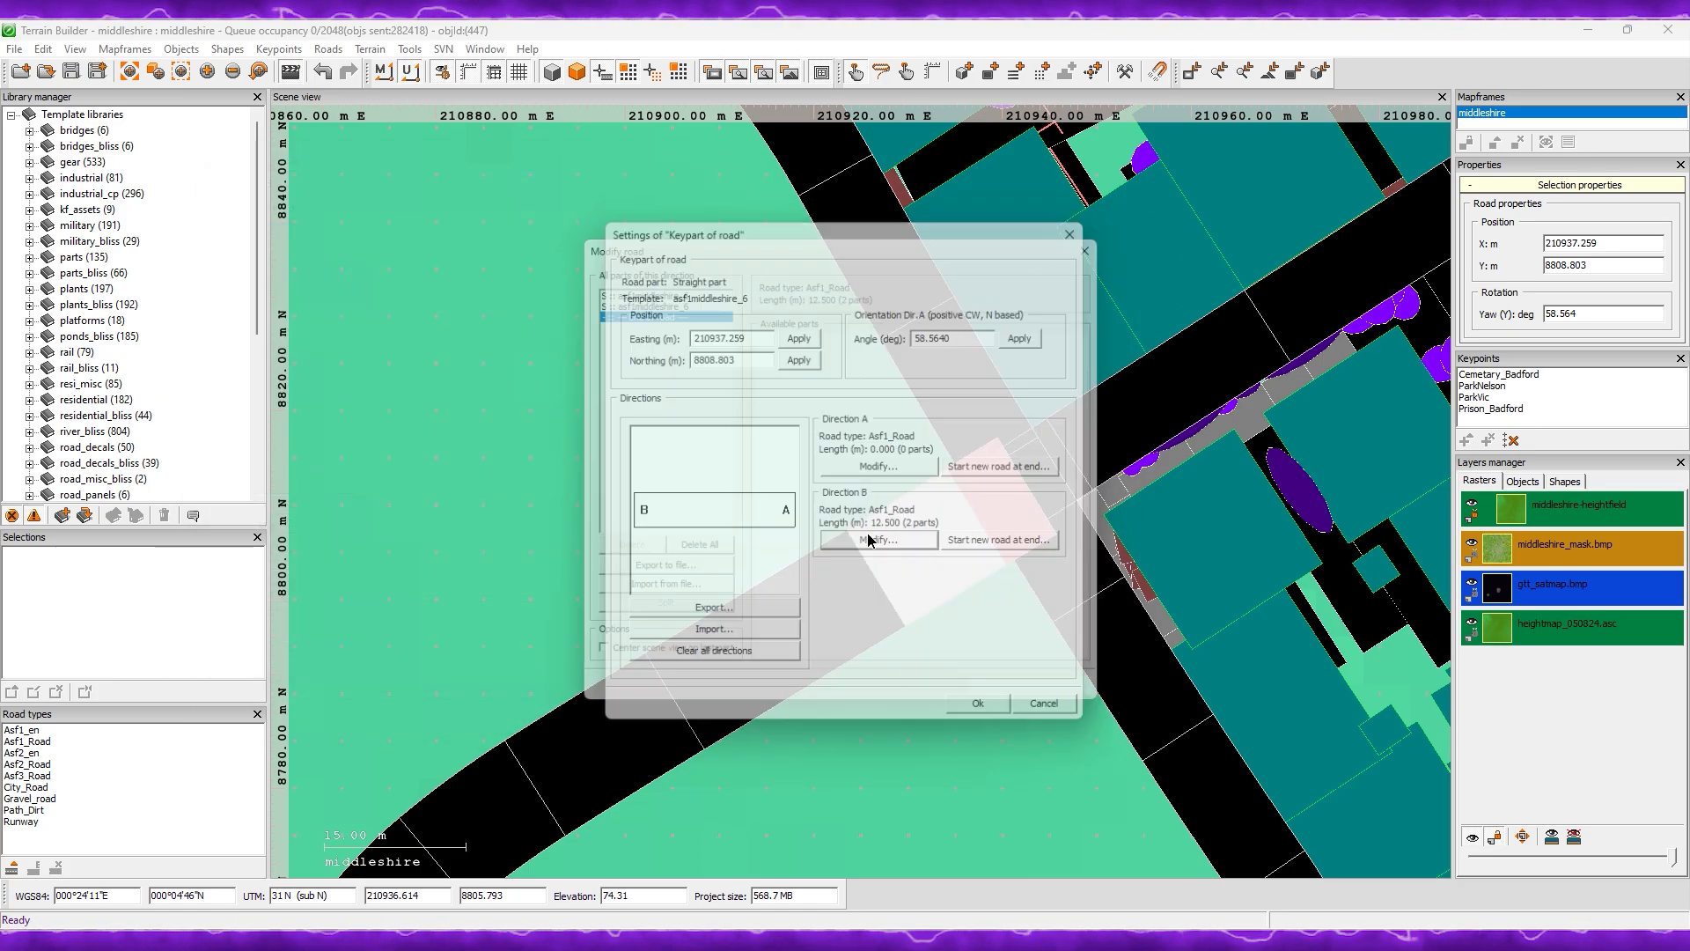
drag(824, 234, 1295, 234)
click(1126, 290)
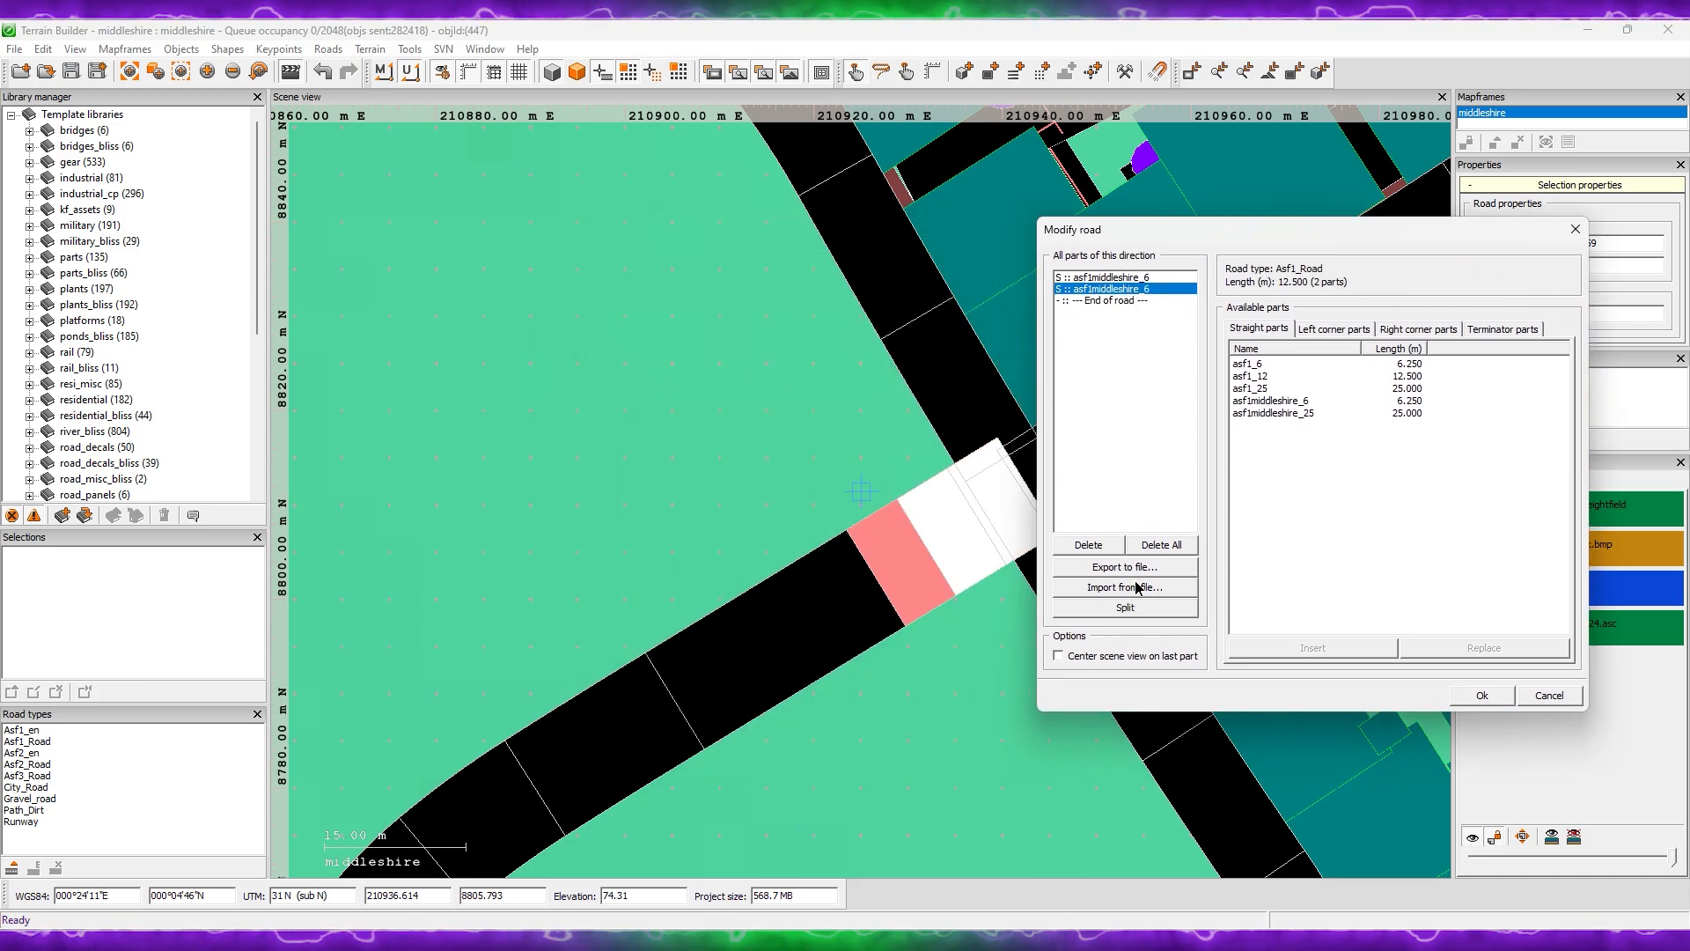
click(1129, 607)
click(1471, 697)
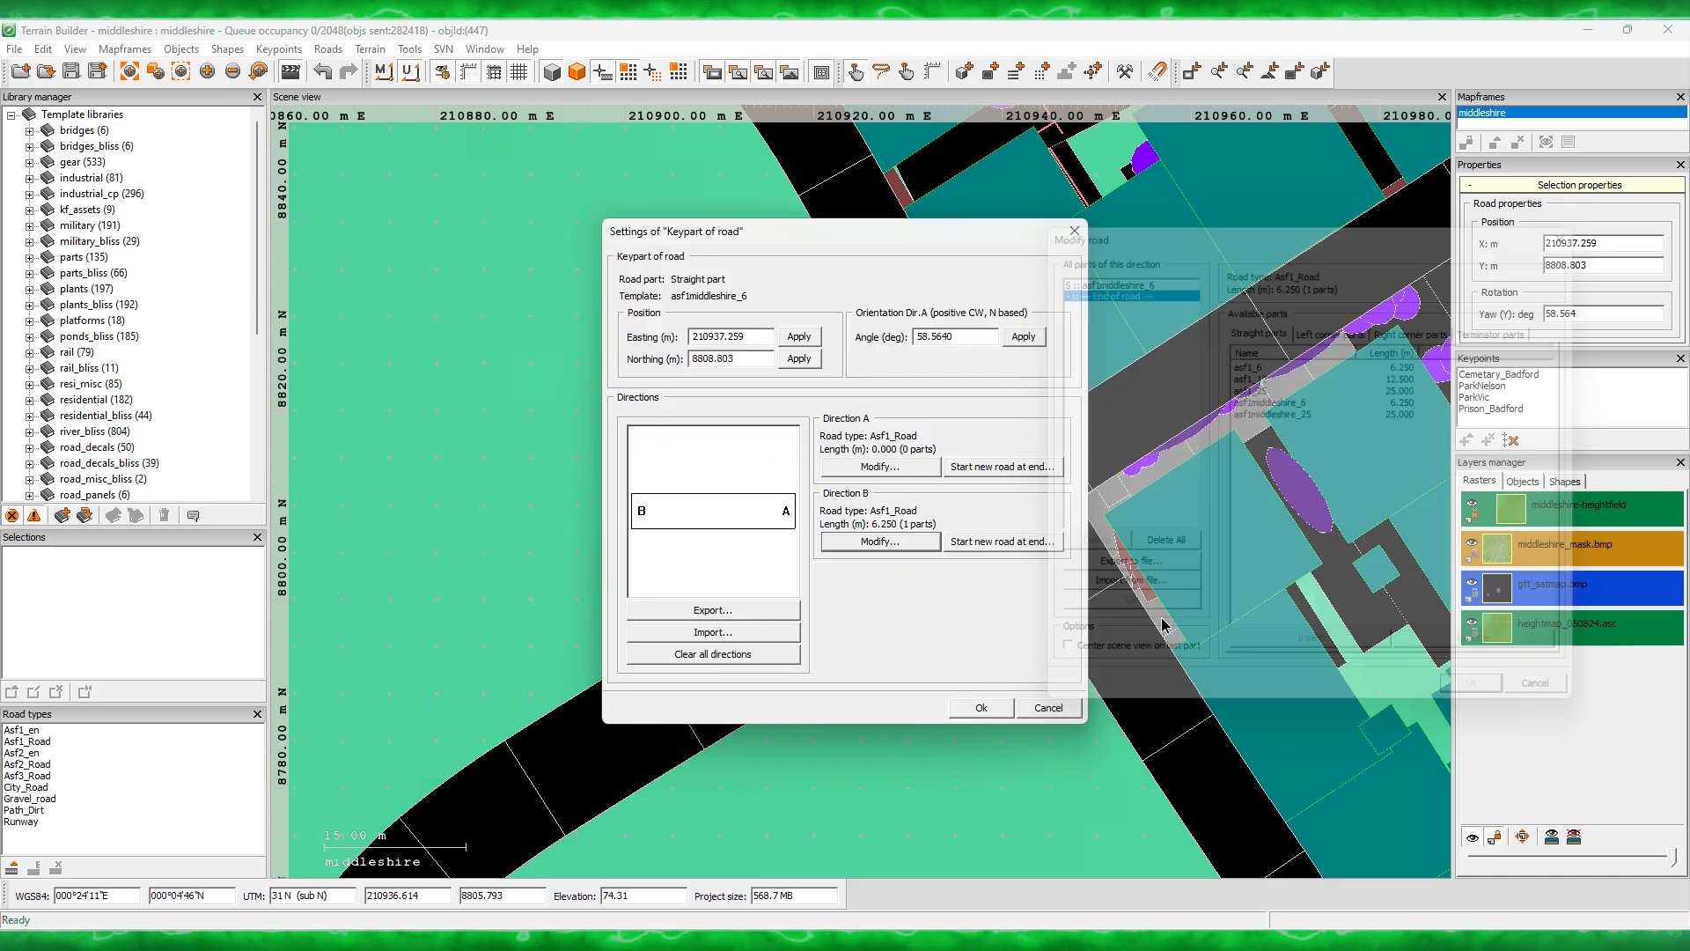
click(984, 705)
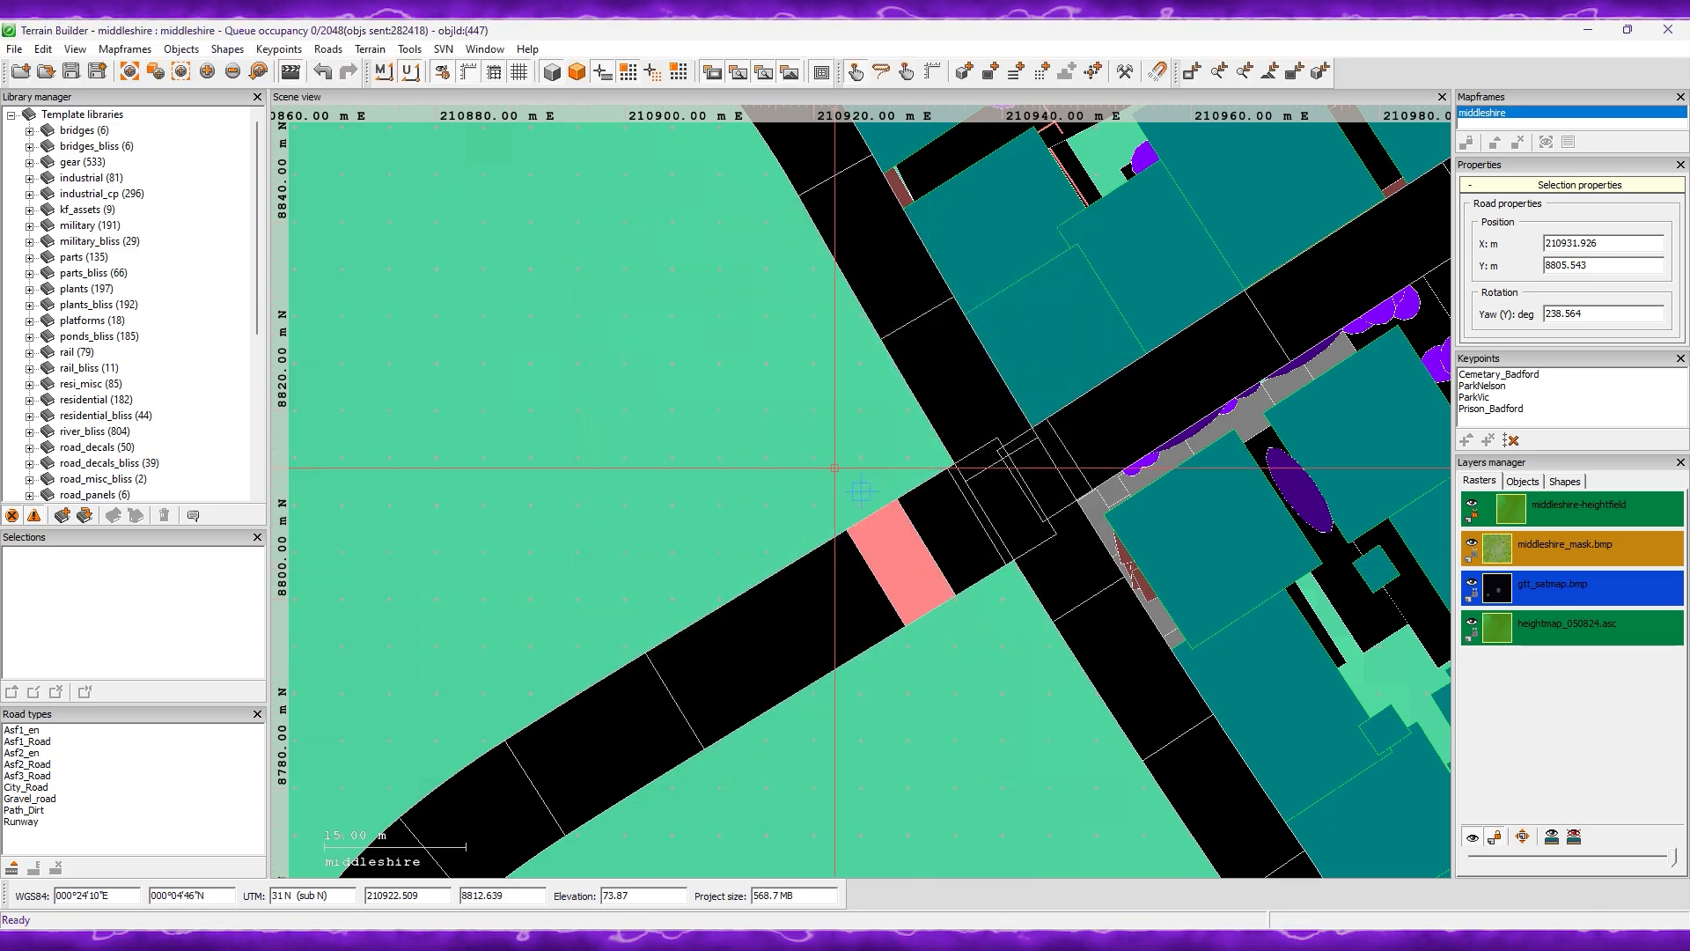
key(Delete)
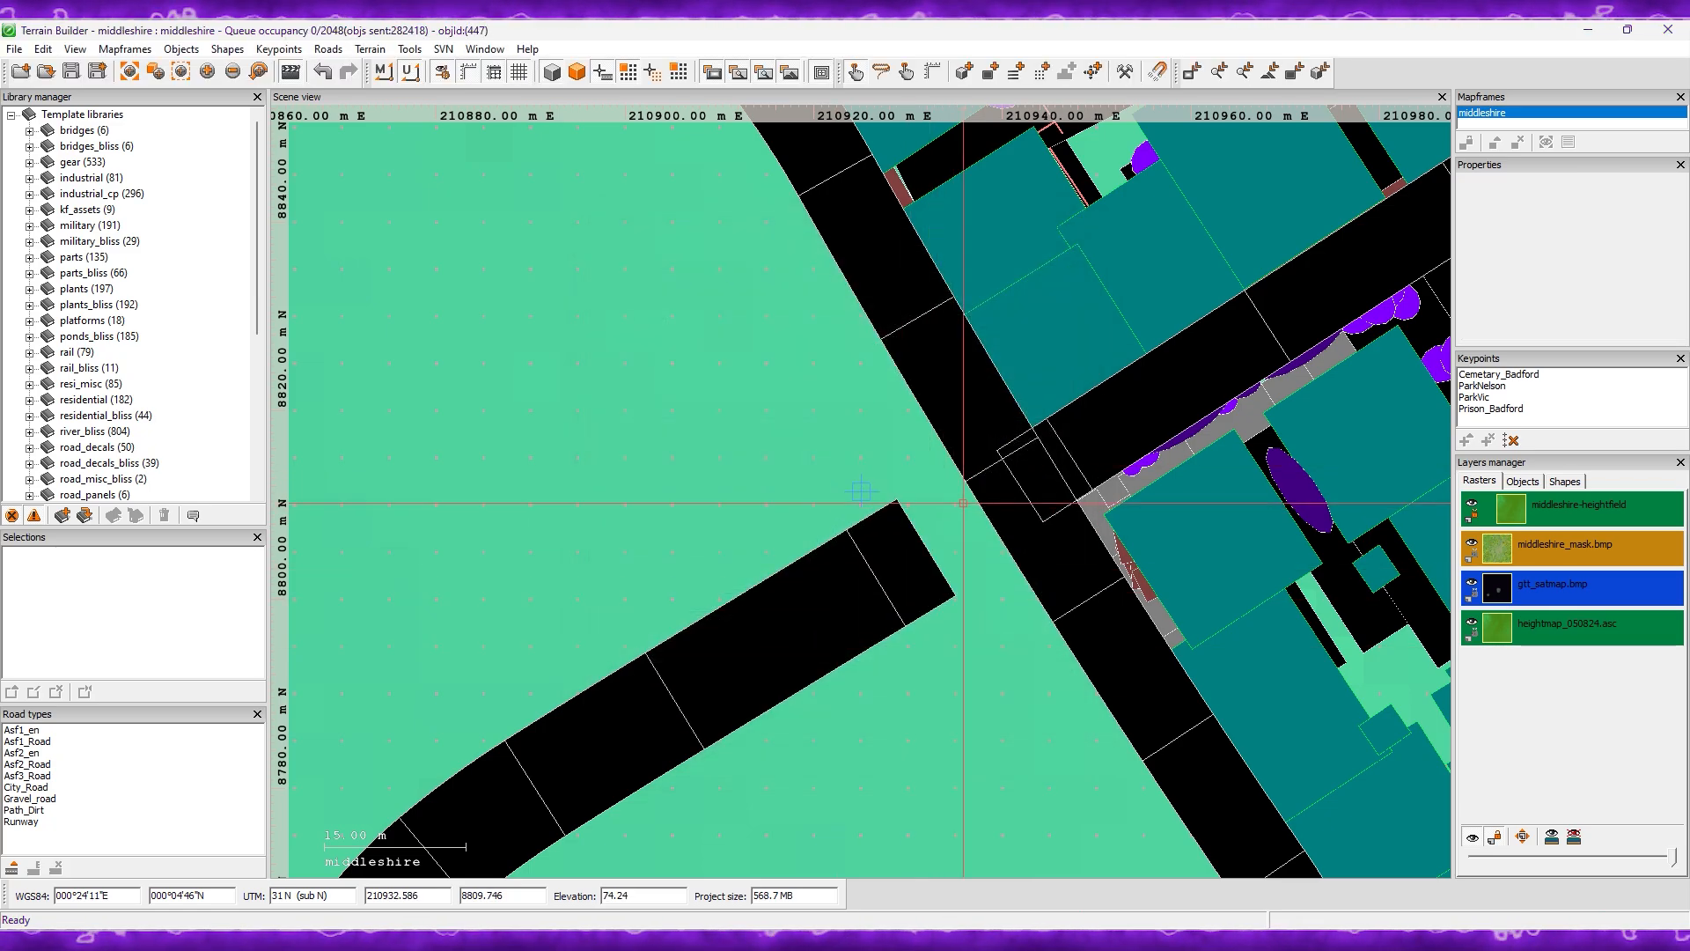
Step: Inspect direction A's part list on the remaining asf1middleshire_6 keypart at the street's open end
double_click(910, 553)
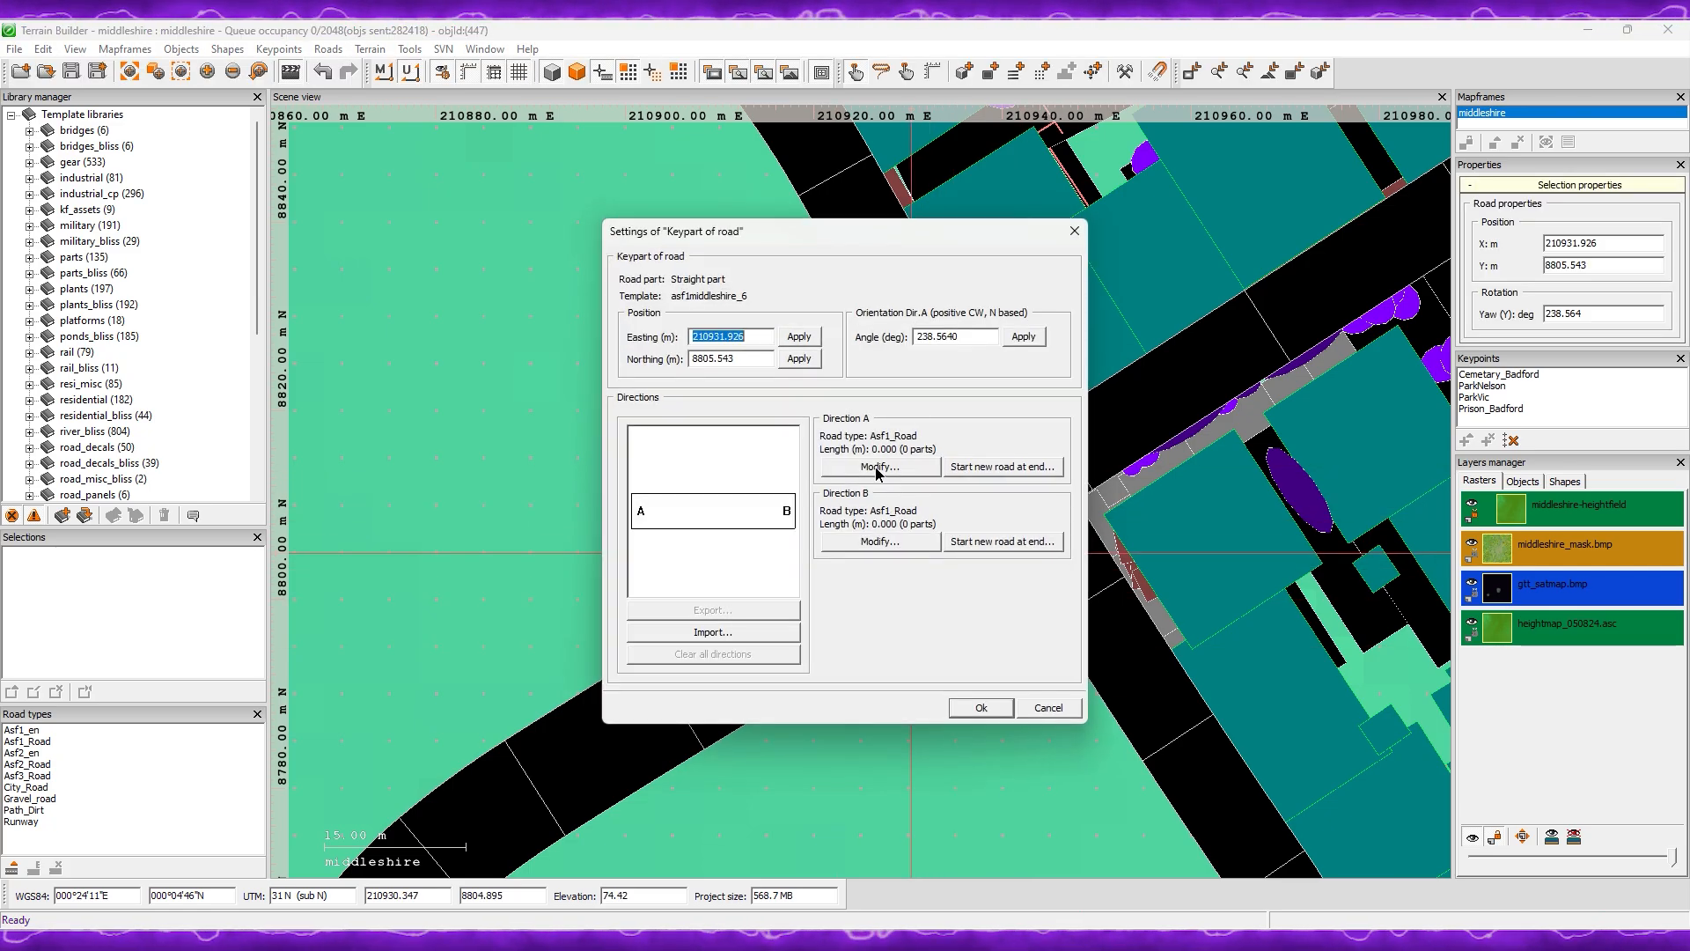
click(876, 466)
drag(974, 254, 1503, 273)
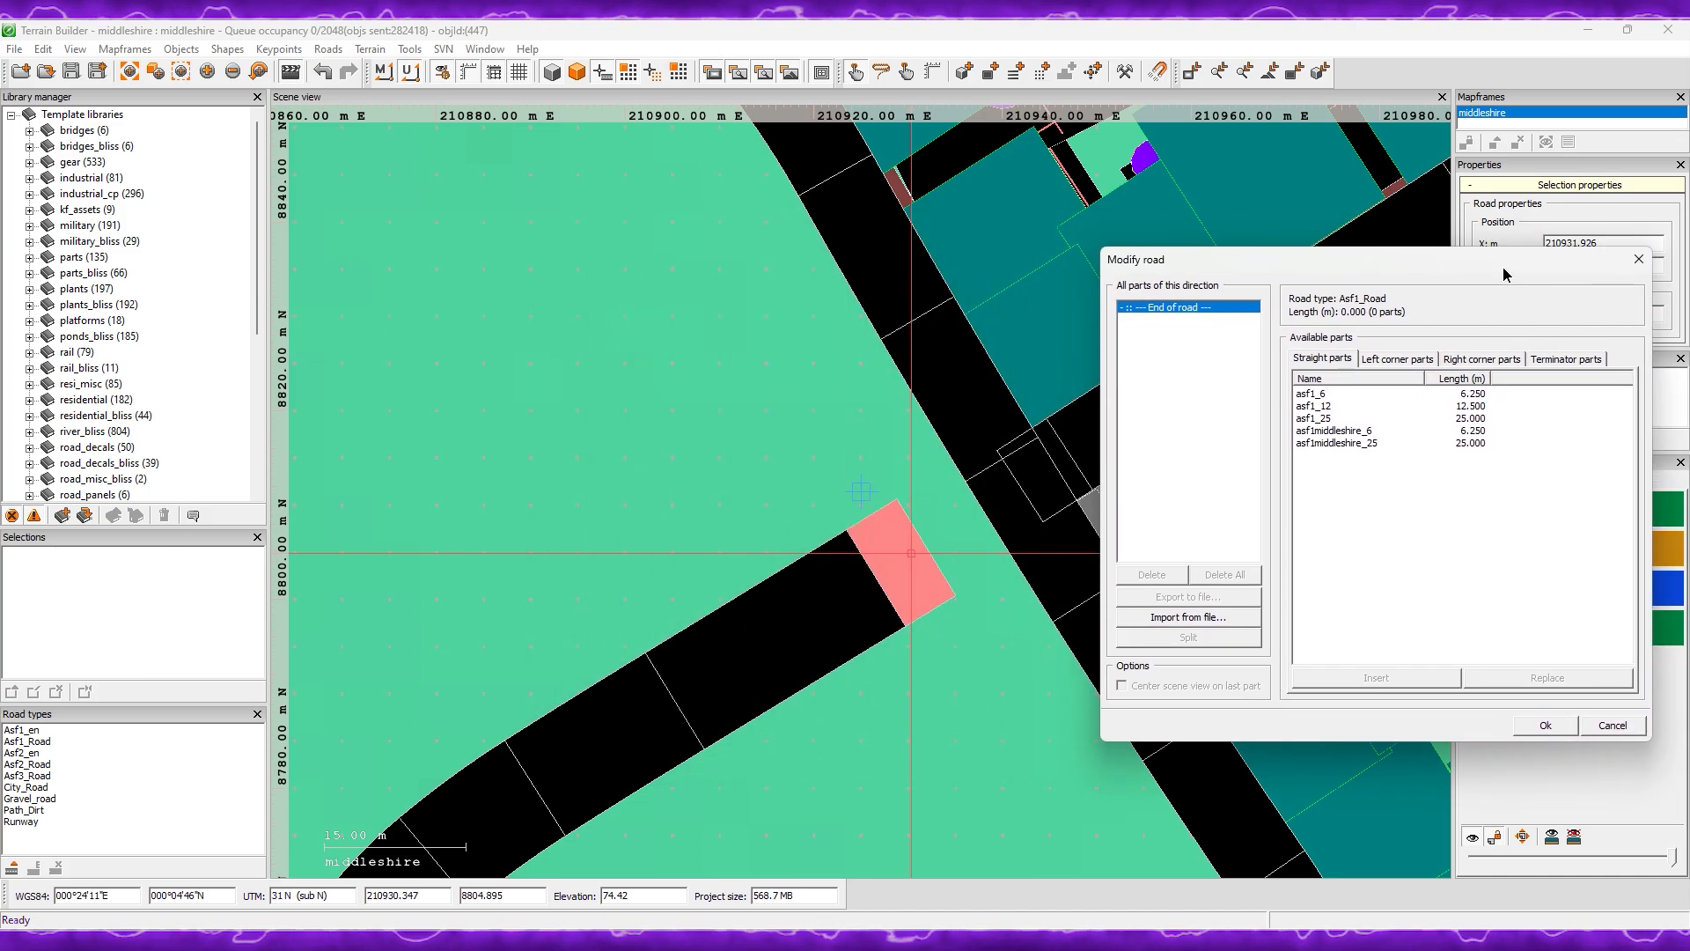
click(1370, 431)
click(1198, 329)
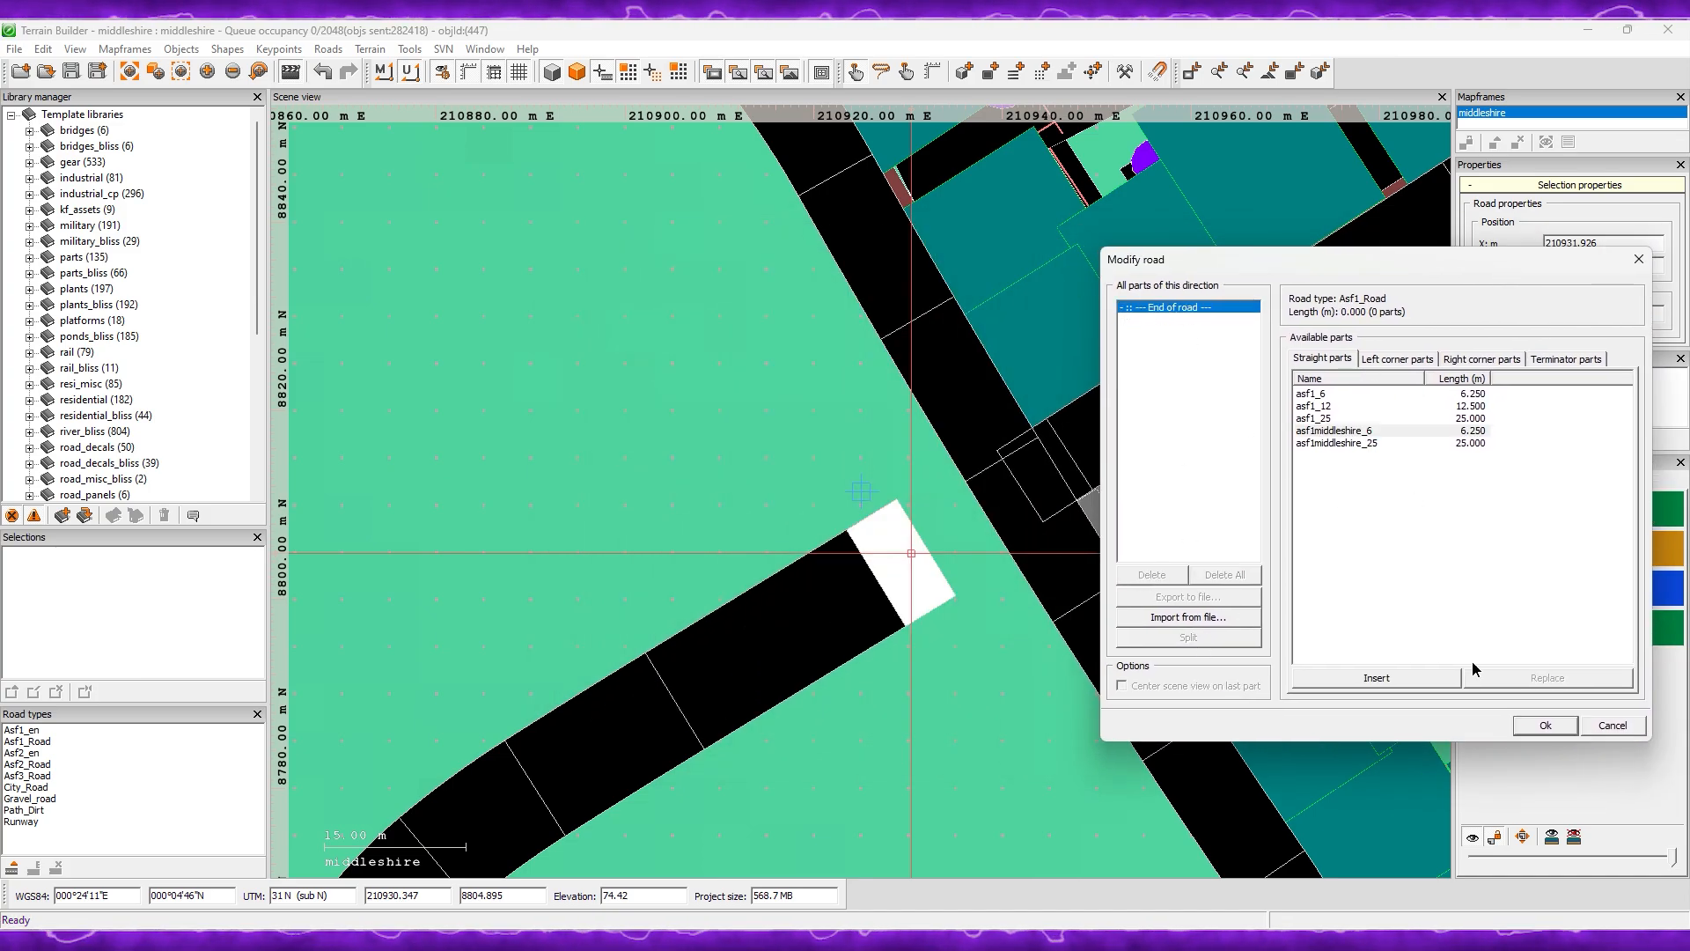
click(1545, 726)
Step: Open the empty direction's part list on the keypart at the street's open end, keeping that keypart in sight
click(875, 556)
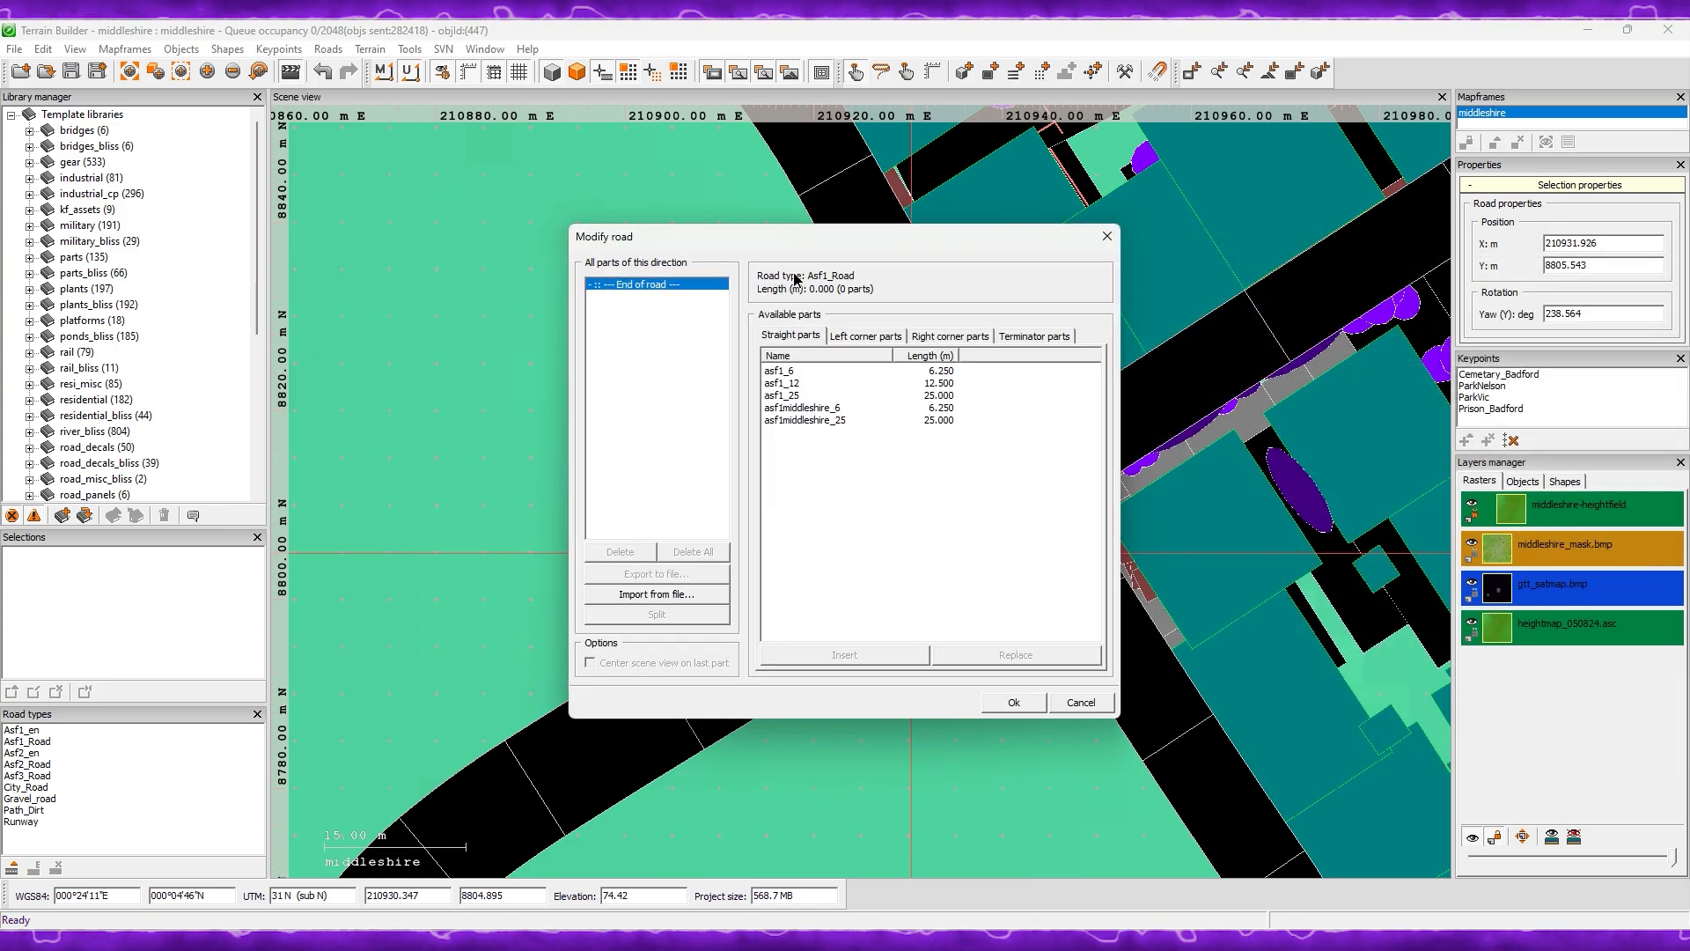
drag(803, 239, 1290, 266)
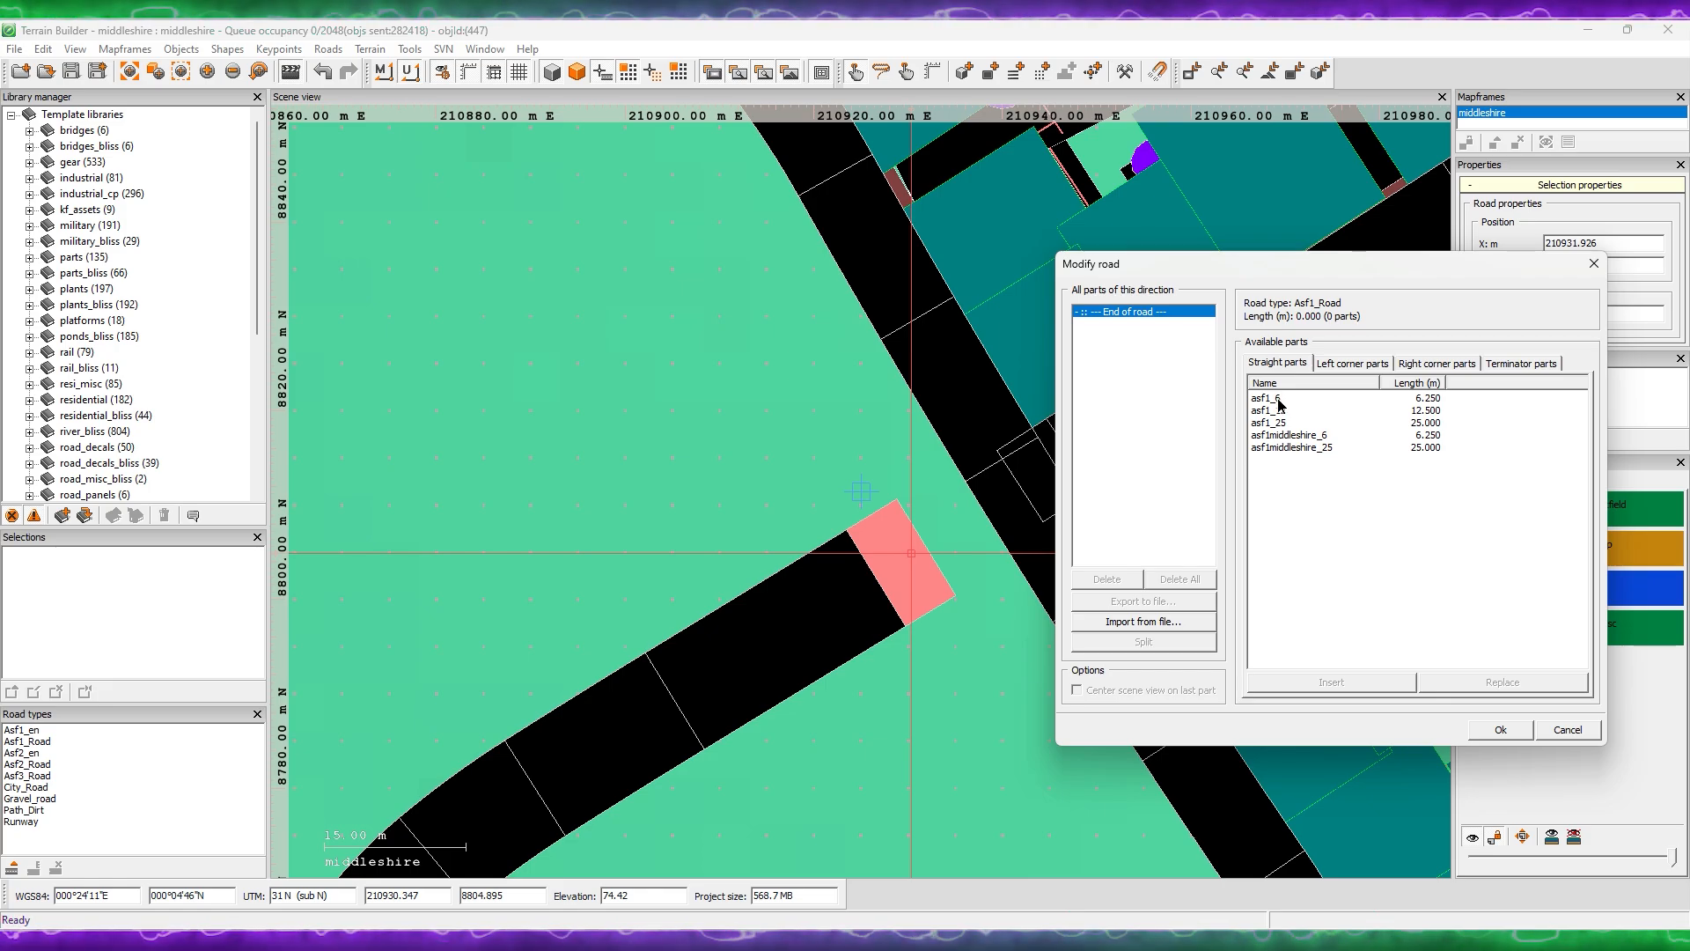
Step: Try extending the street's end with a straight asf1_6 part and an asf1_6konec terminator, and remove both parts
double_click(1279, 404)
click(1505, 363)
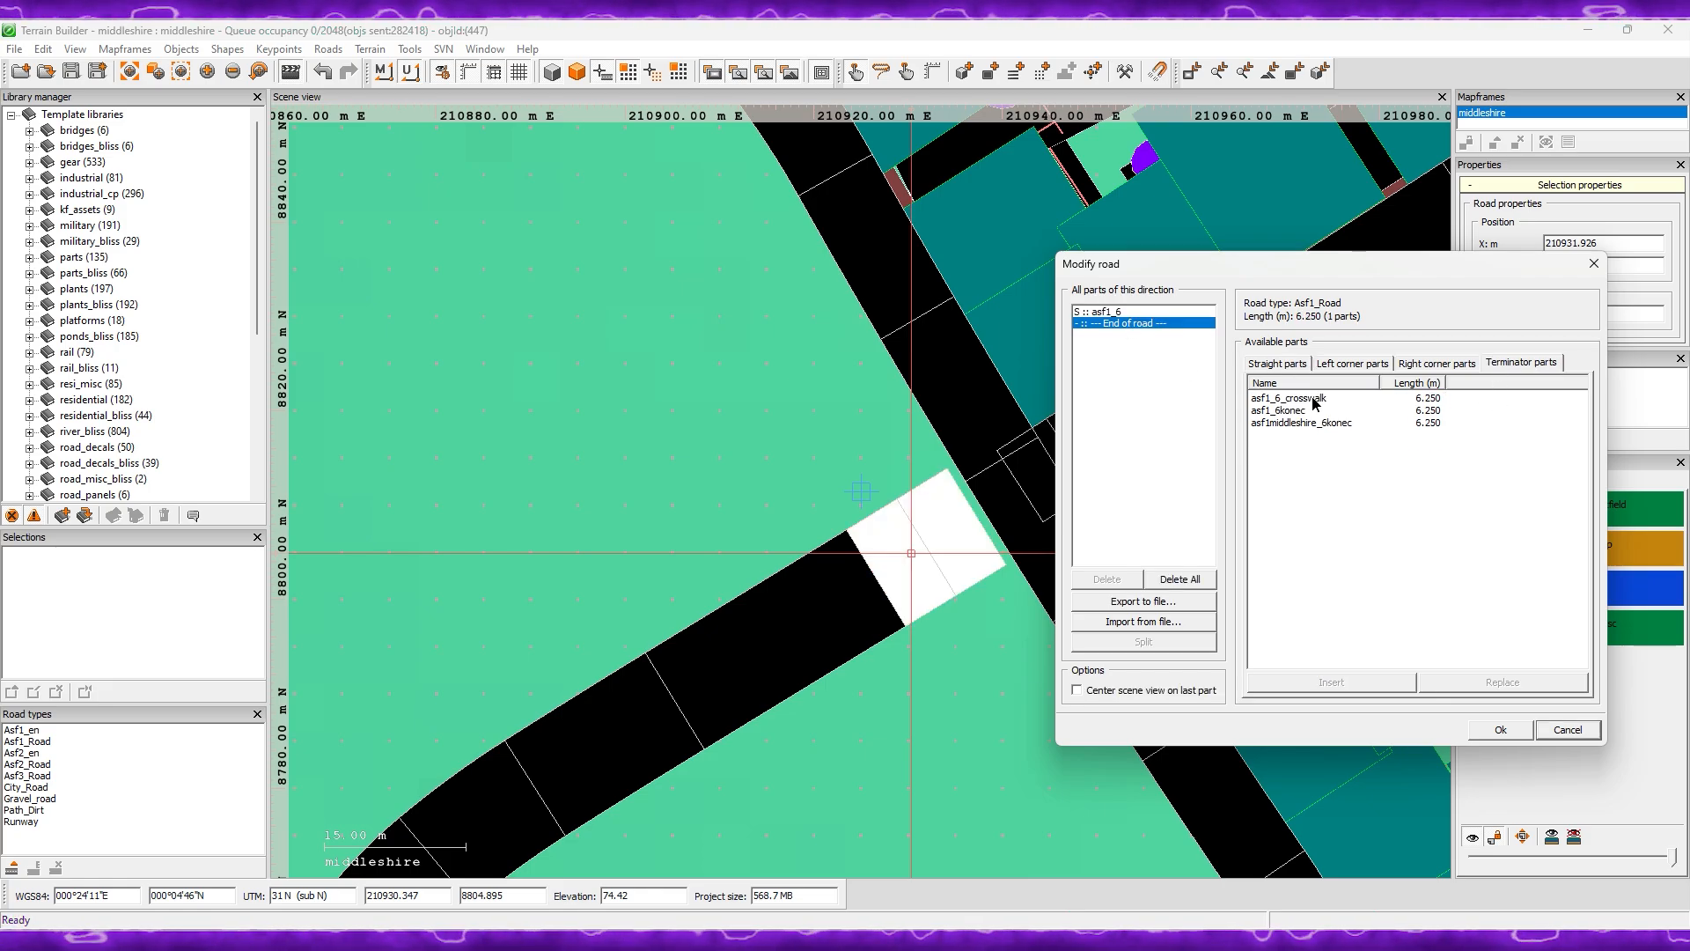
double_click(1294, 411)
click(1149, 323)
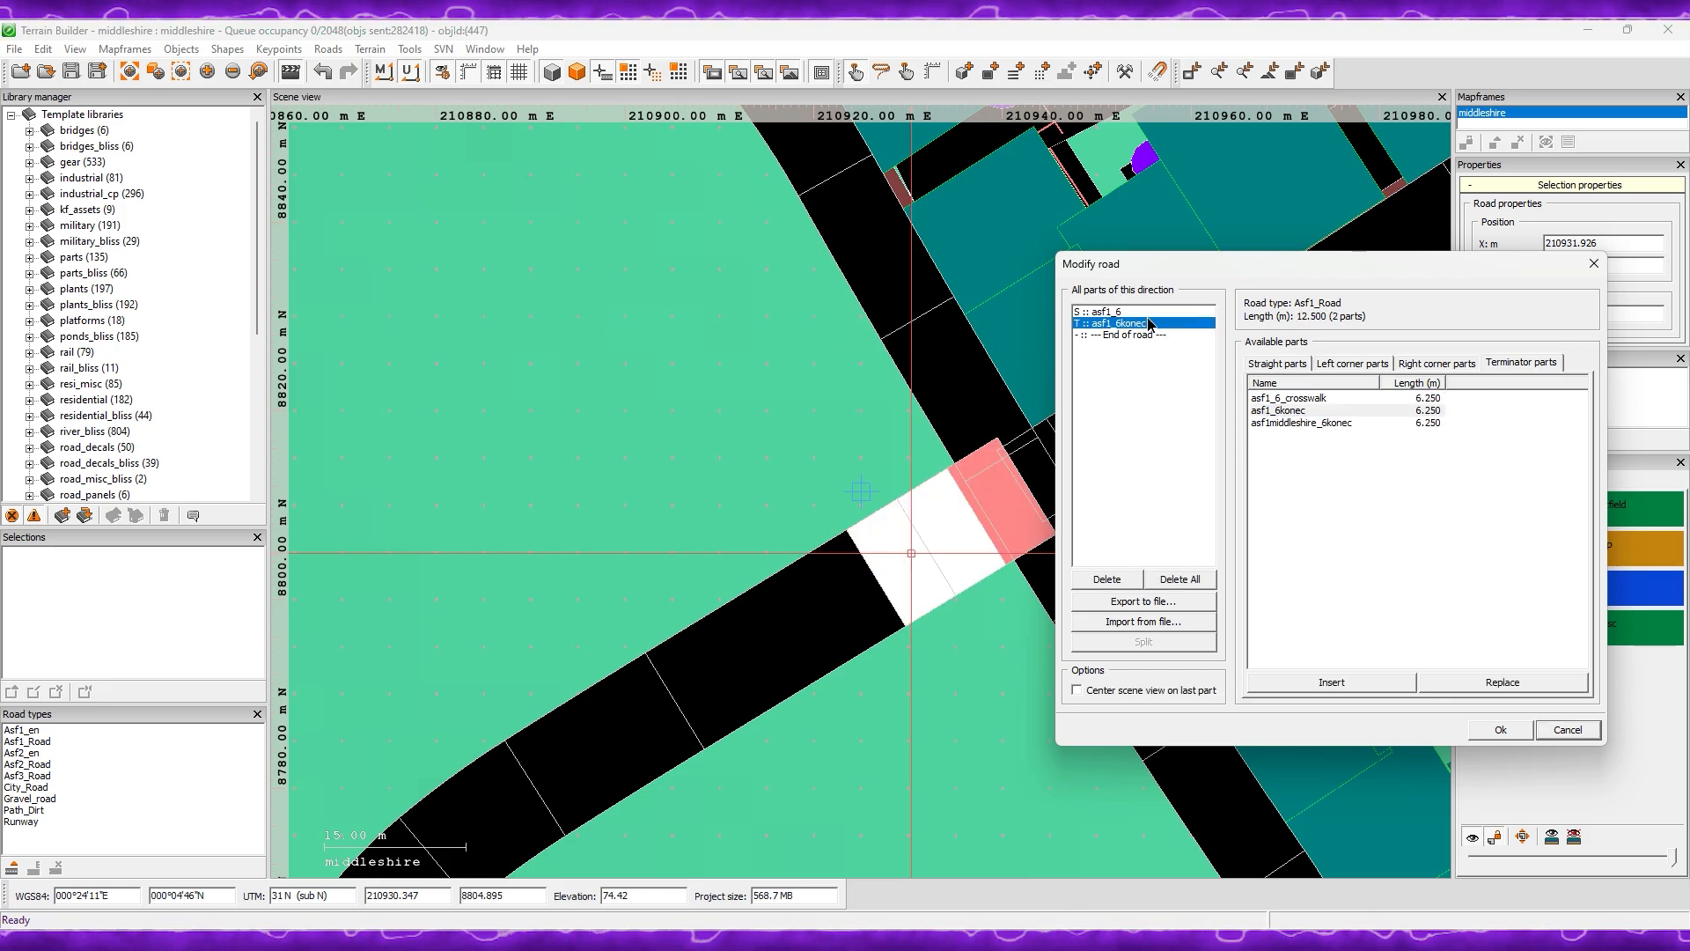
click(1107, 578)
click(1110, 578)
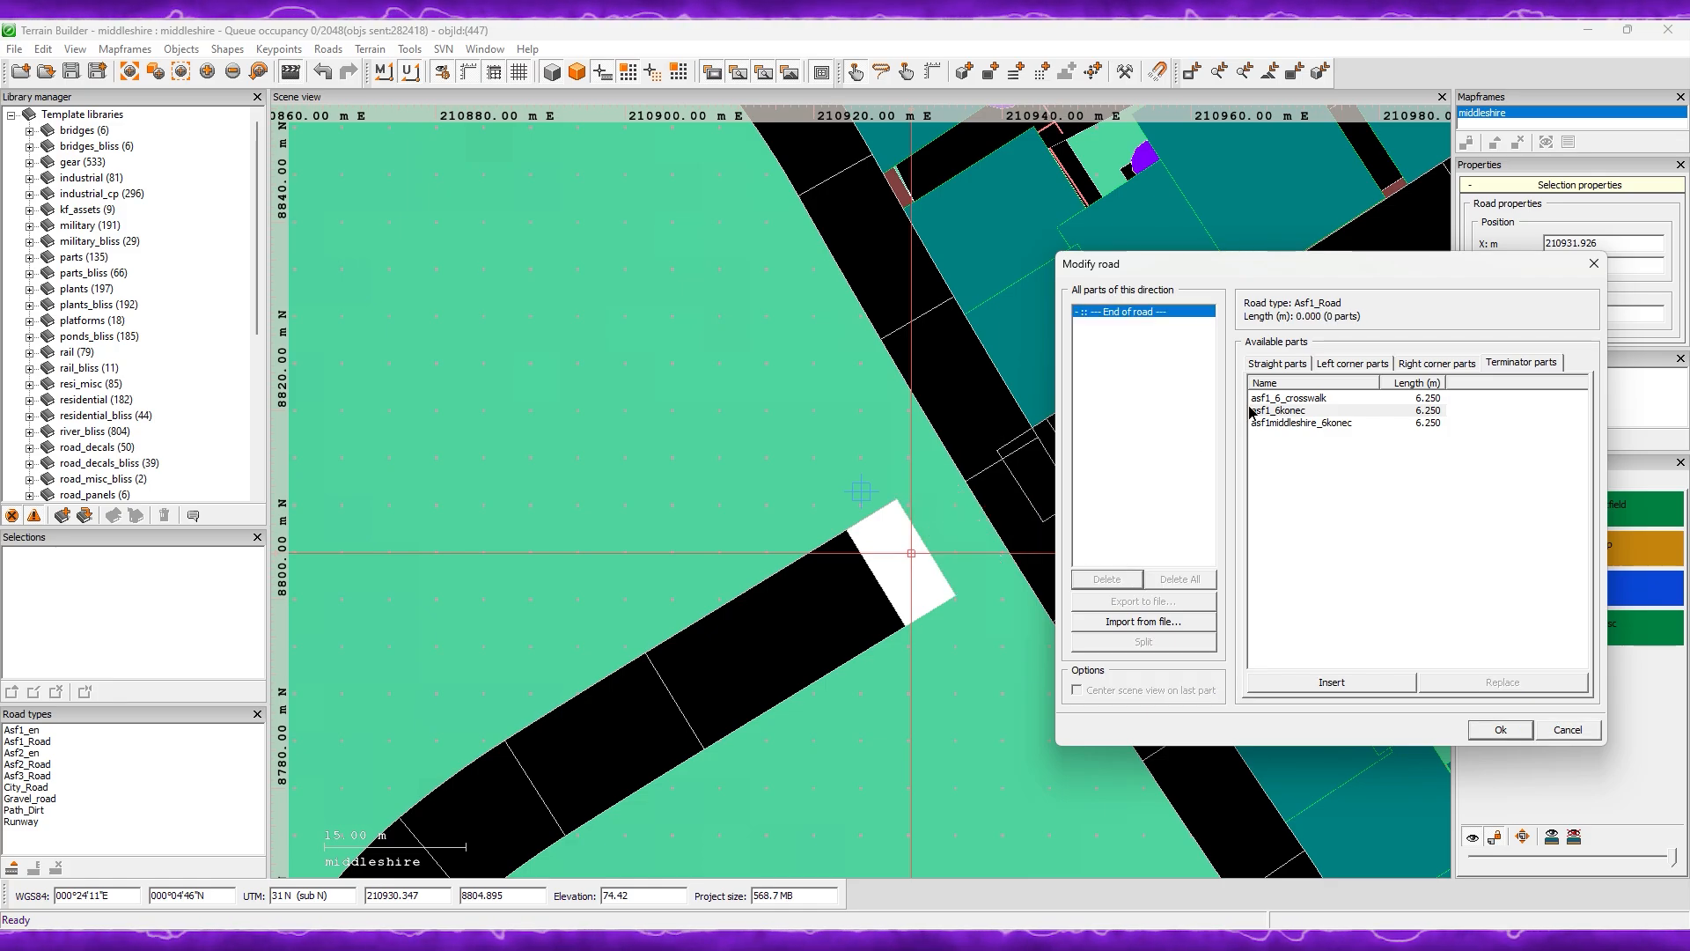
Step: Extend the street to the junction with a straight asf1middleshire_6 part and an asf1middleshire_6konec terminator, and confirm the road change
click(1276, 364)
double_click(1294, 436)
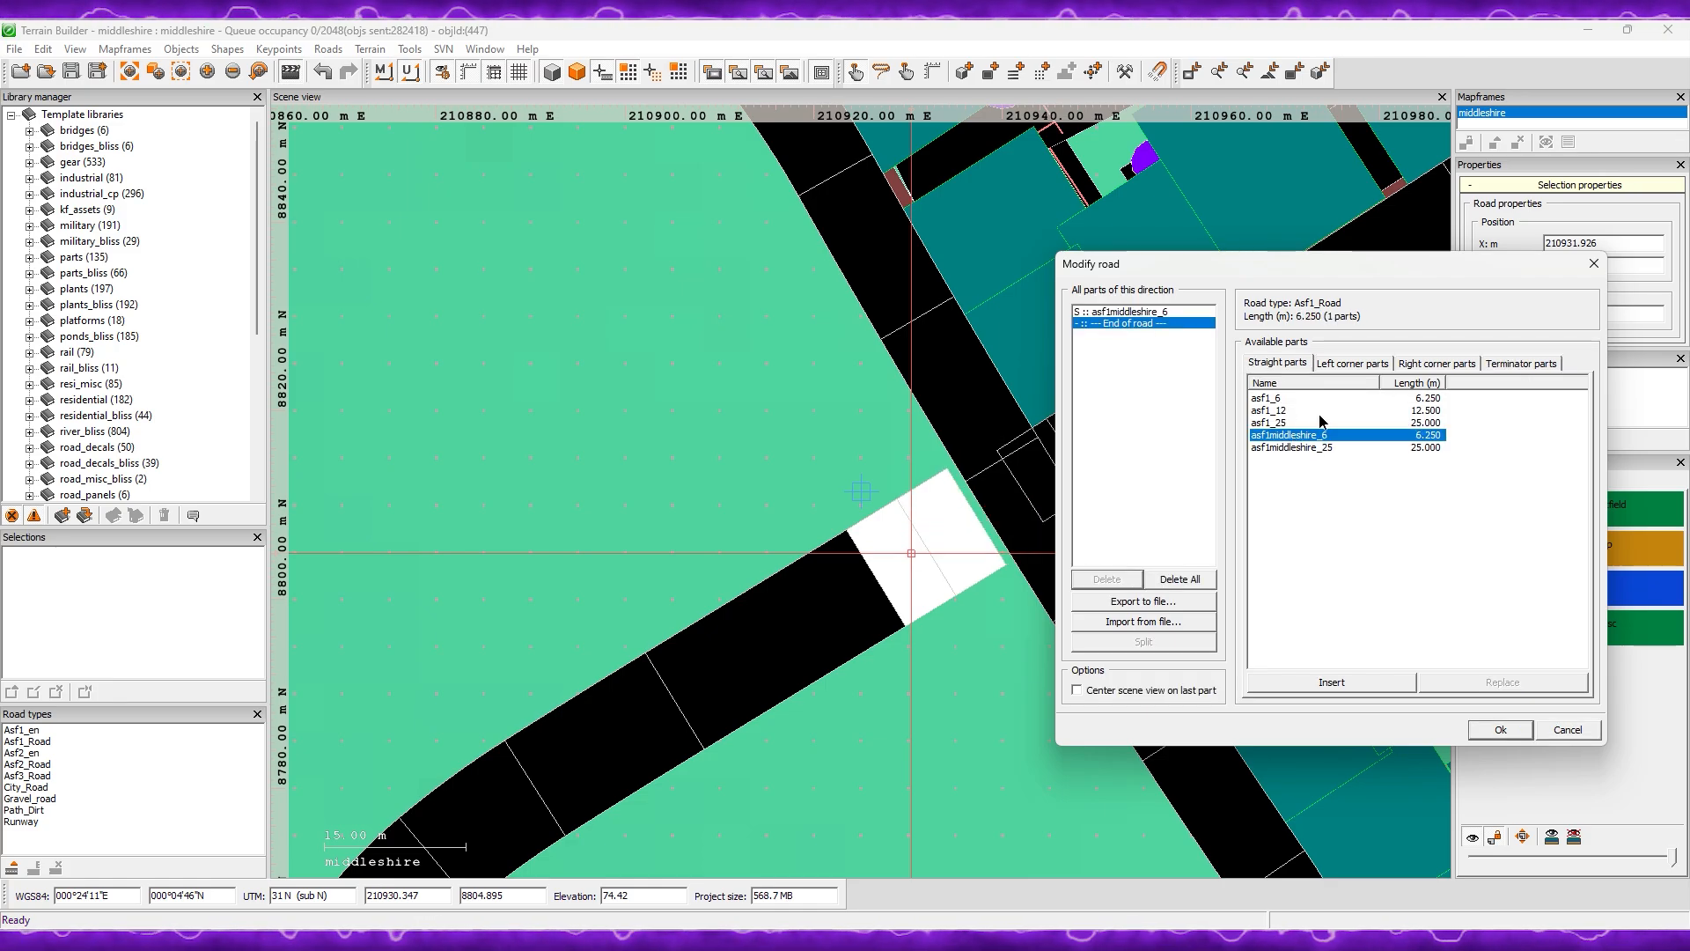
click(1506, 364)
double_click(1294, 422)
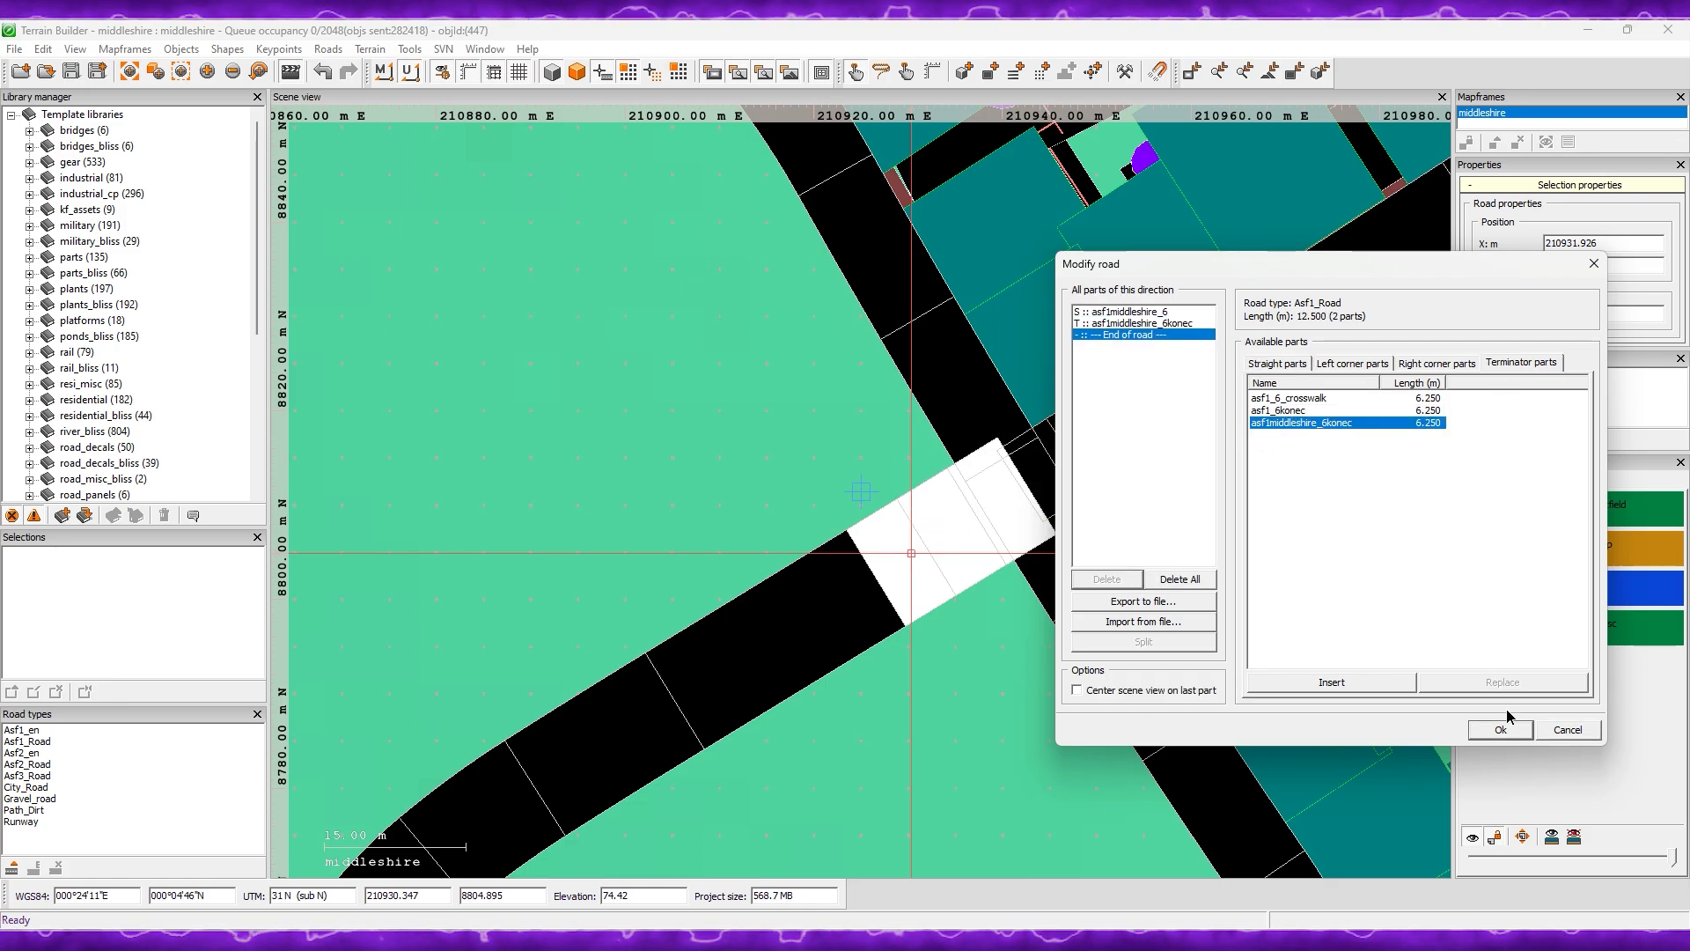
click(1500, 729)
click(979, 708)
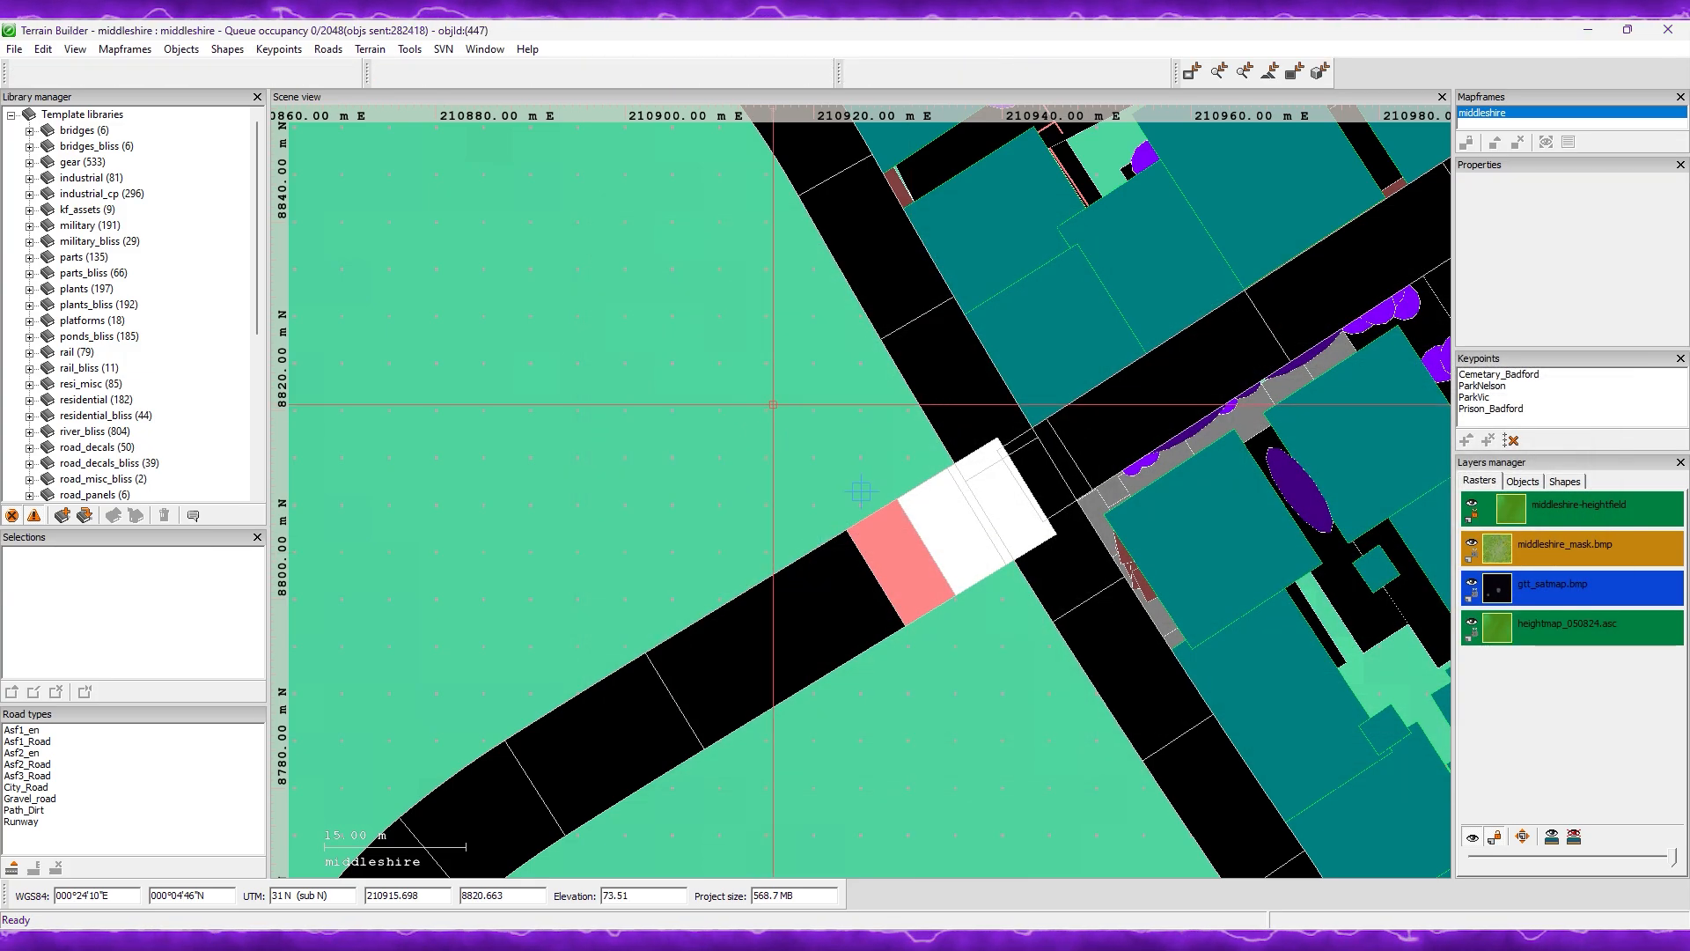
Step: Inspect the rebuilt street in the Buldozer 3D preview, following its curve between the junctions at both ends
key(a)
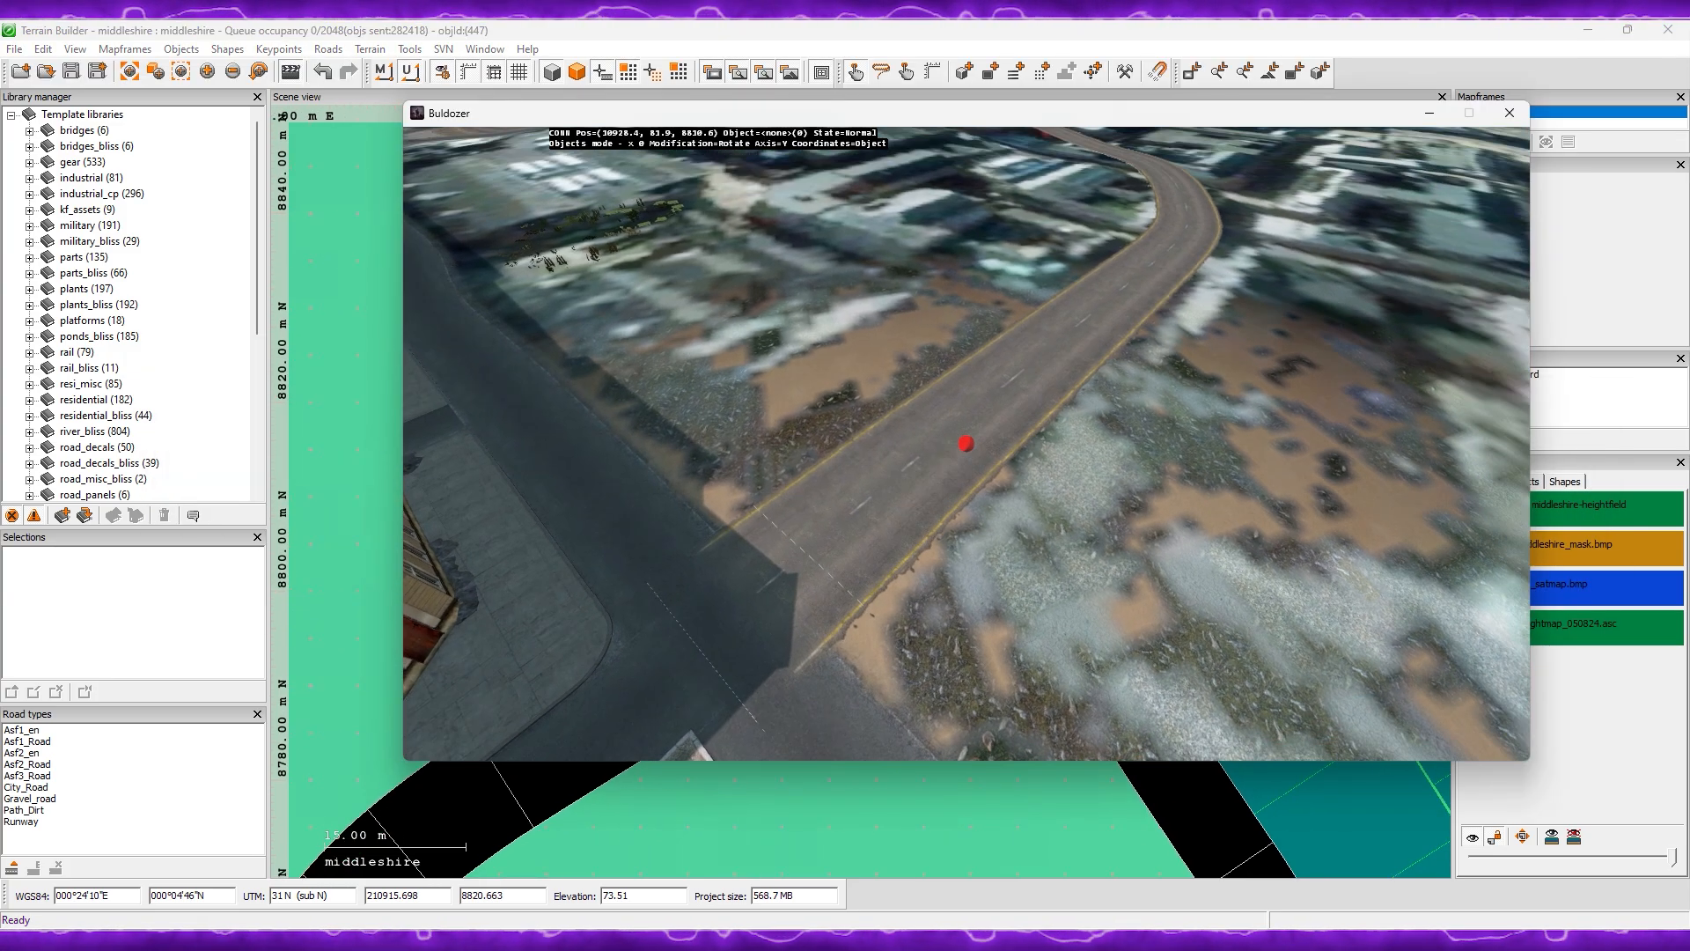
key(w)
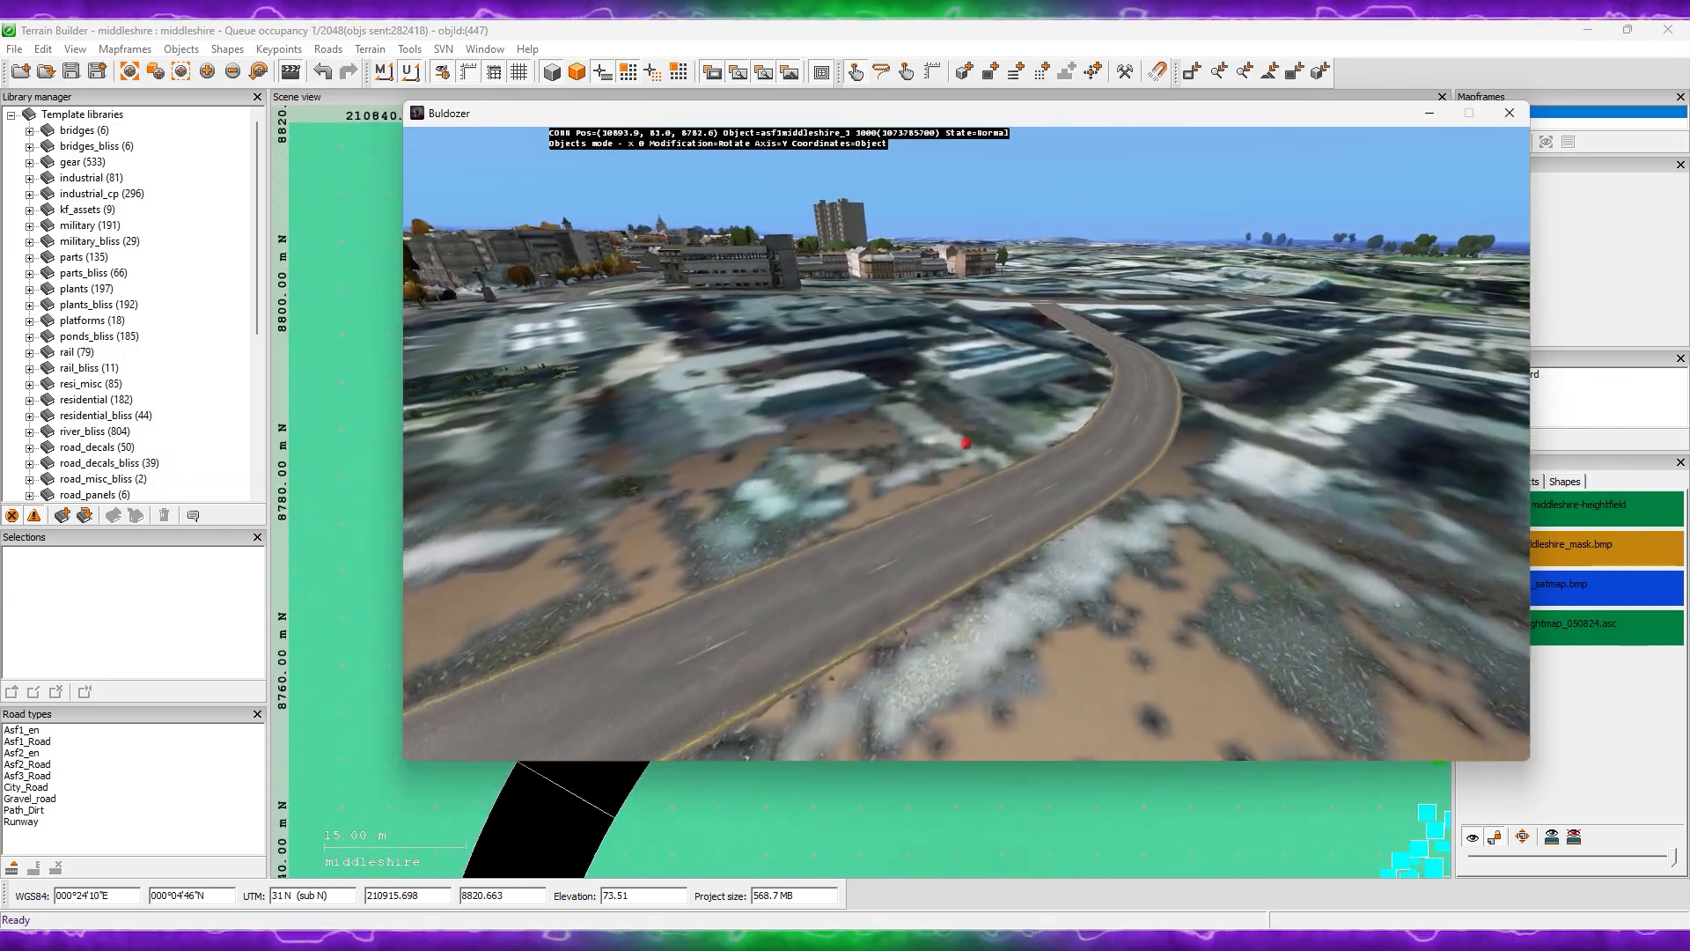
key(w)
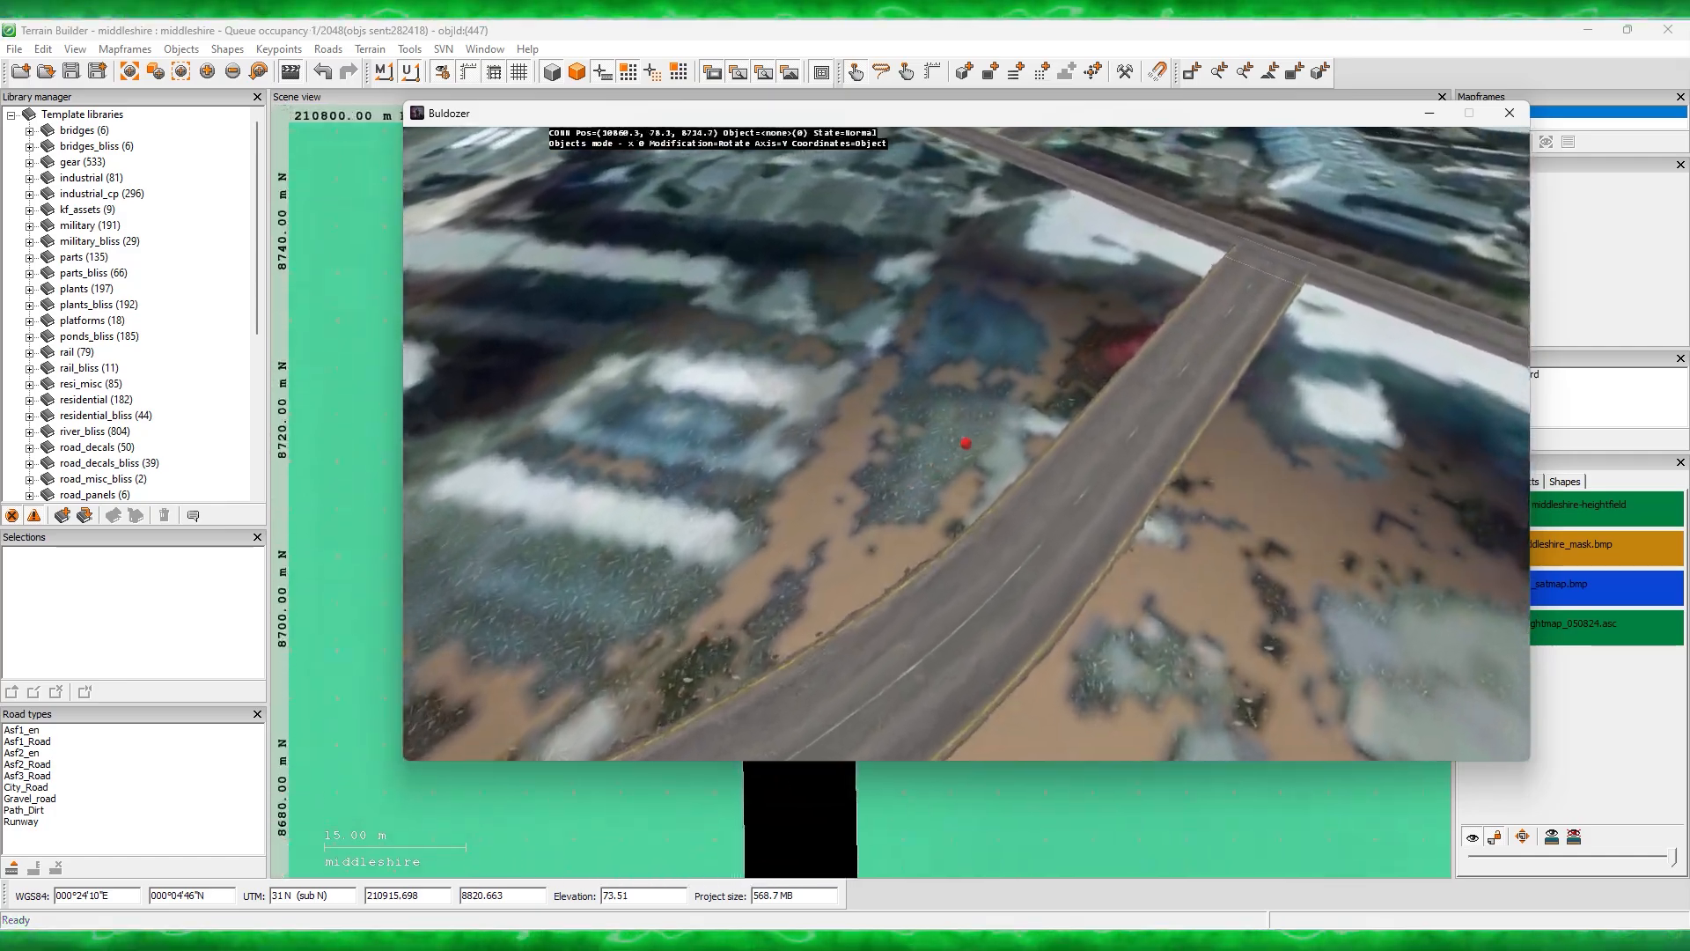
key(d)
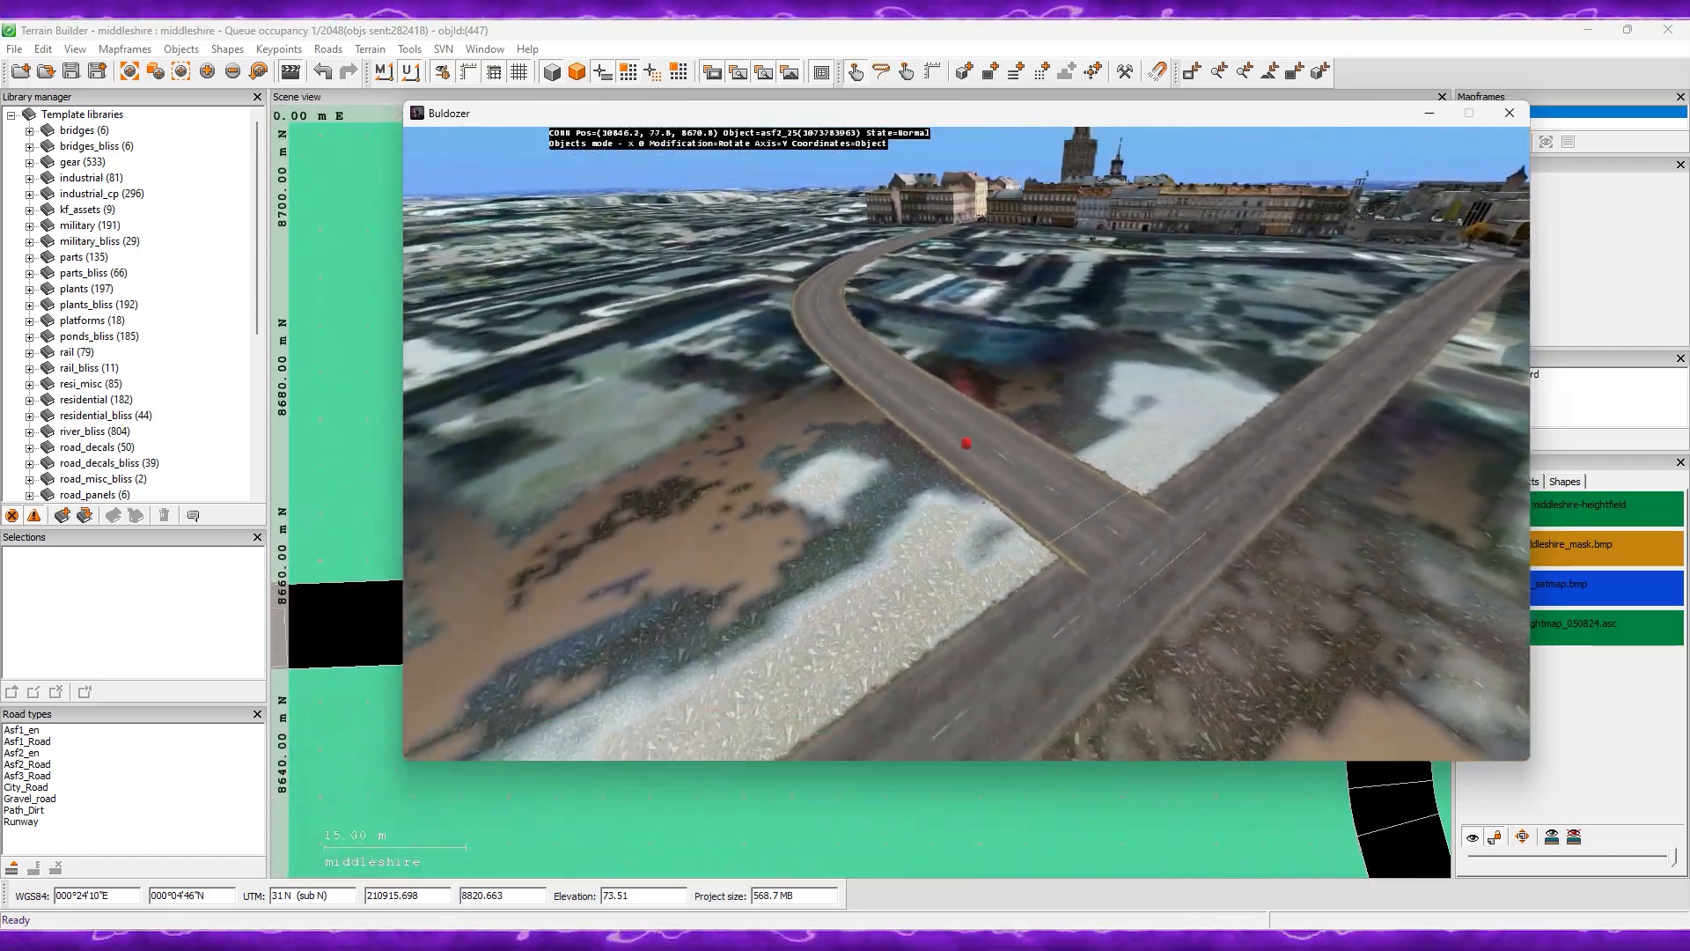
key(w)
key(w)
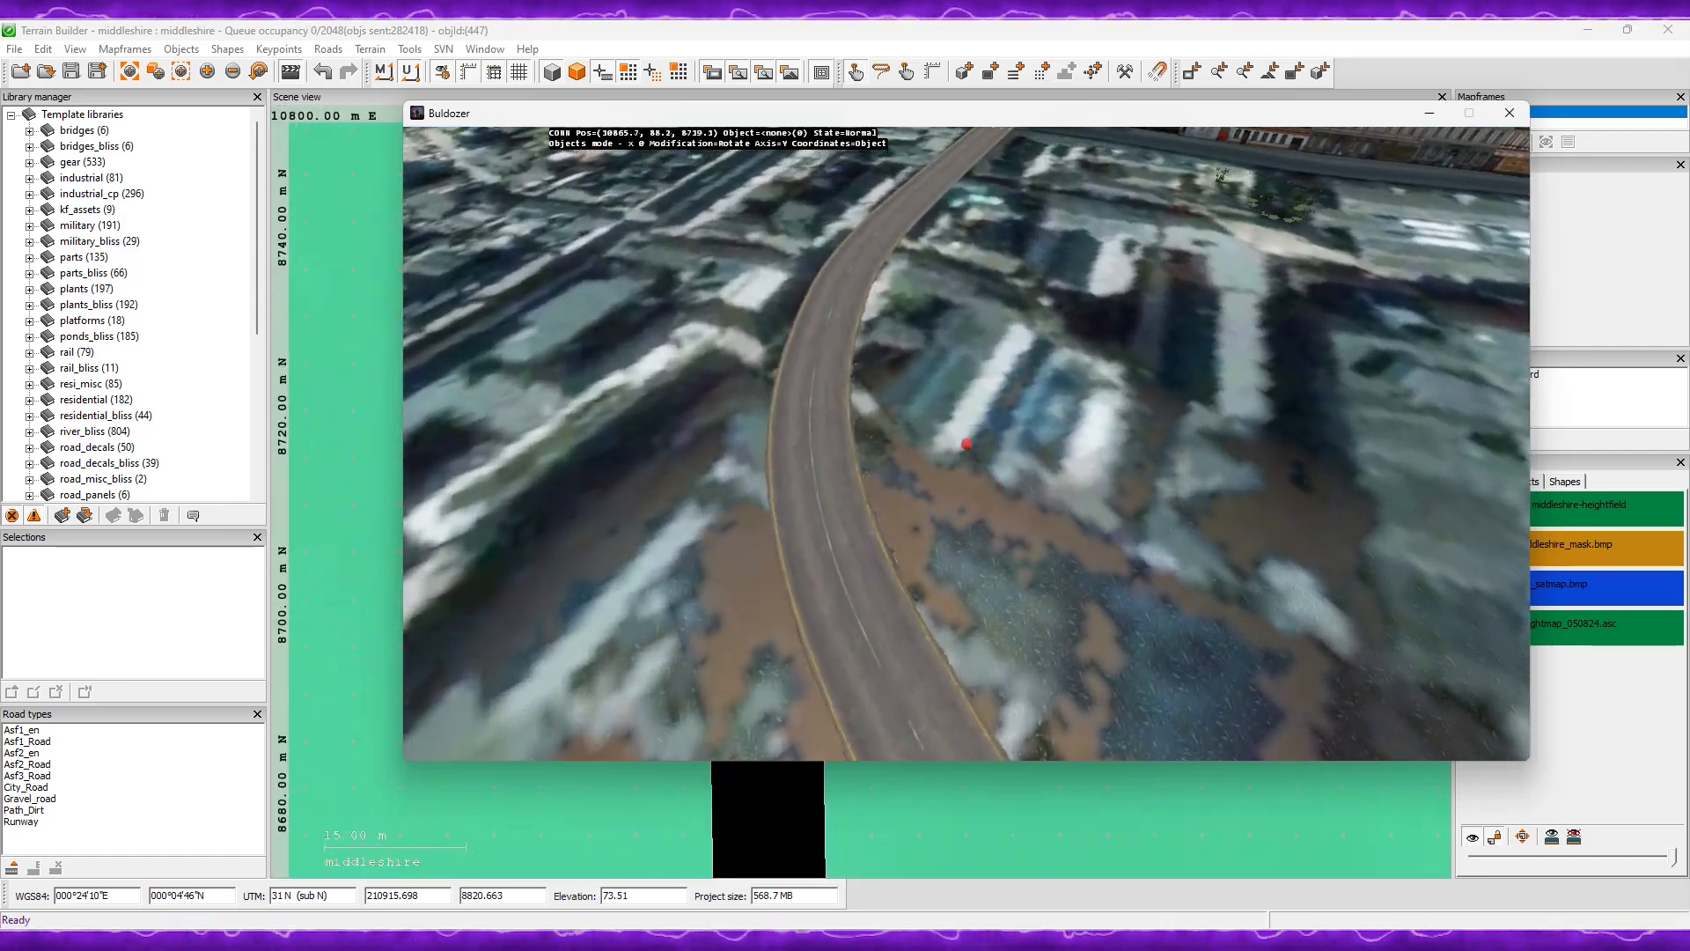
key(w)
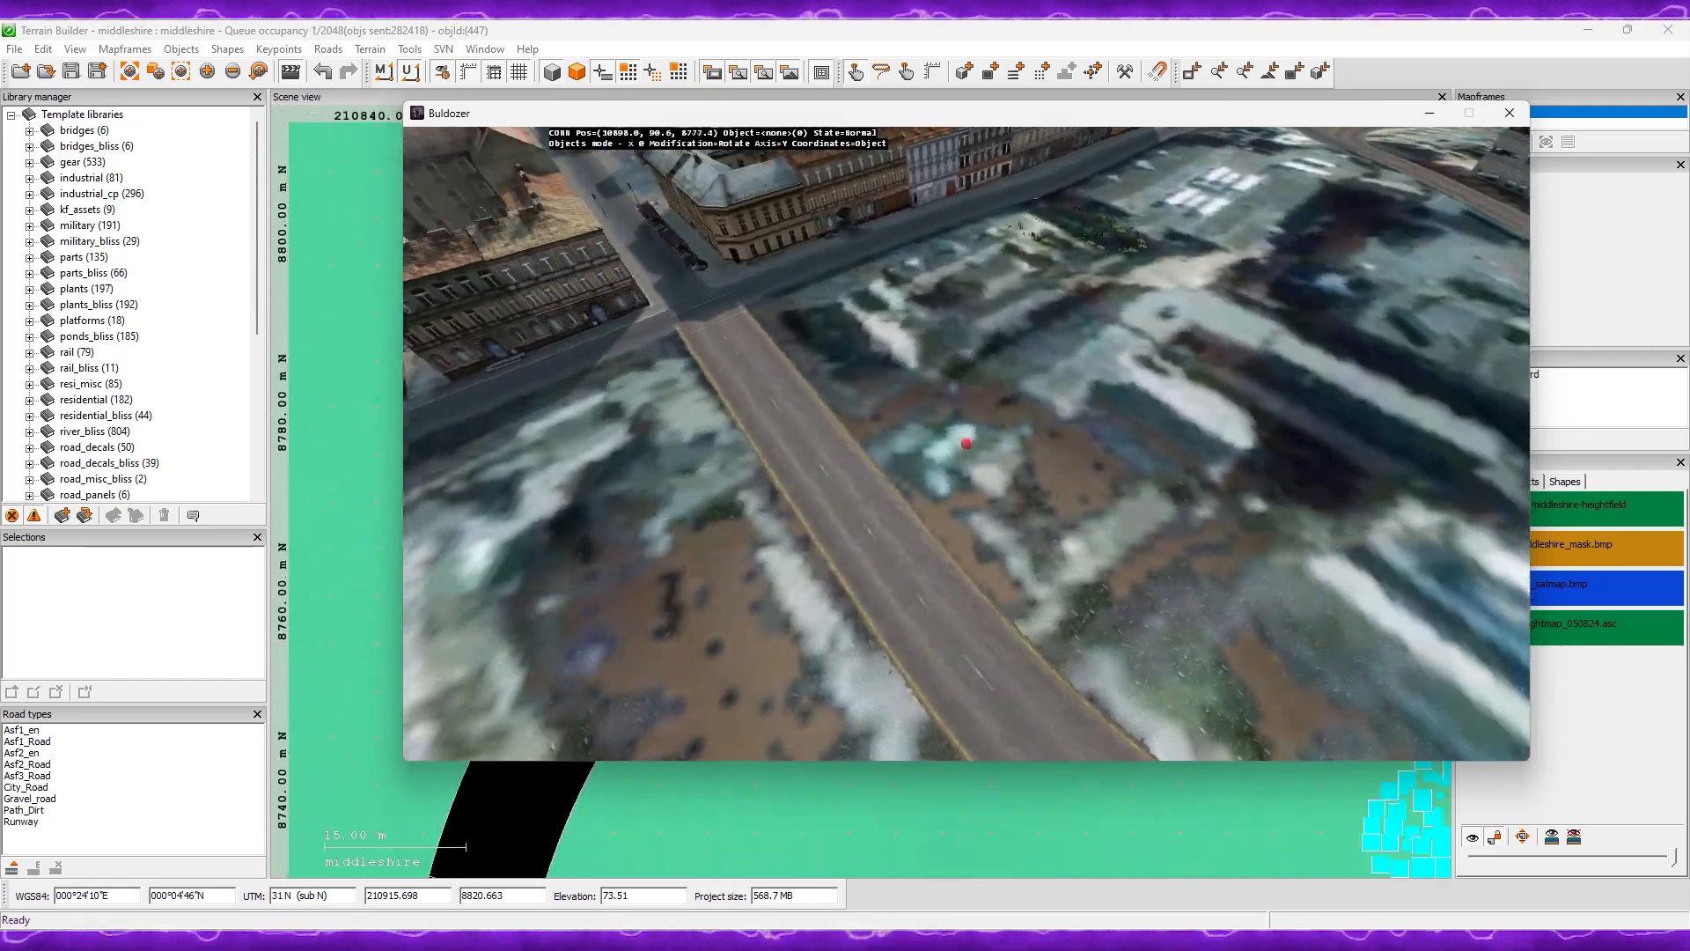
key(d)
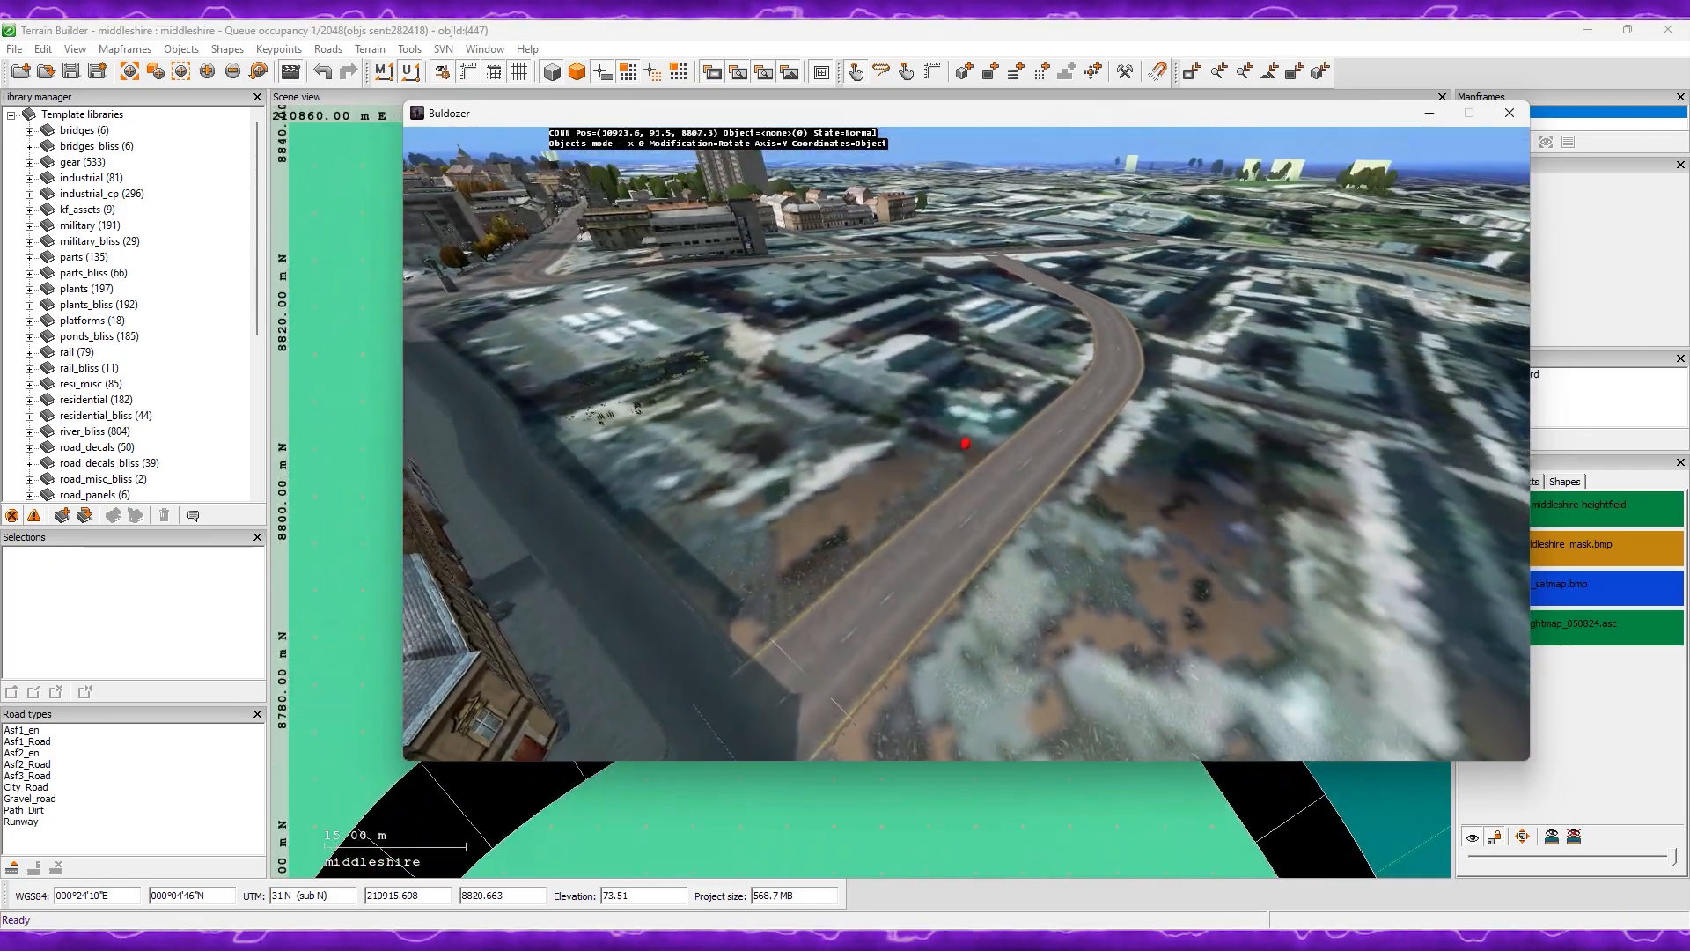
key(w)
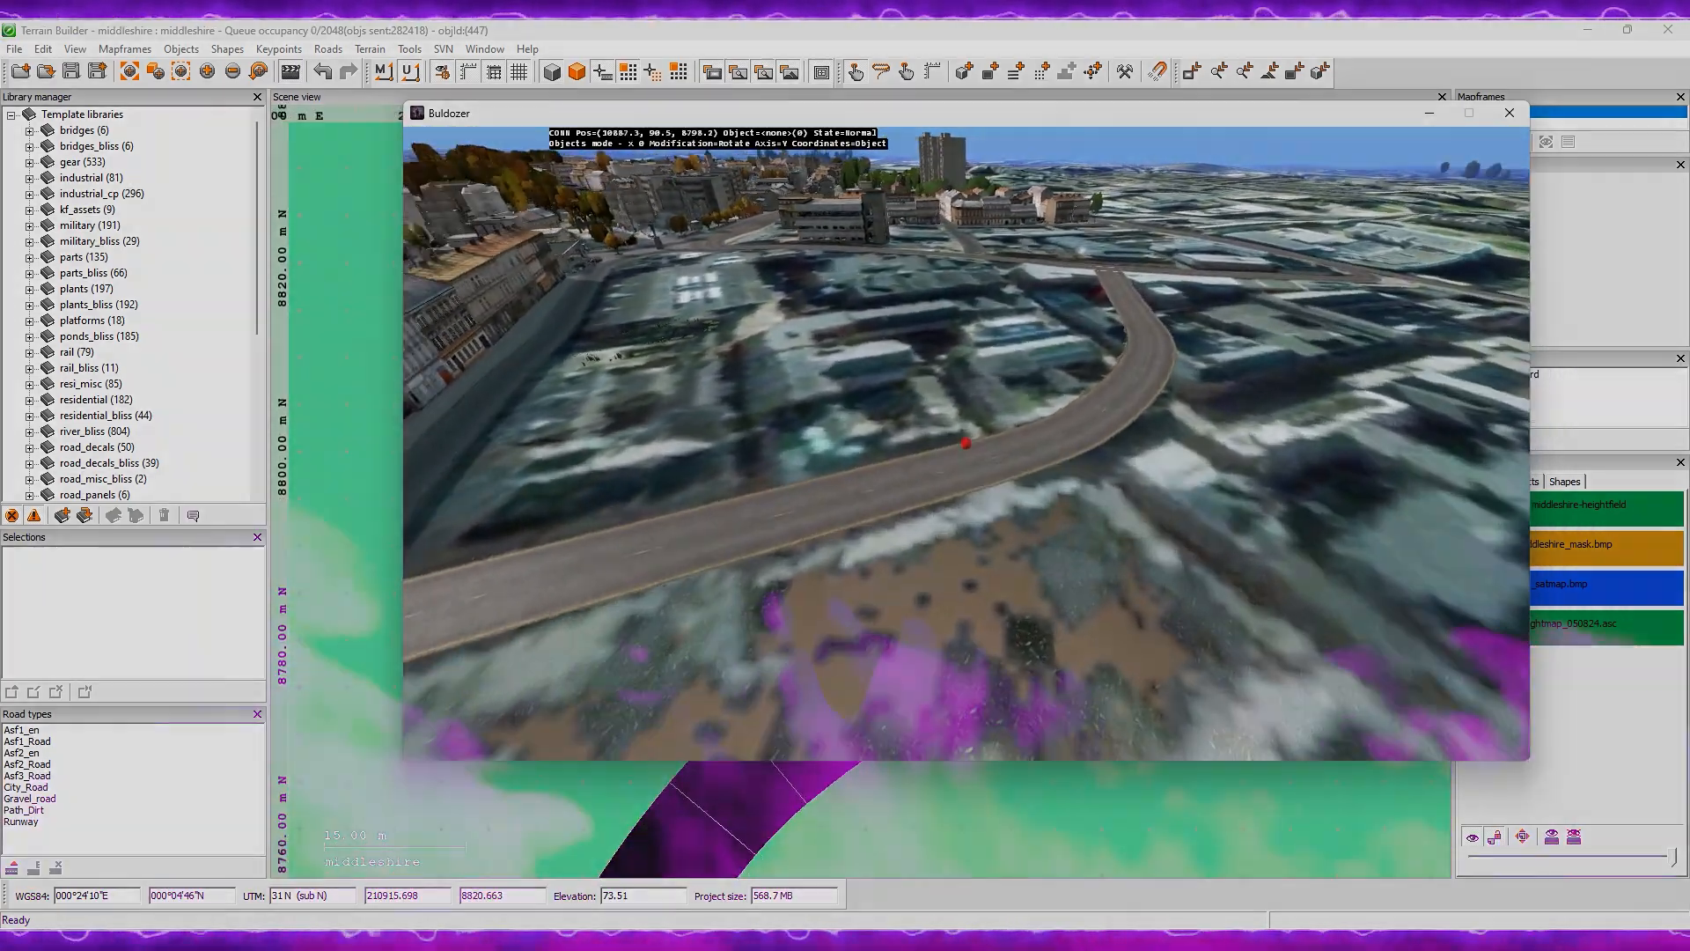